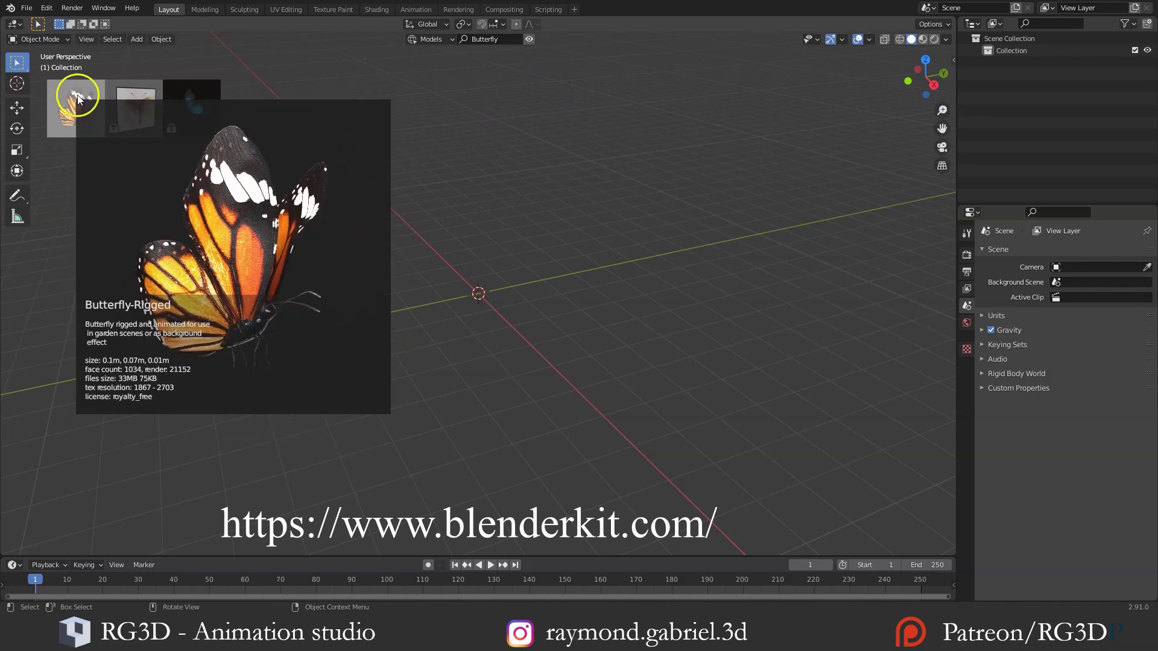
Place the Butterfly-Rigged BlenderKit model near the centre of the scene and view it up close from several angles
{"action": "left_click_drag", "start_coordinate": [79, 111], "coordinate": [506, 248]}
{"action": "middle_click_drag", "start_coordinate": [512, 301], "coordinate": [672, 316]}
{"action": "scroll", "coordinate": [672, 316], "scroll_direction": "up", "scroll_amount": 3}
{"action": "middle_click_drag", "start_coordinate": [356, 317], "coordinate": [601, 276], "text": "shift"}
{"action": "middle_click_drag", "start_coordinate": [558, 315], "coordinate": [466, 324]}
{"action": "scroll", "coordinate": [438, 234], "scroll_direction": "up", "scroll_amount": 5}
{"action": "middle_click_drag", "start_coordinate": [466, 324], "coordinate": [518, 329]}
{"action": "left_click", "coordinate": [471, 234]}
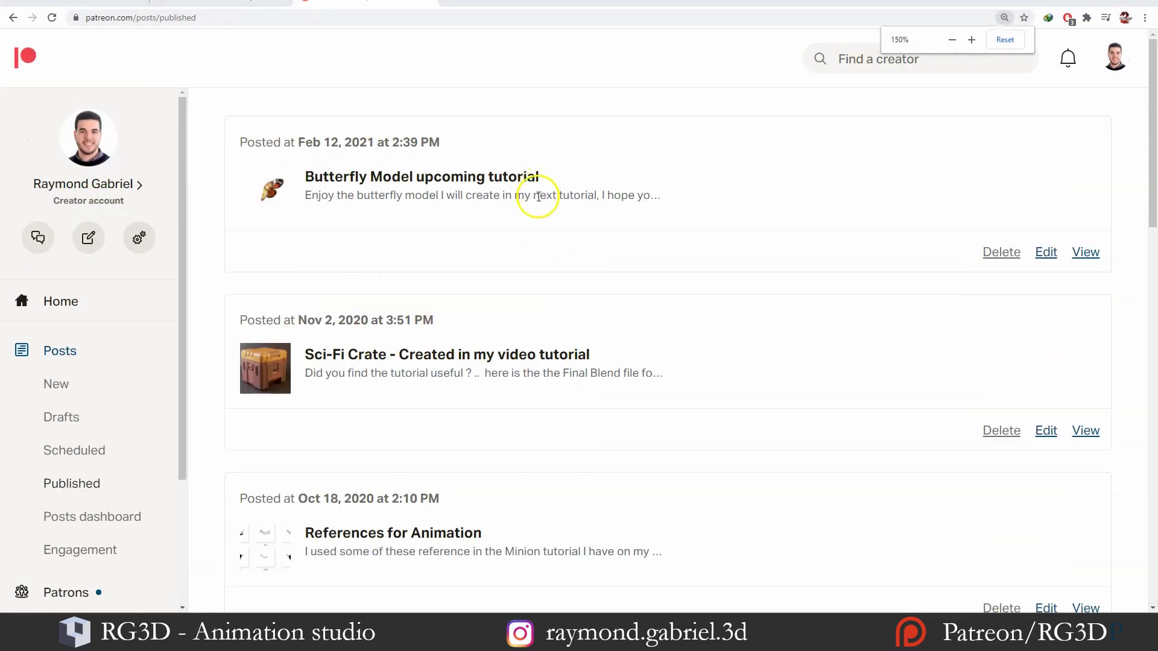
Switch to the browser and look through the list of published Patreon posts
{"action": "scroll", "coordinate": [535, 220], "scroll_direction": "down", "scroll_amount": 4}
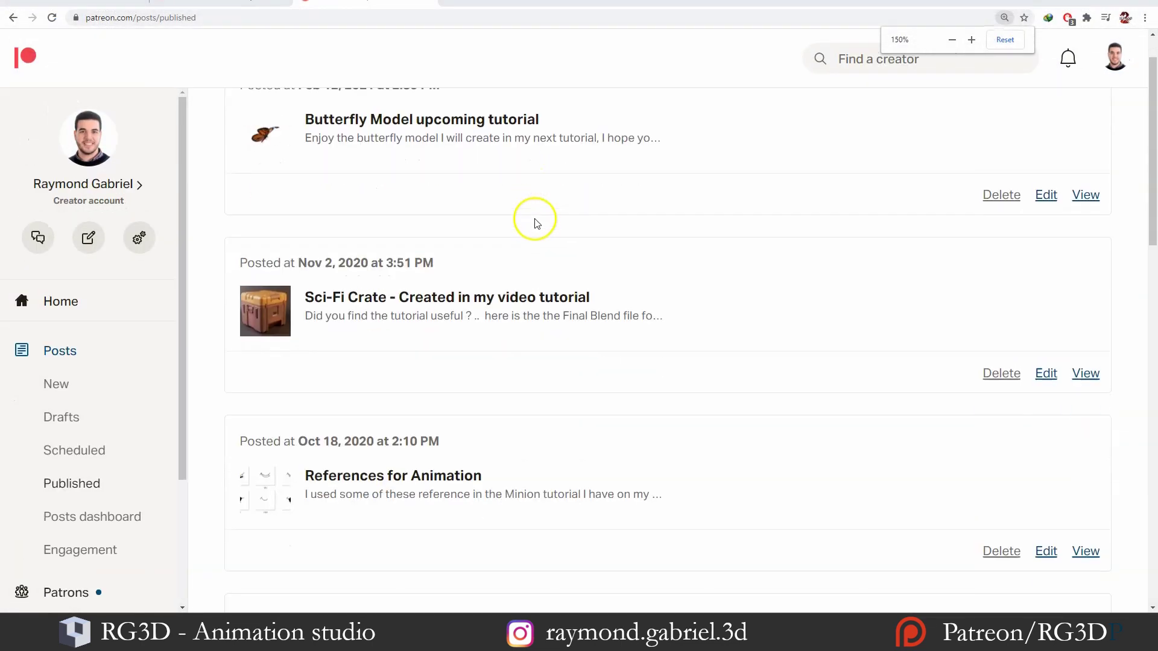
{"action": "scroll", "coordinate": [540, 227], "scroll_direction": "down", "scroll_amount": 7}
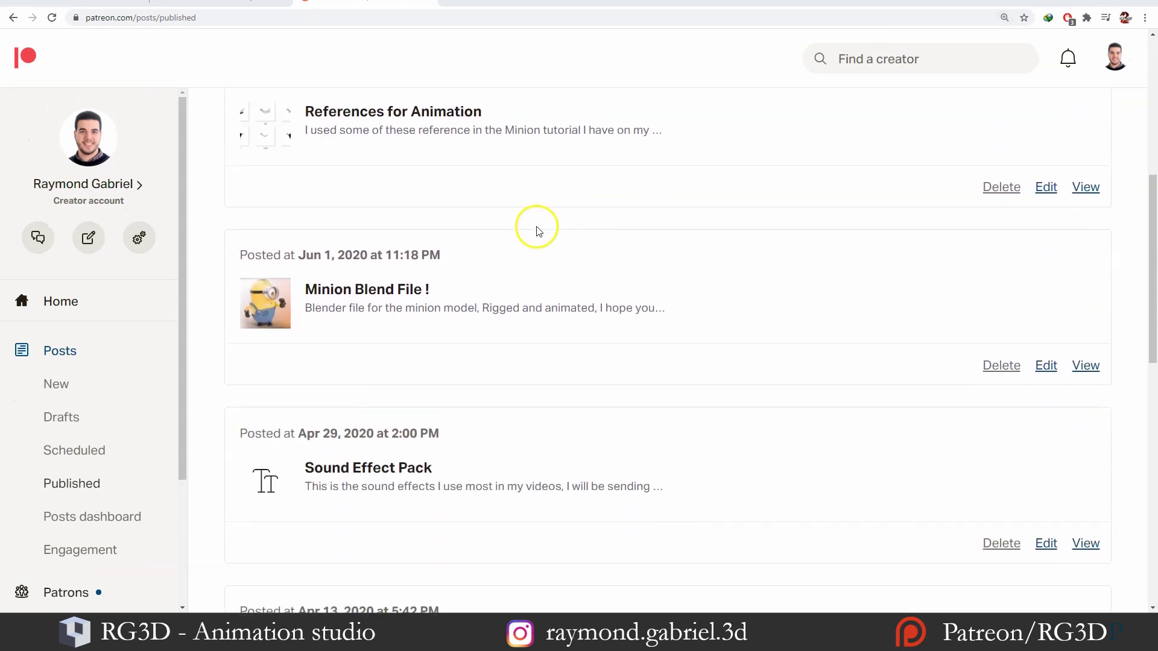
{"action": "scroll", "coordinate": [541, 236], "scroll_direction": "down", "scroll_amount": 6}
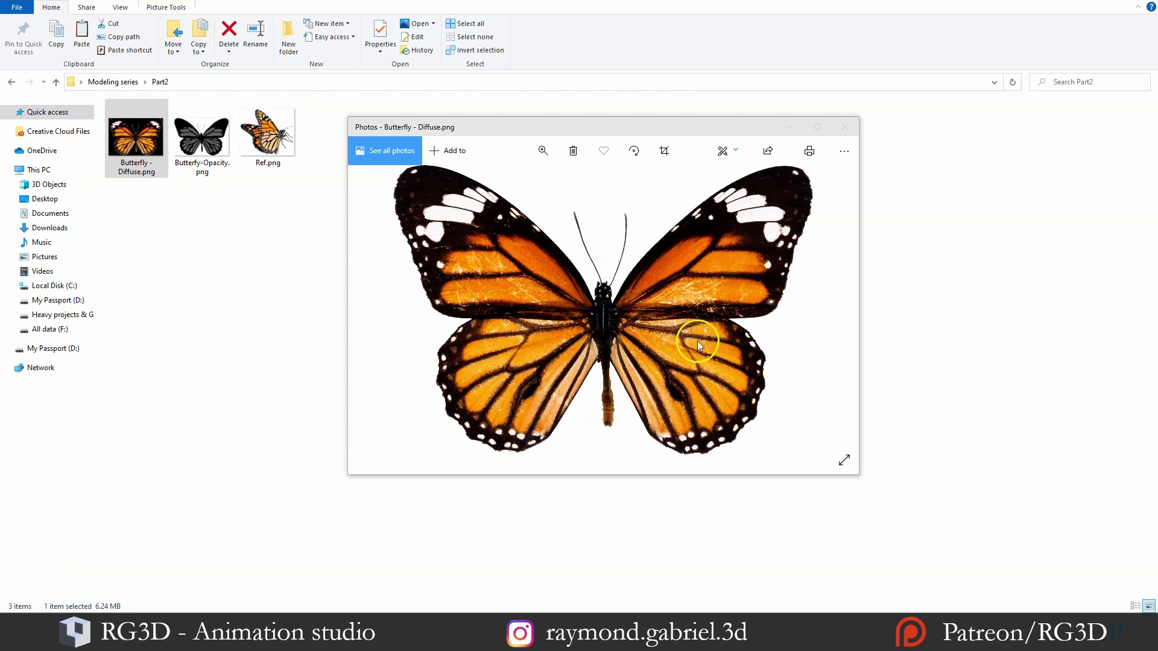
View the Butterfly - Diffuse.png image and the matching butterfly opacity image in the photo viewer
{"action": "left_click_drag", "start_coordinate": [642, 127], "coordinate": [614, 116]}
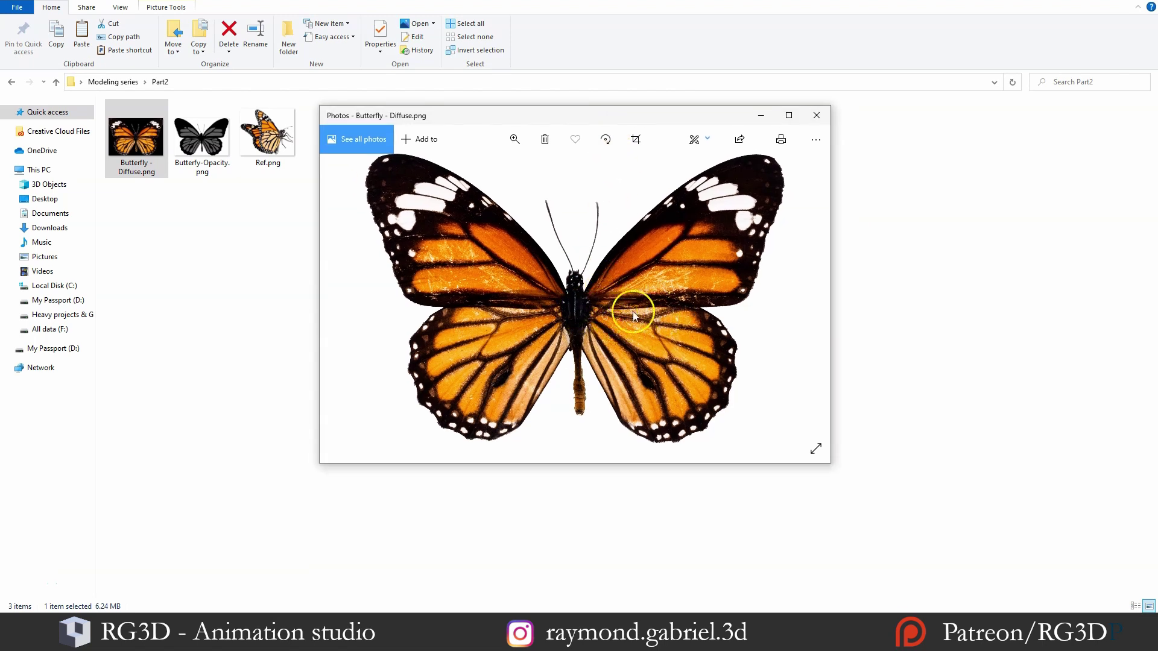
{"action": "left_click", "coordinate": [802, 301]}
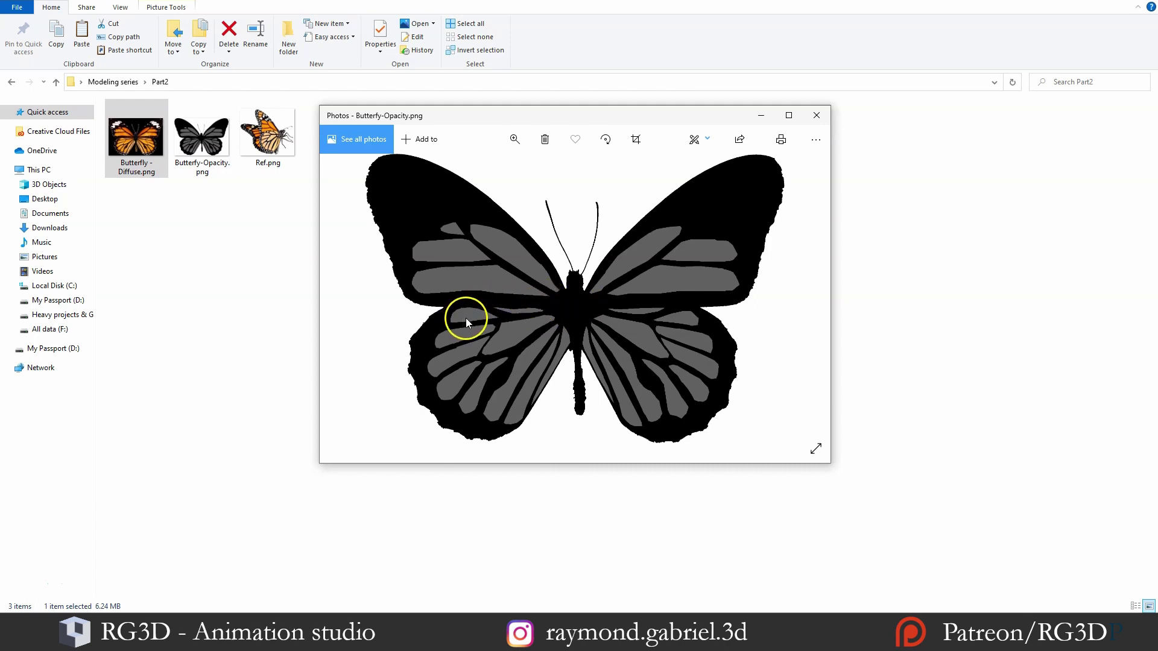
Launch GIMP and open Butterfly - Diffuse.png from the Part2 folder, converting it to the built-in sRGB profile without being asked again
{"action": "left_click", "coordinate": [44, 639]}
{"action": "type", "text": "gim"}
{"action": "left_click", "coordinate": [88, 370]}
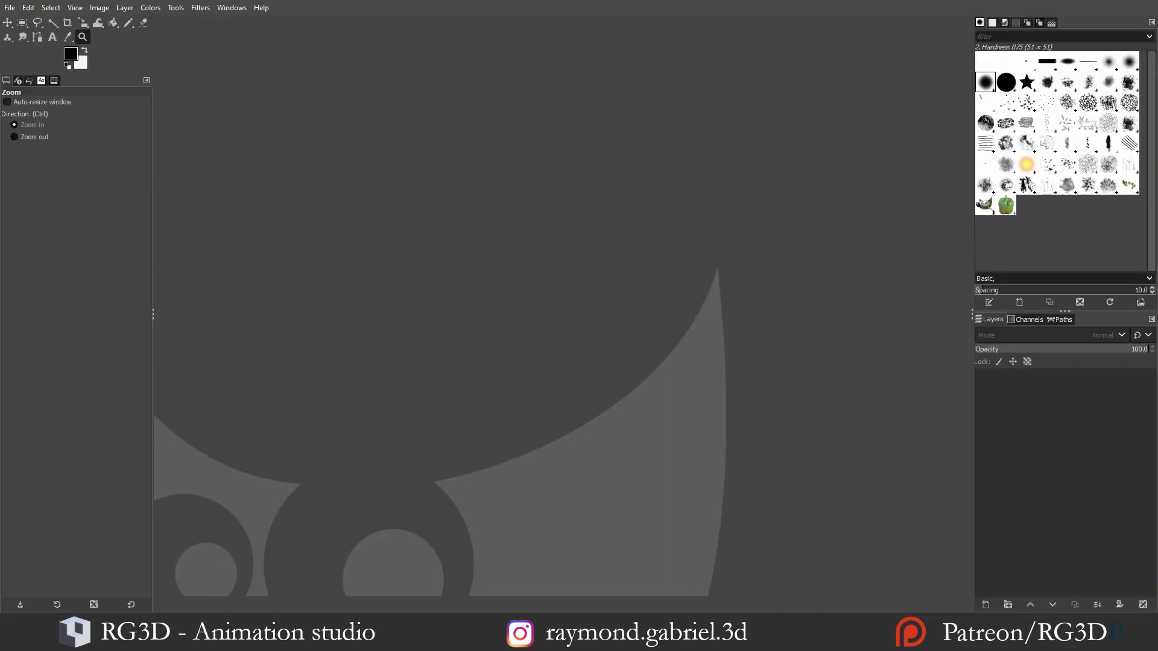
{"action": "left_click", "coordinate": [242, 639]}
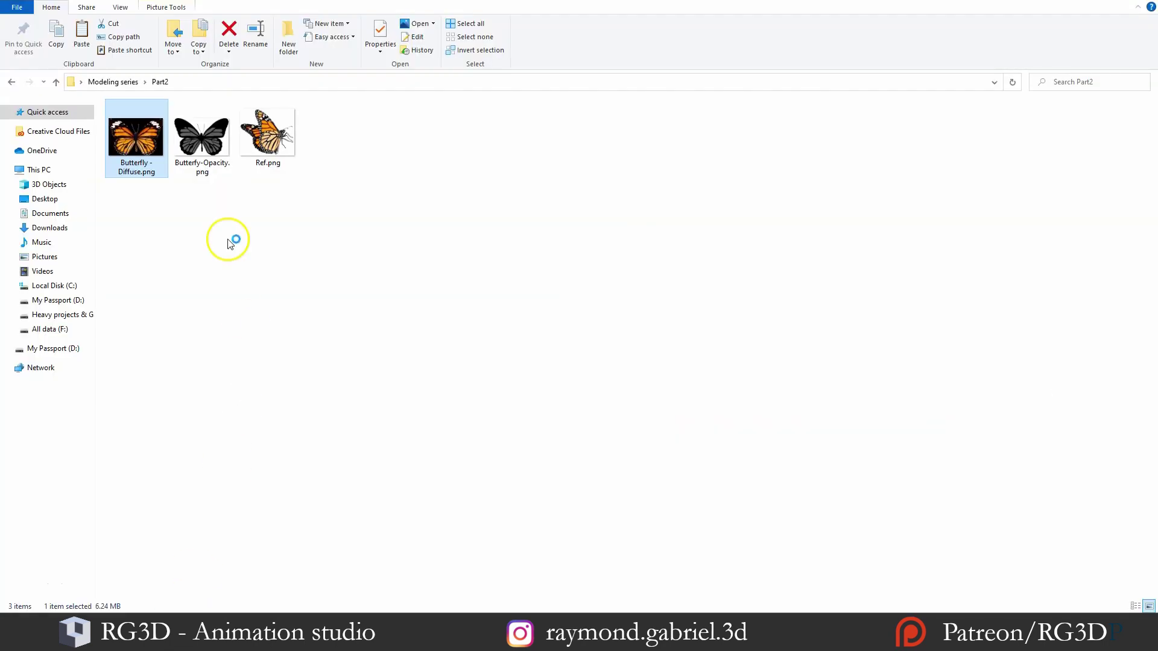
{"action": "left_click_drag", "start_coordinate": [128, 148], "coordinate": [447, 335]}
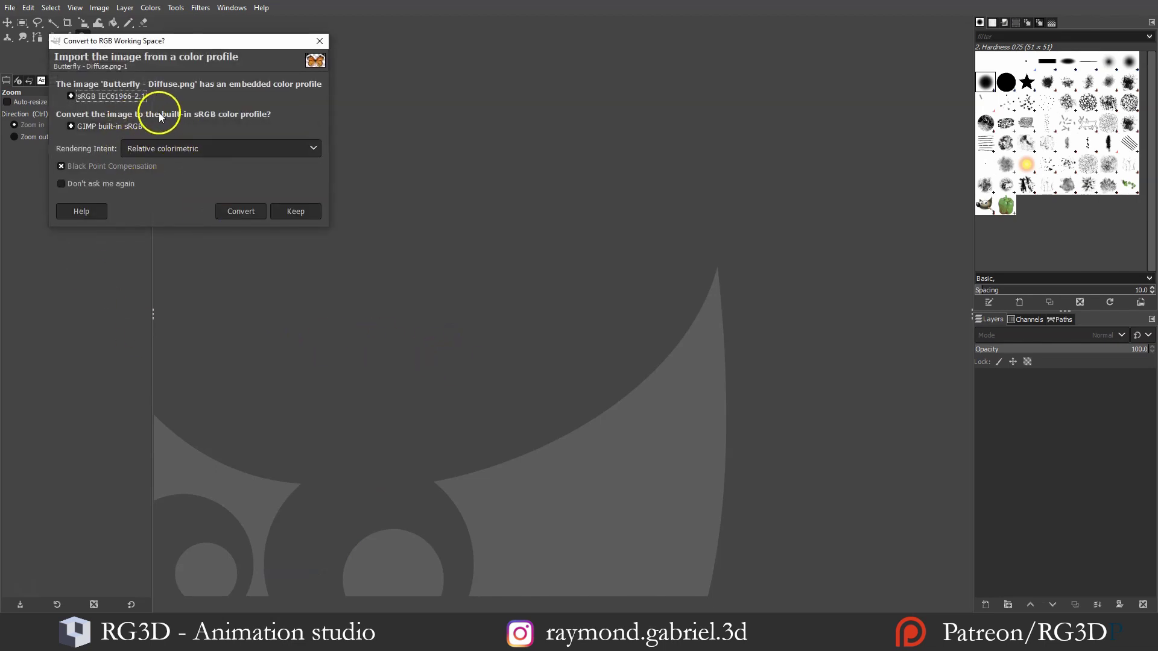
{"action": "left_click", "coordinate": [77, 183]}
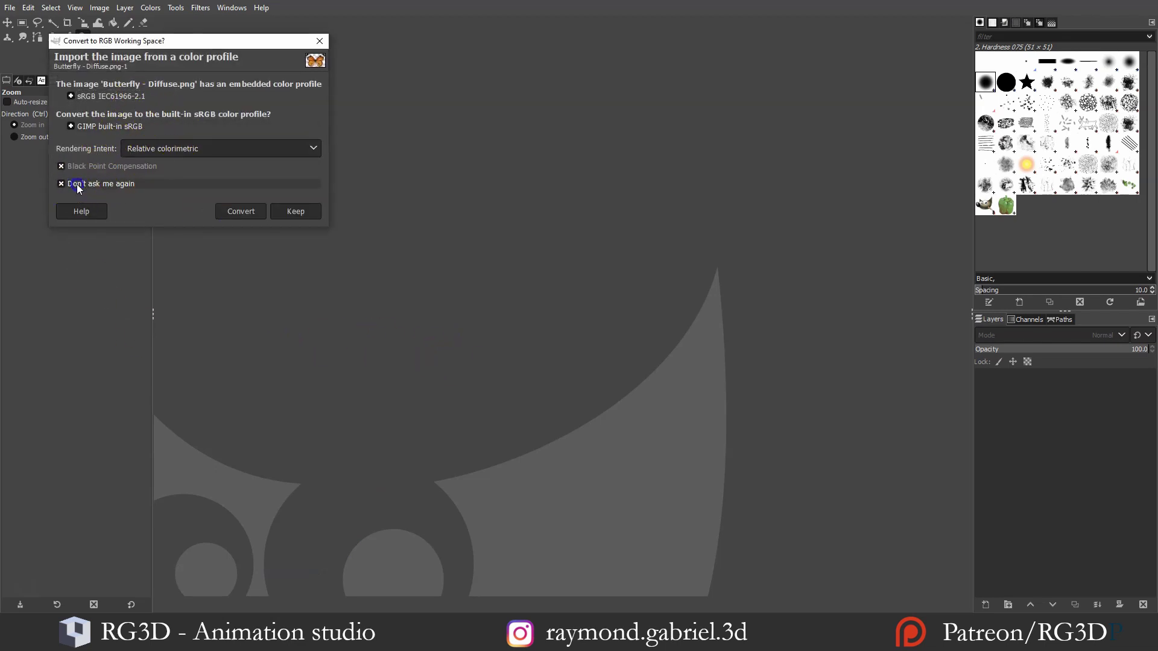
{"action": "left_click", "coordinate": [234, 212]}
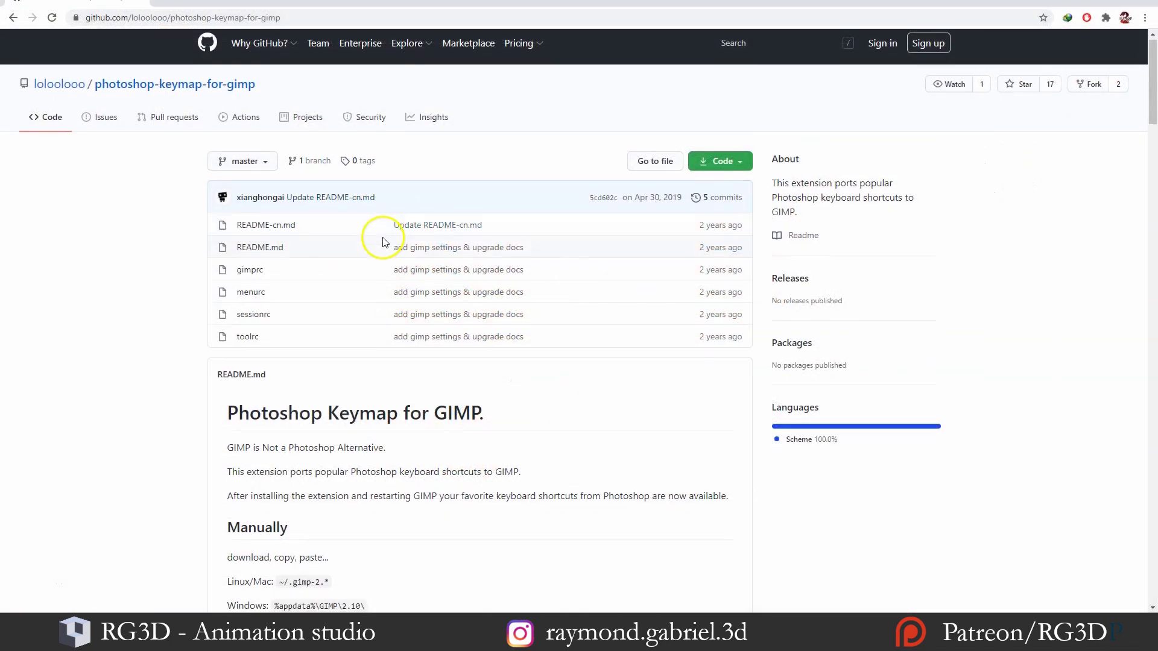
Review the photoshop-keymap-for-gimp README on GitHub, including its installation paths and shortcut list
{"action": "scroll", "coordinate": [392, 235], "scroll_direction": "down", "scroll_amount": 2}
{"action": "scroll", "coordinate": [403, 235], "scroll_direction": "down", "scroll_amount": 3}
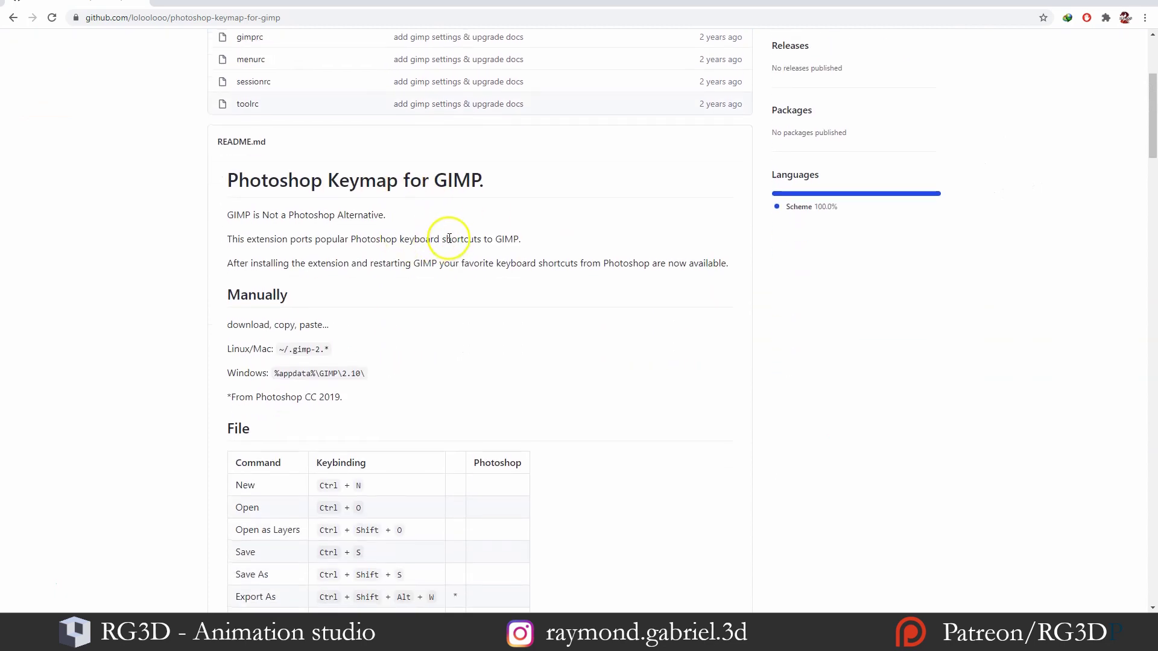
{"action": "scroll", "coordinate": [422, 259], "scroll_direction": "up", "scroll_amount": 2}
{"action": "scroll", "coordinate": [350, 256], "scroll_direction": "down", "scroll_amount": 4}
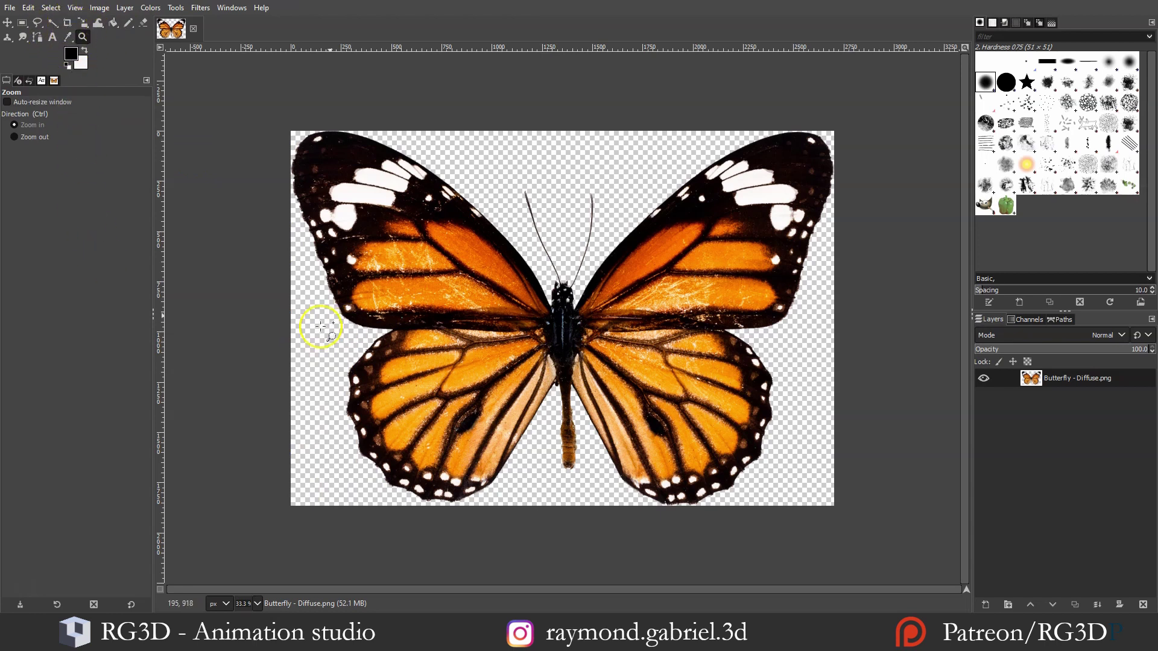
Select the transparent background with Fuzzy Select and invert the selection so it covers the whole butterfly
{"action": "left_click", "coordinate": [53, 24]}
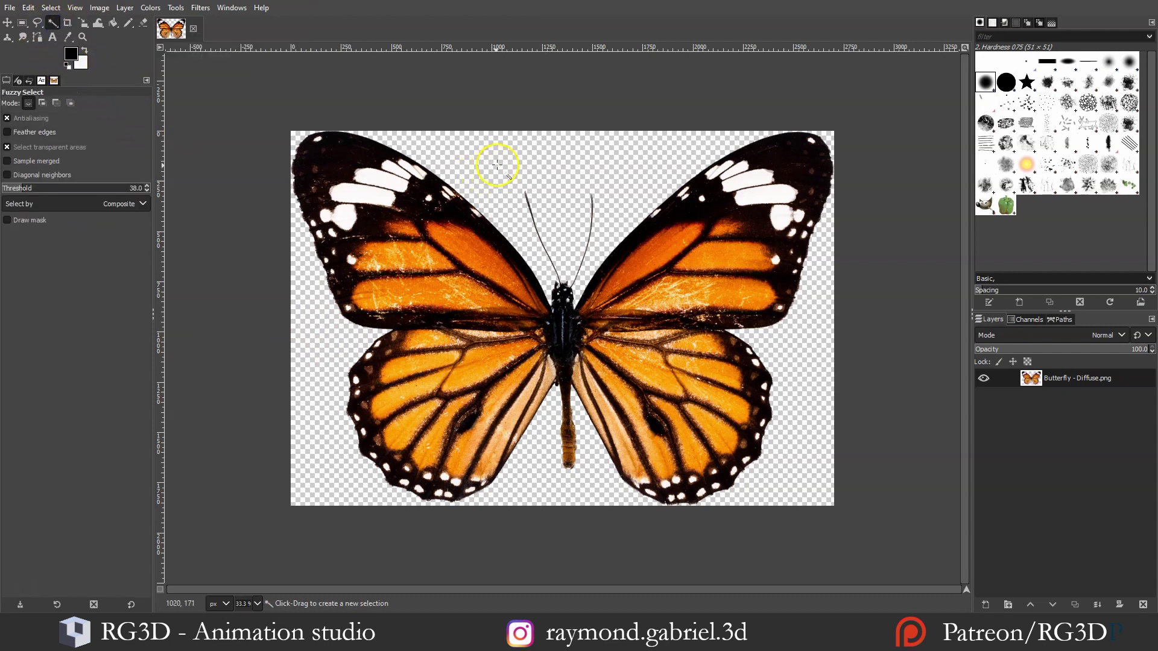
{"action": "left_click", "coordinate": [557, 163]}
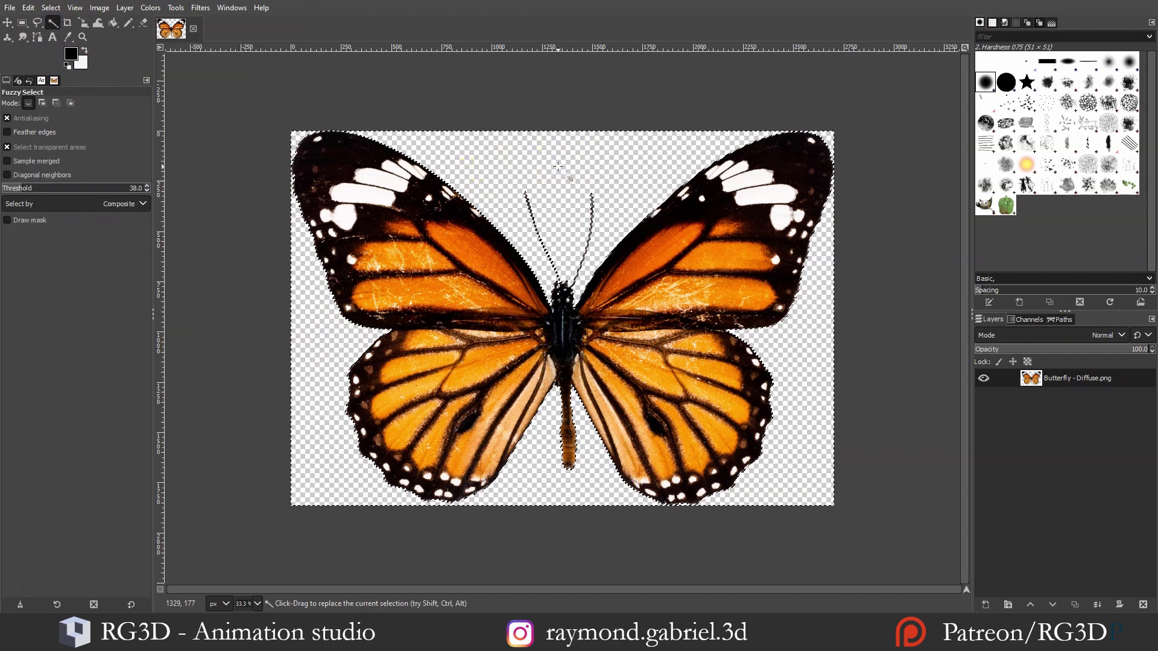
{"action": "left_click", "coordinate": [560, 163]}
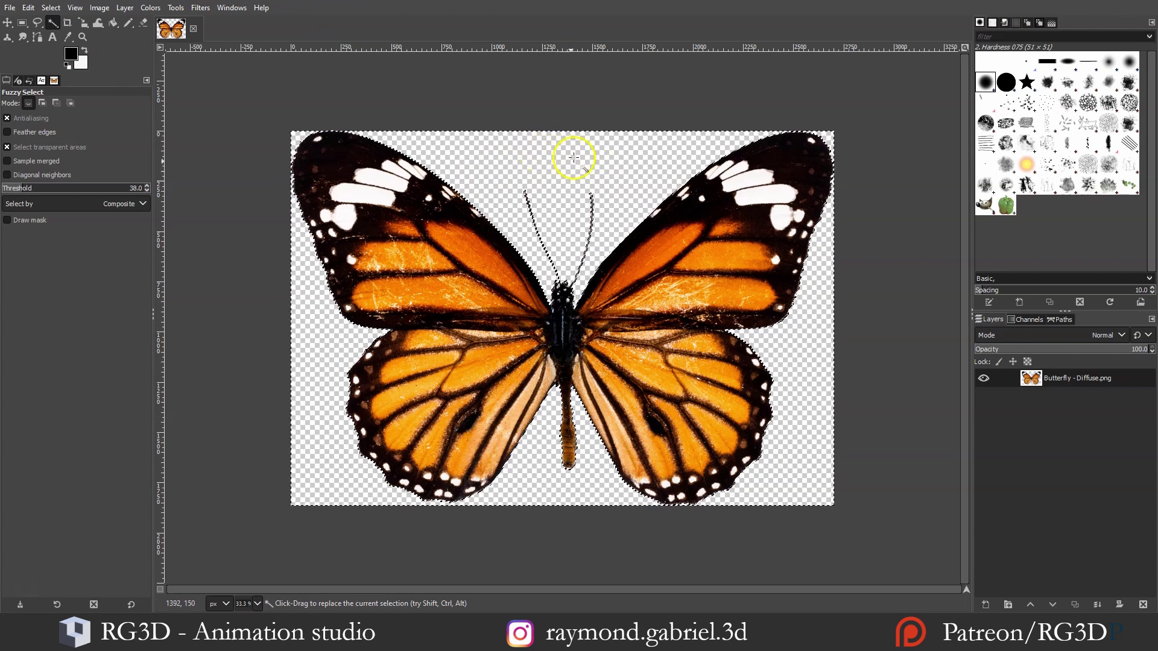
{"action": "key", "text": "ctrl+shift+i"}
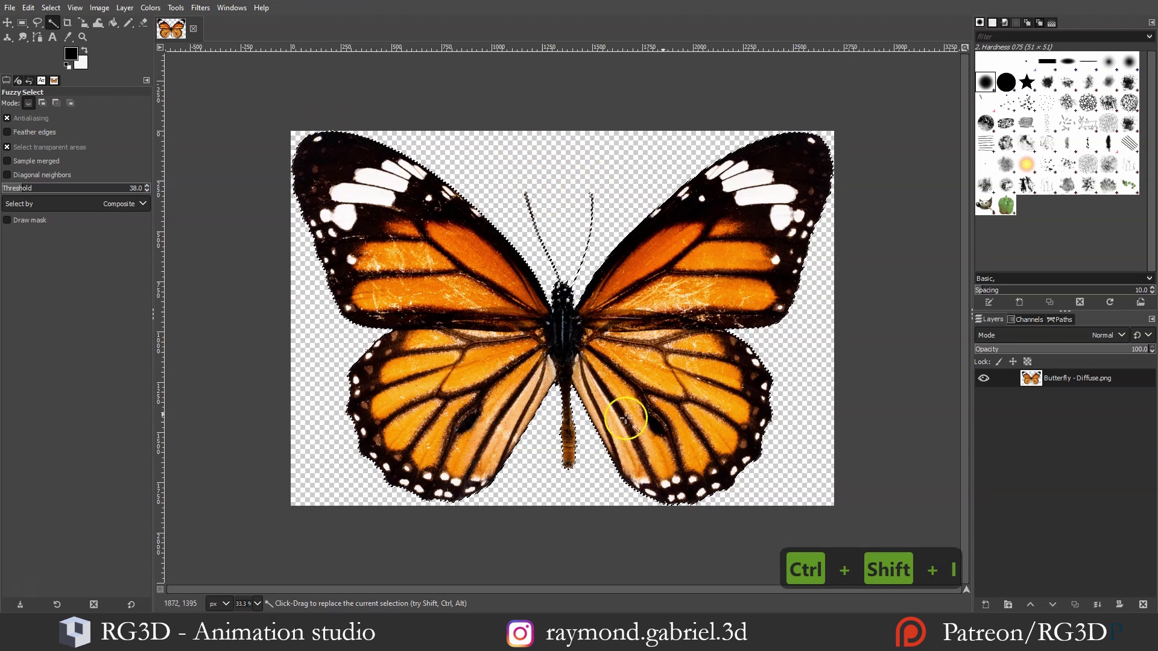
{"action": "left_click", "coordinate": [50, 7]}
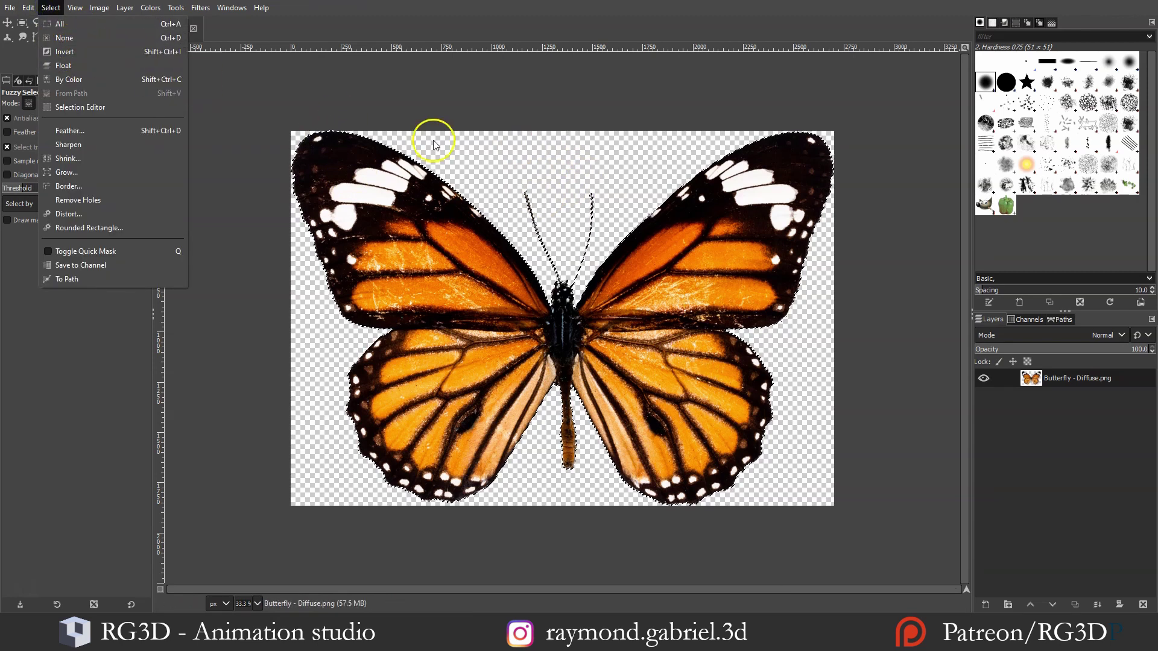
{"action": "left_click", "coordinate": [494, 147]}
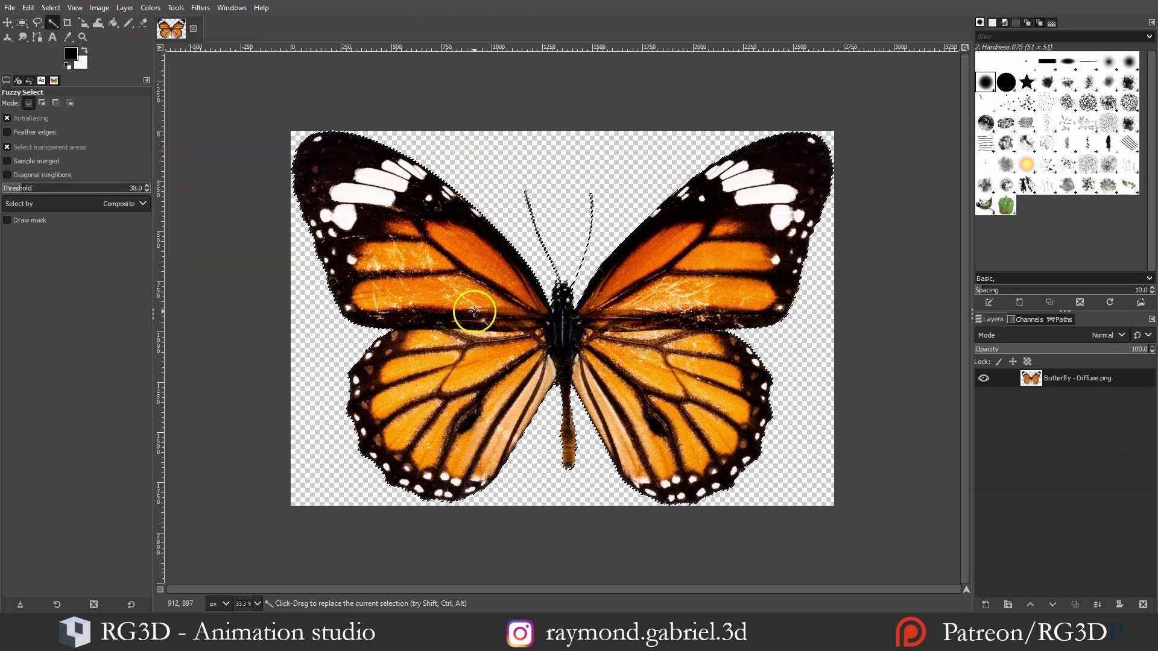
Choose black (000000) as the foreground colour for Bucket Fill and add a new transparent layer above the butterfly image
{"action": "left_click", "coordinate": [70, 55]}
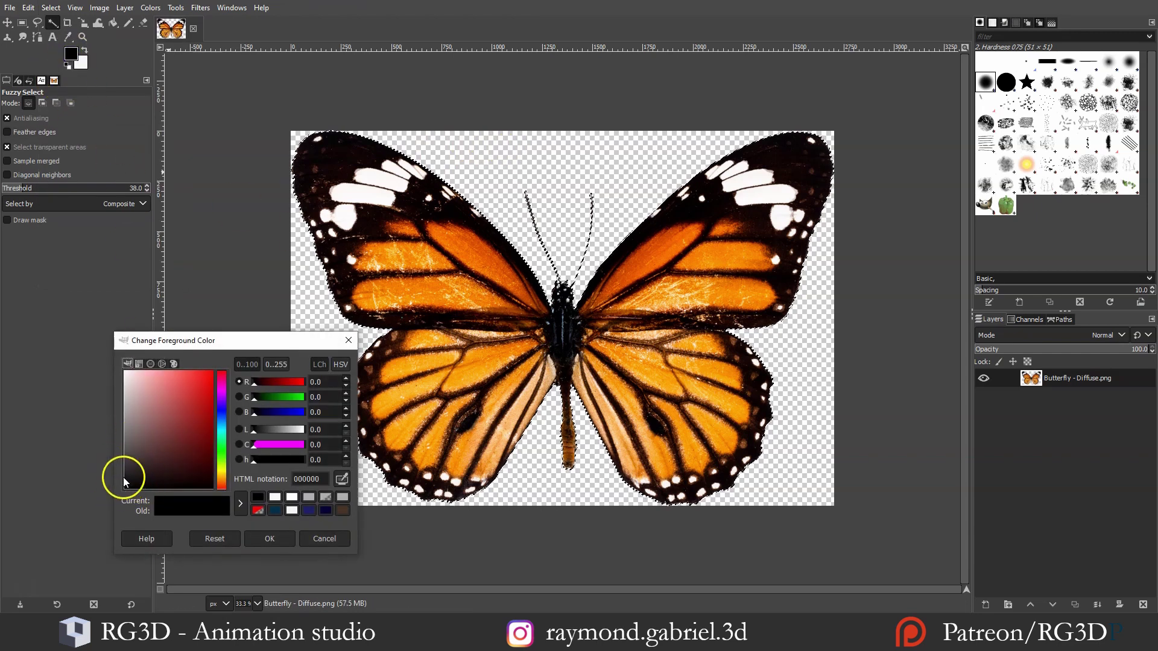
{"action": "left_click", "coordinate": [270, 538]}
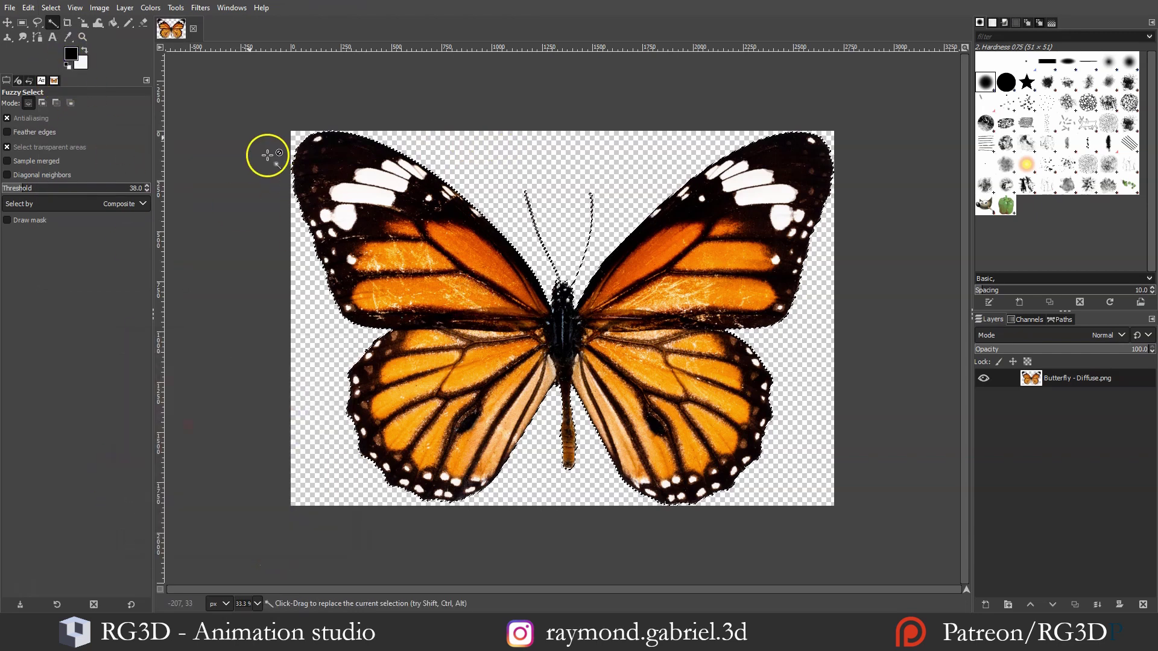
{"action": "left_click", "coordinate": [113, 25]}
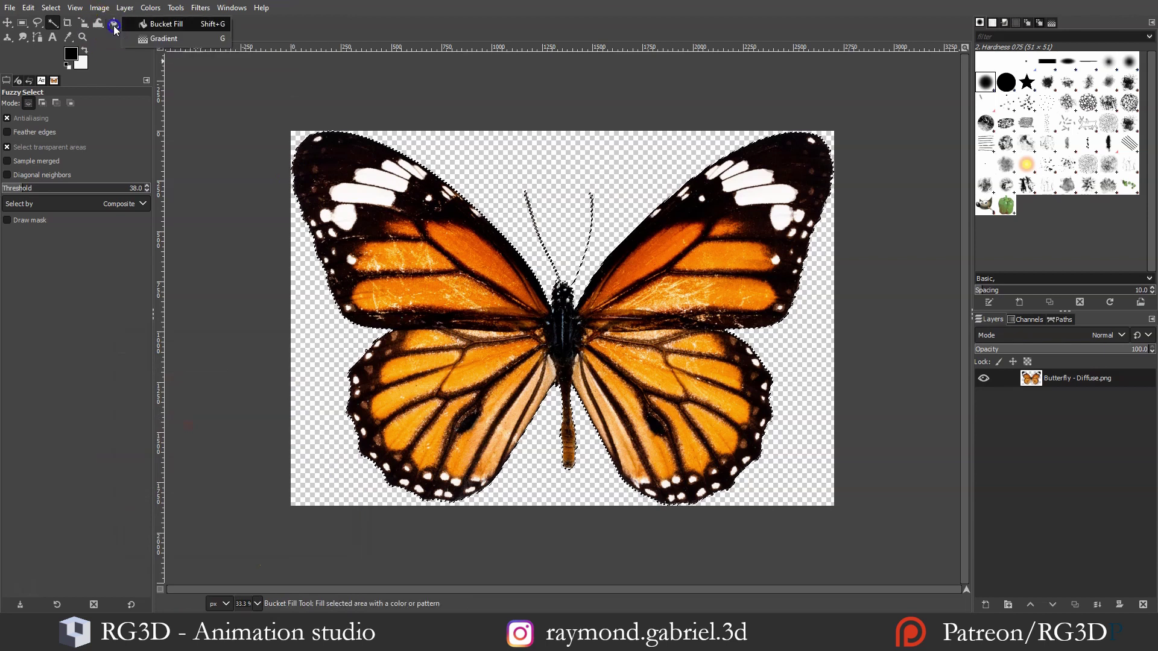
{"action": "left_click", "coordinate": [150, 27]}
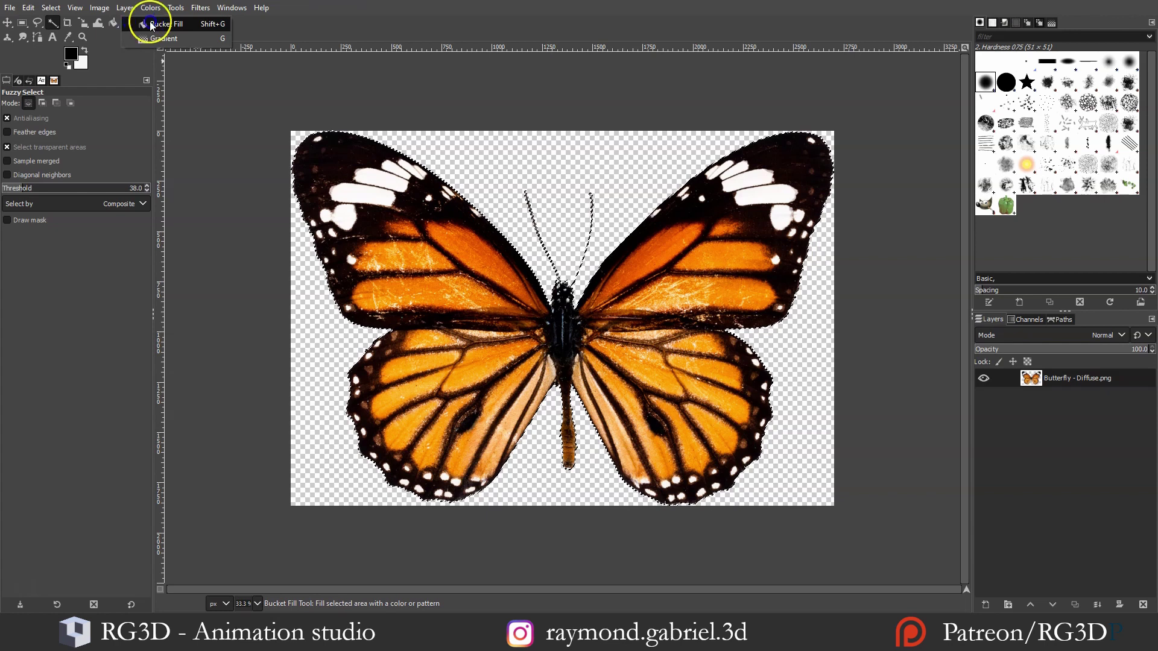
{"action": "left_click", "coordinate": [169, 29]}
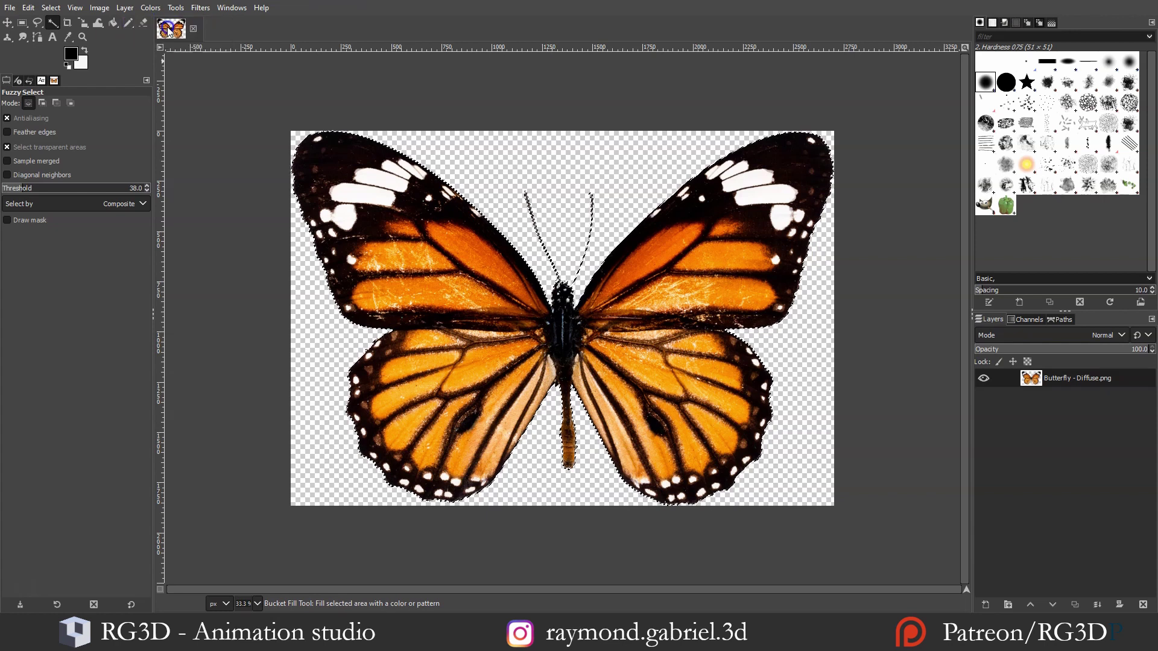
{"action": "left_click", "coordinate": [994, 588]}
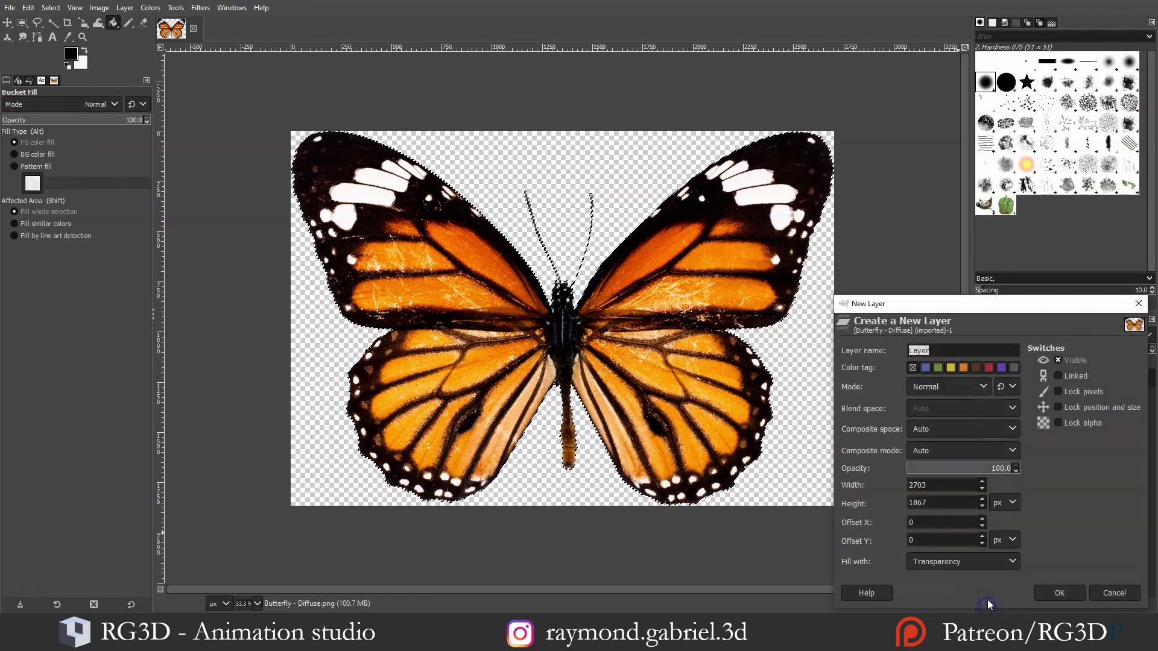
{"action": "left_click", "coordinate": [1056, 597]}
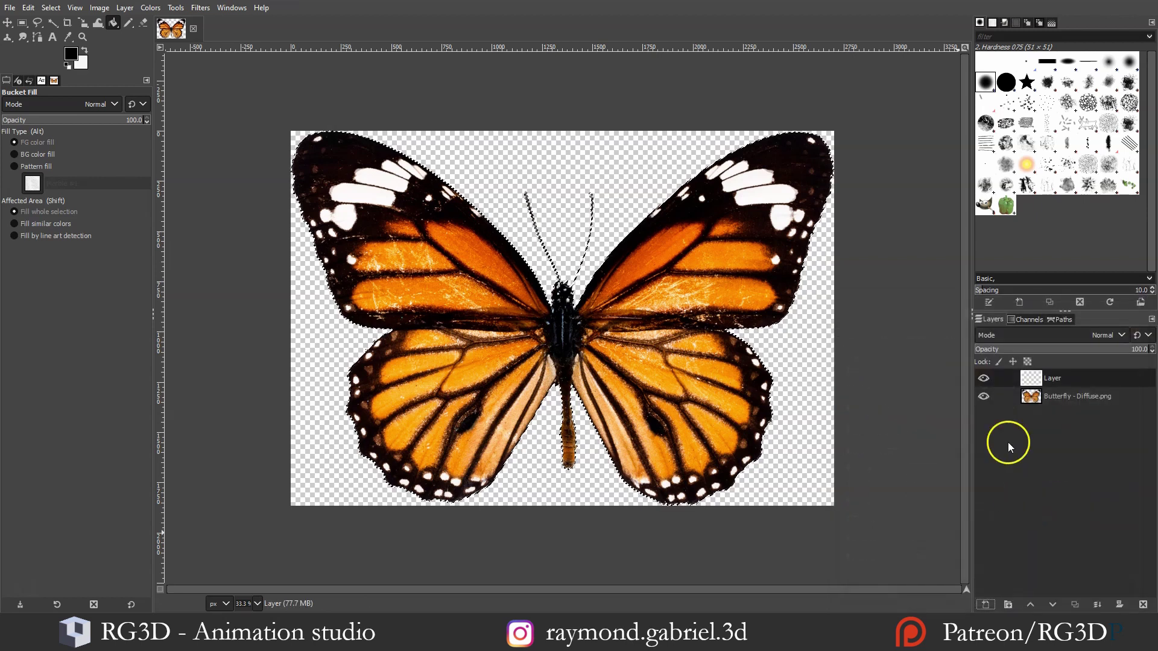
Fill the butterfly selection with black on the new layer and clear the selection
{"action": "left_click", "coordinate": [461, 290]}
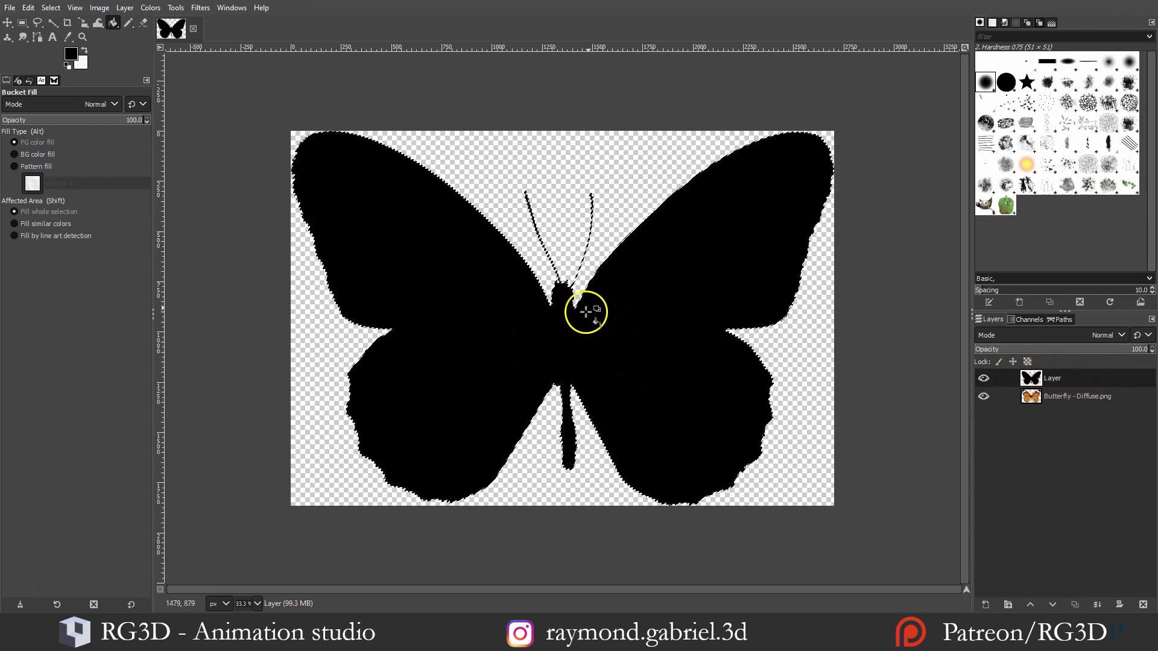
{"action": "left_click", "coordinate": [572, 295]}
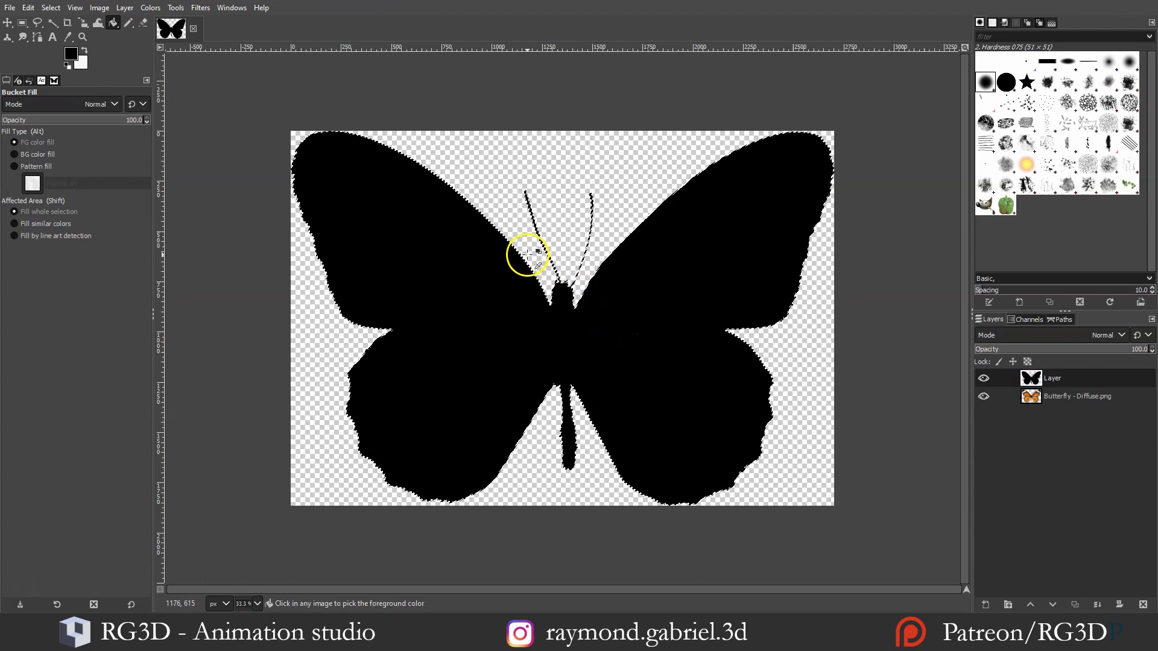
{"action": "key", "text": "ctrl+shift+a"}
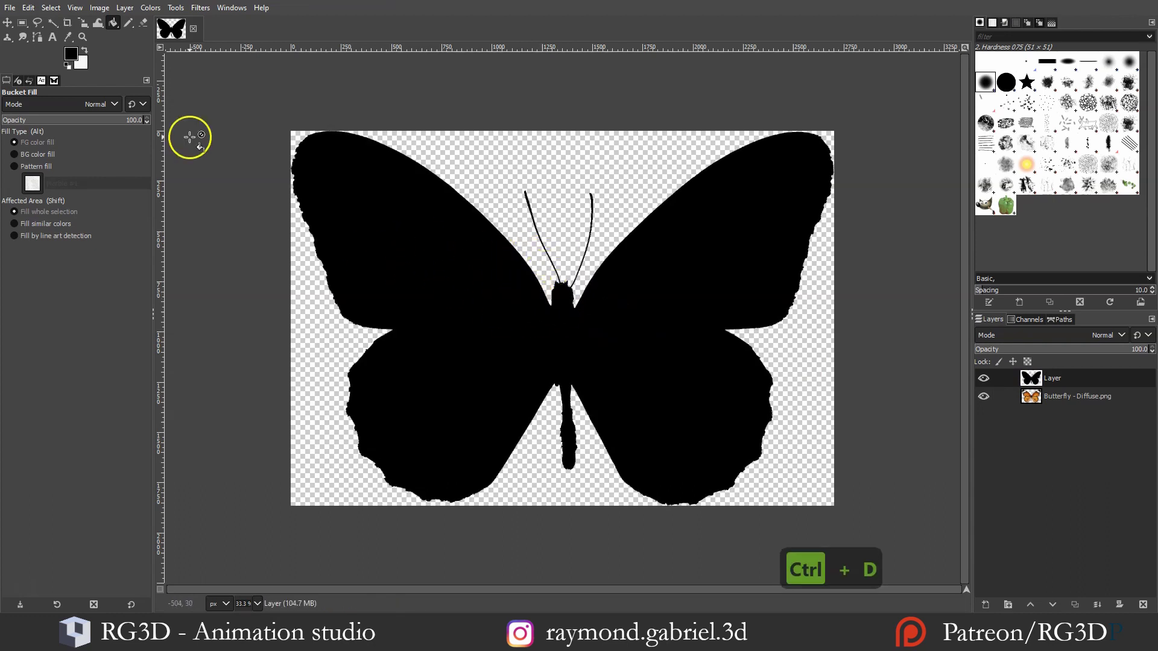
{"action": "left_click", "coordinate": [48, 9]}
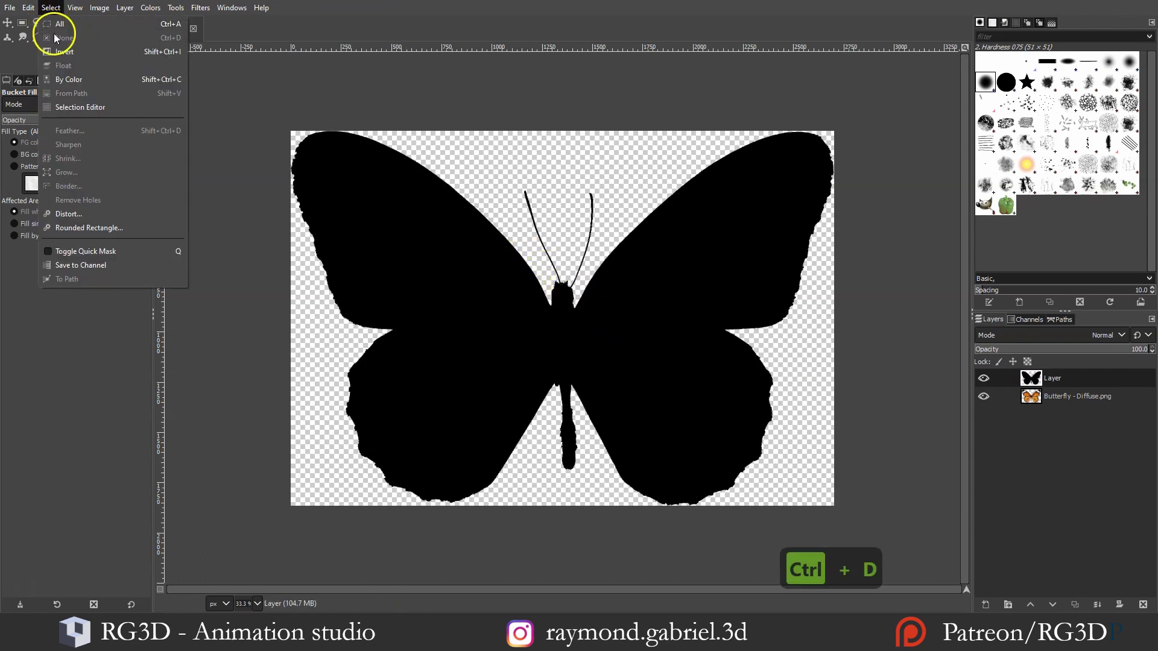
{"action": "left_click", "coordinate": [527, 168]}
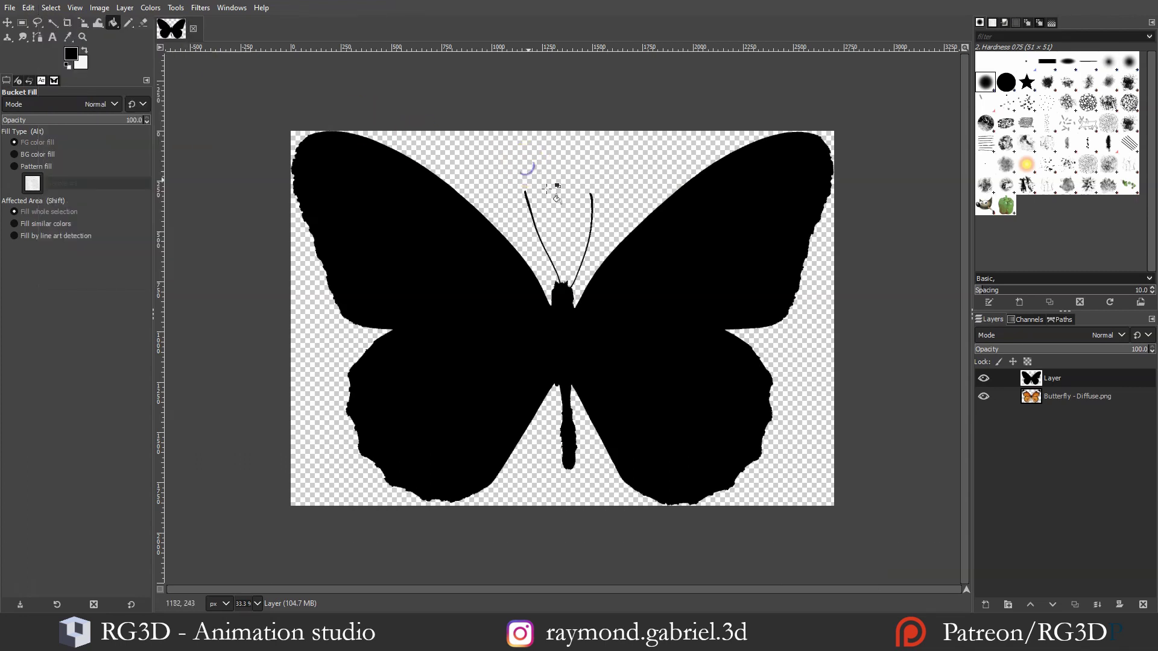
Hide the black layer, make the Butterfly - Diffuse.png layer active and choose Free Select
{"action": "left_click", "coordinate": [983, 378]}
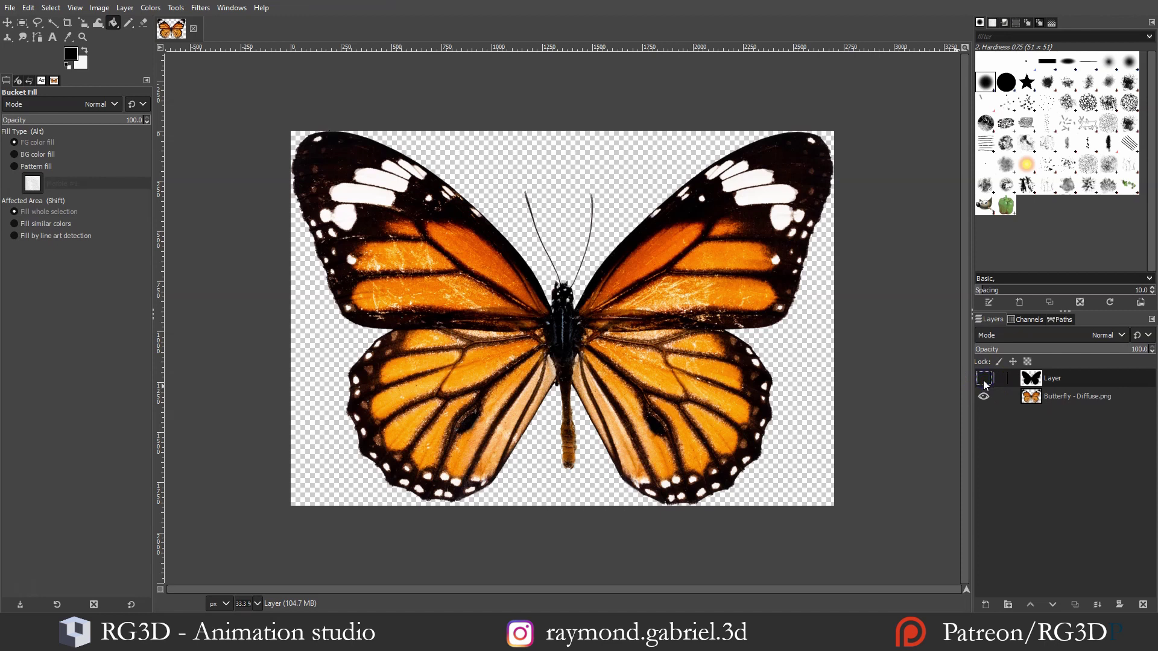
{"action": "left_click", "coordinate": [1066, 400]}
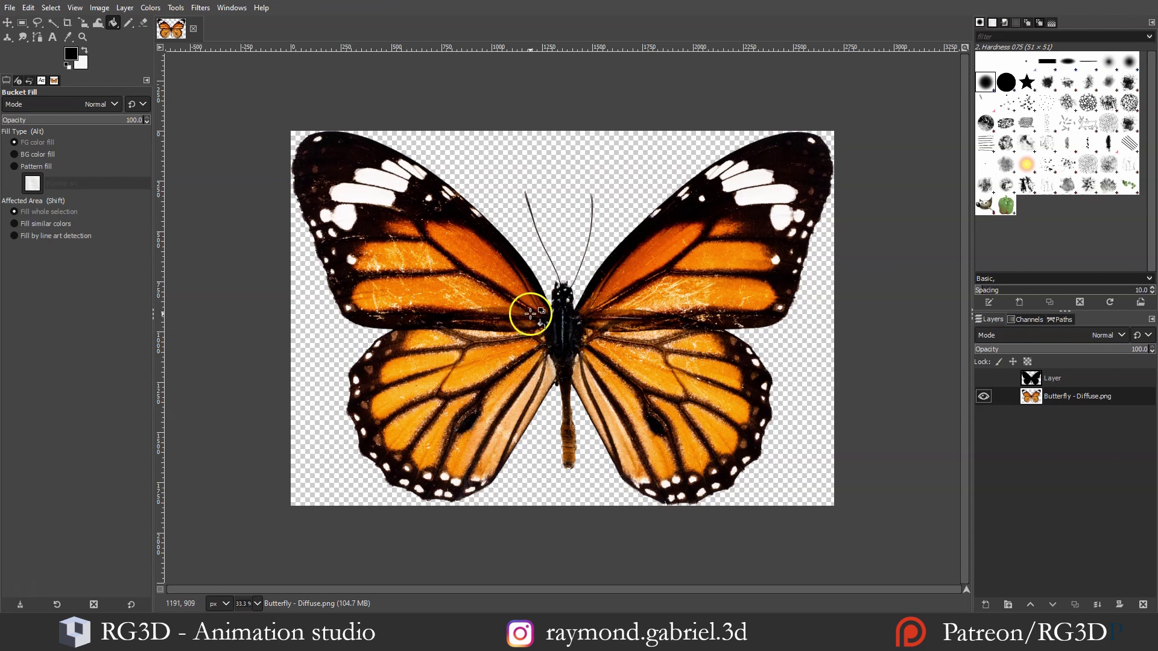
{"action": "key", "text": "f"}
{"action": "left_click", "coordinate": [38, 26]}
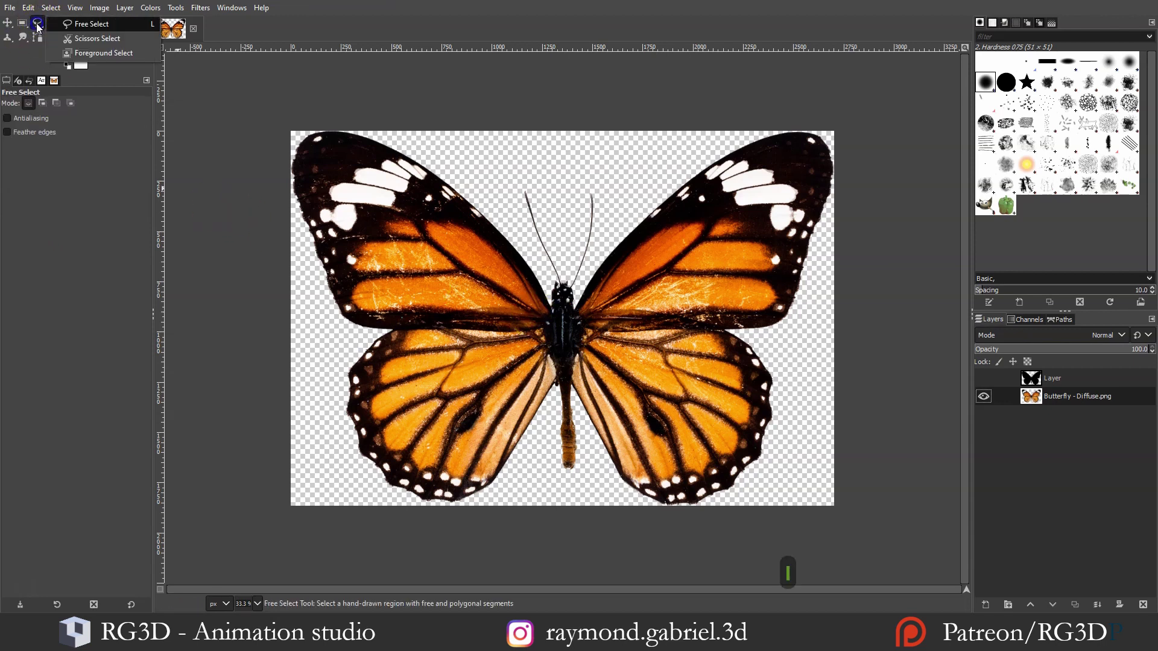
Outline and select the upper orange cell along the leading edge of the left forewing with Free Select
{"action": "scroll", "coordinate": [559, 300], "scroll_direction": "up", "scroll_amount": 1, "text": "ctrl"}
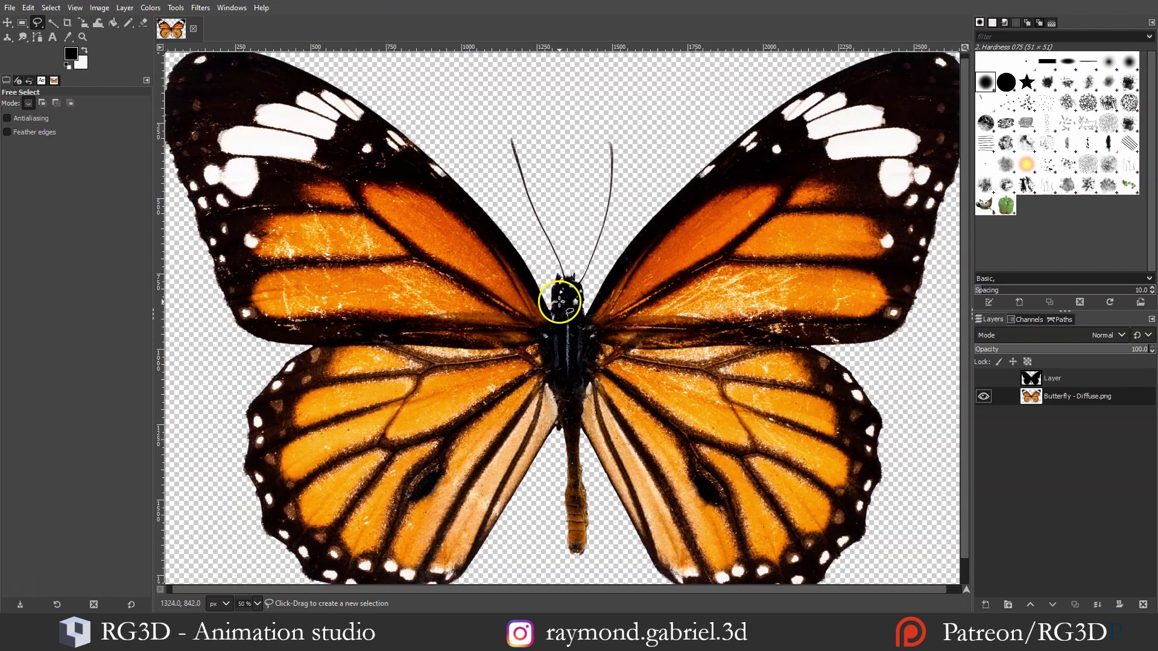
{"action": "scroll", "coordinate": [560, 300], "scroll_direction": "down", "scroll_amount": 1, "text": "ctrl"}
{"action": "scroll", "coordinate": [561, 303], "scroll_direction": "up", "scroll_amount": 1, "text": "ctrl"}
{"action": "scroll", "coordinate": [562, 303], "scroll_direction": "down", "scroll_amount": 1, "text": "ctrl"}
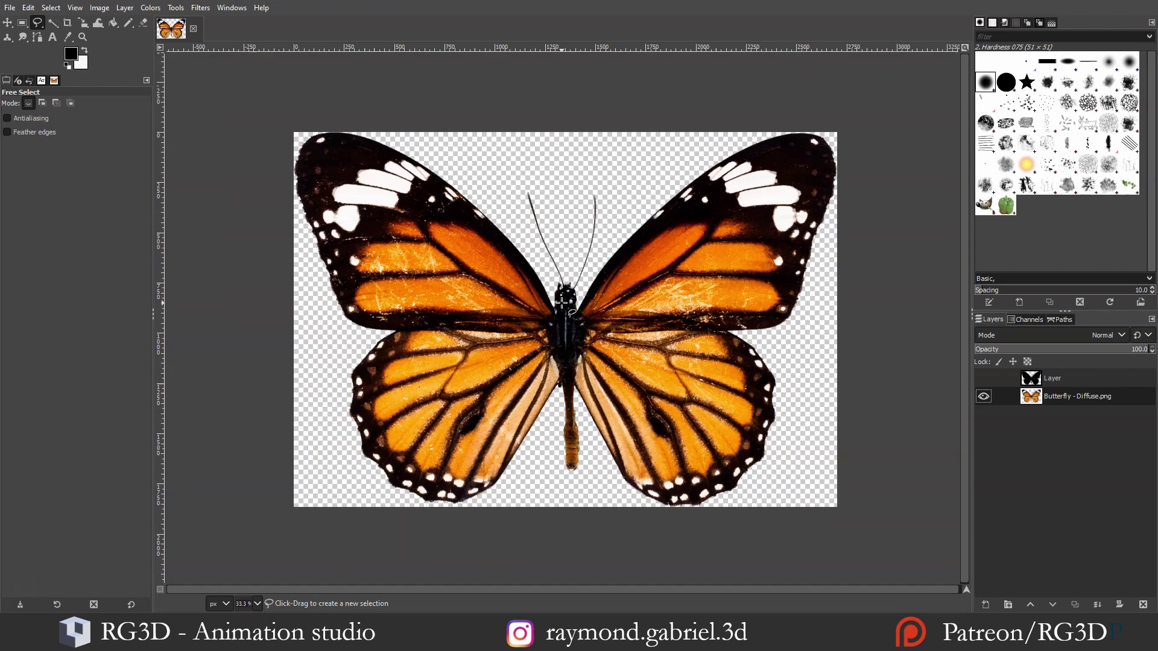
{"action": "scroll", "coordinate": [562, 303], "scroll_direction": "up", "scroll_amount": 1, "text": "ctrl"}
{"action": "middle_click_drag", "start_coordinate": [452, 237], "coordinate": [519, 267]}
{"action": "left_click", "coordinate": [442, 214]}
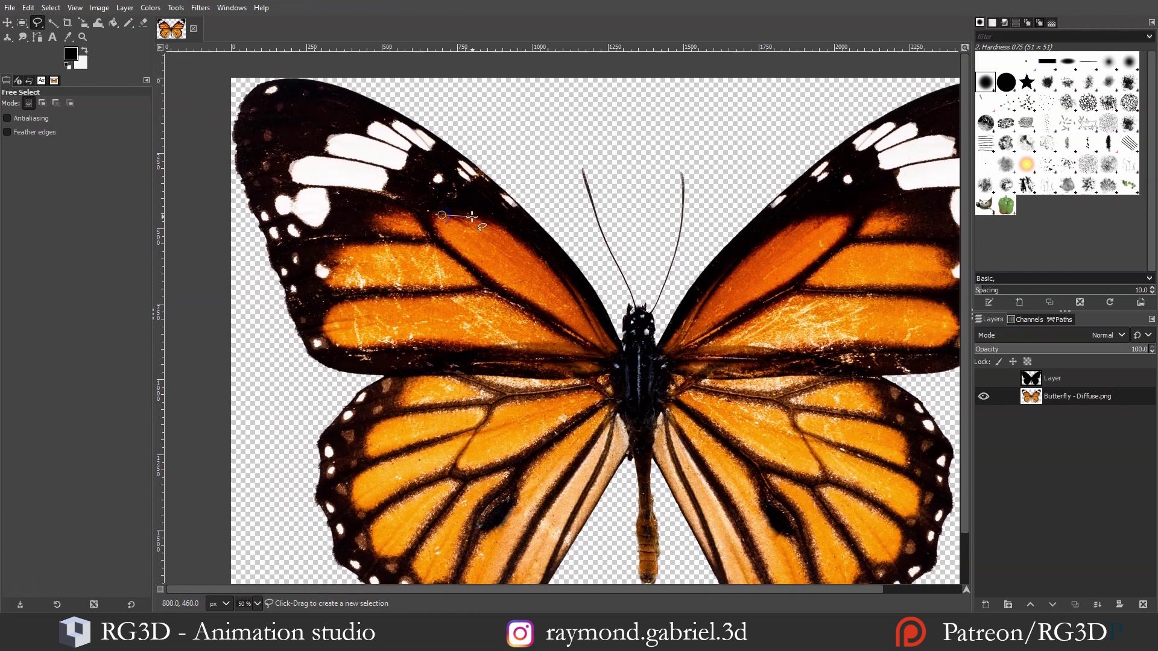
{"action": "left_click", "coordinate": [499, 227]}
{"action": "left_click", "coordinate": [524, 246]}
{"action": "left_click", "coordinate": [552, 270]}
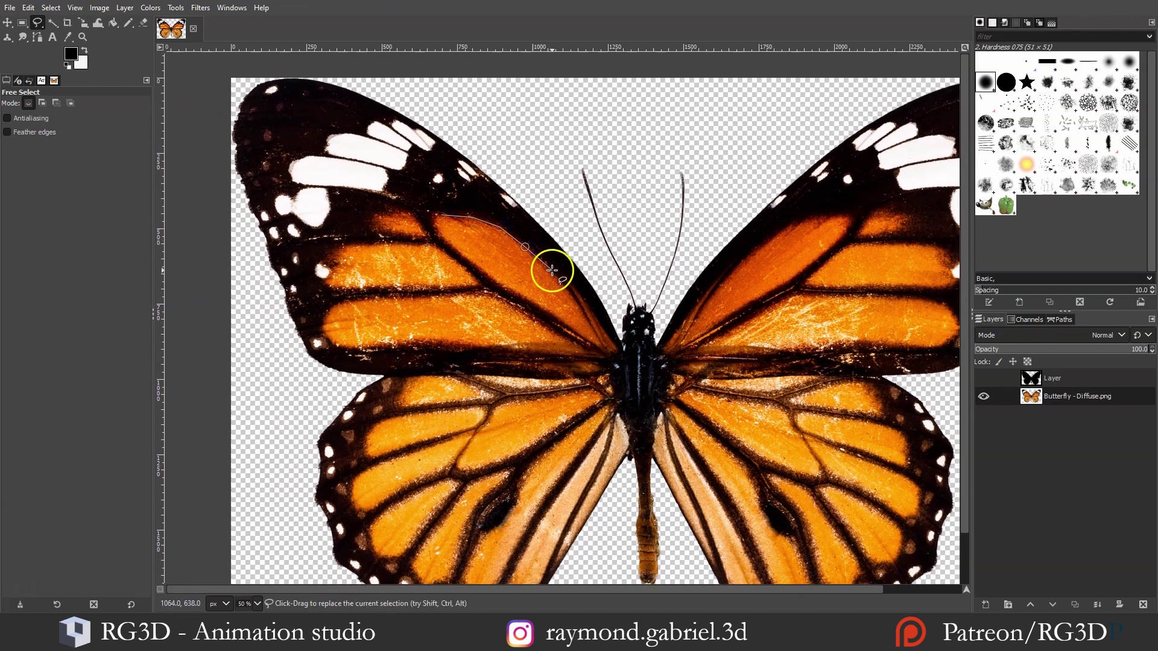
{"action": "left_click", "coordinate": [572, 299]}
{"action": "left_click", "coordinate": [576, 300]}
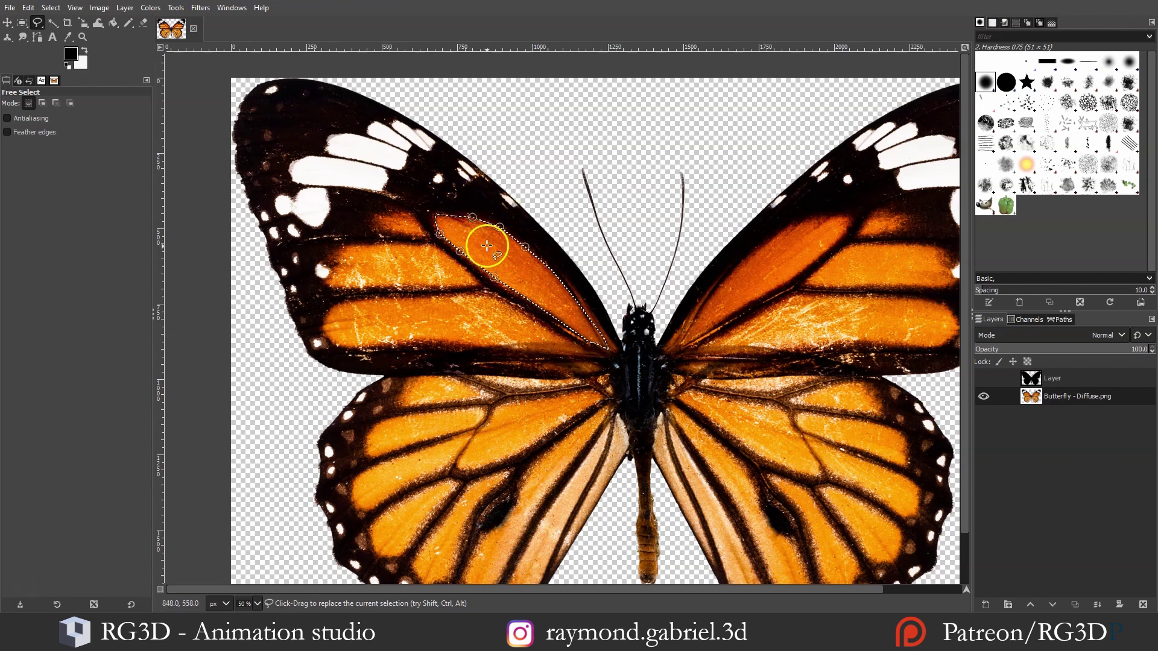
{"action": "key", "text": "Return"}
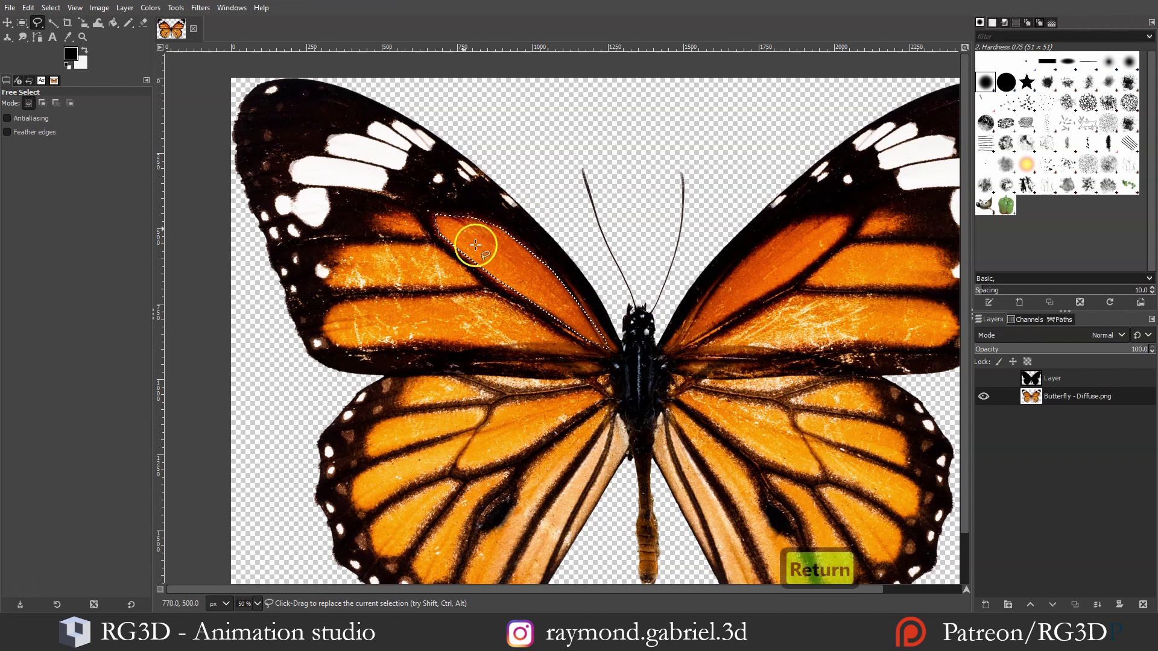
Add the middle orange cell of the left forewing to the selection
{"action": "key", "text": "shift"}
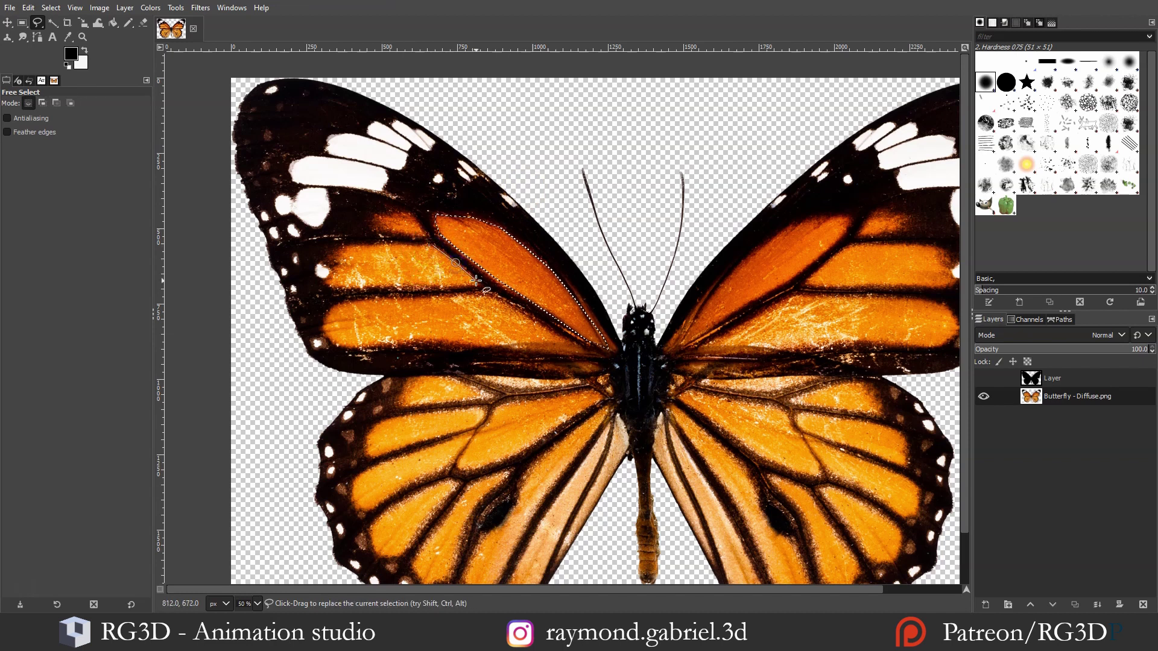
{"action": "left_click", "coordinate": [340, 287]}
{"action": "left_click", "coordinate": [323, 280]}
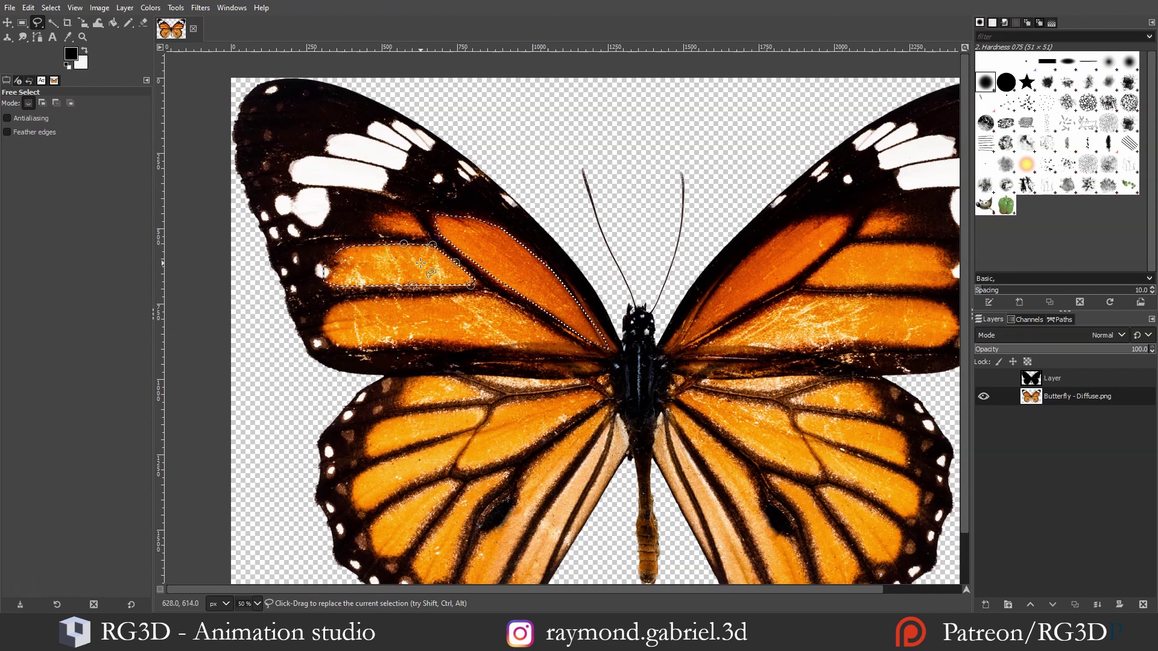
{"action": "key", "text": "Return"}
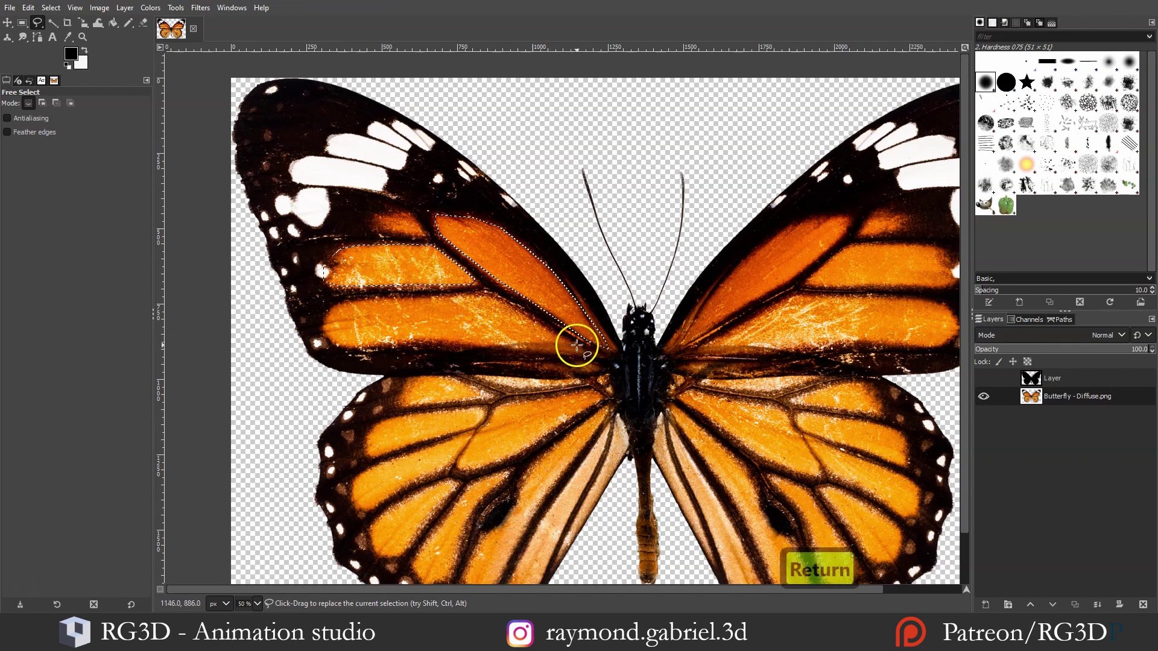
Add the lower orange cell of the left forewing, running from the outer edge to the body, to the selection
{"action": "middle_click_drag", "start_coordinate": [577, 345], "coordinate": [534, 304]}
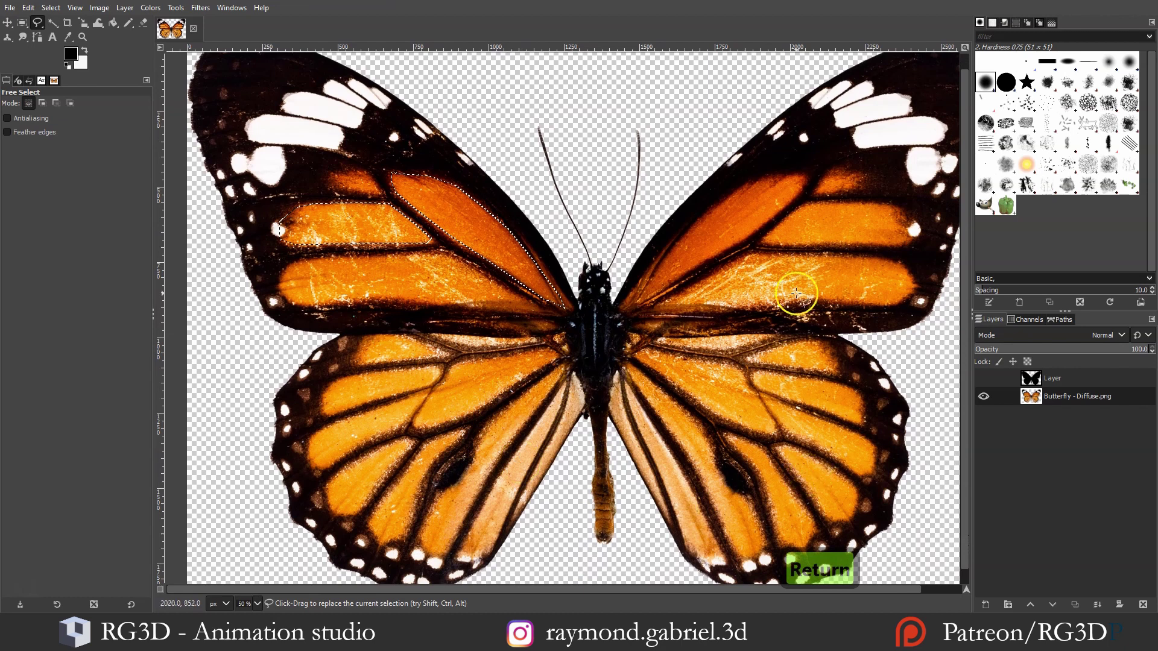
{"action": "middle_click_drag", "start_coordinate": [405, 301], "coordinate": [406, 312]}
{"action": "left_click", "coordinate": [444, 260], "text": "shift"}
{"action": "left_click", "coordinate": [484, 284]}
{"action": "left_click", "coordinate": [521, 307]}
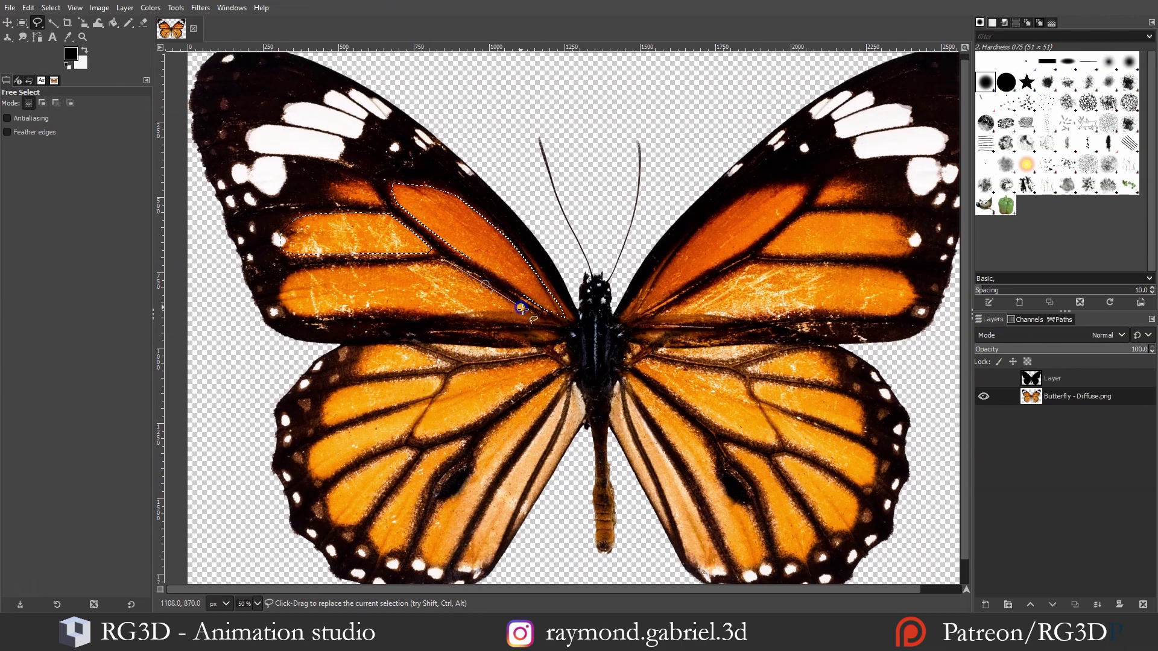
{"action": "left_click", "coordinate": [305, 317]}
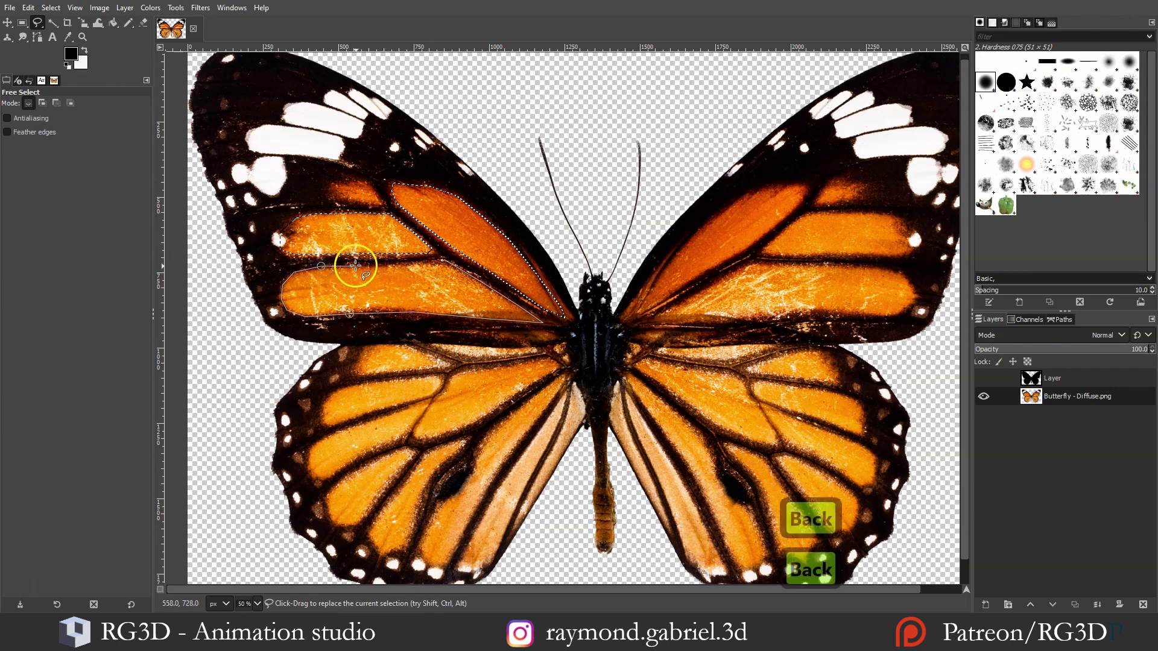
{"action": "key", "text": "Return"}
Outline the orange cells along the upper part of the left hindwing and add them to the selection
{"action": "scroll", "coordinate": [410, 302], "scroll_direction": "down", "scroll_amount": 3}
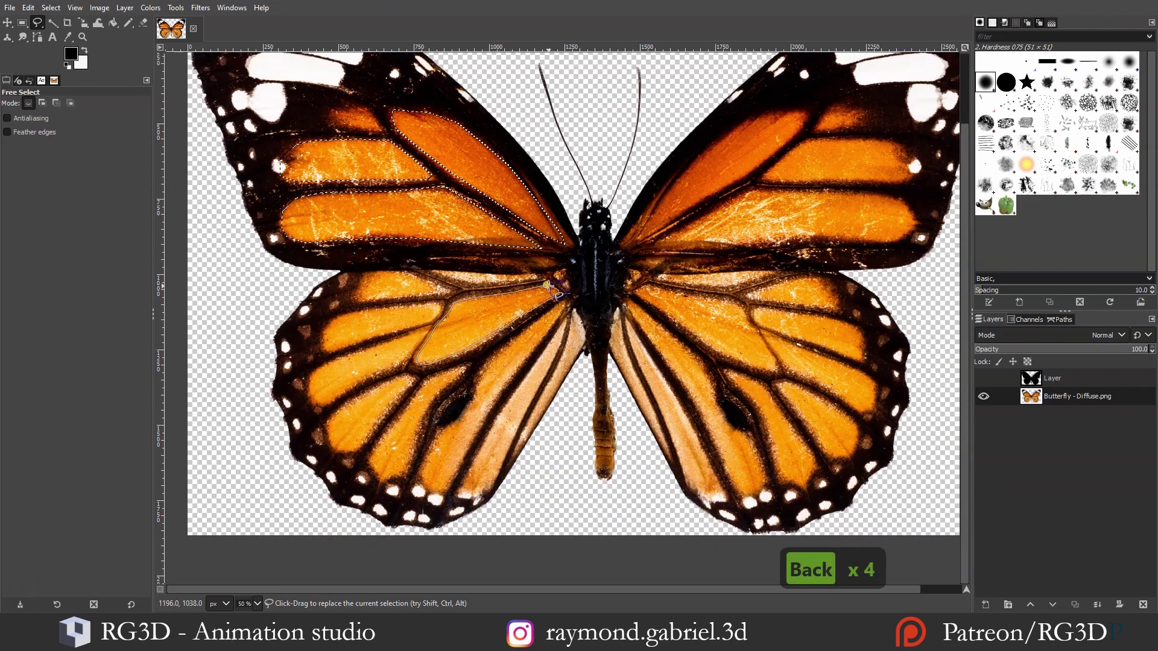
{"action": "left_click", "coordinate": [547, 286]}
{"action": "key", "text": "Return"}
{"action": "scroll", "coordinate": [464, 246], "scroll_direction": "up", "scroll_amount": 1, "text": "ctrl"}
{"action": "left_click", "coordinate": [414, 278], "text": "shift"}
{"action": "left_click", "coordinate": [562, 285]}
{"action": "left_click", "coordinate": [470, 301]}
{"action": "key", "text": "BackSpace"}
{"action": "left_click", "coordinate": [455, 297]}
{"action": "key", "text": "Return"}
Add the left hindwing's remaining outer, lower and body-side cells to the selection
{"action": "middle_click_drag", "start_coordinate": [324, 389], "coordinate": [354, 277]}
{"action": "key", "text": "Return"}
{"action": "mouse_move", "coordinate": [374, 319]}
{"action": "middle_mouse_down"}
{"action": "mouse_move", "coordinate": [372, 257]}
{"action": "mouse_move", "coordinate": [383, 323]}
{"action": "middle_mouse_up"}
{"action": "key", "text": "Return"}
{"action": "key", "text": "Return"}
{"action": "key", "text": "BackSpace"}
{"action": "left_click", "coordinate": [388, 308]}
{"action": "left_click", "coordinate": [402, 298]}
{"action": "key", "text": "Return"}
{"action": "left_click", "coordinate": [496, 258]}
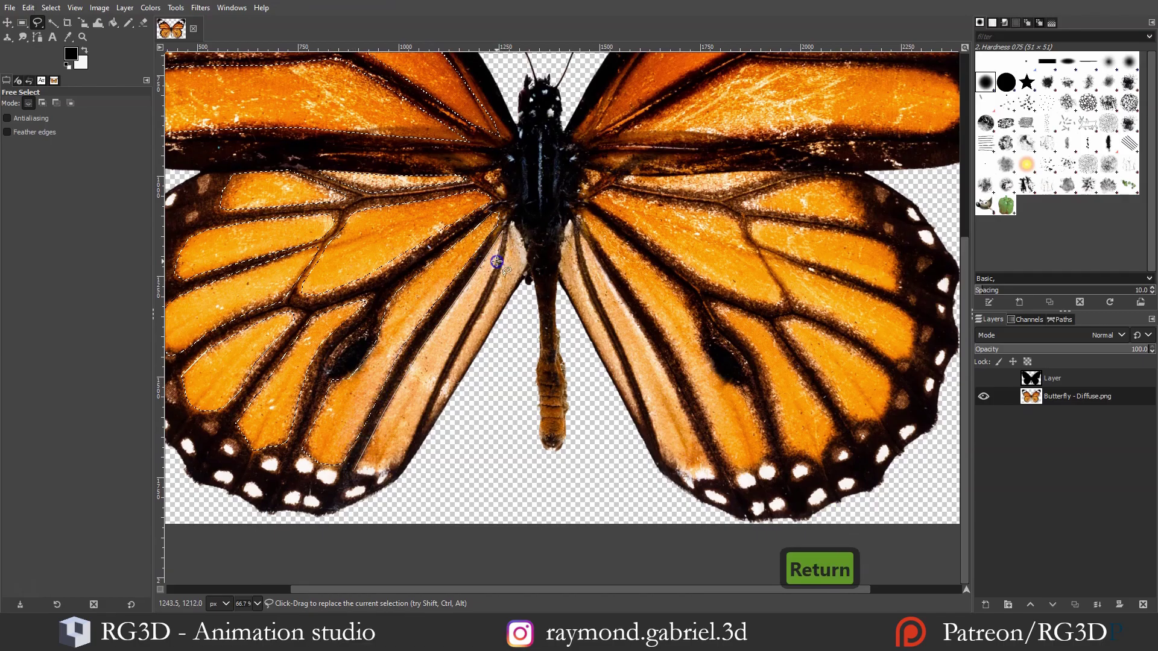
{"action": "key", "text": "Return"}
Outline the small orange cell in the upper part of the left forewing
{"action": "mouse_move", "coordinate": [520, 334]}
{"action": "middle_mouse_down"}
{"action": "mouse_move", "coordinate": [466, 404]}
{"action": "mouse_move", "coordinate": [472, 525]}
{"action": "middle_mouse_up"}
{"action": "key", "text": "Escape"}
{"action": "scroll", "coordinate": [550, 284], "scroll_direction": "down", "scroll_amount": 1, "text": "ctrl"}
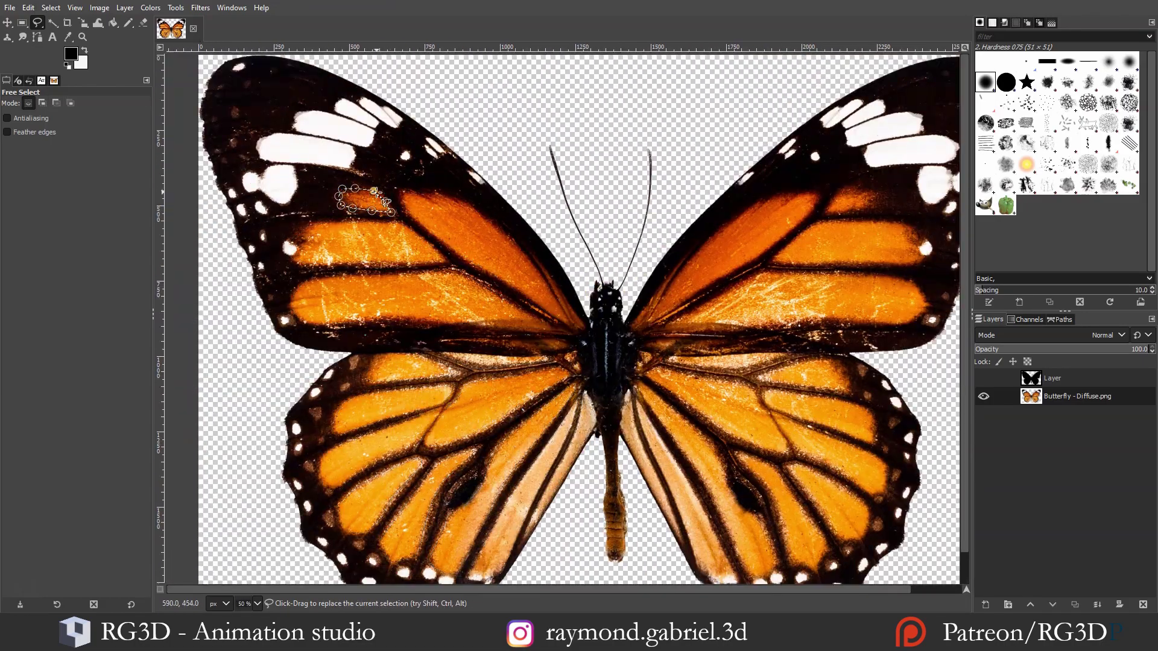
Make the black layer active and add the orange cells of the right forewing to the selection
{"action": "left_click", "coordinate": [1052, 378]}
{"action": "left_click", "coordinate": [504, 298], "text": "shift"}
{"action": "left_click", "coordinate": [597, 195]}
{"action": "left_click", "coordinate": [662, 167]}
{"action": "left_click", "coordinate": [684, 174]}
{"action": "left_click", "coordinate": [504, 298]}
{"action": "key", "text": "Return"}
{"action": "middle_click_drag", "start_coordinate": [583, 266], "coordinate": [605, 207]}
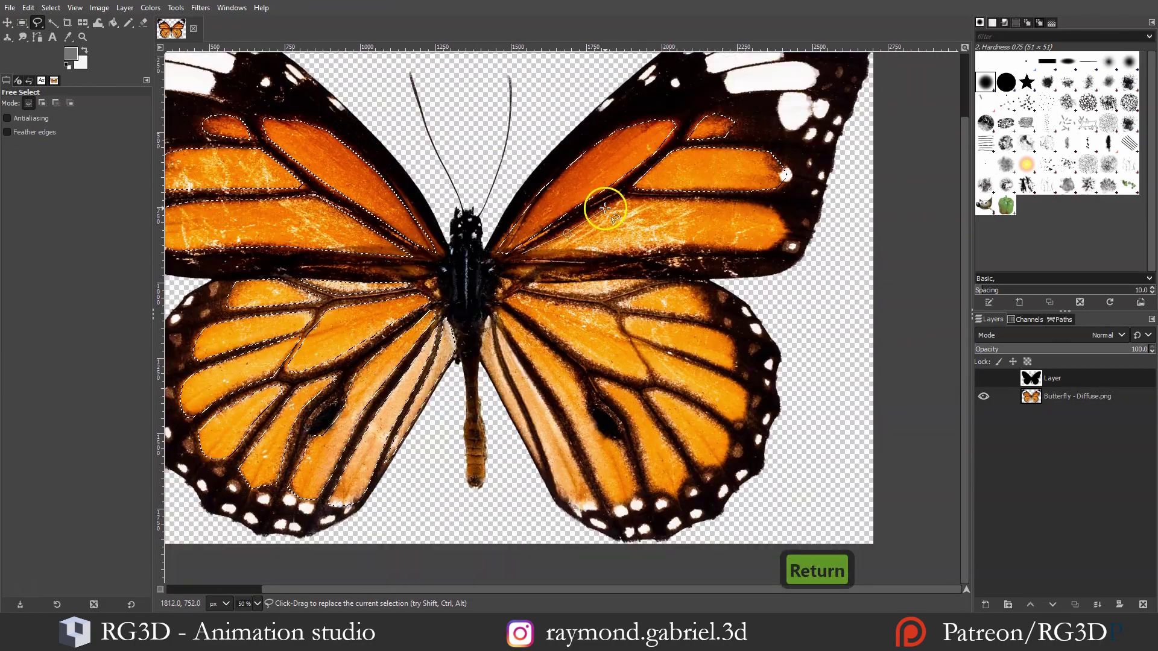
{"action": "key", "text": "BackSpace"}
{"action": "key", "text": "Return"}
Add the cells along the upper edge of the right hindwing to the selection
{"action": "left_click", "coordinate": [585, 270]}
{"action": "left_click", "coordinate": [608, 269]}
{"action": "left_click", "coordinate": [628, 271]}
{"action": "left_click", "coordinate": [609, 280]}
{"action": "key", "text": "BackSpace"}
{"action": "key", "text": "BackSpace"}
{"action": "key", "text": "Return"}
{"action": "left_click", "coordinate": [597, 292]}
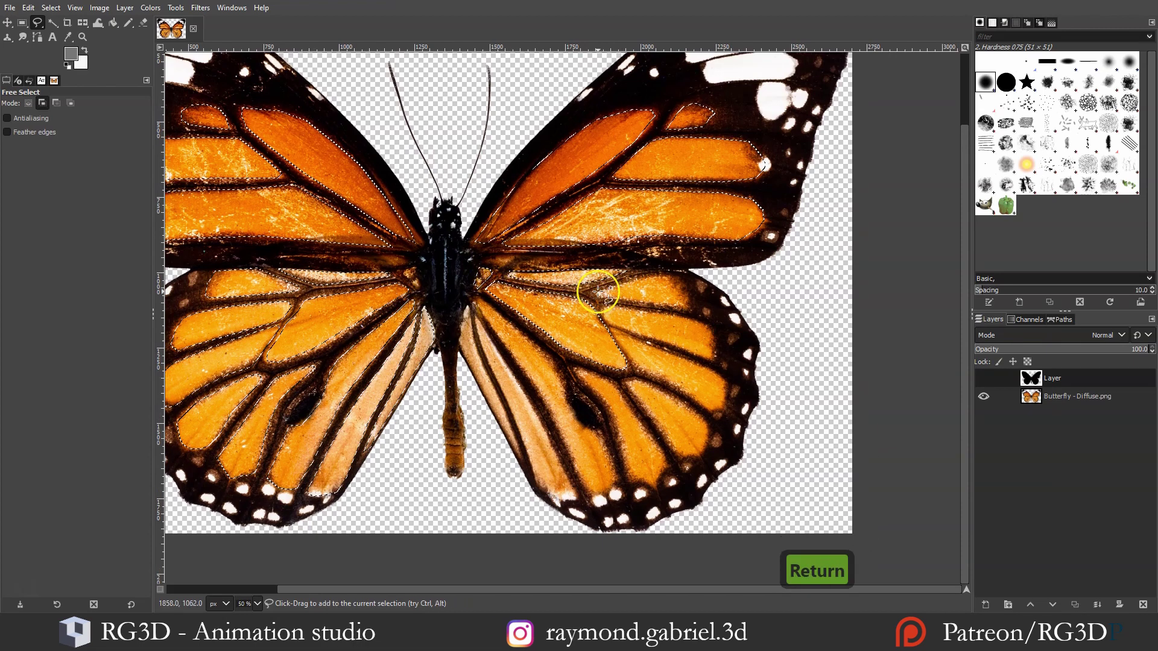
Add the outer orange cells of the right hindwing, down to its lower edge, to the selection
{"action": "left_click", "coordinate": [711, 359]}
{"action": "key", "text": "BackSpace"}
{"action": "key", "text": "BackSpace"}
{"action": "key", "text": "Return"}
{"action": "left_click", "coordinate": [700, 364]}
{"action": "key", "text": "BackSpace"}
{"action": "key", "text": "BackSpace"}
{"action": "key", "text": "Return"}
{"action": "middle_click_drag", "start_coordinate": [657, 386], "coordinate": [663, 313]}
{"action": "key", "text": "BackSpace"}
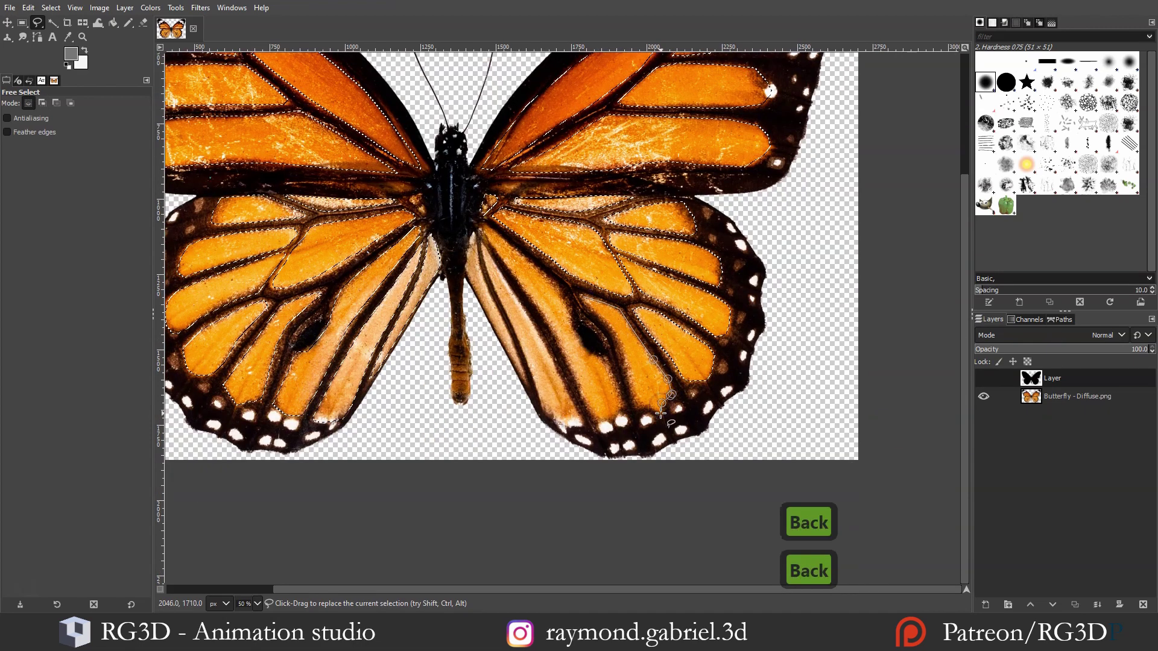
{"action": "key", "text": "Return"}
Add the long, narrow cells beside the body on the right hindwing to the selection
{"action": "left_click", "coordinate": [561, 294]}
{"action": "left_click", "coordinate": [623, 410]}
{"action": "left_click", "coordinate": [493, 247]}
{"action": "left_click", "coordinate": [482, 225]}
{"action": "key", "text": "Return"}
{"action": "key", "text": "Return"}
{"action": "key", "text": "BackSpace"}
{"action": "left_click", "coordinate": [508, 349]}
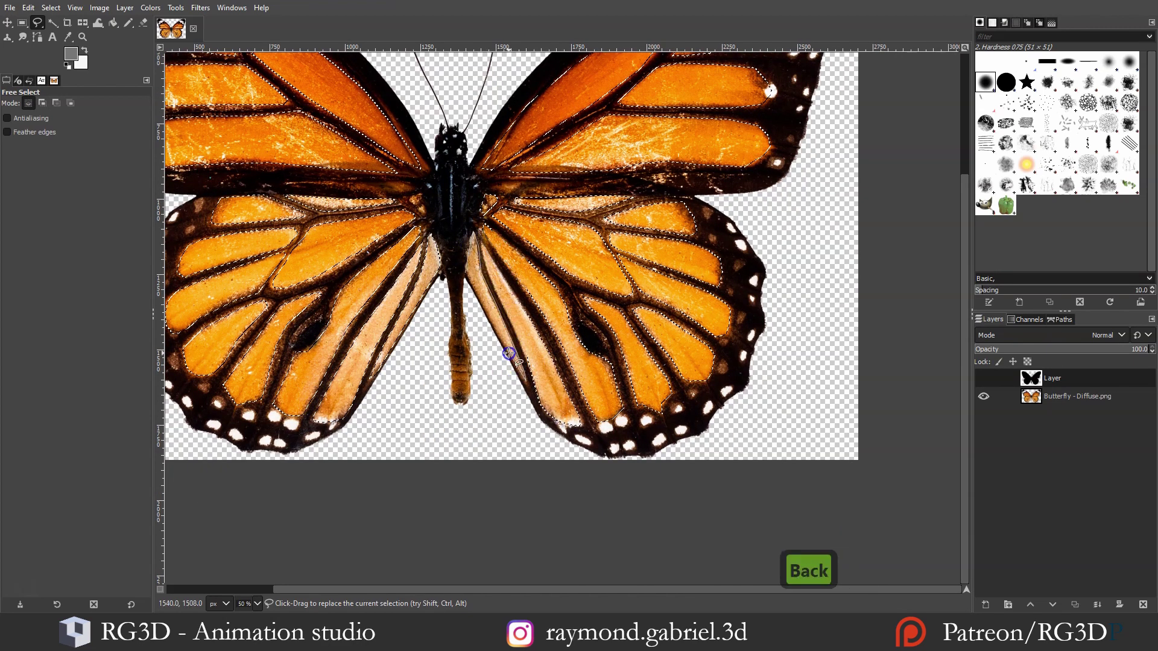
{"action": "key", "text": "BackSpace"}
{"action": "key", "text": "Return"}
Set the Bucket Fill foreground colour to mid grey with a lightness of 50 (777777)
{"action": "scroll", "coordinate": [488, 313], "scroll_direction": "down", "scroll_amount": 1, "text": "ctrl"}
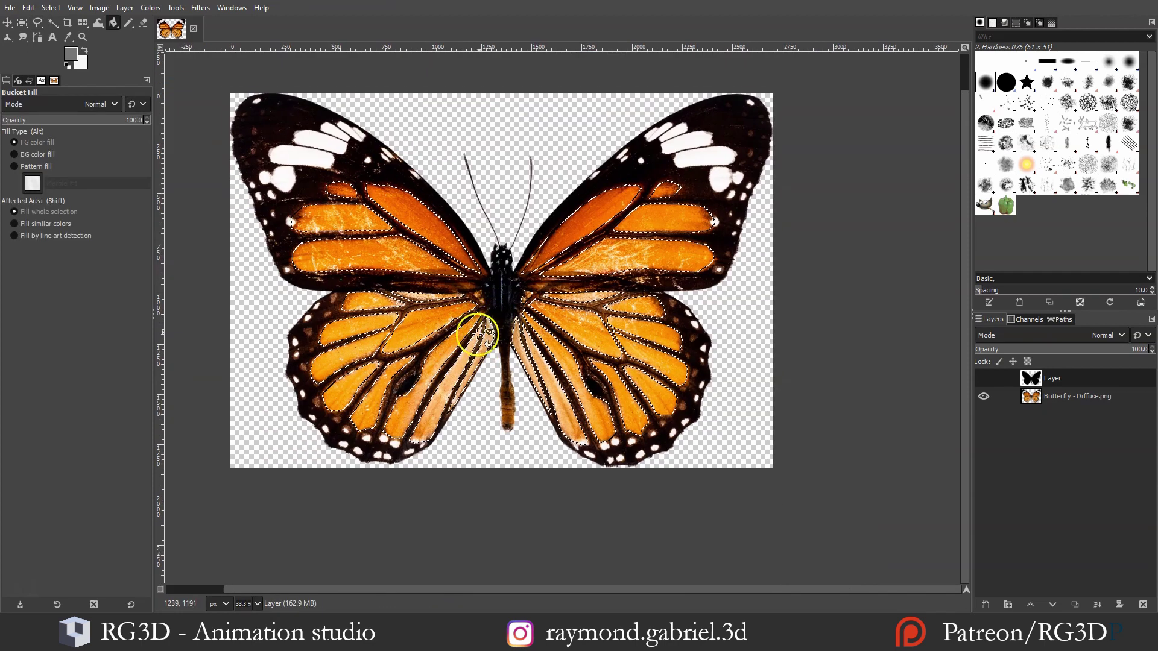
{"action": "left_click", "coordinate": [70, 52]}
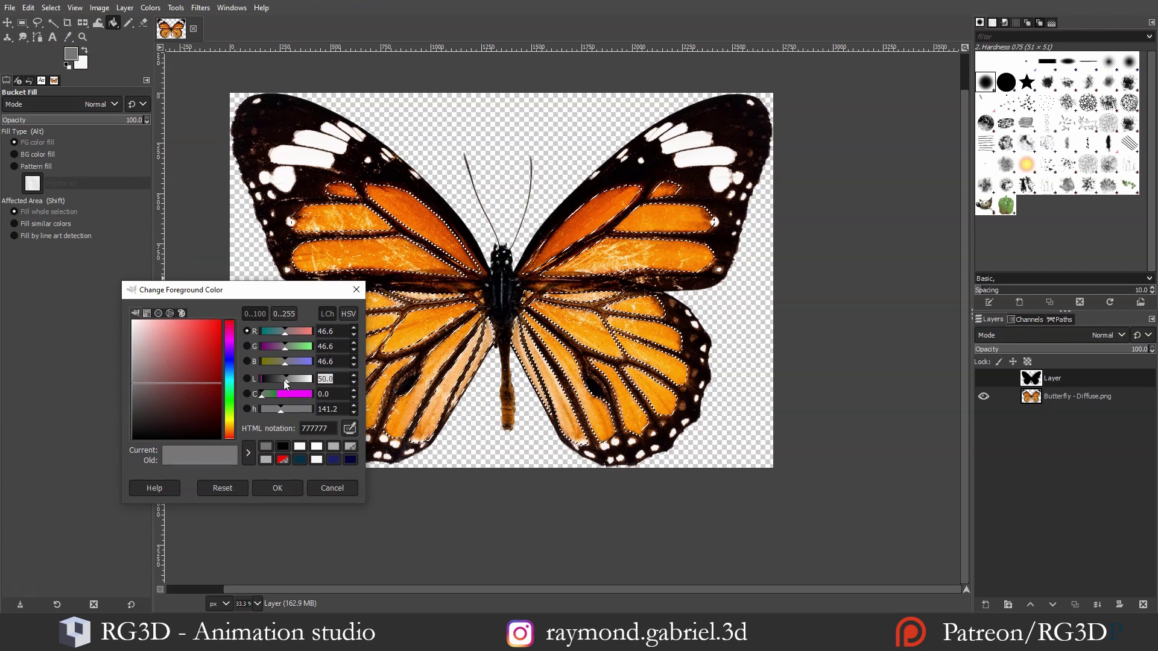
{"action": "type", "text": "50"}
{"action": "key", "text": "Return"}
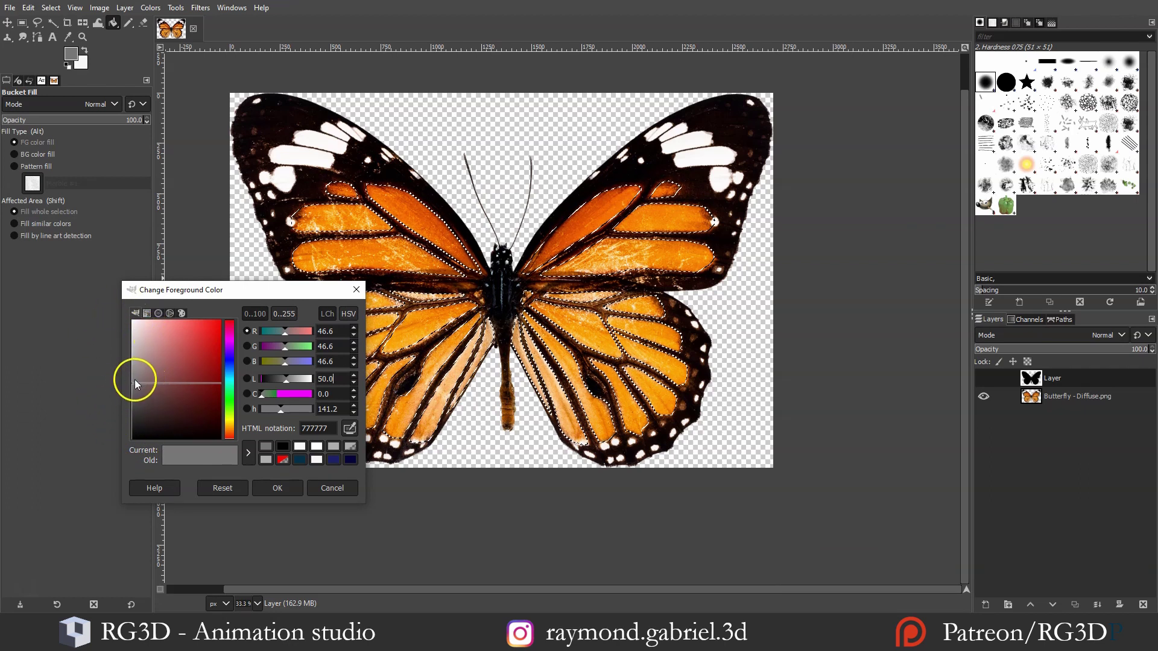
{"action": "left_click", "coordinate": [276, 488]}
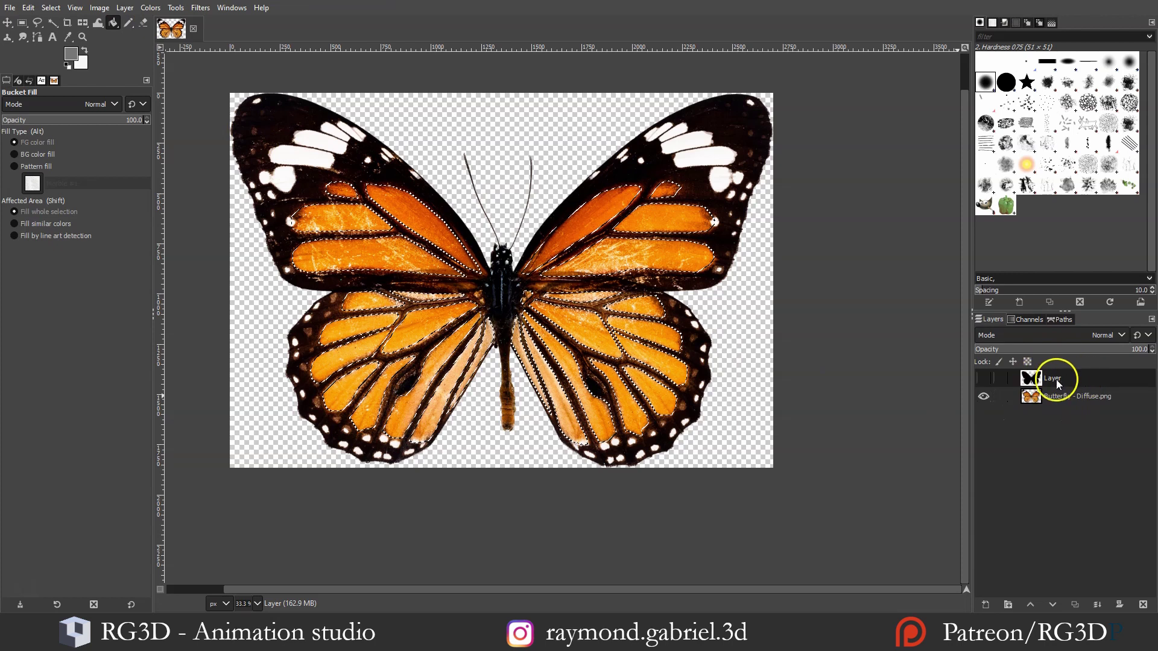
Show the black layer again, fill the selected wing cells on it with the grey and clear the selection
{"action": "left_click", "coordinate": [985, 378]}
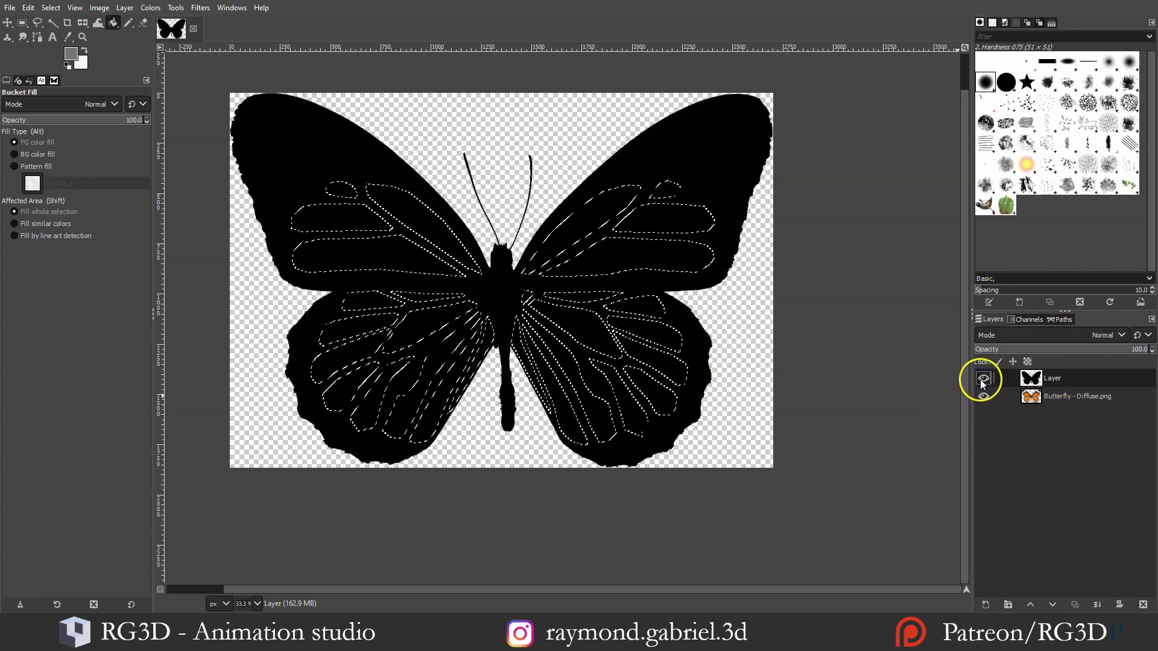
{"action": "left_click", "coordinate": [385, 254]}
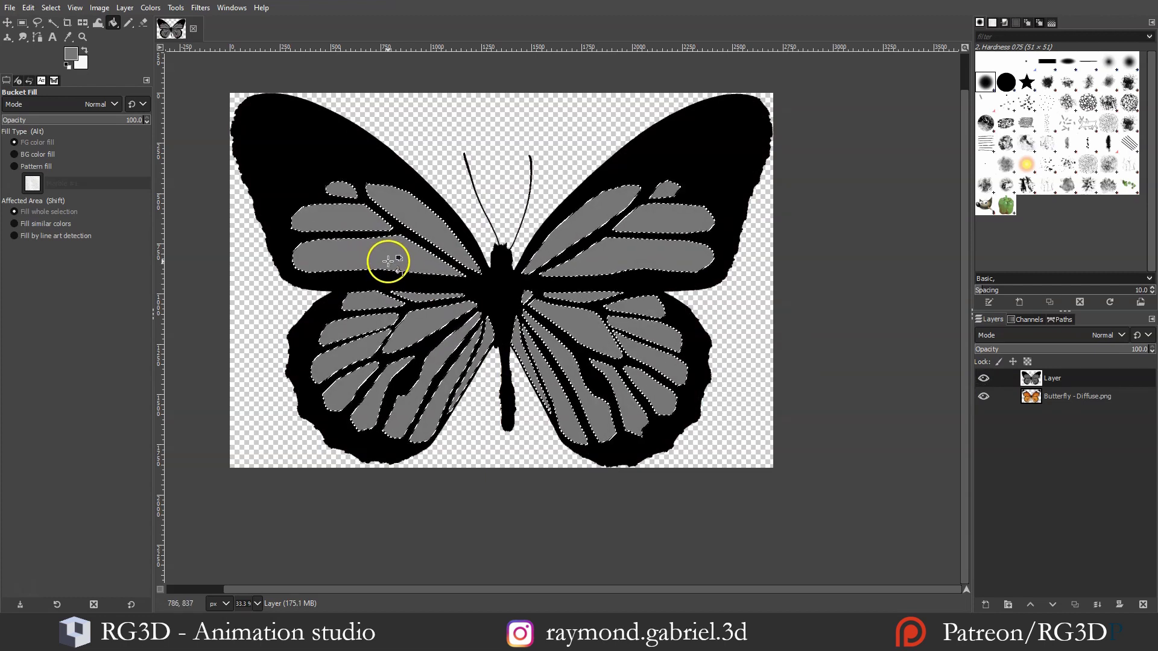
{"action": "key", "text": "ctrl+d"}
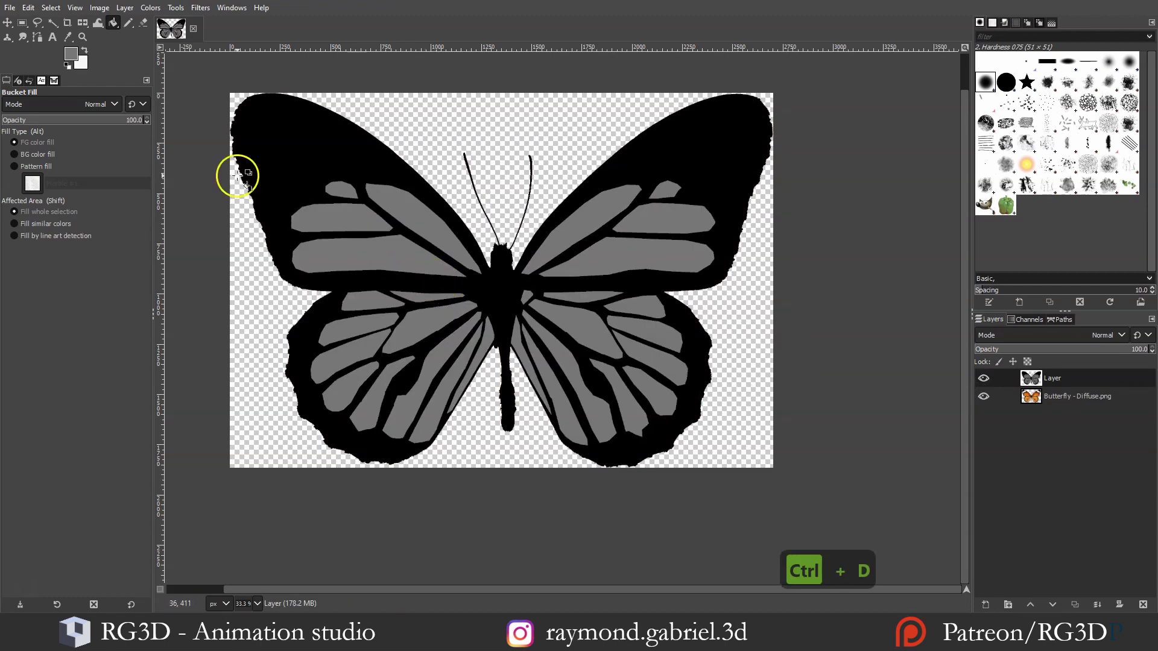
{"action": "left_click", "coordinate": [51, 8]}
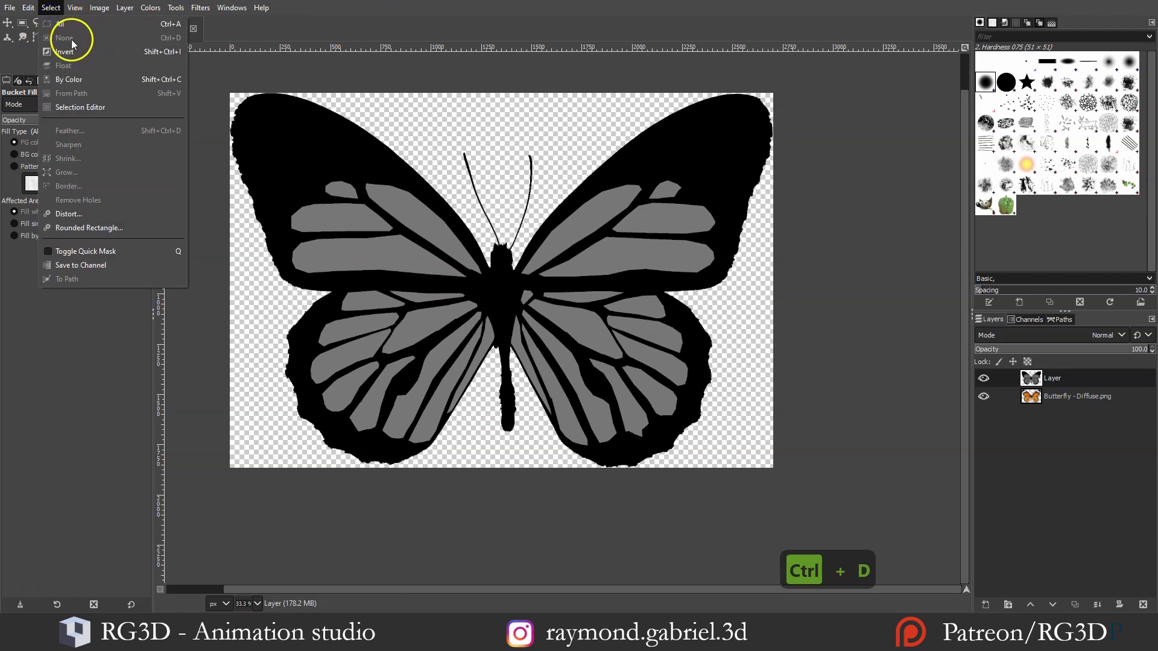
{"action": "left_click", "coordinate": [528, 234]}
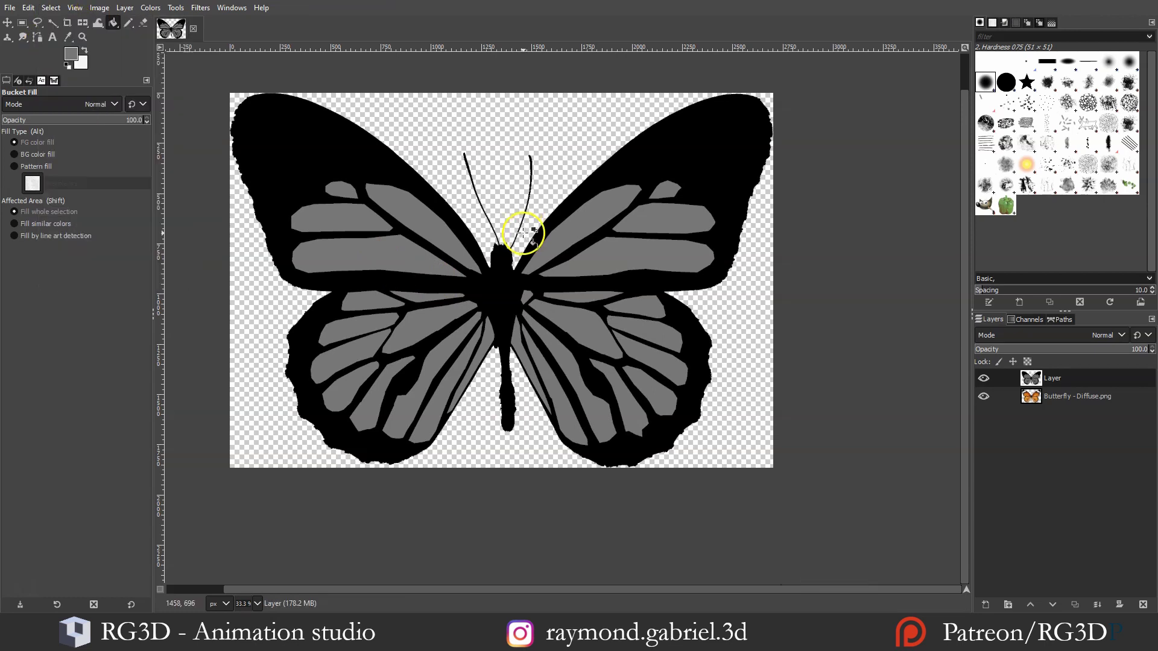
Set up the image export as Butterfy-Opacity.png in the Part2 folder and check the existing file's preview
{"action": "left_click", "coordinate": [9, 9]}
{"action": "left_click", "coordinate": [35, 196]}
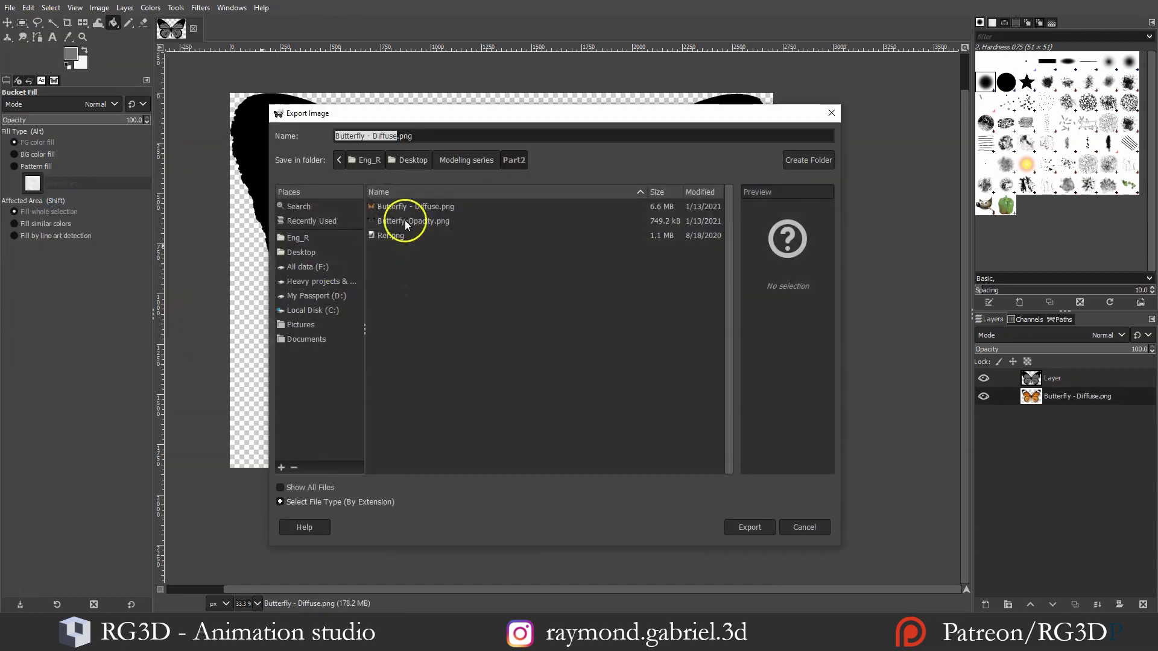
{"action": "left_click", "coordinate": [410, 136]}
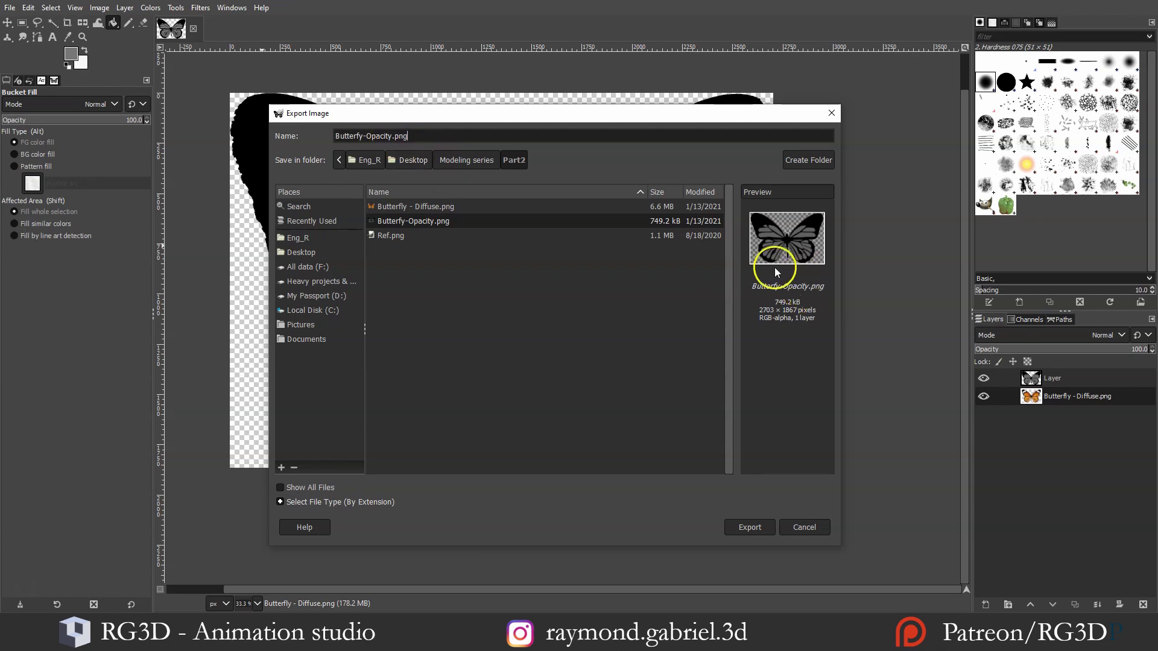
{"action": "left_click", "coordinate": [792, 223]}
{"action": "left_click", "coordinate": [422, 134]}
{"action": "left_click", "coordinate": [782, 226]}
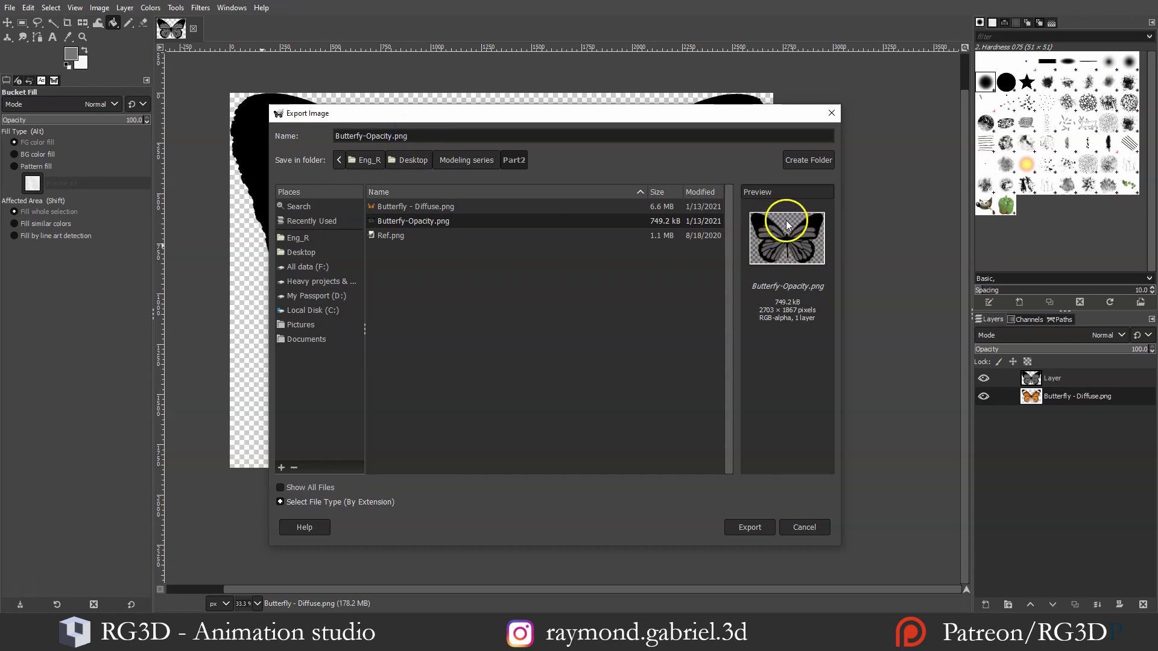
{"action": "left_click", "coordinate": [793, 231]}
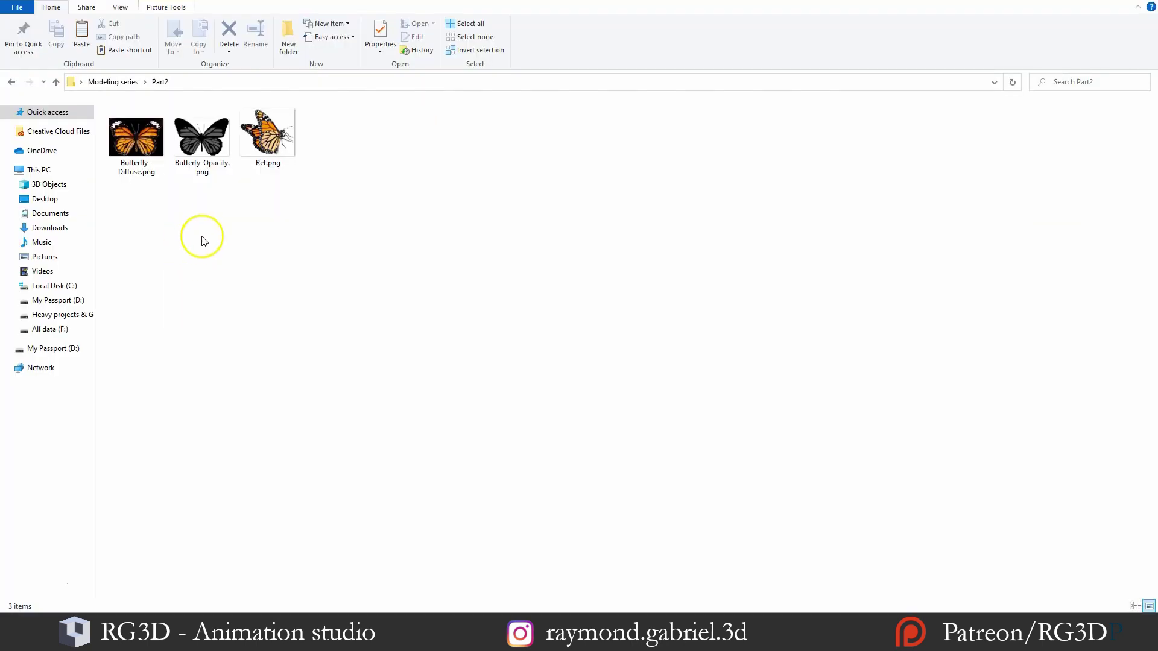
Look over the diffuse, opacity and reference images in the Part2 folder
{"action": "left_click", "coordinate": [136, 139]}
{"action": "left_click", "coordinate": [201, 139]}
{"action": "left_click", "coordinate": [139, 170]}
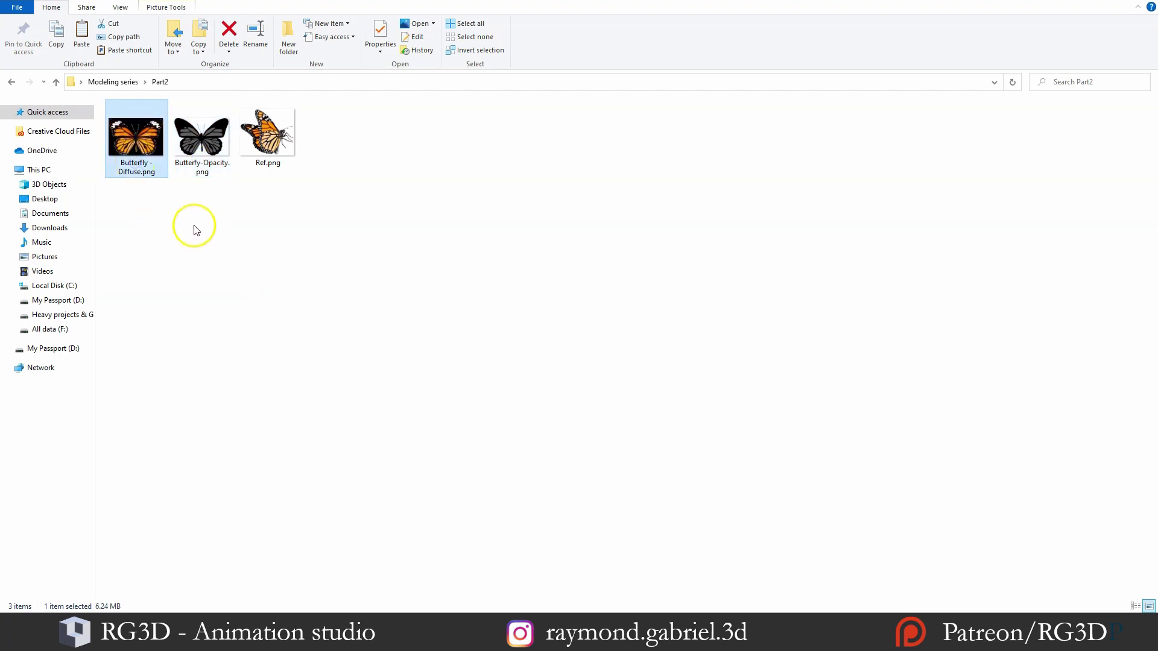
{"action": "left_click", "coordinate": [250, 162]}
{"action": "left_click_drag", "start_coordinate": [124, 222], "coordinate": [316, 124]}
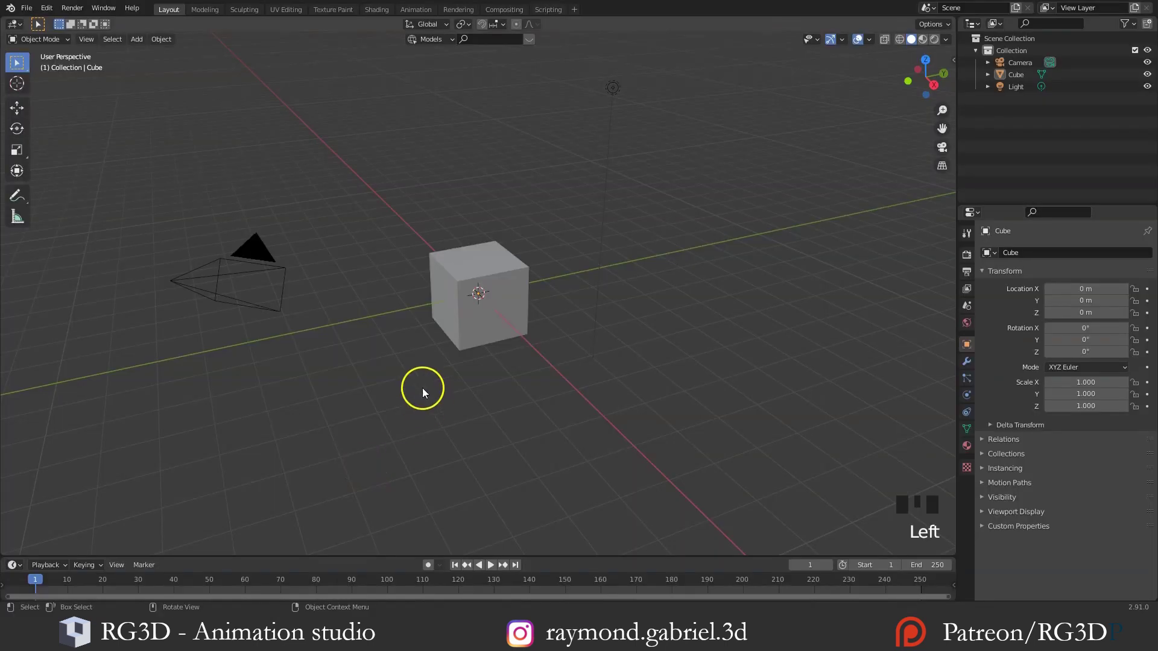
In Blender, delete the default camera, cube and light from the scene
{"action": "middle_click_drag", "start_coordinate": [422, 388], "coordinate": [480, 386]}
{"action": "key", "text": "a"}
{"action": "key", "text": "x"}
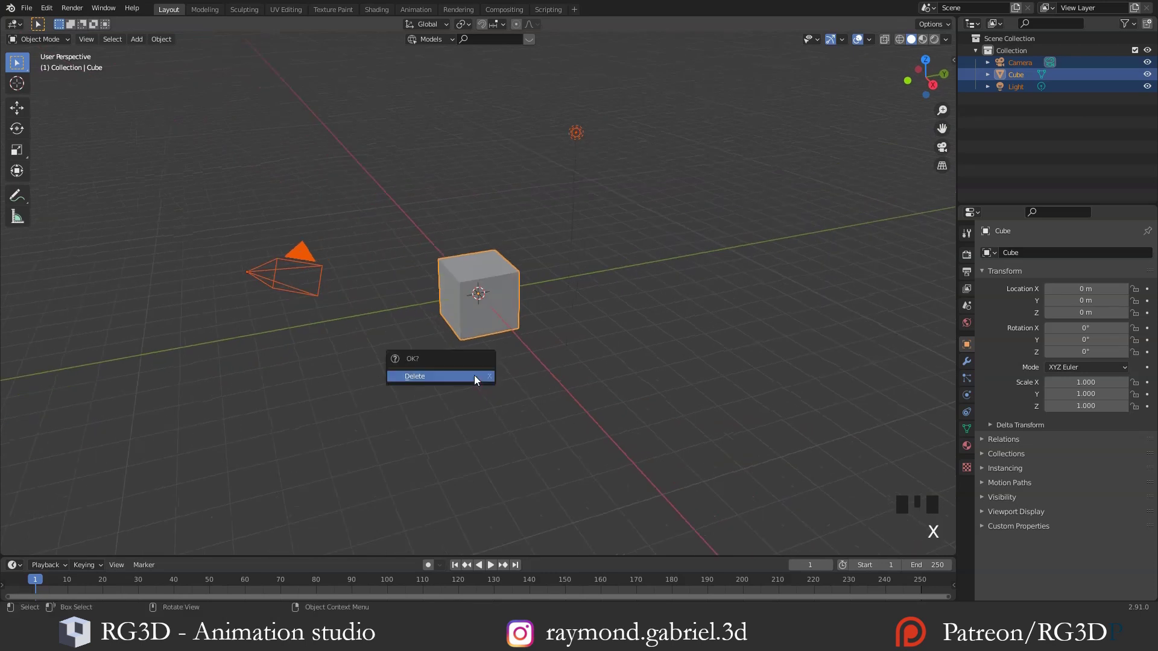
{"action": "left_click", "coordinate": [439, 375]}
{"action": "scroll", "coordinate": [480, 346], "scroll_direction": "up", "scroll_amount": 3}
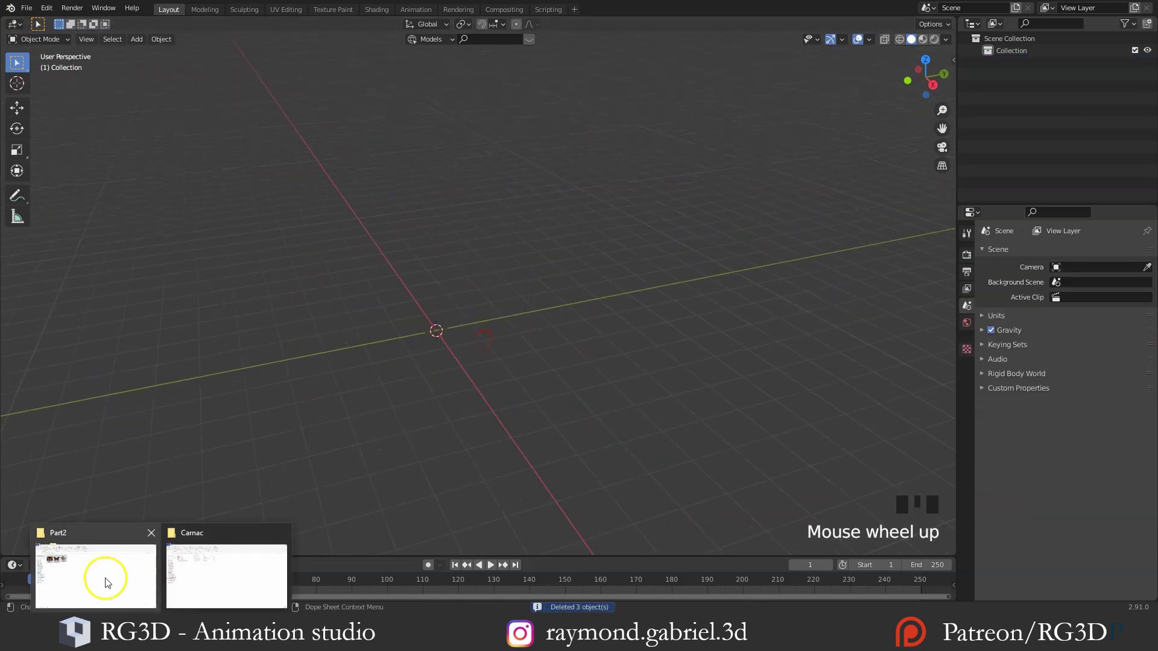
Bring Butterfly - Diffuse.png from the Part2 folder into the viewport as a reference image and clear its rotation and location
{"action": "left_click", "coordinate": [103, 577]}
{"action": "left_click", "coordinate": [136, 137]}
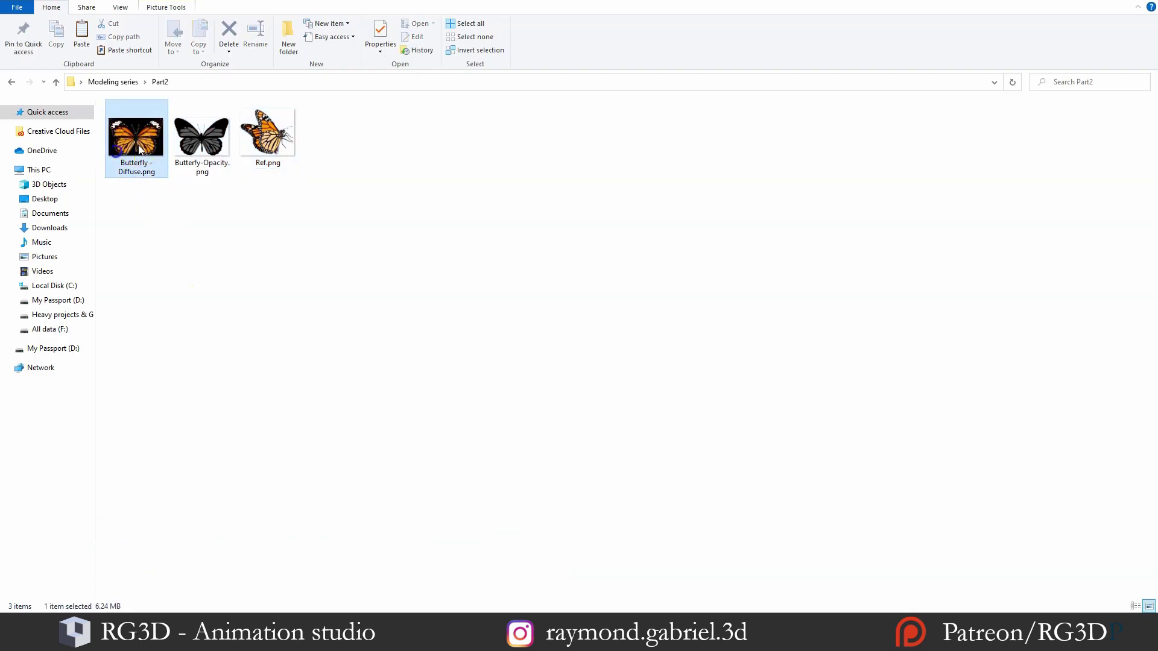
{"action": "left_click_drag", "start_coordinate": [139, 144], "coordinate": [455, 400]}
{"action": "middle_click_drag", "start_coordinate": [455, 400], "coordinate": [450, 353]}
{"action": "key", "text": "alt+r"}
{"action": "key", "text": "alt+g"}
{"action": "scroll", "coordinate": [454, 413], "scroll_direction": "up", "scroll_amount": 2}
Add a mesh plane and raise it about 0.31 m above the butterfly reference image
{"action": "key", "text": "shift+a"}
{"action": "mouse_move", "coordinate": [425, 355]}
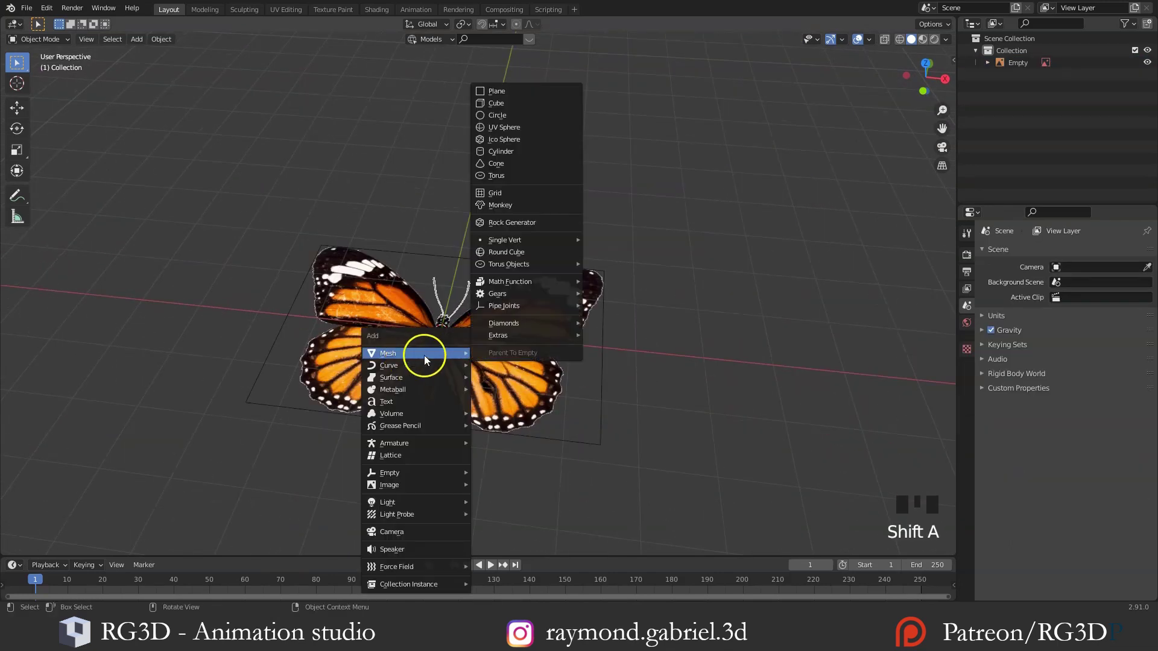
{"action": "left_click", "coordinate": [507, 91]}
{"action": "middle_click_drag", "start_coordinate": [442, 279], "coordinate": [455, 345]}
{"action": "key", "text": "g"}
{"action": "left_click", "coordinate": [514, 328]}
{"action": "middle_click_drag", "start_coordinate": [28, 588], "coordinate": [429, 325], "text": "shift"}
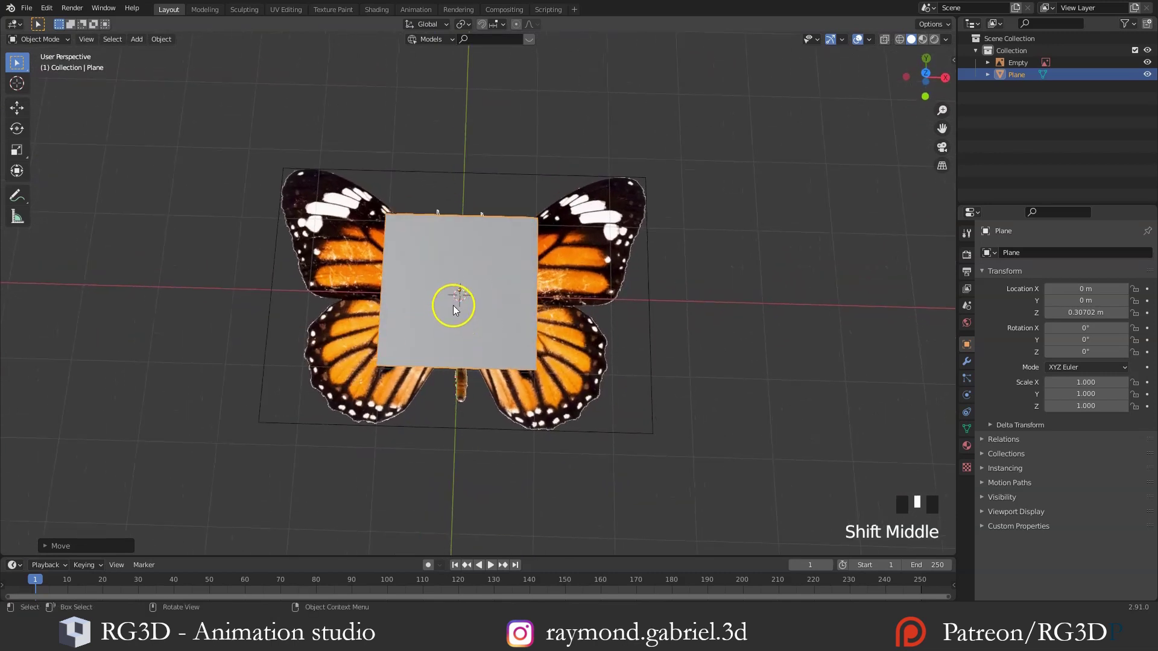
Set the viewport to the top orthographic viewpoint, looking straight down on the plane and butterfly image
{"action": "key", "text": "KP_7"}
{"action": "middle_click_drag", "start_coordinate": [457, 306], "coordinate": [462, 329]}
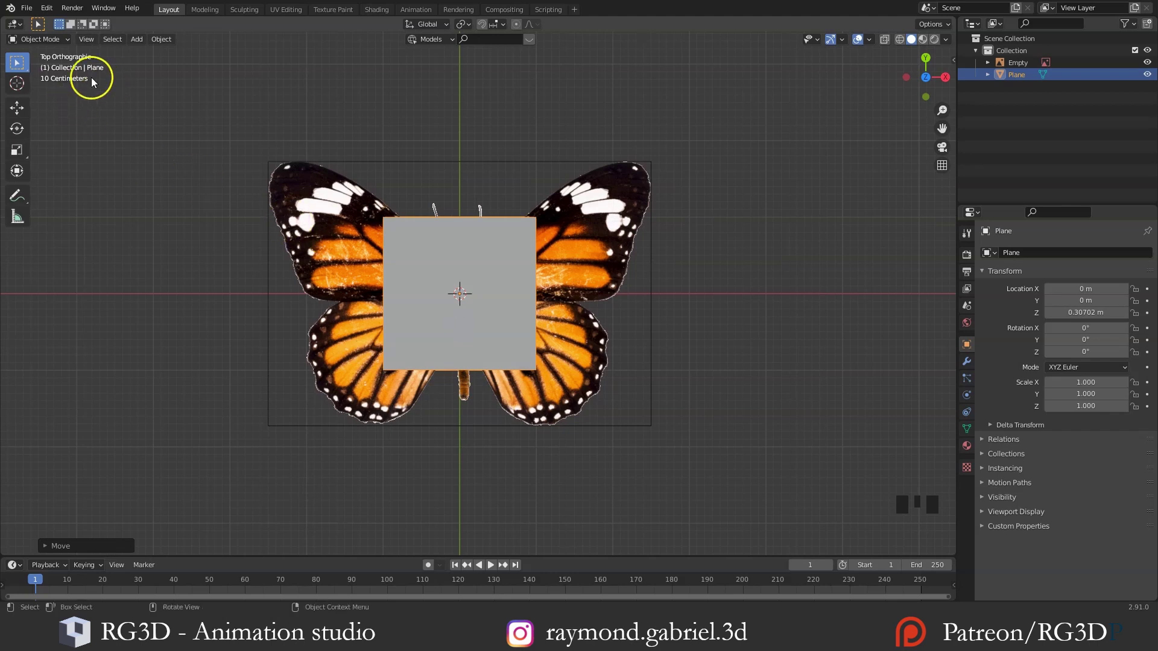
{"action": "left_click", "coordinate": [87, 39]}
{"action": "mouse_move", "coordinate": [125, 178]}
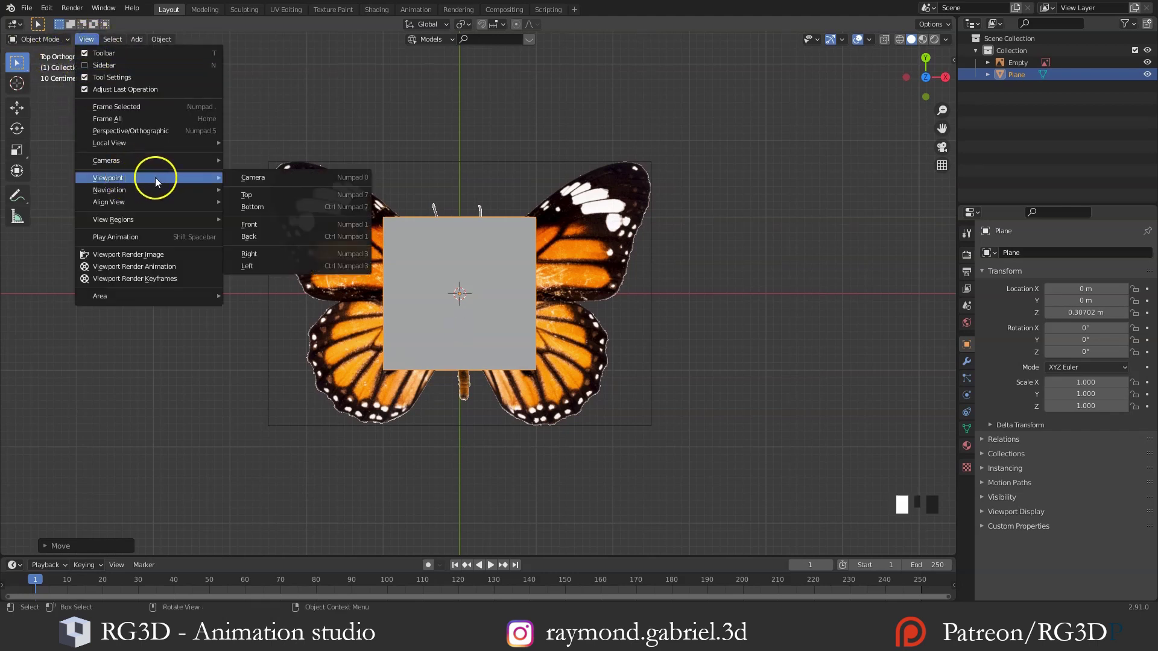
{"action": "left_click", "coordinate": [245, 196]}
{"action": "middle_click_drag", "start_coordinate": [482, 334], "coordinate": [436, 272], "text": "shift"}
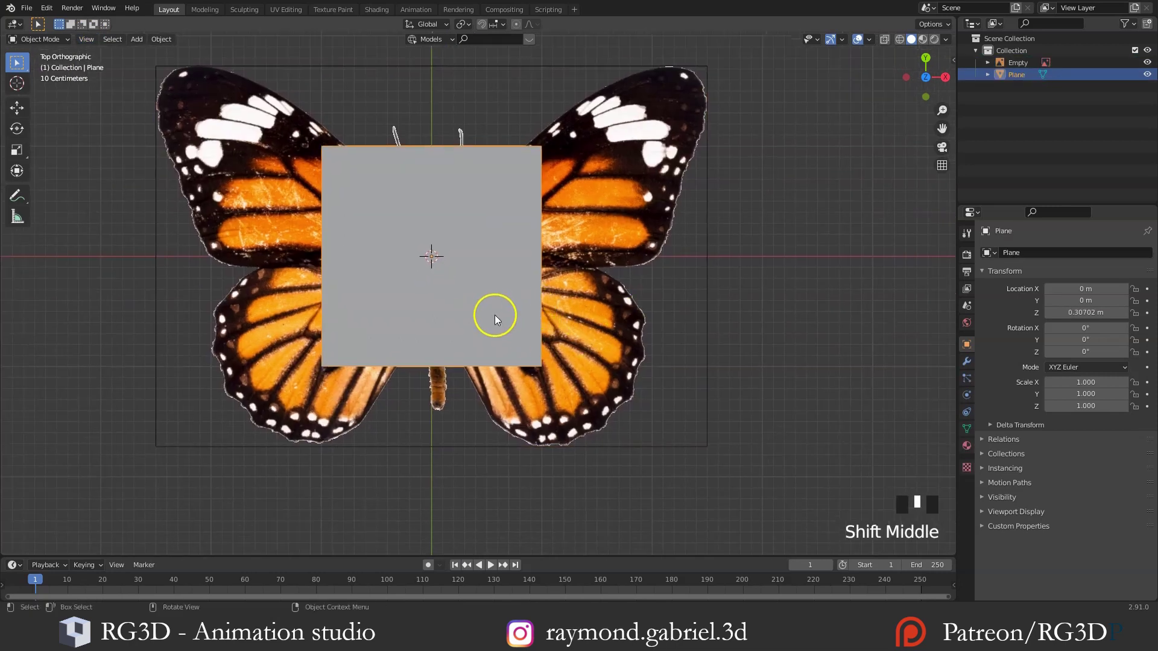
Move the plane over the right hindwing and scale it down to about 0.42
{"action": "key", "text": "g"}
{"action": "key", "text": "g"}
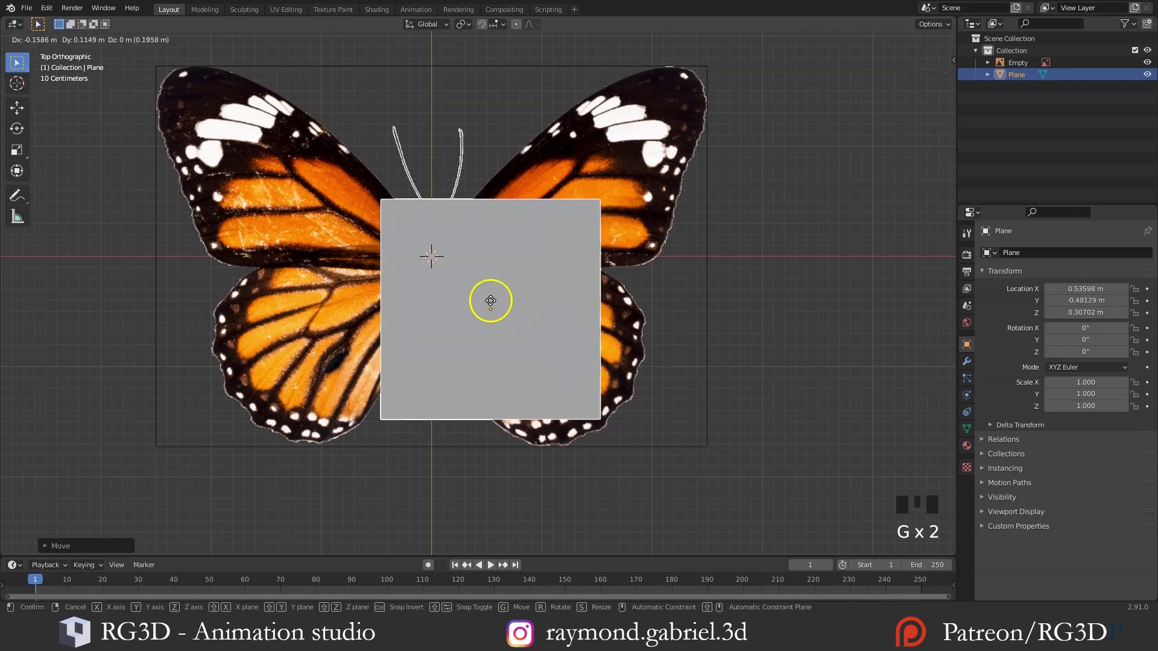
{"action": "left_click", "coordinate": [490, 292]}
{"action": "key", "text": "g"}
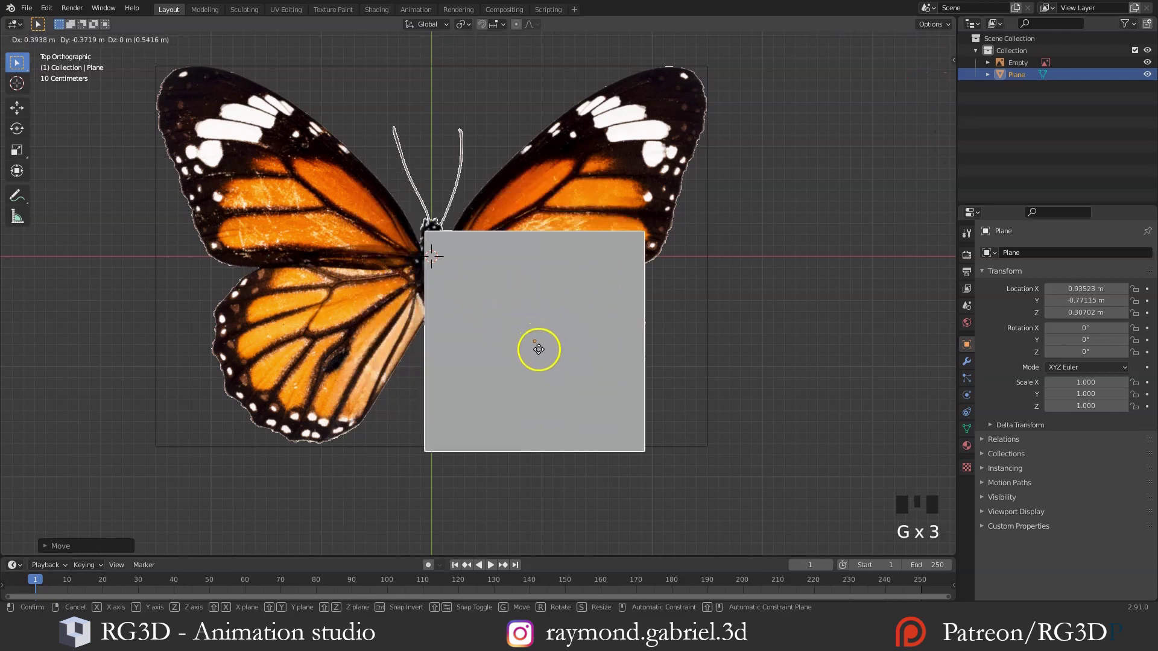
{"action": "left_click", "coordinate": [538, 352]}
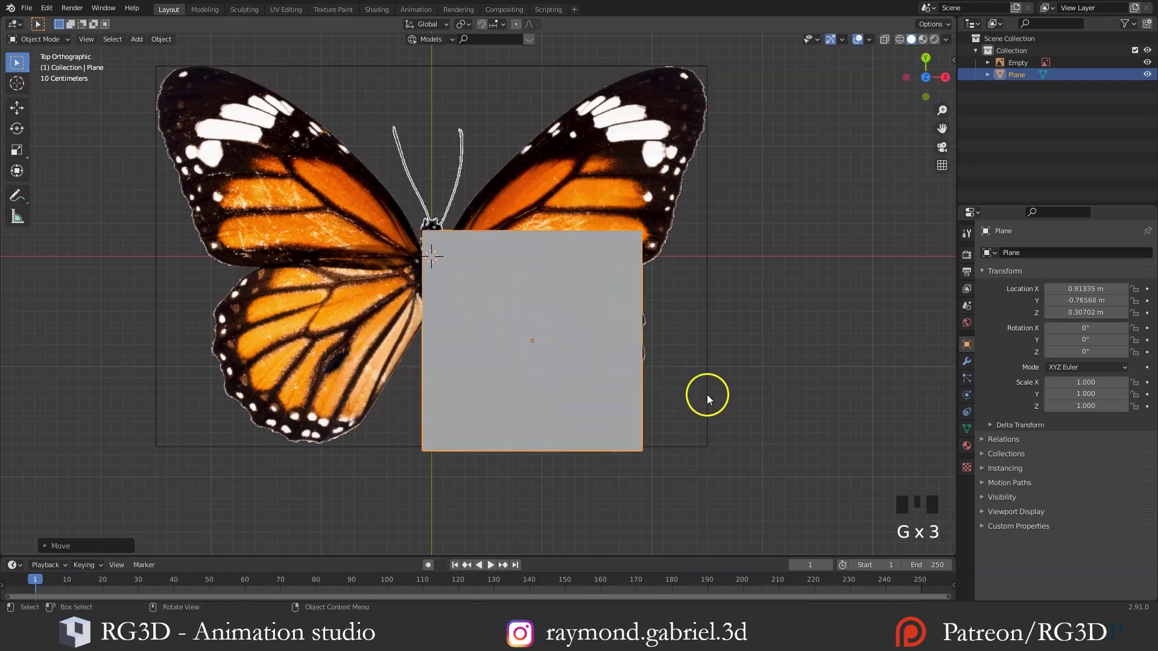
{"action": "key", "text": "s"}
{"action": "left_click", "coordinate": [603, 354]}
Fit the plane to the right hindwing's base beside the body, rotated to about -7° and scaled to about 0.27
{"action": "key", "text": "g"}
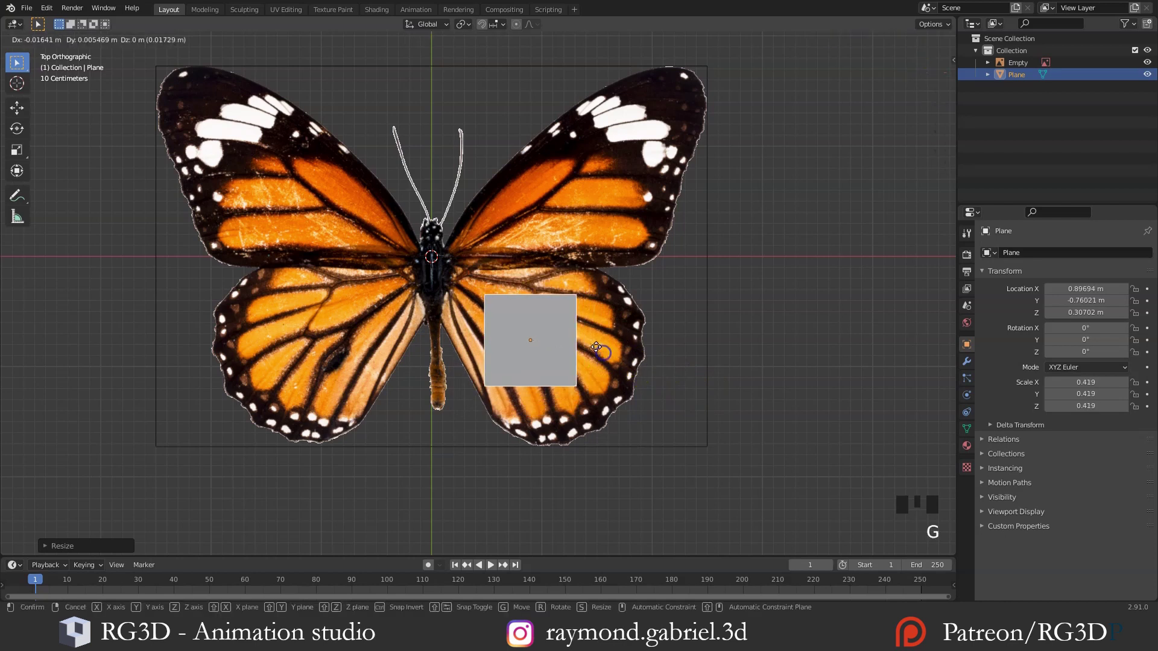
{"action": "left_click", "coordinate": [550, 308]}
{"action": "key", "text": "r"}
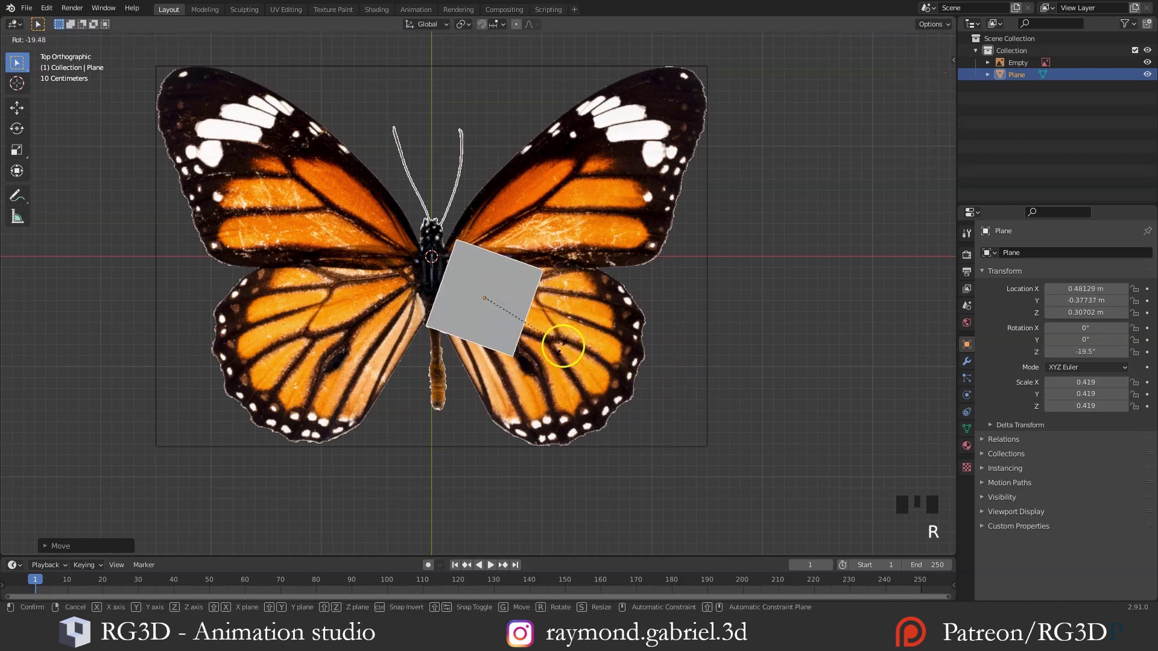
{"action": "left_click", "coordinate": [566, 352]}
{"action": "key", "text": "s"}
{"action": "left_click", "coordinate": [579, 320]}
{"action": "key", "text": "g"}
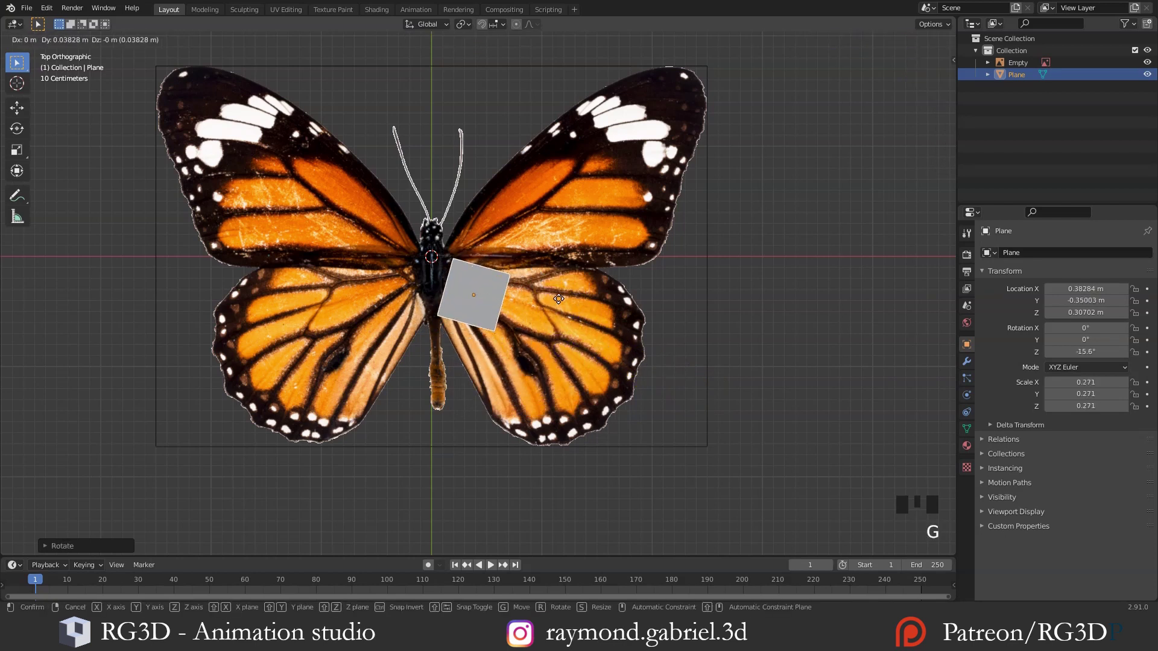
{"action": "key", "text": "r"}
{"action": "left_click", "coordinate": [560, 288]}
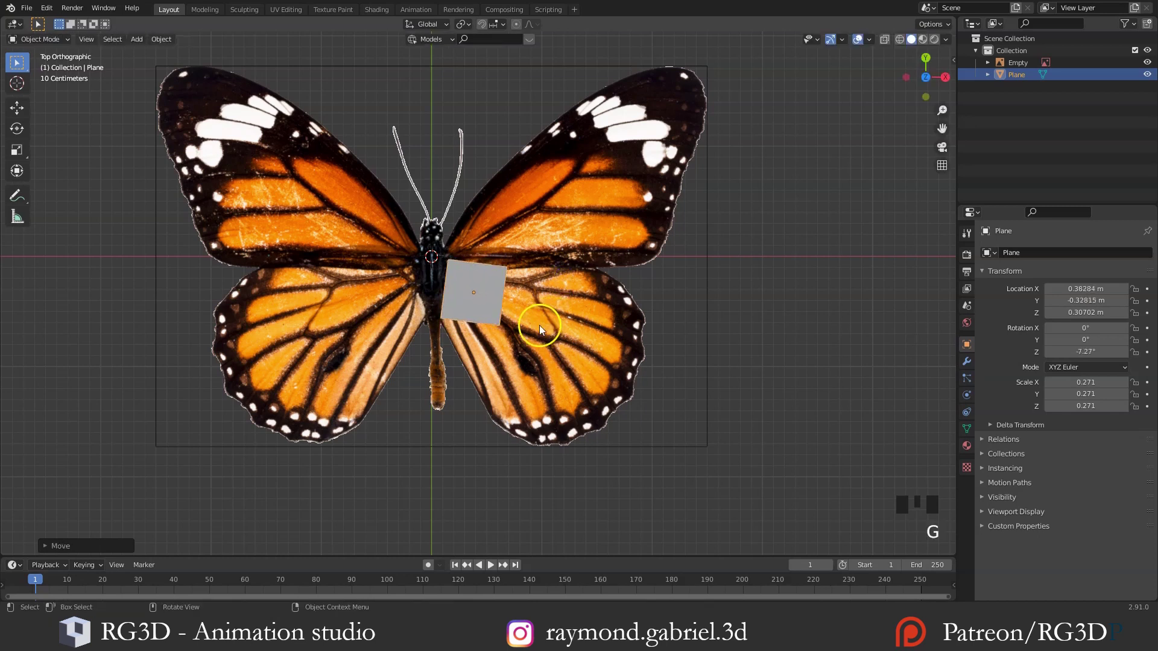
In Edit Mode with vertex selection, raise the plane's upper outer vertex to level the top edge along the hindwing
{"action": "key", "text": "Tab"}
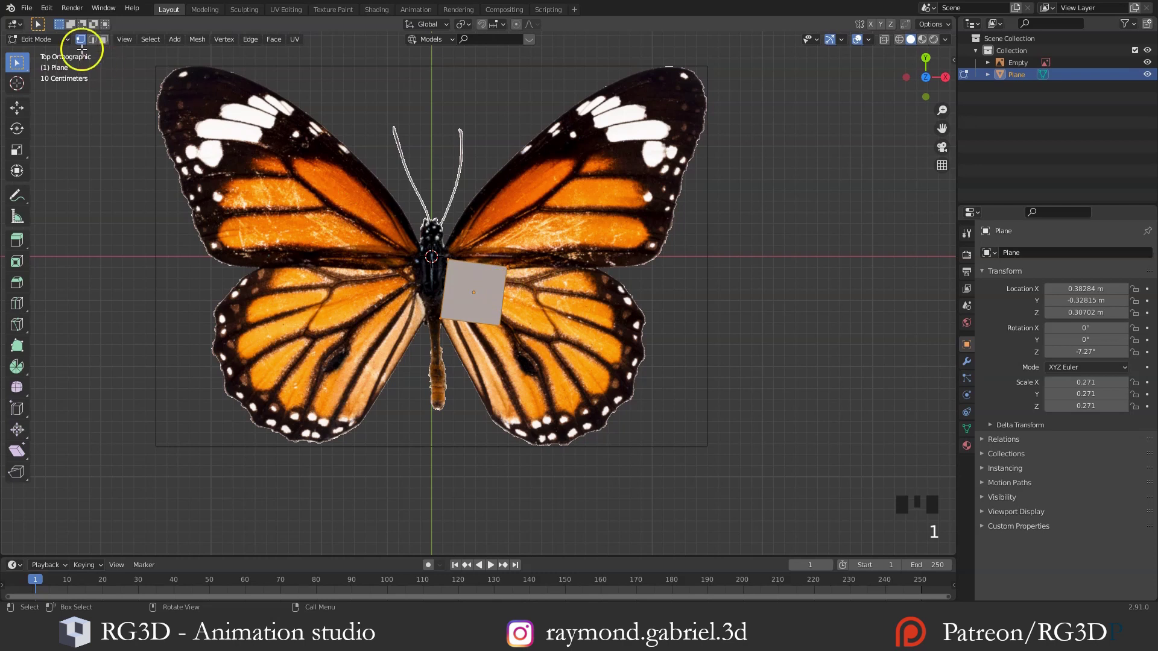
{"action": "left_click", "coordinate": [506, 267]}
{"action": "left_click", "coordinate": [503, 325]}
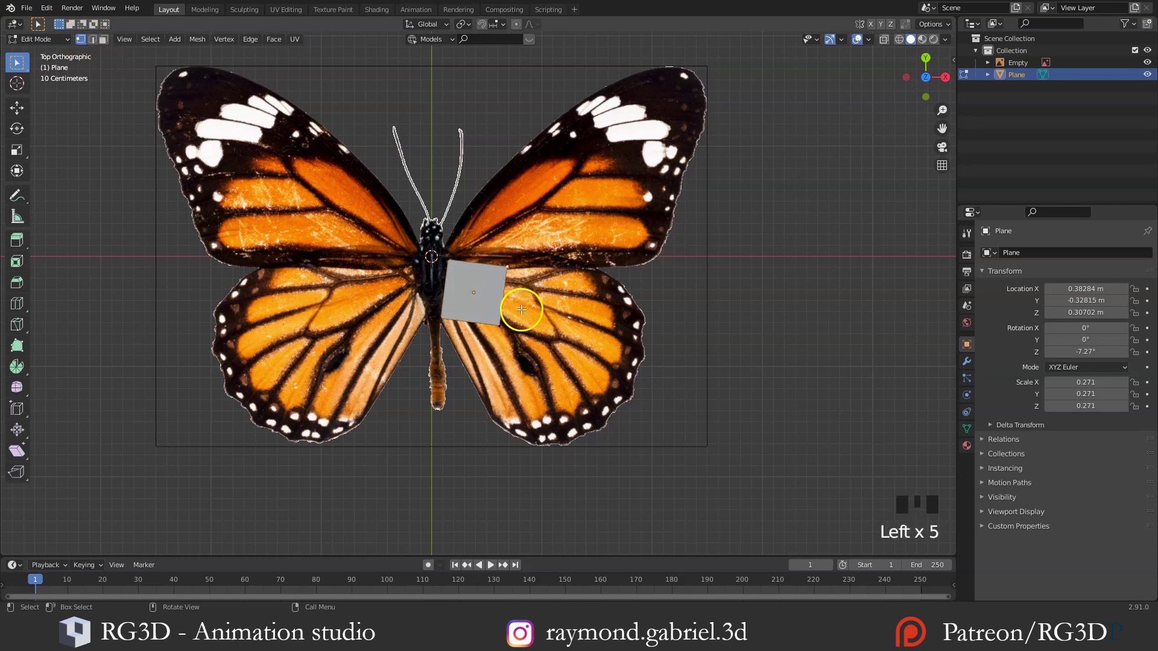
{"action": "key", "text": "g"}
{"action": "left_click", "coordinate": [530, 303]}
{"action": "key", "text": "g"}
{"action": "left_click", "coordinate": [532, 304]}
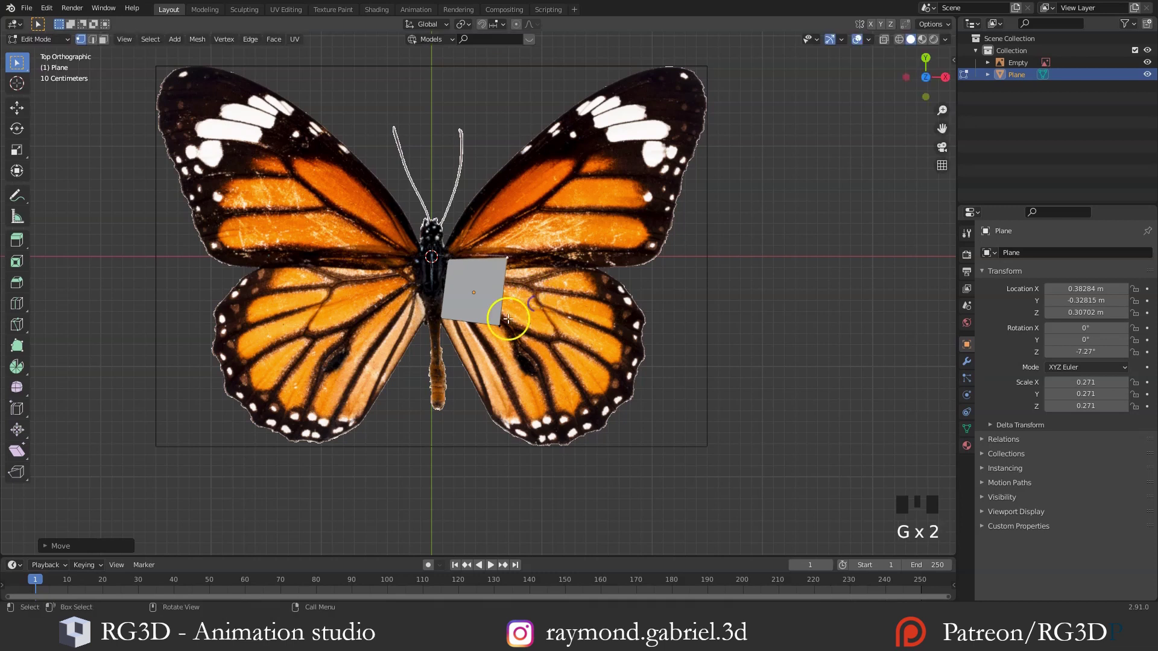
Pull the plane's lower outer vertex down the hindwing's inner edge and nudge the lower inner vertex to match the wing outline
{"action": "left_click", "coordinate": [502, 322]}
{"action": "key", "text": "g"}
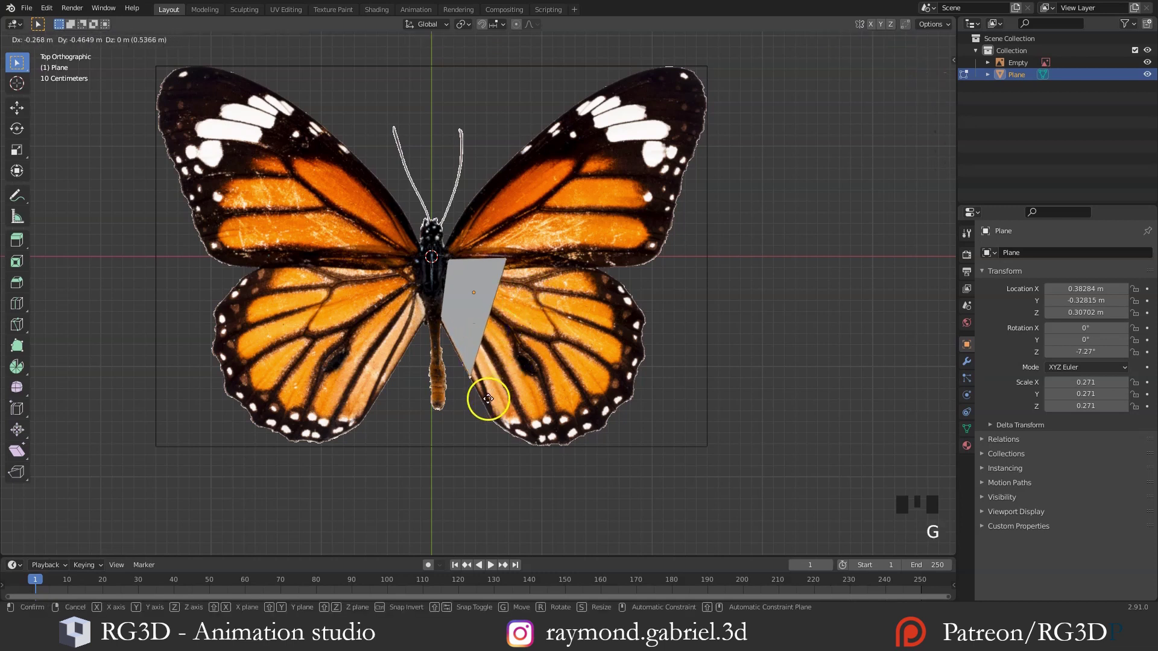
{"action": "left_click", "coordinate": [486, 399]}
{"action": "left_click", "coordinate": [442, 332]}
{"action": "key", "text": "g"}
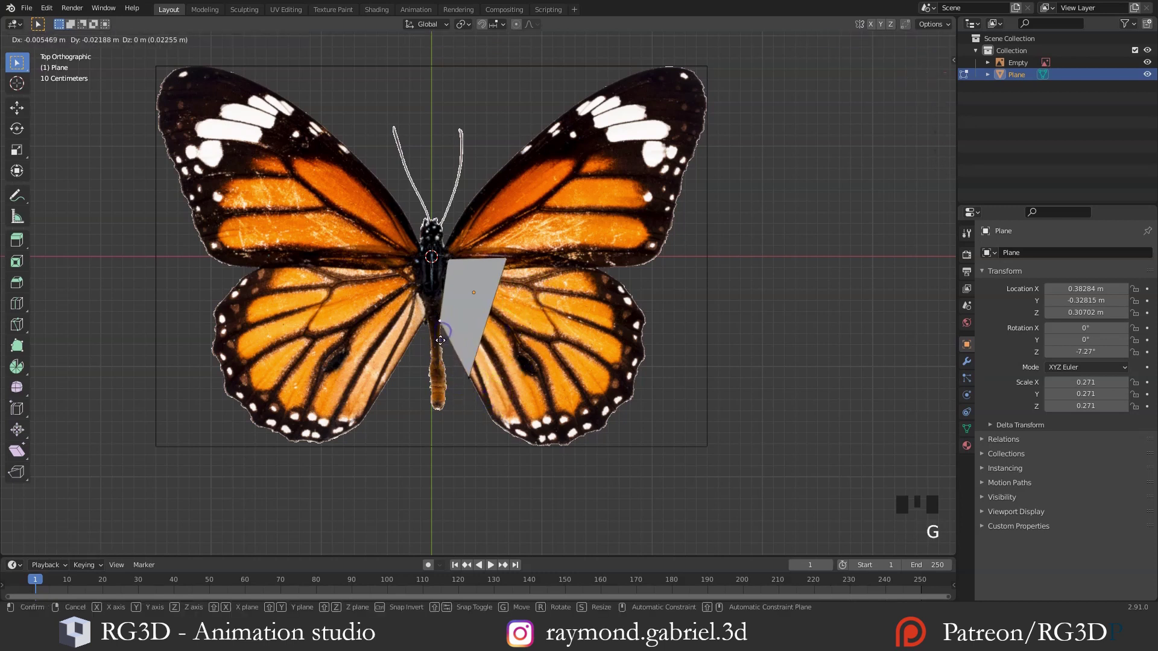
{"action": "left_click", "coordinate": [442, 339]}
{"action": "left_click", "coordinate": [463, 366]}
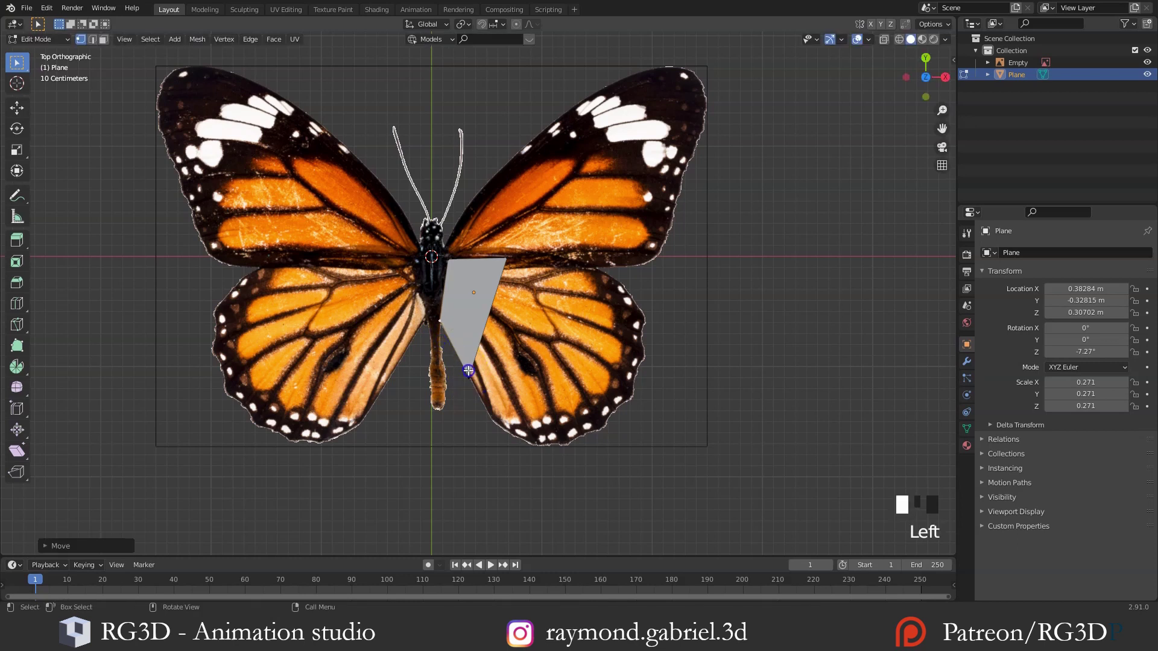
{"action": "key", "text": "g"}
{"action": "left_click", "coordinate": [467, 365]}
Extrude the plane's outer edge outward across the right hindwing and scale the new edge up to span the wing
{"action": "scroll", "coordinate": [539, 353], "scroll_direction": "up", "scroll_amount": 3}
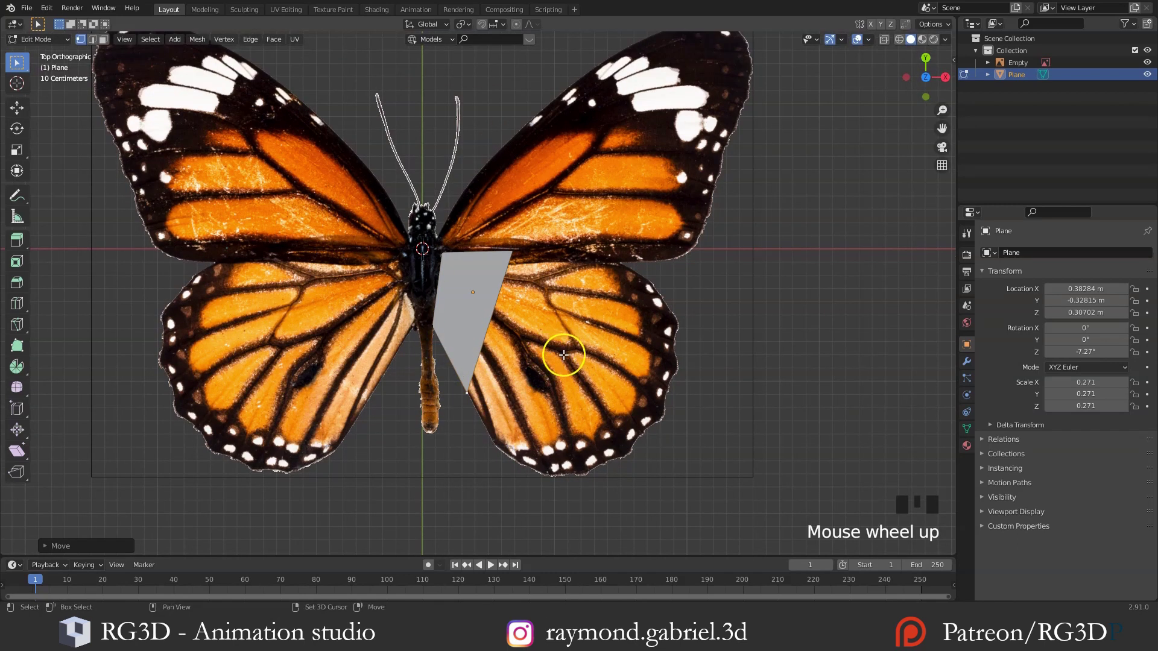
{"action": "key", "text": "2"}
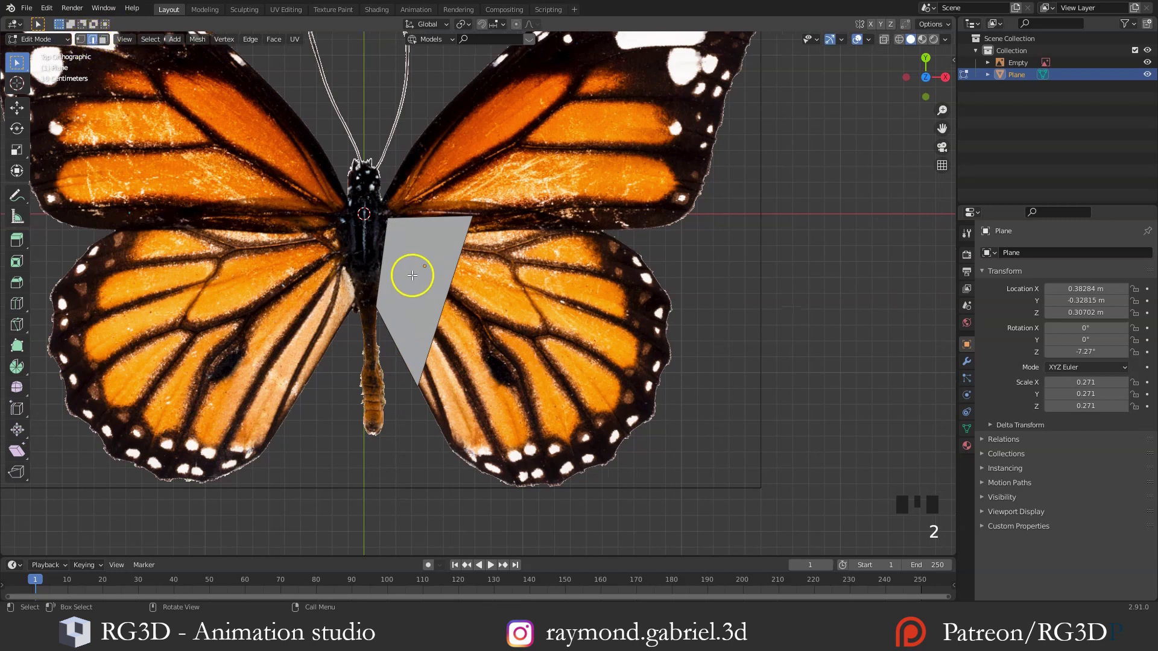
{"action": "left_click", "coordinate": [448, 293]}
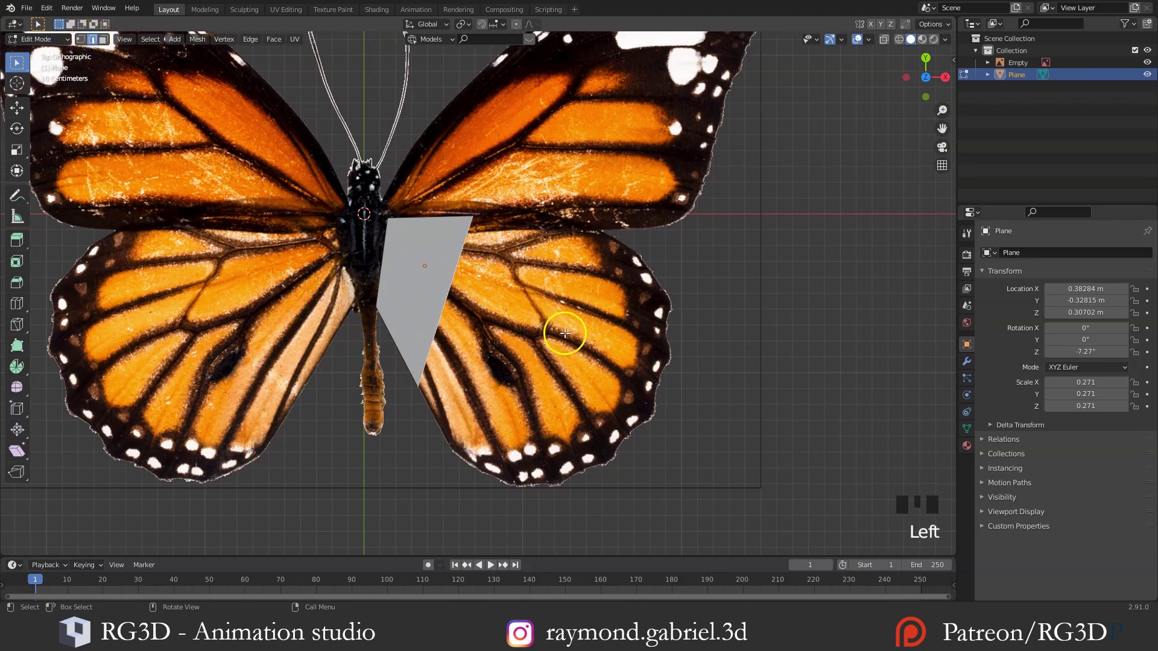
{"action": "key", "text": "e"}
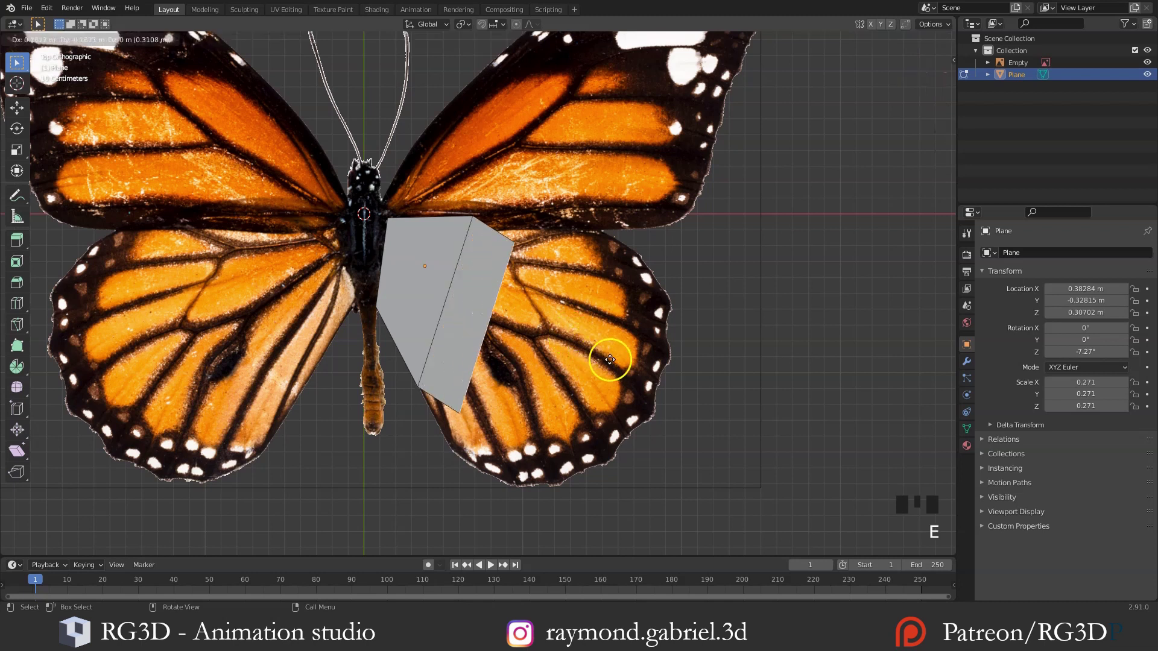
{"action": "left_click", "coordinate": [573, 332]}
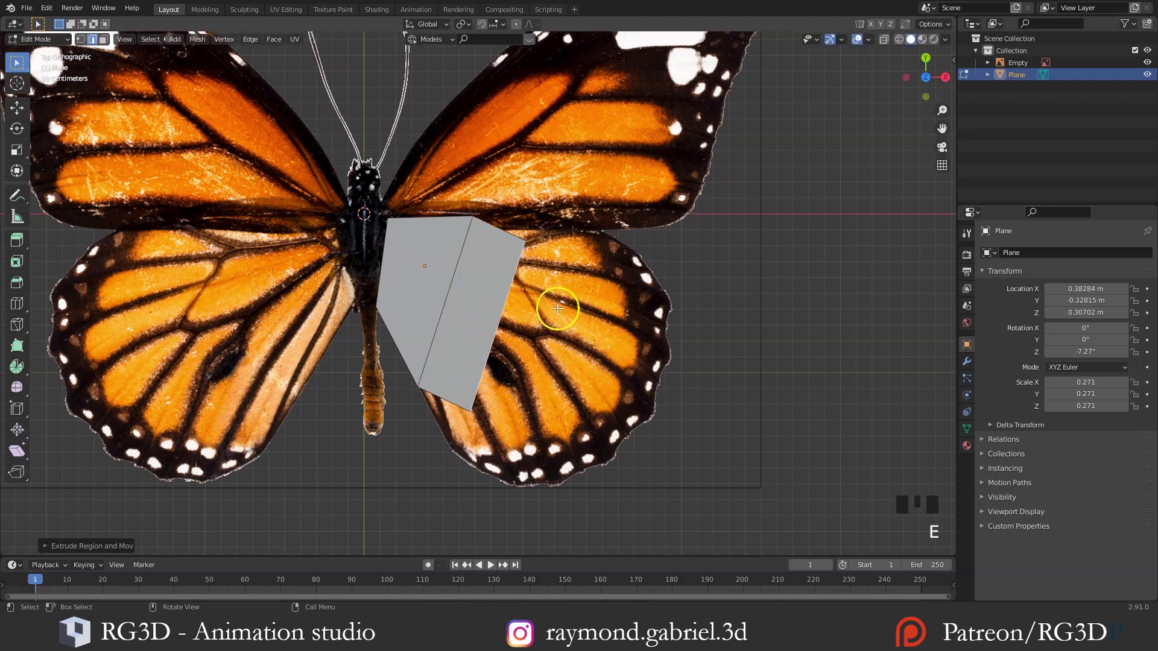
{"action": "key", "text": "s"}
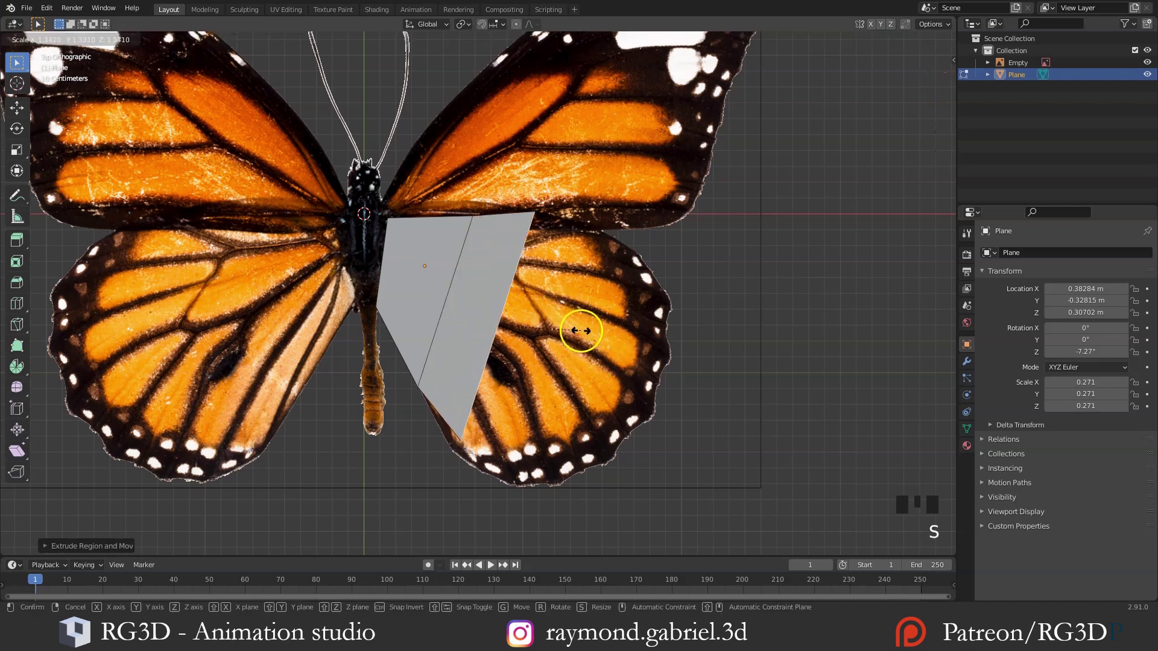
{"action": "left_click", "coordinate": [580, 331]}
Adjust the extruded edge's position and length so its ends meet the hindwing's upper and lower outlines
{"action": "key", "text": "g"}
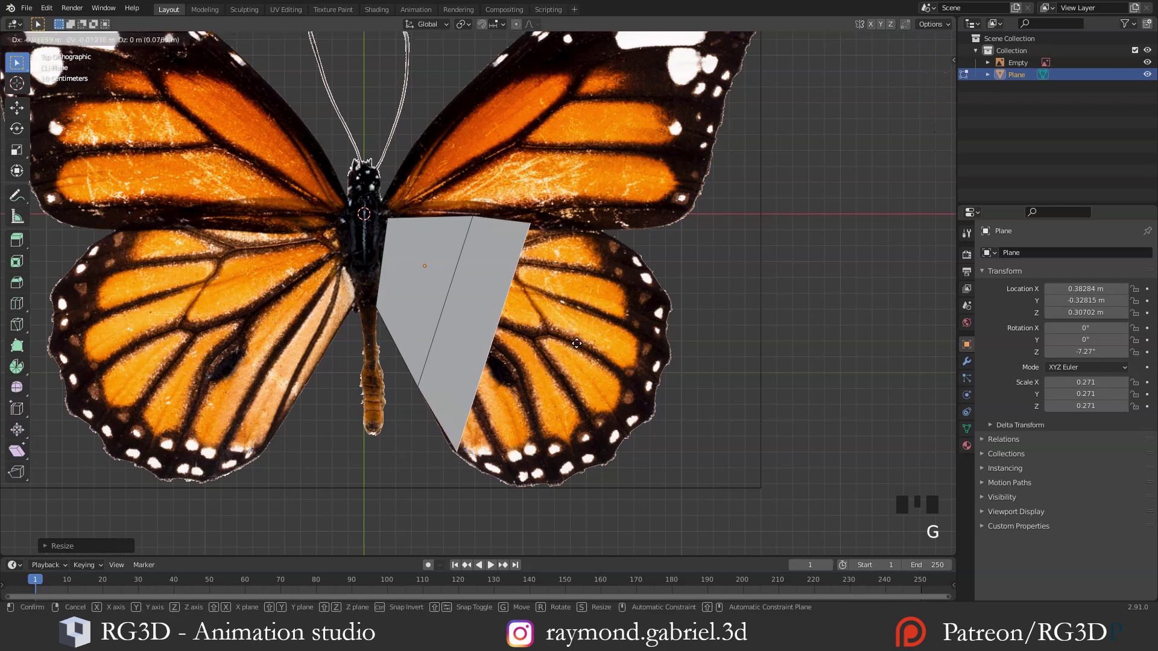
{"action": "left_click", "coordinate": [576, 342]}
{"action": "key", "text": "s"}
{"action": "left_click", "coordinate": [577, 341]}
{"action": "key", "text": "g"}
{"action": "left_click", "coordinate": [579, 344]}
{"action": "key", "text": "g"}
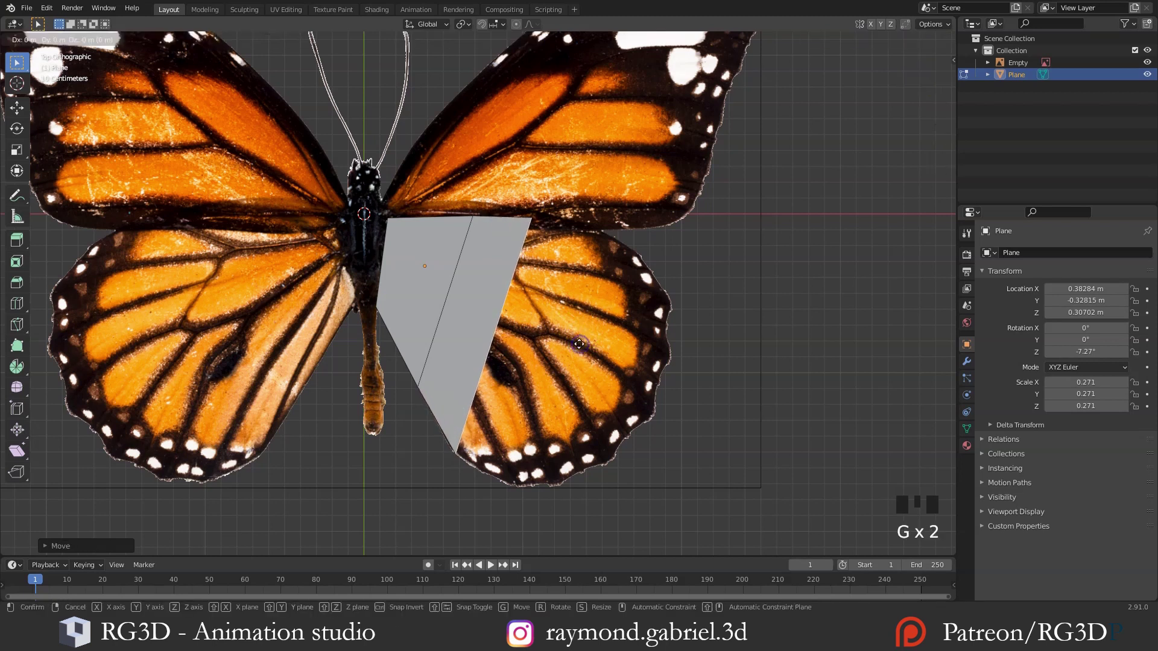
{"action": "right_click", "coordinate": [579, 344]}
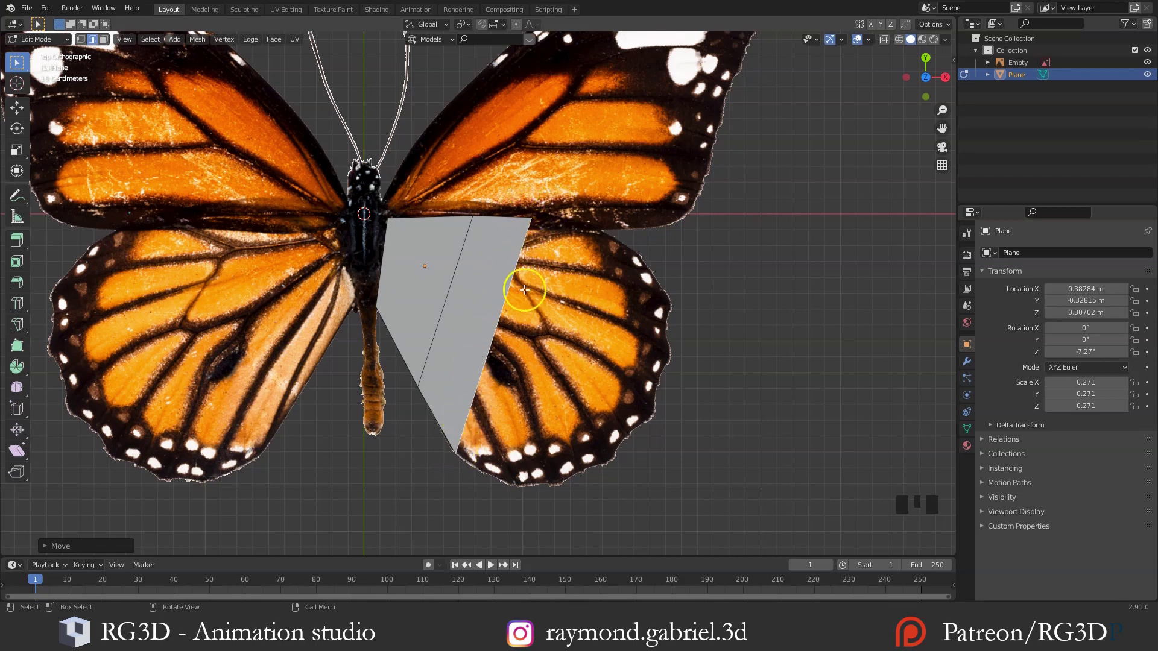
Extrude a further strip outward from the outer edge and scale its new edge to the hindwing's height
{"action": "scroll", "coordinate": [523, 308], "scroll_direction": "up", "scroll_amount": 1}
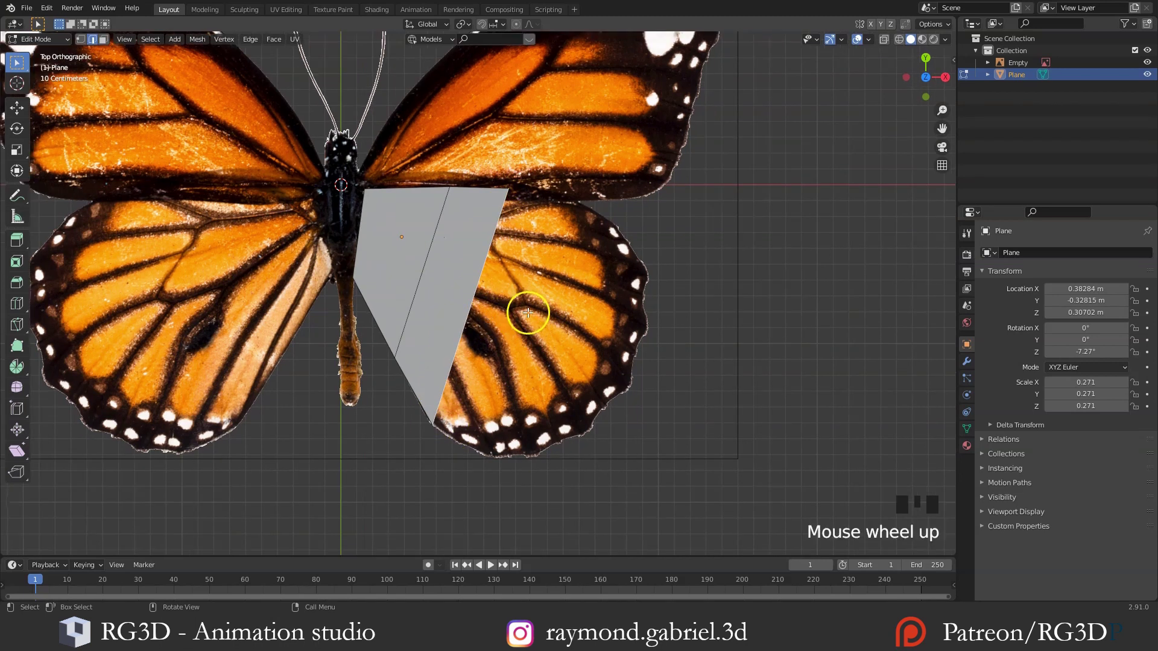
{"action": "key", "text": "e"}
{"action": "left_click", "coordinate": [571, 328]}
{"action": "key", "text": "g"}
{"action": "right_click", "coordinate": [590, 343]}
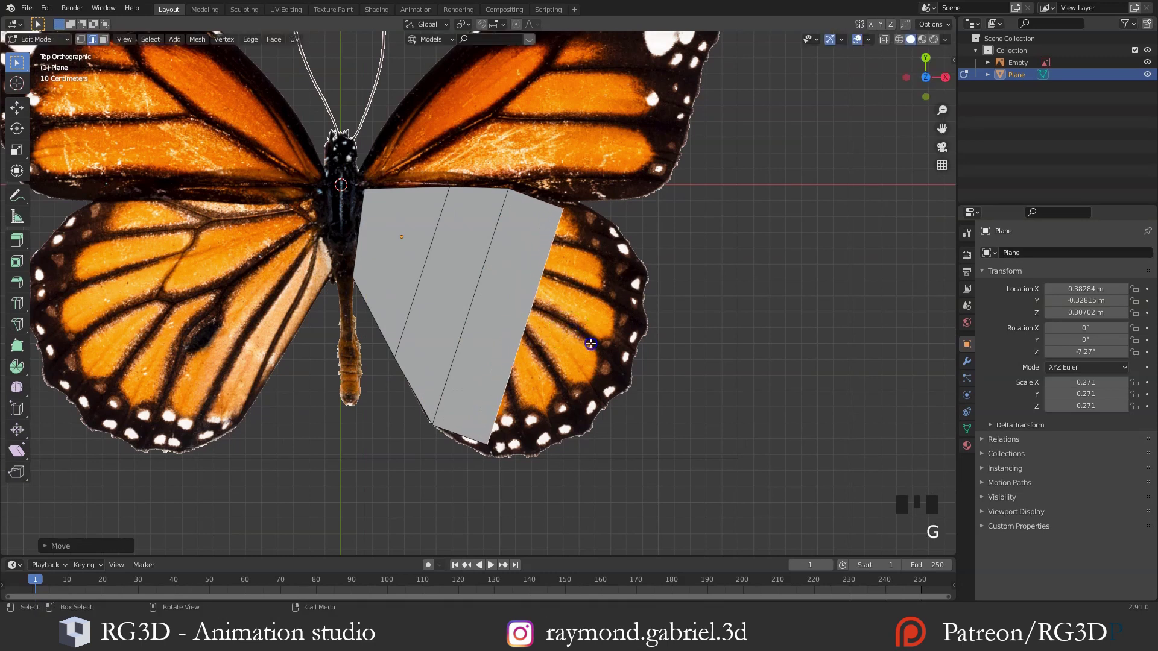
{"action": "key", "text": "s"}
{"action": "left_click", "coordinate": [596, 347]}
{"action": "key", "text": "g"}
{"action": "right_click", "coordinate": [600, 351]}
Extrude another strip outward from the hindwing mesh's outer edge, then shorten and reposition the new edge to meet the outline
{"action": "key", "text": "e"}
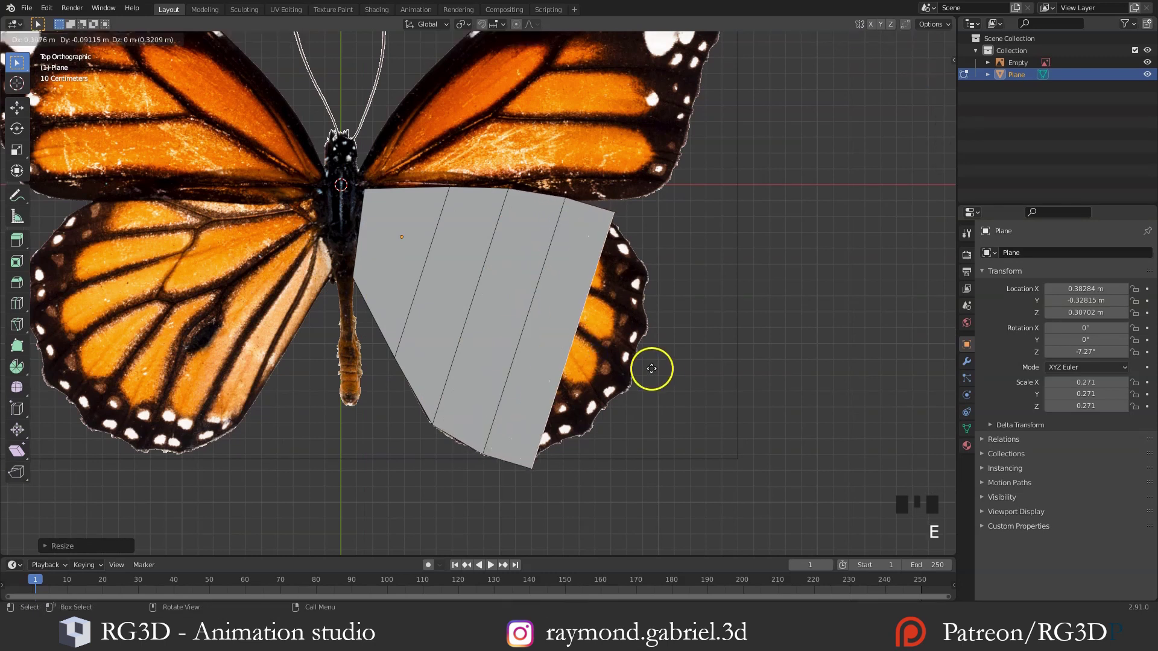
{"action": "key", "text": "s"}
{"action": "key", "text": "g"}
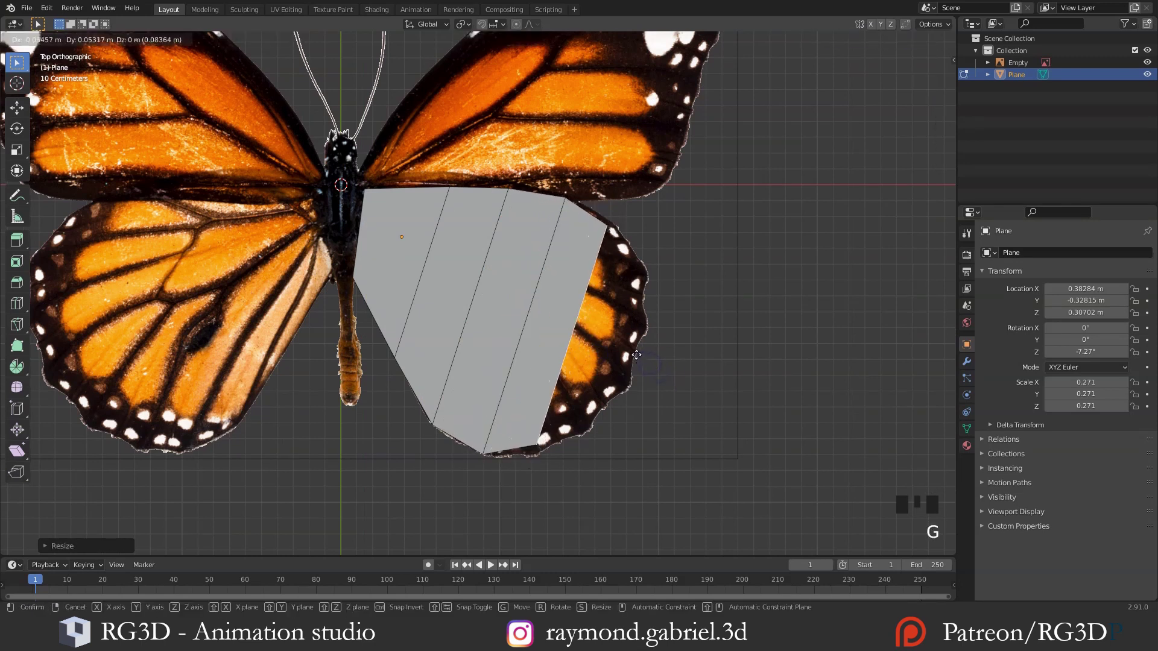
{"action": "left_click", "coordinate": [643, 363]}
Extrude the next strip toward the hindwing's outer margin, scaling and moving its edge so both ends touch the outline
{"action": "key", "text": "e"}
{"action": "left_click", "coordinate": [680, 378]}
{"action": "key", "text": "s"}
{"action": "left_click", "coordinate": [659, 370]}
{"action": "key", "text": "g"}
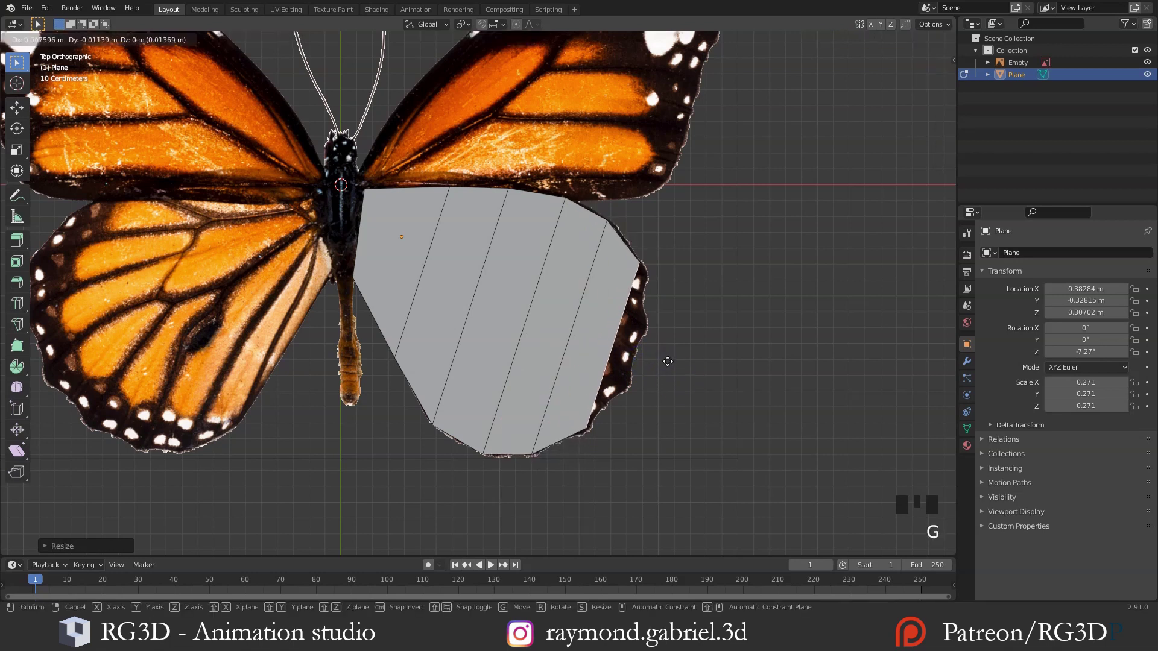
{"action": "left_click", "coordinate": [670, 366]}
Extrude a last strip to the hindwing's outer margin, scaling down its edge and moving it onto the outline
{"action": "key", "text": "e"}
{"action": "key", "text": "s"}
{"action": "left_click", "coordinate": [658, 363]}
{"action": "key", "text": "g"}
{"action": "left_click", "coordinate": [651, 352]}
{"action": "scroll", "coordinate": [648, 341], "scroll_direction": "up", "scroll_amount": 1}
{"action": "middle_click_drag", "start_coordinate": [648, 342], "coordinate": [586, 302], "text": "shift"}
Move the outermost edge's two vertices to the notches at either end of the hindwing's first outer scallop
{"action": "key", "text": "1"}
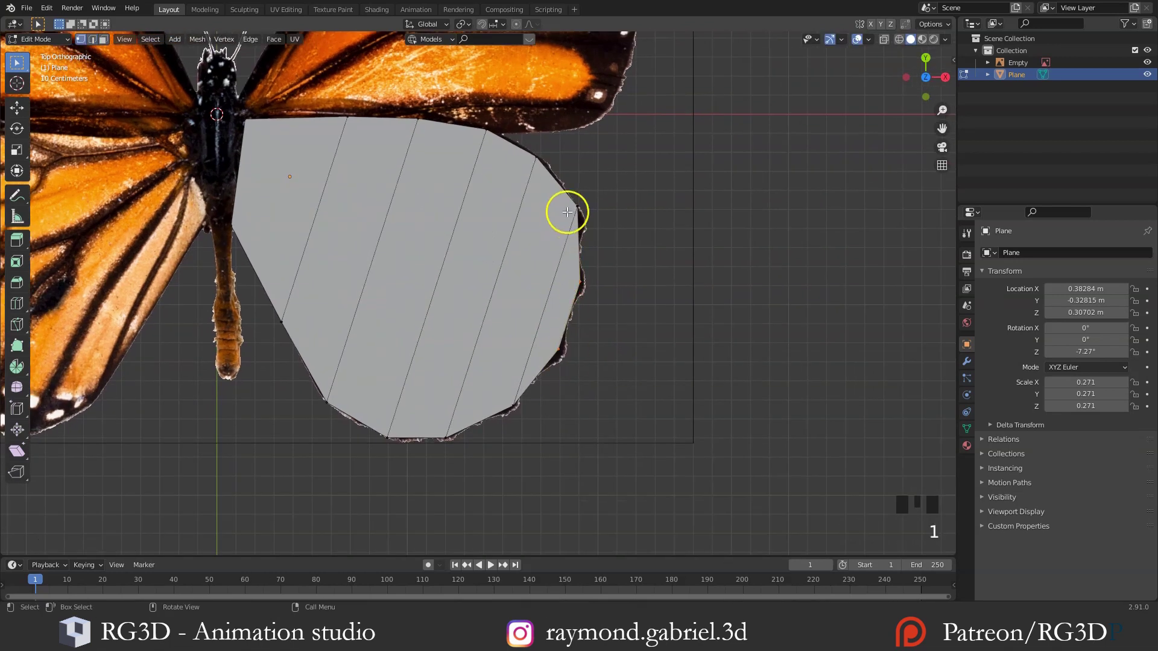
{"action": "left_click", "coordinate": [567, 211]}
{"action": "key", "text": "g"}
{"action": "left_click", "coordinate": [575, 246]}
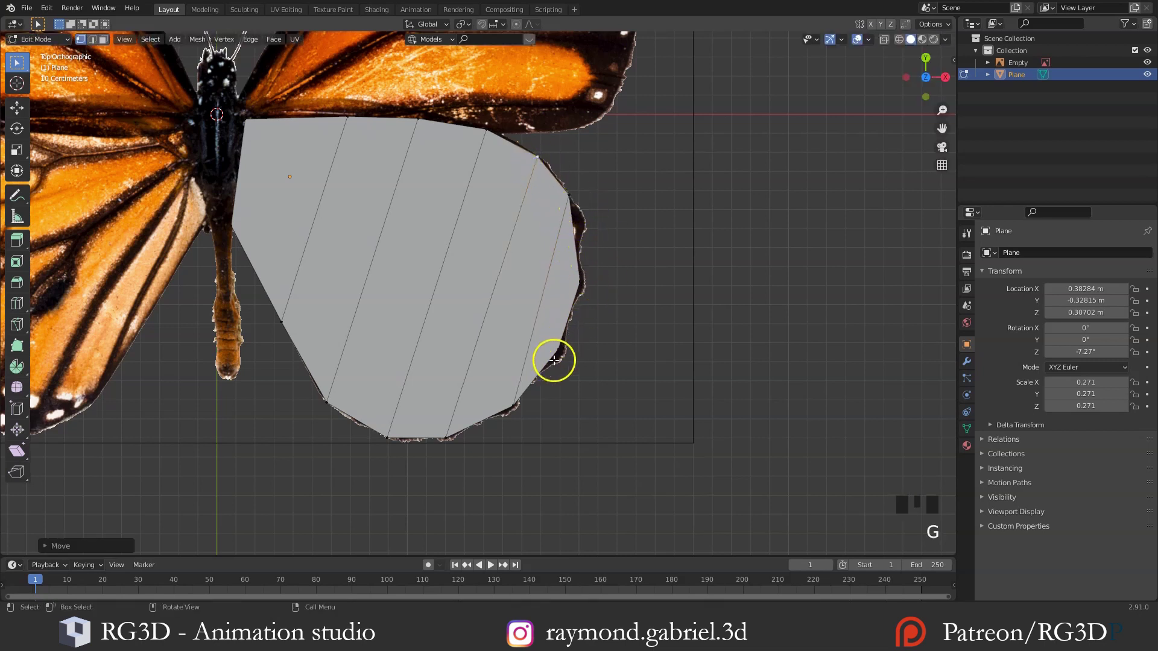
{"action": "left_click", "coordinate": [593, 288]}
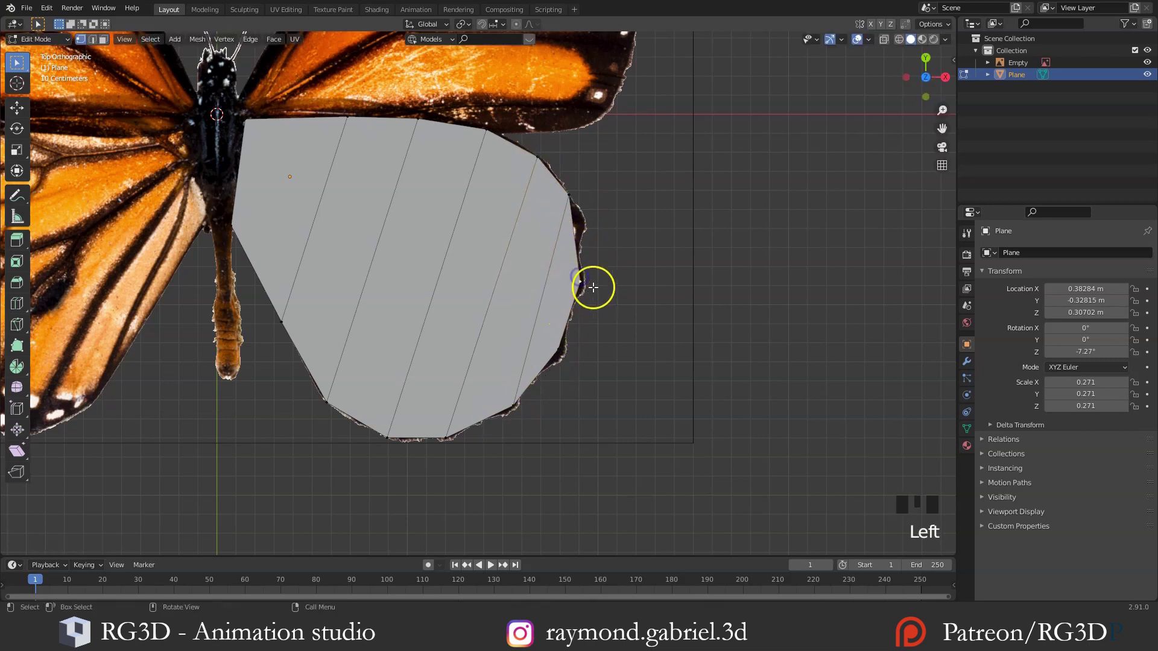
{"action": "left_click", "coordinate": [563, 193]}
{"action": "key", "text": "g"}
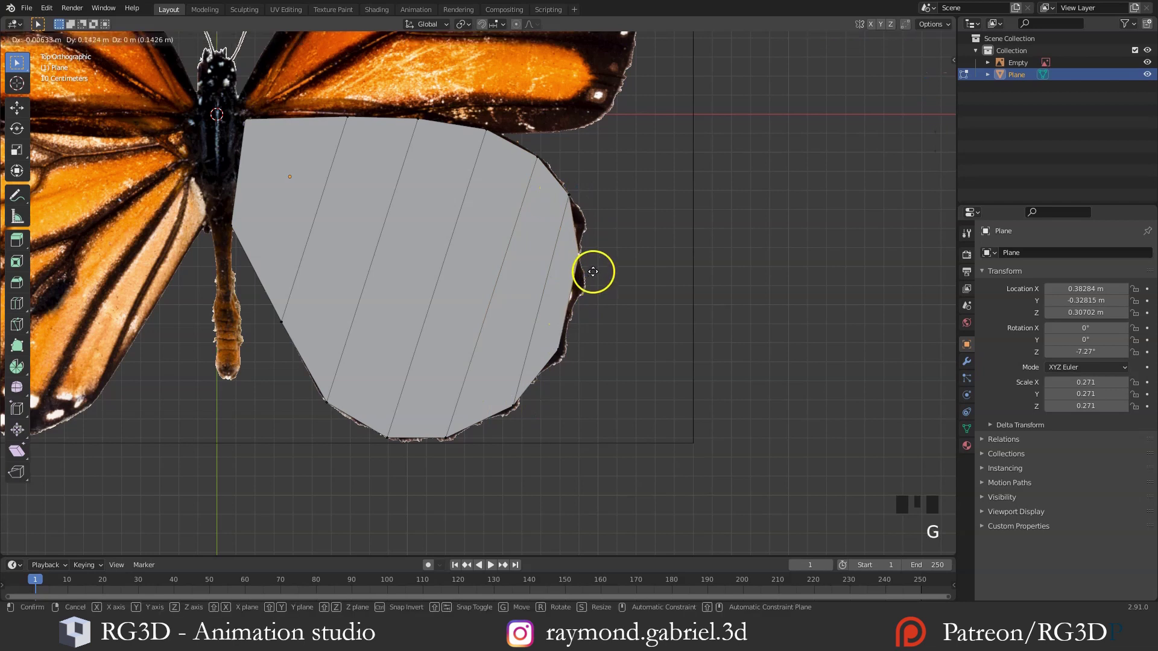
{"action": "left_click", "coordinate": [570, 195]}
Move the next two vertices down the outer margin up into the notches between the hindwing's scallops
{"action": "left_click", "coordinate": [563, 346]}
{"action": "key", "text": "g"}
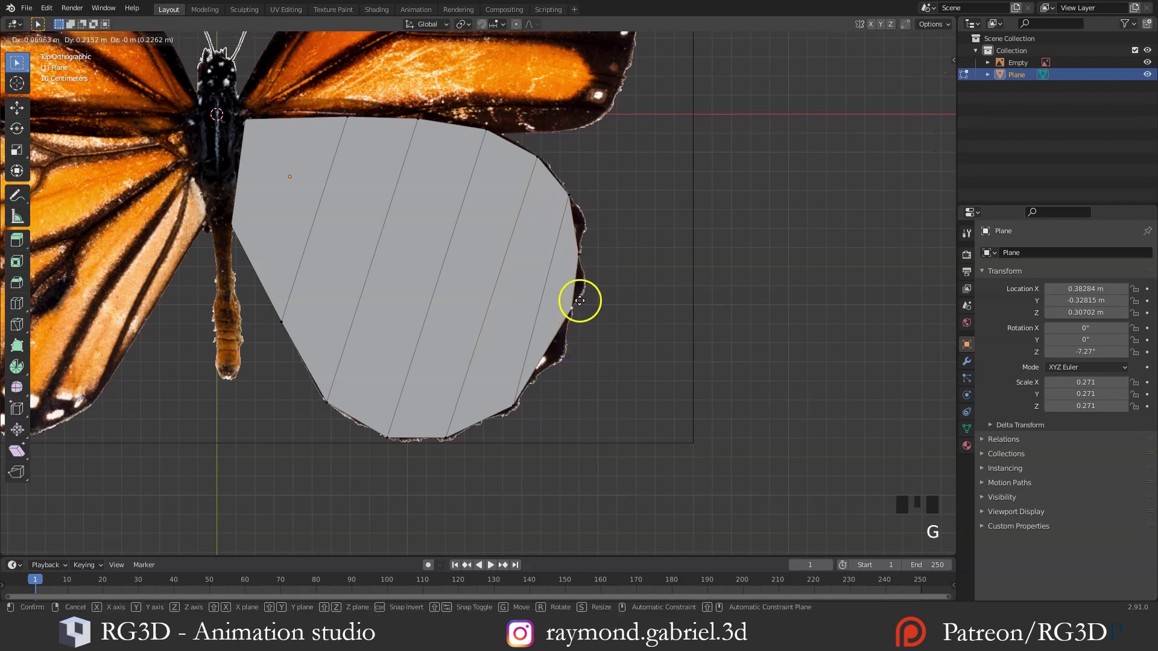
{"action": "left_click", "coordinate": [573, 311]}
{"action": "left_click", "coordinate": [515, 405]}
{"action": "key", "text": "g"}
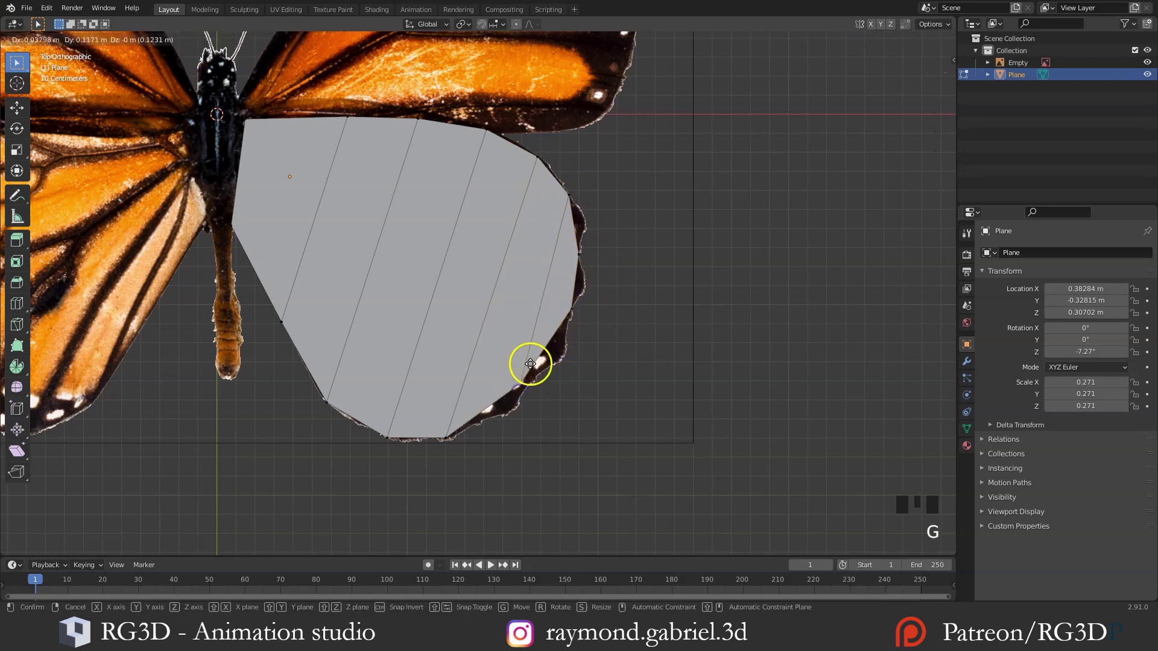
{"action": "left_click", "coordinate": [536, 376]}
Shift the two vertices along the hindwing's bottom margin outward so they line up with the scallop notches
{"action": "left_click", "coordinate": [445, 441]}
{"action": "key", "text": "g"}
{"action": "left_click", "coordinate": [478, 427]}
{"action": "left_click", "coordinate": [387, 439]}
{"action": "key", "text": "g"}
Extrude the uppermost outer margin edge, then scale and move it to fill the hindwing's first scallop
{"action": "left_click", "coordinate": [575, 235]}
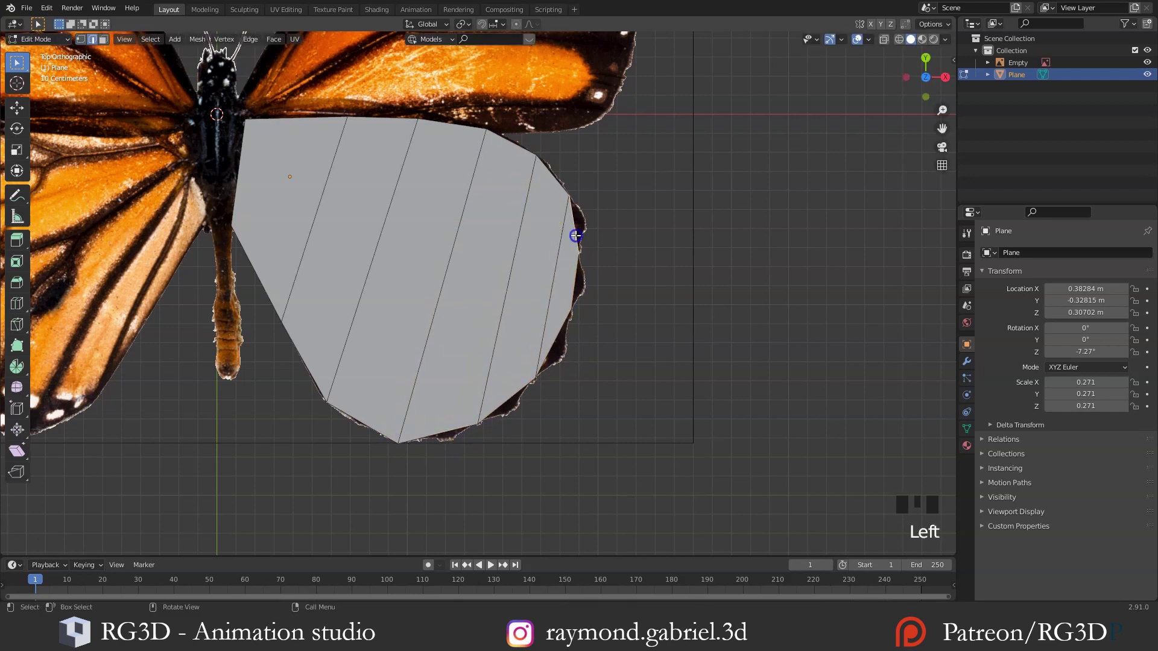
{"action": "key", "text": "e"}
{"action": "left_click", "coordinate": [651, 278]}
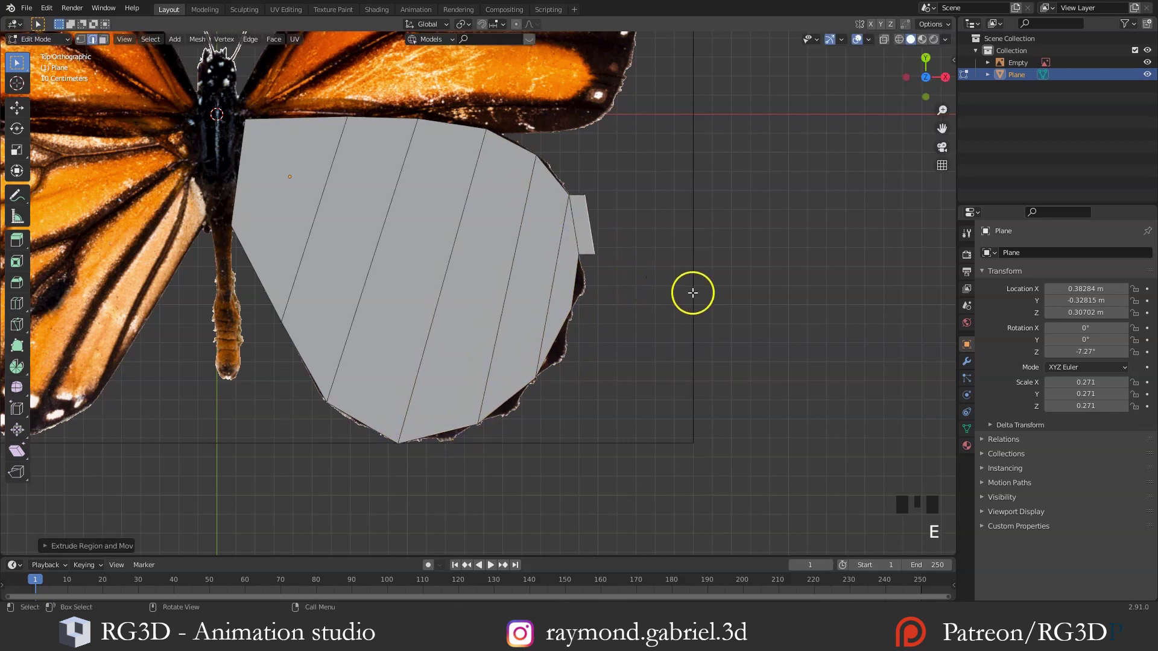
{"action": "key", "text": "s"}
{"action": "left_click", "coordinate": [645, 247]}
{"action": "key", "text": "g"}
{"action": "left_click", "coordinate": [640, 240]}
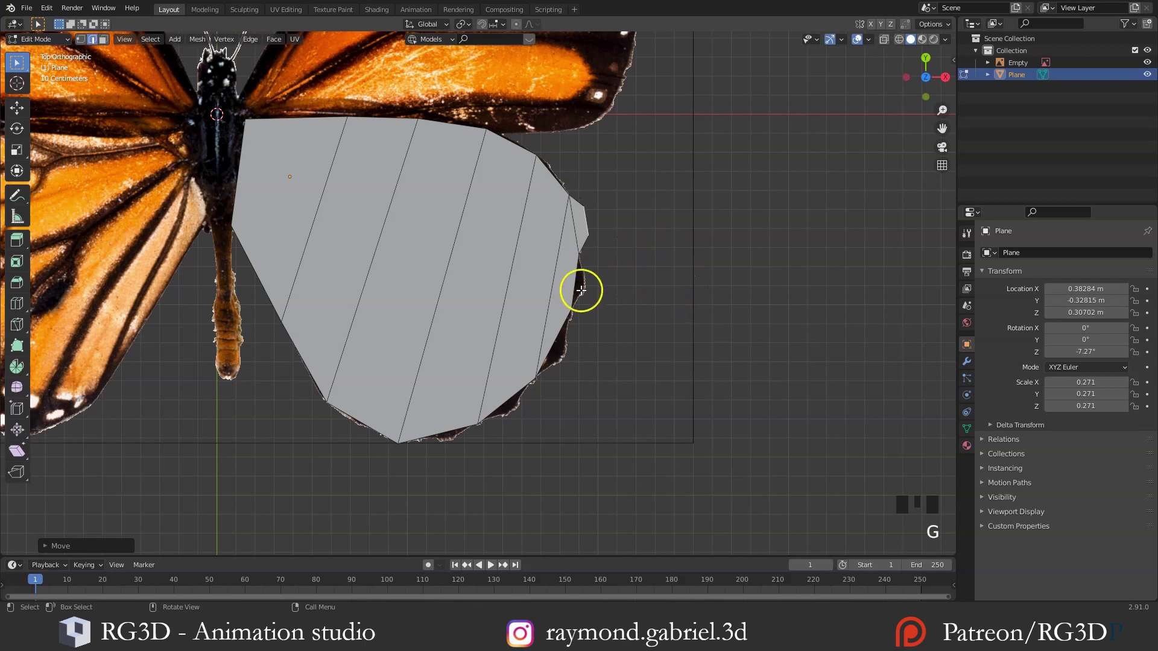
Extrude the margin edge below the first scallop, then scale and position it to fill the second scallop
{"action": "left_click", "coordinate": [572, 285]}
{"action": "key", "text": "e"}
{"action": "left_click", "coordinate": [624, 323]}
{"action": "key", "text": "s"}
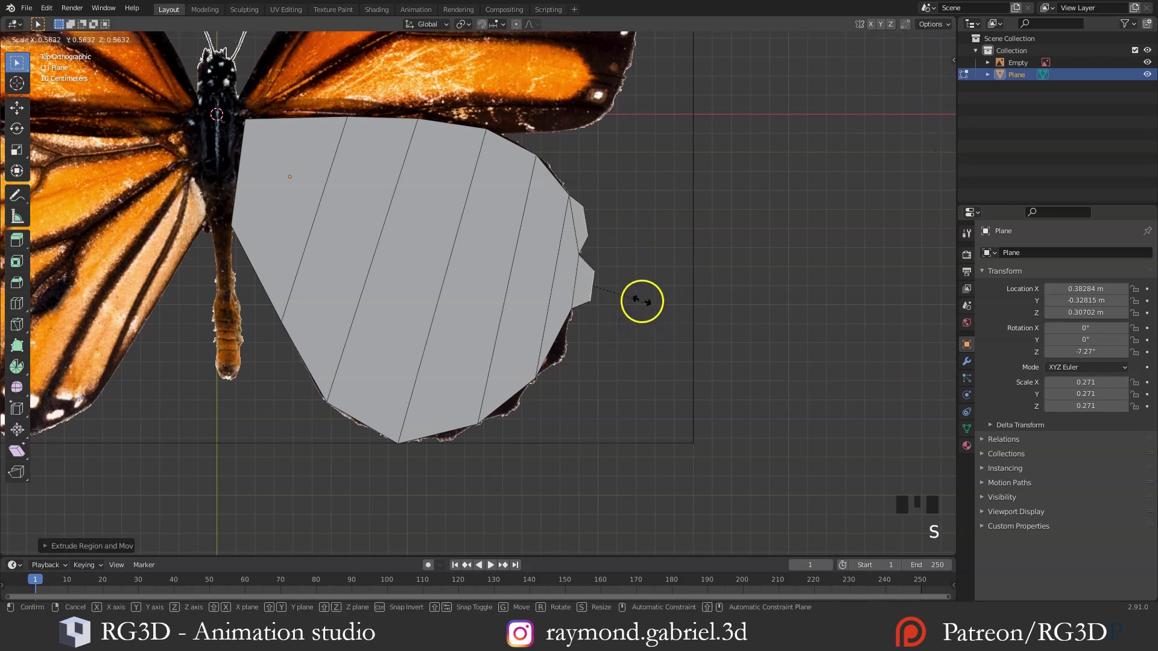
{"action": "left_click", "coordinate": [638, 292]}
{"action": "key", "text": "g"}
{"action": "left_click", "coordinate": [628, 287]}
{"action": "key", "text": "s"}
Extrude the third margin edge outward, then scale and move it to fill the hindwing's third scallop
{"action": "left_click", "coordinate": [594, 361]}
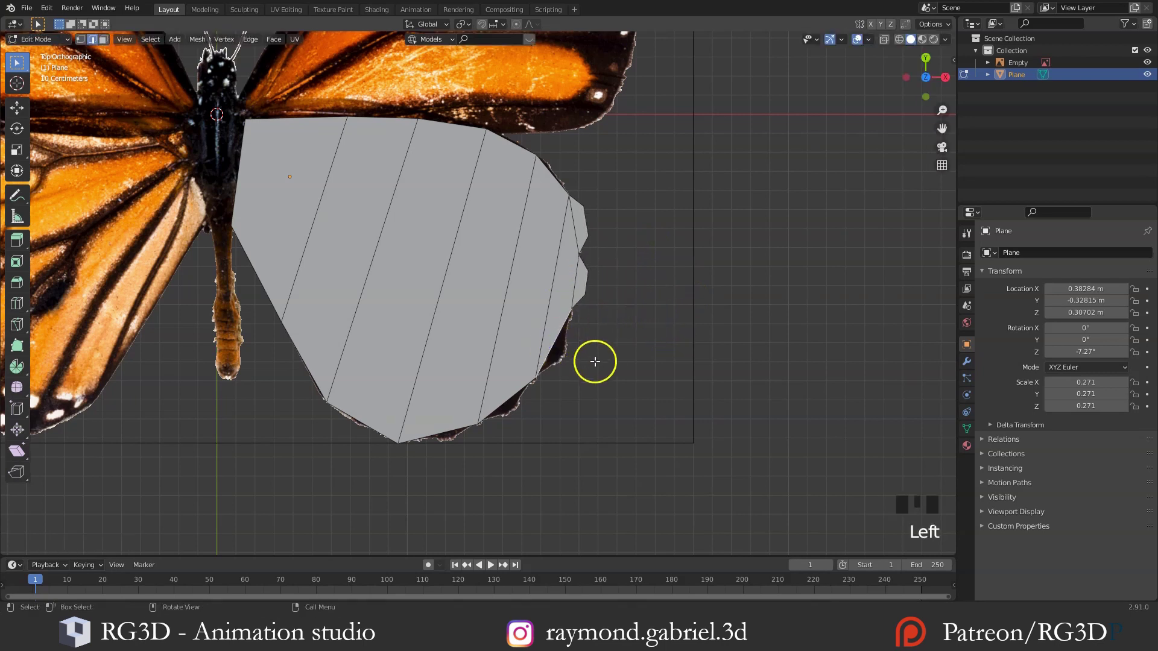
{"action": "key", "text": "e"}
{"action": "key", "text": "s"}
{"action": "left_click", "coordinate": [605, 348]}
{"action": "key", "text": "g"}
{"action": "left_click", "coordinate": [591, 339]}
{"action": "key", "text": "s"}
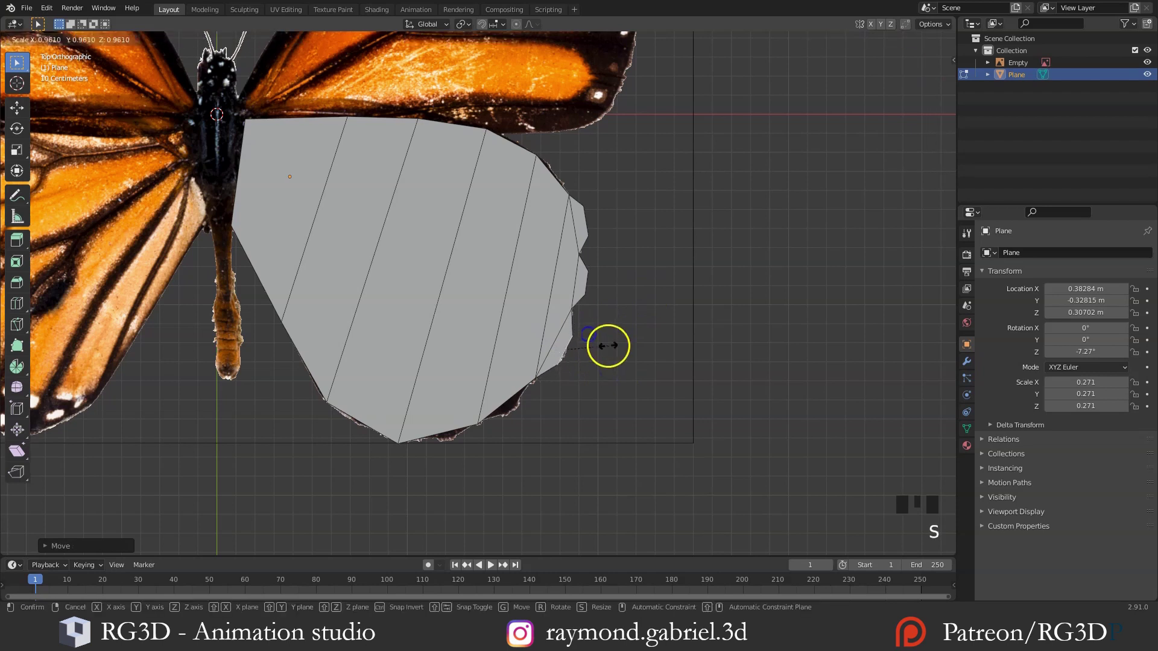
{"action": "left_click", "coordinate": [607, 345]}
Extrude the lower outer margin edge and fit the new edge to the hindwing's fourth scallop
{"action": "left_click", "coordinate": [509, 397]}
{"action": "left_click", "coordinate": [501, 395]}
{"action": "key", "text": "e"}
{"action": "key", "text": "g"}
{"action": "left_click", "coordinate": [563, 385]}
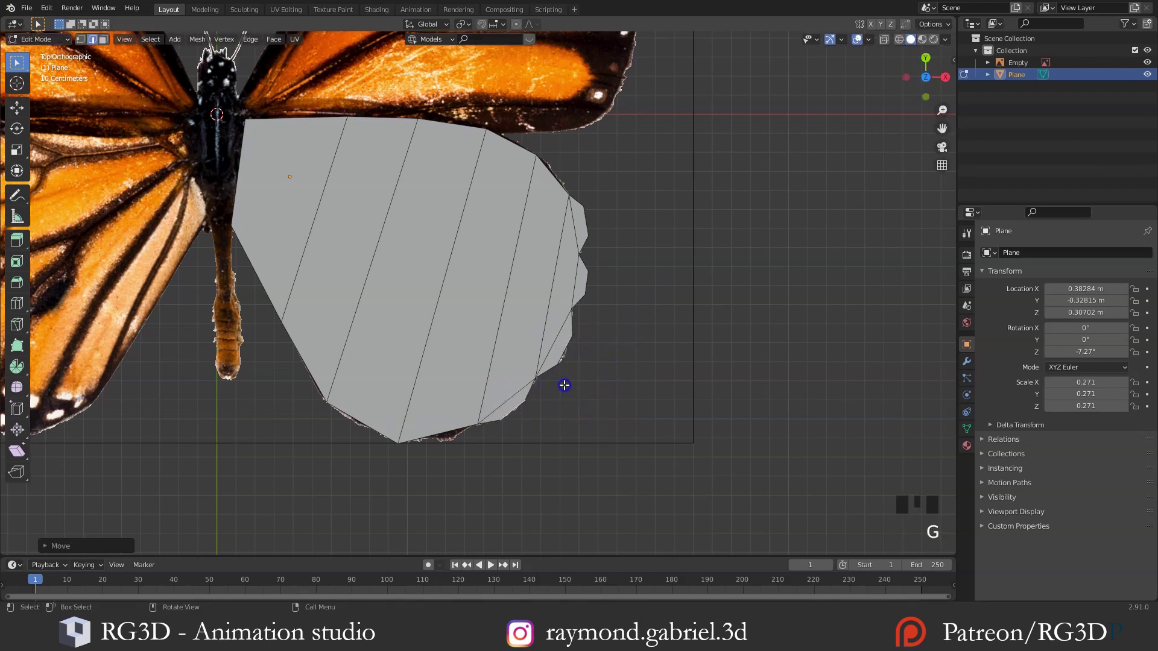
Extrude and scale the bottom margin edge to fill the last scallop, then return to Object Mode
{"action": "key", "text": "e"}
{"action": "key", "text": "s"}
{"action": "left_click", "coordinate": [498, 429]}
{"action": "key", "text": "1"}
{"action": "key", "text": "Tab"}
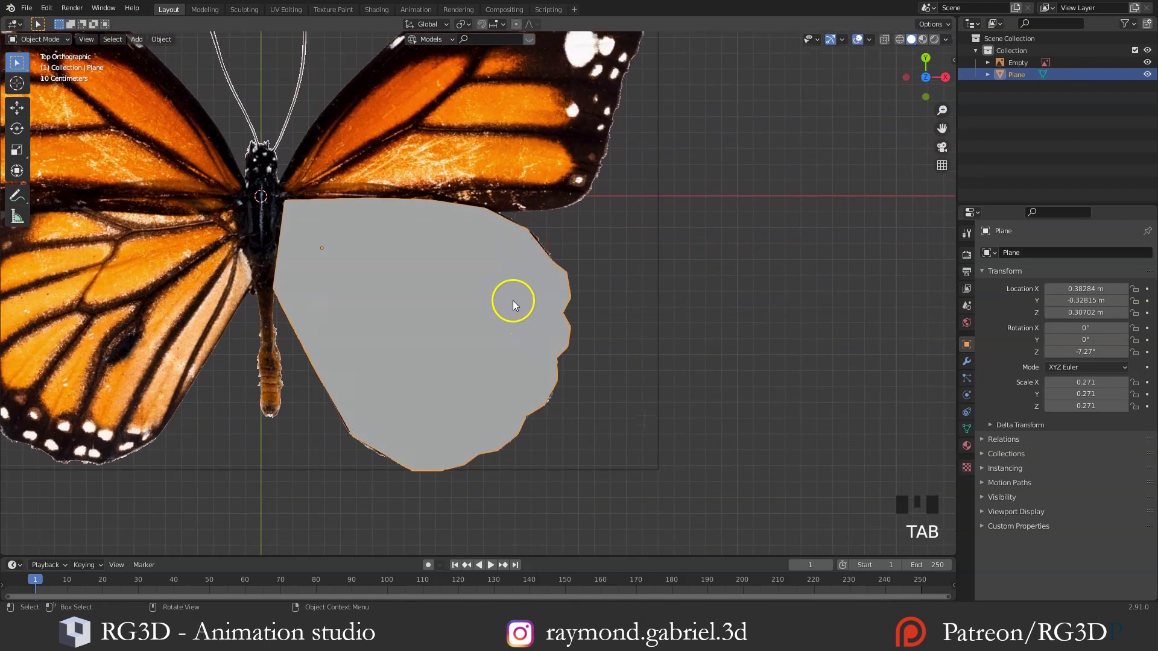
Add a Catmull-Clark Subdivision modifier to the hindwing plane with viewport level 1
{"action": "key", "text": "ctrl+1"}
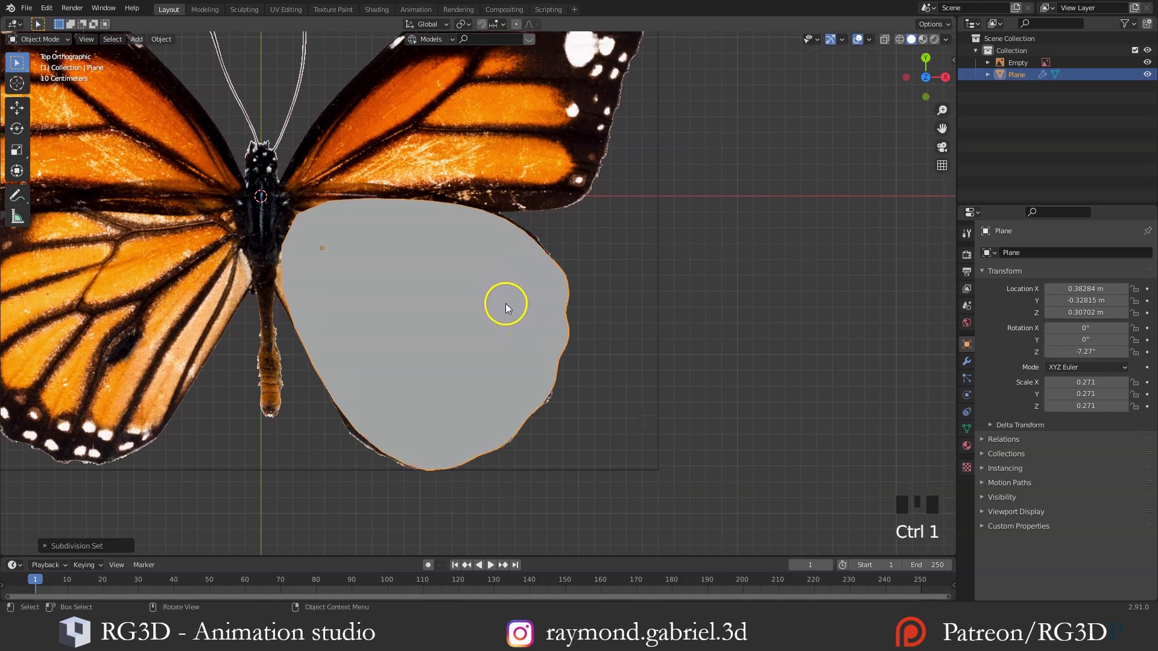
{"action": "left_click", "coordinate": [967, 361]}
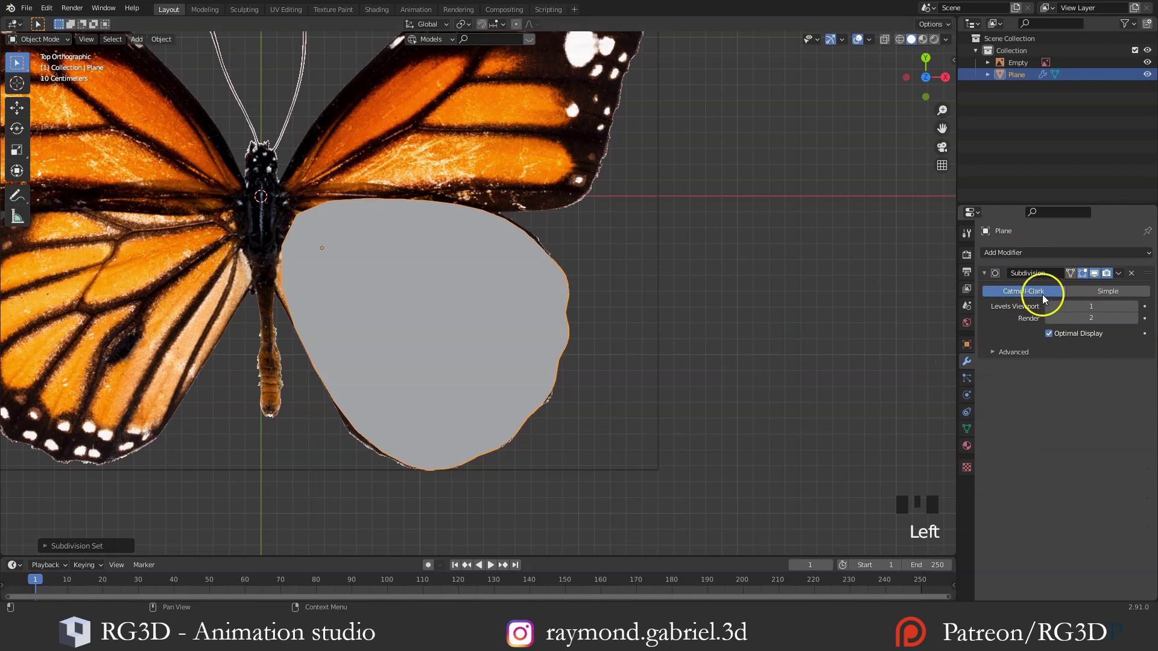
{"action": "left_click", "coordinate": [1012, 252]}
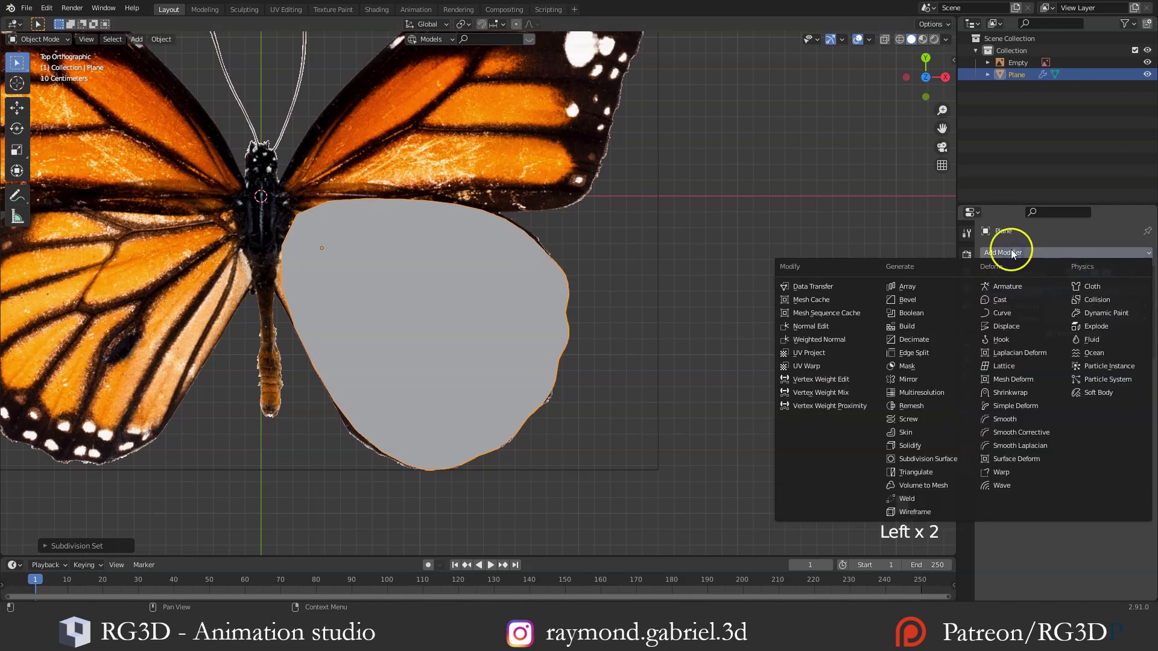
{"action": "left_click", "coordinate": [926, 459]}
{"action": "left_click", "coordinate": [1132, 307]}
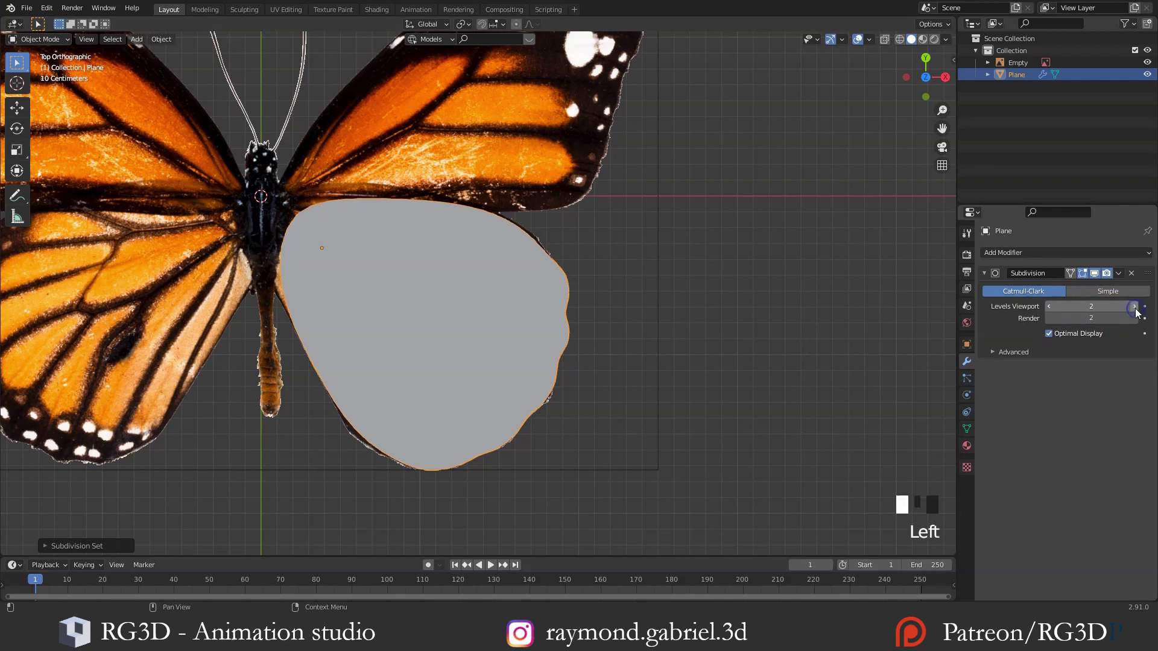
{"action": "left_click", "coordinate": [1050, 309]}
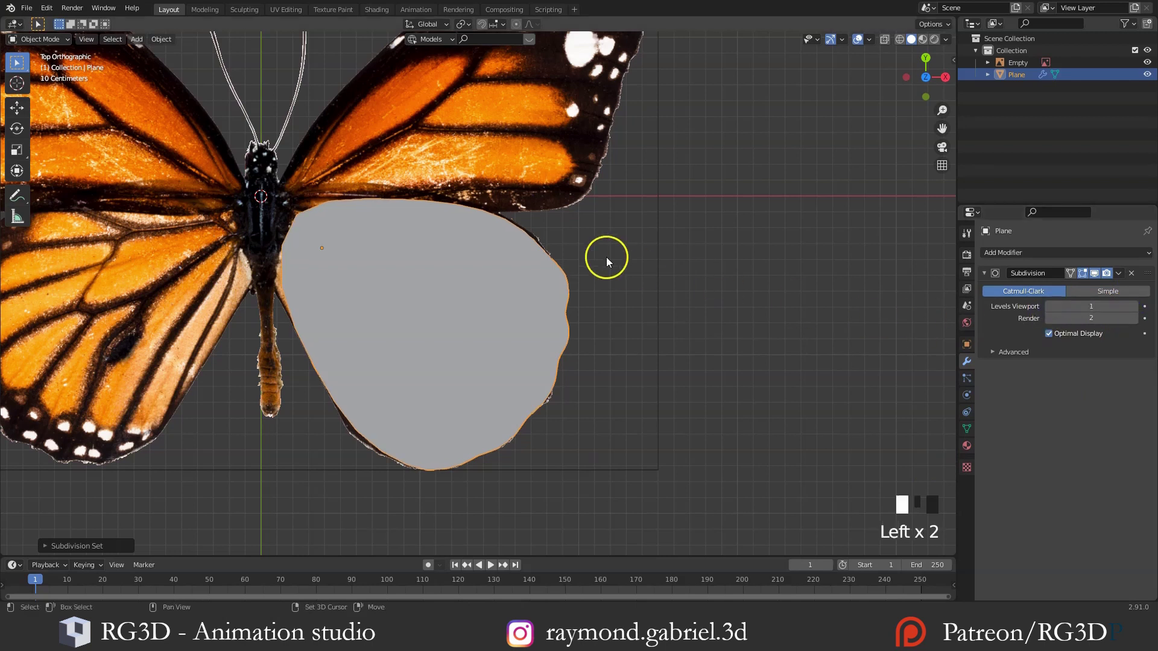
In Edit Mode, move the hindwing's lower inner vertex outward so the smoothed mesh follows the reference outline
{"action": "key", "text": "Tab"}
{"action": "middle_click_drag", "start_coordinate": [582, 274], "coordinate": [693, 314], "text": "shift"}
{"action": "left_click", "coordinate": [460, 494]}
{"action": "key", "text": "g"}
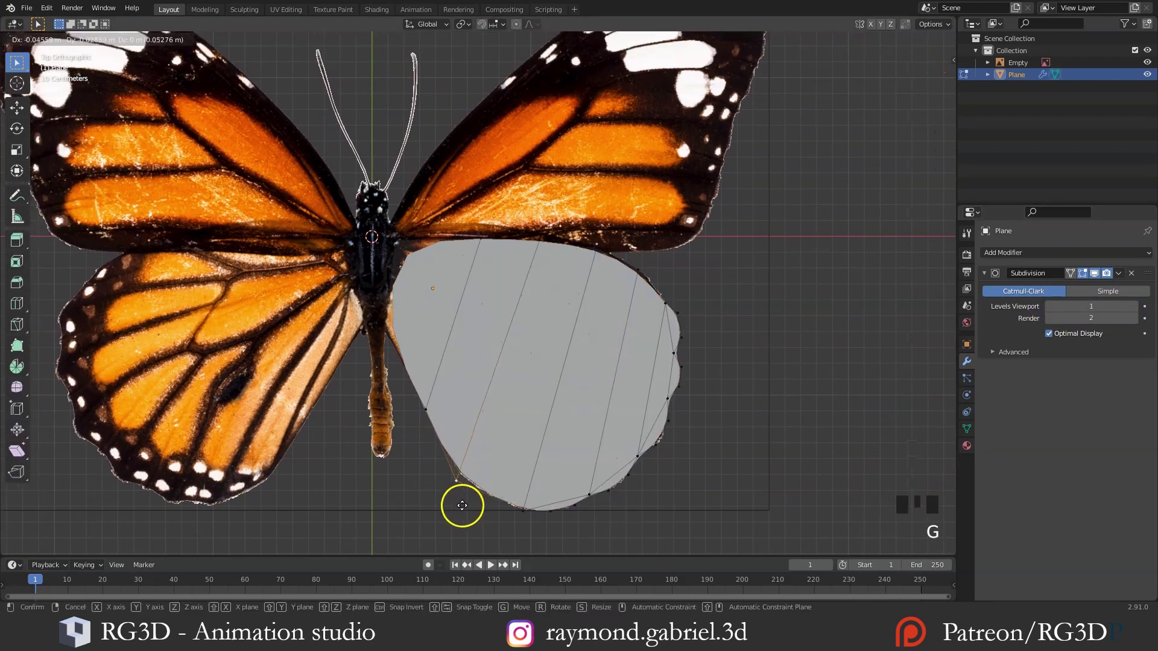
{"action": "left_click", "coordinate": [462, 505]}
Nudge the vertices along the hindwing's upper outer curve so the smoothed border matches the reference
{"action": "left_click", "coordinate": [641, 259]}
{"action": "key", "text": "g"}
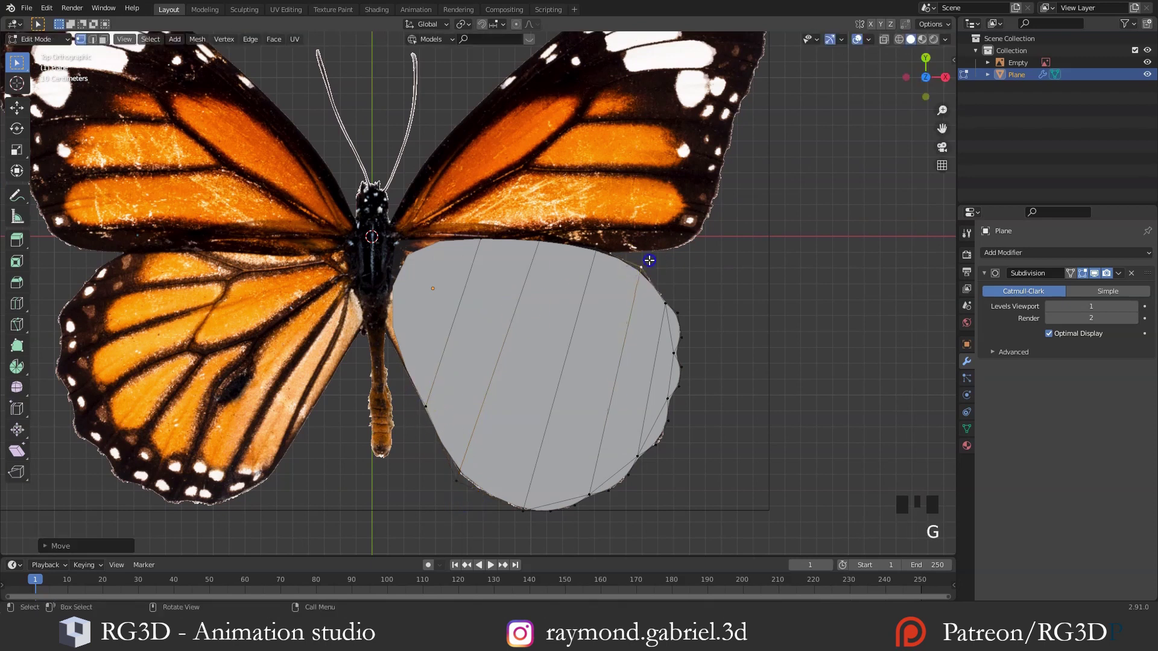
{"action": "left_click", "coordinate": [599, 239]}
{"action": "key", "text": "g"}
{"action": "left_click", "coordinate": [599, 237]}
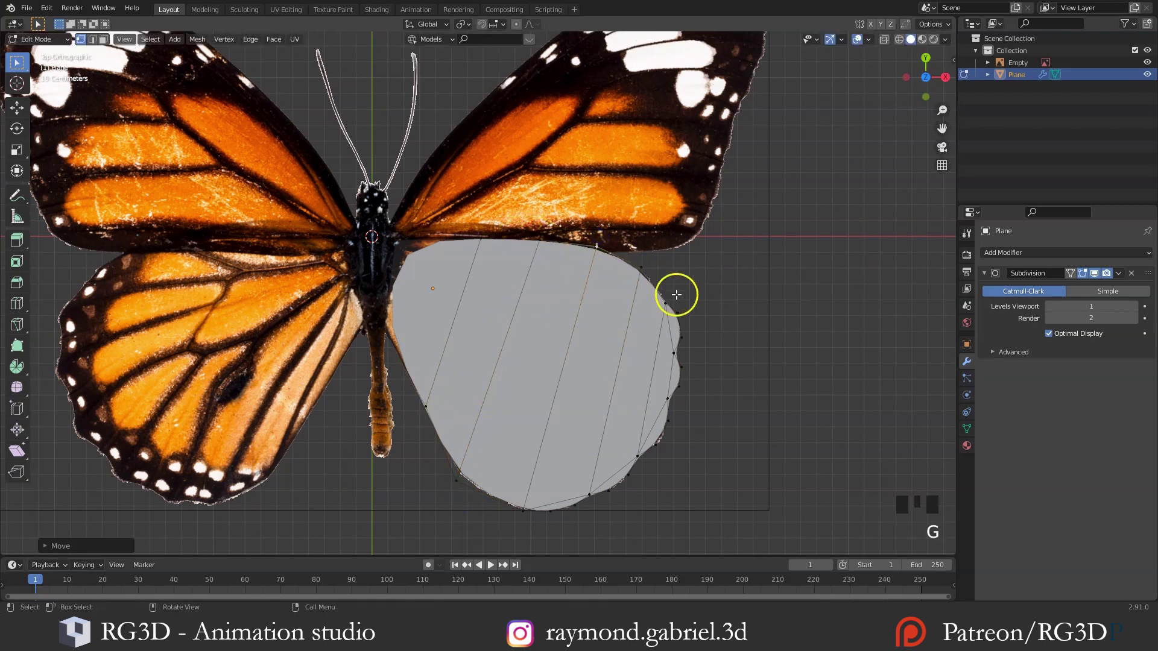
{"action": "left_click", "coordinate": [645, 261]}
{"action": "key", "text": "g"}
{"action": "left_click", "coordinate": [646, 263]}
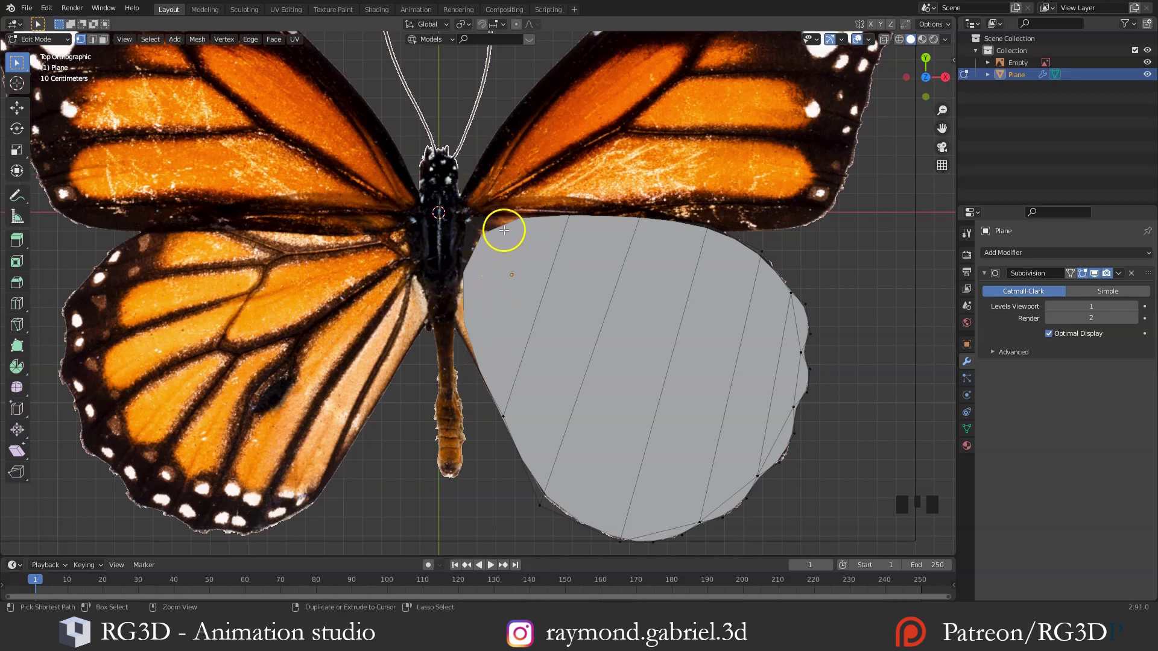
Add a loop cut to the hindwing's innermost strip and slide it against the body-side edge to sharpen the corners
{"action": "key", "text": "ctrl+r"}
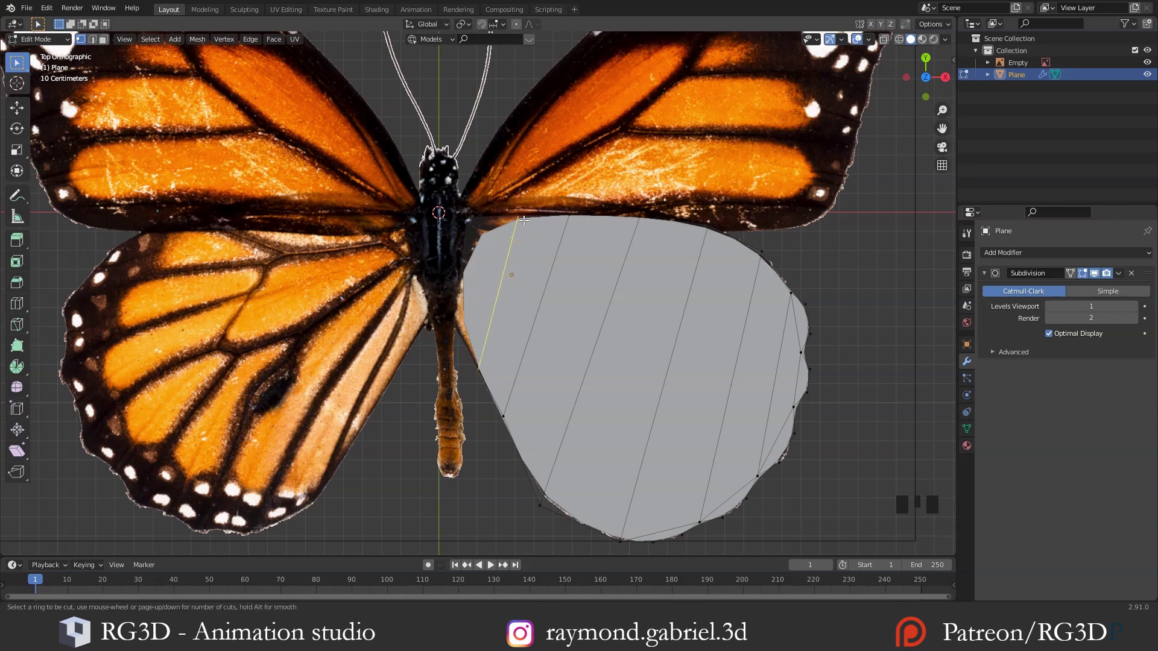
{"action": "left_click", "coordinate": [523, 221]}
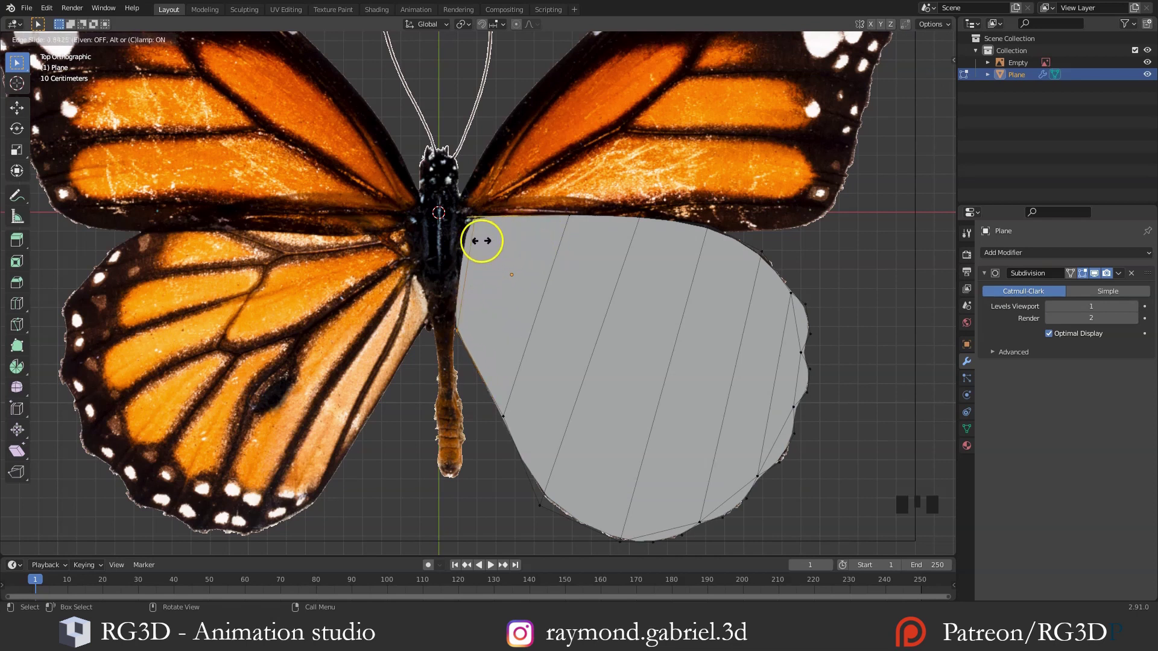
{"action": "left_click", "coordinate": [461, 207]}
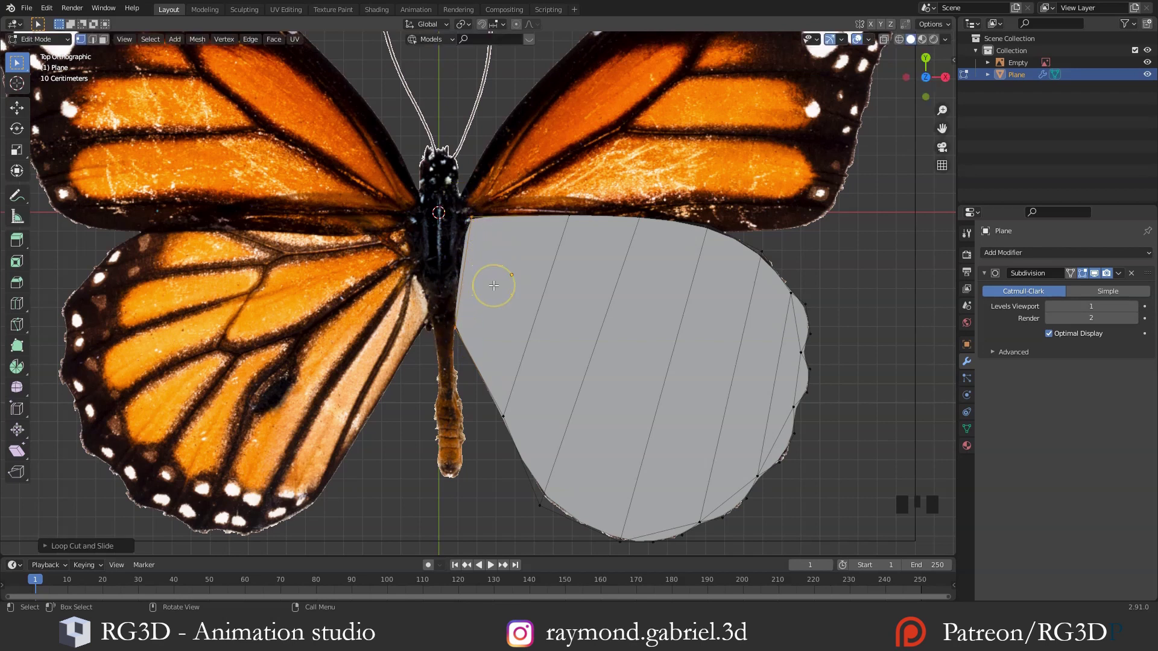
{"action": "key", "text": "Tab"}
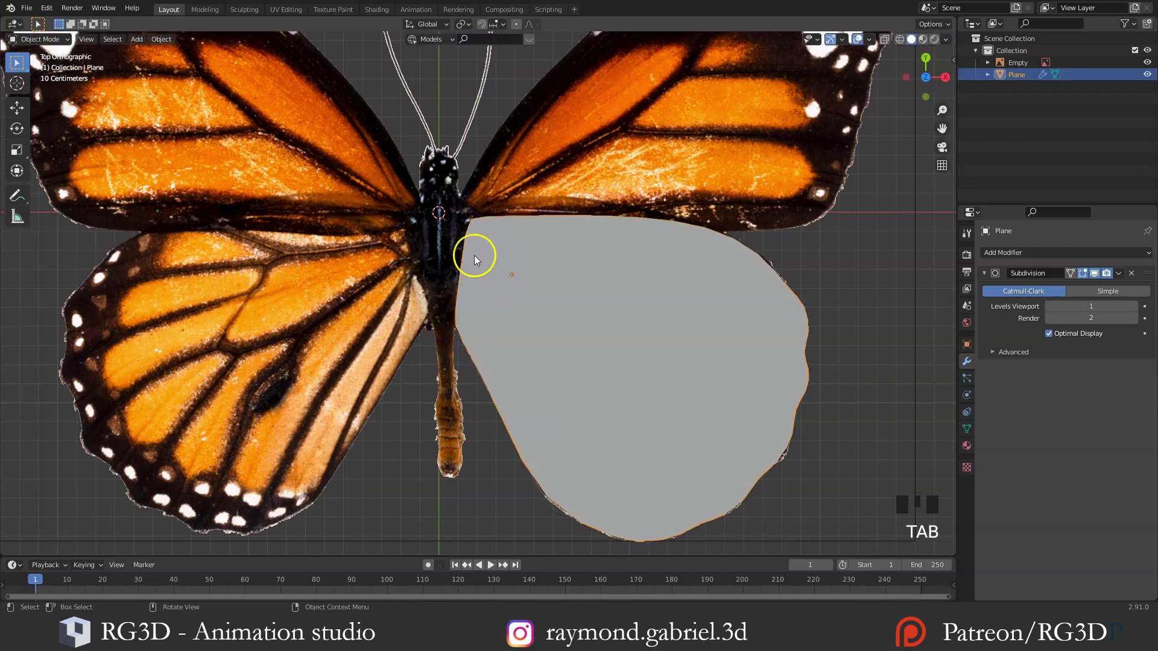
{"action": "key", "text": "Tab"}
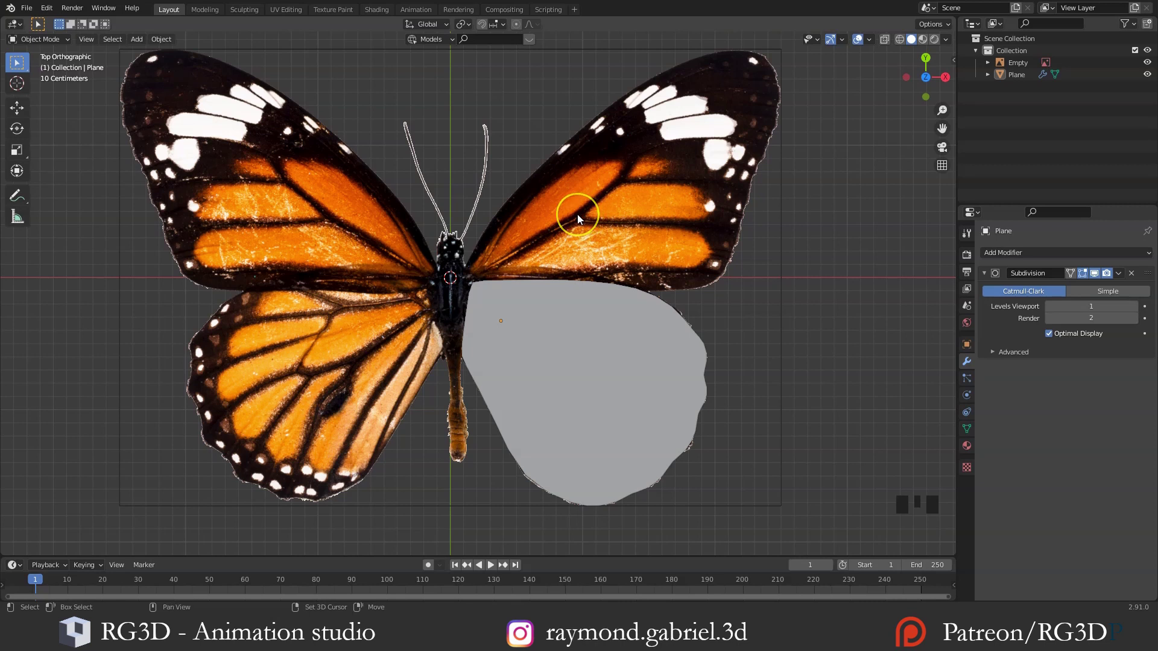
Add a plane at the 3D cursor placed on the right forewing and scale it down to about a third
{"action": "right_click", "coordinate": [577, 215], "text": "shift"}
{"action": "key", "text": "shift+a"}
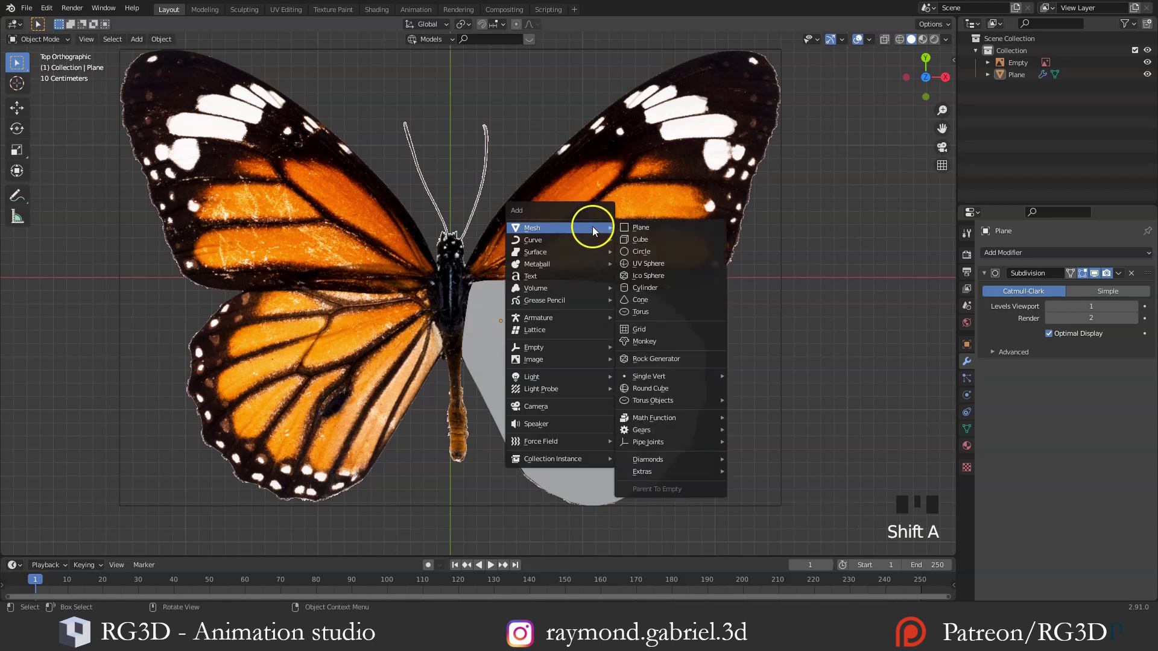
{"action": "left_click", "coordinate": [645, 230]}
{"action": "key", "text": "s"}
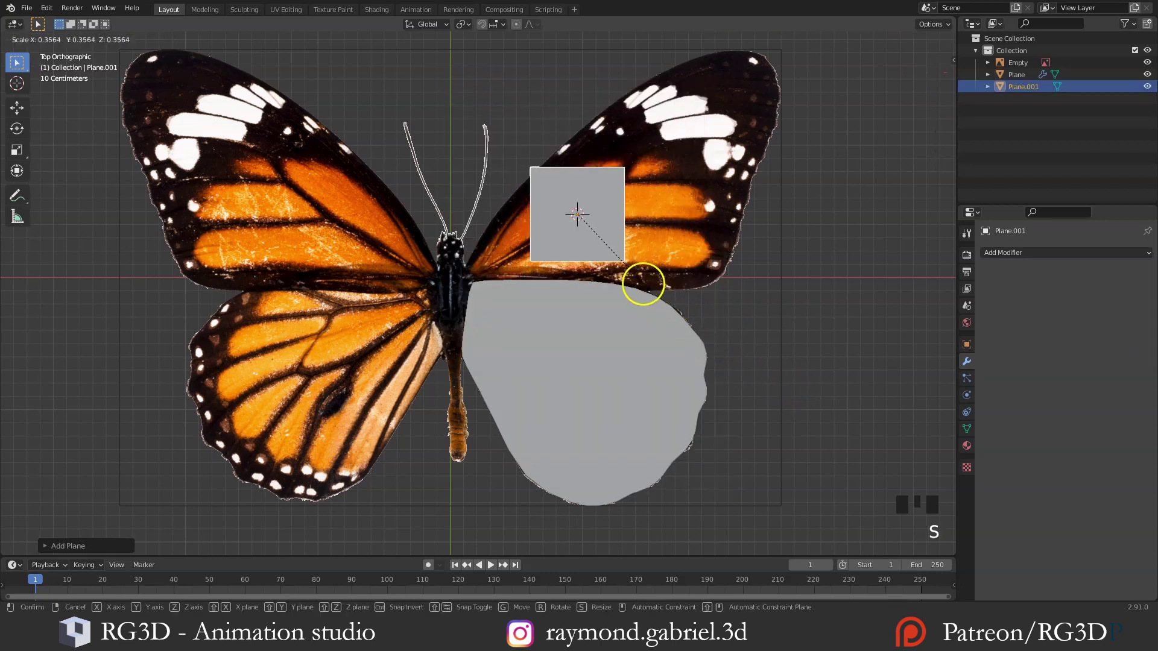
{"action": "left_click", "coordinate": [637, 279]}
Move the new plane to the right forewing's root, rotate it along the wing's direction and shrink it to fit there
{"action": "key", "text": "g"}
{"action": "left_click", "coordinate": [588, 311]}
{"action": "key", "text": "r"}
{"action": "left_click", "coordinate": [731, 277]}
{"action": "key", "text": "s"}
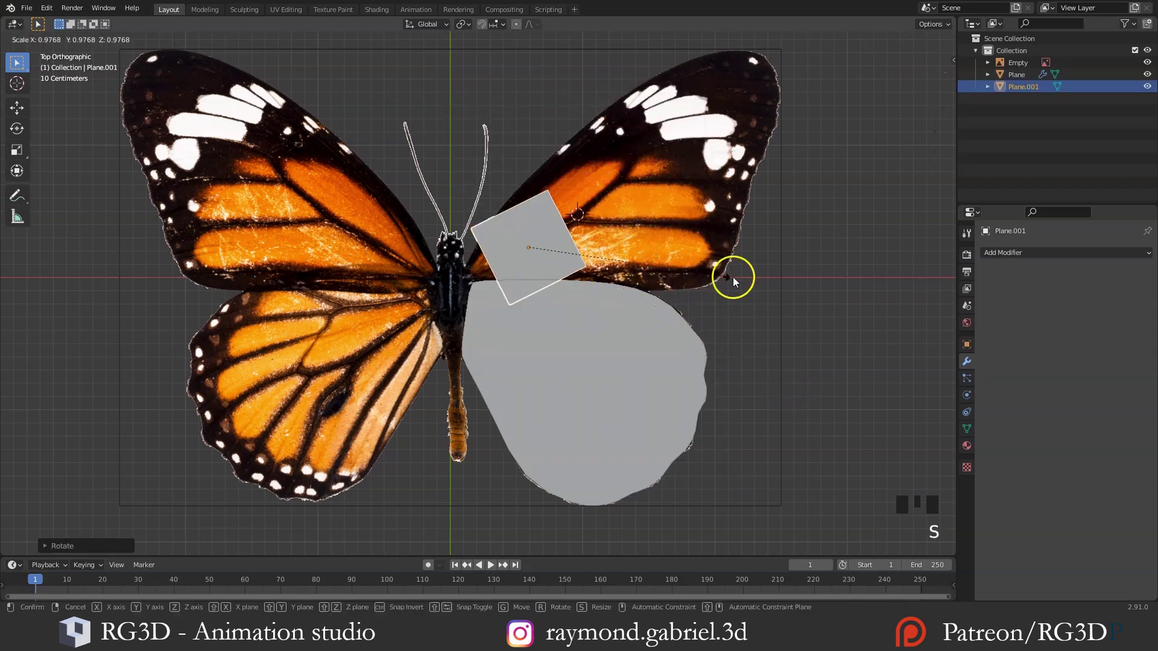
{"action": "left_click", "coordinate": [597, 259]}
{"action": "key", "text": "g"}
{"action": "left_click", "coordinate": [581, 271]}
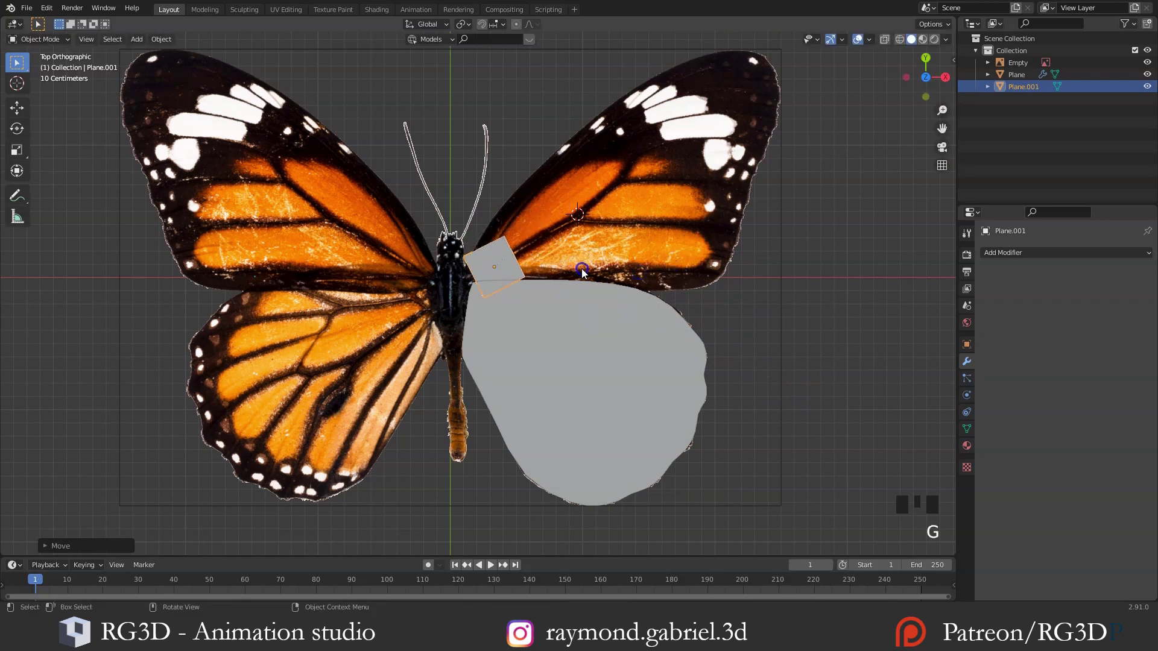
Shrink the plane into the right forewing's root and move its upper outer corner onto the wing's upper border
{"action": "key", "text": "s"}
{"action": "left_click", "coordinate": [582, 264]}
{"action": "key", "text": "g"}
{"action": "left_click", "coordinate": [573, 264]}
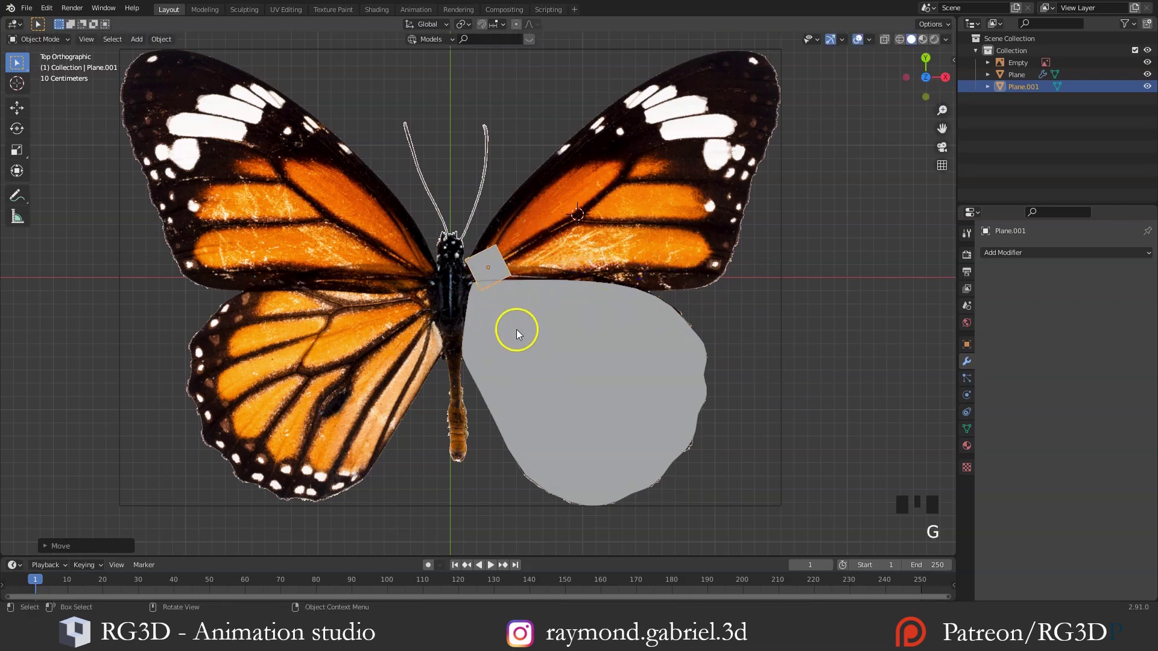
{"action": "key", "text": "Tab"}
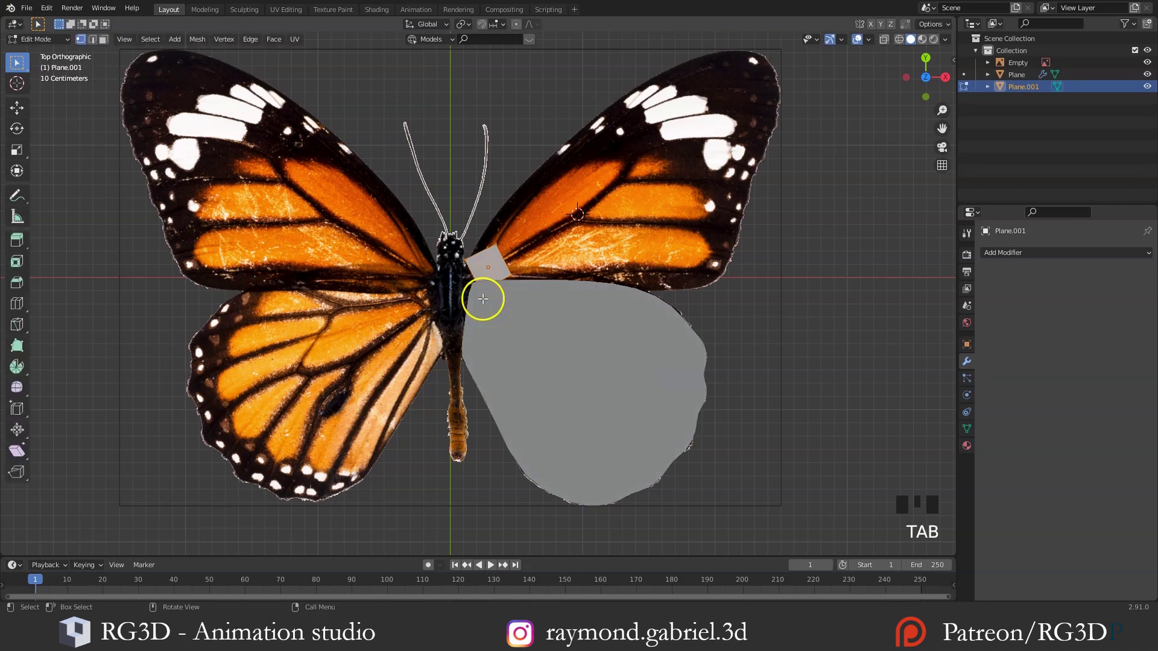
{"action": "left_click", "coordinate": [497, 245]}
{"action": "key", "text": "g"}
{"action": "left_click", "coordinate": [489, 229]}
Extrude the plane's outer edge twice toward mid-forewing, enlarging the second strip's edge about 1.2 times and fitting both to the outline
{"action": "key", "text": "e"}
{"action": "key", "text": "s"}
{"action": "left_click", "coordinate": [605, 258]}
{"action": "key", "text": "1"}
{"action": "key", "text": "2"}
{"action": "left_click", "coordinate": [550, 230]}
{"action": "key", "text": "e"}
{"action": "left_click", "coordinate": [676, 261]}
{"action": "key", "text": "s"}
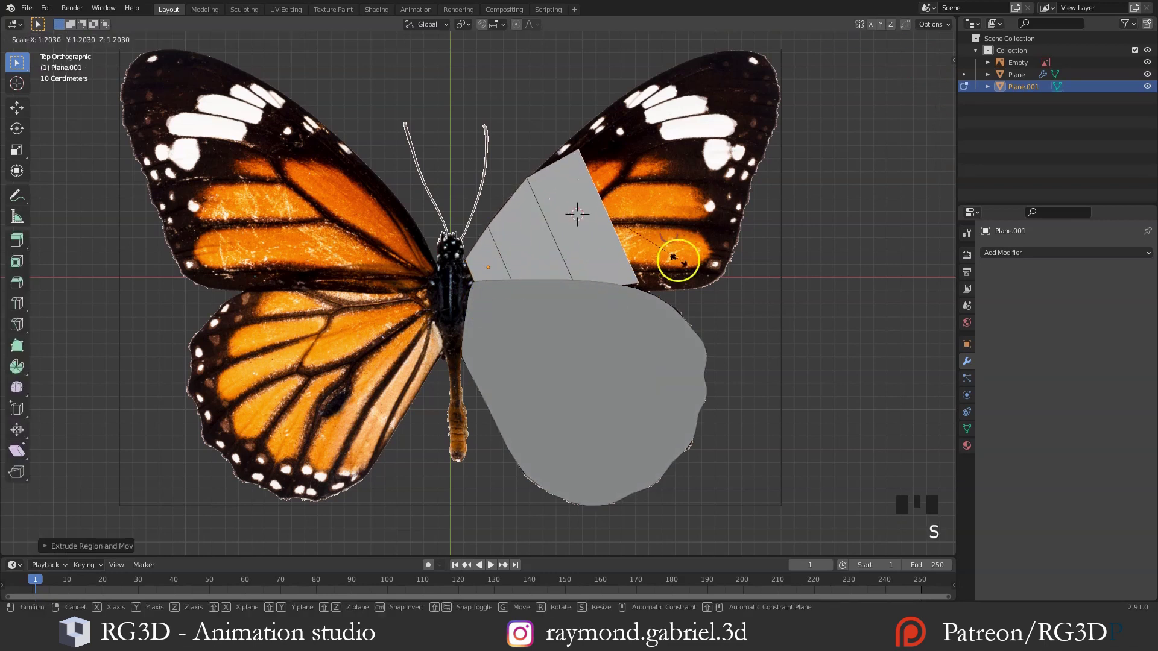
{"action": "left_click", "coordinate": [680, 264]}
{"action": "key", "text": "g"}
{"action": "left_click", "coordinate": [641, 232]}
Extrude further strips across the forewing's outer half and align their edges with the reference's upper and lower borders
{"action": "key", "text": "e"}
{"action": "left_click", "coordinate": [757, 259]}
{"action": "key", "text": "g"}
{"action": "left_click", "coordinate": [747, 261]}
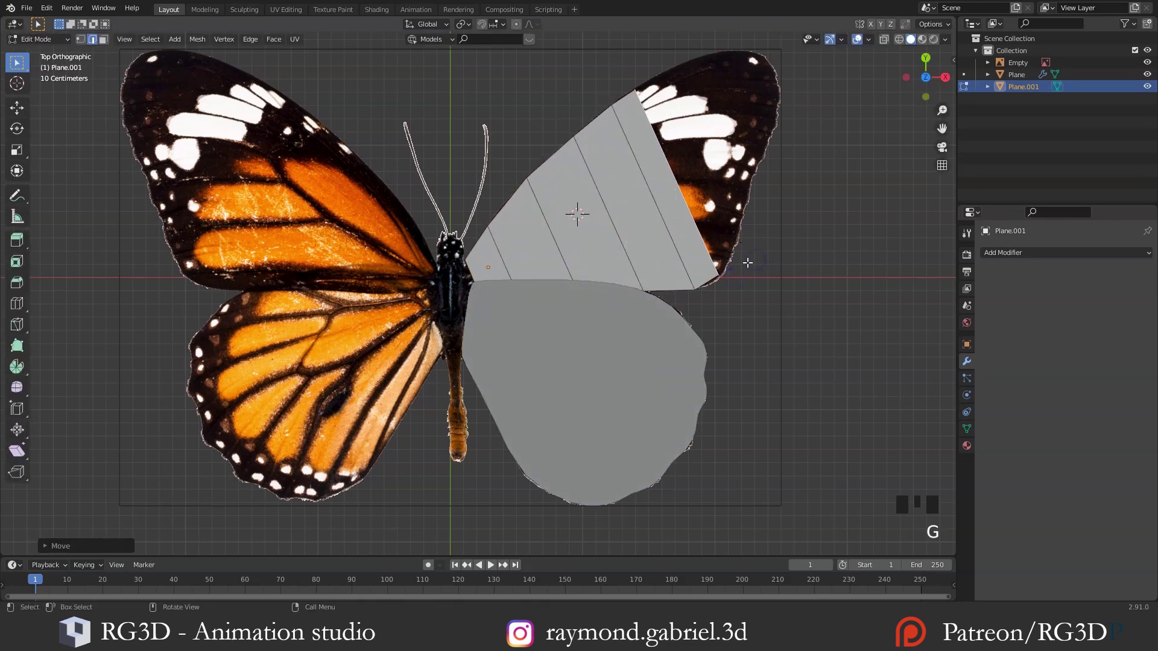
{"action": "left_click", "coordinate": [617, 111]}
{"action": "key", "text": "e"}
{"action": "left_click", "coordinate": [799, 227]}
{"action": "key", "text": "g"}
{"action": "left_click", "coordinate": [769, 239]}
Extrude the remaining strips to the forewing's tip, scaling and moving their edges to follow the narrowing outline
{"action": "key", "text": "e"}
{"action": "left_click", "coordinate": [821, 168]}
{"action": "key", "text": "s"}
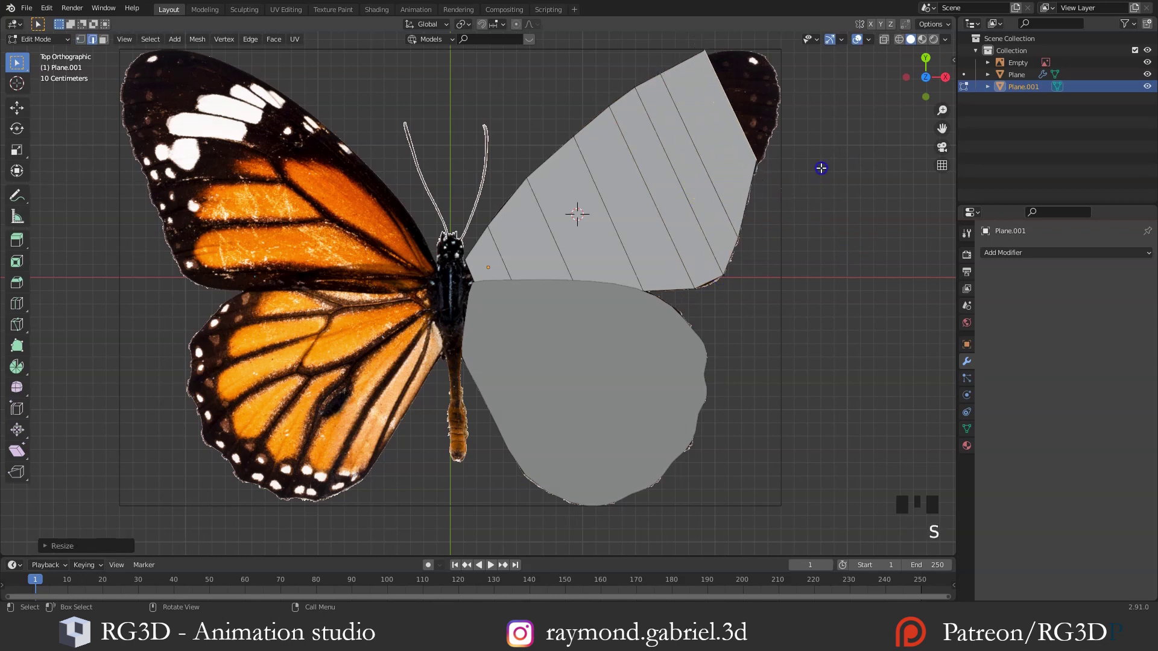
{"action": "key", "text": "g"}
{"action": "left_click", "coordinate": [760, 179]}
{"action": "key", "text": "e"}
{"action": "left_click", "coordinate": [804, 116]}
{"action": "left_click", "coordinate": [822, 106]}
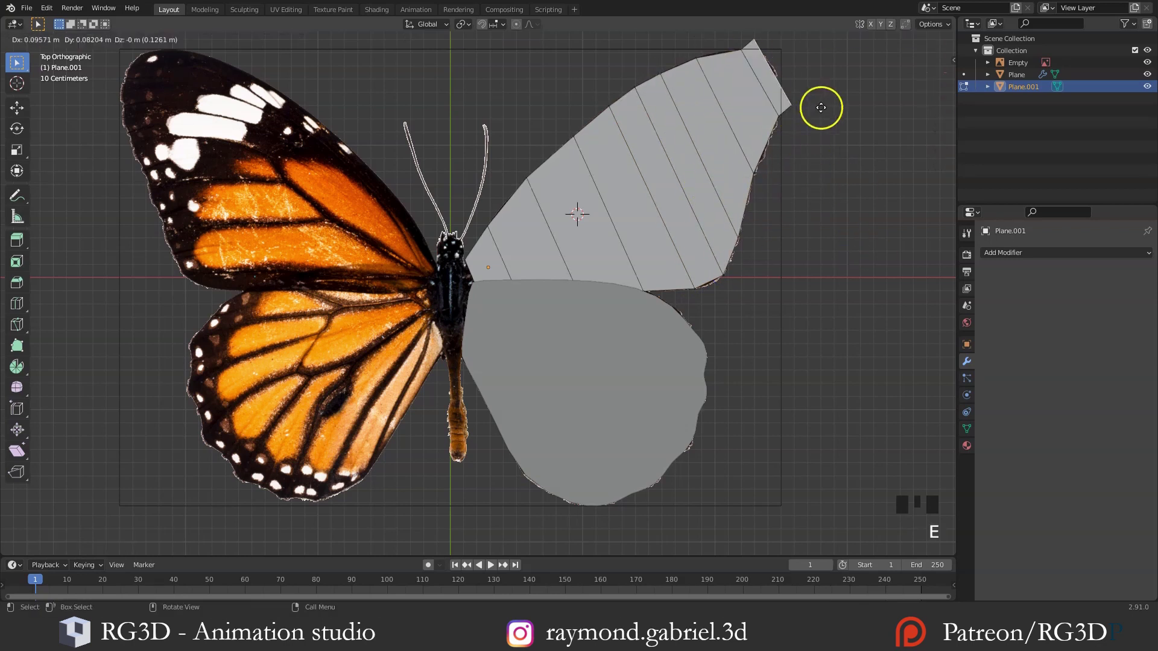
Add a level 1 Subdivision modifier to the forewing and nudge its tip vertices to match the reference outline
{"action": "key", "text": "Tab"}
{"action": "key", "text": "ctrl+1"}
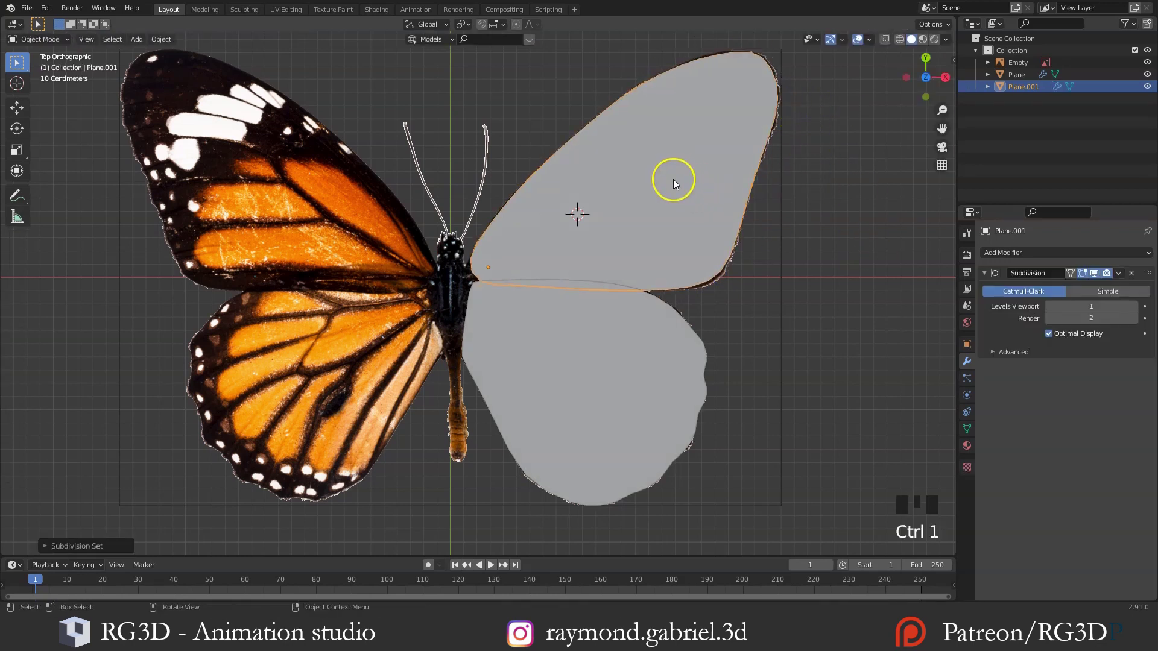
{"action": "key", "text": "Tab"}
{"action": "key", "text": "g"}
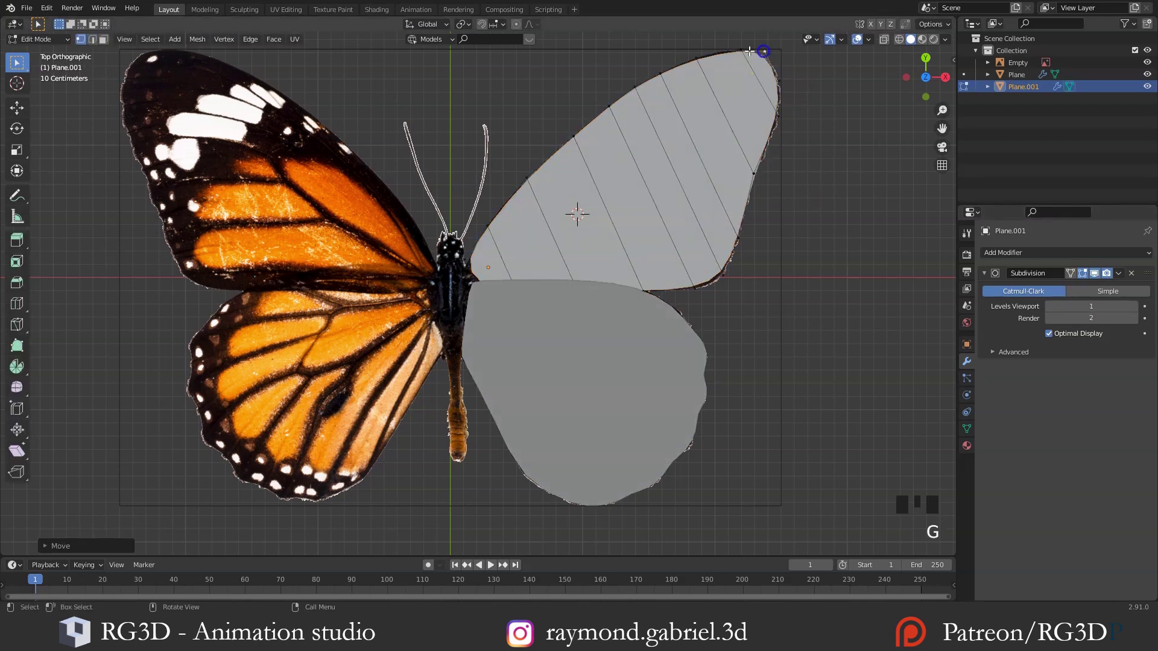
{"action": "left_click", "coordinate": [782, 120]}
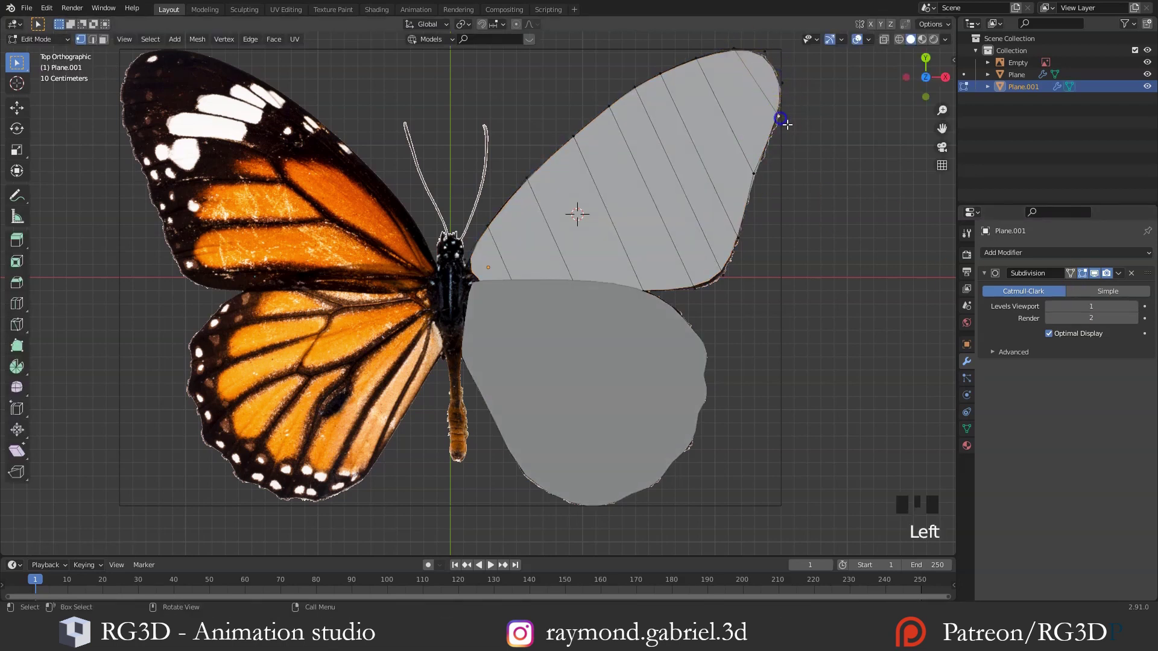
{"action": "key", "text": "g"}
{"action": "right_click", "coordinate": [761, 183]}
Move the vertices at the forewing's lower outer corner so the smoothed border follows the reference
{"action": "left_click", "coordinate": [723, 279]}
{"action": "key", "text": "g"}
{"action": "left_click", "coordinate": [725, 284]}
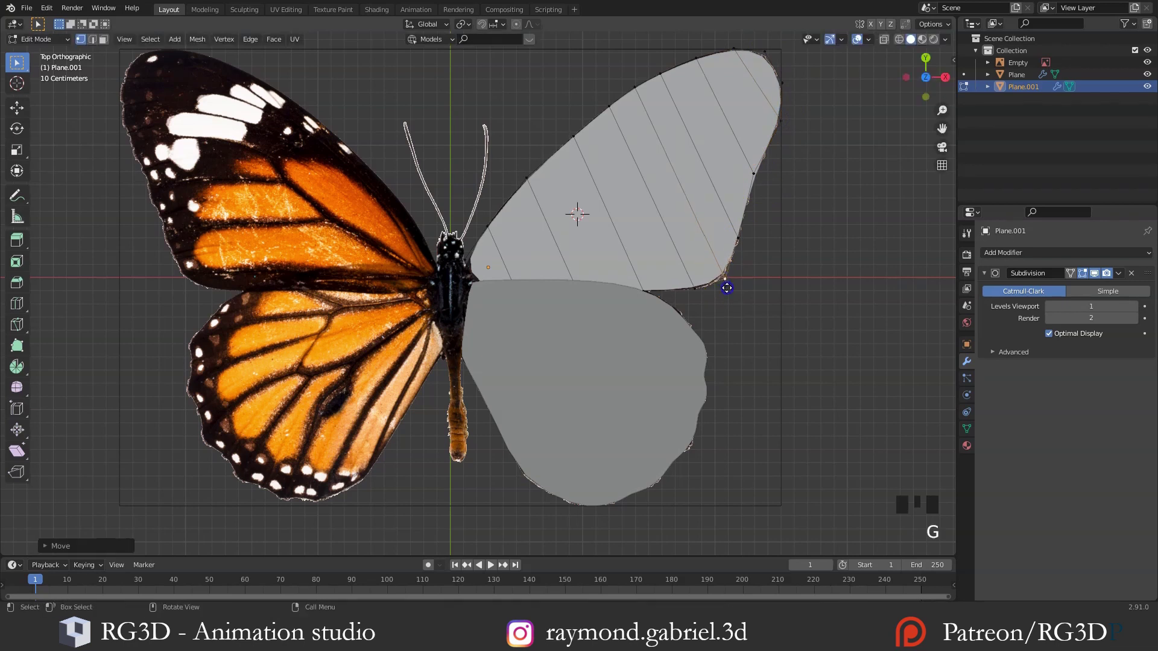
{"action": "left_click", "coordinate": [700, 298]}
{"action": "key", "text": "g"}
{"action": "left_click", "coordinate": [698, 301]}
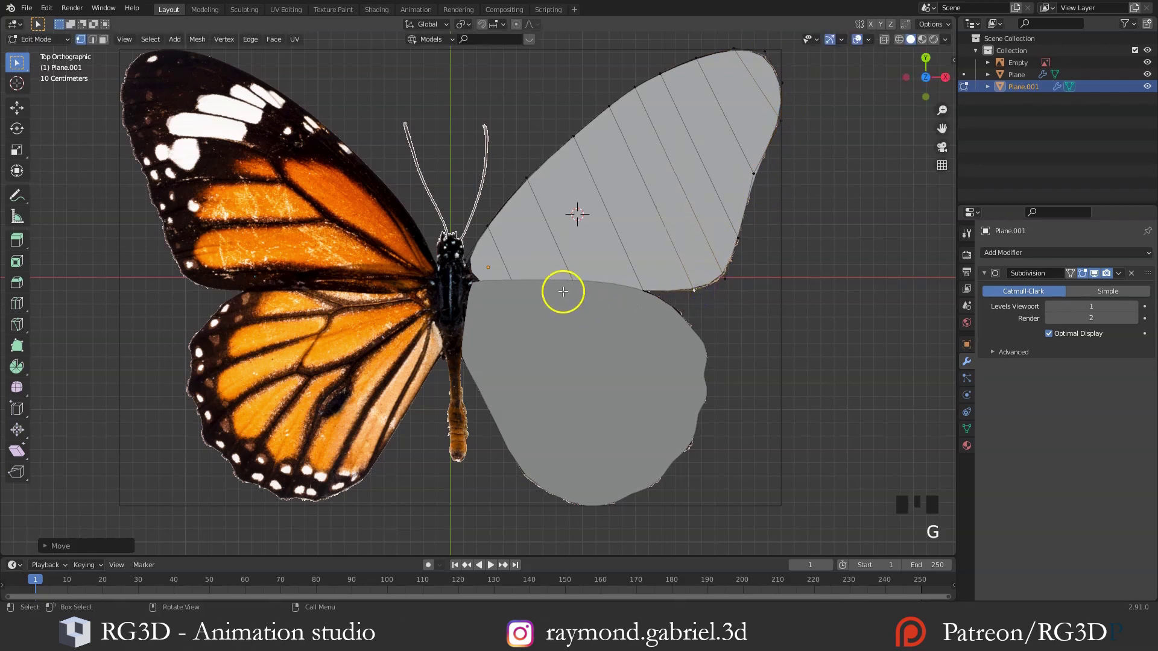
Add a loop cut to the forewing's root strip and slide it against the body-side edge to sharpen the corners
{"action": "key", "text": "ctrl+r"}
{"action": "left_click", "coordinate": [482, 250]}
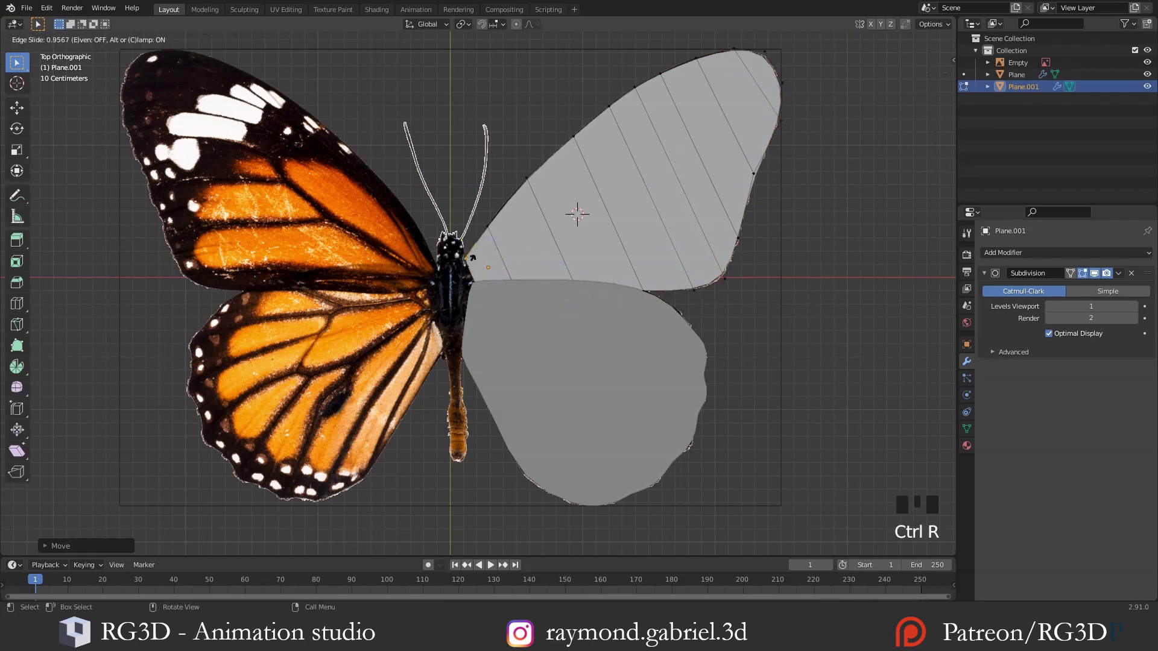
{"action": "left_click", "coordinate": [471, 260]}
{"action": "key", "text": "g"}
{"action": "key", "text": "g"}
{"action": "left_click", "coordinate": [483, 270]}
{"action": "key", "text": "1"}
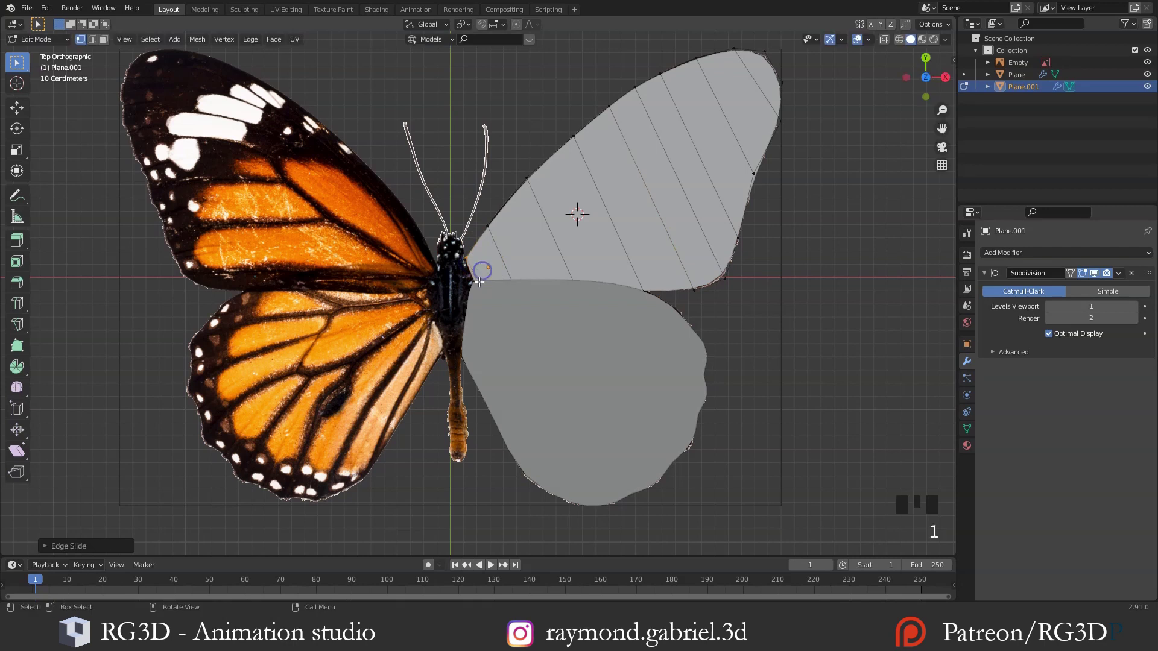
Reposition the forewing above the reference image, raising it along the Z axis
{"action": "key", "text": "Tab"}
{"action": "middle_click_drag", "start_coordinate": [534, 297], "coordinate": [584, 218]}
{"action": "key", "text": "g"}
{"action": "left_click", "coordinate": [530, 238]}
{"action": "key", "text": "g"}
{"action": "key", "text": "z"}
{"action": "left_click", "coordinate": [589, 207]}
{"action": "key", "text": "KP_7"}
{"action": "scroll", "coordinate": [494, 299], "scroll_direction": "up", "scroll_amount": 3}
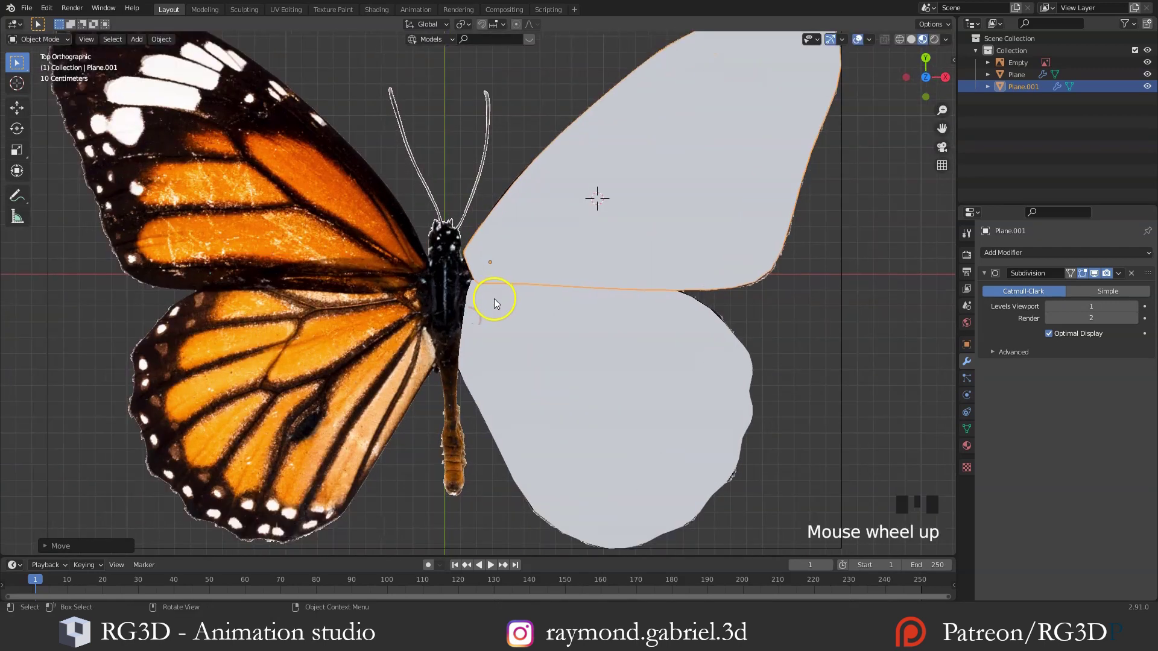
In wireframe shading, box-select the forewing's root vertices and move them inward against the butterfly's body
{"action": "key", "text": "z"}
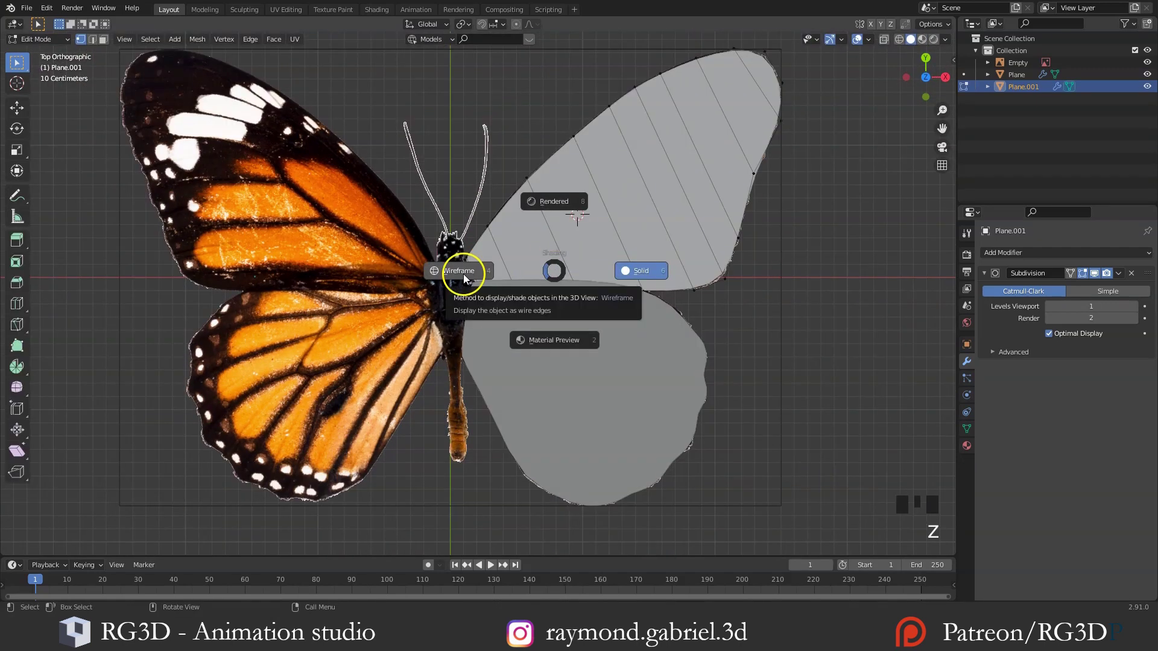
{"action": "left_click", "coordinate": [463, 273]}
{"action": "scroll", "coordinate": [473, 276], "scroll_direction": "up", "scroll_amount": 3}
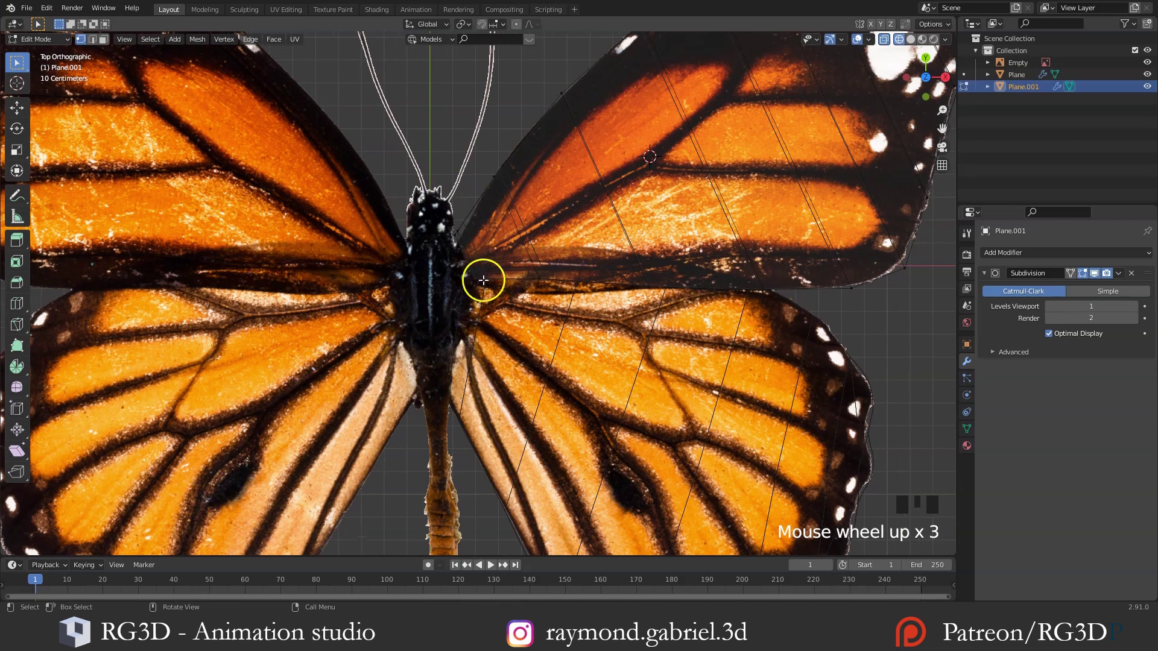
{"action": "scroll", "coordinate": [483, 280], "scroll_direction": "up", "scroll_amount": 1}
{"action": "key", "text": "b"}
{"action": "key", "text": "b"}
{"action": "left_click_drag", "start_coordinate": [499, 248], "coordinate": [452, 303]}
{"action": "key", "text": "g"}
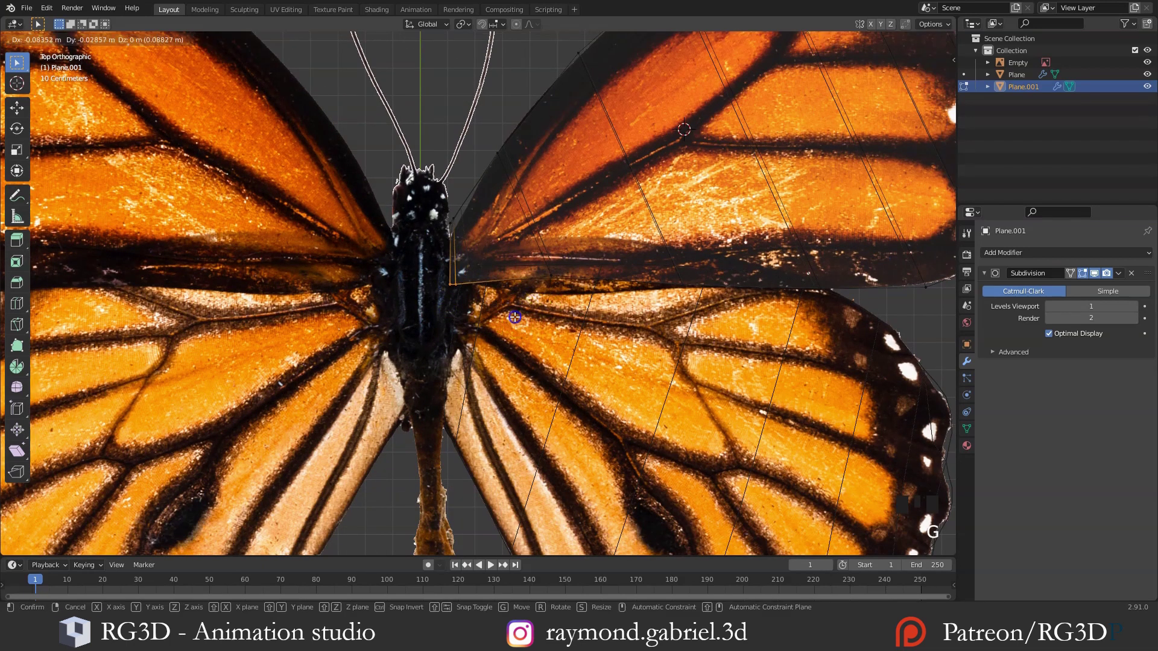
{"action": "left_click", "coordinate": [514, 317]}
{"action": "key", "text": "b"}
{"action": "key", "text": "Escape"}
Edit the hindwing's mesh and move its upper root vertices inward against the butterfly's body
{"action": "key", "text": "Tab"}
{"action": "left_click", "coordinate": [480, 317]}
{"action": "left_click", "coordinate": [479, 317]}
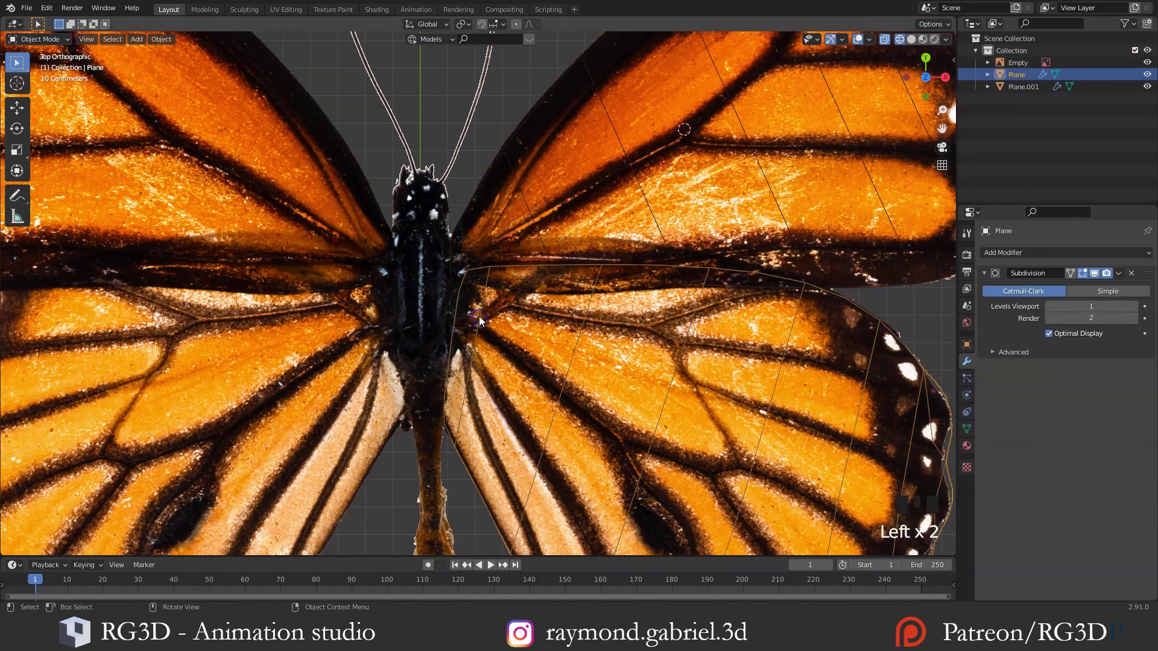
{"action": "key", "text": "Tab"}
{"action": "key", "text": "g"}
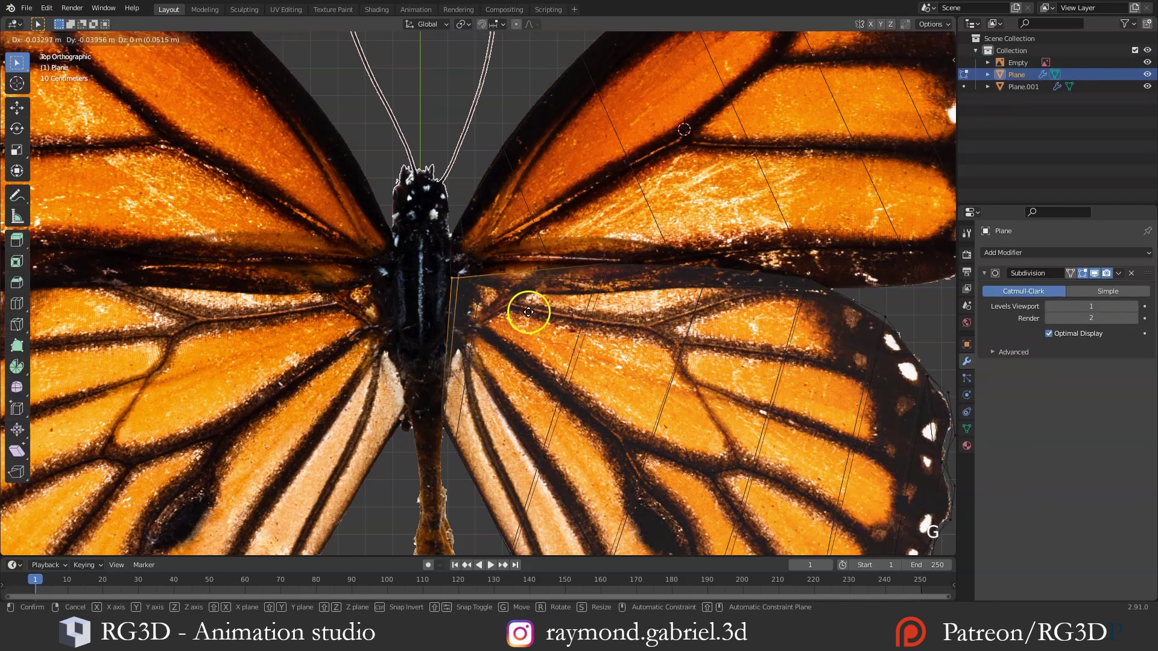
{"action": "left_click", "coordinate": [528, 312]}
{"action": "scroll", "coordinate": [528, 312], "scroll_direction": "down", "scroll_amount": 3}
{"action": "key", "text": "Tab"}
{"action": "scroll", "coordinate": [432, 295], "scroll_direction": "up", "scroll_amount": 1}
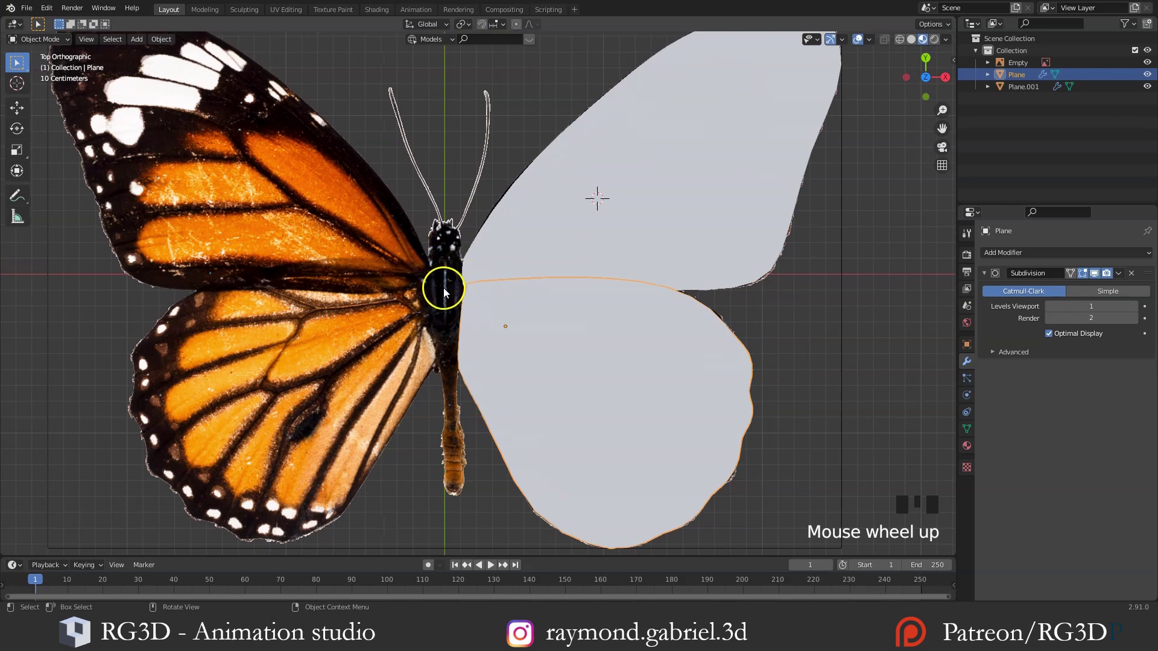
Place the 3D cursor on the butterfly's thorax, add a cube there and scale it down to about the body's width
{"action": "right_click", "coordinate": [447, 290], "text": "shift"}
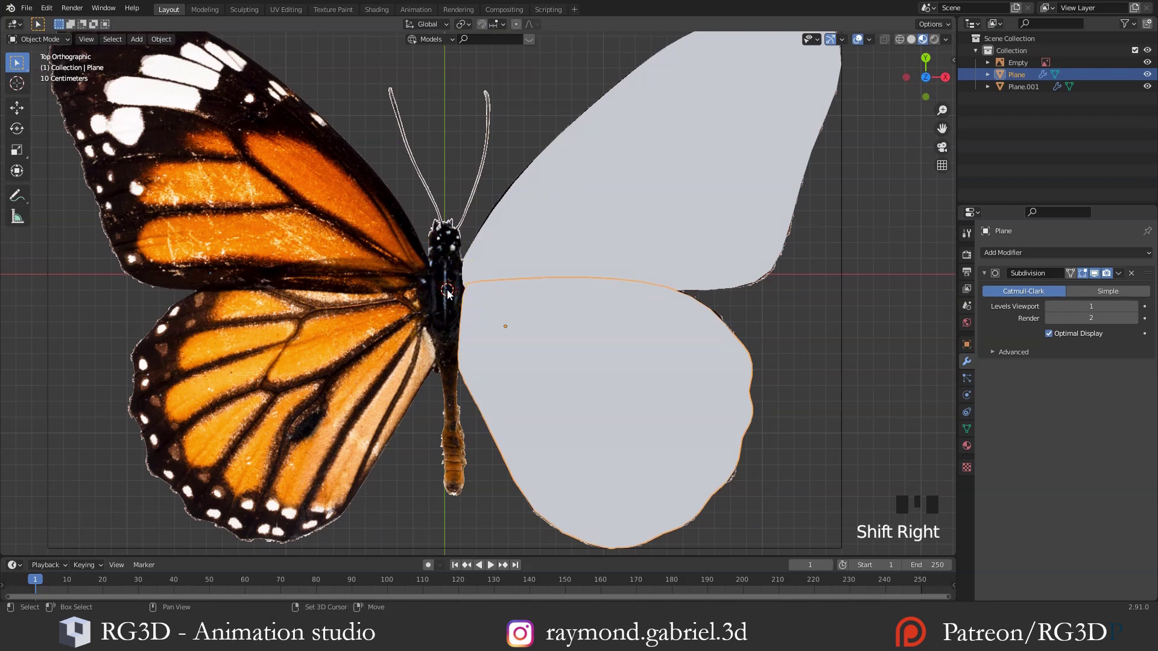
{"action": "key", "text": "shift+a"}
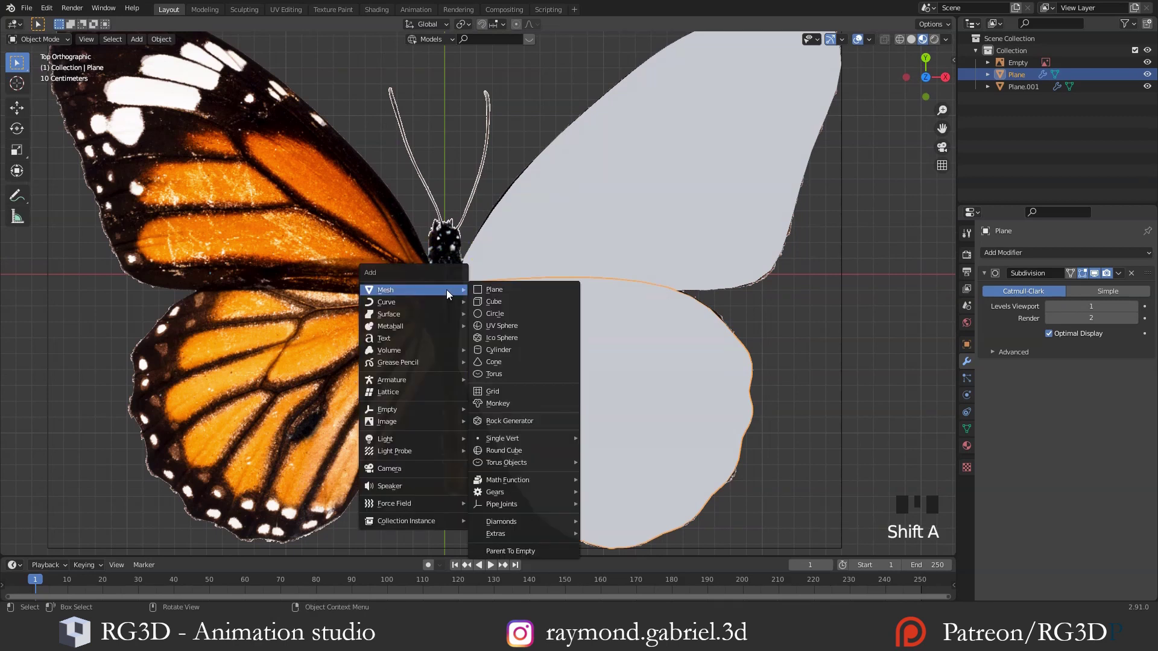
{"action": "double_click", "coordinate": [499, 301]}
{"action": "key", "text": "s"}
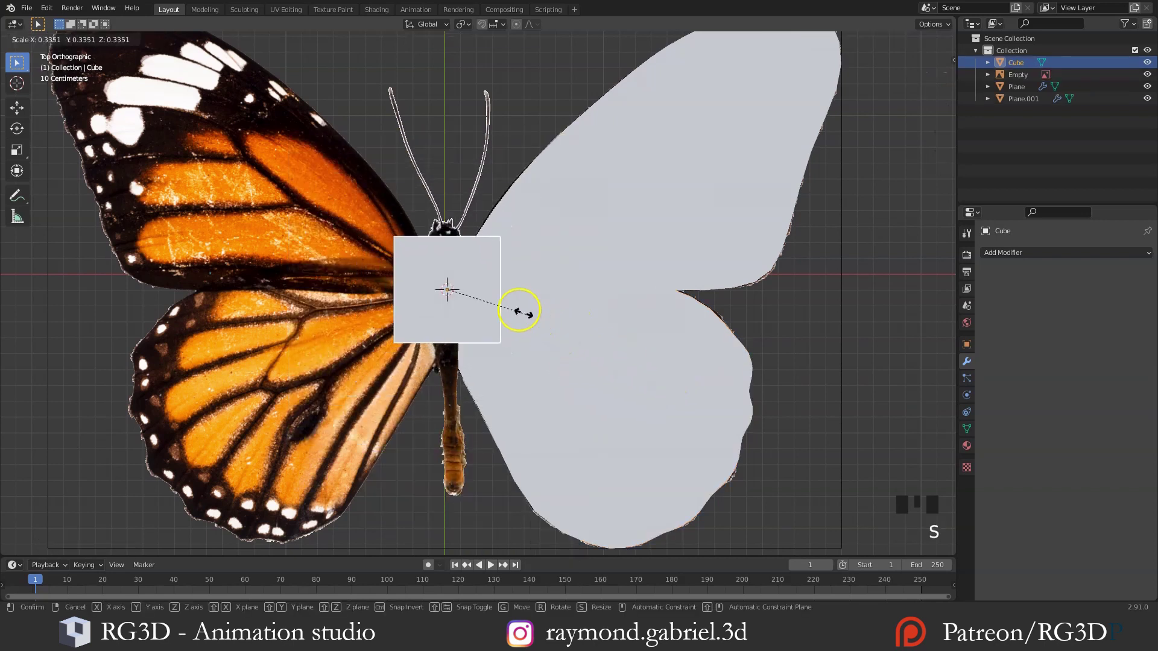
{"action": "left_click", "coordinate": [483, 294]}
{"action": "scroll", "coordinate": [480, 293], "scroll_direction": "up", "scroll_amount": 2}
{"action": "key", "text": "s"}
{"action": "left_click", "coordinate": [505, 303]}
Move and rescale the cube until it is centred on the thorax and matches its width
{"action": "key", "text": "g"}
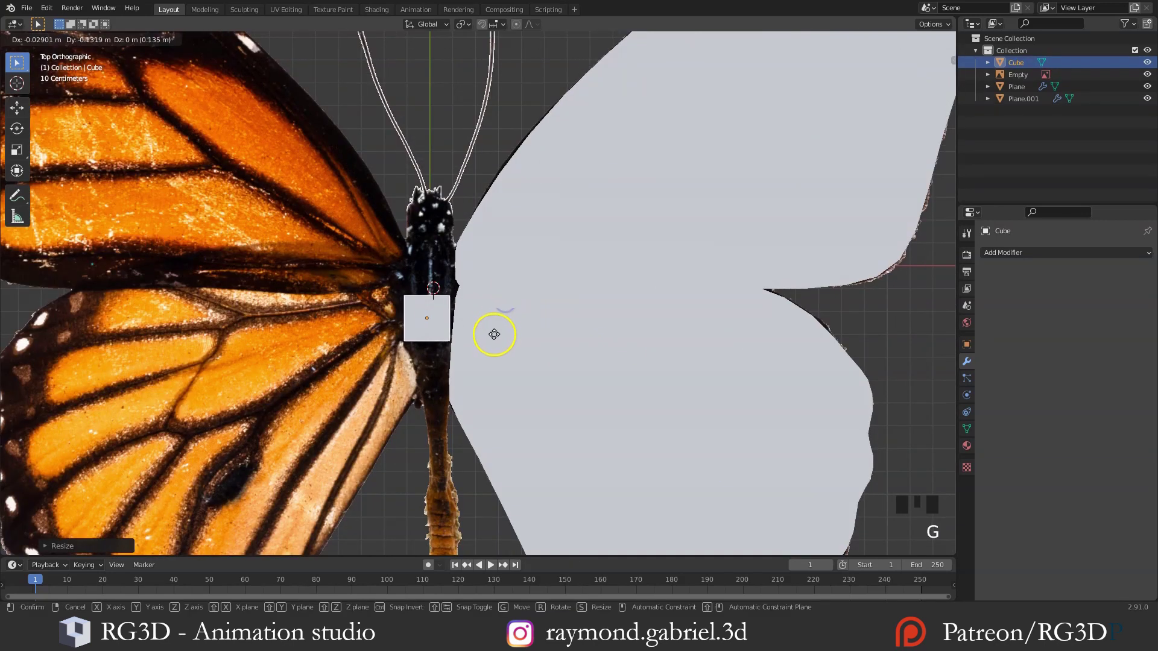
{"action": "left_click", "coordinate": [498, 327]}
{"action": "key", "text": "s"}
{"action": "left_click", "coordinate": [500, 330]}
{"action": "key", "text": "g"}
{"action": "left_click", "coordinate": [504, 327]}
{"action": "key", "text": "s"}
{"action": "left_click", "coordinate": [506, 329]}
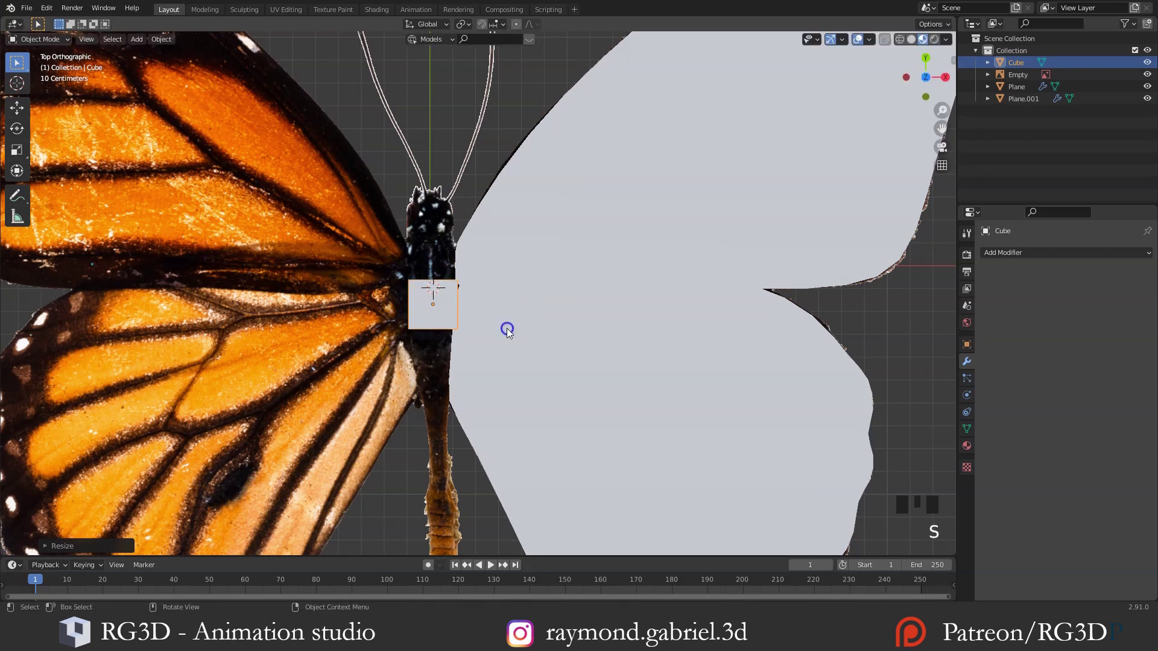
{"action": "key", "text": "g"}
{"action": "key", "text": "g"}
{"action": "key", "text": "s"}
{"action": "left_click", "coordinate": [508, 334]}
Raise the cube along the Z axis toward the height of the wings
{"action": "middle_click_drag", "start_coordinate": [508, 335], "coordinate": [569, 331]}
{"action": "key", "text": "g"}
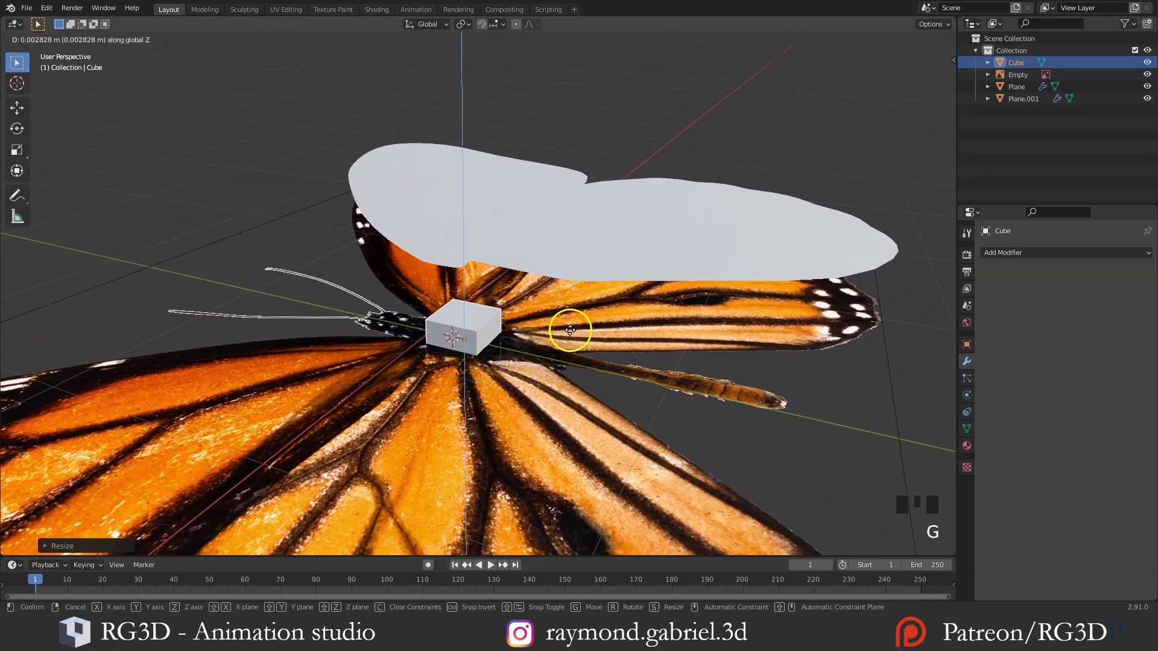
{"action": "left_click", "coordinate": [572, 268]}
{"action": "middle_click_drag", "start_coordinate": [573, 268], "coordinate": [534, 341]}
{"action": "key", "text": "g"}
{"action": "key", "text": "z"}
{"action": "left_click", "coordinate": [531, 270]}
{"action": "middle_click_drag", "start_coordinate": [538, 290], "coordinate": [531, 354]}
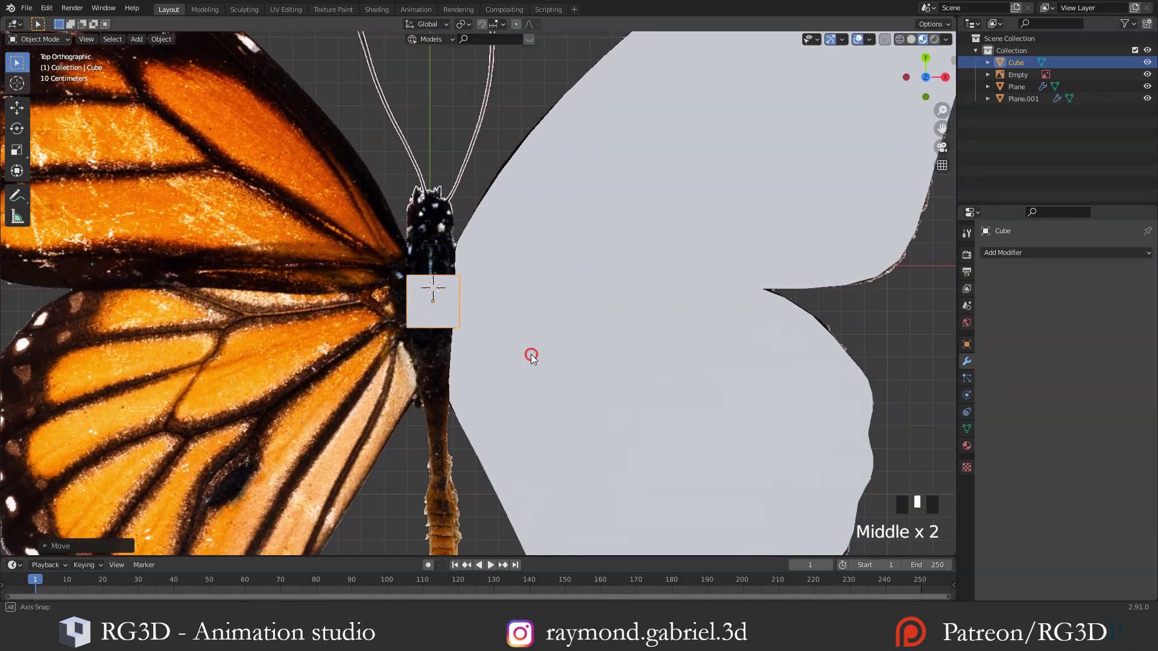
Edit the cube's mesh in wireframe shading and box-select all vertices on its head-side face
{"action": "middle_click_drag", "start_coordinate": [517, 305], "coordinate": [548, 330], "text": "shift"}
{"action": "key", "text": "Tab"}
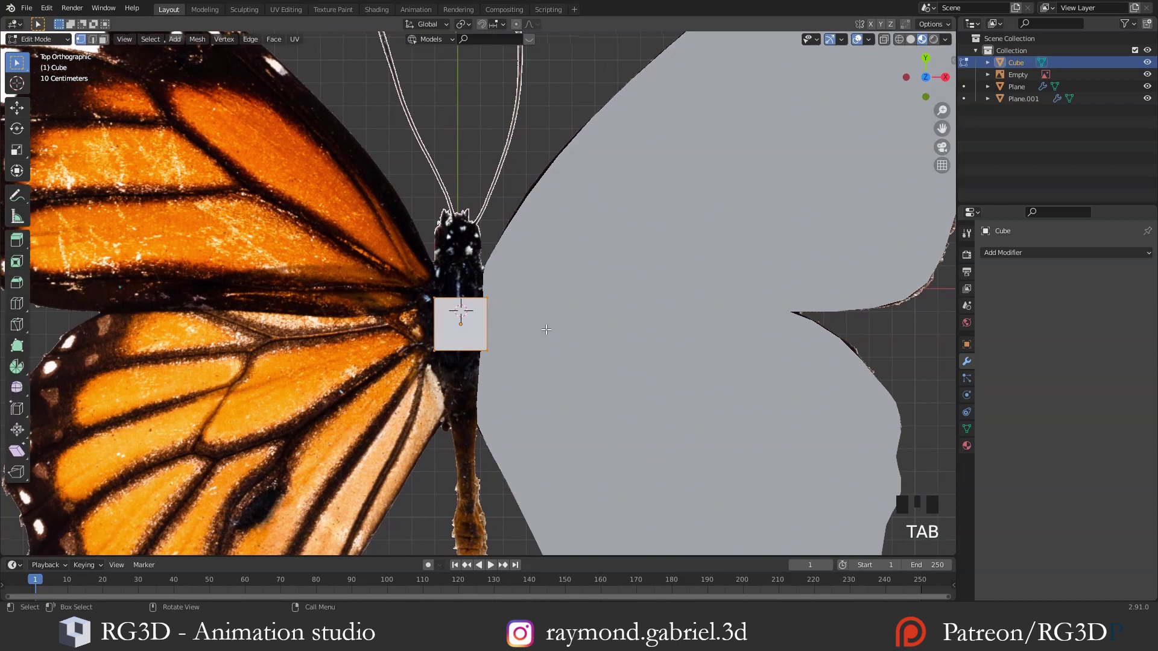
{"action": "key", "text": "z"}
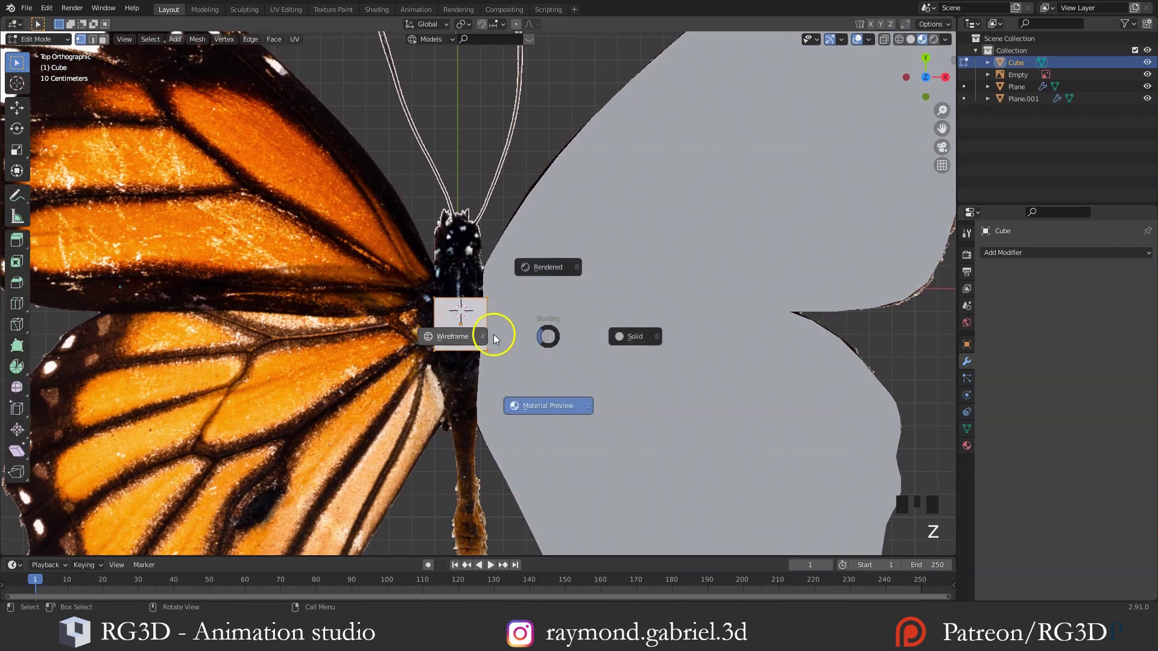
{"action": "left_click", "coordinate": [452, 336]}
{"action": "scroll", "coordinate": [512, 350], "scroll_direction": "up", "scroll_amount": 1}
{"action": "middle_click_drag", "start_coordinate": [516, 354], "coordinate": [520, 328], "text": "shift"}
{"action": "key", "text": "alt+a"}
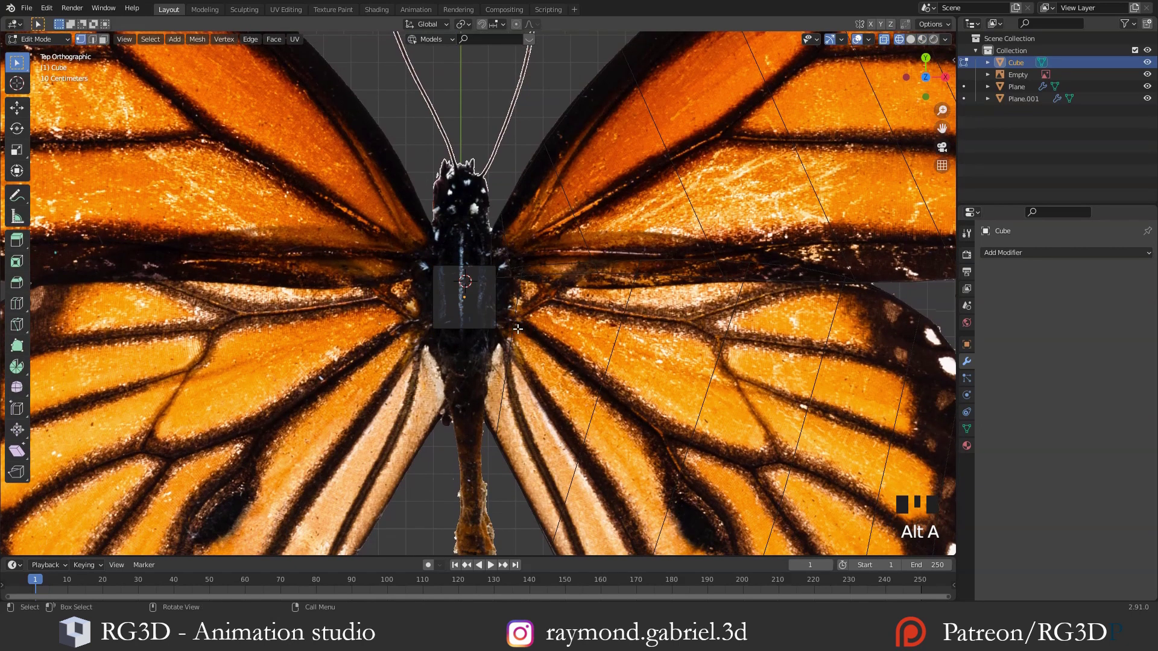
{"action": "key", "text": "b"}
{"action": "left_click_drag", "start_coordinate": [524, 245], "coordinate": [403, 276]}
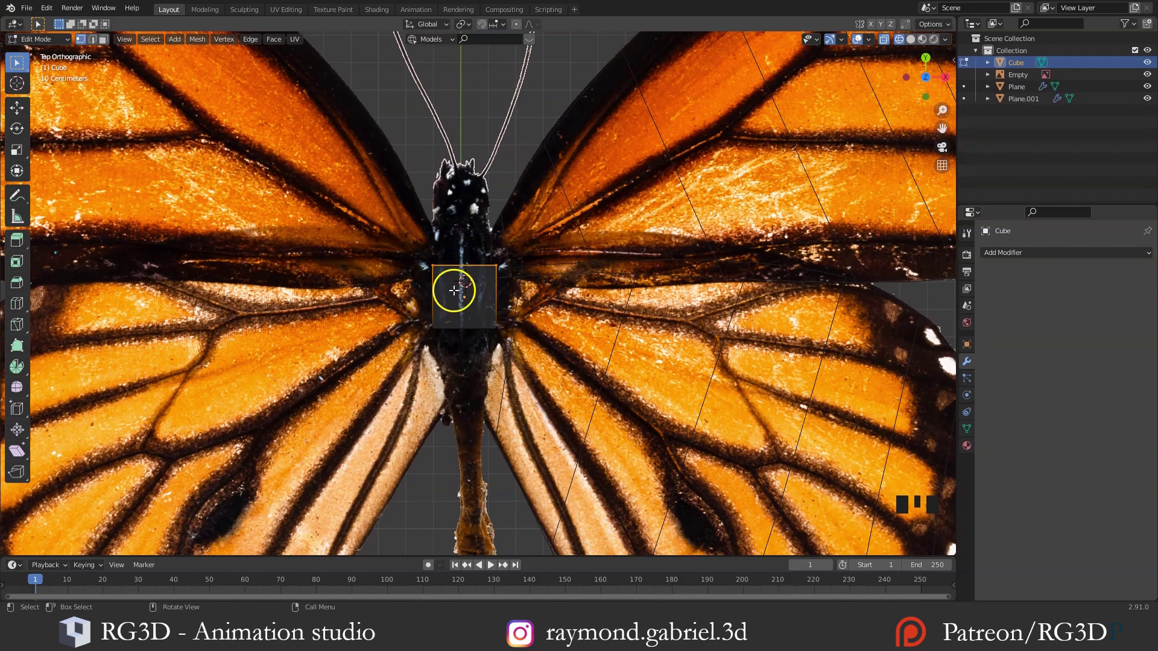
Inspect the wireframe selection in perspective, then switch to solid shading and box-select the cube's head-side vertices again
{"action": "middle_click_drag", "start_coordinate": [453, 290], "coordinate": [436, 296]}
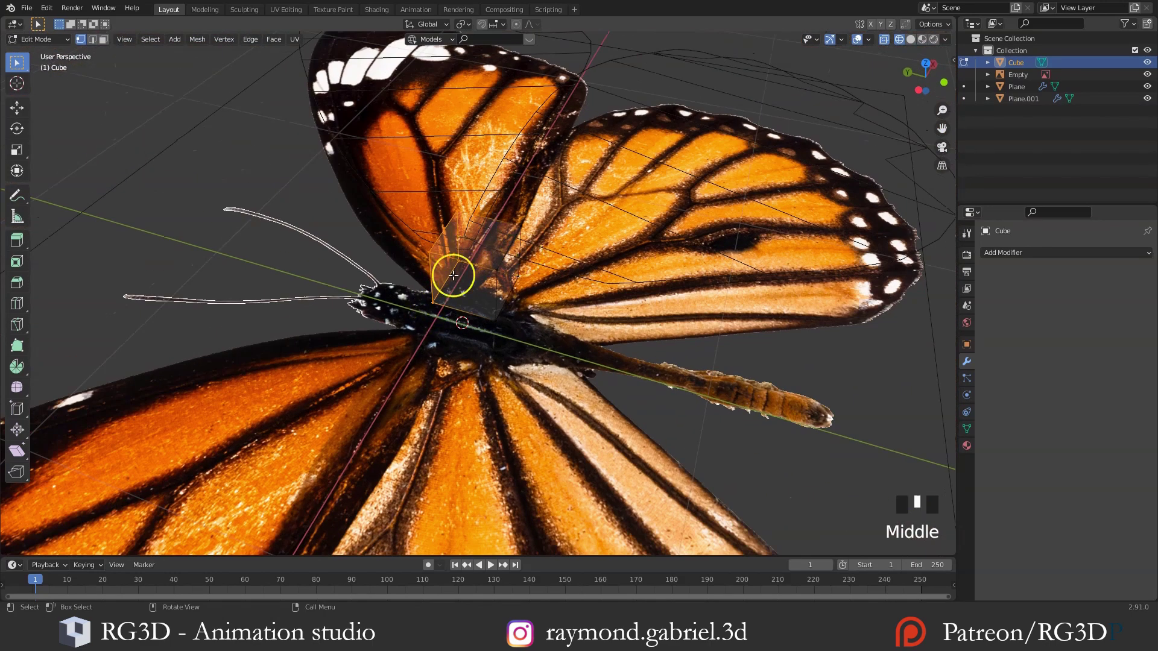
{"action": "middle_click_drag", "start_coordinate": [469, 253], "coordinate": [376, 317]}
{"action": "key", "text": "z"}
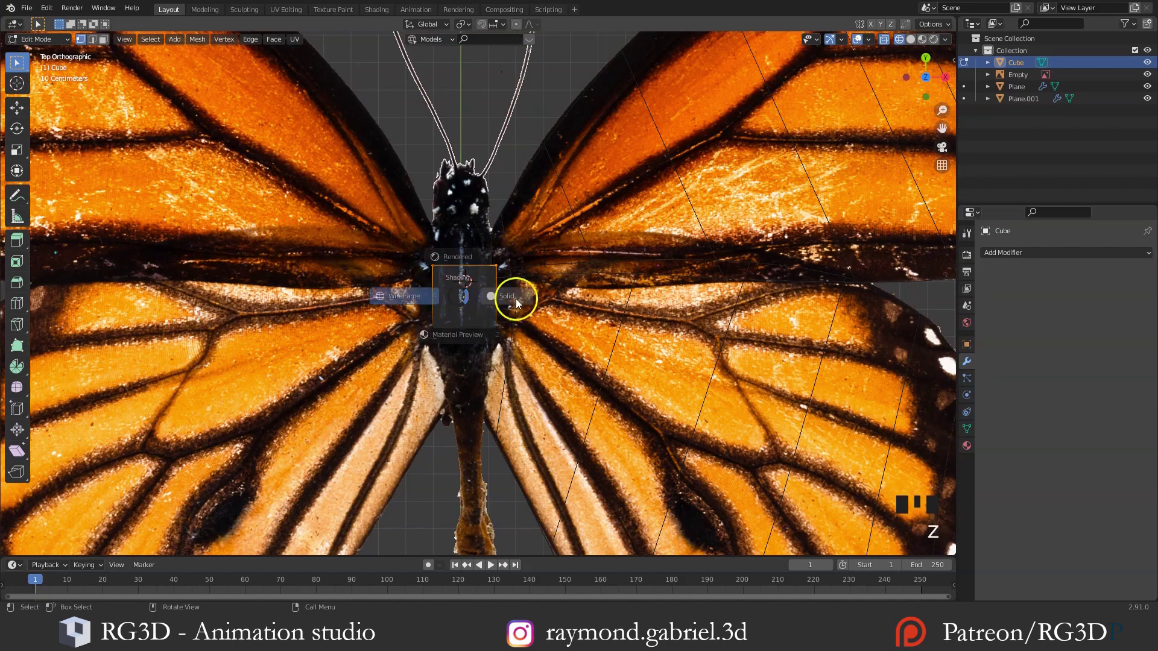
{"action": "left_click", "coordinate": [512, 292]}
{"action": "key", "text": "z"}
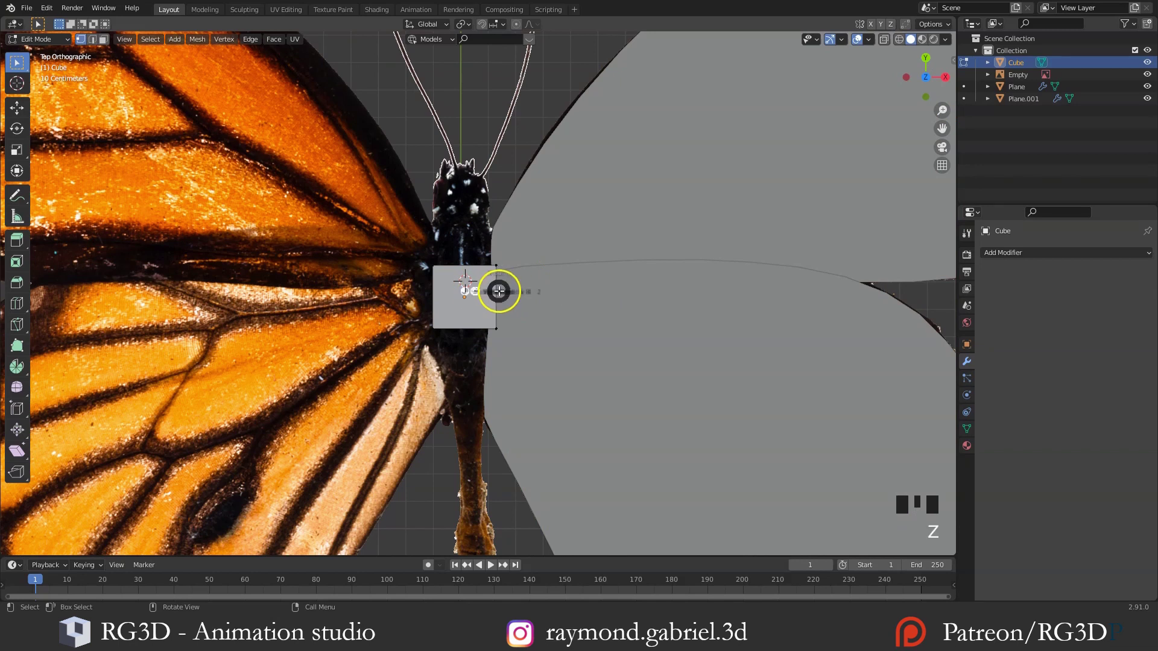
{"action": "left_click", "coordinate": [582, 294]}
{"action": "key", "text": "b"}
{"action": "left_click_drag", "start_coordinate": [551, 242], "coordinate": [397, 285]}
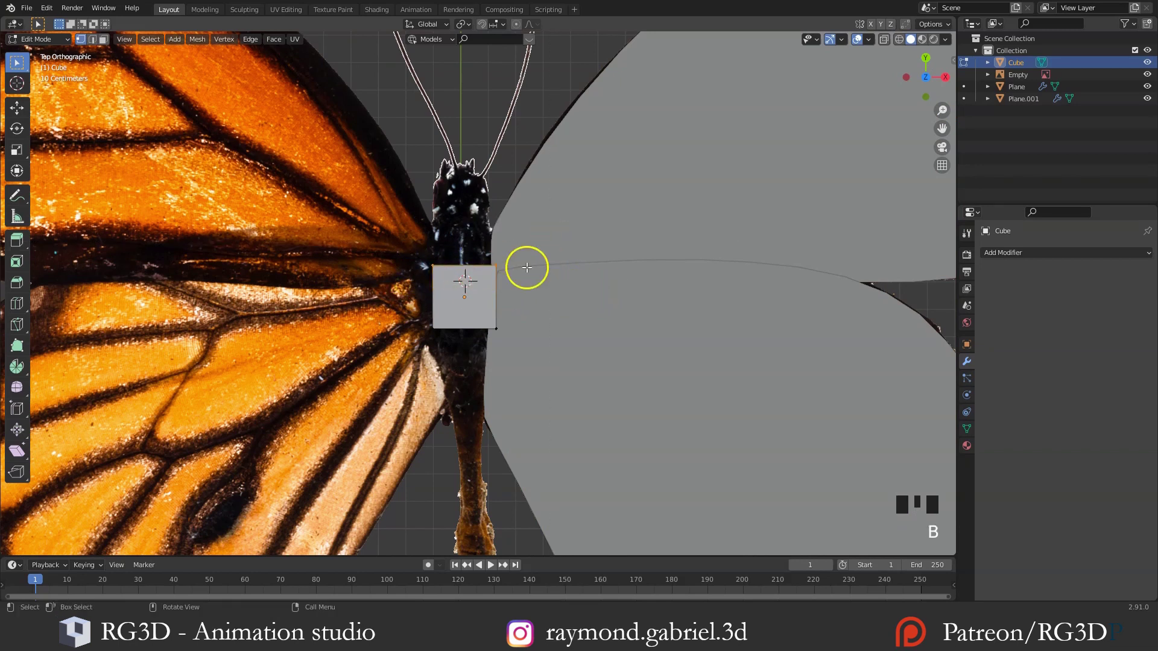
Switch to wireframe shading from the top view and box-select all vertices of the cube's head-side face
{"action": "middle_click_drag", "start_coordinate": [526, 267], "coordinate": [449, 295]}
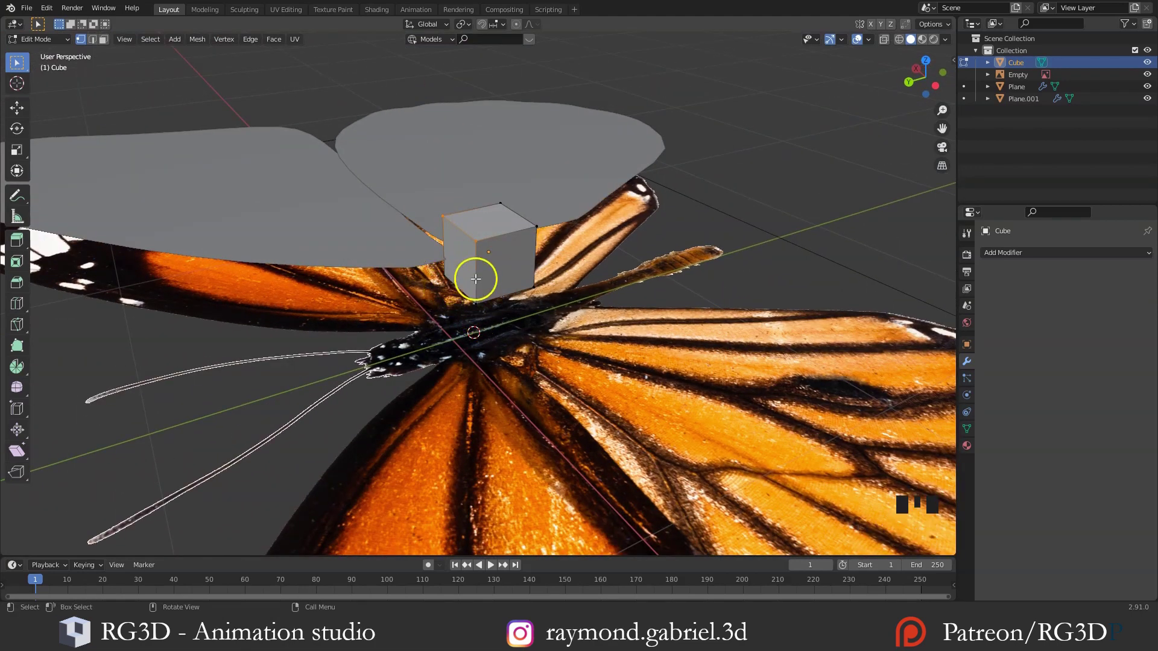
{"action": "middle_click_drag", "start_coordinate": [476, 279], "coordinate": [410, 313]}
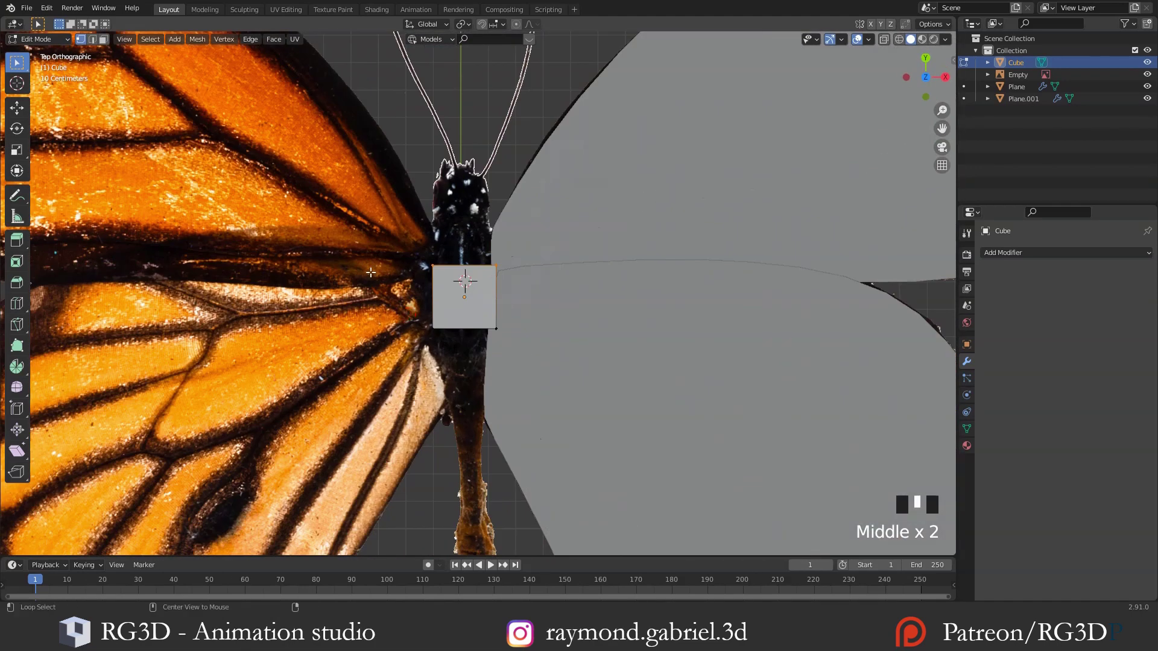
{"action": "key", "text": "z"}
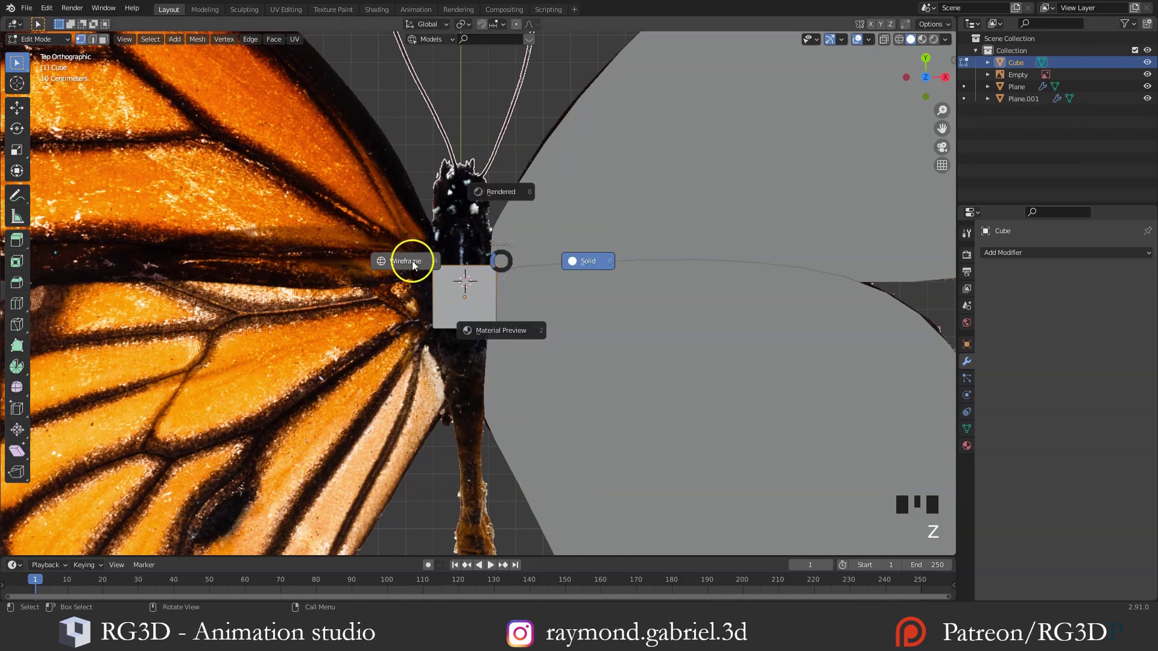
{"action": "left_click", "coordinate": [411, 260]}
{"action": "key", "text": "alt+a"}
{"action": "key", "text": "b"}
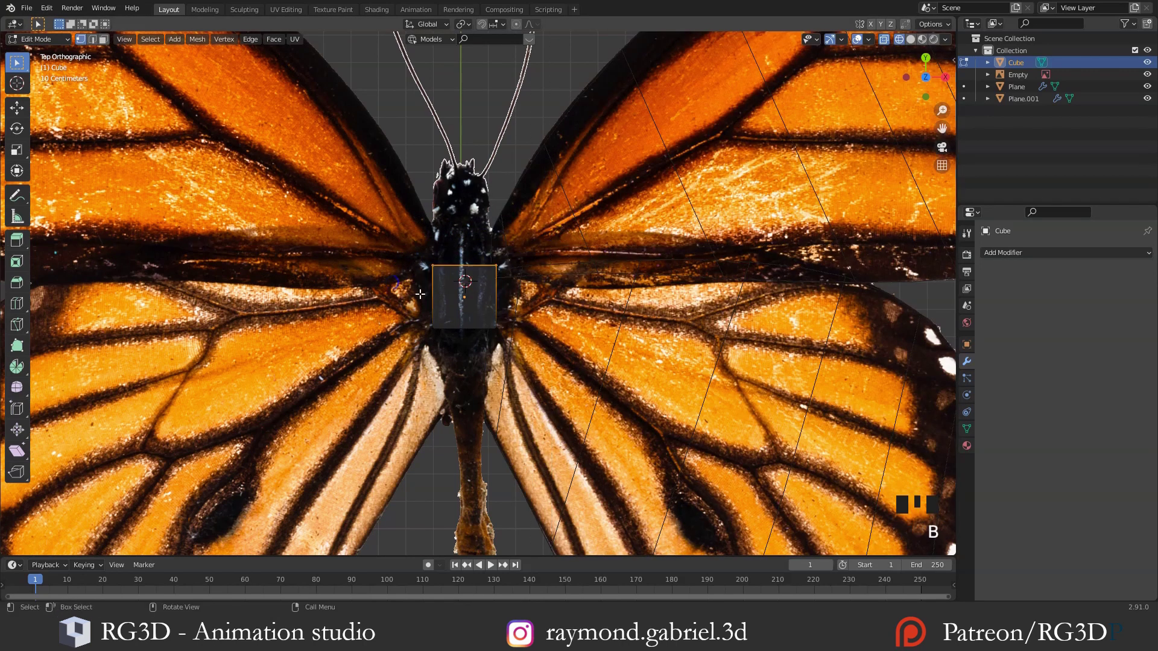
{"action": "middle_click_drag", "start_coordinate": [451, 280], "coordinate": [475, 348], "text": "shift"}
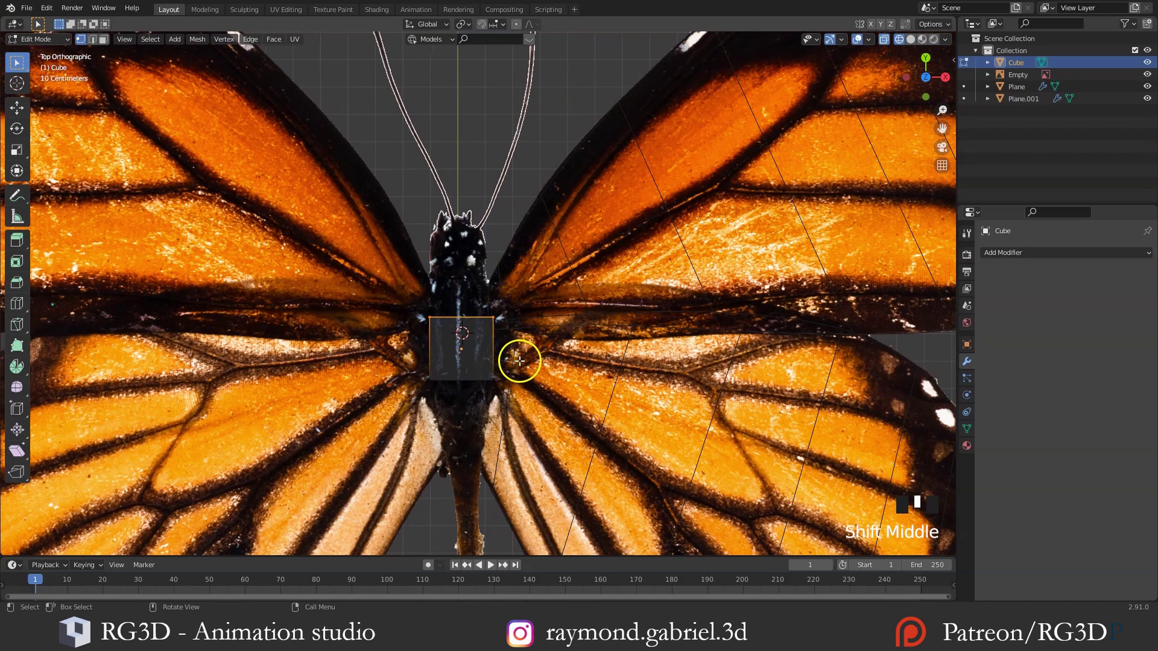
Extrude the head-side face forward to the neck, then scale and move it to match the thorax outline
{"action": "key", "text": "e"}
{"action": "left_click", "coordinate": [543, 300]}
{"action": "key", "text": "s"}
{"action": "left_click", "coordinate": [547, 295]}
{"action": "key", "text": "g"}
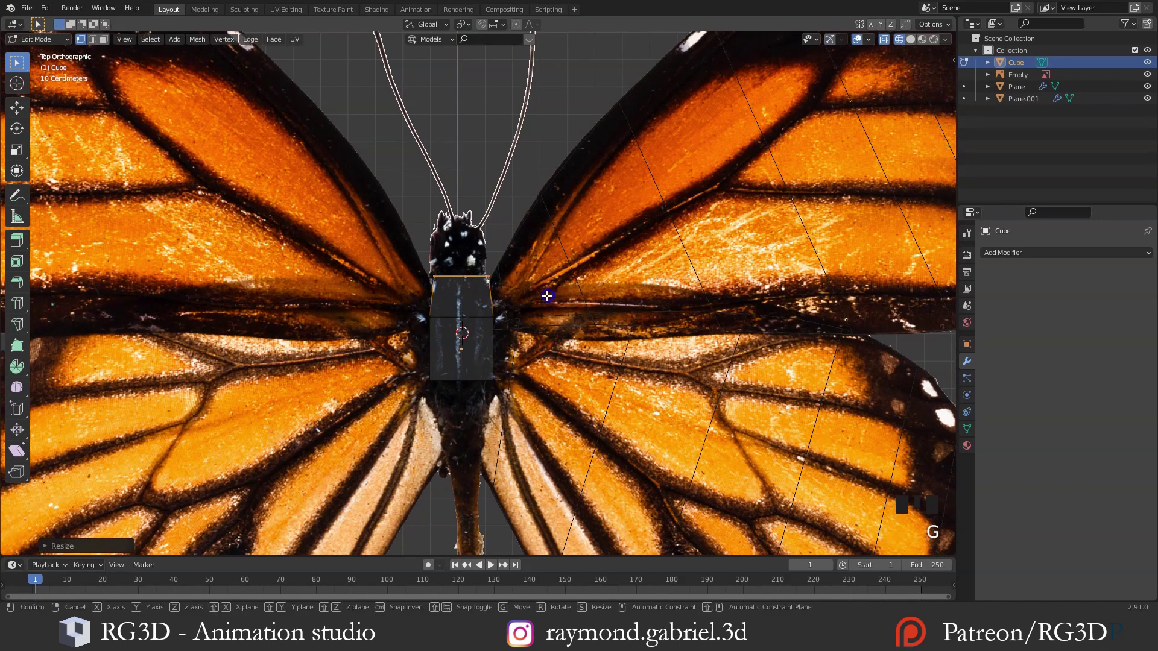
{"action": "left_click", "coordinate": [545, 297]}
Extrude another segment from the neck to the front of the head, then scale and position its end
{"action": "key", "text": "e"}
{"action": "left_click", "coordinate": [539, 250]}
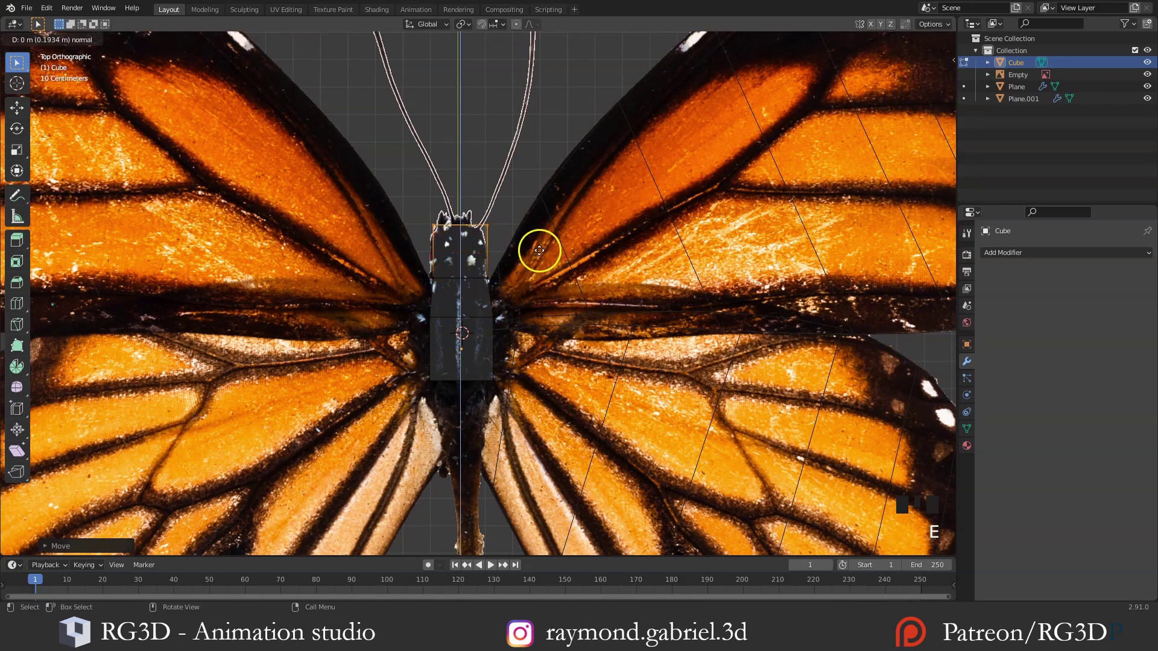
{"action": "key", "text": "s"}
{"action": "left_click", "coordinate": [541, 250]}
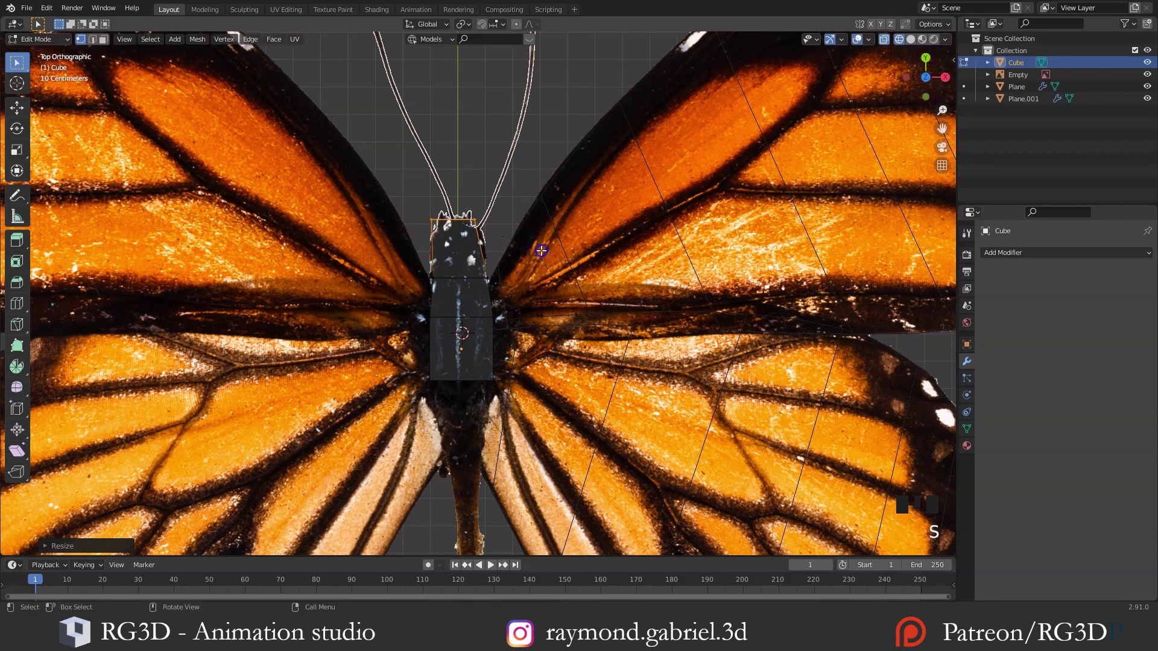
{"action": "key", "text": "g"}
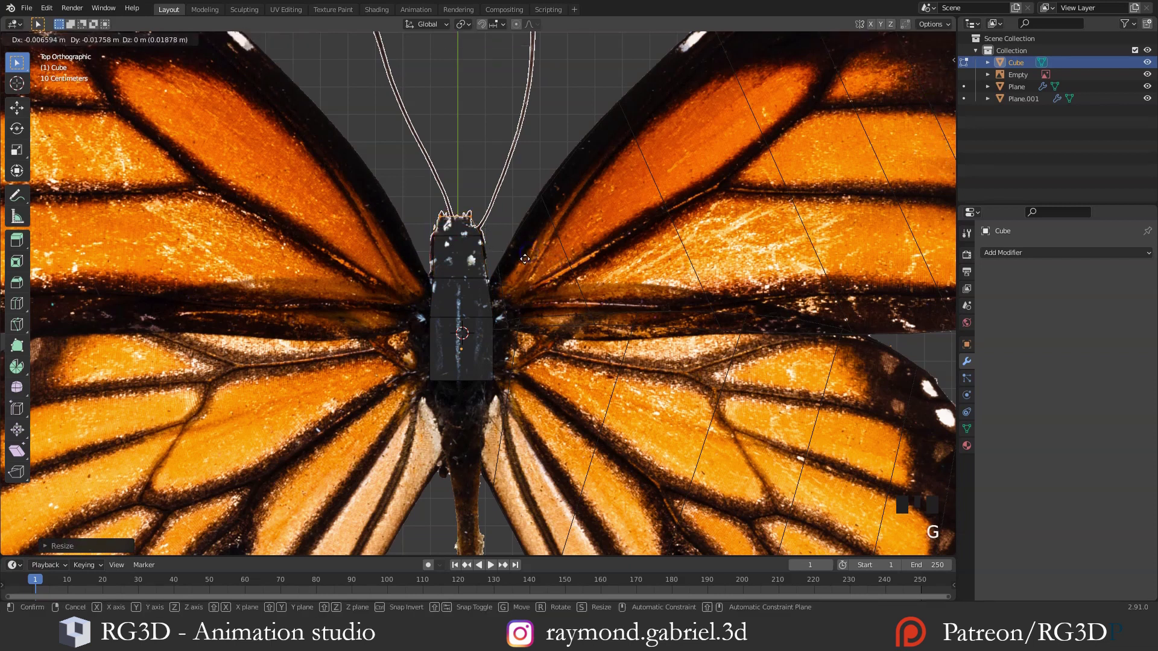
{"action": "left_click", "coordinate": [536, 274]}
Select the vertices at the neck and scale them slightly to fit the body's width
{"action": "left_click_drag", "start_coordinate": [461, 280], "coordinate": [509, 286]}
{"action": "key", "text": "s"}
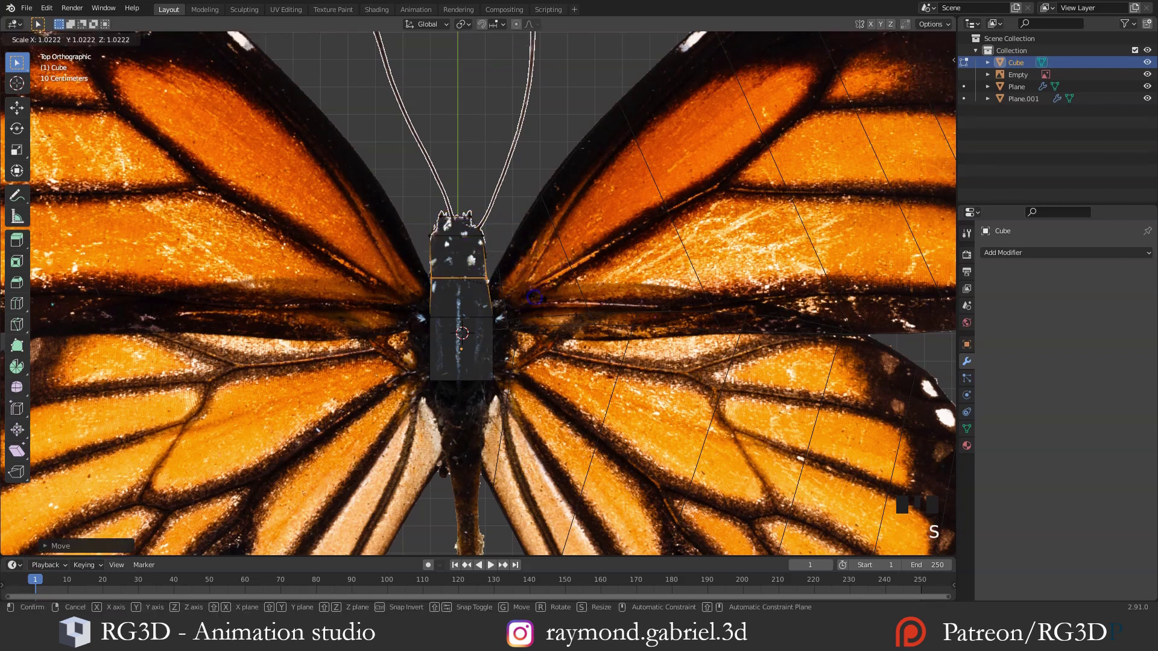
{"action": "left_click", "coordinate": [515, 295]}
Select the cube's tail-side vertices, move them back to the end of the thorax and scale them to its width
{"action": "key", "text": "alt+a"}
{"action": "middle_click_drag", "start_coordinate": [508, 426], "coordinate": [536, 287], "text": "shift"}
{"action": "left_click_drag", "start_coordinate": [489, 250], "coordinate": [443, 259]}
{"action": "key", "text": "g"}
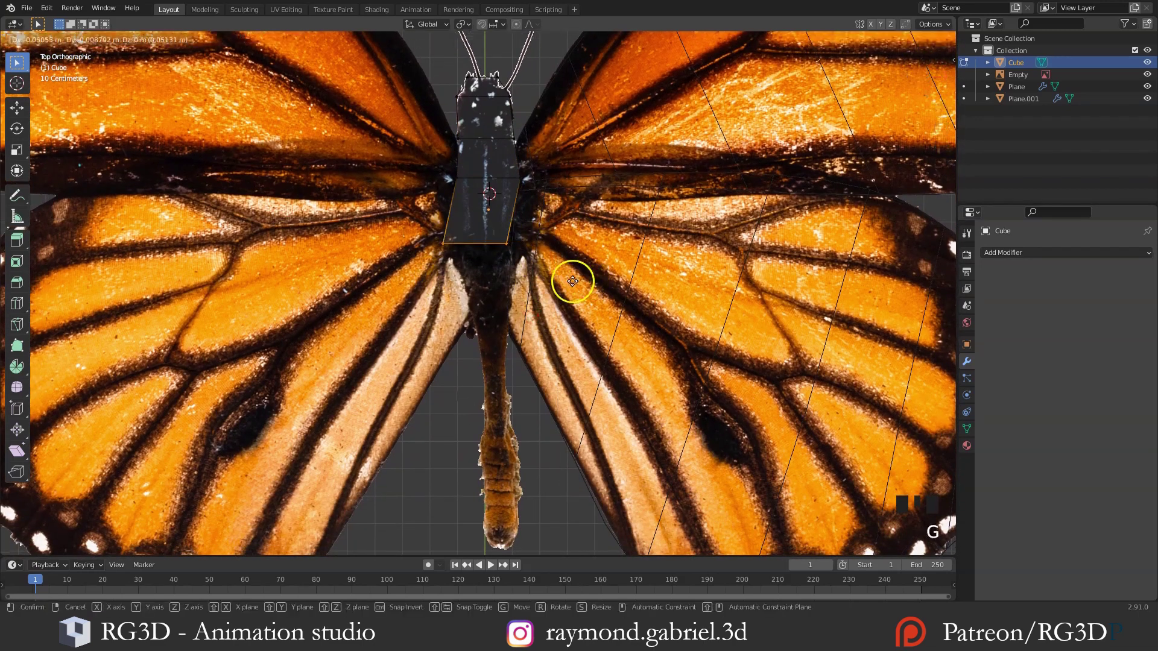
{"action": "right_click", "coordinate": [560, 281]}
{"action": "middle_click_drag", "start_coordinate": [441, 277], "coordinate": [543, 271]}
{"action": "key", "text": "g"}
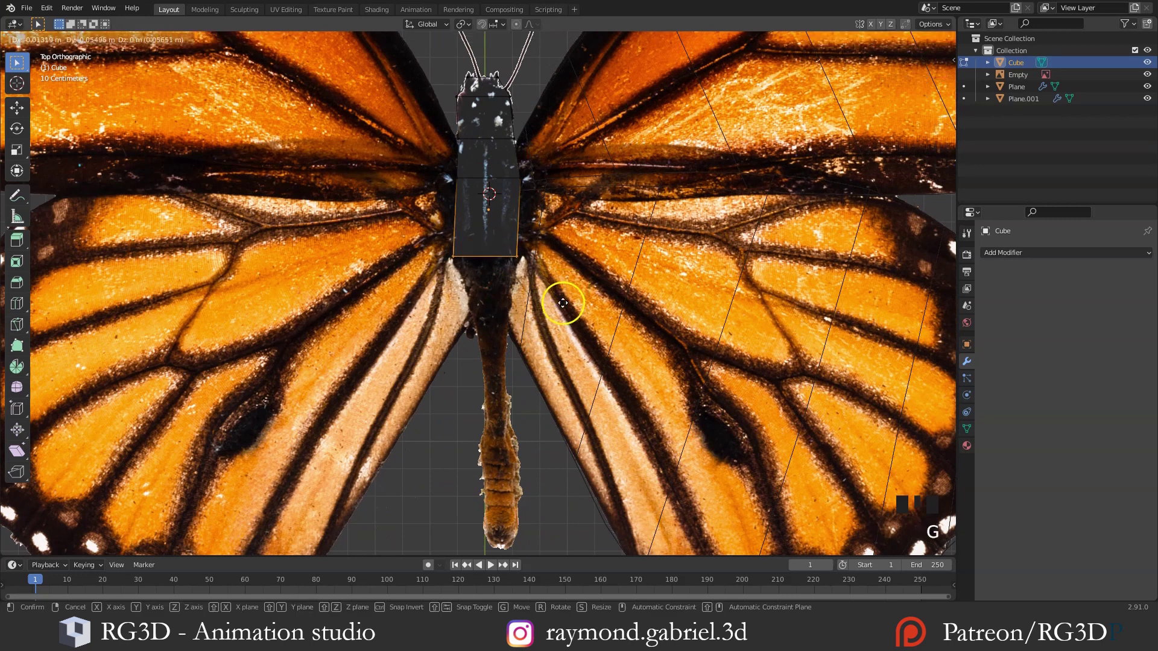
{"action": "left_click", "coordinate": [585, 304]}
{"action": "key", "text": "s"}
{"action": "left_click", "coordinate": [581, 296]}
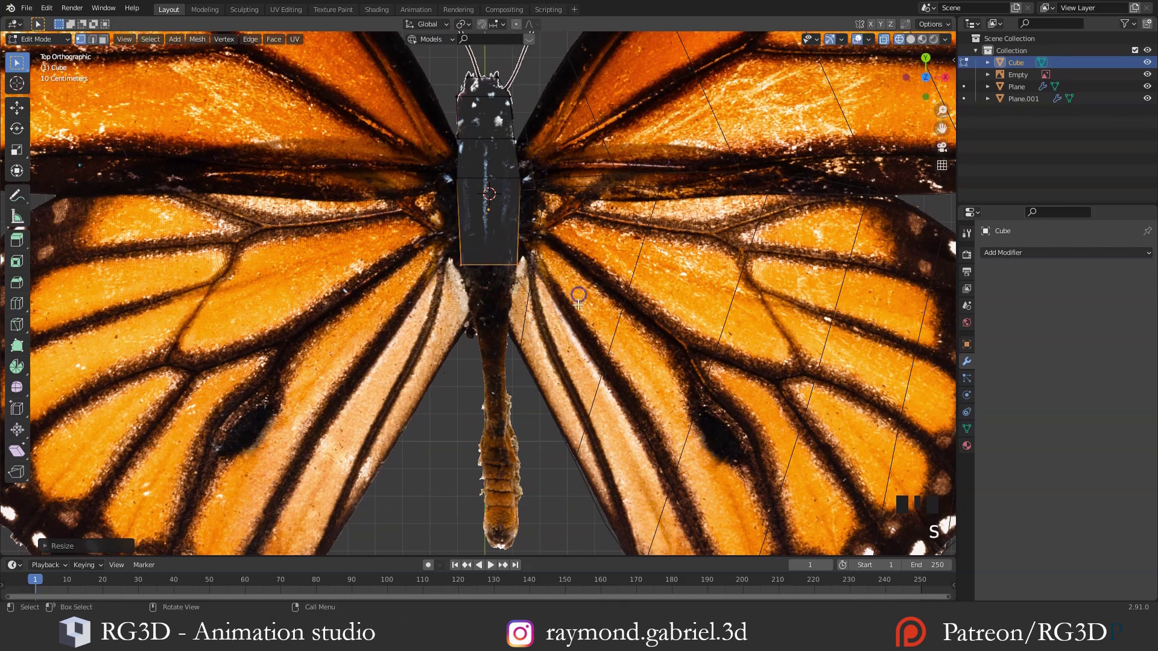
Extrude the tail-side face into the start of the abdomen, narrowing and repositioning its end to follow the taper
{"action": "middle_click_drag", "start_coordinate": [580, 298], "coordinate": [572, 252], "text": "shift"}
{"action": "key", "text": "e"}
{"action": "left_click", "coordinate": [574, 293]}
{"action": "key", "text": "s"}
{"action": "left_click", "coordinate": [539, 270]}
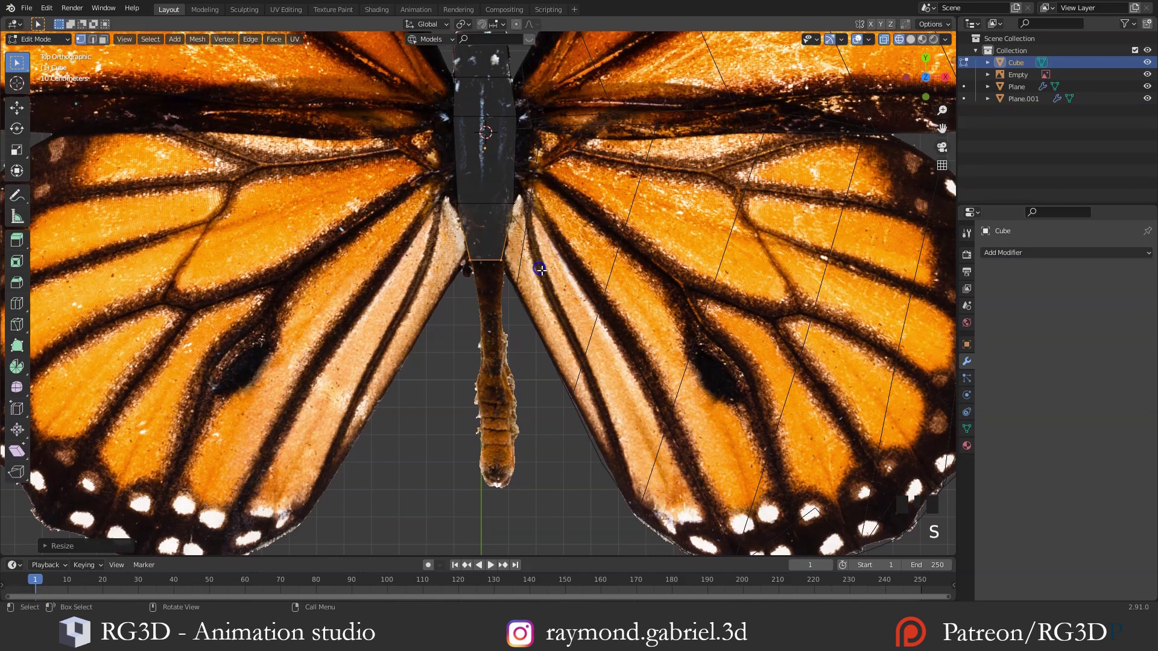
{"action": "key", "text": "g"}
{"action": "left_click", "coordinate": [549, 278]}
Extrude the next abdomen segment, narrow its end and move it into line with the thin waist
{"action": "key", "text": "e"}
{"action": "left_click", "coordinate": [552, 339]}
{"action": "key", "text": "s"}
{"action": "left_click", "coordinate": [557, 350]}
{"action": "key", "text": "g"}
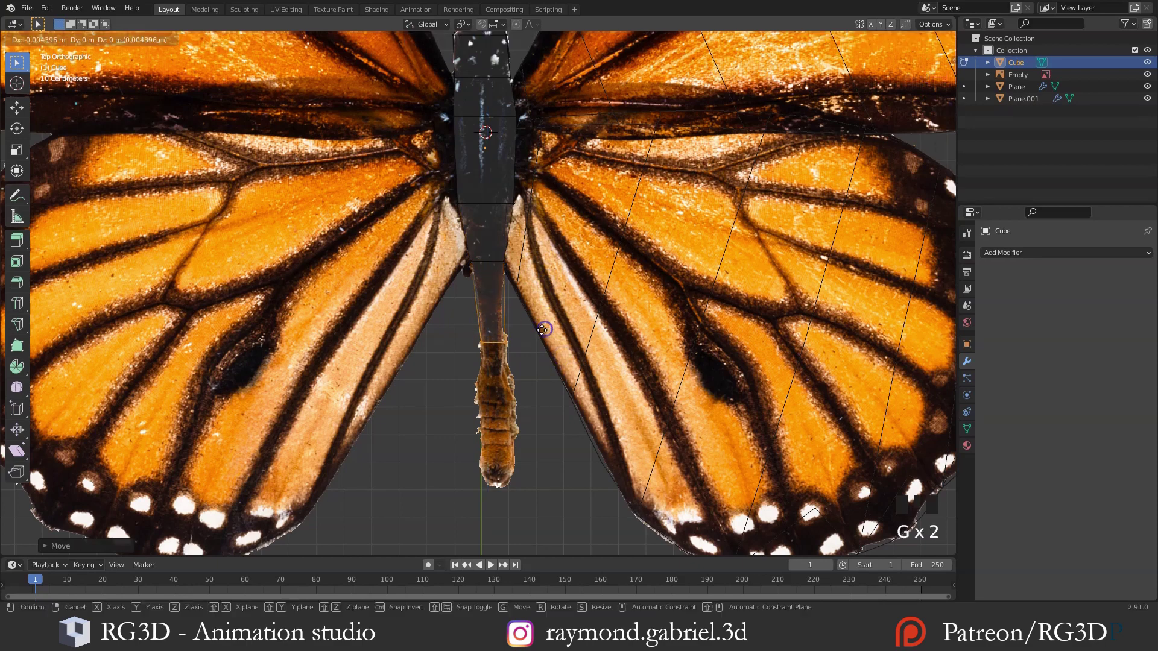
{"action": "left_click", "coordinate": [539, 298]}
{"action": "key", "text": "g"}
{"action": "left_click", "coordinate": [524, 290]}
Extrude a further segment from the waist and scale its end to the start of the abdomen's swelling
{"action": "middle_click_drag", "start_coordinate": [525, 290], "coordinate": [519, 337]}
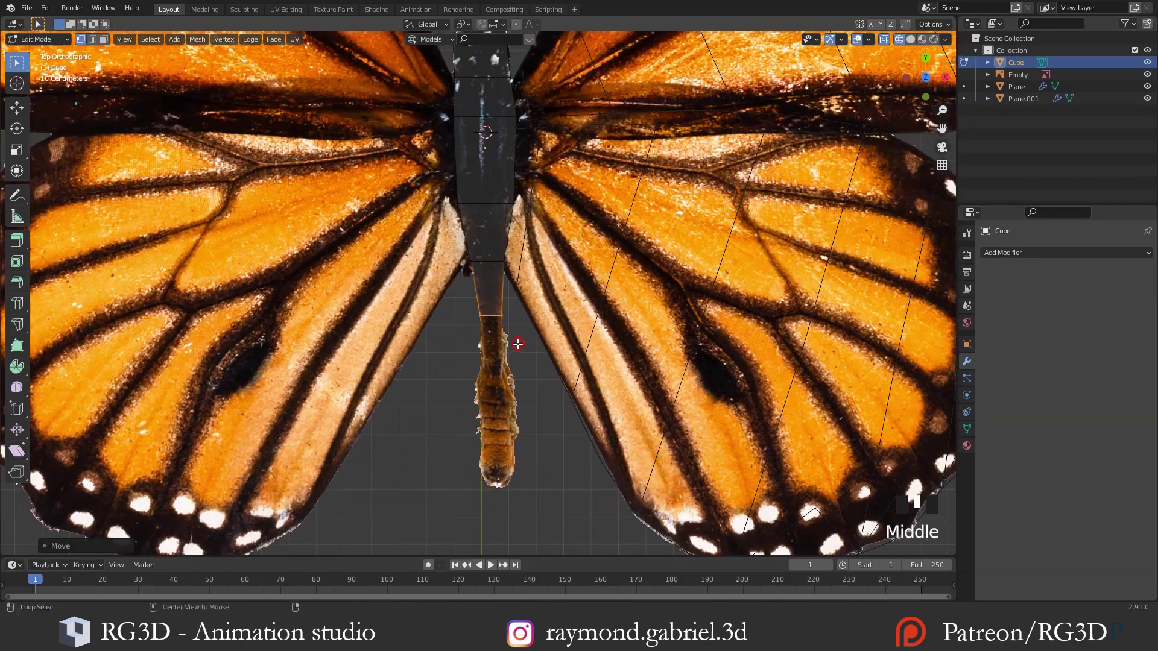
{"action": "key", "text": "e"}
{"action": "left_click", "coordinate": [555, 362]}
{"action": "key", "text": "s"}
{"action": "left_click", "coordinate": [571, 380]}
Extrude a segment into the swollen part of the abdomen and scale its end to match the reference
{"action": "left_click_drag", "start_coordinate": [576, 400], "coordinate": [570, 355], "text": "shift"}
{"action": "key", "text": "e"}
{"action": "left_click", "coordinate": [564, 360]}
{"action": "key", "text": "s"}
{"action": "left_click", "coordinate": [572, 352]}
Extrude the abdomen toward its tip, then box-select the end vertices and move them into position
{"action": "middle_click_drag", "start_coordinate": [573, 344], "coordinate": [570, 293], "text": "shift"}
{"action": "key", "text": "e"}
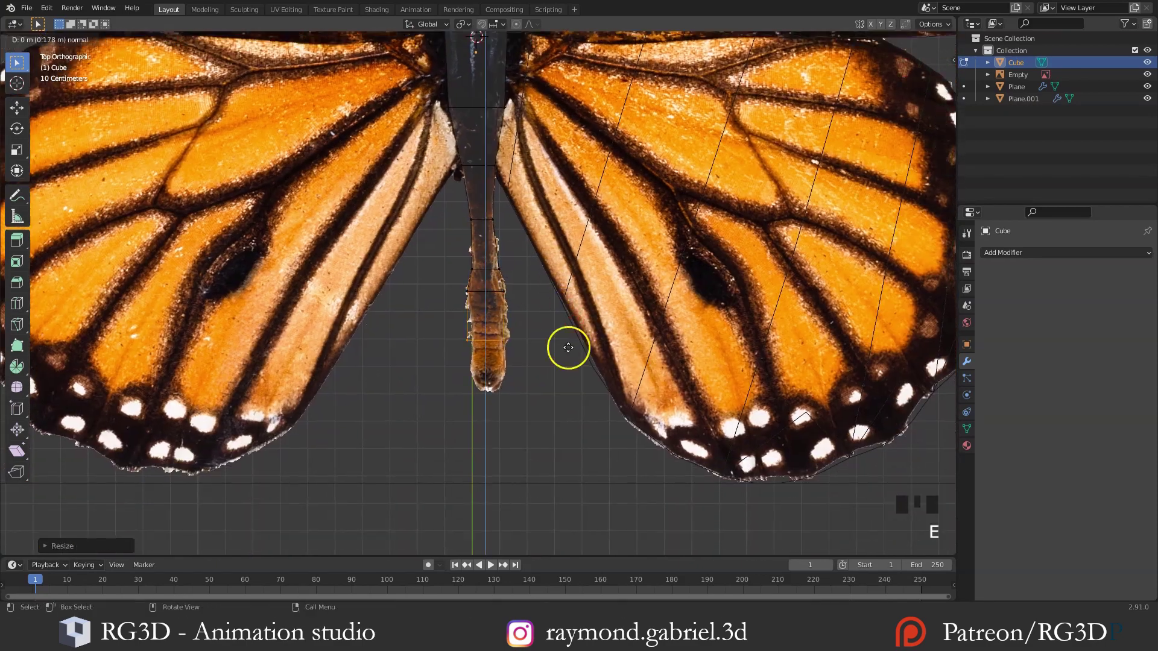
{"action": "left_click", "coordinate": [569, 347]}
{"action": "key", "text": "b"}
{"action": "left_click_drag", "start_coordinate": [537, 319], "coordinate": [426, 406]}
{"action": "key", "text": "g"}
{"action": "left_click", "coordinate": [504, 381]}
Extrude a final segment to the abdomen's tip and scale its end down slightly
{"action": "key", "text": "e"}
{"action": "left_click", "coordinate": [553, 393]}
{"action": "key", "text": "s"}
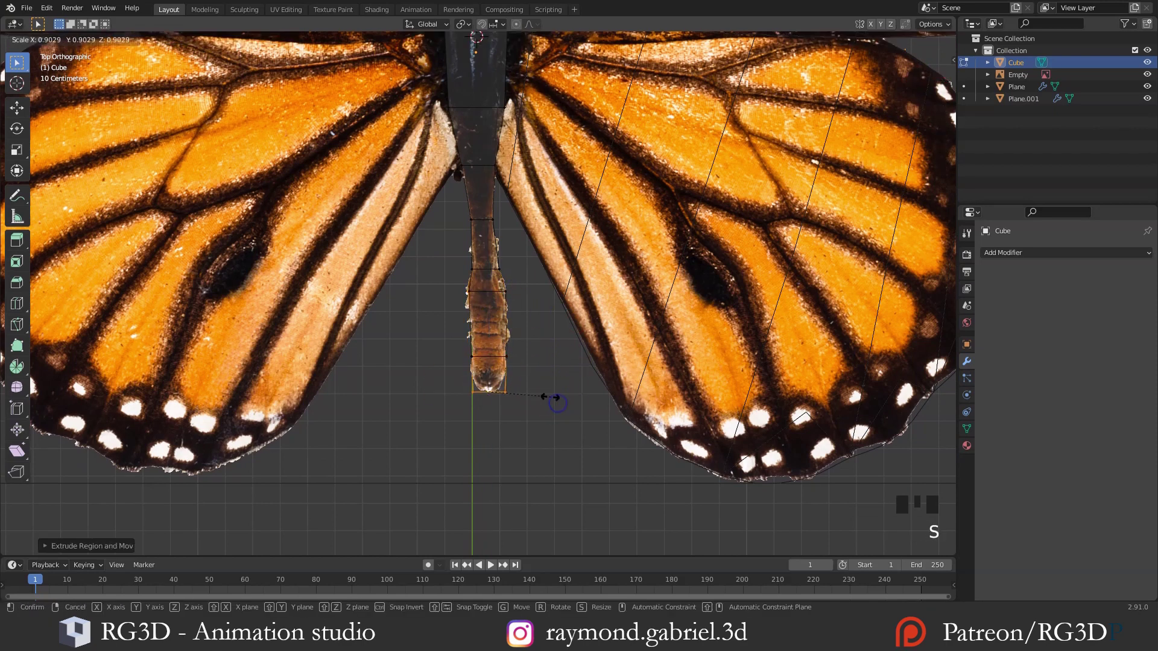
{"action": "left_click", "coordinate": [547, 395]}
Return to Object Mode with Material Preview shading and inspect the extruded body in perspective
{"action": "key", "text": "Tab"}
{"action": "scroll", "coordinate": [500, 352], "scroll_direction": "down", "scroll_amount": 3}
{"action": "middle_click_drag", "start_coordinate": [482, 344], "coordinate": [539, 264]}
{"action": "key", "text": "shift+z"}
{"action": "scroll", "coordinate": [426, 323], "scroll_direction": "up", "scroll_amount": 2}
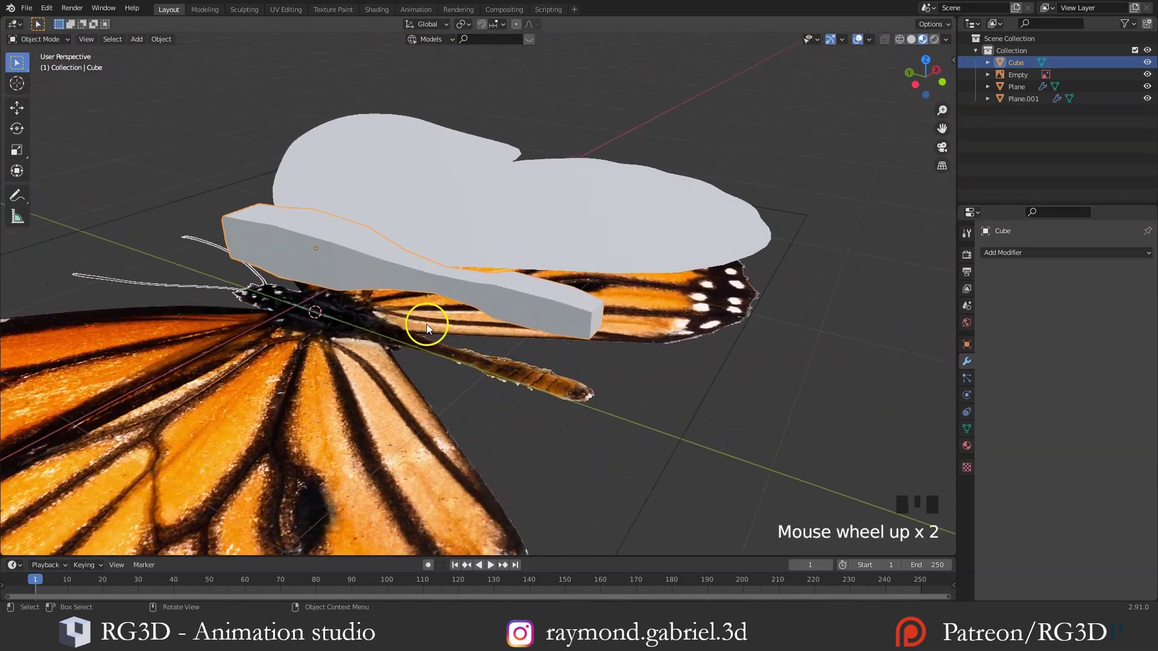
{"action": "mouse_move", "coordinate": [425, 324]}
{"action": "middle_mouse_down"}
{"action": "mouse_move", "coordinate": [540, 320]}
{"action": "mouse_move", "coordinate": [536, 352]}
{"action": "mouse_move", "coordinate": [404, 339]}
{"action": "mouse_move", "coordinate": [480, 338]}
{"action": "middle_mouse_up"}
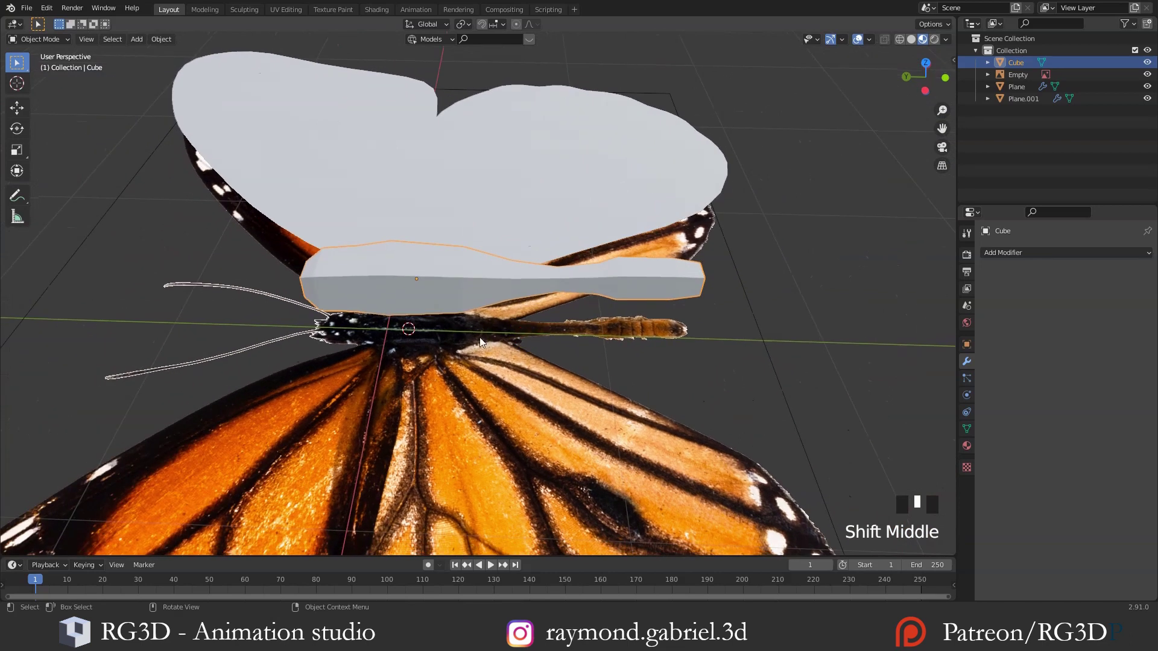
{"action": "middle_click_drag", "start_coordinate": [553, 320], "coordinate": [505, 326]}
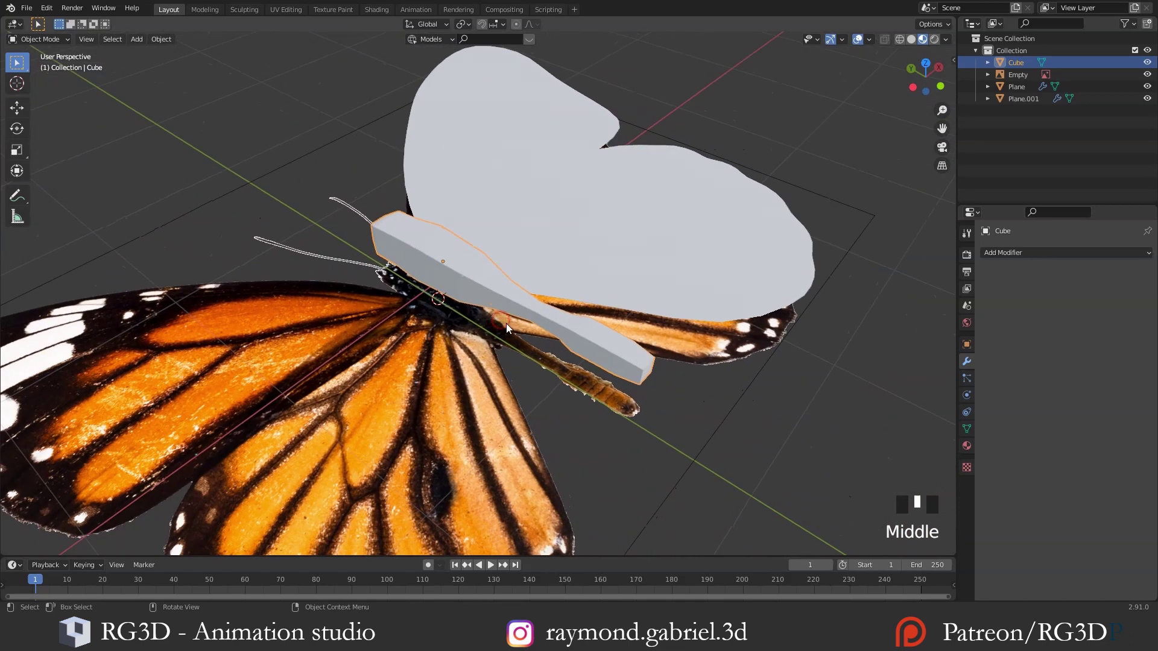
{"action": "scroll", "coordinate": [497, 323], "scroll_direction": "up", "scroll_amount": 1}
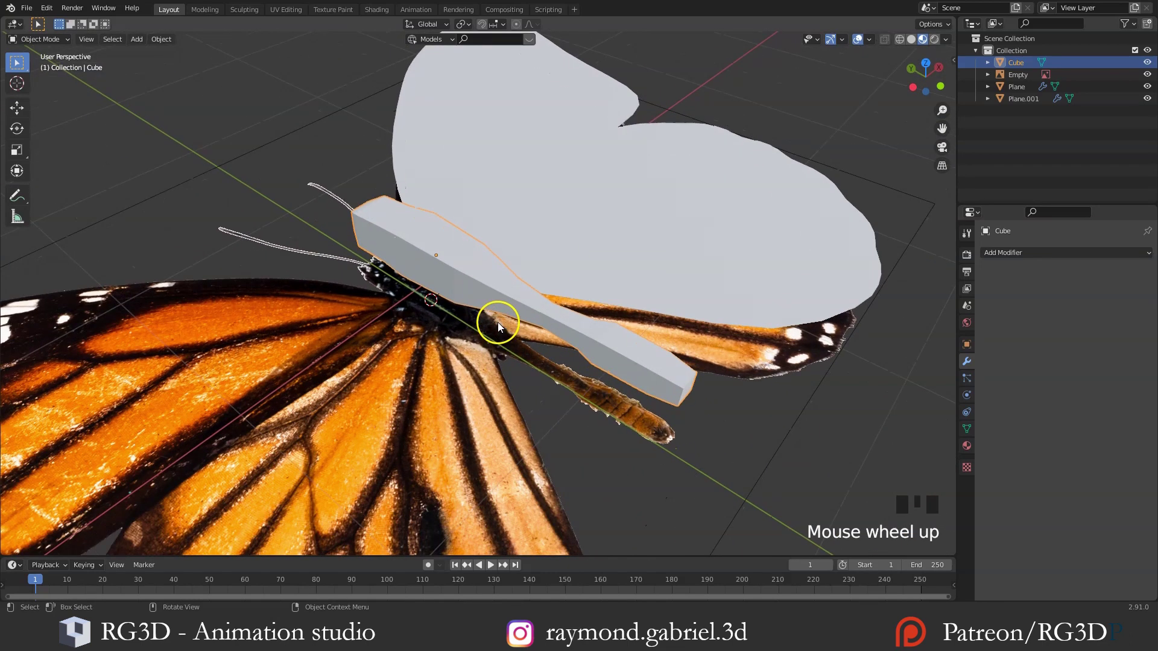
Add a Subdivision modifier to the body and set its viewport level to 2
{"action": "key", "text": "ctrl+1"}
{"action": "middle_click_drag", "start_coordinate": [502, 321], "coordinate": [627, 282]}
{"action": "left_click", "coordinate": [1127, 306]}
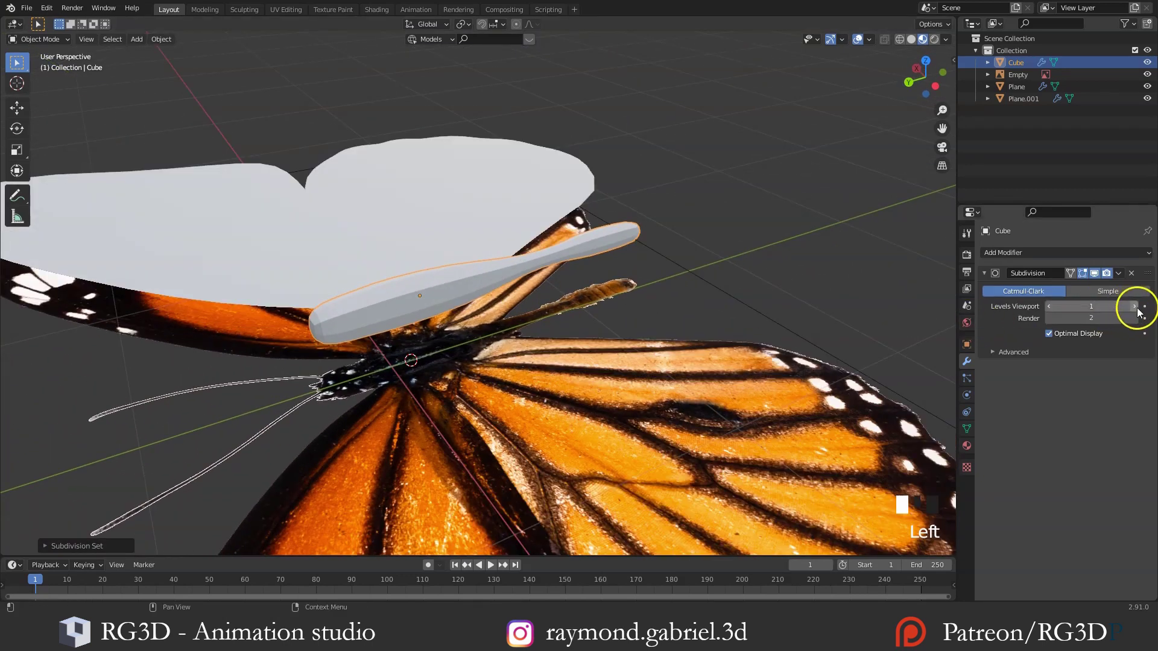
{"action": "left_click", "coordinate": [1139, 308]}
{"action": "scroll", "coordinate": [514, 299], "scroll_direction": "up", "scroll_amount": 2}
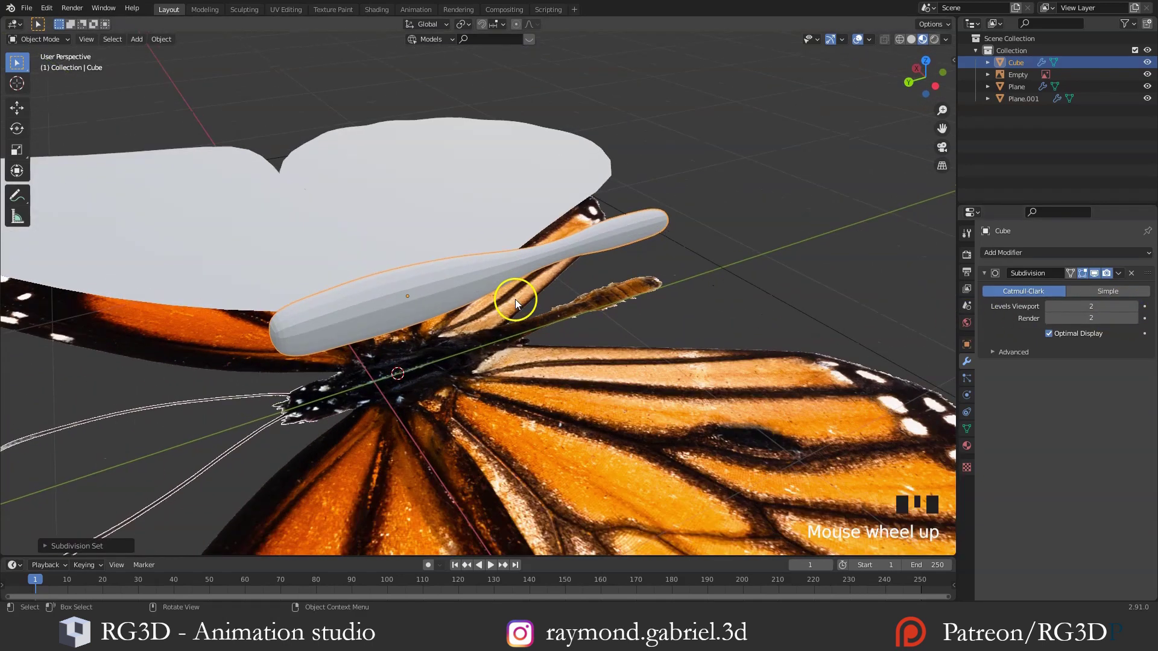
Compare the smoothed body with the reference, then edit its mesh and fatten all vertices along their normals
{"action": "mouse_move", "coordinate": [515, 299]}
{"action": "middle_mouse_down"}
{"action": "mouse_move", "coordinate": [554, 294]}
{"action": "mouse_move", "coordinate": [519, 320]}
{"action": "mouse_move", "coordinate": [391, 354]}
{"action": "mouse_move", "coordinate": [507, 319]}
{"action": "middle_mouse_up"}
{"action": "middle_click", "coordinate": [507, 320], "text": "alt"}
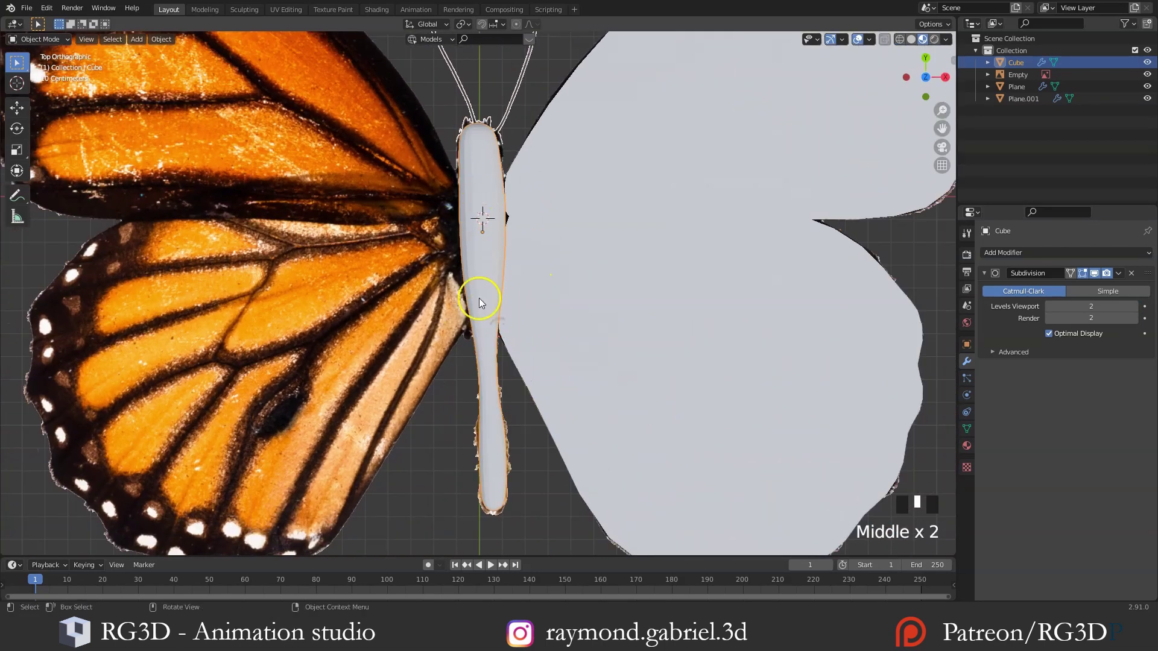
{"action": "middle_click_drag", "start_coordinate": [413, 320], "coordinate": [556, 252]}
{"action": "middle_click_drag", "start_coordinate": [664, 301], "coordinate": [561, 323]}
{"action": "key", "text": "Tab"}
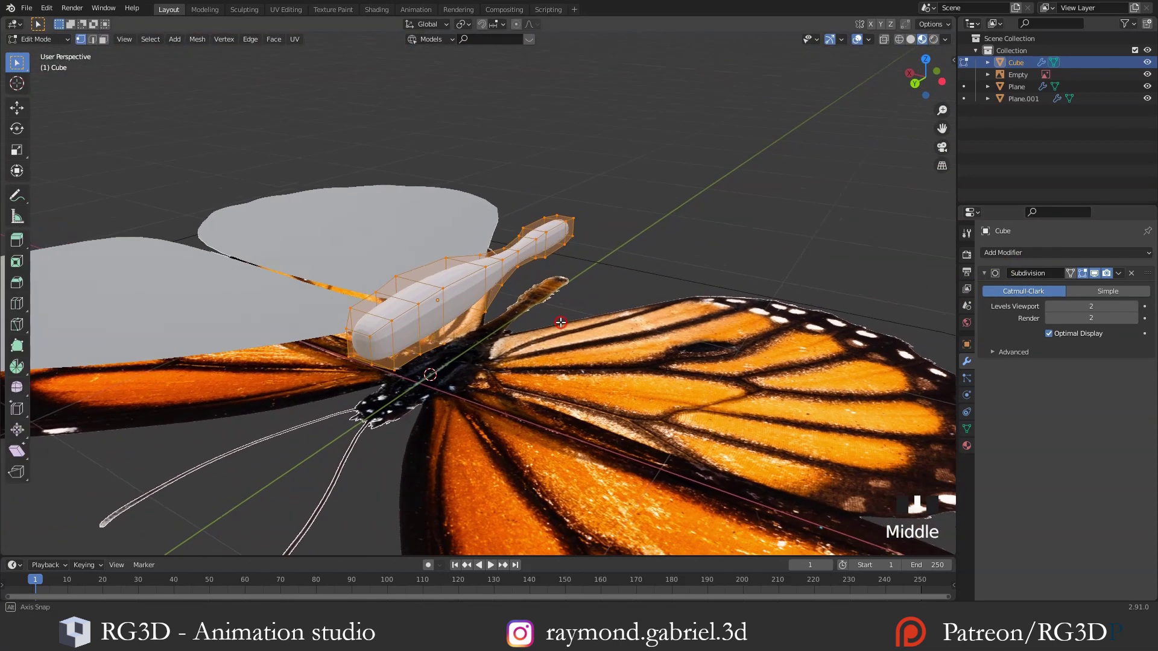
{"action": "key", "text": "alt+s"}
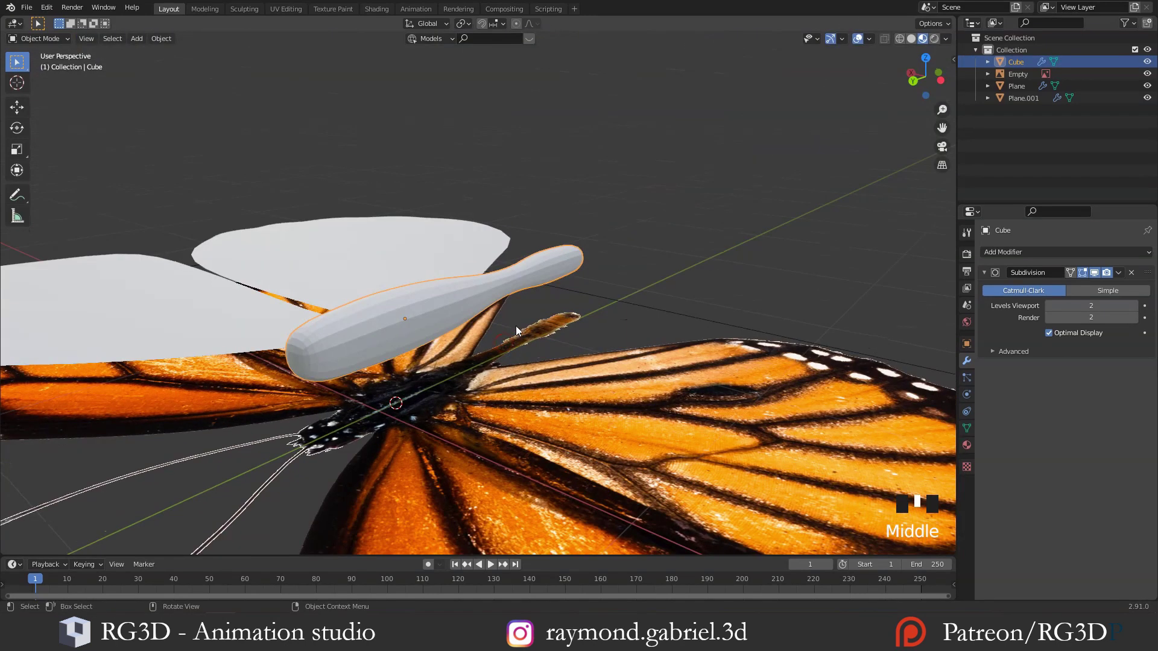
Apply Shade Smooth to the body object
{"action": "right_click", "coordinate": [522, 315]}
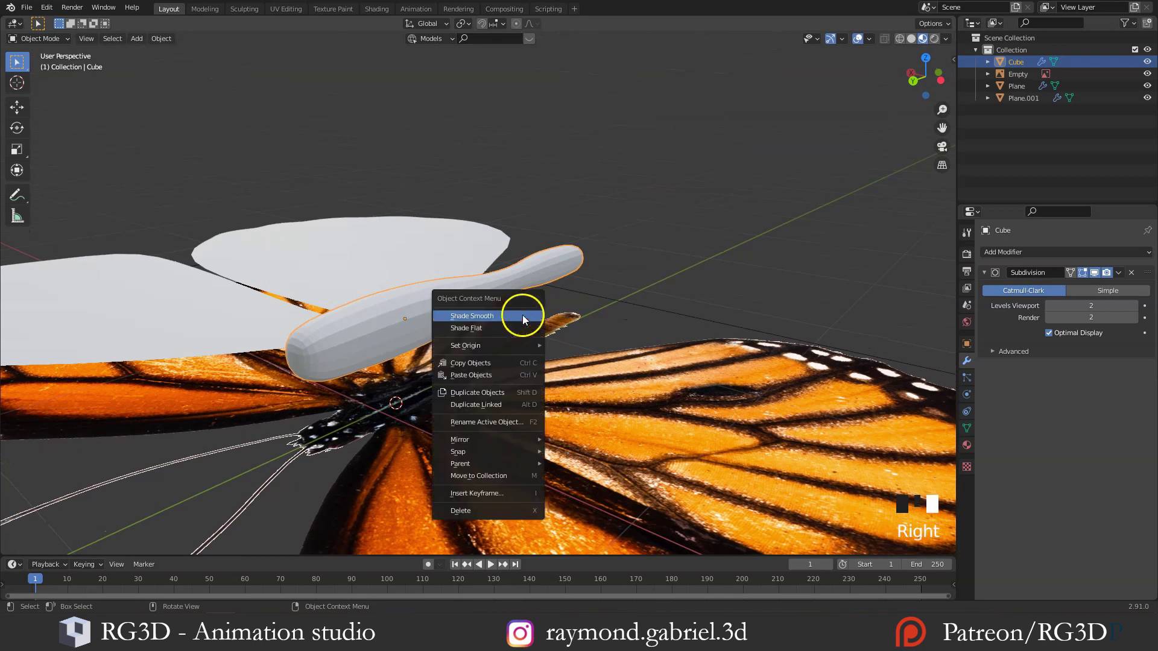
{"action": "left_click", "coordinate": [490, 315]}
{"action": "middle_click_drag", "start_coordinate": [490, 316], "coordinate": [435, 308]}
Select the forewing plane from the top view and show its object transform properties
{"action": "left_click", "coordinate": [592, 320]}
{"action": "scroll", "coordinate": [592, 319], "scroll_direction": "down", "scroll_amount": 1}
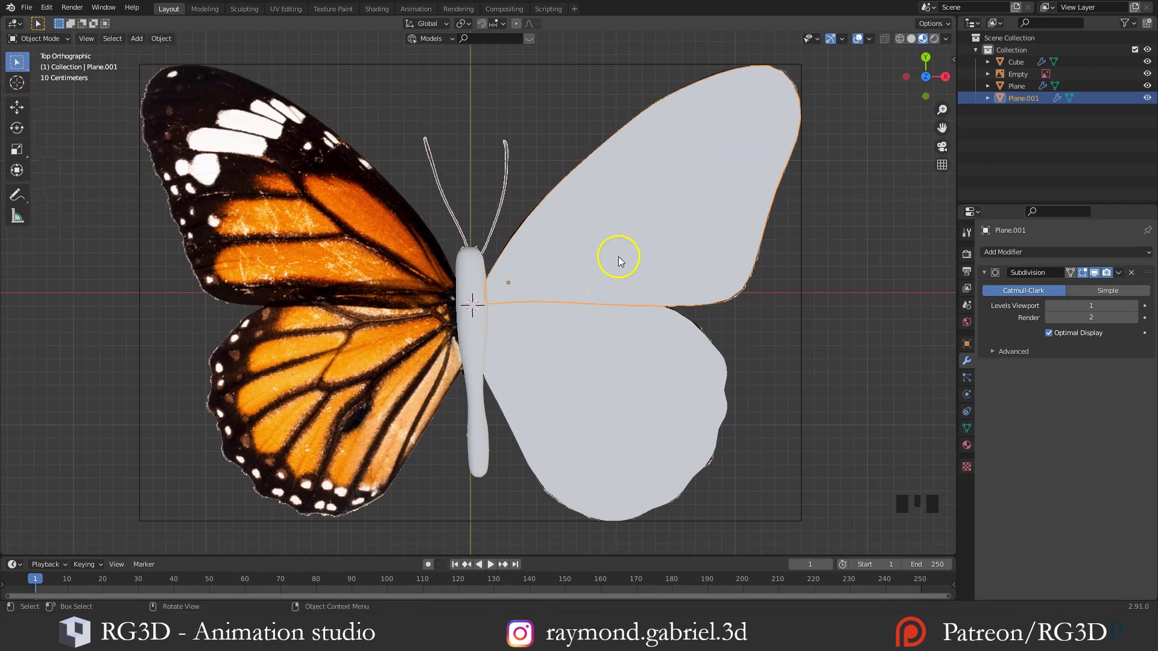
{"action": "left_click", "coordinate": [621, 242]}
{"action": "left_click", "coordinate": [605, 246]}
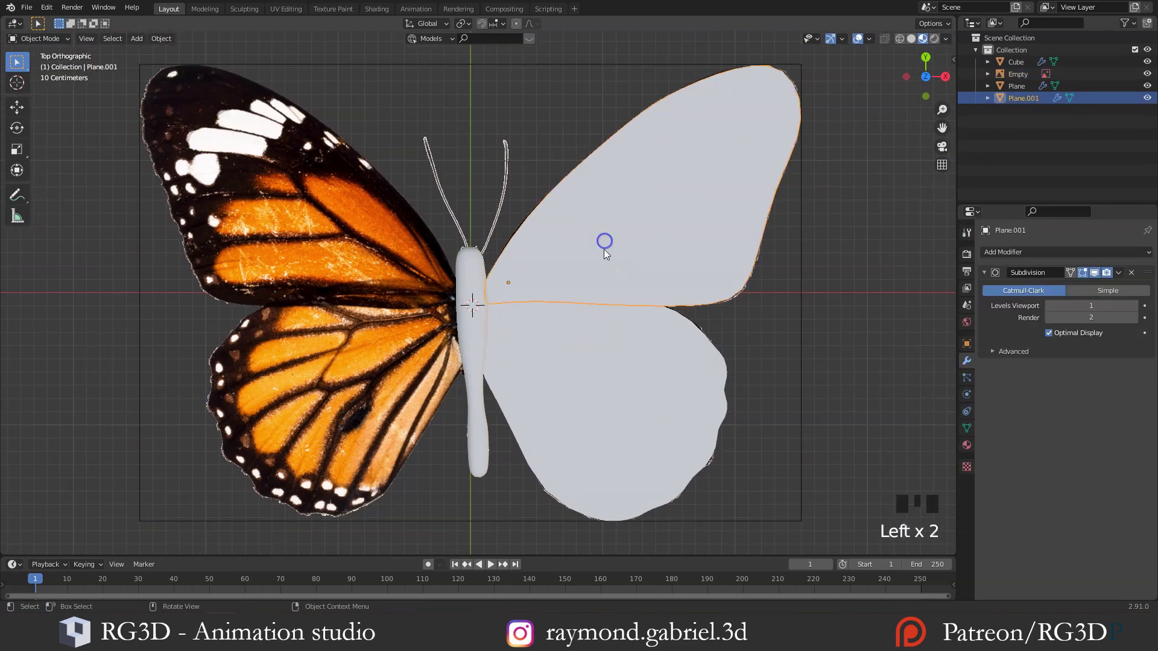
{"action": "left_click", "coordinate": [967, 344]}
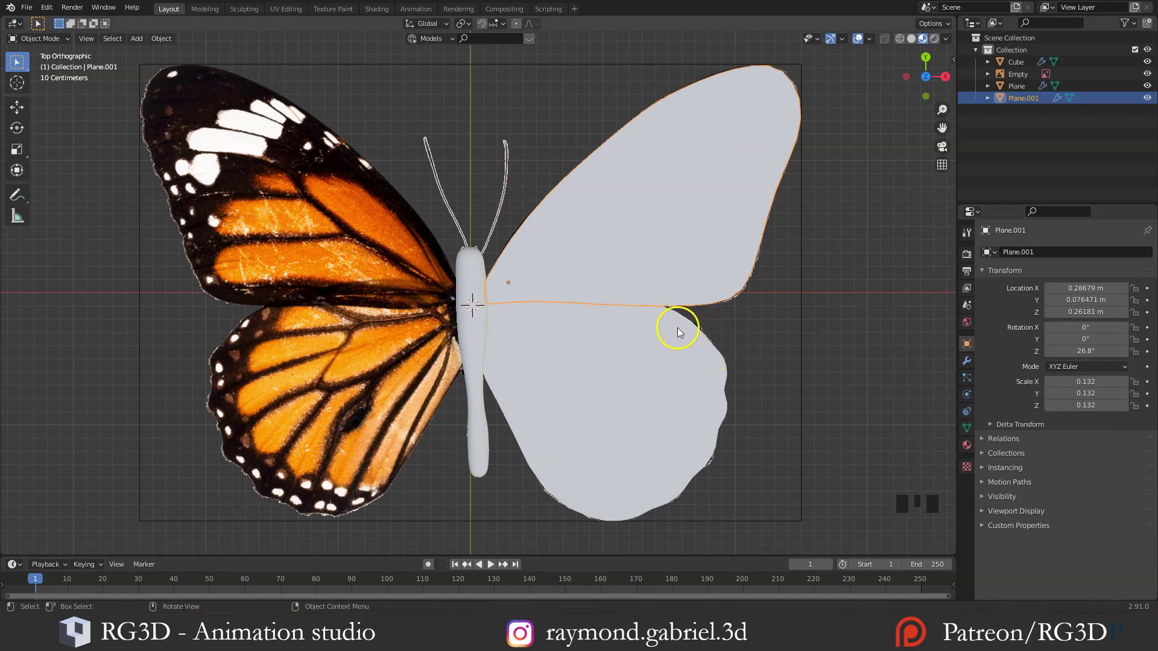
Select both the forewing and hindwing planes and apply their Rotation & Scale
{"action": "left_click", "coordinate": [640, 234]}
{"action": "left_click", "coordinate": [618, 361], "text": "shift"}
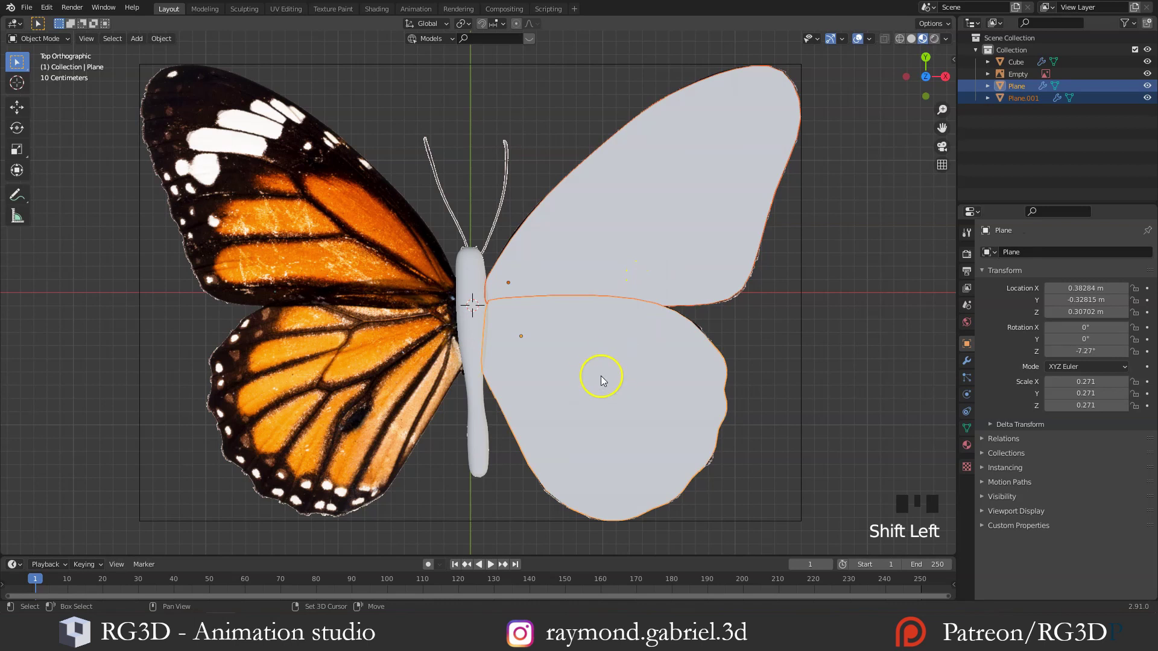
{"action": "key", "text": "ctrl+a"}
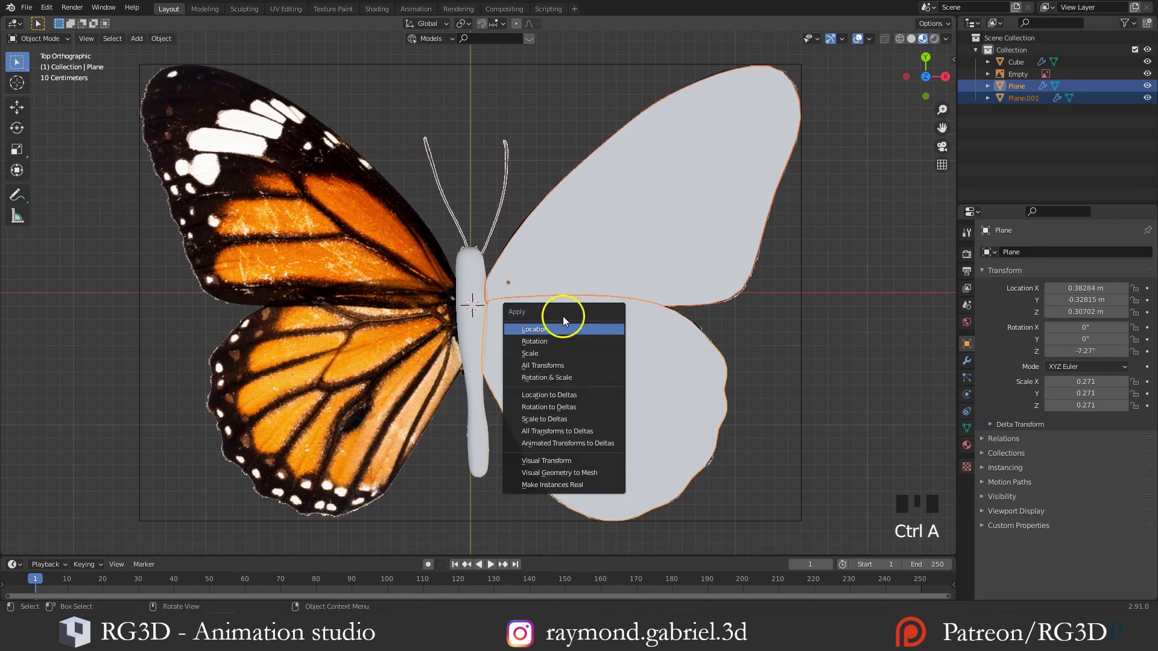
{"action": "left_click", "coordinate": [549, 378]}
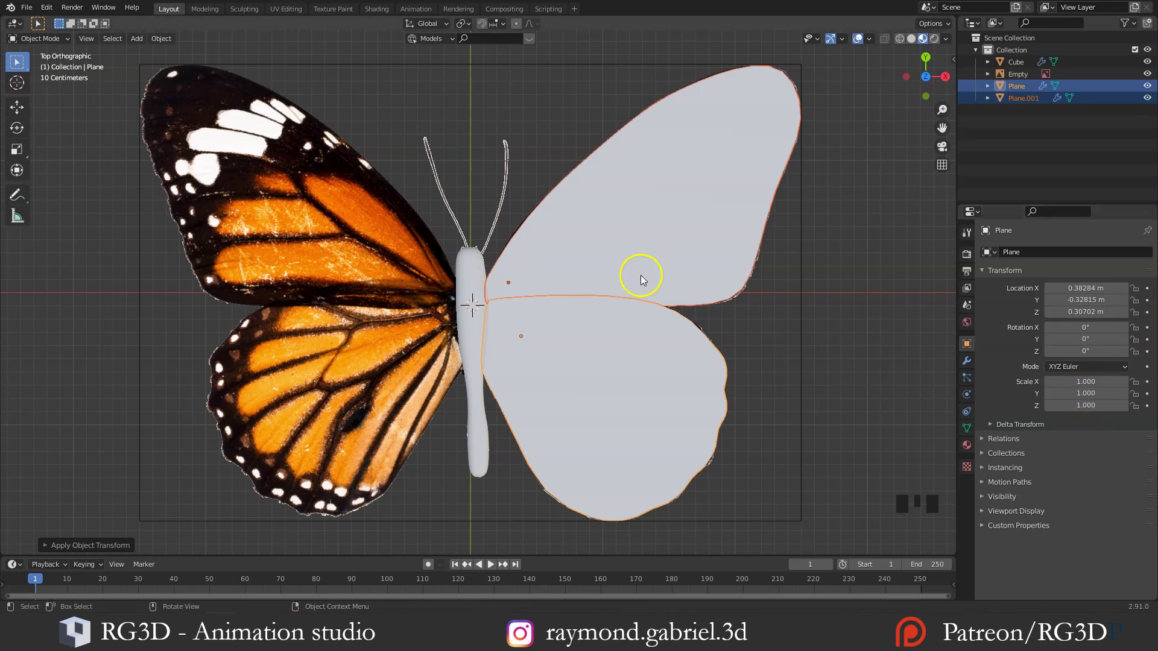
Duplicate both wing planes and move the copies about -2.23 m along the global X axis
{"action": "key", "text": "shift+d"}
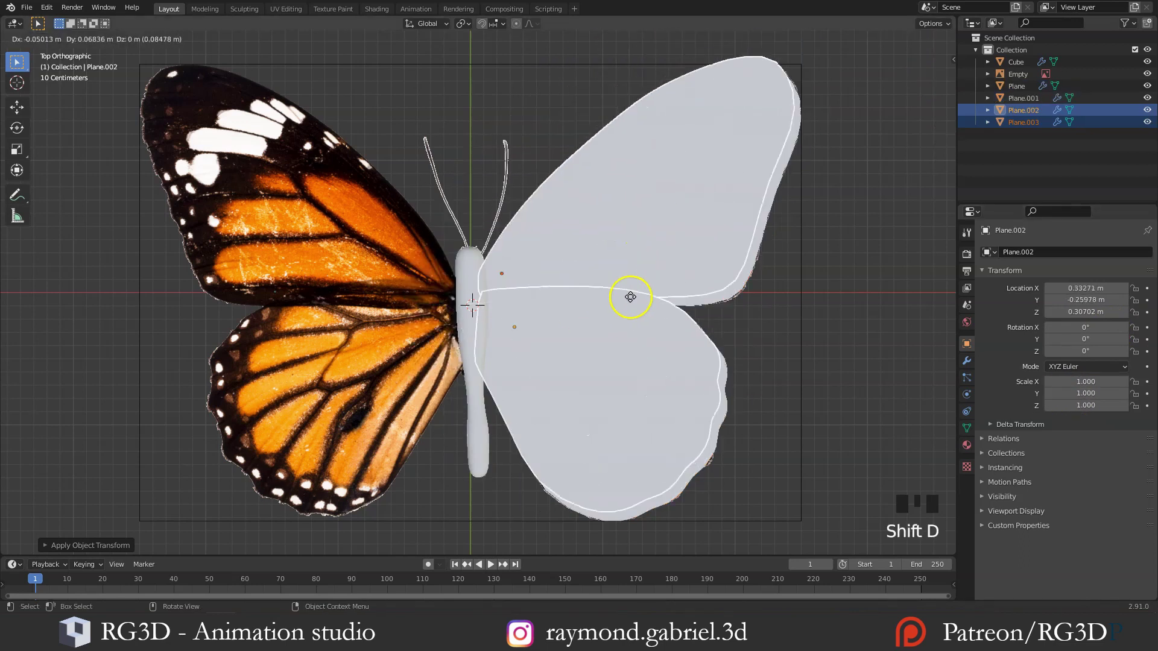
{"action": "key", "text": "x"}
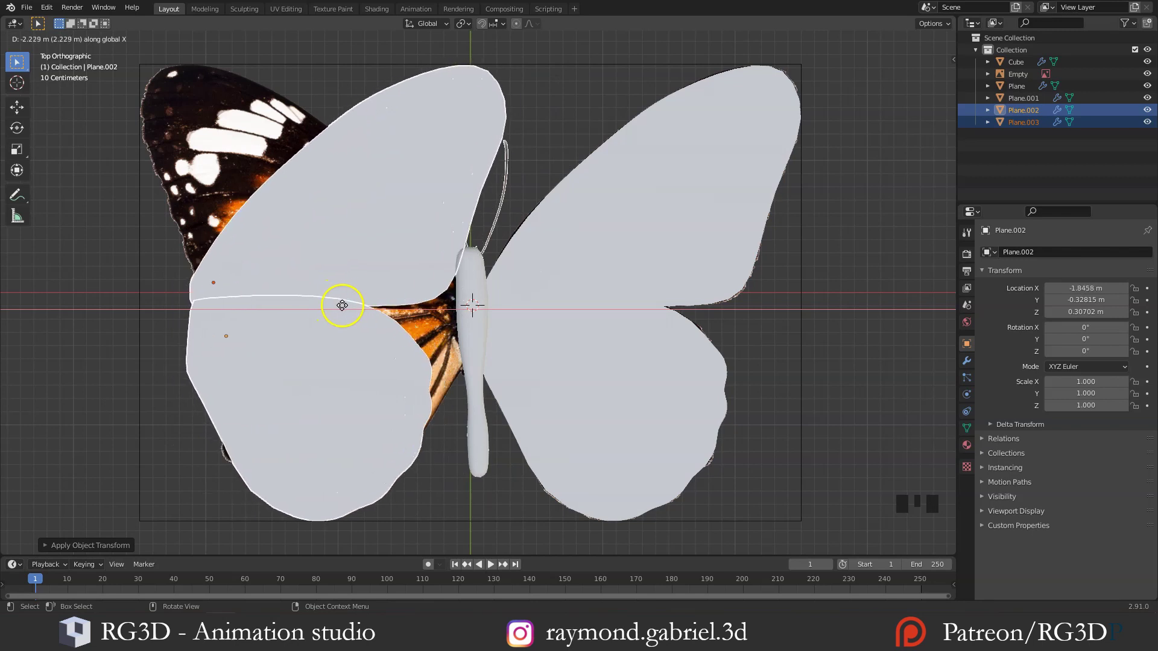
{"action": "left_click", "coordinate": [342, 306]}
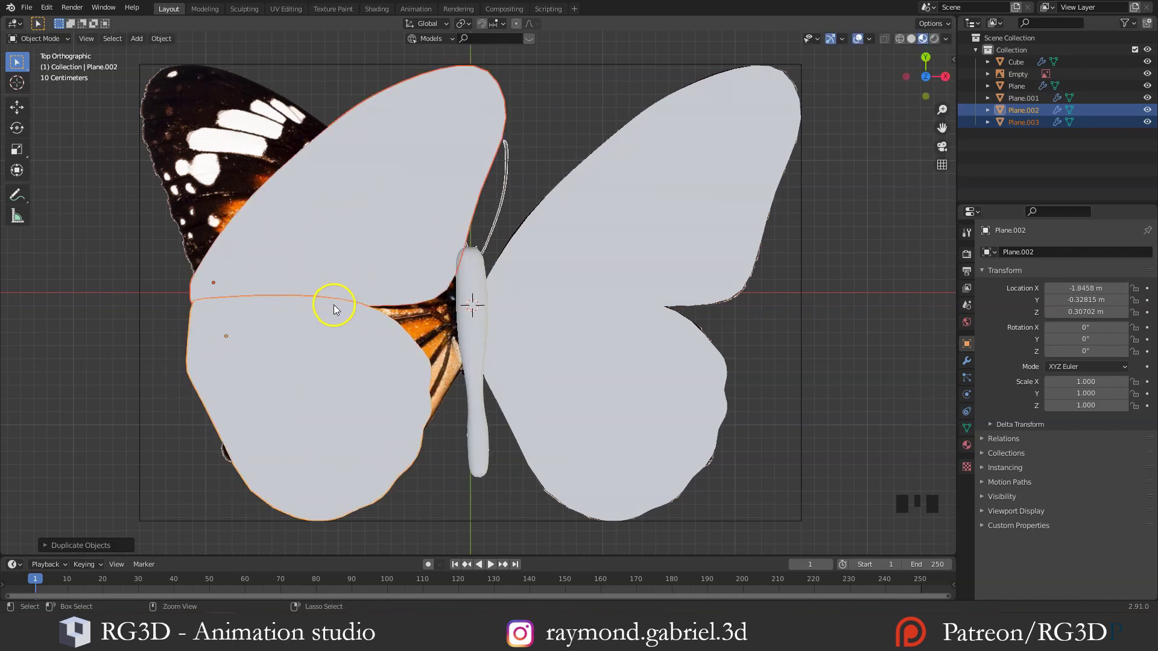
Mirror the duplicated wings on the X axis and move them against the opposite side of the body
{"action": "key", "text": "ctrl+m"}
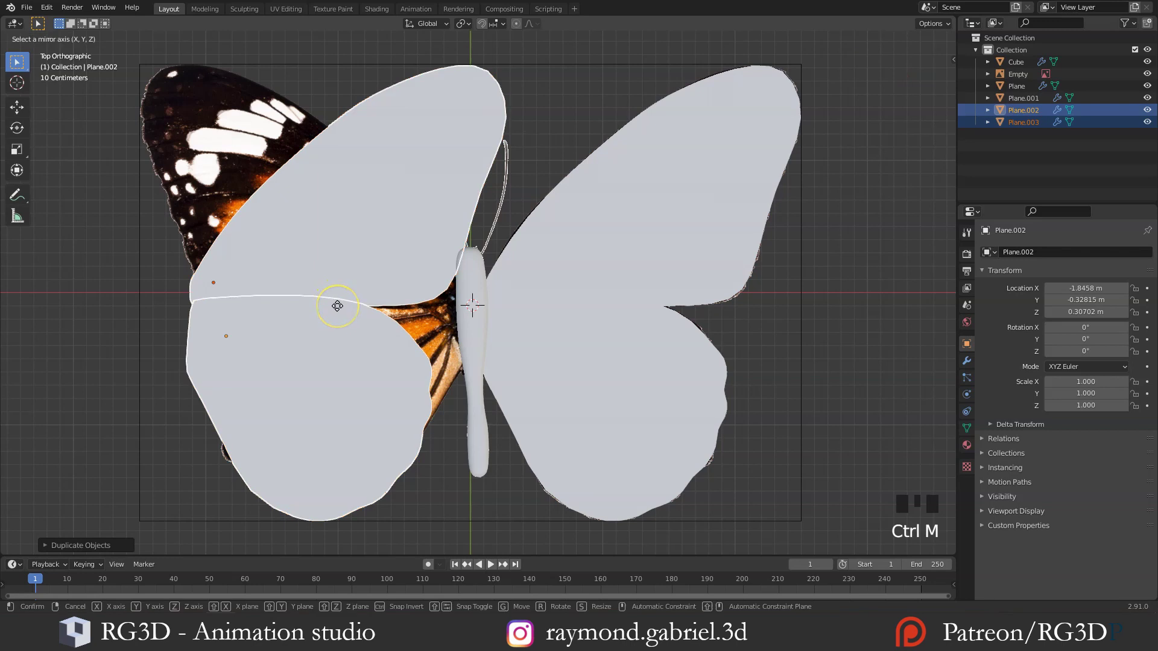
{"action": "key", "text": "x"}
{"action": "left_click", "coordinate": [338, 306]}
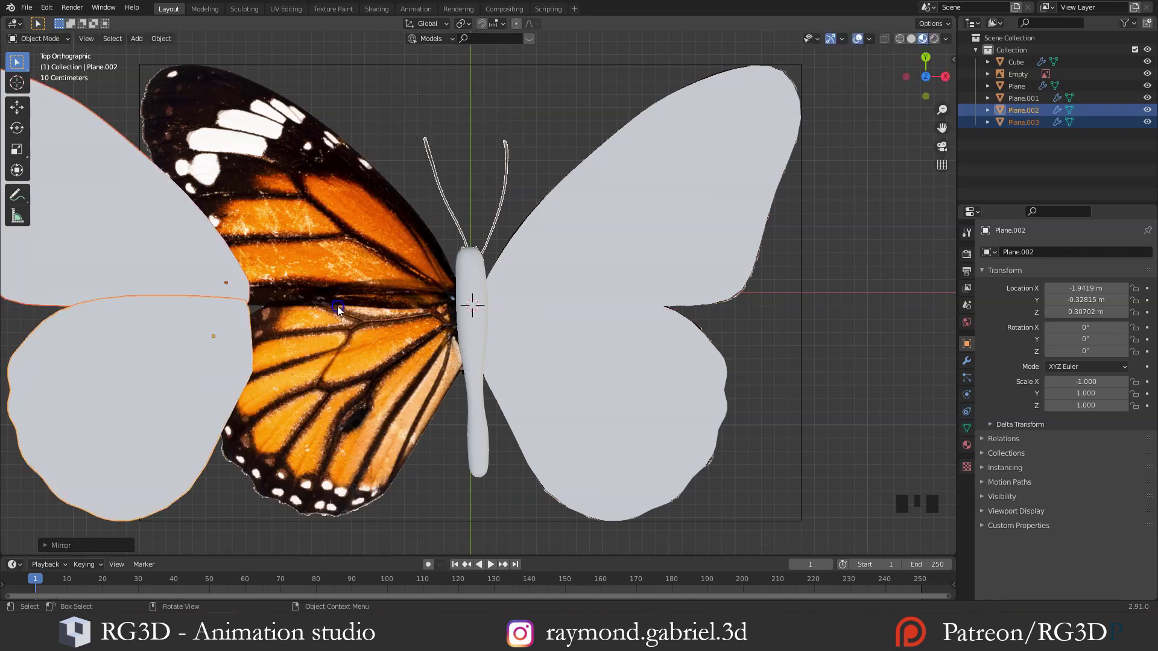
{"action": "key", "text": "g"}
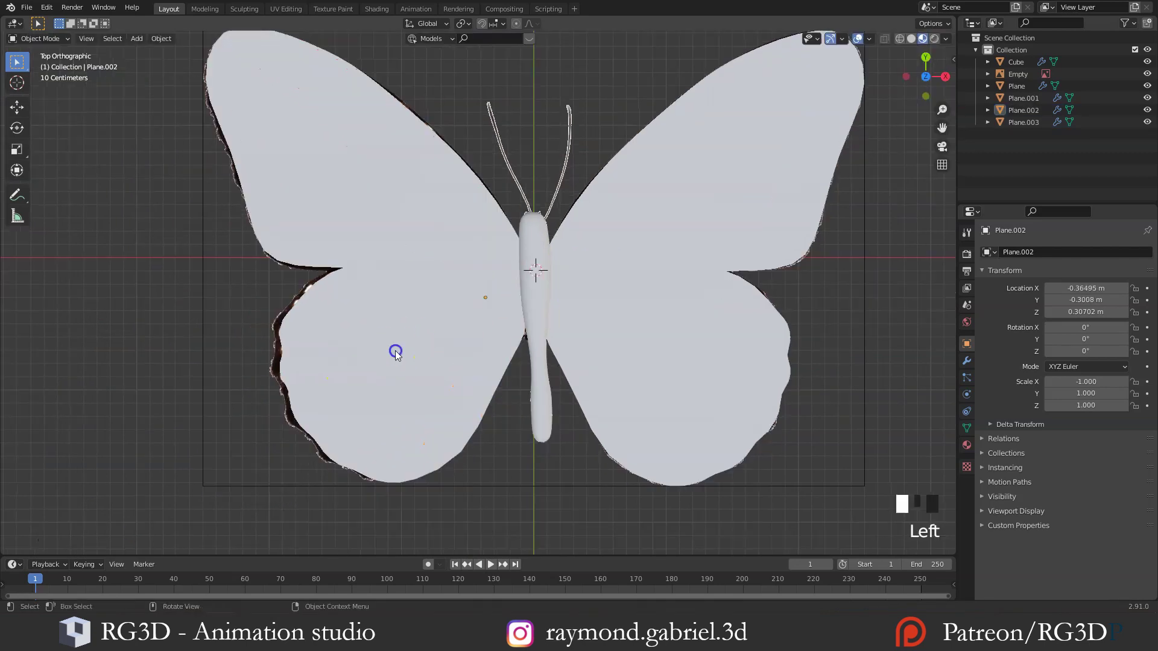
Edit the duplicated hindwing's mesh and move its upper outer-margin vertices outward to match the reference
{"action": "left_click", "coordinate": [374, 357]}
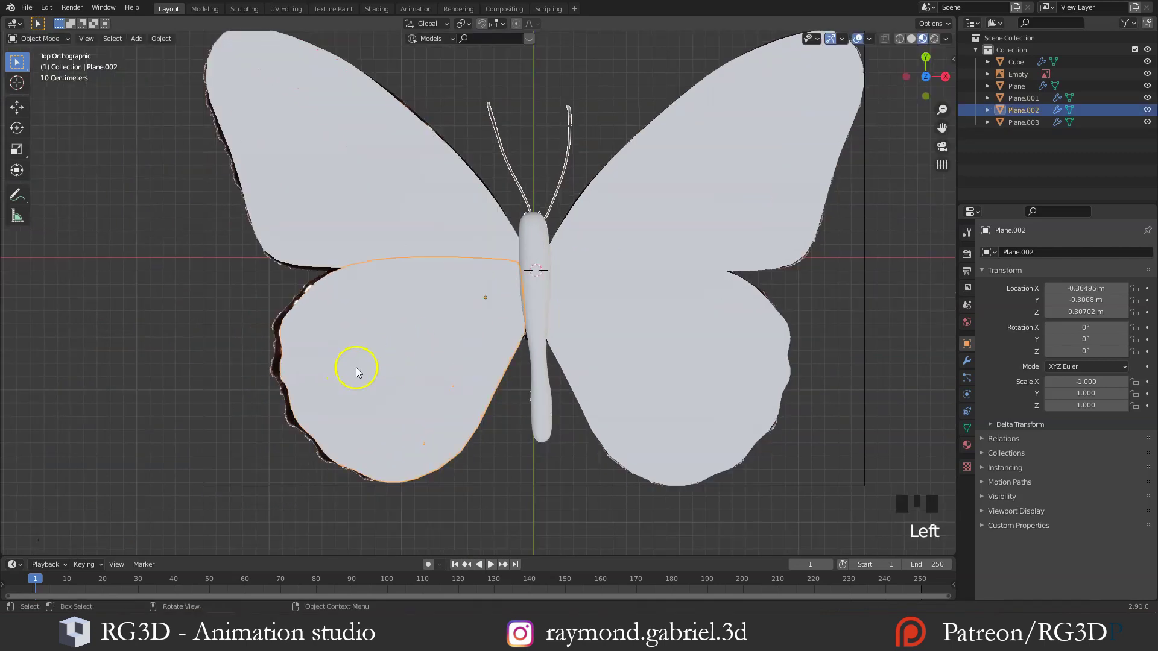
{"action": "key", "text": "Tab"}
{"action": "key", "text": "b"}
{"action": "left_click_drag", "start_coordinate": [302, 312], "coordinate": [270, 366]}
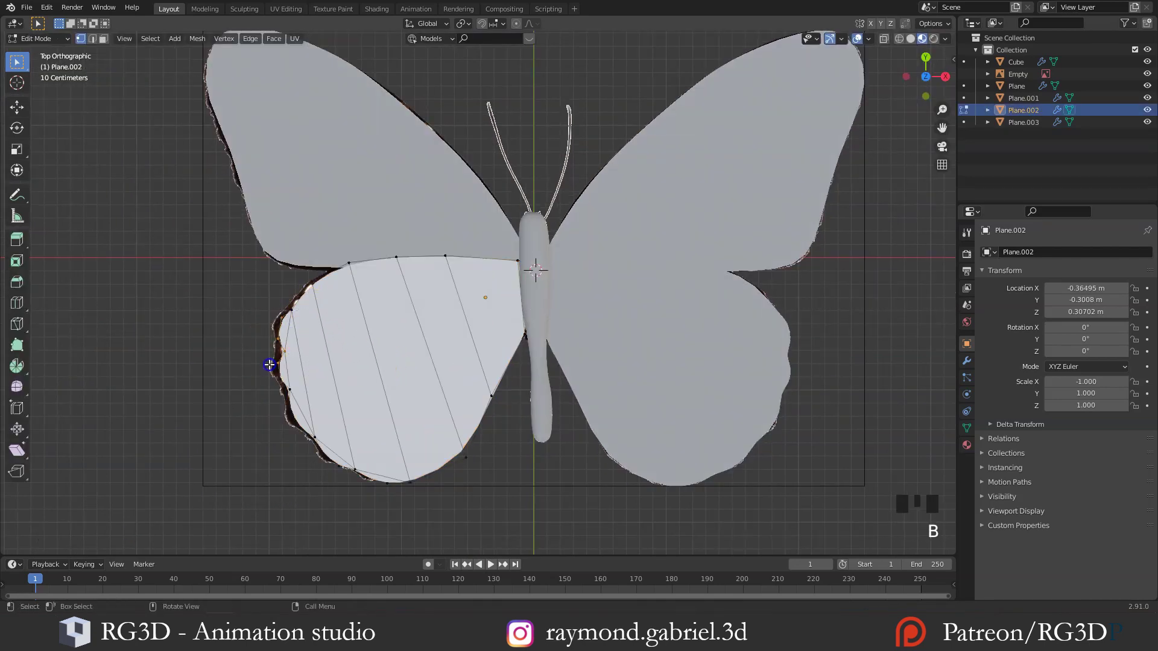
{"action": "key", "text": "b"}
{"action": "left_click_drag", "start_coordinate": [312, 309], "coordinate": [256, 364]}
{"action": "key", "text": "g"}
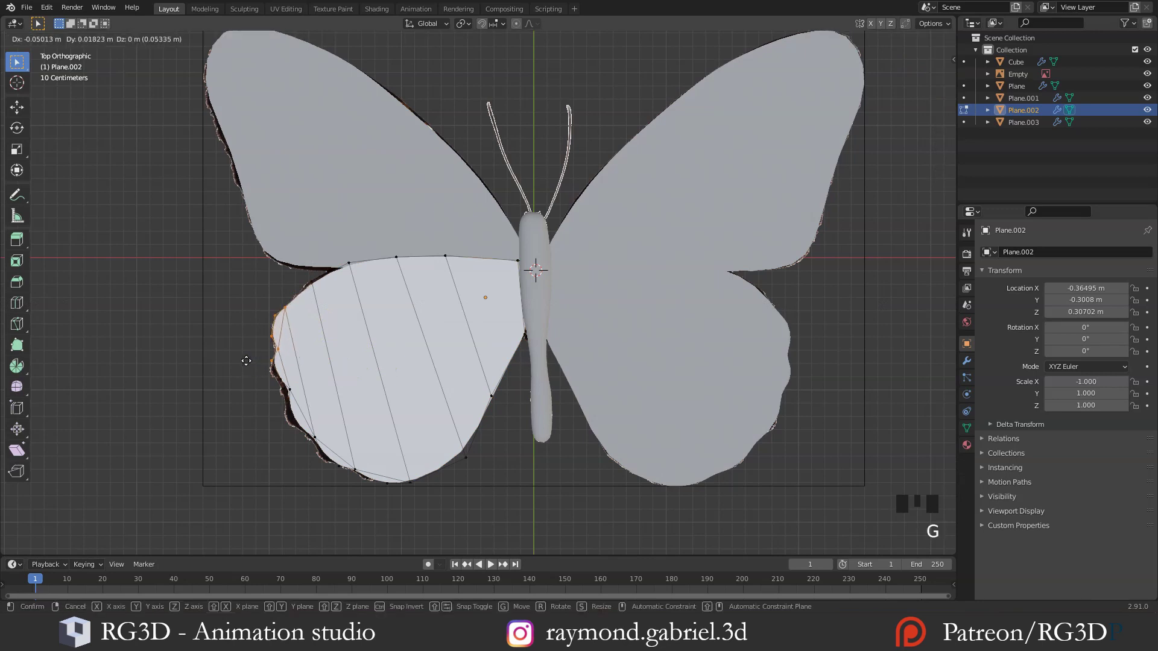
{"action": "left_click", "coordinate": [246, 361]}
Adjust the duplicated hindwing's front-edge vertex near the notch below the forewing to fit the reference outline
{"action": "key", "text": "alt+a"}
{"action": "key", "text": "b"}
{"action": "left_click_drag", "start_coordinate": [382, 246], "coordinate": [326, 274]}
{"action": "key", "text": "g"}
{"action": "left_click", "coordinate": [317, 282]}
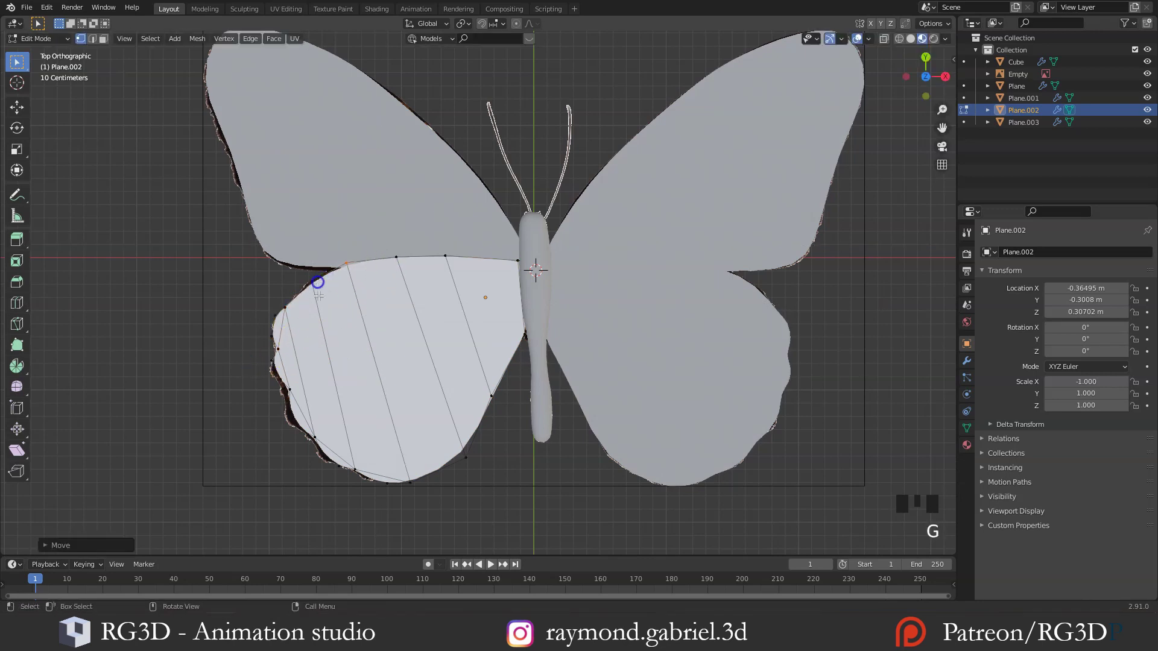
Move the duplicated hindwing's middle and lower outer-margin vertices out to the reference outline
{"action": "key", "text": "alt+a"}
{"action": "key", "text": "b"}
{"action": "left_click_drag", "start_coordinate": [324, 344], "coordinate": [273, 437]}
{"action": "key", "text": "g"}
{"action": "left_click", "coordinate": [254, 402]}
{"action": "key", "text": "alt+a"}
{"action": "key", "text": "b"}
{"action": "key", "text": "g"}
{"action": "left_click", "coordinate": [271, 444]}
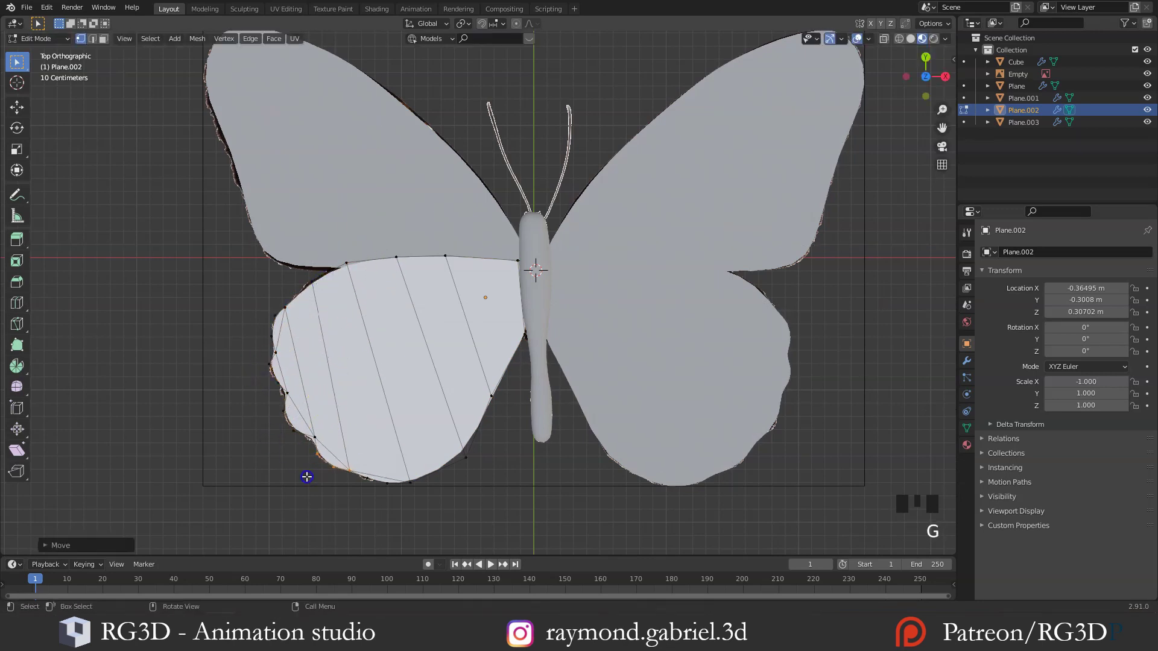
Shift the duplicated hindwing's rear-edge vertices onto the reference outline and finish editing its mesh
{"action": "key", "text": "alt+a"}
{"action": "key", "text": "b"}
{"action": "left_click_drag", "start_coordinate": [356, 473], "coordinate": [398, 497]}
{"action": "key", "text": "g"}
{"action": "left_click", "coordinate": [403, 483]}
{"action": "key", "text": "alt+a"}
{"action": "key", "text": "Tab"}
Edit the duplicated forewing's mesh in wireframe and adjust its rear edge to follow the reference
{"action": "left_click", "coordinate": [326, 236]}
{"action": "key", "text": "Tab"}
{"action": "key", "text": "shift+z"}
{"action": "key", "text": "alt+a"}
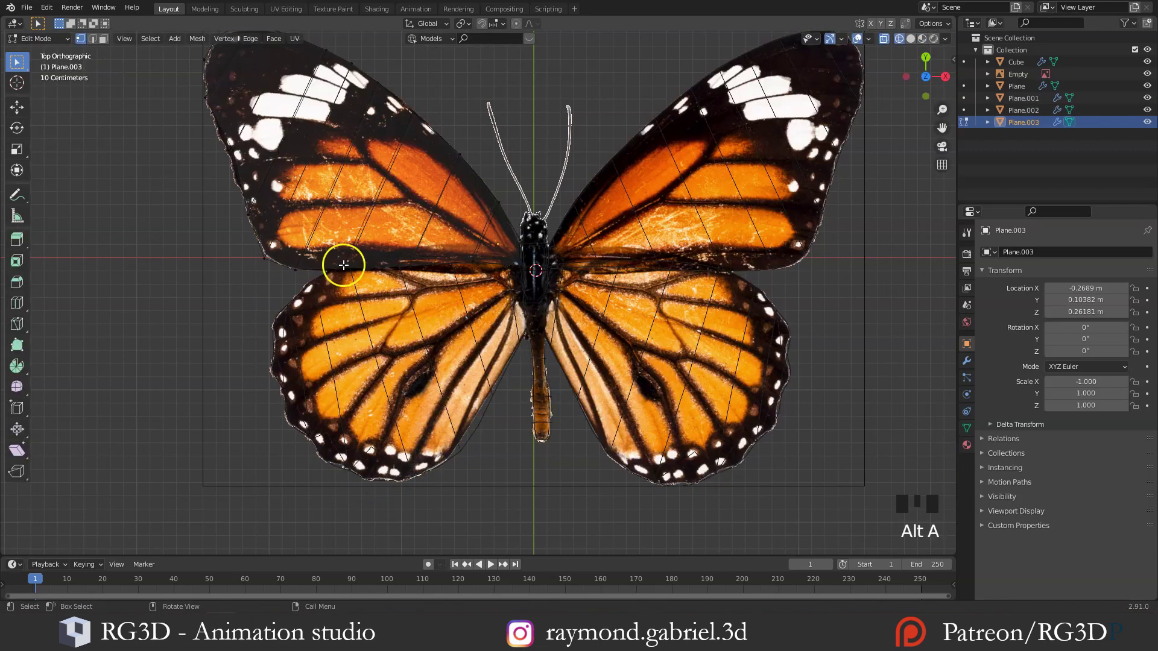
{"action": "key", "text": "g"}
{"action": "left_click", "coordinate": [339, 272]}
Return to shaded display, fit the duplicated forewing's outer and front edges to the reference, and finish its mesh editing
{"action": "key", "text": "z"}
{"action": "middle_click_drag", "start_coordinate": [243, 145], "coordinate": [270, 253], "text": "shift"}
{"action": "key", "text": "b"}
{"action": "key", "text": "Tab"}
{"action": "key", "text": "Tab"}
{"action": "key", "text": "g"}
{"action": "left_click", "coordinate": [393, 205]}
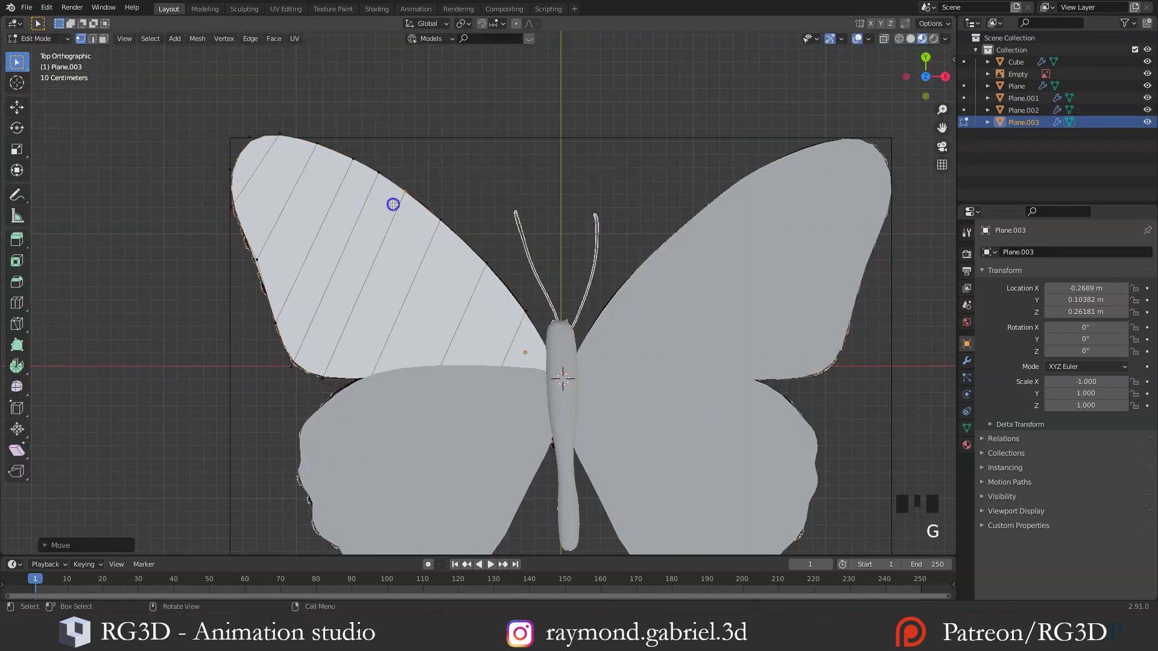
{"action": "key", "text": "Tab"}
Place the 3D cursor on the reference's right antenna and add a cube there
{"action": "scroll", "coordinate": [486, 278], "scroll_direction": "down", "scroll_amount": 3}
{"action": "key", "text": "alt+a"}
{"action": "scroll", "coordinate": [486, 277], "scroll_direction": "up", "scroll_amount": 3}
{"action": "middle_click_drag", "start_coordinate": [589, 311], "coordinate": [515, 251], "text": "shift"}
{"action": "scroll", "coordinate": [514, 217], "scroll_direction": "up", "scroll_amount": 1}
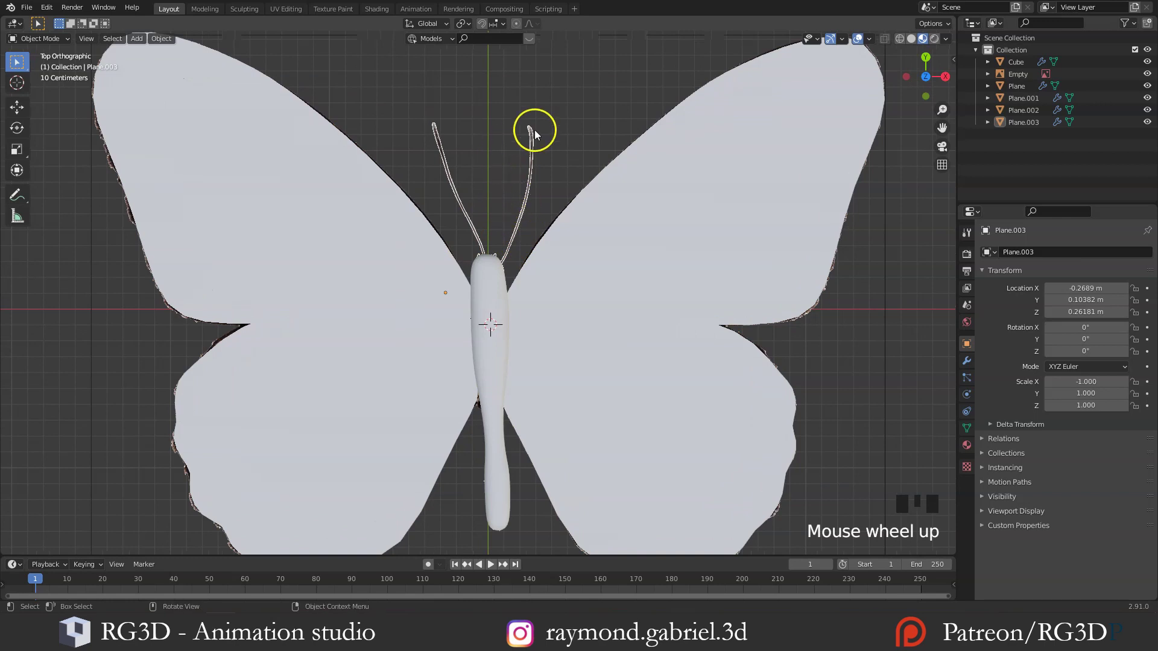
{"action": "right_click", "coordinate": [511, 242], "text": "shift"}
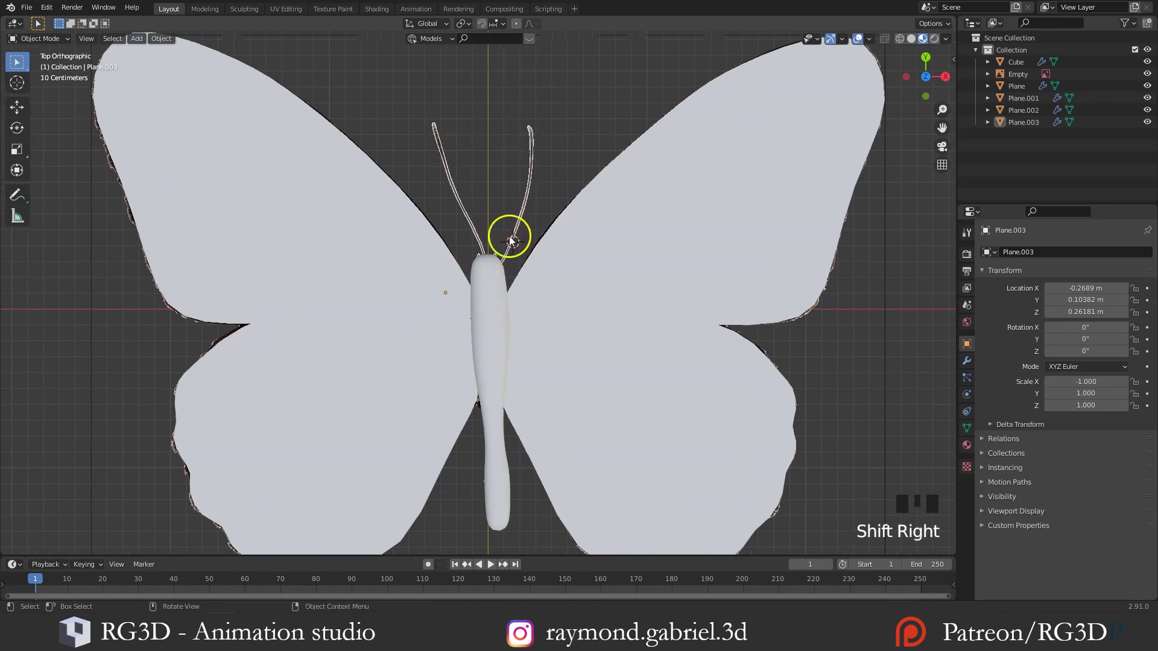
{"action": "key", "text": "shift+a"}
{"action": "left_click", "coordinate": [574, 248]}
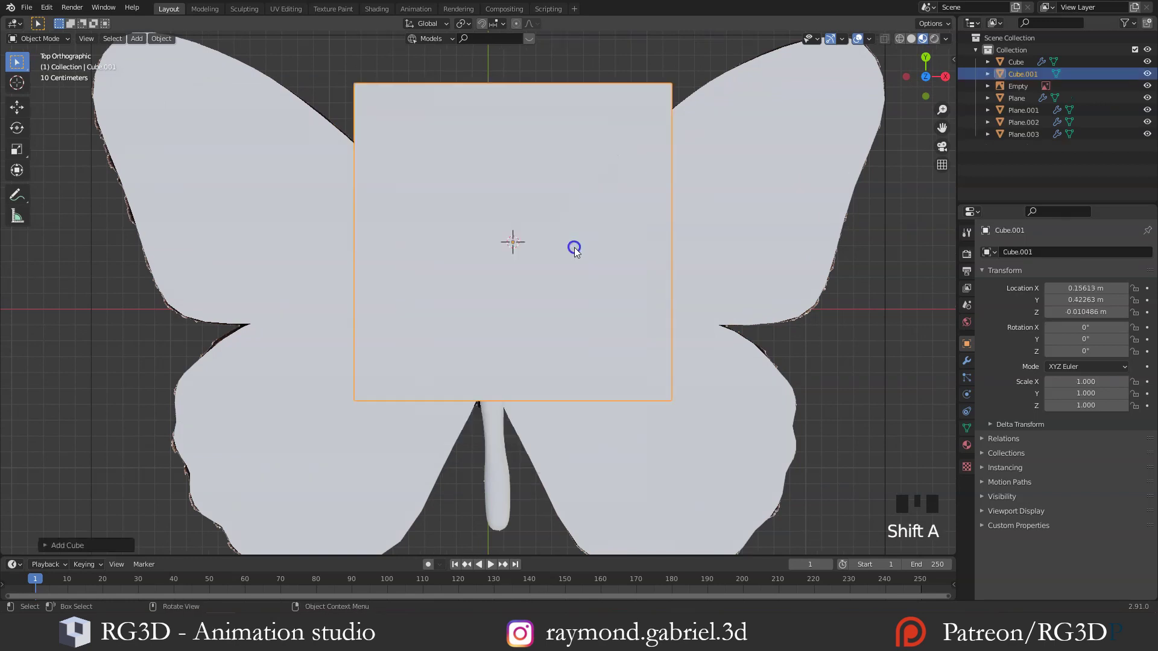
Scale the new cube down to about 0.009 and position it on the right antenna
{"action": "key", "text": "s"}
{"action": "left_click", "coordinate": [519, 263]}
{"action": "key", "text": "s"}
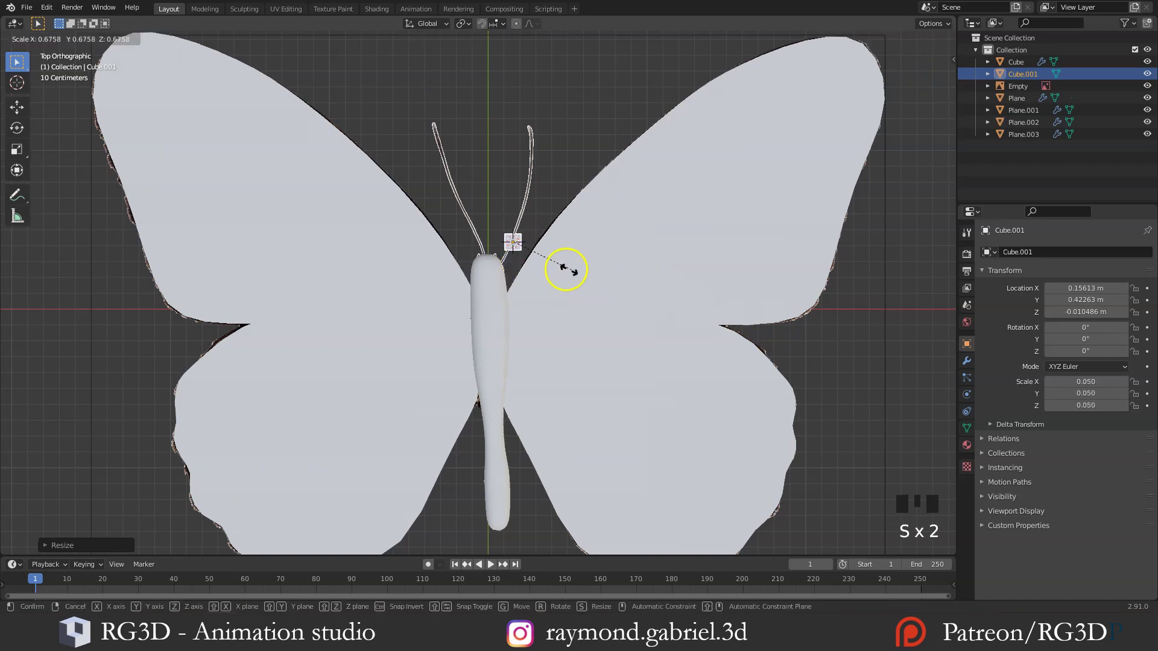
{"action": "left_click", "coordinate": [535, 261]}
{"action": "scroll", "coordinate": [486, 269], "scroll_direction": "up", "scroll_amount": 5}
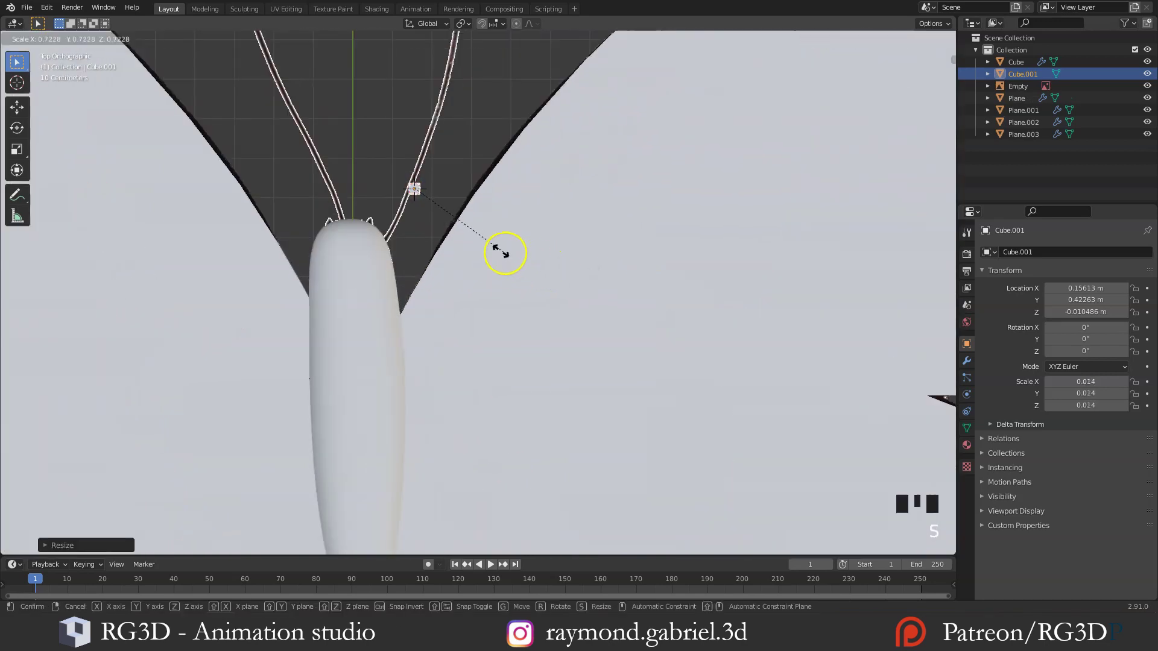
{"action": "key", "text": "g"}
{"action": "left_click", "coordinate": [482, 245]}
{"action": "key", "text": "s"}
{"action": "left_click", "coordinate": [465, 235]}
Move the small cube to the base of the right antenna and rotate it about -29.5° around Z to follow its direction
{"action": "key", "text": "r"}
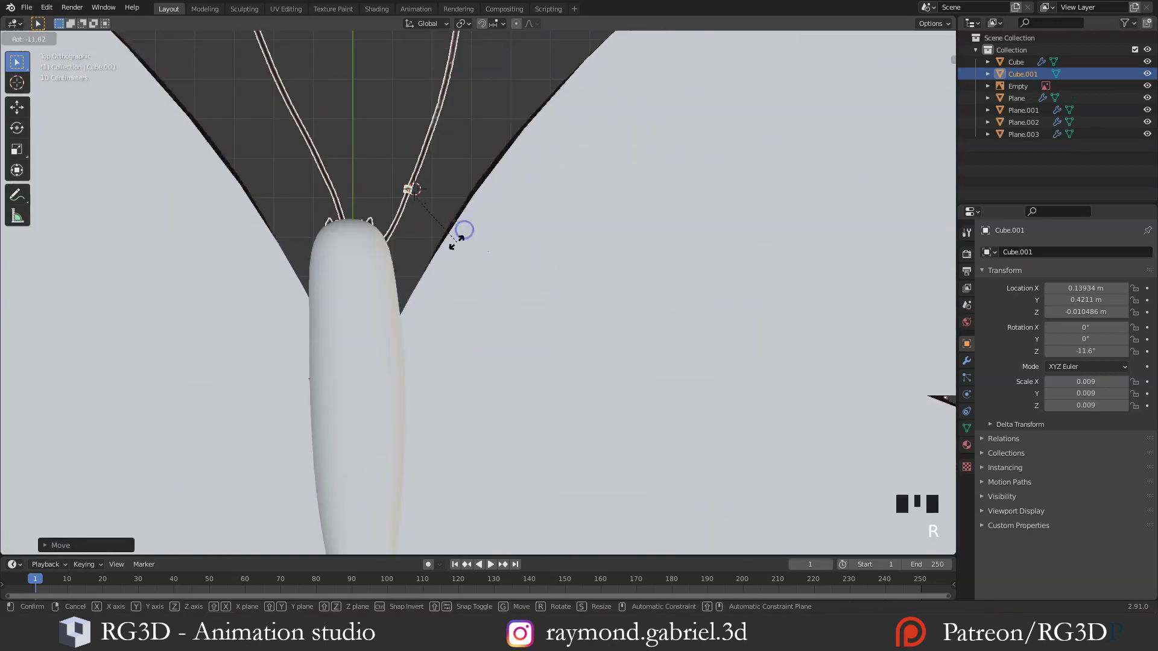
{"action": "left_click", "coordinate": [460, 235]}
{"action": "key", "text": "g"}
{"action": "left_click", "coordinate": [436, 285]}
{"action": "key", "text": "g"}
{"action": "left_click", "coordinate": [431, 289]}
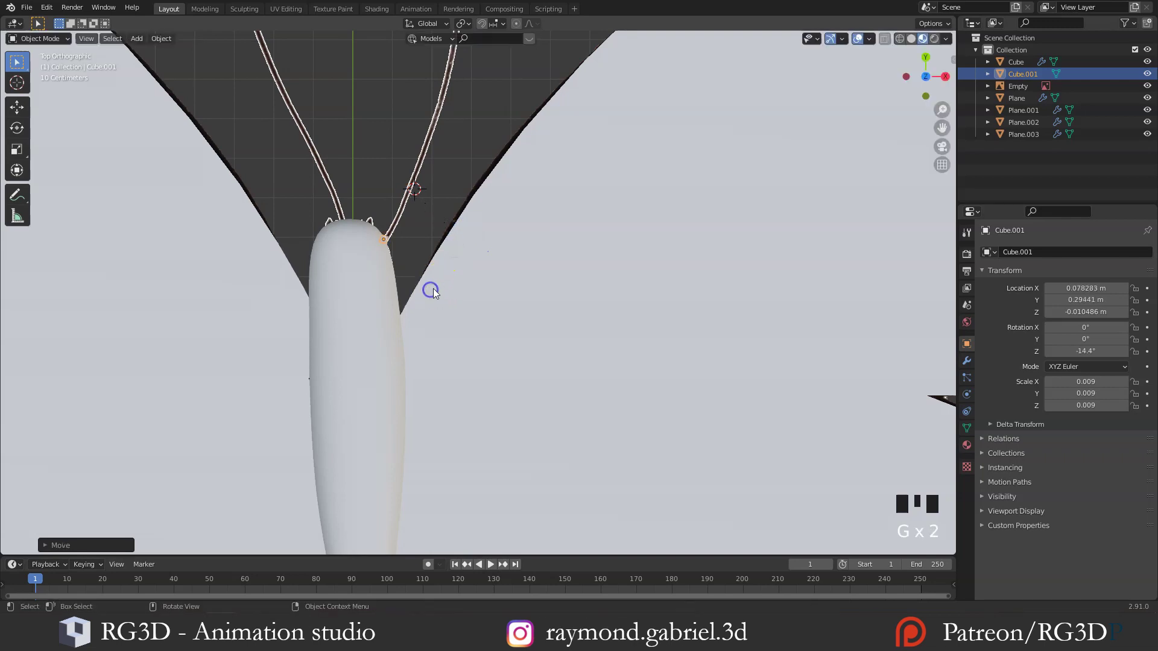
{"action": "key", "text": "g"}
{"action": "left_click", "coordinate": [436, 287]}
{"action": "key", "text": "r"}
{"action": "left_click", "coordinate": [421, 301]}
Raise the small cube about 0.32 m along Z to the height of the body's head
{"action": "middle_click_drag", "start_coordinate": [477, 269], "coordinate": [550, 273]}
{"action": "key", "text": "g"}
{"action": "key", "text": "z"}
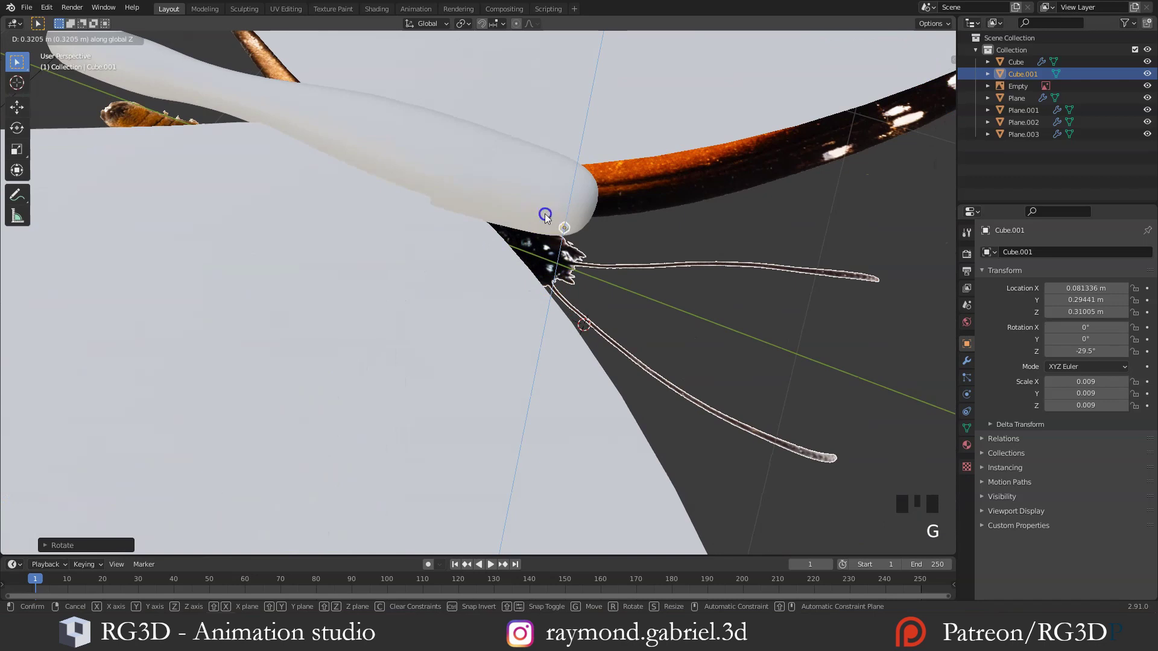
{"action": "left_click", "coordinate": [545, 215]}
{"action": "middle_click_drag", "start_coordinate": [545, 215], "coordinate": [298, 259]}
{"action": "scroll", "coordinate": [403, 237], "scroll_direction": "down", "scroll_amount": 1}
{"action": "scroll", "coordinate": [480, 288], "scroll_direction": "up", "scroll_amount": 1}
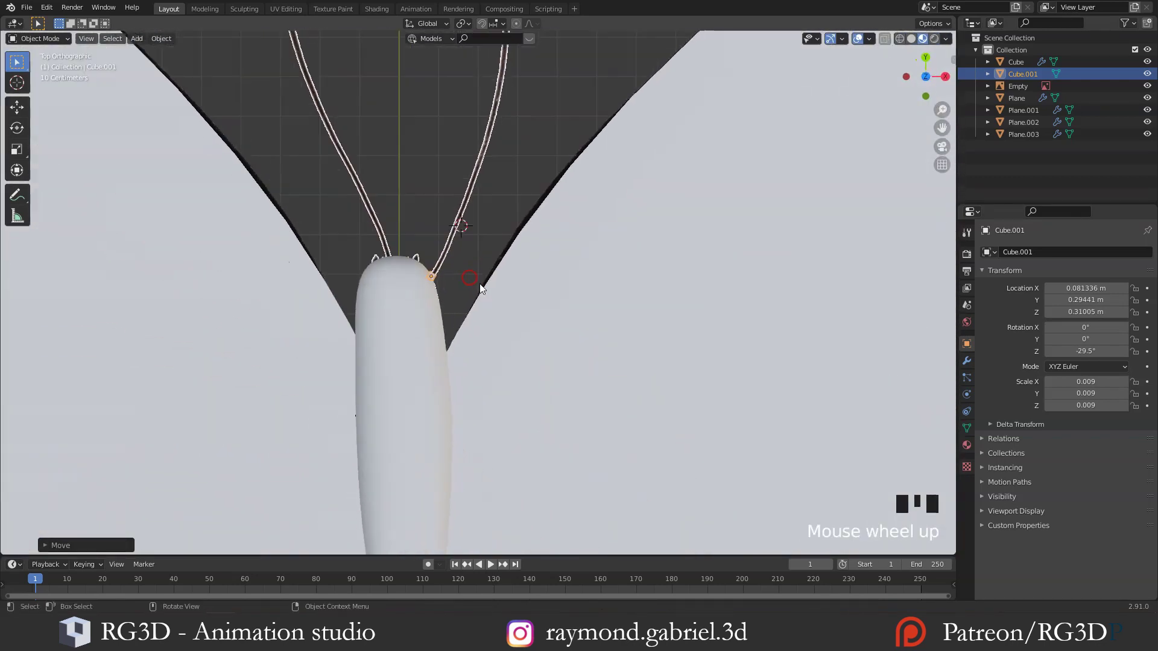
Edit the small cube's mesh in wireframe and align its vertices with the antenna's base in the reference
{"action": "key", "text": "Tab"}
{"action": "scroll", "coordinate": [479, 289], "scroll_direction": "up", "scroll_amount": 3}
{"action": "key", "text": "alt+a"}
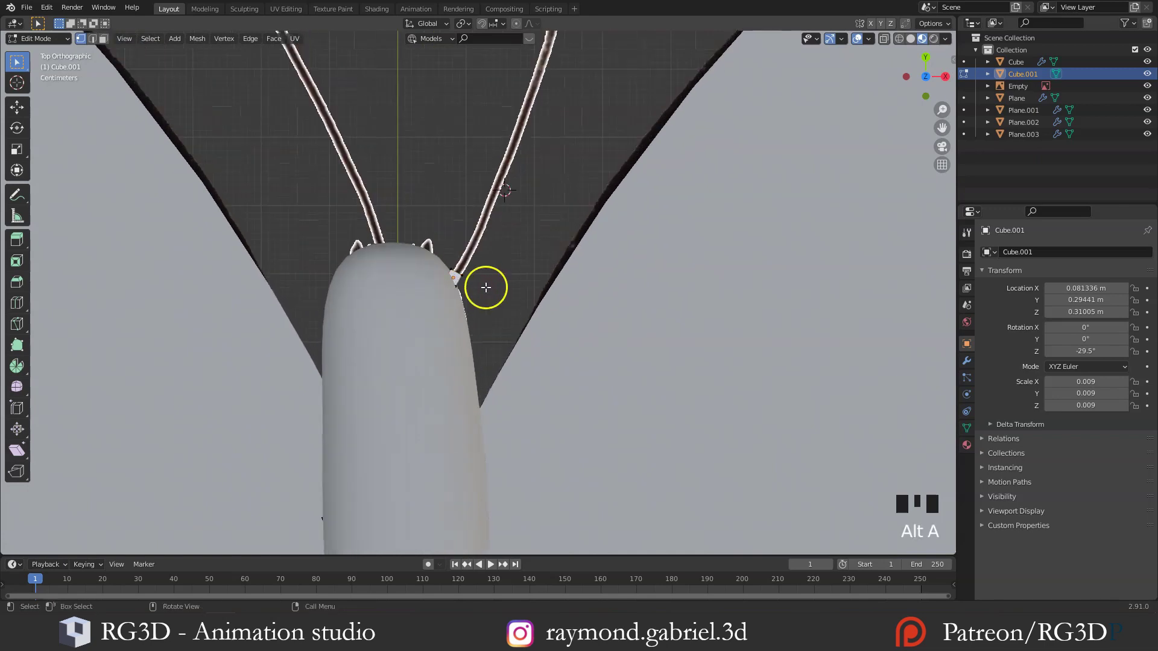
{"action": "key", "text": "z"}
{"action": "left_click", "coordinate": [374, 284]}
{"action": "key", "text": "b"}
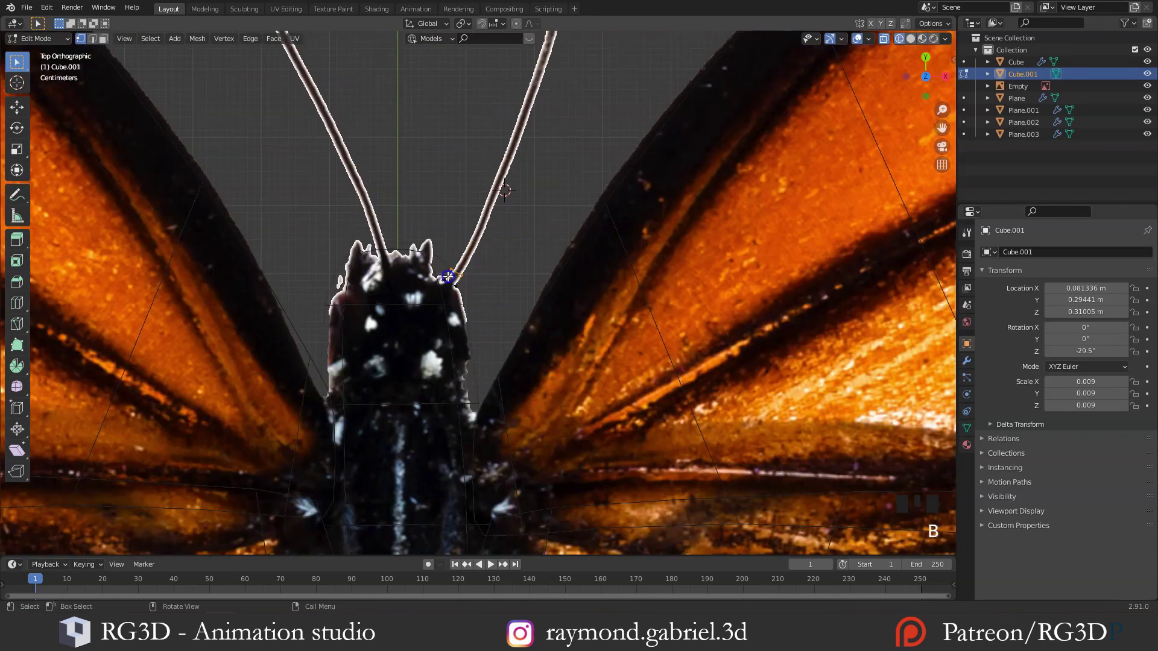
{"action": "key", "text": "g"}
{"action": "left_click", "coordinate": [496, 298]}
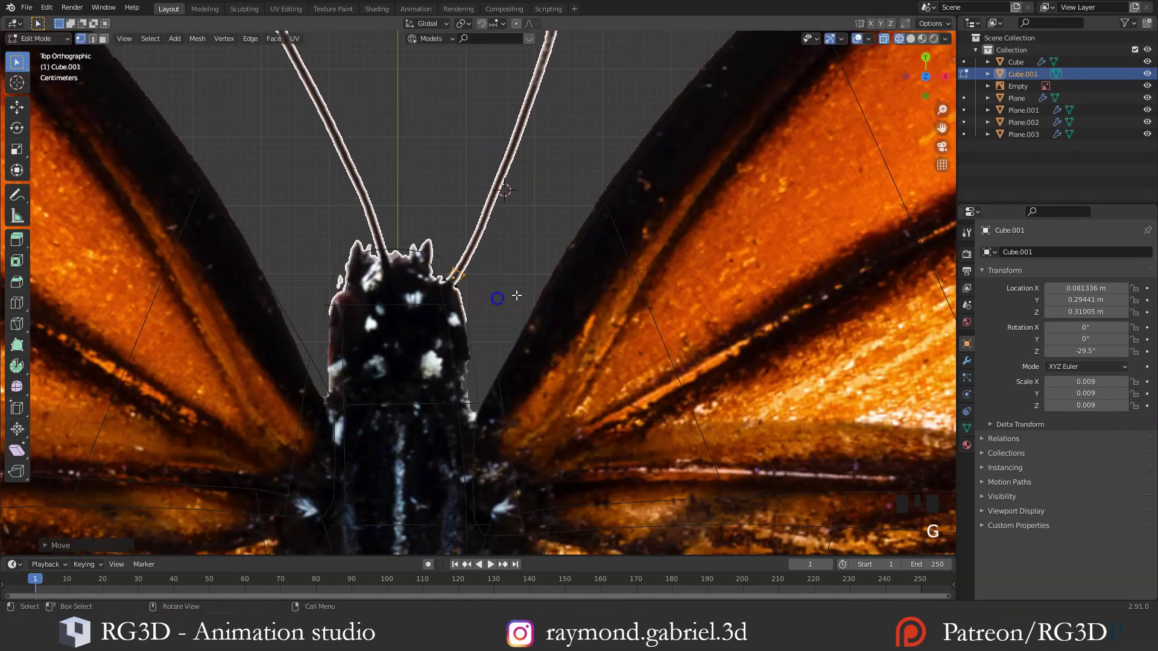
Stretch the cube's front end along the antenna to form its first segment
{"action": "key", "text": "g"}
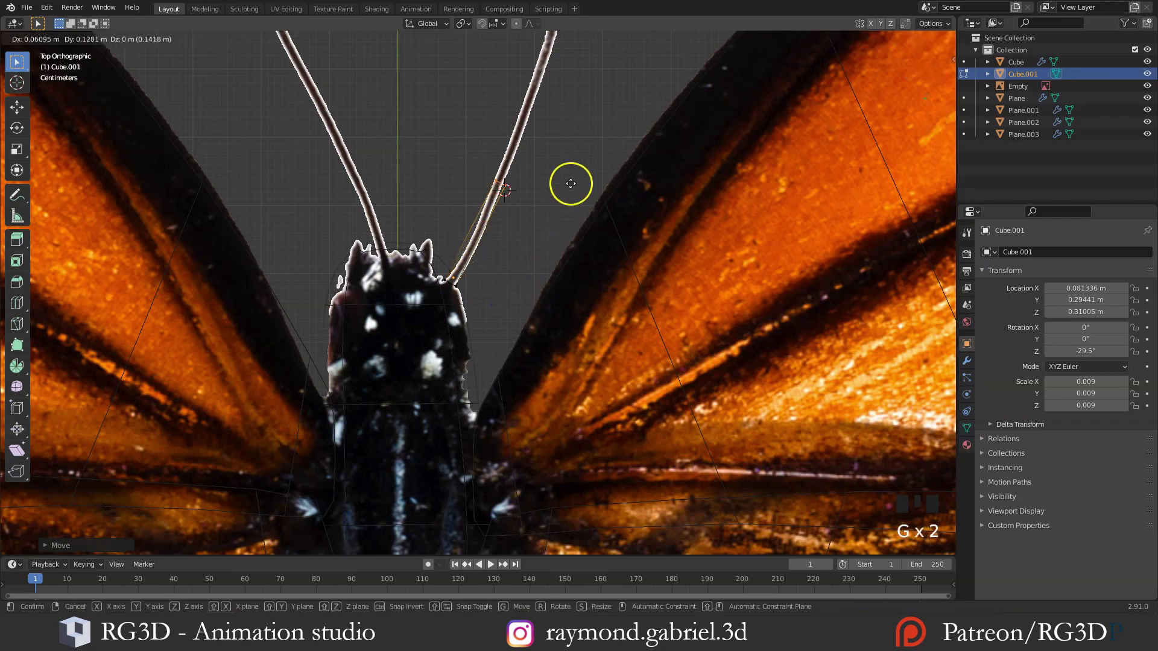
{"action": "left_click", "coordinate": [540, 250]}
{"action": "key", "text": "g"}
{"action": "left_click", "coordinate": [528, 244]}
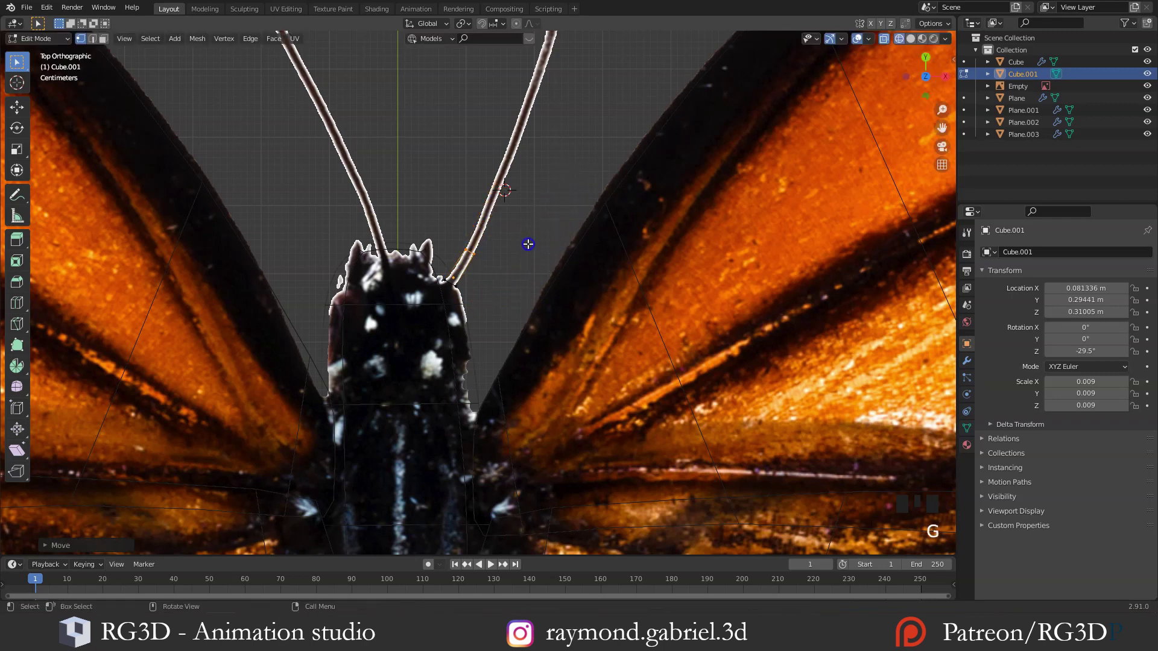
Extrude the next antenna segment, then move and rotate its end to follow the reference curve
{"action": "scroll", "coordinate": [527, 245], "scroll_direction": "down", "scroll_amount": 2, "text": "shift"}
{"action": "middle_click_drag", "start_coordinate": [527, 244], "coordinate": [486, 287], "text": "shift"}
{"action": "scroll", "coordinate": [485, 313], "scroll_direction": "down", "scroll_amount": 2}
{"action": "key", "text": "e"}
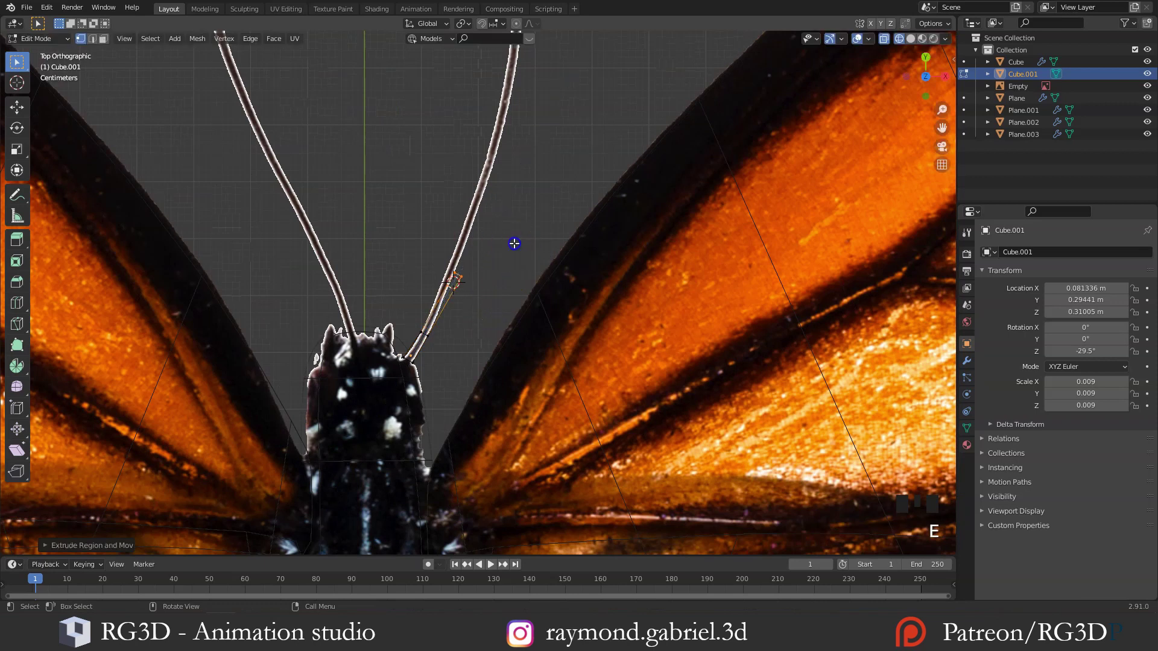
{"action": "key", "text": "g"}
{"action": "left_click", "coordinate": [504, 272]}
{"action": "key", "text": "r"}
{"action": "left_click", "coordinate": [504, 256]}
{"action": "key", "text": "g"}
{"action": "left_click", "coordinate": [507, 267]}
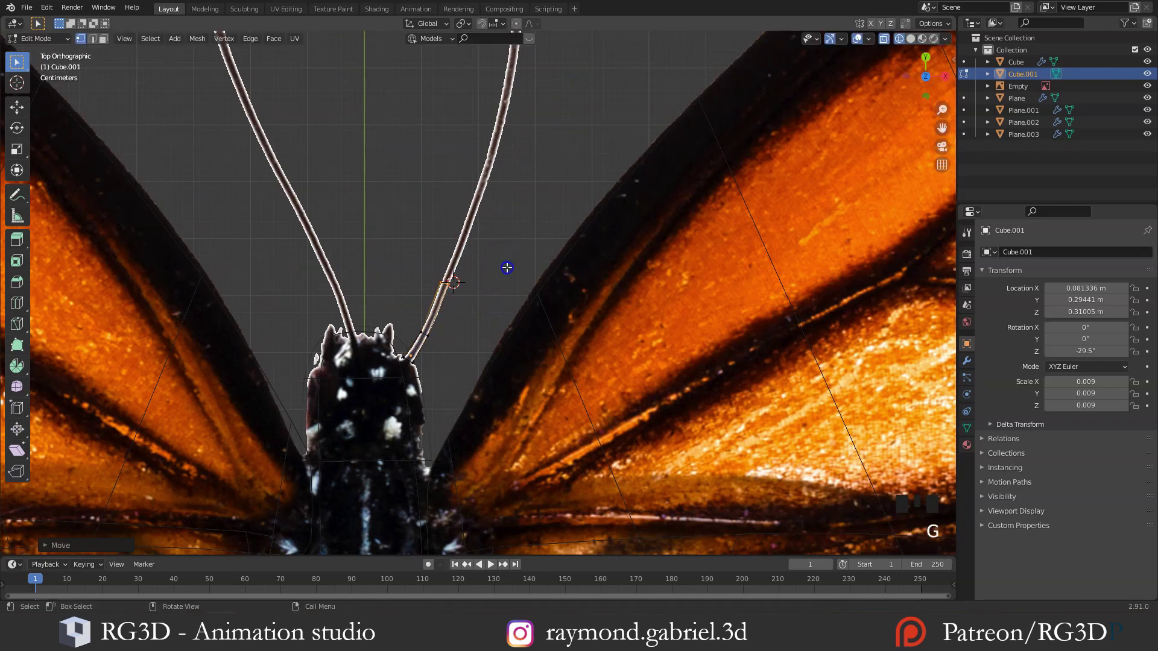
{"action": "key", "text": "r"}
{"action": "left_click", "coordinate": [510, 283]}
Extrude several more segments along the right antenna's curve, aligning the last end with the reference below the tip
{"action": "key", "text": "e"}
{"action": "left_click", "coordinate": [540, 196]}
{"action": "middle_click_drag", "start_coordinate": [540, 196], "coordinate": [494, 328], "text": "shift"}
{"action": "key", "text": "e"}
{"action": "left_click", "coordinate": [522, 240]}
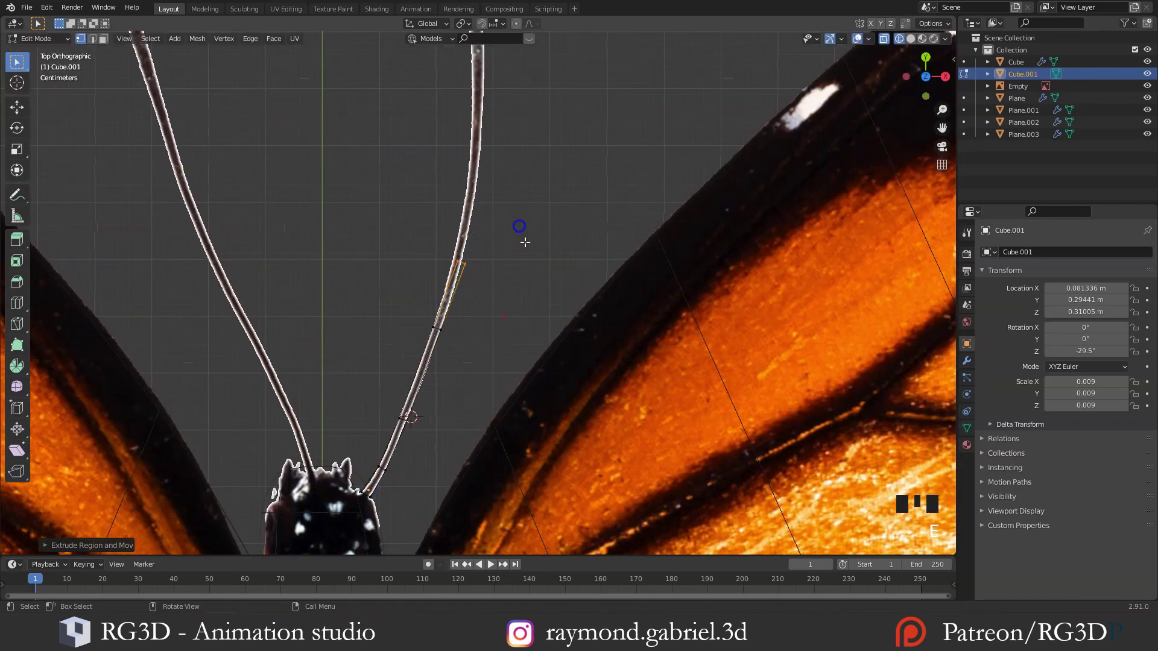
{"action": "middle_click_drag", "start_coordinate": [524, 248], "coordinate": [510, 308], "text": "shift"}
{"action": "key", "text": "e"}
{"action": "middle_click_drag", "start_coordinate": [510, 235], "coordinate": [497, 317], "text": "shift"}
{"action": "key", "text": "e"}
{"action": "left_click", "coordinate": [496, 232]}
{"action": "key", "text": "g"}
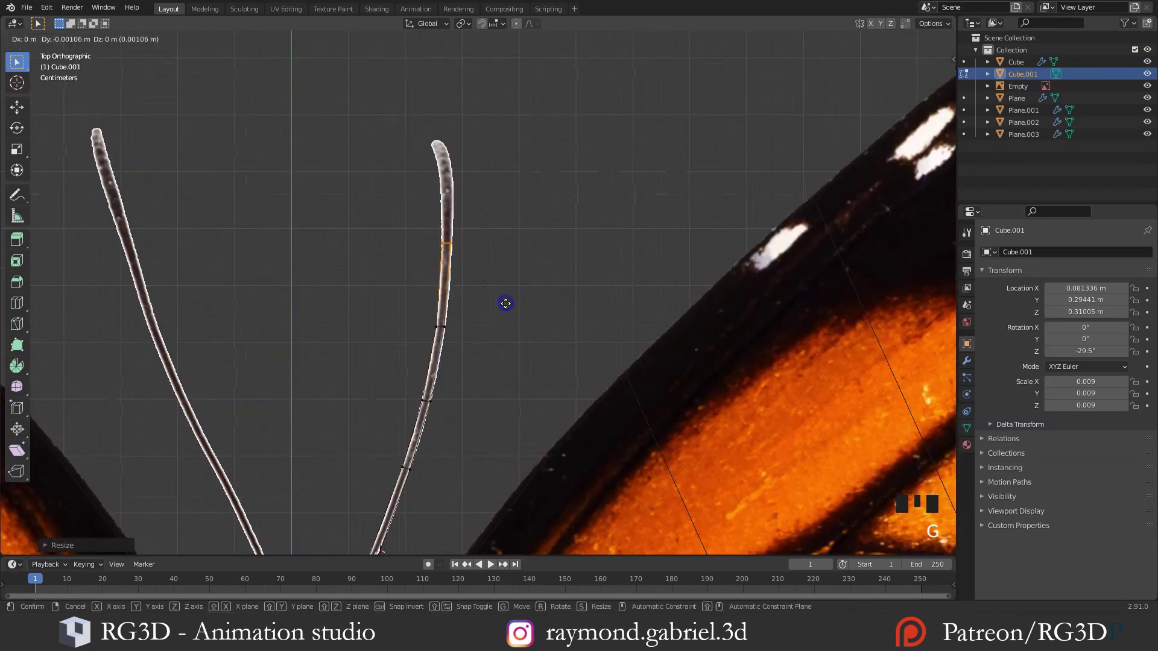
{"action": "left_click", "coordinate": [504, 302]}
Extrude the final segment to the antenna's tip and fatten the end along its normals by about 0.017
{"action": "key", "text": "e"}
{"action": "left_click", "coordinate": [528, 224]}
{"action": "key", "text": "g"}
{"action": "left_click", "coordinate": [514, 217]}
{"action": "key", "text": "alt+s"}
{"action": "left_click", "coordinate": [467, 173]}
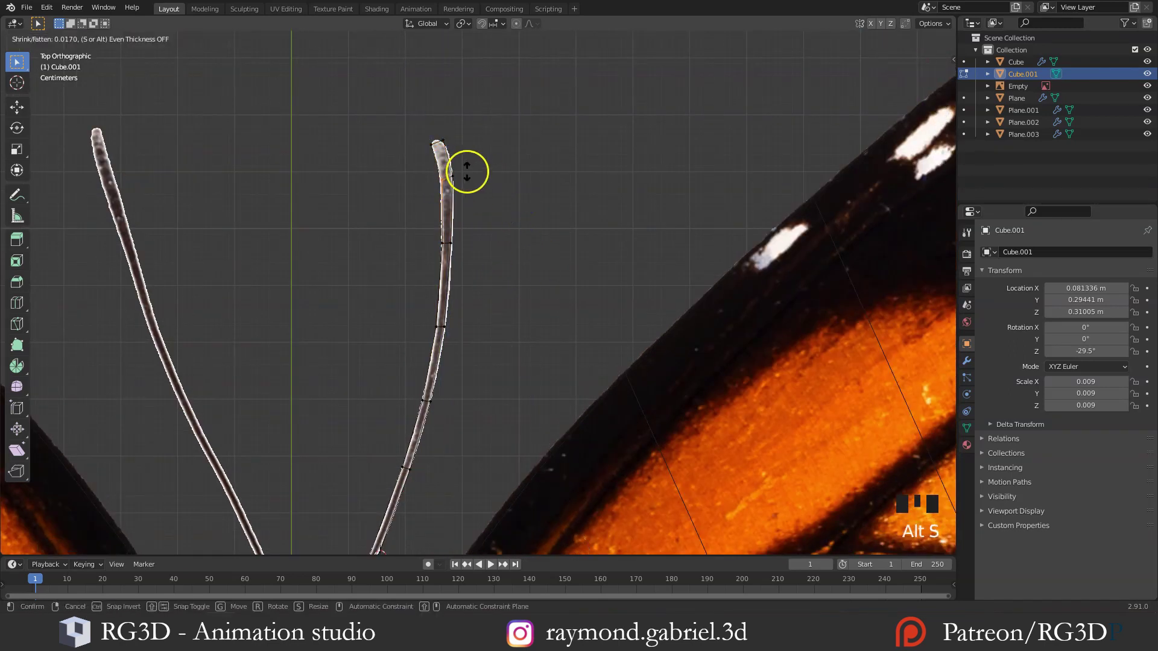
Give the antenna object a level 1 subdivision and apply Shade Smooth in shaded display
{"action": "key", "text": "Tab"}
{"action": "key", "text": "shift+z"}
{"action": "mouse_move", "coordinate": [496, 214]}
{"action": "middle_mouse_down"}
{"action": "mouse_move", "coordinate": [494, 294]}
{"action": "mouse_move", "coordinate": [476, 298]}
{"action": "middle_mouse_up"}
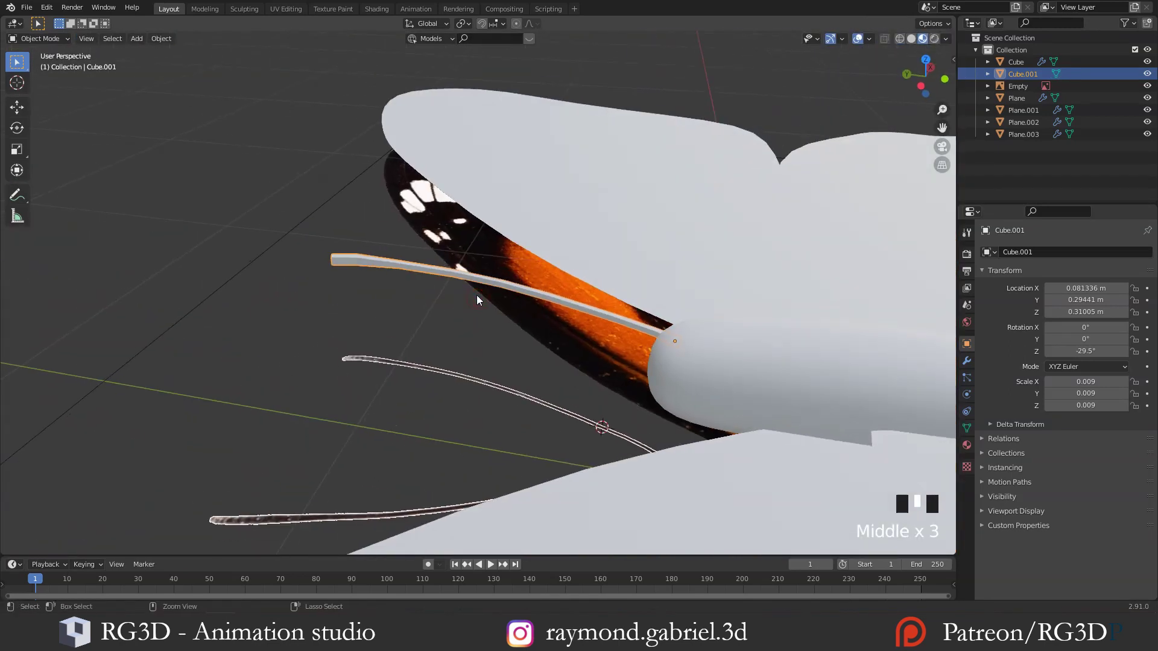
{"action": "key", "text": "ctrl+1"}
{"action": "left_click", "coordinate": [966, 361]}
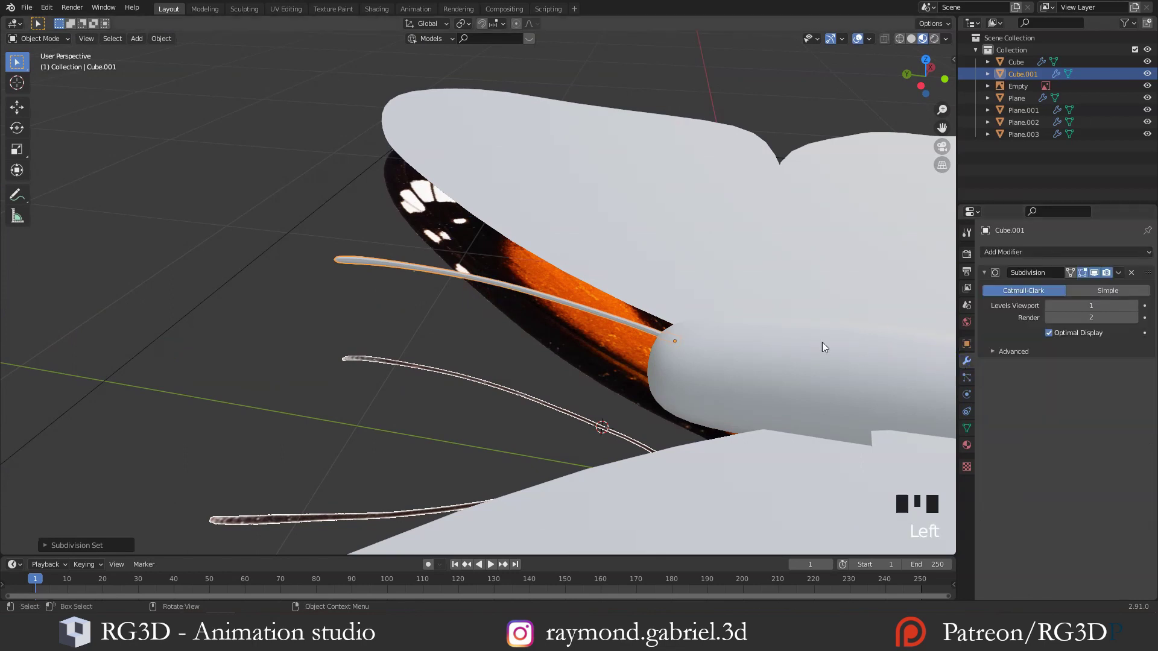
{"action": "scroll", "coordinate": [693, 314], "scroll_direction": "up", "scroll_amount": 1}
{"action": "right_click", "coordinate": [576, 285]}
{"action": "left_click", "coordinate": [544, 285]}
Fatten the whole right antenna along its normals in edit mode
{"action": "key", "text": "Tab"}
{"action": "middle_click_drag", "start_coordinate": [541, 285], "coordinate": [438, 308]}
{"action": "key", "text": "a"}
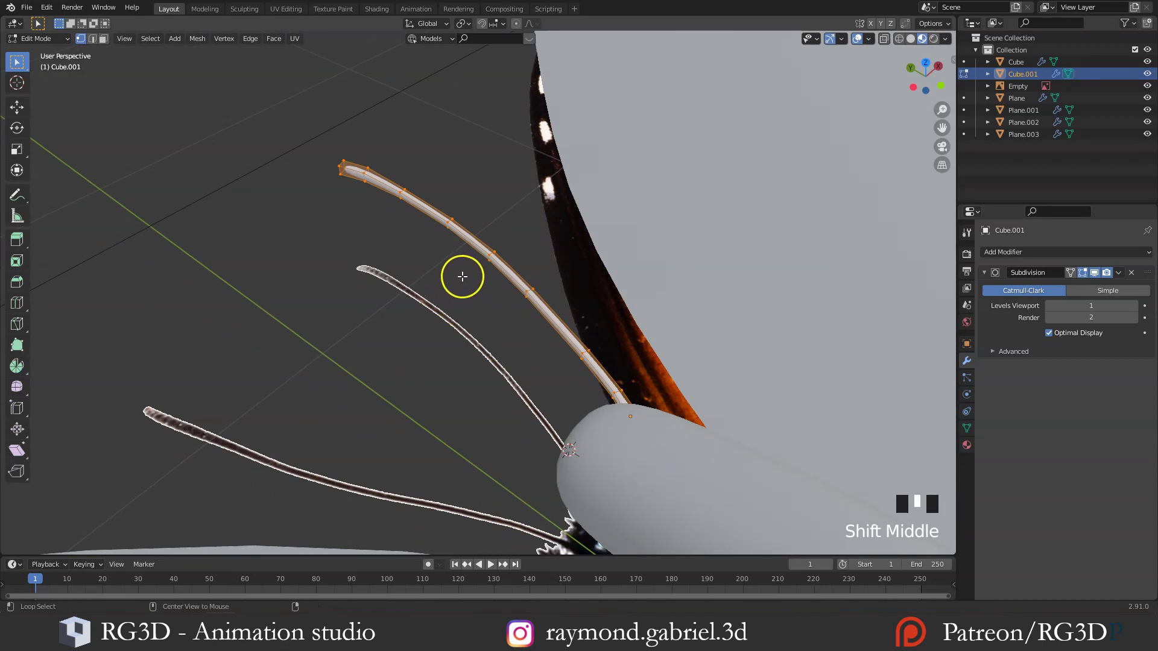
{"action": "key", "text": "alt+s"}
Align the right antenna's tip and the ring below it with the reference, then return the object to solid display
{"action": "key", "text": "g"}
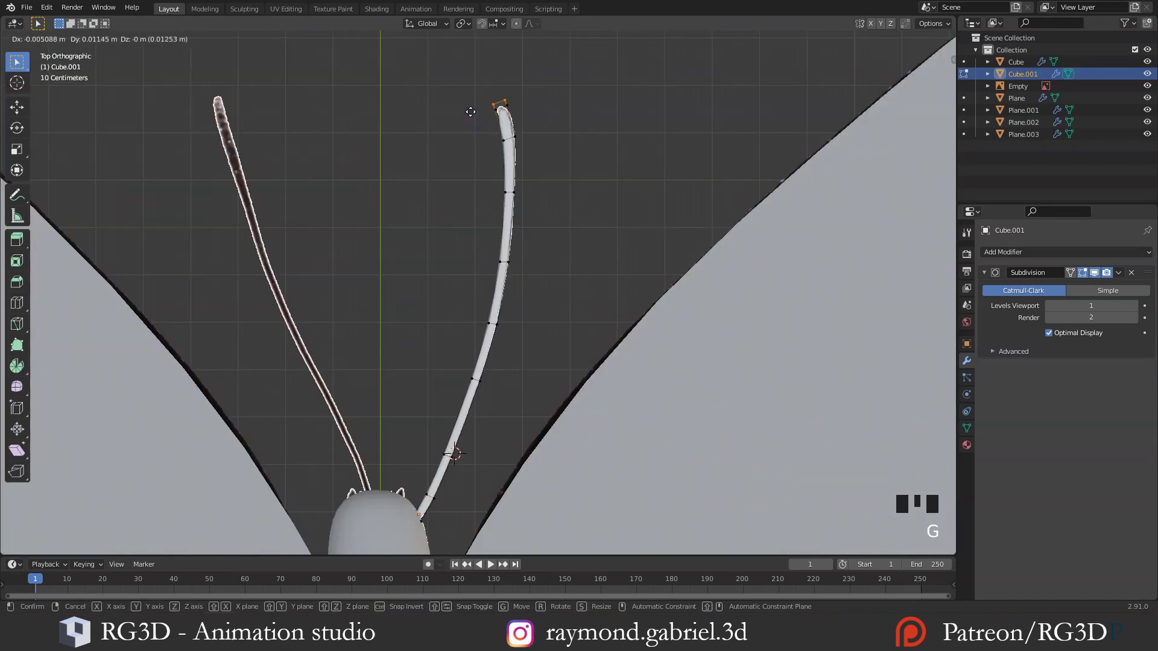
{"action": "left_click", "coordinate": [471, 111]}
{"action": "left_click_drag", "start_coordinate": [534, 118], "coordinate": [486, 154]}
{"action": "key", "text": "g"}
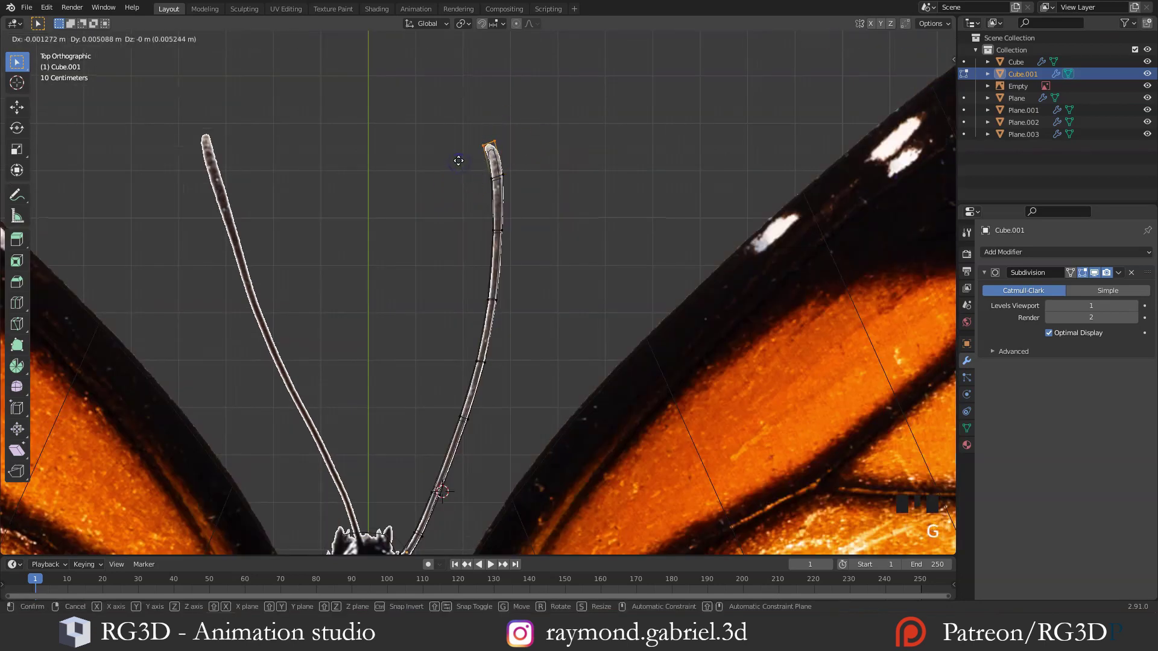
{"action": "left_click", "coordinate": [535, 176]}
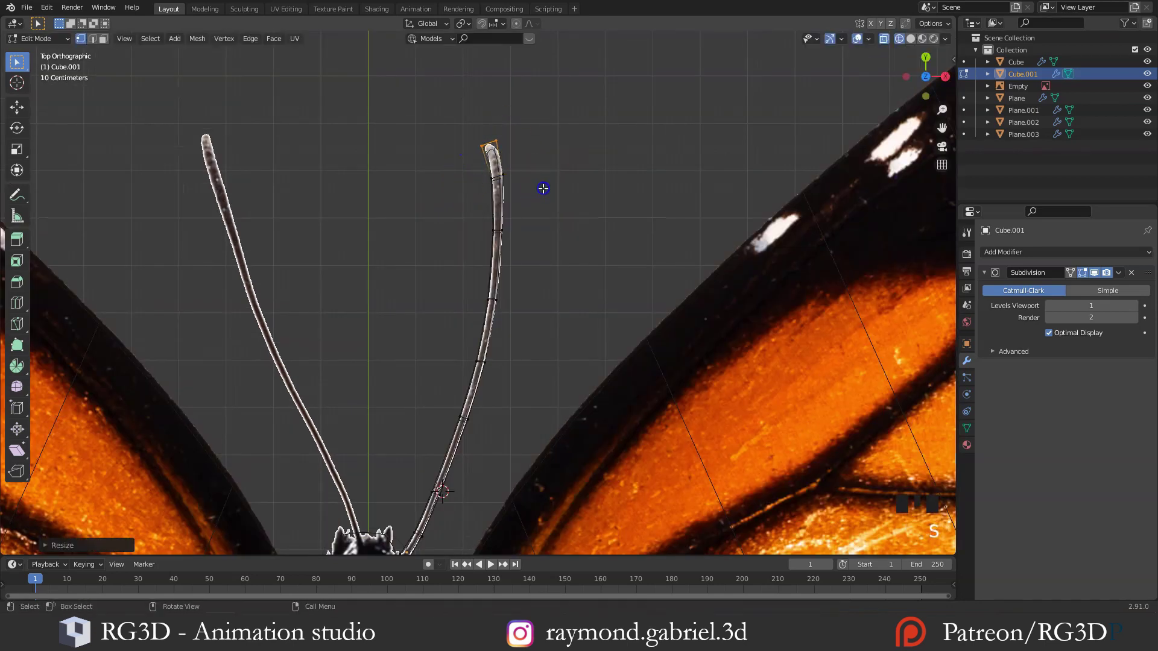
{"action": "key", "text": "alt+a"}
{"action": "key", "text": "Tab"}
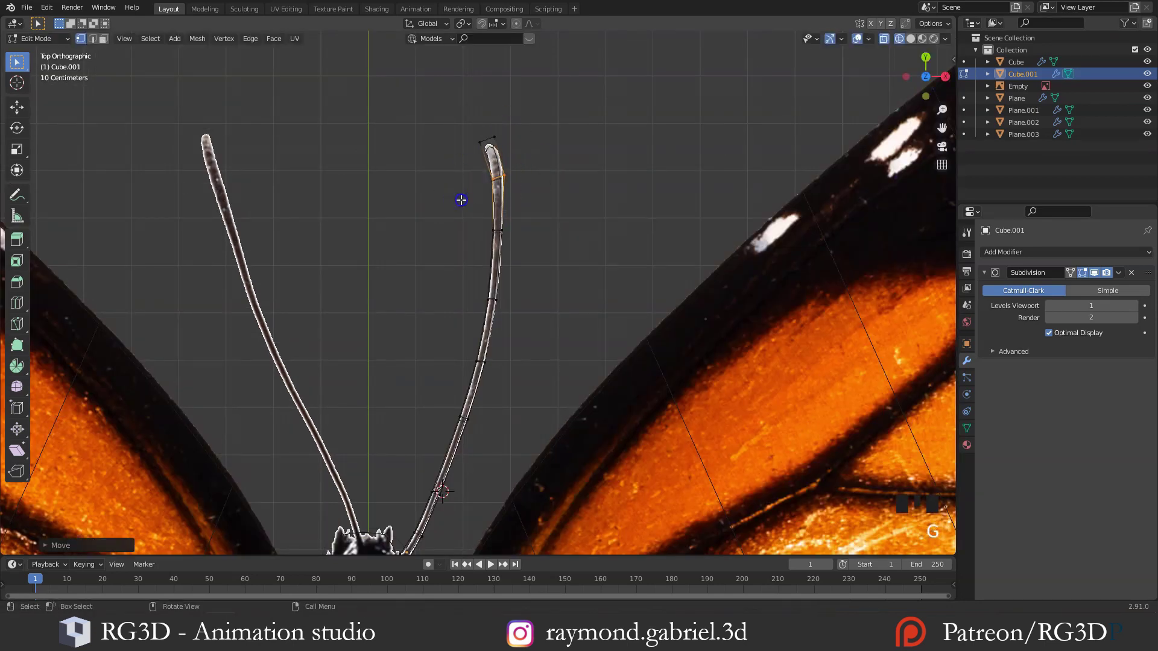
{"action": "key", "text": "z"}
{"action": "left_click", "coordinate": [626, 253]}
Duplicate the right antenna, place the copy on the butterfly's opposite side, and mirror it
{"action": "middle_click_drag", "start_coordinate": [525, 263], "coordinate": [552, 259], "text": "shift"}
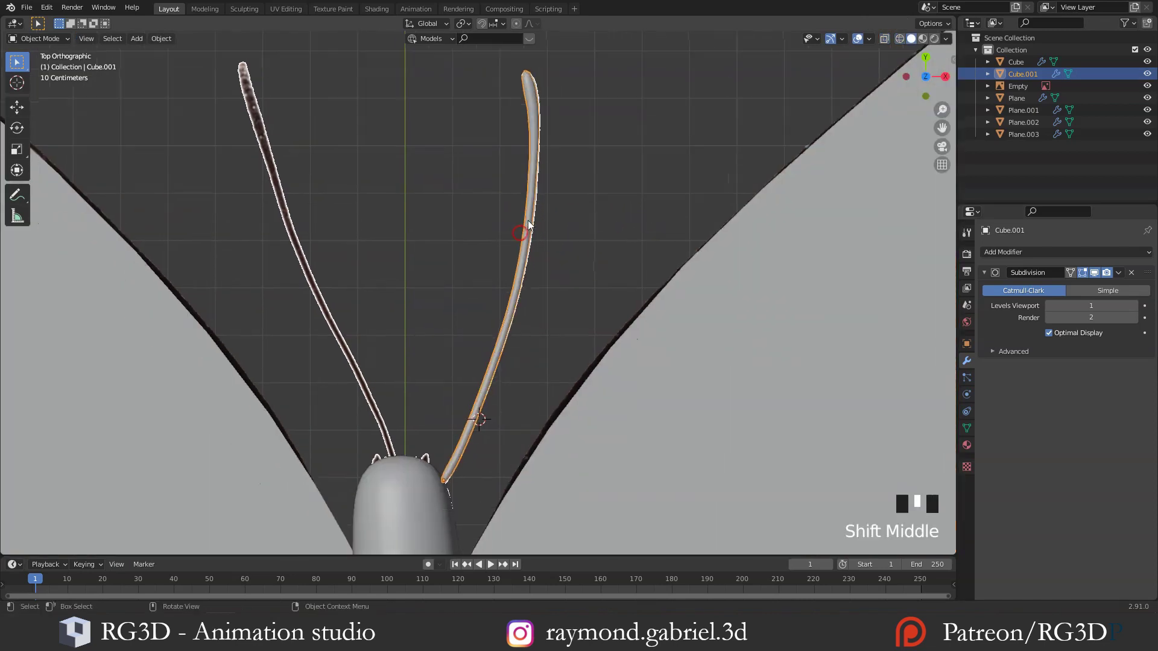
{"action": "scroll", "coordinate": [561, 254], "scroll_direction": "up", "scroll_amount": 2}
{"action": "key", "text": "shift+d"}
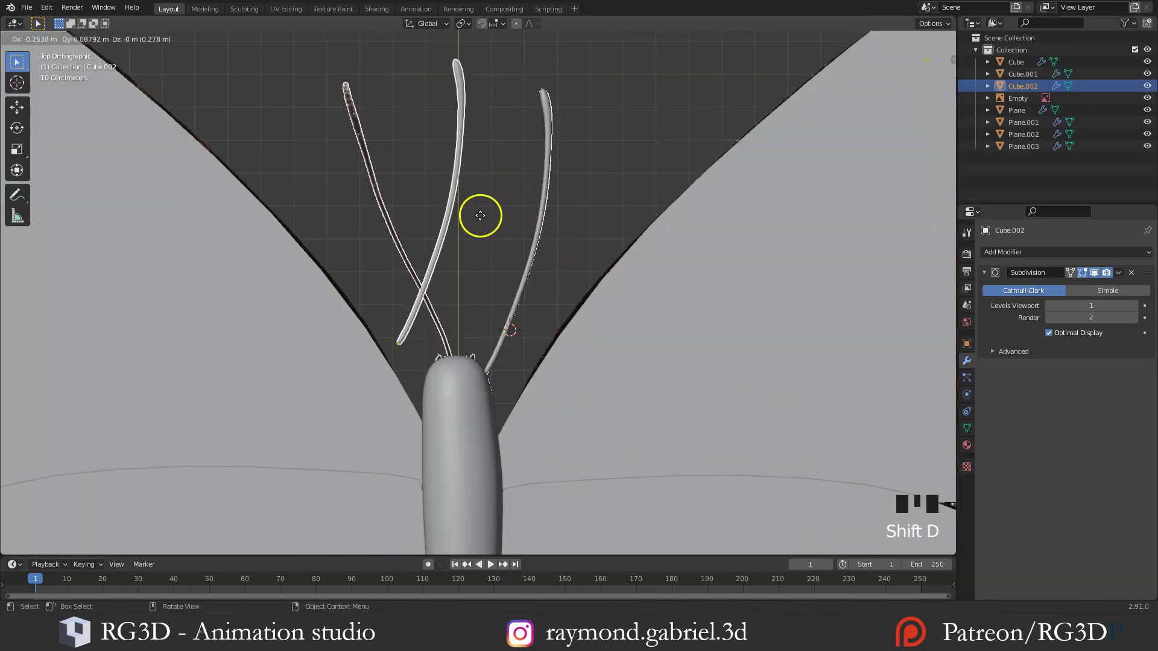
{"action": "left_click", "coordinate": [458, 232]}
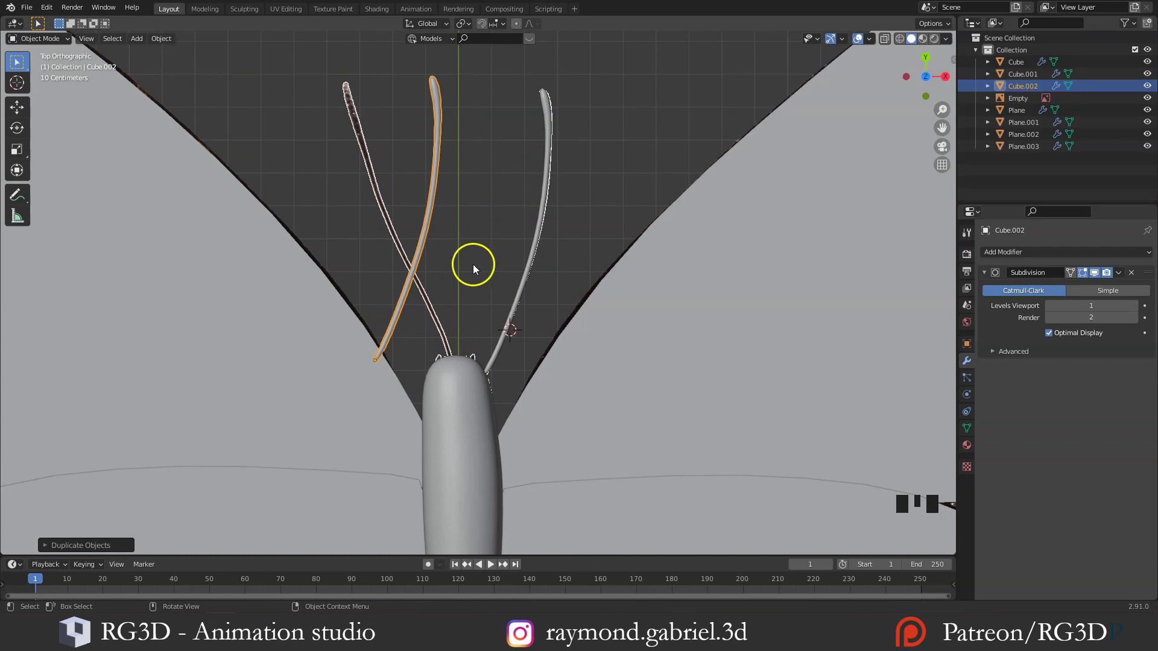
{"action": "key", "text": "ctrl+m"}
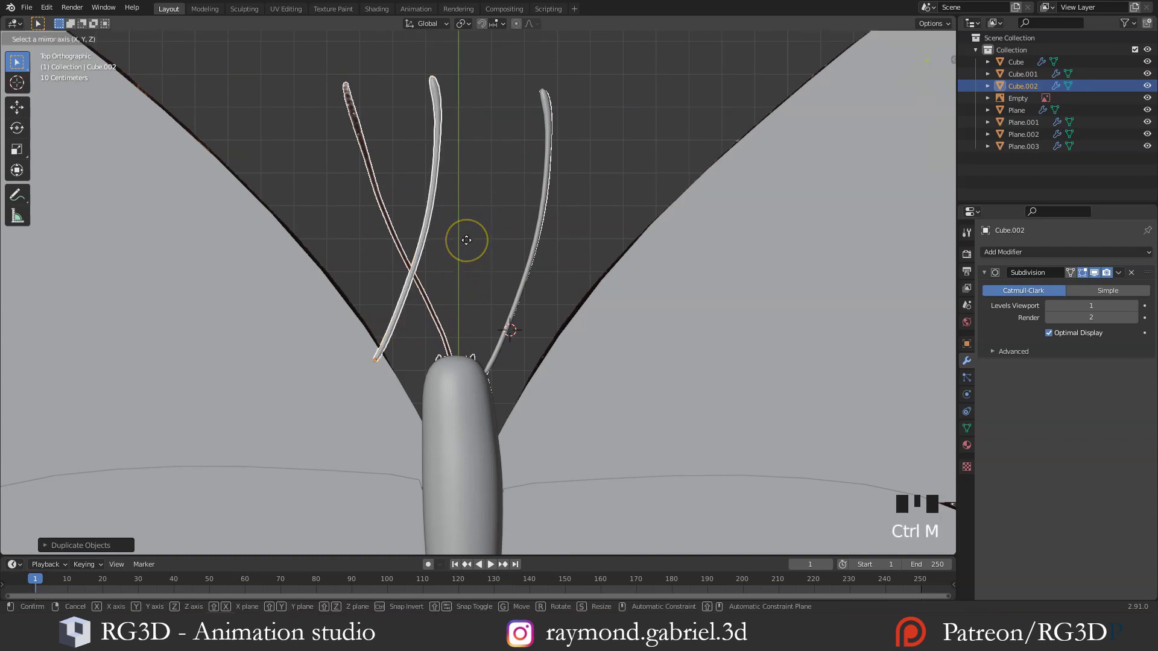
Rotate and move the mirrored antenna so its base meets the head at the left reference antenna
{"action": "key", "text": "r"}
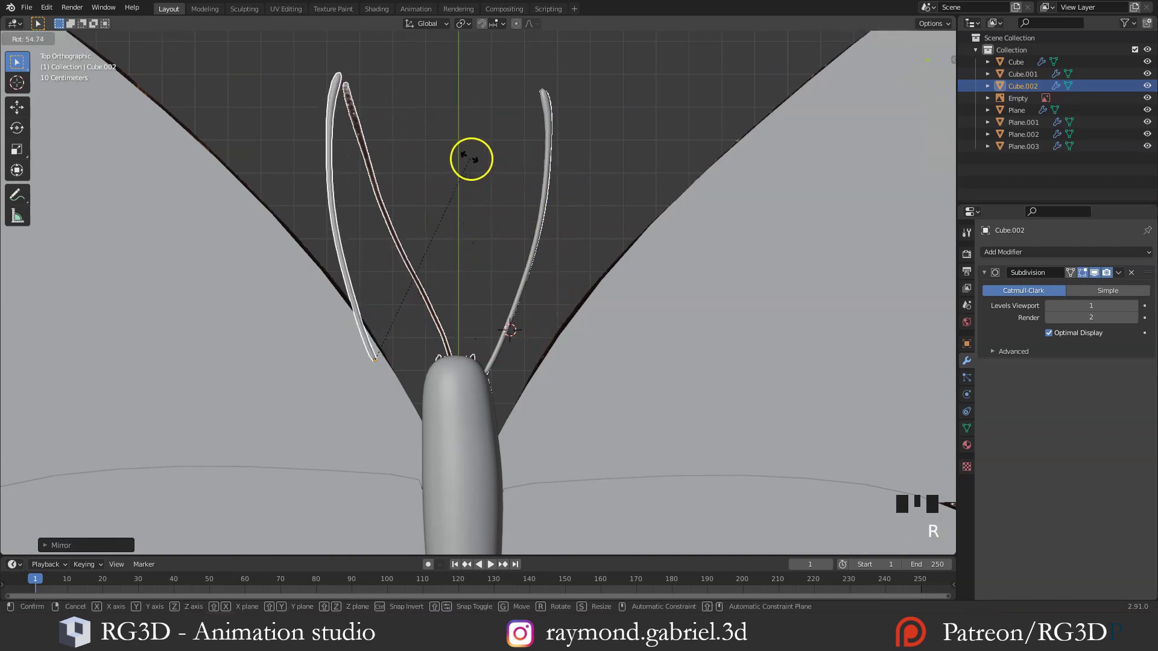
{"action": "left_click", "coordinate": [439, 152]}
{"action": "key", "text": "g"}
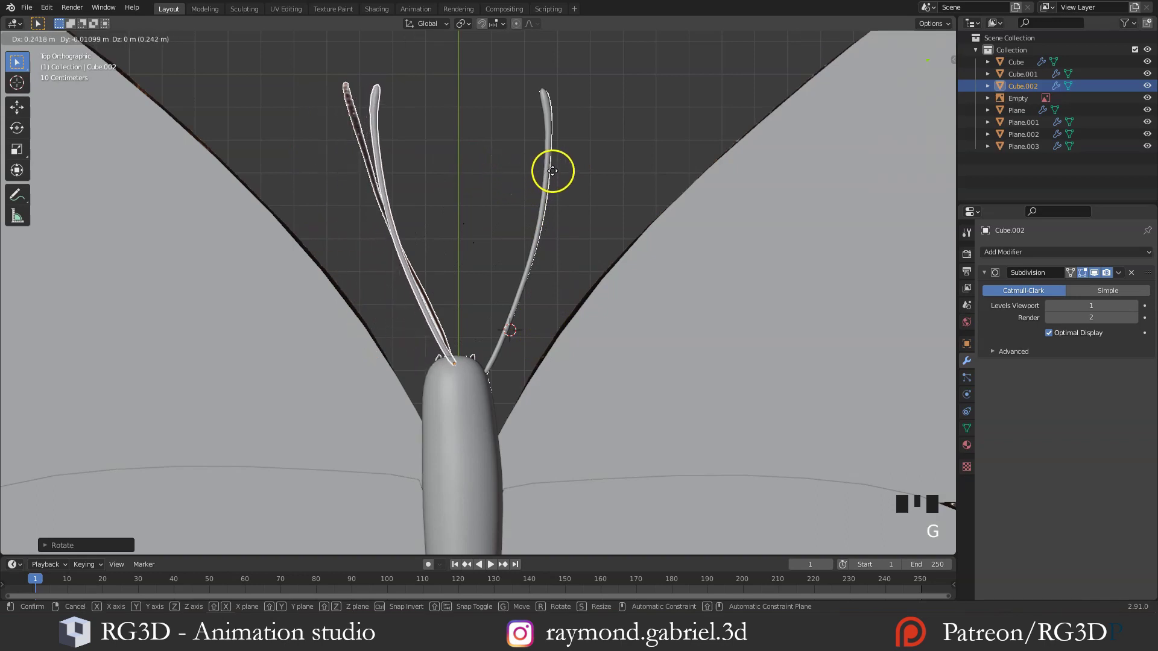
{"action": "left_click", "coordinate": [517, 197]}
{"action": "key", "text": "g"}
In wireframe edit mode, move the left antenna's first ring above its base onto the reference curve
{"action": "key", "text": "Tab"}
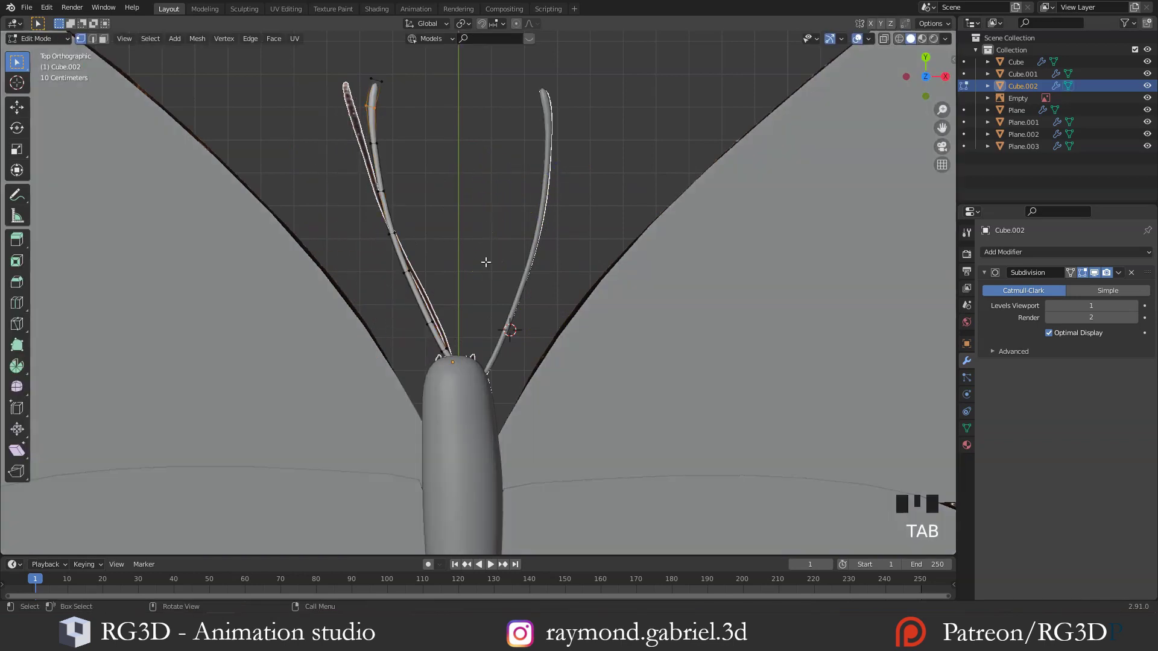
{"action": "key", "text": "z"}
{"action": "left_click", "coordinate": [392, 265]}
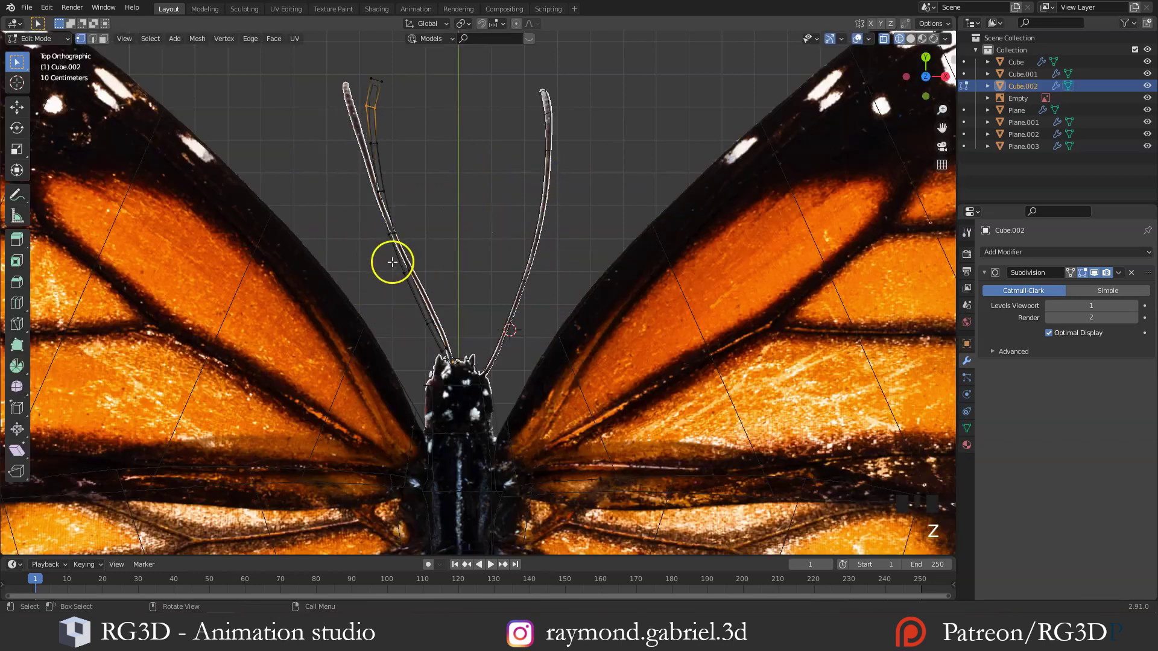
{"action": "scroll", "coordinate": [426, 287], "scroll_direction": "up", "scroll_amount": 3}
{"action": "key", "text": "b"}
{"action": "key", "text": "b"}
{"action": "left_click_drag", "start_coordinate": [436, 311], "coordinate": [387, 353]}
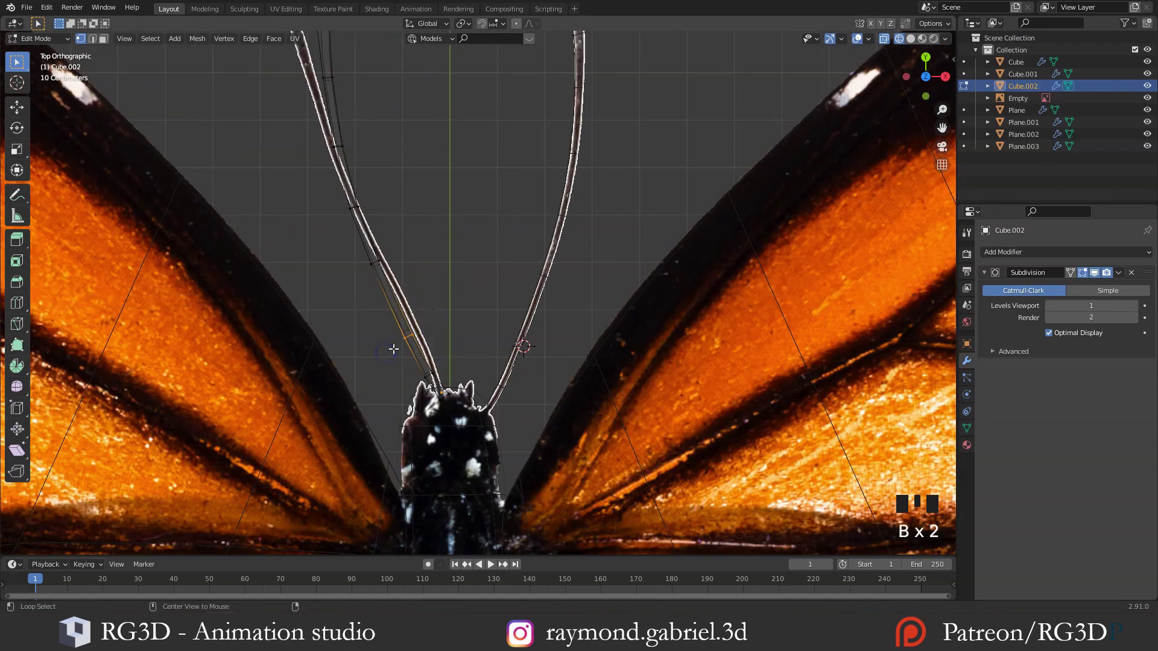
{"action": "key", "text": "alt+a"}
{"action": "left_click_drag", "start_coordinate": [441, 309], "coordinate": [376, 352]}
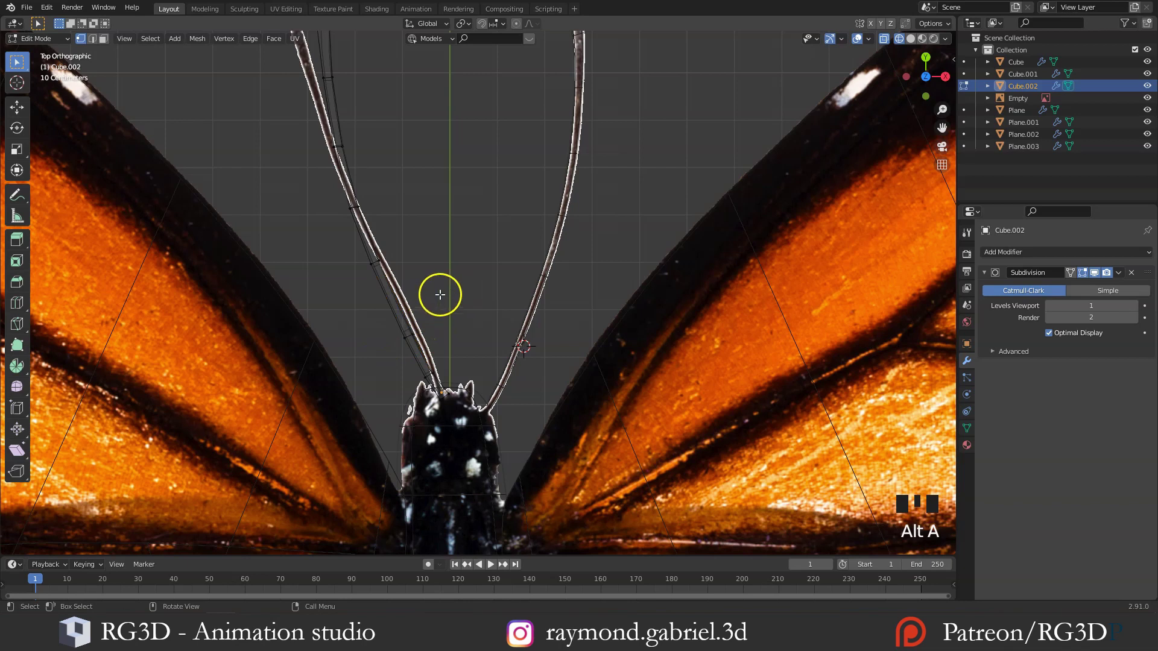
{"action": "key", "text": "b"}
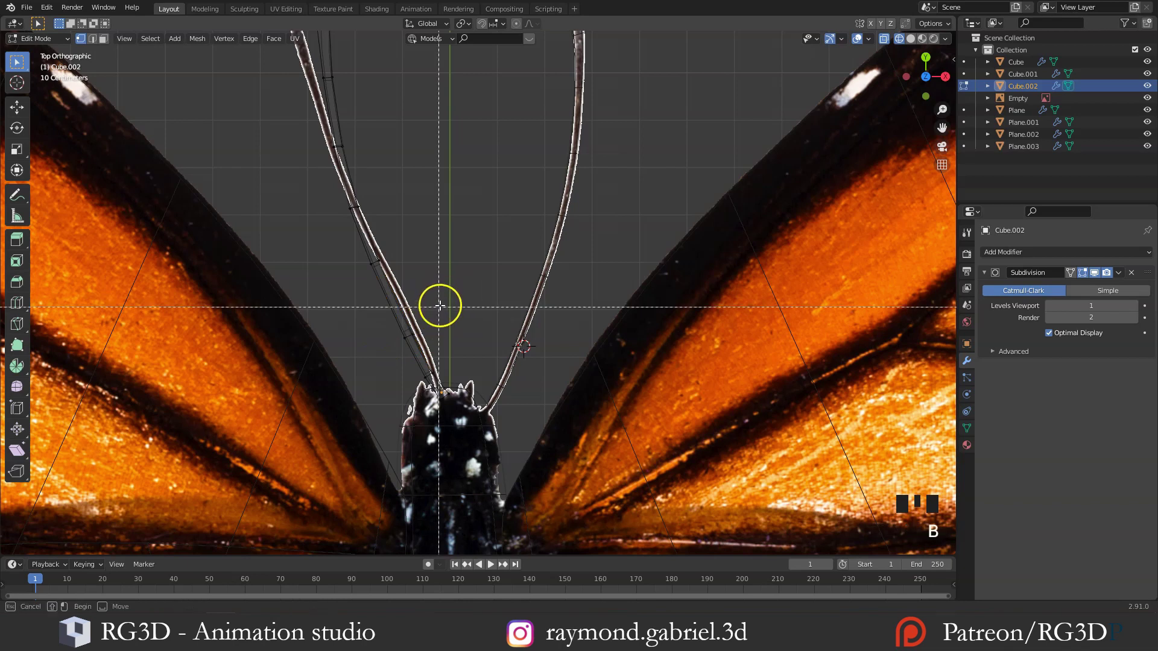
{"action": "left_click_drag", "start_coordinate": [444, 301], "coordinate": [384, 350]}
{"action": "key", "text": "g"}
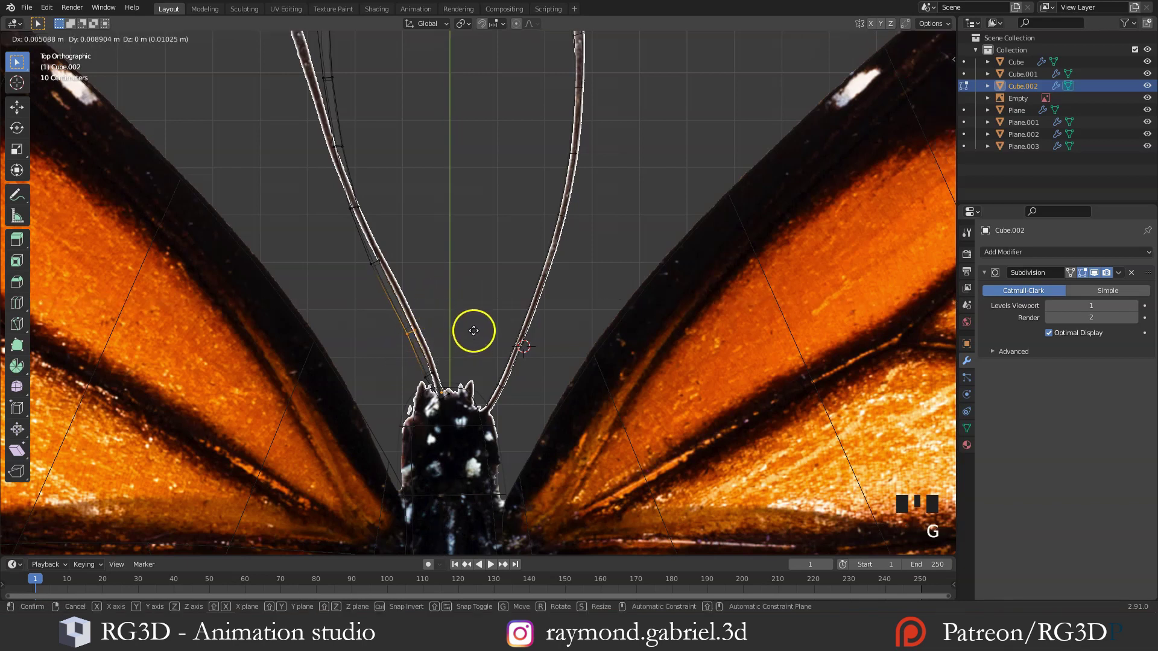
{"action": "left_click", "coordinate": [477, 329]}
{"action": "key", "text": "g"}
{"action": "left_click", "coordinate": [466, 330]}
Move the left antenna's vertices next to the head onto the reference and adjust their scale
{"action": "key", "text": "alt+a"}
{"action": "left_click_drag", "start_coordinate": [447, 354], "coordinate": [419, 388]}
{"action": "key", "text": "g"}
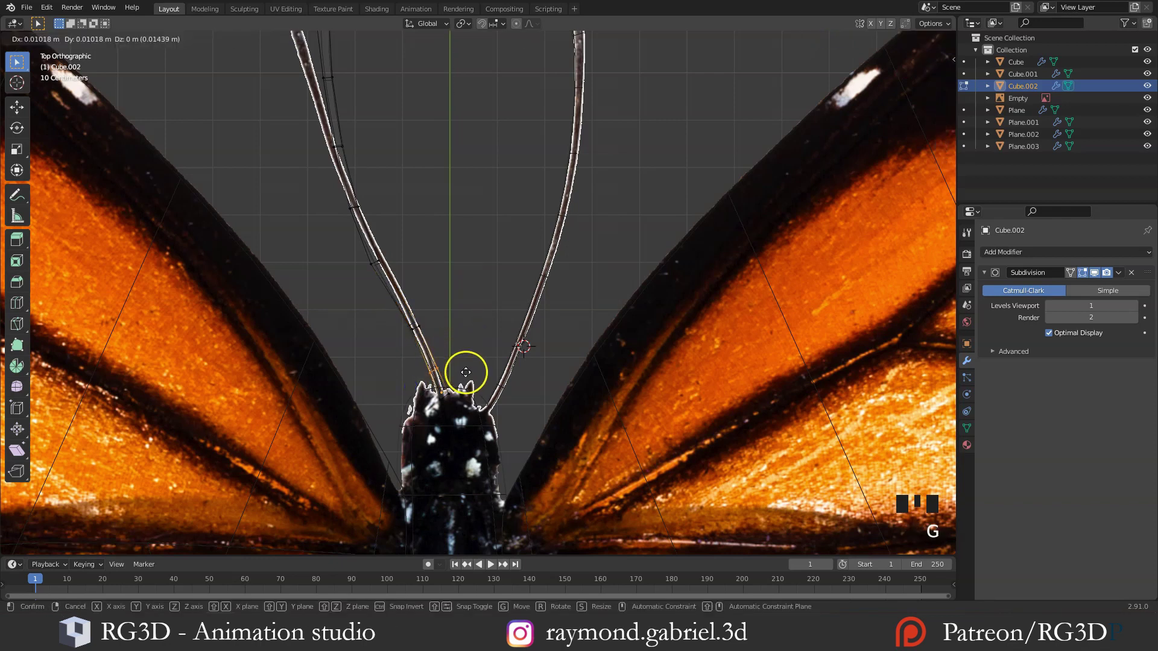
{"action": "left_click", "coordinate": [465, 368]}
{"action": "key", "text": "s"}
{"action": "left_click", "coordinate": [466, 366]}
Move the left antenna's middle rings, one after another up the stalk, onto the reference curve
{"action": "key", "text": "alt+a"}
{"action": "left_click_drag", "start_coordinate": [410, 245], "coordinate": [346, 282]}
{"action": "key", "text": "g"}
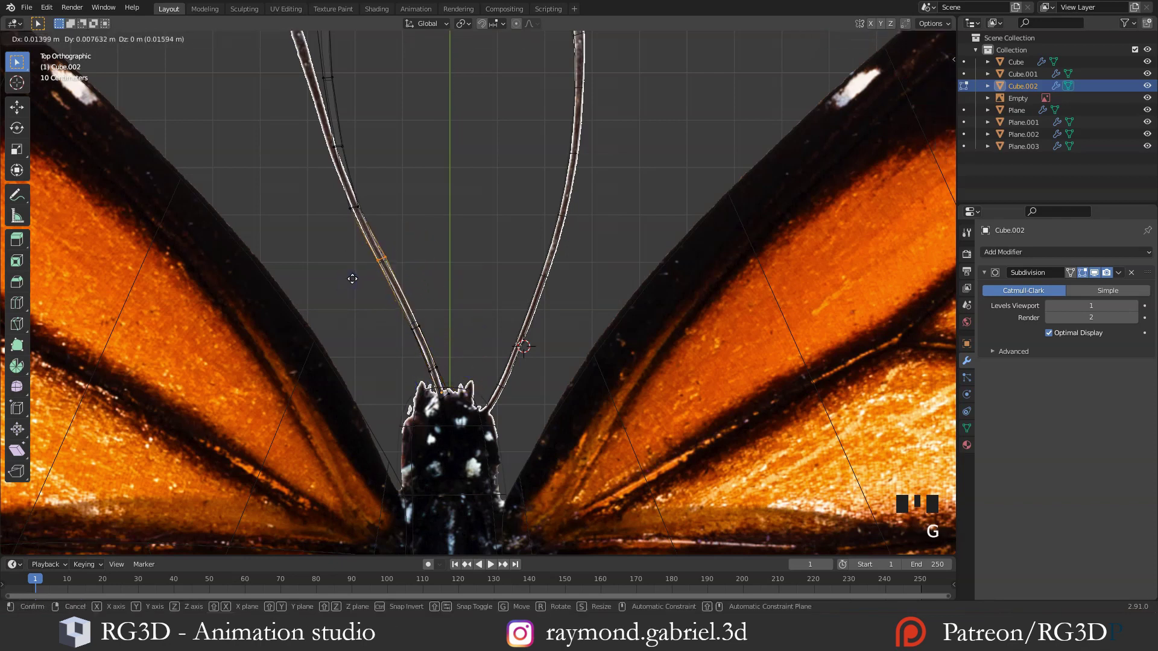
{"action": "left_click", "coordinate": [352, 279]}
{"action": "middle_click_drag", "start_coordinate": [377, 136], "coordinate": [429, 215], "text": "shift"}
{"action": "key", "text": "b"}
{"action": "left_click_drag", "start_coordinate": [428, 215], "coordinate": [370, 242]}
{"action": "scroll", "coordinate": [403, 246], "scroll_direction": "up", "scroll_amount": 1}
{"action": "key", "text": "g"}
{"action": "left_click", "coordinate": [451, 263]}
{"action": "middle_click_drag", "start_coordinate": [443, 211], "coordinate": [448, 254], "text": "shift"}
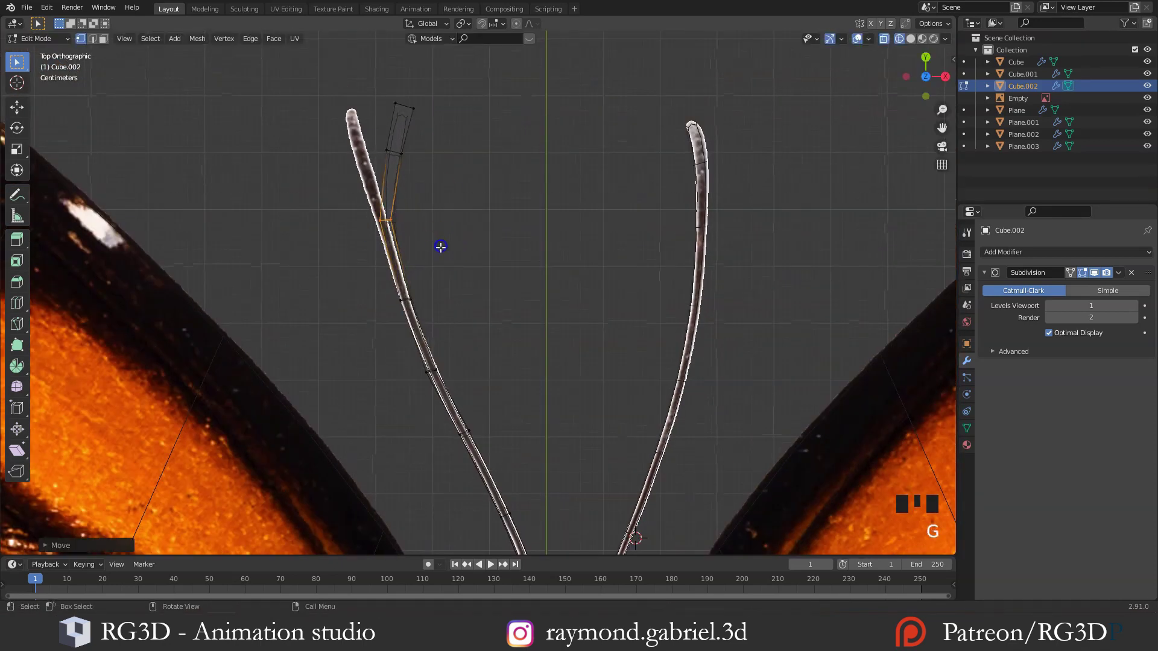
Align the left antenna's tip section and the ring beneath it with the reference, then return to object mode in shaded display
{"action": "left_click_drag", "start_coordinate": [421, 136], "coordinate": [369, 166]}
{"action": "key", "text": "g"}
{"action": "left_click", "coordinate": [339, 170]}
{"action": "key", "text": "g"}
{"action": "left_click", "coordinate": [432, 127]}
{"action": "key", "text": "alt+a"}
{"action": "key", "text": "b"}
{"action": "left_click_drag", "start_coordinate": [413, 204], "coordinate": [354, 251]}
{"action": "scroll", "coordinate": [463, 289], "scroll_direction": "down", "scroll_amount": 3}
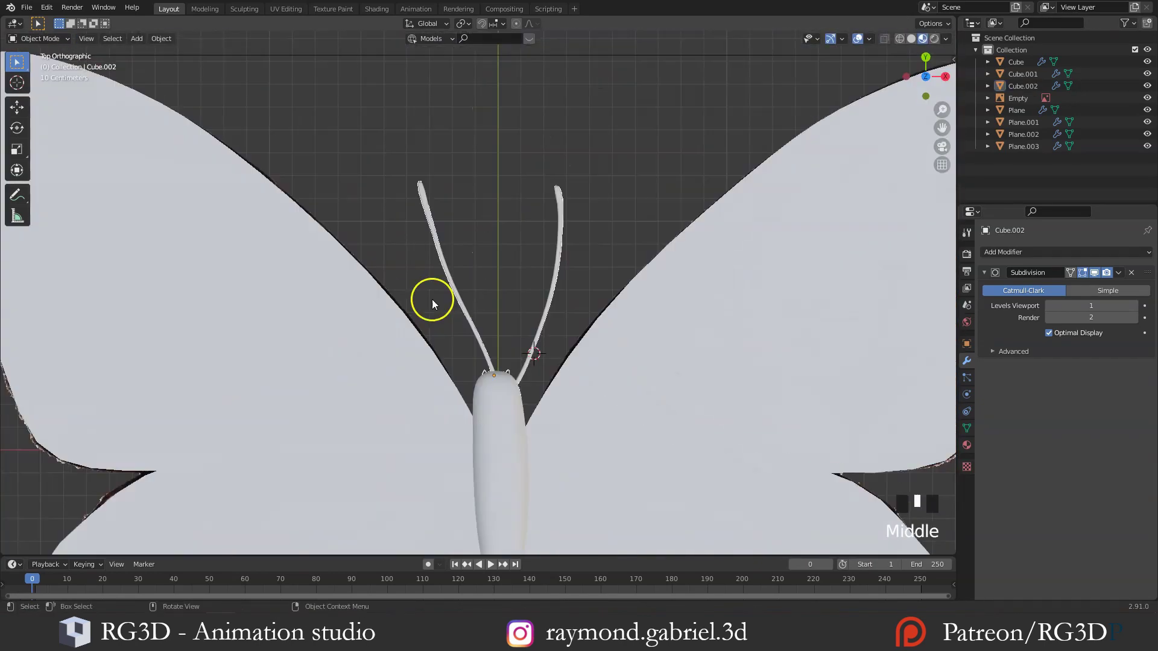
Select all the wings, the body and both antennae, and raise them along Z above the reference image
{"action": "scroll", "coordinate": [432, 299], "scroll_direction": "down", "scroll_amount": 5}
{"action": "mouse_move", "coordinate": [439, 227]}
{"action": "middle_mouse_down", "text": "shift"}
{"action": "mouse_move", "coordinate": [468, 313]}
{"action": "mouse_move", "coordinate": [446, 253]}
{"action": "mouse_move", "coordinate": [419, 222]}
{"action": "middle_mouse_up", "text": "shift"}
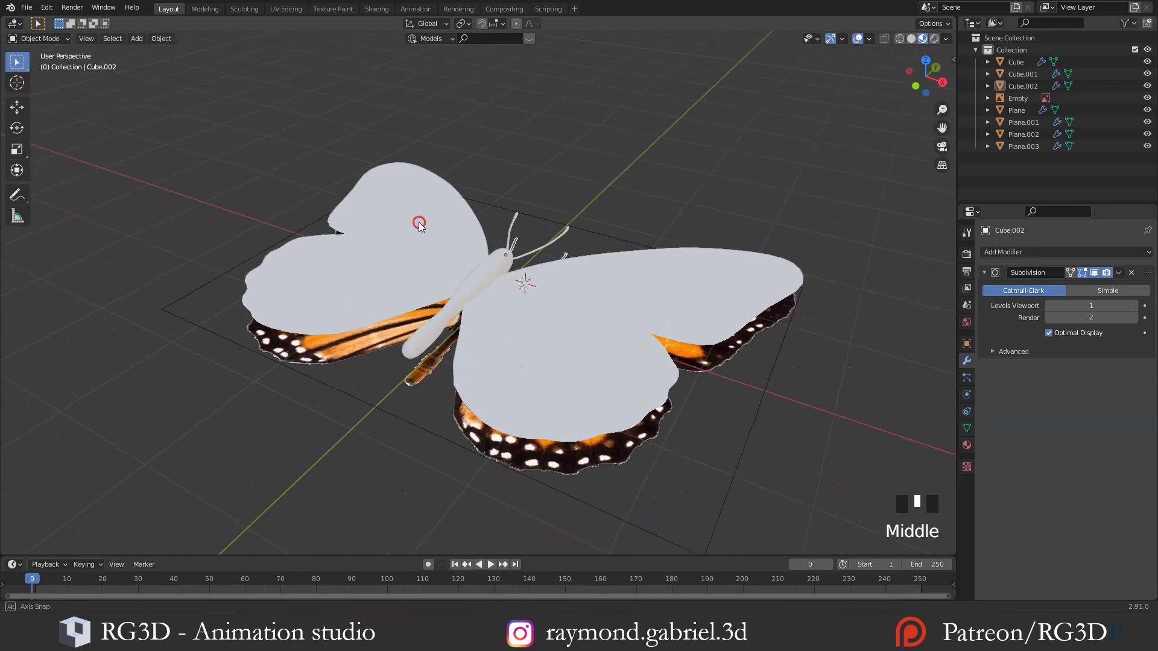
{"action": "middle_click_drag", "start_coordinate": [465, 271], "coordinate": [460, 339]}
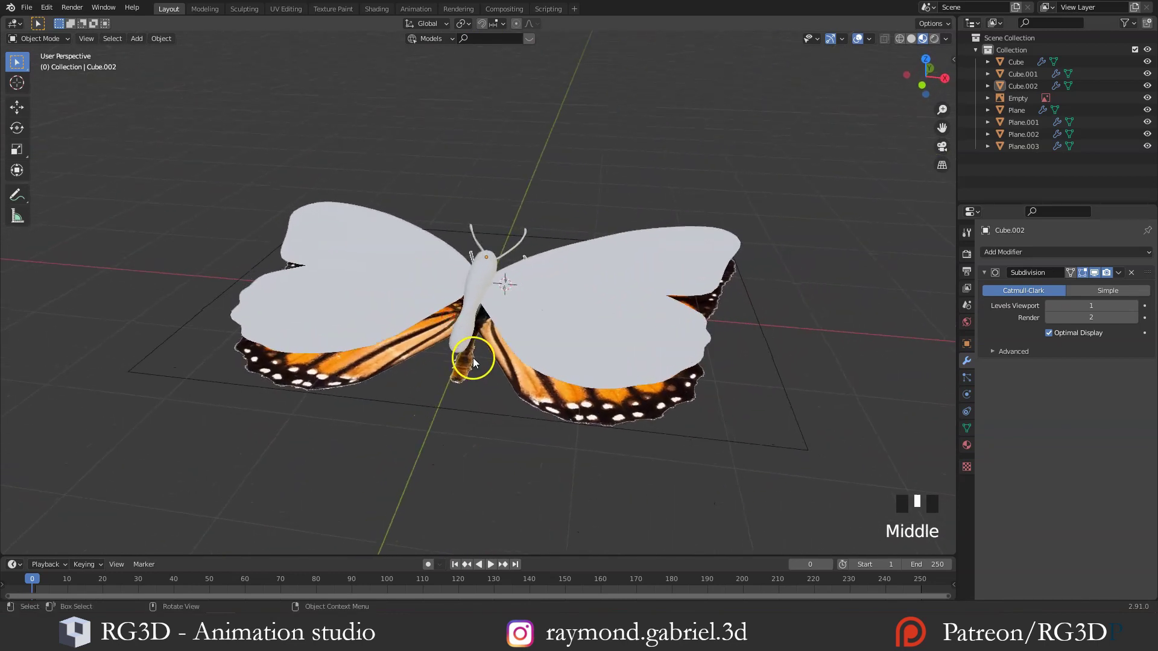
{"action": "left_click", "coordinate": [541, 327]}
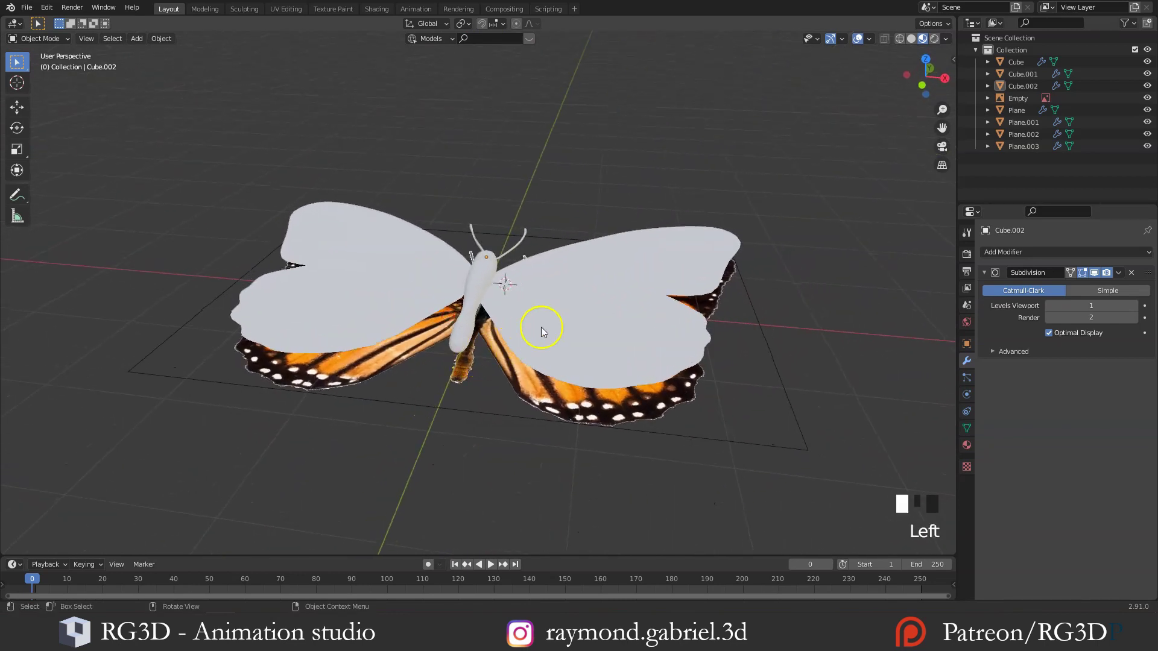
{"action": "left_click", "coordinate": [607, 264], "text": "shift"}
{"action": "left_click", "coordinate": [486, 268], "text": "shift"}
{"action": "left_click", "coordinate": [514, 244], "text": "shift"}
{"action": "left_click", "coordinate": [475, 240], "text": "shift"}
{"action": "left_click", "coordinate": [424, 243], "text": "shift"}
{"action": "left_click", "coordinate": [406, 302], "text": "shift"}
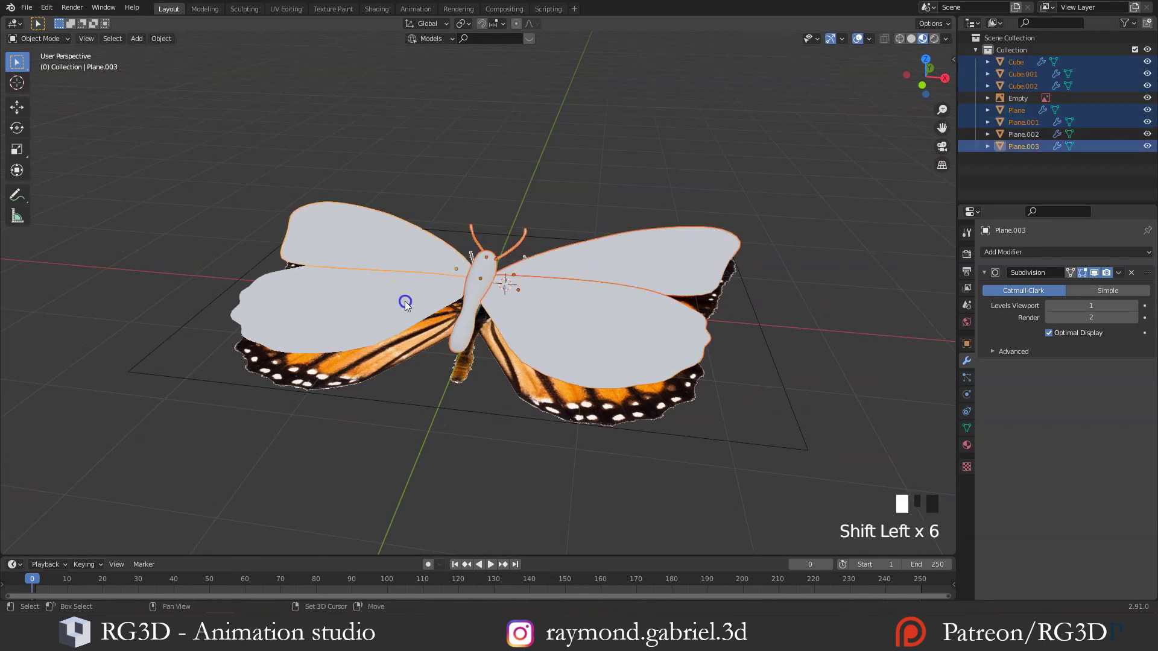
{"action": "middle_click_drag", "start_coordinate": [408, 303], "coordinate": [503, 321]}
{"action": "key", "text": "g"}
{"action": "key", "text": "z"}
{"action": "scroll", "coordinate": [542, 269], "scroll_direction": "down", "scroll_amount": 2}
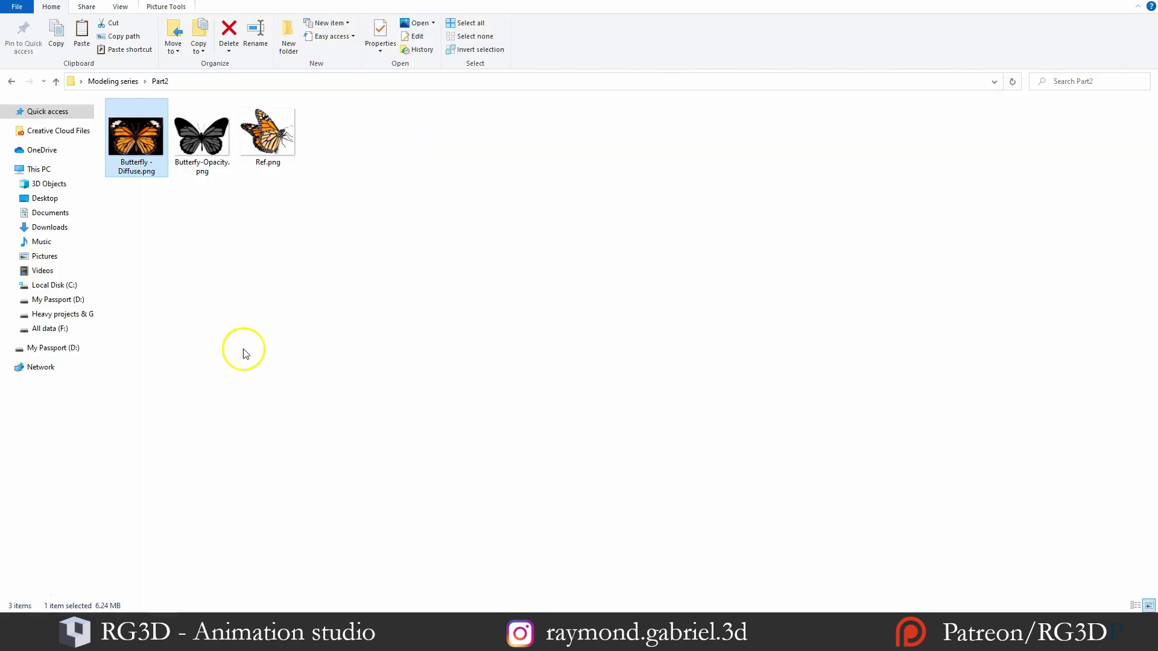
Add Ref.png from the Part2 folder as a reference image in the scene, and clear its rotation and location
{"action": "left_click", "coordinate": [279, 137]}
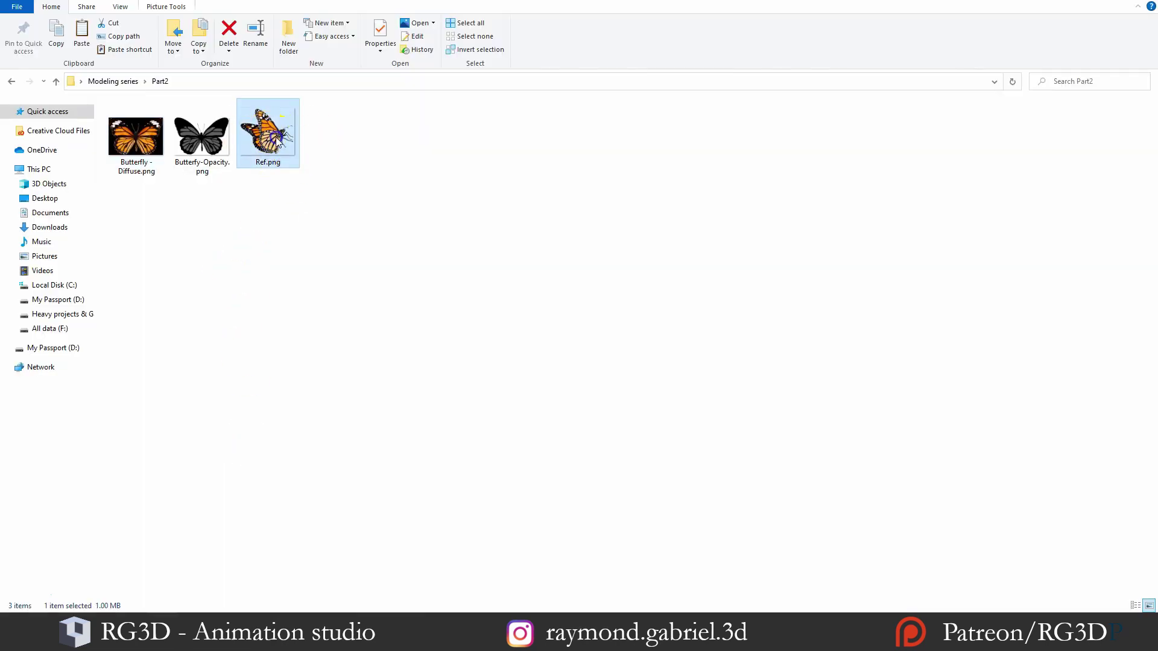
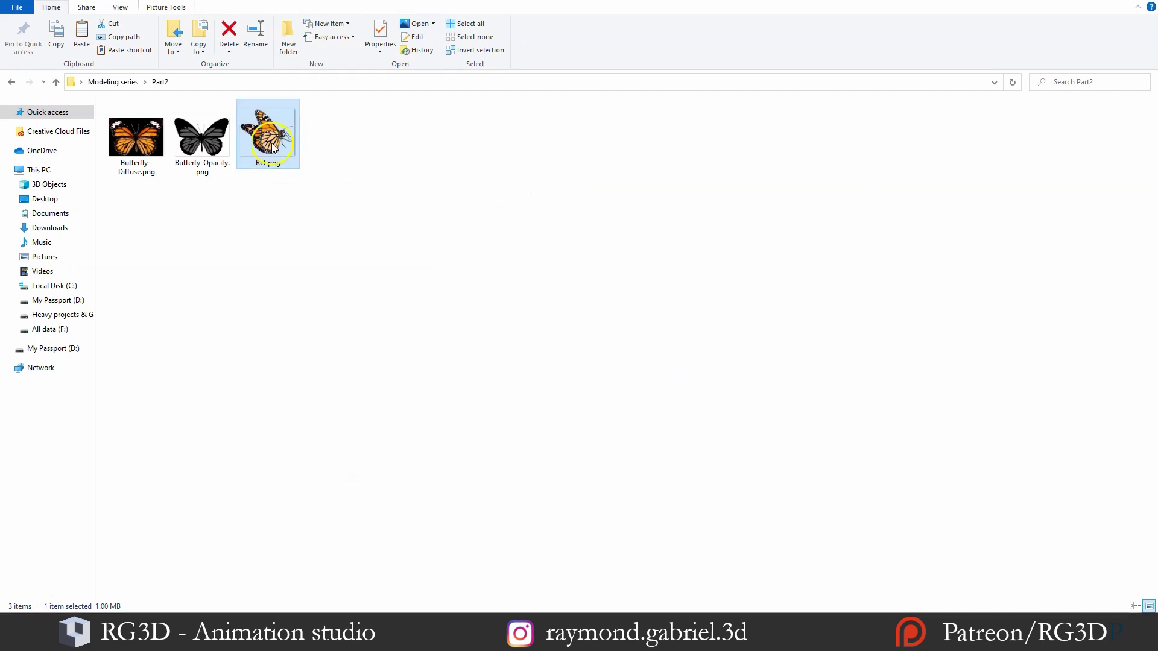
{"action": "left_click_drag", "start_coordinate": [273, 148], "coordinate": [308, 469]}
{"action": "scroll", "coordinate": [373, 465], "scroll_direction": "down", "scroll_amount": 2}
{"action": "key", "text": "alt+r"}
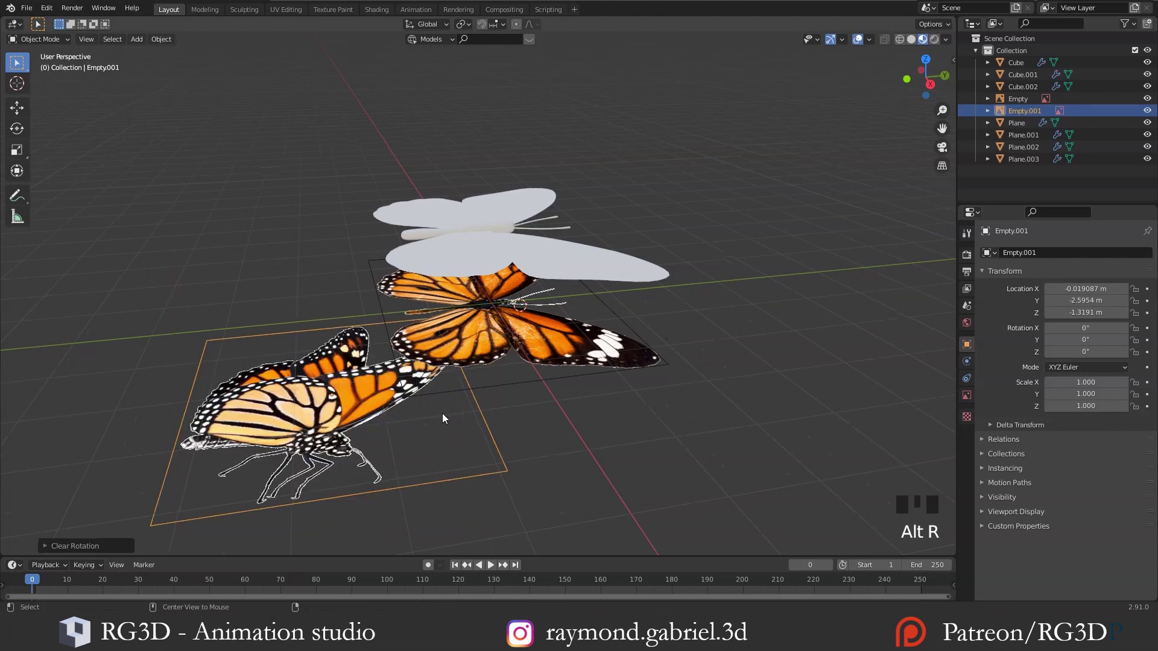
{"action": "key", "text": "alt+g"}
{"action": "left_click", "coordinate": [514, 363]}
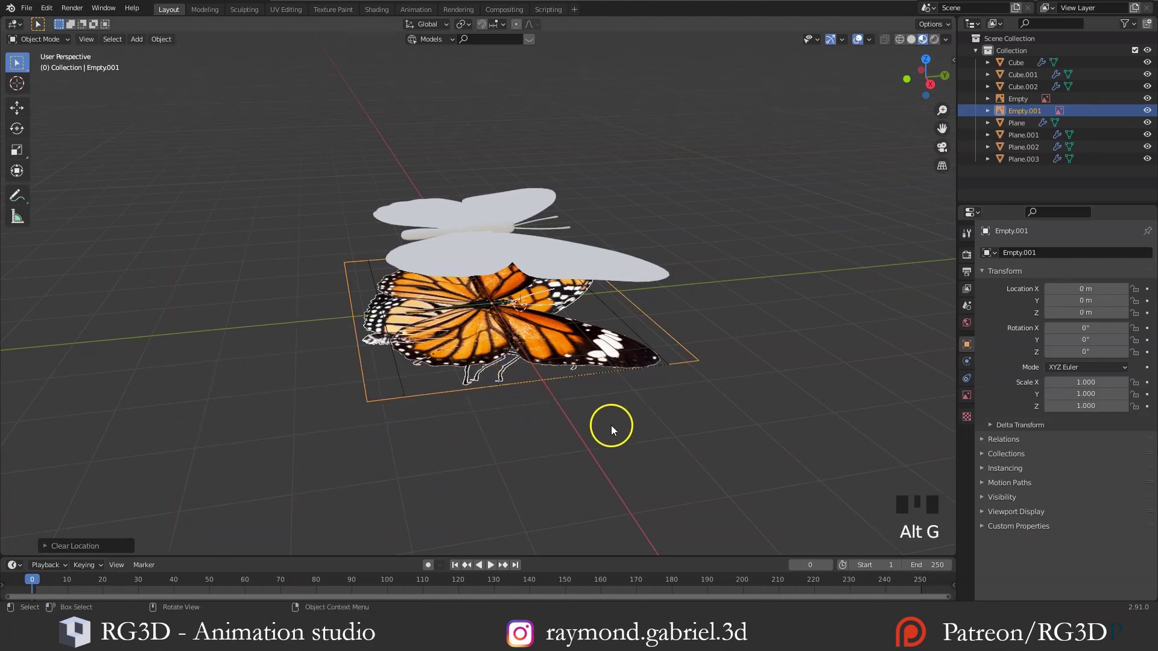
Rotate the new reference image 90° about X and 90° about Z to stand it upright in side view
{"action": "type", "text": "rx90"}
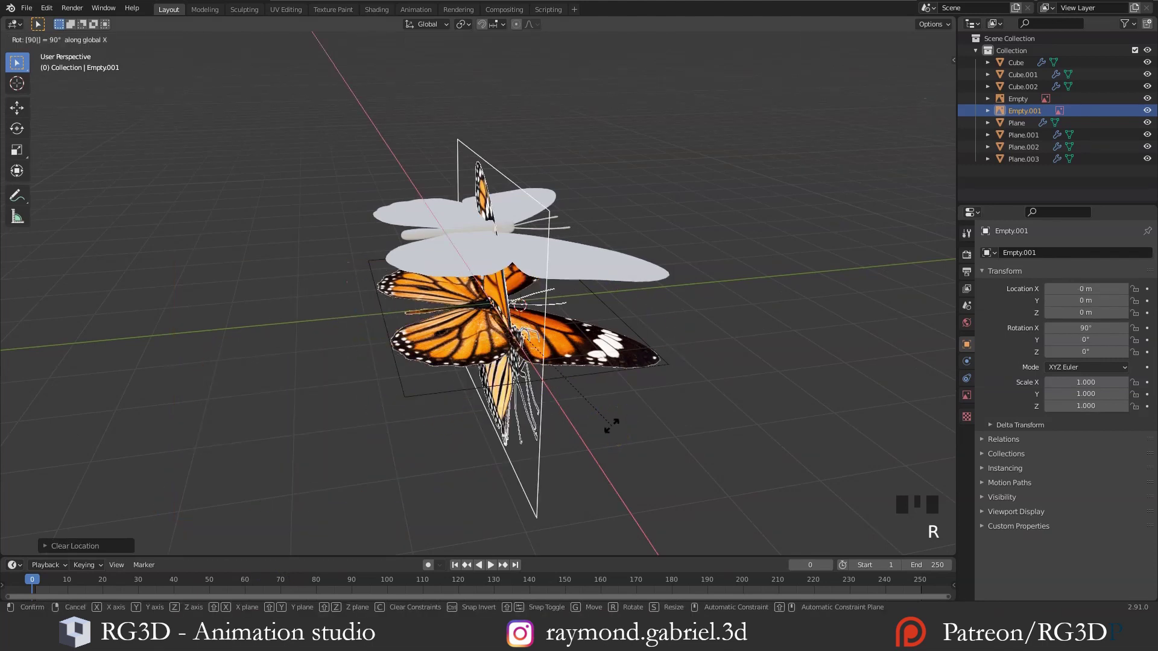
{"action": "key", "text": "Return"}
{"action": "type", "text": "rz90"}
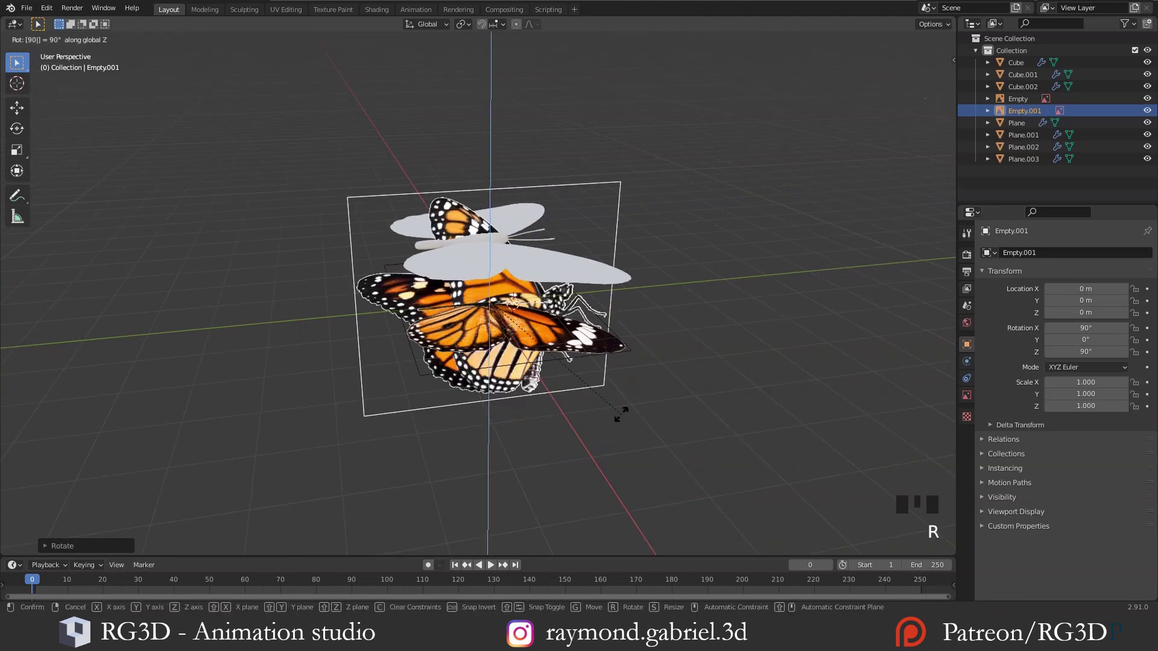
{"action": "key", "text": "Return"}
Move the side reference image to about 4.09 m along Y and about -3.53 m along X
{"action": "middle_click_drag", "start_coordinate": [621, 415], "coordinate": [550, 402]}
{"action": "key", "text": "g"}
{"action": "key", "text": "y"}
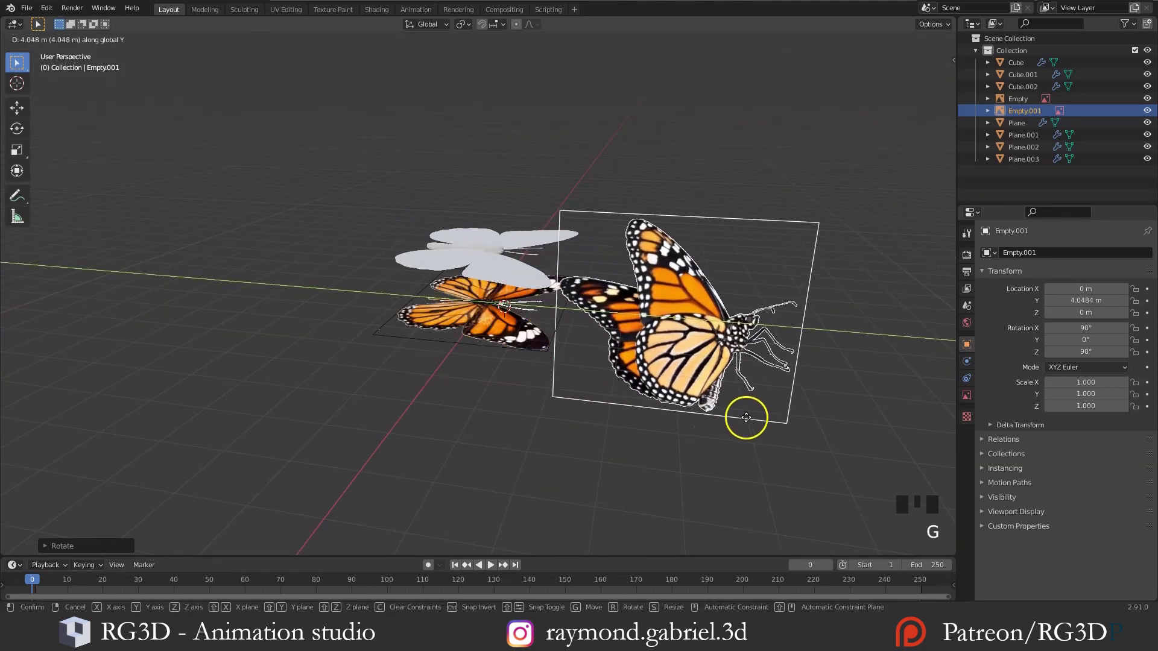
{"action": "left_click", "coordinate": [748, 417]}
{"action": "middle_click_drag", "start_coordinate": [748, 418], "coordinate": [712, 398]}
{"action": "middle_click_drag", "start_coordinate": [712, 397], "coordinate": [549, 395], "text": "shift"}
{"action": "key", "text": "g"}
{"action": "key", "text": "x"}
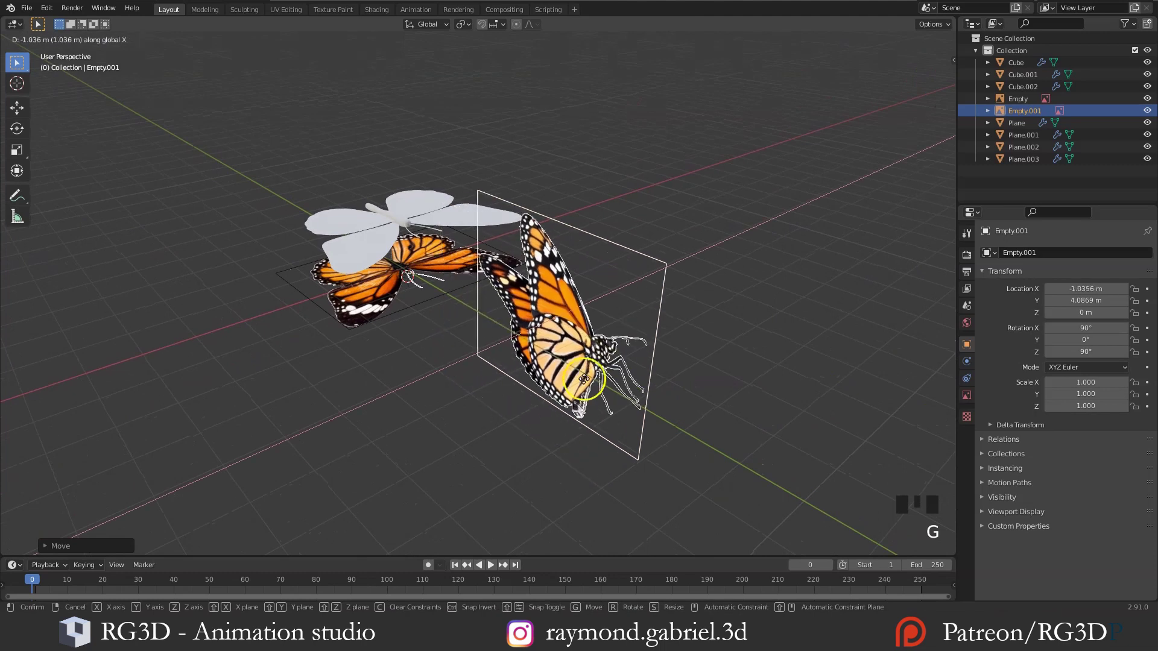
{"action": "left_click", "coordinate": [670, 341]}
Raise the side reference image to about 2.15 m on Z and scale it to about 0.927
{"action": "middle_click_drag", "start_coordinate": [669, 340], "coordinate": [711, 317], "text": "alt"}
{"action": "key", "text": "g"}
{"action": "key", "text": "z"}
{"action": "left_click", "coordinate": [542, 263]}
{"action": "scroll", "coordinate": [502, 311], "scroll_direction": "up", "scroll_amount": 1}
{"action": "middle_click_drag", "start_coordinate": [543, 263], "coordinate": [594, 386], "text": "shift"}
{"action": "scroll", "coordinate": [615, 362], "scroll_direction": "up", "scroll_amount": 1}
{"action": "key", "text": "s"}
{"action": "left_click", "coordinate": [629, 326]}
{"action": "middle_click_drag", "start_coordinate": [422, 259], "coordinate": [470, 269]}
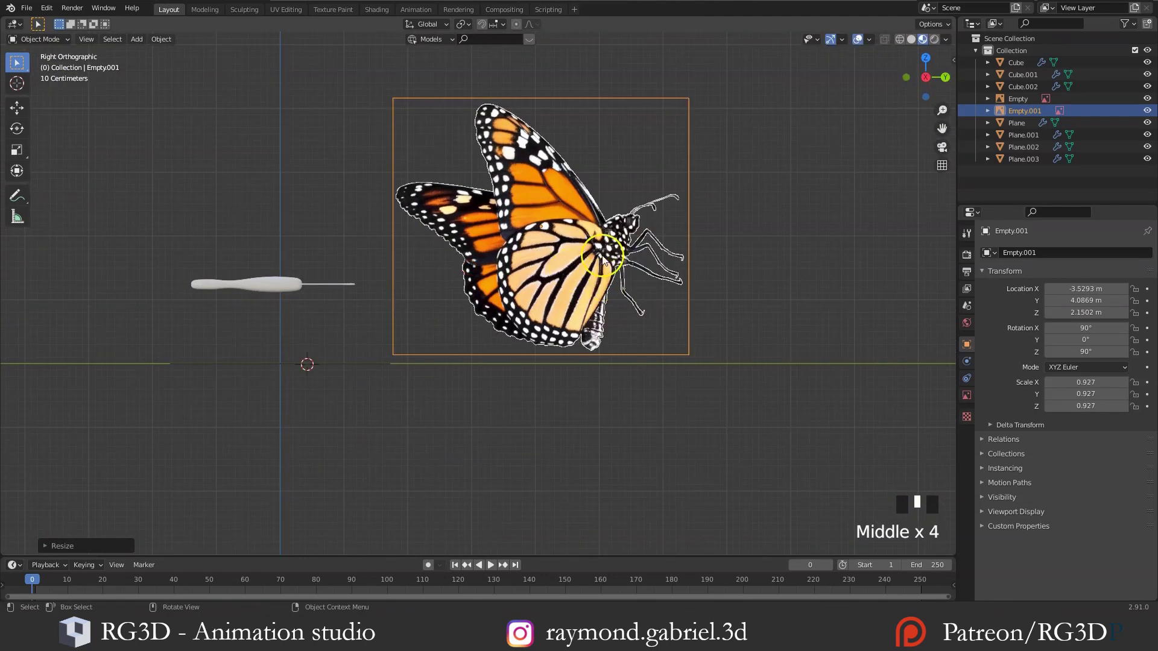
Place the 3D cursor at the base of the upper front leg in the side reference and add a cube there
{"action": "scroll", "coordinate": [674, 249], "scroll_direction": "up", "scroll_amount": 5}
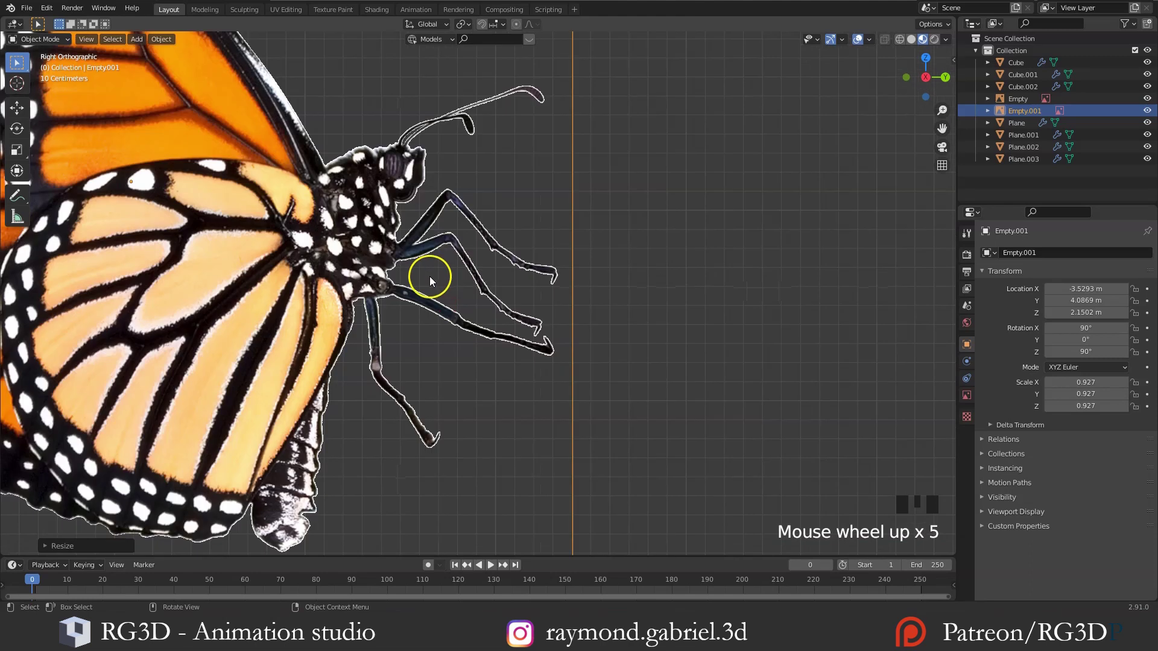
{"action": "right_click", "coordinate": [408, 251], "text": "shift"}
{"action": "key", "text": "shift+a"}
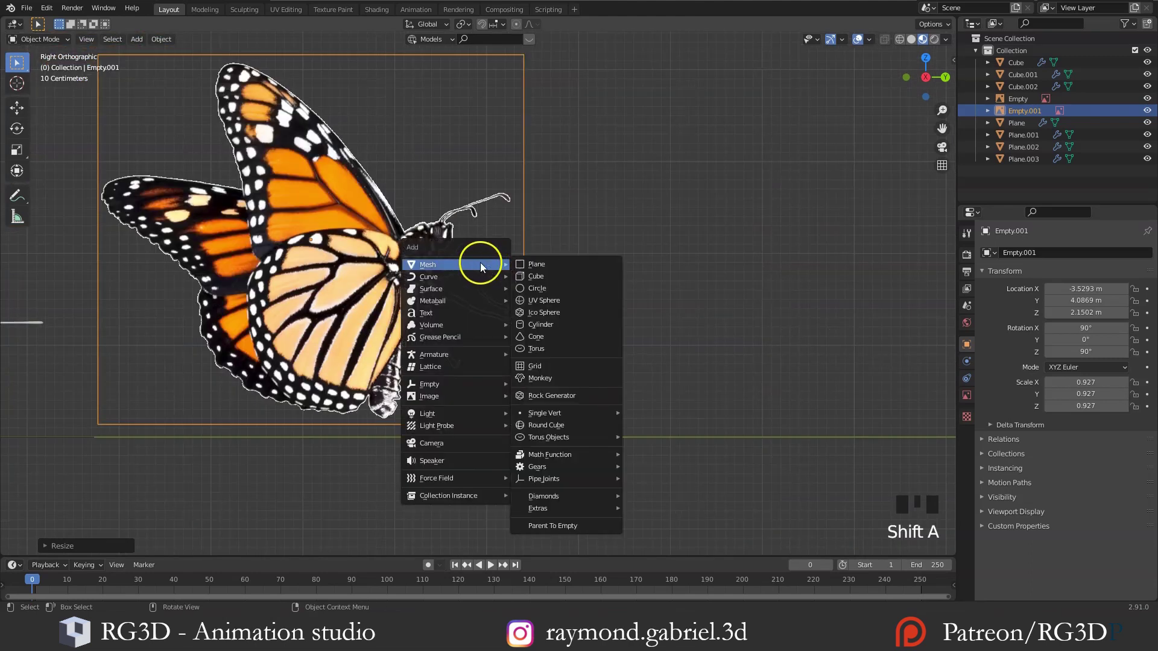
{"action": "left_click", "coordinate": [536, 277]}
{"action": "scroll", "coordinate": [585, 308], "scroll_direction": "down", "scroll_amount": 1}
Switch the viewport to wireframe shading and scale the cube down to roughly the front leg's thickness
{"action": "key", "text": "z"}
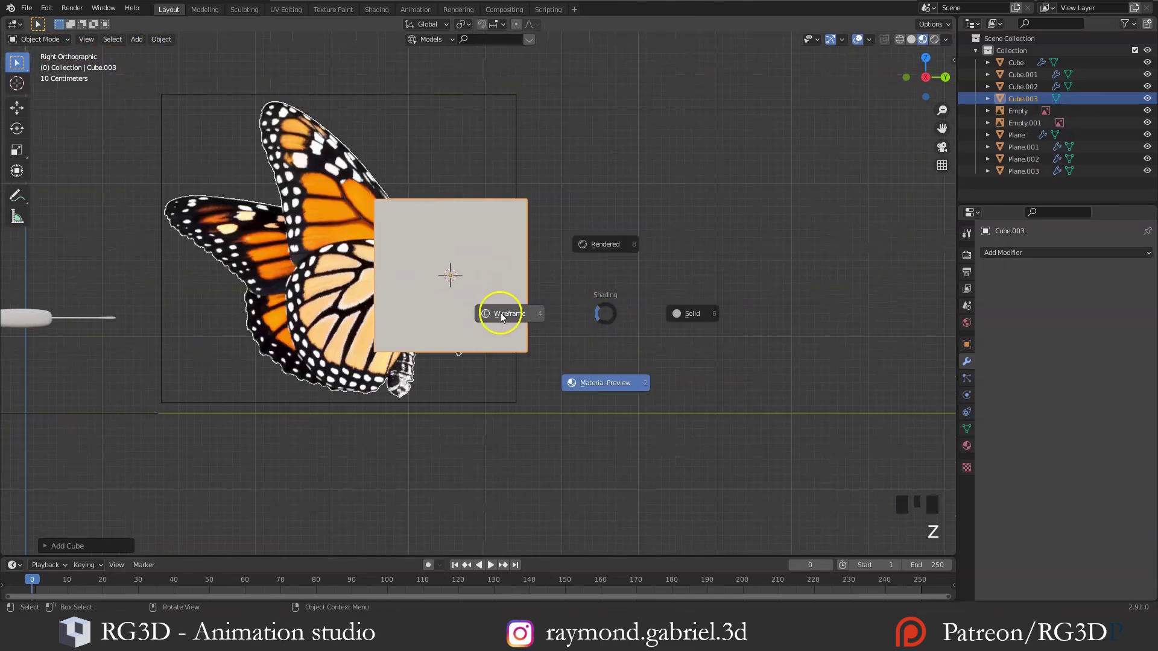
{"action": "left_click", "coordinate": [491, 313]}
{"action": "scroll", "coordinate": [715, 341], "scroll_direction": "up", "scroll_amount": 2}
{"action": "key", "text": "s"}
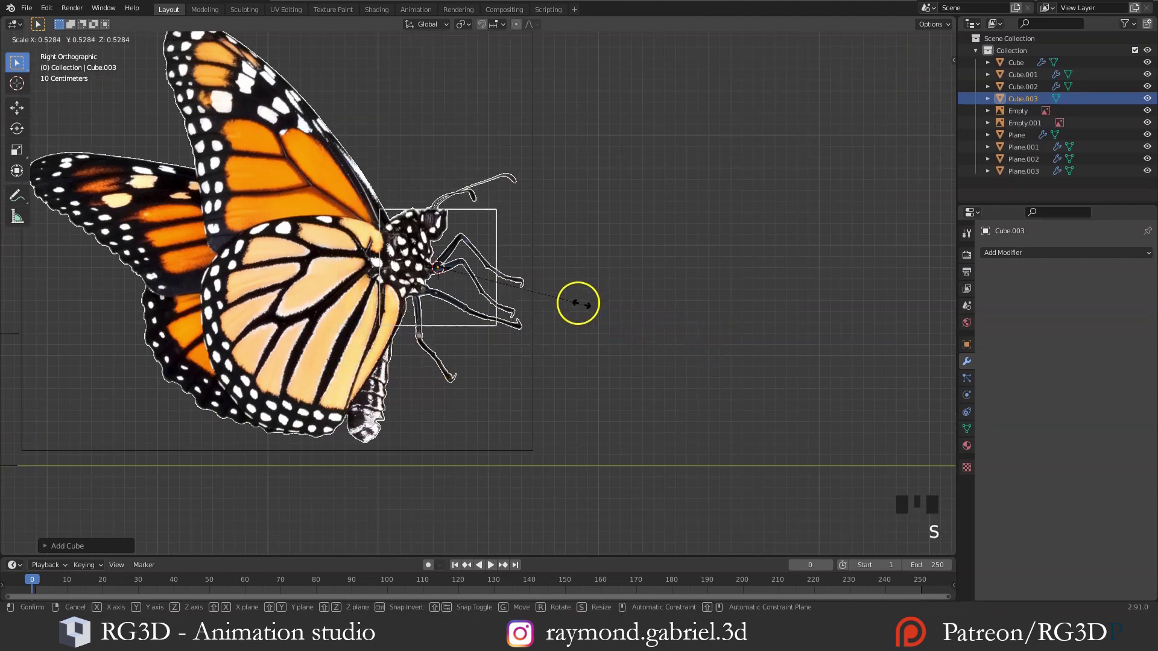
{"action": "left_click", "coordinate": [454, 281]}
{"action": "scroll", "coordinate": [446, 371], "scroll_direction": "up", "scroll_amount": 5}
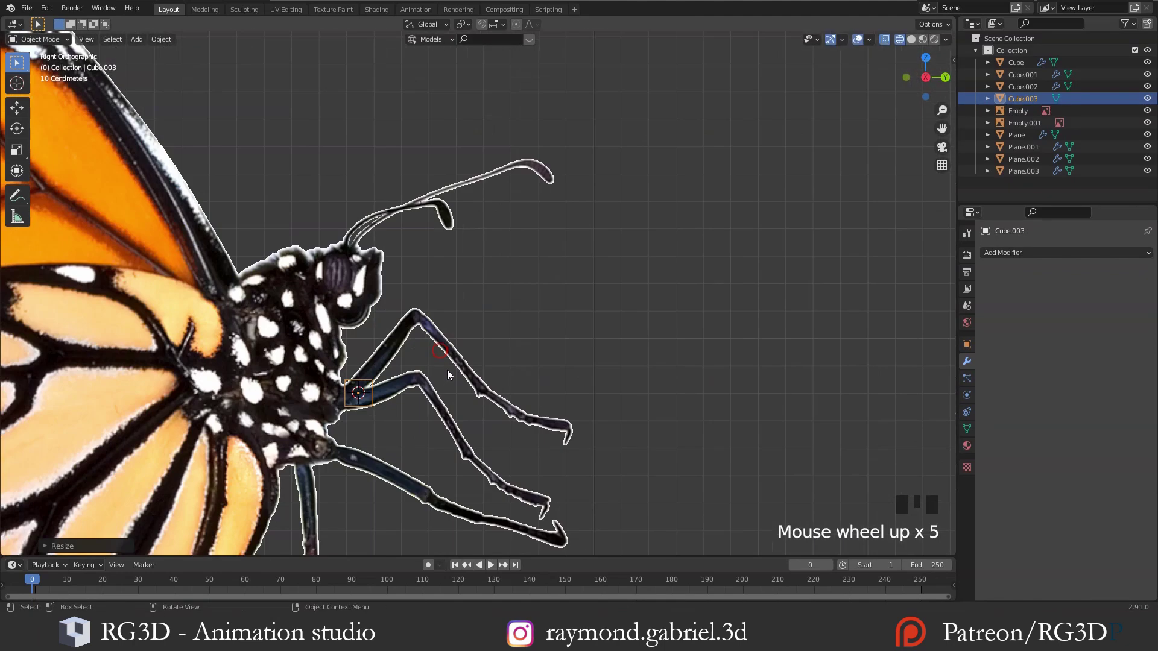
{"action": "middle_click_drag", "start_coordinate": [447, 370], "coordinate": [517, 271], "text": "shift"}
{"action": "scroll", "coordinate": [456, 334], "scroll_direction": "up", "scroll_amount": 3}
Rotate, shrink and move the small cube so it lines up with the base of the upper front leg
{"action": "key", "text": "r"}
{"action": "left_click", "coordinate": [478, 280]}
{"action": "key", "text": "g"}
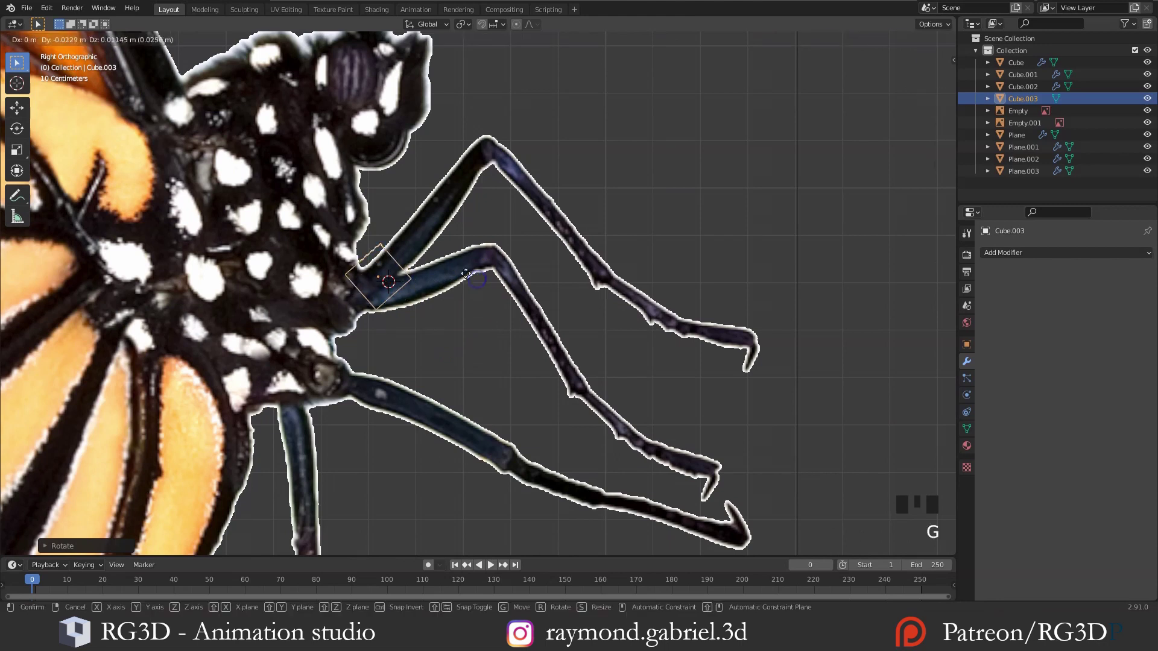
{"action": "left_click", "coordinate": [519, 294]}
{"action": "key", "text": "s"}
{"action": "key", "text": "s"}
{"action": "key", "text": "g"}
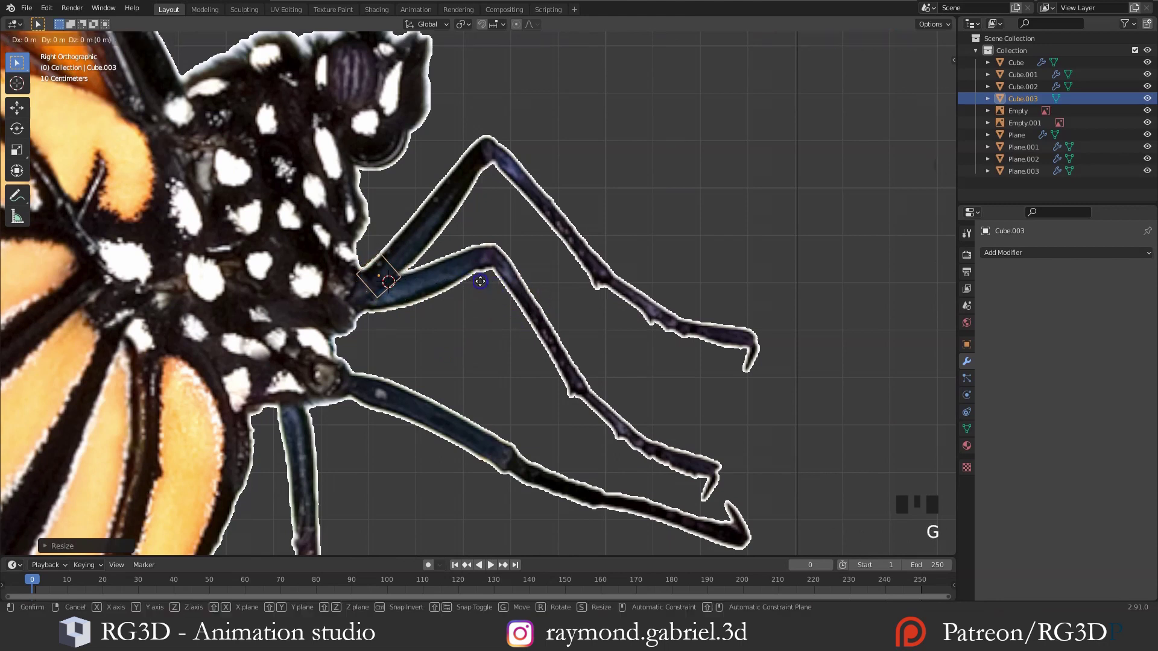
{"action": "key", "text": "r"}
{"action": "left_click", "coordinate": [479, 282]}
{"action": "scroll", "coordinate": [479, 282], "scroll_direction": "down", "scroll_amount": 2}
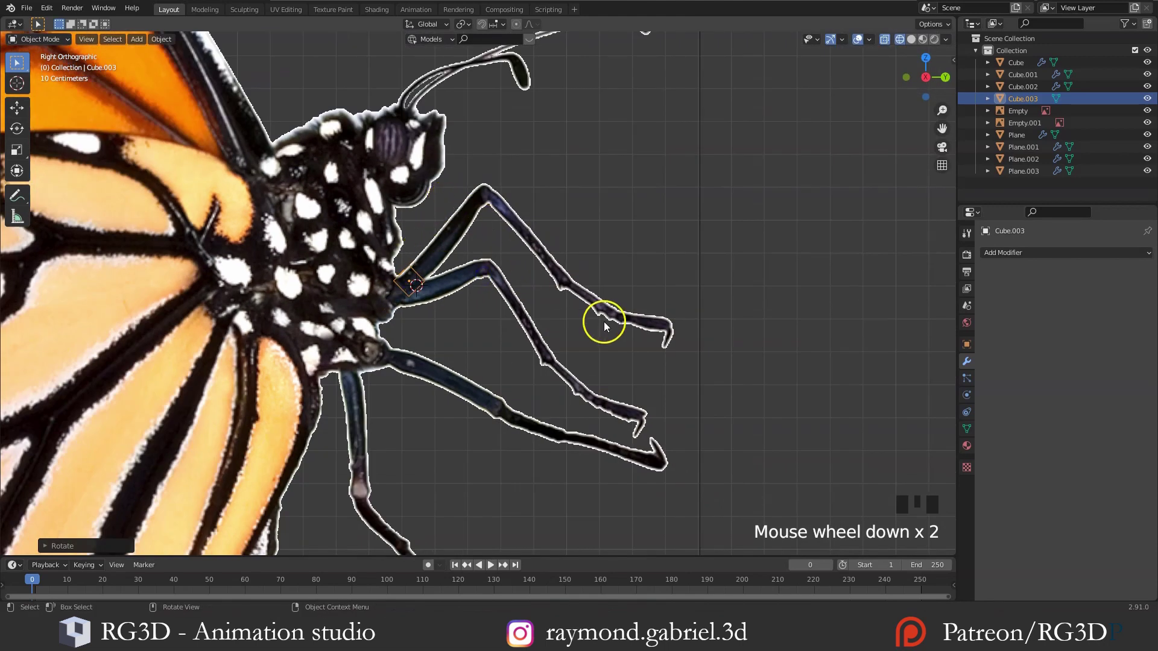
{"action": "scroll", "coordinate": [535, 320], "scroll_direction": "down", "scroll_amount": 1}
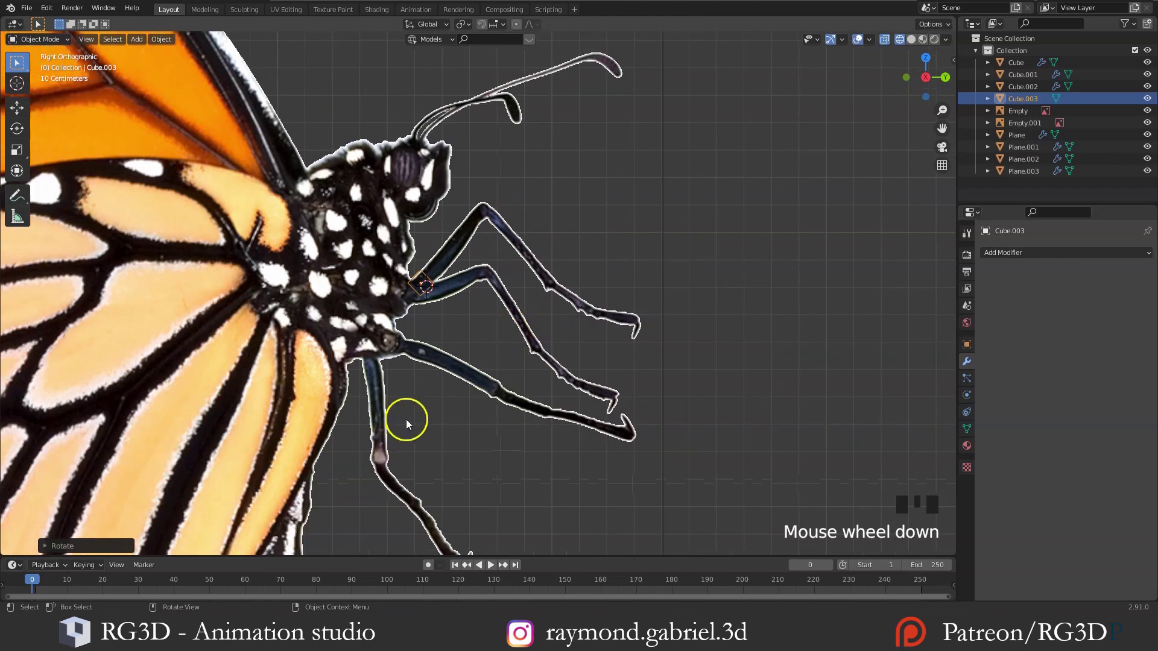
{"action": "scroll", "coordinate": [449, 367], "scroll_direction": "up", "scroll_amount": 2}
In edit mode, select the cube's outer end vertices and move them up along the leg's upper segment
{"action": "key", "text": "Tab"}
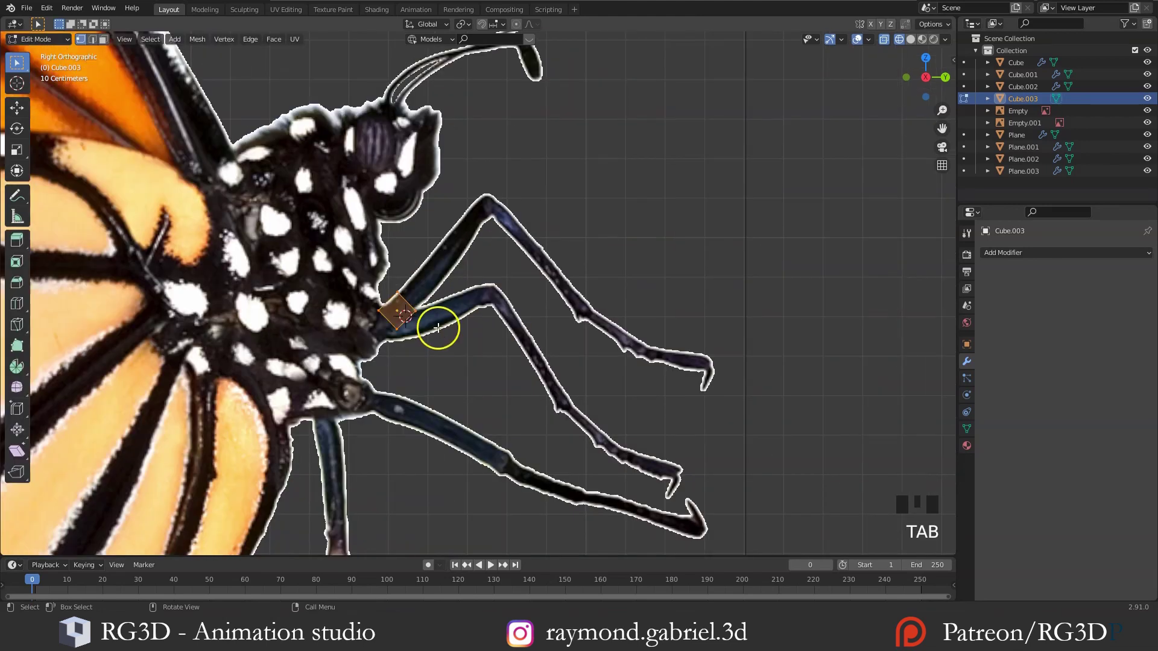
{"action": "key", "text": "alt+a"}
{"action": "left_click_drag", "start_coordinate": [393, 314], "coordinate": [393, 314]}
{"action": "key", "text": "g"}
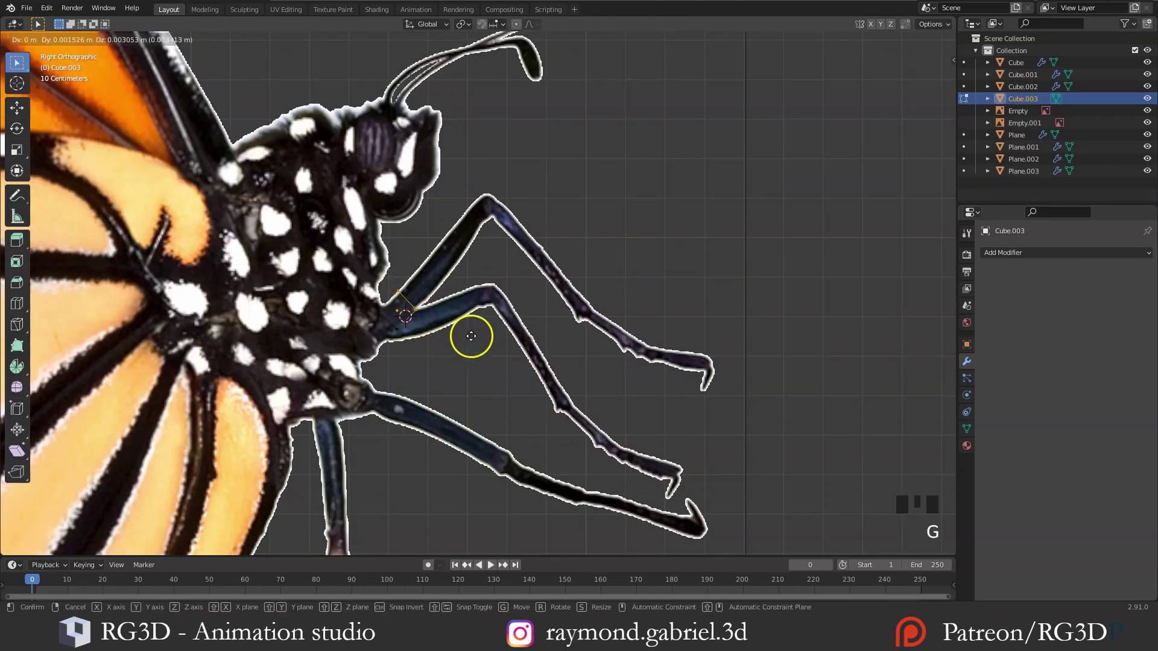
{"action": "left_click", "coordinate": [486, 319]}
{"action": "key", "text": "g"}
{"action": "left_click", "coordinate": [491, 313]}
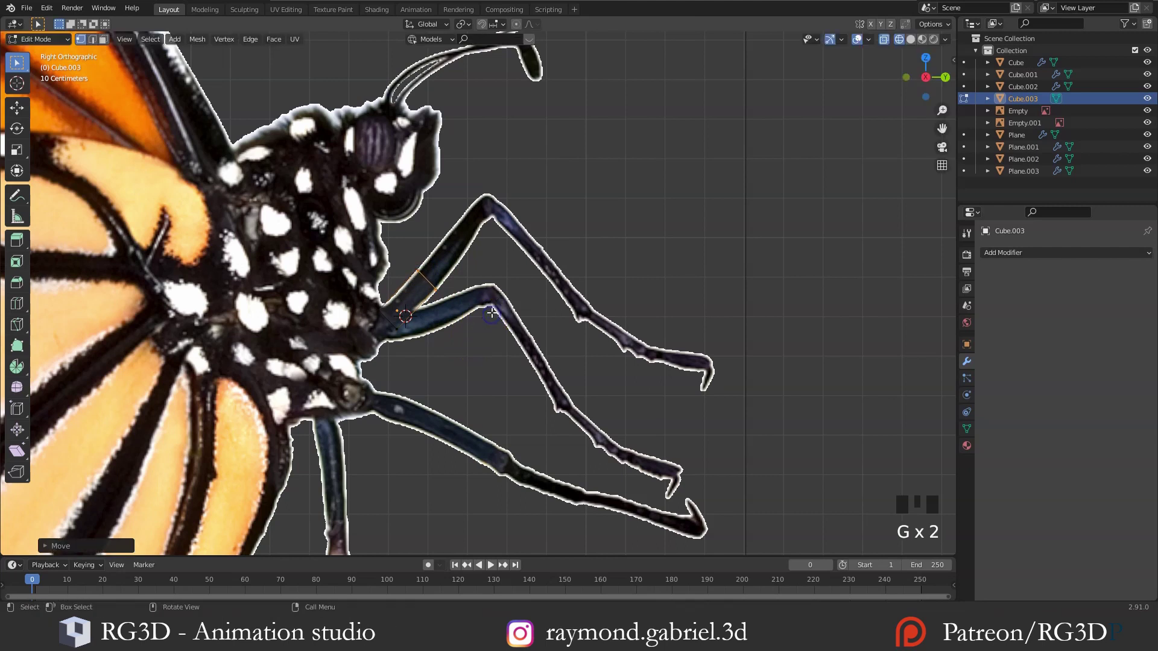
Extrude the end toward the knee and move and rotate it to follow the upper leg's outline
{"action": "key", "text": "e"}
{"action": "left_click", "coordinate": [522, 270]}
{"action": "key", "text": "g"}
{"action": "left_click", "coordinate": [524, 255]}
{"action": "key", "text": "r"}
{"action": "left_click", "coordinate": [526, 250]}
Extrude the leg to just below the knee and scale and position its end to match the outline
{"action": "key", "text": "e"}
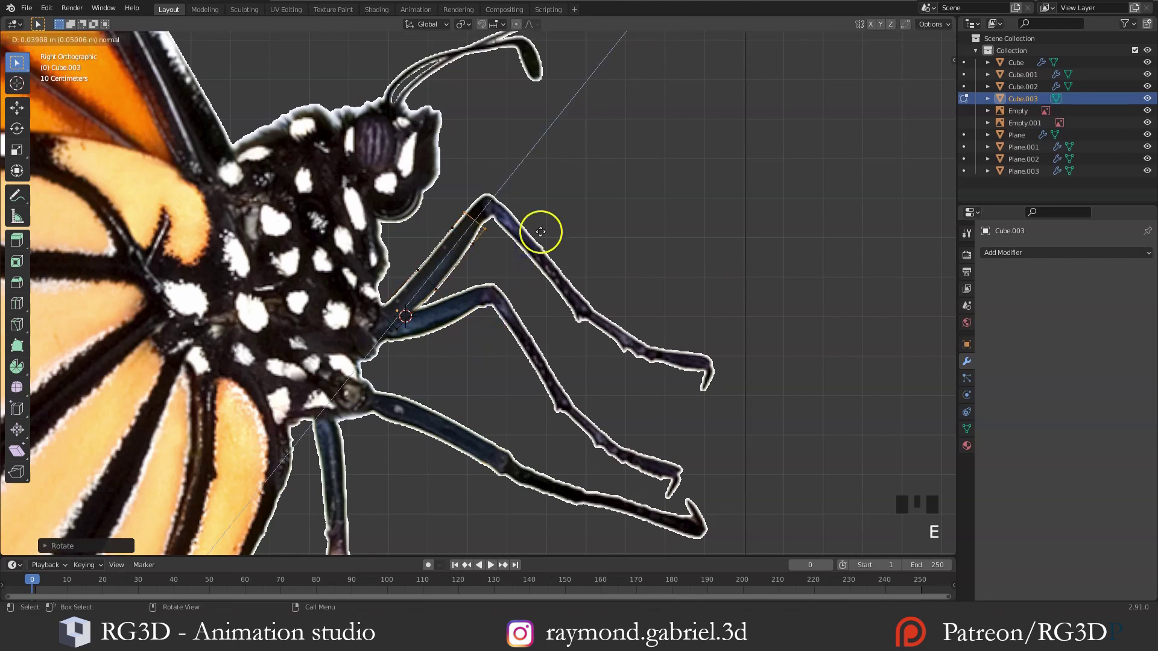
{"action": "left_click", "coordinate": [543, 228]}
{"action": "key", "text": "s"}
{"action": "left_click", "coordinate": [546, 236]}
{"action": "key", "text": "g"}
{"action": "left_click", "coordinate": [545, 236]}
Extrude a short section into the knee, then rotate and scale its end to follow the bend
{"action": "key", "text": "e"}
{"action": "left_click", "coordinate": [555, 224]}
{"action": "key", "text": "r"}
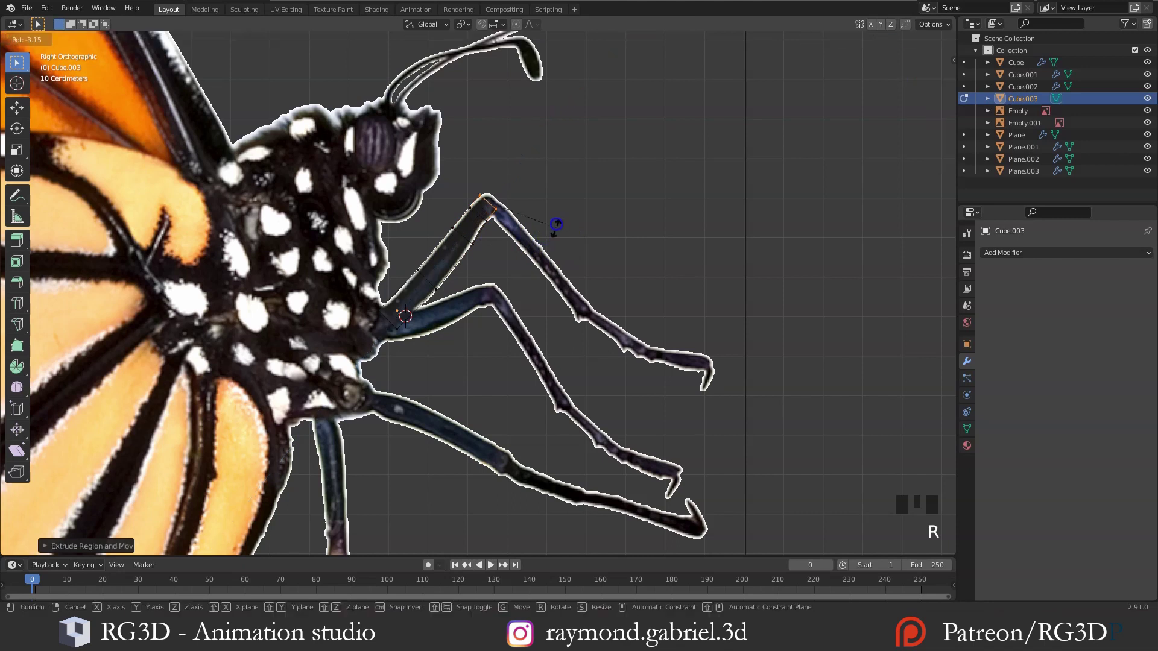
{"action": "key", "text": "s"}
{"action": "key", "text": "r"}
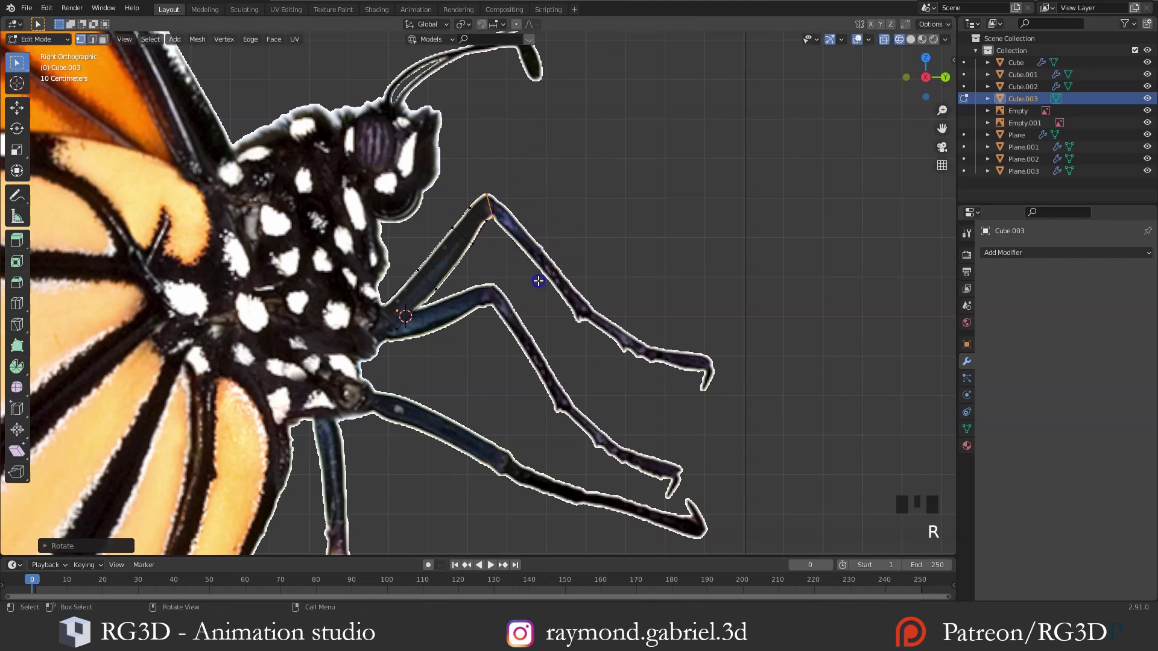
Extend the leg past the knee into the lower segment, positioning and scaling its end to fit
{"action": "key", "text": "g"}
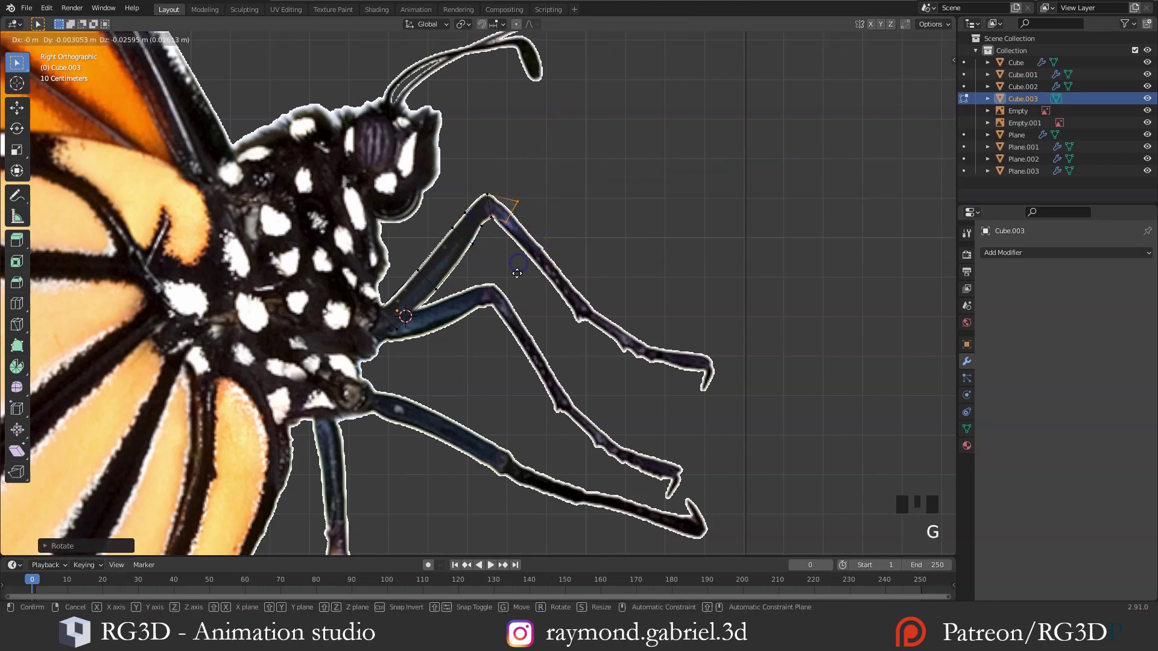
{"action": "left_click", "coordinate": [541, 251]}
{"action": "key", "text": "g"}
{"action": "left_click", "coordinate": [535, 254]}
{"action": "key", "text": "s"}
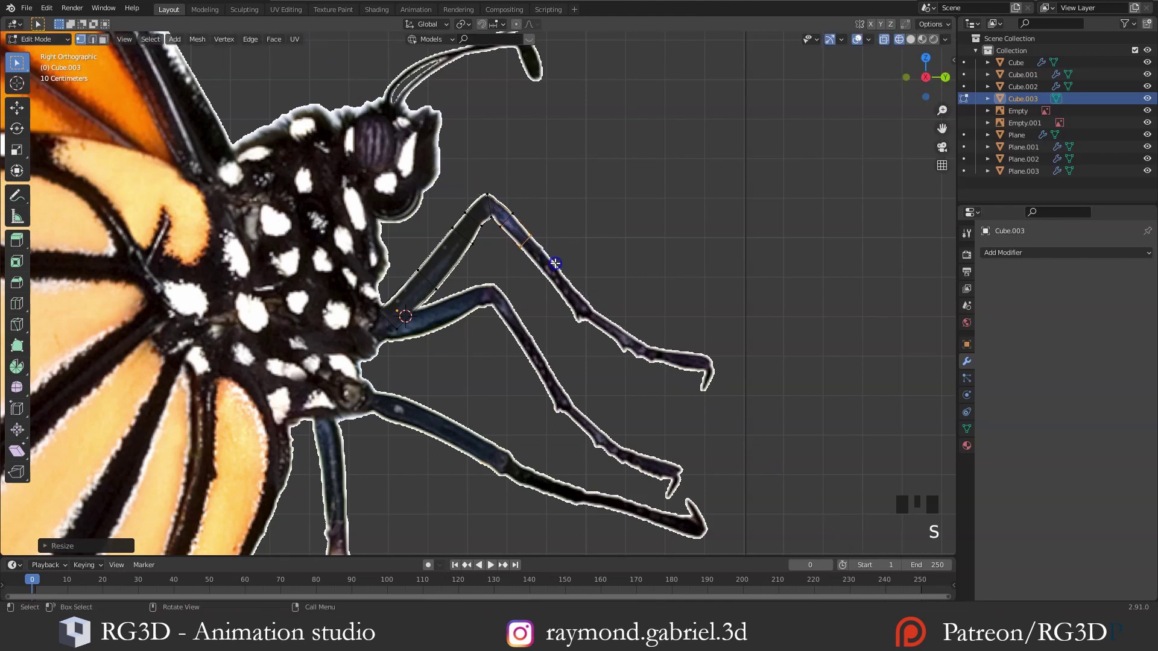
Extend the segment below the knee farther down the reference and resize its end to the leg's width
{"action": "key", "text": "g"}
{"action": "key", "text": "s"}
{"action": "key", "text": "g"}
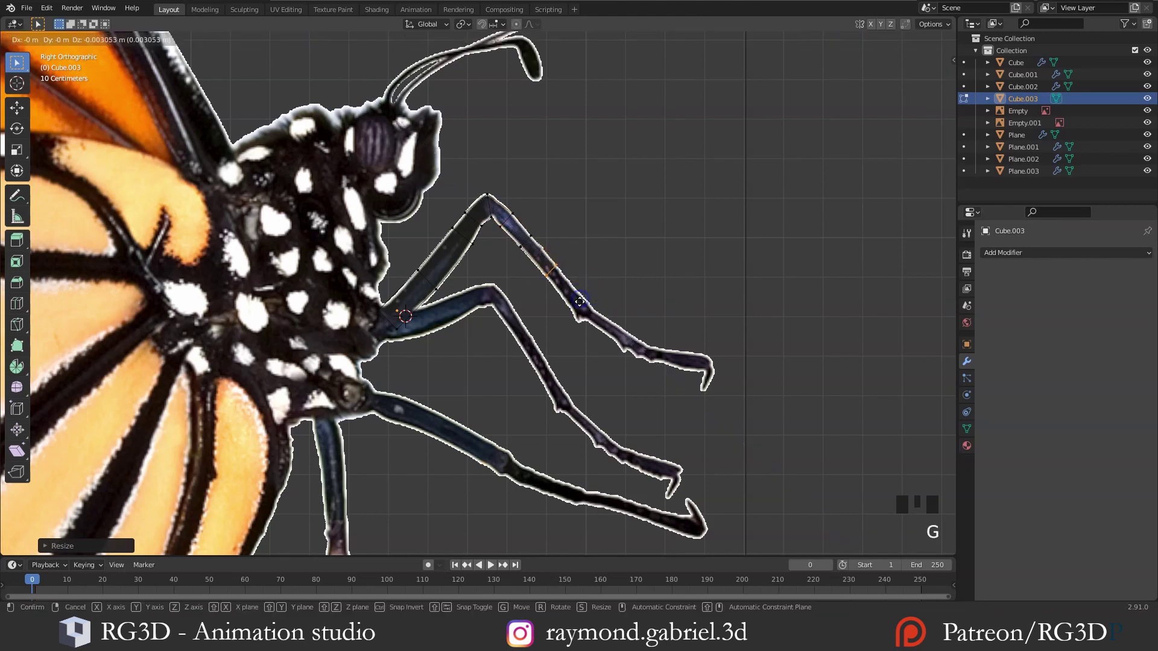
{"action": "left_click", "coordinate": [577, 293]}
Extrude another section toward the second joint and rotate and move its end onto the outline
{"action": "middle_click_drag", "start_coordinate": [578, 294], "coordinate": [556, 273], "text": "shift"}
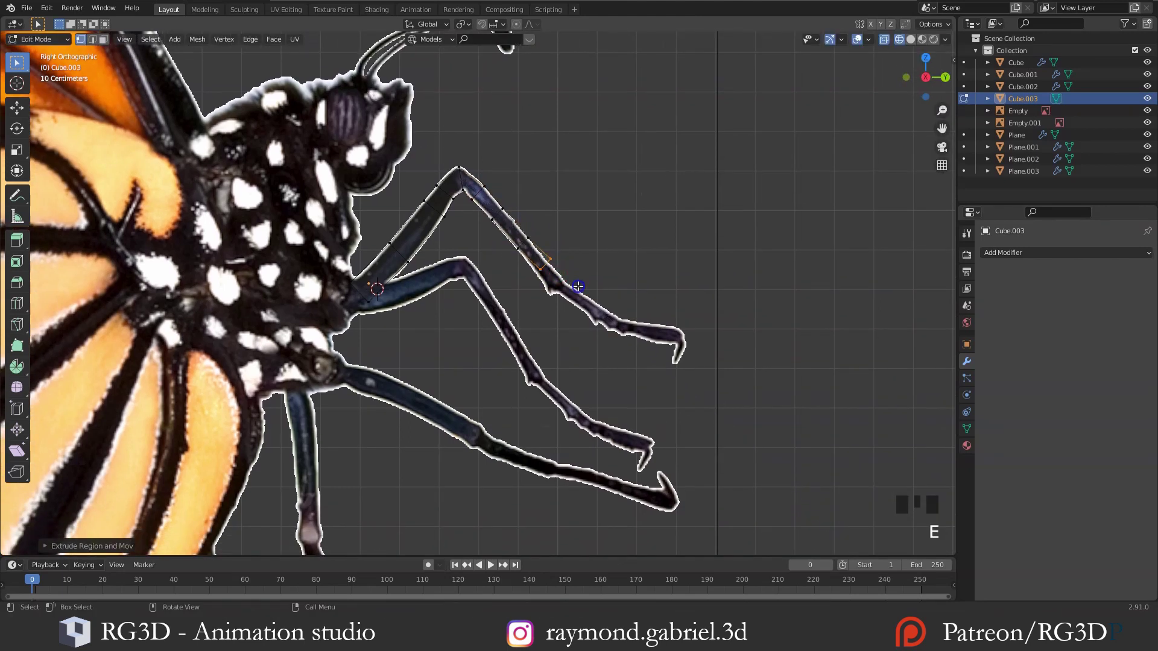
{"action": "key", "text": "g"}
{"action": "left_click", "coordinate": [577, 292]}
{"action": "key", "text": "r"}
{"action": "key", "text": "g"}
{"action": "left_click", "coordinate": [575, 299]}
Extrude the leg to the second joint, then rotate, enlarge and position the end to fit it
{"action": "key", "text": "e"}
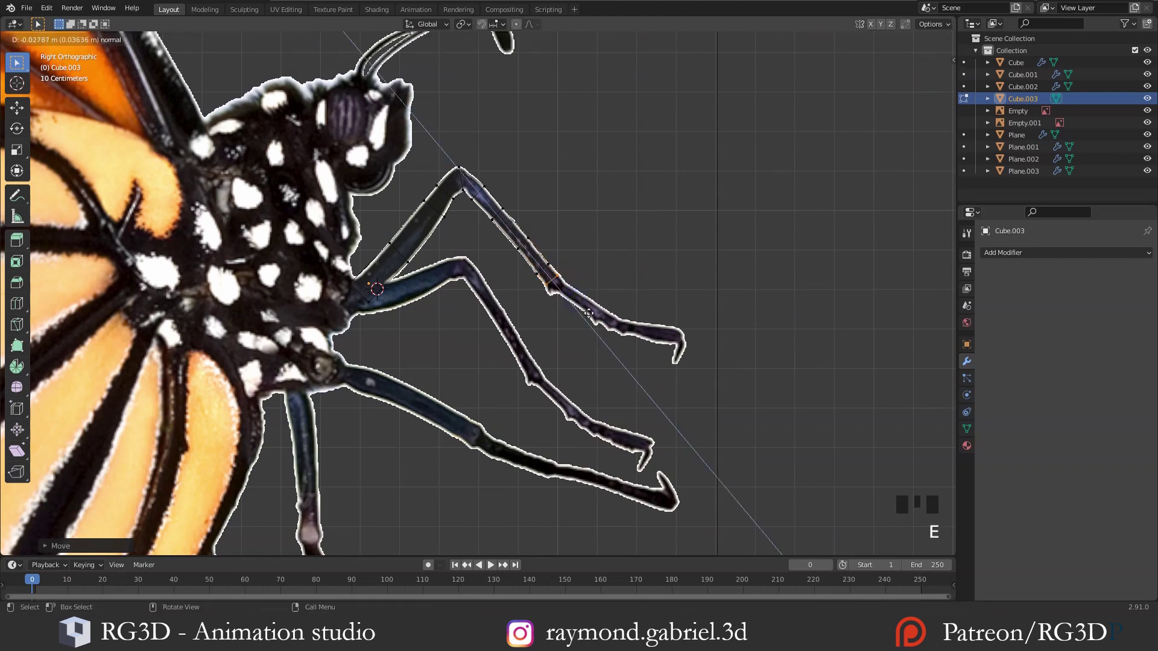
{"action": "key", "text": "r"}
{"action": "key", "text": "g"}
{"action": "key", "text": "s"}
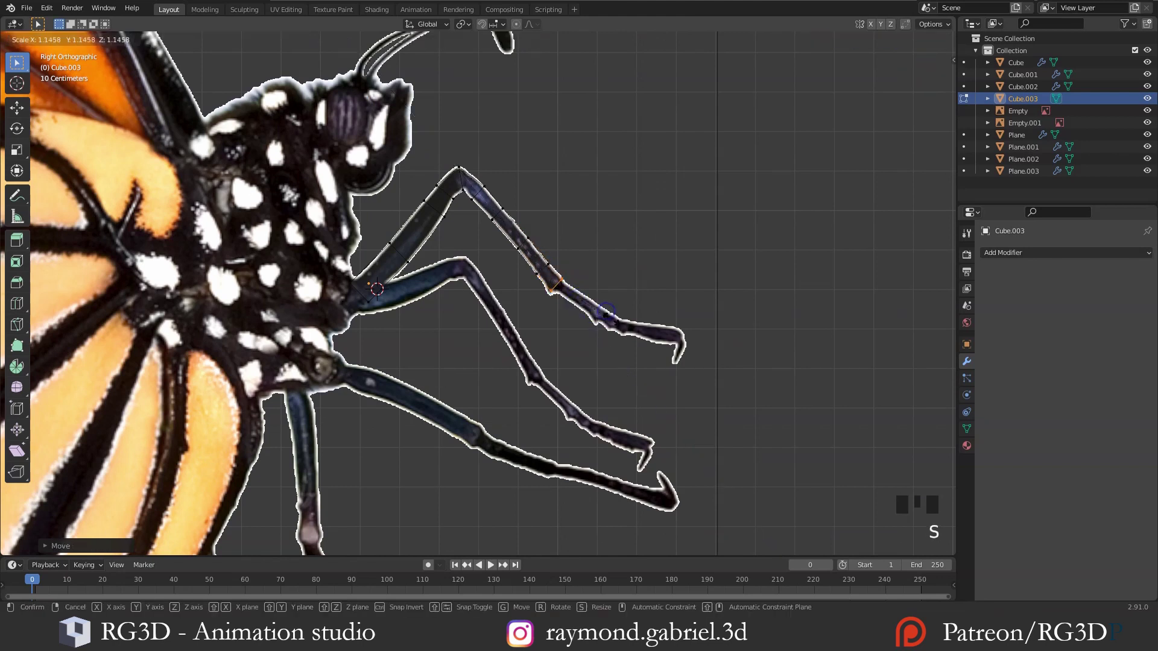
{"action": "left_click", "coordinate": [615, 331]}
{"action": "key", "text": "g"}
{"action": "key", "text": "g"}
{"action": "left_click", "coordinate": [613, 333]}
Extrude a short section at the second joint and move its selected vertices onto the reference outline
{"action": "key", "text": "e"}
{"action": "key", "text": "g"}
{"action": "left_click", "coordinate": [604, 329]}
{"action": "scroll", "coordinate": [594, 320], "scroll_direction": "up", "scroll_amount": 3}
{"action": "key", "text": "alt+a"}
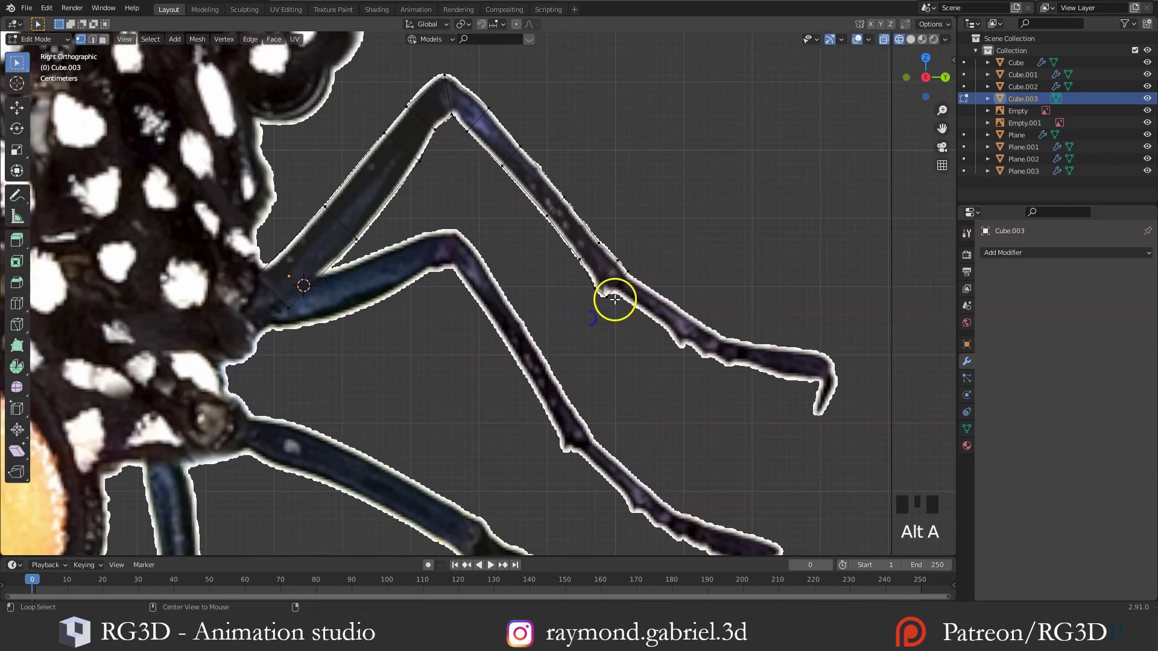
{"action": "key", "text": "b"}
{"action": "key", "text": "g"}
{"action": "left_click_drag", "start_coordinate": [615, 303], "coordinate": [635, 279]}
{"action": "left_click", "coordinate": [603, 296]}
Reposition box-selected vertices at the second joint to refine its shape
{"action": "key", "text": "alt+a"}
{"action": "key", "text": "b"}
{"action": "key", "text": "g"}
{"action": "left_click", "coordinate": [633, 303]}
{"action": "key", "text": "b"}
Select the end vertices at the second joint and extrude the next thin segment toward the foot
{"action": "key", "text": "b"}
{"action": "left_click_drag", "start_coordinate": [616, 293], "coordinate": [605, 309]}
{"action": "middle_click_drag", "start_coordinate": [666, 306], "coordinate": [584, 254], "text": "shift"}
{"action": "key", "text": "e"}
{"action": "left_click", "coordinate": [631, 288]}
Select the vertices around the second joint and shift them to match its outline
{"action": "key", "text": "alt+a"}
{"action": "key", "text": "b"}
{"action": "left_click_drag", "start_coordinate": [523, 230], "coordinate": [505, 250]}
{"action": "key", "text": "g"}
{"action": "left_click", "coordinate": [505, 253]}
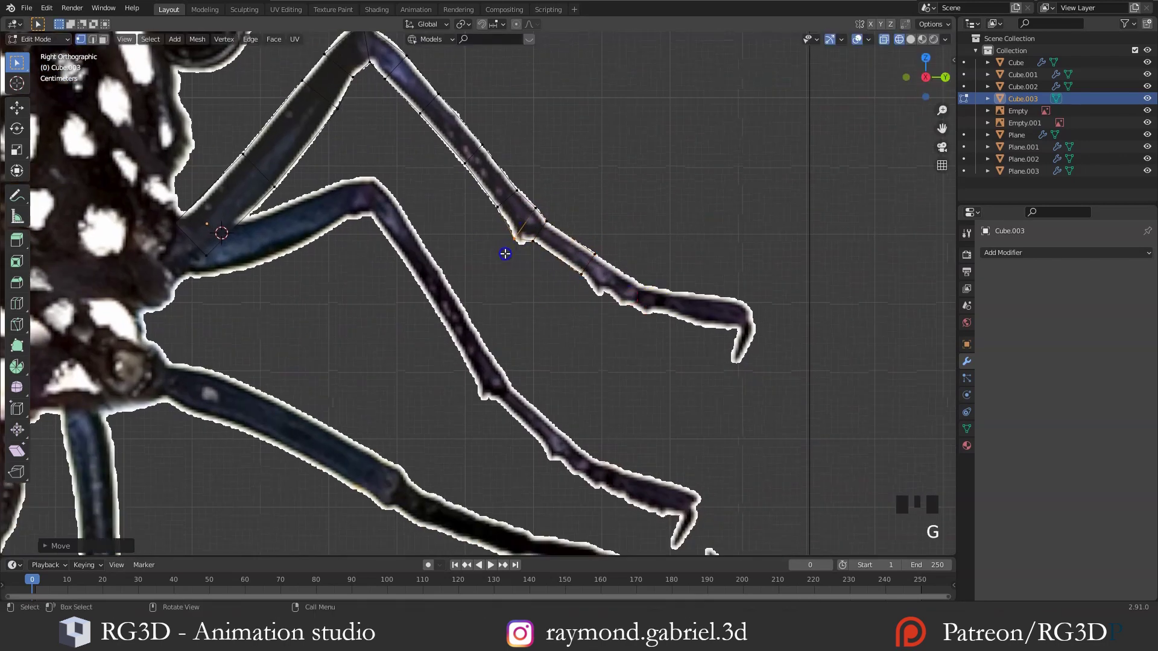
{"action": "key", "text": "alt+a"}
Extend the thin segment to the first spur near the foot, scaling and positioning its end
{"action": "scroll", "coordinate": [519, 226], "scroll_direction": "up", "scroll_amount": 1}
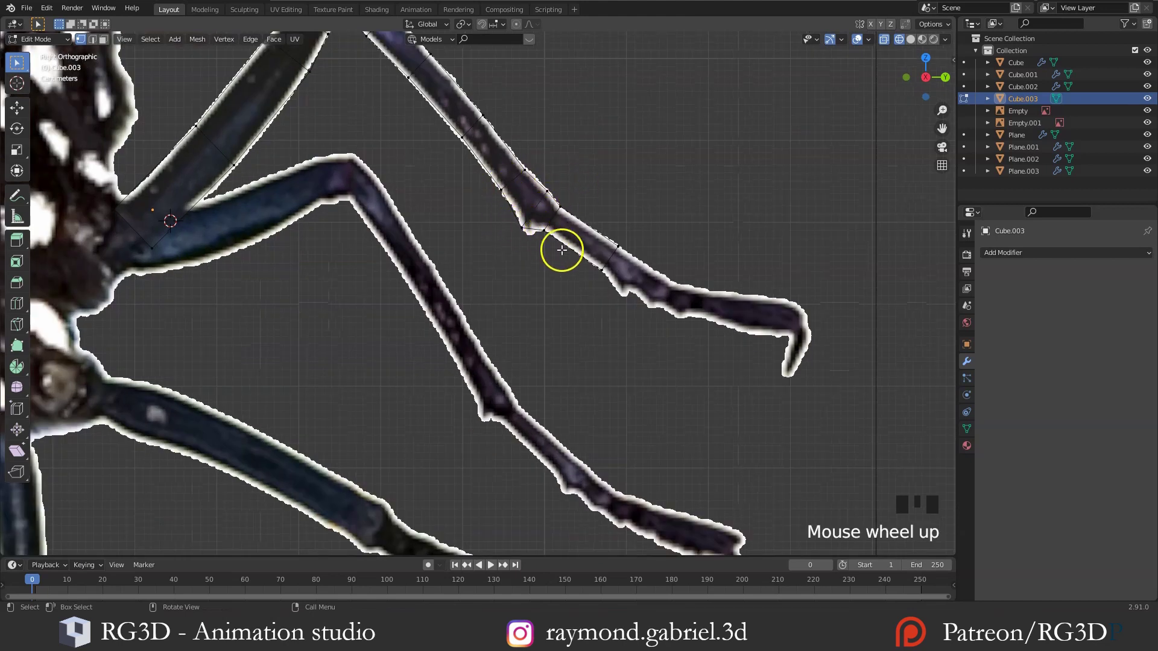
{"action": "scroll", "coordinate": [567, 217], "scroll_direction": "down", "scroll_amount": 1}
{"action": "middle_click_drag", "start_coordinate": [478, 212], "coordinate": [557, 242], "text": "shift"}
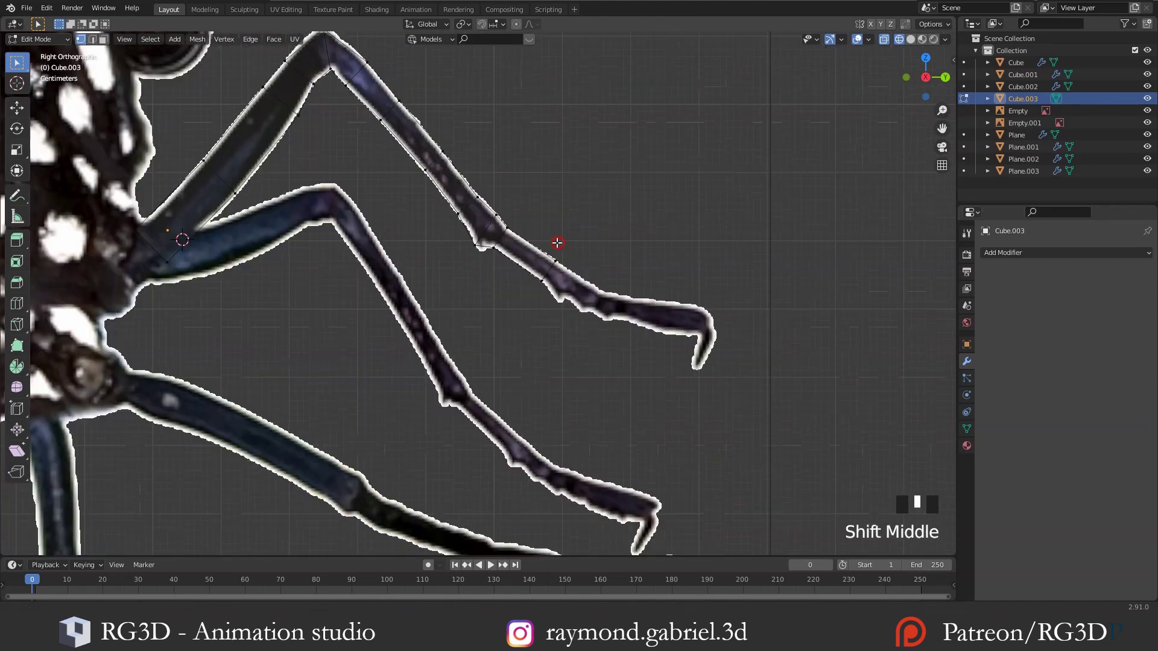
{"action": "key", "text": "g"}
{"action": "key", "text": "s"}
{"action": "key", "text": "g"}
{"action": "left_click", "coordinate": [596, 323]}
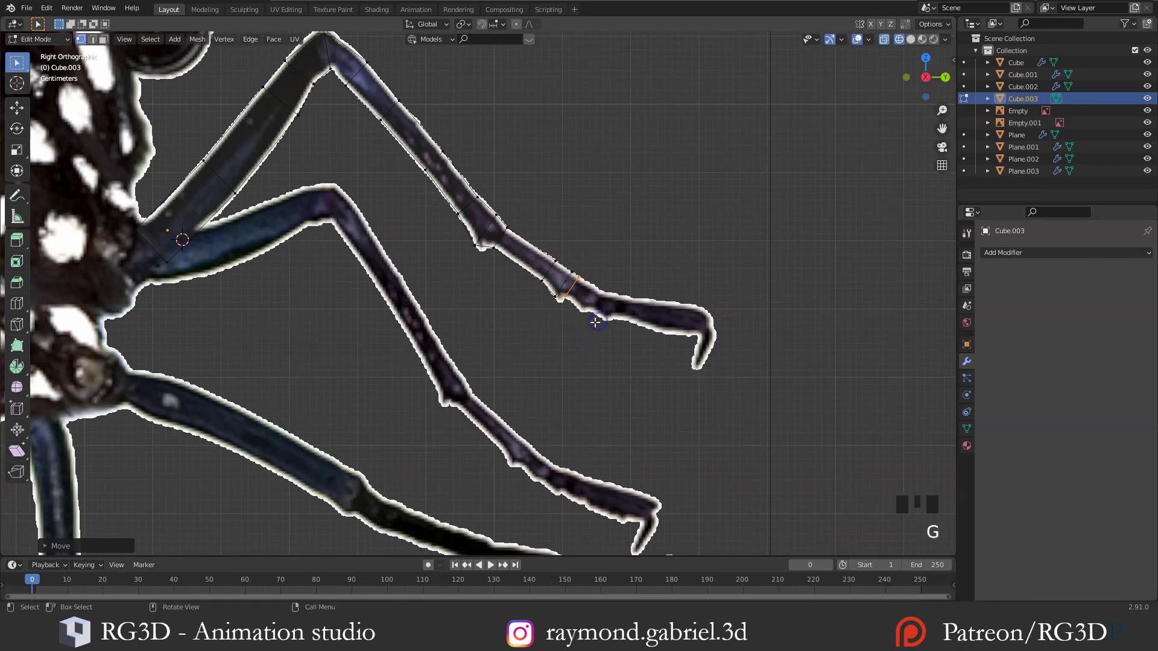
Move the spur's lower vertices onto the outline and scale them down slightly
{"action": "left_click", "coordinate": [569, 296]}
{"action": "key", "text": "g"}
{"action": "left_click", "coordinate": [583, 318]}
{"action": "key", "text": "s"}
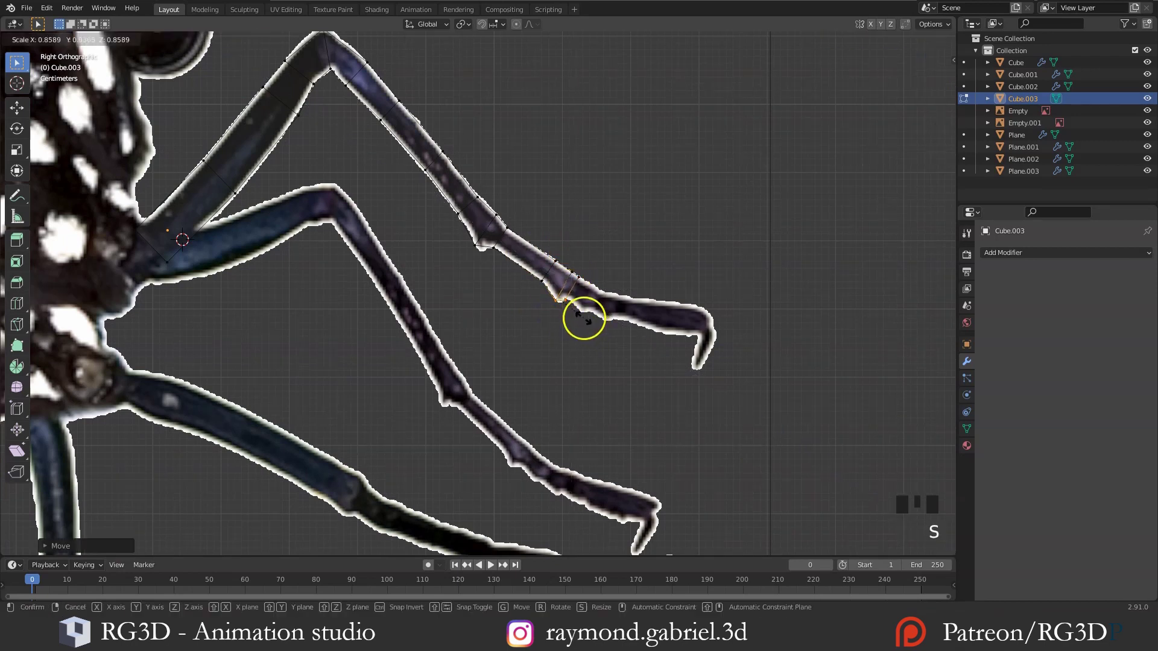
{"action": "left_click", "coordinate": [581, 316]}
Select the end vertices at the spur, extrude a section beyond it and align its end with the reference
{"action": "key", "text": "alt+a"}
{"action": "key", "text": "b"}
{"action": "left_click_drag", "start_coordinate": [589, 269], "coordinate": [562, 307]}
{"action": "key", "text": "e"}
{"action": "left_click", "coordinate": [603, 330]}
{"action": "key", "text": "g"}
{"action": "left_click", "coordinate": [588, 326]}
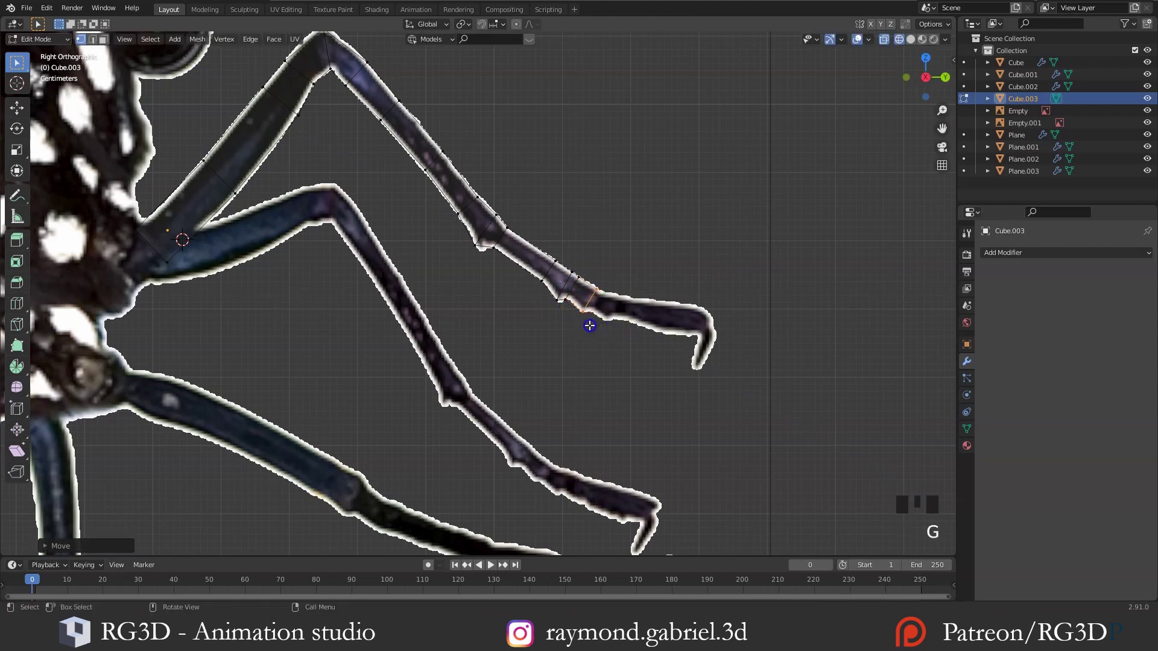
{"action": "key", "text": "g"}
{"action": "left_click", "coordinate": [597, 327]}
Extrude a section to the start of the foot, rotating and moving its end to follow the leg
{"action": "key", "text": "e"}
{"action": "left_click", "coordinate": [623, 331]}
{"action": "key", "text": "r"}
{"action": "left_click", "coordinate": [621, 321]}
{"action": "key", "text": "g"}
{"action": "left_click", "coordinate": [654, 334]}
Extrude the narrow part of the foot and scale and move its end to fit the outline
{"action": "key", "text": "e"}
{"action": "key", "text": "s"}
{"action": "left_click", "coordinate": [677, 353]}
{"action": "key", "text": "g"}
{"action": "left_click", "coordinate": [688, 320]}
Extrude the foot farther, scale its end to about 1.41, and extrude once more to the foot's tip
{"action": "key", "text": "e"}
{"action": "left_click", "coordinate": [725, 332]}
{"action": "key", "text": "s"}
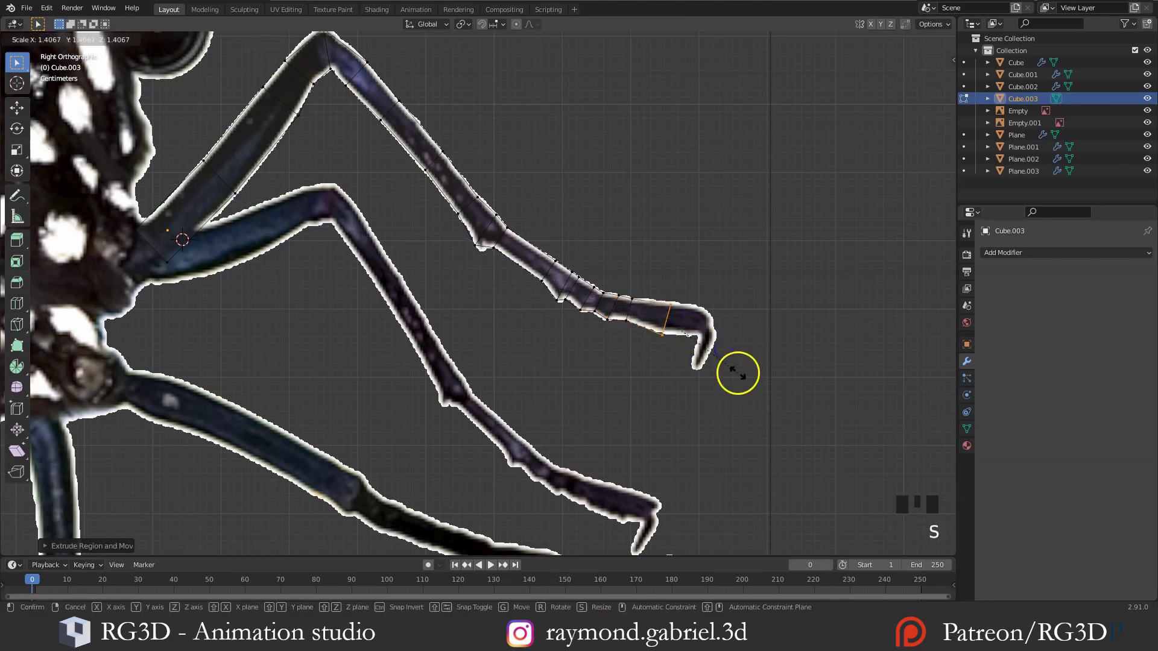
{"action": "left_click", "coordinate": [737, 372]}
{"action": "key", "text": "e"}
{"action": "key", "text": "g"}
{"action": "left_click", "coordinate": [732, 351]}
Adjust the vertices under the foot's tip and extrude them downward along the reference to form the claw
{"action": "scroll", "coordinate": [682, 310], "scroll_direction": "up", "scroll_amount": 1}
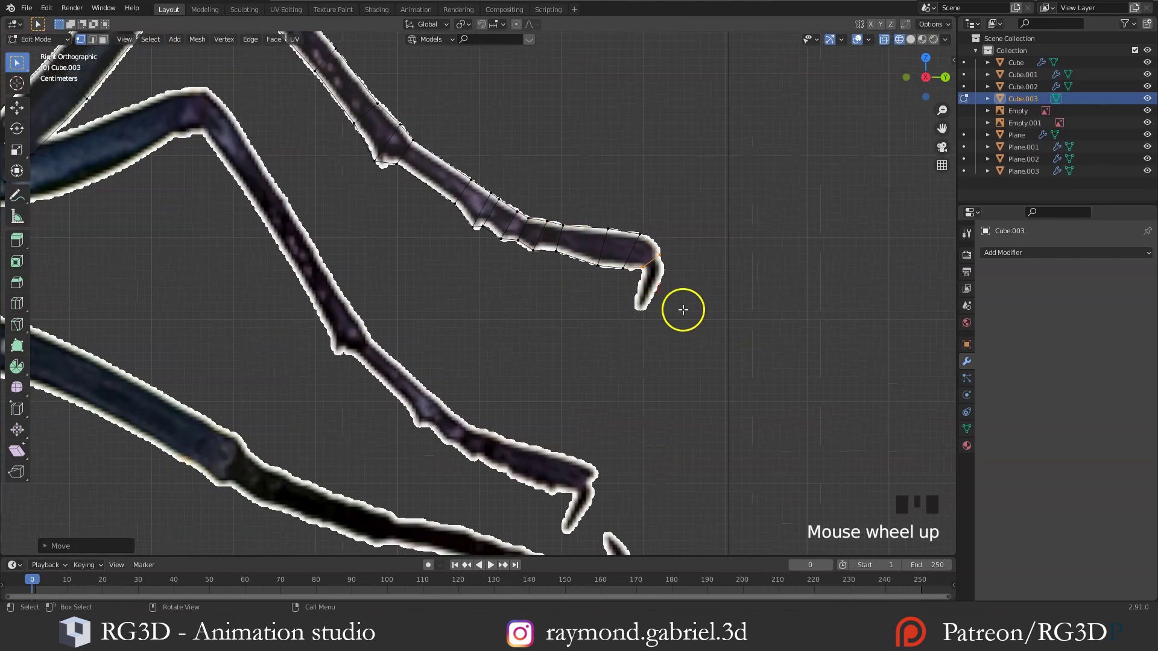
{"action": "key", "text": "b"}
{"action": "mouse_move", "coordinate": [651, 261]}
{"action": "left_mouse_down"}
{"action": "mouse_move", "coordinate": [633, 277]}
{"action": "mouse_move", "coordinate": [643, 281]}
{"action": "left_mouse_up"}
{"action": "key", "text": "g"}
{"action": "key", "text": "b"}
{"action": "key", "text": "e"}
{"action": "key", "text": "g"}
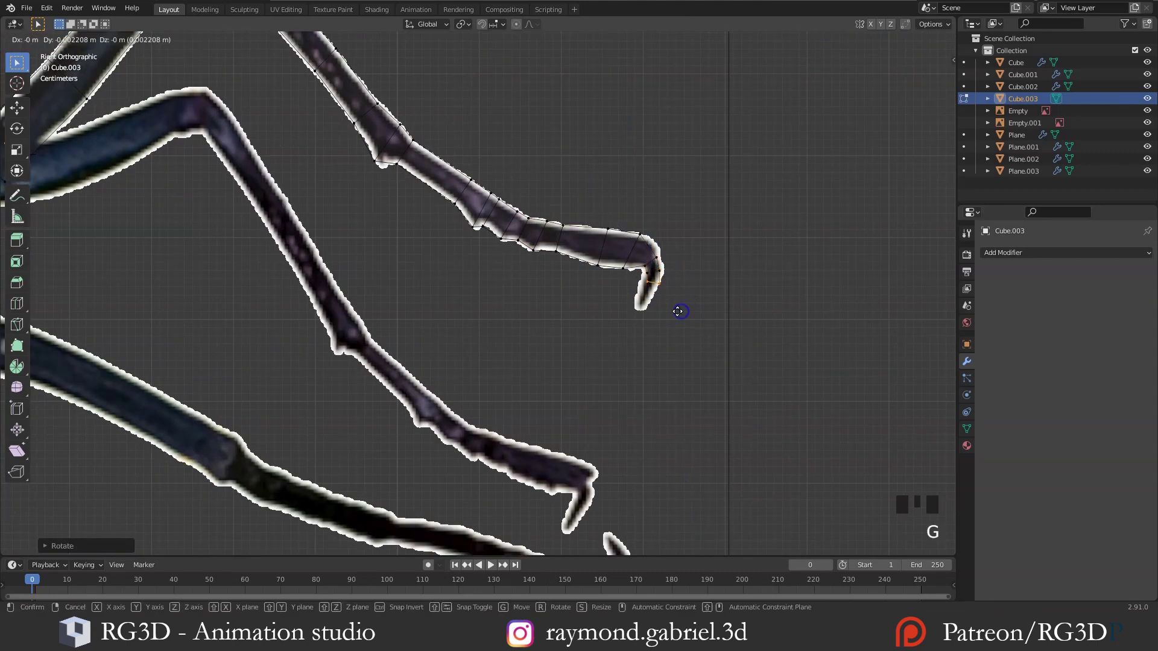
{"action": "left_click", "coordinate": [682, 308]}
{"action": "key", "text": "g"}
{"action": "left_click", "coordinate": [677, 310]}
Leave mesh editing and frame the whole leg to examine its shape against the side reference
{"action": "scroll", "coordinate": [677, 310], "scroll_direction": "down", "scroll_amount": 7}
{"action": "middle_click_drag", "start_coordinate": [682, 228], "coordinate": [646, 244]}
{"action": "key", "text": "Tab"}
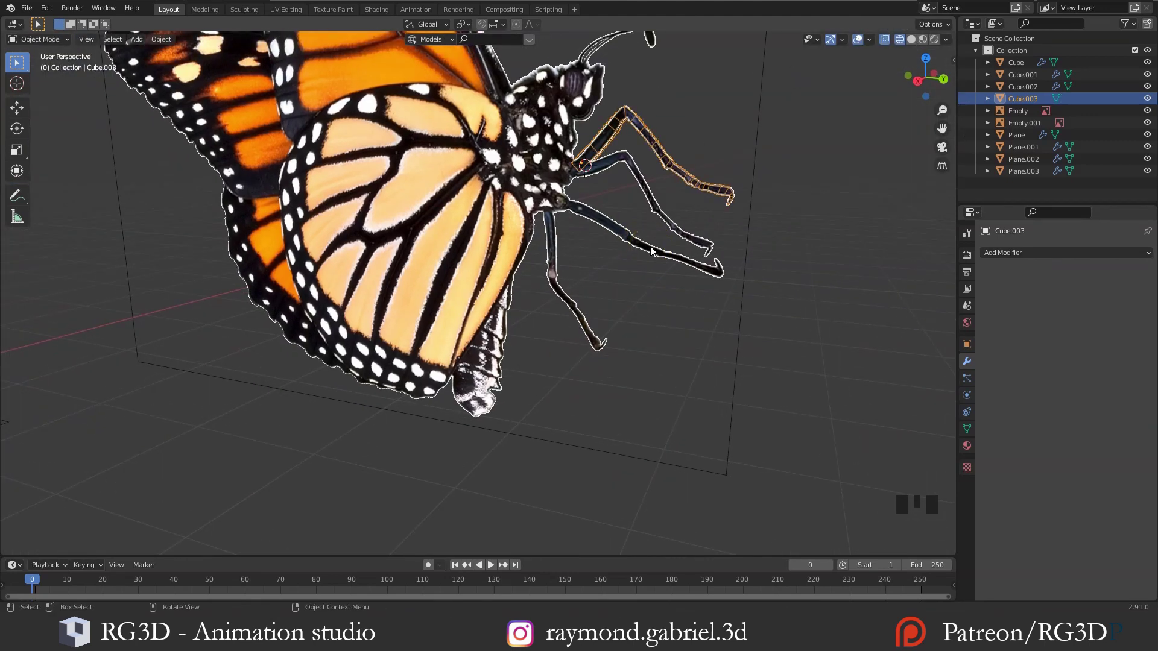
{"action": "key", "text": "KP_Decimal"}
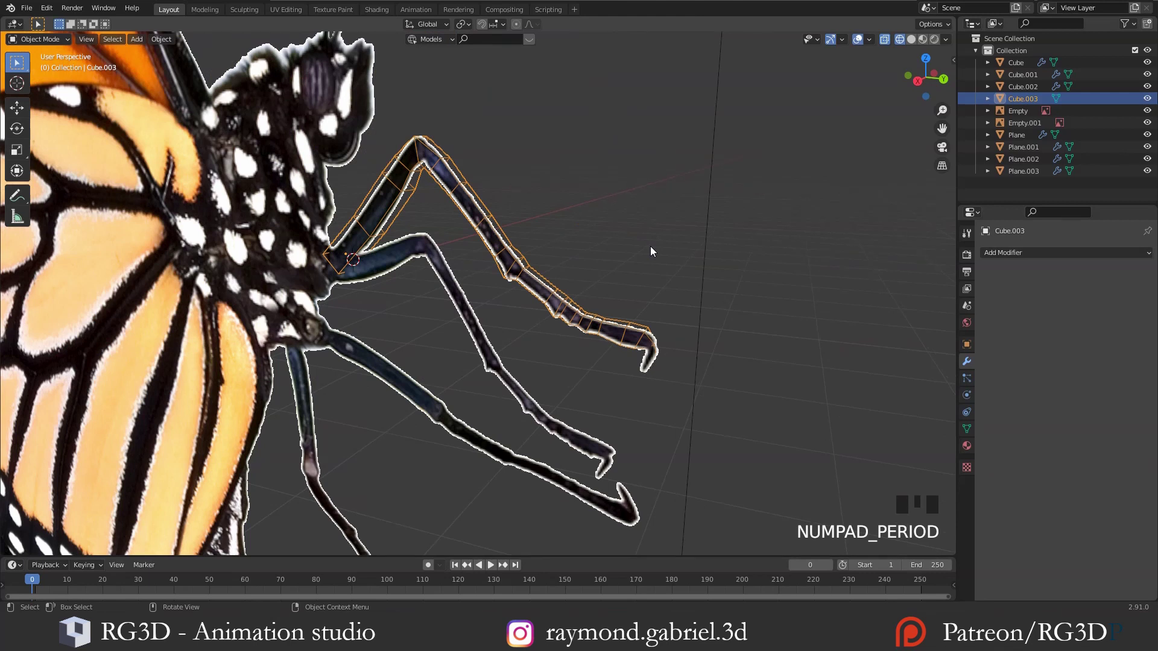
{"action": "scroll", "coordinate": [650, 247], "scroll_direction": "down", "scroll_amount": 1}
{"action": "middle_click_drag", "start_coordinate": [472, 338], "coordinate": [460, 325]}
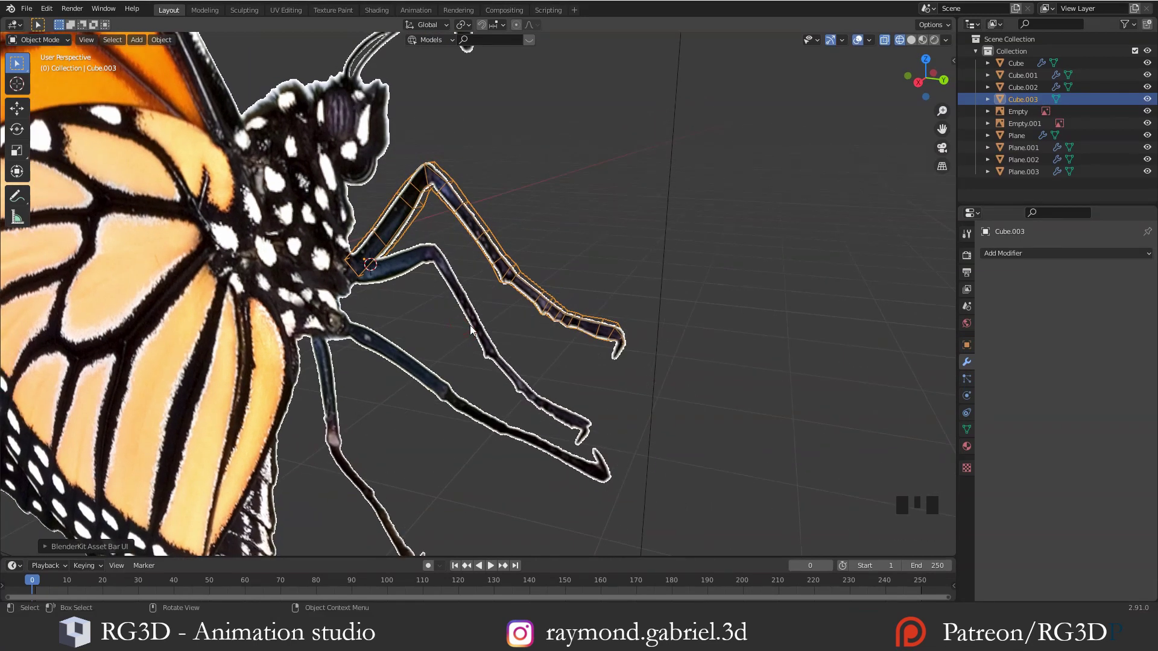
{"action": "key", "text": "grave"}
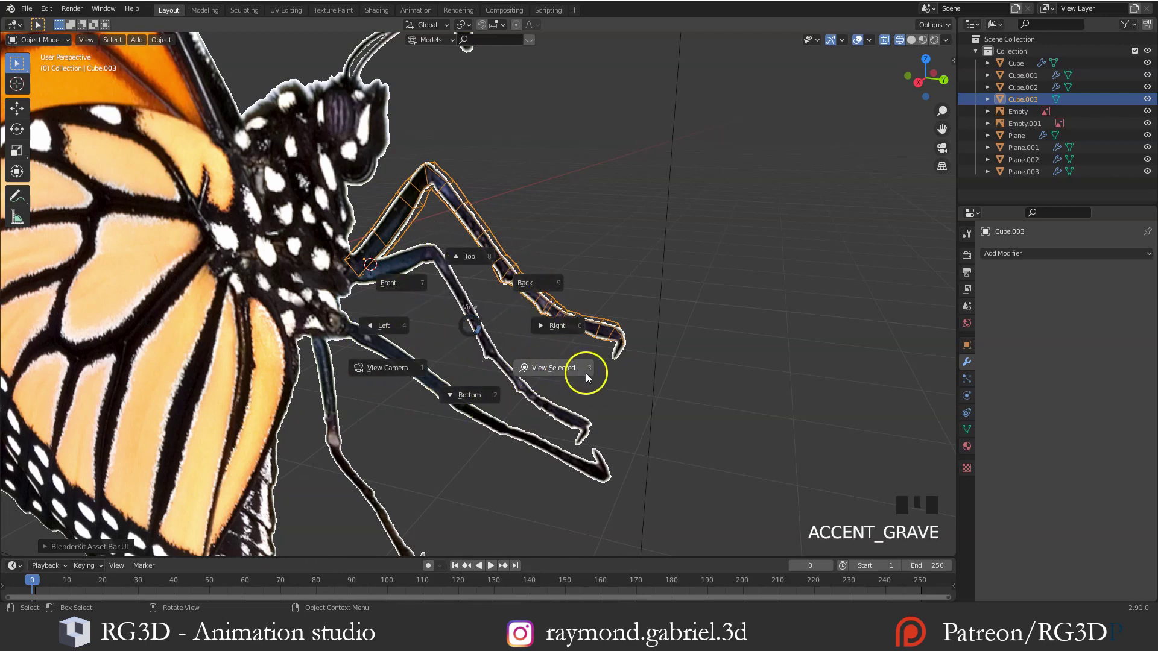
{"action": "left_click", "coordinate": [548, 370]}
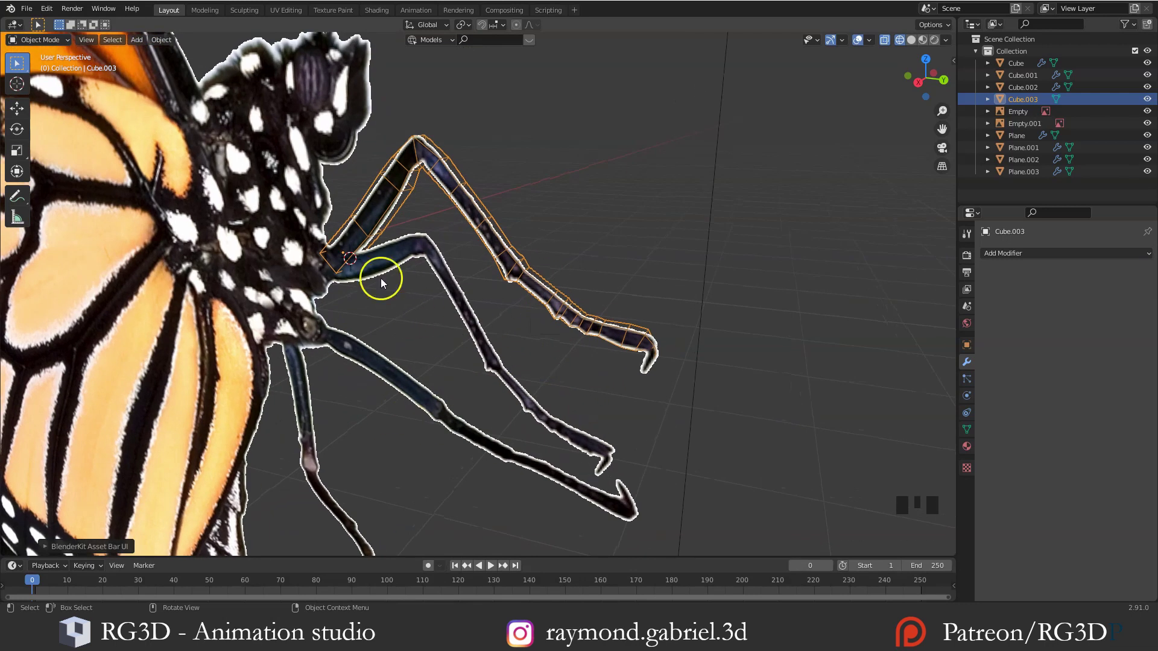
{"action": "scroll", "coordinate": [508, 256], "scroll_direction": "down", "scroll_amount": 2}
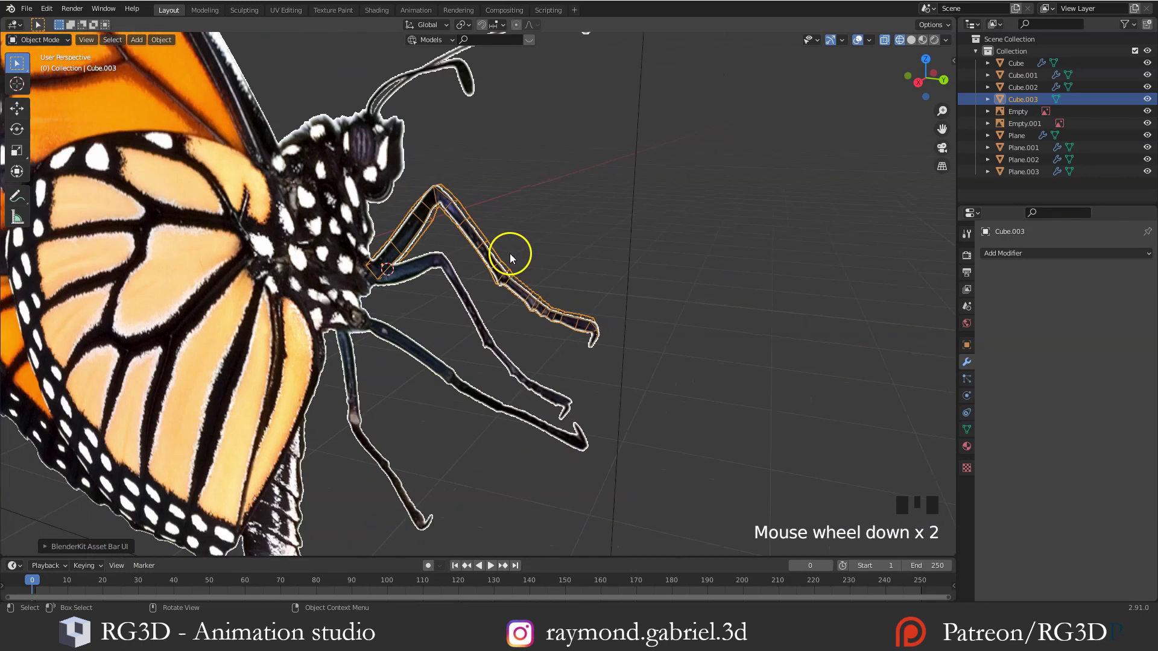
Switch to solid shading and move the leg along the X axis away from the side reference image
{"action": "mouse_move", "coordinate": [509, 253]}
{"action": "middle_mouse_down"}
{"action": "mouse_move", "coordinate": [523, 288]}
{"action": "mouse_move", "coordinate": [555, 310]}
{"action": "mouse_move", "coordinate": [517, 312]}
{"action": "middle_mouse_up"}
{"action": "key", "text": "z"}
{"action": "left_click", "coordinate": [572, 300]}
{"action": "left_click", "coordinate": [520, 305]}
{"action": "key", "text": "g"}
{"action": "key", "text": "x"}
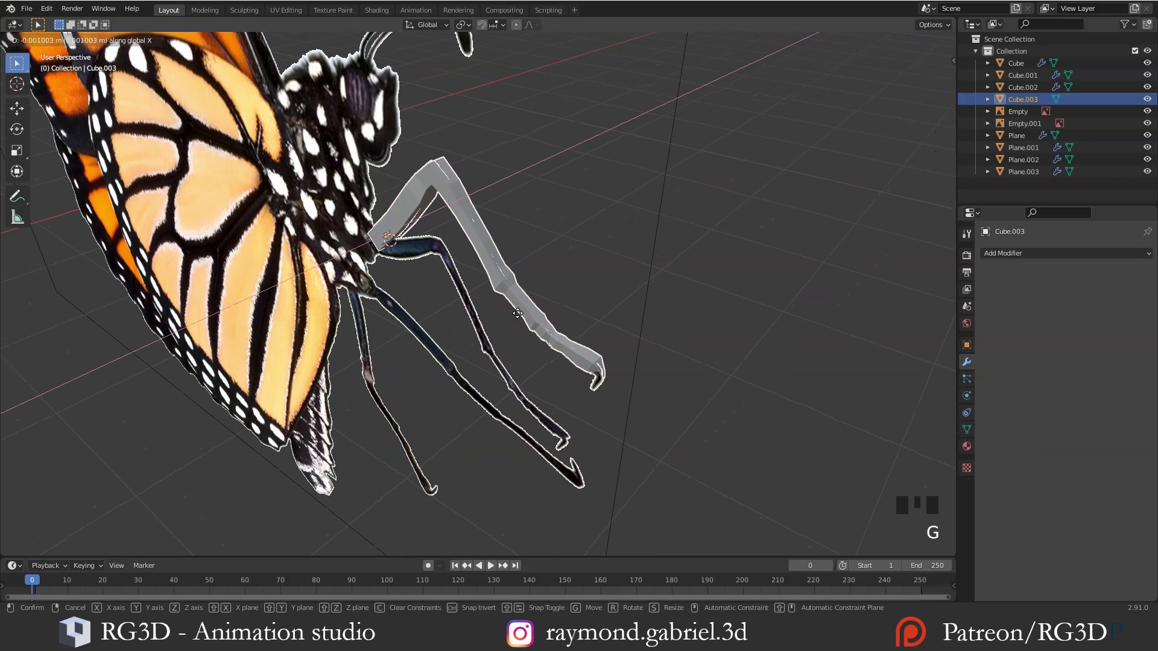
{"action": "left_click", "coordinate": [466, 339]}
Add a level 1 subdivision surface to the leg and shade it smooth
{"action": "middle_click_drag", "start_coordinate": [465, 339], "coordinate": [530, 324]}
{"action": "scroll", "coordinate": [538, 313], "scroll_direction": "up", "scroll_amount": 2}
{"action": "key", "text": "ctrl+1"}
{"action": "scroll", "coordinate": [533, 325], "scroll_direction": "up", "scroll_amount": 1}
{"action": "right_click", "coordinate": [528, 328]}
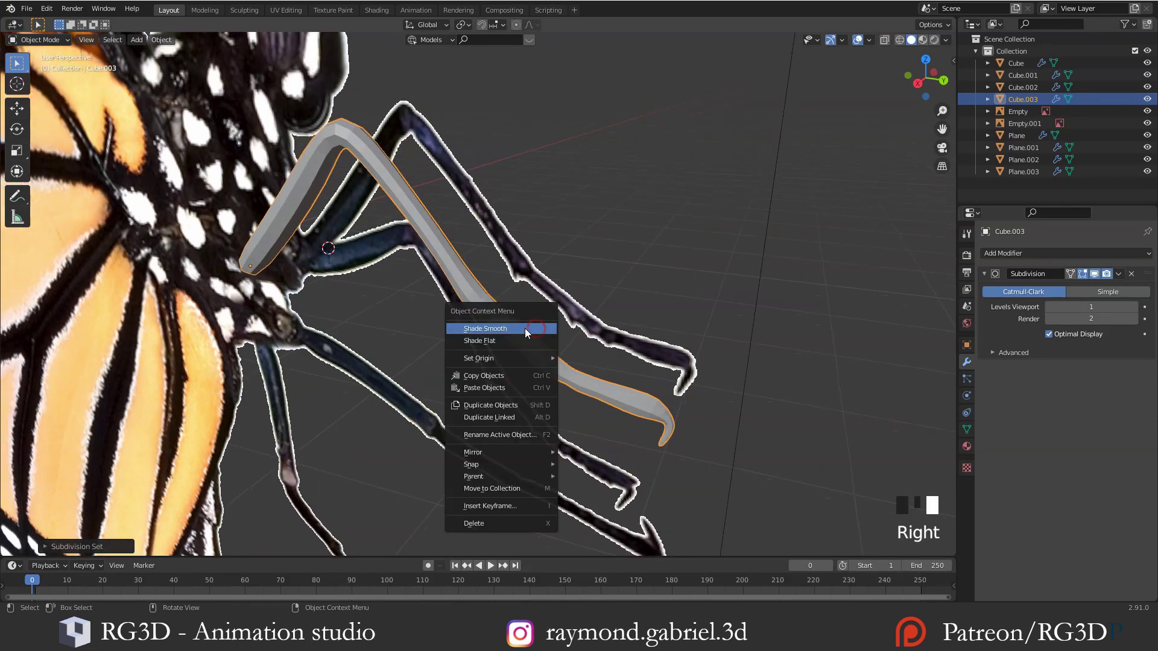
{"action": "left_click", "coordinate": [522, 329]}
{"action": "middle_click_drag", "start_coordinate": [522, 328], "coordinate": [538, 334]}
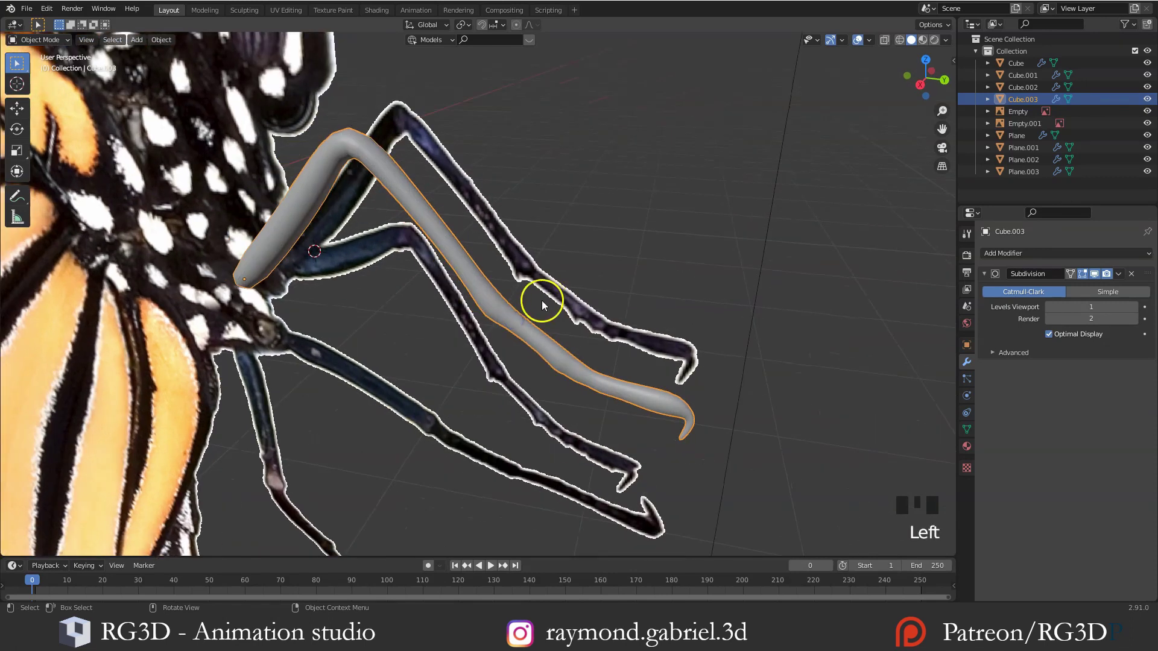
Edit the leg mesh and insert edge loops close to the knee to tighten its bend
{"action": "middle_click_drag", "start_coordinate": [451, 265], "coordinate": [346, 202]}
{"action": "key", "text": "Tab"}
{"action": "scroll", "coordinate": [387, 233], "scroll_direction": "up", "scroll_amount": 2}
{"action": "key", "text": "ctrl+r"}
{"action": "left_click", "coordinate": [379, 204]}
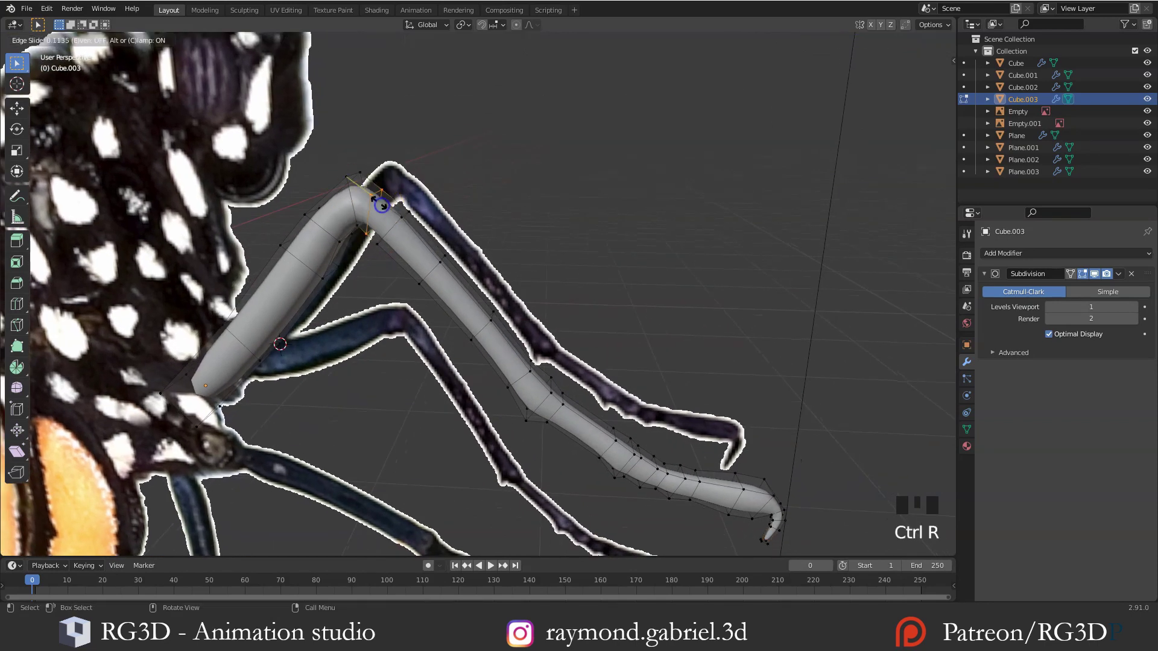
{"action": "left_click", "coordinate": [393, 166]}
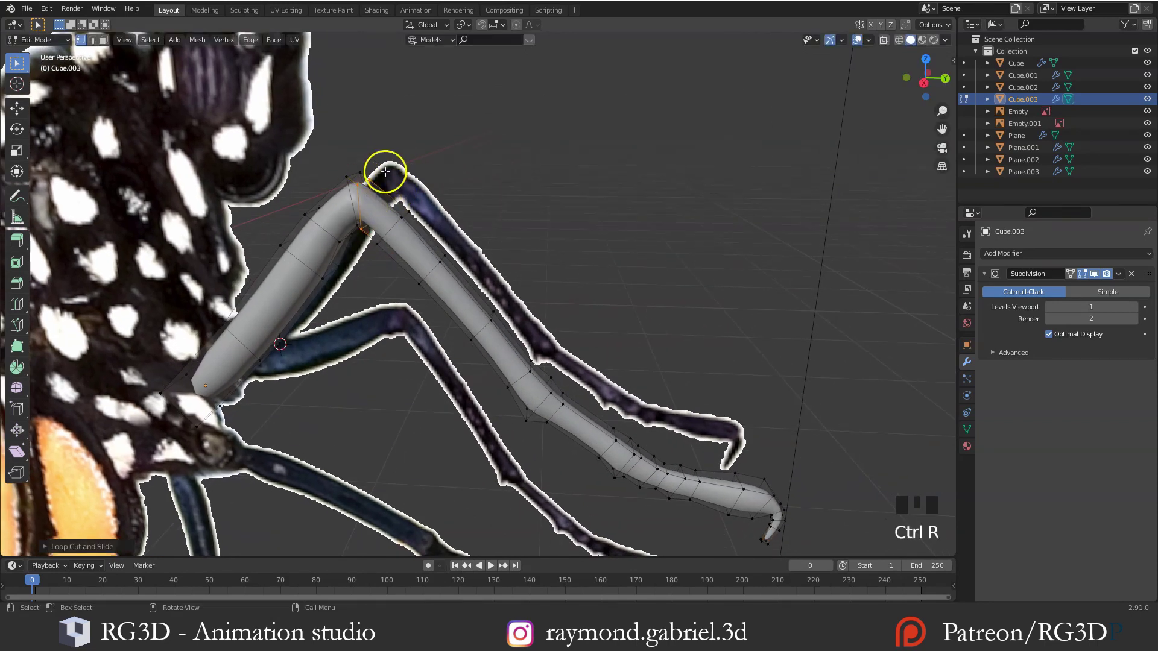
{"action": "middle_click_drag", "start_coordinate": [386, 172], "coordinate": [346, 248]}
{"action": "key", "text": "ctrl+r"}
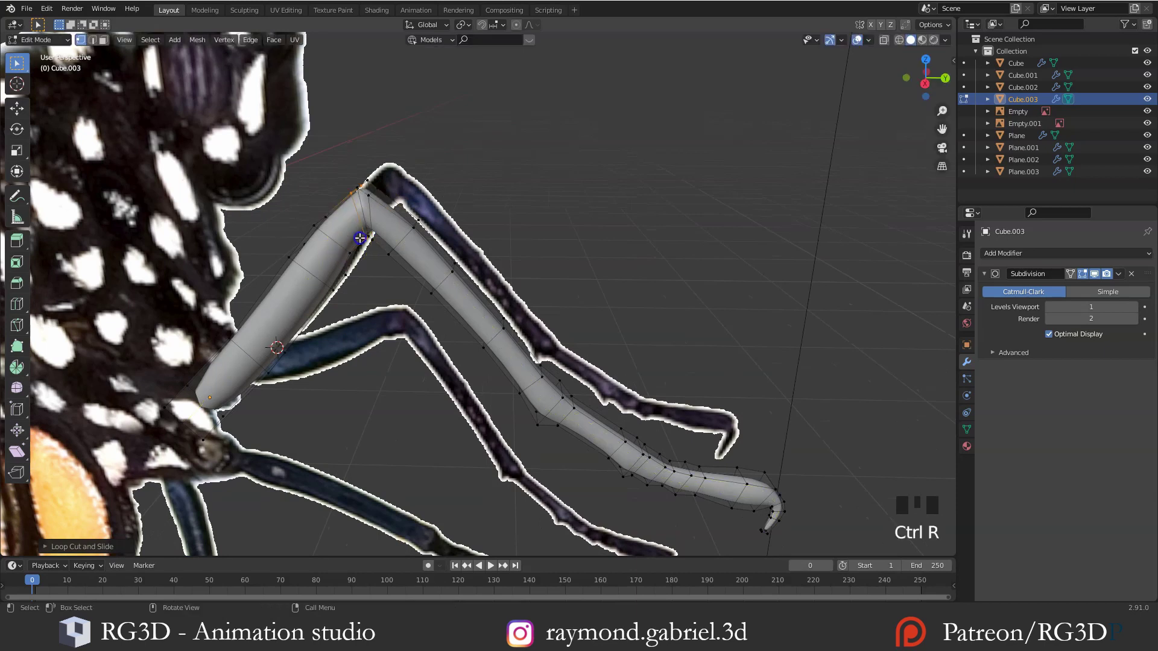
{"action": "middle_click_drag", "start_coordinate": [408, 214], "coordinate": [476, 328]}
Insert three more edge loops around the leg to sharpen its joints
{"action": "key", "text": "ctrl+r"}
{"action": "left_click", "coordinate": [408, 344]}
{"action": "left_click", "coordinate": [416, 314]}
{"action": "key", "text": "ctrl+r"}
{"action": "left_click", "coordinate": [541, 342]}
{"action": "left_click", "coordinate": [539, 334]}
{"action": "key", "text": "ctrl+r"}
{"action": "left_click", "coordinate": [524, 313]}
{"action": "left_click", "coordinate": [533, 326]}
Select an edge loop at the leg's joint, then scale and reposition it to shape the joint
{"action": "left_click", "coordinate": [547, 305], "text": "alt"}
{"action": "scroll", "coordinate": [613, 319], "scroll_direction": "down", "scroll_amount": 1}
{"action": "key", "text": "s"}
{"action": "left_click", "coordinate": [633, 332]}
{"action": "key", "text": "g"}
{"action": "left_click", "coordinate": [653, 343]}
{"action": "key", "text": "s"}
{"action": "left_click", "coordinate": [653, 343]}
Insert further edge loops along the lower leg and foot segments, sliding them close to the joints
{"action": "key", "text": "ctrl+r"}
{"action": "left_click", "coordinate": [603, 290]}
{"action": "left_click", "coordinate": [611, 291]}
{"action": "key", "text": "Tab"}
{"action": "scroll", "coordinate": [620, 357], "scroll_direction": "down", "scroll_amount": 3}
{"action": "key", "text": "Tab"}
{"action": "key", "text": "ctrl+r"}
{"action": "left_click", "coordinate": [512, 282]}
{"action": "key", "text": "ctrl+r"}
{"action": "key", "text": "ctrl+r"}
{"action": "left_click", "coordinate": [369, 342]}
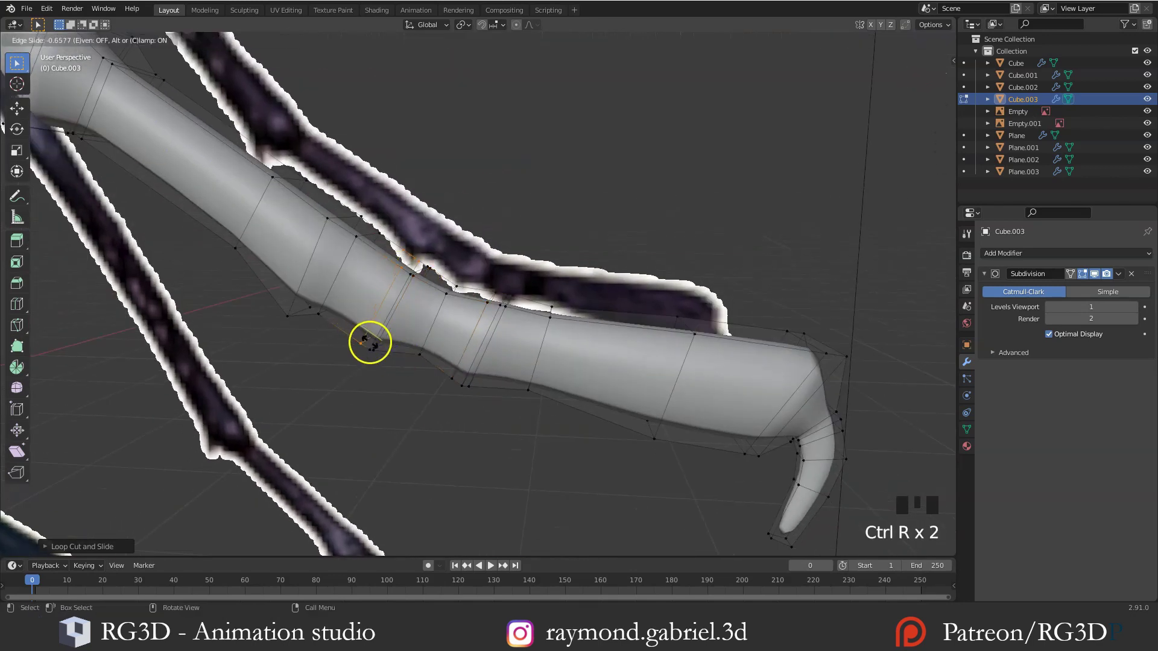
{"action": "left_click", "coordinate": [370, 341]}
Add another edge loop to the foot section and leave mesh editing
{"action": "key", "text": "Tab"}
{"action": "key", "text": "Tab"}
{"action": "scroll", "coordinate": [393, 305], "scroll_direction": "down", "scroll_amount": 2}
{"action": "key", "text": "ctrl+r"}
{"action": "left_click", "coordinate": [386, 316]}
{"action": "key", "text": "Tab"}
Move the leg from the side reference to beneath the modelled butterfly's body
{"action": "middle_click_drag", "start_coordinate": [408, 313], "coordinate": [541, 280]}
{"action": "scroll", "coordinate": [537, 253], "scroll_direction": "down", "scroll_amount": 2}
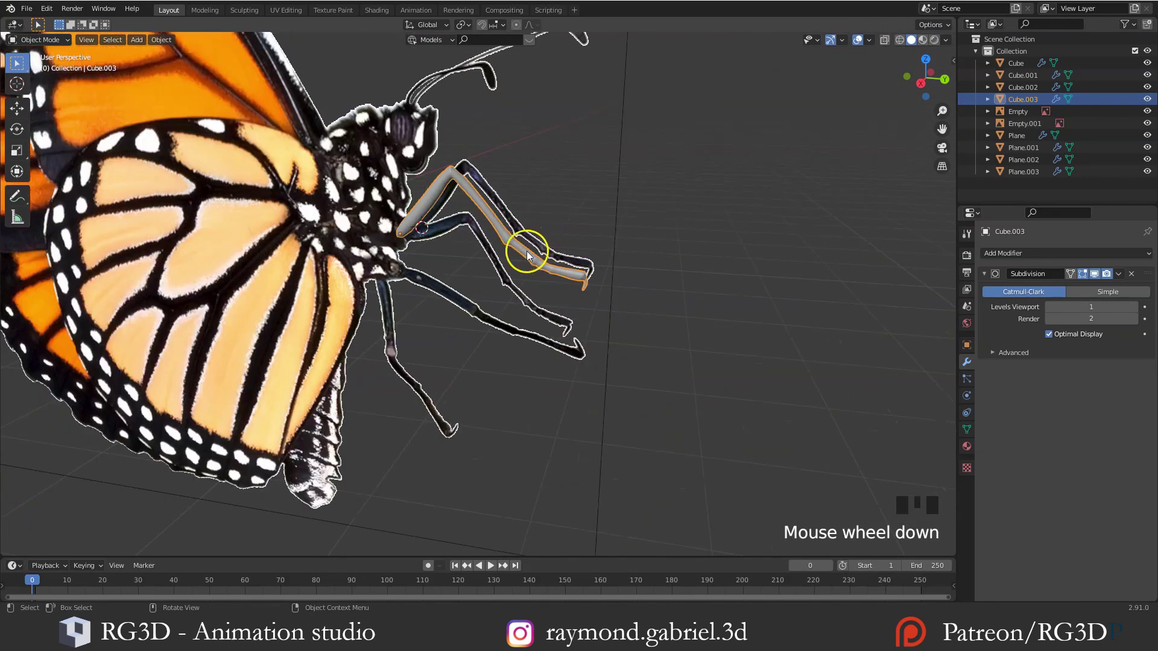
{"action": "scroll", "coordinate": [514, 235], "scroll_direction": "down", "scroll_amount": 1}
{"action": "middle_click_drag", "start_coordinate": [499, 238], "coordinate": [741, 258], "text": "shift"}
{"action": "key", "text": "g"}
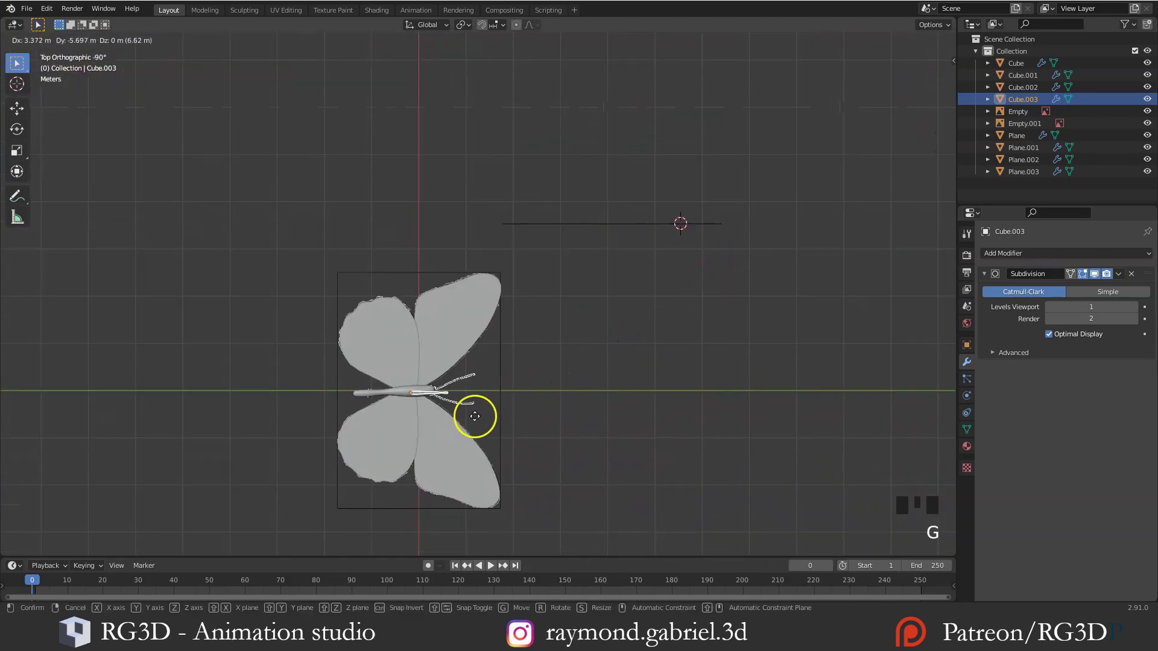
{"action": "left_click", "coordinate": [474, 417]}
{"action": "middle_click_drag", "start_coordinate": [474, 417], "coordinate": [504, 265]}
{"action": "scroll", "coordinate": [508, 295], "scroll_direction": "up", "scroll_amount": 3}
{"action": "key", "text": "g"}
{"action": "left_click", "coordinate": [501, 317]}
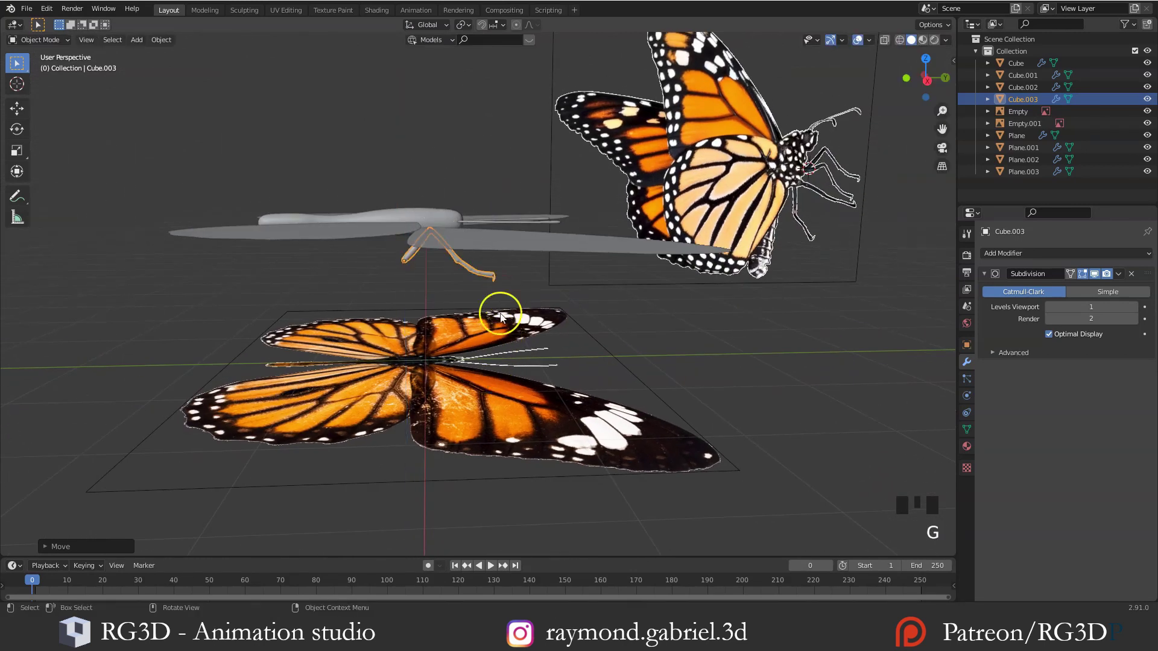
In the right side view, rotate the leg to point down and backward and move it toward the body's underside
{"action": "middle_click_drag", "start_coordinate": [501, 316], "coordinate": [493, 280]}
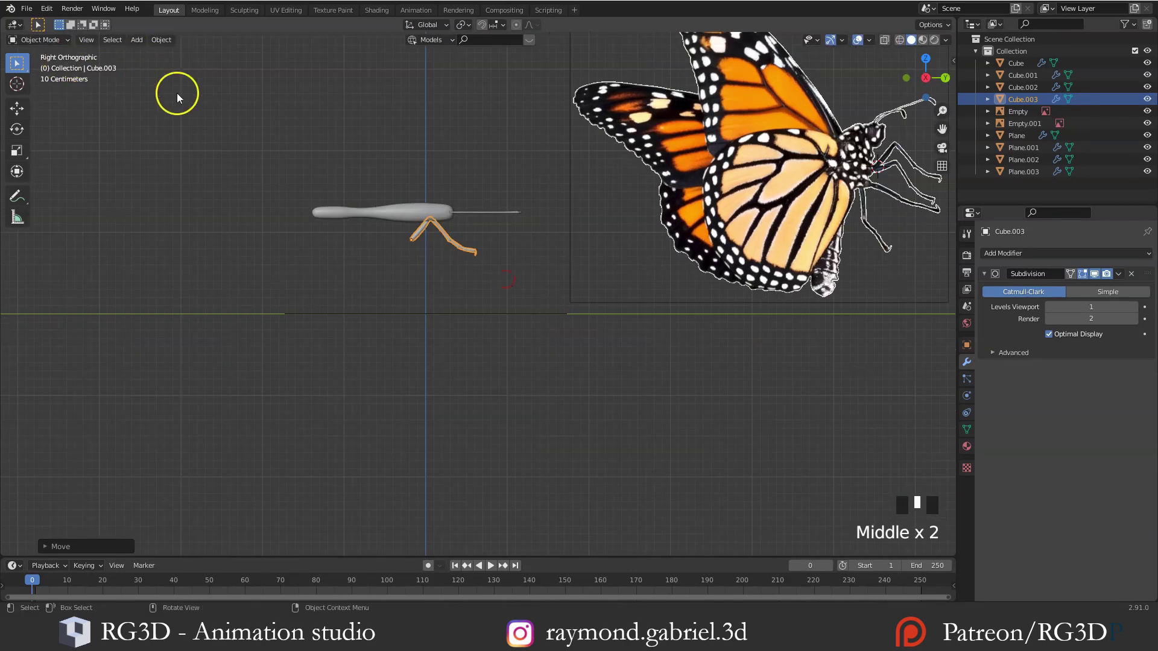
{"action": "middle_click_drag", "start_coordinate": [339, 210], "coordinate": [363, 219], "text": "shift"}
{"action": "scroll", "coordinate": [325, 147], "scroll_direction": "up", "scroll_amount": 2}
{"action": "middle_click_drag", "start_coordinate": [417, 190], "coordinate": [439, 198], "text": "shift"}
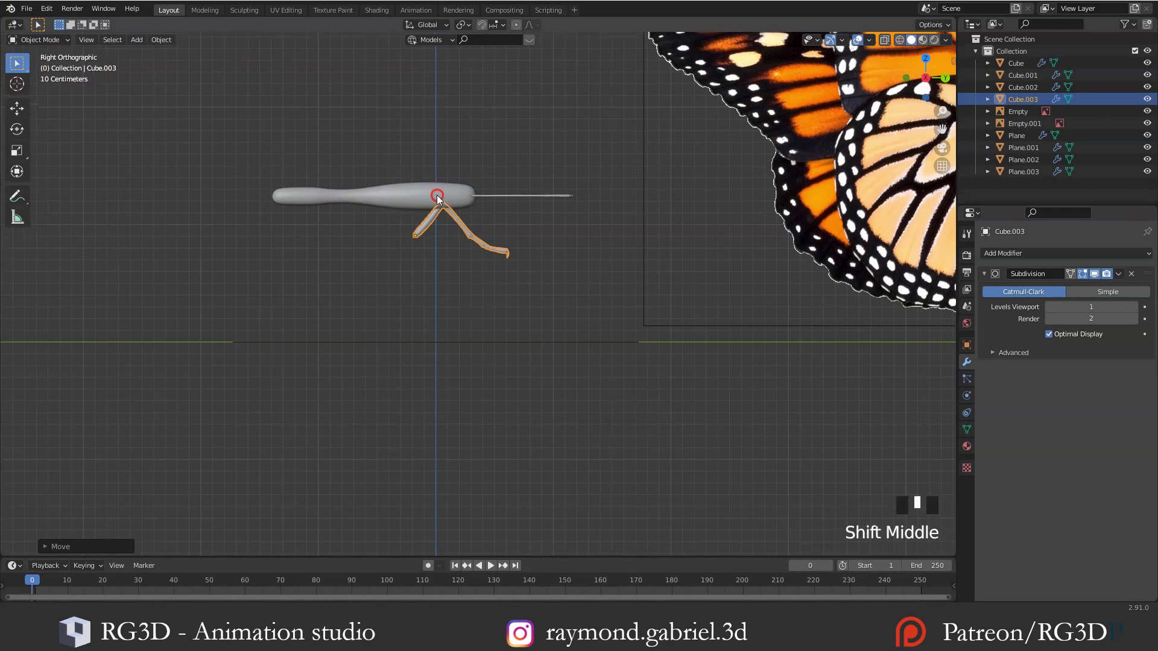
{"action": "scroll", "coordinate": [478, 241], "scroll_direction": "up", "scroll_amount": 2}
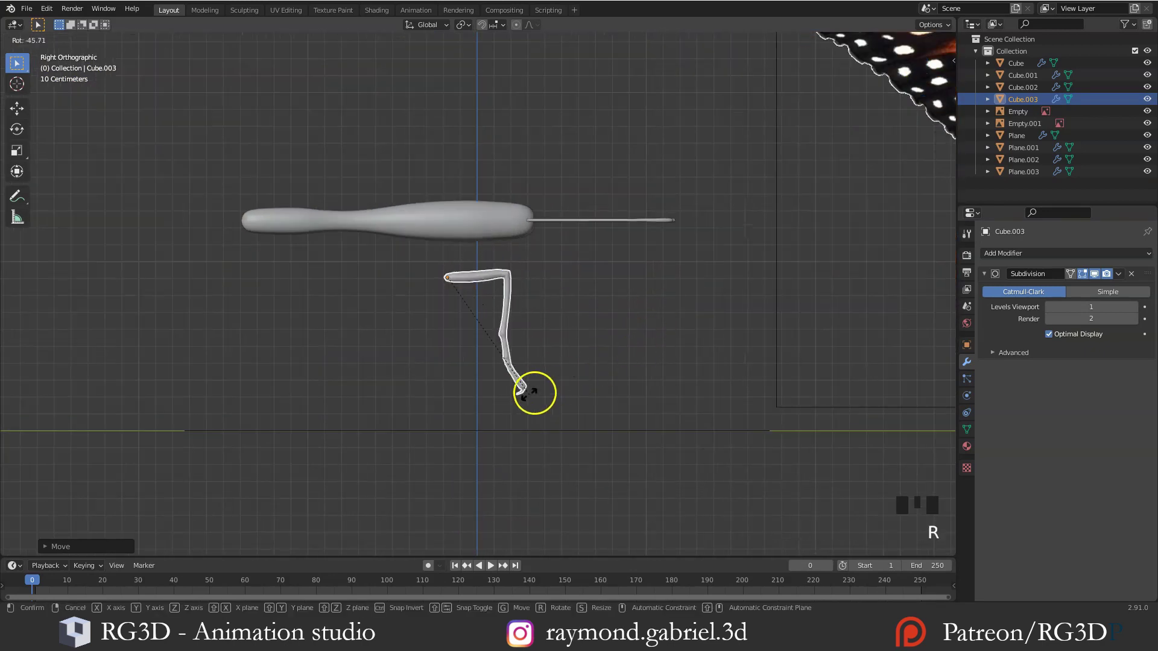
{"action": "left_click", "coordinate": [359, 393]}
{"action": "key", "text": "g"}
{"action": "left_click", "coordinate": [508, 342]}
Scale the leg to suit the body and rotate it about the Z axis
{"action": "middle_click_drag", "start_coordinate": [508, 342], "coordinate": [519, 265]}
{"action": "key", "text": "s"}
{"action": "left_click", "coordinate": [607, 259]}
{"action": "key", "text": "s"}
{"action": "left_click", "coordinate": [478, 246]}
{"action": "key", "text": "r"}
{"action": "key", "text": "z"}
{"action": "left_click", "coordinate": [627, 256]}
Move the leg against the body's underside, then duplicate it and rotate the copy to form the front pair
{"action": "middle_click_drag", "start_coordinate": [518, 265], "coordinate": [504, 297], "text": "shift"}
{"action": "scroll", "coordinate": [504, 297], "scroll_direction": "up", "scroll_amount": 2}
{"action": "key", "text": "g"}
{"action": "left_click", "coordinate": [428, 330]}
{"action": "middle_click_drag", "start_coordinate": [429, 292], "coordinate": [585, 303]}
{"action": "key", "text": "shift+d"}
{"action": "left_click", "coordinate": [465, 336]}
{"action": "key", "text": "r"}
{"action": "left_click", "coordinate": [444, 358]}
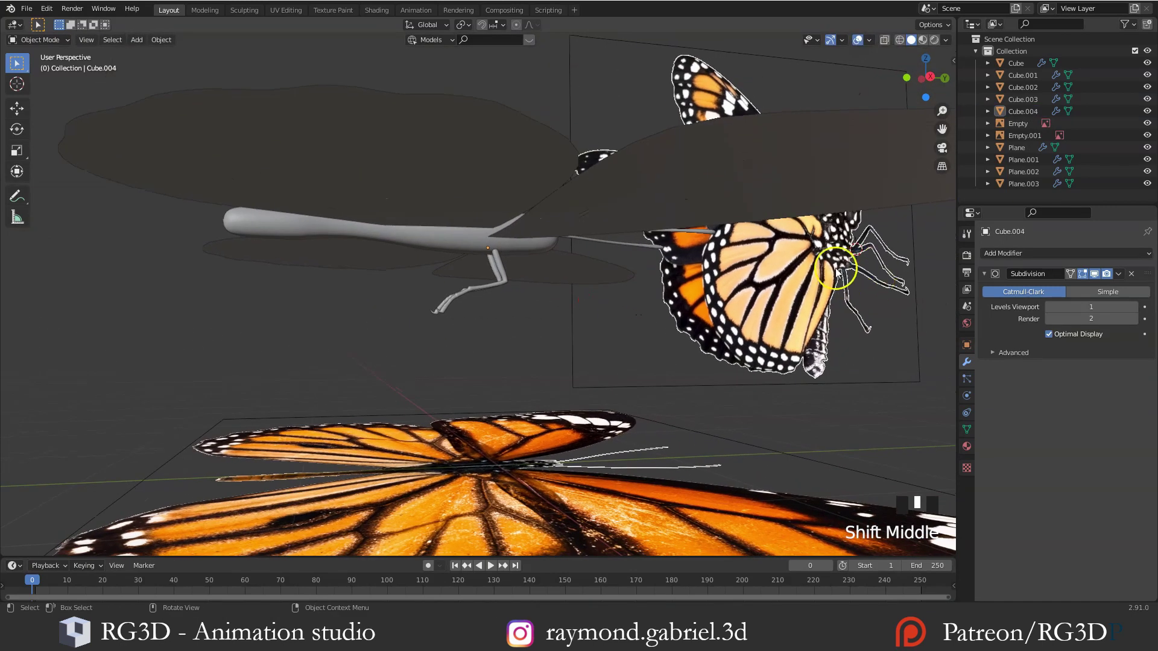
Duplicate both front legs, place the copies farther back on the body, and rotate them to face forward
{"action": "left_click", "coordinate": [491, 269], "text": "shift"}
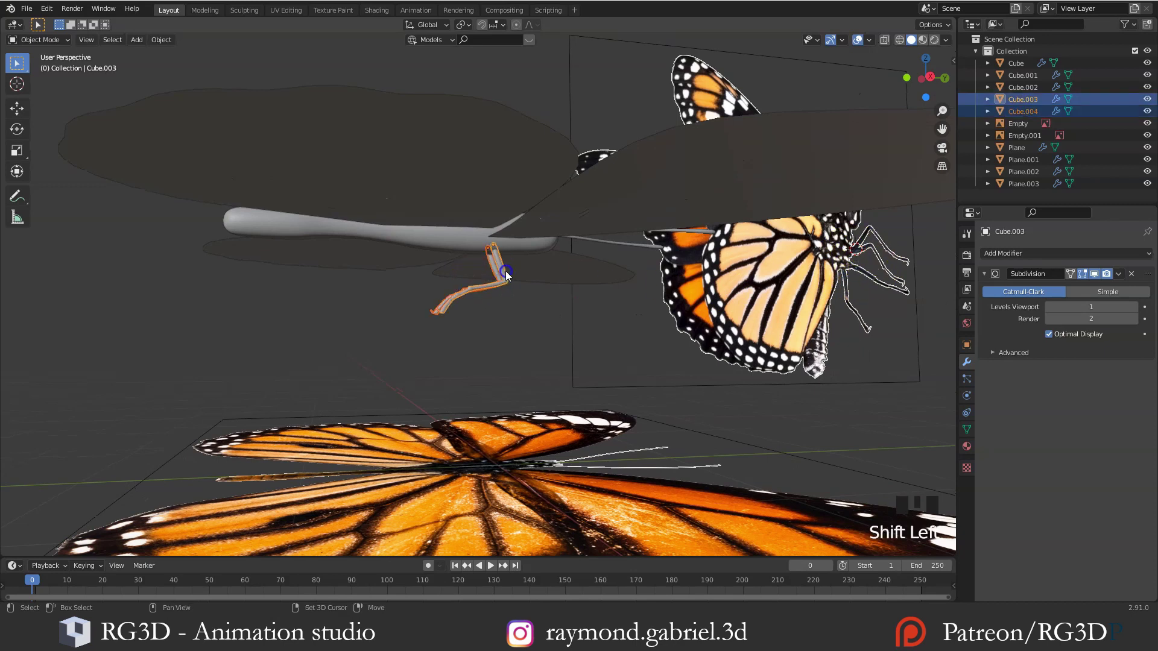
{"action": "middle_click_drag", "start_coordinate": [491, 269], "coordinate": [488, 310]}
{"action": "key", "text": "shift+d"}
{"action": "left_click", "coordinate": [444, 309]}
{"action": "key", "text": "r"}
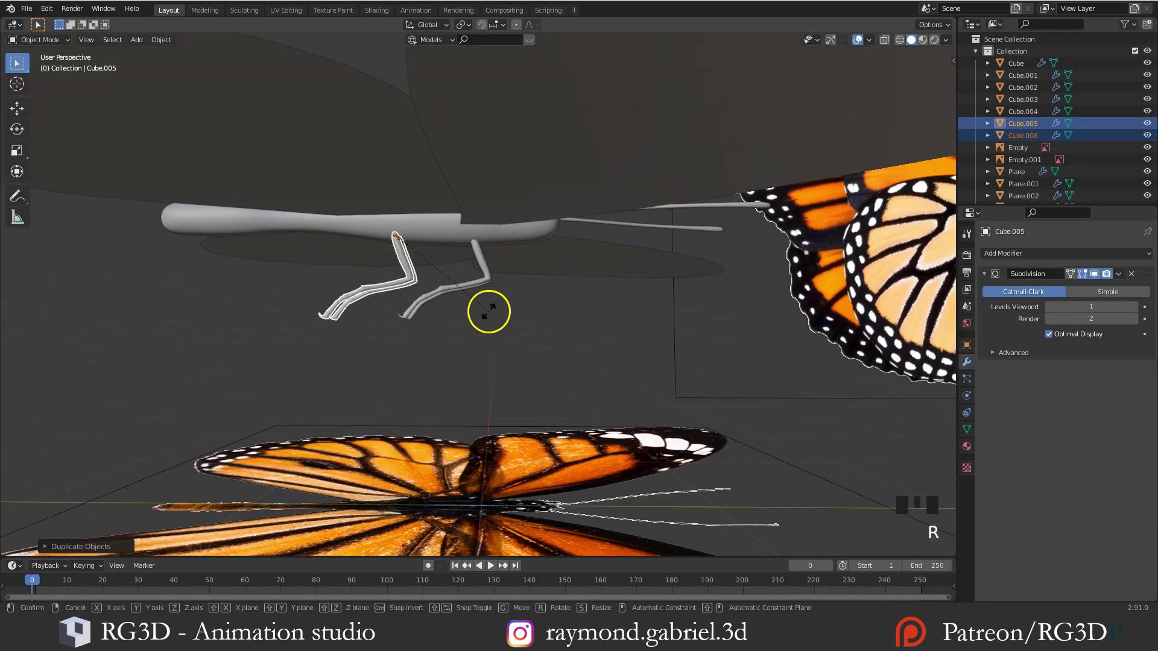
{"action": "left_click", "coordinate": [485, 314]}
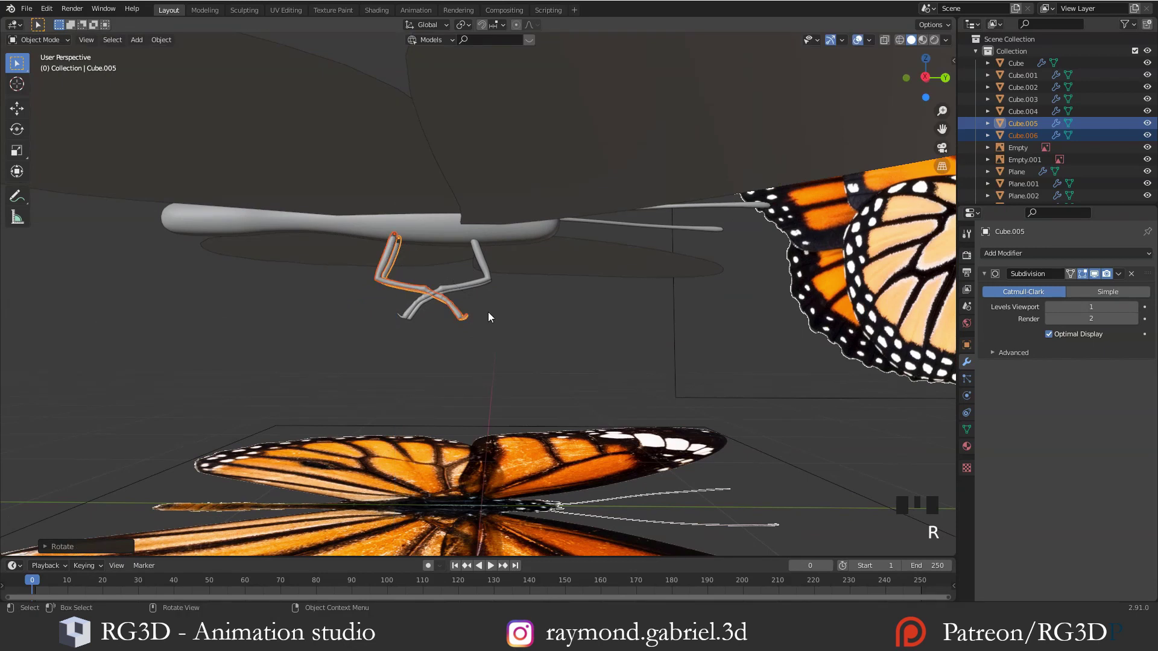
Move the rear legs along the Y axis and adjust their position beneath the body
{"action": "key", "text": "g"}
{"action": "key", "text": "y"}
{"action": "left_click", "coordinate": [427, 309]}
{"action": "key", "text": "g"}
{"action": "middle_click_drag", "start_coordinate": [427, 309], "coordinate": [525, 292], "text": "alt"}
{"action": "left_click", "coordinate": [478, 331]}
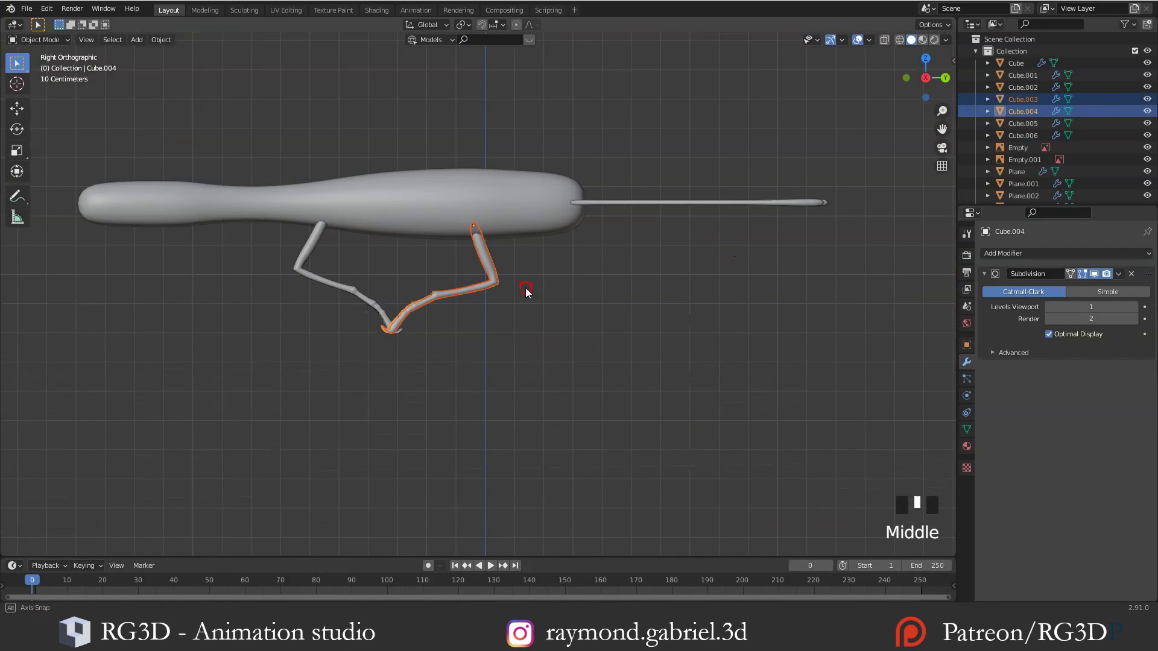
Reposition both leg pairs along the body's underside in side view and rotate the rear pair
{"action": "key", "text": "g"}
{"action": "left_click", "coordinate": [362, 262]}
{"action": "key", "text": "g"}
{"action": "left_click", "coordinate": [457, 293]}
{"action": "key", "text": "r"}
{"action": "left_click", "coordinate": [476, 338]}
{"action": "key", "text": "g"}
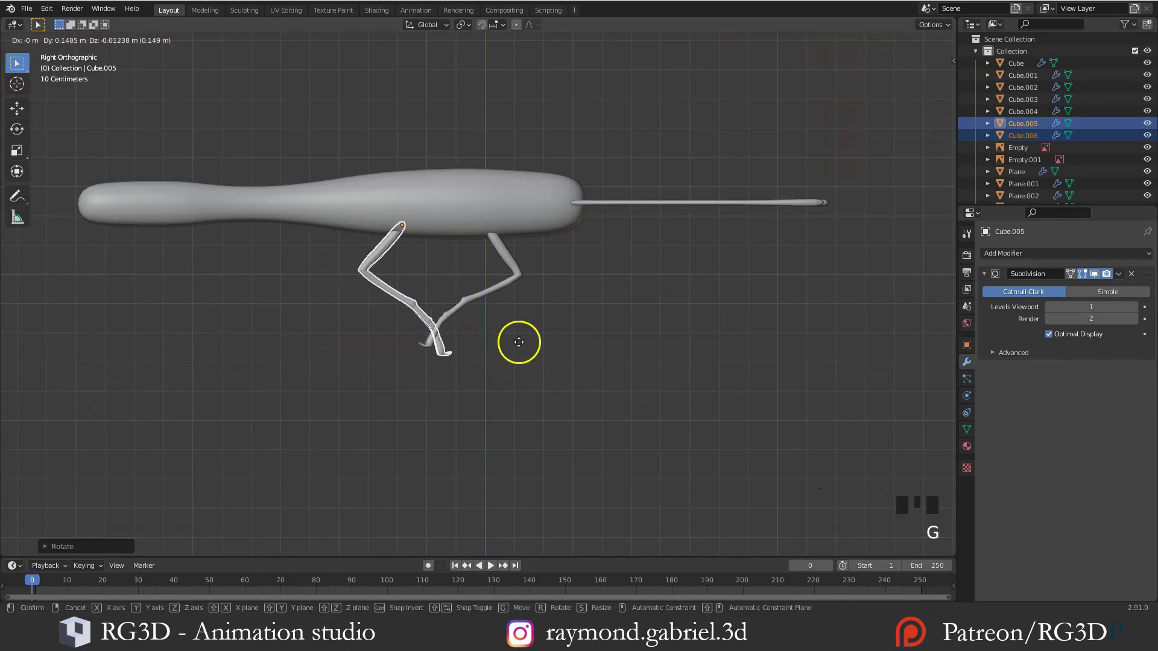
{"action": "left_click", "coordinate": [521, 343]}
{"action": "key", "text": "g"}
{"action": "left_click", "coordinate": [544, 338]}
Rotate two individual legs about the Z axis to vary their spread beneath the body
{"action": "left_click", "coordinate": [530, 328]}
{"action": "key", "text": "r"}
{"action": "middle_click_drag", "start_coordinate": [544, 337], "coordinate": [530, 316]}
{"action": "key", "text": "z"}
{"action": "left_click", "coordinate": [603, 357]}
{"action": "left_click", "coordinate": [502, 314]}
{"action": "key", "text": "r"}
{"action": "key", "text": "z"}
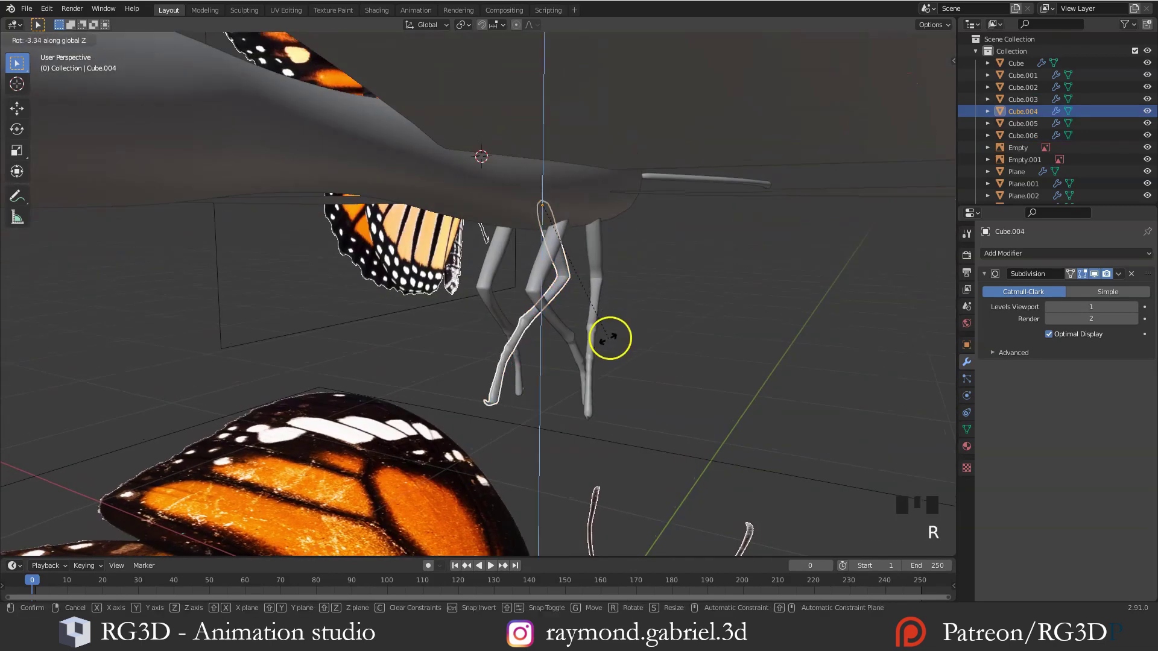
{"action": "left_click", "coordinate": [567, 362]}
Rotate and move another single leg to adjust its attachment beneath the body
{"action": "left_click", "coordinate": [591, 326]}
{"action": "key", "text": "r"}
{"action": "key", "text": "g"}
{"action": "middle_click_drag", "start_coordinate": [567, 362], "coordinate": [465, 330]}
{"action": "left_click", "coordinate": [604, 344]}
{"action": "key", "text": "KP_3"}
{"action": "left_click", "coordinate": [314, 265]}
Select two legs and rotate and move them in side view to refine their placement under the body
{"action": "left_click", "coordinate": [449, 307]}
{"action": "left_click", "coordinate": [445, 292]}
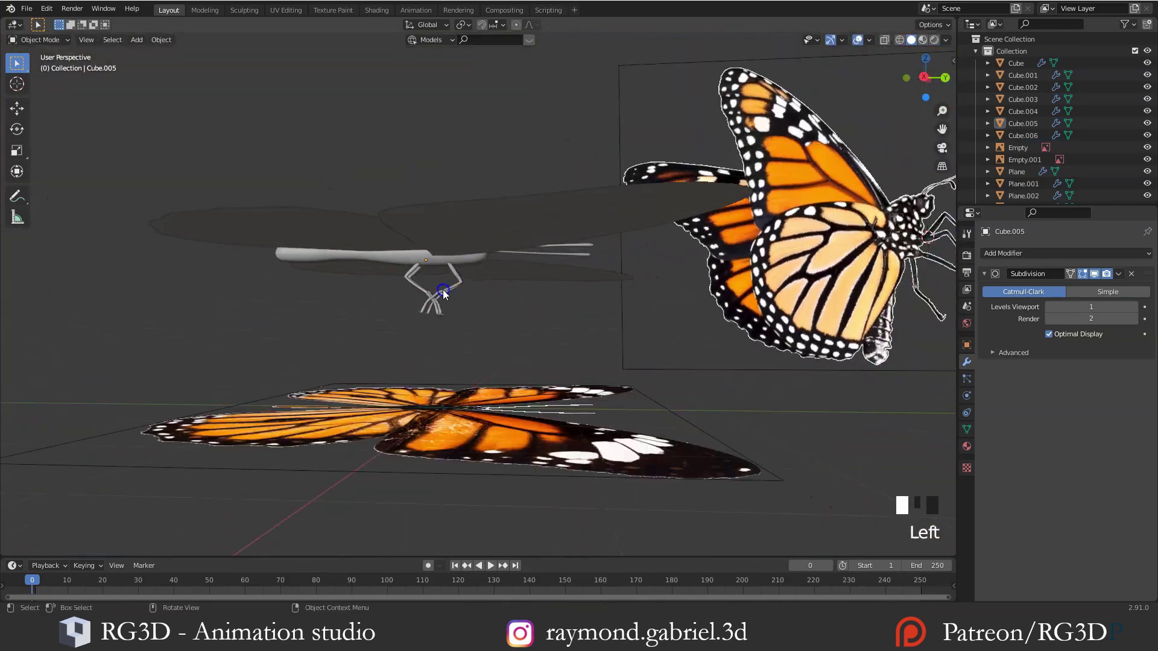
{"action": "left_click", "coordinate": [431, 292], "text": "shift"}
{"action": "middle_click_drag", "start_coordinate": [431, 292], "coordinate": [369, 251]}
{"action": "key", "text": "KP_3"}
{"action": "key", "text": "r"}
{"action": "left_click", "coordinate": [467, 333]}
{"action": "key", "text": "r"}
{"action": "left_click", "coordinate": [441, 334]}
{"action": "key", "text": "g"}
{"action": "left_click", "coordinate": [457, 315]}
Select a single leg and rotate it to fine-tune its pose
{"action": "scroll", "coordinate": [390, 282], "scroll_direction": "up", "scroll_amount": 5}
{"action": "left_click", "coordinate": [398, 291]}
{"action": "key", "text": "r"}
{"action": "left_click", "coordinate": [465, 320]}
{"action": "scroll", "coordinate": [407, 289], "scroll_direction": "up", "scroll_amount": 3}
{"action": "scroll", "coordinate": [369, 250], "scroll_direction": "up", "scroll_amount": 3}
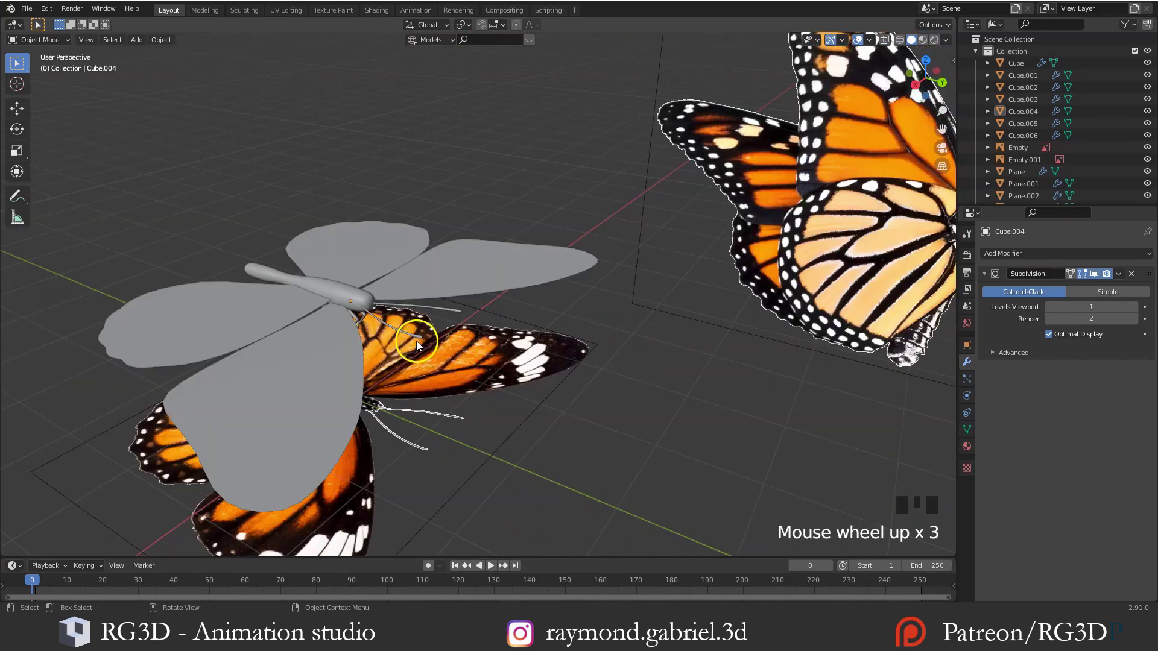
Select both forewings and move them along the Z axis to adjust their height relative to the body
{"action": "middle_click_drag", "start_coordinate": [416, 342], "coordinate": [395, 308]}
{"action": "left_click", "coordinate": [395, 304]}
{"action": "left_click", "coordinate": [651, 269], "text": "shift"}
{"action": "middle_click_drag", "start_coordinate": [668, 305], "coordinate": [608, 318]}
{"action": "key", "text": "g"}
{"action": "key", "text": "z"}
{"action": "left_click", "coordinate": [589, 310]}
Select both hindwings and move them along the Z axis to adjust their height relative to the forewings
{"action": "left_click", "coordinate": [323, 259]}
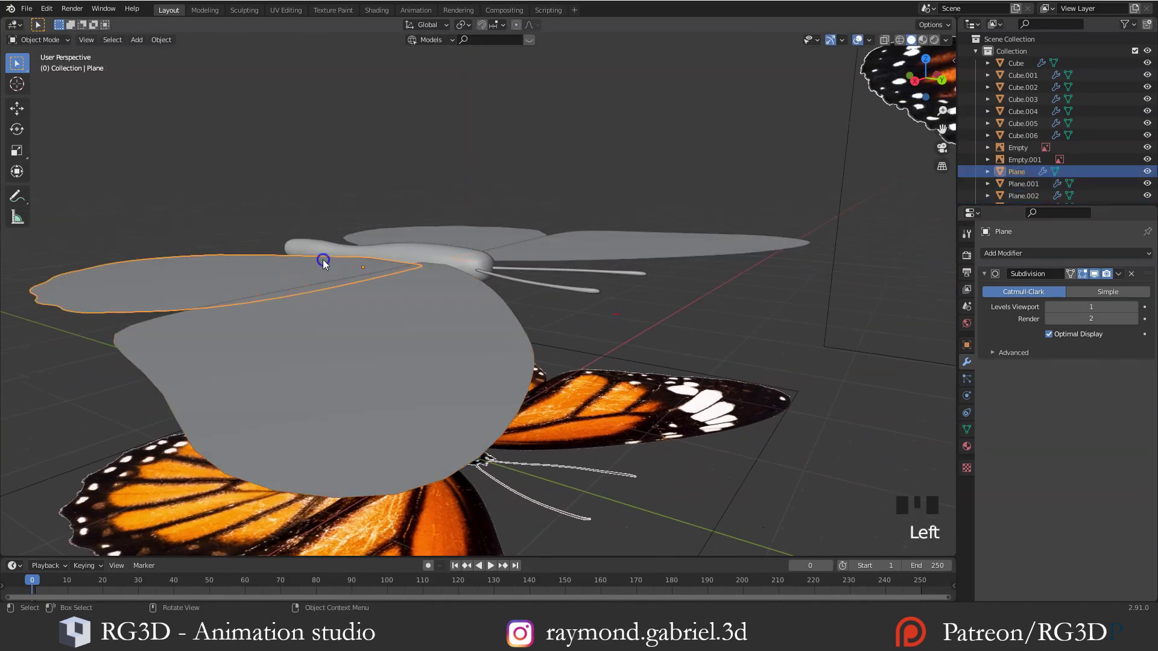
{"action": "left_click", "coordinate": [419, 268], "text": "shift"}
{"action": "middle_click_drag", "start_coordinate": [419, 269], "coordinate": [471, 333]}
{"action": "key", "text": "g"}
{"action": "key", "text": "z"}
{"action": "left_click", "coordinate": [505, 254]}
Reselect the two forewings and fine-tune their height along the Z axis where they meet the body
{"action": "left_click", "coordinate": [501, 236]}
{"action": "left_click", "coordinate": [490, 262], "text": "shift"}
{"action": "key", "text": "g"}
{"action": "key", "text": "z"}
{"action": "left_click", "coordinate": [506, 259]}
{"action": "scroll", "coordinate": [472, 333], "scroll_direction": "down", "scroll_amount": 2}
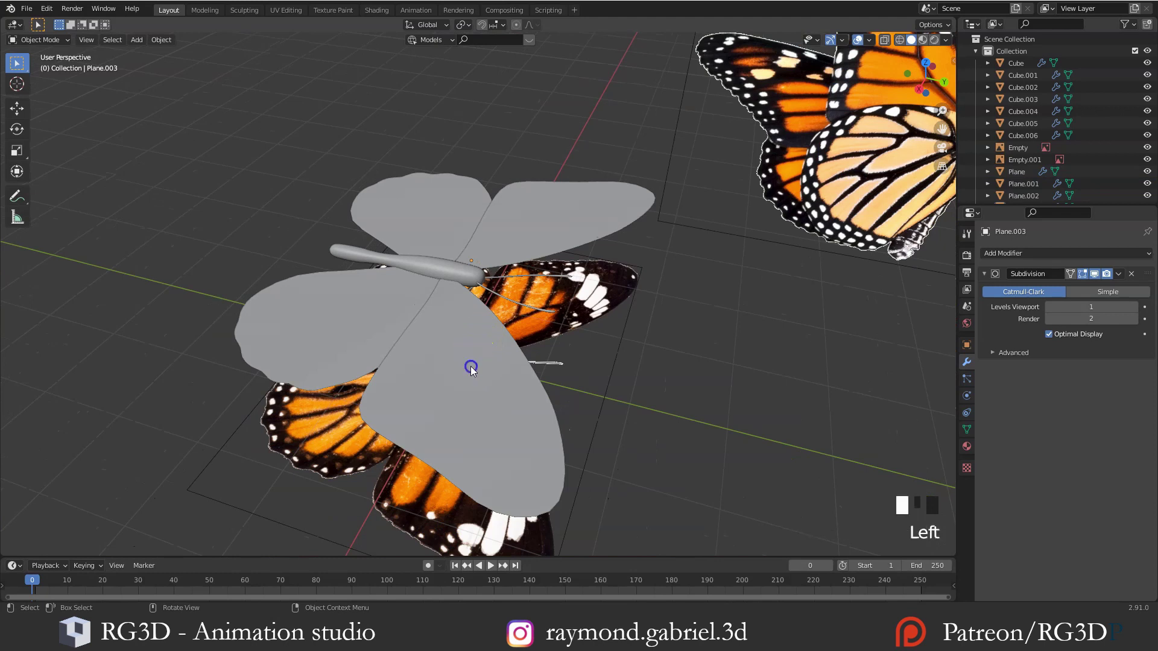
{"action": "left_click", "coordinate": [580, 271]}
{"action": "left_click", "coordinate": [512, 233]}
{"action": "left_click", "coordinate": [445, 207]}
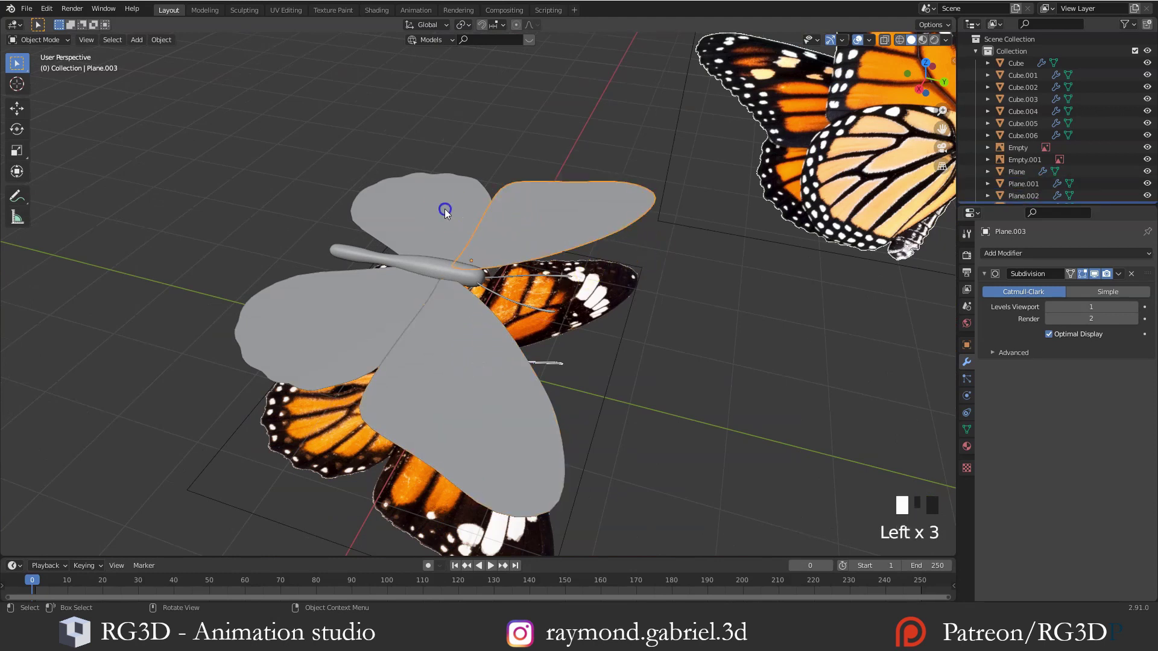
{"action": "left_click", "coordinate": [388, 306]}
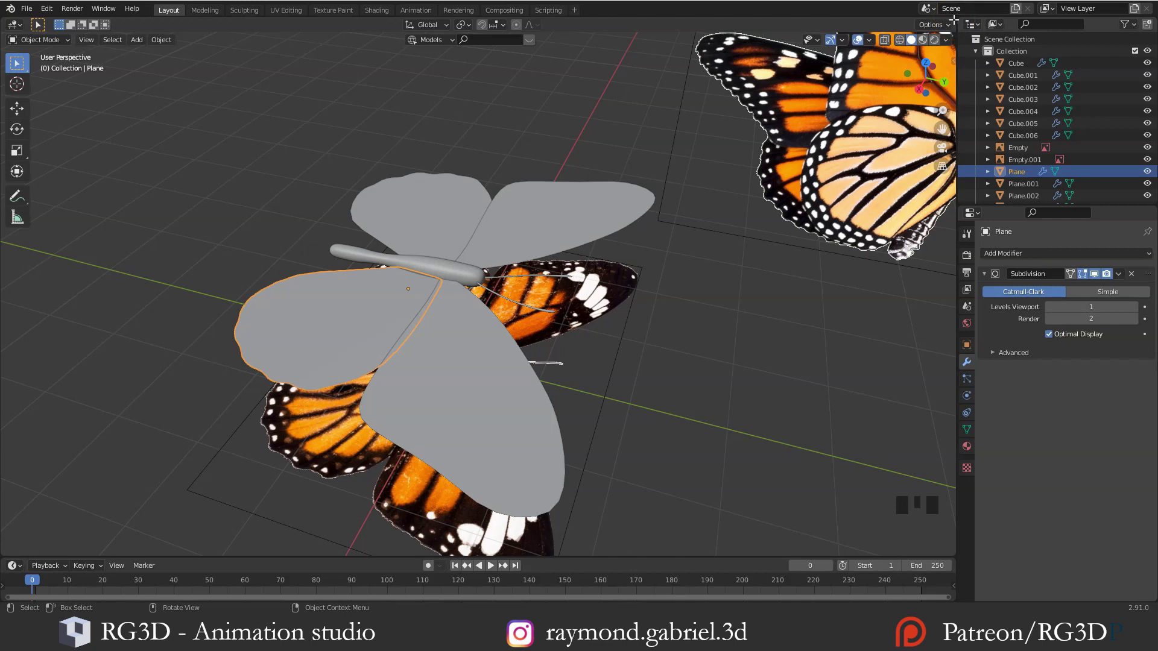
Split the 3D viewport into two side-by-side areas and switch the new one to the UV Editor
{"action": "left_click_drag", "start_coordinate": [909, 24], "coordinate": [513, 244]}
{"action": "left_click", "coordinate": [732, 277]}
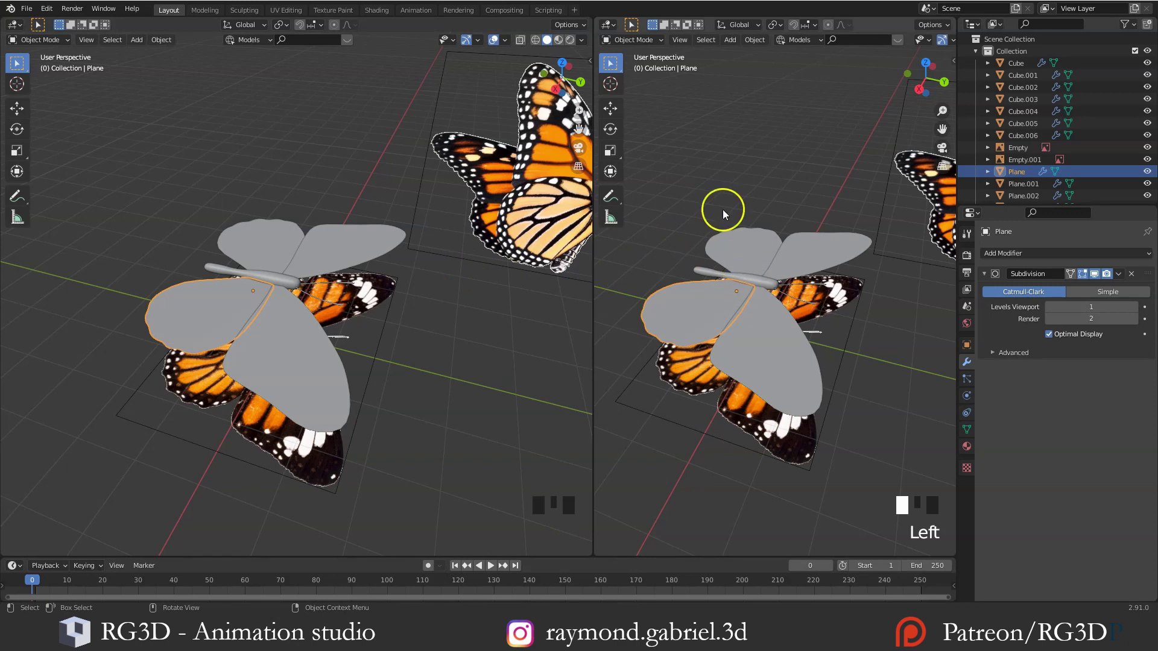
{"action": "left_click", "coordinate": [607, 26]}
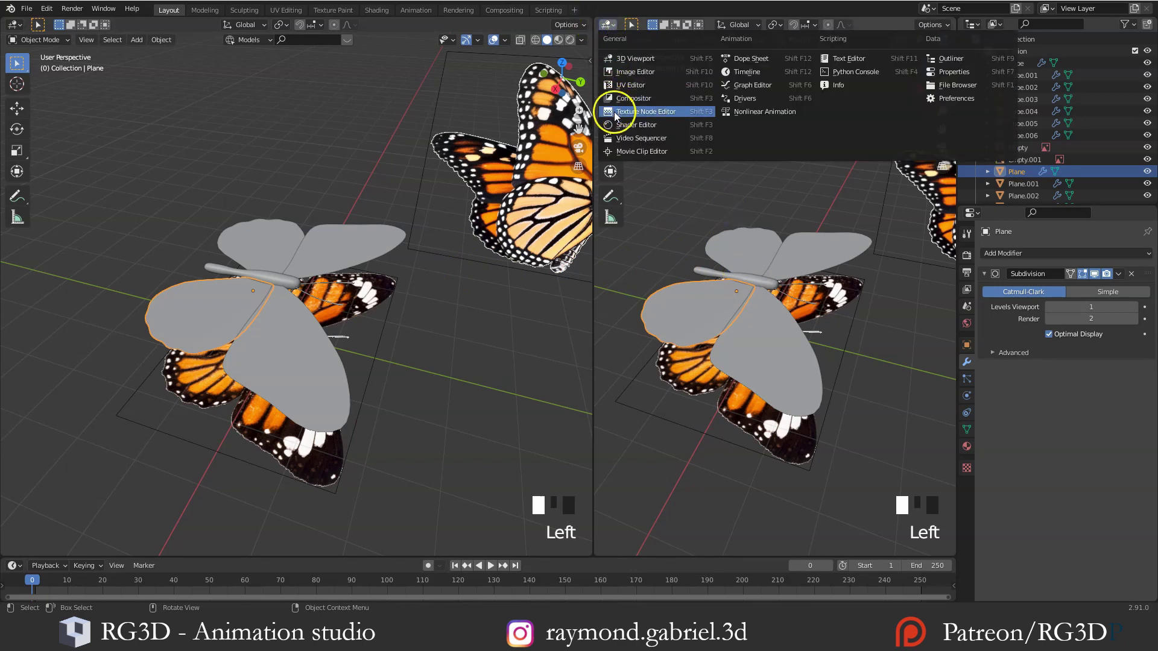
{"action": "left_click", "coordinate": [661, 85]}
Select the forewing nearest the view, enter Edit Mode with its whole mesh selected, and UV-map it with Unwrap
{"action": "scroll", "coordinate": [761, 309], "scroll_direction": "up", "scroll_amount": 2}
{"action": "left_click", "coordinate": [288, 373]}
{"action": "scroll", "coordinate": [288, 374], "scroll_direction": "up", "scroll_amount": 1}
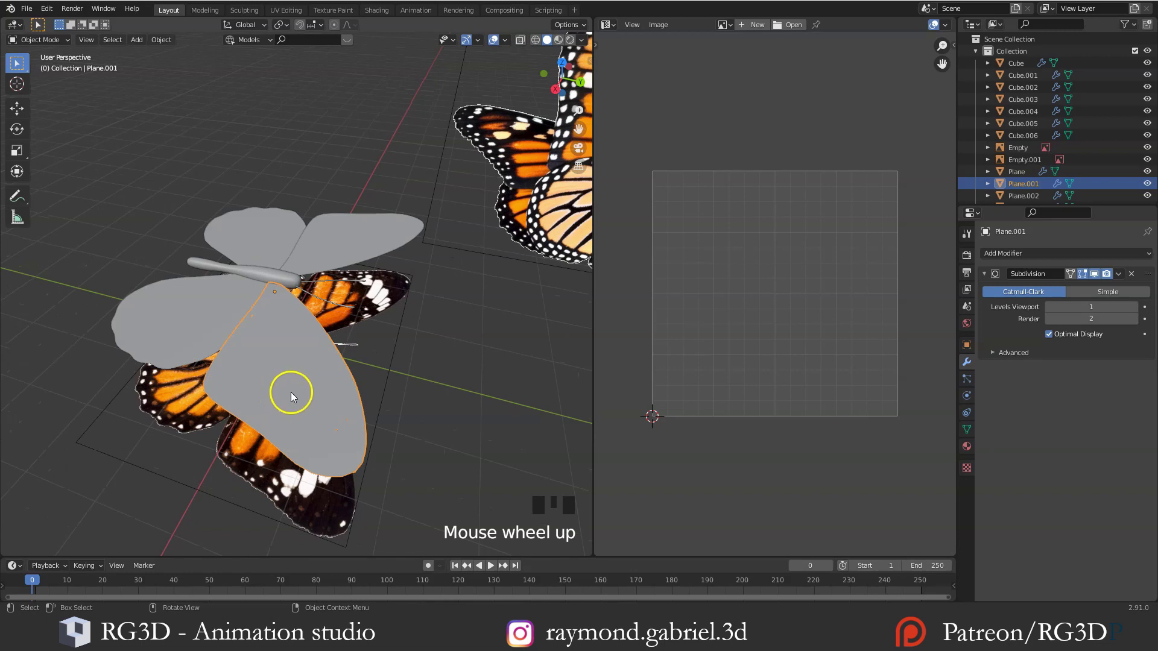
{"action": "key", "text": "Tab"}
{"action": "key", "text": "a"}
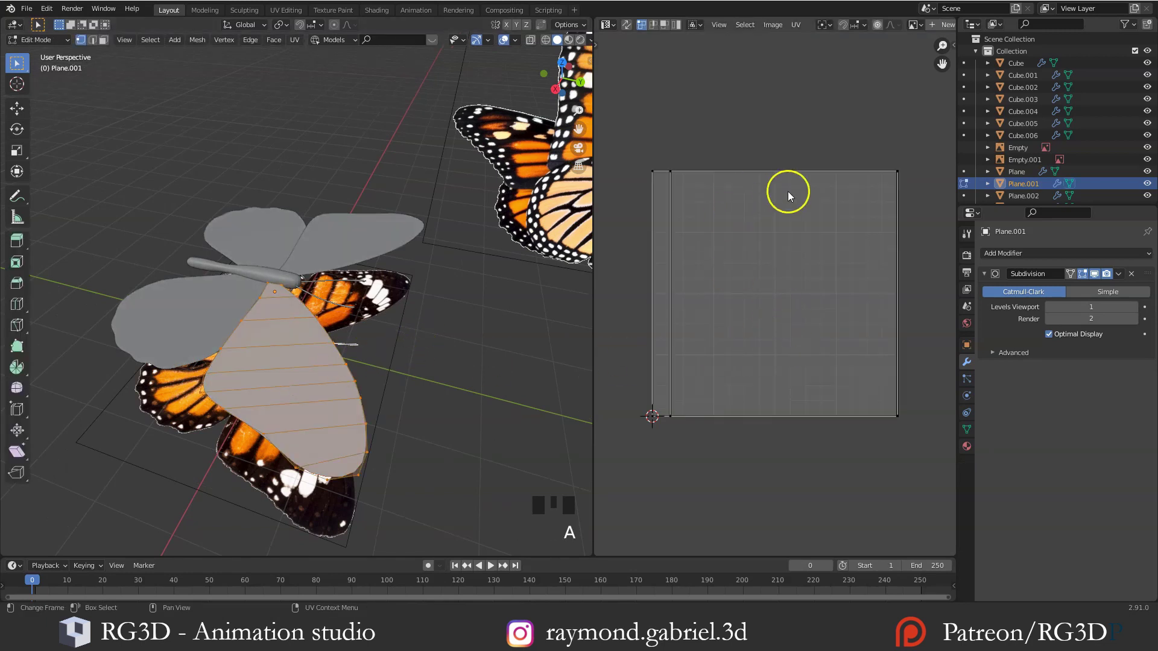
{"action": "key", "text": "a"}
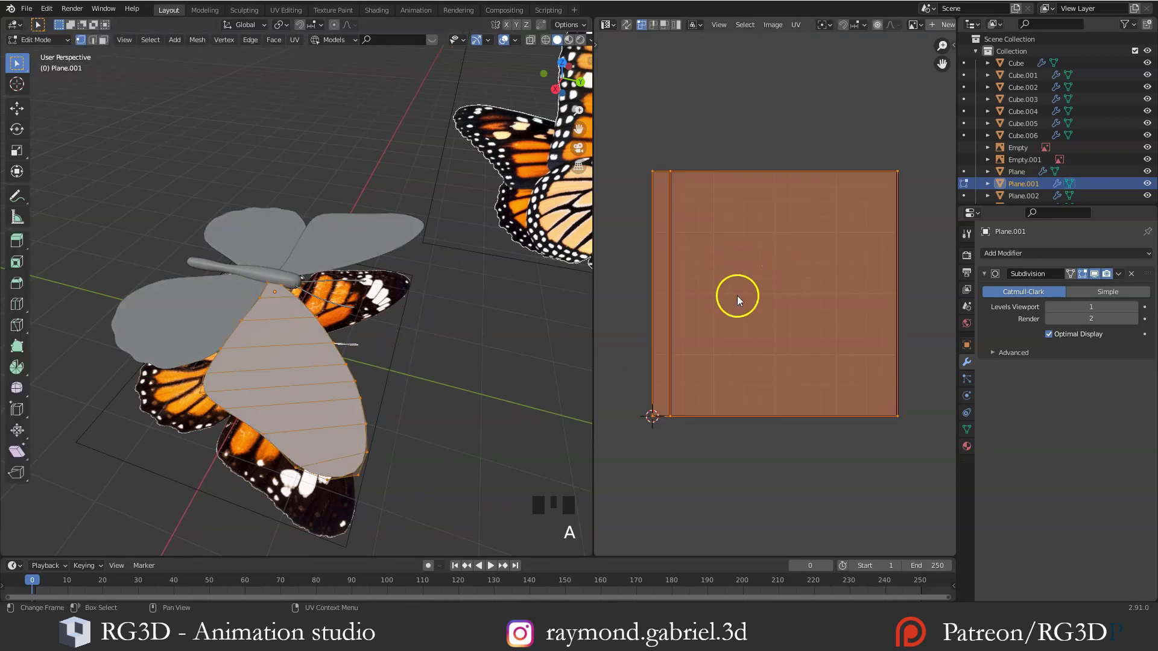
{"action": "key", "text": "alt+a"}
{"action": "scroll", "coordinate": [302, 349], "scroll_direction": "up", "scroll_amount": 1}
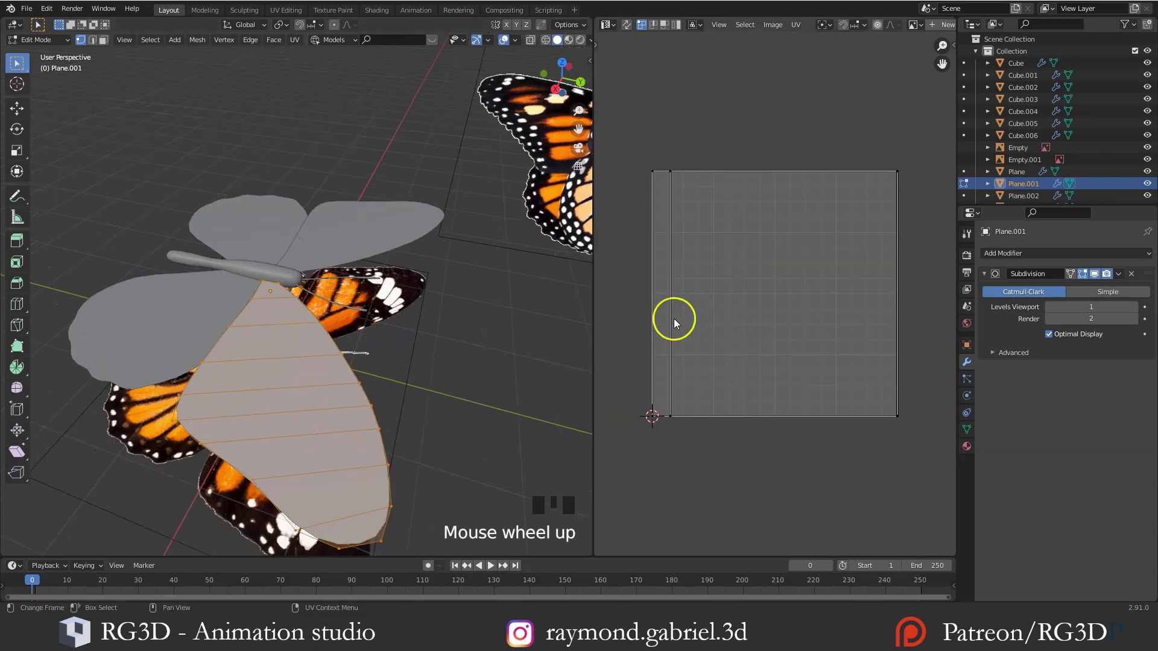
{"action": "middle_click_drag", "start_coordinate": [292, 392], "coordinate": [327, 346]}
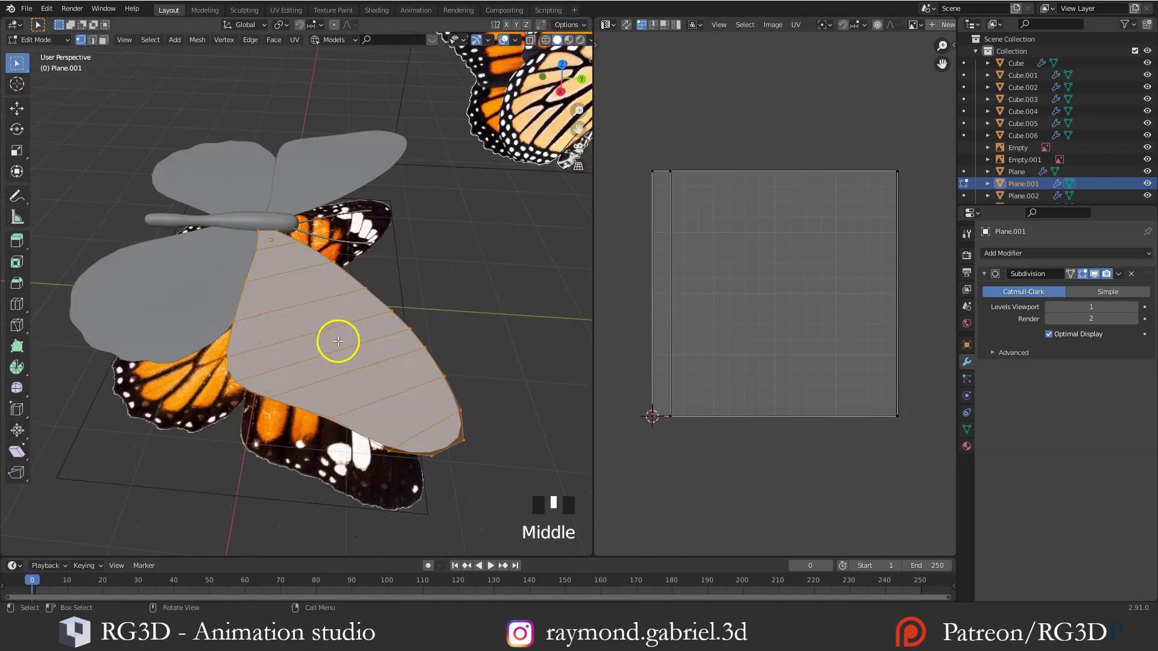
{"action": "key", "text": "u"}
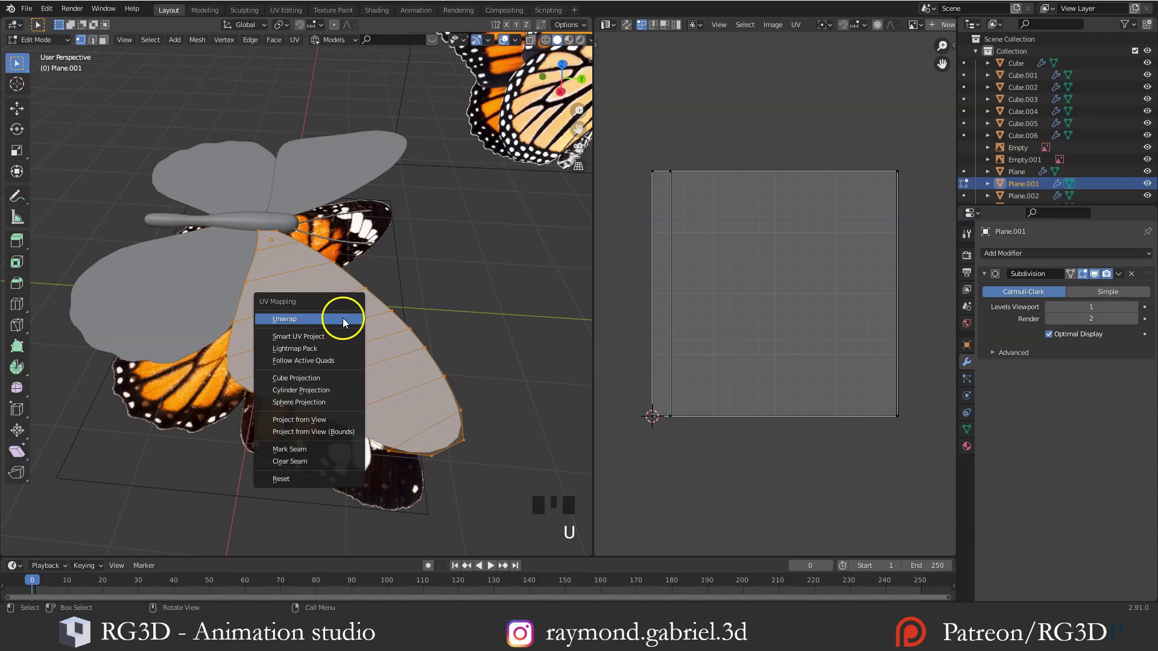
{"action": "left_click", "coordinate": [303, 323]}
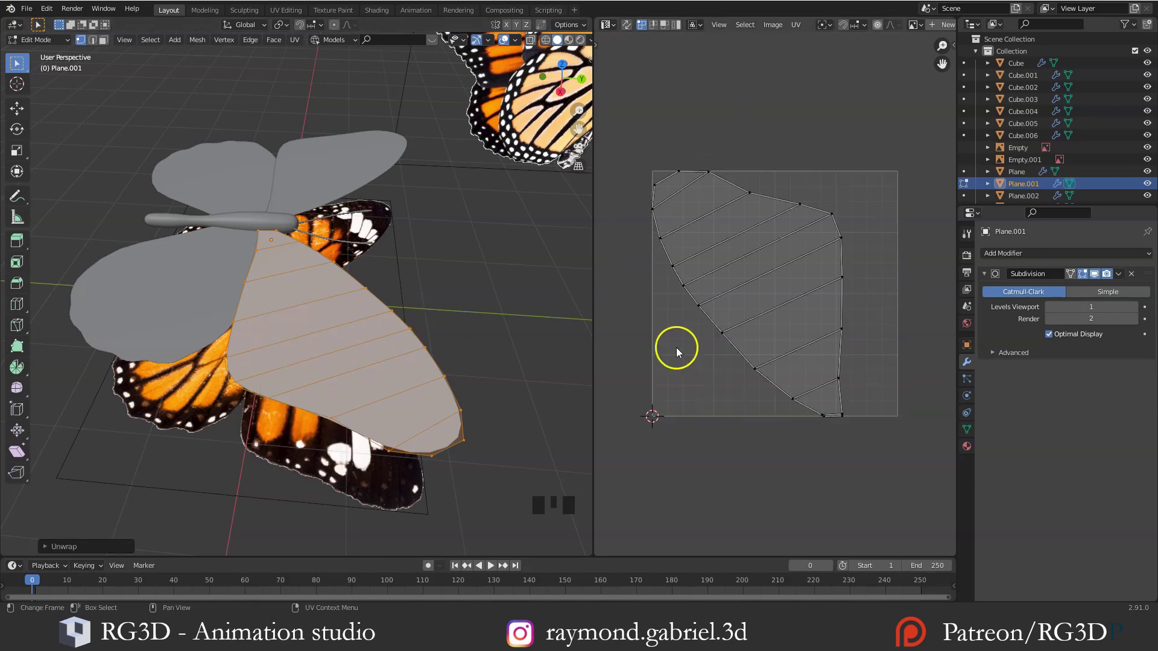
Apply rotation and scale to the large front wing in Object Mode and check its UV layout
{"action": "key", "text": "Tab"}
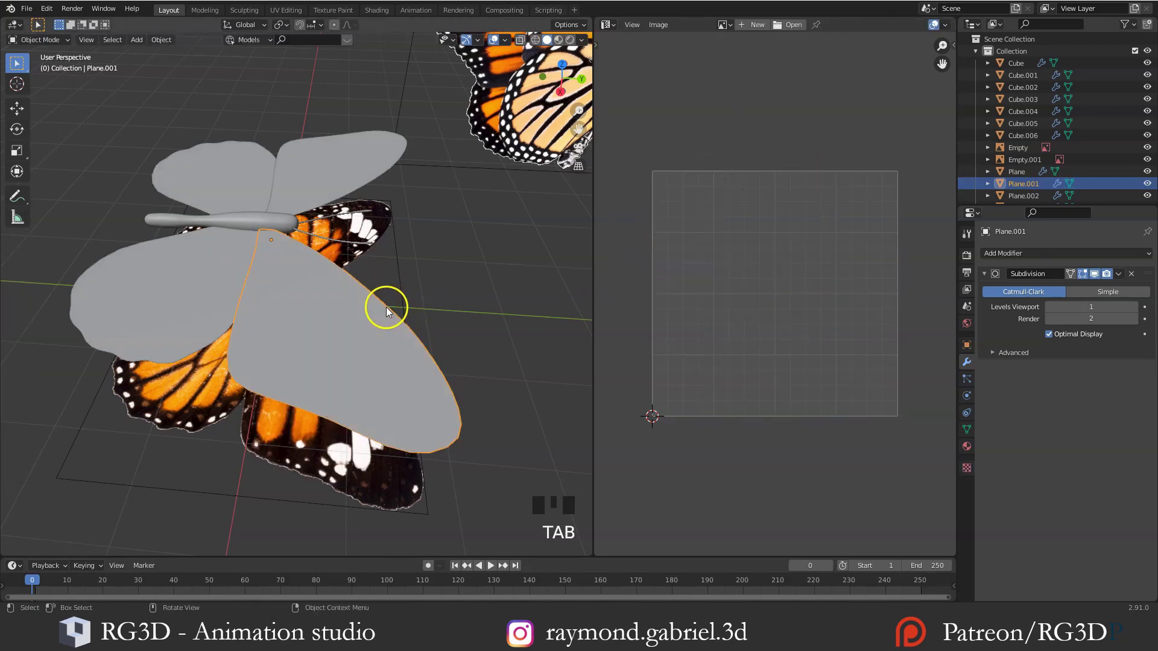
{"action": "left_click", "coordinate": [361, 328]}
{"action": "left_click", "coordinate": [967, 345]}
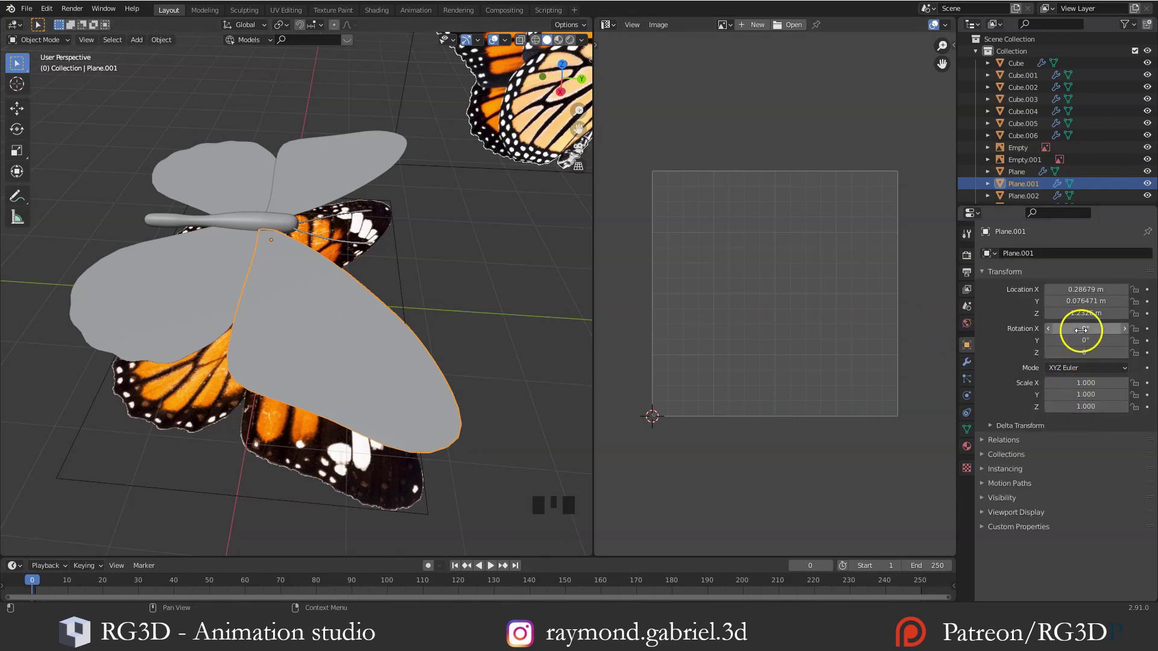
{"action": "key", "text": "ctrl+a"}
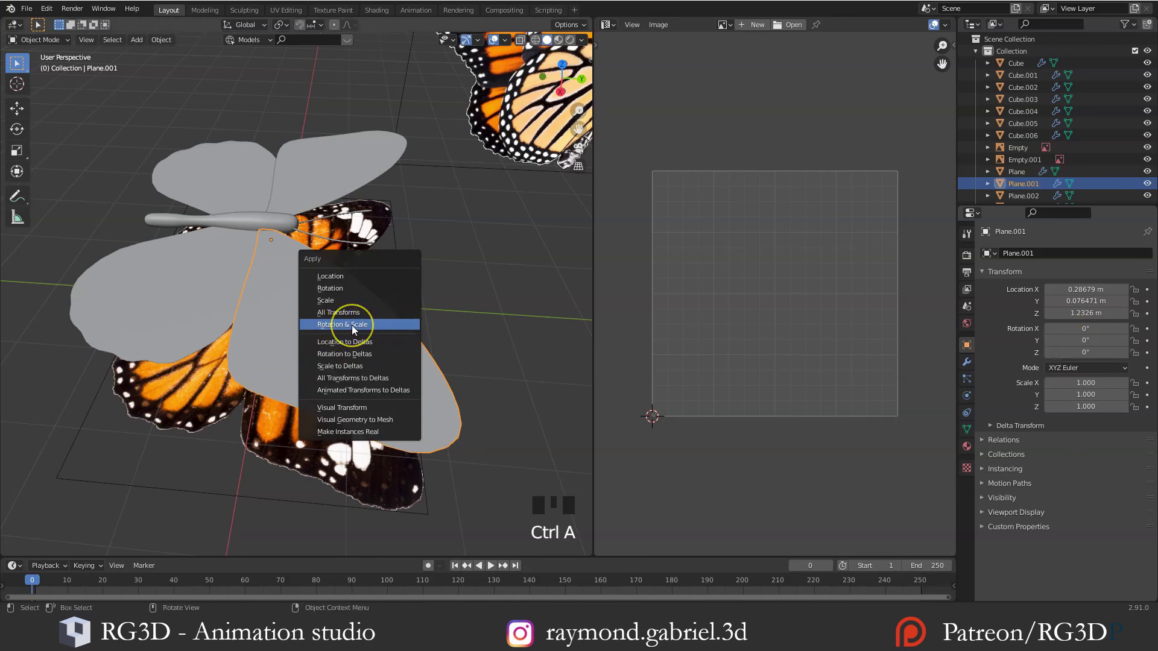
{"action": "left_click", "coordinate": [352, 324]}
{"action": "key", "text": "Tab"}
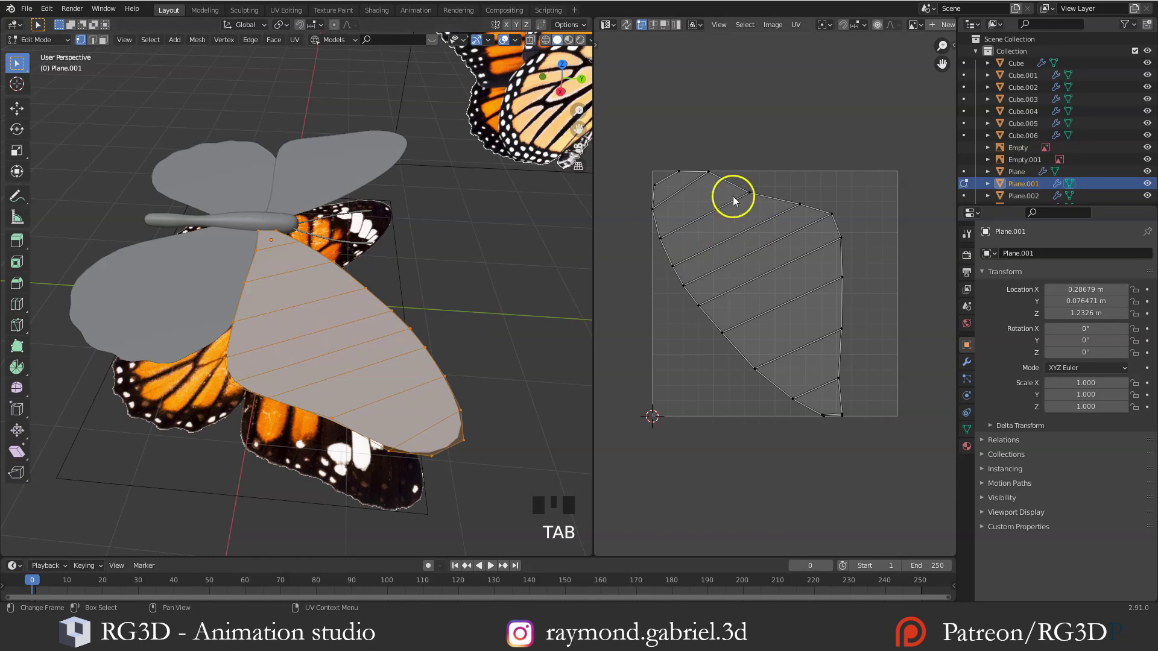
{"action": "key", "text": "Tab"}
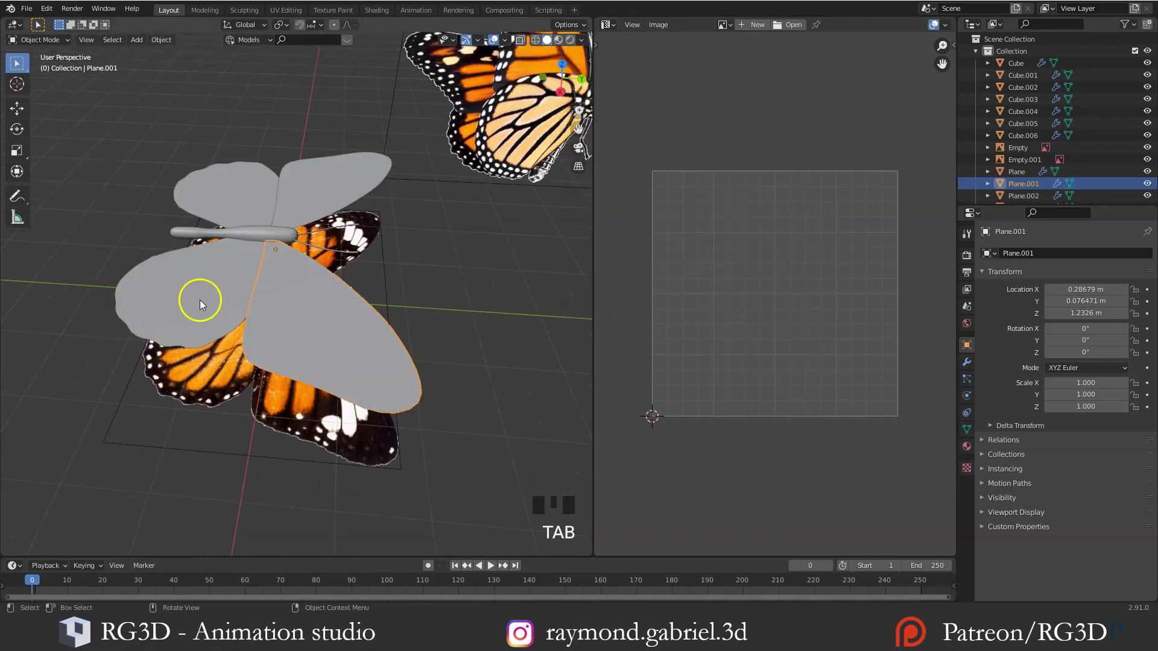
Select the other three wings together and unwrap all of their faces
{"action": "left_click", "coordinate": [199, 297], "text": "shift"}
{"action": "left_click", "coordinate": [238, 194], "text": "shift"}
{"action": "key", "text": "Tab"}
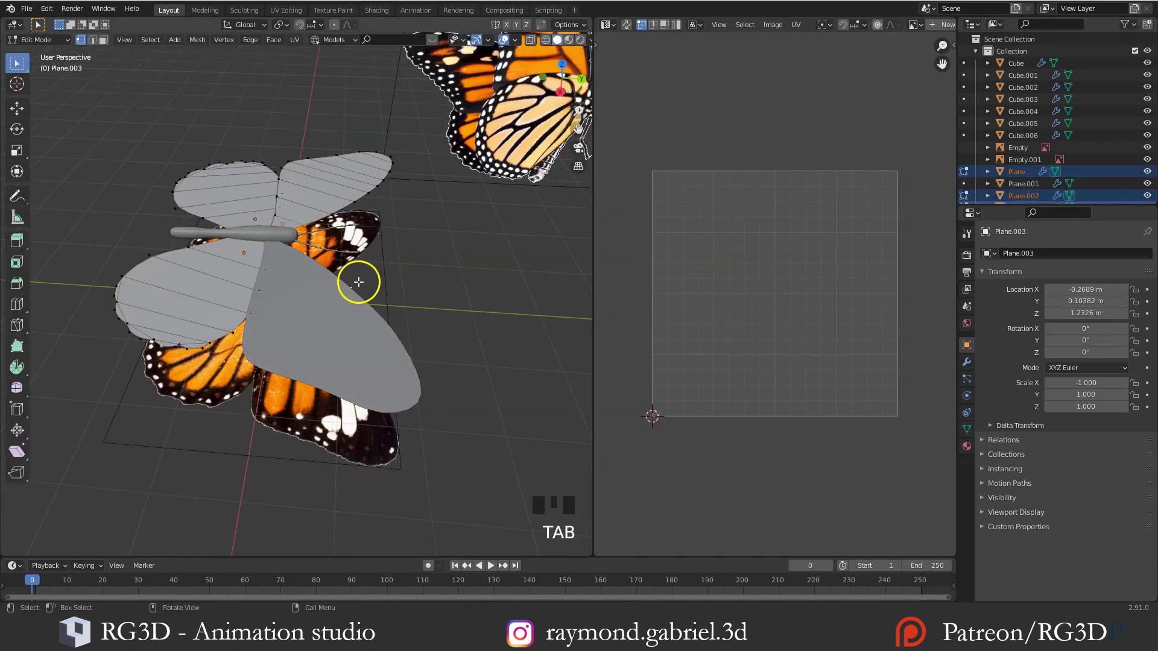
{"action": "key", "text": "a"}
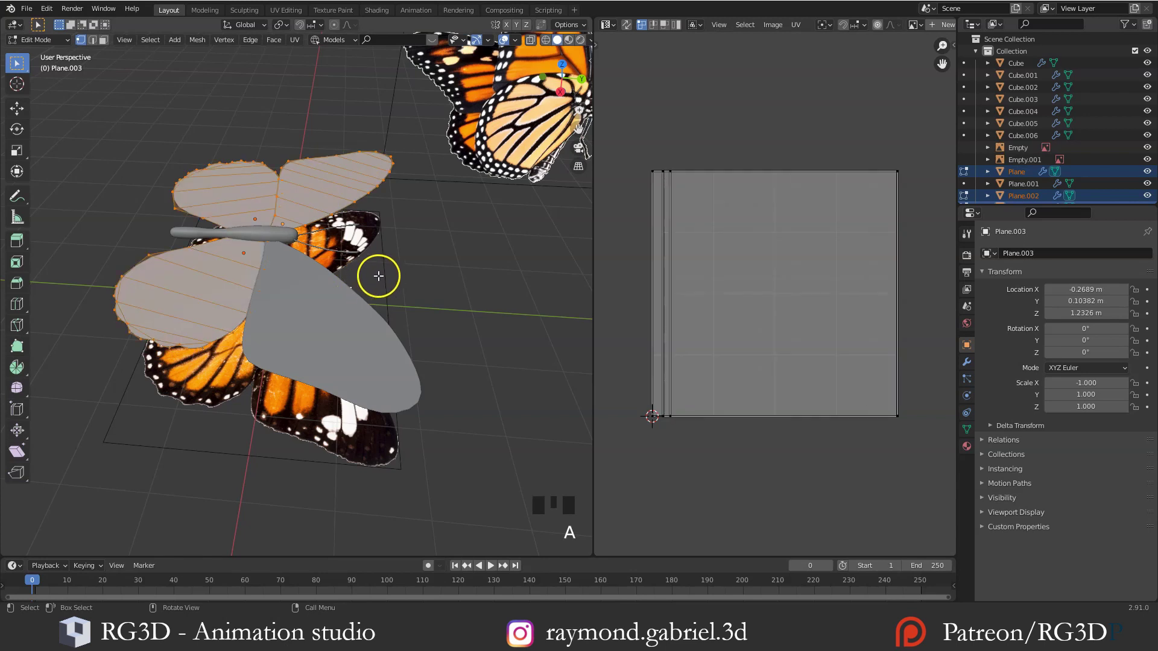
{"action": "key", "text": "u"}
{"action": "left_click", "coordinate": [378, 275]}
{"action": "key", "text": "alt+a"}
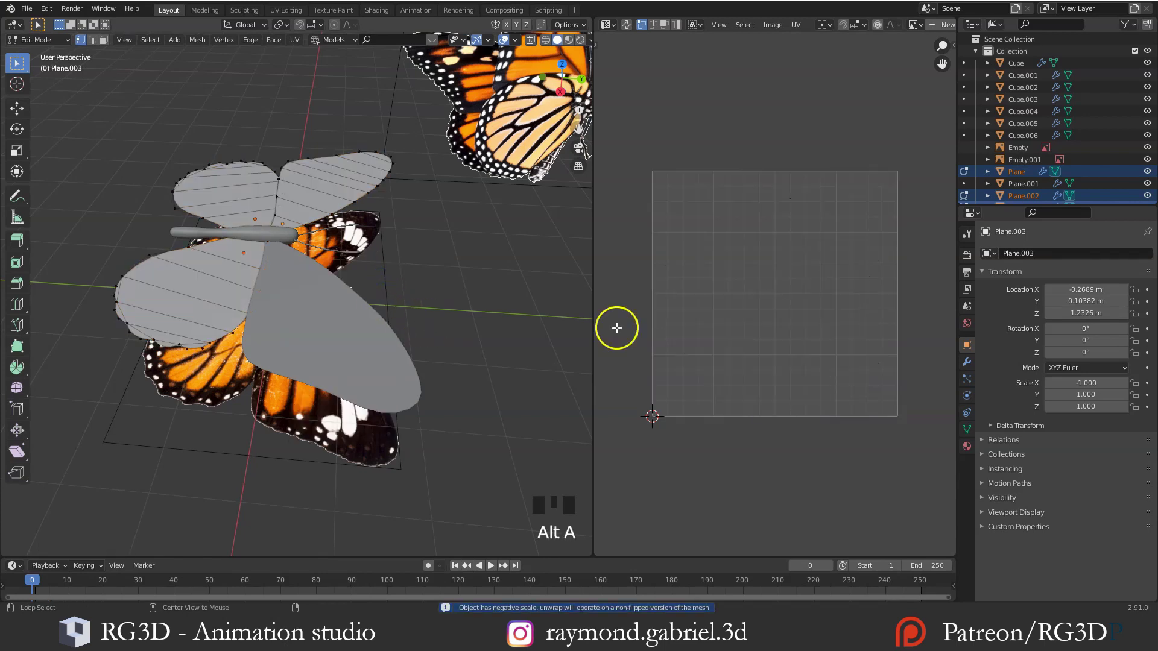
{"action": "key", "text": "Tab"}
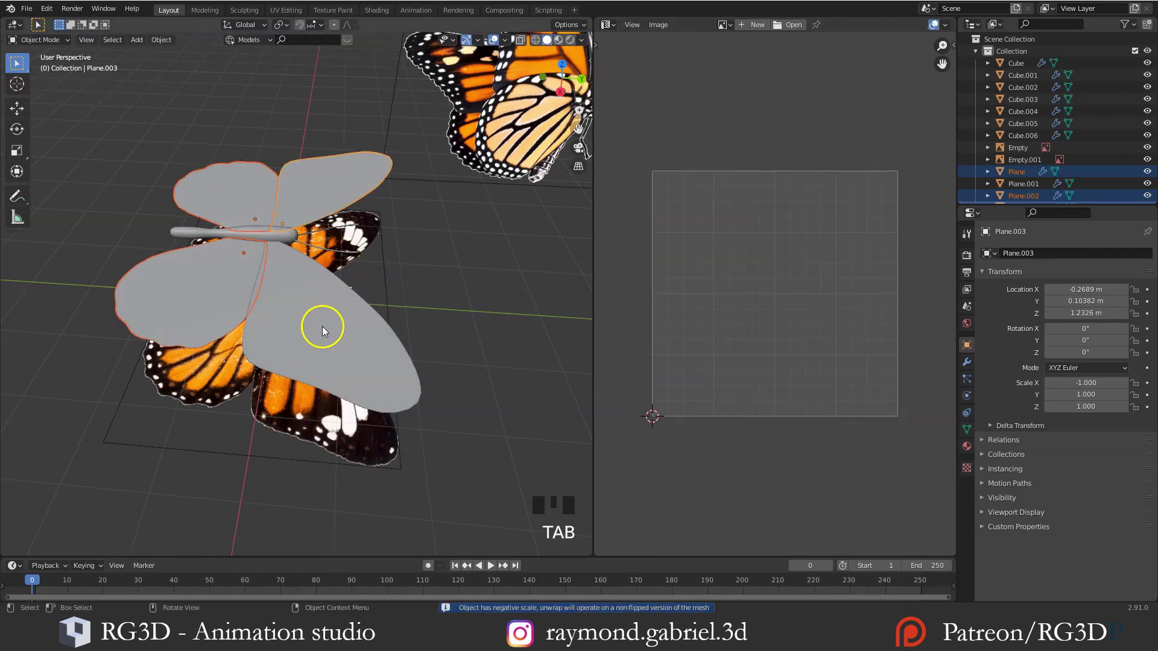
Select the large front wing, split the UV editor area horizontally, and make the lower part a Shader Editor with its sidebar hidden
{"action": "left_click", "coordinate": [299, 328]}
{"action": "scroll", "coordinate": [318, 276], "scroll_direction": "up", "scroll_amount": 2}
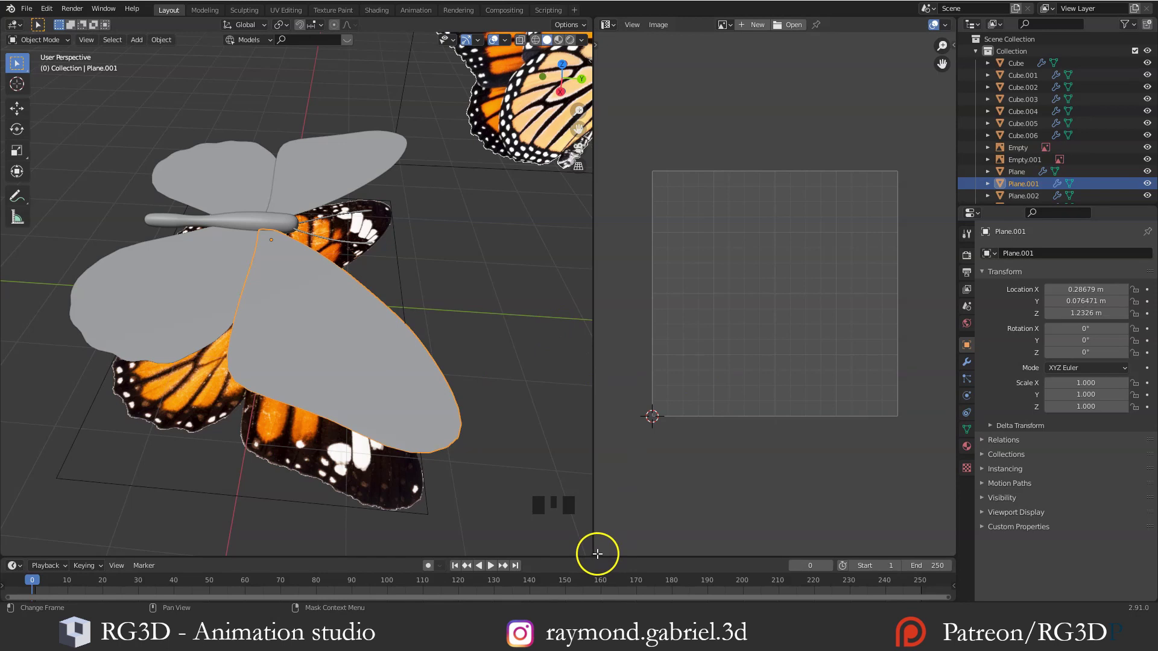
{"action": "left_click_drag", "start_coordinate": [597, 546], "coordinate": [669, 291]}
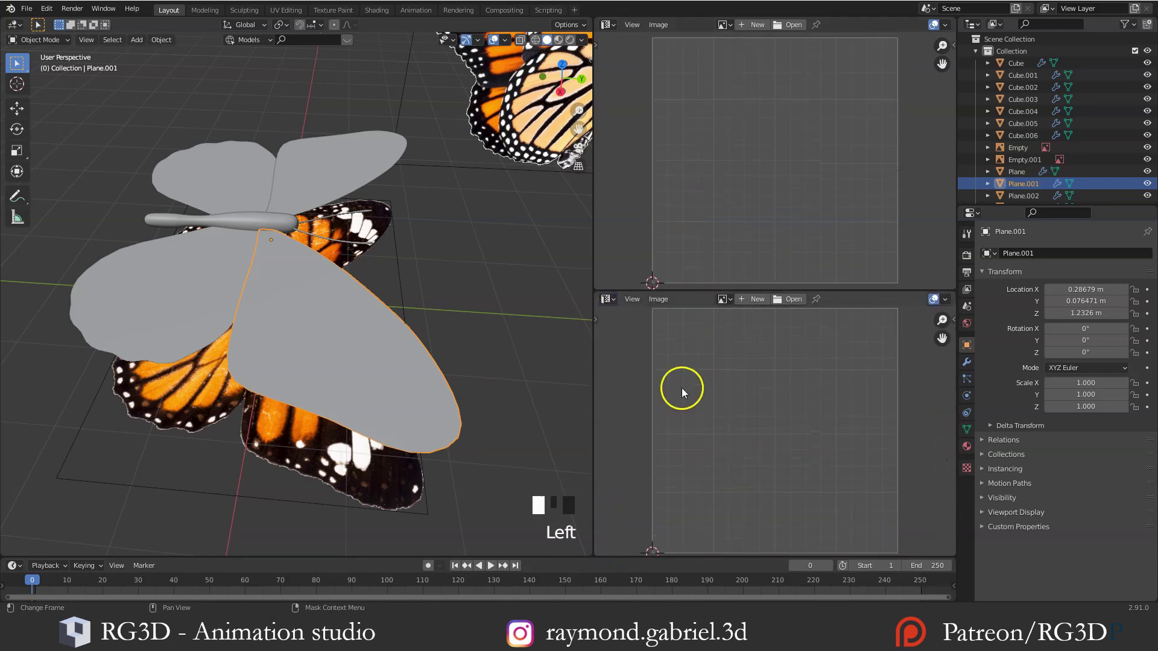
{"action": "left_click", "coordinate": [606, 300]}
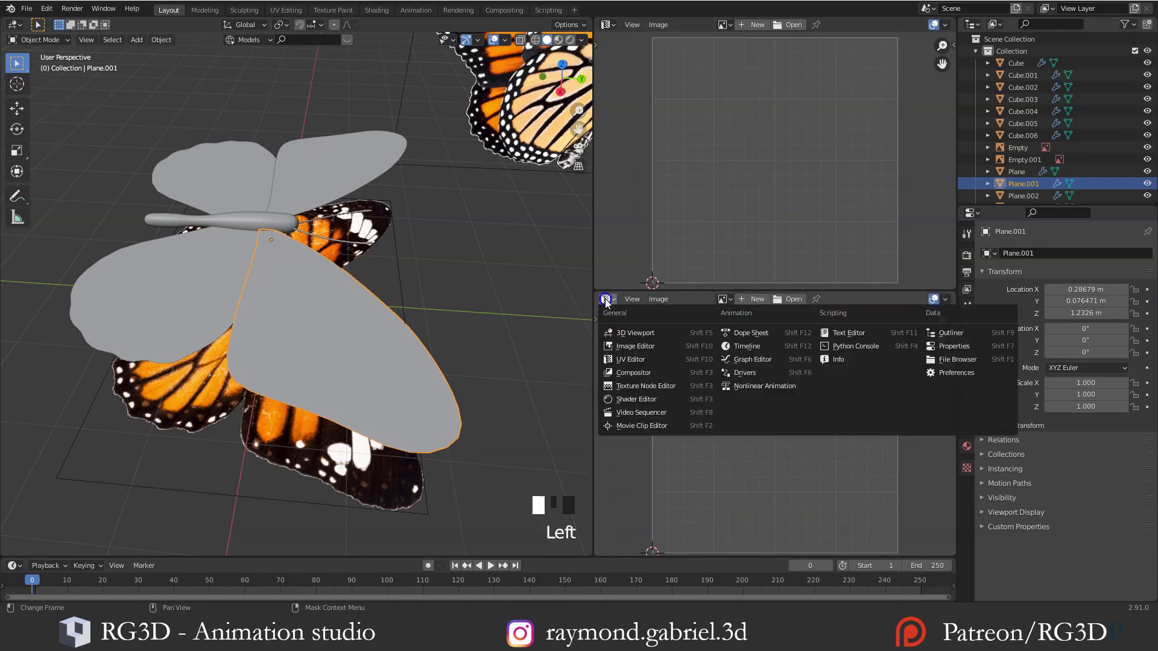
{"action": "left_click", "coordinate": [634, 400]}
{"action": "key", "text": "n"}
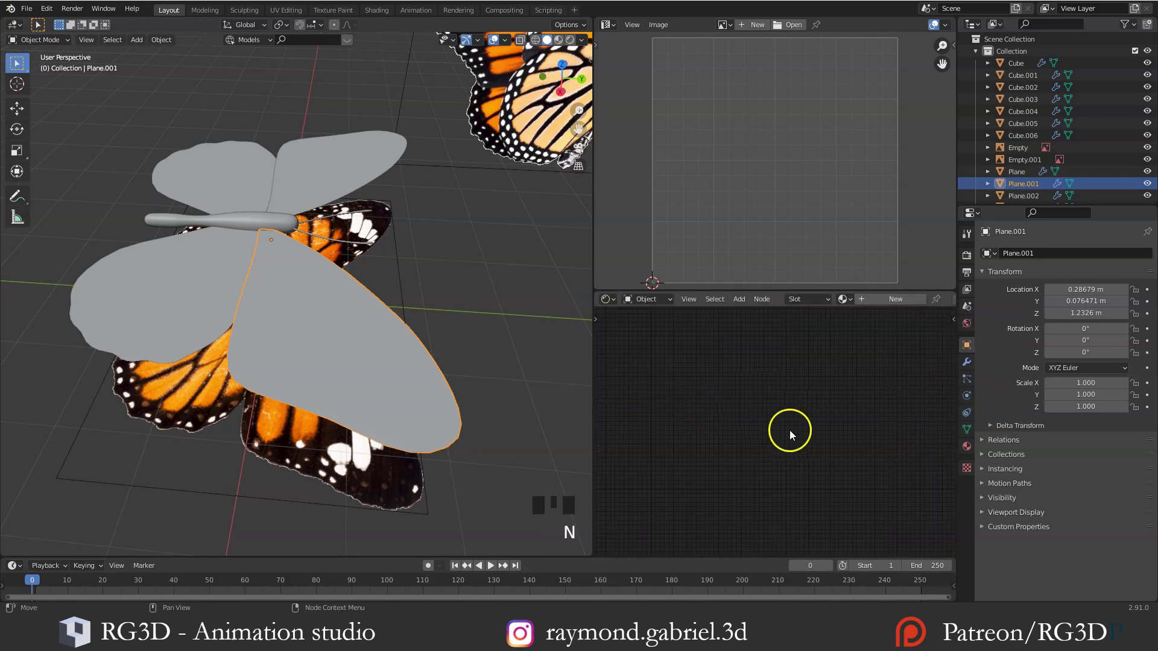
Create a new material on the large front wing and name it Wings
{"action": "left_click", "coordinate": [967, 447]}
{"action": "left_click", "coordinate": [1034, 304]}
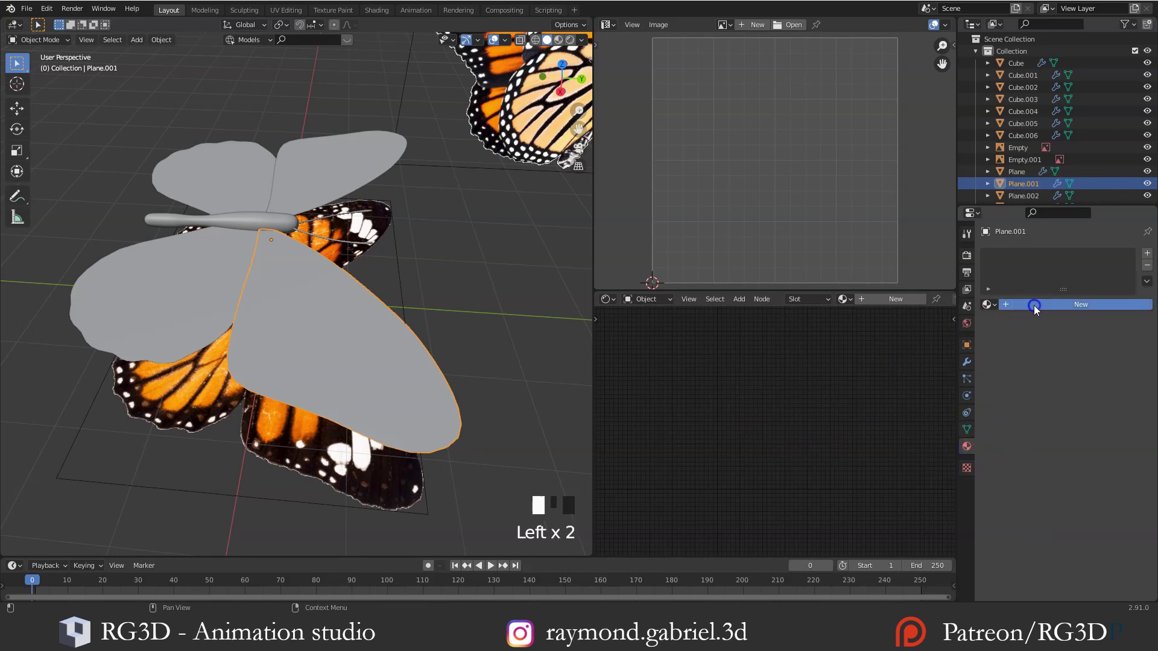
{"action": "middle_click_drag", "start_coordinate": [882, 378], "coordinate": [855, 301]}
{"action": "double_click", "coordinate": [1008, 255]}
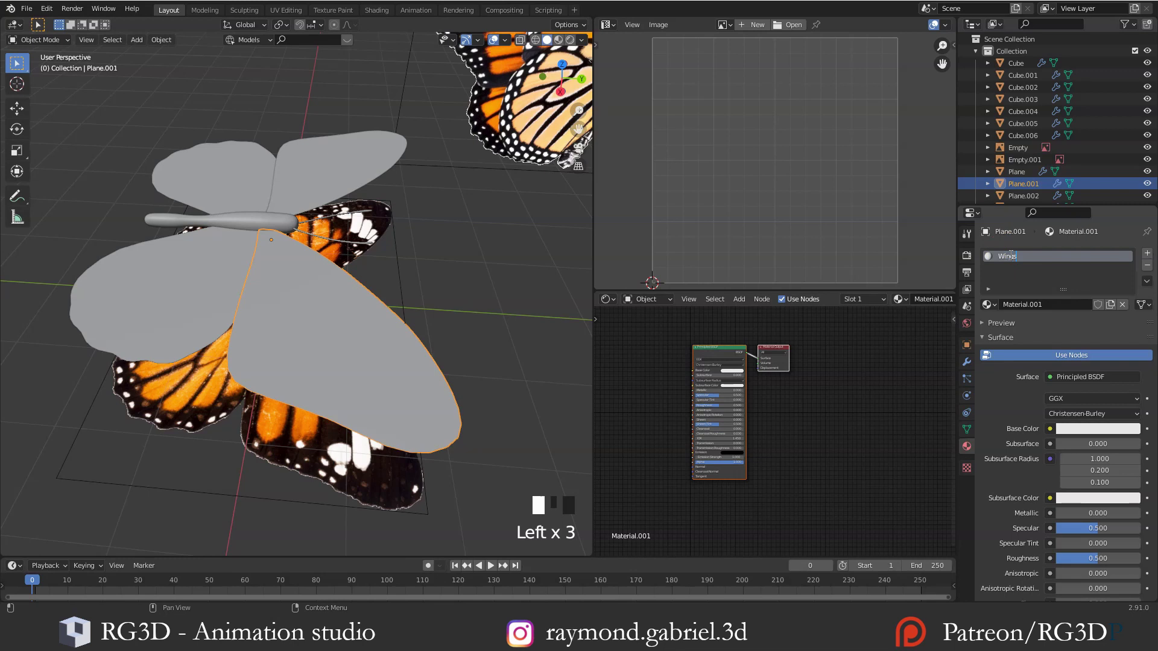
{"action": "key", "text": "Return"}
{"action": "middle_click_drag", "start_coordinate": [698, 358], "coordinate": [782, 338]}
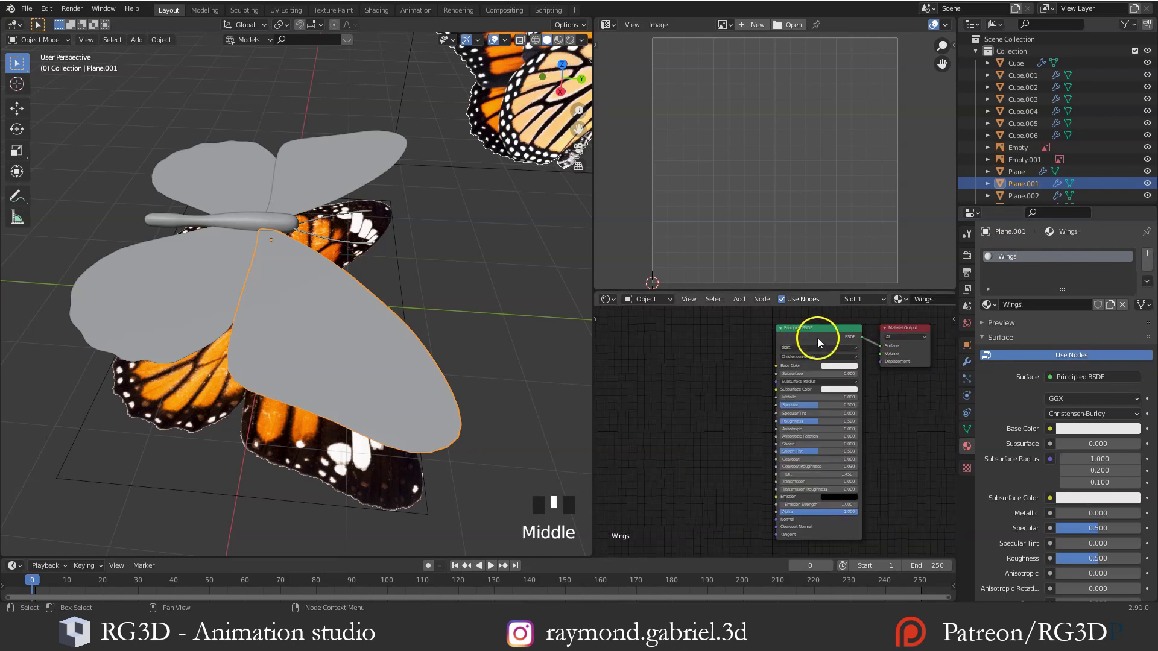
Add Node Wrangler's texture setup to the Principled BSDF node and move the new nodes clear of the shader
{"action": "left_click", "coordinate": [809, 336]}
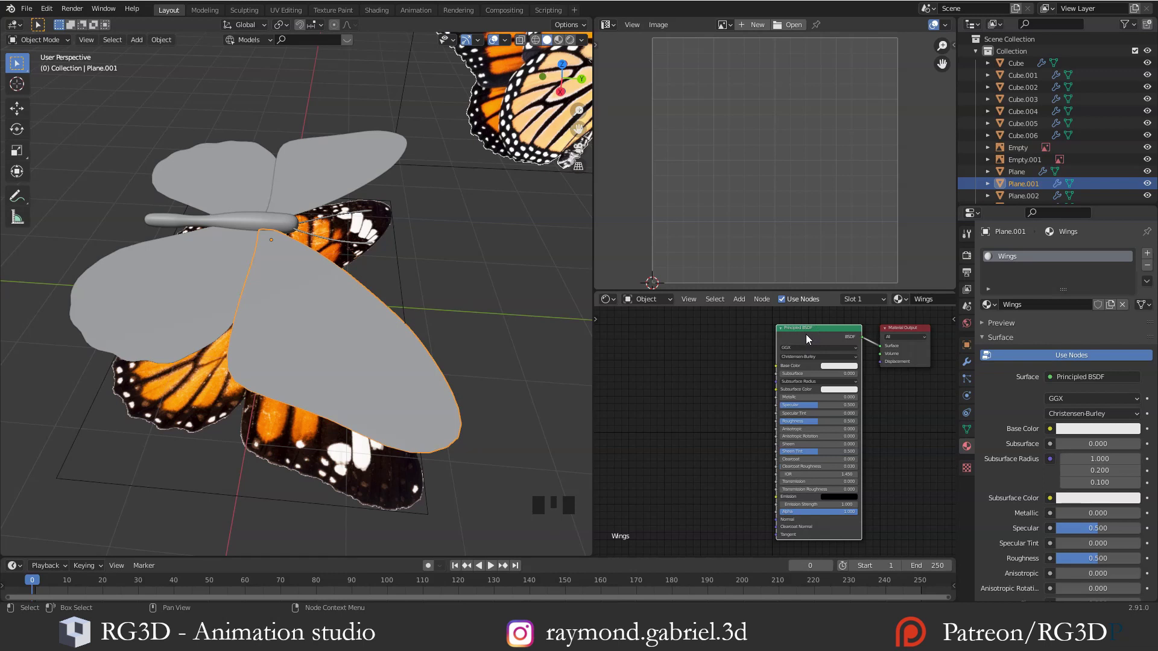
{"action": "middle_click_drag", "start_coordinate": [721, 362], "coordinate": [747, 373]}
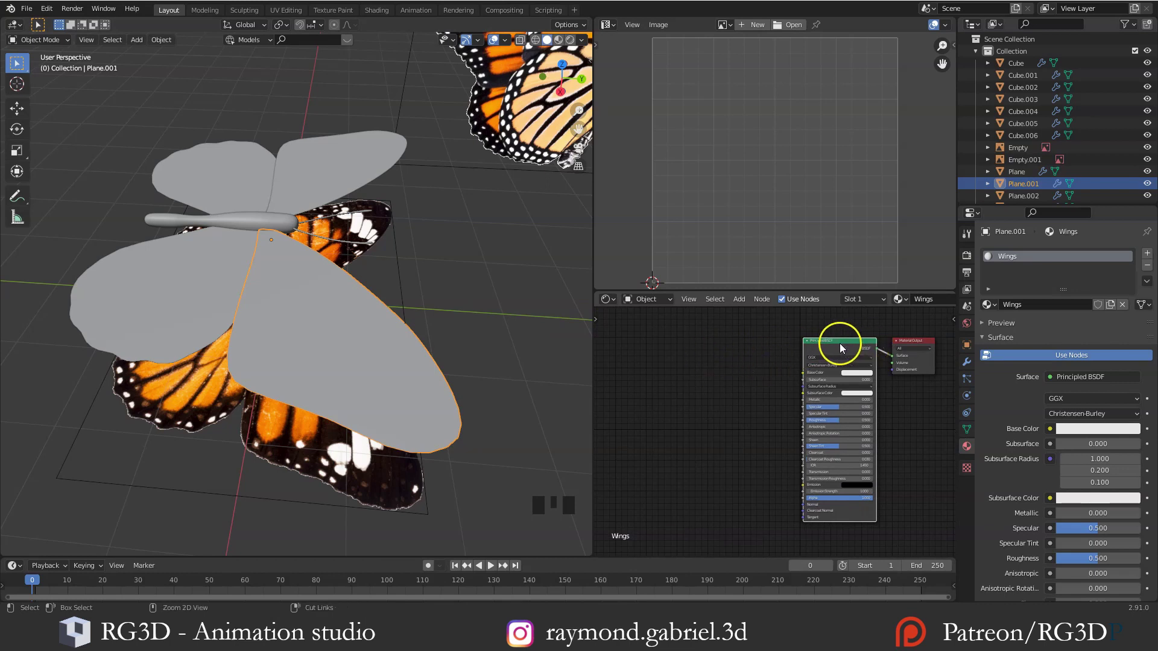
{"action": "key", "text": "ctrl+t"}
{"action": "key", "text": "g"}
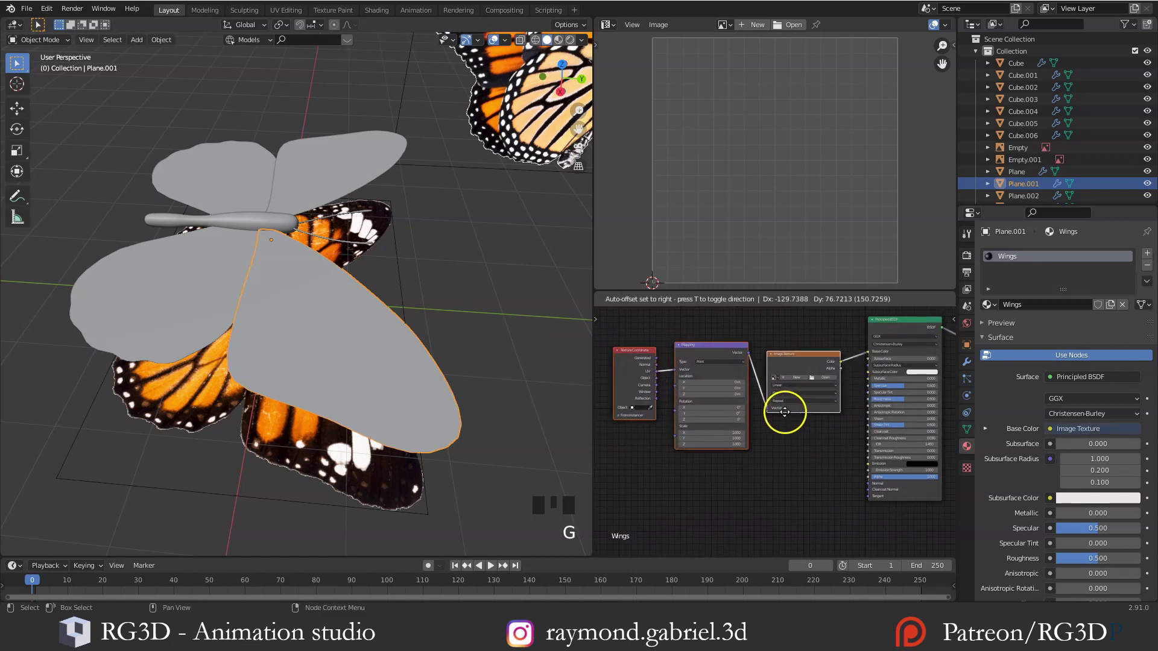
{"action": "left_click", "coordinate": [787, 414]}
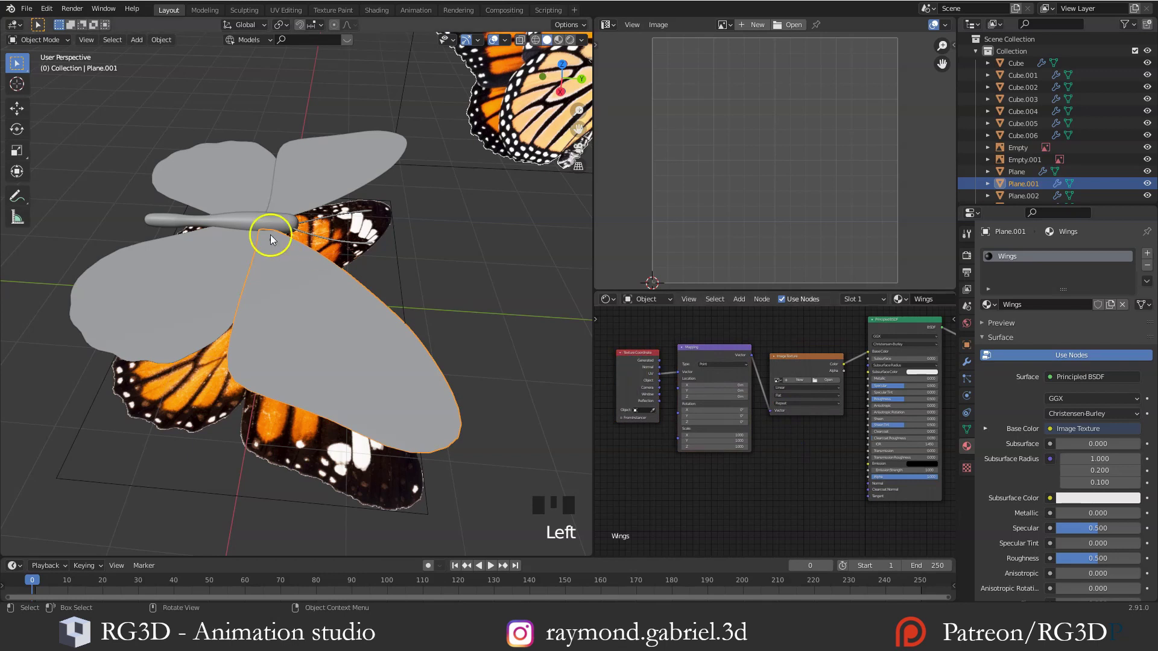
Search the add-on preferences for "node" to check that Node Wrangler is enabled, and save the preferences
{"action": "left_click", "coordinate": [47, 8]}
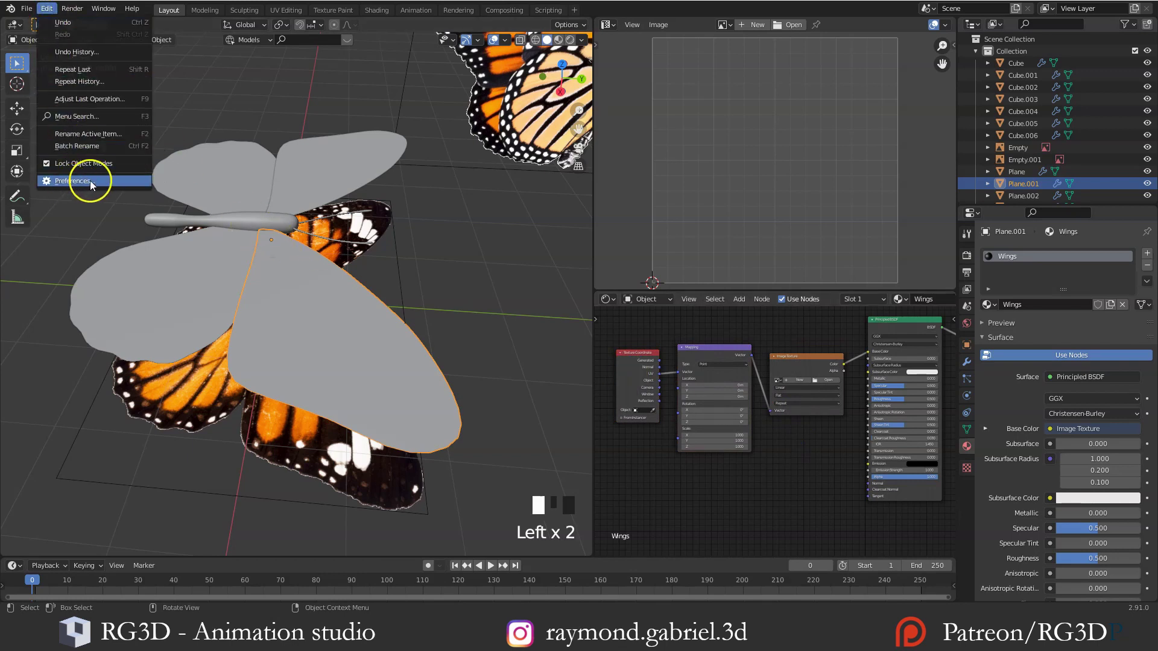
{"action": "left_click", "coordinate": [73, 181]}
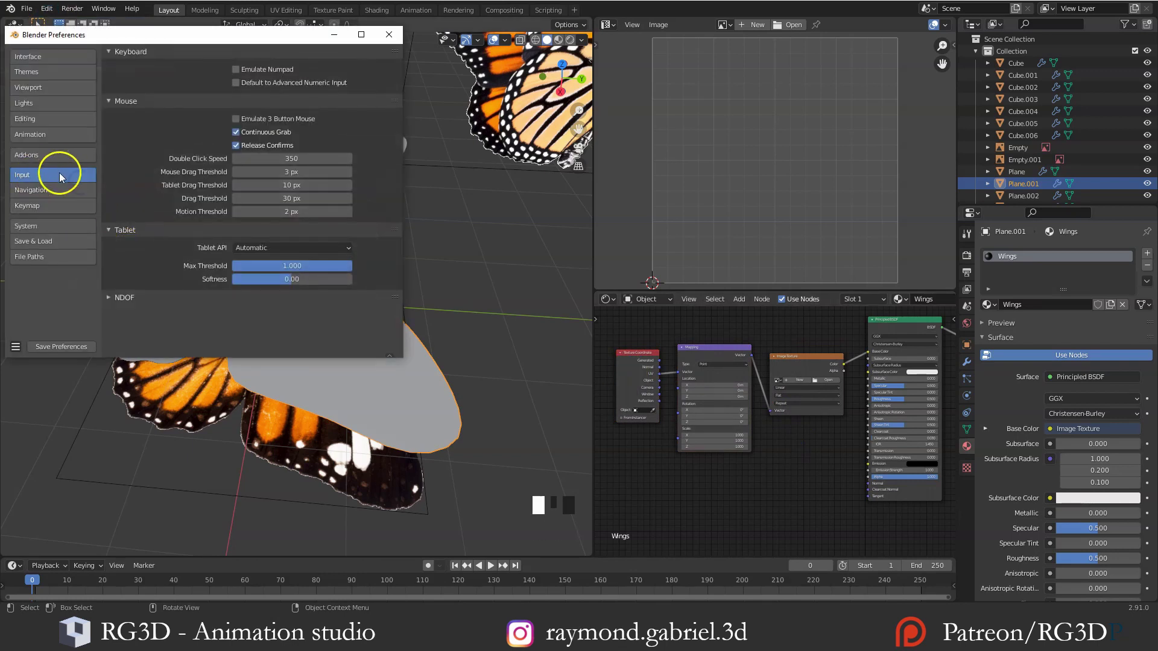
{"action": "left_click", "coordinate": [47, 158]}
{"action": "left_click", "coordinate": [340, 70]}
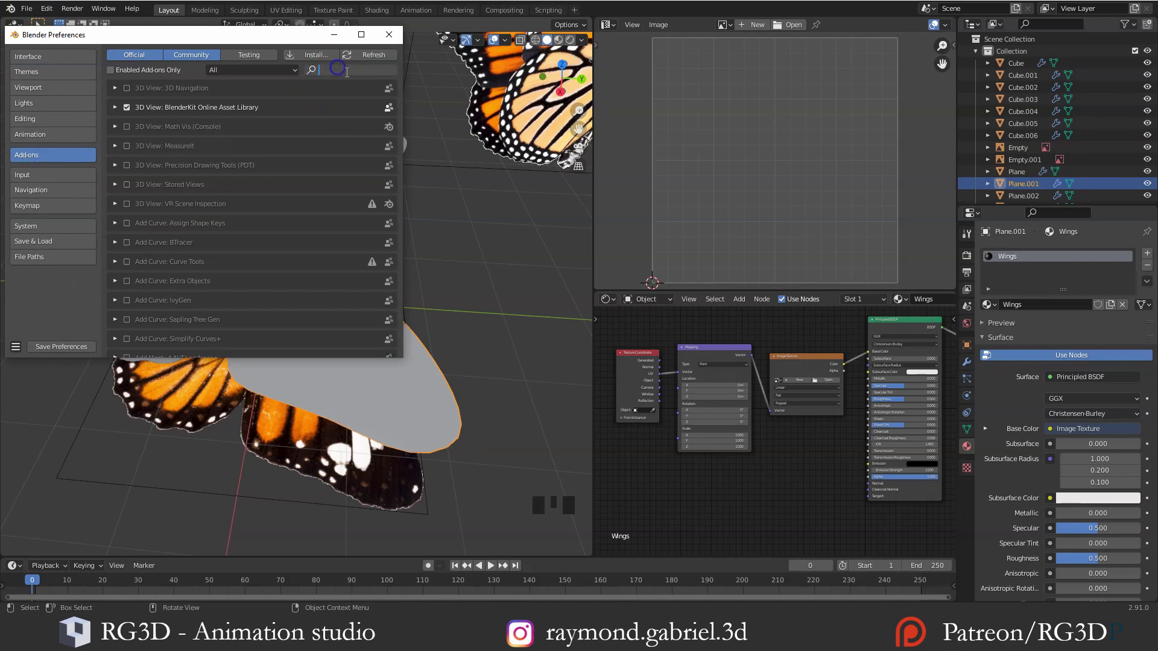
{"action": "type", "text": "node"}
{"action": "key", "text": "Return"}
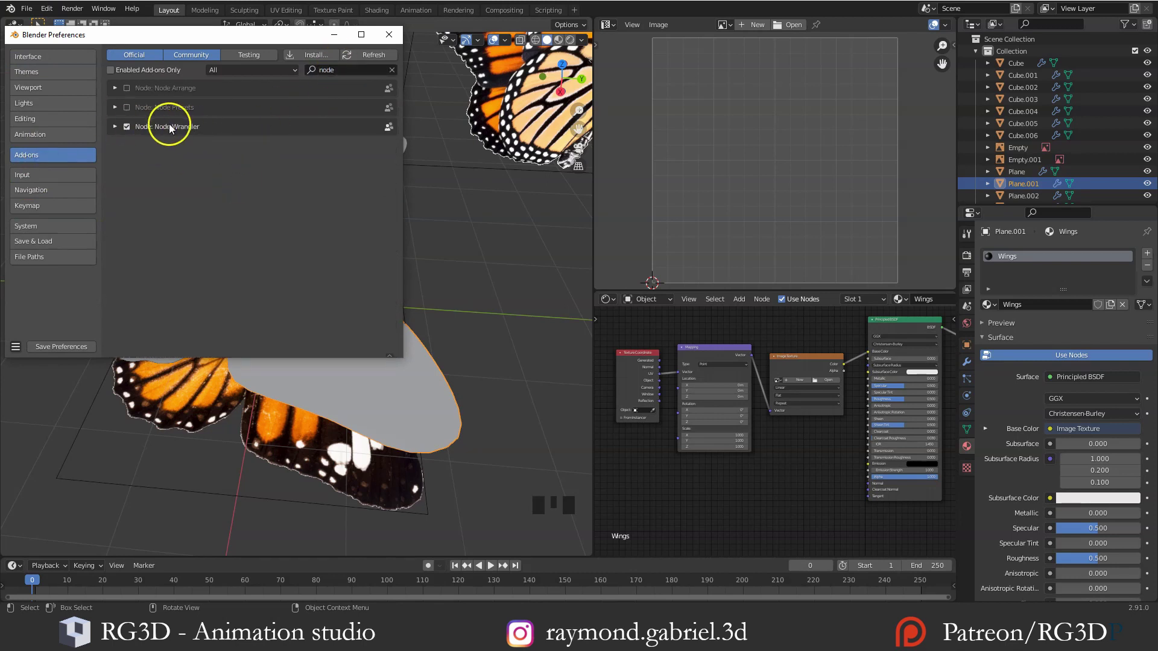
{"action": "left_click", "coordinate": [61, 346]}
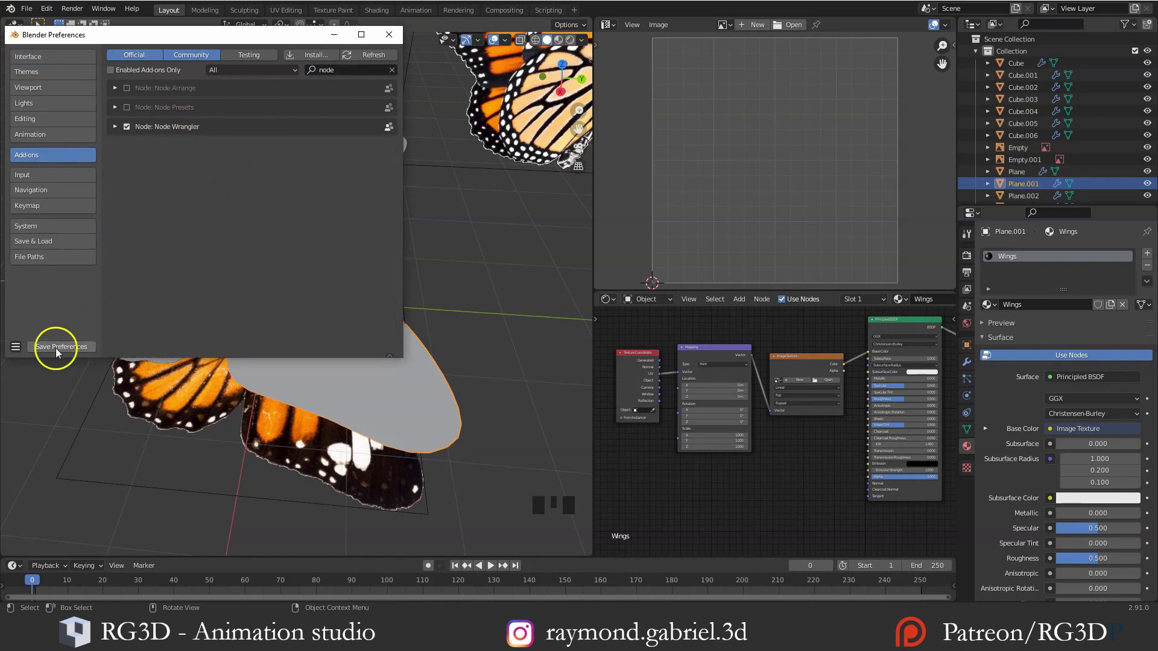
{"action": "left_click", "coordinate": [388, 35]}
Add a separate Image Texture node below the existing one and delete it again
{"action": "middle_click_drag", "start_coordinate": [797, 424], "coordinate": [778, 444]}
{"action": "left_click", "coordinate": [772, 429]}
{"action": "key", "text": "shift+a"}
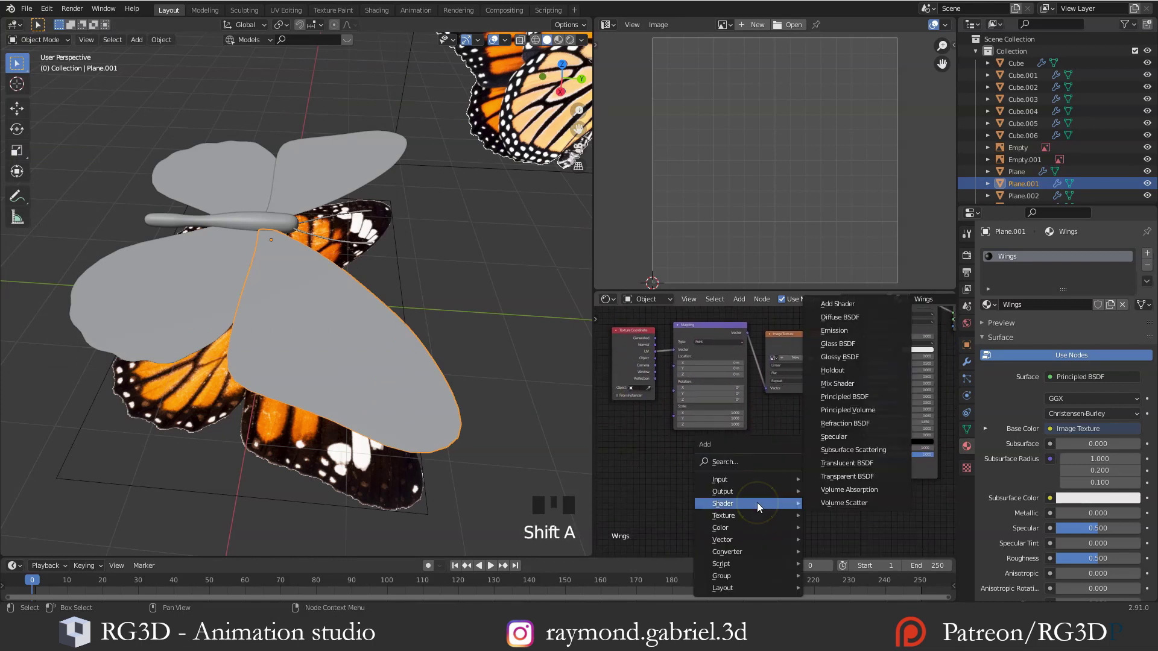
{"action": "left_click", "coordinate": [750, 514]}
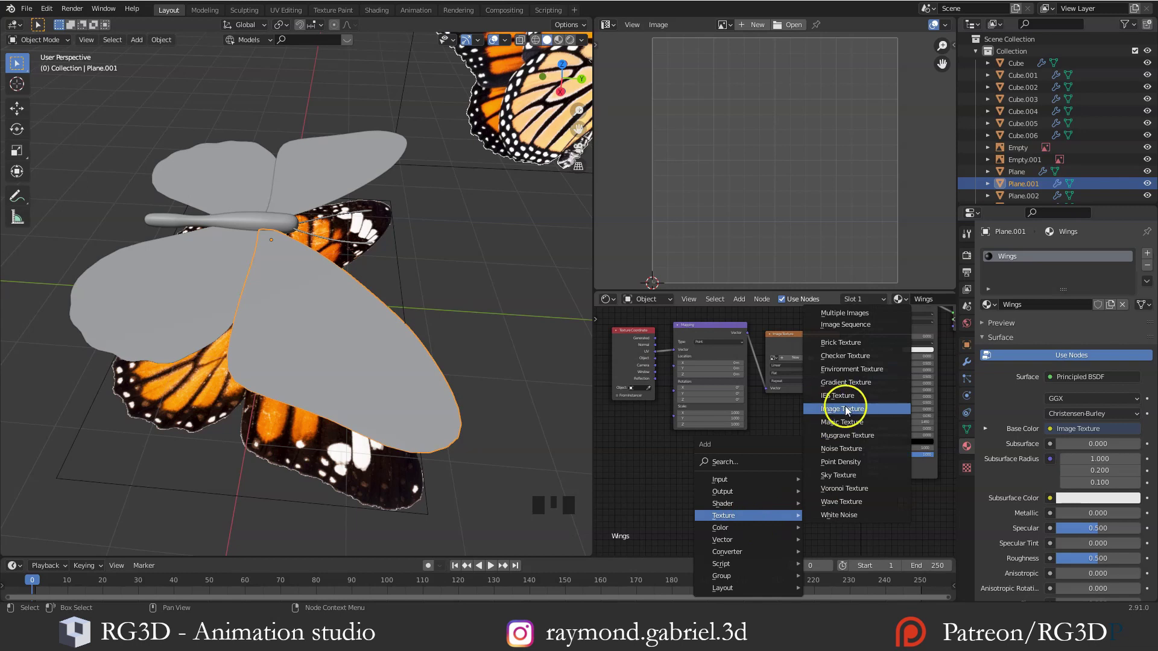
{"action": "left_click", "coordinate": [846, 409]}
{"action": "left_click", "coordinate": [768, 413]}
{"action": "scroll", "coordinate": [787, 401], "scroll_direction": "up", "scroll_amount": 2}
{"action": "left_click", "coordinate": [783, 369]}
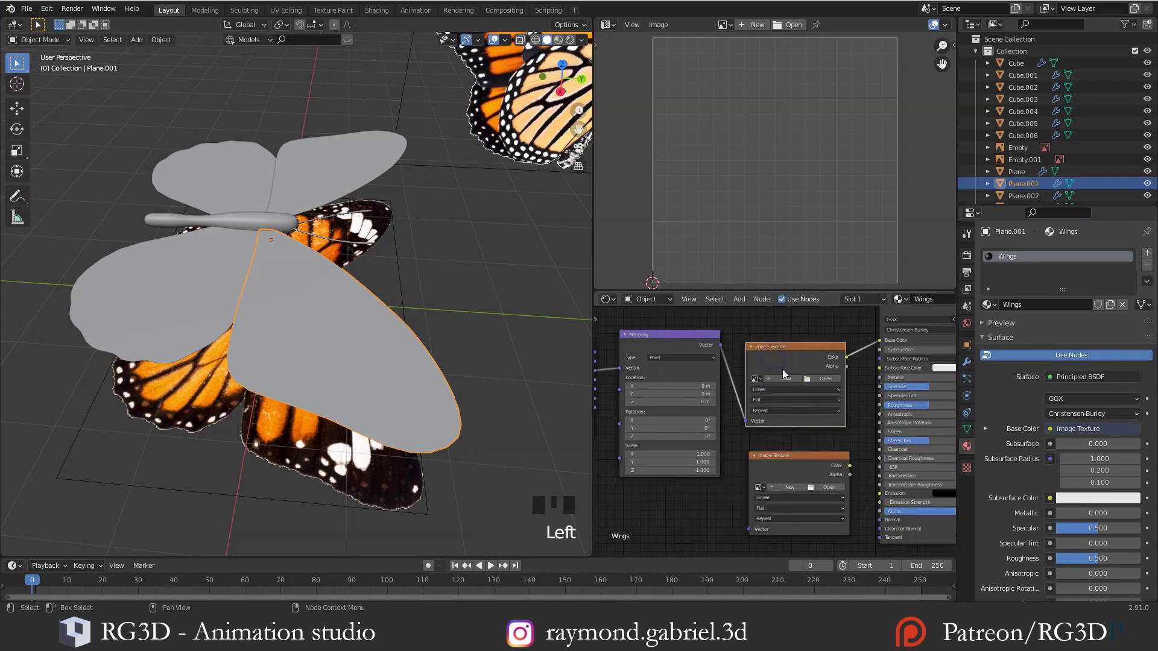
{"action": "left_click", "coordinate": [780, 473]}
{"action": "key", "text": "x"}
Load Butterfly - Diffuse.png into the Image Texture node connected to the base color
{"action": "middle_click_drag", "start_coordinate": [782, 359], "coordinate": [767, 383]}
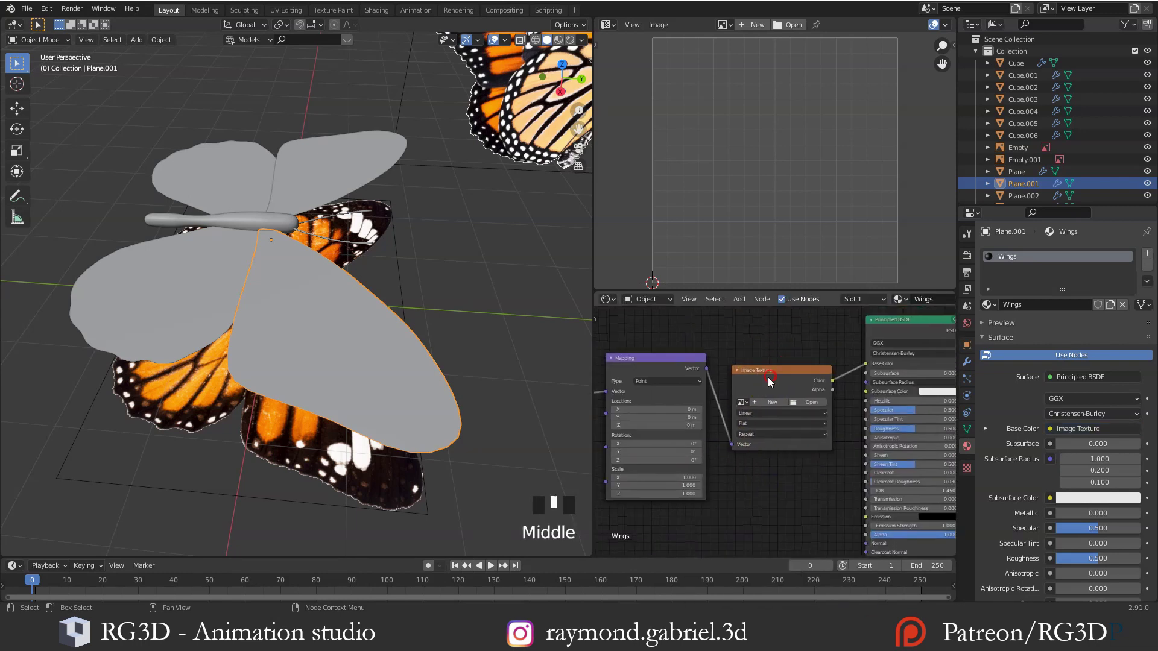
{"action": "left_click", "coordinate": [760, 380]}
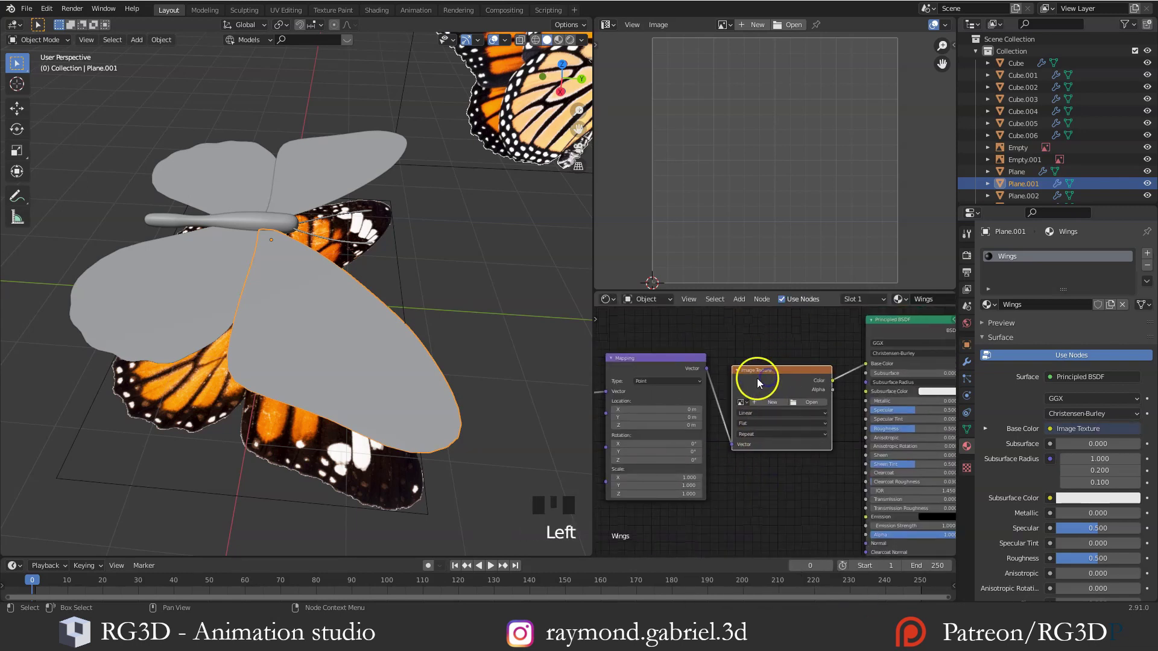
{"action": "left_click", "coordinate": [808, 402]}
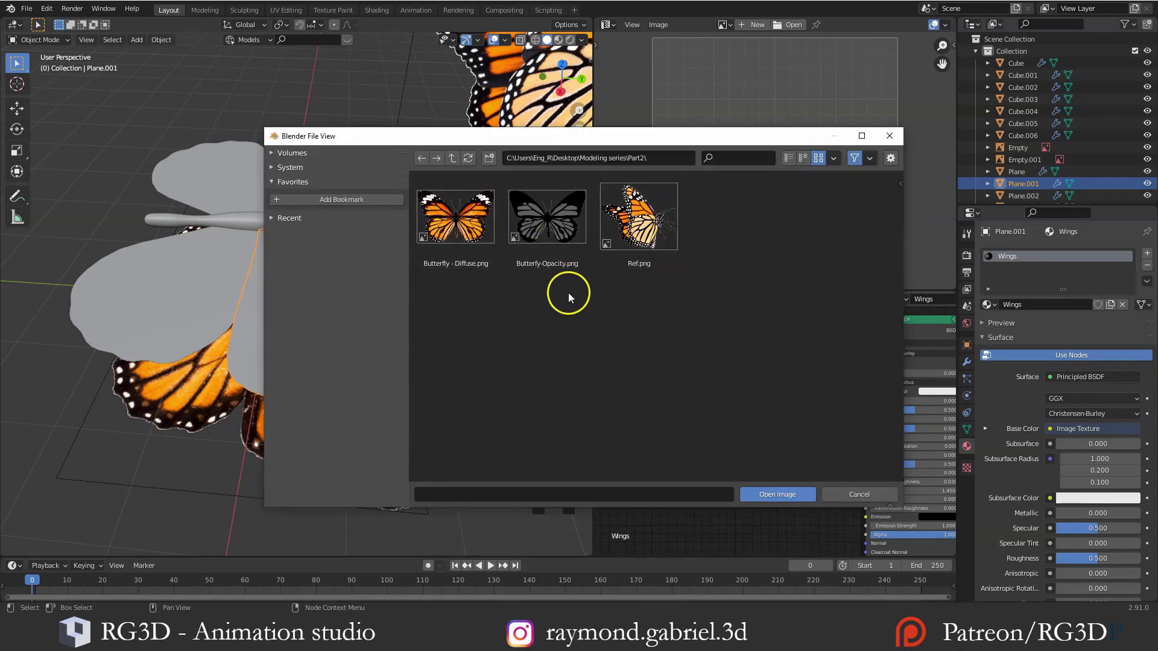
{"action": "left_click", "coordinate": [449, 224]}
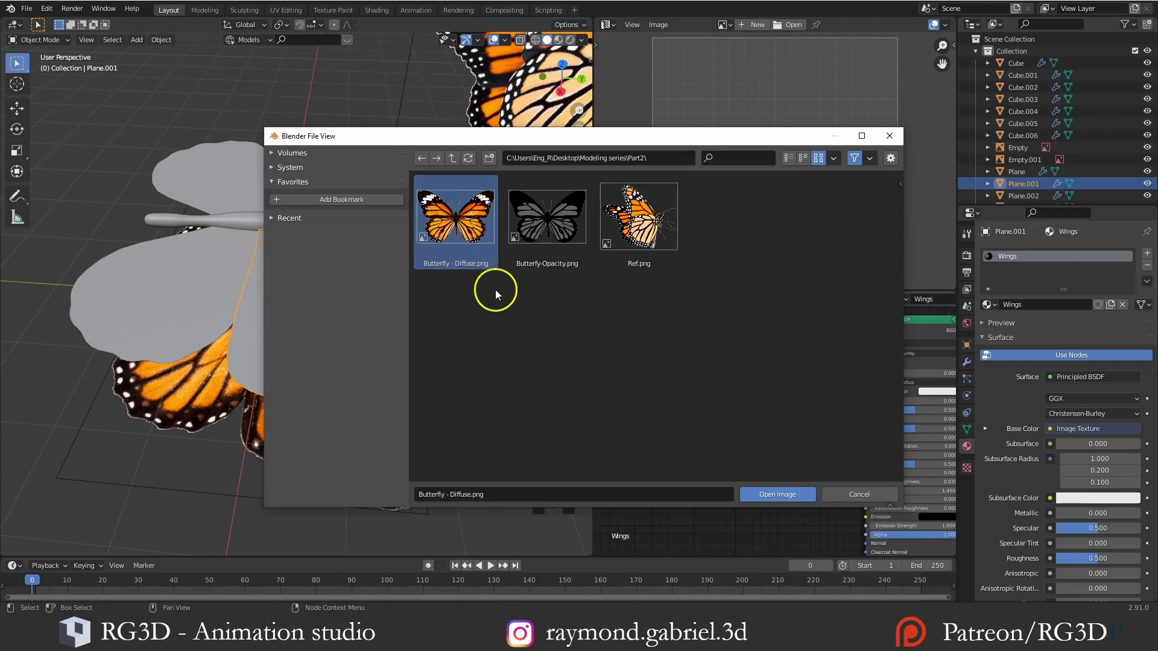
{"action": "left_click", "coordinate": [777, 494]}
Switch the 3D viewport shading to Material Preview to show the wing's texture
{"action": "middle_click_drag", "start_coordinate": [283, 283], "coordinate": [308, 291]}
{"action": "key", "text": "z"}
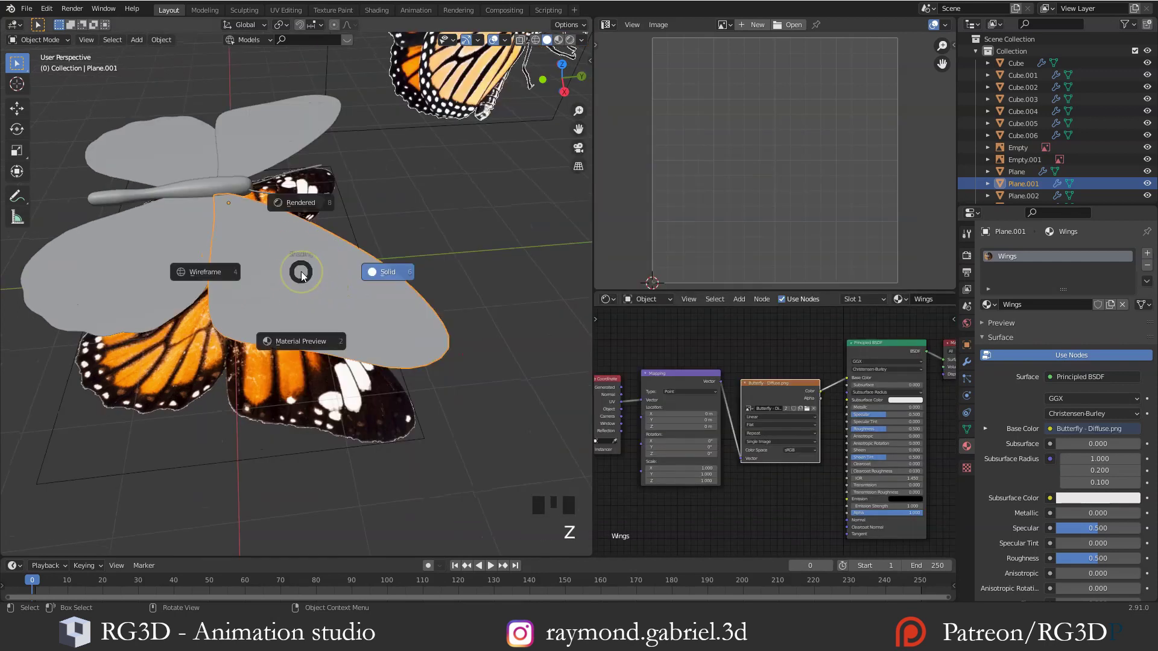
{"action": "left_click", "coordinate": [303, 342]}
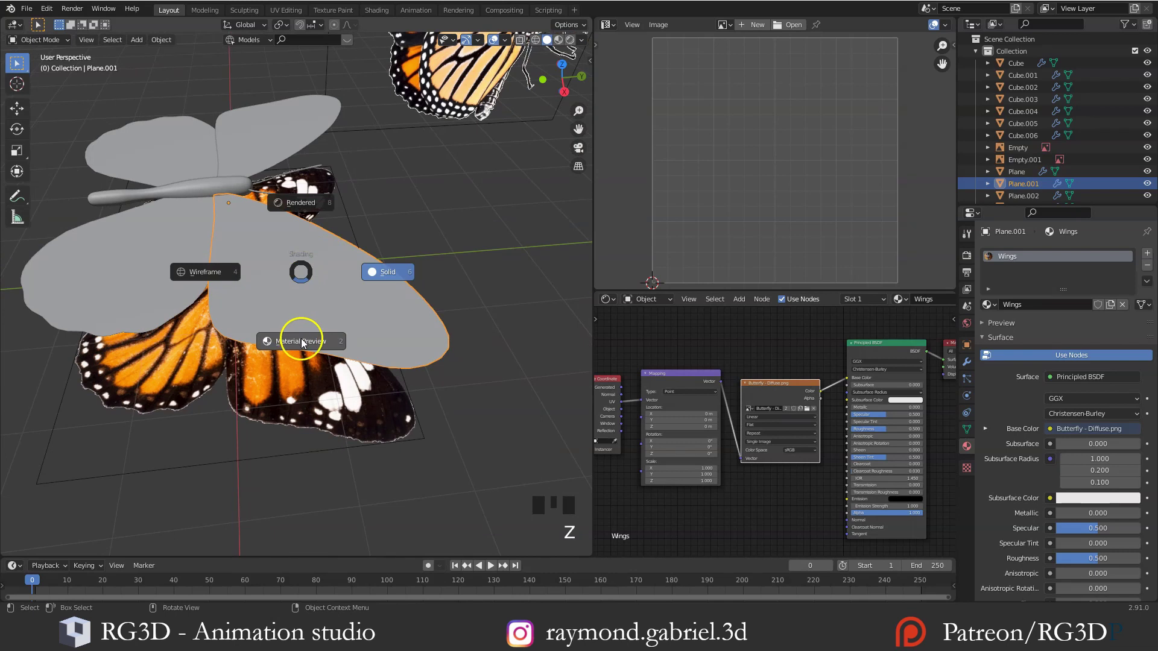
{"action": "left_click", "coordinate": [305, 341]}
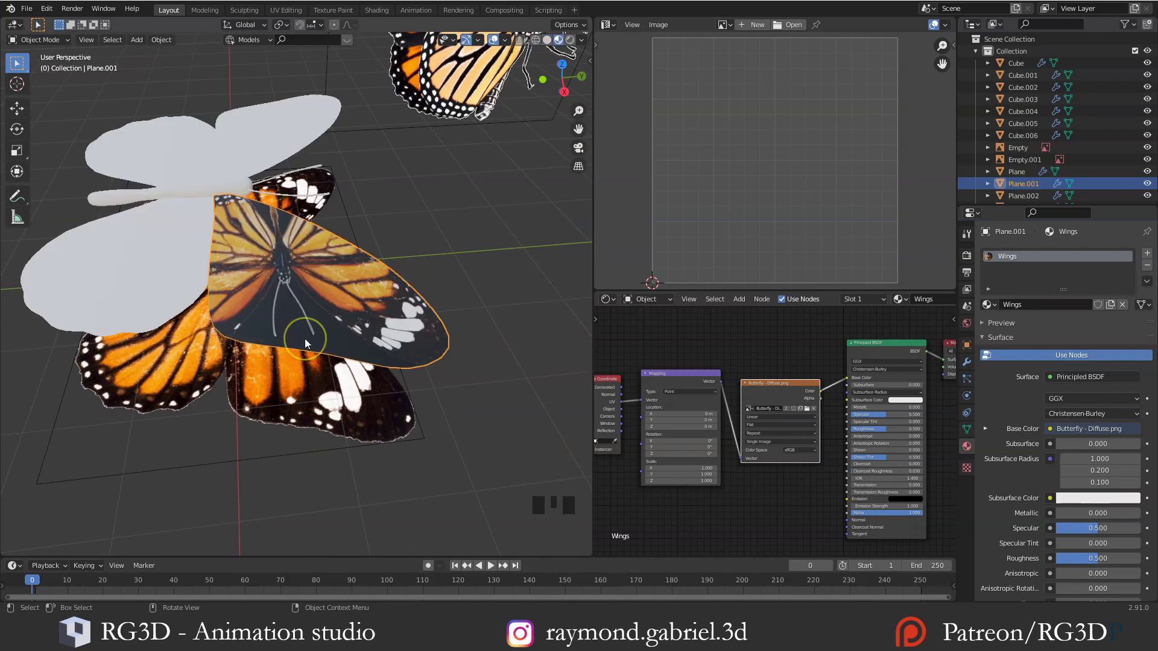
Enter Edit Mode on the upper right wing and select all of its UVs over the butterfly diffuse image
{"action": "left_click", "coordinate": [349, 299]}
{"action": "middle_click_drag", "start_coordinate": [304, 339], "coordinate": [382, 220]}
{"action": "scroll", "coordinate": [384, 229], "scroll_direction": "up", "scroll_amount": 3}
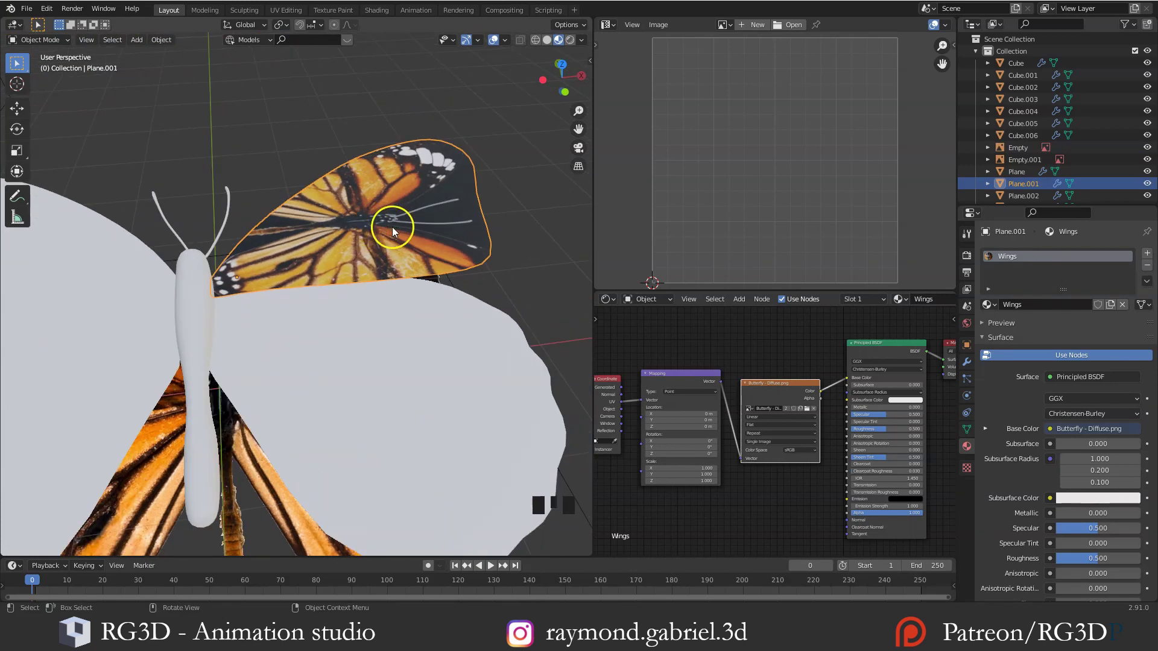
{"action": "key", "text": "Tab"}
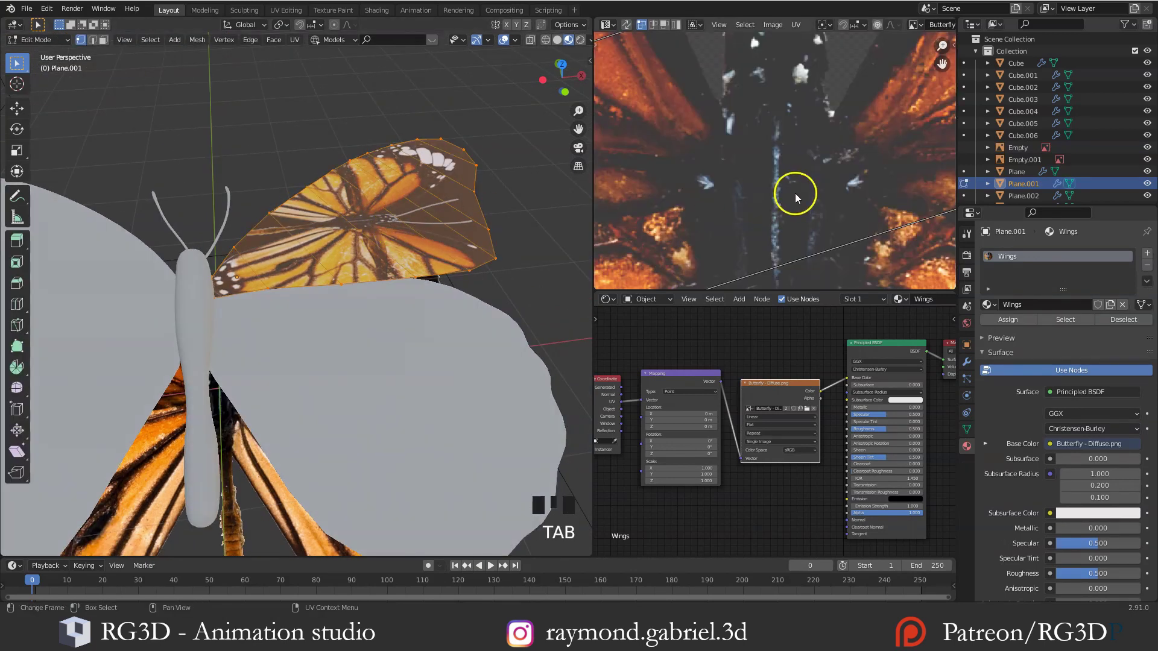
{"action": "scroll", "coordinate": [795, 181], "scroll_direction": "down", "scroll_amount": 6}
{"action": "scroll", "coordinate": [794, 181], "scroll_direction": "down", "scroll_amount": 4}
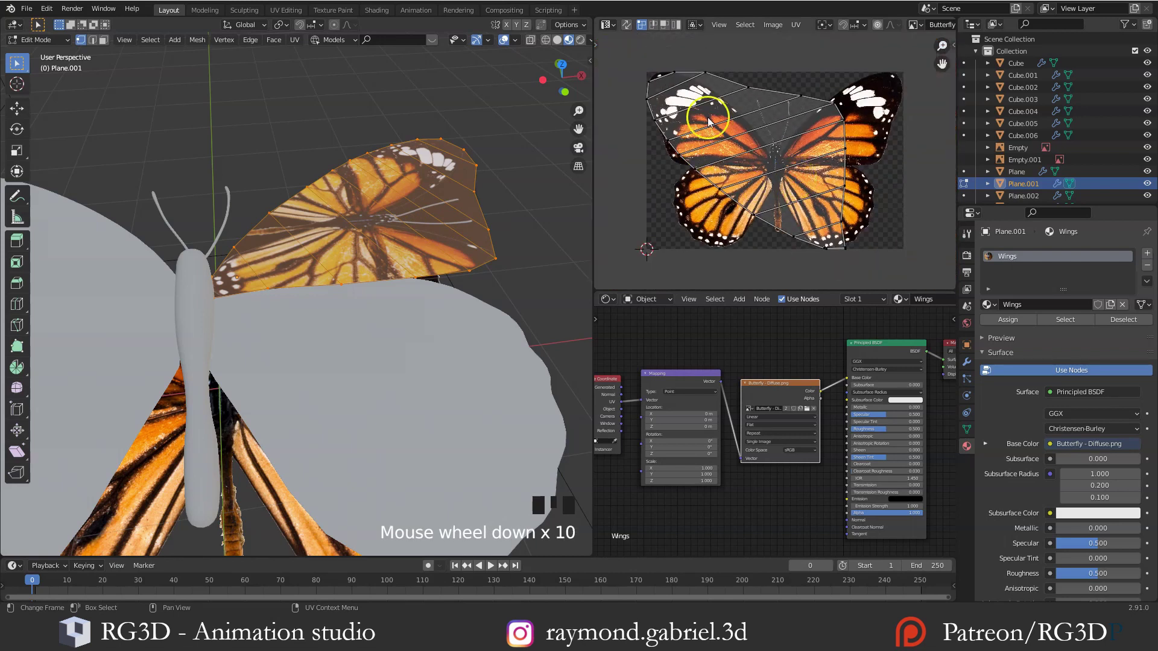
{"action": "key", "text": "a"}
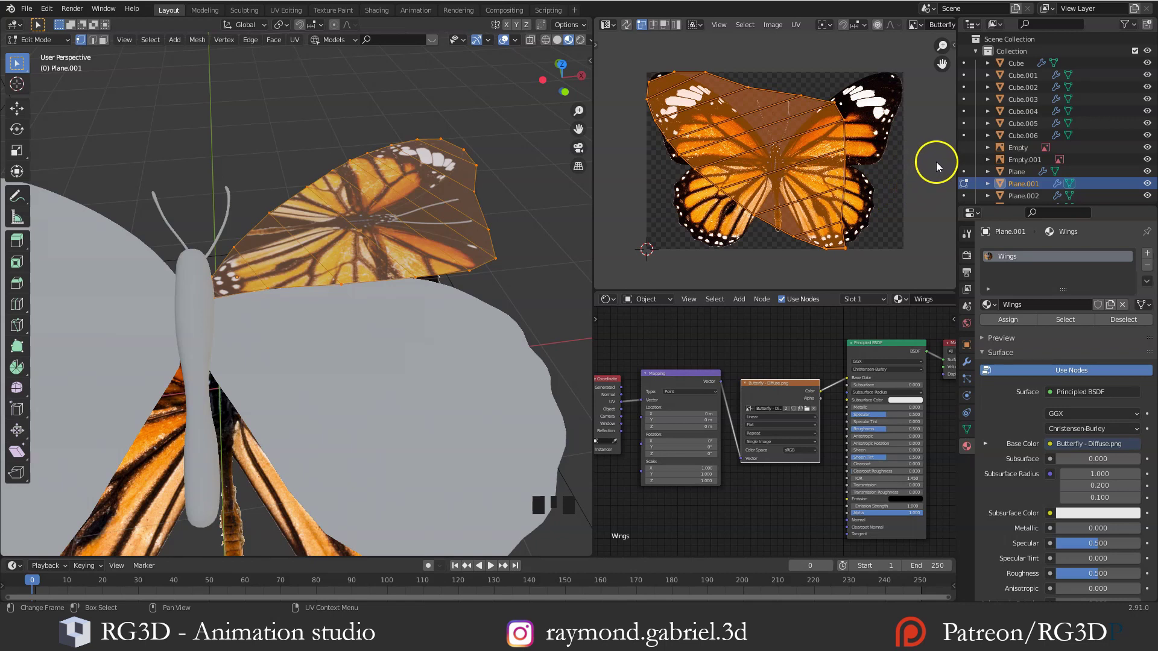
Rotate, scale and move the wing's UVs roughly onto the upper right wing of the butterfly image
{"action": "key", "text": "r"}
{"action": "left_click", "coordinate": [740, 240]}
{"action": "key", "text": "s"}
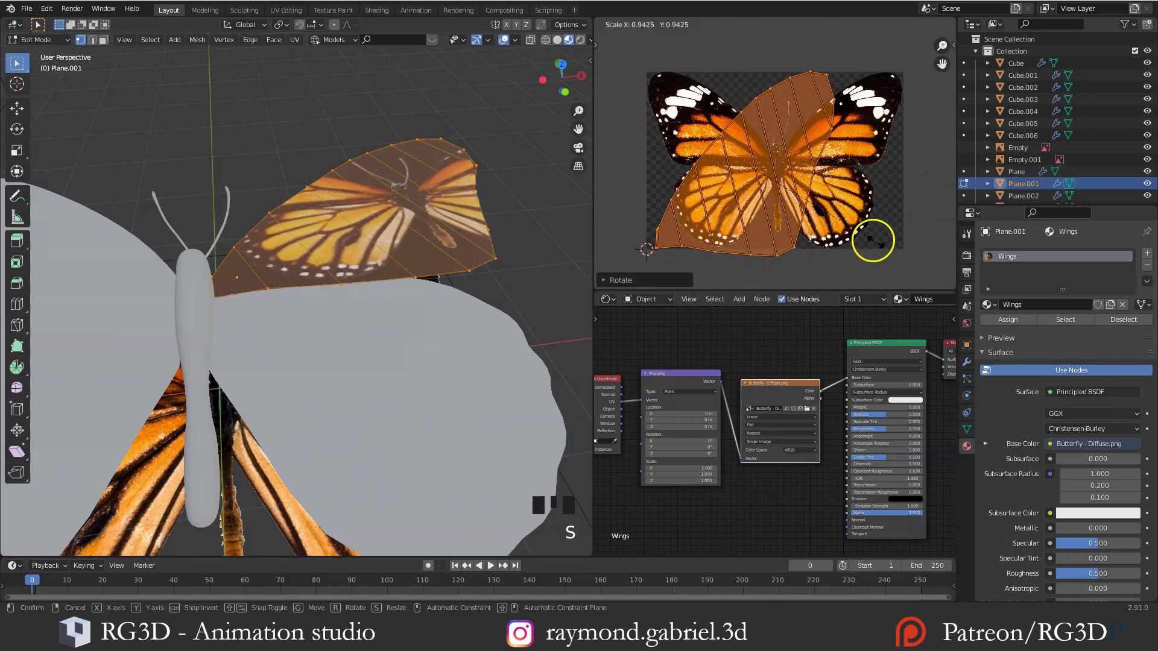
{"action": "left_click", "coordinate": [818, 190]}
{"action": "key", "text": "g"}
{"action": "left_click", "coordinate": [918, 142]}
{"action": "scroll", "coordinate": [901, 160], "scroll_direction": "up", "scroll_amount": 3}
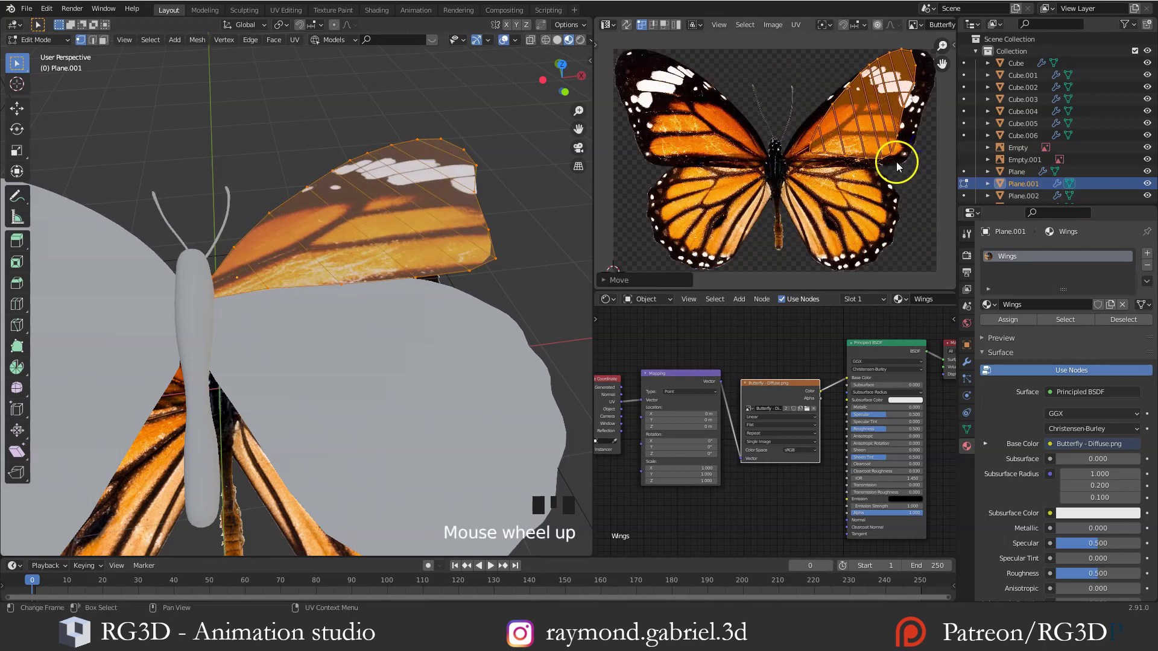
Refine the rotation, scale and position of the upper right wing's UVs and leave Edit Mode to check the texture
{"action": "scroll", "coordinate": [904, 177], "scroll_direction": "down", "scroll_amount": 2}
{"action": "key", "text": "r"}
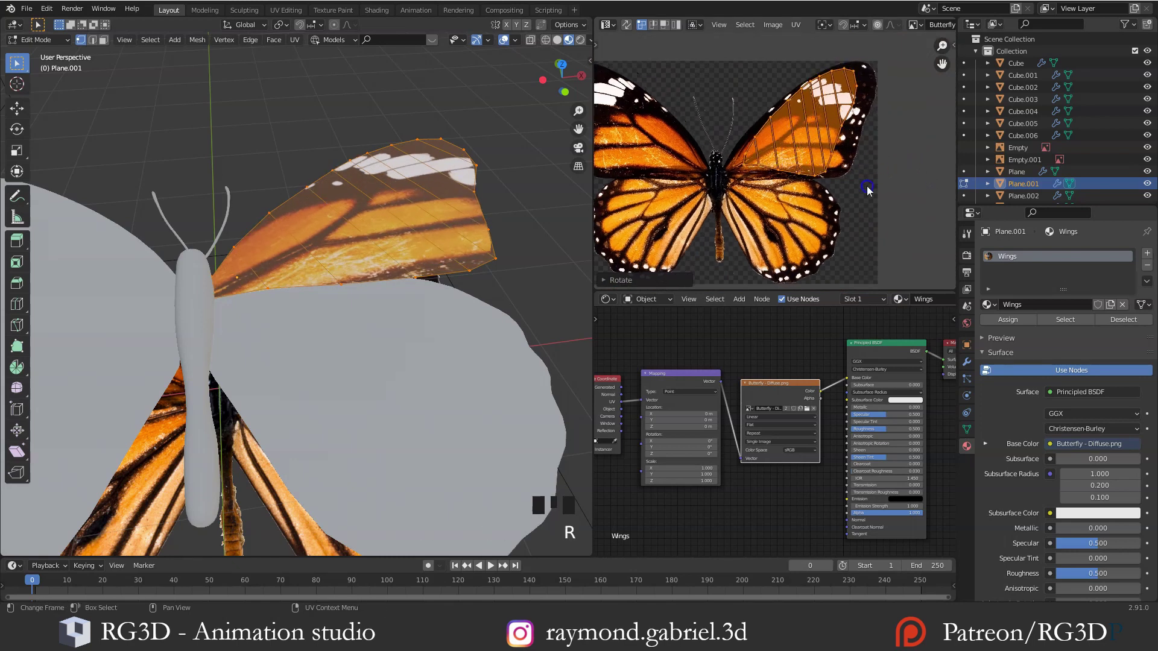
{"action": "key", "text": "s"}
{"action": "key", "text": "g"}
{"action": "left_click", "coordinate": [883, 214]}
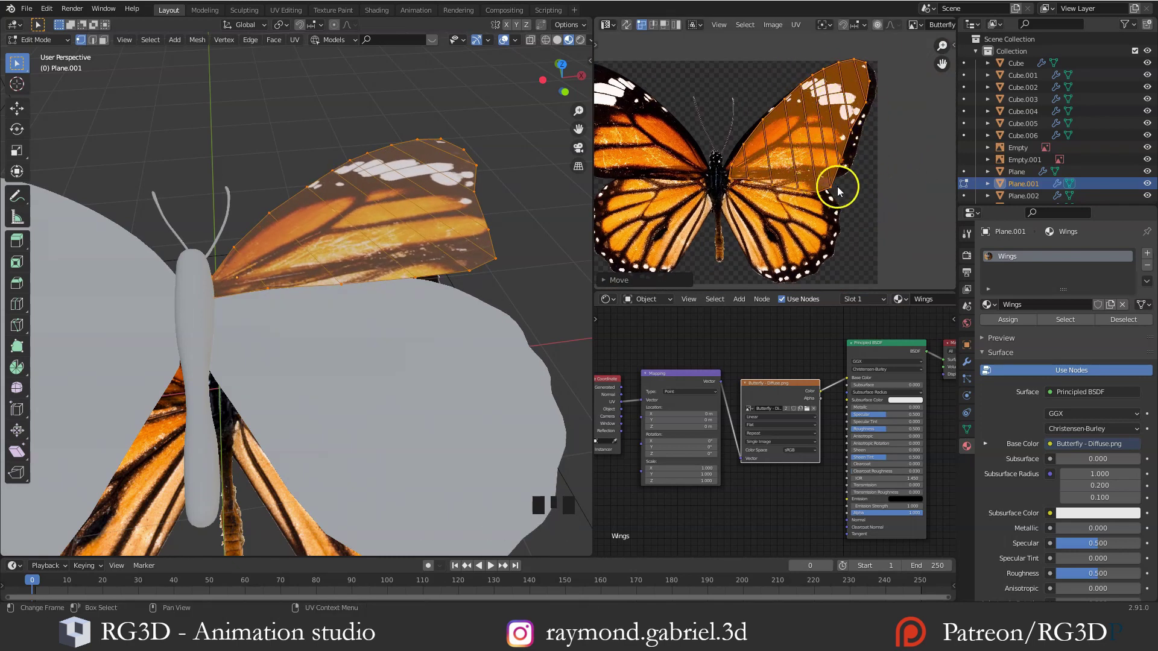
{"action": "scroll", "coordinate": [421, 189], "scroll_direction": "down", "scroll_amount": 3}
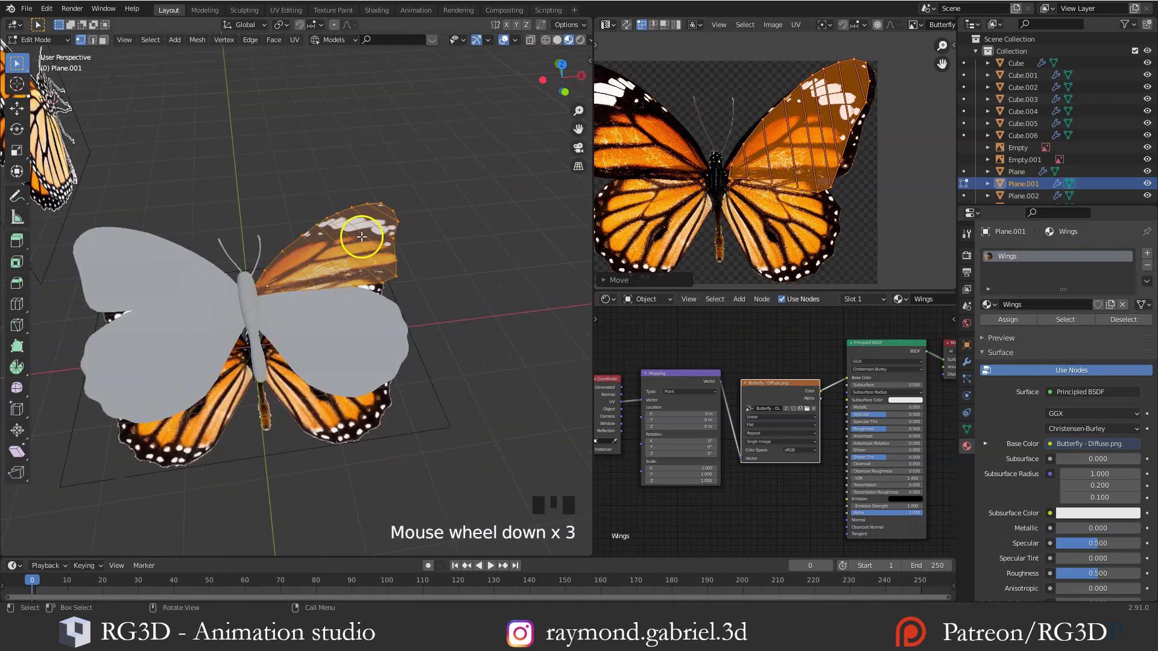
{"action": "key", "text": "Tab"}
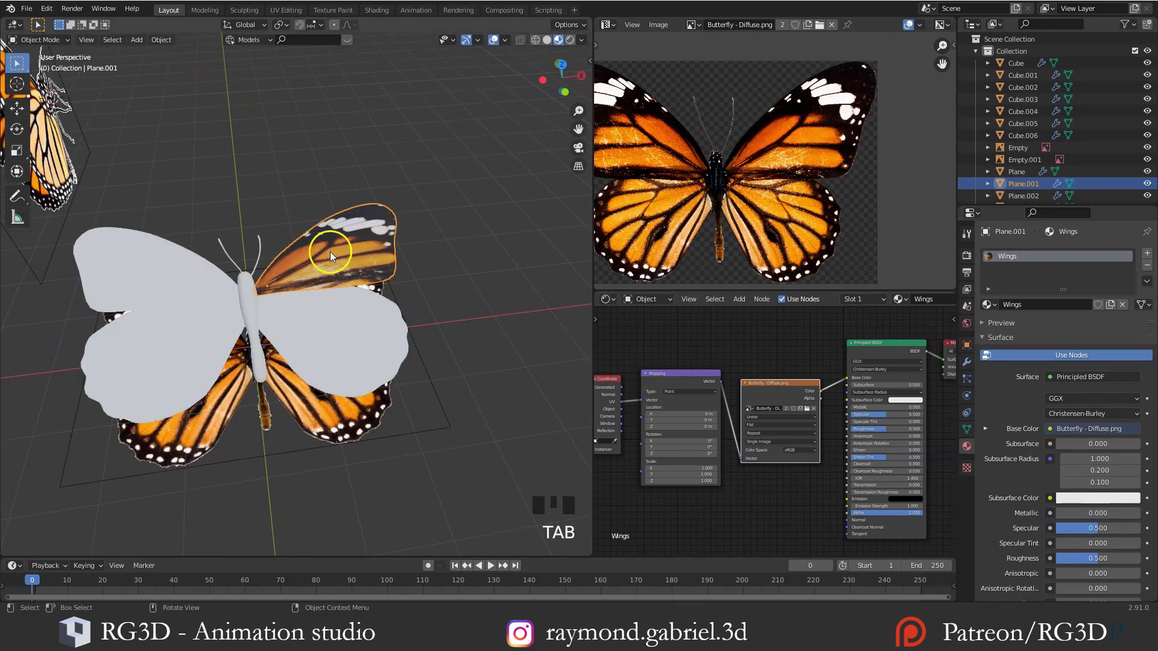
{"action": "scroll", "coordinate": [325, 252], "scroll_direction": "up", "scroll_amount": 1}
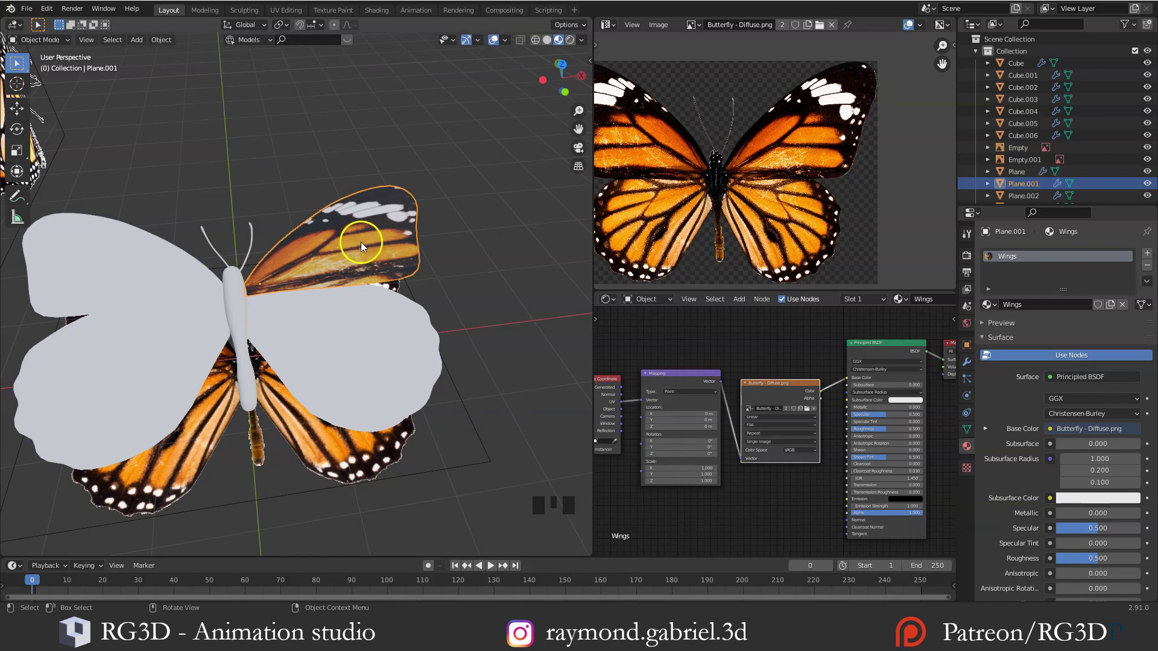
Unwrap the upper right wing again with Project from View in the top orthographic view
{"action": "middle_click_drag", "start_coordinate": [365, 241], "coordinate": [386, 281]}
{"action": "key", "text": "Tab"}
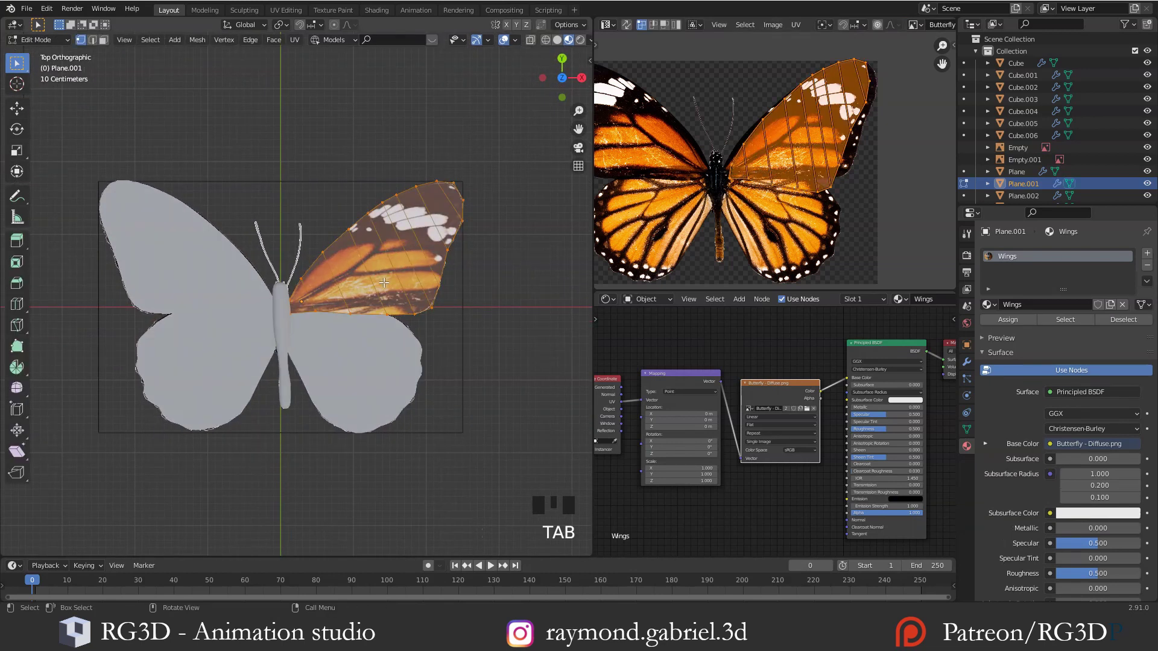
{"action": "key", "text": "u"}
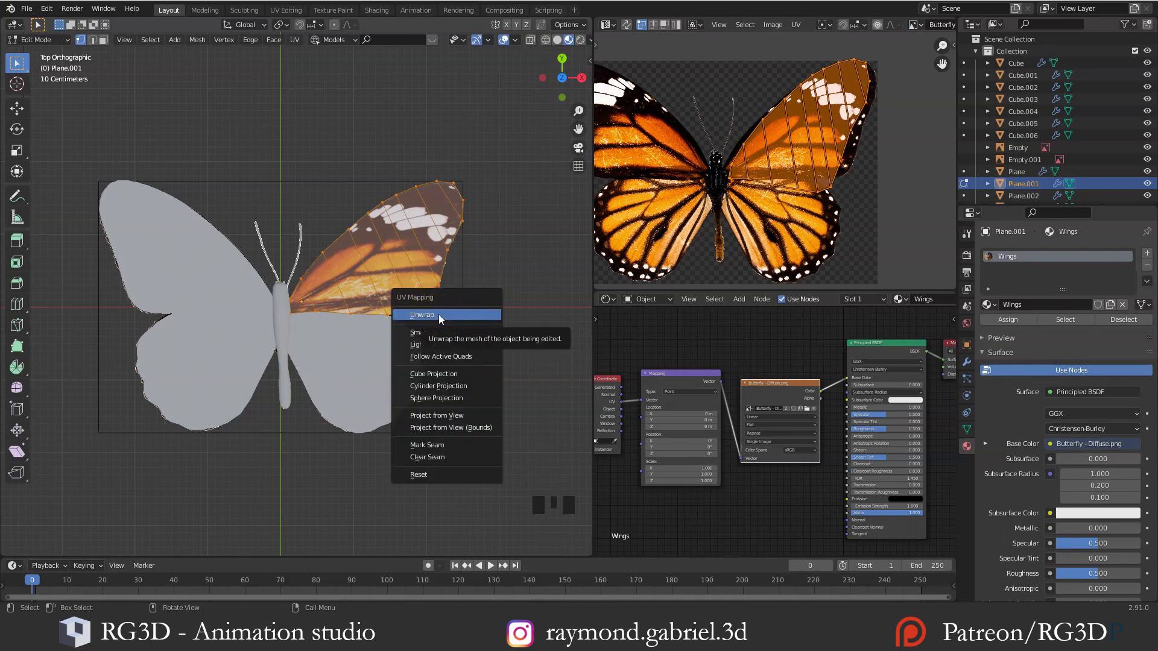
{"action": "left_click", "coordinate": [436, 416]}
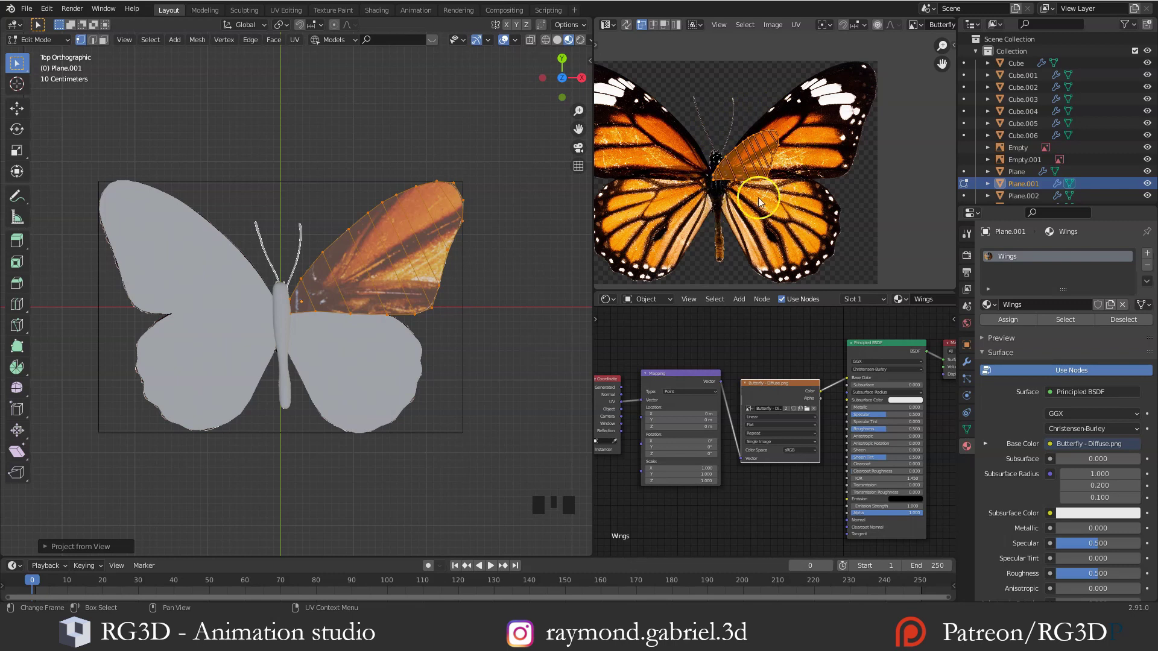
Move and scale the projected UVs to match the upper right wing's outline in the butterfly image
{"action": "key", "text": "g"}
{"action": "left_click", "coordinate": [800, 180]}
{"action": "key", "text": "s"}
{"action": "left_click", "coordinate": [826, 234]}
{"action": "key", "text": "g"}
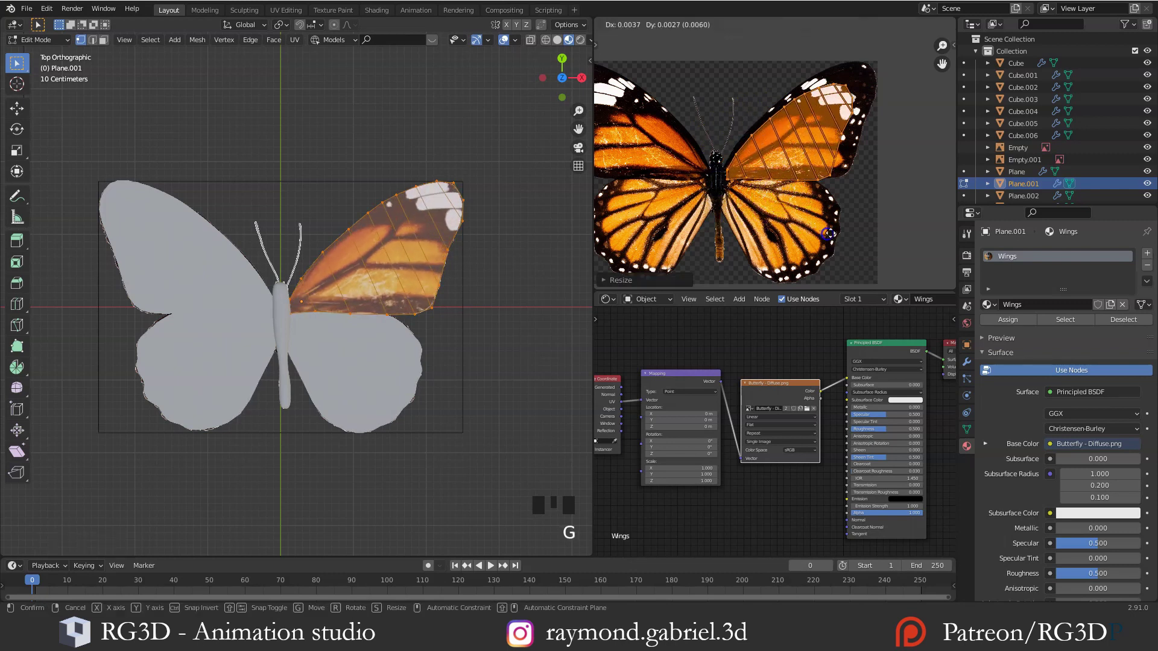
{"action": "left_click", "coordinate": [845, 216]}
{"action": "key", "text": "s"}
{"action": "left_click", "coordinate": [862, 241]}
{"action": "key", "text": "g"}
{"action": "left_click", "coordinate": [862, 240]}
{"action": "key", "text": "s"}
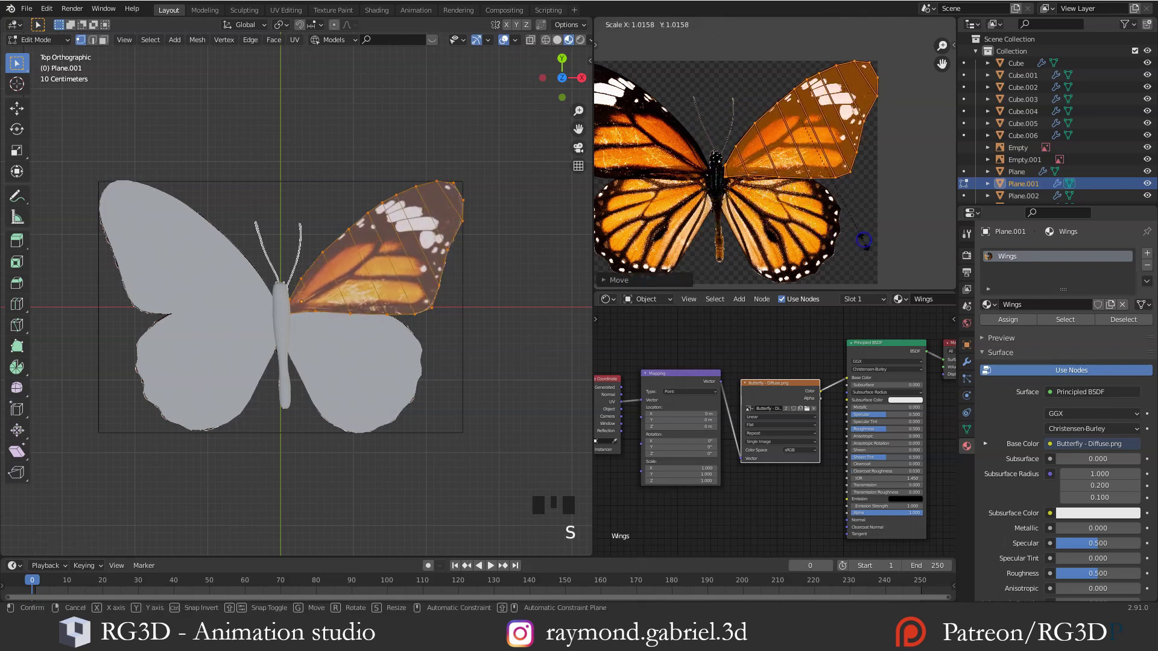
{"action": "left_click", "coordinate": [864, 244]}
{"action": "key", "text": "alt+a"}
Assign the existing Wings material to the lower right wing
{"action": "left_click", "coordinate": [354, 364]}
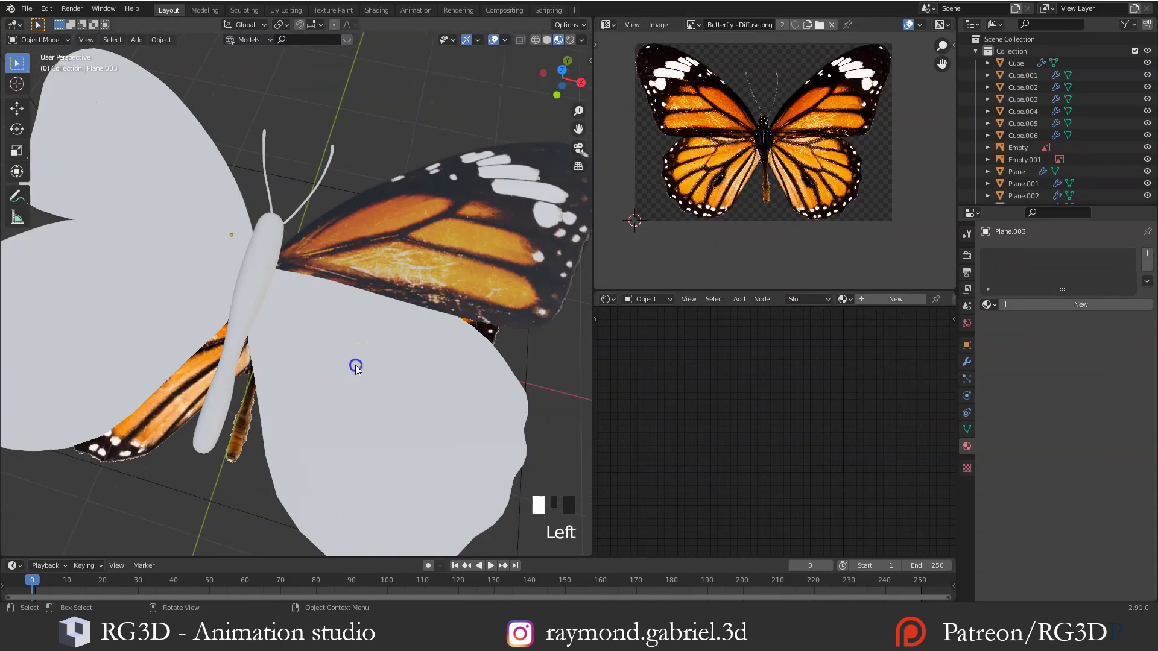
{"action": "middle_click_drag", "start_coordinate": [354, 365], "coordinate": [381, 276], "text": "shift"}
{"action": "scroll", "coordinate": [364, 310], "scroll_direction": "down", "scroll_amount": 4}
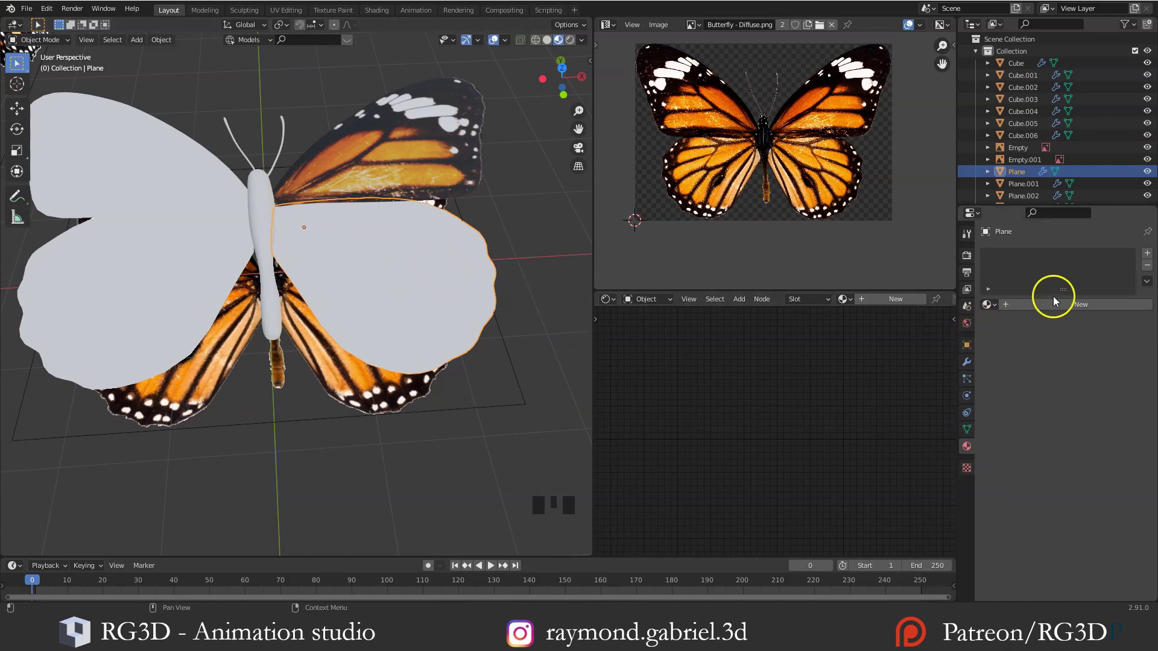
{"action": "left_click", "coordinate": [989, 305]}
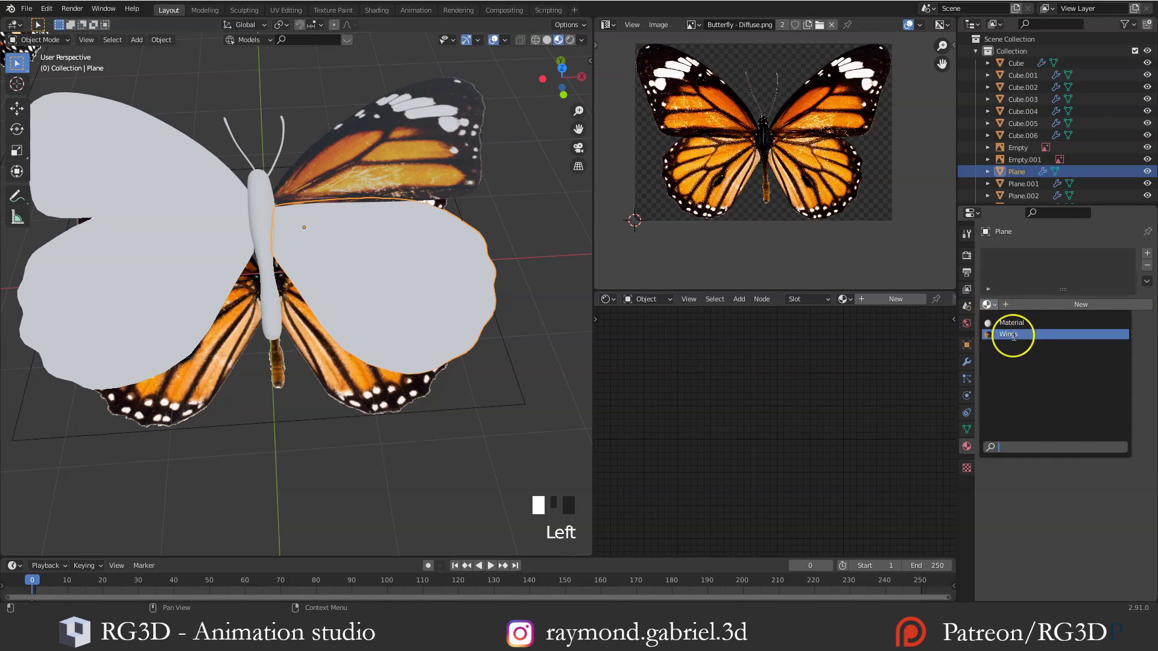
{"action": "left_click", "coordinate": [1013, 335]}
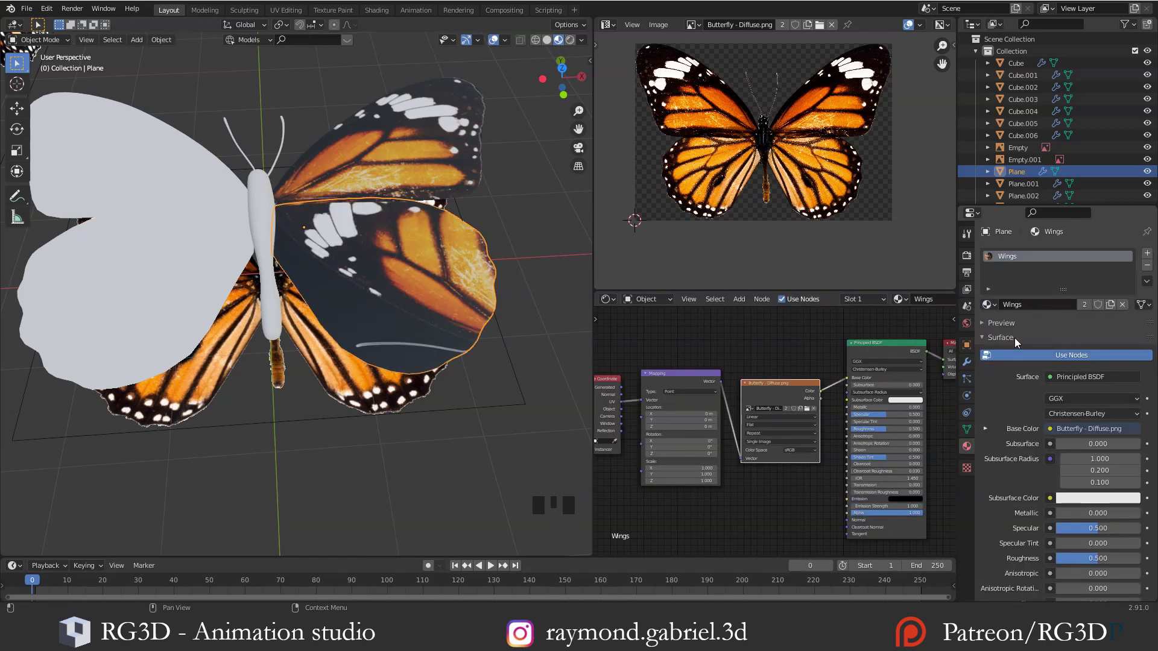
Unwrap the whole lower right wing with Project from View in the top orthographic view
{"action": "scroll", "coordinate": [393, 323], "scroll_direction": "down", "scroll_amount": 2}
{"action": "key", "text": "Tab"}
{"action": "key", "text": "a"}
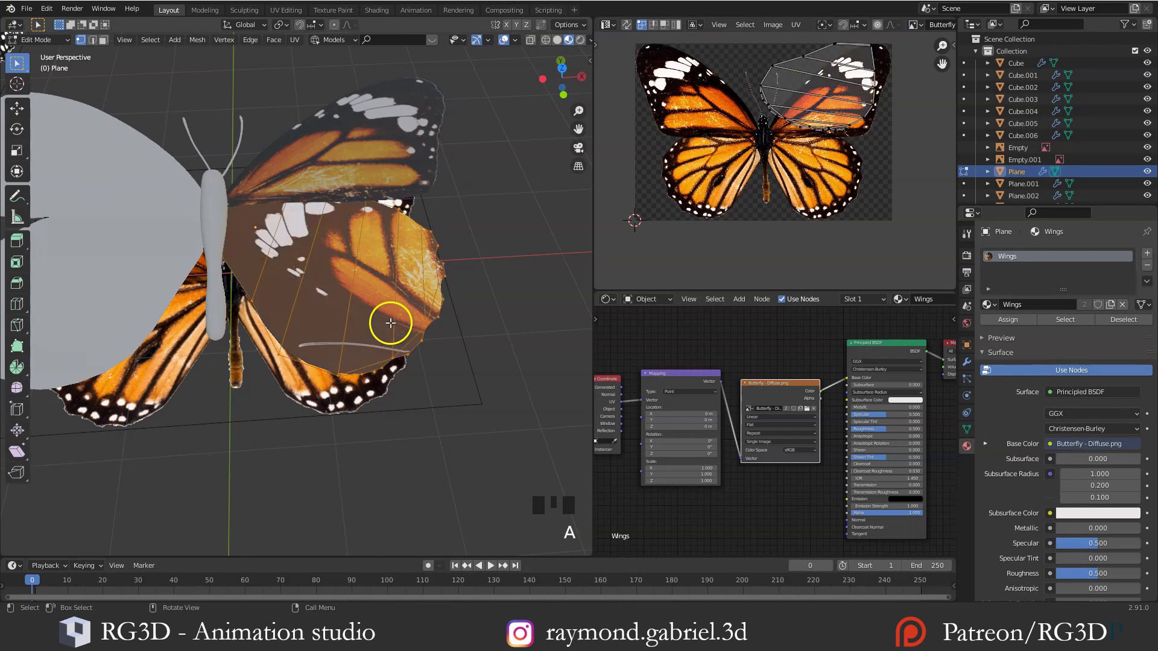
{"action": "scroll", "coordinate": [765, 199], "scroll_direction": "down", "scroll_amount": 1}
{"action": "middle_click_drag", "start_coordinate": [439, 233], "coordinate": [440, 290]}
{"action": "scroll", "coordinate": [439, 295], "scroll_direction": "up", "scroll_amount": 1}
{"action": "key", "text": "u"}
{"action": "key", "text": "u"}
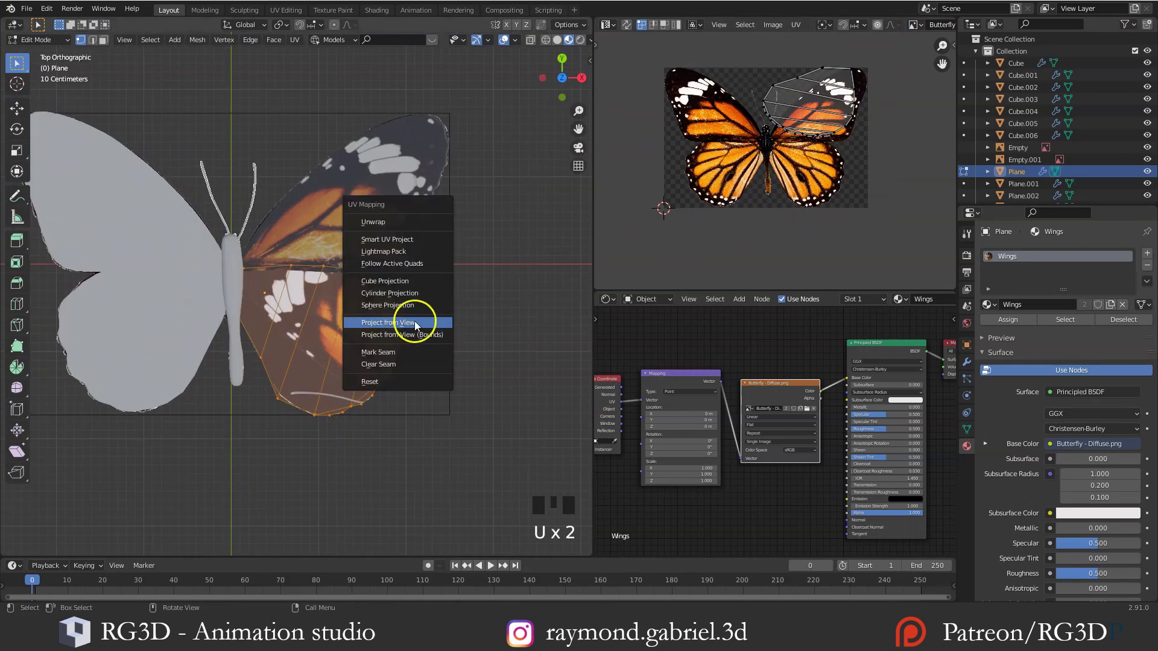
{"action": "left_click", "coordinate": [389, 323]}
Move and scale the lower right wing's UVs to match the lower right wing in the butterfly image
{"action": "scroll", "coordinate": [757, 186], "scroll_direction": "up", "scroll_amount": 3}
{"action": "key", "text": "a"}
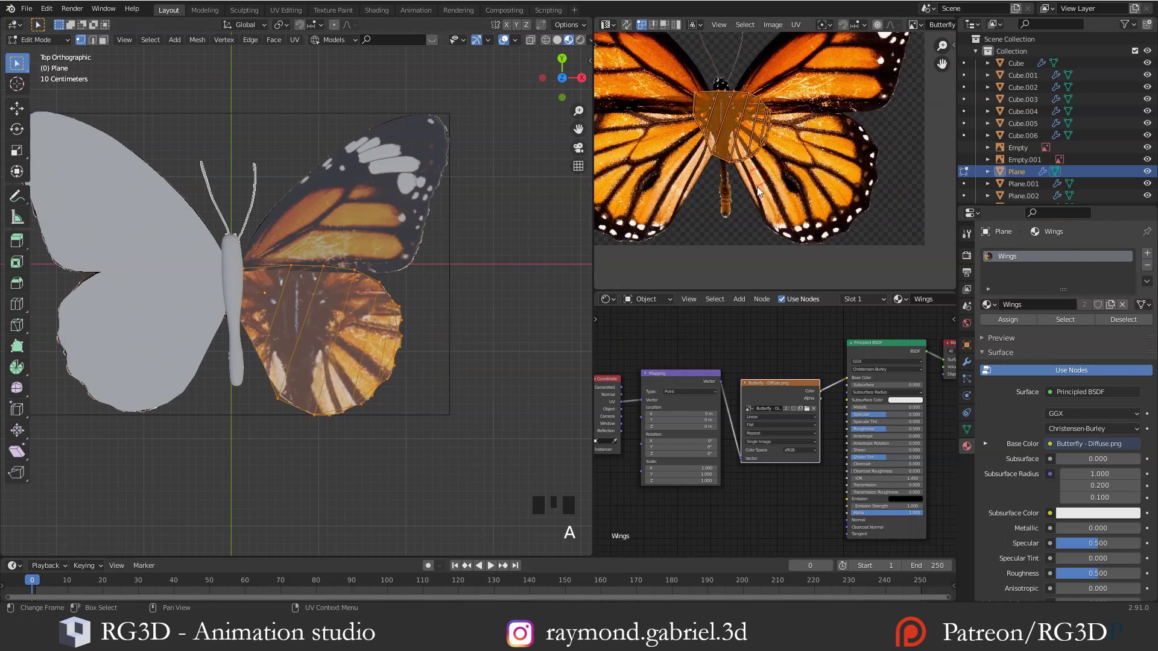
{"action": "key", "text": "g"}
{"action": "key", "text": "s"}
{"action": "left_click", "coordinate": [852, 244]}
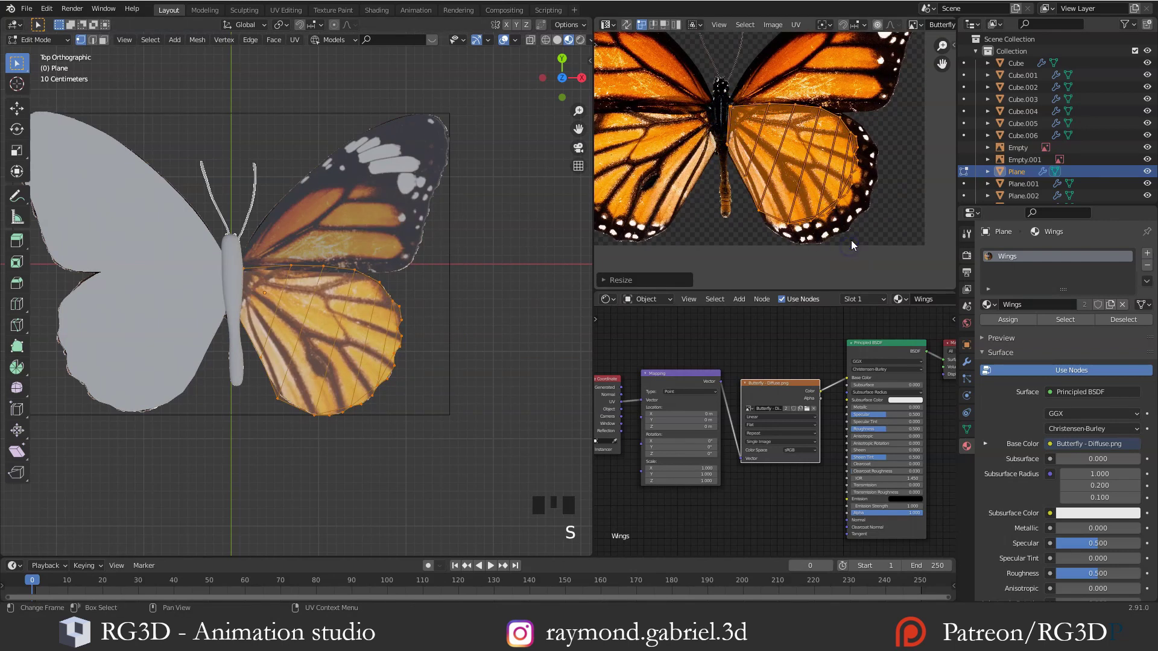
{"action": "key", "text": "g"}
{"action": "left_click", "coordinate": [845, 219]}
{"action": "key", "text": "s"}
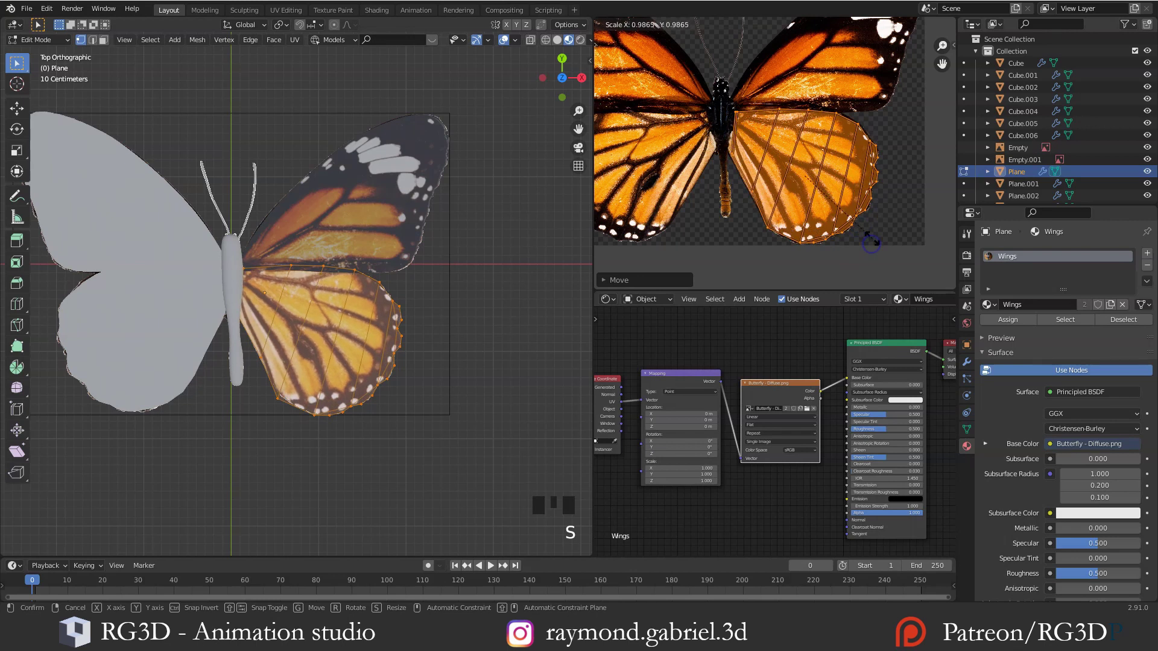
{"action": "left_click", "coordinate": [872, 243]}
{"action": "key", "text": "g"}
{"action": "left_click", "coordinate": [874, 241]}
{"action": "scroll", "coordinate": [370, 344], "scroll_direction": "up", "scroll_amount": 1}
{"action": "key", "text": "alt+a"}
Give the upper left wing the Wings material and project its UVs from the top view
{"action": "middle_click_drag", "start_coordinate": [344, 293], "coordinate": [416, 312], "text": "shift"}
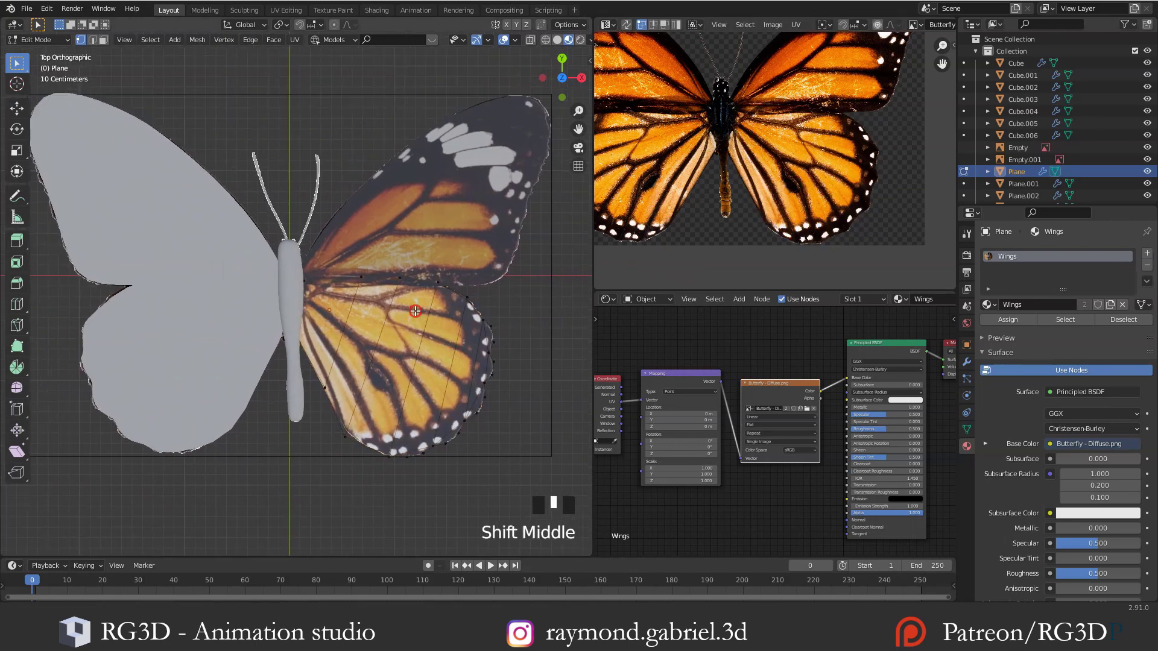
{"action": "scroll", "coordinate": [392, 310], "scroll_direction": "down", "scroll_amount": 1}
{"action": "key", "text": "Tab"}
{"action": "key", "text": "alt+a"}
{"action": "left_click", "coordinate": [212, 266]}
{"action": "left_click", "coordinate": [216, 264]}
{"action": "key", "text": "Tab"}
{"action": "key", "text": "u"}
{"action": "left_click", "coordinate": [256, 295]}
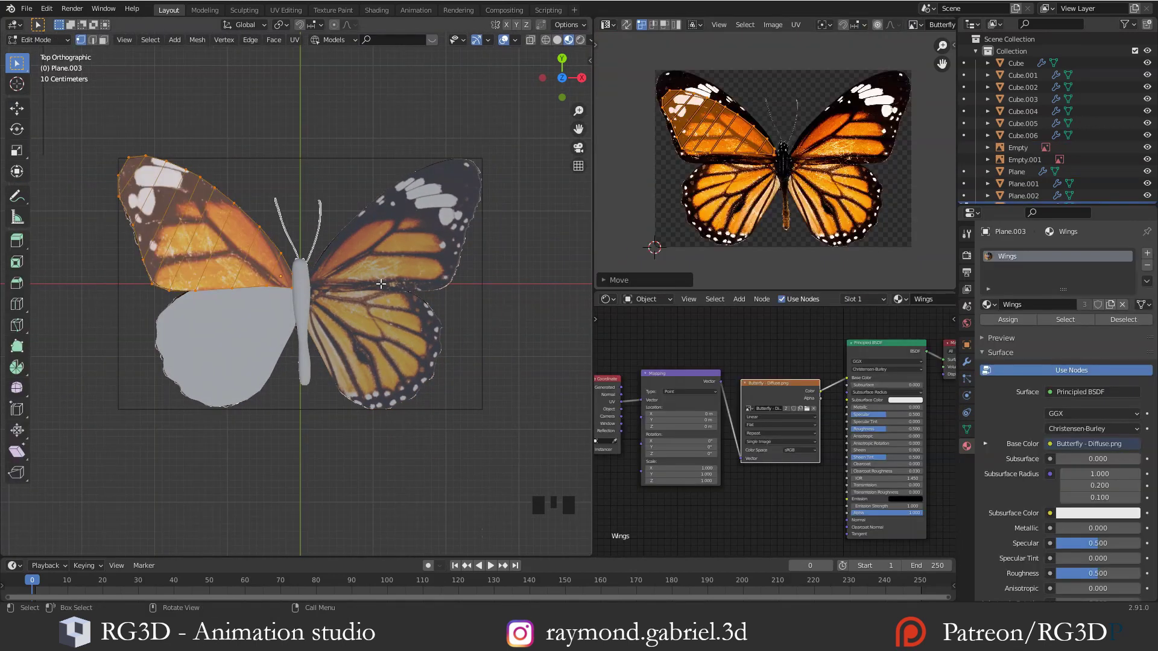
Apply Project from View to the upper left wing again and fit its UVs to the image's upper left wing
{"action": "scroll", "coordinate": [283, 290], "scroll_direction": "up", "scroll_amount": 1}
{"action": "key", "text": "u"}
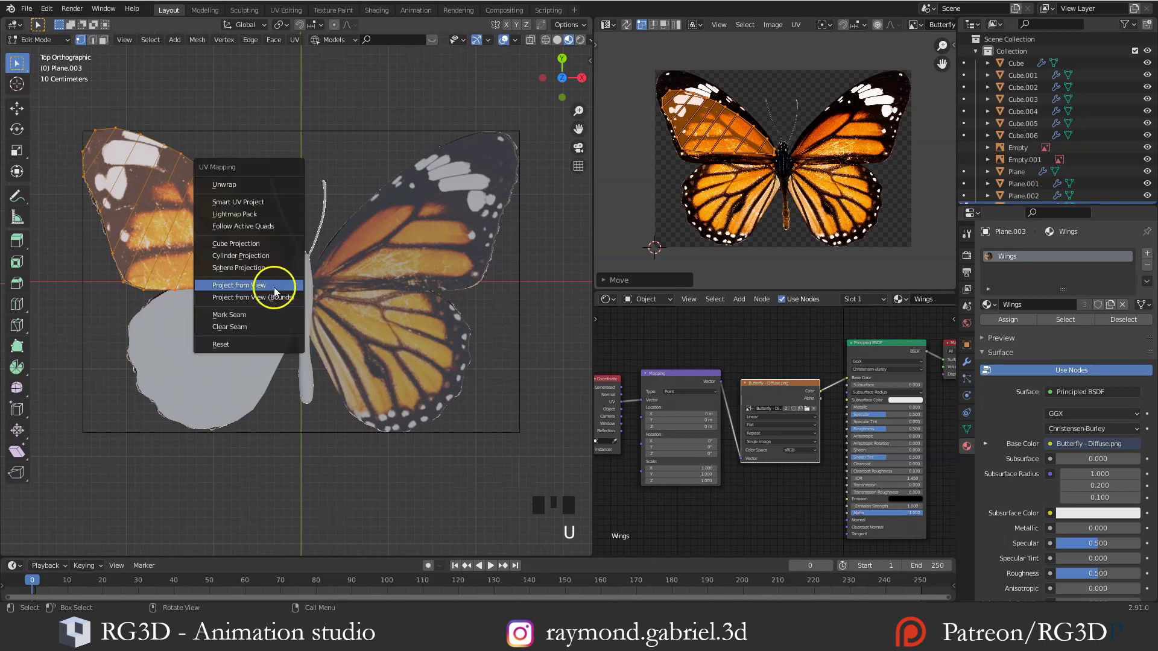
{"action": "key", "text": "Escape"}
{"action": "key", "text": "u"}
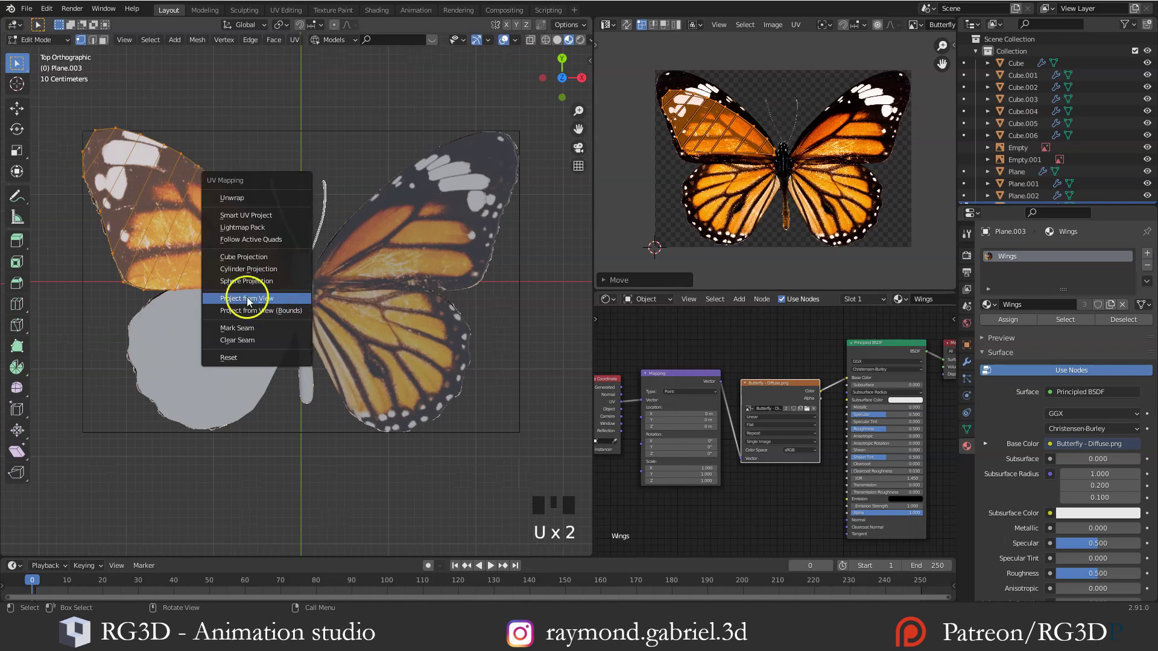
{"action": "key", "text": "u"}
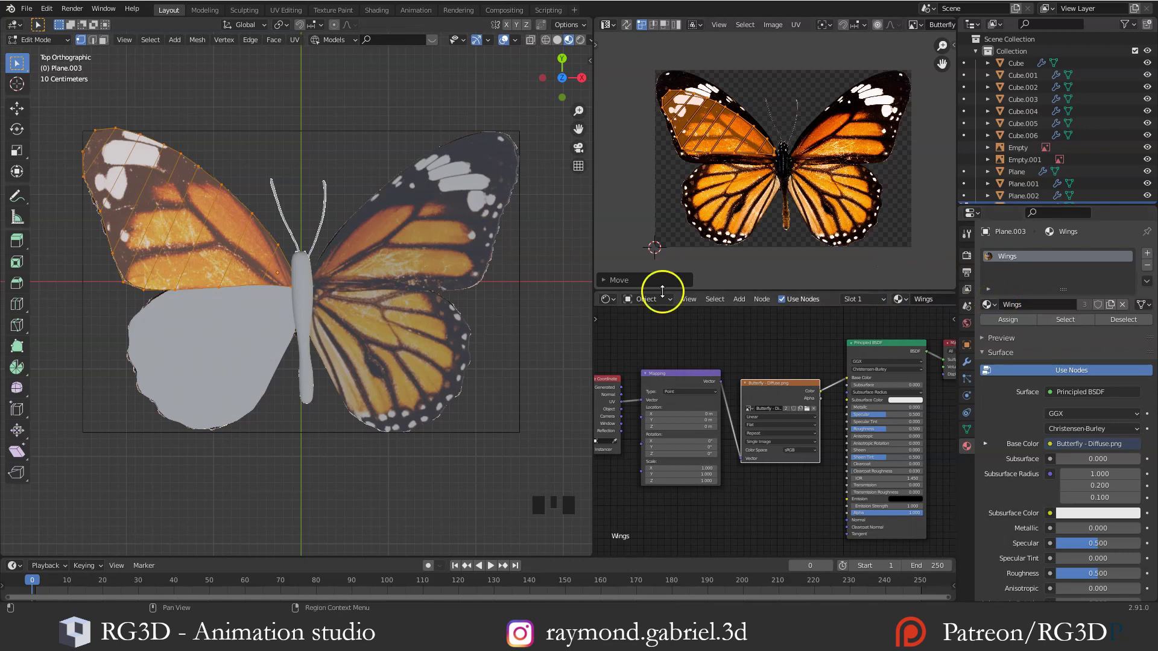
{"action": "key", "text": "u"}
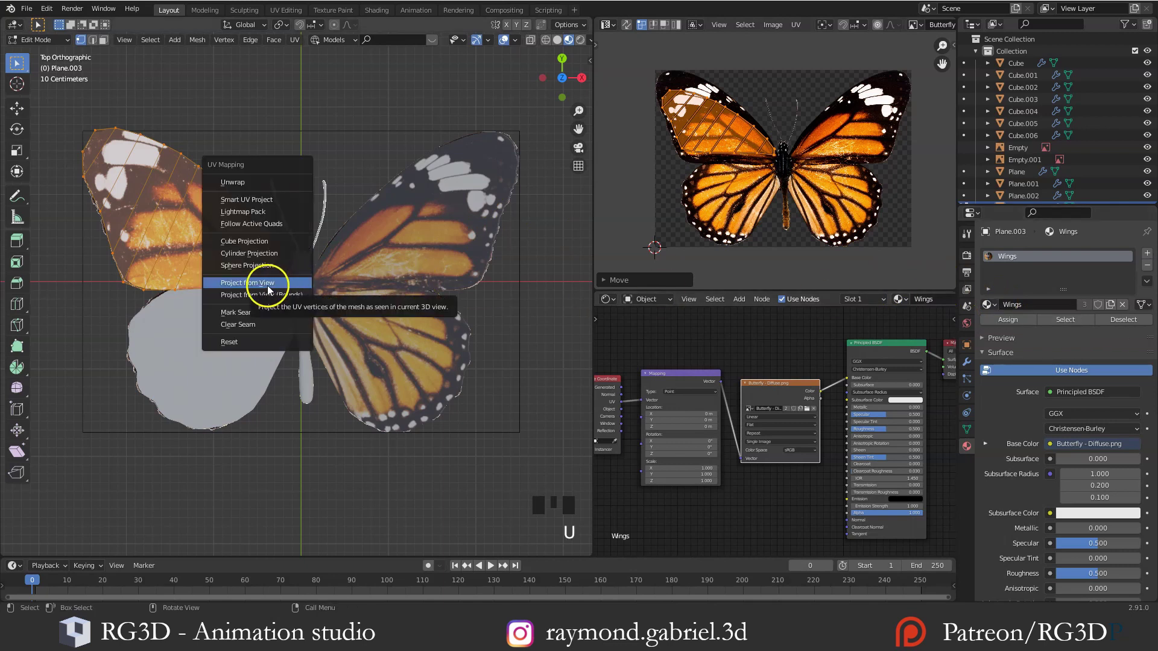
{"action": "left_click", "coordinate": [268, 289]}
{"action": "key", "text": "s"}
{"action": "key", "text": "g"}
Give the lower left wing the Wings material and select all of its geometry in Edit Mode
{"action": "key", "text": "Tab"}
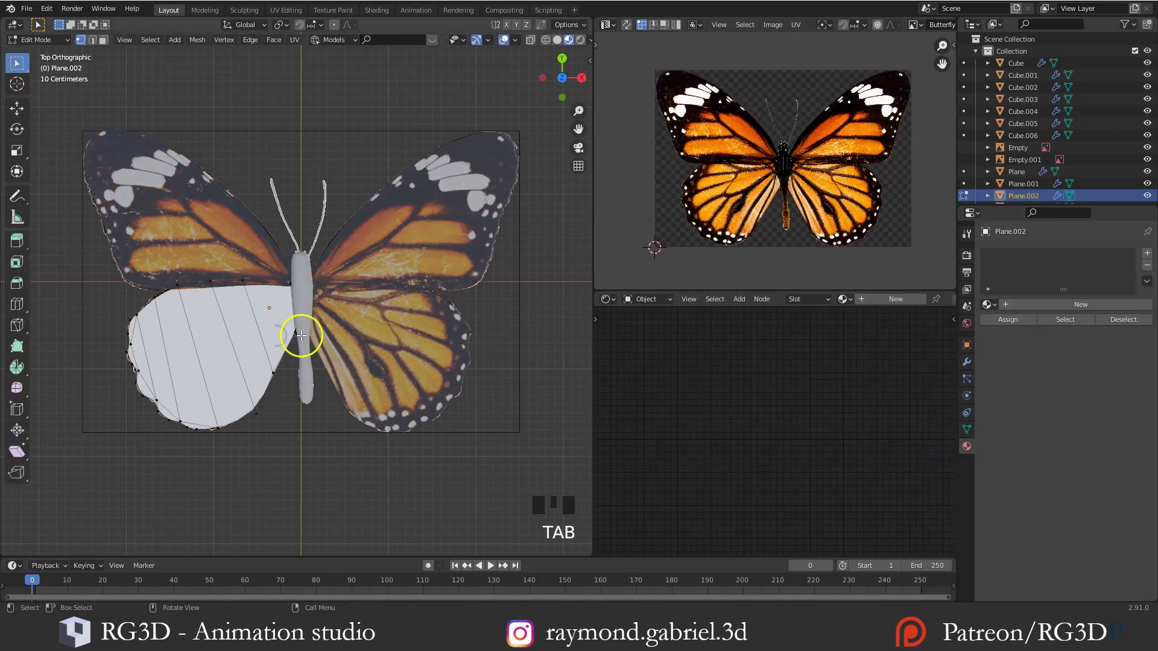
{"action": "left_click", "coordinate": [290, 331]}
{"action": "key", "text": "Tab"}
{"action": "key", "text": "a"}
Scale and move the lower left wing's UVs to match the lower left wing in the butterfly image
{"action": "key", "text": "s"}
{"action": "left_click", "coordinate": [814, 246]}
{"action": "key", "text": "g"}
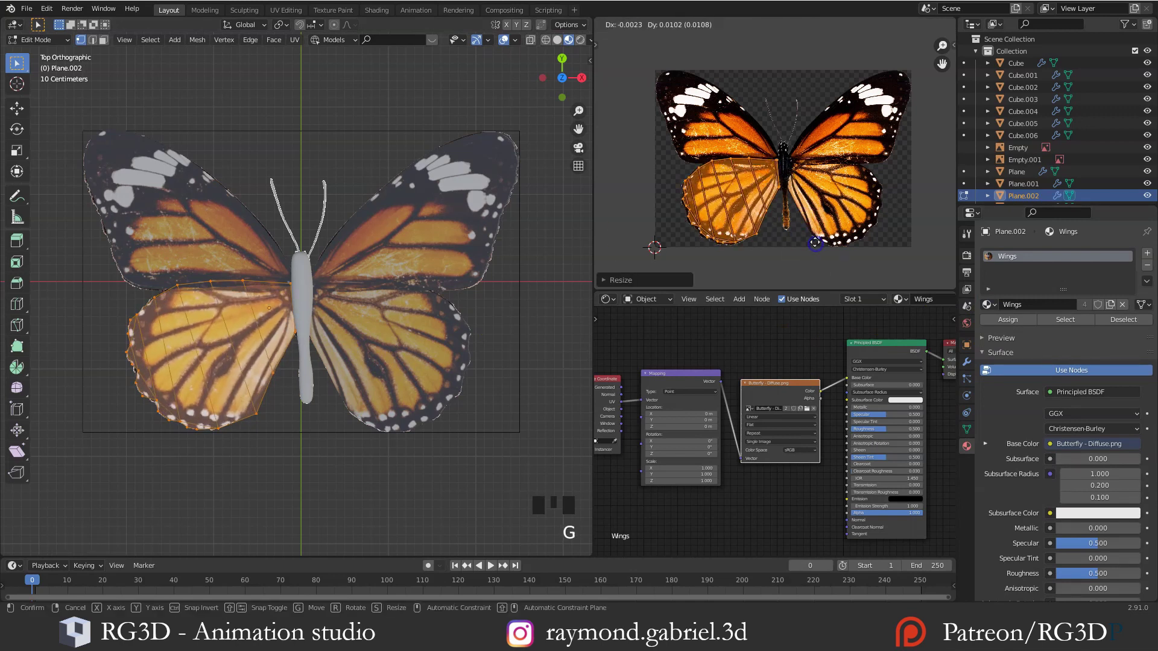
{"action": "left_click", "coordinate": [809, 241]}
{"action": "scroll", "coordinate": [806, 234], "scroll_direction": "up", "scroll_amount": 2}
{"action": "key", "text": "g"}
{"action": "left_click", "coordinate": [805, 234]}
{"action": "key", "text": "Tab"}
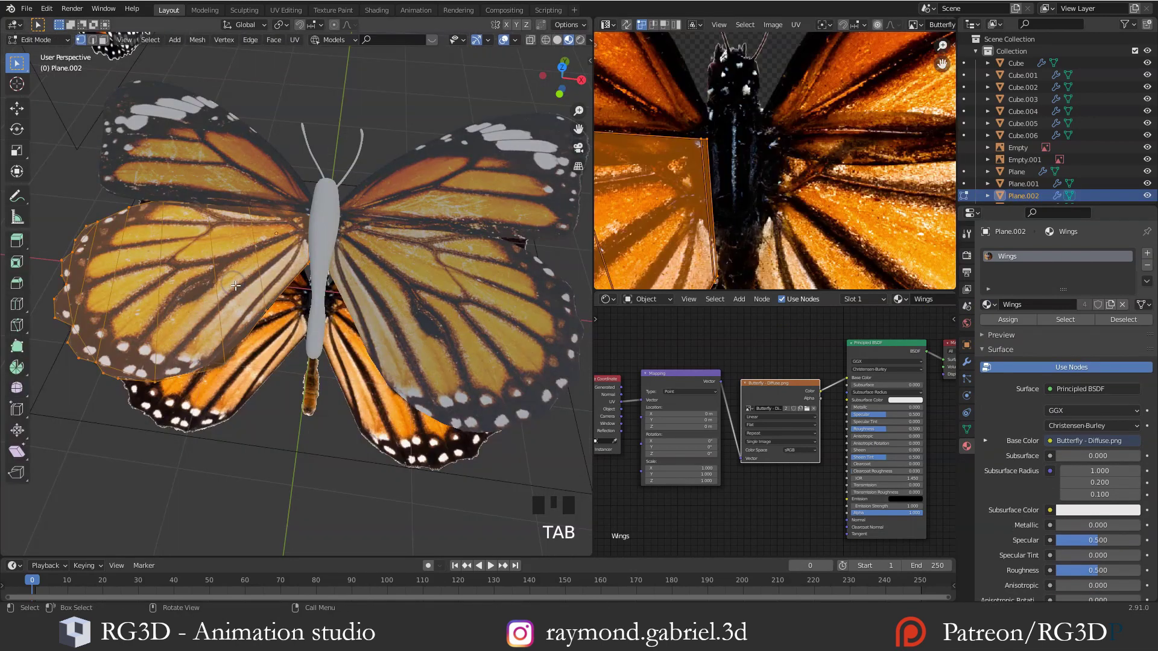
{"action": "key", "text": "Tab"}
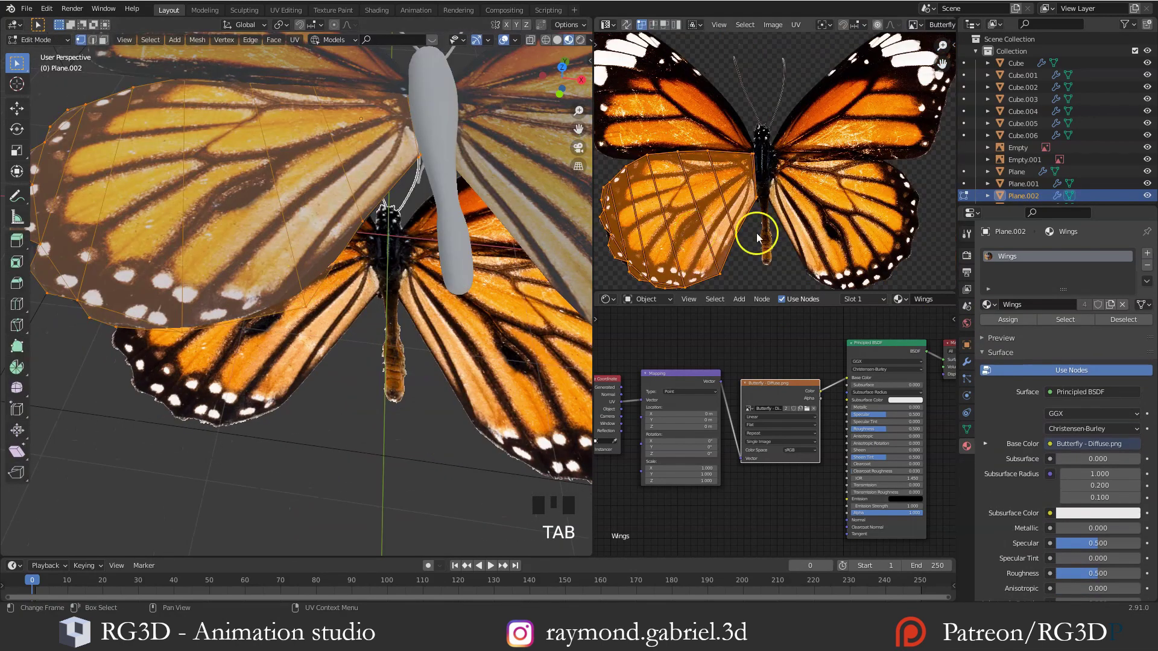
Check how the lower left wing's UVs follow the edge of the wing in the image and leave Edit Mode
{"action": "middle_click_drag", "start_coordinate": [741, 242], "coordinate": [799, 197]}
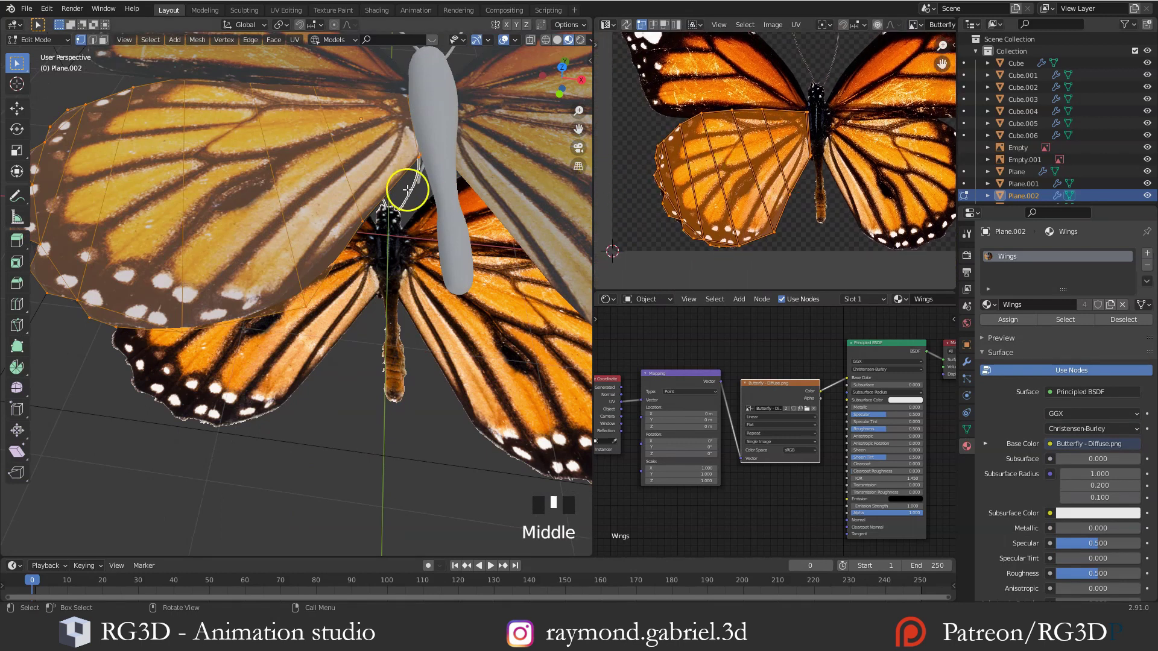
{"action": "scroll", "coordinate": [777, 214], "scroll_direction": "up", "scroll_amount": 2}
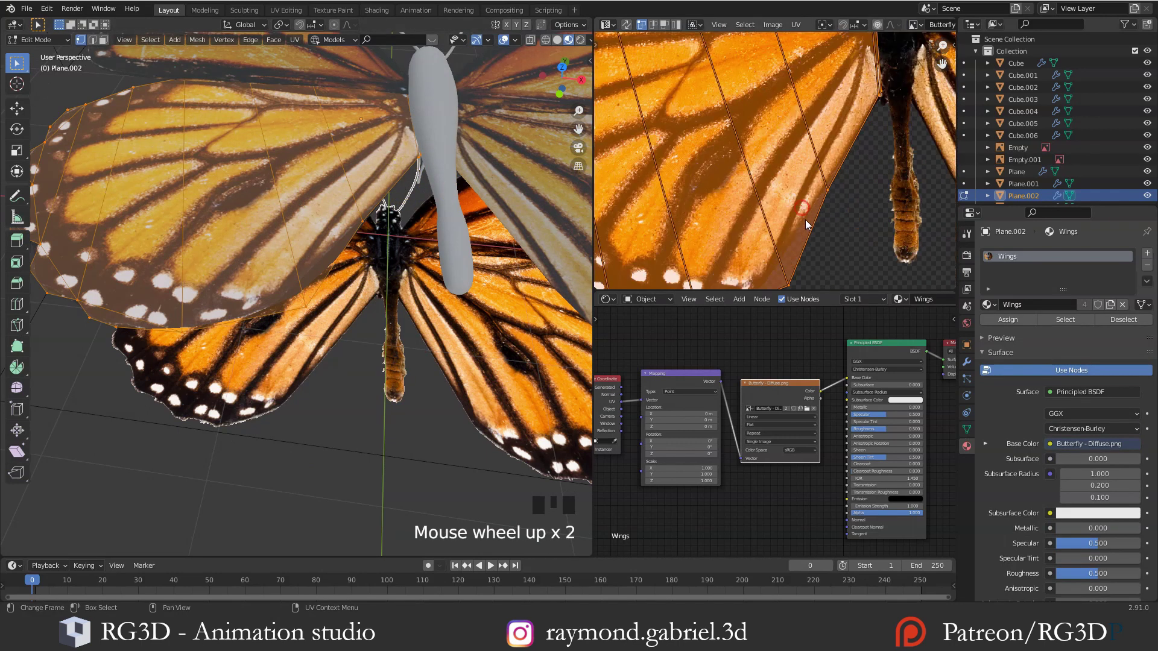
{"action": "middle_click_drag", "start_coordinate": [815, 193], "coordinate": [826, 139]}
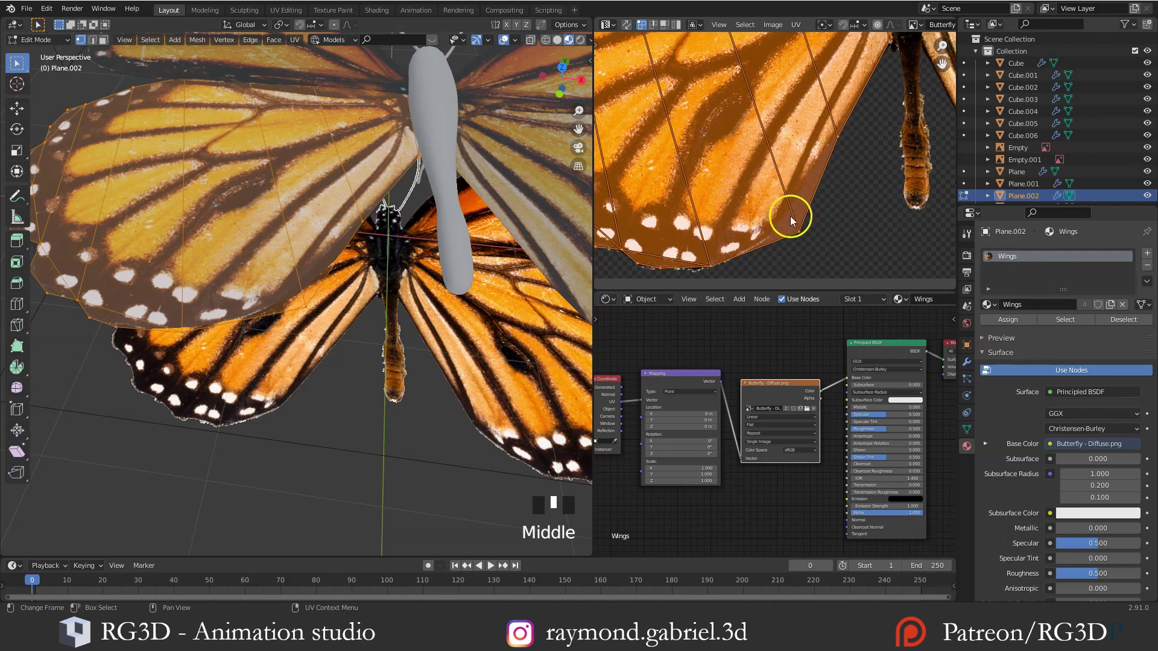
{"action": "scroll", "coordinate": [806, 201], "scroll_direction": "up", "scroll_amount": 1}
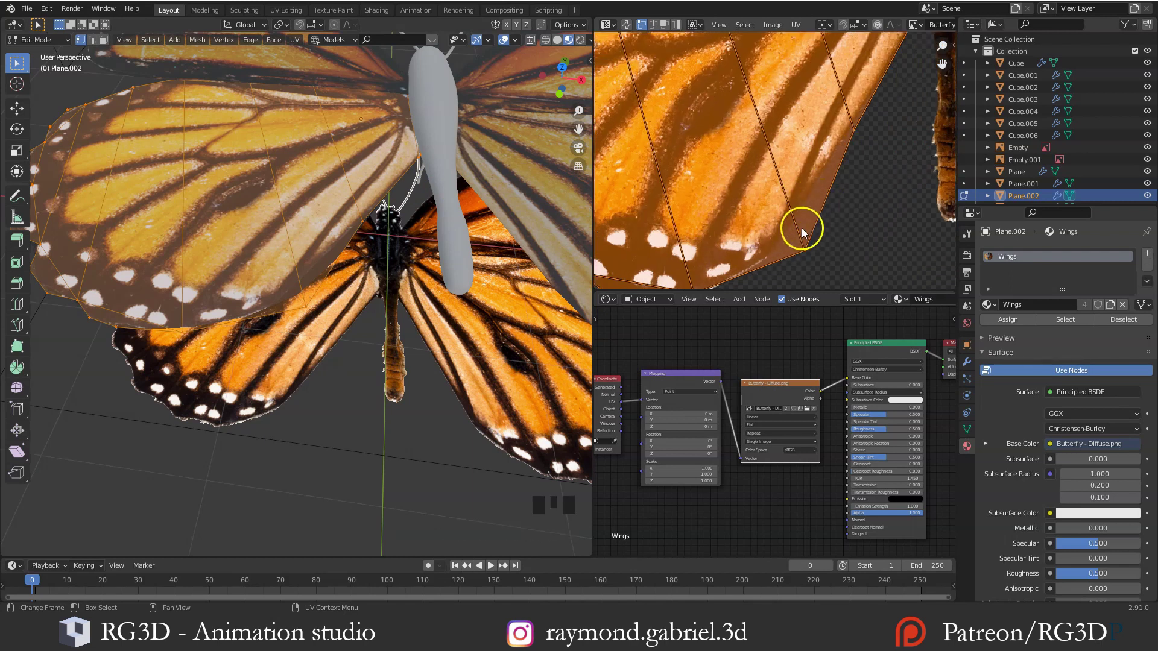
{"action": "middle_click_drag", "start_coordinate": [404, 250], "coordinate": [401, 318]}
{"action": "key", "text": "Tab"}
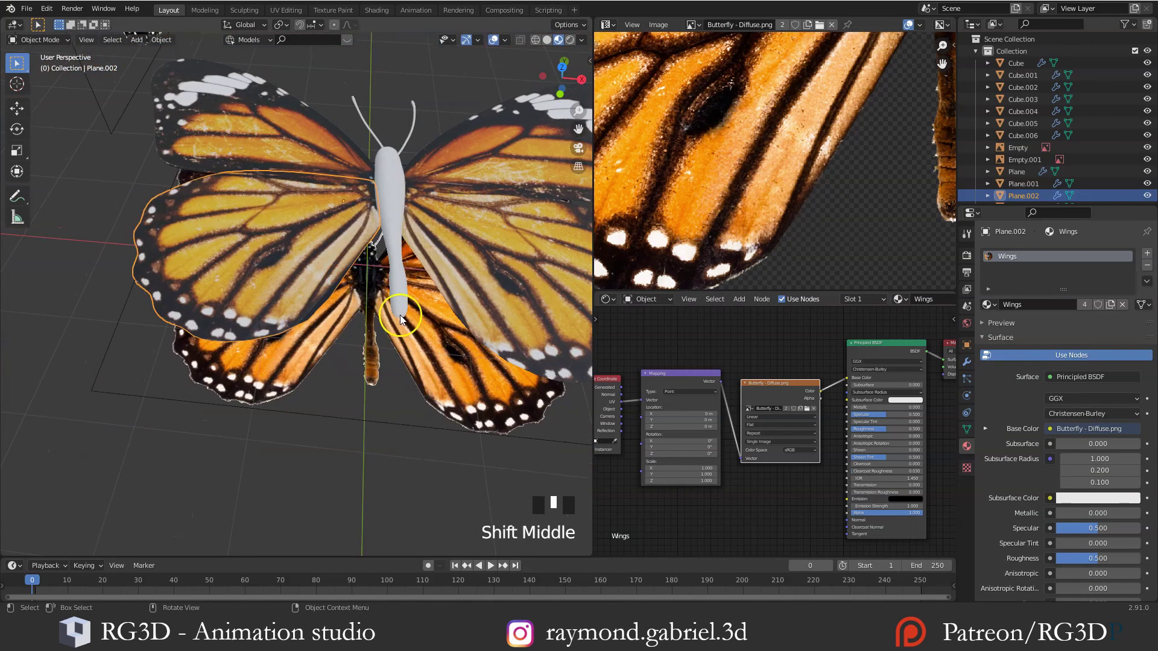
Enlarge the Shader Editor and widen the gap between the image texture and Principled BSDF nodes
{"action": "middle_click_drag", "start_coordinate": [717, 355], "coordinate": [693, 331]}
{"action": "scroll", "coordinate": [758, 207], "scroll_direction": "down", "scroll_amount": 3}
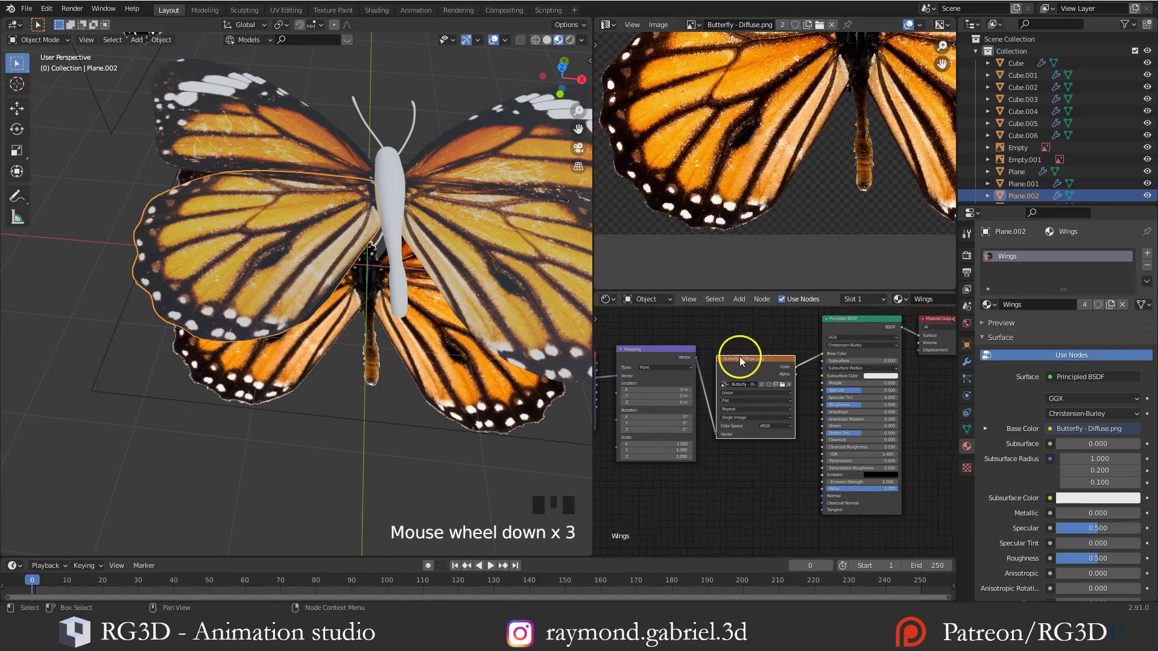
{"action": "left_click_drag", "start_coordinate": [741, 292], "coordinate": [732, 211]}
{"action": "middle_click_drag", "start_coordinate": [736, 266], "coordinate": [731, 254]}
{"action": "left_click_drag", "start_coordinate": [850, 266], "coordinate": [766, 289]}
{"action": "left_click_drag", "start_coordinate": [765, 289], "coordinate": [822, 289]}
{"action": "scroll", "coordinate": [749, 382], "scroll_direction": "up", "scroll_amount": 2}
{"action": "mouse_move", "coordinate": [750, 365]}
{"action": "middle_mouse_down"}
{"action": "mouse_move", "coordinate": [757, 341]}
{"action": "mouse_move", "coordinate": [745, 345]}
{"action": "middle_mouse_up"}
Connect the Butterfly - Diffuse.png texture's Alpha output to the Alpha input of the Principled BSDF
{"action": "left_click", "coordinate": [708, 312]}
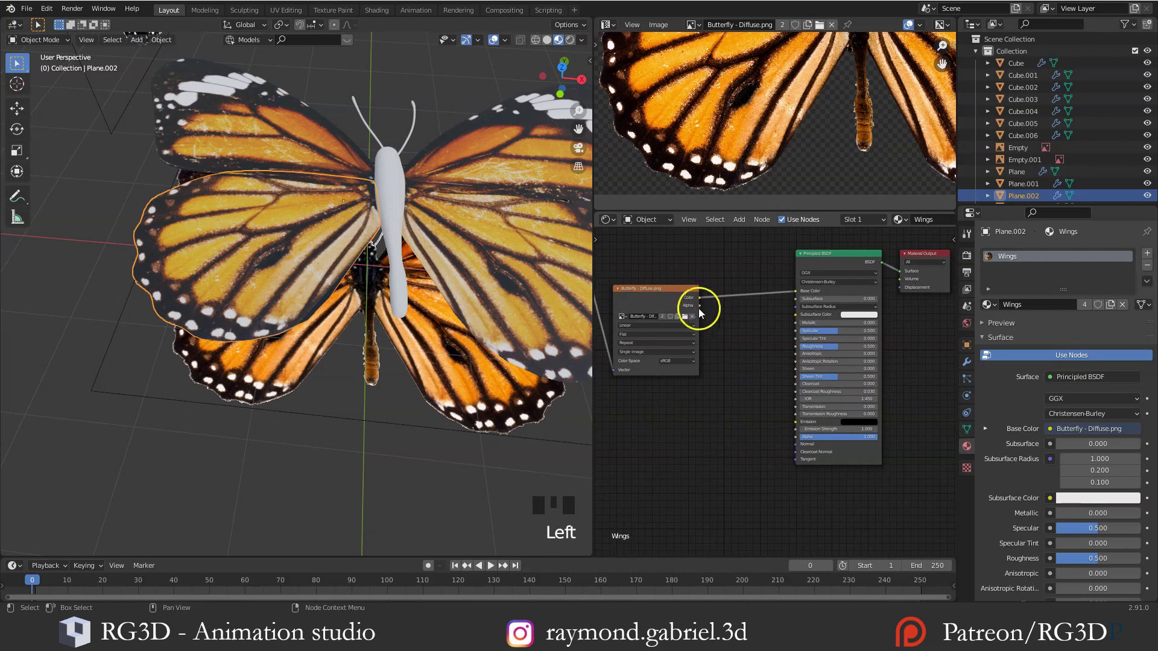
{"action": "scroll", "coordinate": [699, 306], "scroll_direction": "up", "scroll_amount": 3}
{"action": "middle_click_drag", "start_coordinate": [700, 305], "coordinate": [724, 291]}
{"action": "left_click_drag", "start_coordinate": [725, 288], "coordinate": [728, 290]}
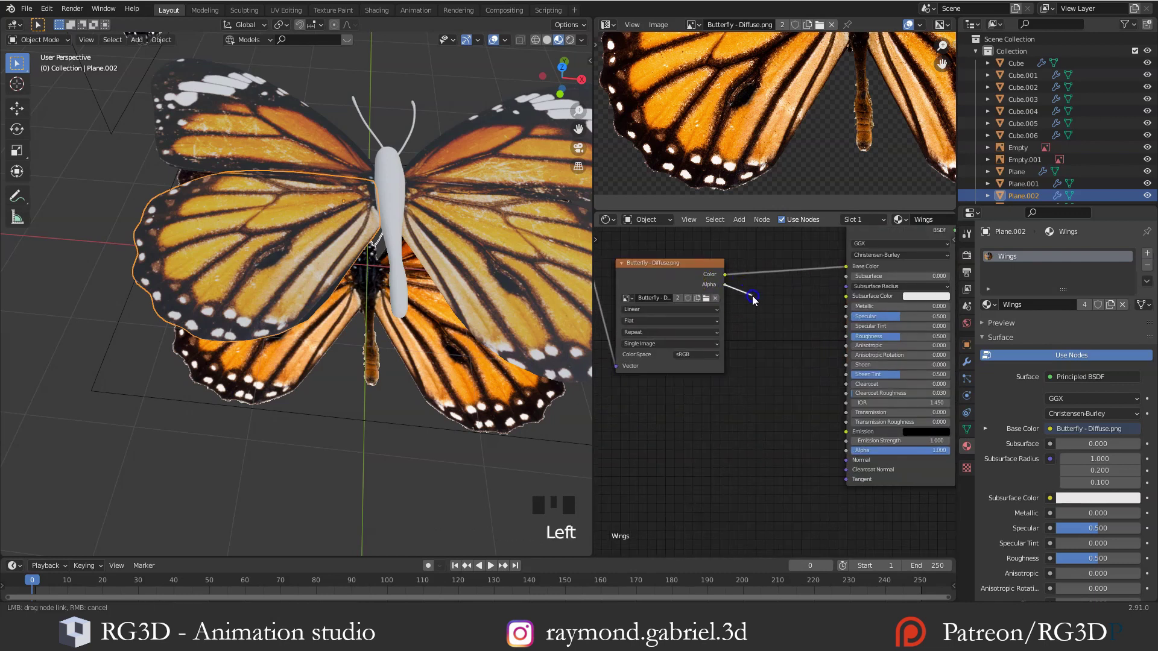
{"action": "left_click_drag", "start_coordinate": [766, 375], "coordinate": [847, 456]}
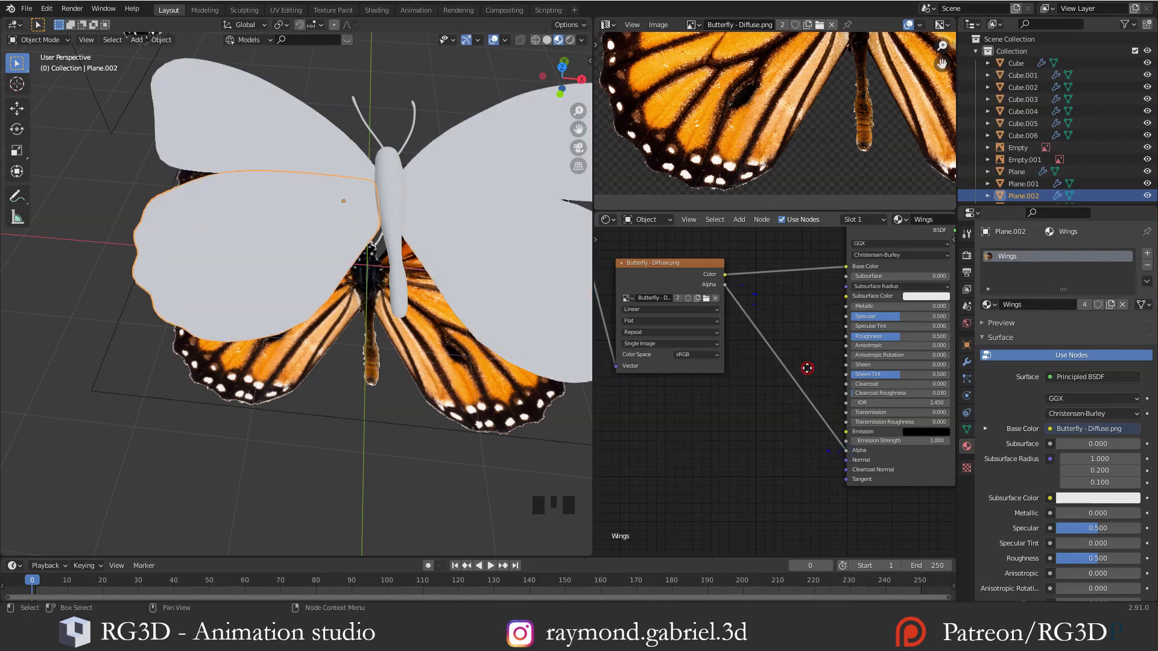
{"action": "middle_click_drag", "start_coordinate": [882, 276], "coordinate": [827, 331]}
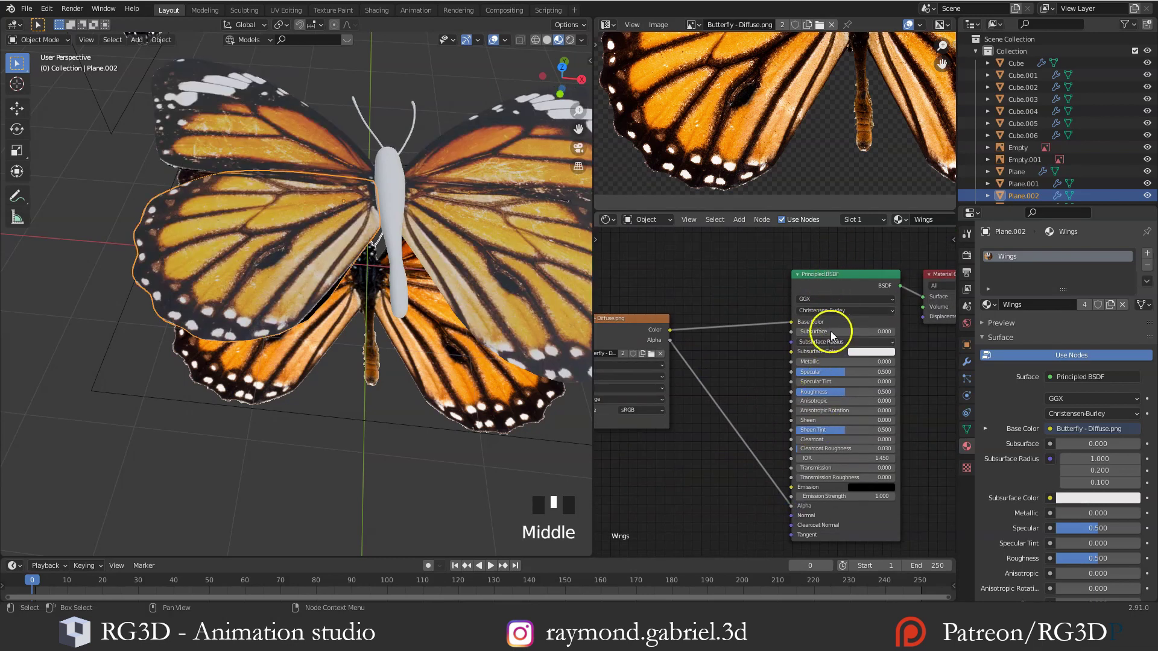
{"action": "mouse_move", "coordinate": [837, 280]}
{"action": "left_mouse_down"}
{"action": "mouse_move", "coordinate": [826, 273]}
{"action": "mouse_move", "coordinate": [833, 281]}
{"action": "left_mouse_up"}
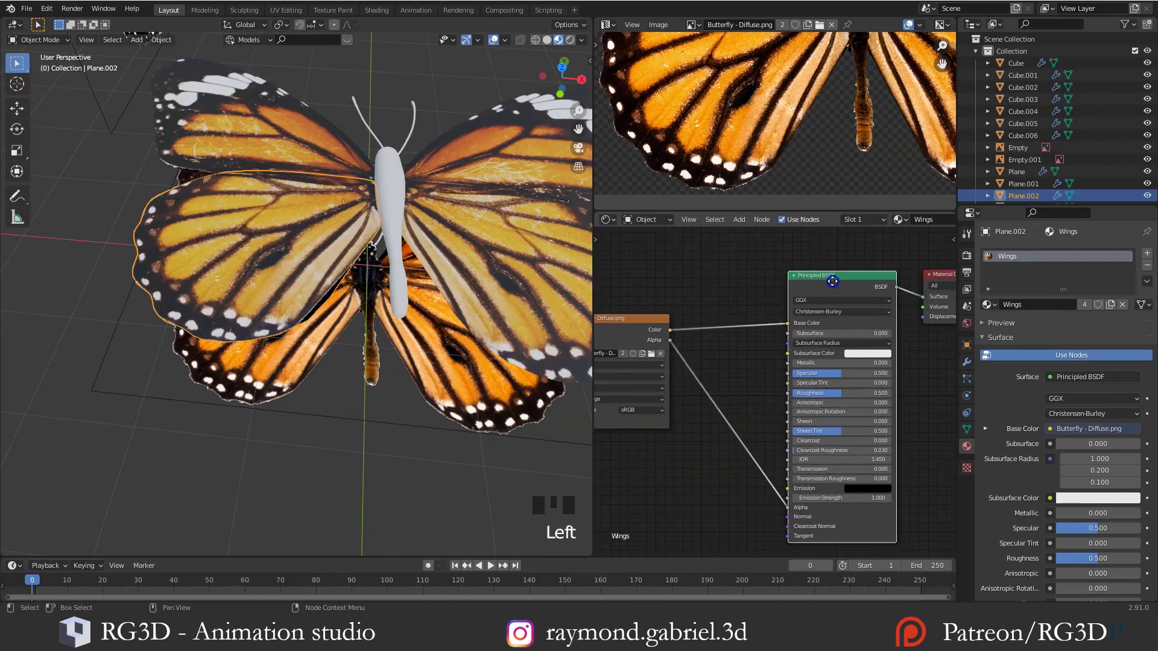
Set the Wings material's Blend Mode to Alpha Clip
{"action": "scroll", "coordinate": [331, 306], "scroll_direction": "up", "scroll_amount": 2}
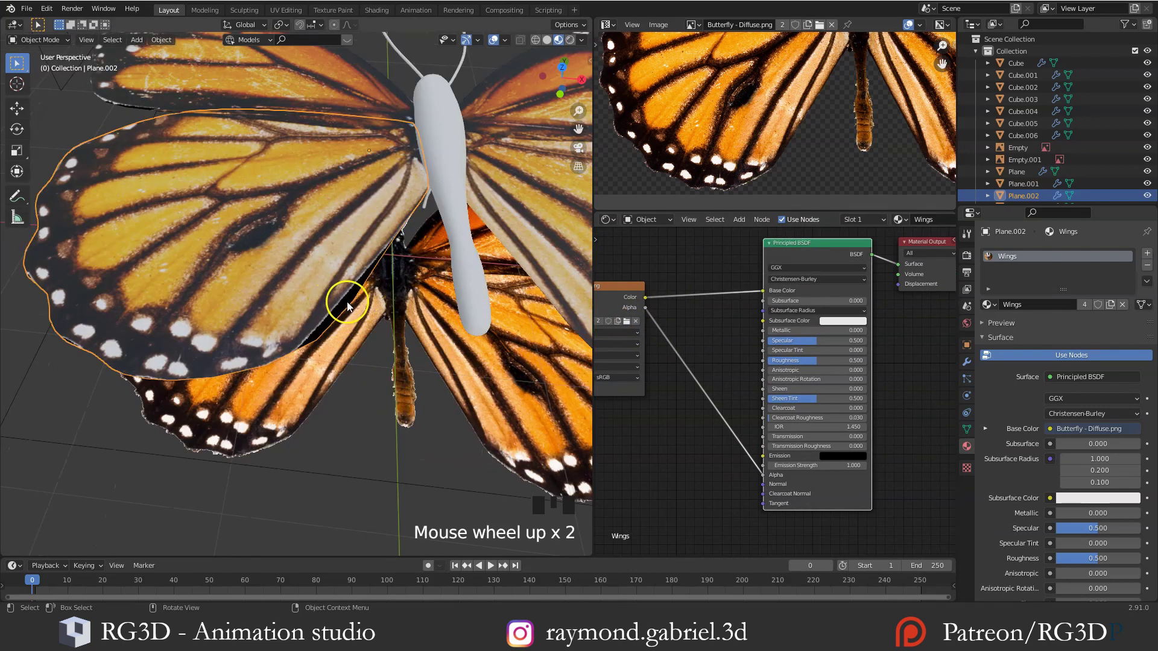
{"action": "left_click", "coordinate": [967, 449]}
{"action": "scroll", "coordinate": [1029, 410], "scroll_direction": "down", "scroll_amount": 20}
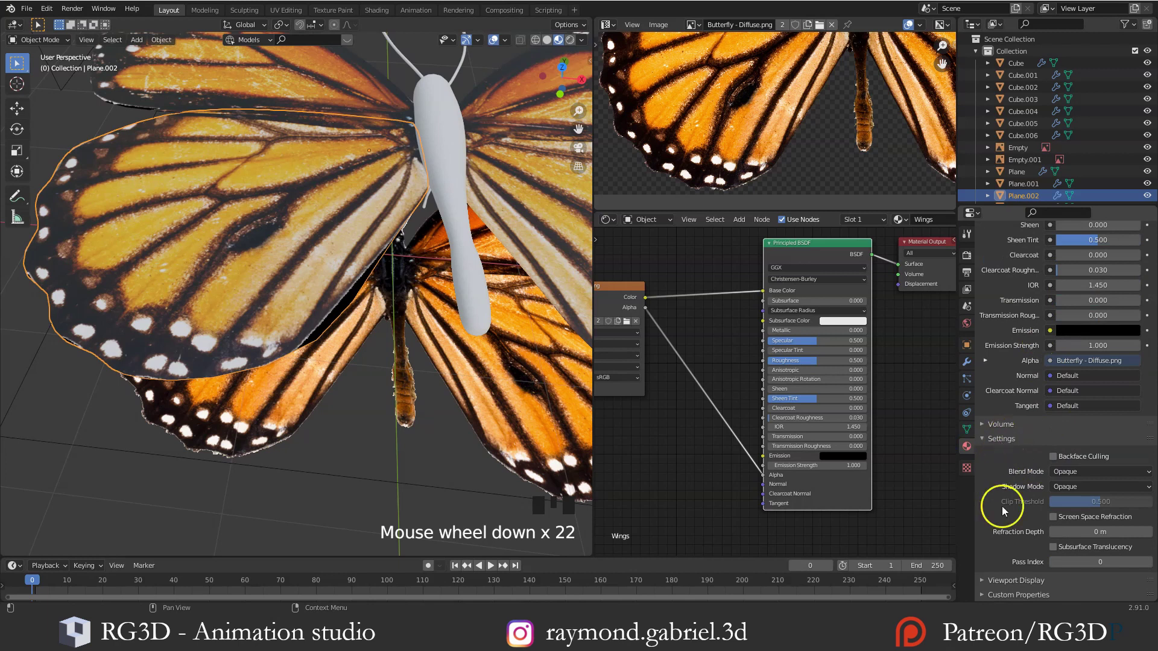
{"action": "left_click", "coordinate": [1079, 472]}
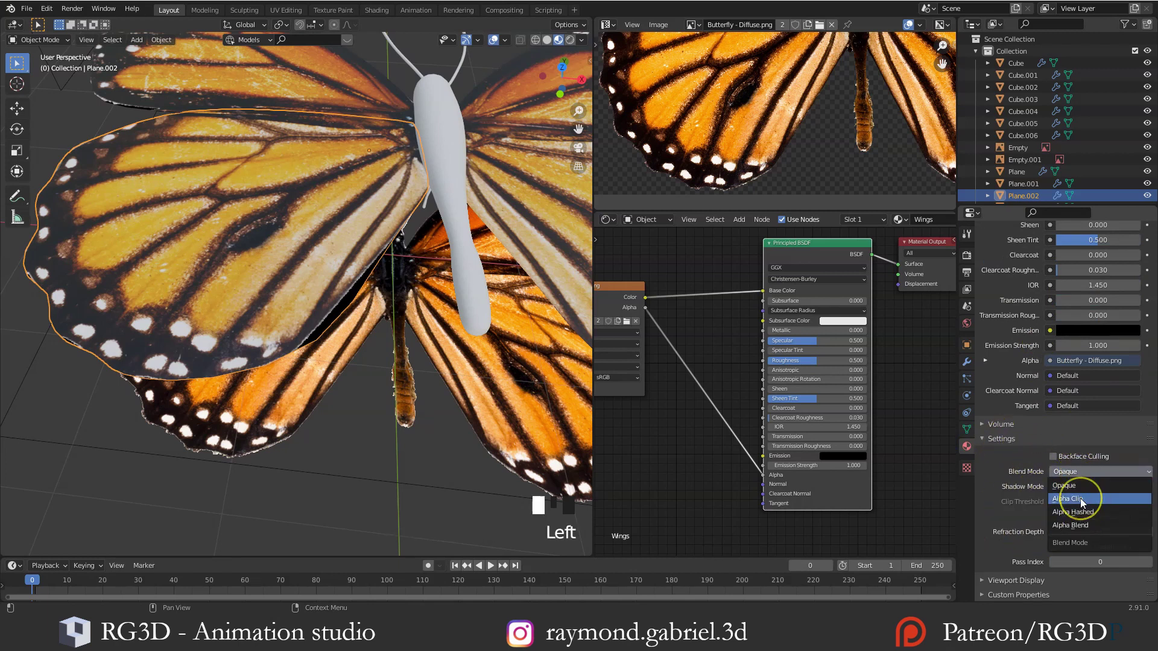
{"action": "left_click", "coordinate": [1067, 499]}
{"action": "scroll", "coordinate": [401, 323], "scroll_direction": "down", "scroll_amount": 1}
Examine the textured wings and their edges around the body from several angles
{"action": "middle_click_drag", "start_coordinate": [401, 323], "coordinate": [385, 211]}
{"action": "scroll", "coordinate": [423, 139], "scroll_direction": "up", "scroll_amount": 2}
{"action": "key", "text": "alt+a"}
{"action": "scroll", "coordinate": [385, 212], "scroll_direction": "down", "scroll_amount": 1}
{"action": "scroll", "coordinate": [388, 214], "scroll_direction": "down", "scroll_amount": 4}
{"action": "left_click", "coordinate": [362, 306]}
{"action": "scroll", "coordinate": [377, 300], "scroll_direction": "up", "scroll_amount": 2}
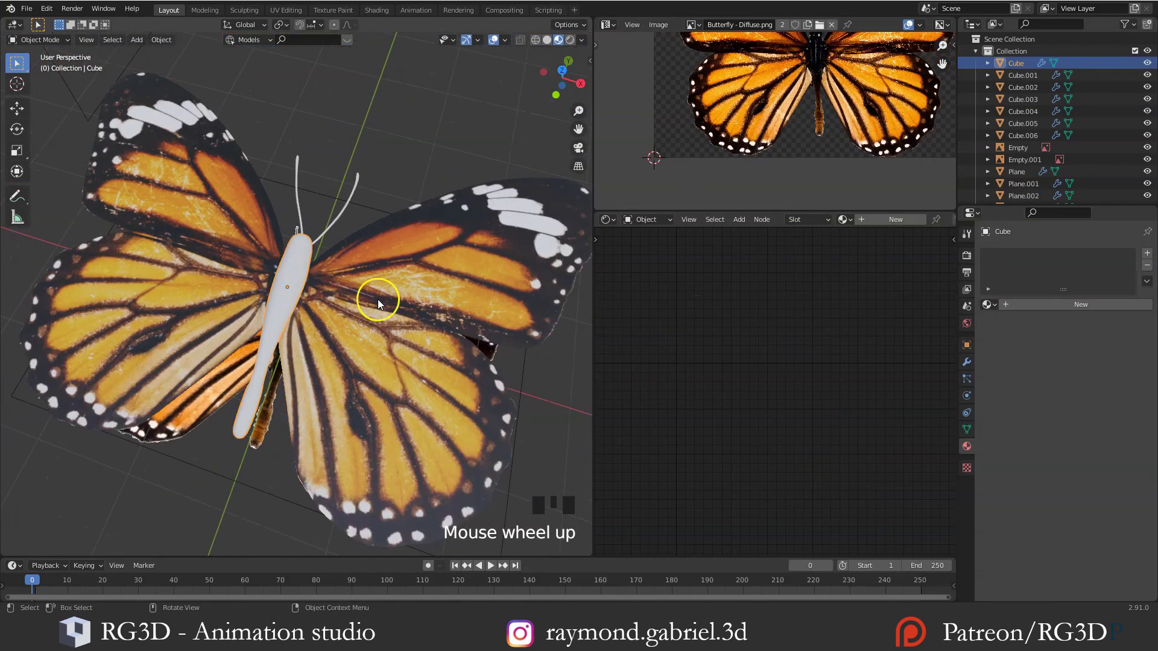
{"action": "scroll", "coordinate": [276, 316], "scroll_direction": "up", "scroll_amount": 2}
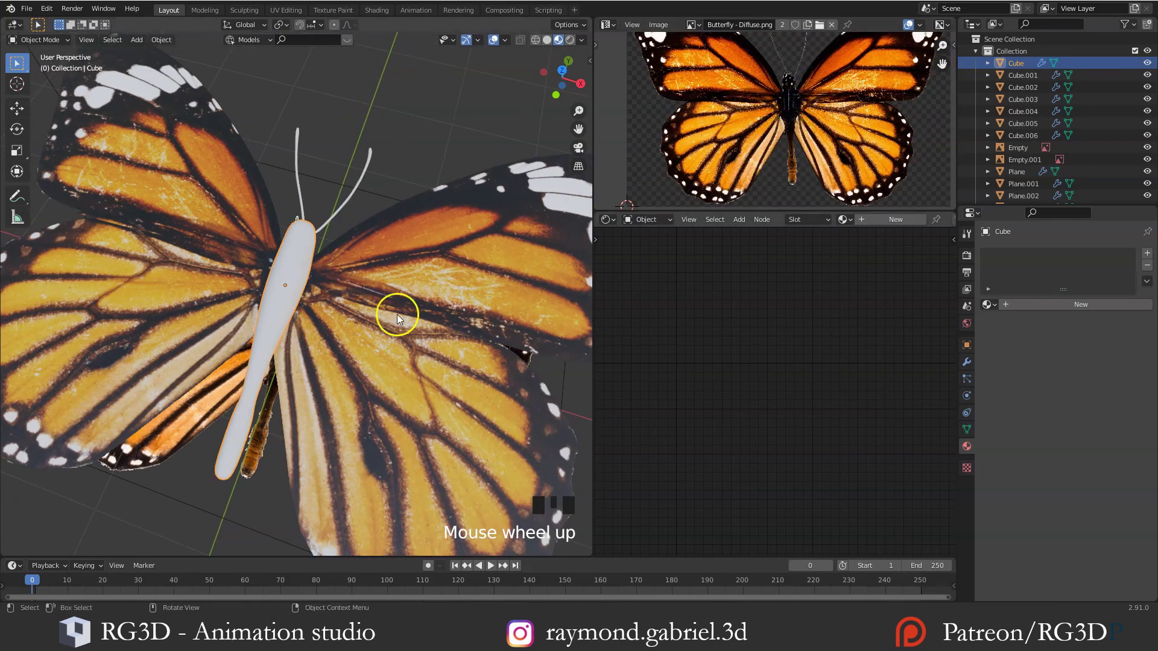
{"action": "middle_click_drag", "start_coordinate": [396, 314], "coordinate": [251, 291]}
{"action": "scroll", "coordinate": [300, 276], "scroll_direction": "down", "scroll_amount": 2}
{"action": "left_click", "coordinate": [251, 292]}
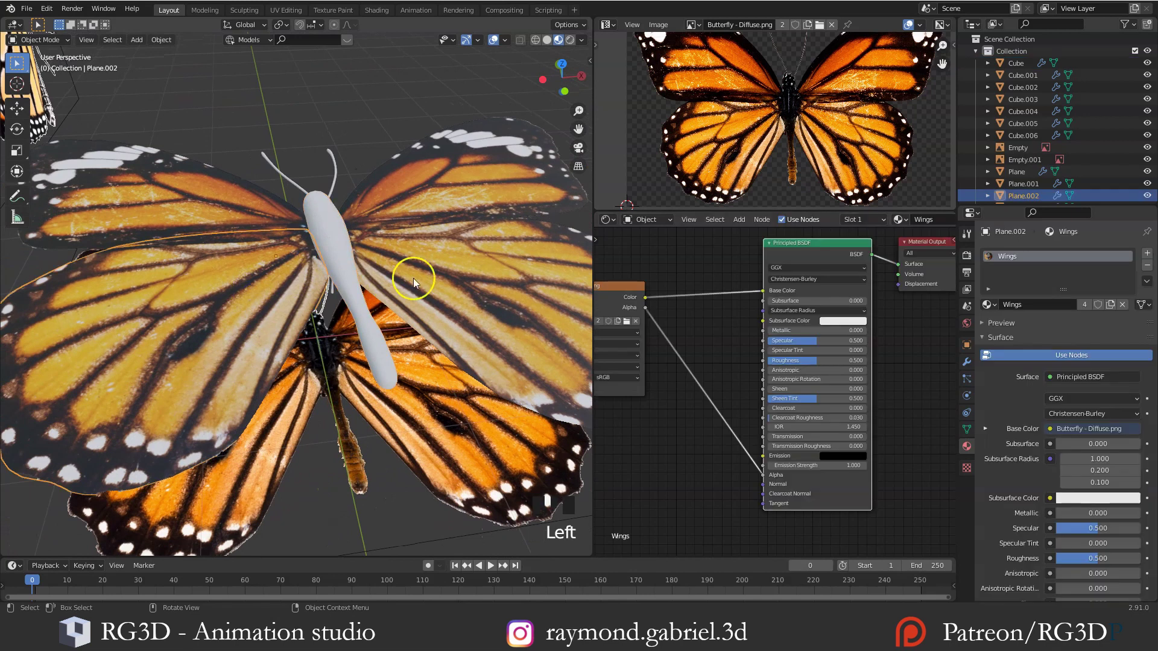
{"action": "left_click", "coordinate": [413, 277]}
{"action": "left_click", "coordinate": [332, 263]}
{"action": "middle_click_drag", "start_coordinate": [329, 263], "coordinate": [349, 251]}
{"action": "left_click", "coordinate": [284, 272]}
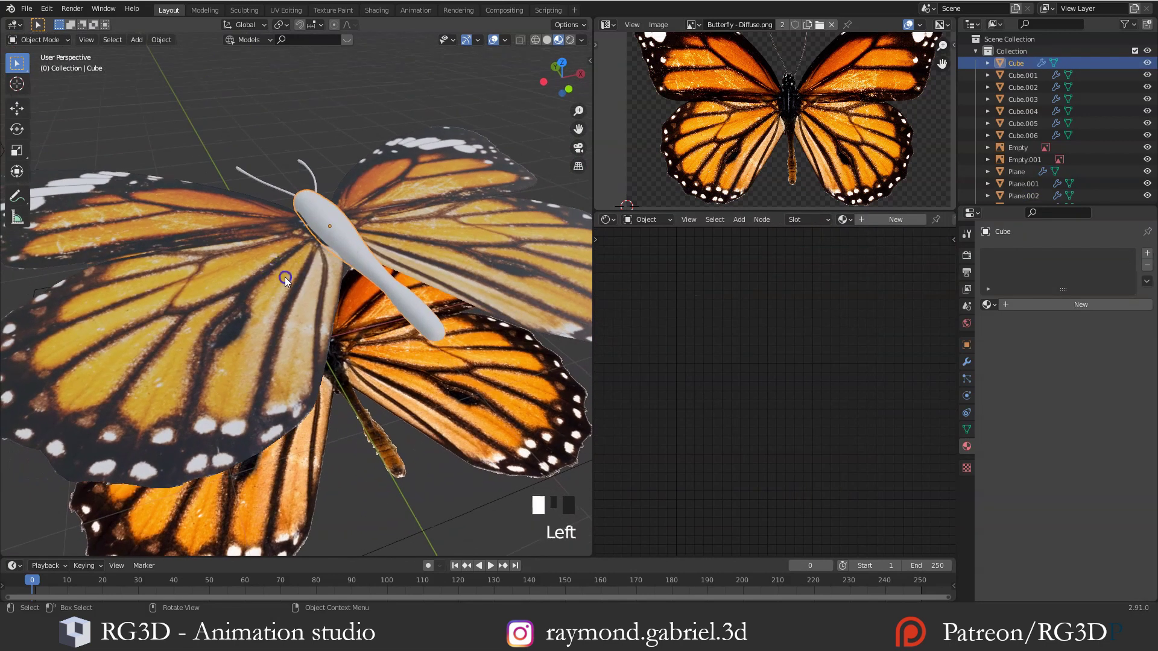
Select the butterfly's body and enter Edit Mode with all of its geometry deselected
{"action": "left_click", "coordinate": [354, 264]}
{"action": "key", "text": "Tab"}
{"action": "key", "text": "alt+a"}
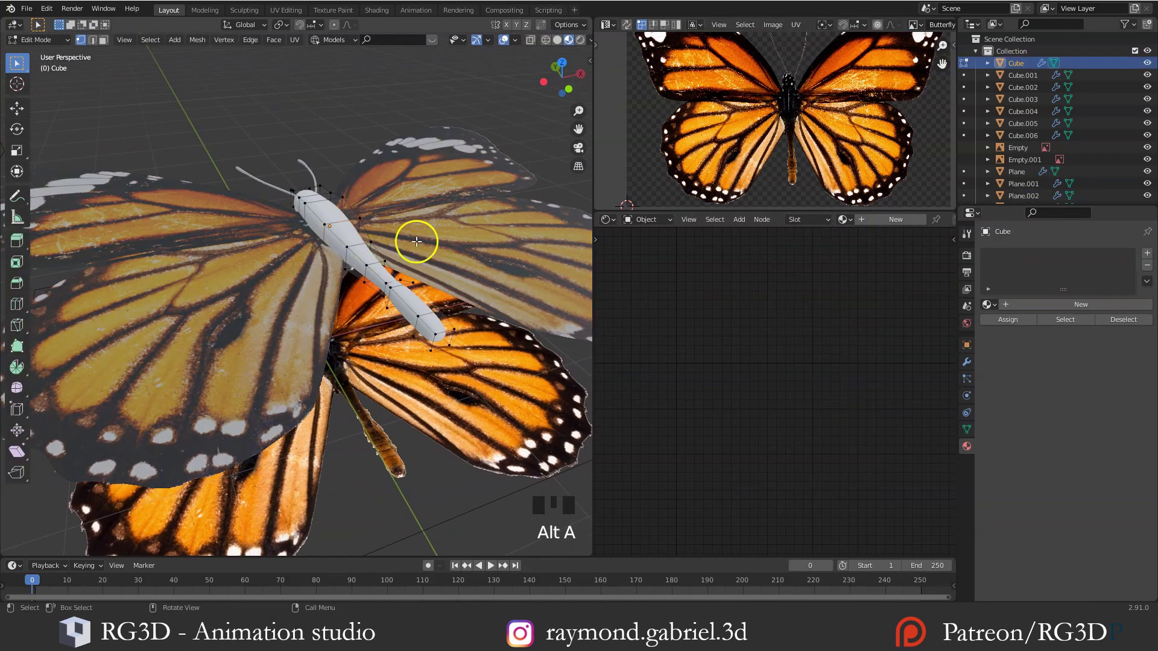
Project the whole body's UVs from the top view with Project from View
{"action": "middle_click_drag", "start_coordinate": [418, 237], "coordinate": [385, 311]}
{"action": "key", "text": "u"}
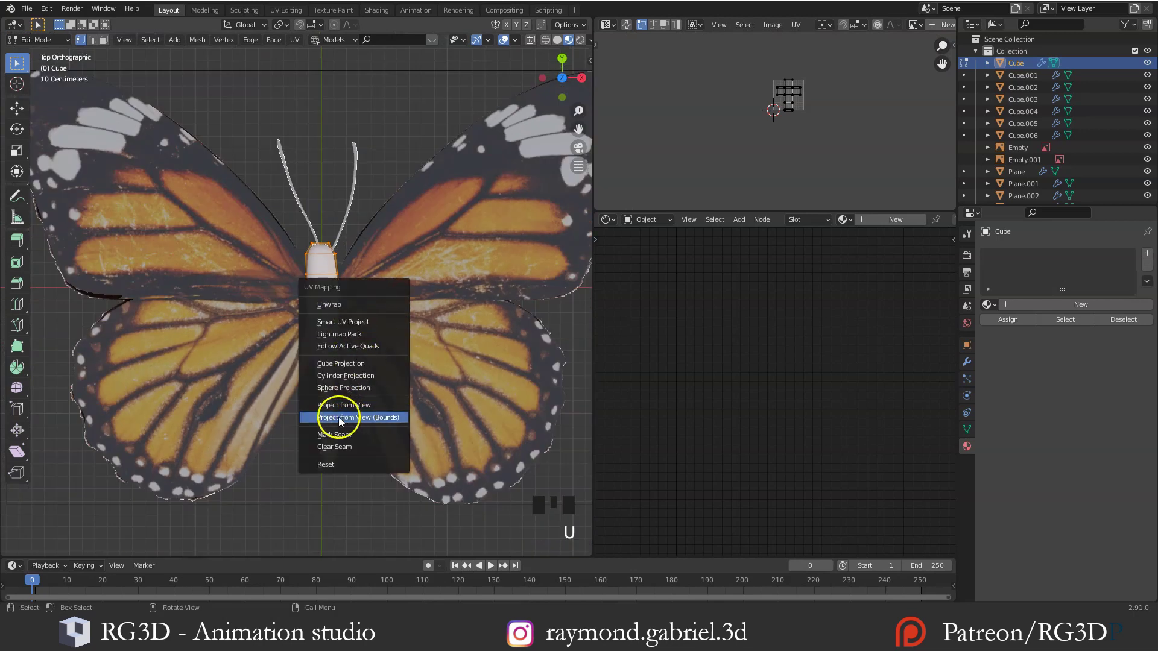
{"action": "left_click", "coordinate": [360, 405]}
{"action": "scroll", "coordinate": [816, 96], "scroll_direction": "up", "scroll_amount": 5}
{"action": "scroll", "coordinate": [816, 96], "scroll_direction": "up", "scroll_amount": 5}
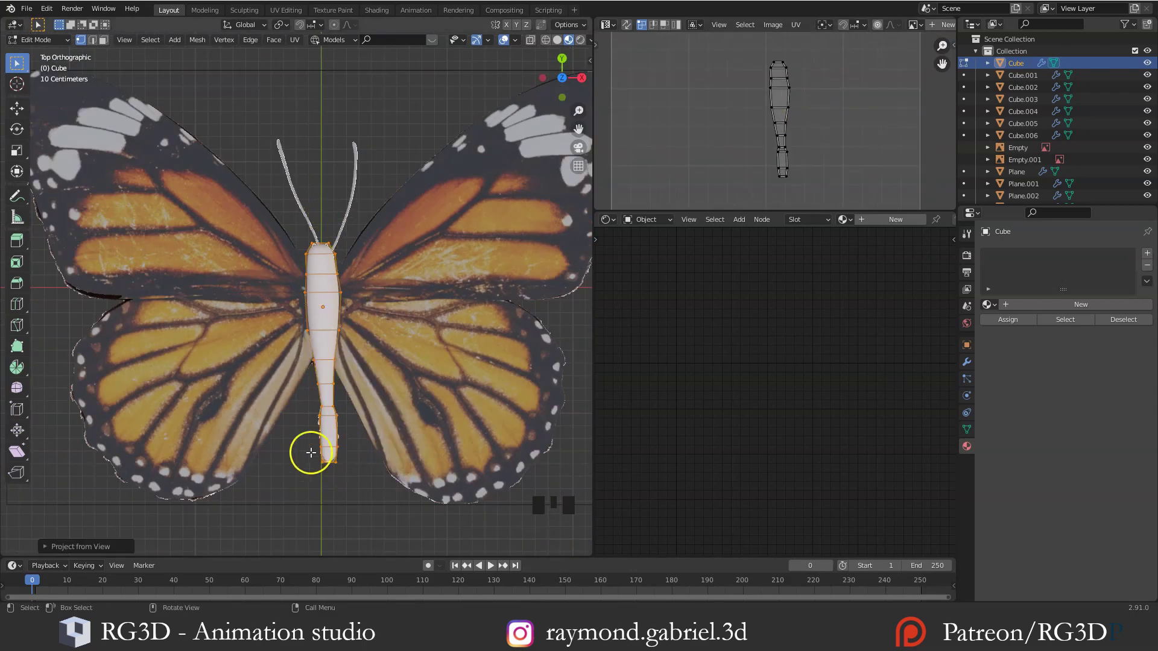
Select the lengthwise edge loop along the body in edge select mode and mark it as a seam
{"action": "middle_click_drag", "start_coordinate": [308, 455], "coordinate": [329, 220]}
{"action": "scroll", "coordinate": [603, 160], "scroll_direction": "down", "scroll_amount": 2}
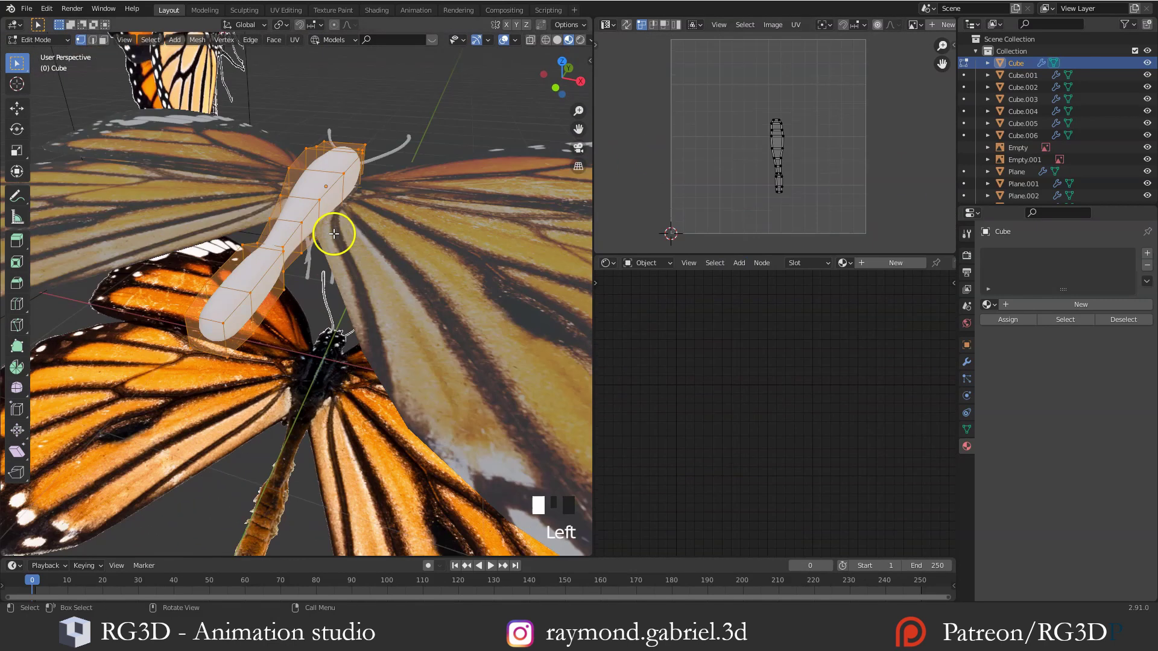
{"action": "middle_click_drag", "start_coordinate": [333, 227], "coordinate": [315, 198]}
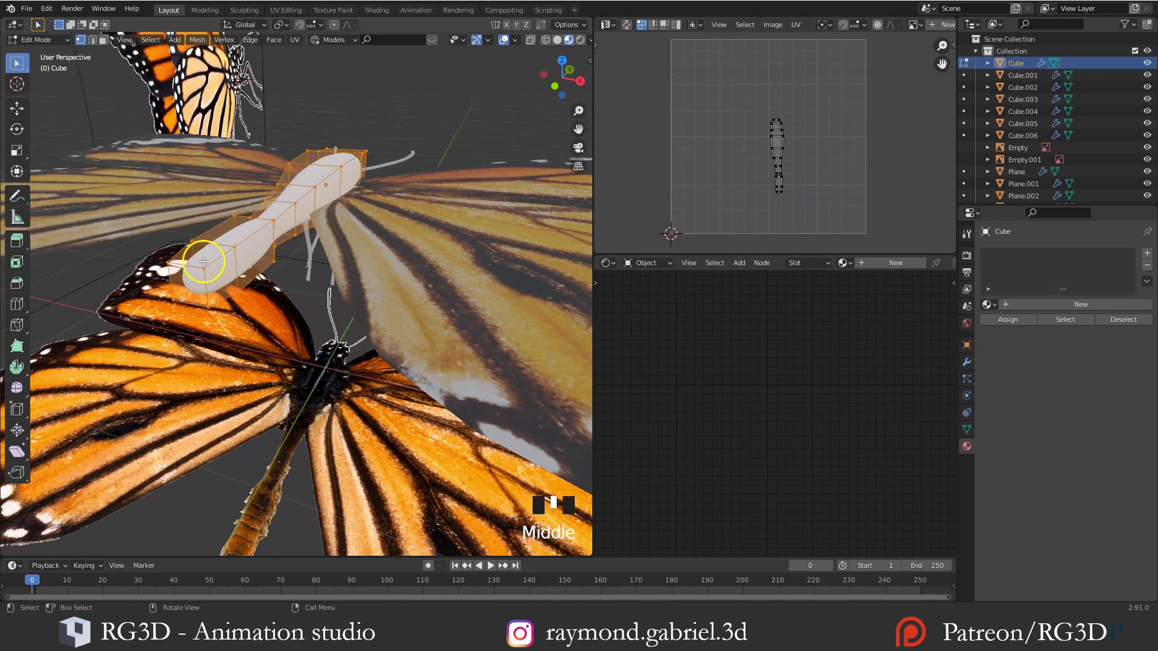
{"action": "middle_click_drag", "start_coordinate": [203, 261], "coordinate": [295, 173]}
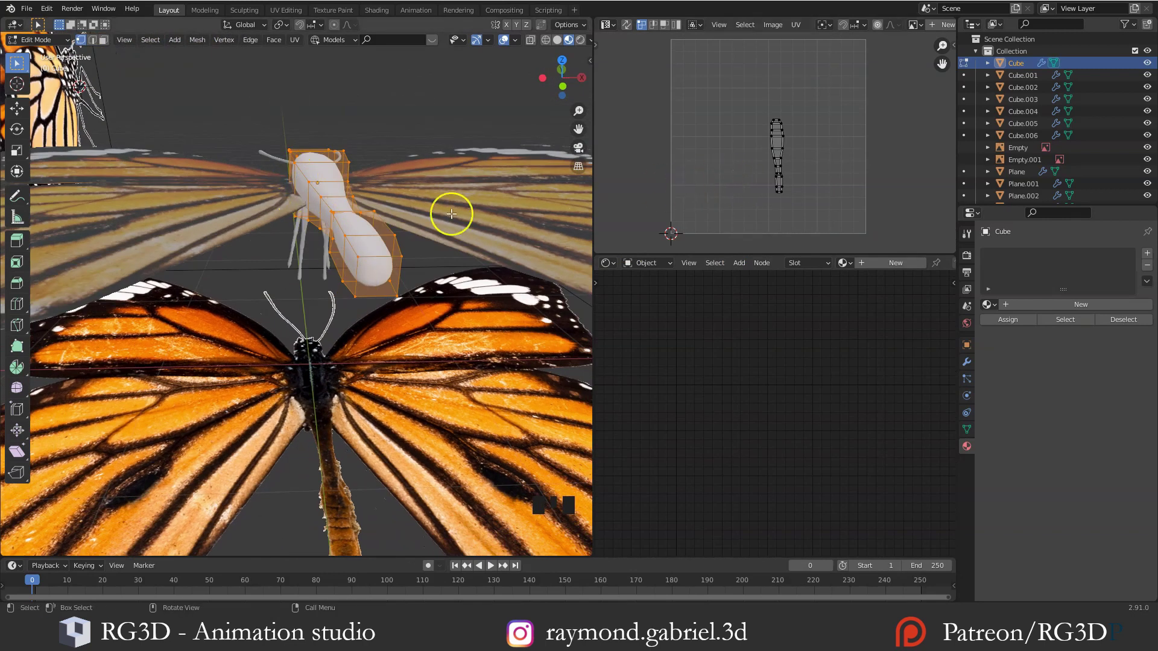
{"action": "middle_click_drag", "start_coordinate": [453, 212], "coordinate": [305, 191], "text": "shift"}
{"action": "scroll", "coordinate": [362, 196], "scroll_direction": "down", "scroll_amount": 2}
{"action": "key", "text": "alt+a"}
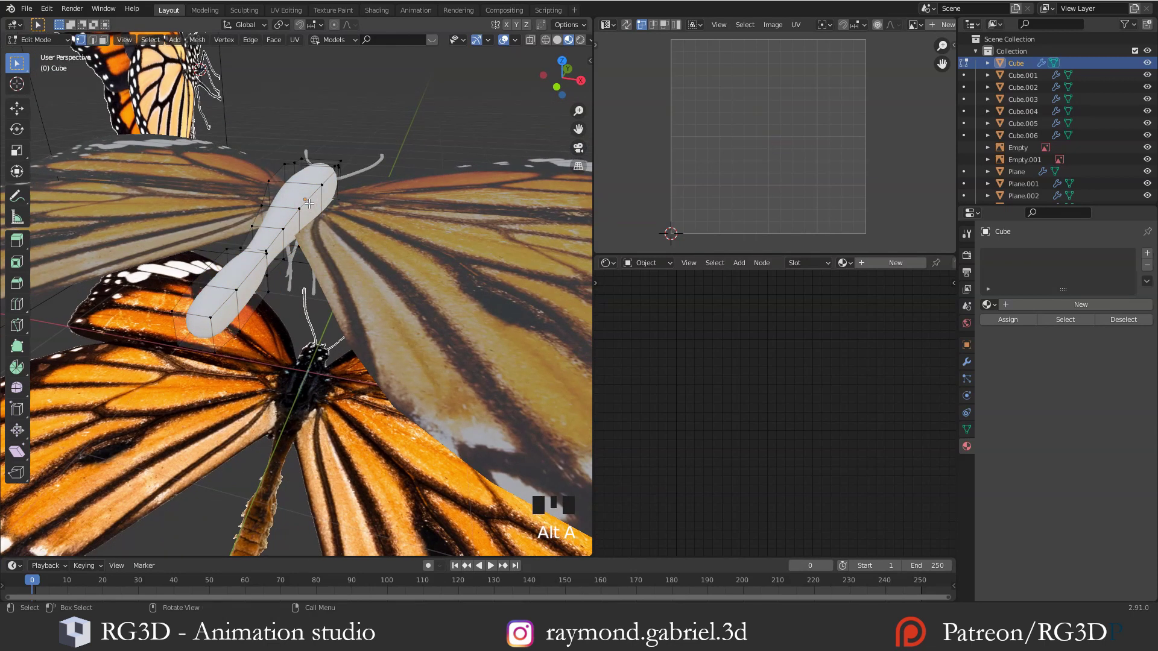
{"action": "left_click", "coordinate": [284, 226], "text": "alt"}
{"action": "middle_click_drag", "start_coordinate": [289, 225], "coordinate": [382, 160]}
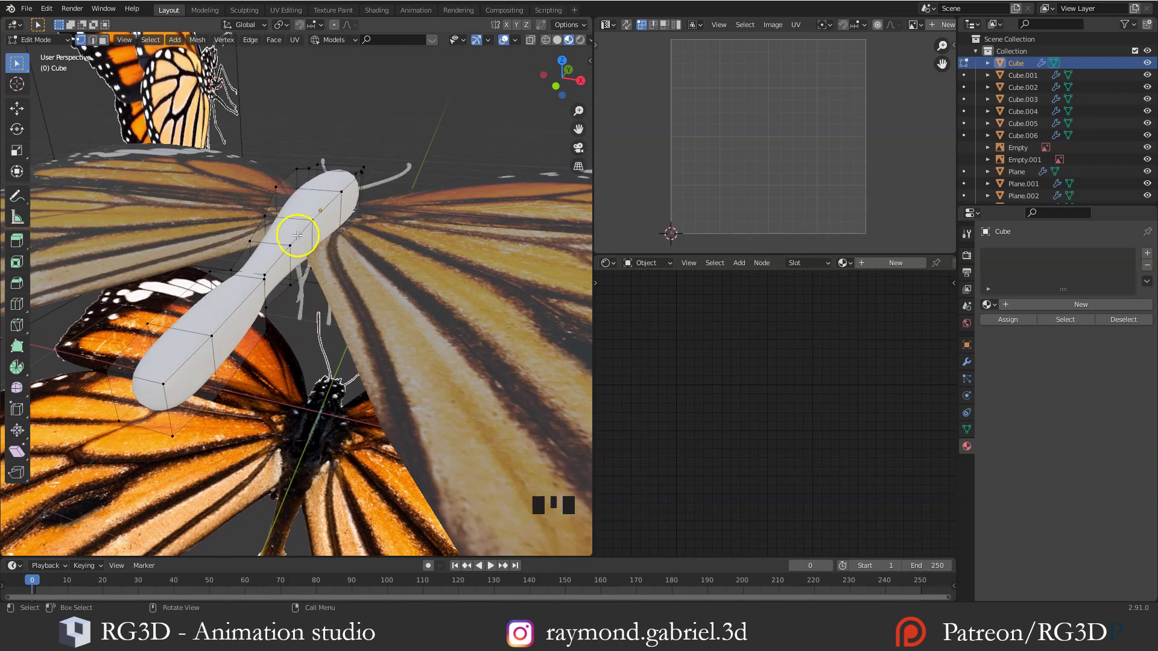
{"action": "key", "text": "2"}
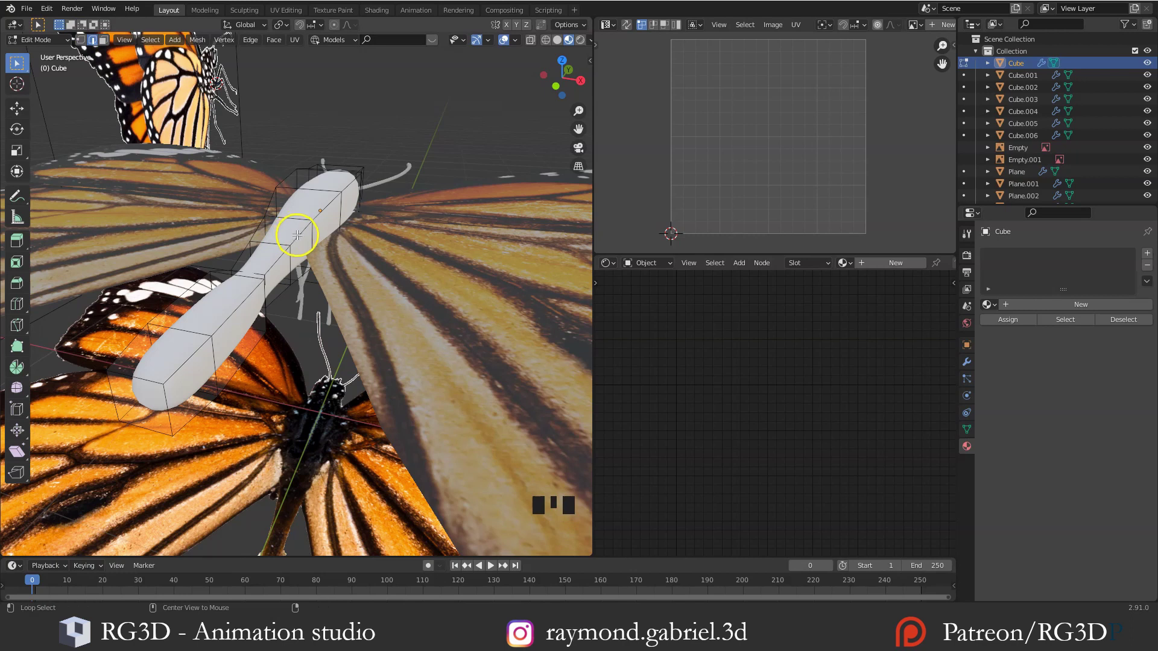
{"action": "left_click", "coordinate": [298, 237], "text": "alt"}
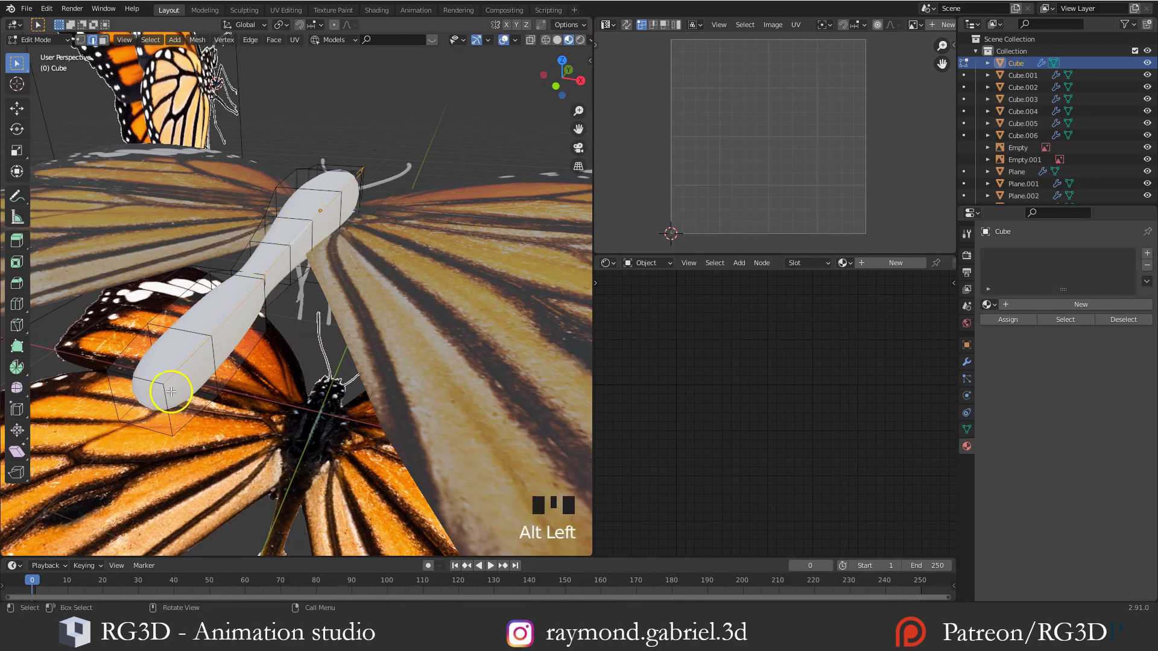
{"action": "key", "text": "u"}
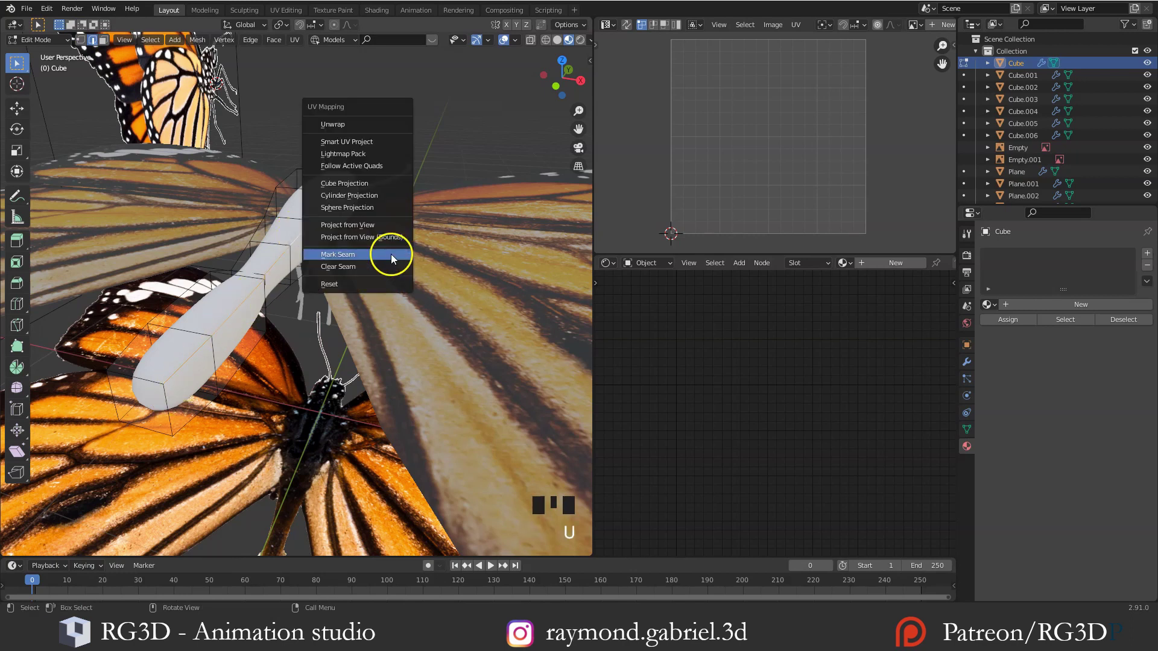
{"action": "left_click", "coordinate": [347, 258]}
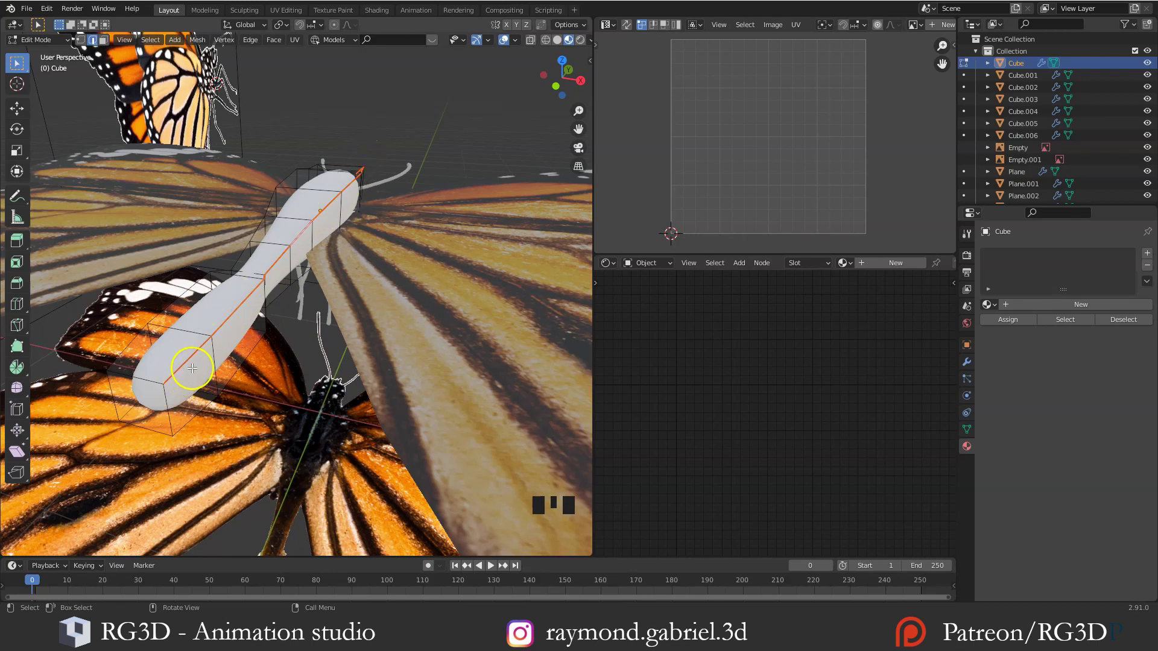
Select the entire body mesh and unwrap it along the marked seam
{"action": "key", "text": "a"}
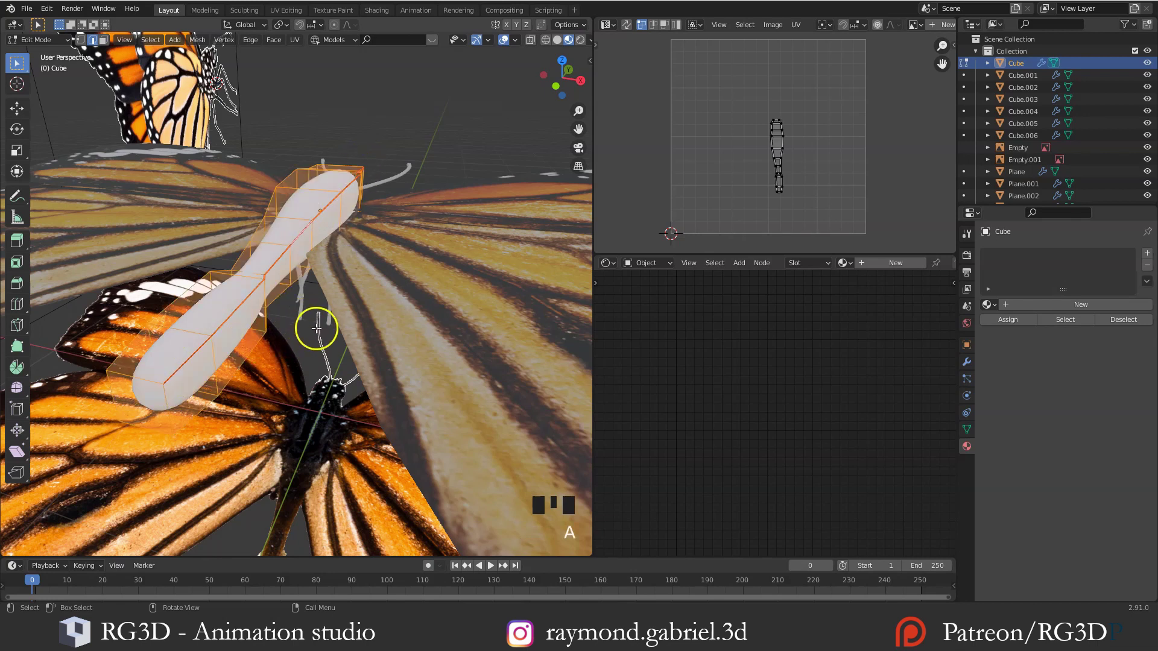
{"action": "key", "text": "u"}
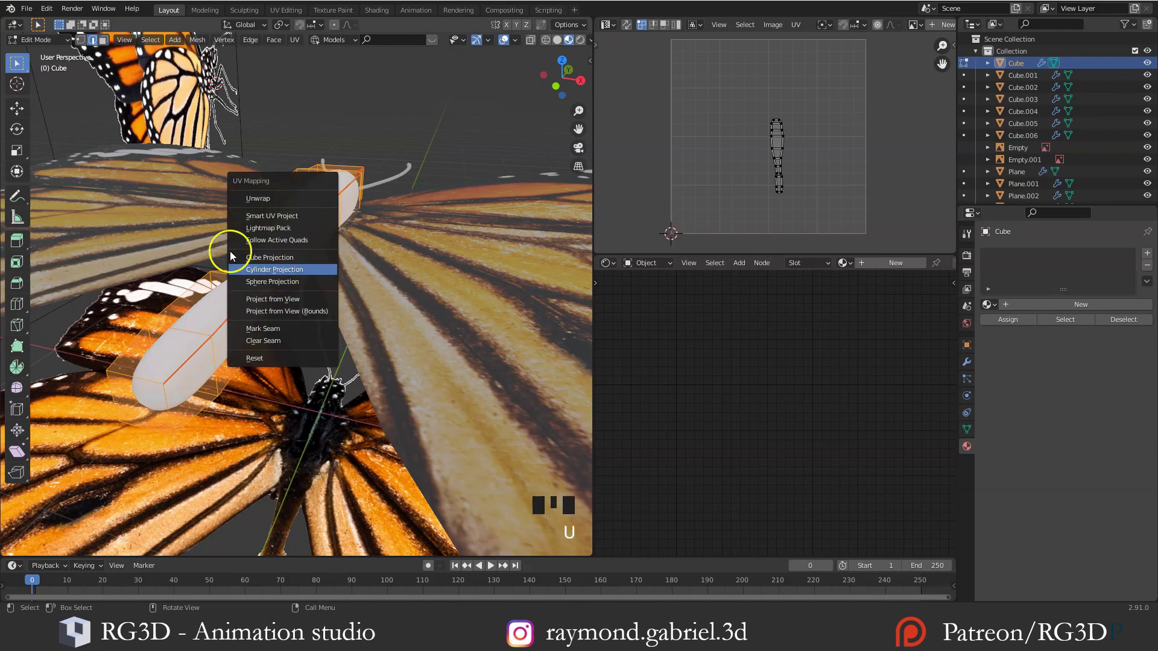
{"action": "left_click", "coordinate": [282, 199]}
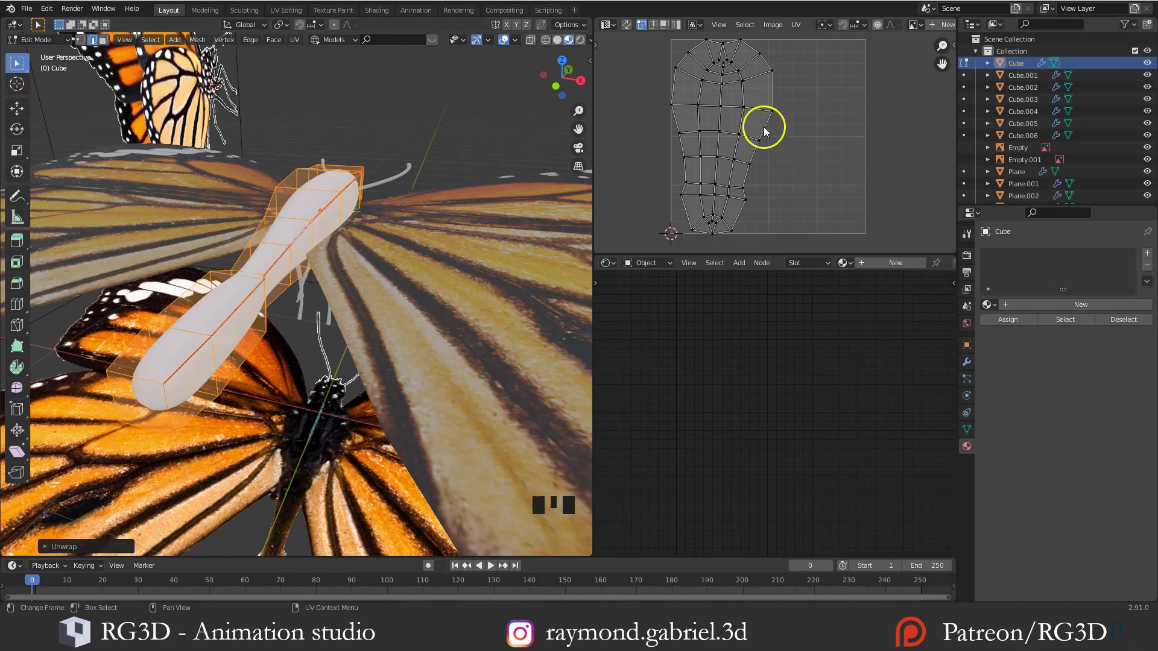
{"action": "middle_click_drag", "start_coordinate": [272, 266], "coordinate": [348, 284]}
{"action": "scroll", "coordinate": [371, 286], "scroll_direction": "down", "scroll_amount": 2}
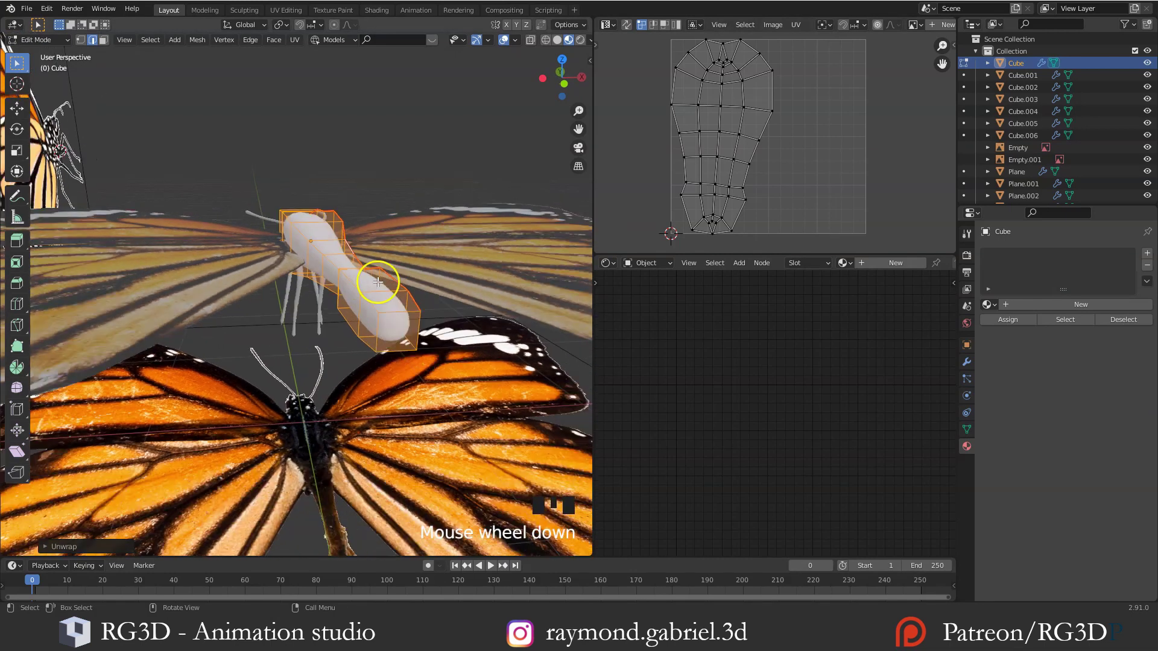
{"action": "key", "text": "alt+a"}
{"action": "middle_click_drag", "start_coordinate": [362, 282], "coordinate": [372, 273]}
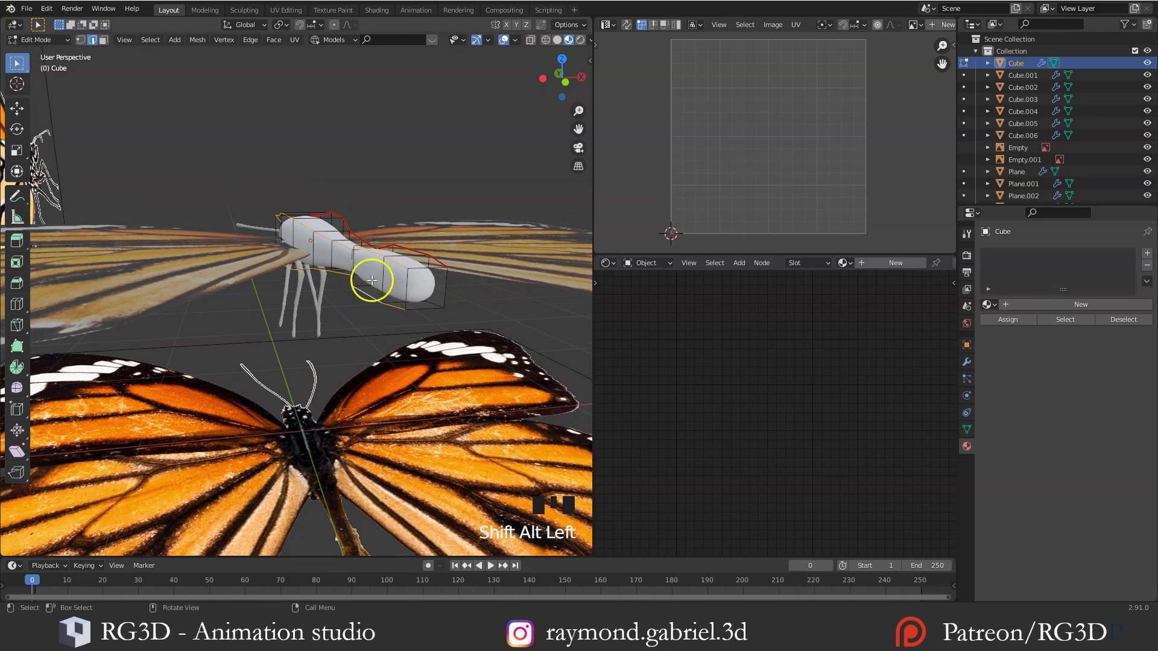
{"action": "middle_click_drag", "start_coordinate": [394, 278], "coordinate": [347, 295]}
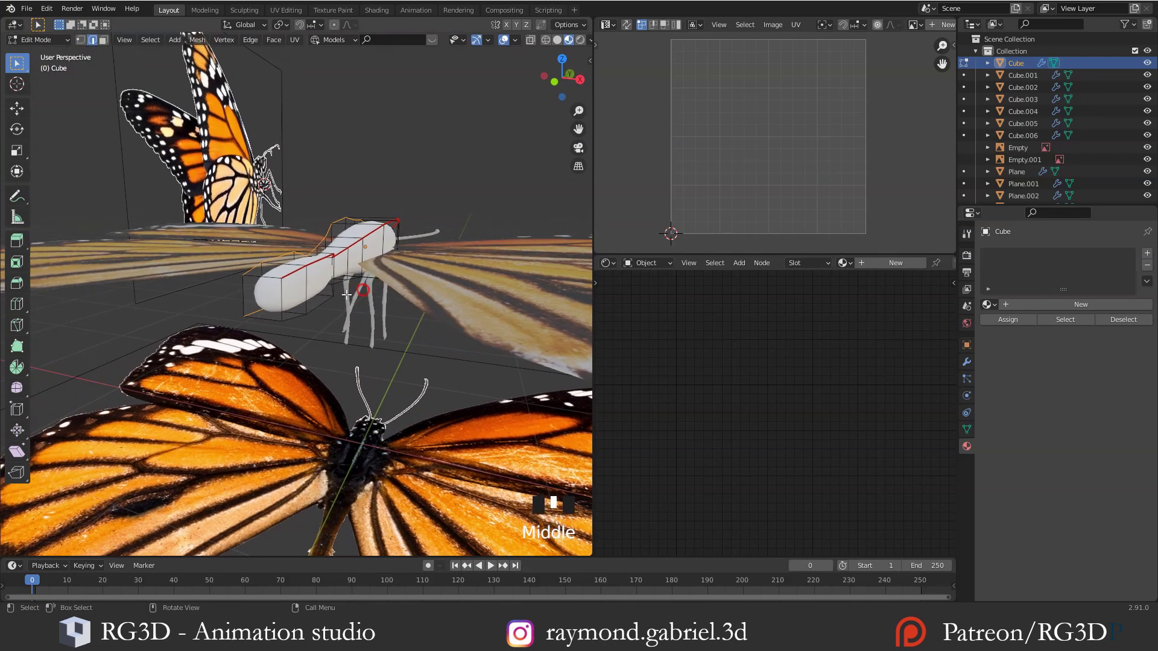
{"action": "left_click", "coordinate": [82, 44]}
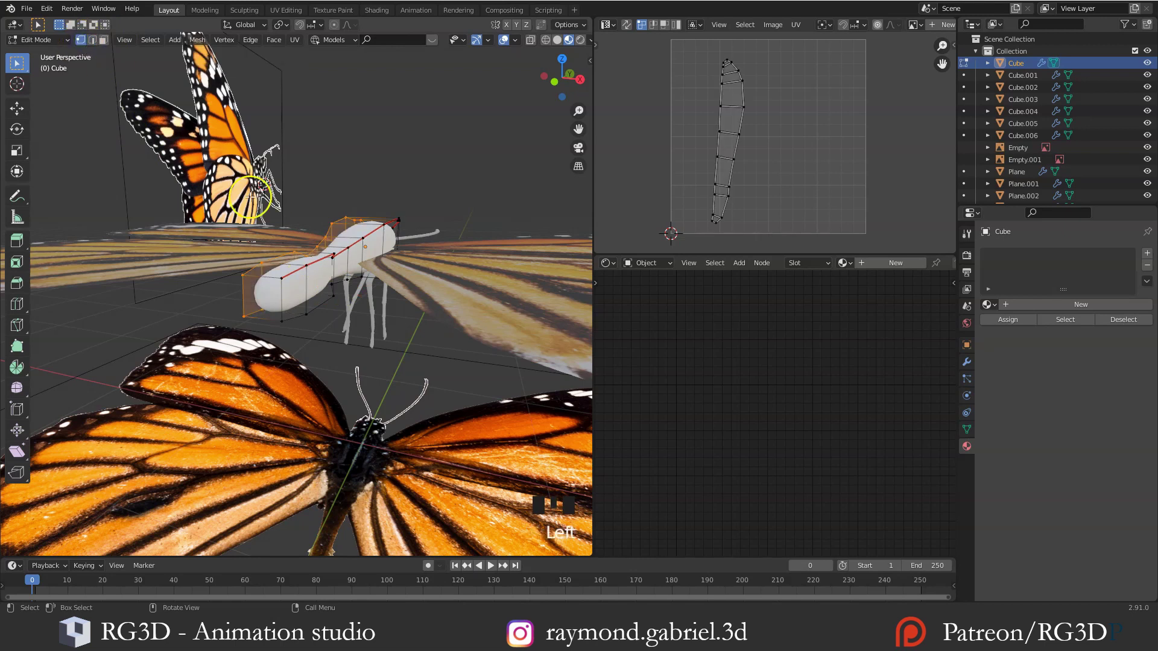
{"action": "middle_click_drag", "start_coordinate": [250, 196], "coordinate": [457, 297], "text": "shift"}
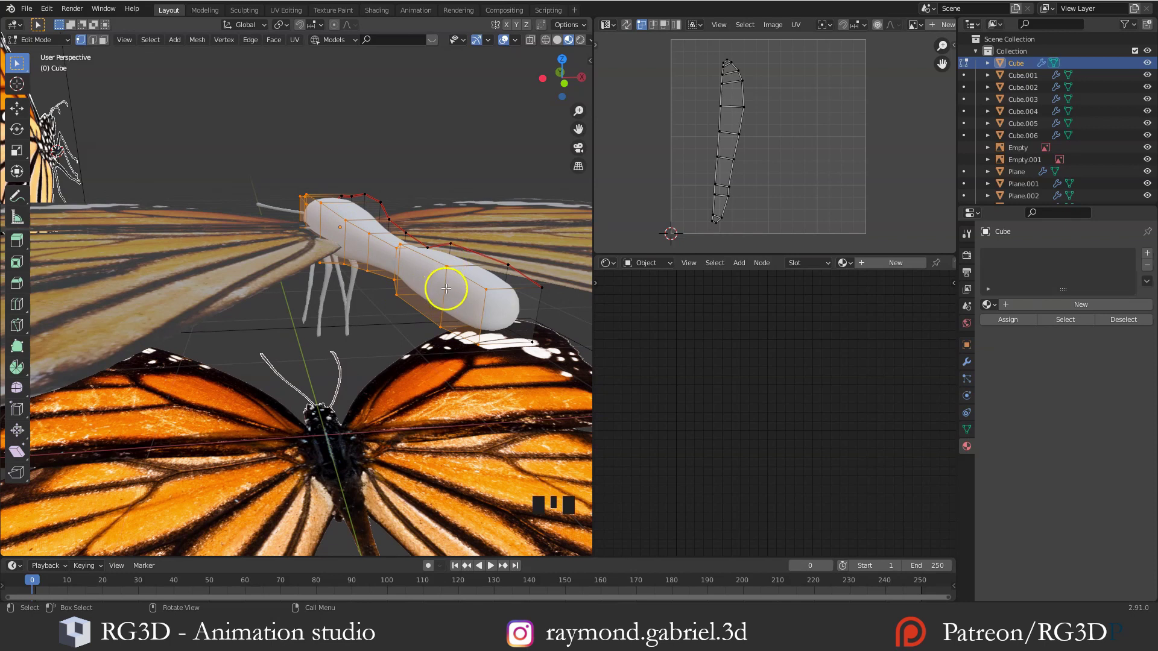
{"action": "middle_click_drag", "start_coordinate": [394, 304], "coordinate": [359, 272]}
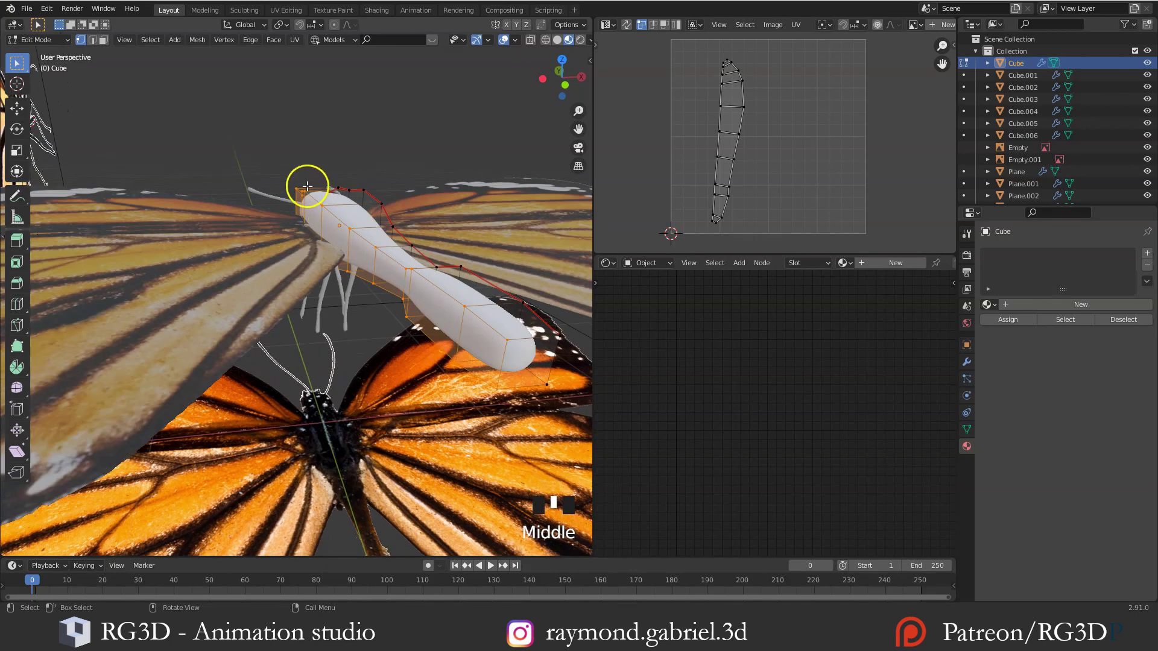
{"action": "scroll", "coordinate": [307, 187], "scroll_direction": "down", "scroll_amount": 2}
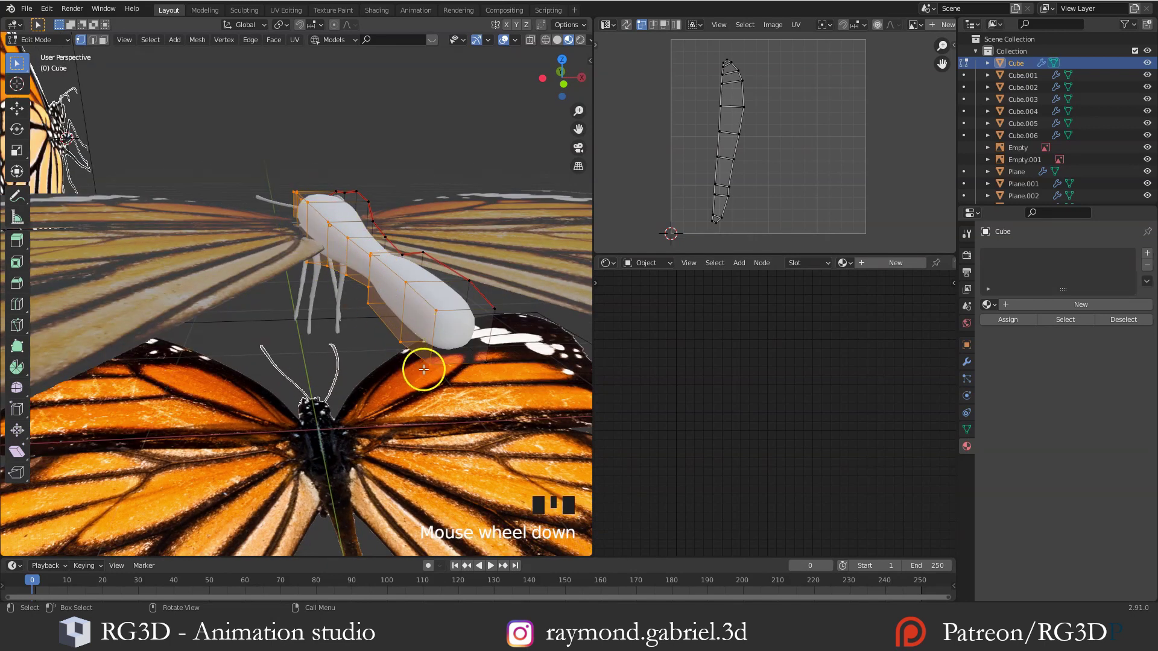
{"action": "key", "text": "2"}
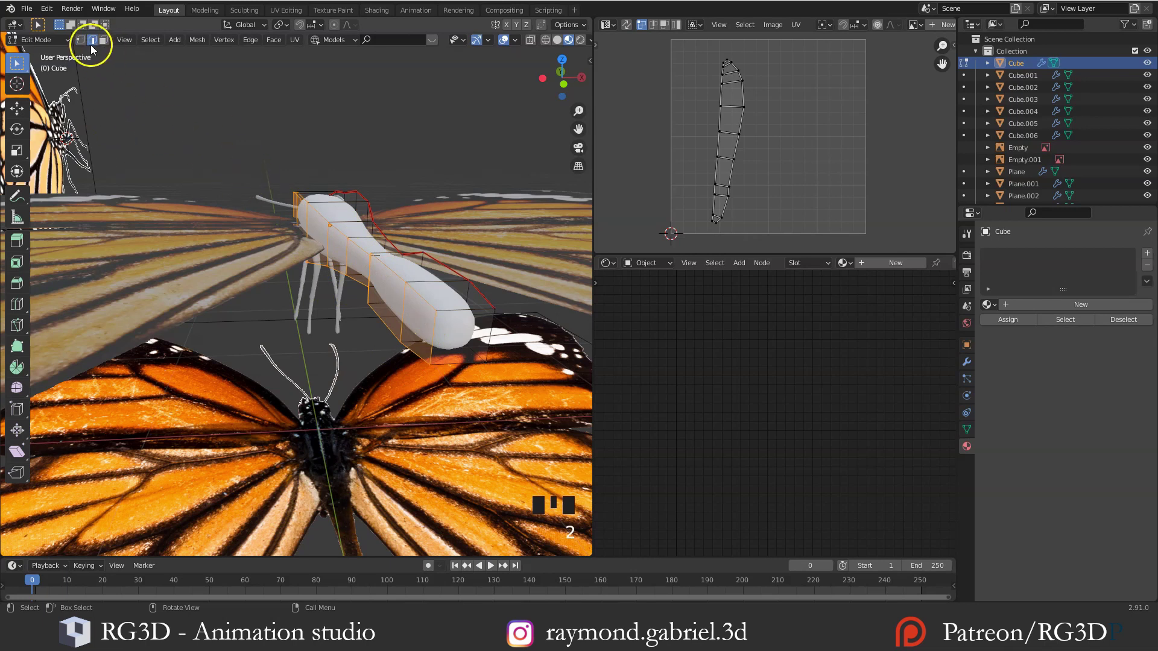
Select the body's remaining lengthwise corner edge loops with nothing else selected and mark them as seams
{"action": "key", "text": "alt+a"}
{"action": "left_click", "coordinate": [279, 219], "text": "alt+shift"}
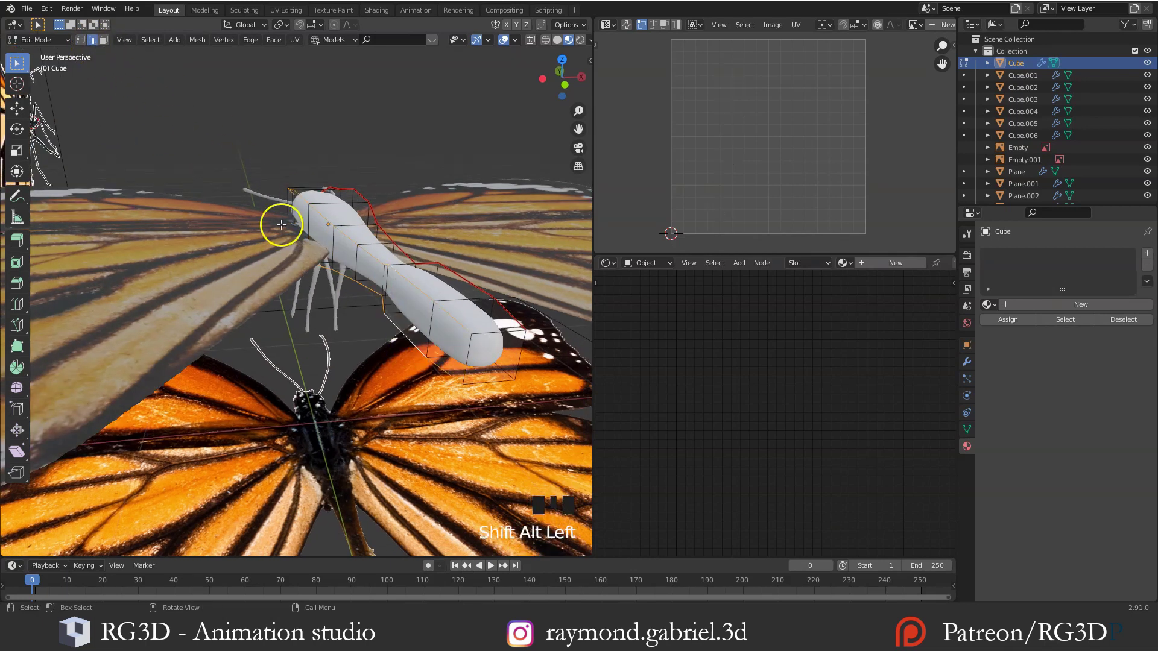
{"action": "middle_click_drag", "start_coordinate": [279, 219], "coordinate": [315, 311]}
{"action": "scroll", "coordinate": [338, 305], "scroll_direction": "down", "scroll_amount": 1}
{"action": "key", "text": "n"}
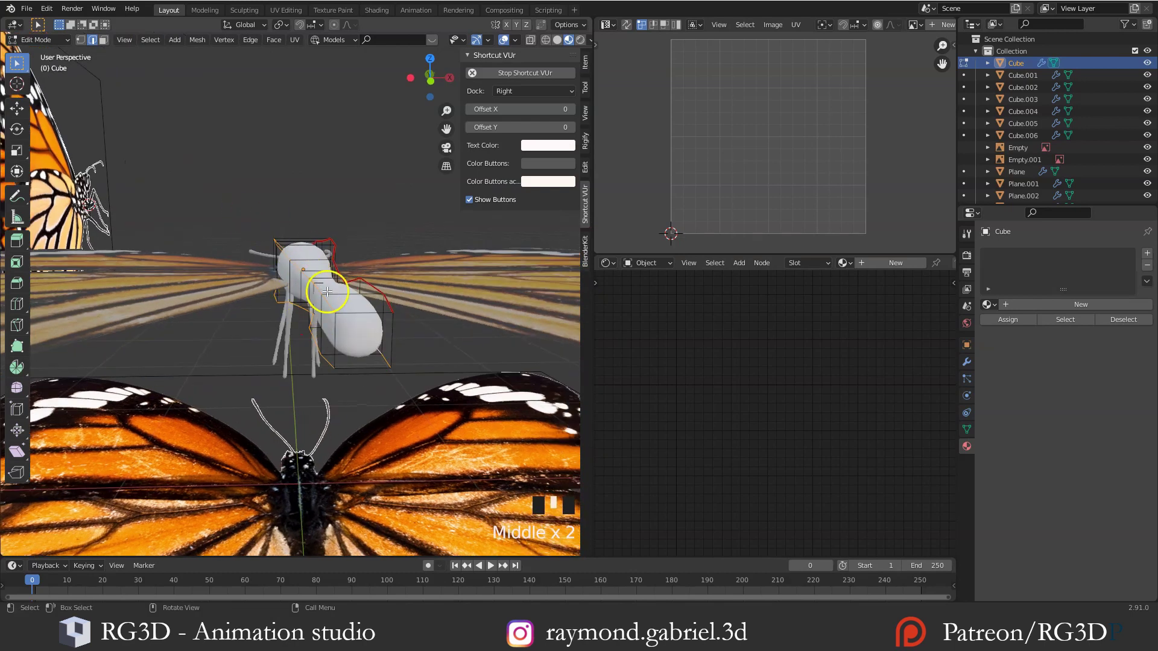
{"action": "key", "text": "u"}
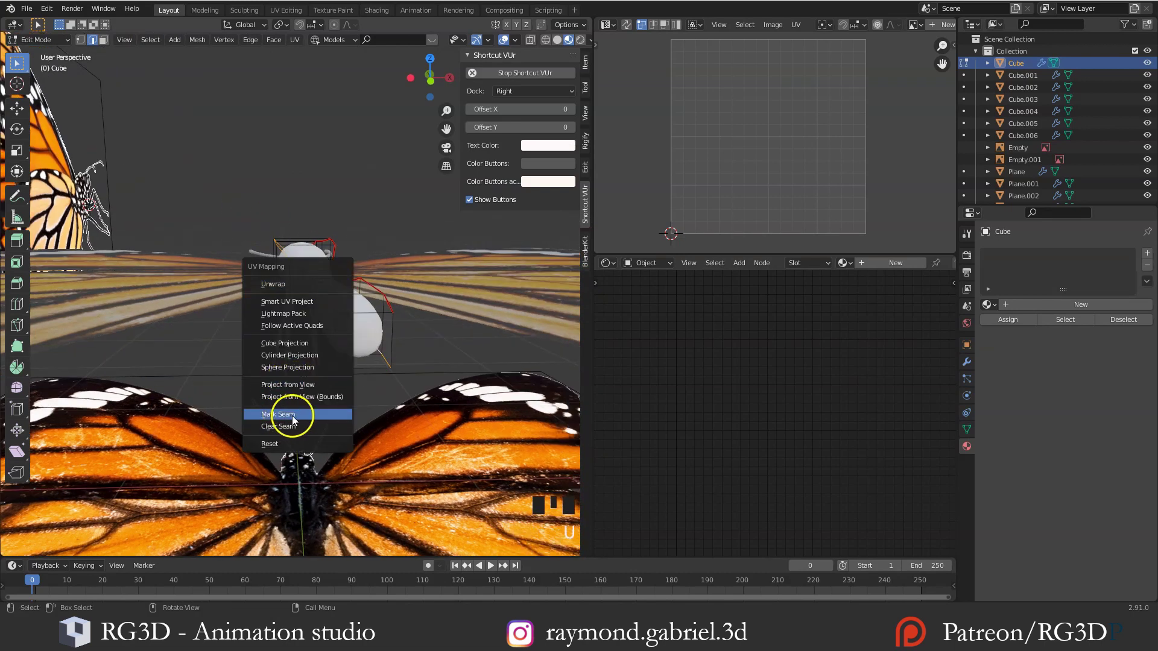
{"action": "left_click", "coordinate": [292, 415]}
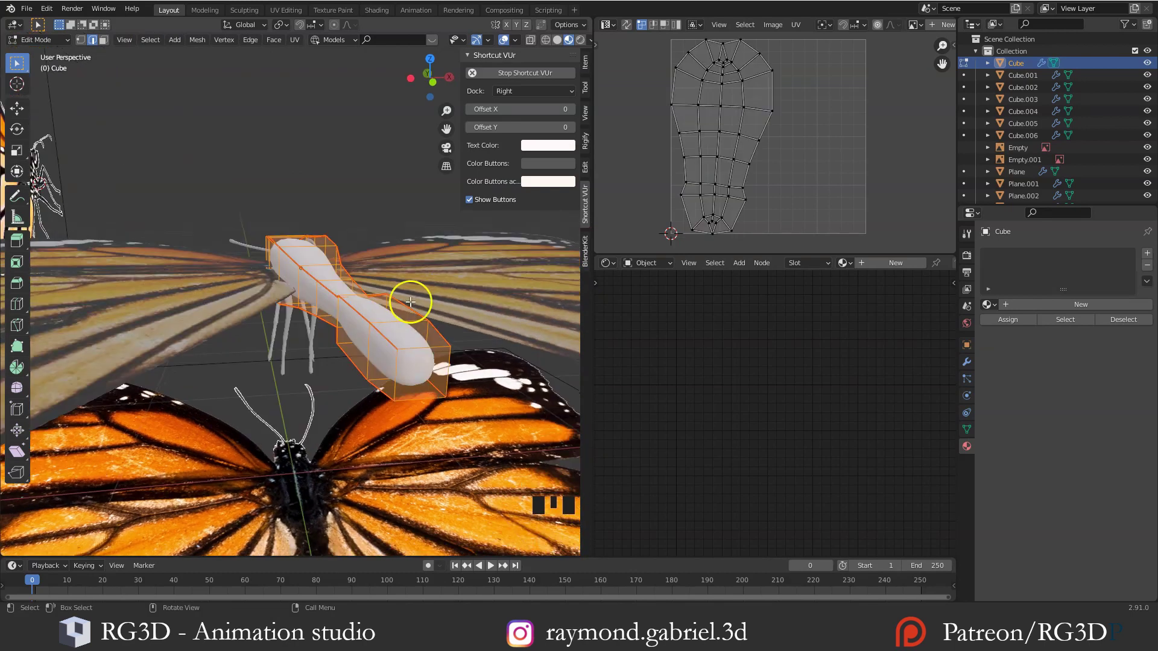
Unwrap the whole selected body mesh using the lengthwise corner seams
{"action": "middle_click_drag", "start_coordinate": [408, 303], "coordinate": [353, 305]}
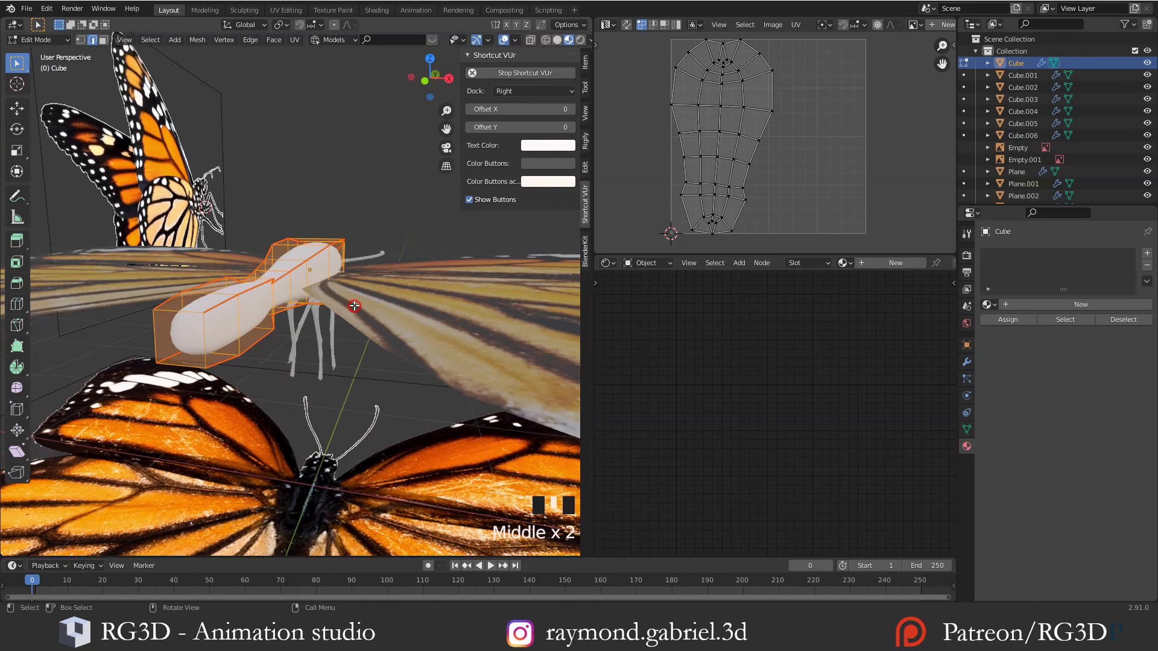
{"action": "key", "text": "u"}
{"action": "left_click", "coordinate": [311, 177]}
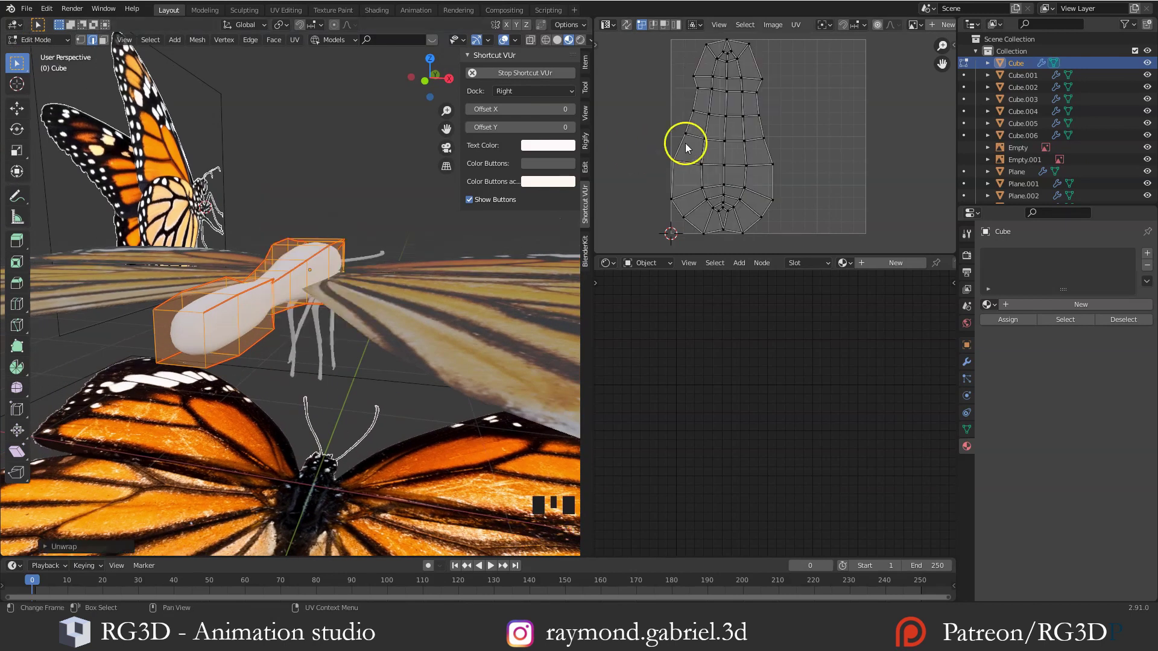
In face select mode, select the end faces at the body's tail and head and mark their borders as seams
{"action": "middle_click_drag", "start_coordinate": [296, 320], "coordinate": [427, 304], "text": "shift"}
{"action": "key", "text": "3"}
{"action": "left_click", "coordinate": [421, 311]}
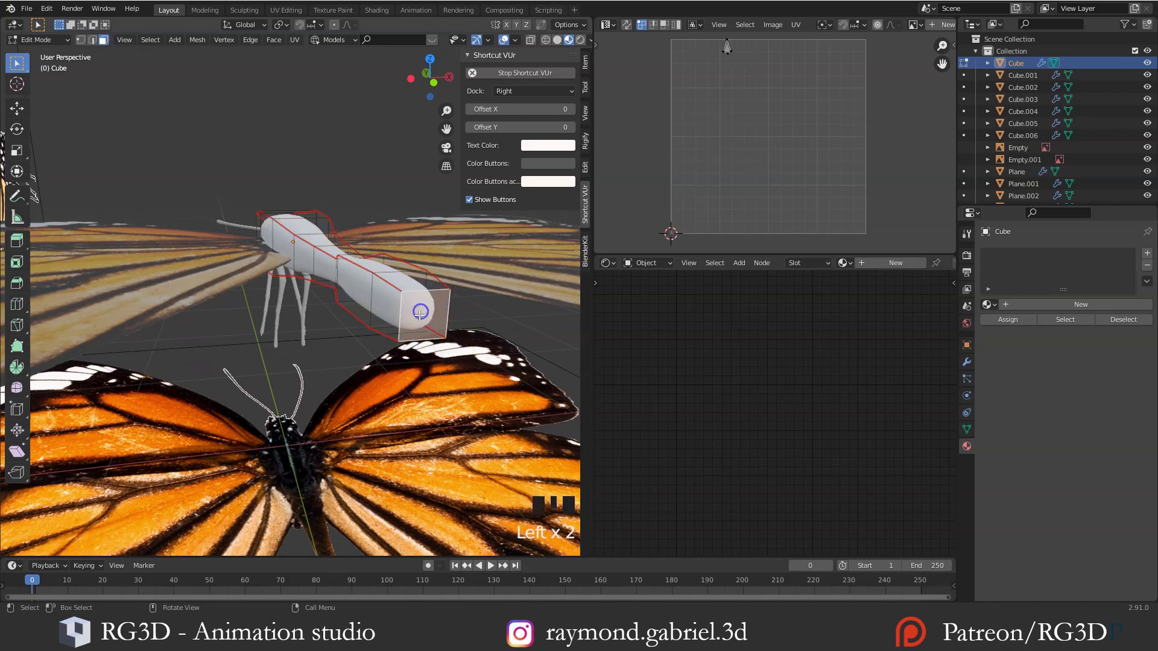
{"action": "middle_click_drag", "start_coordinate": [309, 247], "coordinate": [462, 269]}
{"action": "middle_click_drag", "start_coordinate": [295, 274], "coordinate": [361, 260]}
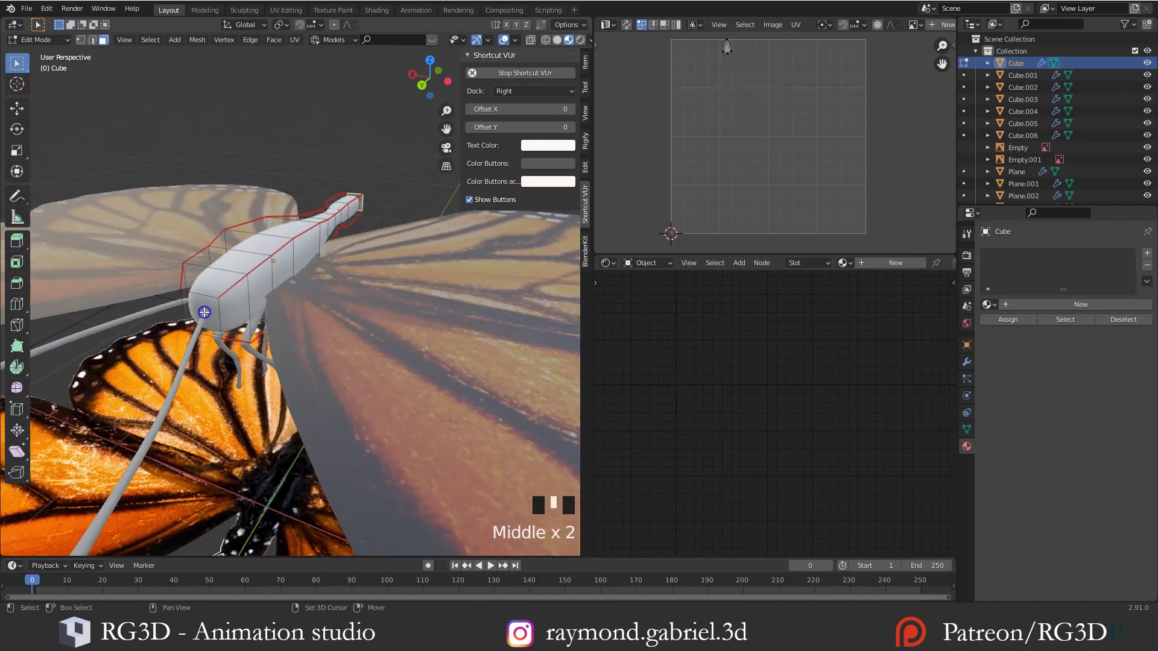
{"action": "middle_click_drag", "start_coordinate": [204, 312], "coordinate": [256, 309]}
{"action": "left_click", "coordinate": [348, 325]}
{"action": "scroll", "coordinate": [347, 325], "scroll_direction": "up", "scroll_amount": 2}
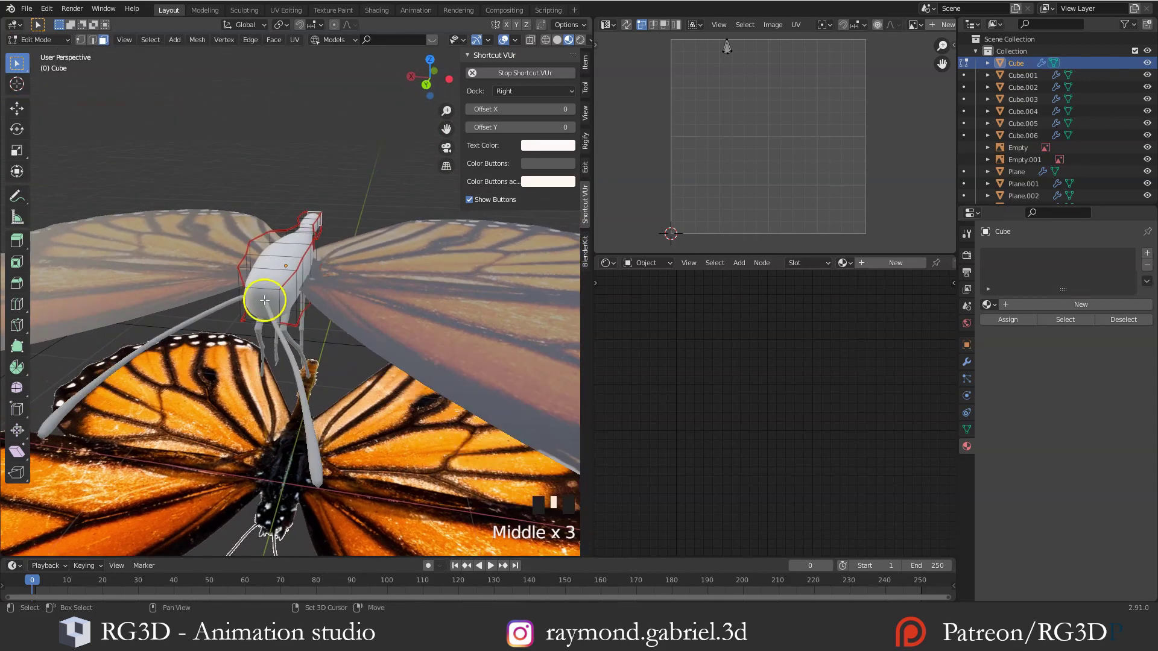
{"action": "left_click", "coordinate": [256, 308], "text": "shift"}
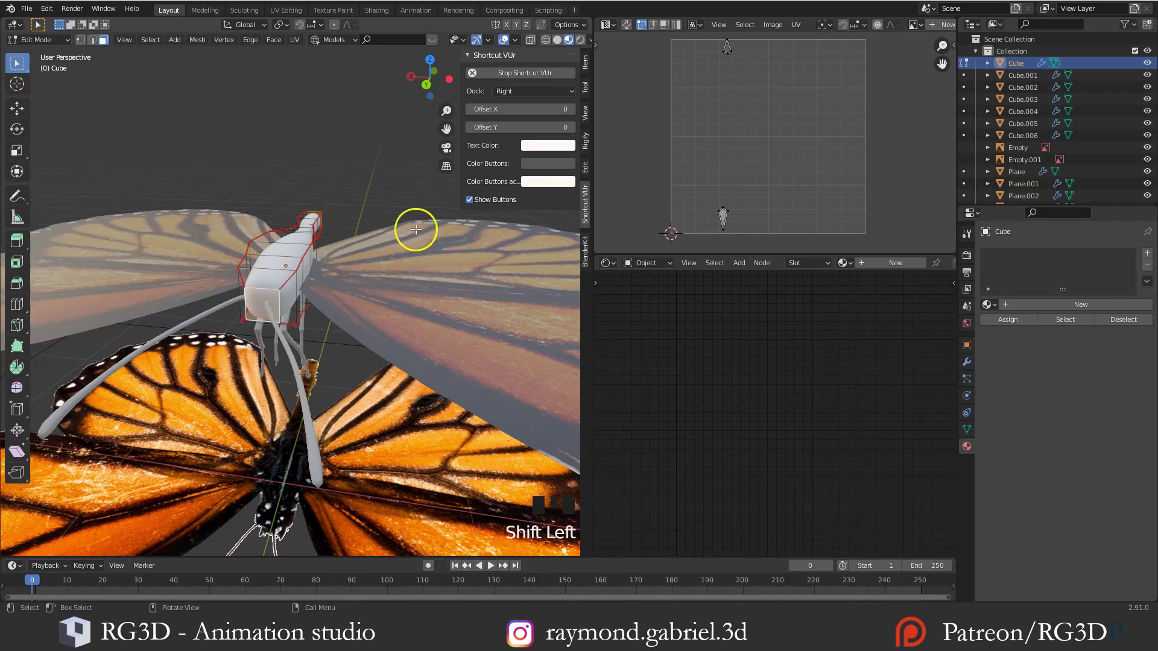
{"action": "middle_click_drag", "start_coordinate": [416, 230], "coordinate": [374, 291]}
{"action": "key", "text": "u"}
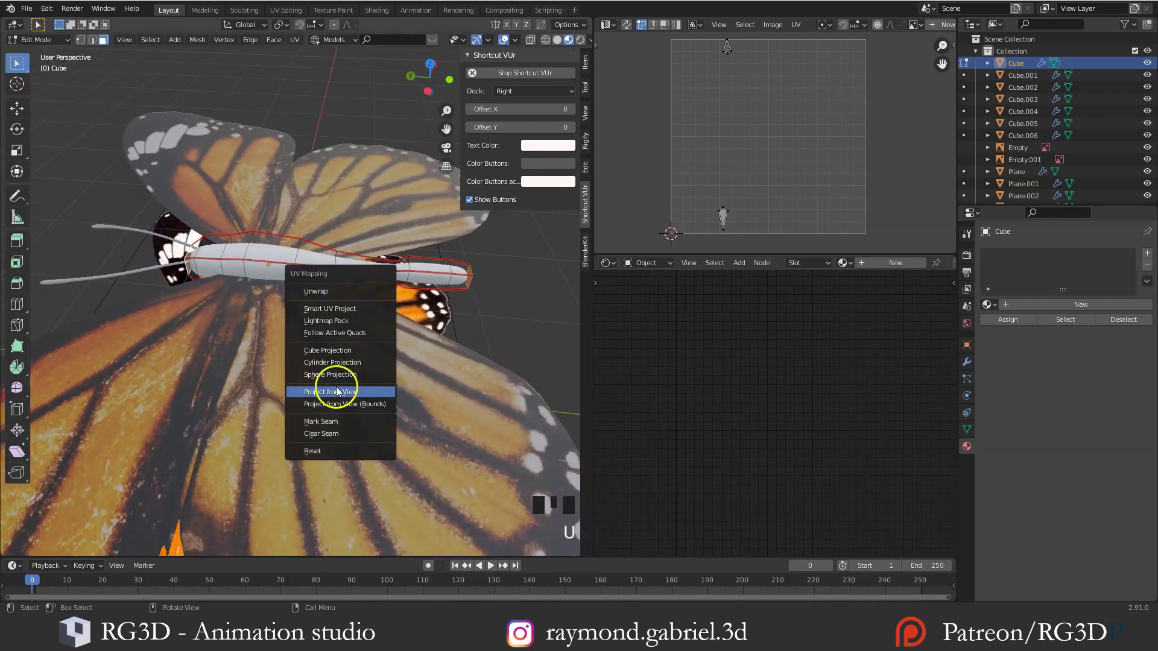
{"action": "left_click", "coordinate": [328, 424]}
Select all of the body's faces and unwrap them into separate strips and end caps
{"action": "middle_click_drag", "start_coordinate": [458, 353], "coordinate": [364, 313]}
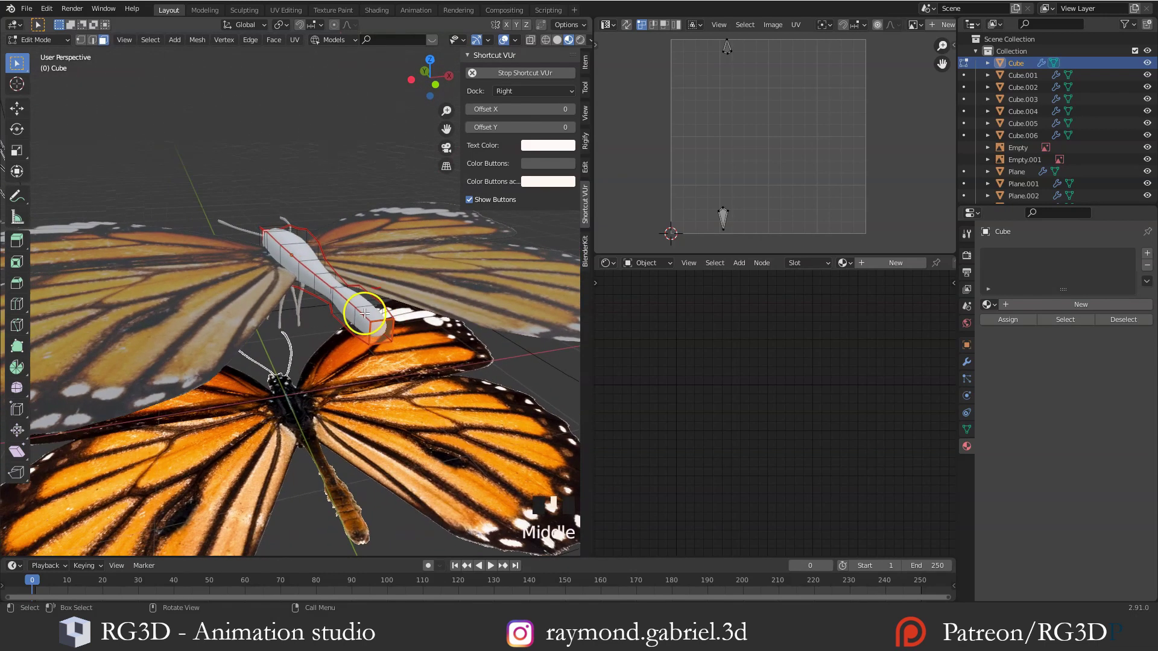
{"action": "scroll", "coordinate": [360, 343], "scroll_direction": "down", "scroll_amount": 2}
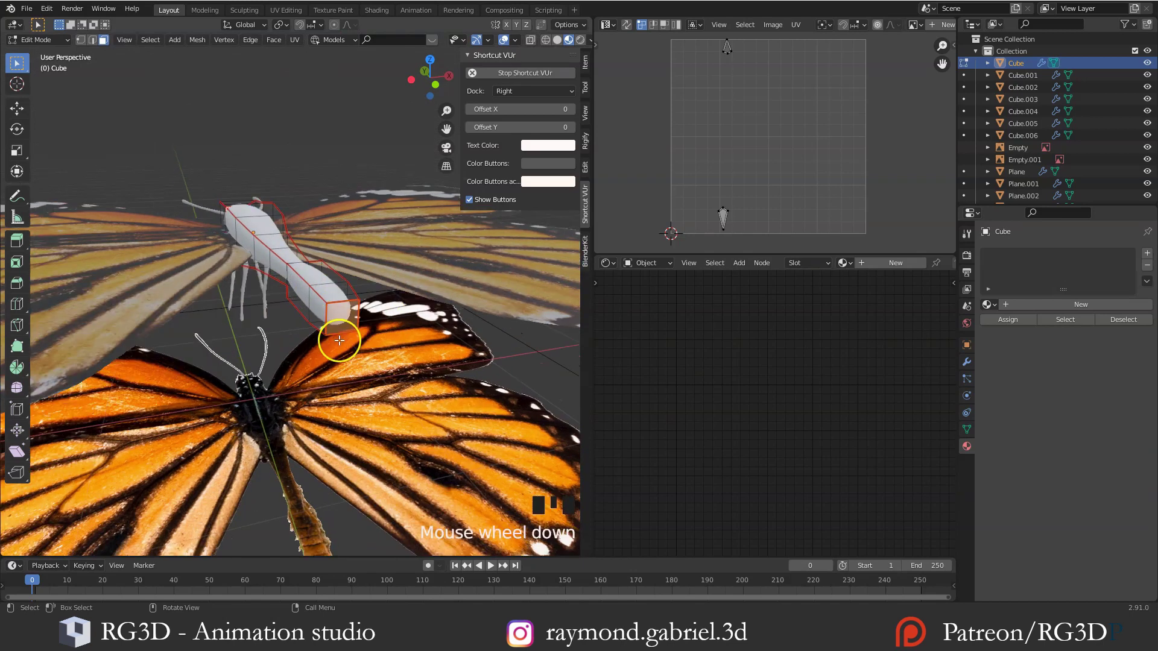
{"action": "key", "text": "a"}
{"action": "key", "text": "u"}
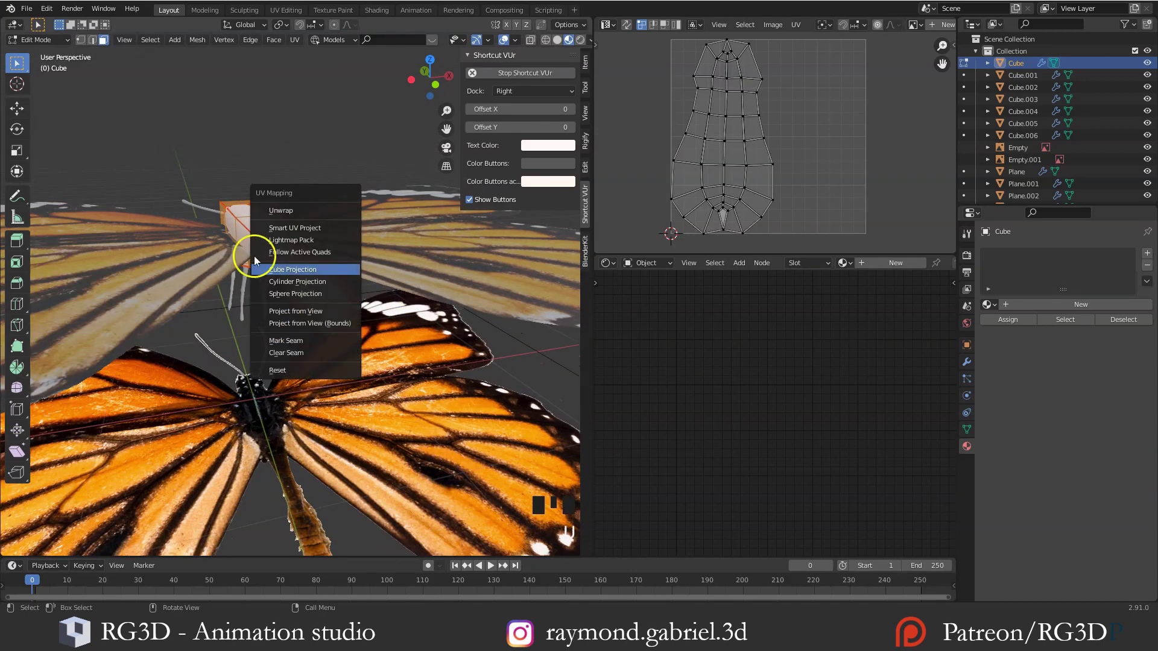
{"action": "left_click", "coordinate": [302, 210]}
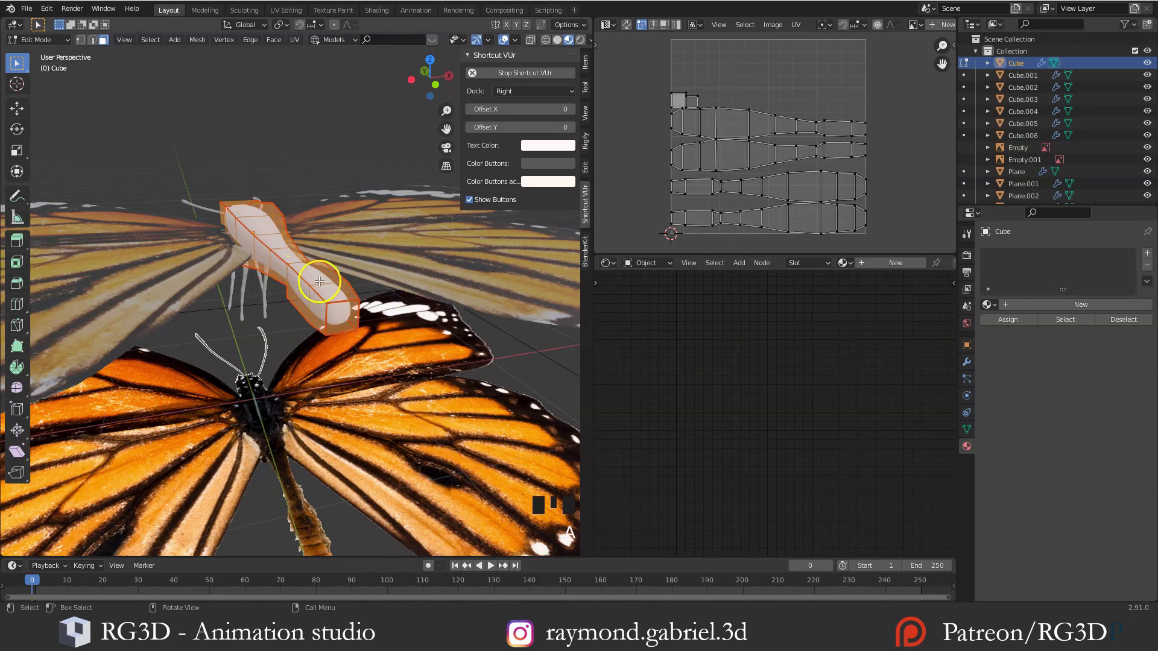
{"action": "middle_click_drag", "start_coordinate": [309, 284], "coordinate": [486, 215]}
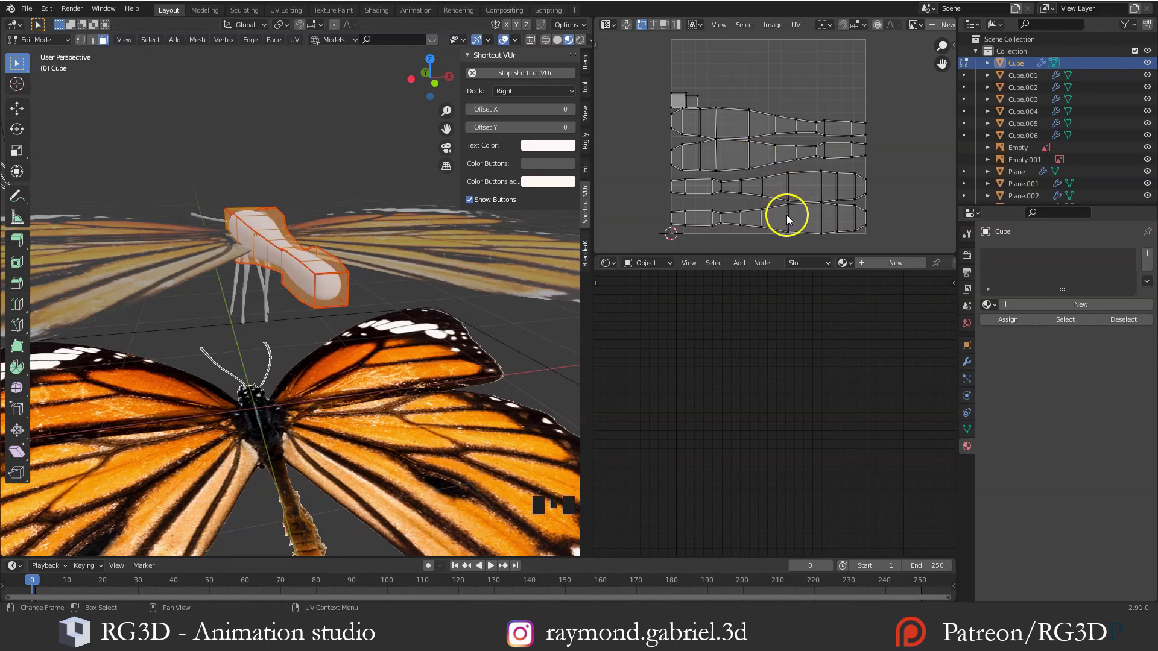
{"action": "scroll", "coordinate": [795, 205], "scroll_direction": "down", "scroll_amount": 1}
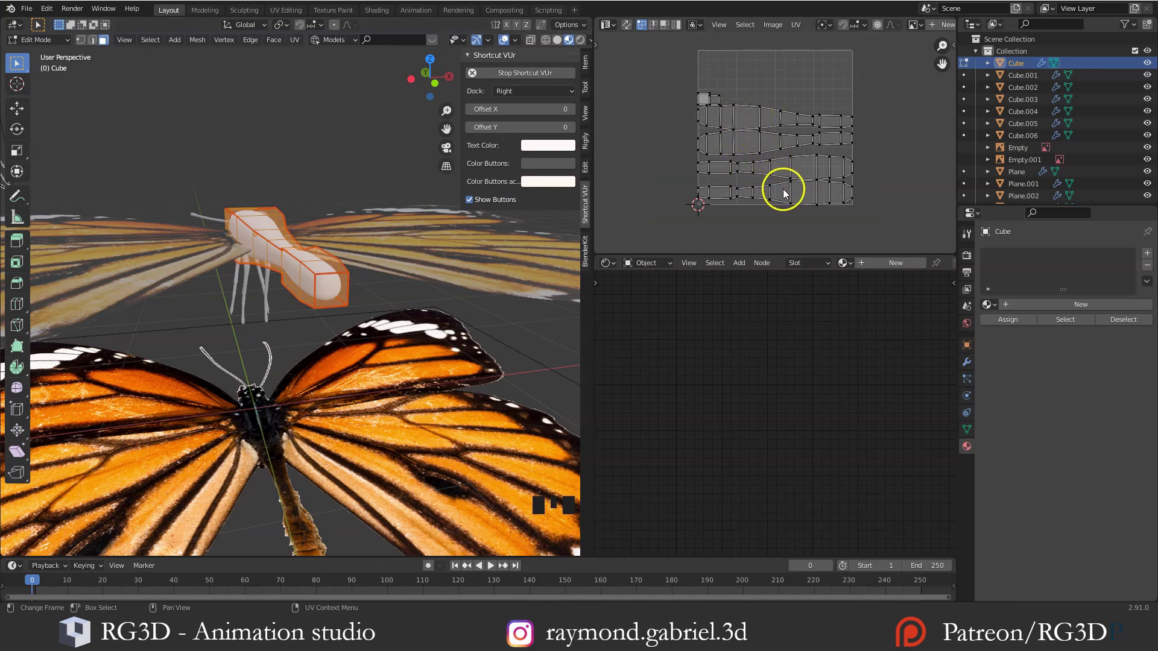
Return to Object Mode and assign the existing Wings material to the body
{"action": "middle_click_drag", "start_coordinate": [337, 350], "coordinate": [282, 409]}
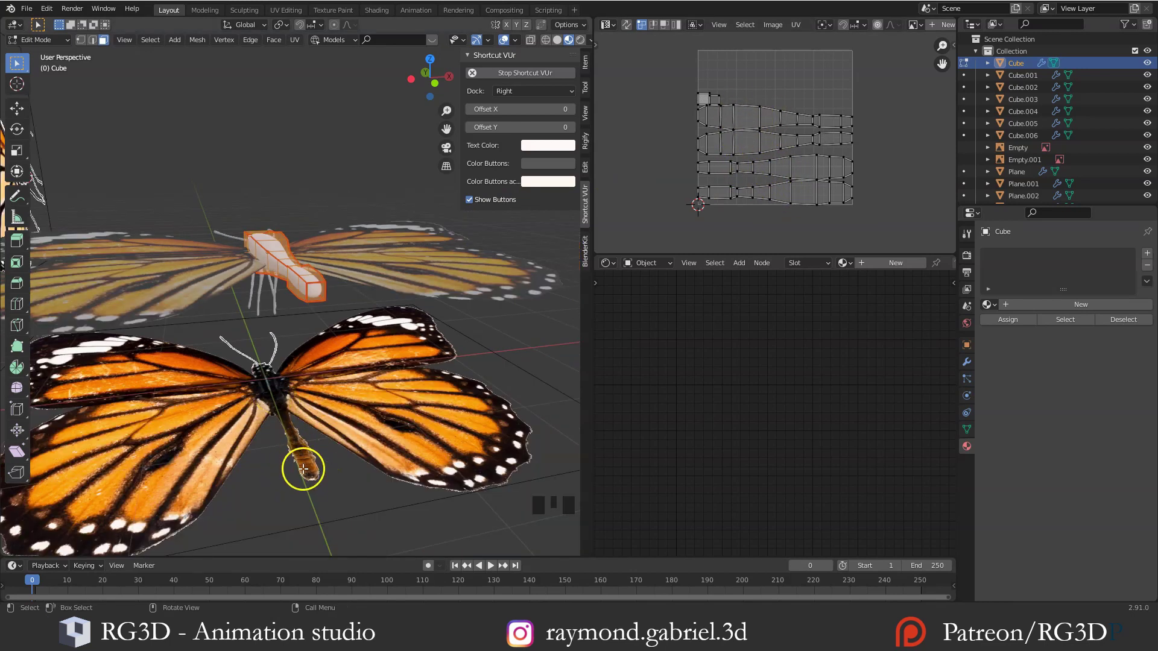
{"action": "key", "text": "ctrl+z"}
{"action": "left_click", "coordinate": [988, 305]}
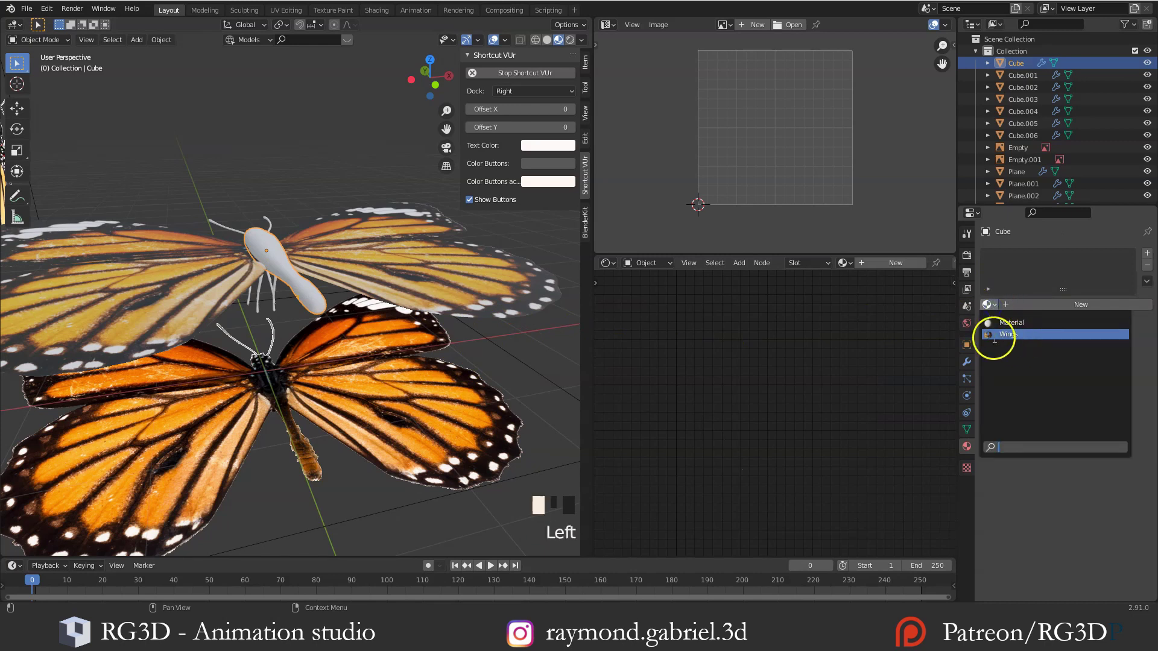
{"action": "left_click", "coordinate": [1011, 335]}
{"action": "scroll", "coordinate": [362, 338], "scroll_direction": "up", "scroll_amount": 3}
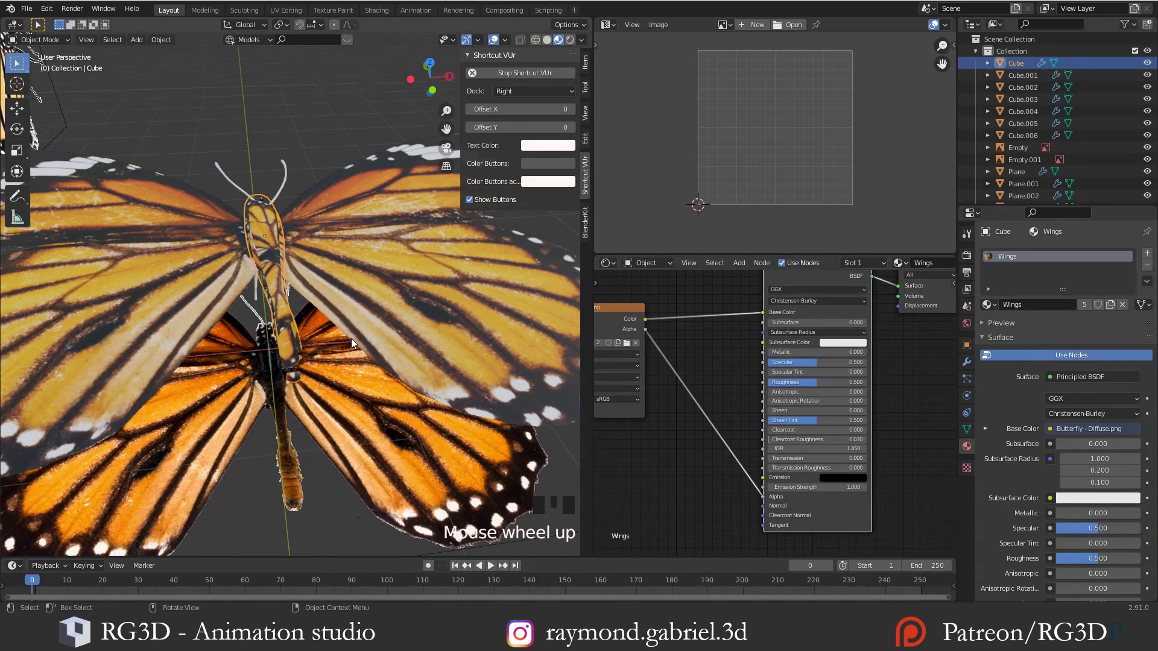
Enter Edit Mode on the body, move all its UV islands below the butterfly image, and deselect them
{"action": "key", "text": "Tab"}
{"action": "scroll", "coordinate": [770, 161], "scroll_direction": "down", "scroll_amount": 10}
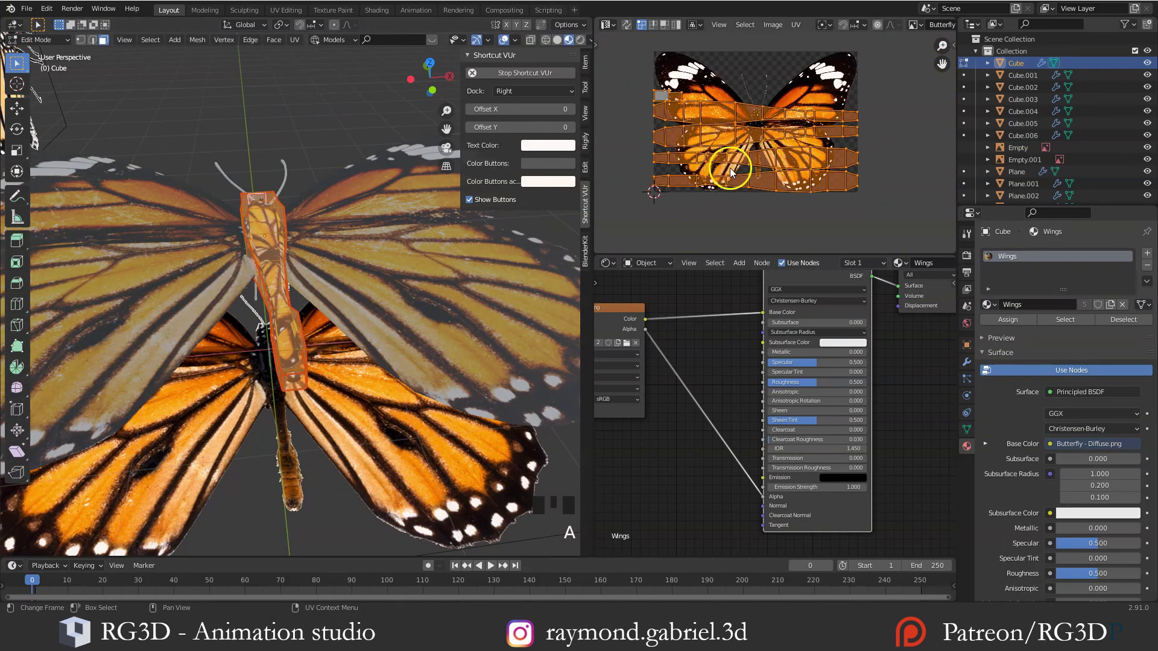
{"action": "key", "text": "g"}
{"action": "left_click", "coordinate": [822, 46]}
{"action": "middle_click_drag", "start_coordinate": [795, 160], "coordinate": [788, 129], "text": "shift"}
{"action": "key", "text": "alt+a"}
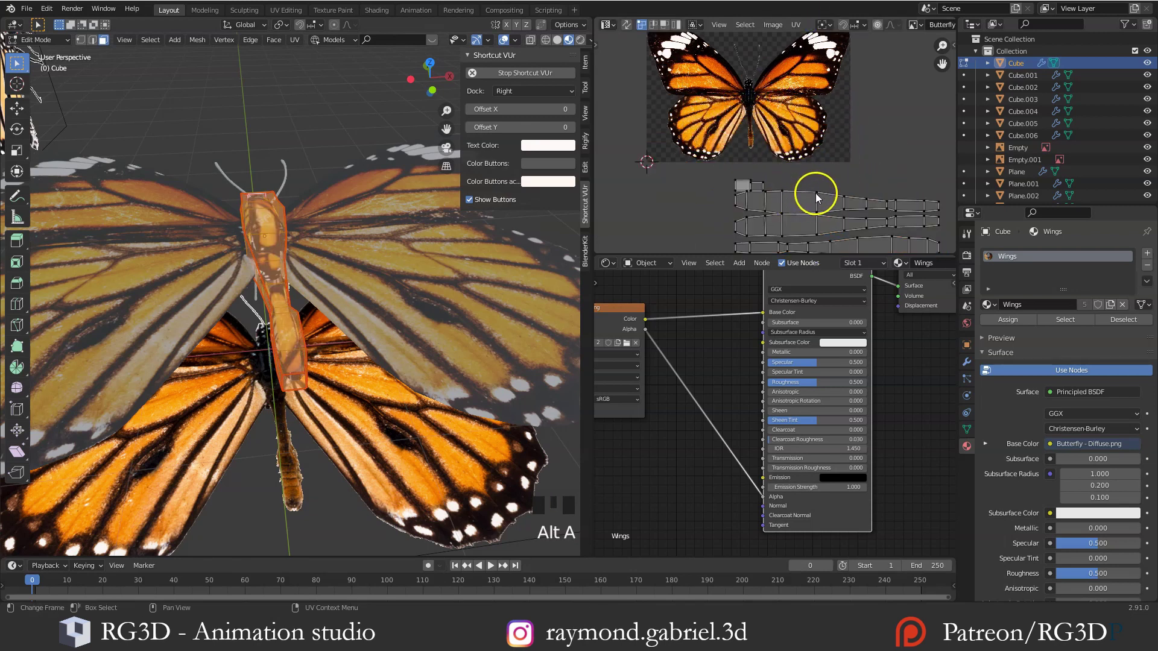
Select the uppermost long UV strip, move it over the pictured butterfly's body, and rotate it upright and scale it down
{"action": "key", "text": "l"}
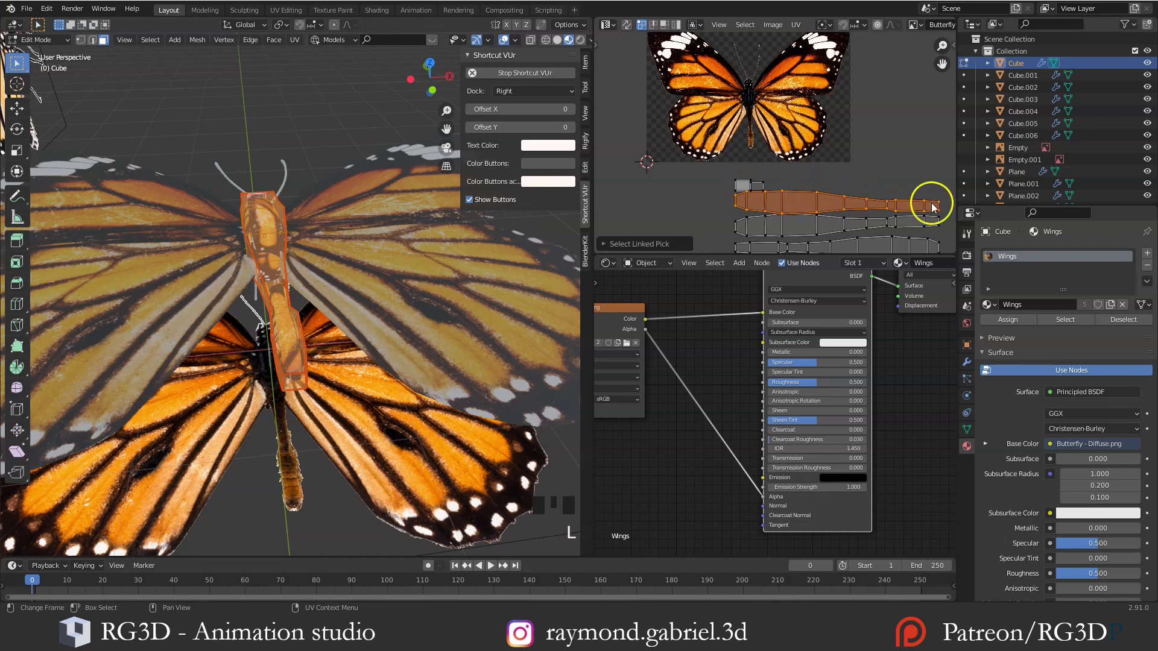
{"action": "key", "text": "g"}
{"action": "left_click", "coordinate": [847, 127]}
{"action": "middle_click_drag", "start_coordinate": [854, 128], "coordinate": [874, 180], "text": "shift"}
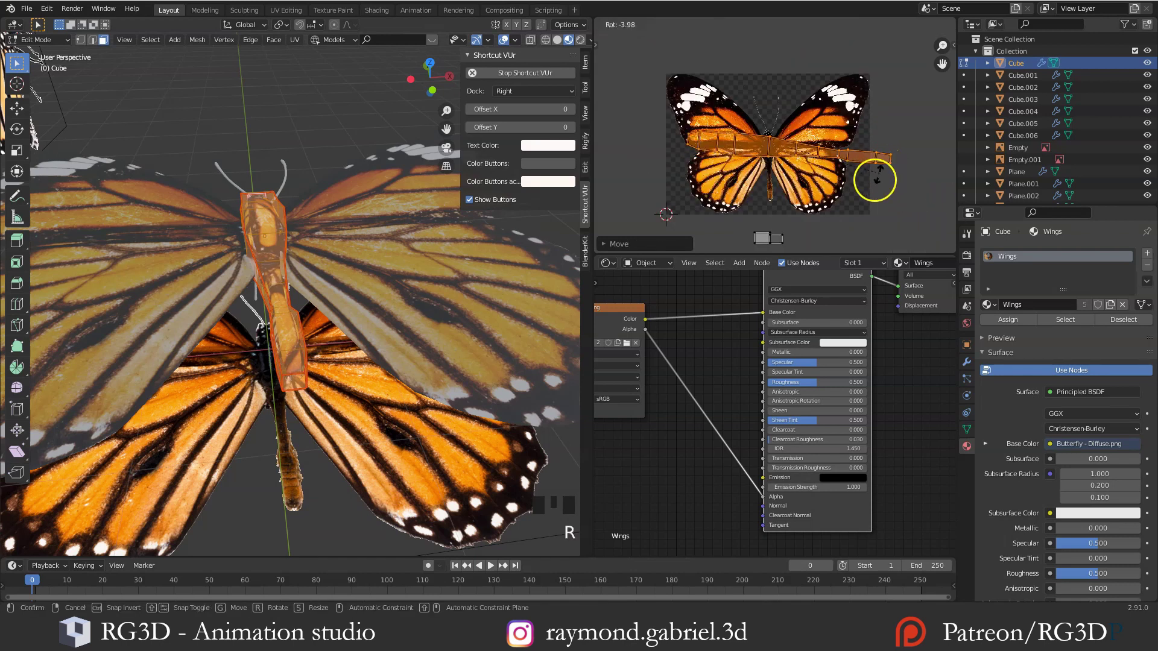
{"action": "key", "text": "r"}
{"action": "left_click", "coordinate": [772, 207]}
{"action": "key", "text": "s"}
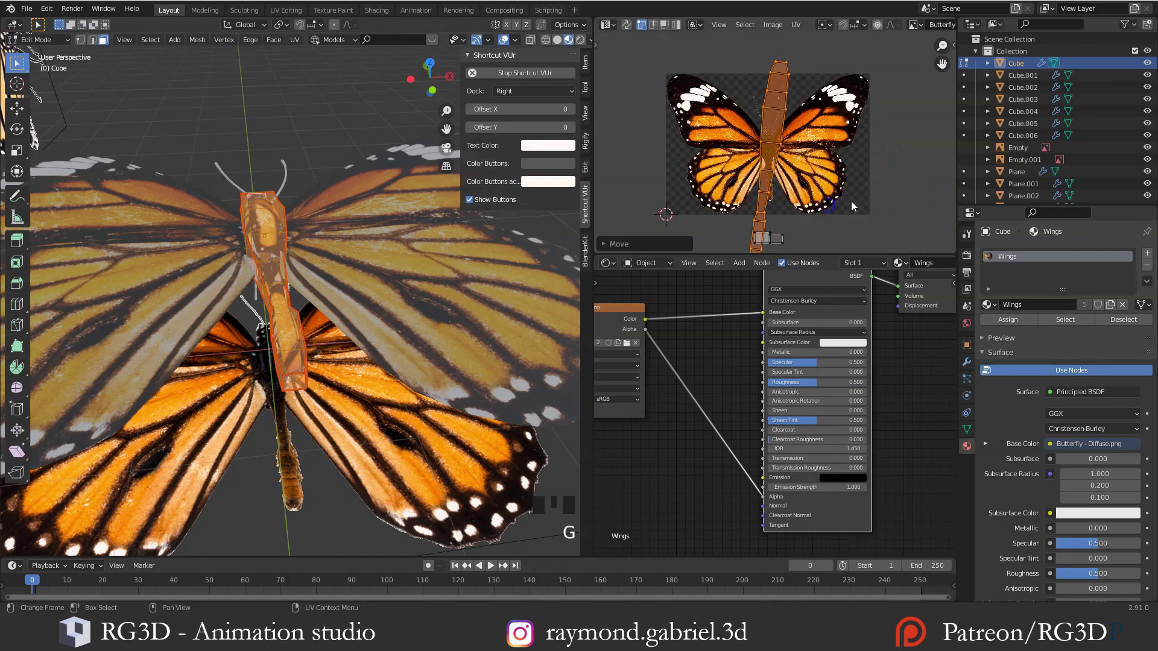
{"action": "left_click", "coordinate": [794, 180]}
Rotate, scale and move the selected UV strip to line it up with the pictured butterfly's body from head to tail
{"action": "scroll", "coordinate": [793, 180], "scroll_direction": "up", "scroll_amount": 2}
{"action": "middle_click_drag", "start_coordinate": [794, 180], "coordinate": [832, 136], "text": "shift"}
{"action": "key", "text": "r"}
{"action": "left_click", "coordinate": [835, 136]}
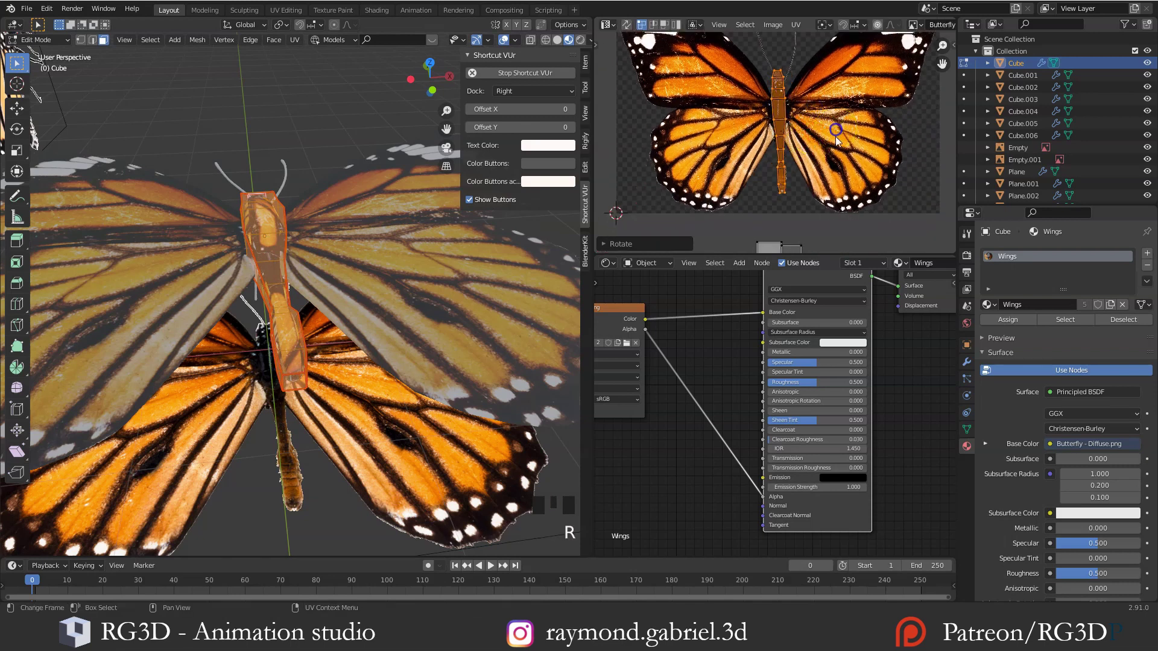
{"action": "scroll", "coordinate": [835, 136], "scroll_direction": "up", "scroll_amount": 2}
{"action": "key", "text": "s"}
{"action": "left_click", "coordinate": [828, 130]}
{"action": "key", "text": "g"}
{"action": "left_click", "coordinate": [832, 129]}
{"action": "key", "text": "g"}
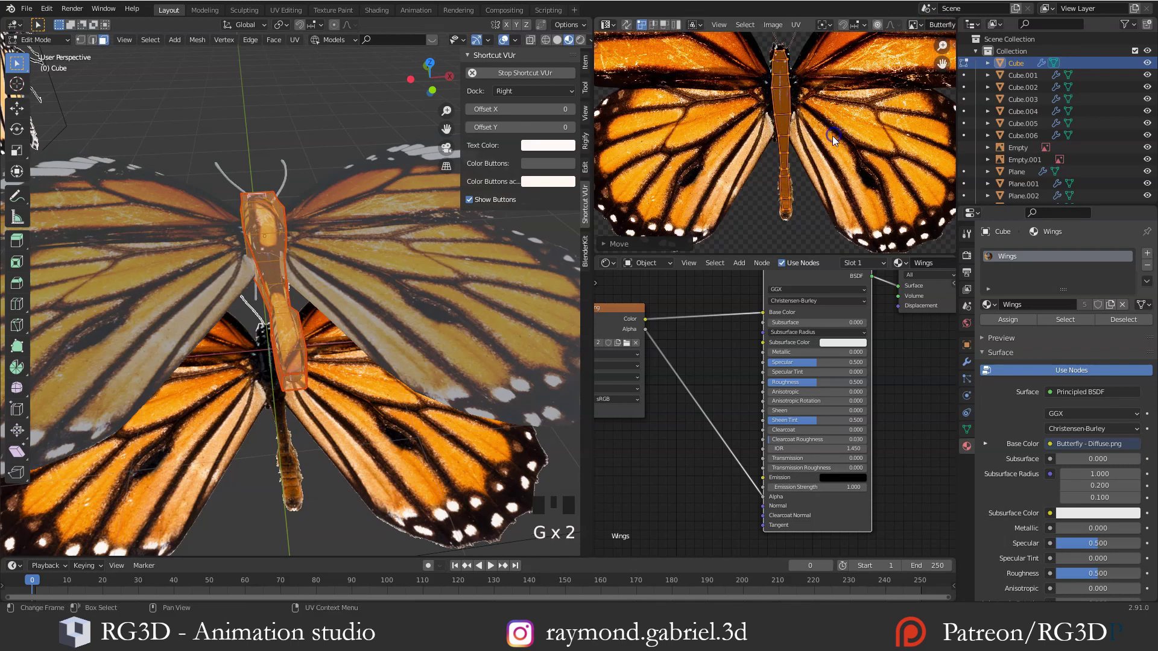
{"action": "key", "text": "g"}
{"action": "key", "text": "r"}
{"action": "left_click", "coordinate": [833, 141]}
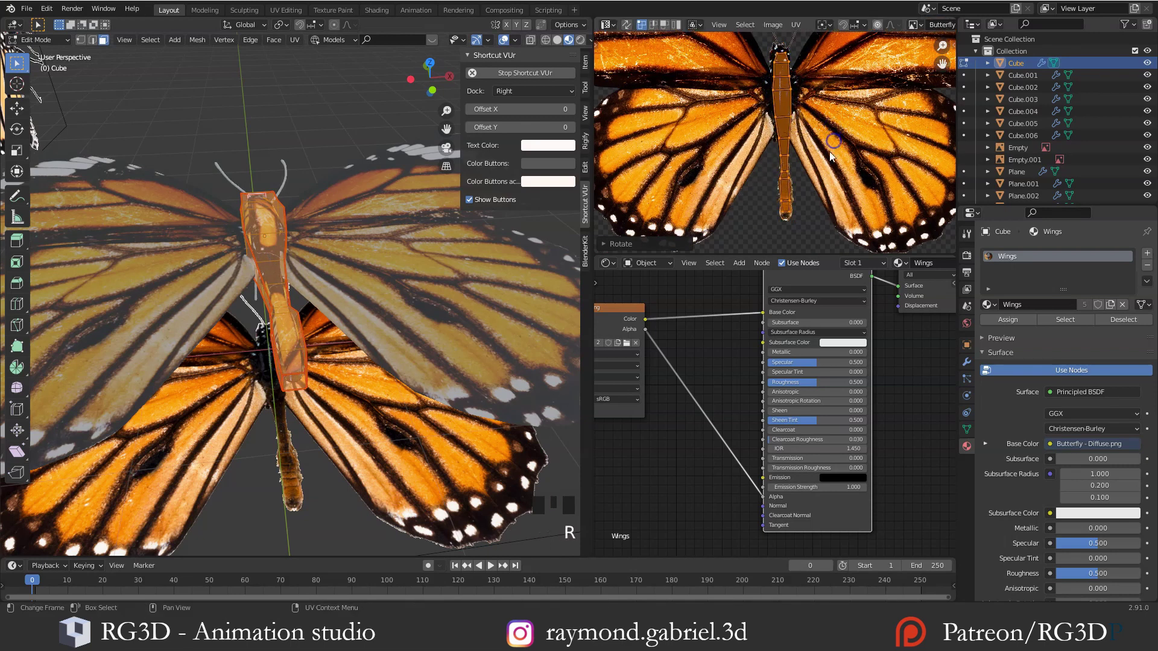
Deselect the strip, select only its head-end face, and move that face up over the pictured head
{"action": "scroll", "coordinate": [770, 143], "scroll_direction": "up", "scroll_amount": 1}
{"action": "middle_click_drag", "start_coordinate": [335, 219], "coordinate": [335, 219]}
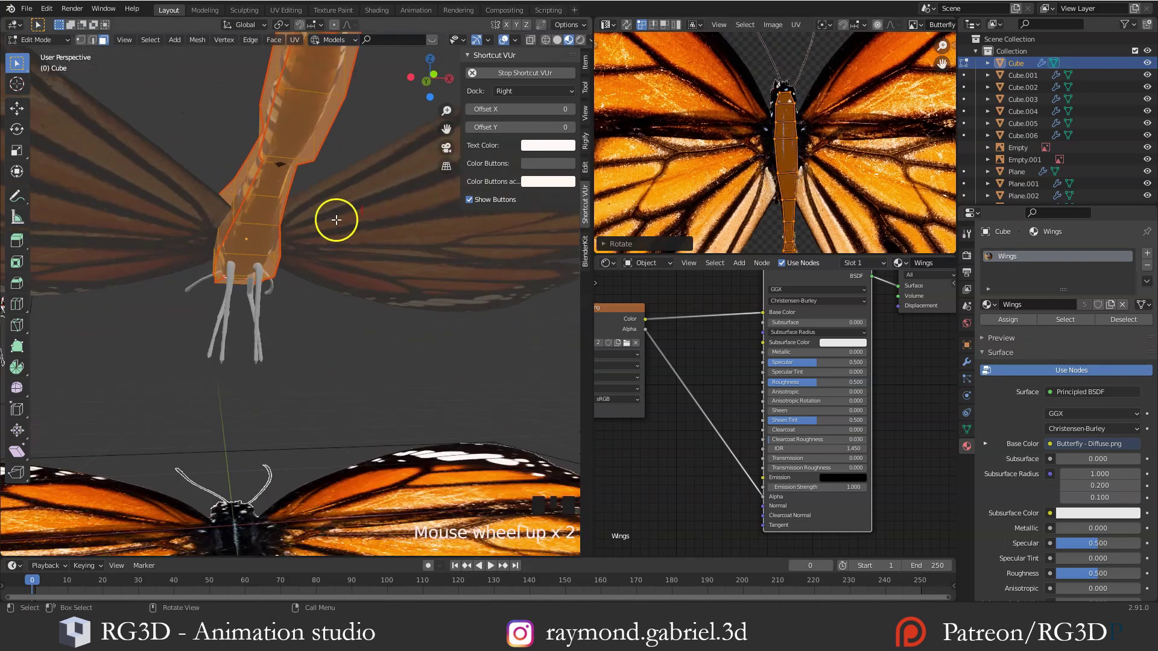
{"action": "key", "text": "alt+a"}
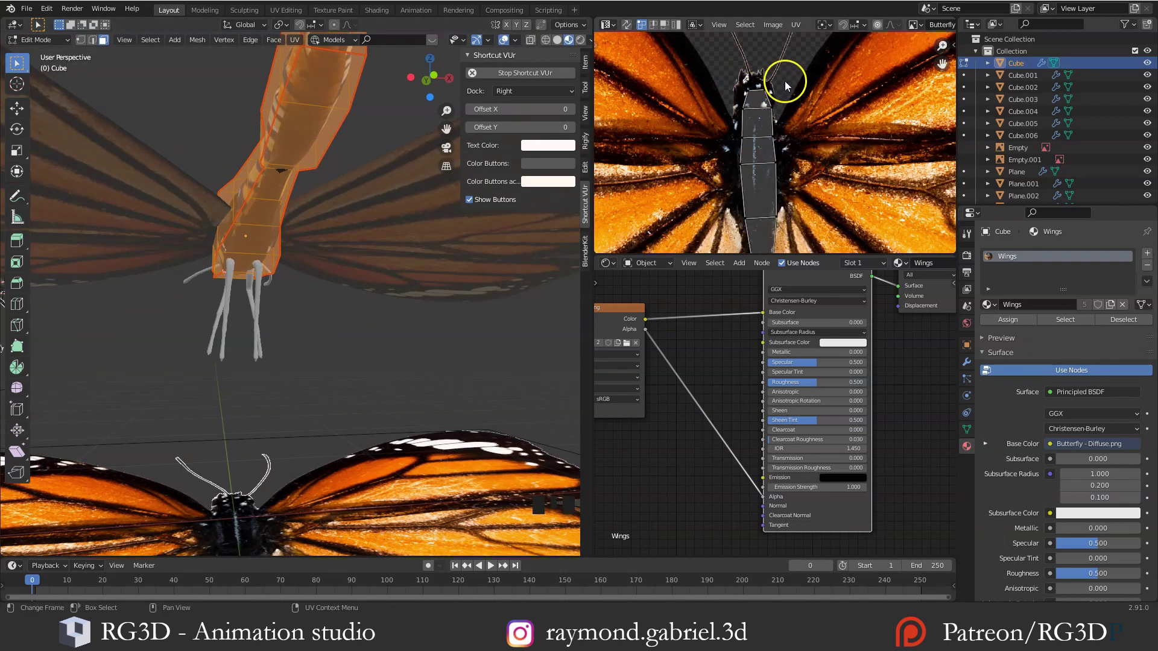
{"action": "left_click", "coordinate": [757, 96]}
{"action": "key", "text": "g"}
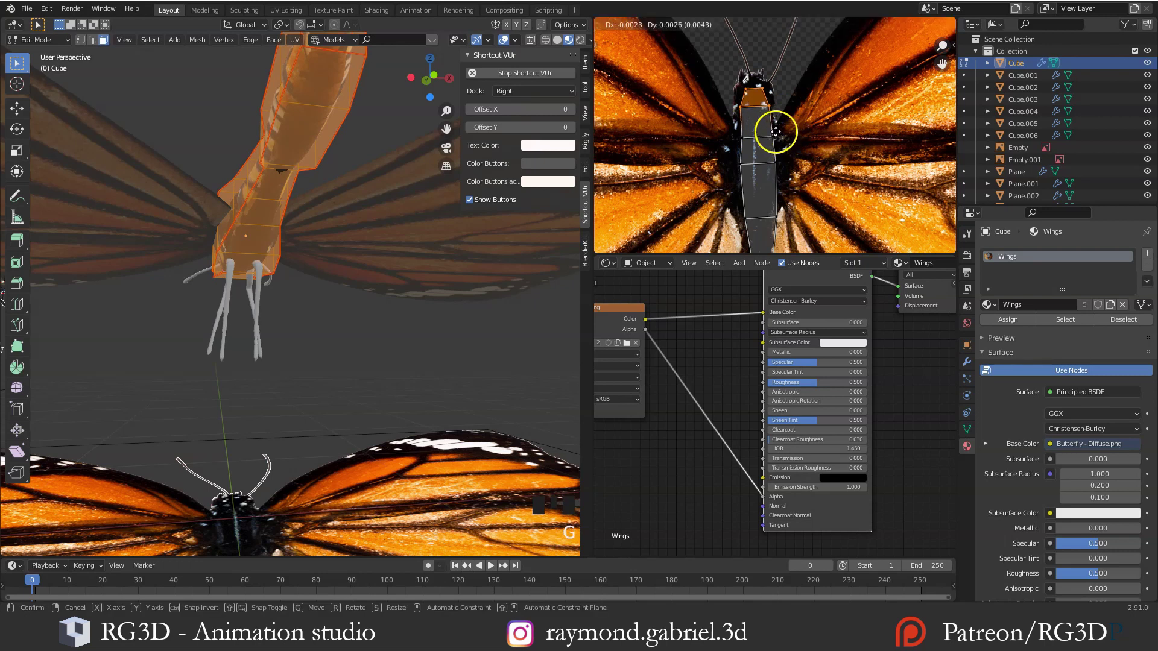
{"action": "left_click", "coordinate": [785, 138]}
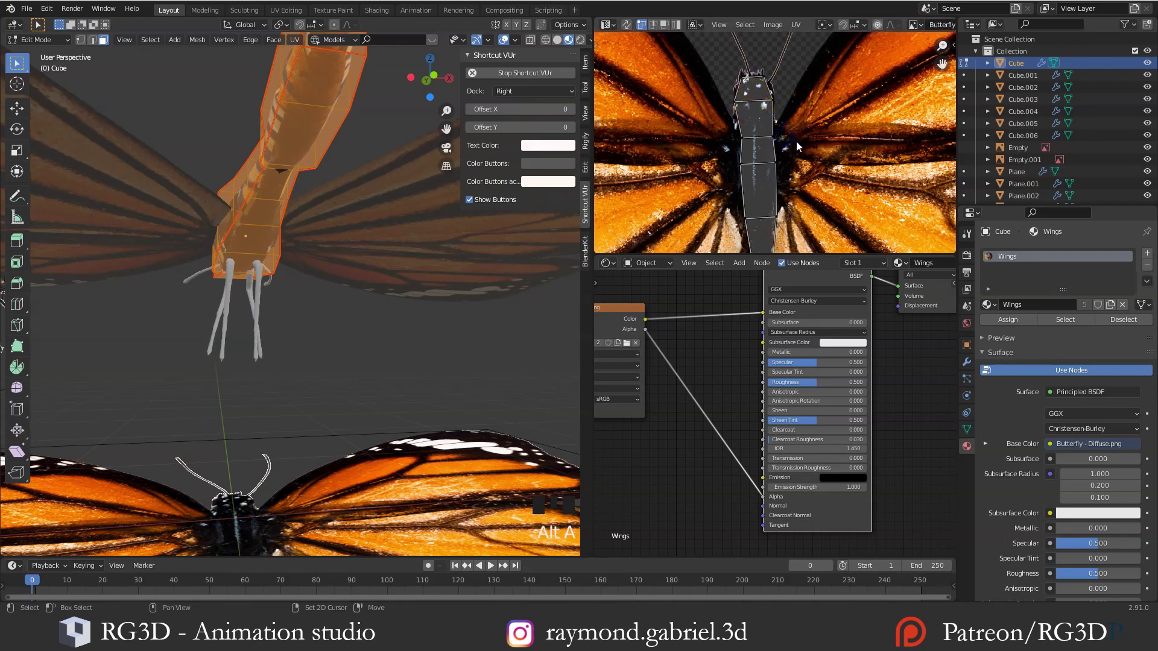
Move and scale the UV strip's two vertex rows across the thorax to match the pictured body's width
{"action": "middle_click_drag", "start_coordinate": [796, 141], "coordinate": [796, 100]}
{"action": "key", "text": "g"}
{"action": "key", "text": "s"}
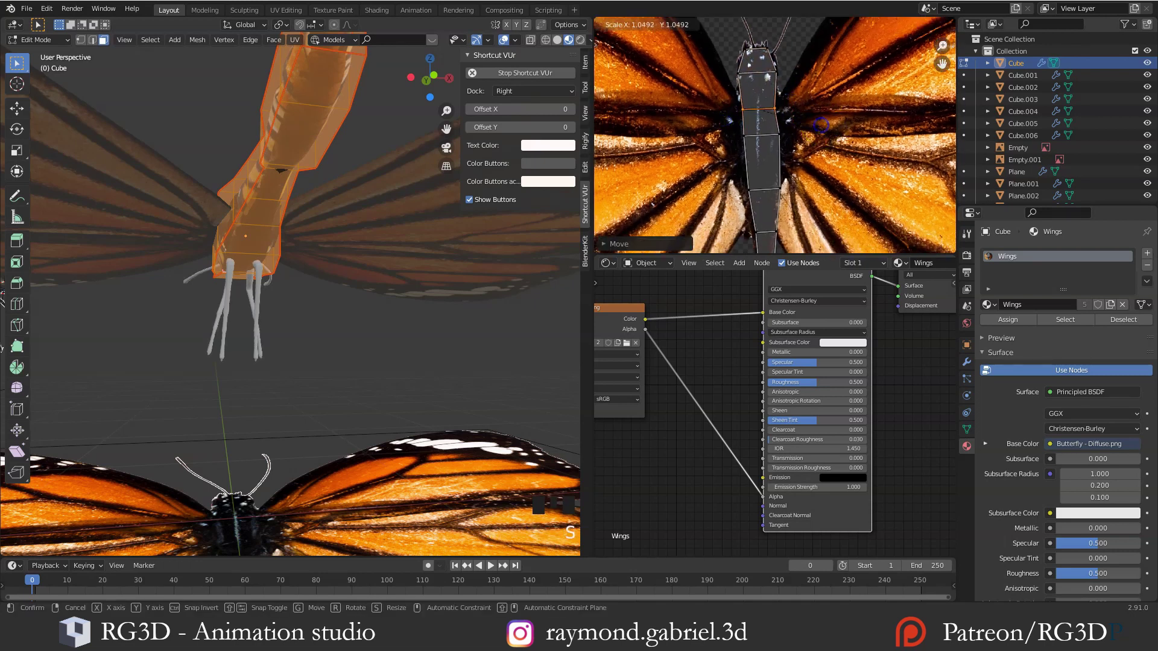
{"action": "left_click", "coordinate": [819, 140]}
{"action": "left_click_drag", "start_coordinate": [792, 125], "coordinate": [735, 153]}
{"action": "key", "text": "g"}
{"action": "left_click", "coordinate": [736, 155]}
{"action": "key", "text": "s"}
{"action": "left_click", "coordinate": [809, 166]}
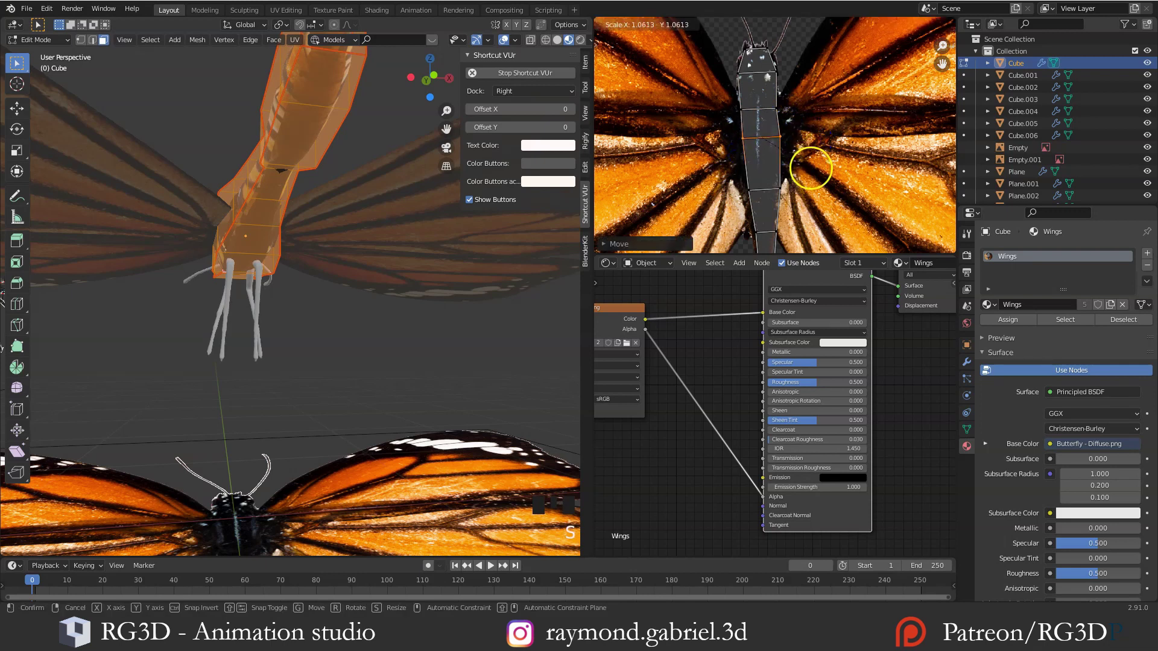
{"action": "key", "text": "s"}
{"action": "left_click", "coordinate": [805, 179]}
Move and scale the UV strip's vertex row at the lower thorax, between the hind wings, to fit the pictured body
{"action": "key", "text": "alt+a"}
{"action": "middle_click_drag", "start_coordinate": [804, 183], "coordinate": [779, 110]}
{"action": "key", "text": "alt+a"}
{"action": "left_click_drag", "start_coordinate": [779, 100], "coordinate": [733, 120]}
{"action": "key", "text": "g"}
{"action": "left_click", "coordinate": [775, 124]}
{"action": "key", "text": "s"}
{"action": "left_click", "coordinate": [782, 130]}
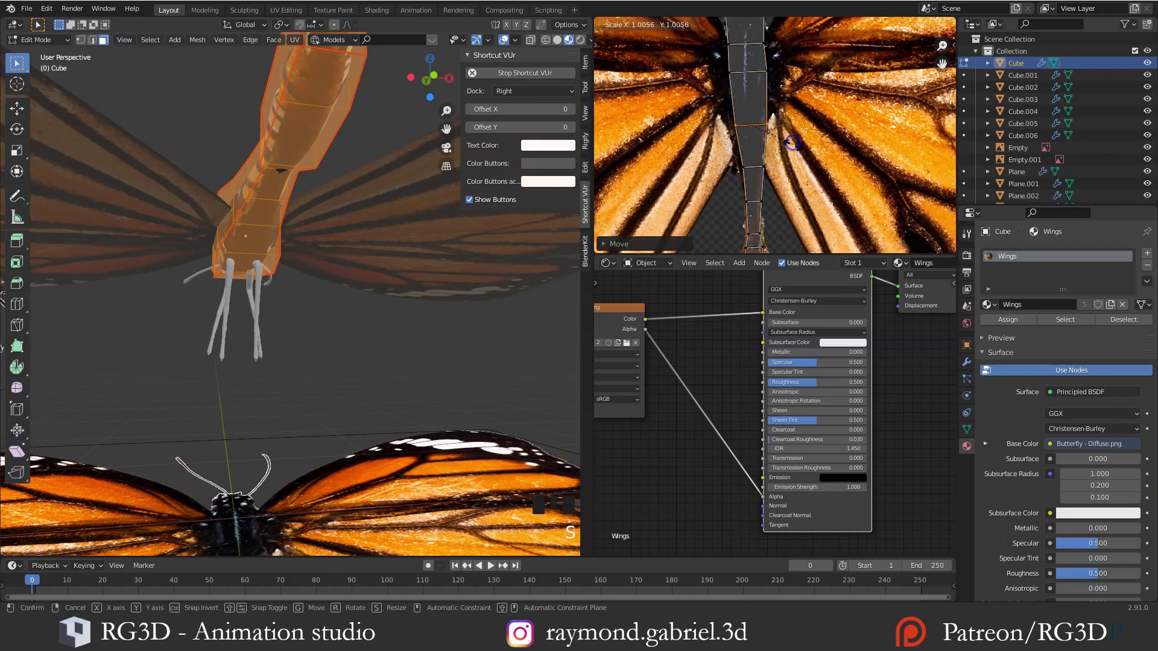
{"action": "key", "text": "s"}
{"action": "left_click", "coordinate": [784, 133]}
Scale the UV strip's vertex rows at the narrow waist and adjust those along the abdomen to fit the picture
{"action": "middle_click_drag", "start_coordinate": [784, 166], "coordinate": [789, 122], "text": "shift"}
{"action": "key", "text": "alt+a"}
{"action": "left_click_drag", "start_coordinate": [782, 88], "coordinate": [741, 113]}
{"action": "key", "text": "s"}
{"action": "left_click", "coordinate": [796, 107]}
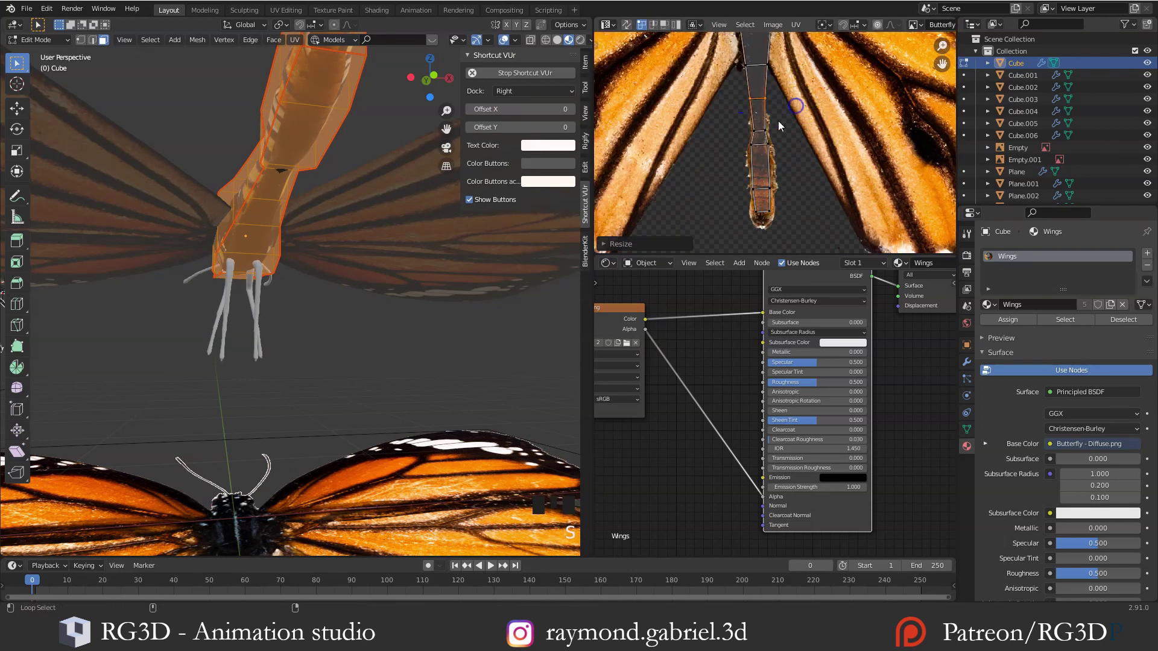
{"action": "key", "text": "s"}
{"action": "left_click_drag", "start_coordinate": [781, 176], "coordinate": [752, 223]}
{"action": "left_click", "coordinate": [778, 179]}
{"action": "key", "text": "g"}
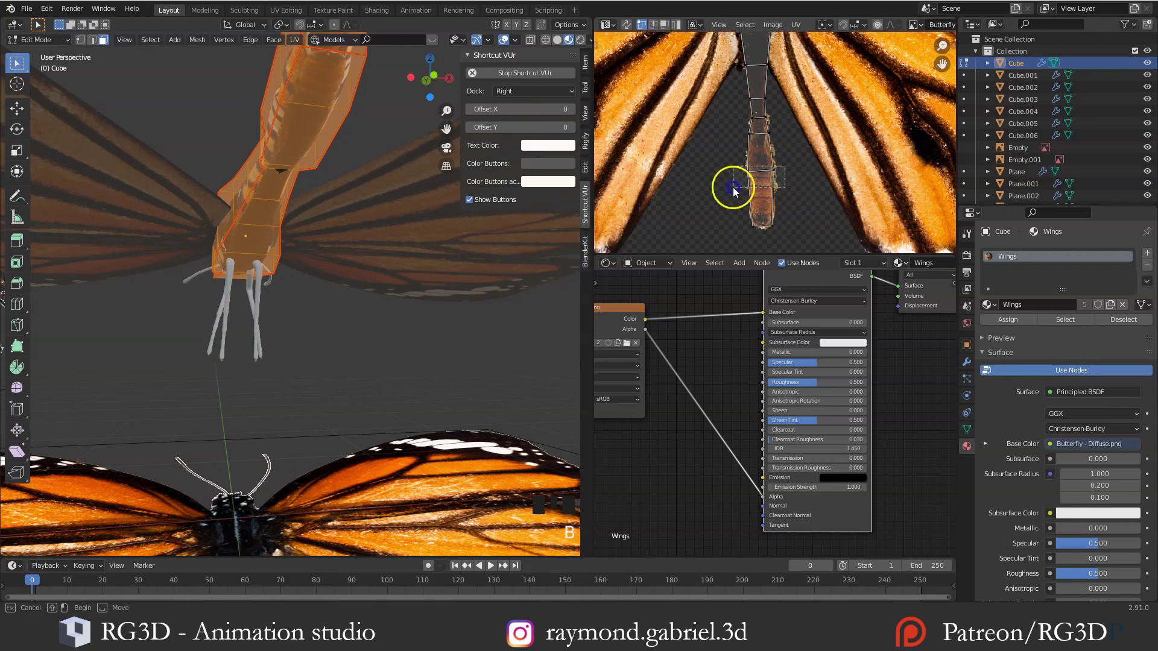
Return to Object Mode and examine the texture on the underside of the body
{"action": "key", "text": "Tab"}
{"action": "scroll", "coordinate": [741, 199], "scroll_direction": "down", "scroll_amount": 8}
{"action": "middle_click_drag", "start_coordinate": [748, 211], "coordinate": [759, 114], "text": "shift"}
{"action": "scroll", "coordinate": [336, 228], "scroll_direction": "up", "scroll_amount": 2}
{"action": "middle_click_drag", "start_coordinate": [335, 227], "coordinate": [262, 116]}
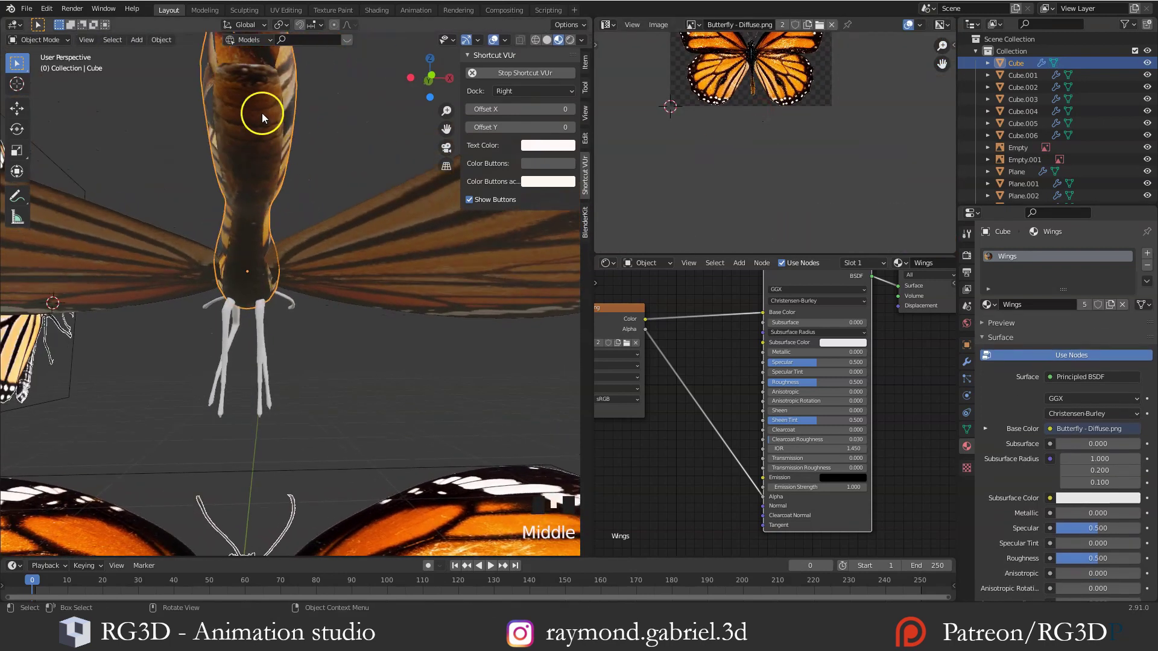
{"action": "middle_click_drag", "start_coordinate": [266, 192], "coordinate": [281, 229]}
Enter Edit Mode, move the next long UV strip over the pictured body, rotate it upright, and scale and align it
{"action": "key", "text": "Tab"}
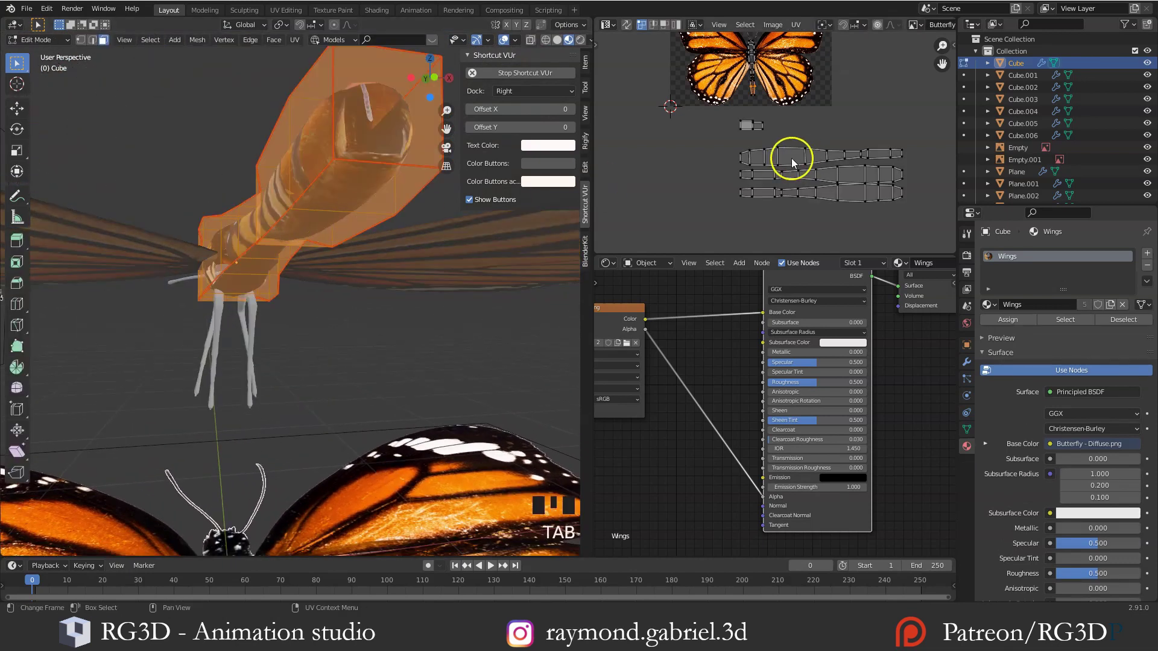
{"action": "scroll", "coordinate": [793, 159], "scroll_direction": "up", "scroll_amount": 2}
{"action": "key", "text": "alt+a"}
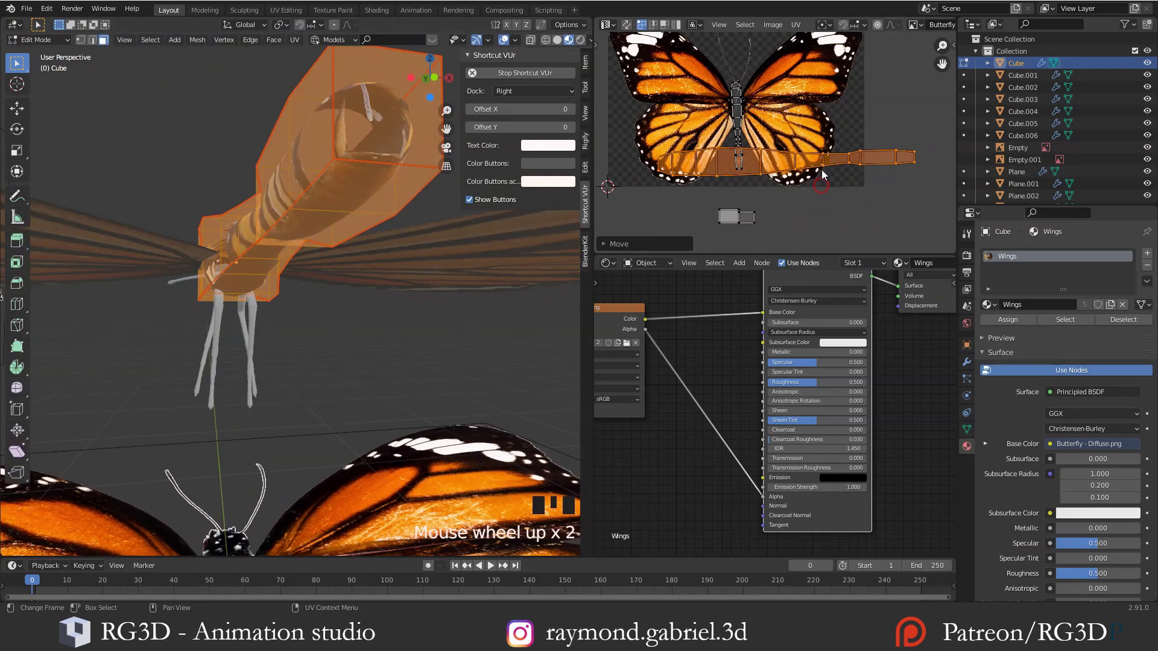
{"action": "scroll", "coordinate": [779, 125], "scroll_direction": "up", "scroll_amount": 3}
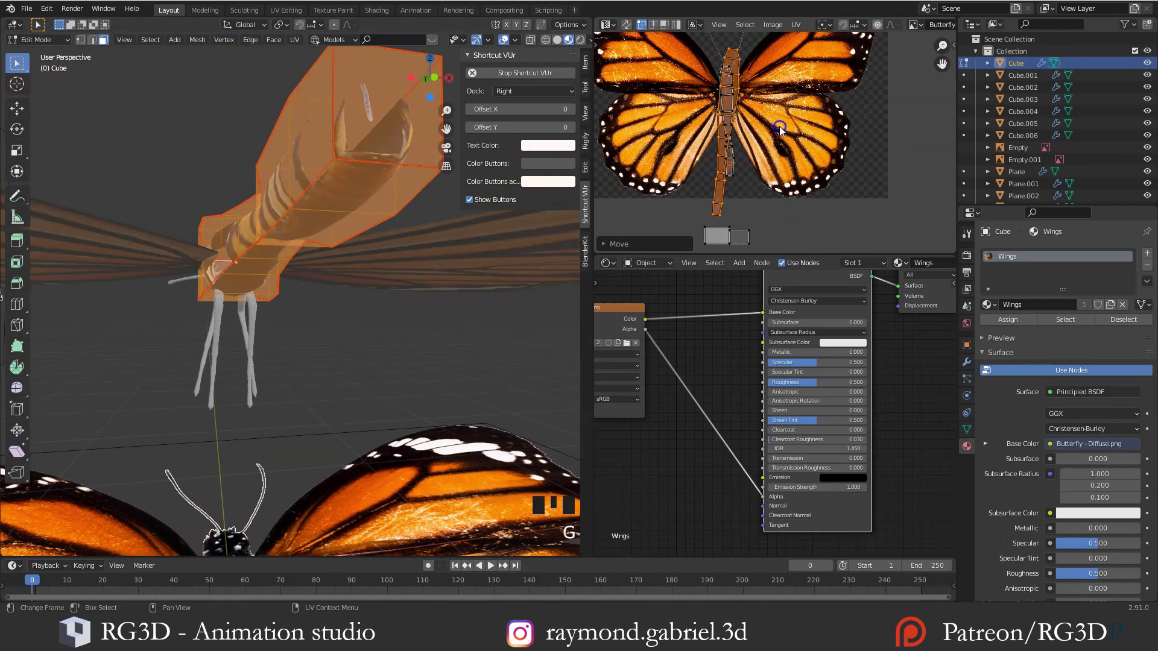
{"action": "key", "text": "r"}
{"action": "left_click", "coordinate": [800, 191]}
{"action": "key", "text": "s"}
{"action": "left_click", "coordinate": [808, 196]}
{"action": "key", "text": "g"}
{"action": "left_click", "coordinate": [812, 204]}
{"action": "key", "text": "g"}
{"action": "left_click", "coordinate": [816, 209]}
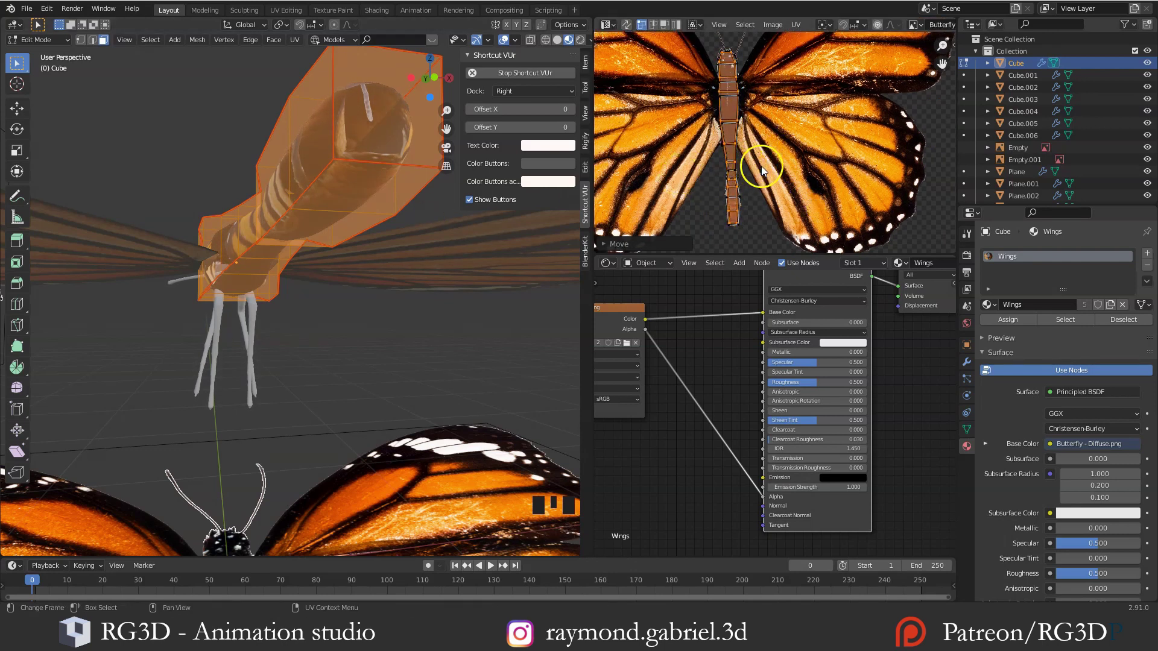
Hide the unselected UVs and fit the second strip's head and tail ends to the pictured butterfly
{"action": "key", "text": "shift+h"}
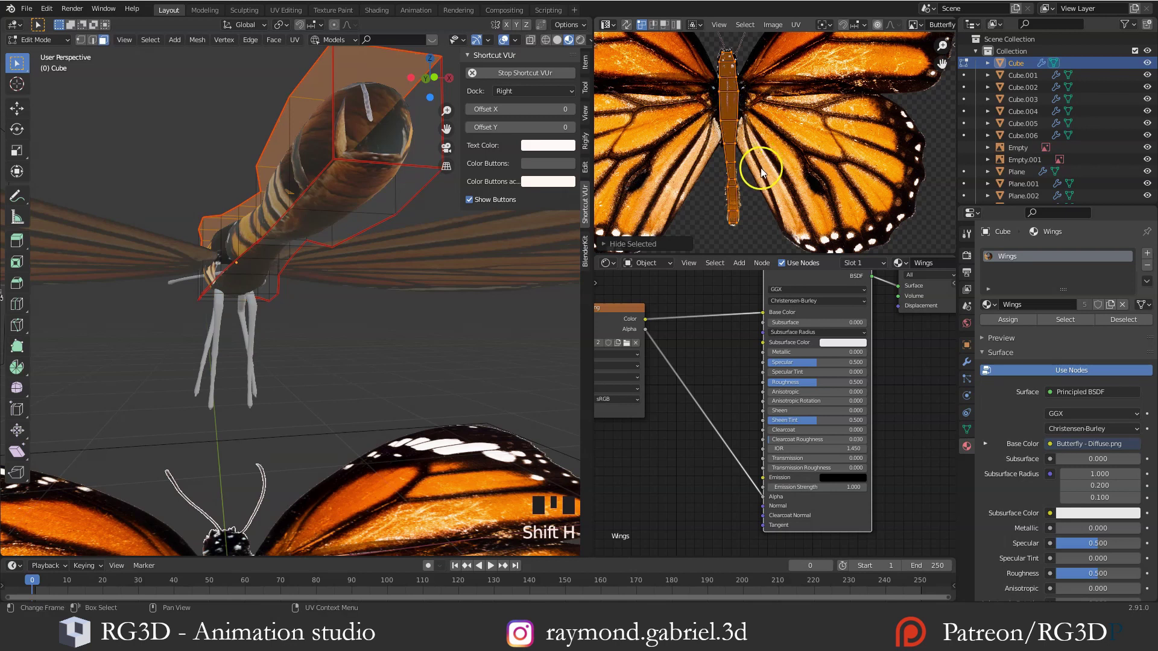
{"action": "scroll", "coordinate": [743, 104], "scroll_direction": "up", "scroll_amount": 4}
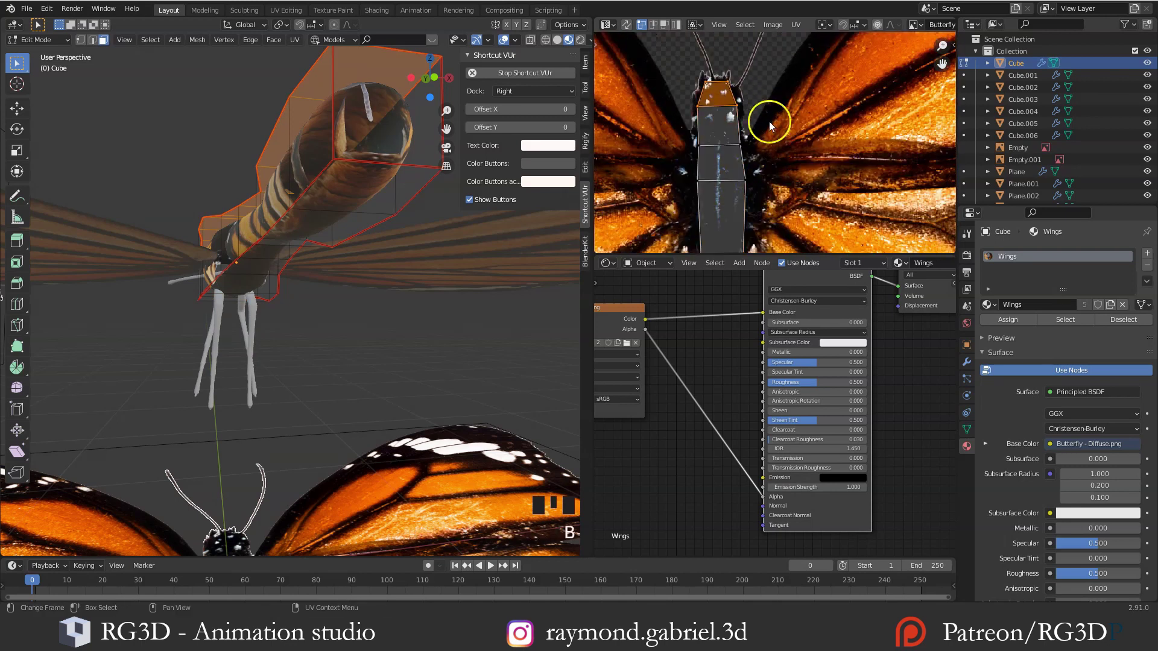
{"action": "key", "text": "alt+a"}
{"action": "left_click", "coordinate": [731, 232]}
{"action": "key", "text": "g"}
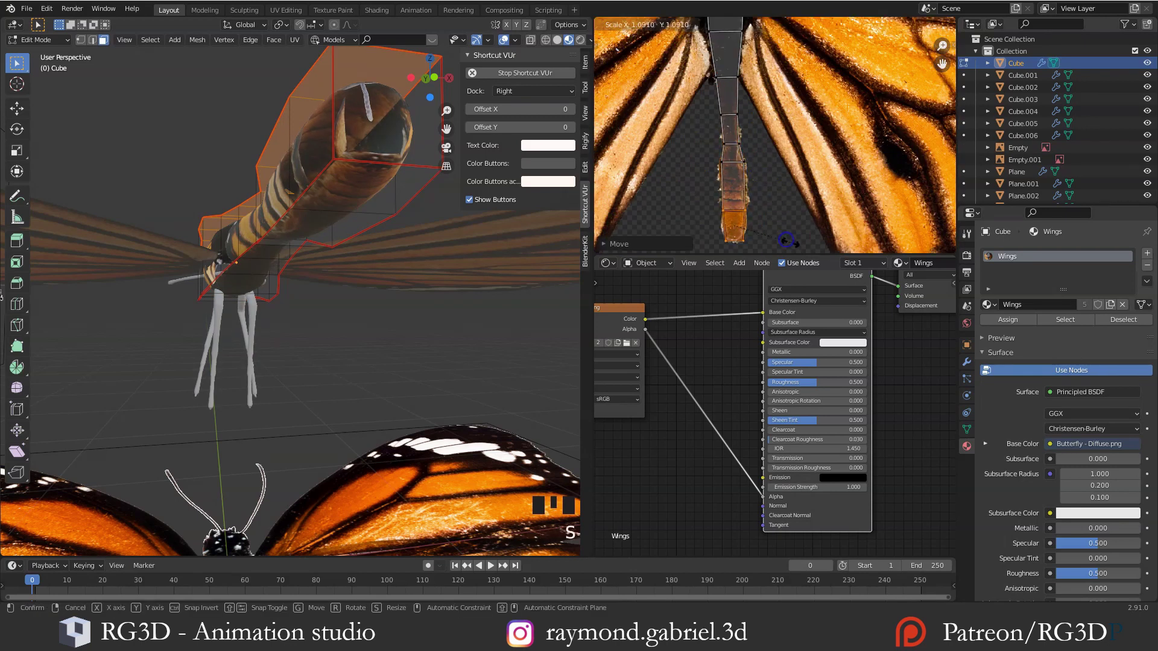
{"action": "left_click", "coordinate": [732, 205]}
Check the body's texture in Object Mode, return to Edit Mode, and reveal the hidden UVs
{"action": "middle_click_drag", "start_coordinate": [343, 208], "coordinate": [374, 281]}
{"action": "key", "text": "Tab"}
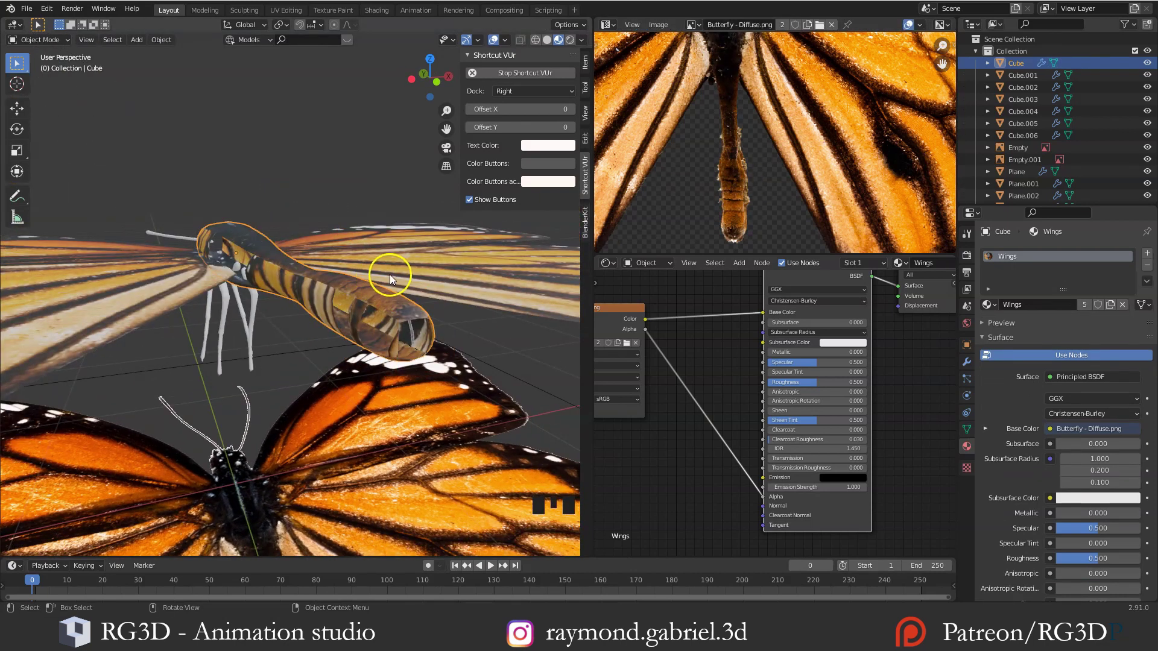
{"action": "scroll", "coordinate": [674, 186], "scroll_direction": "down", "scroll_amount": 8}
{"action": "key", "text": "Tab"}
{"action": "key", "text": "alt+h"}
{"action": "scroll", "coordinate": [782, 188], "scroll_direction": "up", "scroll_amount": 1}
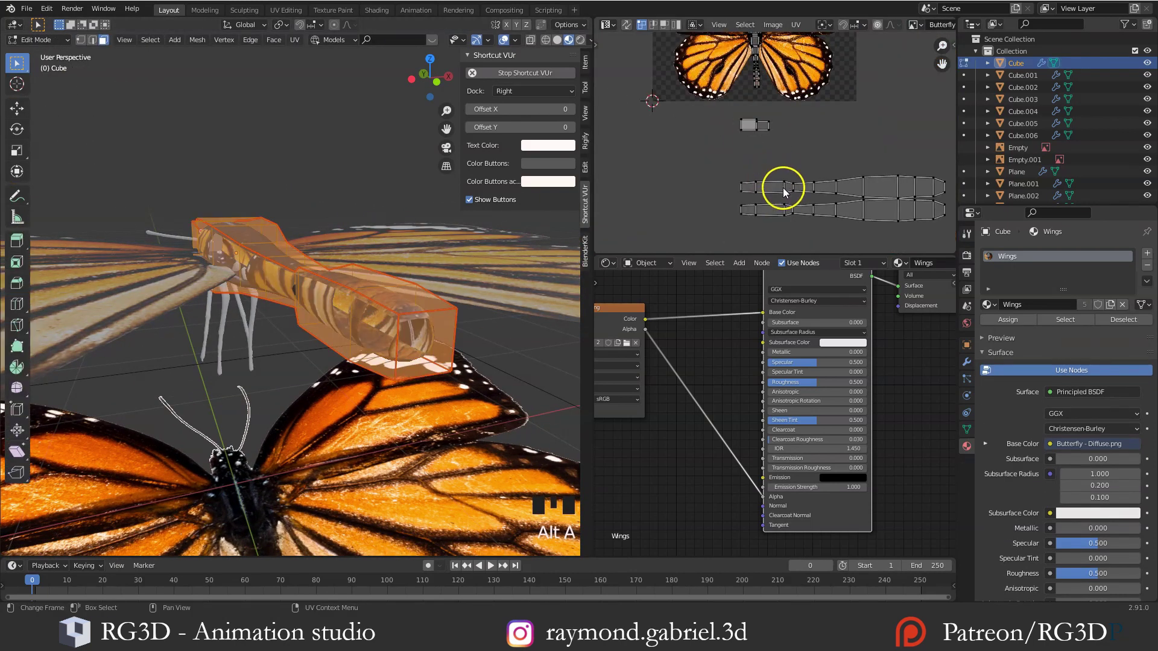
Move the upper of the two remaining UV strips onto the pictured body, rotate and scale it to fit, and isolate it
{"action": "key", "text": "l"}
{"action": "key", "text": "g"}
{"action": "left_click", "coordinate": [736, 73]}
{"action": "key", "text": "r"}
{"action": "key", "text": "shift+h"}
{"action": "key", "text": "g"}
{"action": "key", "text": "s"}
{"action": "scroll", "coordinate": [792, 71], "scroll_direction": "up", "scroll_amount": 2}
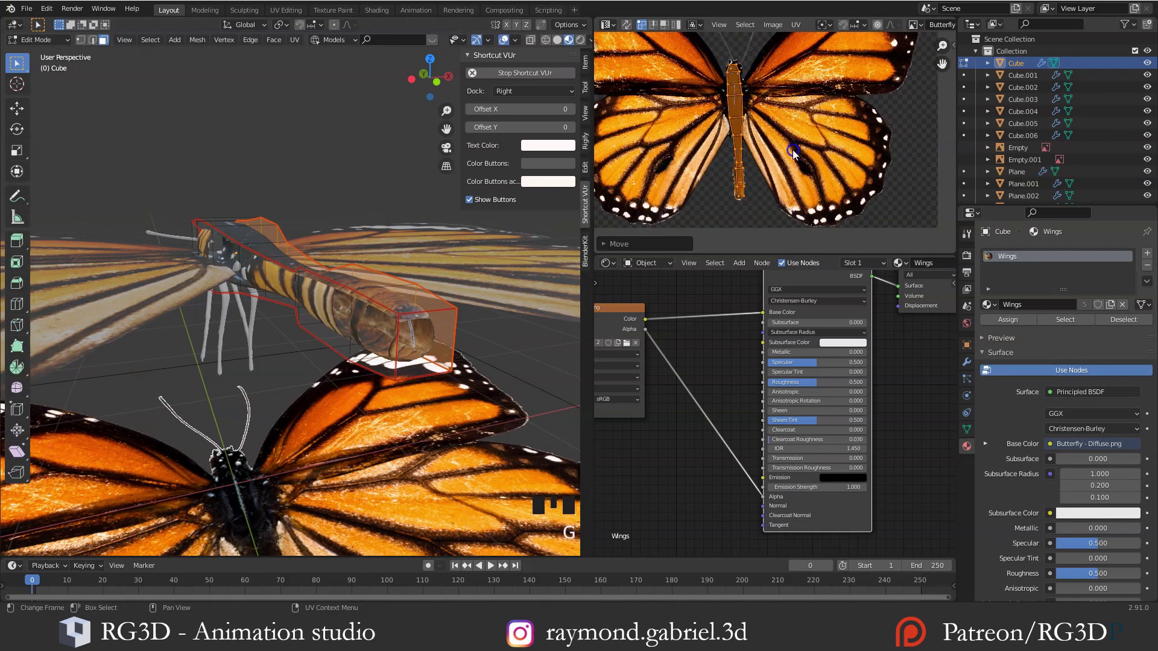
Move and scale the third strip's tail-end vertices to match the pictured abdomen
{"action": "scroll", "coordinate": [737, 47], "scroll_direction": "up", "scroll_amount": 5}
{"action": "key", "text": "alt+a"}
{"action": "key", "text": "b"}
{"action": "left_click_drag", "start_coordinate": [709, 126], "coordinate": [751, 99]}
{"action": "key", "text": "Escape"}
{"action": "middle_click_drag", "start_coordinate": [749, 175], "coordinate": [752, 55], "text": "shift"}
{"action": "scroll", "coordinate": [750, 195], "scroll_direction": "up", "scroll_amount": 3}
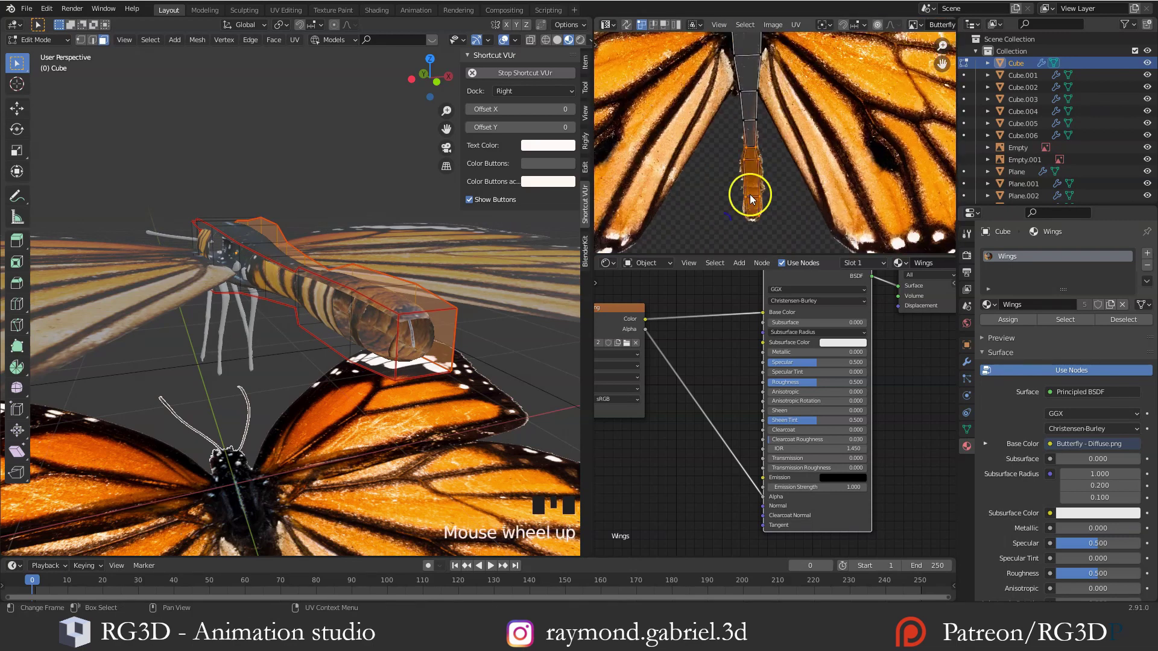
{"action": "key", "text": "b"}
{"action": "left_click_drag", "start_coordinate": [770, 208], "coordinate": [723, 249]}
{"action": "key", "text": "g"}
{"action": "left_click", "coordinate": [739, 239]}
{"action": "key", "text": "s"}
{"action": "left_click", "coordinate": [777, 181]}
{"action": "key", "text": "b"}
{"action": "left_click_drag", "start_coordinate": [775, 198], "coordinate": [717, 229]}
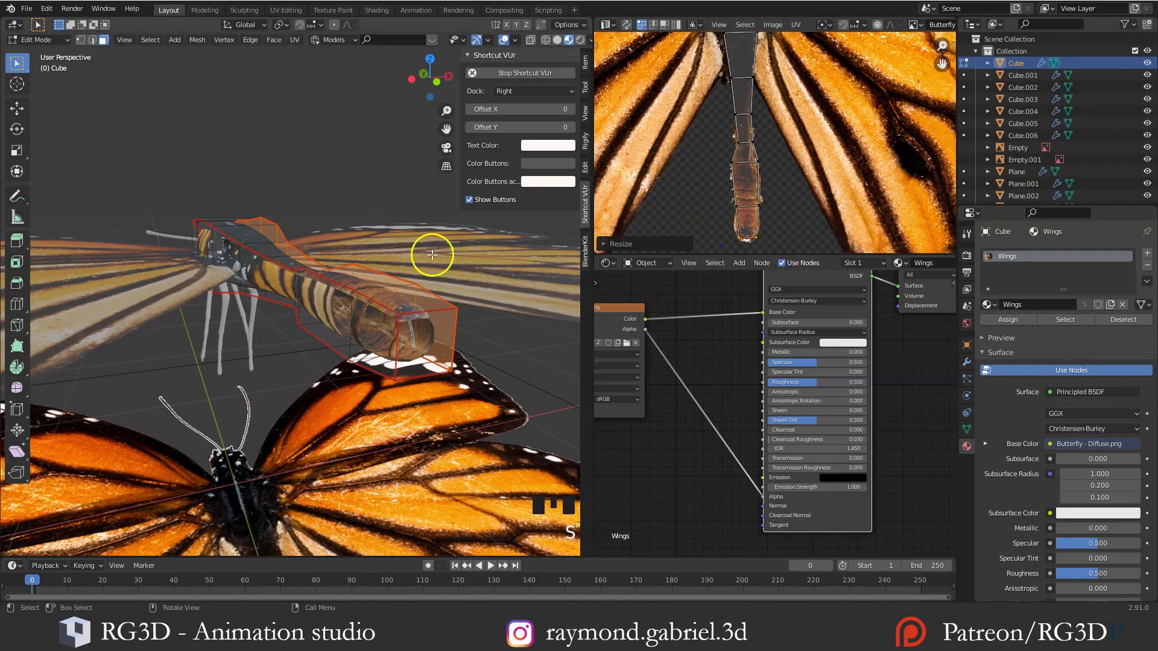
Examine the body's texture from the tail end in Object Mode and return to Edit Mode
{"action": "key", "text": "Tab"}
{"action": "middle_click_drag", "start_coordinate": [434, 282], "coordinate": [207, 374]}
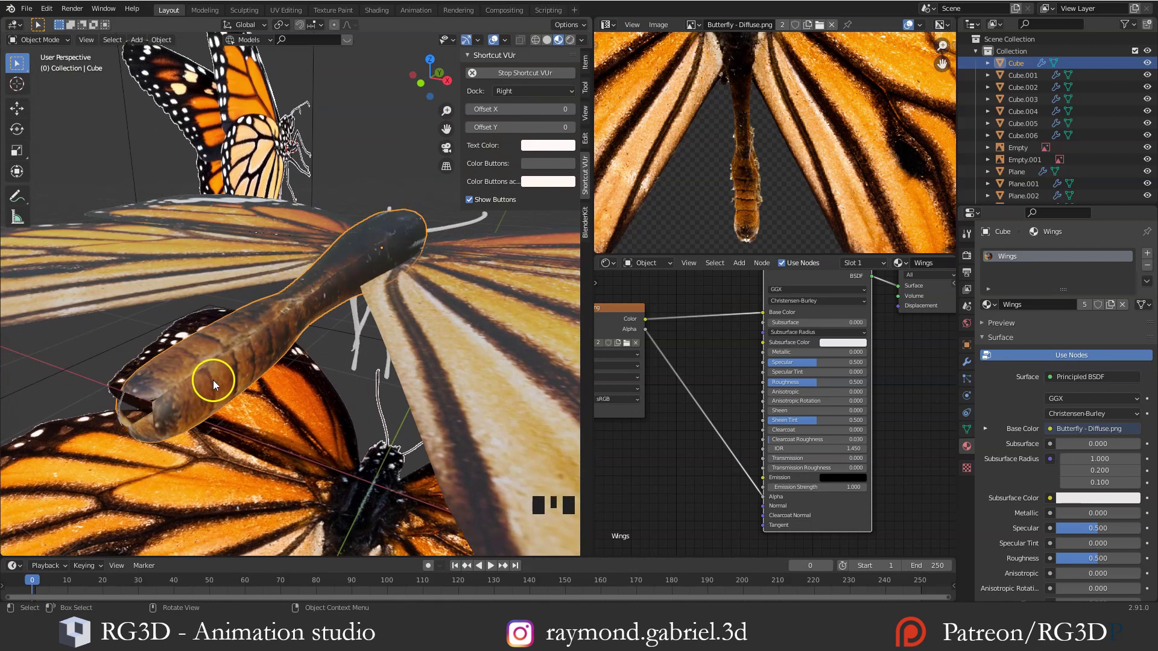
{"action": "scroll", "coordinate": [214, 384], "scroll_direction": "up", "scroll_amount": 2}
{"action": "middle_click_drag", "start_coordinate": [219, 365], "coordinate": [248, 340], "text": "shift"}
{"action": "key", "text": "Tab"}
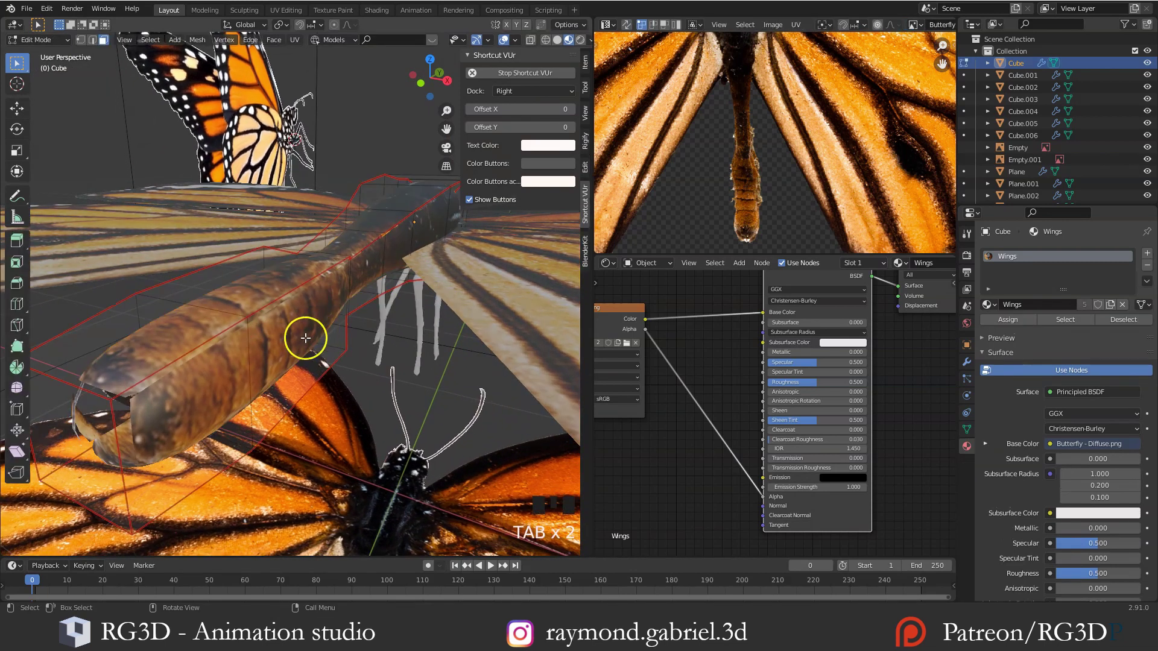
Identify the strip along the body's side and scale its UV vertex row just below the thorax to fit the picture
{"action": "scroll", "coordinate": [720, 238], "scroll_direction": "down", "scroll_amount": 4}
{"action": "key", "text": "alt+a"}
{"action": "key", "text": "l"}
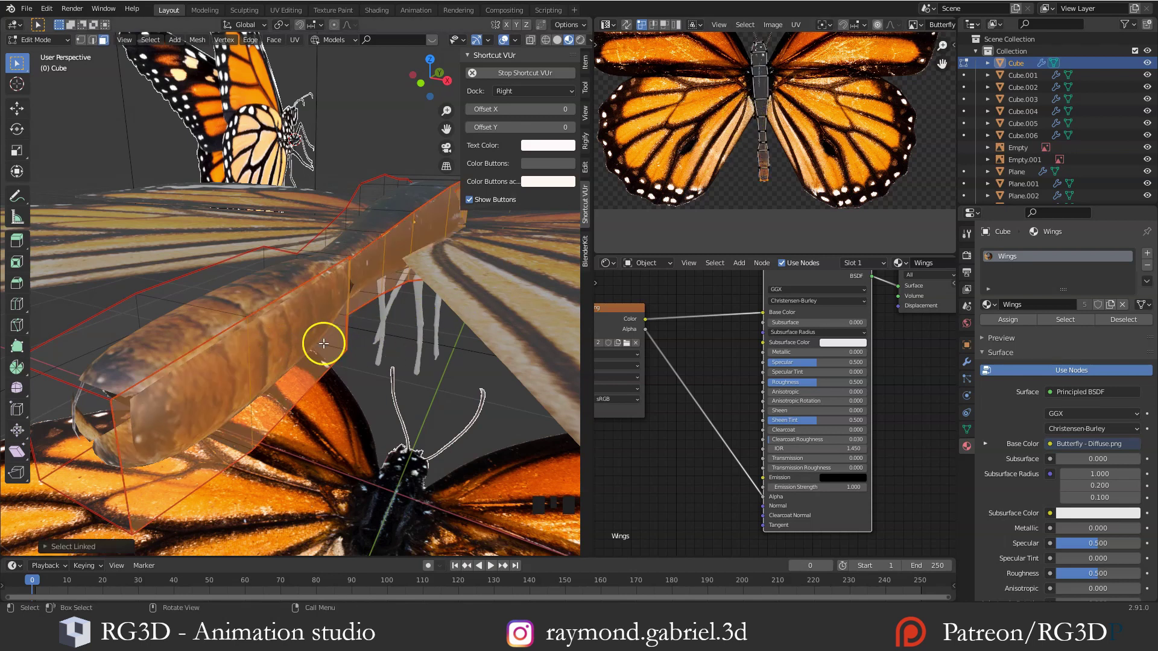
{"action": "scroll", "coordinate": [749, 112], "scroll_direction": "up", "scroll_amount": 6}
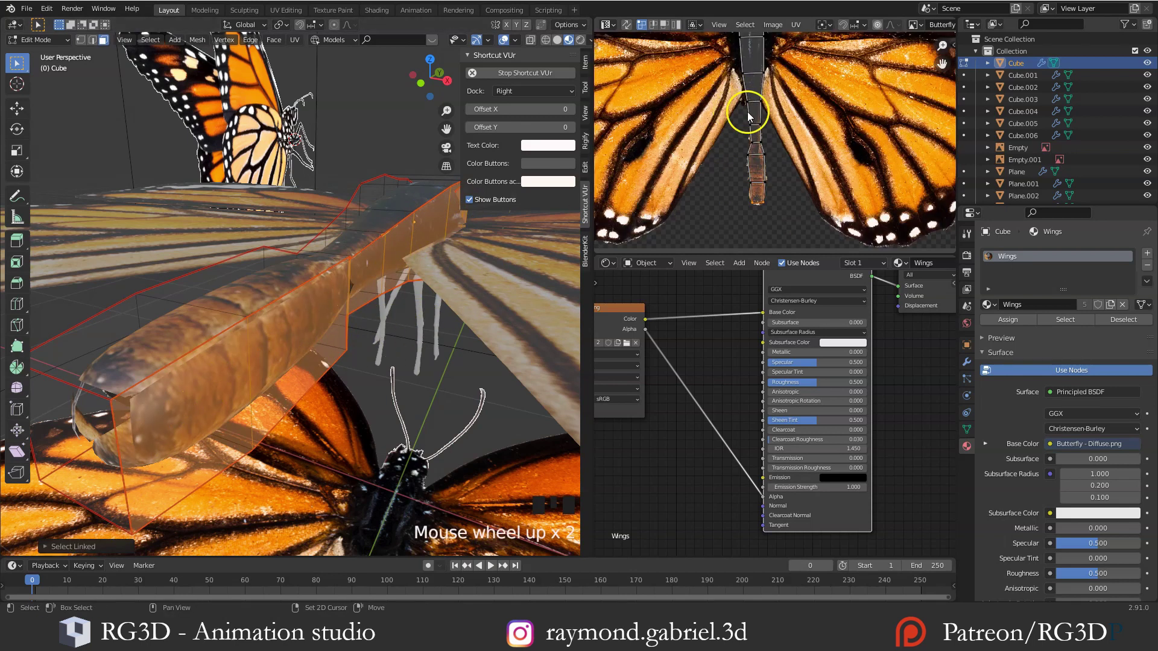
{"action": "middle_click_drag", "start_coordinate": [386, 253], "coordinate": [314, 278]}
{"action": "middle_click_drag", "start_coordinate": [746, 96], "coordinate": [739, 158]}
{"action": "scroll", "coordinate": [740, 158], "scroll_direction": "down", "scroll_amount": 4}
{"action": "key", "text": "alt+a"}
{"action": "left_click", "coordinate": [310, 253], "text": "alt"}
{"action": "scroll", "coordinate": [756, 137], "scroll_direction": "up", "scroll_amount": 4}
{"action": "left_click_drag", "start_coordinate": [758, 142], "coordinate": [718, 116]}
{"action": "key", "text": "s"}
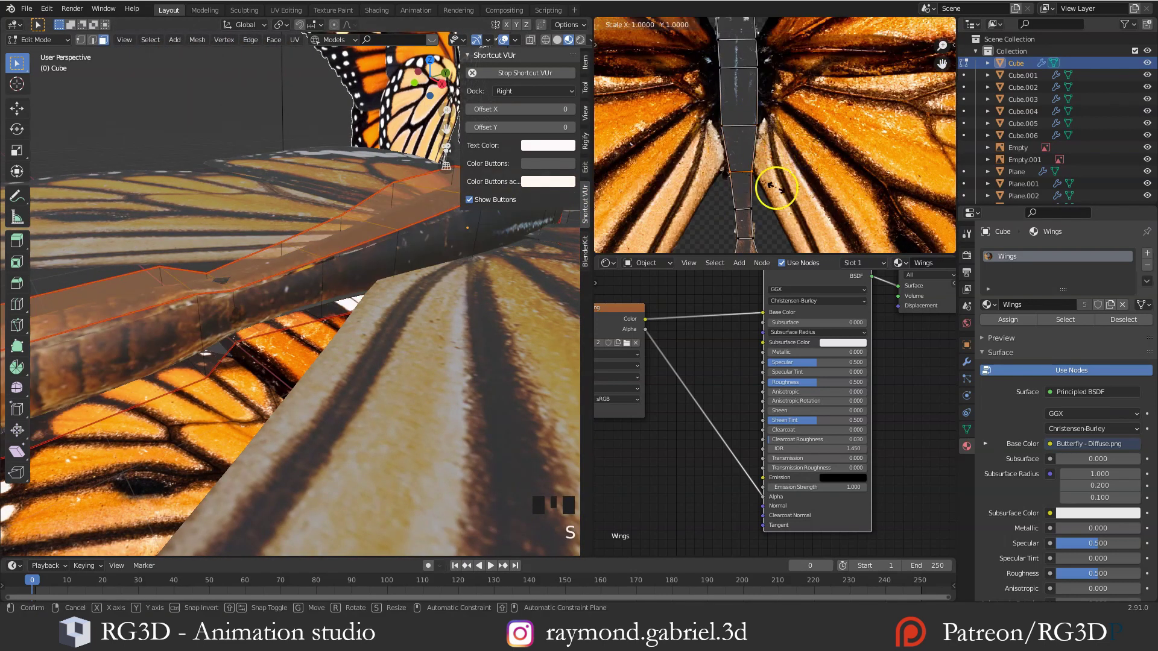
{"action": "left_click", "coordinate": [772, 187]}
Scale the UV vertex row where the narrow waist meets the abdomen to fit the pictured body
{"action": "scroll", "coordinate": [746, 209], "scroll_direction": "up", "scroll_amount": 4}
{"action": "left_click_drag", "start_coordinate": [775, 142], "coordinate": [696, 93]}
{"action": "key", "text": "s"}
{"action": "middle_click_drag", "start_coordinate": [773, 140], "coordinate": [795, 157], "text": "shift"}
{"action": "key", "text": "alt+a"}
{"action": "key", "text": "b"}
{"action": "key", "text": "b"}
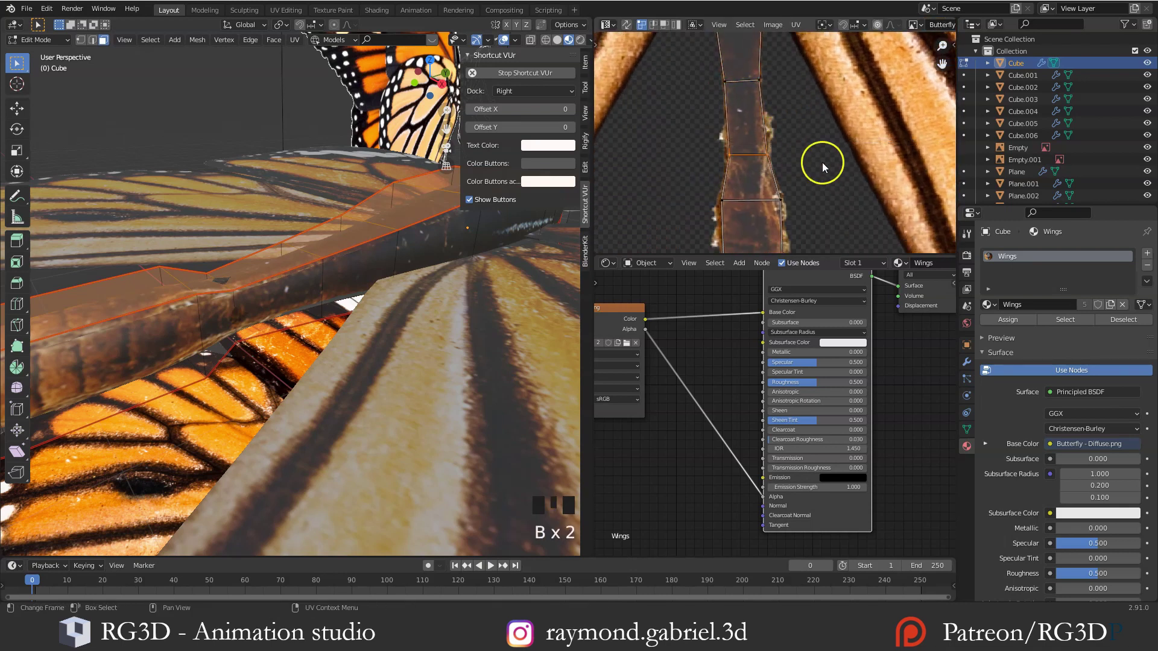
{"action": "scroll", "coordinate": [756, 145], "scroll_direction": "down", "scroll_amount": 2}
{"action": "middle_click_drag", "start_coordinate": [756, 144], "coordinate": [784, 161], "text": "shift"}
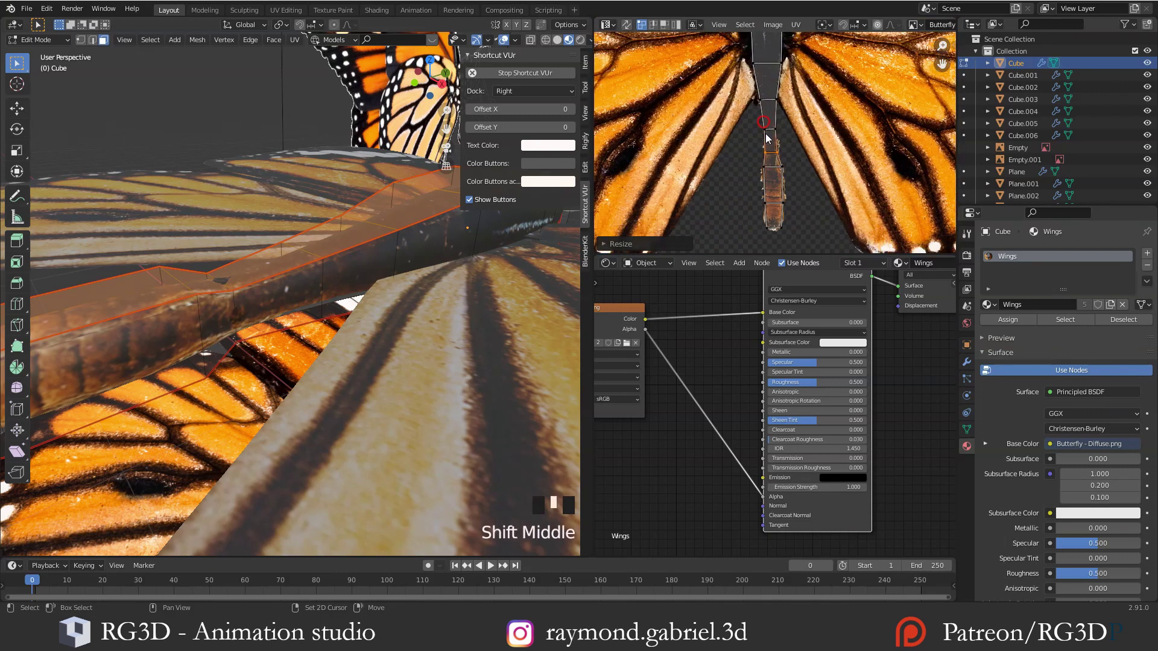
{"action": "scroll", "coordinate": [785, 163], "scroll_direction": "up", "scroll_amount": 2}
{"action": "scroll", "coordinate": [304, 212], "scroll_direction": "down", "scroll_amount": 4}
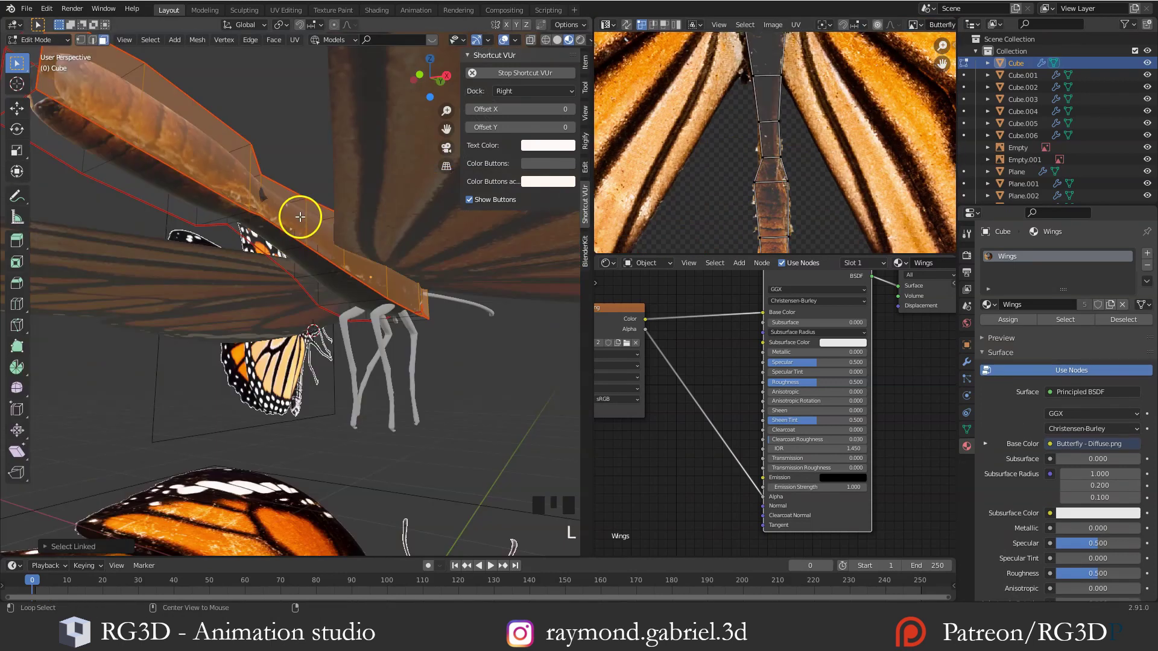
Isolate the linked strip along the body's side and adjust its UV vertex row at the waist to fit the picture
{"action": "key", "text": "alt+a"}
{"action": "key", "text": "l"}
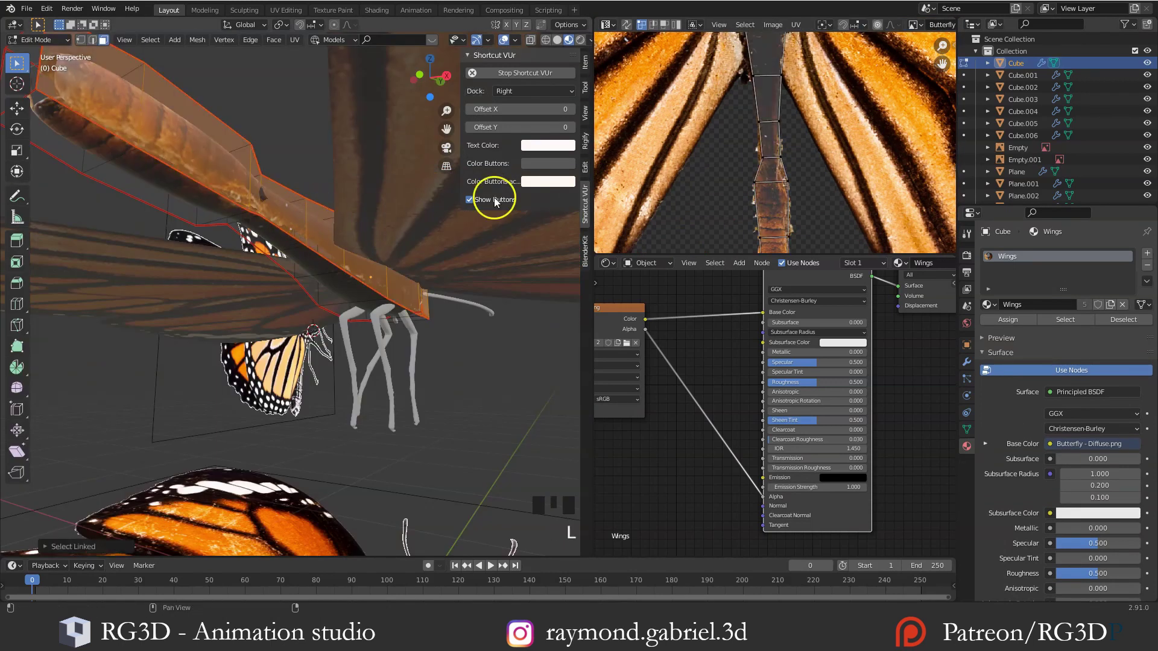
{"action": "scroll", "coordinate": [773, 136], "scroll_direction": "up", "scroll_amount": 2}
{"action": "key", "text": "alt+a"}
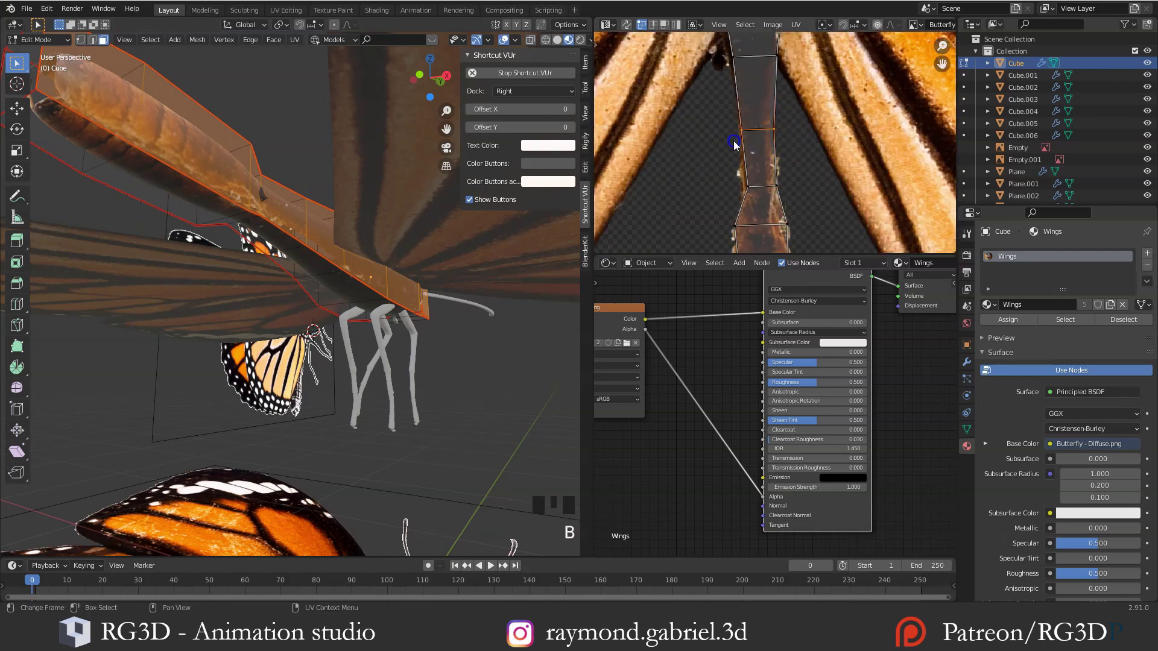
{"action": "scroll", "coordinate": [747, 136], "scroll_direction": "up", "scroll_amount": 2}
{"action": "key", "text": "s"}
{"action": "left_click", "coordinate": [794, 125]}
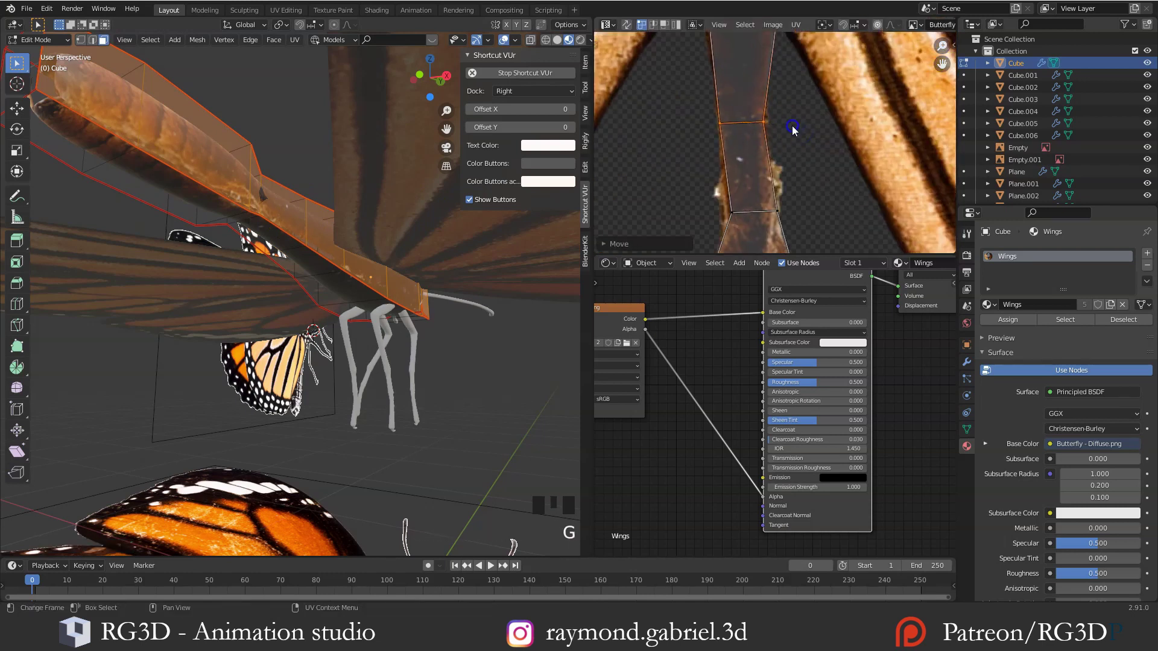
Scale and move the strip's UV vertex rows between the thorax and the narrow waist to follow the pictured body
{"action": "middle_click_drag", "start_coordinate": [794, 125], "coordinate": [791, 183], "text": "shift"}
{"action": "scroll", "coordinate": [815, 175], "scroll_direction": "down", "scroll_amount": 4}
{"action": "key", "text": "s"}
{"action": "left_click", "coordinate": [835, 153]}
{"action": "scroll", "coordinate": [805, 180], "scroll_direction": "up", "scroll_amount": 2}
{"action": "key", "text": "g"}
{"action": "left_click", "coordinate": [804, 139]}
{"action": "scroll", "coordinate": [807, 138], "scroll_direction": "down", "scroll_amount": 4}
{"action": "scroll", "coordinate": [811, 133], "scroll_direction": "up", "scroll_amount": 4}
{"action": "key", "text": "g"}
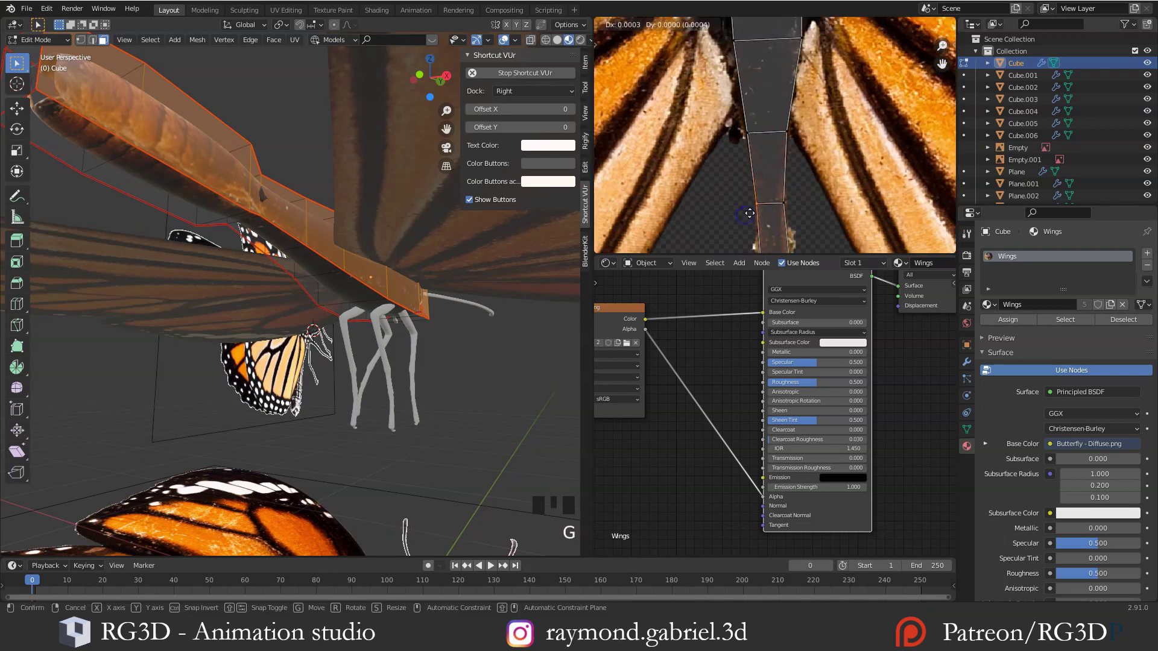
{"action": "left_click", "coordinate": [786, 181]}
Select the linked strip on the body's opposite side and move and rotate its UVs over the pictured body
{"action": "key", "text": "Tab"}
{"action": "middle_click_drag", "start_coordinate": [398, 254], "coordinate": [362, 260]}
{"action": "key", "text": "Tab"}
{"action": "scroll", "coordinate": [336, 279], "scroll_direction": "up", "scroll_amount": 2}
{"action": "key", "text": "l"}
{"action": "scroll", "coordinate": [761, 175], "scroll_direction": "down", "scroll_amount": 4}
{"action": "middle_click_drag", "start_coordinate": [761, 183], "coordinate": [757, 163], "text": "shift"}
{"action": "key", "text": "a"}
{"action": "key", "text": "g"}
{"action": "key", "text": "r"}
{"action": "scroll", "coordinate": [802, 121], "scroll_direction": "up", "scroll_amount": 3}
{"action": "middle_click_drag", "start_coordinate": [793, 105], "coordinate": [797, 149], "text": "shift"}
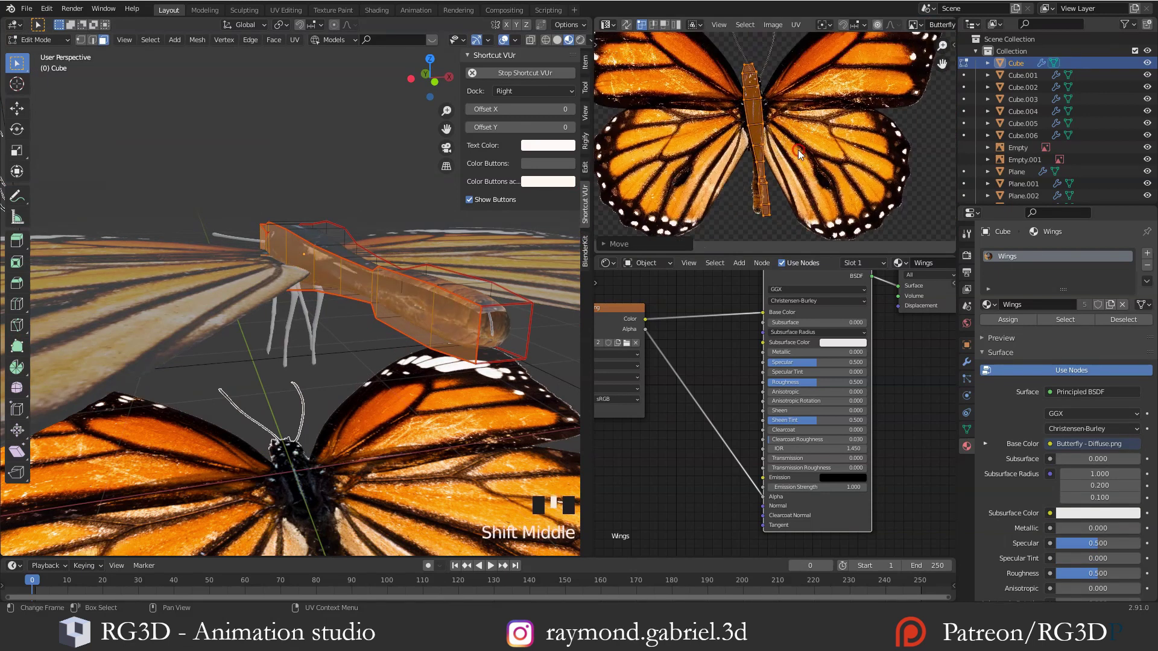
Move the second side strip's UV vertex rows around the head and thorax to line up with the picture
{"action": "scroll", "coordinate": [767, 125], "scroll_direction": "up", "scroll_amount": 2}
{"action": "left_click_drag", "start_coordinate": [711, 61], "coordinate": [811, 129]}
{"action": "key", "text": "g"}
{"action": "scroll", "coordinate": [817, 142], "scroll_direction": "up", "scroll_amount": 2}
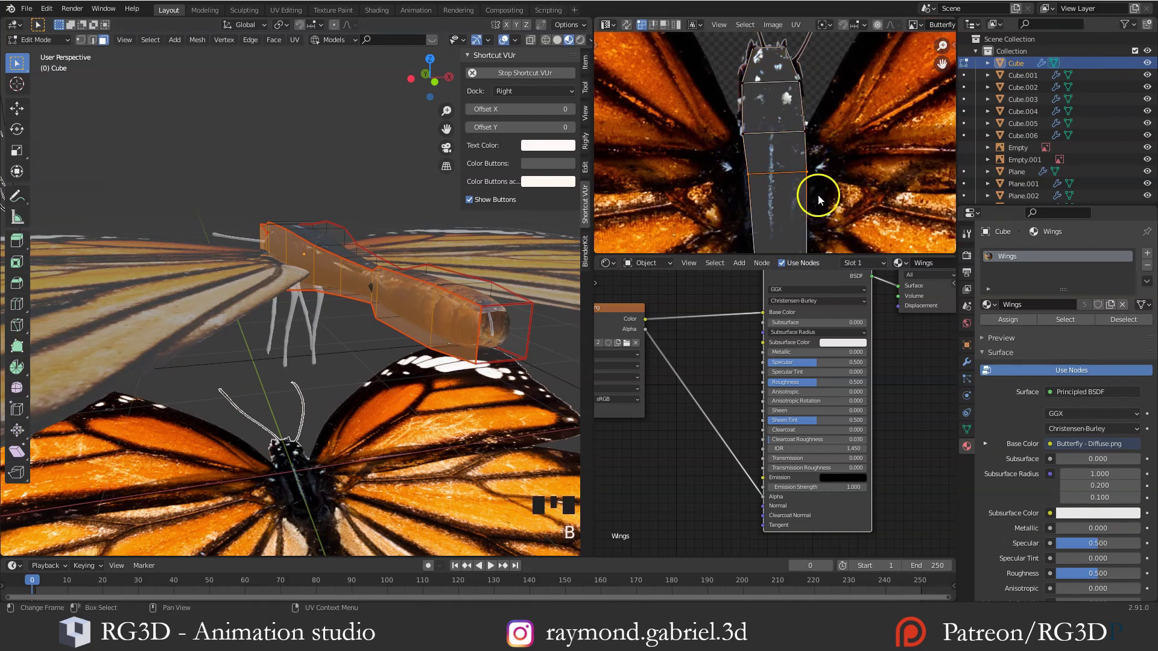
{"action": "scroll", "coordinate": [817, 194], "scroll_direction": "up", "scroll_amount": 2}
{"action": "left_click", "coordinate": [777, 164]}
Move the side strip's UV vertex rows at the waist and tail end onto the pictured abdomen, and check the result in Object Mode
{"action": "middle_click_drag", "start_coordinate": [779, 229], "coordinate": [786, 163]}
{"action": "left_click_drag", "start_coordinate": [681, 111], "coordinate": [766, 229]}
{"action": "key", "text": "g"}
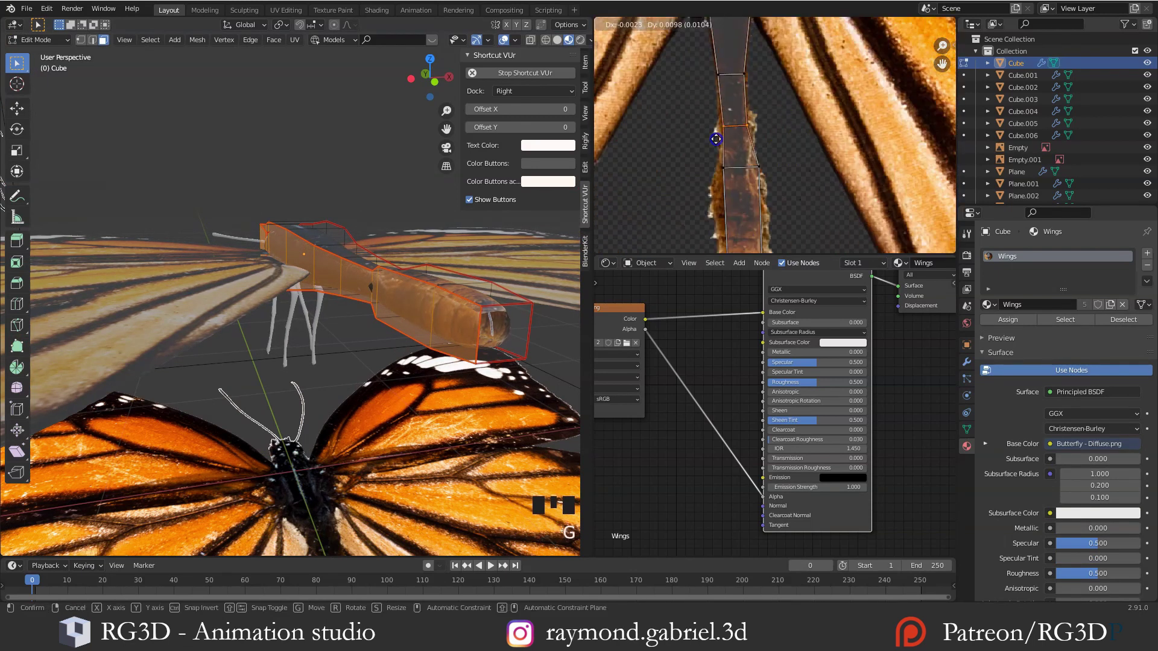
{"action": "left_click", "coordinate": [716, 137]}
{"action": "key", "text": "alt+a"}
{"action": "left_click_drag", "start_coordinate": [786, 181], "coordinate": [699, 240]}
{"action": "key", "text": "g"}
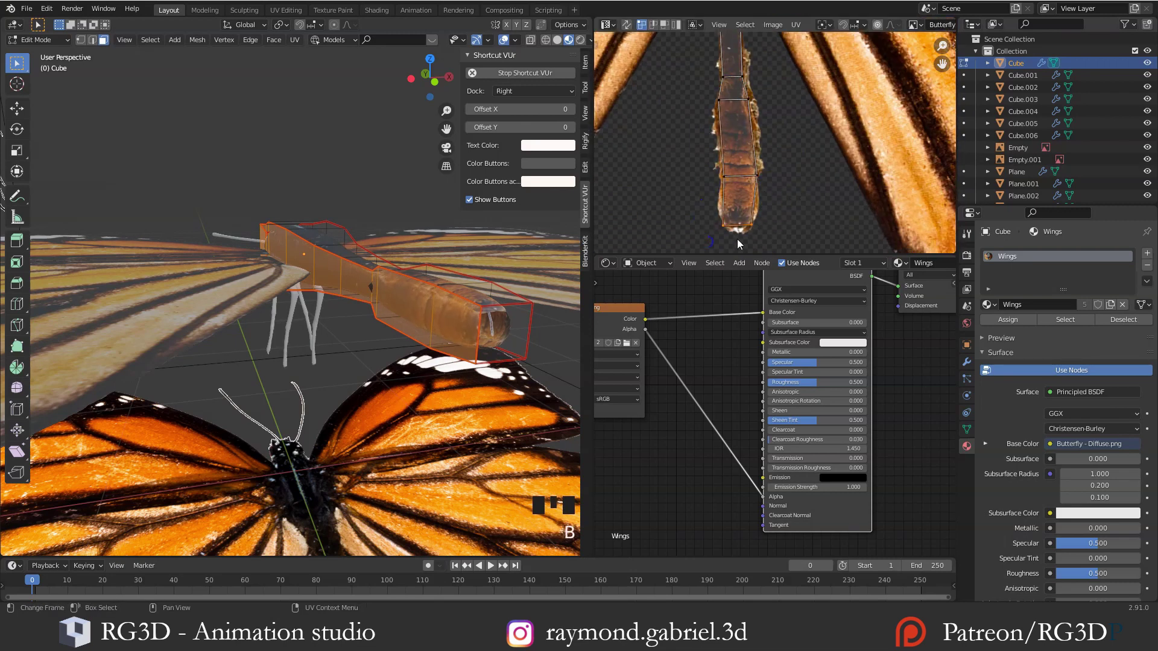
{"action": "key", "text": "Tab"}
{"action": "middle_click_drag", "start_coordinate": [385, 241], "coordinate": [412, 255]}
{"action": "key", "text": "Tab"}
Select the body's end-cap faces and move and shrink their UVs onto the pictured thorax
{"action": "scroll", "coordinate": [776, 139], "scroll_direction": "down", "scroll_amount": 5}
{"action": "scroll", "coordinate": [276, 314], "scroll_direction": "up", "scroll_amount": 2}
{"action": "scroll", "coordinate": [277, 314], "scroll_direction": "up", "scroll_amount": 1}
{"action": "left_click", "coordinate": [256, 297]}
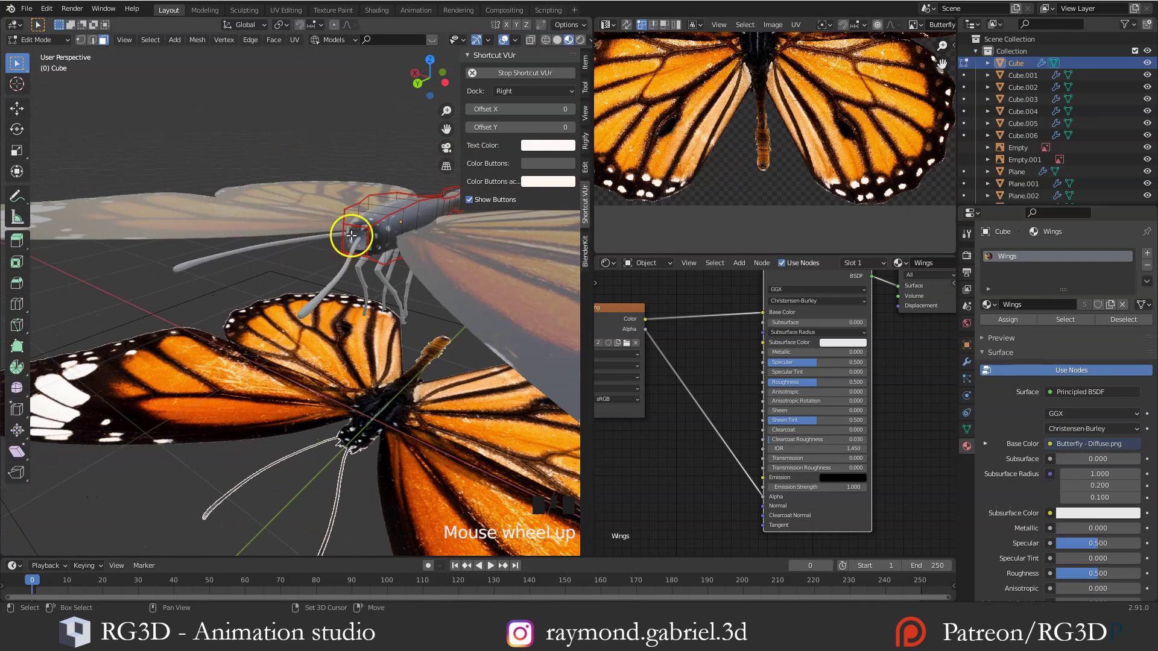
{"action": "scroll", "coordinate": [783, 155], "scroll_direction": "down", "scroll_amount": 5}
{"action": "scroll", "coordinate": [784, 155], "scroll_direction": "up", "scroll_amount": 5}
{"action": "key", "text": "a"}
{"action": "key", "text": "g"}
{"action": "left_click", "coordinate": [810, 113]}
{"action": "middle_click_drag", "start_coordinate": [811, 113], "coordinate": [829, 191], "text": "shift"}
{"action": "scroll", "coordinate": [801, 175], "scroll_direction": "up", "scroll_amount": 1}
{"action": "key", "text": "g"}
{"action": "left_click", "coordinate": [822, 71]}
{"action": "key", "text": "s"}
{"action": "left_click", "coordinate": [778, 118]}
{"action": "scroll", "coordinate": [777, 121], "scroll_direction": "up", "scroll_amount": 2}
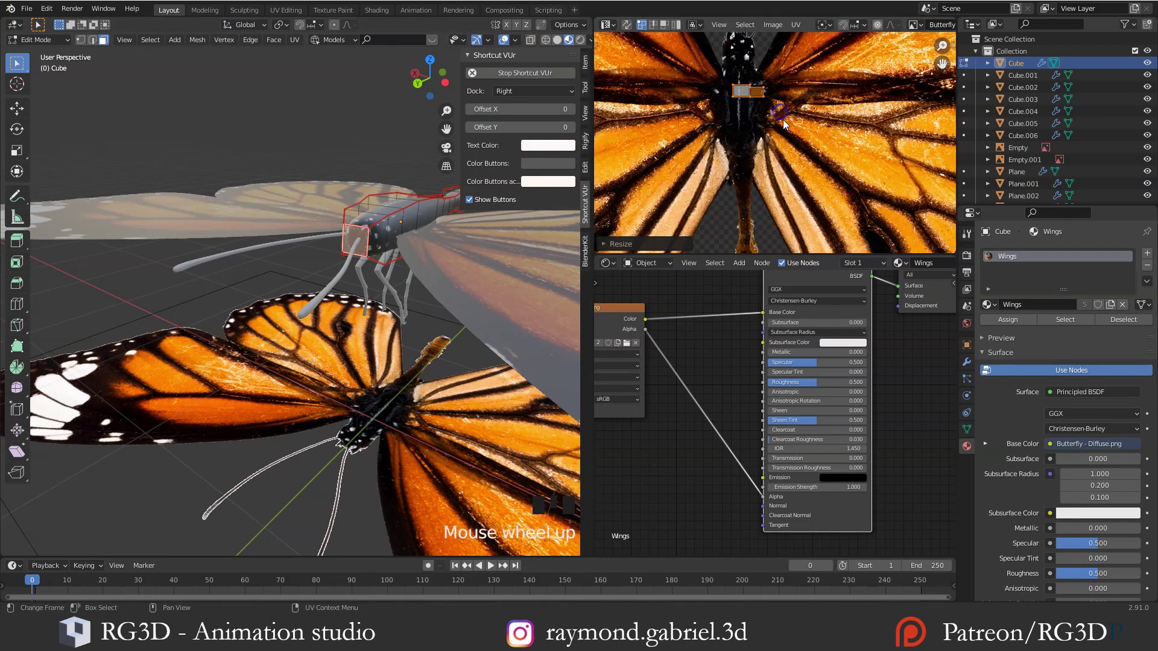
Pick the tail cap's UV face and move it down to the end of the pictured abdomen
{"action": "middle_click_drag", "start_coordinate": [797, 120], "coordinate": [830, 179], "text": "shift"}
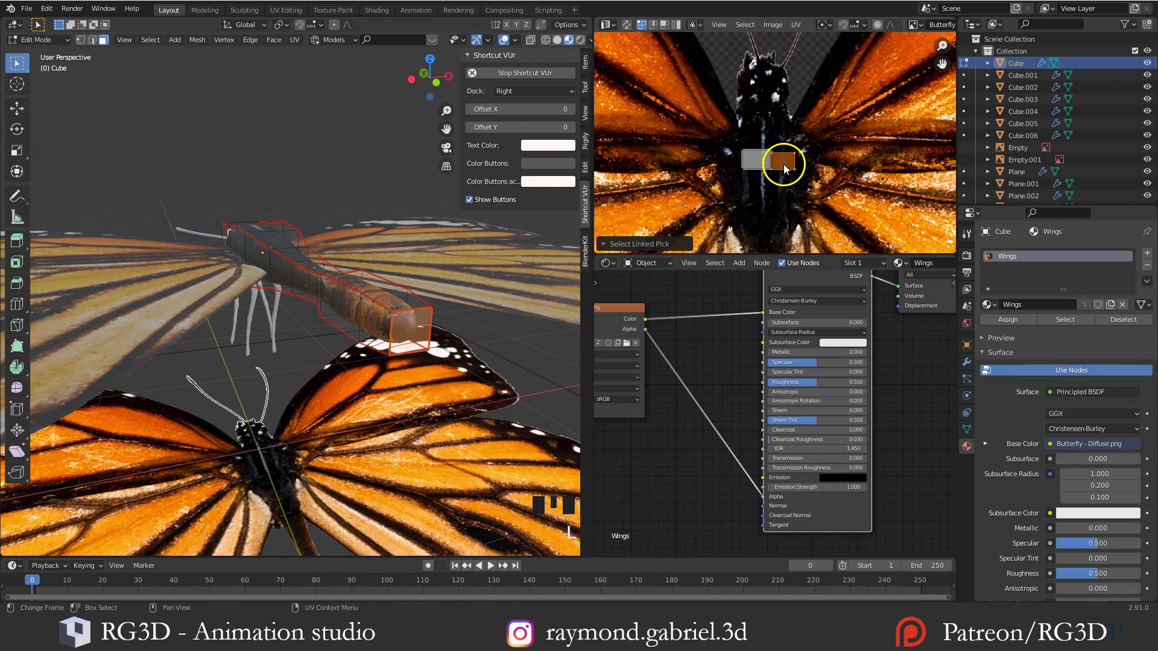
{"action": "scroll", "coordinate": [778, 181], "scroll_direction": "down", "scroll_amount": 2}
{"action": "scroll", "coordinate": [778, 181], "scroll_direction": "up", "scroll_amount": 1}
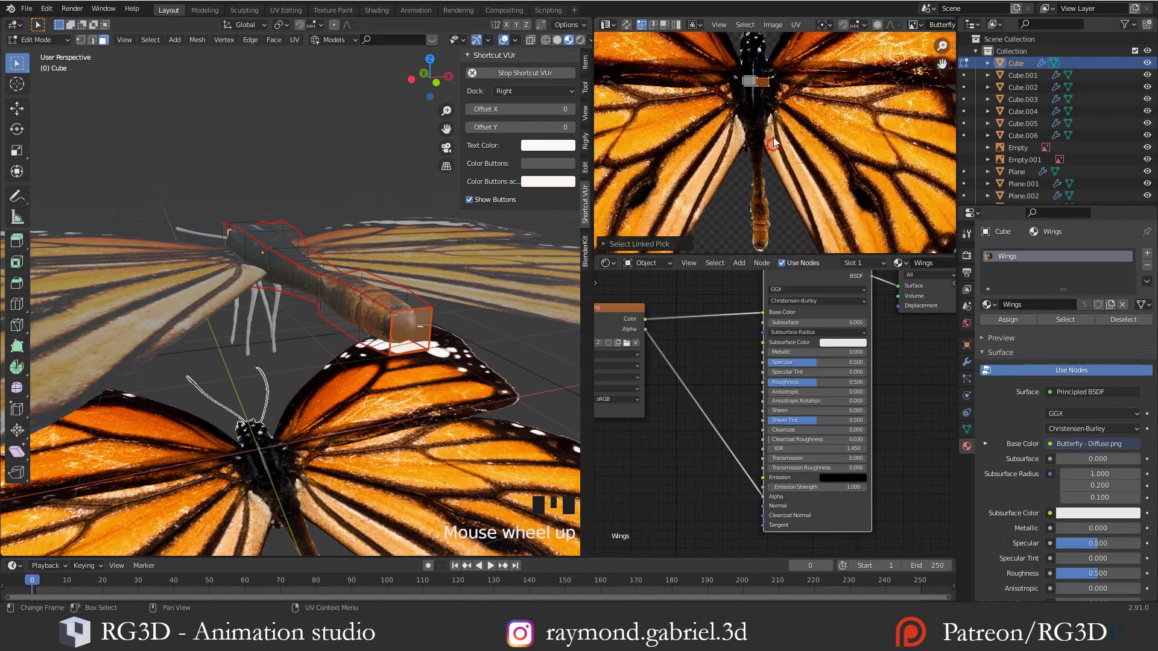
{"action": "key", "text": "g"}
{"action": "middle_click_drag", "start_coordinate": [777, 214], "coordinate": [770, 127], "text": "shift"}
{"action": "scroll", "coordinate": [770, 126], "scroll_direction": "up", "scroll_amount": 3}
{"action": "key", "text": "g"}
{"action": "left_click", "coordinate": [757, 190]}
Position and scale the tail cap's UV face to fit the pictured tail tip
{"action": "scroll", "coordinate": [754, 187], "scroll_direction": "up", "scroll_amount": 2}
{"action": "middle_click_drag", "start_coordinate": [435, 271], "coordinate": [362, 289]}
{"action": "mouse_move", "coordinate": [361, 289]}
{"action": "middle_mouse_down", "text": "shift"}
{"action": "mouse_move", "coordinate": [392, 326]}
{"action": "mouse_move", "coordinate": [382, 291]}
{"action": "mouse_move", "coordinate": [368, 295]}
{"action": "middle_mouse_up", "text": "shift"}
{"action": "scroll", "coordinate": [762, 180], "scroll_direction": "up", "scroll_amount": 1}
{"action": "middle_click_drag", "start_coordinate": [762, 180], "coordinate": [777, 184], "text": "shift"}
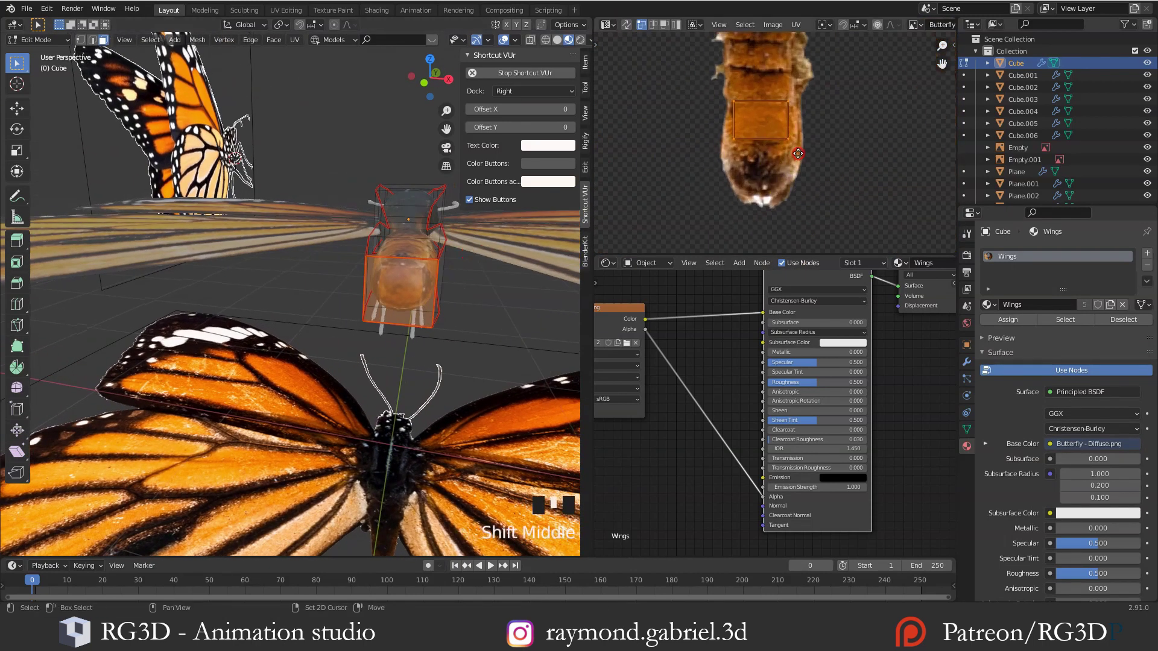
{"action": "key", "text": "g"}
{"action": "left_click", "coordinate": [804, 218]}
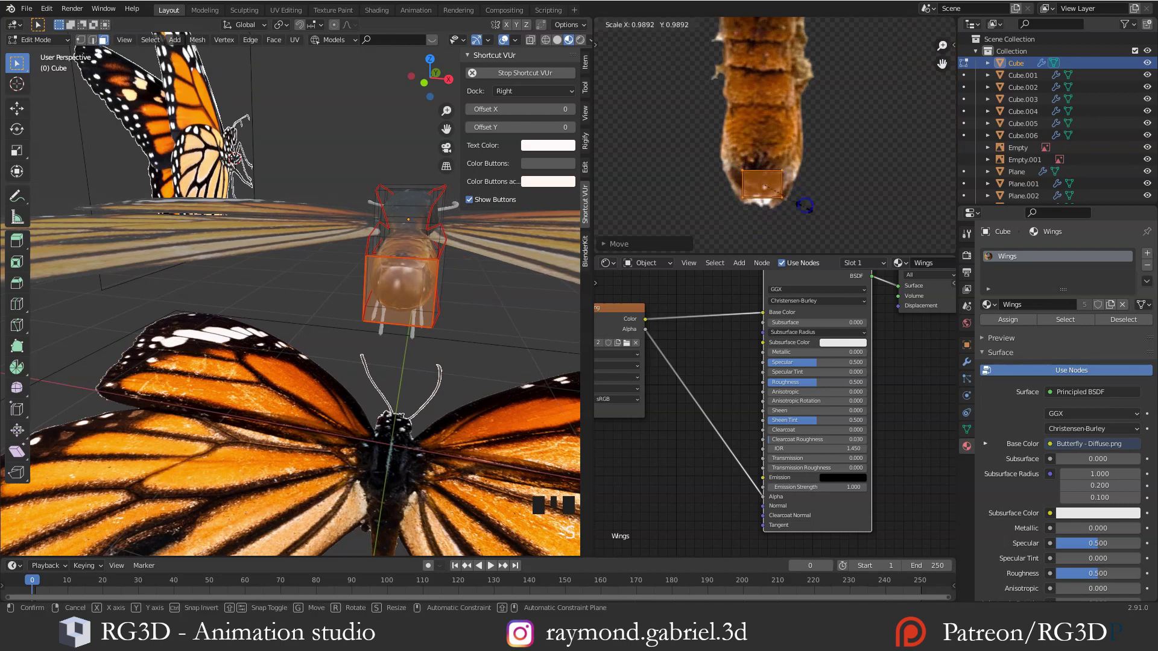
Examine the textured tail and abdomen in Object Mode and return to Edit Mode
{"action": "middle_click_drag", "start_coordinate": [374, 289], "coordinate": [372, 321]}
{"action": "key", "text": "Tab"}
{"action": "scroll", "coordinate": [398, 307], "scroll_direction": "up", "scroll_amount": 3}
{"action": "scroll", "coordinate": [393, 293], "scroll_direction": "up", "scroll_amount": 2}
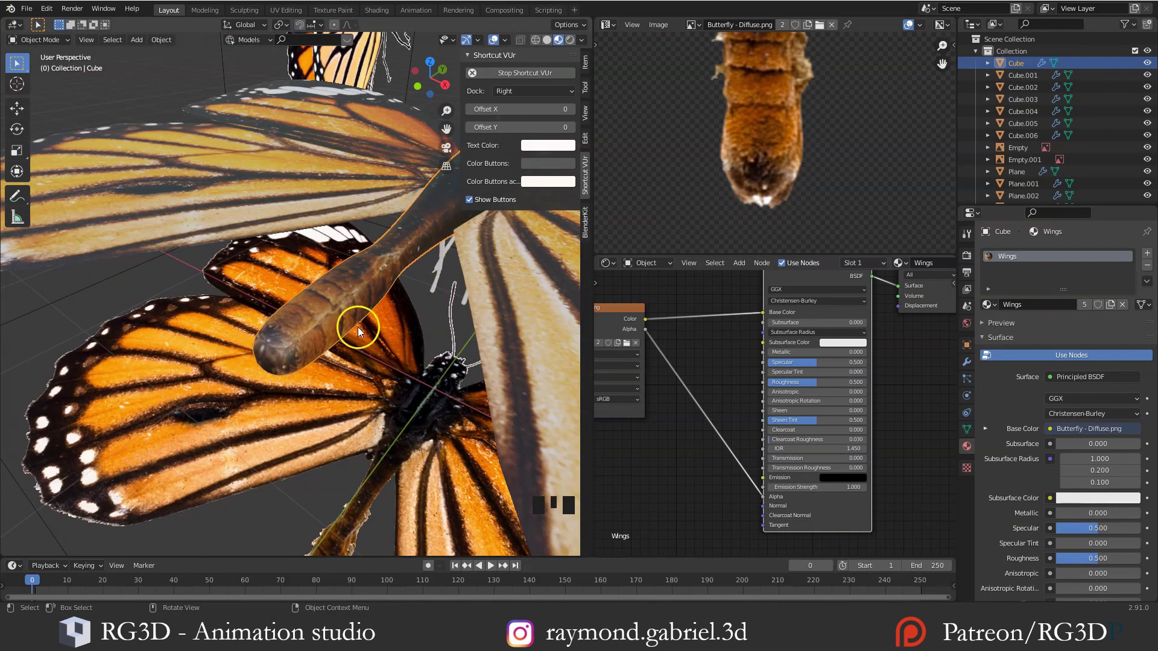
{"action": "middle_click_drag", "start_coordinate": [357, 327], "coordinate": [340, 310]}
{"action": "key", "text": "Tab"}
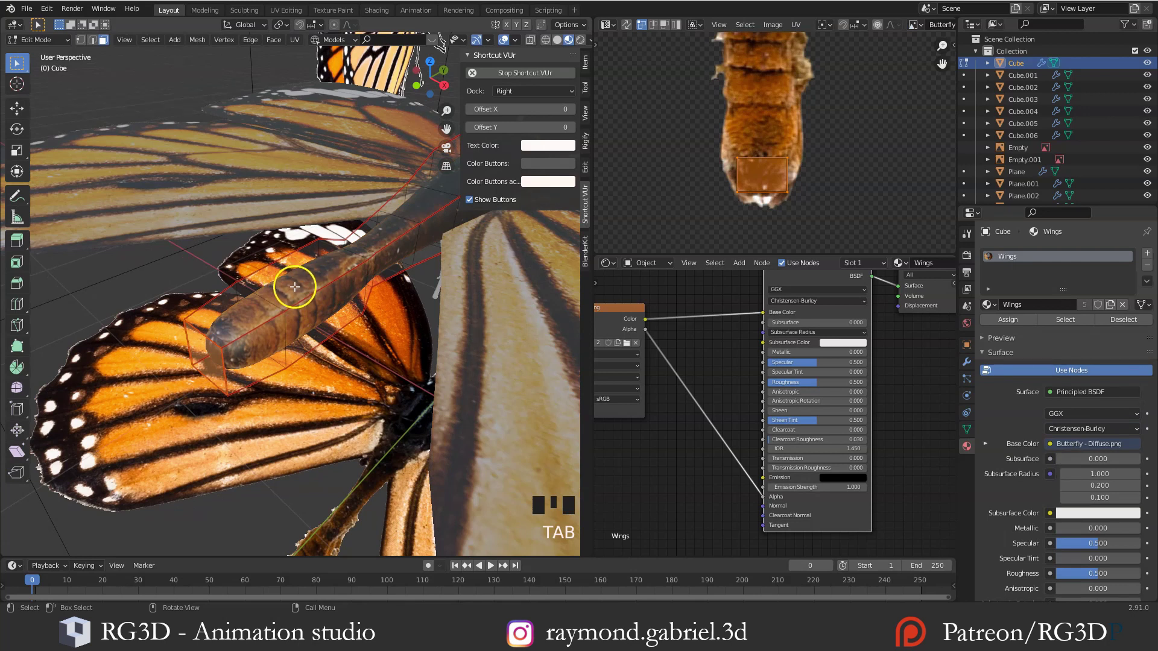
Select the linked strip running up from the tail and move its lower abdomen UV row along Y to match the pictured segments
{"action": "key", "text": "l"}
{"action": "left_click", "coordinate": [664, 192]}
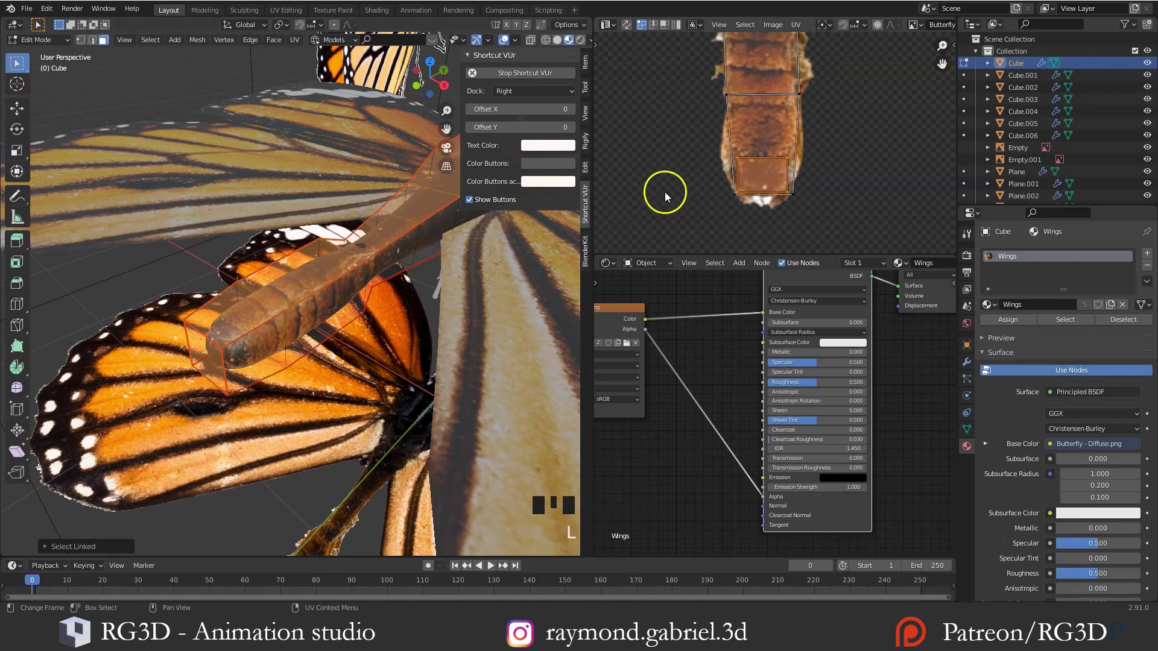
{"action": "middle_click_drag", "start_coordinate": [818, 77], "coordinate": [783, 158], "text": "shift"}
{"action": "key", "text": "b"}
{"action": "left_click_drag", "start_coordinate": [779, 152], "coordinate": [684, 185]}
{"action": "middle_click_drag", "start_coordinate": [684, 184], "coordinate": [785, 216], "text": "shift"}
{"action": "key", "text": "g"}
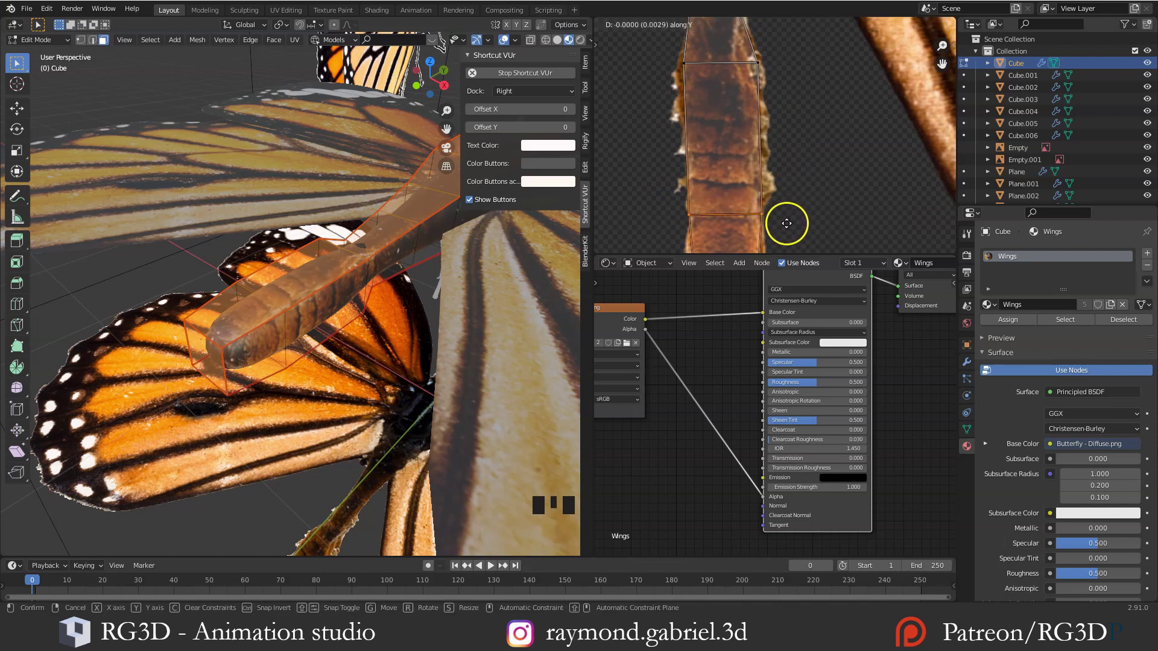
{"action": "left_click", "coordinate": [786, 227]}
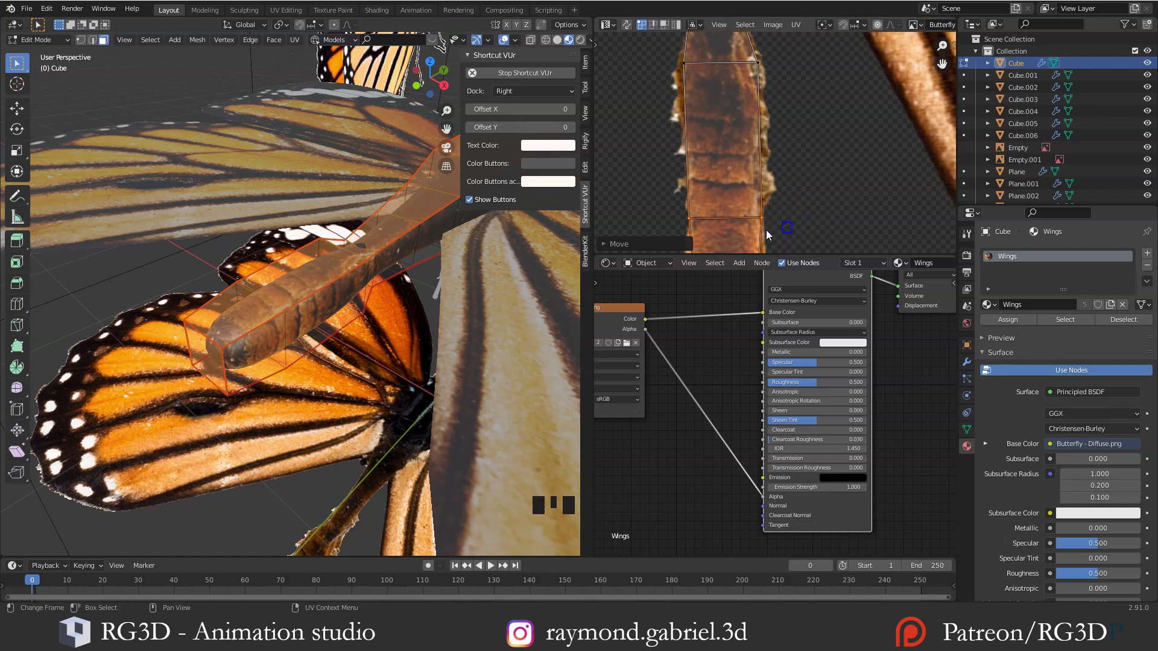
{"action": "key", "text": "g"}
{"action": "key", "text": "y"}
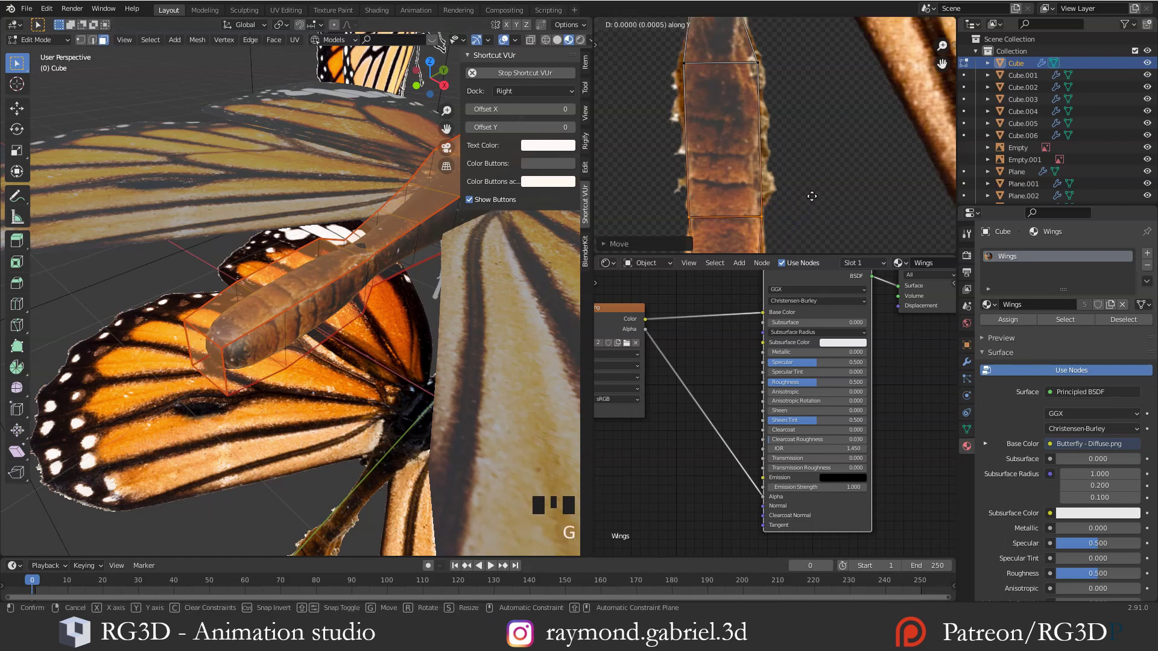
{"action": "left_click", "coordinate": [812, 196]}
Select the linked strip on the body's other side and move its UV edge row near the abdomen's end along Y
{"action": "key", "text": "alt+a"}
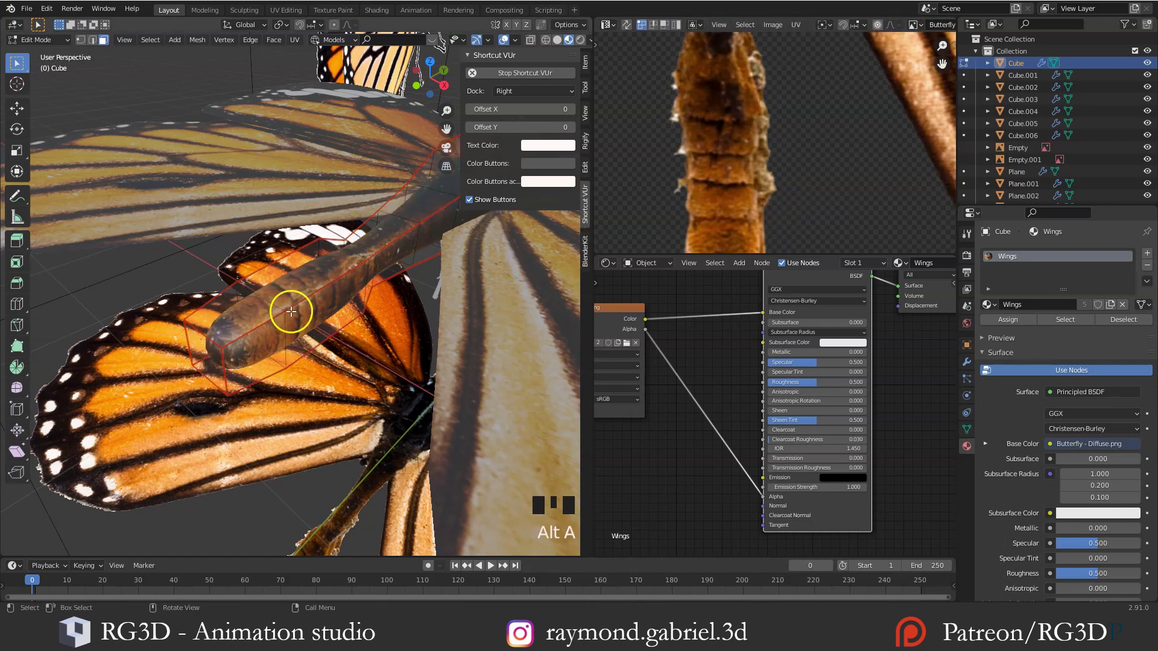
{"action": "middle_click_drag", "start_coordinate": [297, 327], "coordinate": [472, 297]}
{"action": "key", "text": "l"}
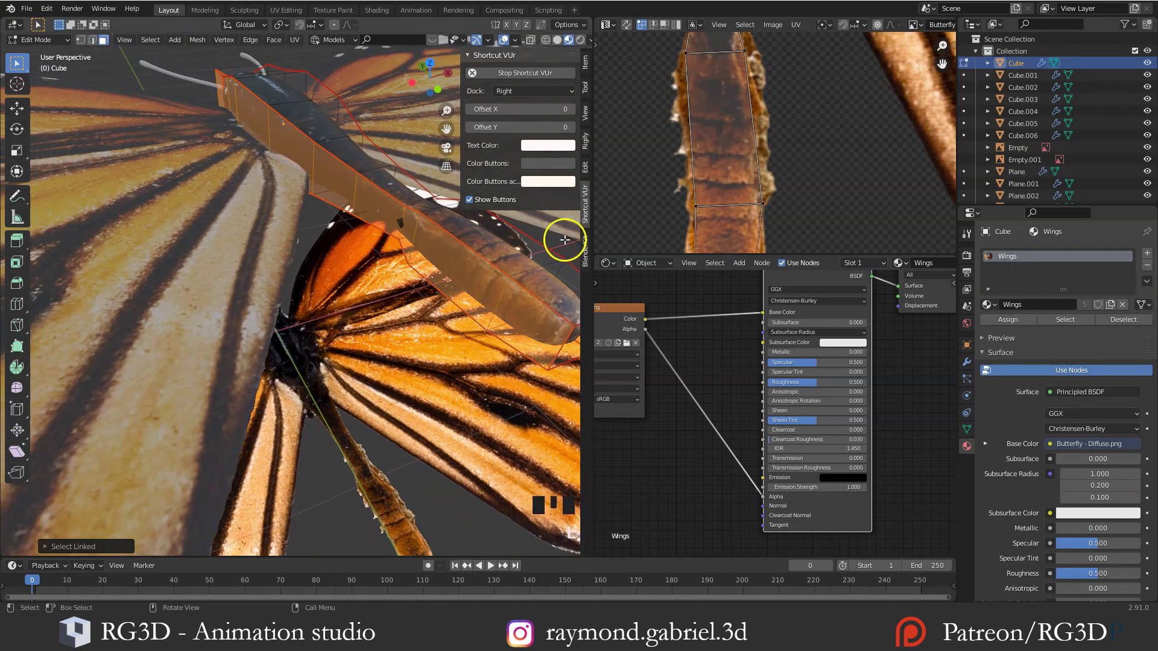
{"action": "middle_click_drag", "start_coordinate": [779, 191], "coordinate": [784, 164], "text": "shift"}
{"action": "left_click", "coordinate": [752, 173], "text": "alt"}
{"action": "key", "text": "g"}
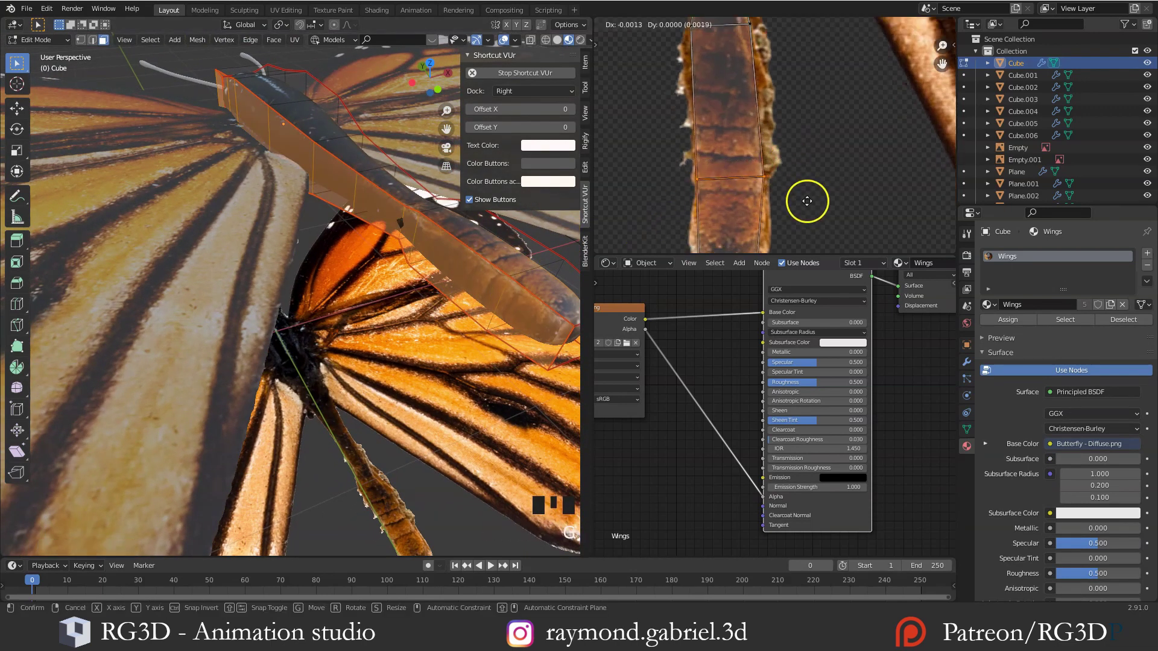
{"action": "left_click", "coordinate": [807, 201]}
{"action": "key", "text": "g"}
{"action": "key", "text": "y"}
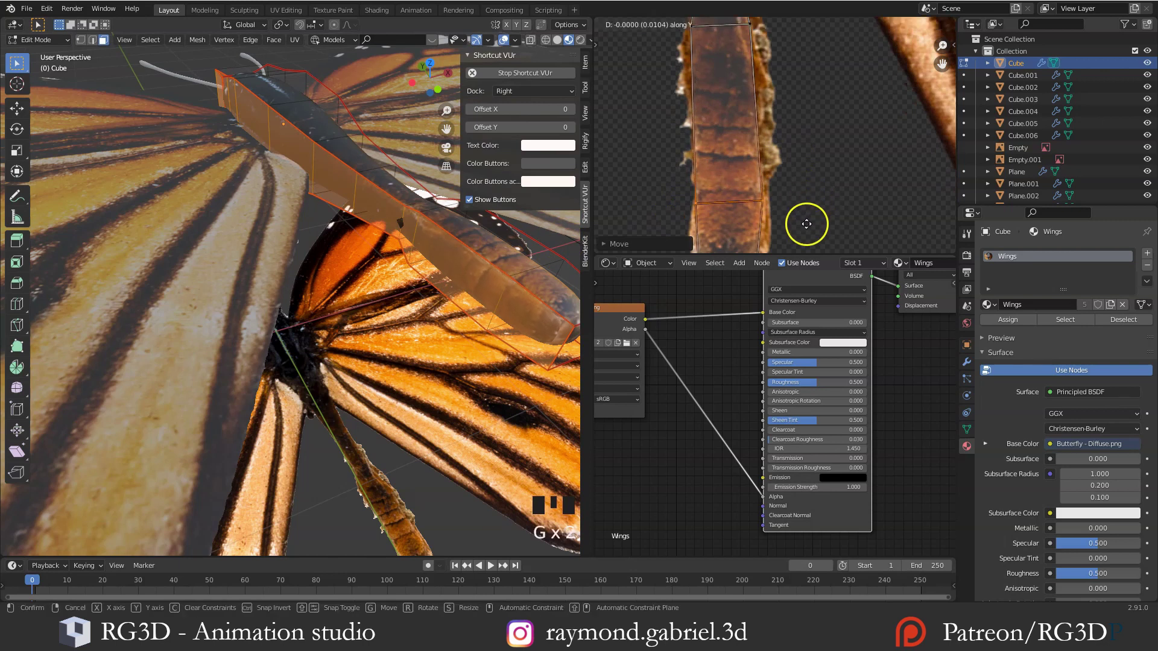
{"action": "left_click", "coordinate": [805, 223]}
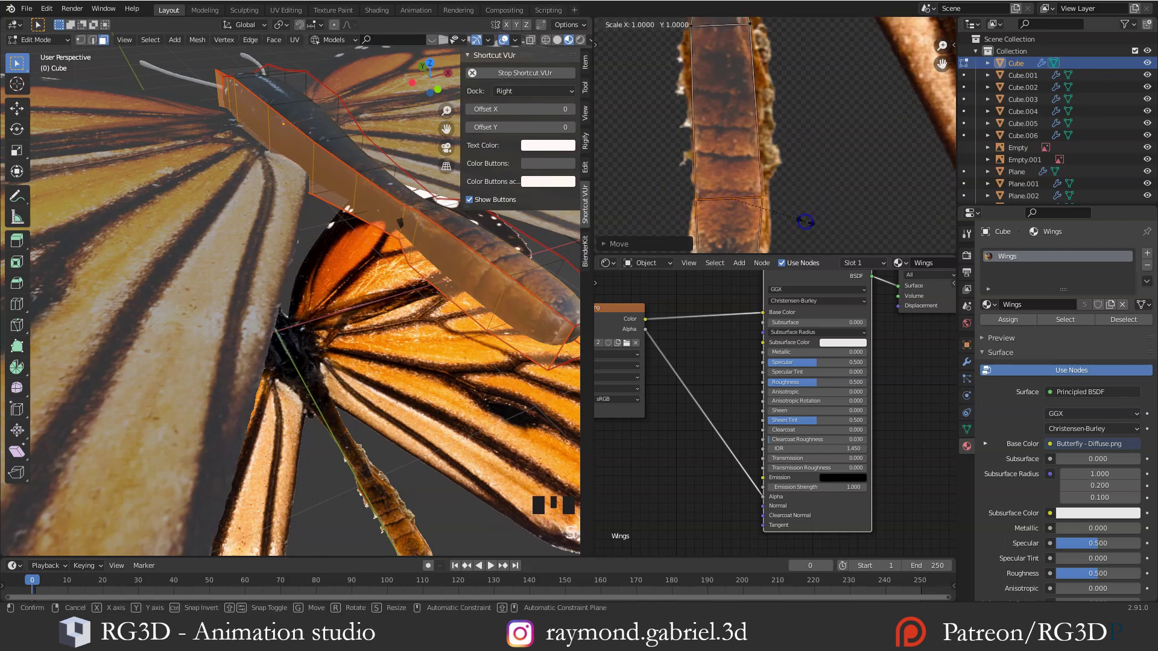
Move and scale the side strip's UV rows at the tail end to fit the pictured abdomen, and check them in Object Mode
{"action": "scroll", "coordinate": [797, 181], "scroll_direction": "down", "scroll_amount": 2}
{"action": "key", "text": "alt+a"}
{"action": "left_click", "coordinate": [752, 180], "text": "alt"}
{"action": "key", "text": "s"}
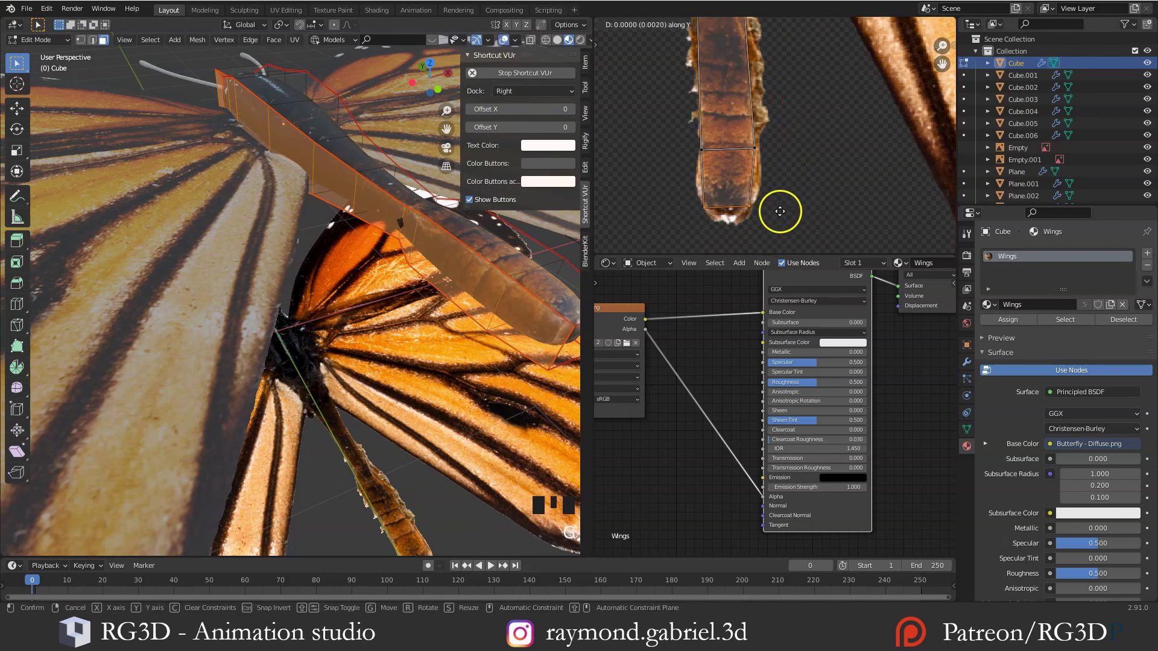
{"action": "left_click", "coordinate": [782, 211]}
{"action": "middle_click_drag", "start_coordinate": [789, 135], "coordinate": [781, 205]}
{"action": "key", "text": "s"}
{"action": "left_click", "coordinate": [783, 138]}
{"action": "key", "text": "Tab"}
{"action": "middle_click_drag", "start_coordinate": [401, 244], "coordinate": [265, 181]}
{"action": "middle_click_drag", "start_coordinate": [265, 229], "coordinate": [236, 173], "text": "shift"}
{"action": "key", "text": "Tab"}
Scale the strip's UV row across the abdomen and move it along Y to line up the segments with the neighbouring strip
{"action": "key", "text": "alt+a"}
{"action": "left_click_drag", "start_coordinate": [812, 110], "coordinate": [695, 148]}
{"action": "key", "text": "s"}
{"action": "left_click", "coordinate": [813, 159]}
{"action": "key", "text": "g"}
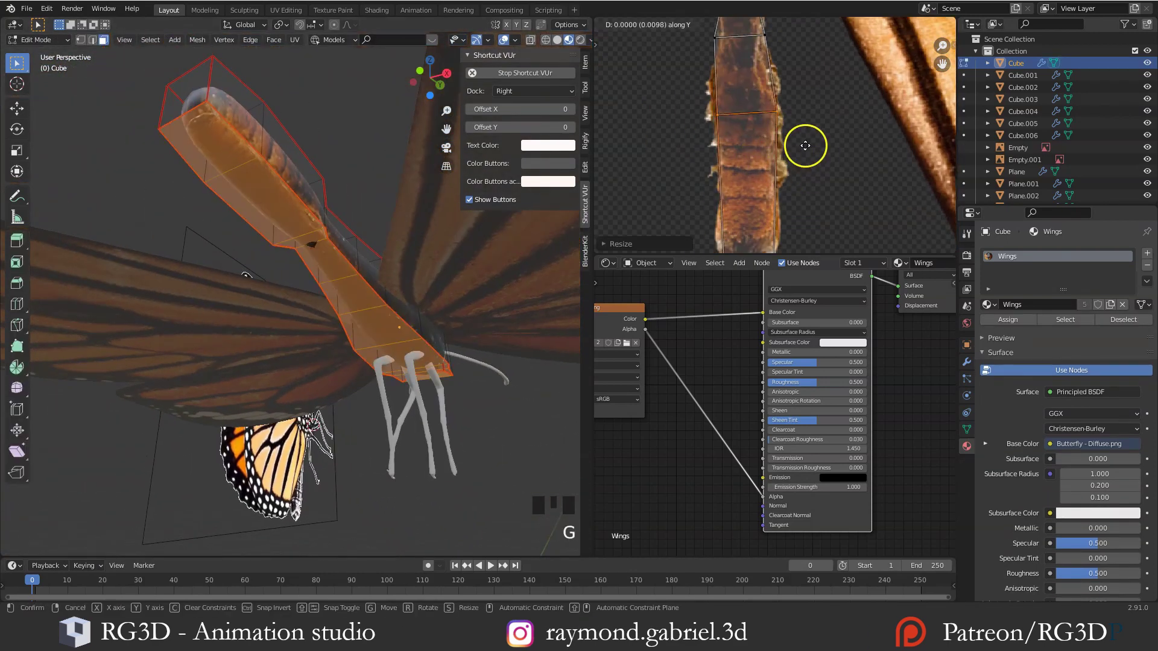
{"action": "left_click", "coordinate": [805, 146]}
{"action": "middle_click_drag", "start_coordinate": [386, 232], "coordinate": [319, 211]}
{"action": "scroll", "coordinate": [319, 211], "scroll_direction": "up", "scroll_amount": 1}
{"action": "key", "text": "g"}
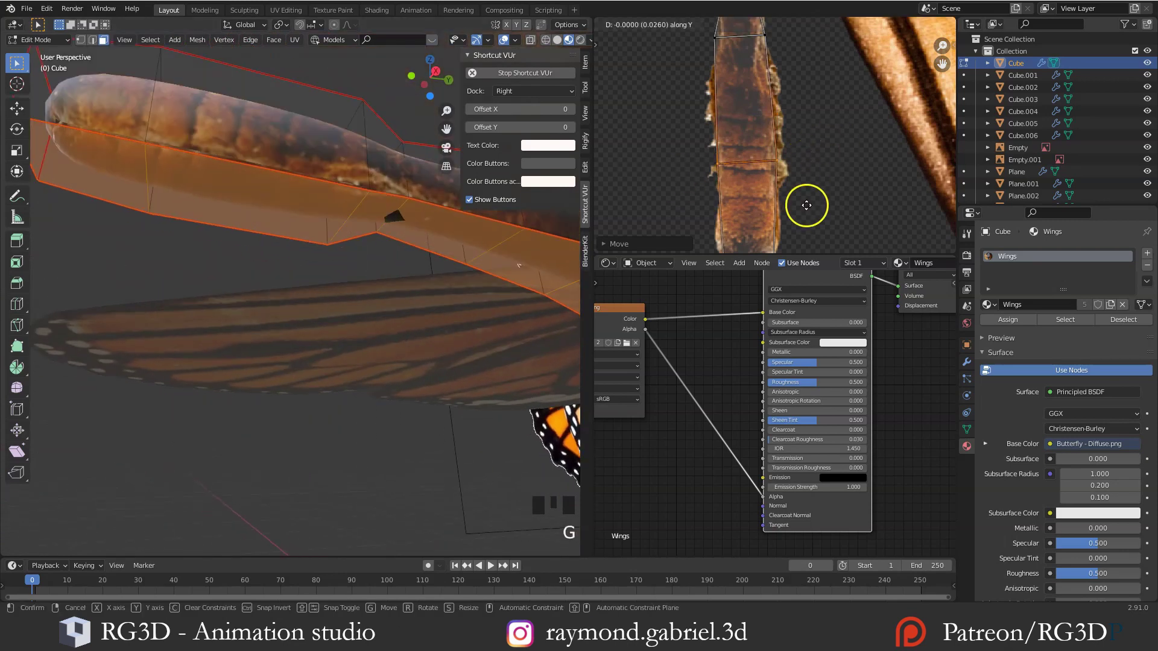
{"action": "left_click", "coordinate": [806, 207]}
{"action": "scroll", "coordinate": [806, 207], "scroll_direction": "down", "scroll_amount": 1}
{"action": "key", "text": "g"}
{"action": "left_click", "coordinate": [795, 232]}
Scale and move the strip's UV vertices where the waist meets the abdomen to match the pictured body
{"action": "key", "text": "b"}
{"action": "left_click_drag", "start_coordinate": [760, 46], "coordinate": [802, 72]}
{"action": "key", "text": "s"}
{"action": "left_click", "coordinate": [809, 148]}
{"action": "scroll", "coordinate": [809, 148], "scroll_direction": "down", "scroll_amount": 1}
{"action": "middle_click_drag", "start_coordinate": [809, 147], "coordinate": [806, 181], "text": "shift"}
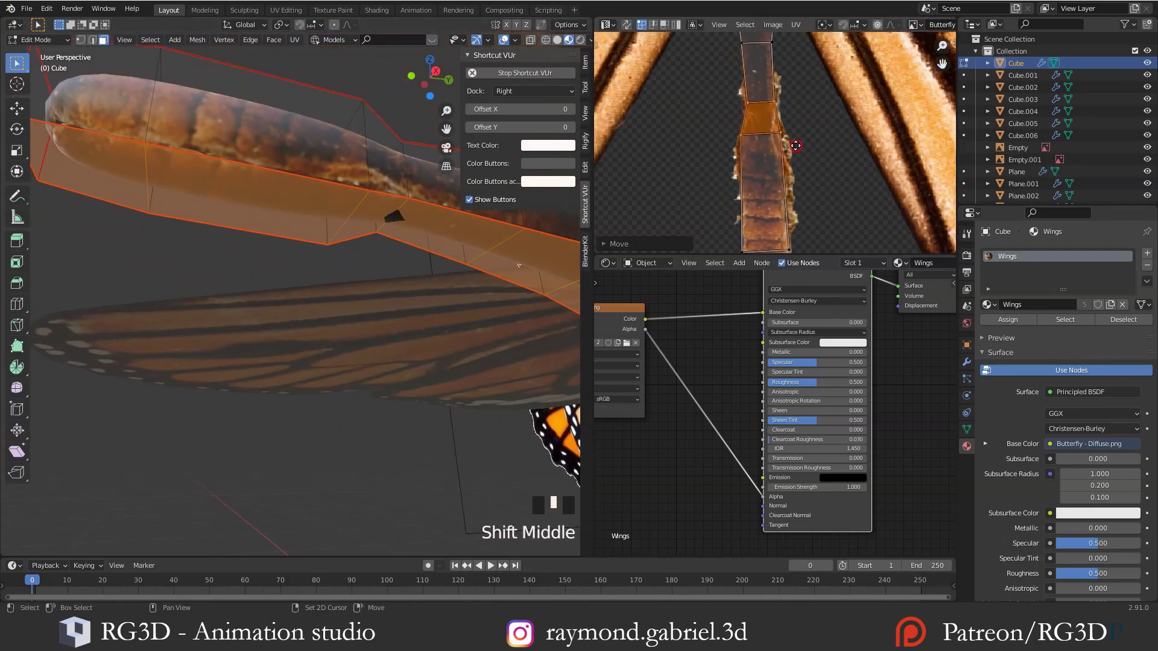
{"action": "key", "text": "g"}
{"action": "left_click", "coordinate": [802, 163]}
{"action": "key", "text": "g"}
{"action": "left_click", "coordinate": [808, 96]}
{"action": "middle_click_drag", "start_coordinate": [797, 101], "coordinate": [785, 72], "text": "shift"}
Move and scale the strip's lower abdomen and tail-tip UV vertices to fit the pictured tail
{"action": "key", "text": "g"}
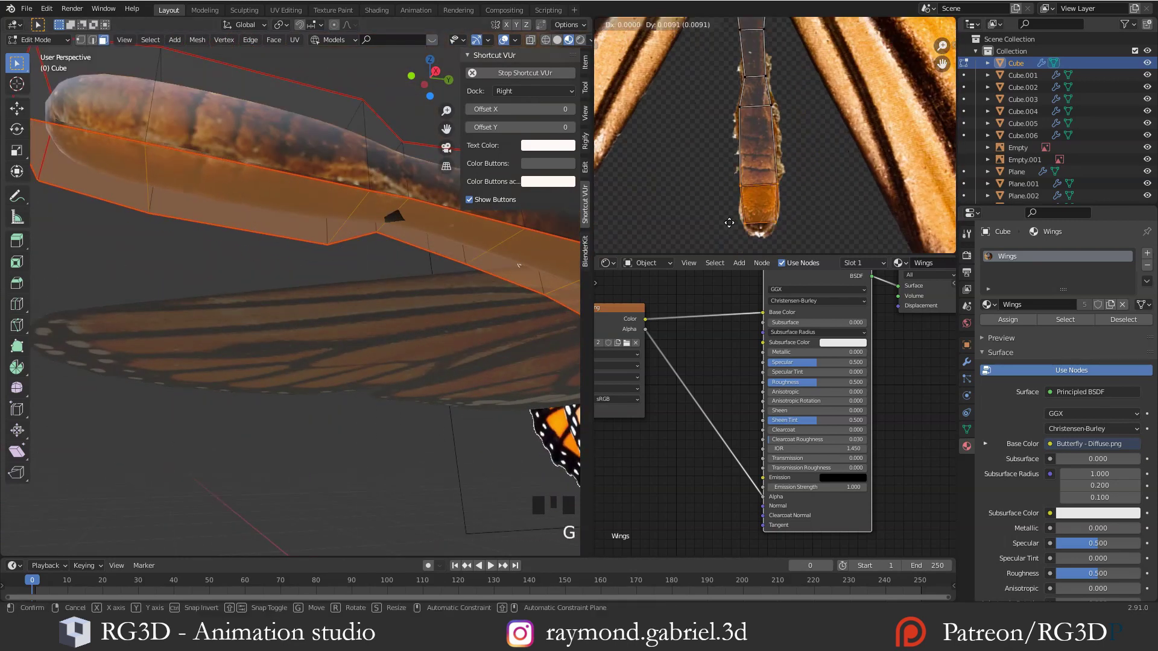
{"action": "left_click", "coordinate": [727, 225]}
{"action": "key", "text": "g"}
{"action": "left_click", "coordinate": [815, 215]}
{"action": "key", "text": "g"}
{"action": "left_click", "coordinate": [804, 186]}
{"action": "key", "text": "b"}
{"action": "left_click_drag", "start_coordinate": [717, 198], "coordinate": [801, 238]}
{"action": "key", "text": "s"}
{"action": "left_click", "coordinate": [814, 197]}
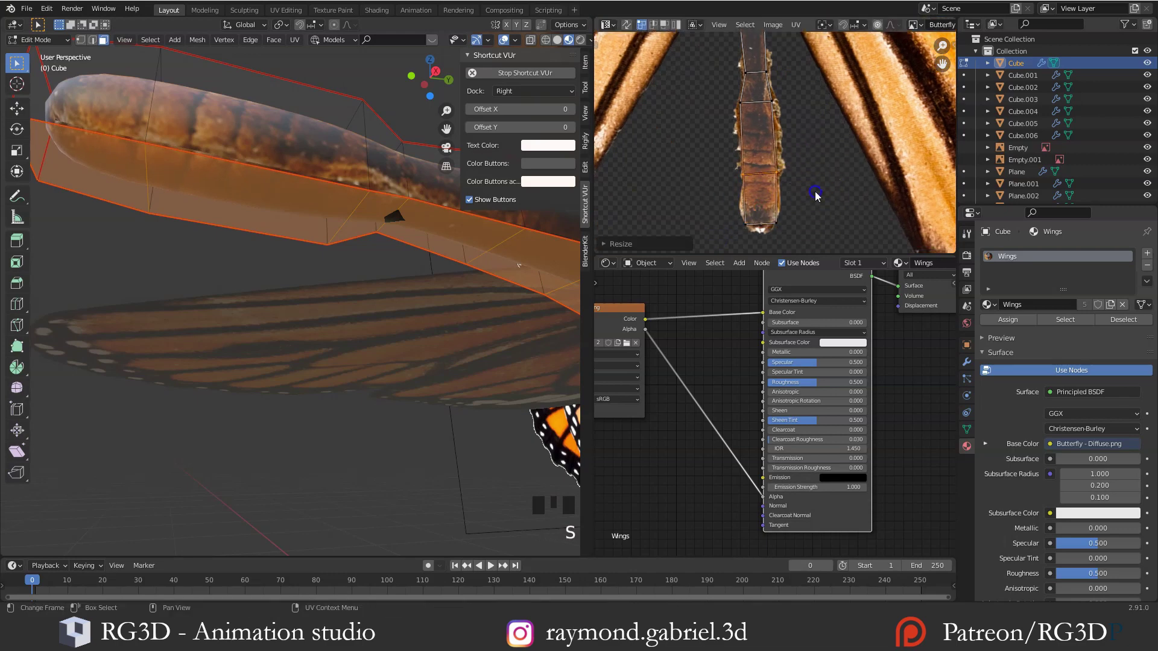
{"action": "key", "text": "s"}
{"action": "key", "text": "g"}
{"action": "left_click", "coordinate": [723, 235]}
Examine the finished body texture in Object Mode and select the body object
{"action": "key", "text": "Tab"}
{"action": "middle_click_drag", "start_coordinate": [260, 242], "coordinate": [306, 310]}
{"action": "scroll", "coordinate": [411, 291], "scroll_direction": "up", "scroll_amount": 2}
{"action": "key", "text": "Tab"}
{"action": "key", "text": "Tab"}
{"action": "left_click", "coordinate": [329, 253]}
{"action": "left_click", "coordinate": [317, 363]}
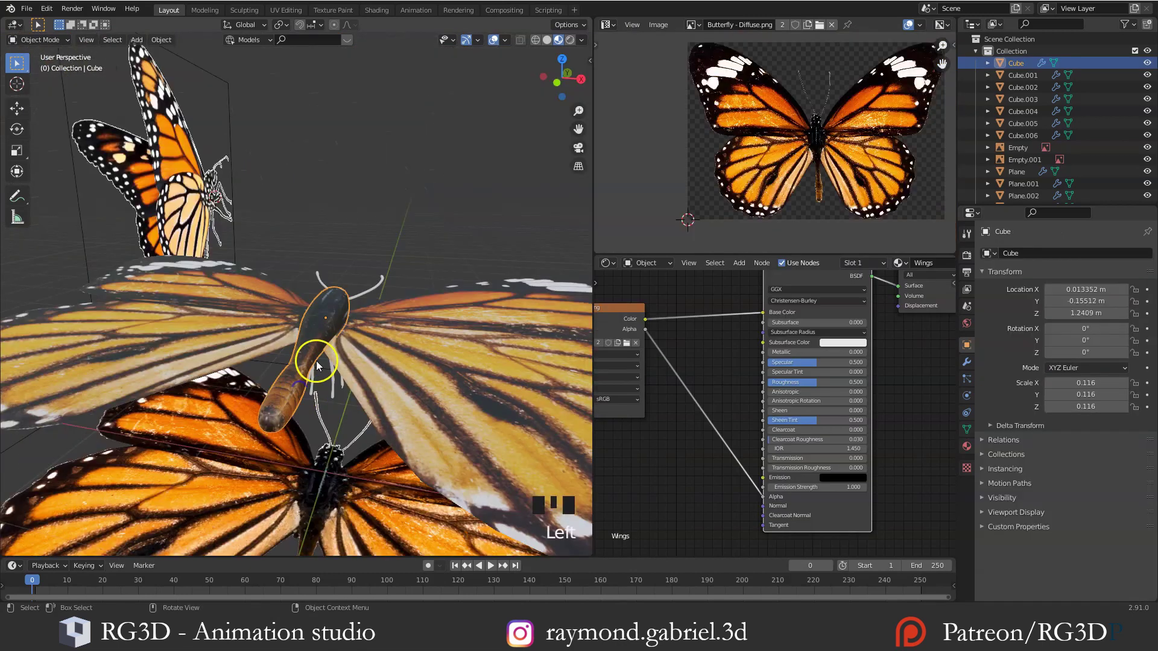
Select both antennae, Cube.001 and Cube.002, and apply their rotation and scale
{"action": "middle_click_drag", "start_coordinate": [317, 366], "coordinate": [331, 332]}
{"action": "left_click", "coordinate": [350, 319]}
{"action": "left_click", "coordinate": [331, 294]}
{"action": "scroll", "coordinate": [353, 311], "scroll_direction": "up", "scroll_amount": 2}
{"action": "left_click", "coordinate": [352, 344]}
{"action": "scroll", "coordinate": [325, 335], "scroll_direction": "up", "scroll_amount": 2}
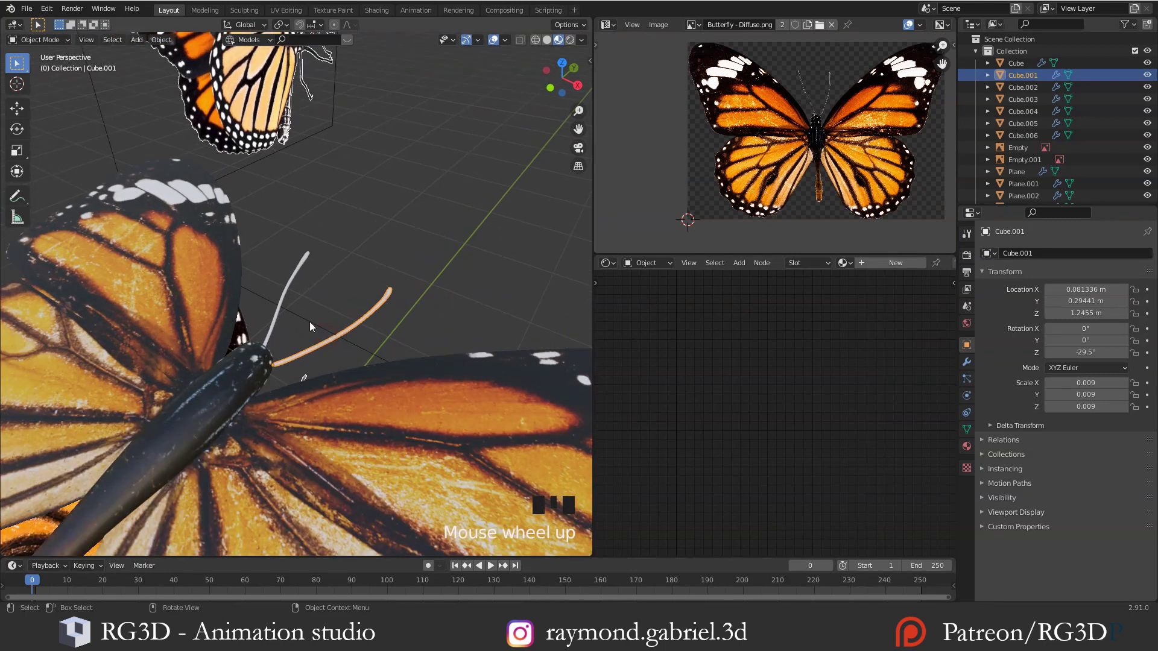
{"action": "left_click", "coordinate": [280, 303], "text": "shift"}
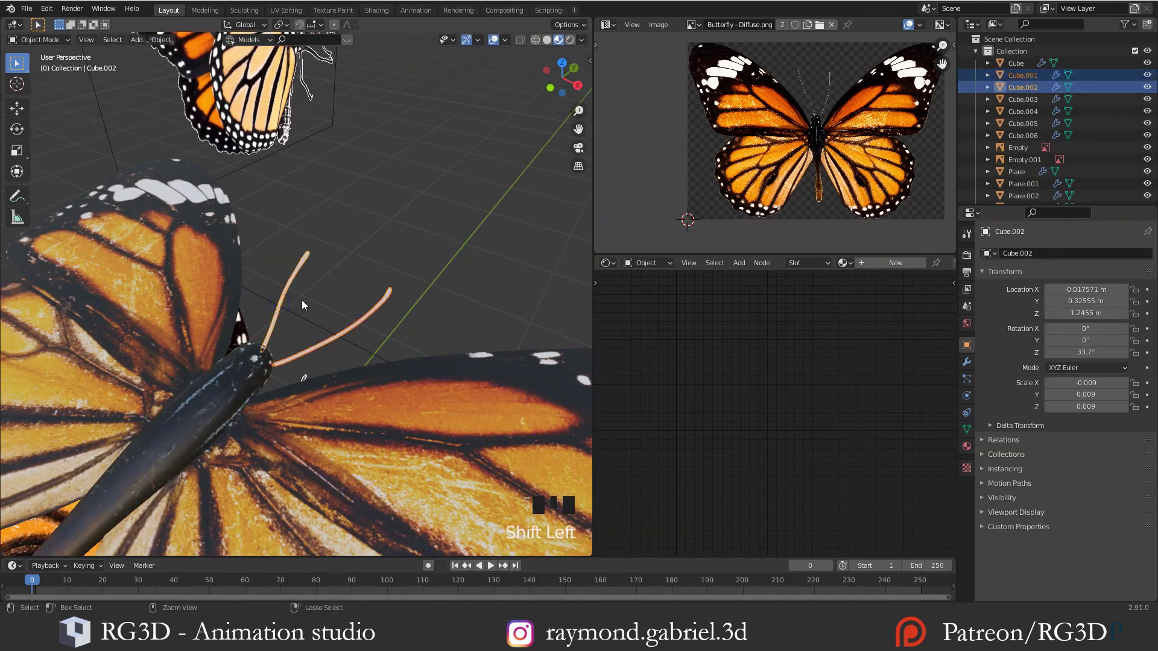
{"action": "key", "text": "ctrl+a"}
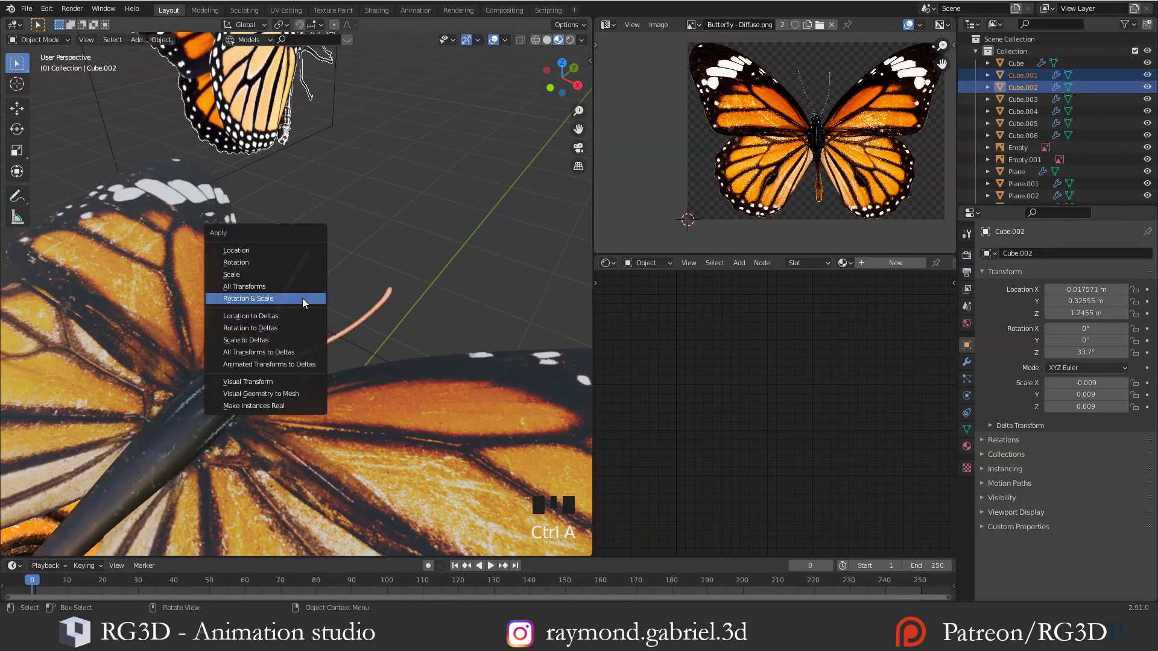
{"action": "left_click", "coordinate": [254, 299]}
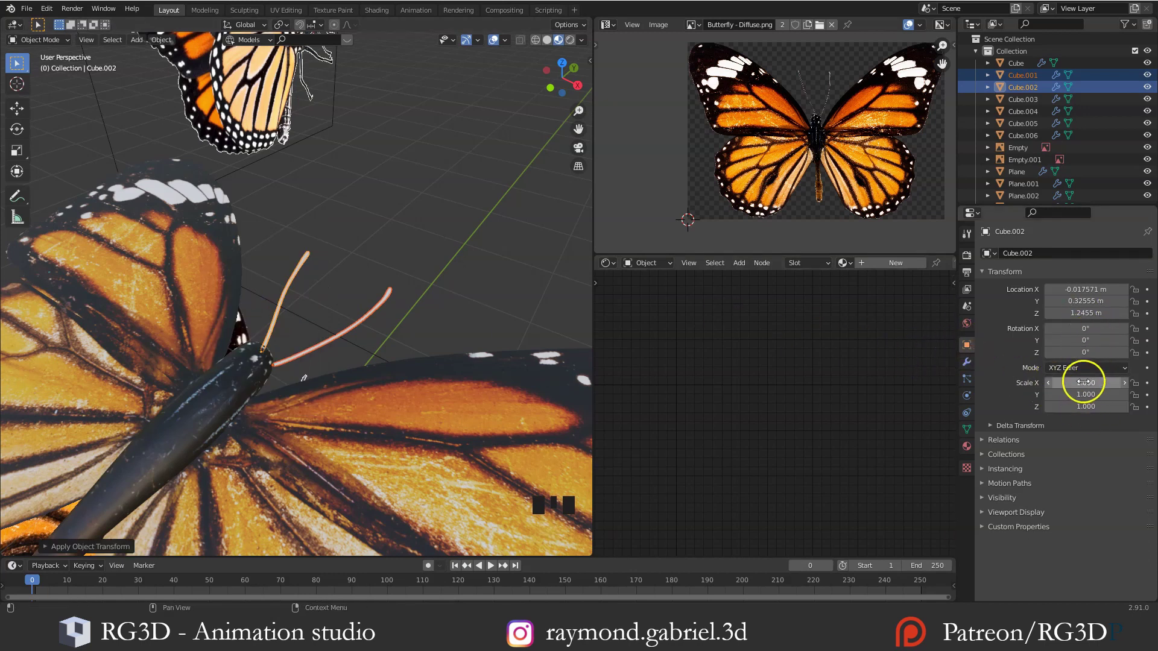
Unwrap the whole Cube.001 antenna mesh with Smart UV Project at a 66° angle limit
{"action": "middle_click_drag", "start_coordinate": [486, 346], "coordinate": [299, 363]}
{"action": "key", "text": "alt+a"}
{"action": "left_click", "coordinate": [407, 330]}
{"action": "key", "text": "Tab"}
{"action": "scroll", "coordinate": [847, 174], "scroll_direction": "up", "scroll_amount": 6}
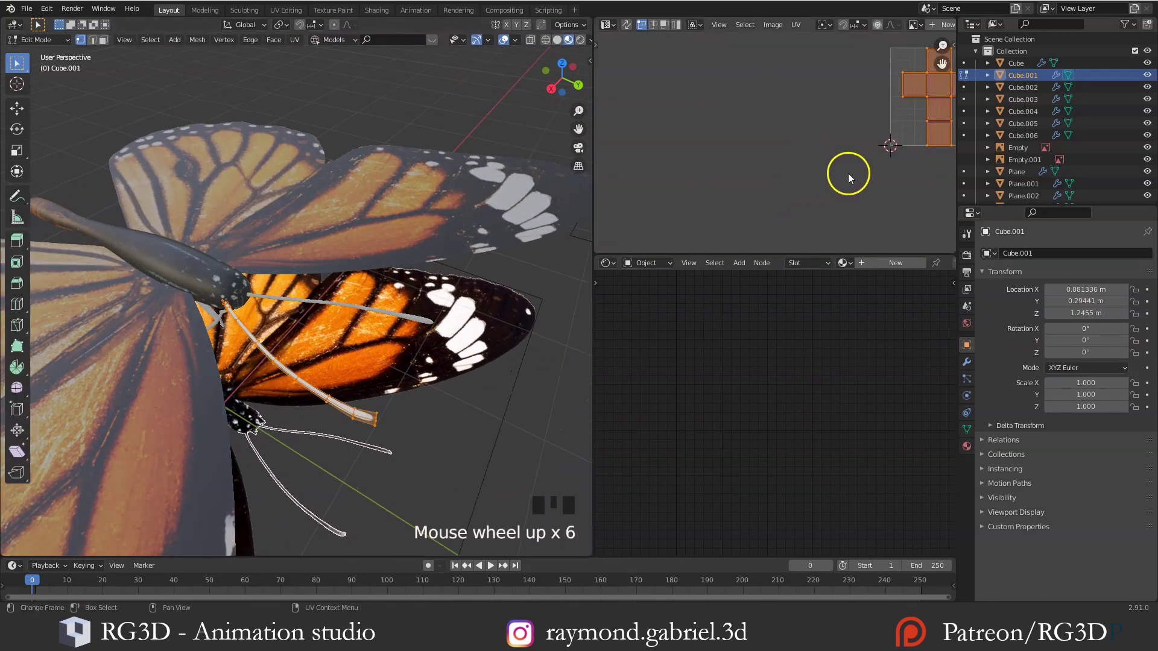
{"action": "middle_click_drag", "start_coordinate": [848, 175], "coordinate": [643, 208]}
{"action": "middle_click_drag", "start_coordinate": [206, 264], "coordinate": [180, 244]}
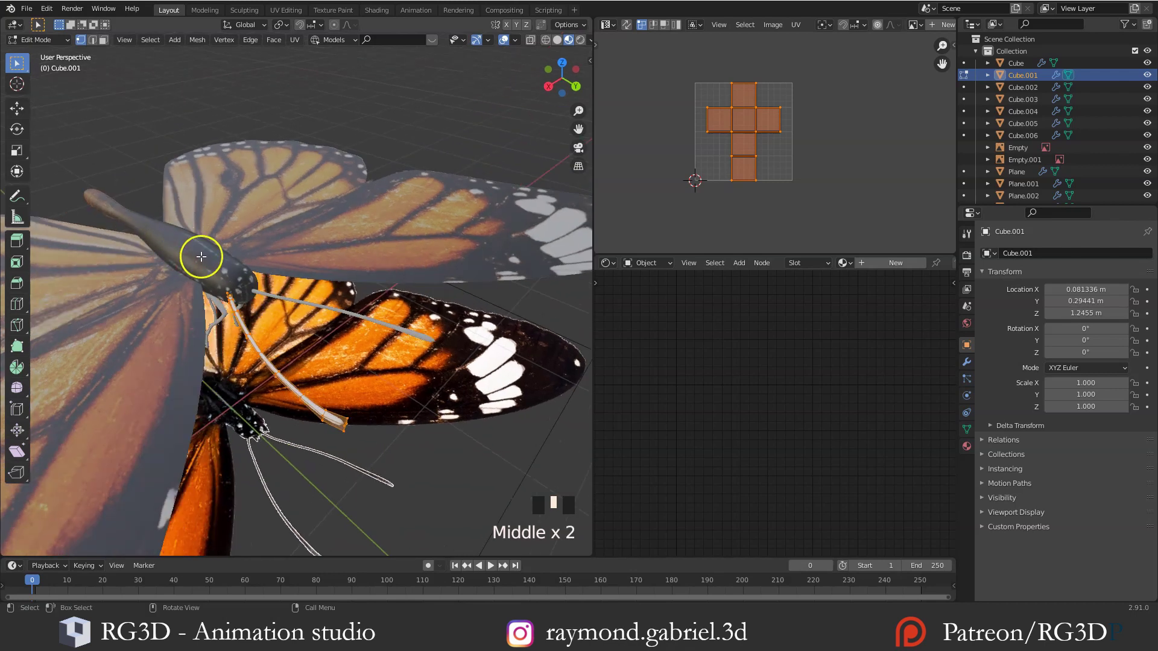
{"action": "scroll", "coordinate": [188, 271], "scroll_direction": "up", "scroll_amount": 1}
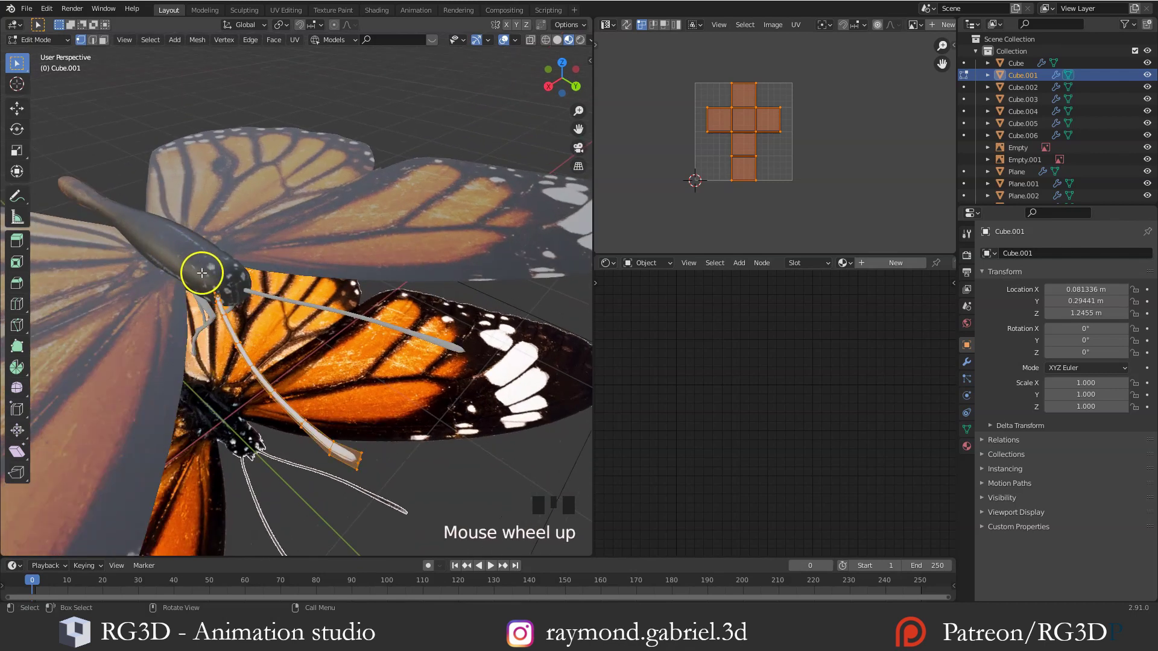
{"action": "middle_click_drag", "start_coordinate": [303, 368], "coordinate": [312, 354]}
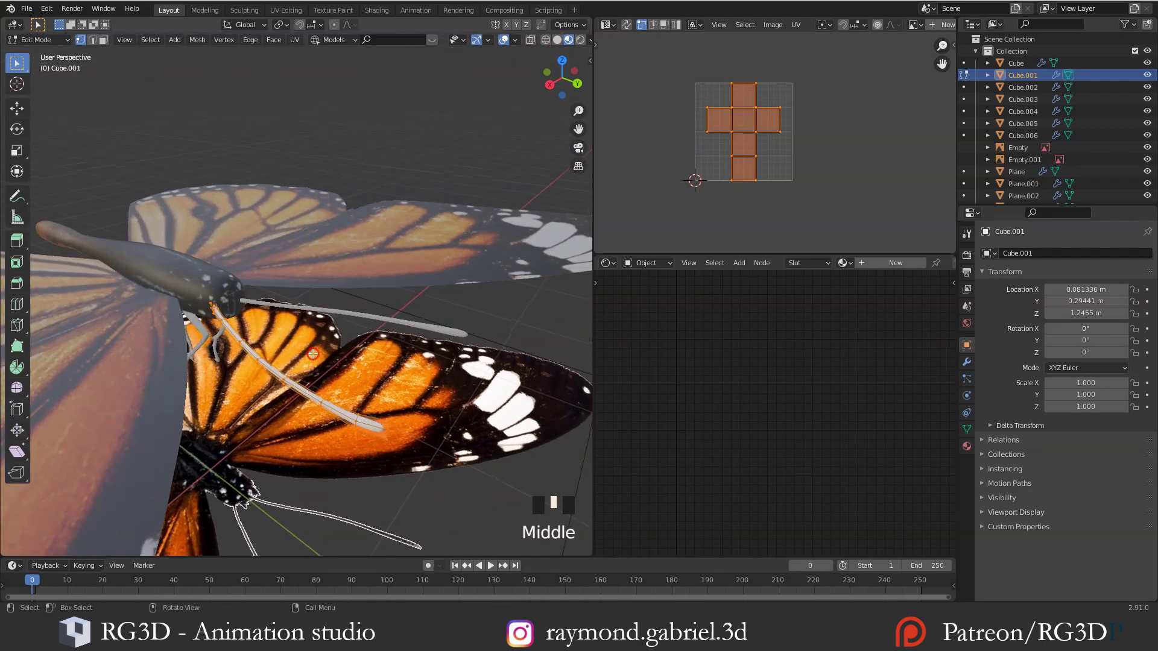
{"action": "key", "text": "u"}
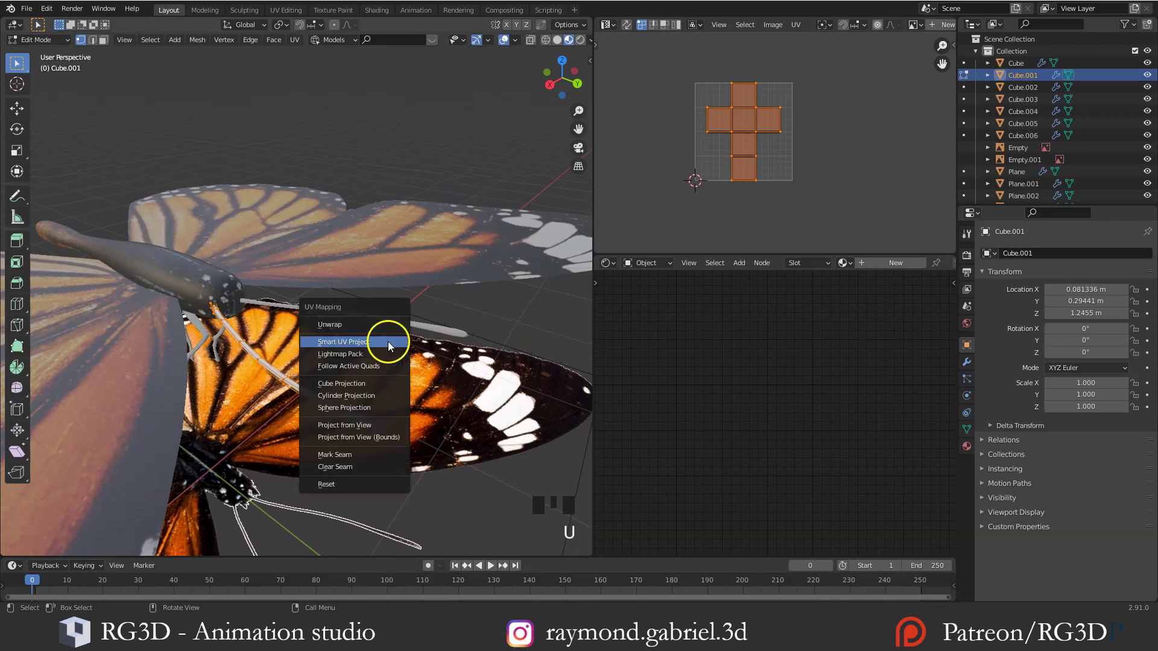
{"action": "left_click", "coordinate": [351, 343]}
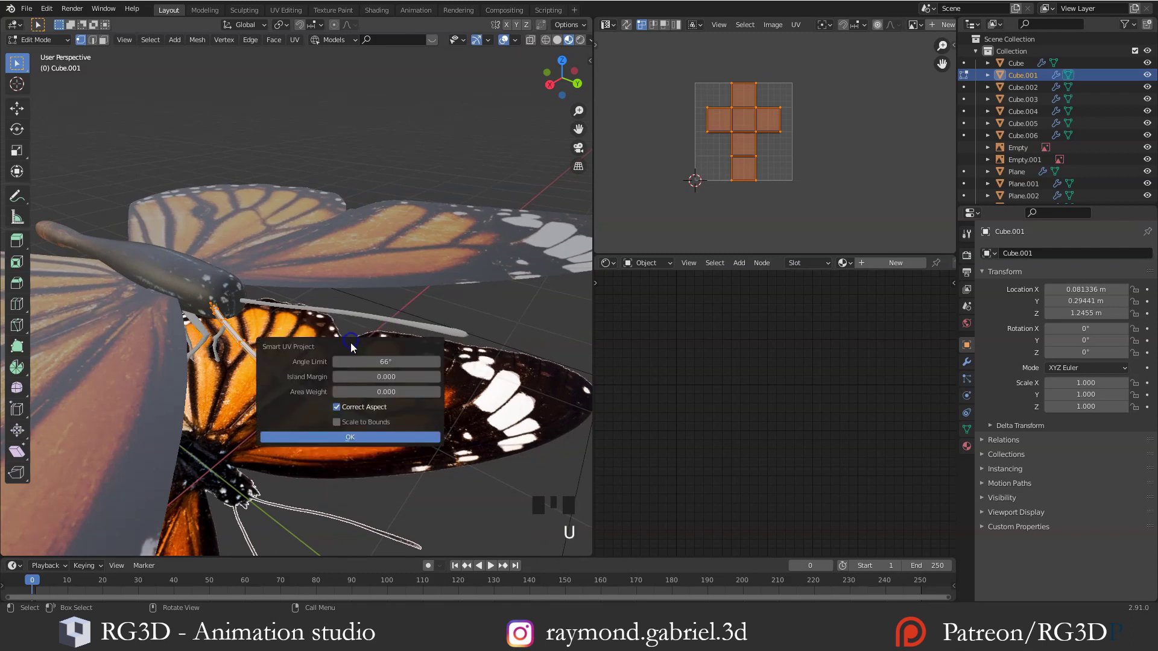
{"action": "left_click", "coordinate": [345, 438]}
{"action": "scroll", "coordinate": [671, 241], "scroll_direction": "up", "scroll_amount": 4}
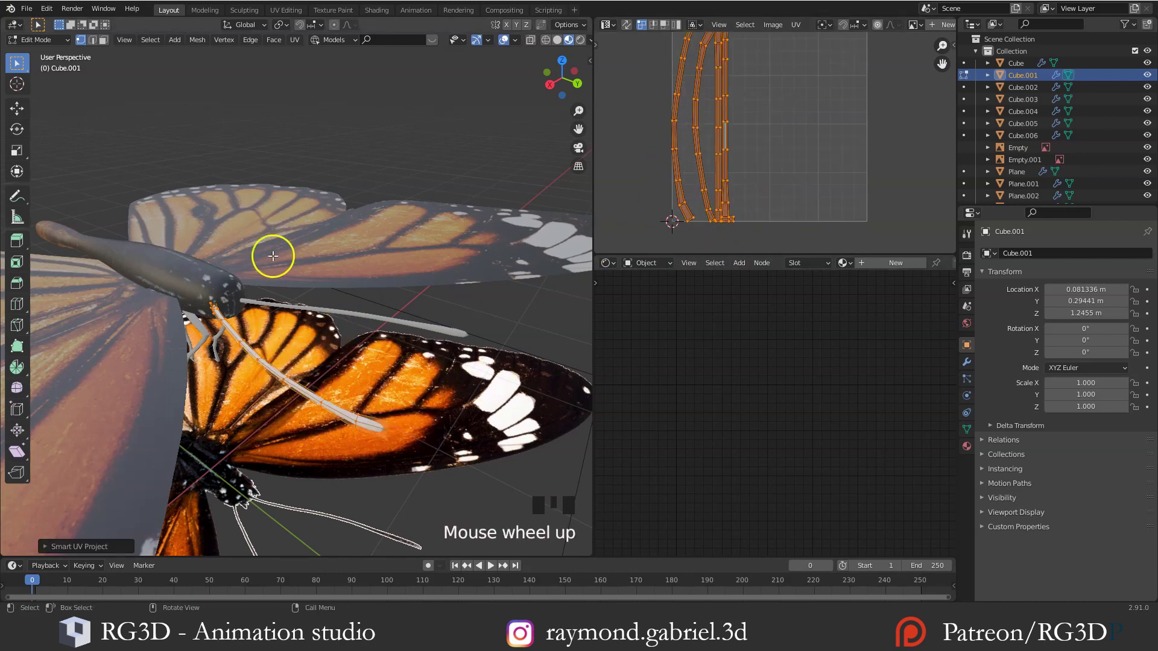
Return to Object Mode and assign the existing Wings material to the Cube.001 antenna
{"action": "key", "text": "Tab"}
{"action": "left_click", "coordinate": [382, 305]}
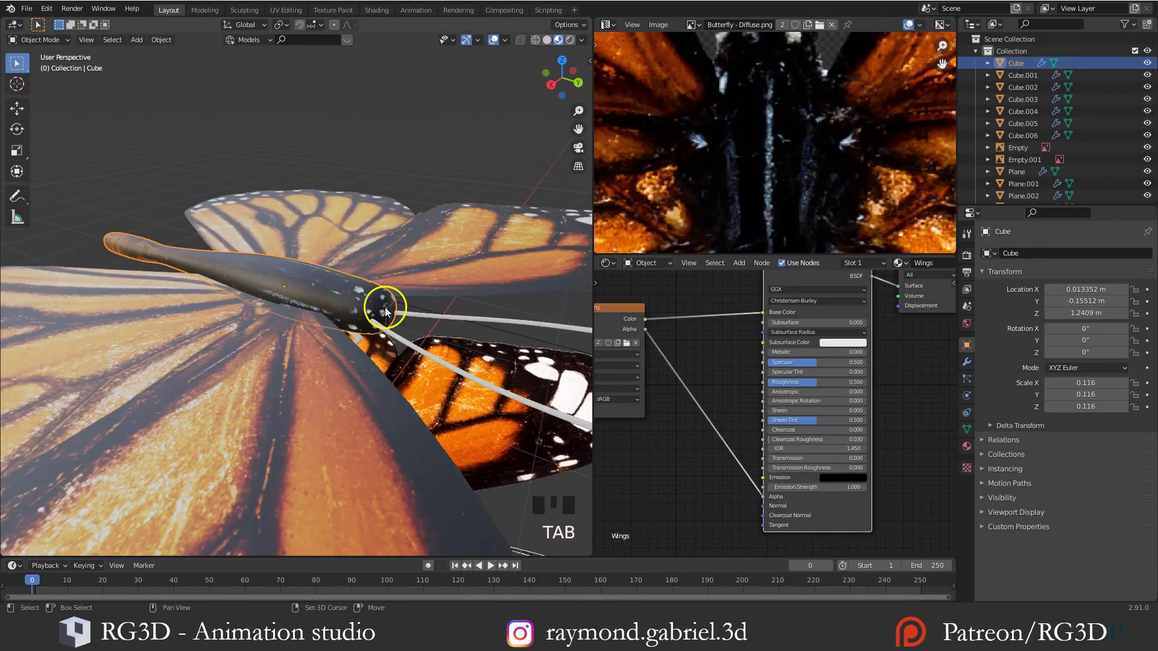
{"action": "middle_click_drag", "start_coordinate": [383, 305], "coordinate": [303, 317]}
{"action": "key", "text": "Tab"}
{"action": "key", "text": "Tab"}
{"action": "left_click", "coordinate": [371, 353]}
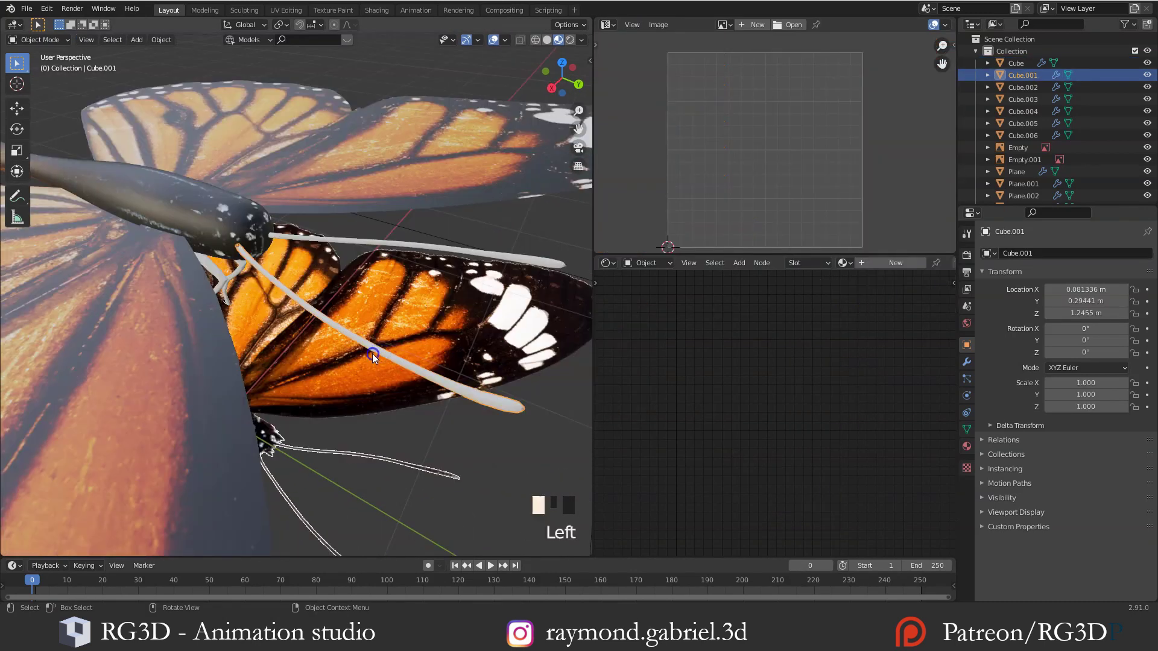
{"action": "key", "text": "Tab"}
{"action": "key", "text": "Tab"}
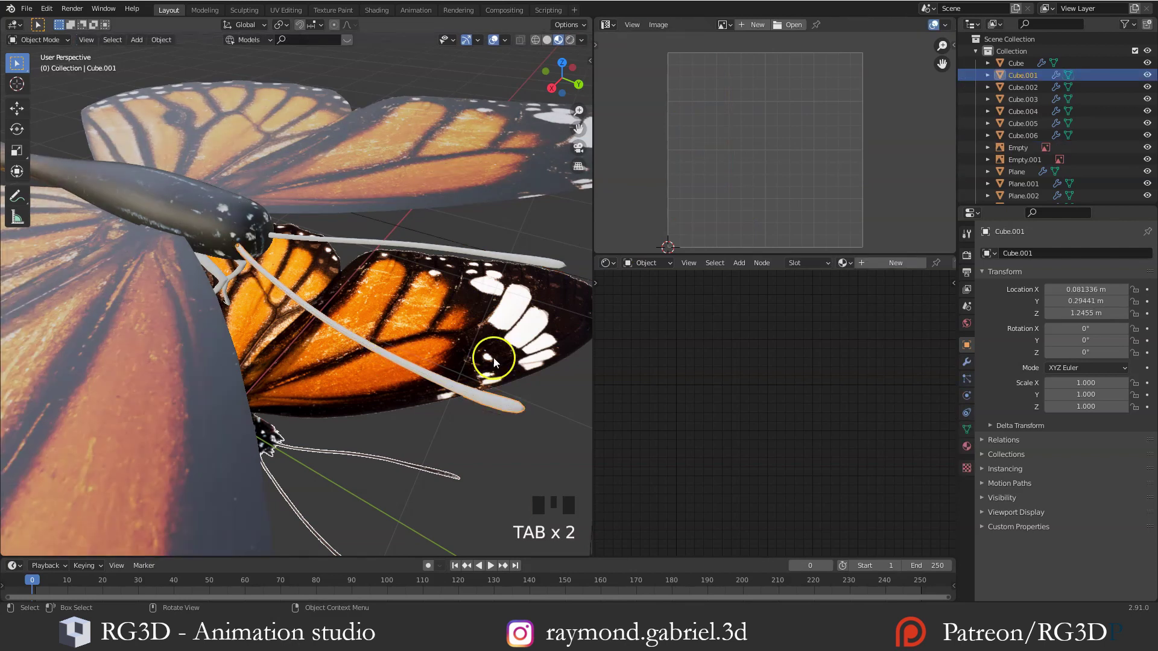
{"action": "left_click", "coordinate": [966, 446]}
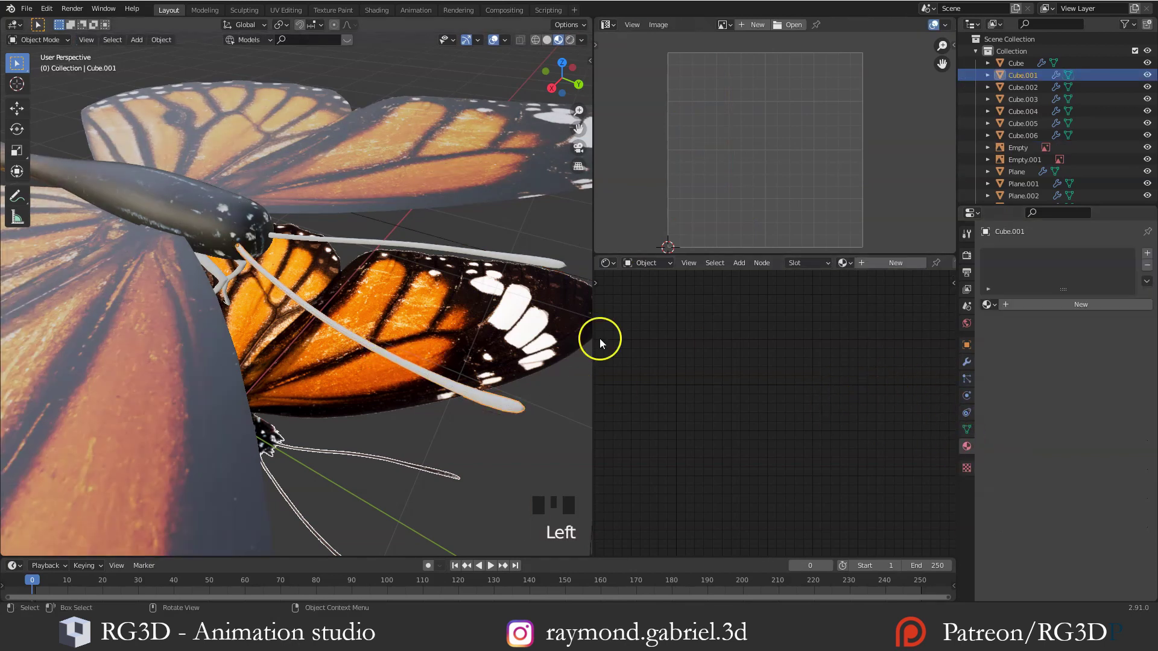
{"action": "left_click", "coordinate": [989, 304]}
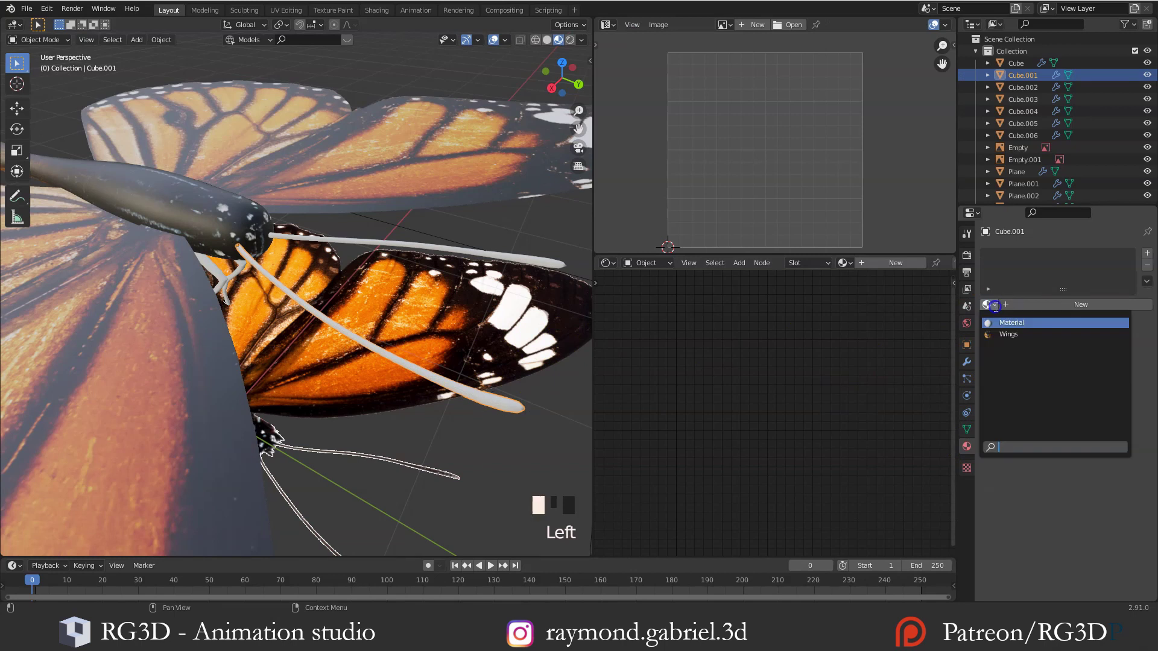
{"action": "left_click", "coordinate": [1008, 334]}
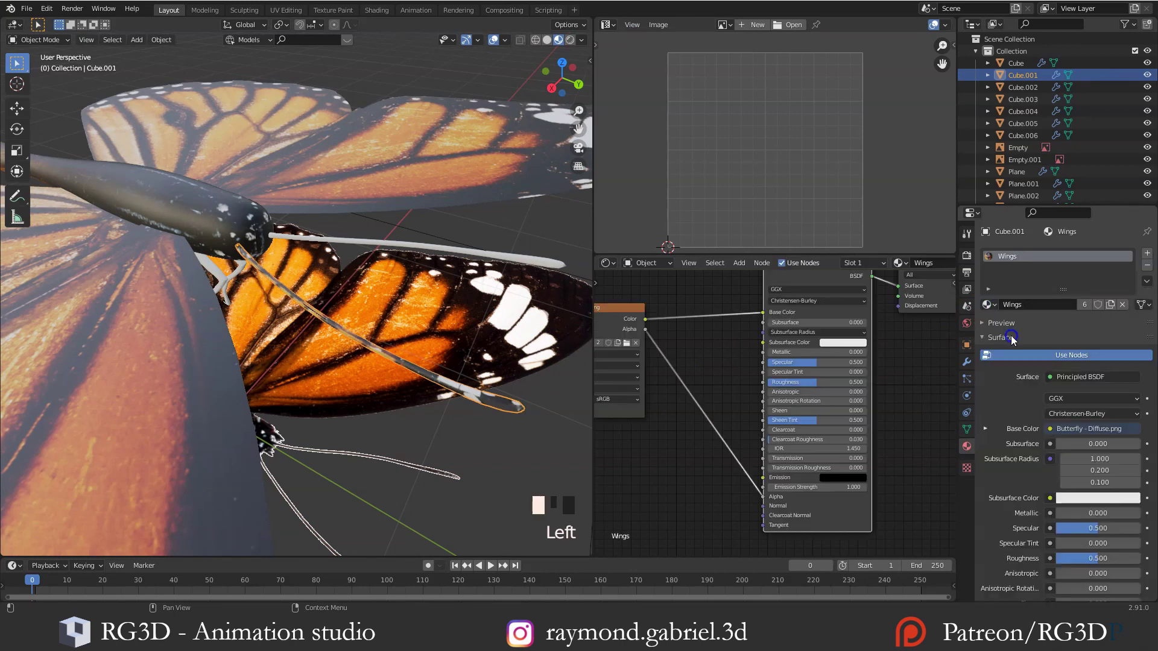
Select the Cube.001 antenna's entire mesh in Edit Mode and unwrap it with Smart UV Project over the Wings texture
{"action": "key", "text": "Tab"}
{"action": "scroll", "coordinate": [414, 335], "scroll_direction": "down", "scroll_amount": 4}
{"action": "key", "text": "a"}
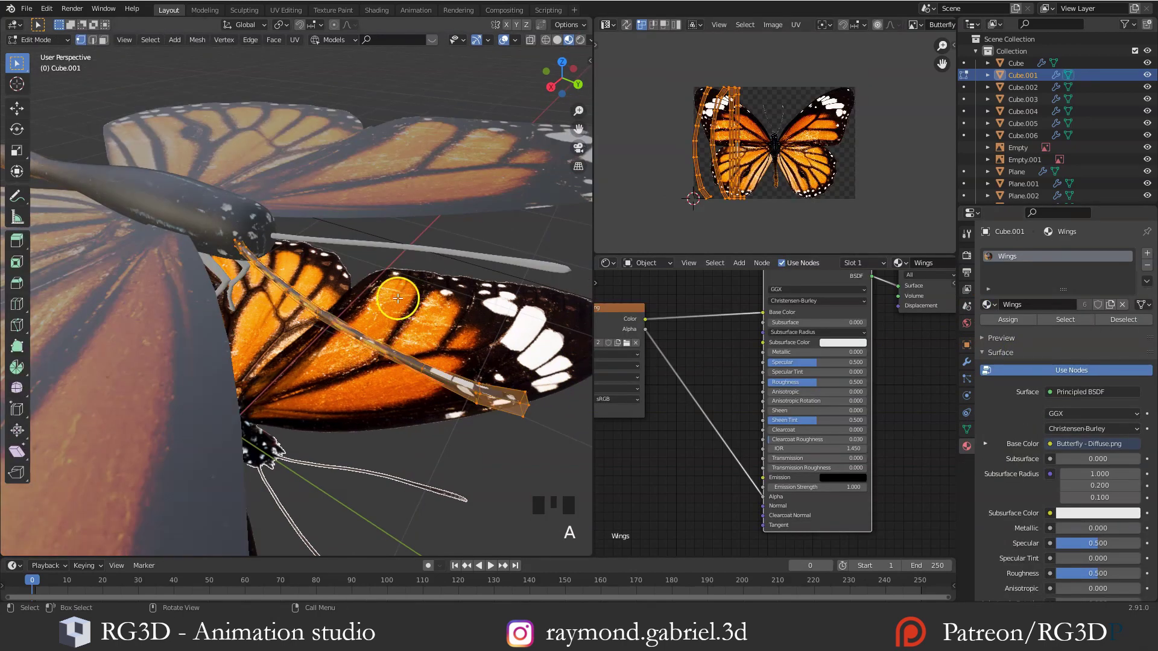
{"action": "scroll", "coordinate": [747, 181], "scroll_direction": "up", "scroll_amount": 2}
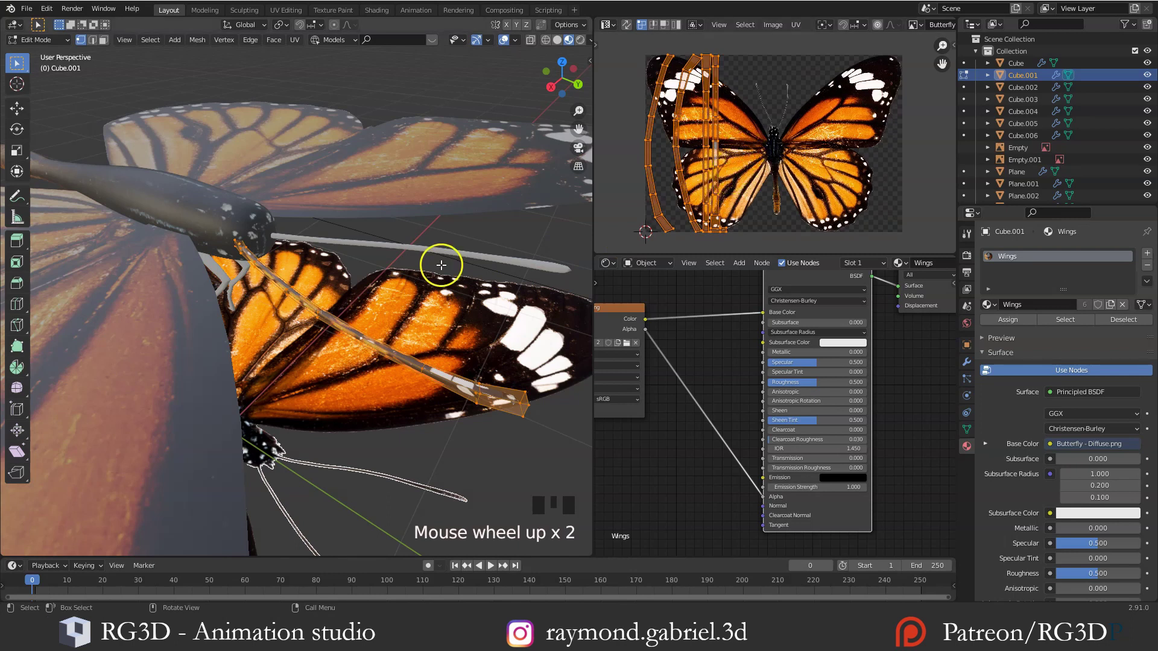
{"action": "key", "text": "u"}
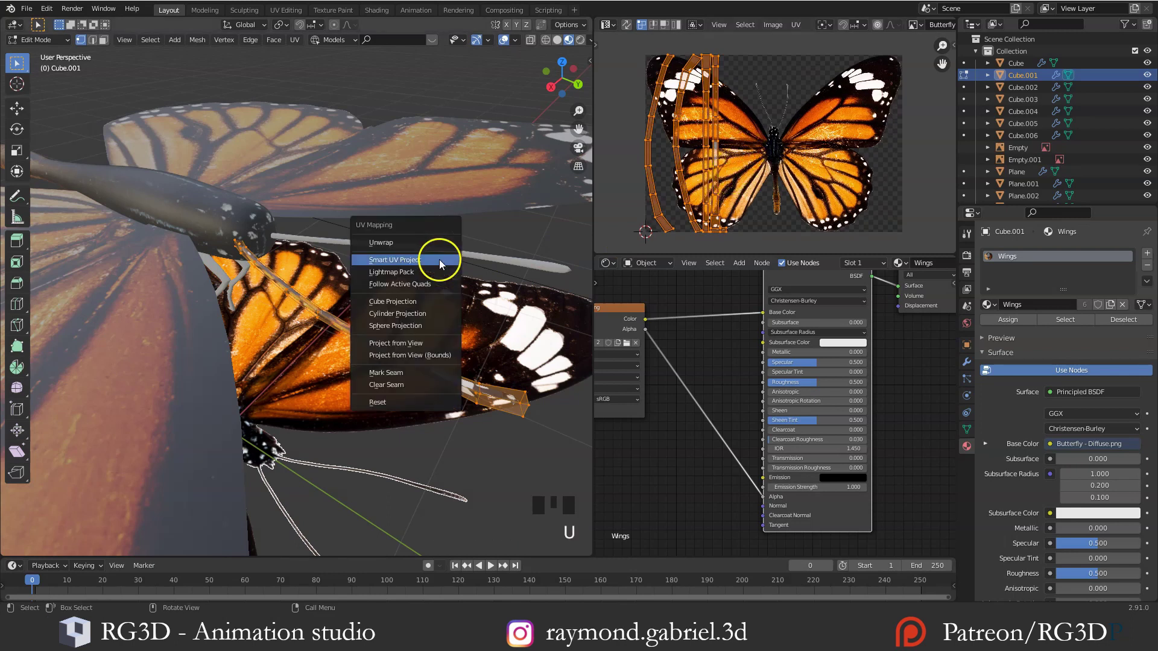
{"action": "left_click", "coordinate": [399, 264]}
{"action": "left_click", "coordinate": [398, 360]}
Select all of the antenna's UV islands and scale them down towards the size of the pictured antennae
{"action": "scroll", "coordinate": [795, 149], "scroll_direction": "up", "scroll_amount": 1}
{"action": "key", "text": "alt+a"}
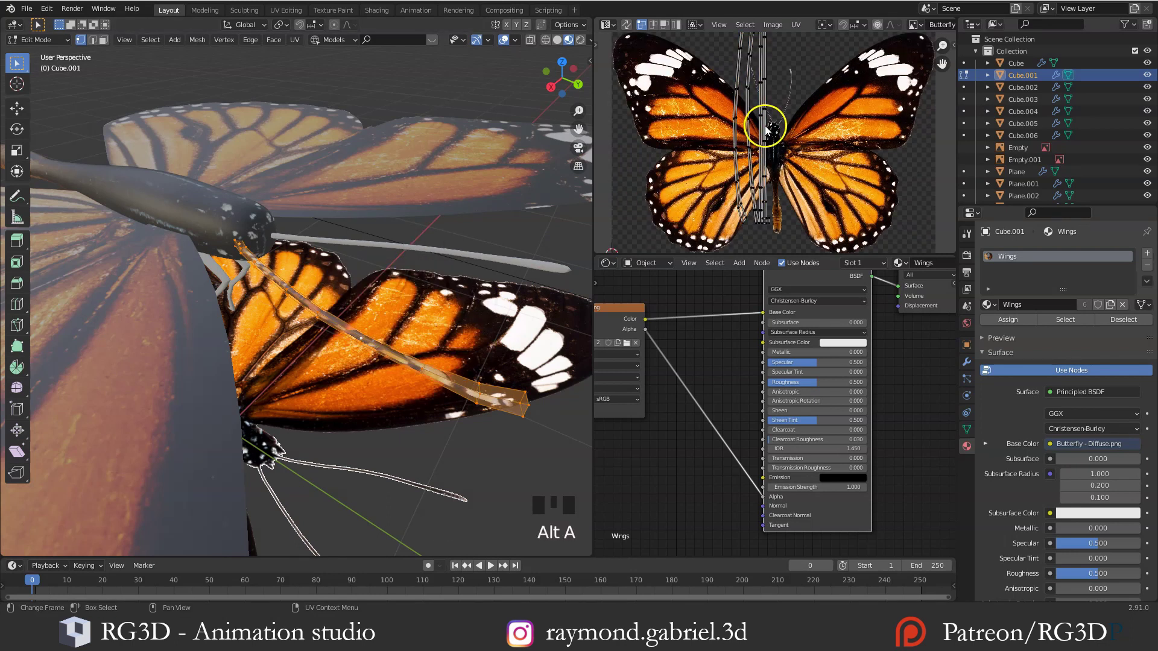
{"action": "key", "text": "l"}
{"action": "scroll", "coordinate": [787, 108], "scroll_direction": "up", "scroll_amount": 1}
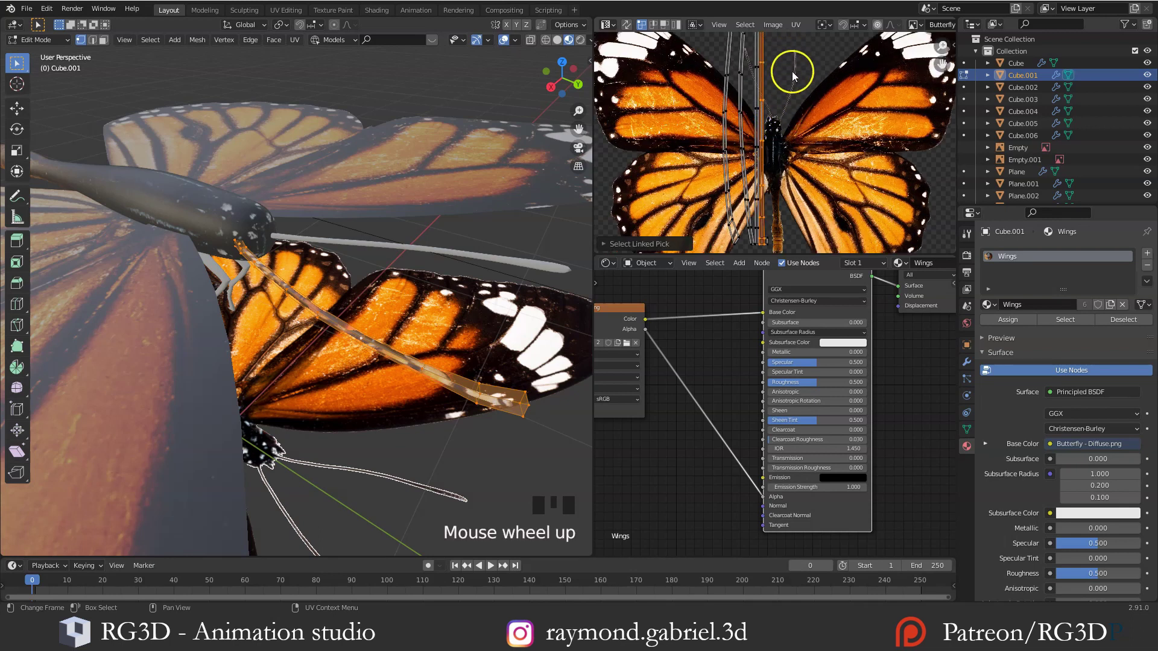
{"action": "scroll", "coordinate": [760, 141], "scroll_direction": "down", "scroll_amount": 3}
{"action": "key", "text": "alt+a"}
{"action": "mouse_move", "coordinate": [754, 142]}
{"action": "middle_mouse_down", "text": "shift"}
{"action": "mouse_move", "coordinate": [798, 143]}
{"action": "mouse_move", "coordinate": [761, 149]}
{"action": "middle_mouse_up", "text": "shift"}
{"action": "key", "text": "a"}
{"action": "key", "text": "s"}
{"action": "left_click", "coordinate": [812, 147]}
Move the antenna's UV islands up beside the pictured antennae above the butterfly's head
{"action": "scroll", "coordinate": [808, 145], "scroll_direction": "up", "scroll_amount": 2}
{"action": "scroll", "coordinate": [798, 142], "scroll_direction": "up", "scroll_amount": 2}
{"action": "key", "text": "g"}
{"action": "left_click", "coordinate": [836, 131]}
{"action": "scroll", "coordinate": [772, 132], "scroll_direction": "up", "scroll_amount": 2}
{"action": "scroll", "coordinate": [759, 151], "scroll_direction": "up", "scroll_amount": 1}
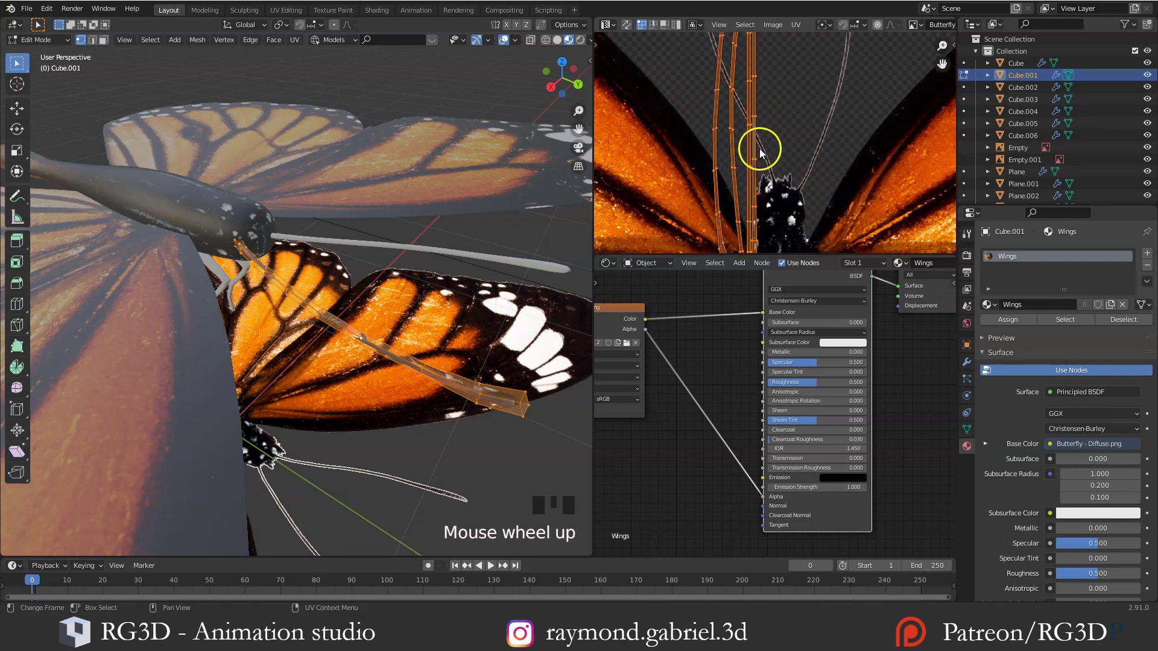
{"action": "scroll", "coordinate": [768, 142], "scroll_direction": "up", "scroll_amount": 1}
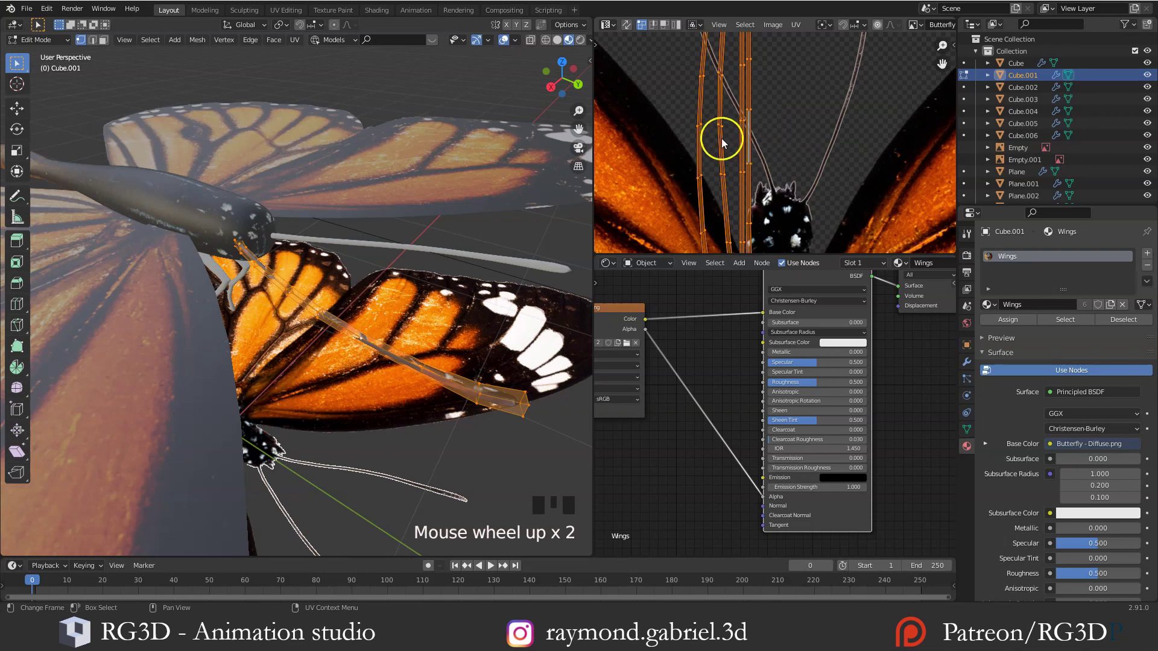
Straighten the antenna's UVs into one strip with Follow Active Quads in Length Average mode, using a middle strip face as the active quad
{"action": "scroll", "coordinate": [732, 138], "scroll_direction": "down", "scroll_amount": 3}
{"action": "key", "text": "alt+a"}
{"action": "scroll", "coordinate": [762, 148], "scroll_direction": "up", "scroll_amount": 4}
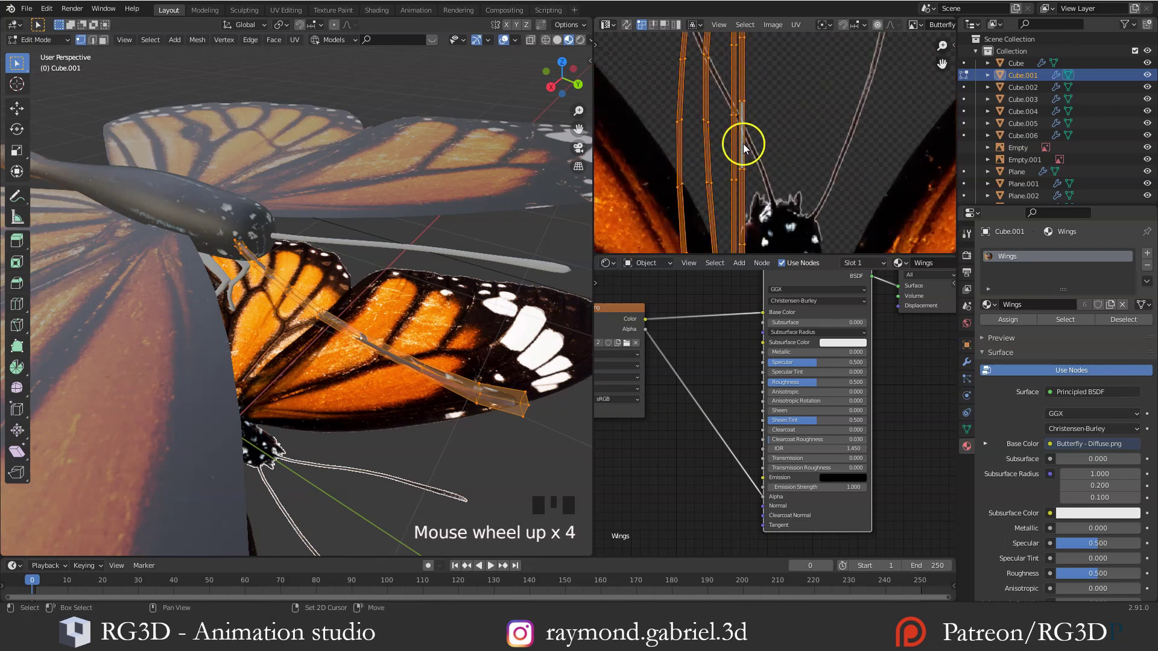
{"action": "key", "text": "3"}
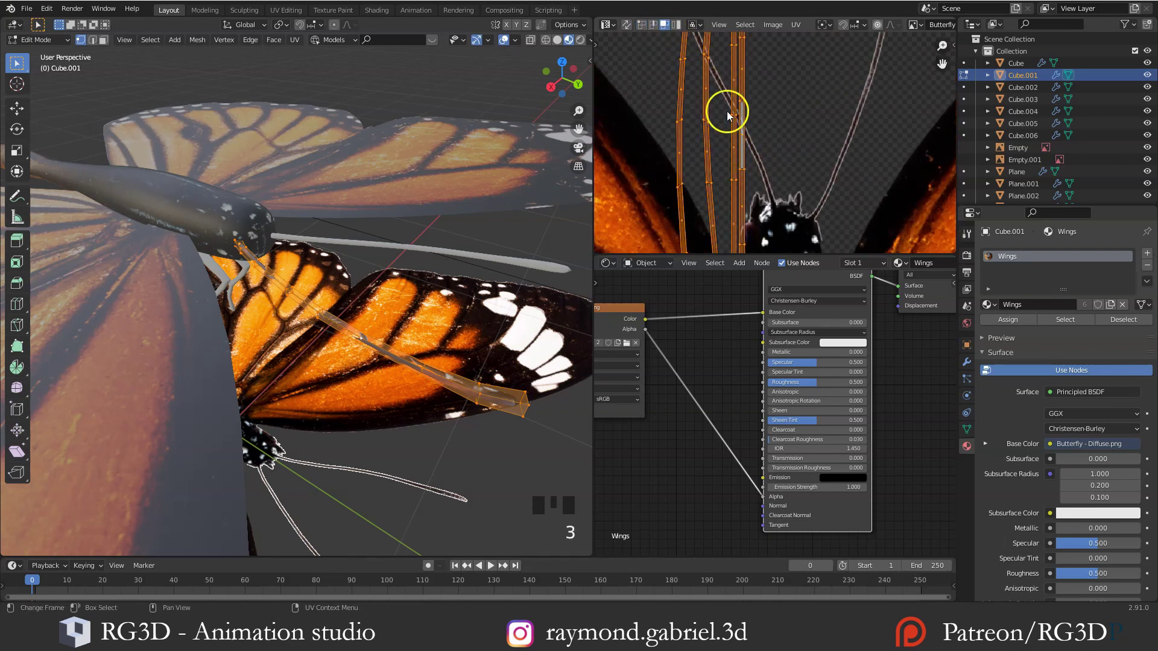
{"action": "key", "text": "shift+Left"}
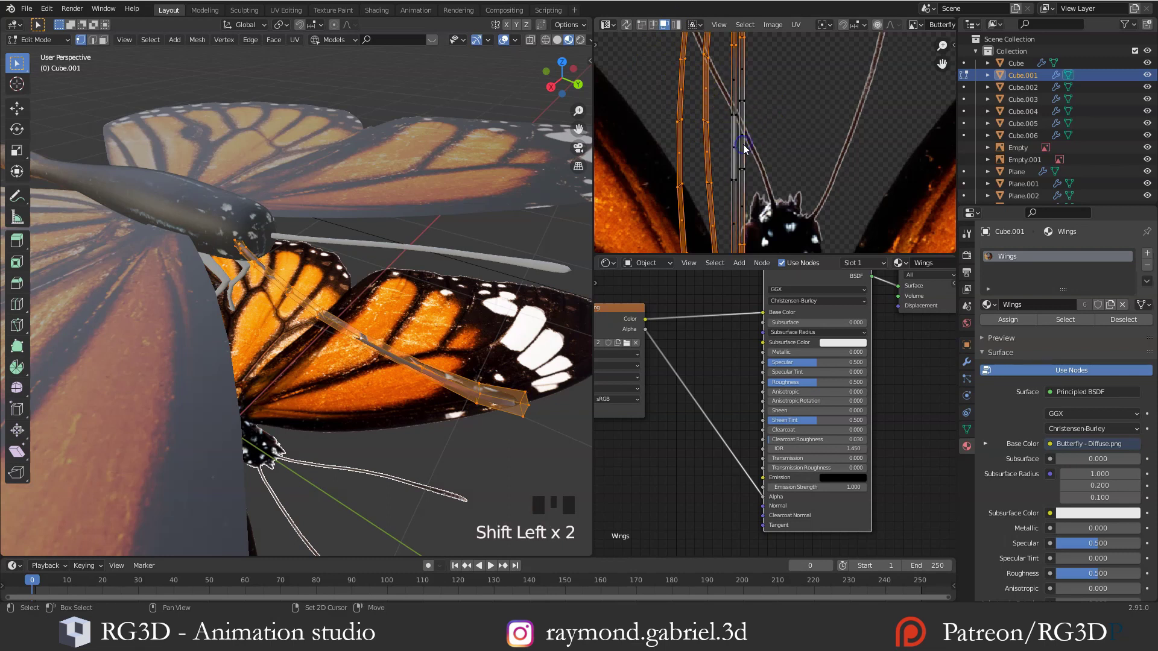
{"action": "key", "text": "a"}
{"action": "scroll", "coordinate": [735, 147], "scroll_direction": "up", "scroll_amount": 1}
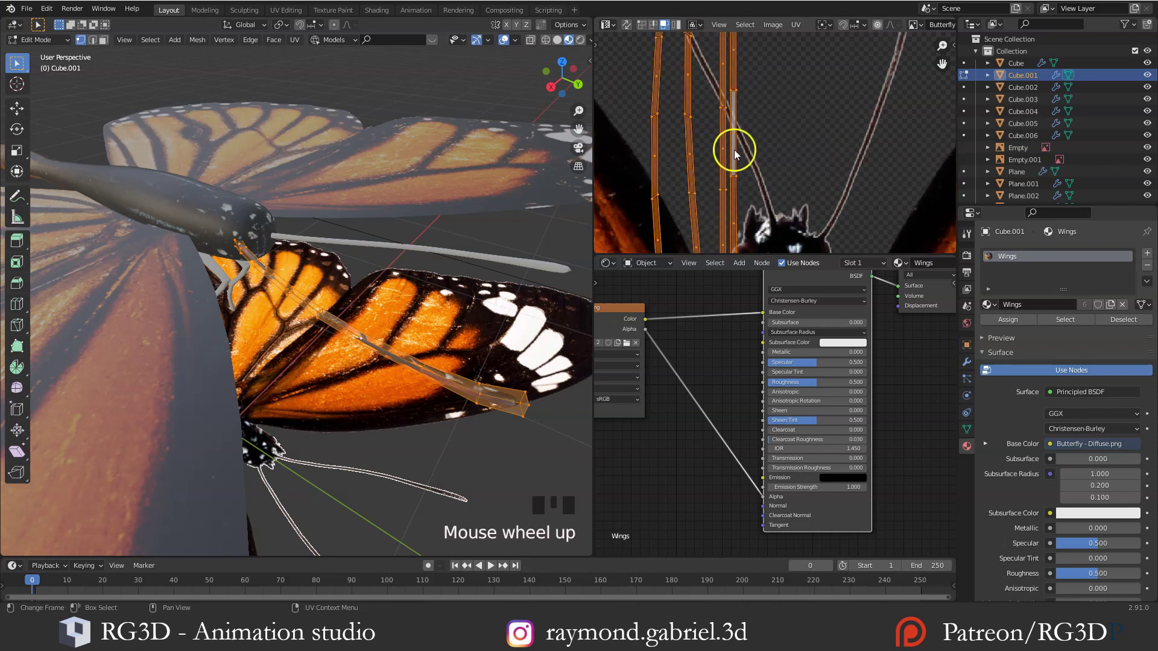
{"action": "scroll", "coordinate": [746, 139], "scroll_direction": "down", "scroll_amount": 1}
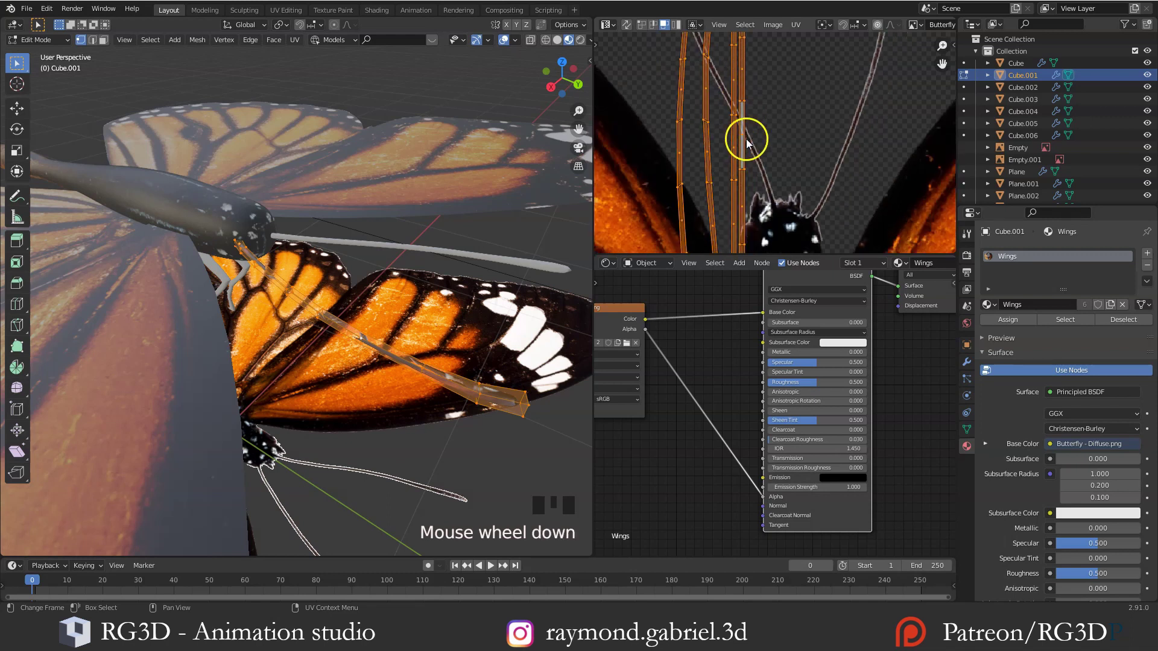
{"action": "key", "text": "u"}
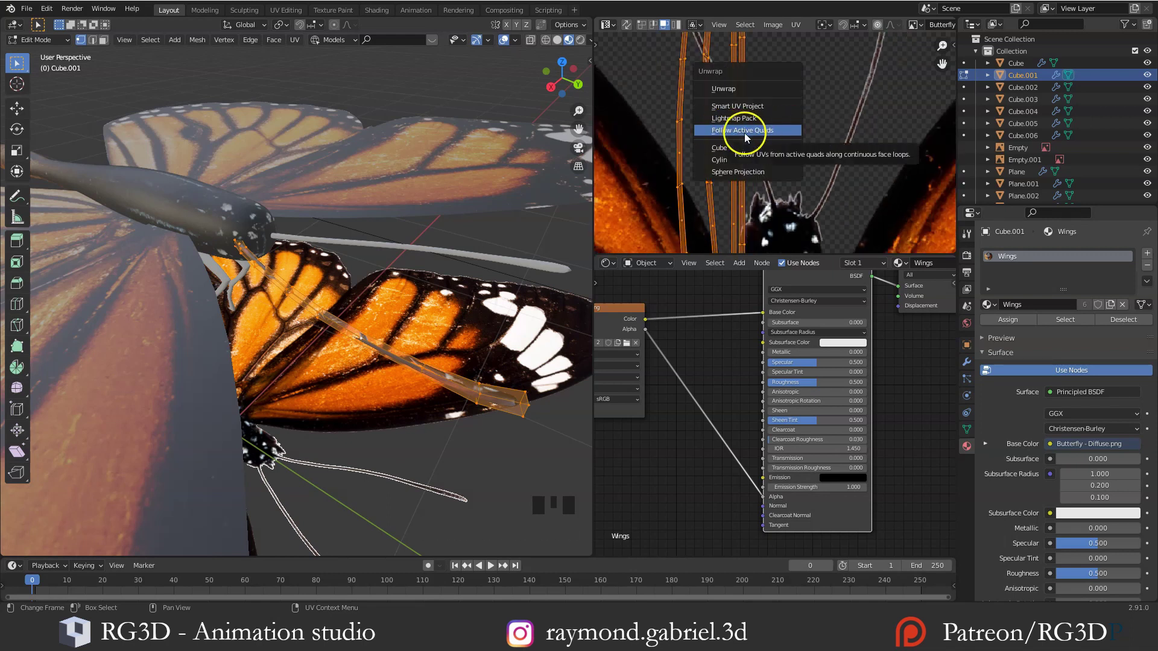
{"action": "left_click", "coordinate": [744, 132]}
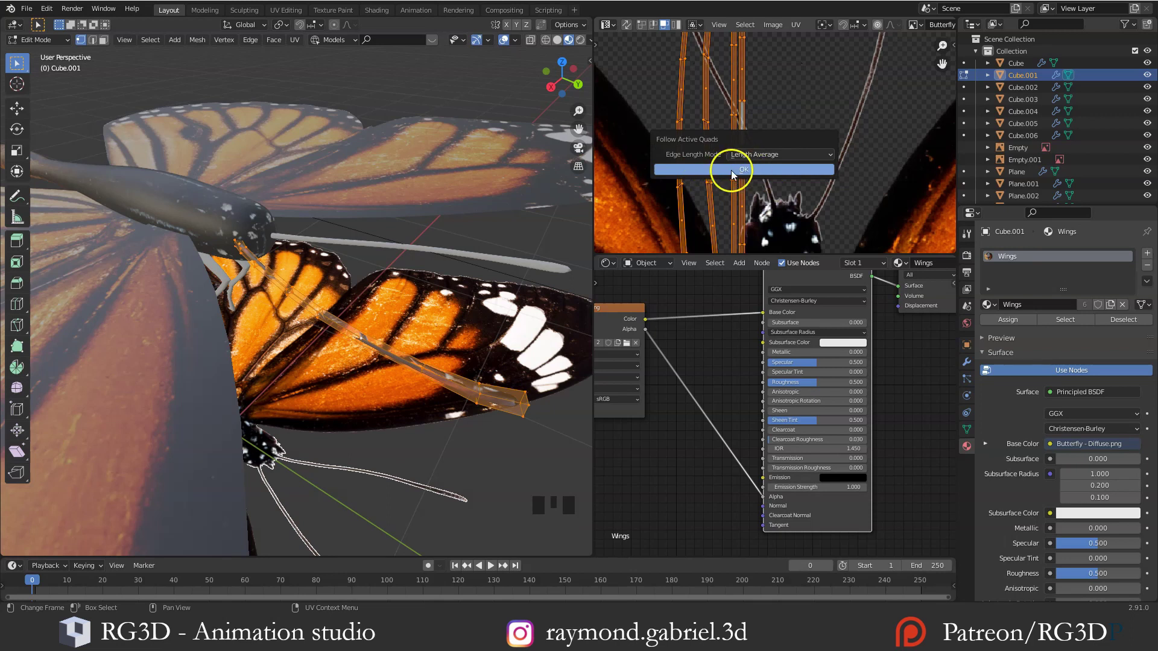
{"action": "left_click", "coordinate": [731, 170]}
Rotate, move and scale the antenna's UV strip so it lies along the right-hand pictured antenna above the butterfly's head
{"action": "scroll", "coordinate": [765, 85], "scroll_direction": "down", "scroll_amount": 6}
{"action": "scroll", "coordinate": [765, 142], "scroll_direction": "up", "scroll_amount": 2}
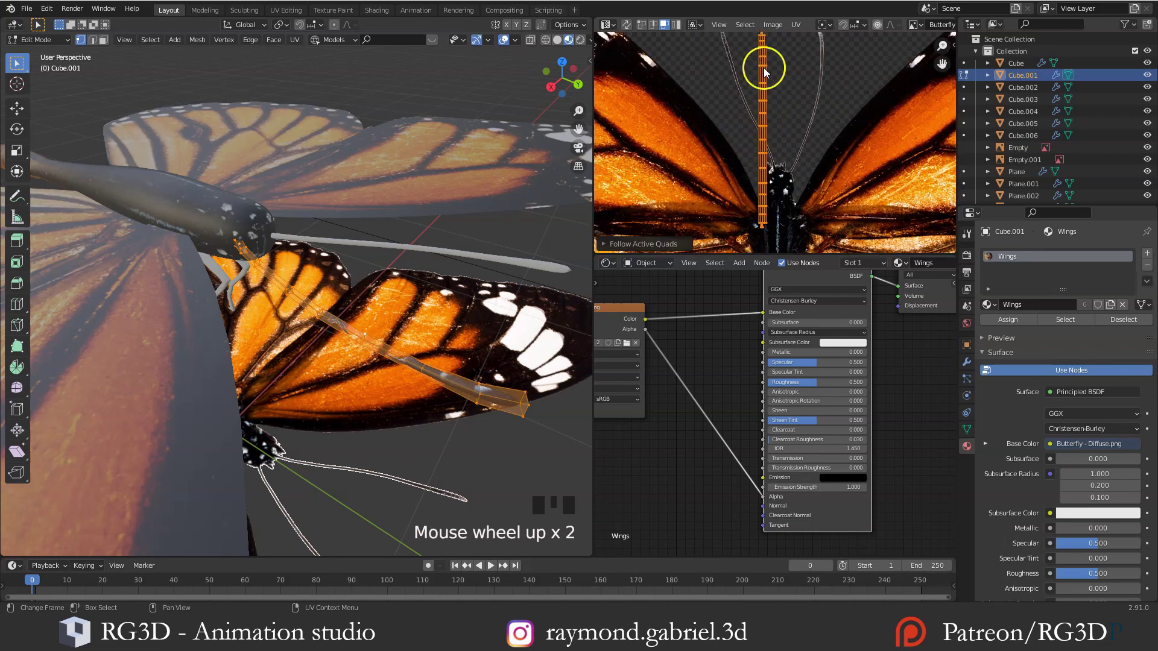
{"action": "scroll", "coordinate": [755, 135], "scroll_direction": "up", "scroll_amount": 3}
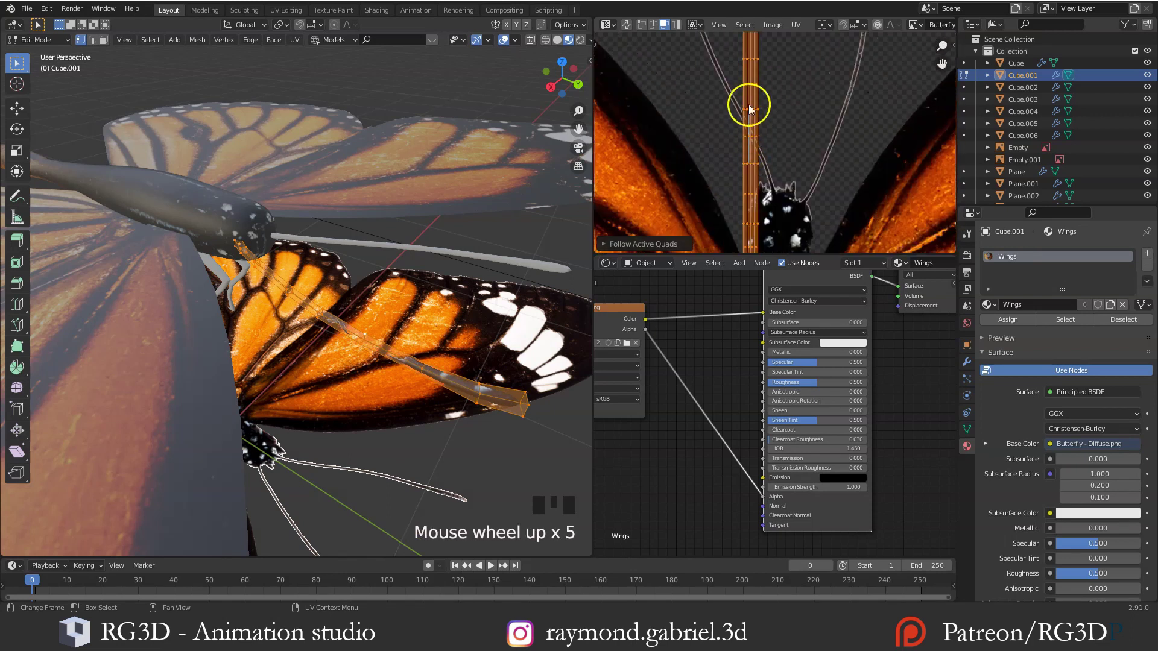
{"action": "scroll", "coordinate": [749, 108], "scroll_direction": "up", "scroll_amount": 1}
{"action": "scroll", "coordinate": [744, 166], "scroll_direction": "up", "scroll_amount": 1}
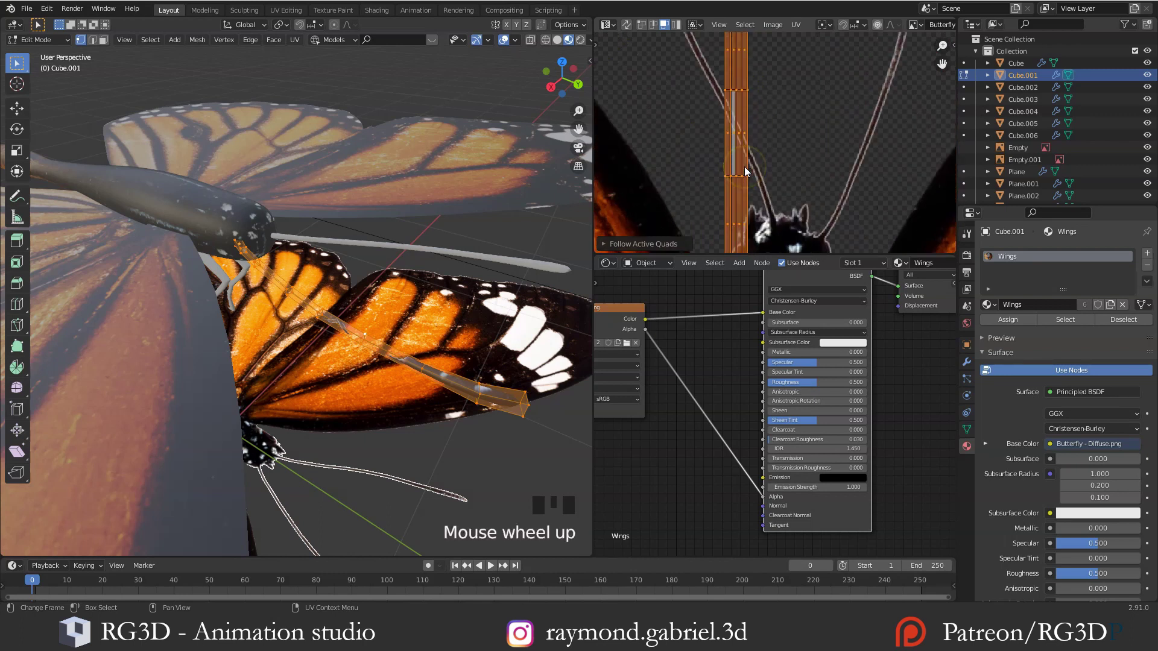
{"action": "scroll", "coordinate": [798, 124], "scroll_direction": "down", "scroll_amount": 5}
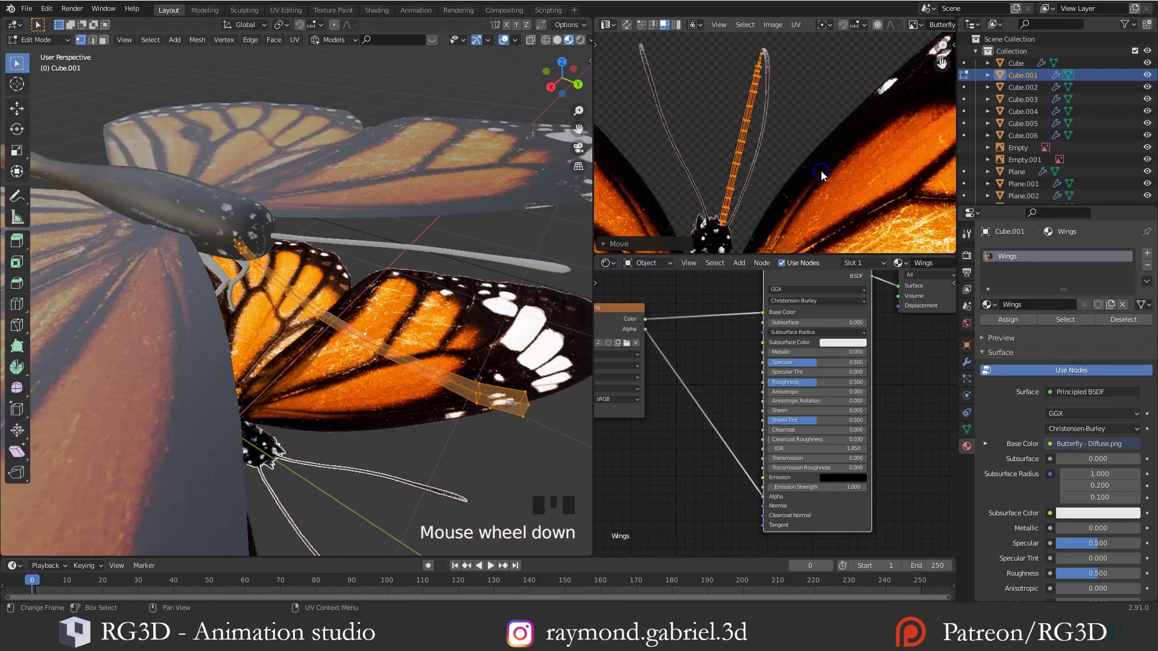
{"action": "key", "text": "g"}
{"action": "left_click", "coordinate": [793, 171]}
{"action": "key", "text": "s"}
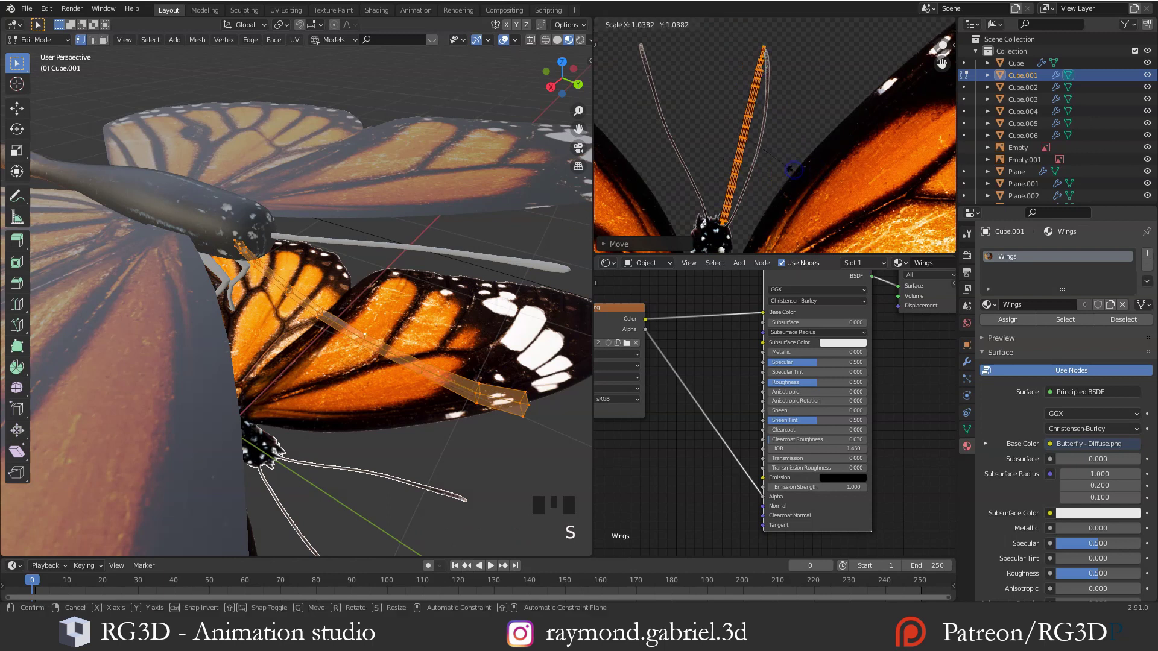
{"action": "left_click", "coordinate": [789, 174]}
Select the whole UV strip and rotate it half a turn so its two ends swap places
{"action": "scroll", "coordinate": [733, 143], "scroll_direction": "up", "scroll_amount": 2}
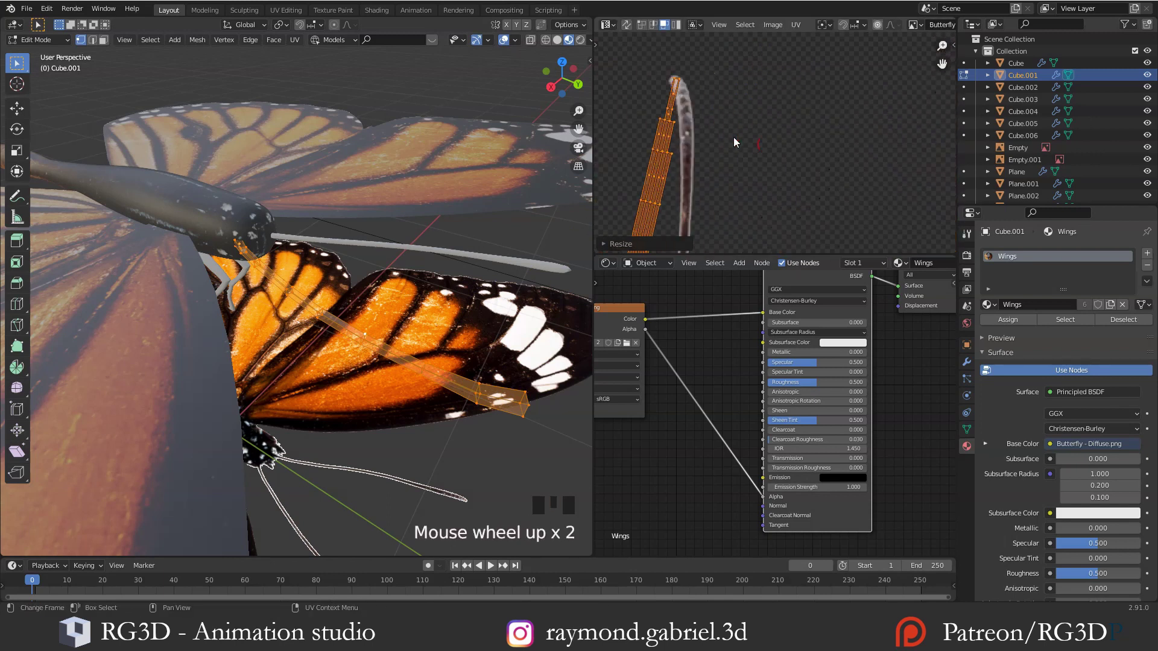
{"action": "scroll", "coordinate": [733, 143], "scroll_direction": "down", "scroll_amount": 4}
{"action": "middle_click_drag", "start_coordinate": [723, 235], "coordinate": [736, 200], "text": "shift"}
{"action": "scroll", "coordinate": [737, 200], "scroll_direction": "up", "scroll_amount": 2}
{"action": "key", "text": "b"}
{"action": "left_click", "coordinate": [473, 272]}
{"action": "key", "text": "a"}
{"action": "scroll", "coordinate": [765, 158], "scroll_direction": "down", "scroll_amount": 2}
{"action": "key", "text": "a"}
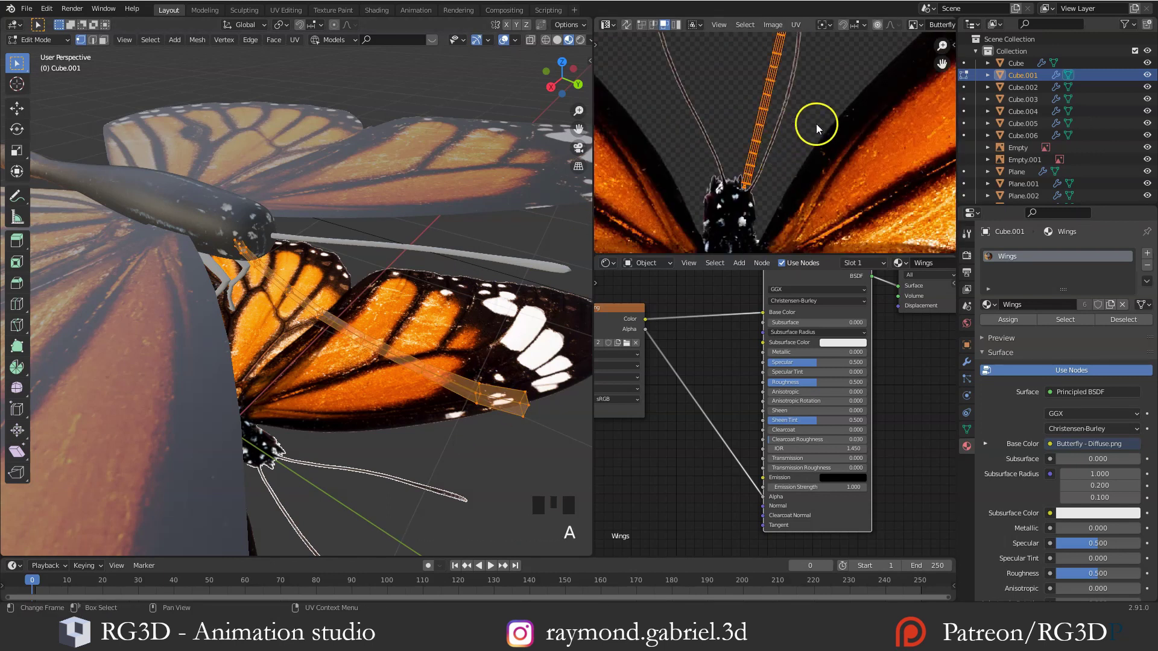
{"action": "scroll", "coordinate": [802, 142], "scroll_direction": "down", "scroll_amount": 2}
{"action": "key", "text": "r"}
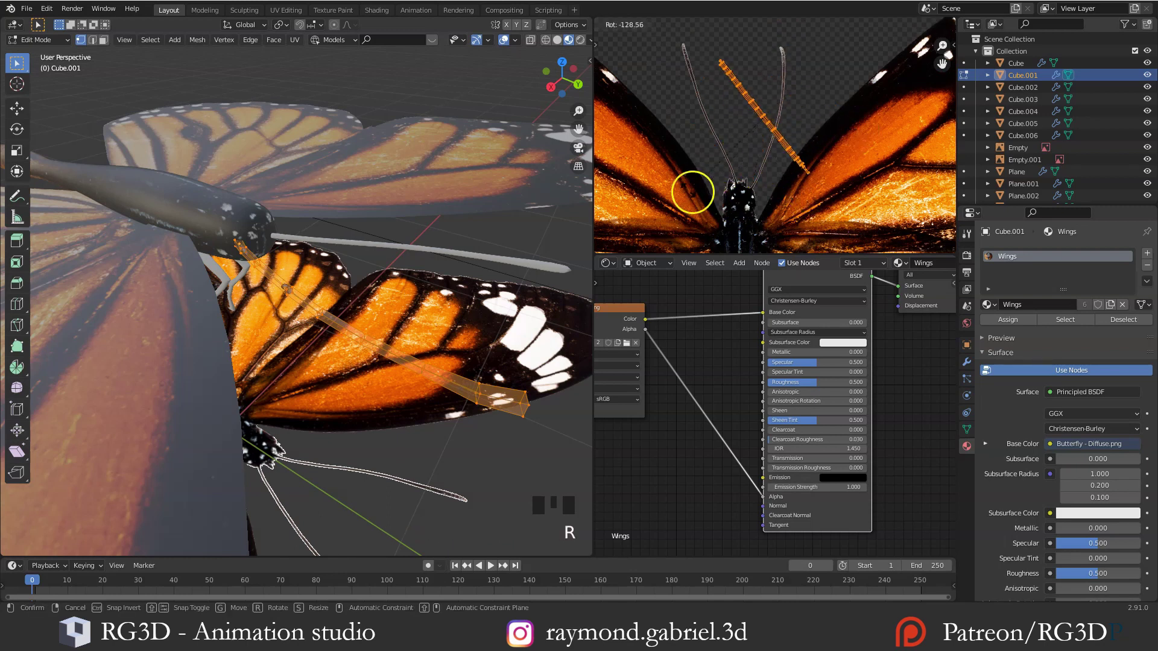
{"action": "left_click", "coordinate": [668, 110]}
{"action": "scroll", "coordinate": [836, 160], "scroll_direction": "up", "scroll_amount": 1}
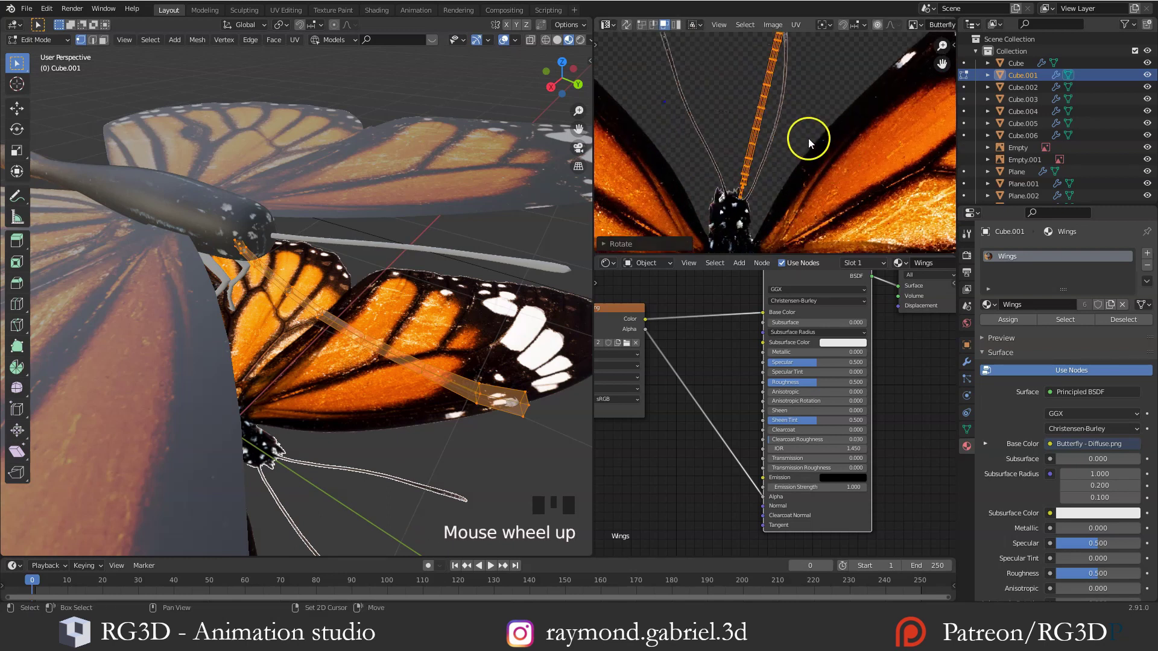
Select the vertices at the strip's upper end, then rotate, narrow and move them onto the pictured antenna's tip
{"action": "middle_click_drag", "start_coordinate": [808, 139], "coordinate": [813, 184], "text": "shift"}
{"action": "scroll", "coordinate": [762, 153], "scroll_direction": "up", "scroll_amount": 3}
{"action": "key", "text": "1"}
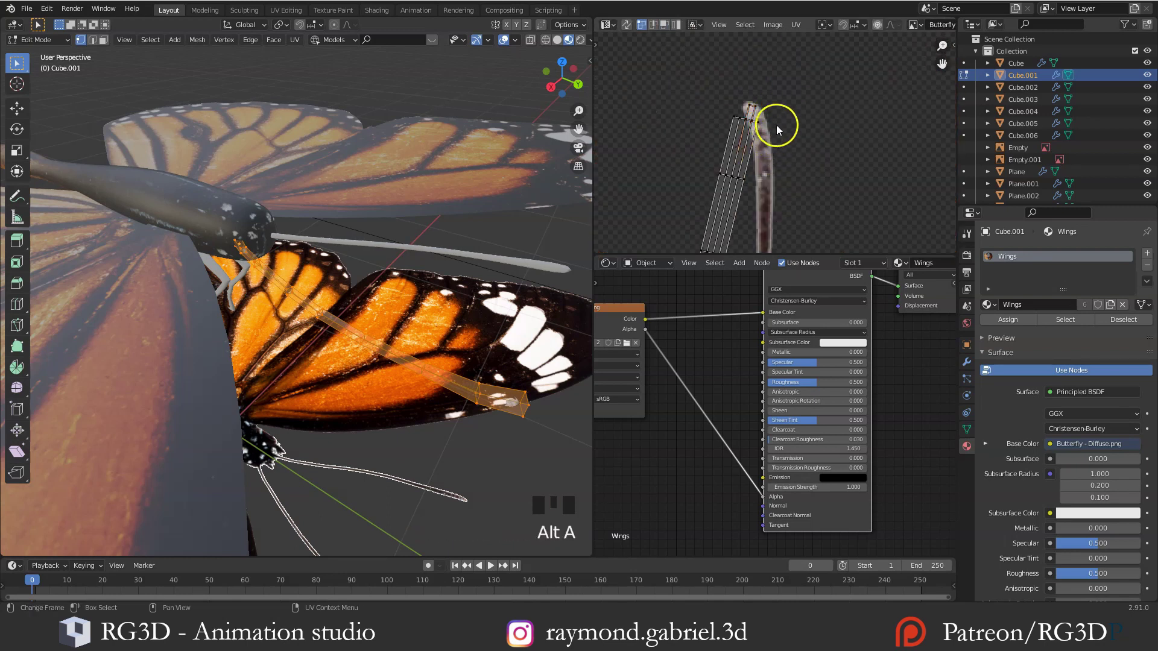
{"action": "left_click_drag", "start_coordinate": [711, 134], "coordinate": [711, 135]}
{"action": "key", "text": "g"}
{"action": "left_click", "coordinate": [811, 154]}
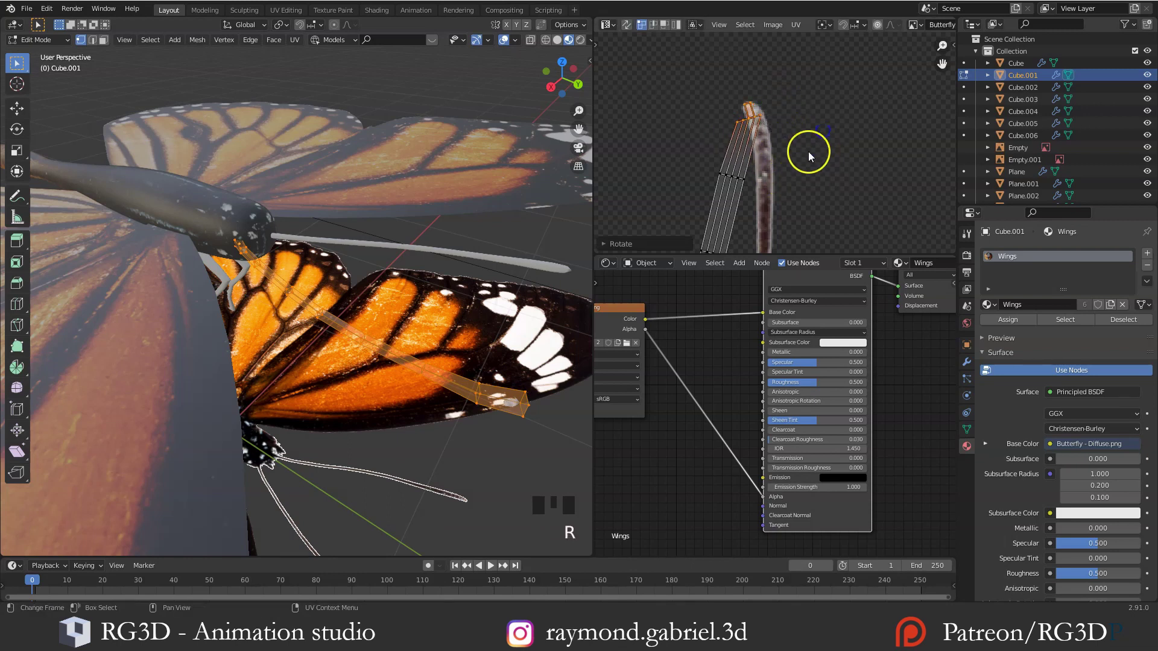
{"action": "key", "text": "s"}
{"action": "key", "text": "g"}
{"action": "key", "text": "s"}
{"action": "key", "text": "g"}
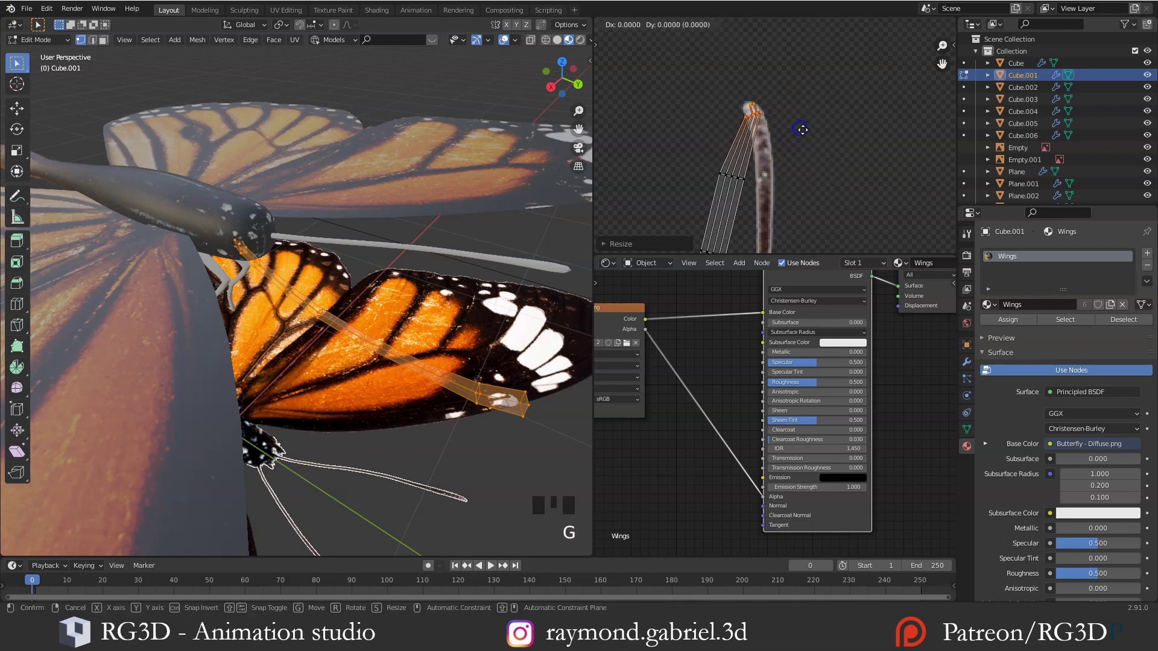
{"action": "key", "text": "s"}
{"action": "left_click", "coordinate": [805, 131]}
{"action": "key", "text": "g"}
{"action": "left_click", "coordinate": [788, 126]}
Scale down the next vertex row below the tip and move it onto the pictured antenna's shaft
{"action": "key", "text": "b"}
{"action": "left_click_drag", "start_coordinate": [769, 153], "coordinate": [681, 208]}
{"action": "key", "text": "s"}
{"action": "key", "text": "g"}
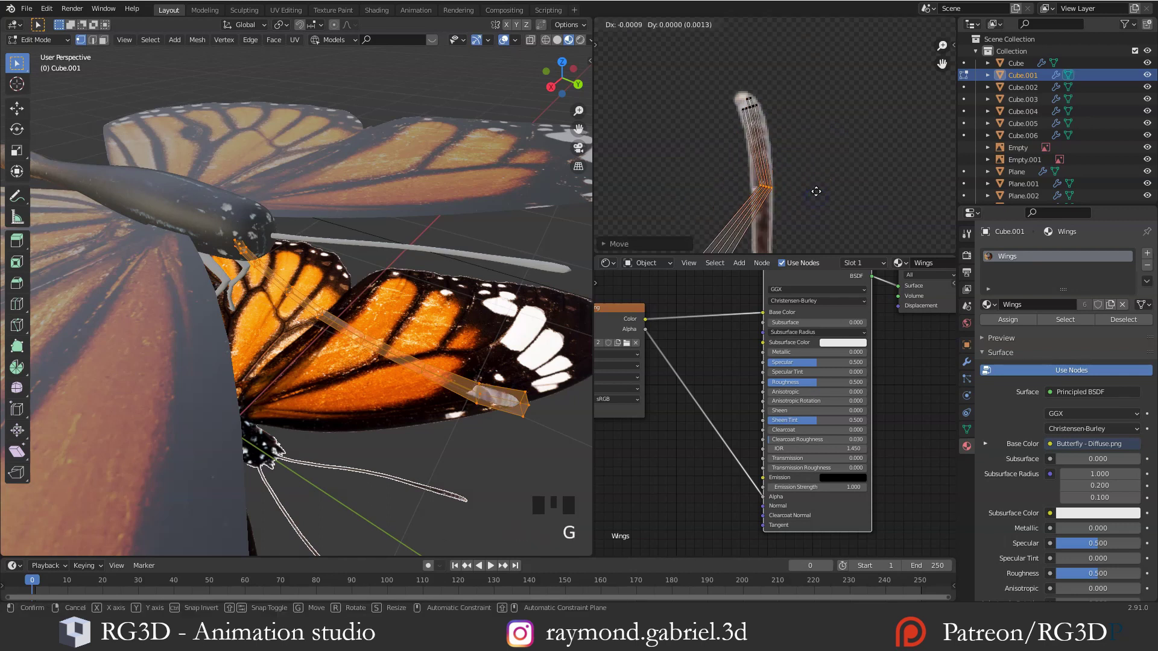
{"action": "left_click", "coordinate": [812, 197]}
{"action": "left_click", "coordinate": [752, 109]}
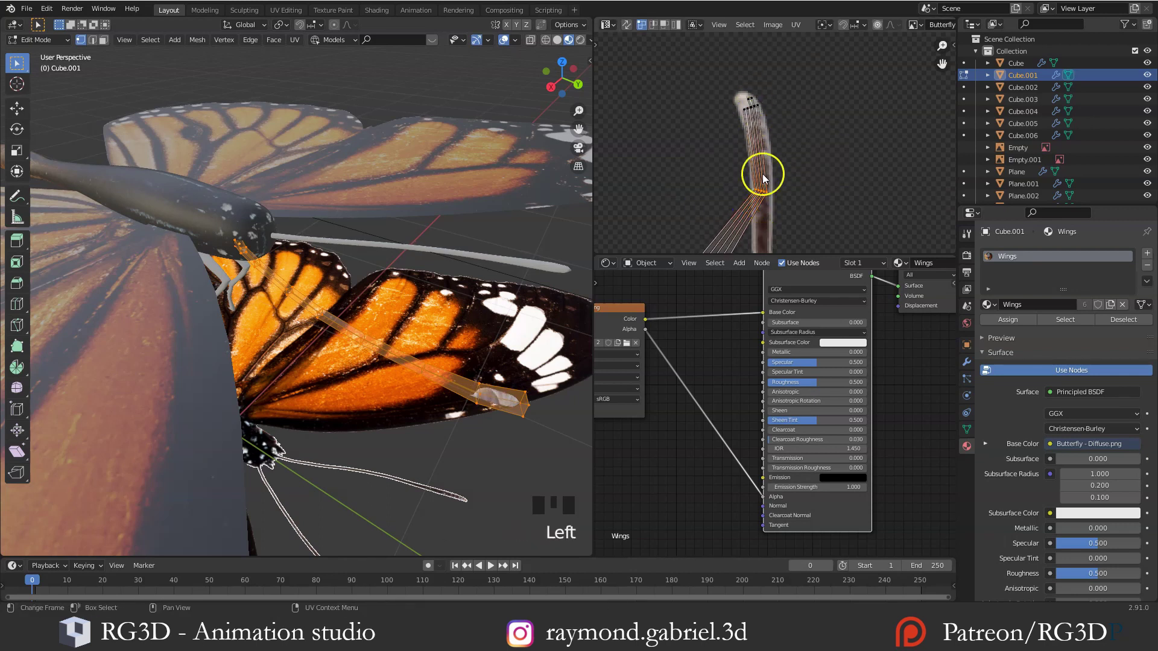
Move the third vertex row onto the antenna's shaft and scale it to fit inside the outline
{"action": "middle_click_drag", "start_coordinate": [766, 206], "coordinate": [770, 128], "text": "shift"}
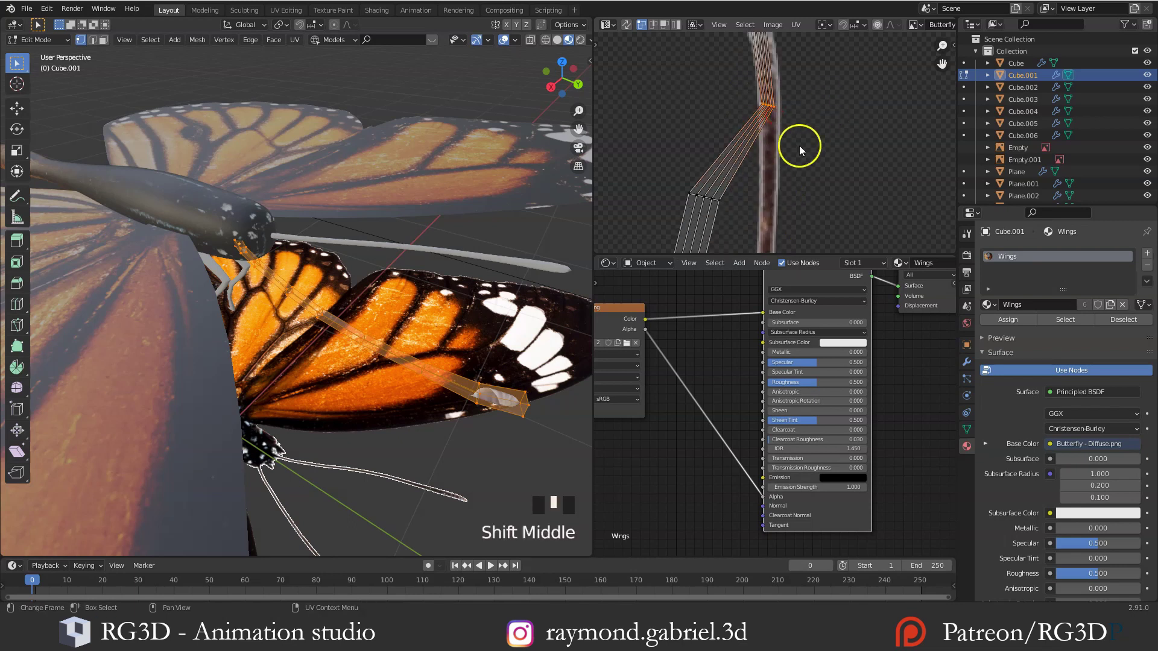
{"action": "key", "text": "a"}
{"action": "key", "text": "g"}
{"action": "left_click", "coordinate": [824, 183]}
{"action": "key", "text": "s"}
{"action": "left_click", "coordinate": [795, 183]}
Narrow and reposition the vertex rows along the middle of the strip to follow the pictured antenna's curve
{"action": "middle_click_drag", "start_coordinate": [750, 229], "coordinate": [748, 137], "text": "shift"}
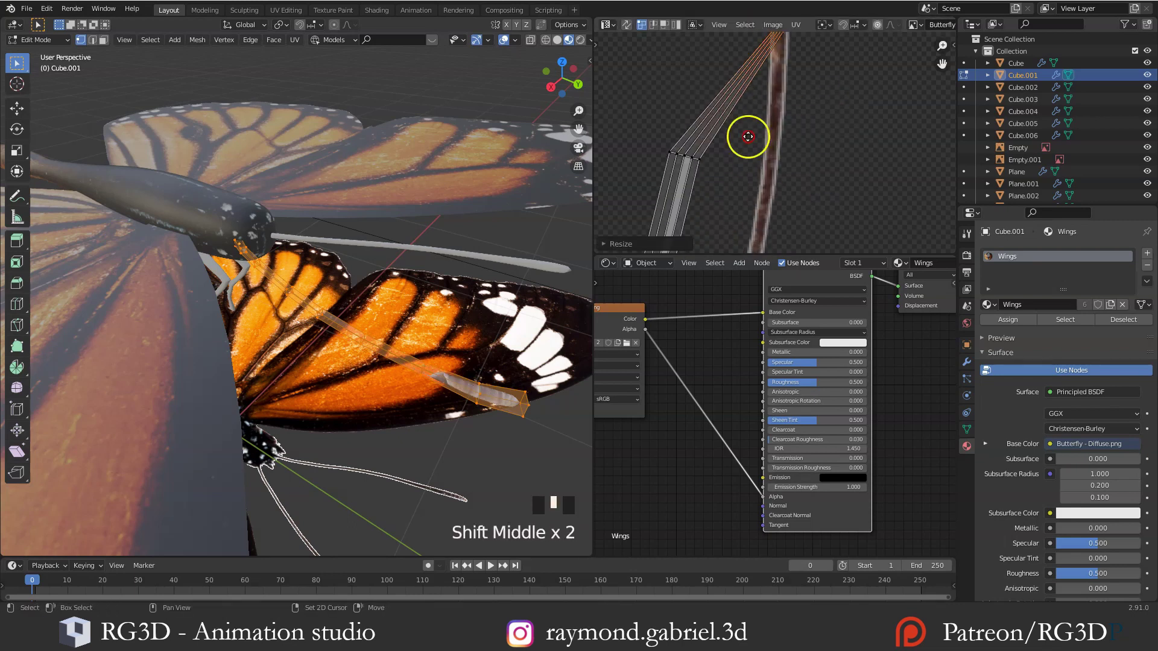
{"action": "key", "text": "s"}
{"action": "left_click", "coordinate": [791, 149]}
{"action": "key", "text": "g"}
{"action": "left_click", "coordinate": [811, 152]}
{"action": "key", "text": "s"}
{"action": "key", "text": "g"}
{"action": "left_click", "coordinate": [881, 184]}
{"action": "key", "text": "s"}
{"action": "left_click", "coordinate": [821, 163]}
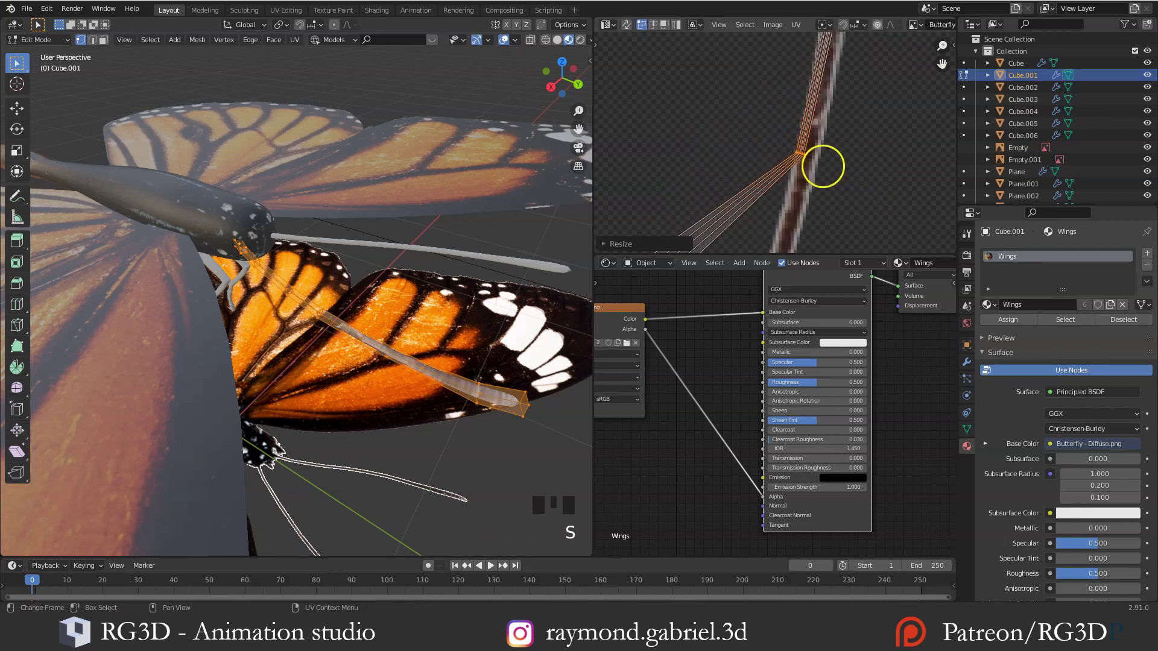
Shift the vertex rows of the lower strip onto the pictured antenna as it runs down towards the head
{"action": "key", "text": "b"}
{"action": "left_click_drag", "start_coordinate": [763, 103], "coordinate": [674, 150]}
{"action": "key", "text": "g"}
{"action": "left_click", "coordinate": [837, 183]}
{"action": "middle_click_drag", "start_coordinate": [802, 205], "coordinate": [766, 115], "text": "shift"}
{"action": "key", "text": "g"}
{"action": "left_click", "coordinate": [767, 145]}
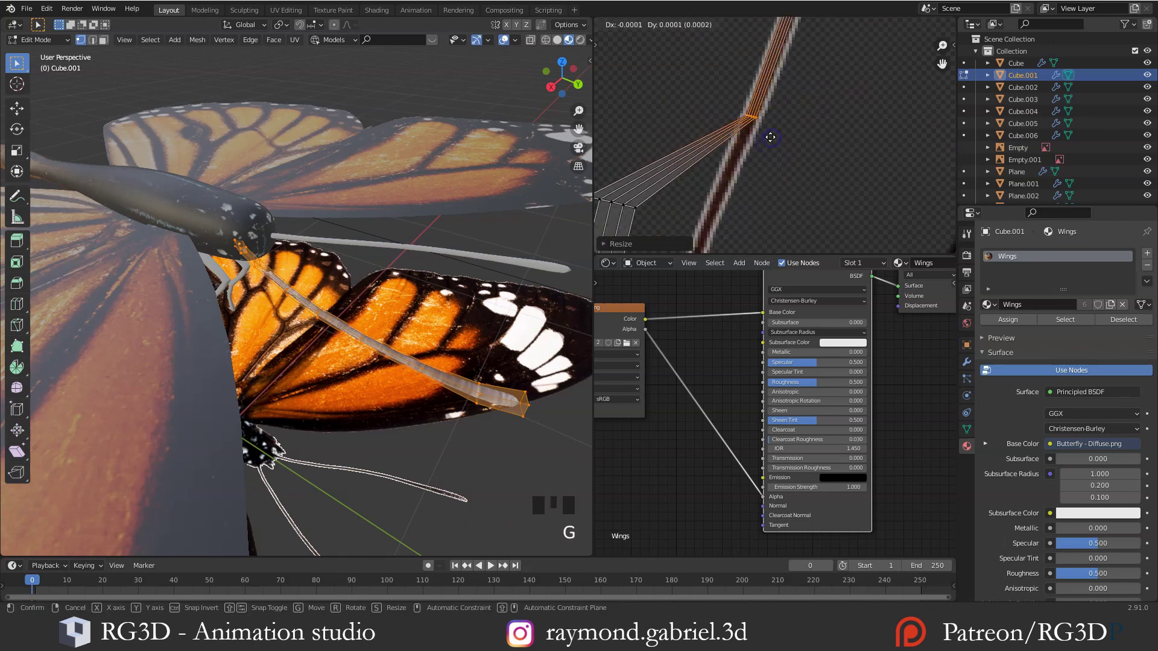
{"action": "left_click", "coordinate": [767, 137]}
{"action": "middle_click_drag", "start_coordinate": [775, 199], "coordinate": [771, 112], "text": "shift"}
{"action": "key", "text": "g"}
{"action": "left_click", "coordinate": [833, 146]}
Select the remaining vertices at the strip's lower end and move them onto the antenna's base at the head
{"action": "middle_click_drag", "start_coordinate": [751, 159], "coordinate": [769, 89], "text": "shift"}
{"action": "key", "text": "b"}
{"action": "left_click_drag", "start_coordinate": [739, 91], "coordinate": [646, 245]}
{"action": "key", "text": "g"}
{"action": "left_click", "coordinate": [798, 186]}
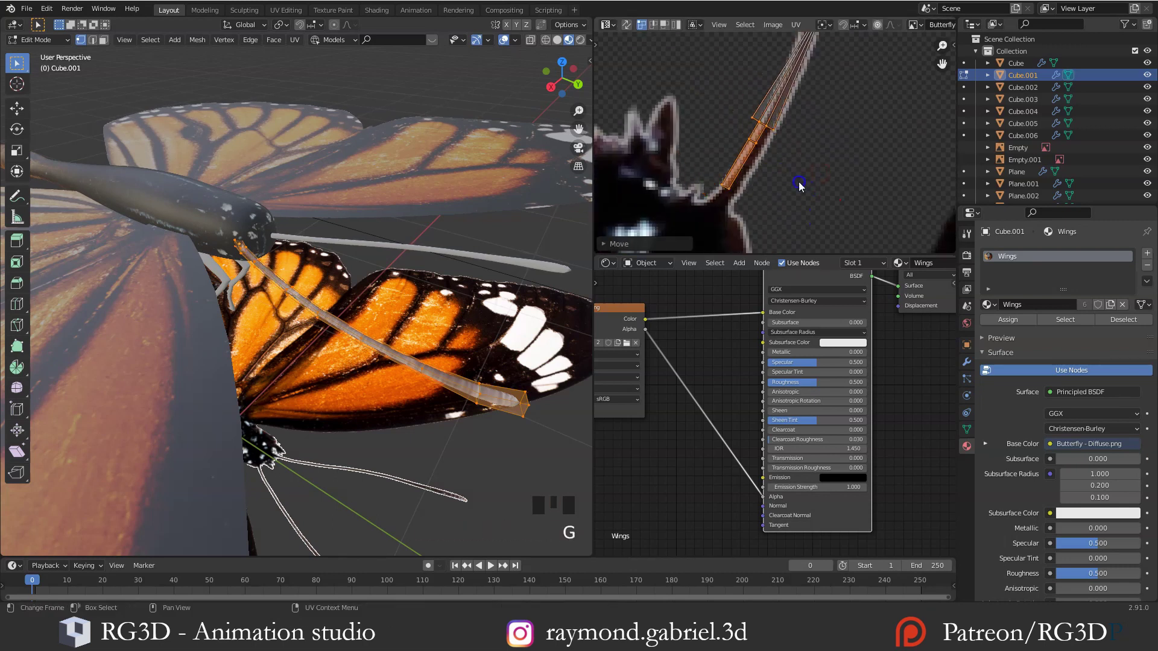
{"action": "left_click", "coordinate": [797, 159]}
Examine the texture on the 3D antenna up close and pick a distorted face to locate its UVs
{"action": "key", "text": "Tab"}
{"action": "middle_click_drag", "start_coordinate": [382, 277], "coordinate": [260, 176]}
{"action": "scroll", "coordinate": [361, 303], "scroll_direction": "up", "scroll_amount": 2}
{"action": "key", "text": "Tab"}
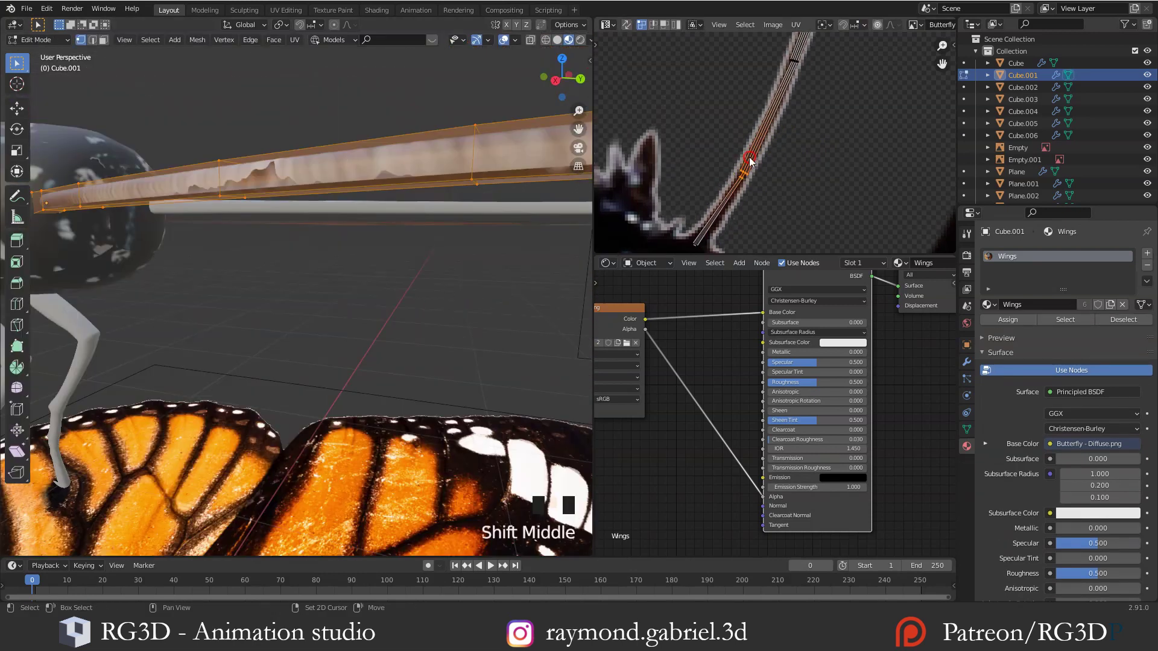
{"action": "key", "text": "3"}
{"action": "left_click", "coordinate": [260, 176]}
{"action": "middle_click_drag", "start_coordinate": [835, 116], "coordinate": [669, 181], "text": "shift"}
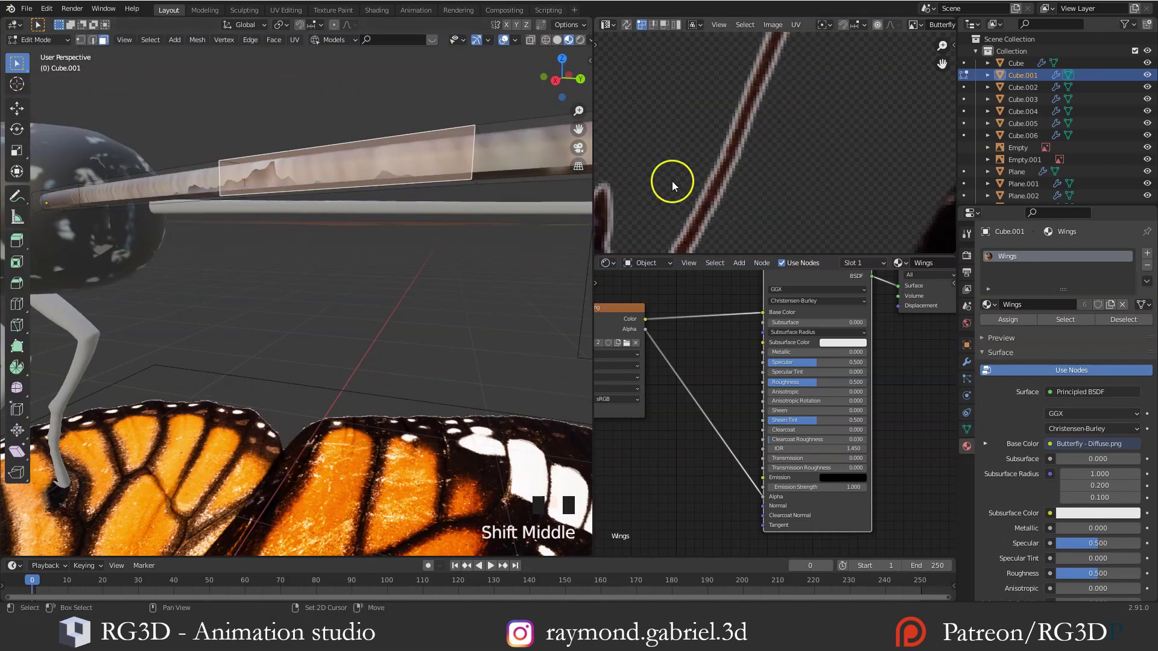
{"action": "key", "text": "Tab"}
{"action": "key", "text": "Tab"}
{"action": "scroll", "coordinate": [338, 200], "scroll_direction": "down", "scroll_amount": 2}
{"action": "middle_click_drag", "start_coordinate": [337, 201], "coordinate": [330, 258]}
{"action": "key", "text": "1"}
{"action": "key", "text": "alt+a"}
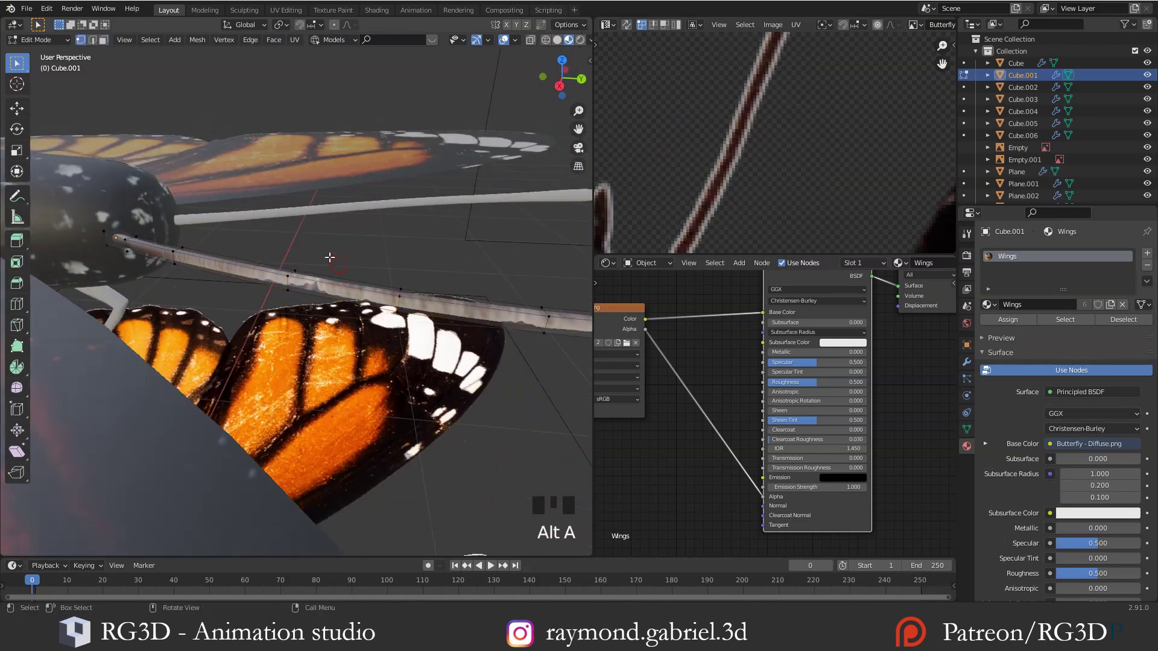
Deselect the antenna mesh and turn on UV Sync Selection
{"action": "middle_click_drag", "start_coordinate": [775, 134], "coordinate": [762, 182]}
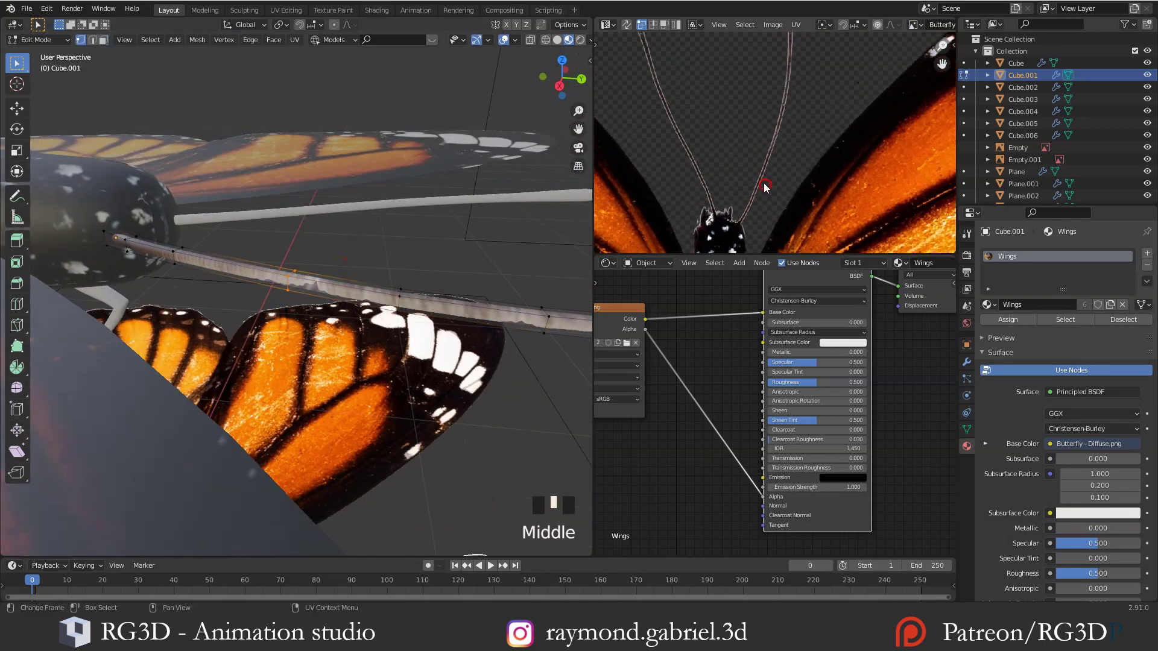
{"action": "scroll", "coordinate": [762, 193], "scroll_direction": "up", "scroll_amount": 5}
{"action": "key", "text": "a"}
{"action": "key", "text": "alt+a"}
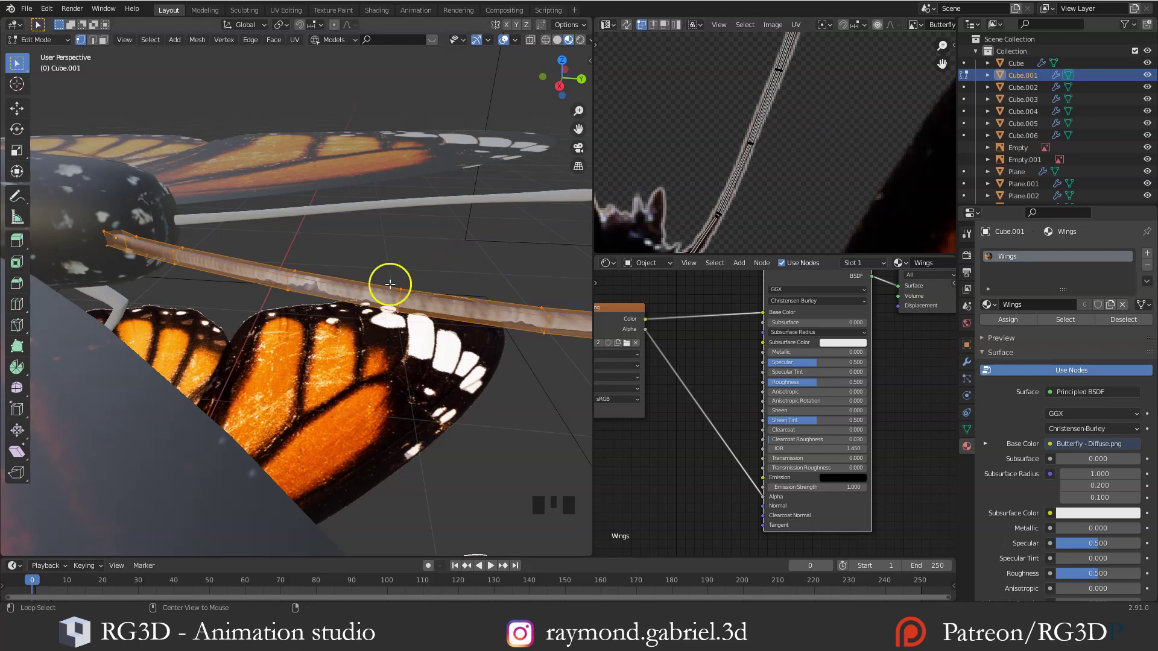
{"action": "key", "text": "alt+a"}
{"action": "left_click", "coordinate": [627, 26]}
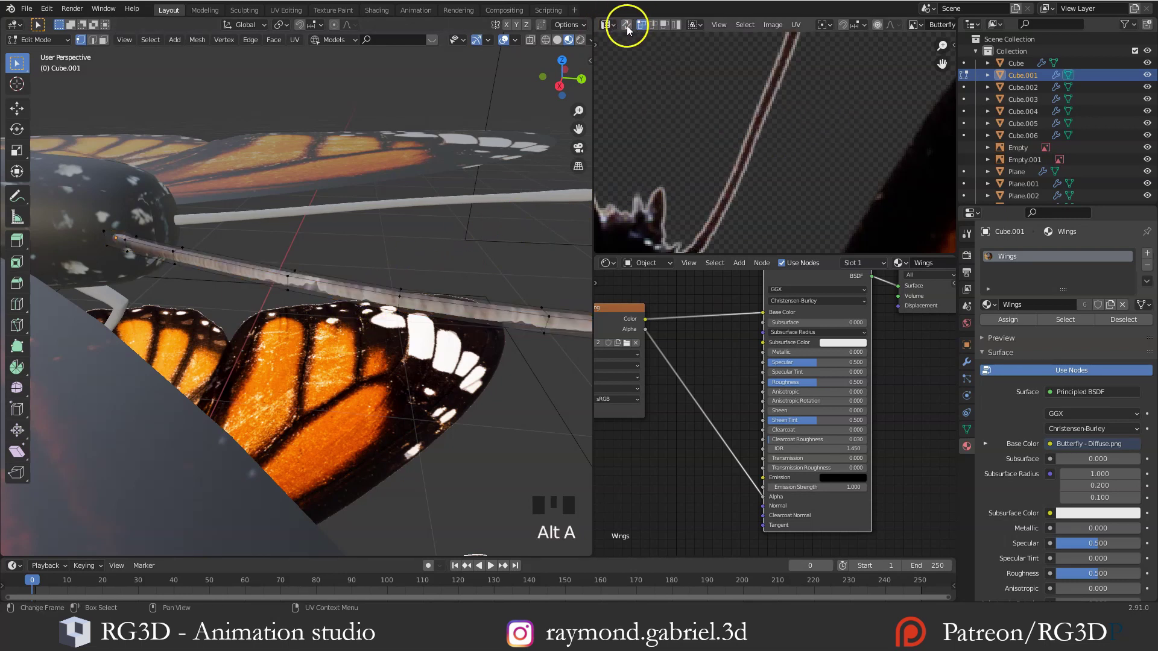
{"action": "left_click", "coordinate": [641, 206]}
{"action": "left_click", "coordinate": [386, 266]}
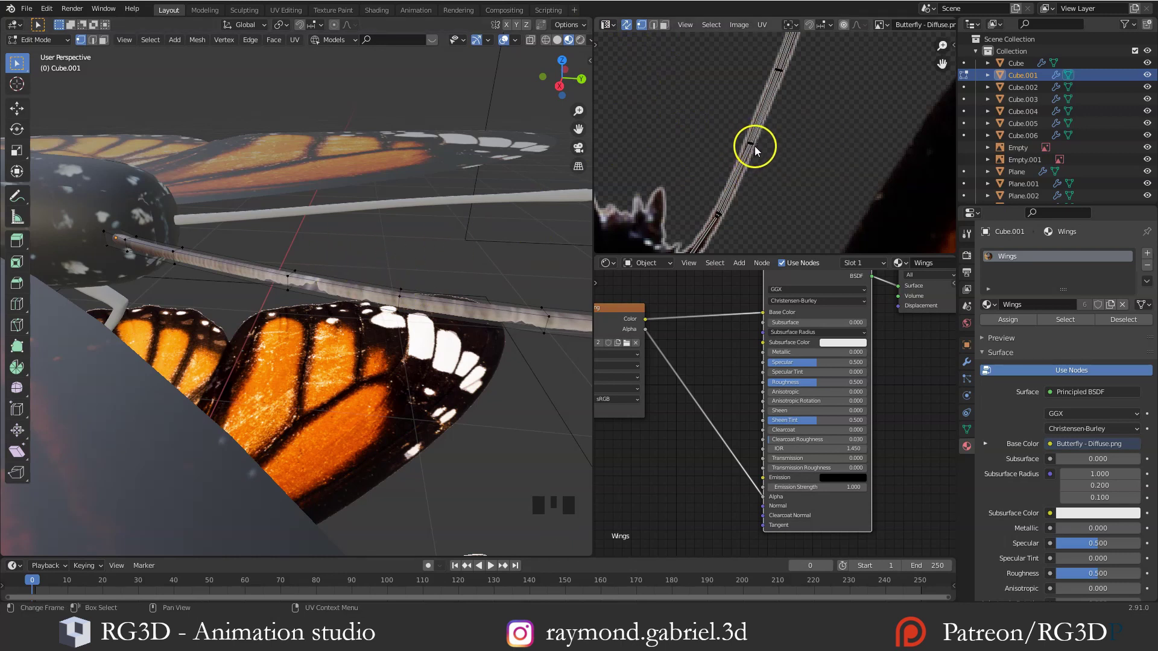
Box-select a vertex ring midway along the antenna in see-through wireframe and scale its UV row narrower within the pictured shaft
{"action": "left_click", "coordinate": [421, 279]}
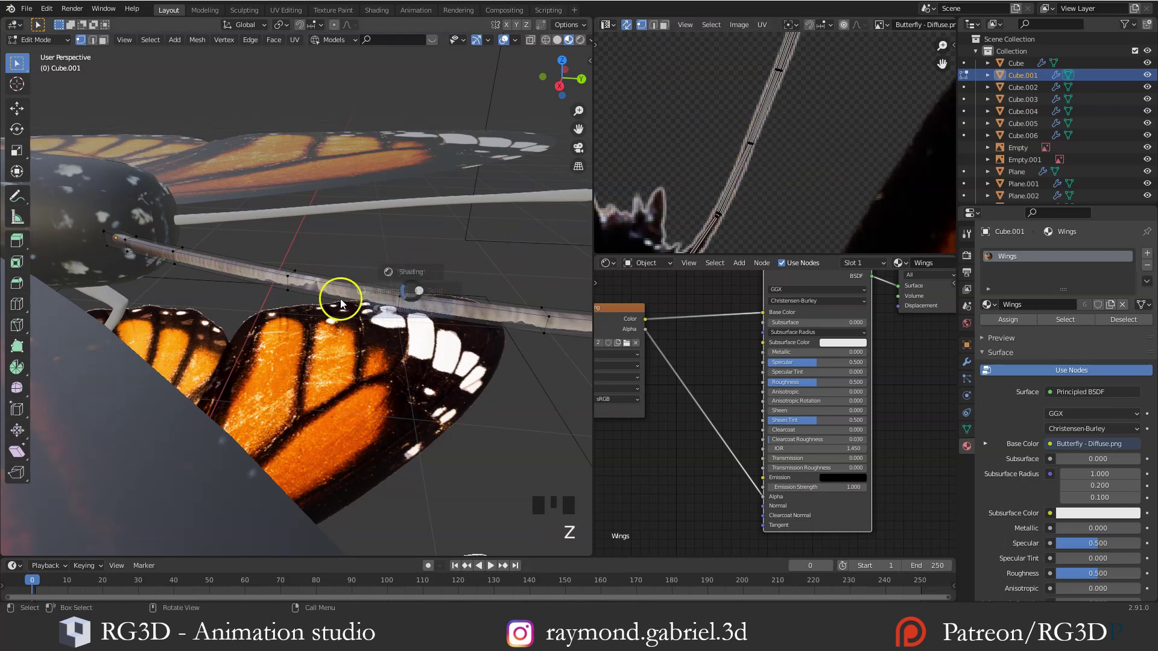
{"action": "key", "text": "alt+z"}
{"action": "key", "text": "a"}
{"action": "key", "text": "b"}
{"action": "right_click", "coordinate": [427, 270]}
{"action": "key", "text": "alt+a"}
{"action": "key", "text": "b"}
{"action": "left_click_drag", "start_coordinate": [426, 270], "coordinate": [378, 336]}
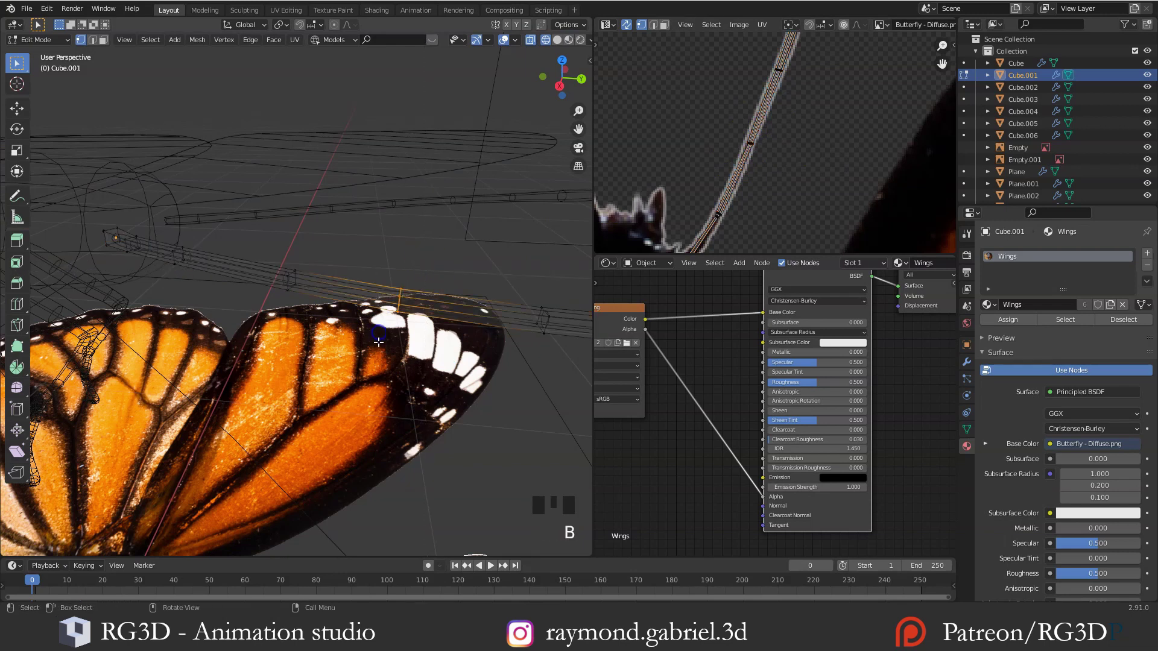
{"action": "scroll", "coordinate": [814, 85], "scroll_direction": "up", "scroll_amount": 2}
{"action": "middle_click_drag", "start_coordinate": [814, 85], "coordinate": [737, 105]}
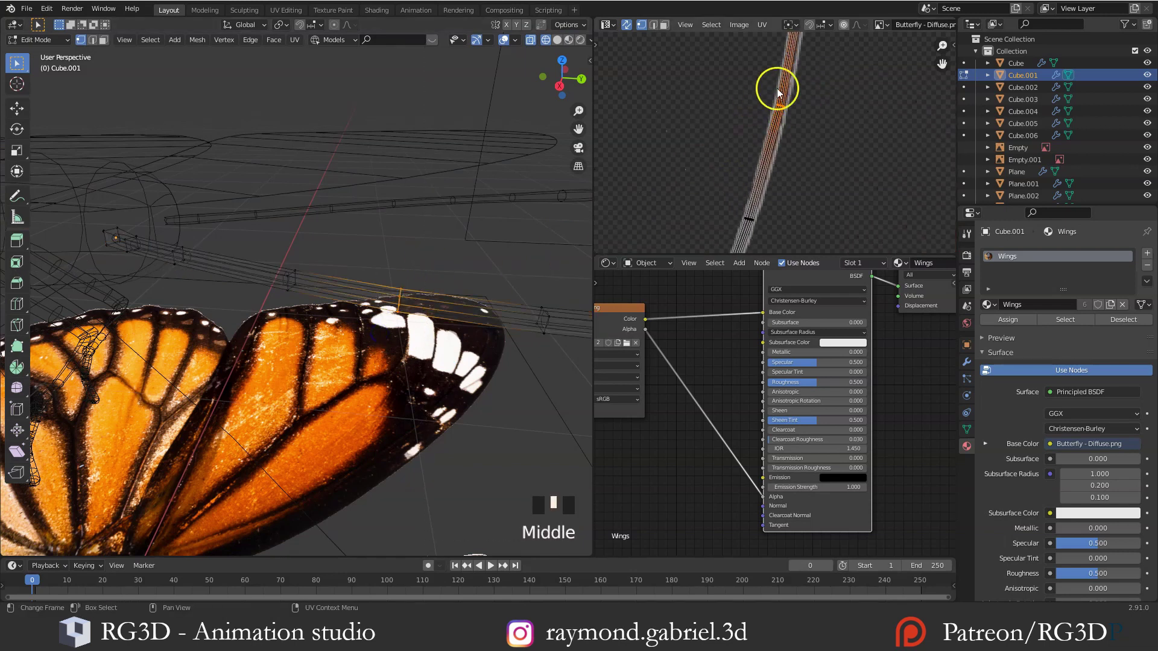
{"action": "scroll", "coordinate": [795, 130], "scroll_direction": "up", "scroll_amount": 2}
{"action": "scroll", "coordinate": [796, 134], "scroll_direction": "up", "scroll_amount": 1}
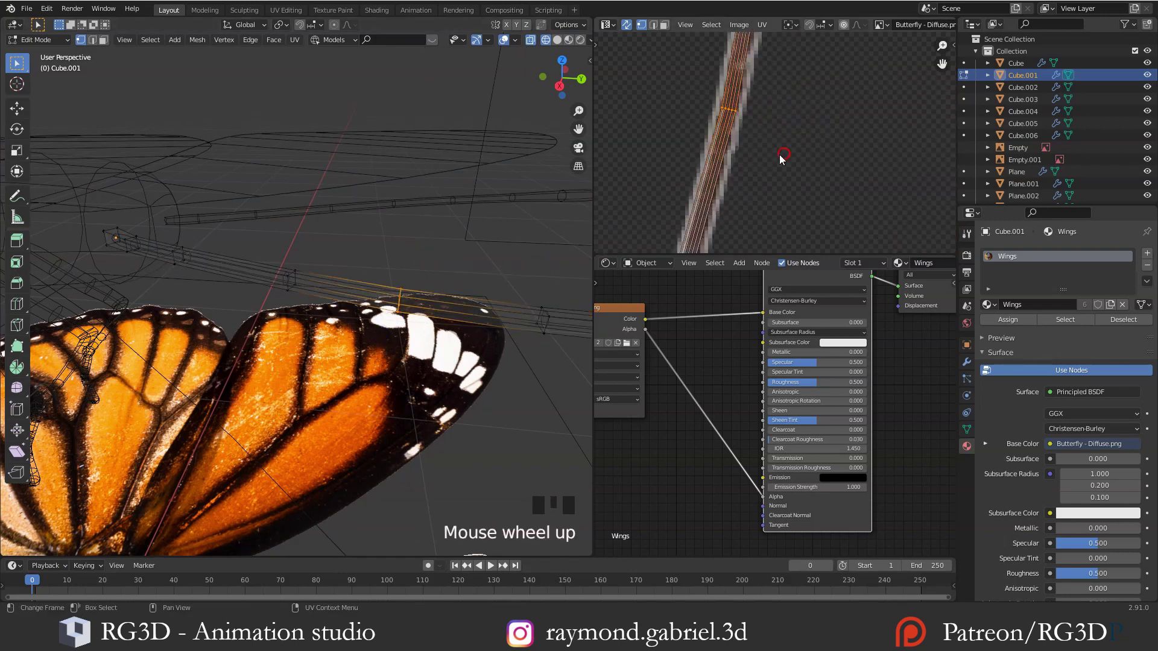
{"action": "key", "text": "s"}
{"action": "left_click", "coordinate": [800, 134]}
Select the neighbouring vertex ring nearer the head, return to Material Preview shading and scale its UV row narrower
{"action": "middle_click_drag", "start_coordinate": [591, 191], "coordinate": [364, 192]}
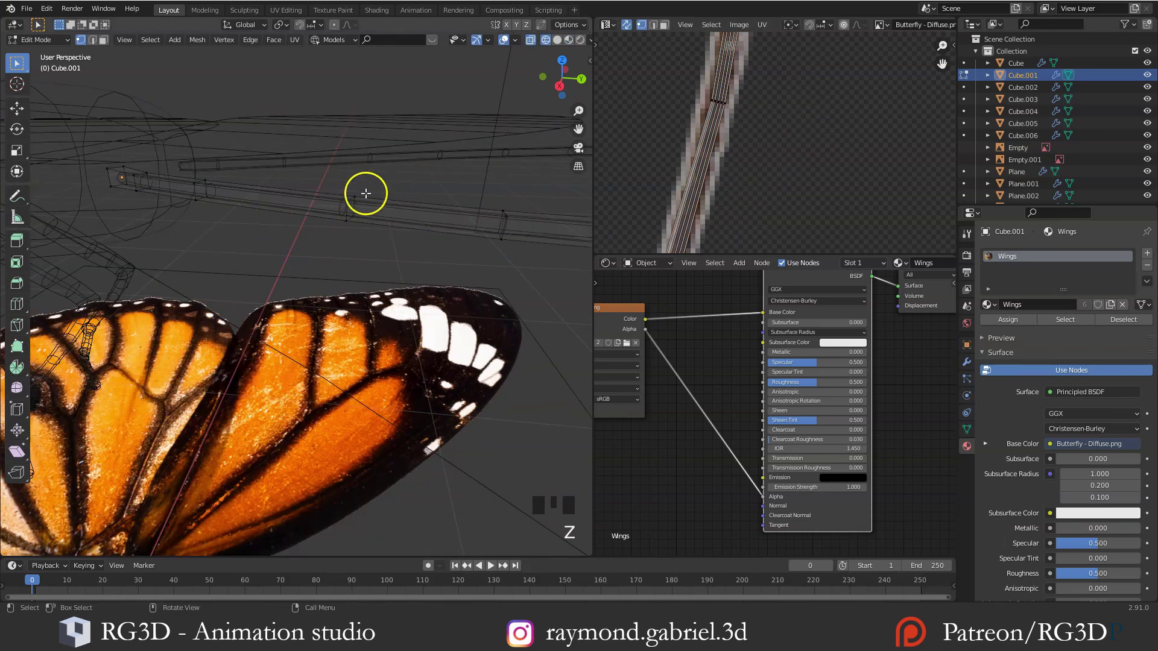
{"action": "key", "text": "b"}
{"action": "key", "text": "z"}
{"action": "scroll", "coordinate": [357, 231], "scroll_direction": "down", "scroll_amount": 1}
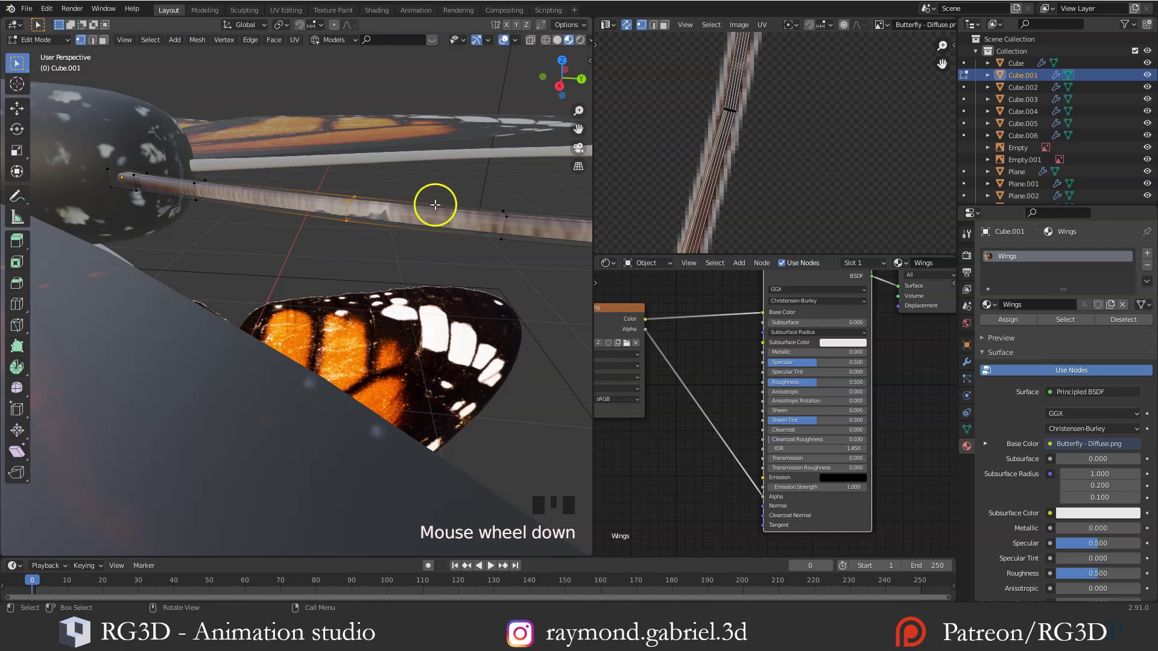
{"action": "scroll", "coordinate": [754, 207], "scroll_direction": "down", "scroll_amount": 5}
{"action": "scroll", "coordinate": [757, 181], "scroll_direction": "up", "scroll_amount": 3}
{"action": "key", "text": "s"}
{"action": "left_click", "coordinate": [784, 188]}
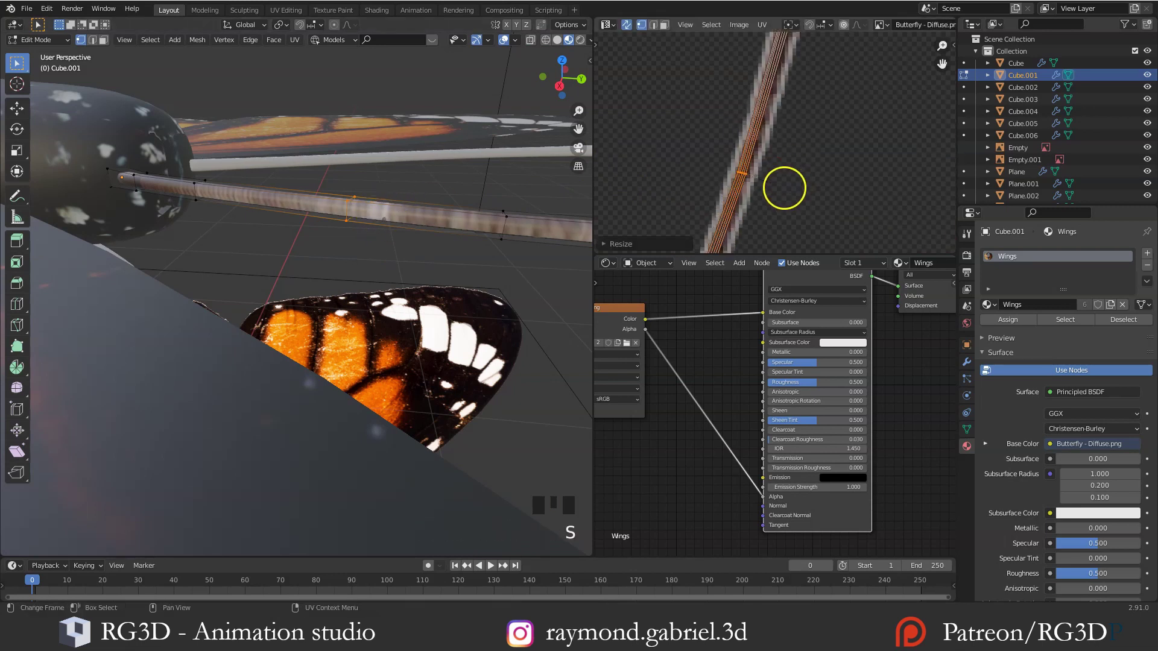
Fine-tune the selected UV row's position and width to centre it on the pictured antenna's dark core
{"action": "key", "text": "g"}
{"action": "left_click", "coordinate": [788, 190]}
{"action": "key", "text": "g"}
{"action": "left_click", "coordinate": [781, 190]}
{"action": "key", "text": "s"}
{"action": "left_click", "coordinate": [782, 188]}
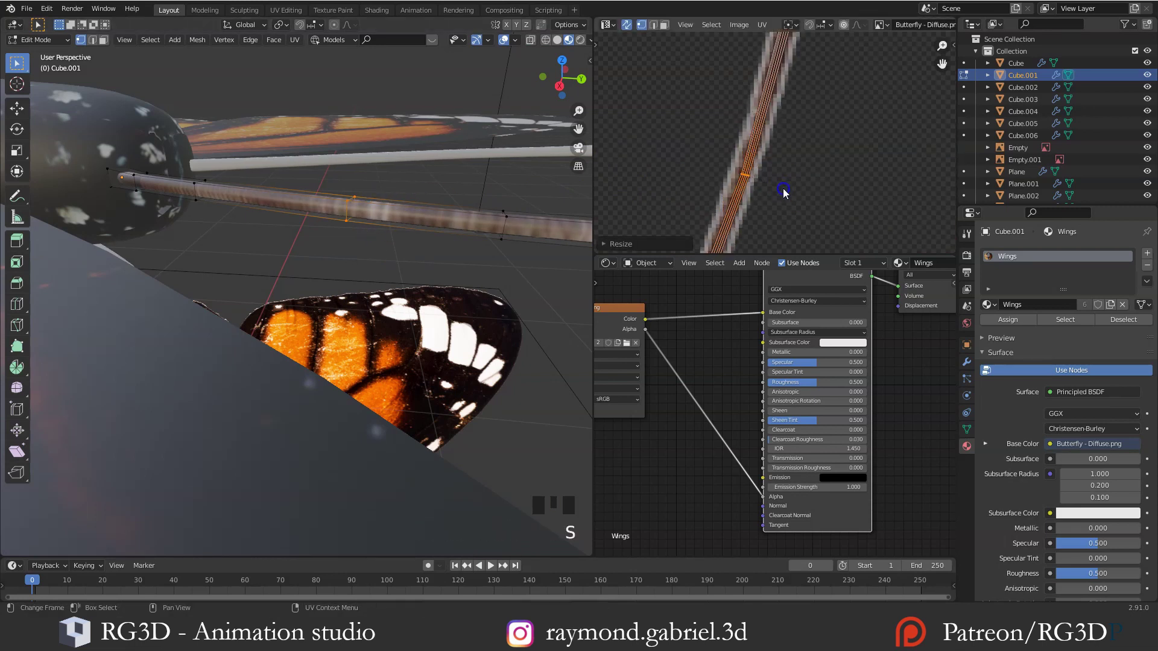
{"action": "key", "text": "g"}
{"action": "left_click", "coordinate": [783, 189]}
{"action": "key", "text": "s"}
{"action": "left_click", "coordinate": [784, 190]}
{"action": "key", "text": "g"}
{"action": "left_click", "coordinate": [780, 190]}
{"action": "middle_click_drag", "start_coordinate": [453, 217], "coordinate": [380, 177]}
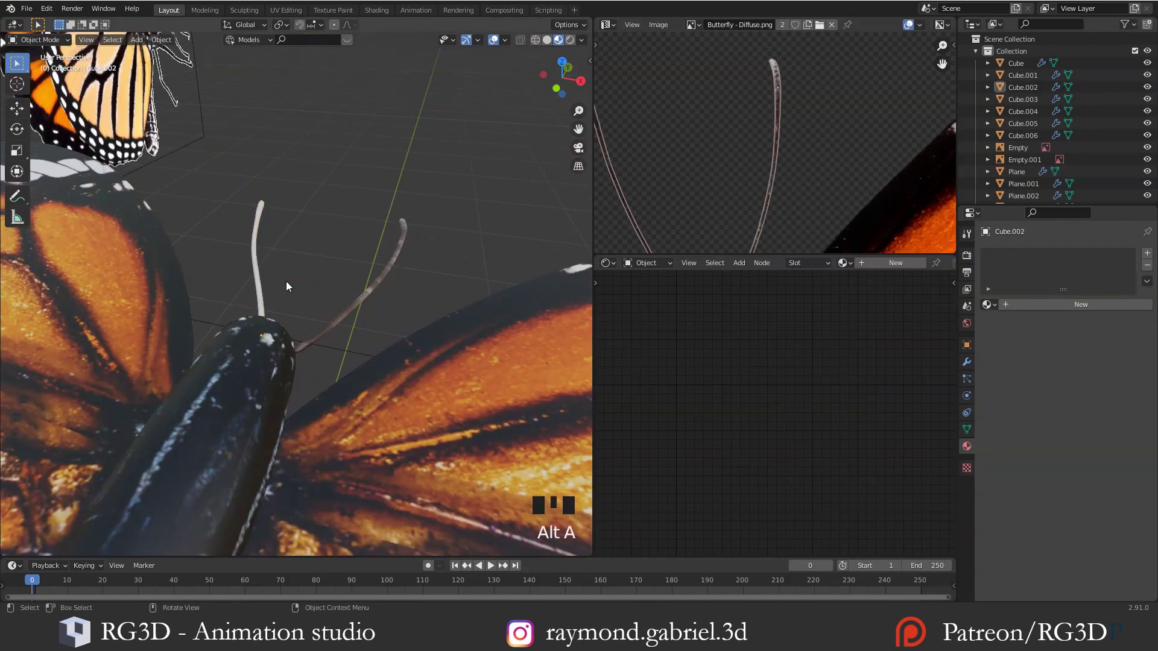
Delete the untextured white antenna on the butterfly's head
{"action": "mouse_move", "coordinate": [284, 289]}
{"action": "middle_mouse_down"}
{"action": "mouse_move", "coordinate": [279, 271]}
{"action": "mouse_move", "coordinate": [273, 286]}
{"action": "middle_mouse_up"}
{"action": "left_click", "coordinate": [268, 281]}
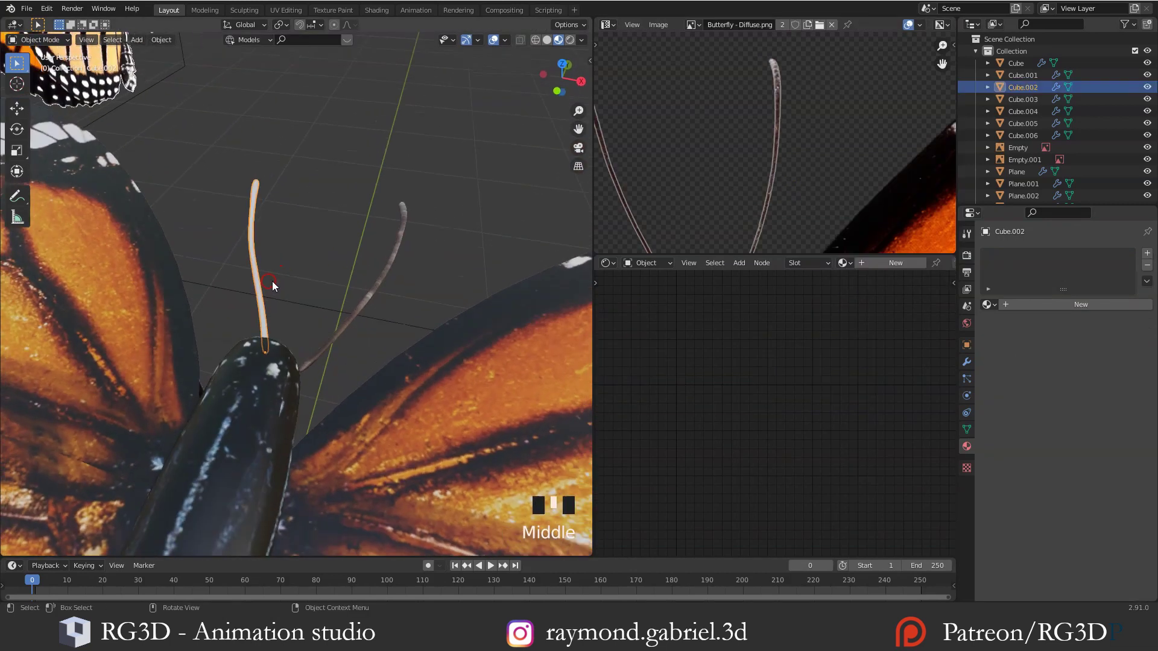
{"action": "key", "text": "x"}
{"action": "left_click", "coordinate": [273, 281]}
Duplicate the textured antenna and mirror the copy along the X axis for the other side of the head
{"action": "left_click", "coordinate": [363, 295]}
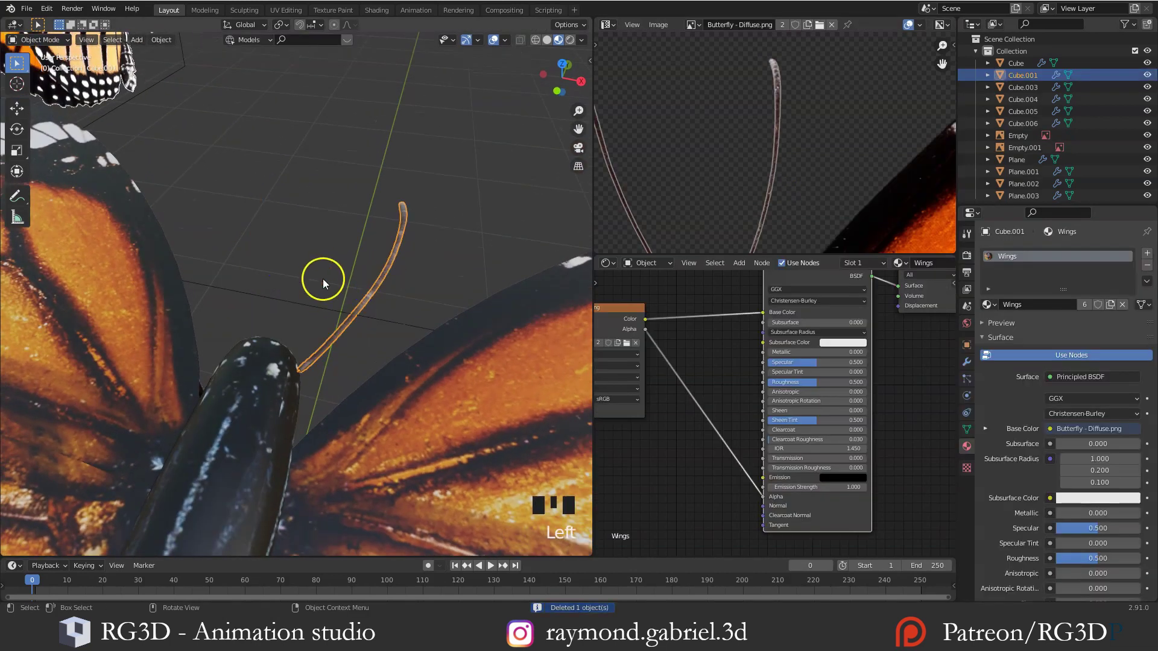
{"action": "middle_click_drag", "start_coordinate": [268, 284], "coordinate": [260, 310]}
{"action": "key", "text": "shift+d"}
{"action": "left_click", "coordinate": [348, 315]}
{"action": "key", "text": "ctrl+m"}
{"action": "key", "text": "x"}
{"action": "left_click", "coordinate": [349, 311]}
Edit the mirrored antenna's mesh in see-through wireframe and move its base vertices to the pictured antenna's root in top view
{"action": "key", "text": "Tab"}
{"action": "key", "text": "shift+z"}
{"action": "key", "text": "b"}
{"action": "left_click_drag", "start_coordinate": [250, 288], "coordinate": [249, 302]}
{"action": "scroll", "coordinate": [290, 319], "scroll_direction": "up", "scroll_amount": 2}
{"action": "key", "text": "a"}
{"action": "key", "text": "g"}
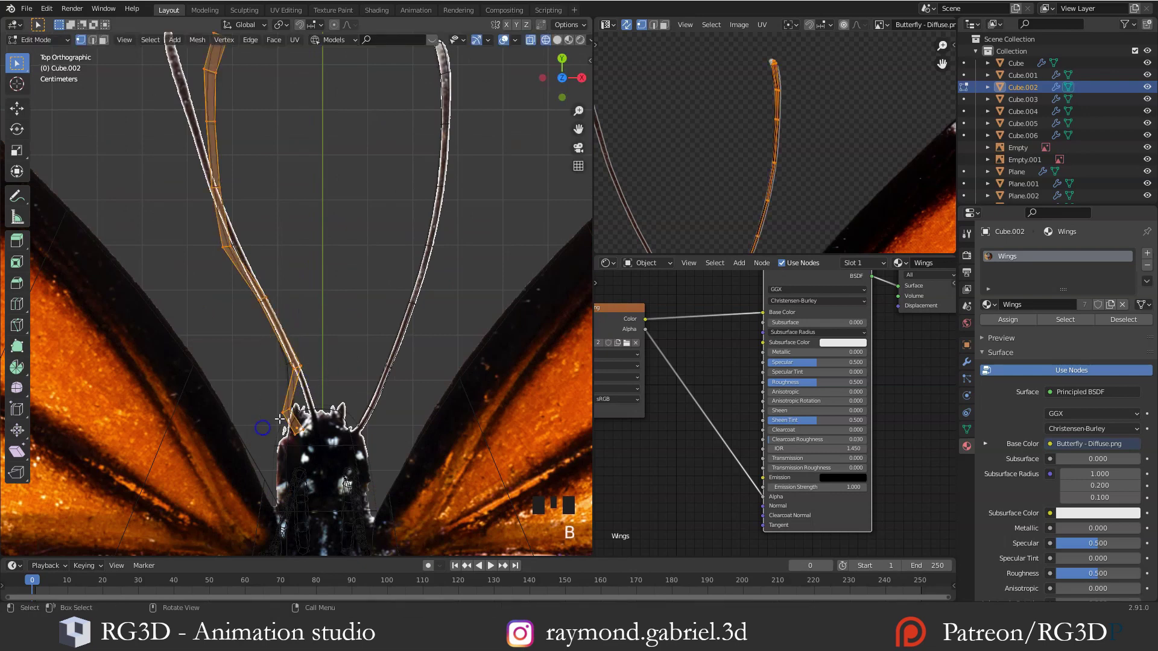
{"action": "key", "text": "g"}
{"action": "middle_click_drag", "start_coordinate": [182, 192], "coordinate": [232, 253], "text": "shift"}
Move the mirrored antenna's remaining vertex rings up to the tip onto the pictured antenna, returning to shaded Object Mode
{"action": "key", "text": "a"}
{"action": "key", "text": "g"}
{"action": "left_click", "coordinate": [240, 250]}
{"action": "key", "text": "g"}
{"action": "left_click", "coordinate": [189, 199]}
{"action": "key", "text": "g"}
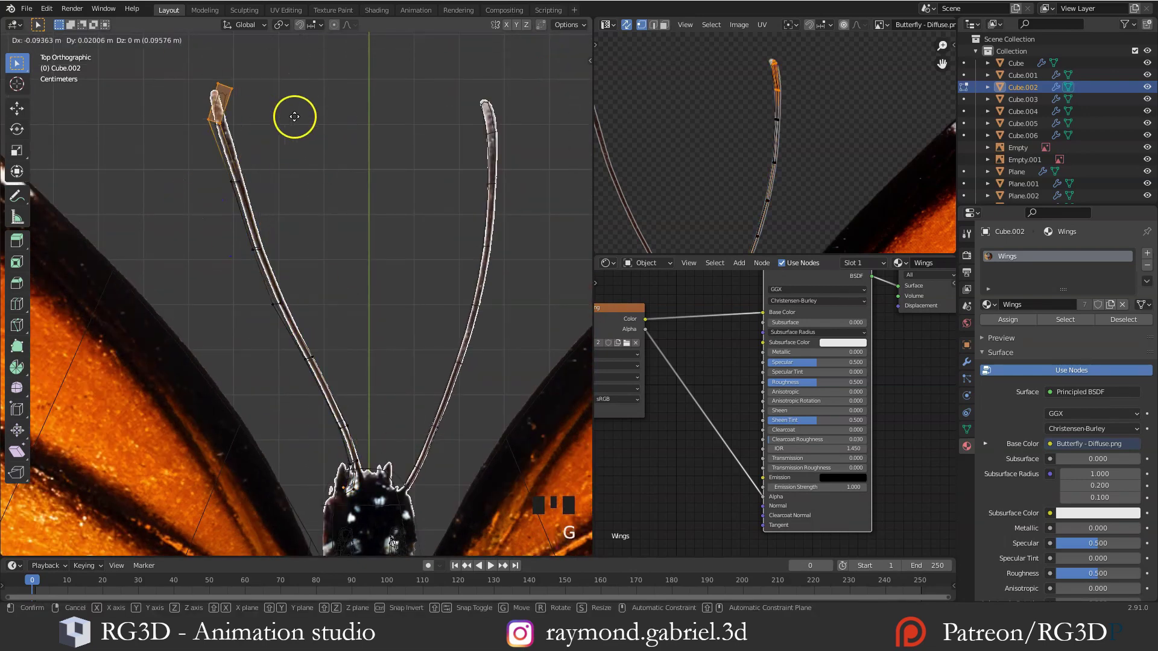
{"action": "key", "text": "Tab"}
{"action": "key", "text": "shift+z"}
Add a new material named Black to one of the butterfly's white legs
{"action": "scroll", "coordinate": [365, 271], "scroll_direction": "down", "scroll_amount": 3}
{"action": "middle_click_drag", "start_coordinate": [364, 272], "coordinate": [379, 201]}
{"action": "scroll", "coordinate": [370, 245], "scroll_direction": "up", "scroll_amount": 2}
{"action": "middle_click_drag", "start_coordinate": [370, 246], "coordinate": [386, 284]}
{"action": "scroll", "coordinate": [305, 250], "scroll_direction": "up", "scroll_amount": 2}
{"action": "left_click", "coordinate": [301, 256]}
{"action": "key", "text": "alt+a"}
{"action": "left_click", "coordinate": [300, 257]}
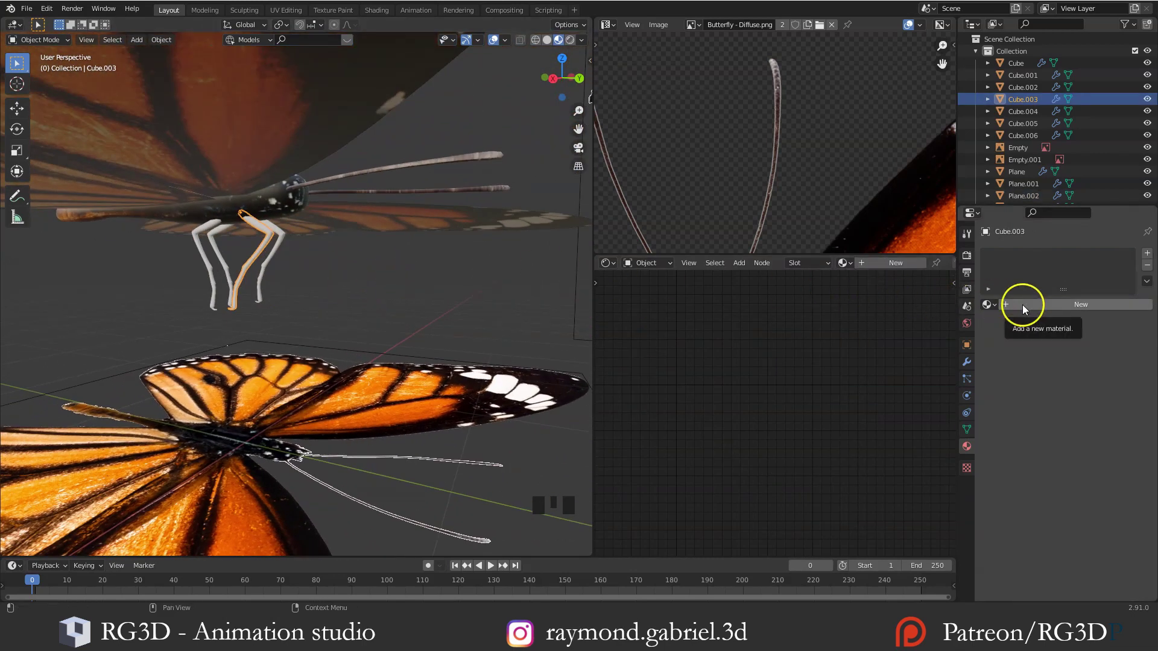
{"action": "left_click", "coordinate": [1044, 305]}
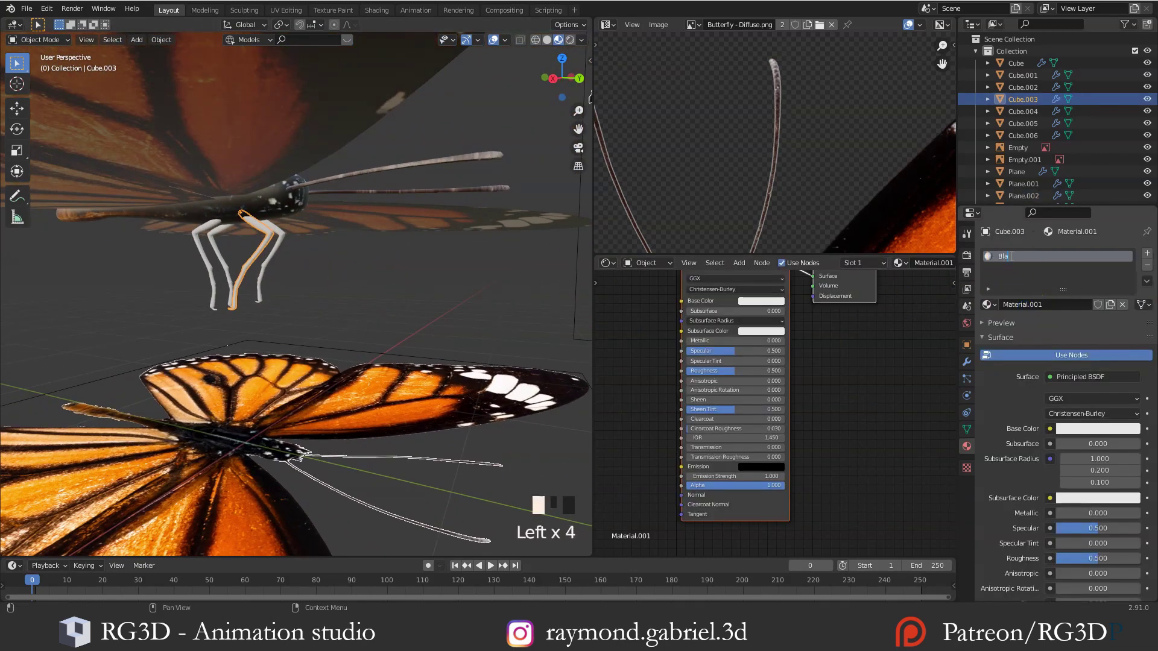
Set the Black material's Base Color to pure black and deselect the leg
{"action": "left_click", "coordinate": [796, 348]}
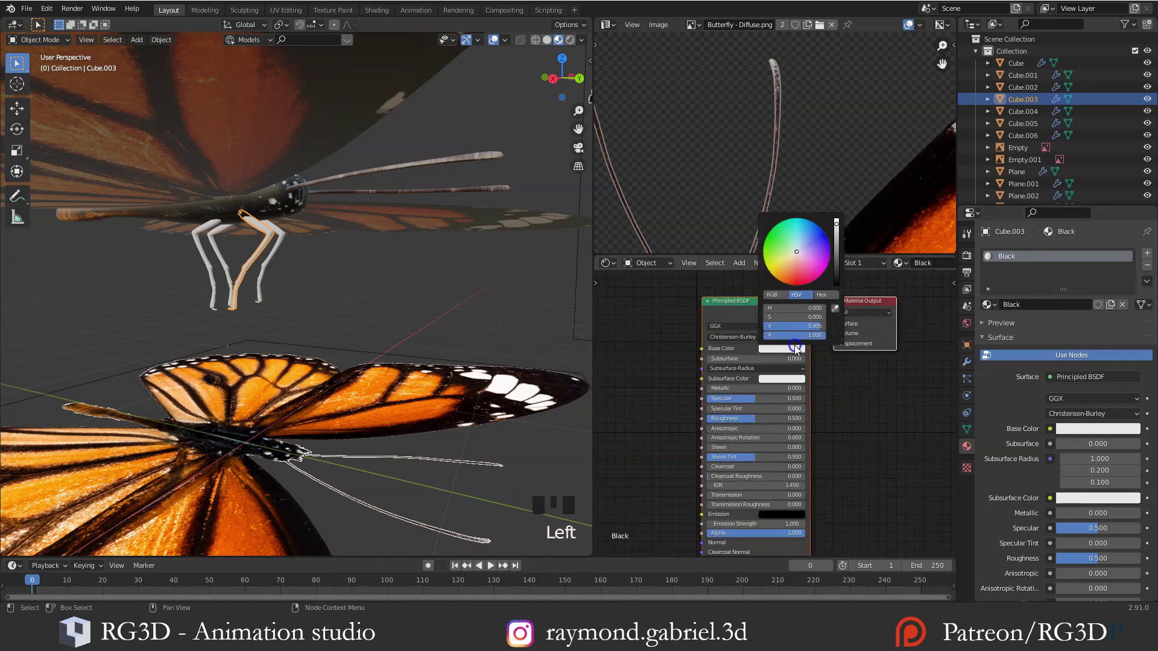
{"action": "left_click_drag", "start_coordinate": [838, 289], "coordinate": [837, 301]}
{"action": "key", "text": "alt+a"}
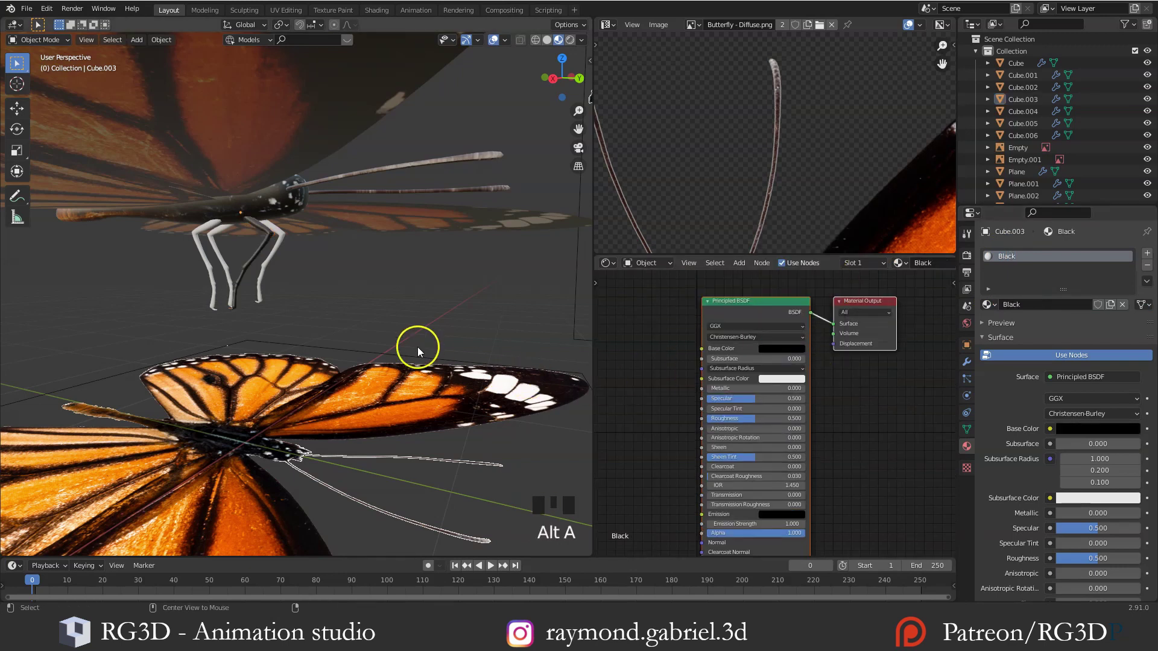
Select the three white legs with the black leg as the active object and link its material to them
{"action": "middle_click_drag", "start_coordinate": [414, 344], "coordinate": [234, 289]}
{"action": "left_click", "coordinate": [236, 286]}
{"action": "scroll", "coordinate": [235, 288], "scroll_direction": "up", "scroll_amount": 2}
{"action": "left_click", "coordinate": [234, 289], "text": "shift"}
{"action": "left_click", "coordinate": [187, 292], "text": "shift"}
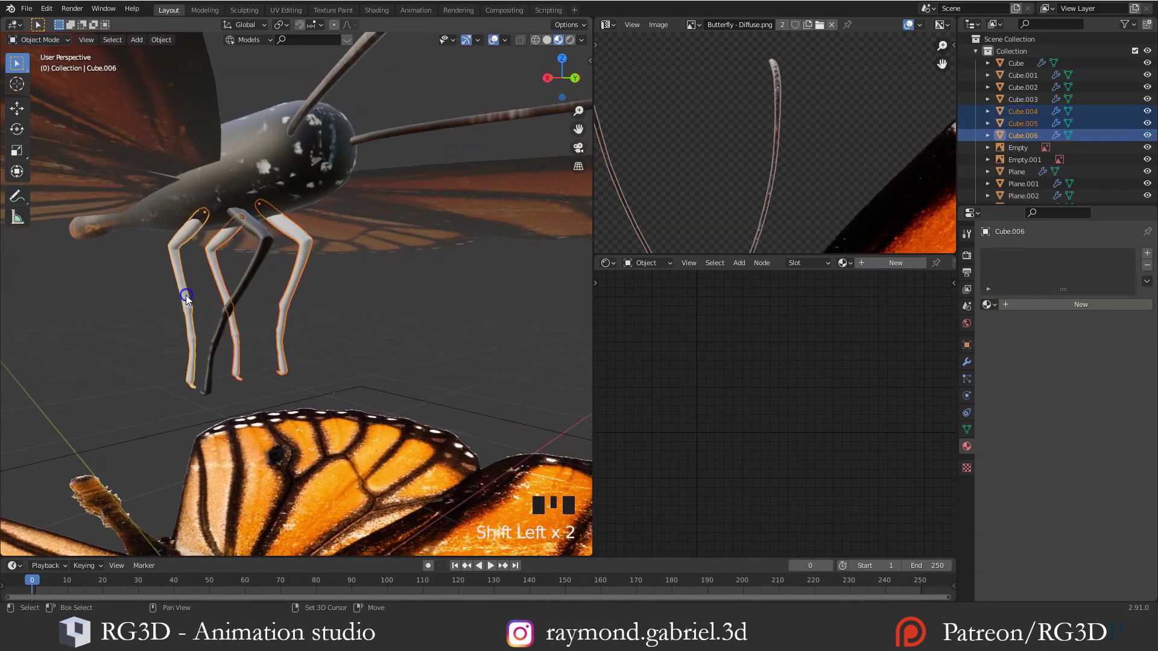
{"action": "middle_click_drag", "start_coordinate": [201, 328], "coordinate": [255, 282], "text": "shift"}
{"action": "left_click", "coordinate": [254, 280], "text": "shift"}
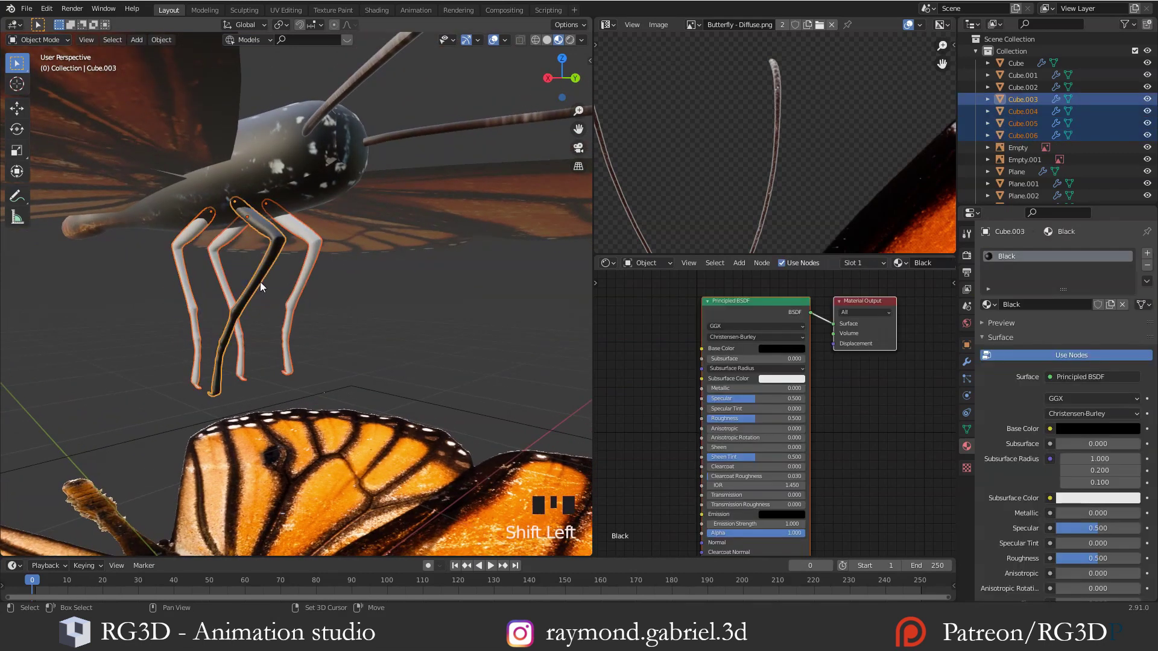
{"action": "key", "text": "ctrl+l"}
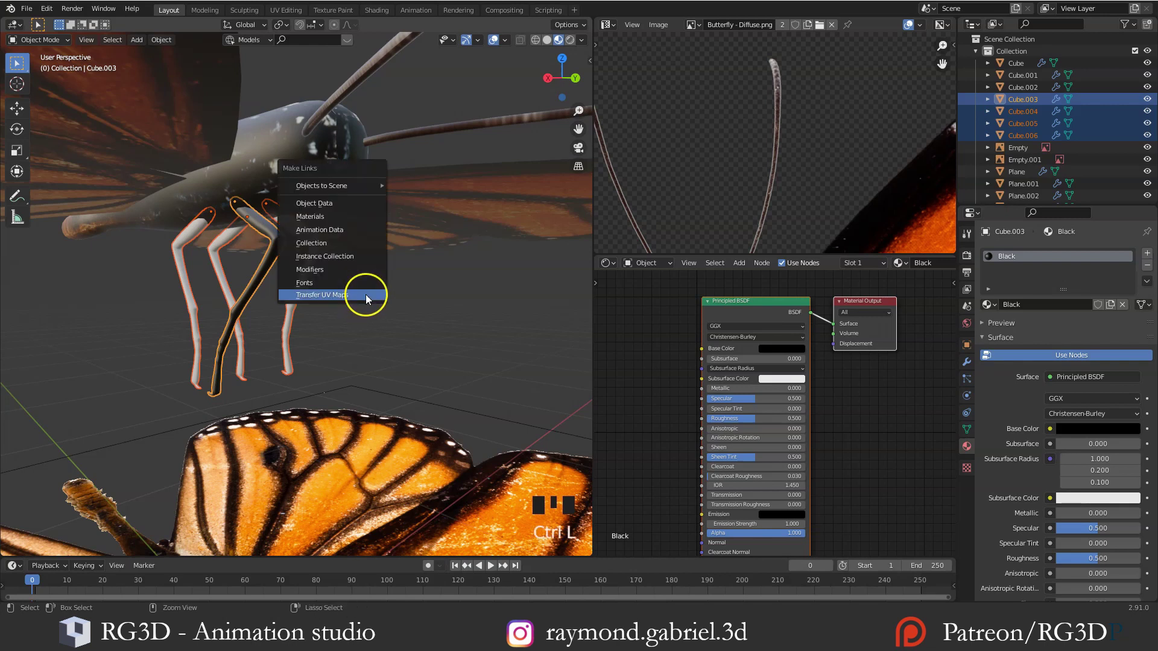
{"action": "left_click", "coordinate": [324, 216]}
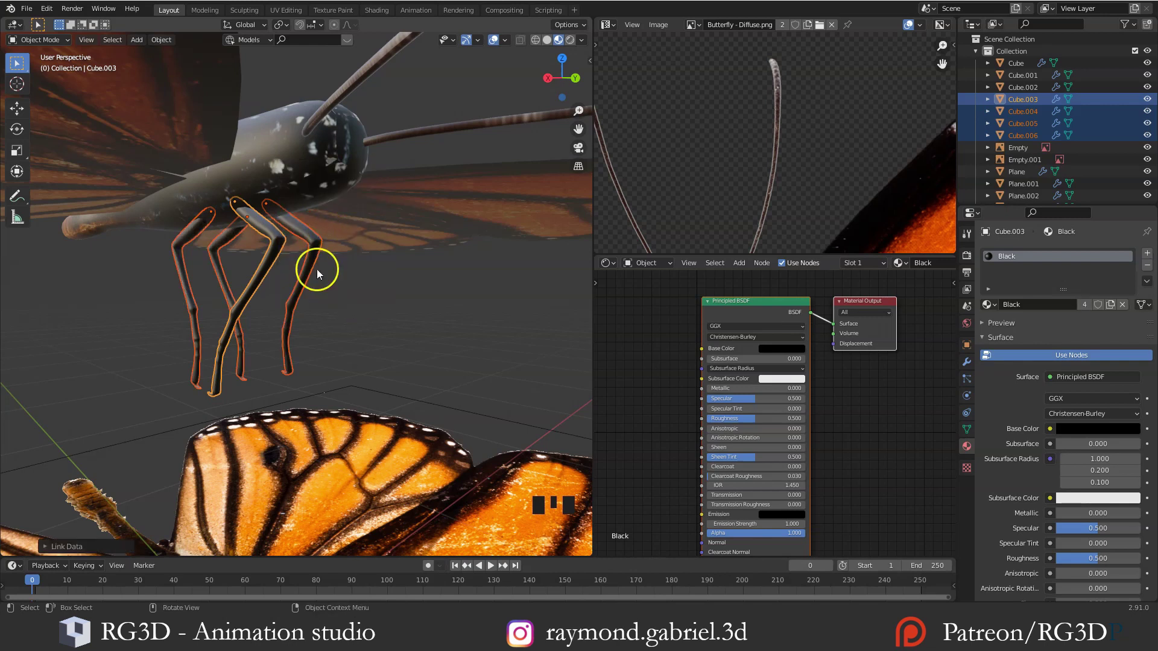
Check each leg's material and compare the textured butterfly's colours with the reference picture below it
{"action": "left_click", "coordinate": [313, 269]}
{"action": "left_click", "coordinate": [262, 270]}
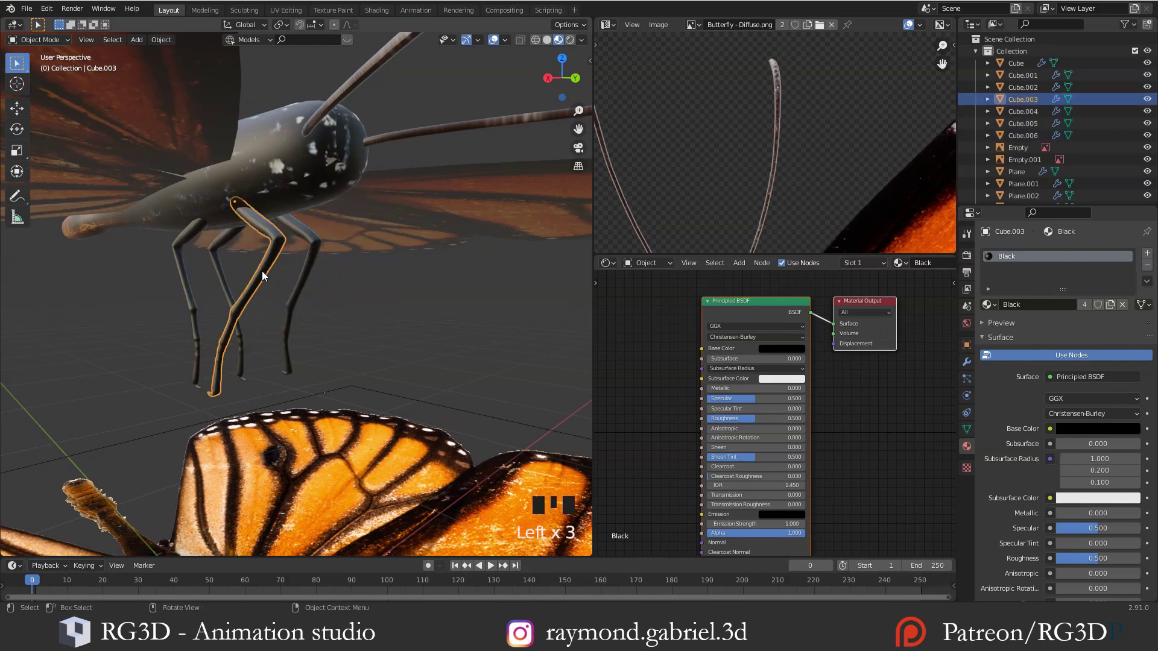
{"action": "left_click", "coordinate": [296, 273]}
{"action": "left_click", "coordinate": [194, 275]}
{"action": "left_click", "coordinate": [186, 300]}
{"action": "middle_click_drag", "start_coordinate": [191, 300], "coordinate": [364, 298]}
{"action": "left_click", "coordinate": [285, 291]}
{"action": "scroll", "coordinate": [285, 292], "scroll_direction": "down", "scroll_amount": 1}
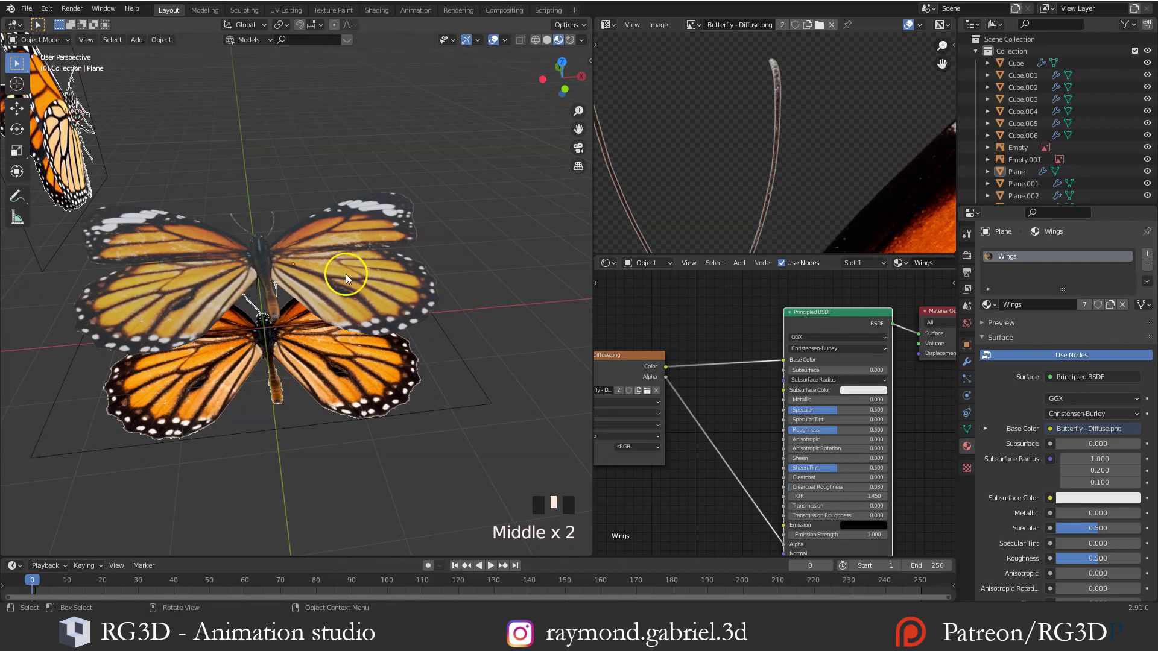
{"action": "left_click", "coordinate": [295, 360]}
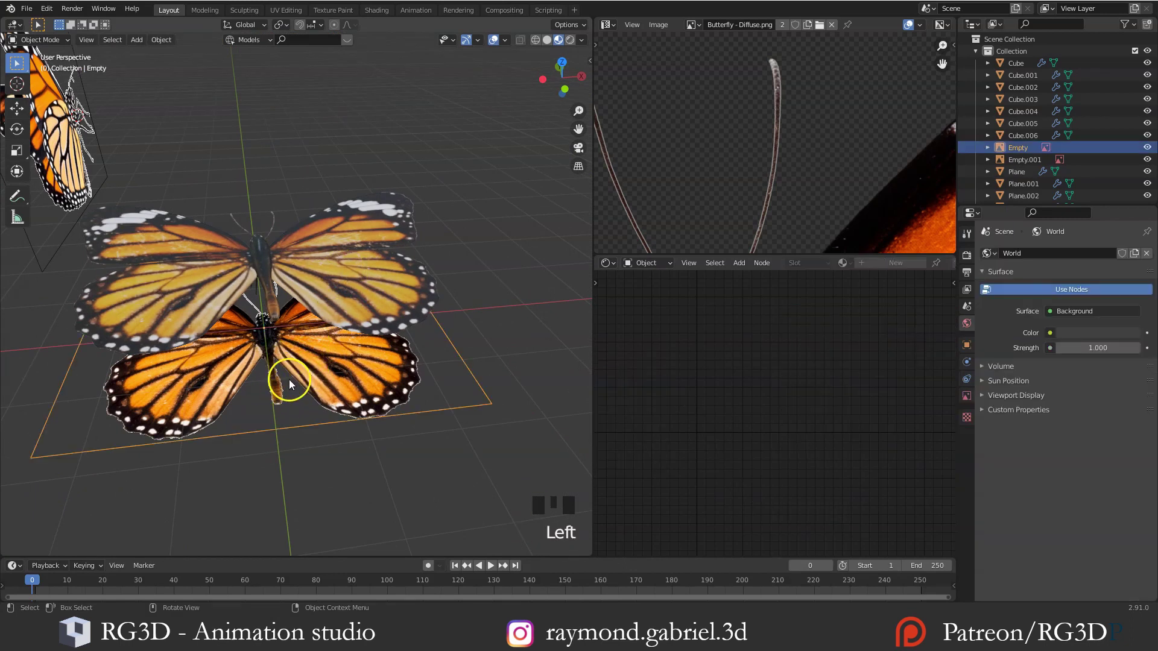
{"action": "middle_click_drag", "start_coordinate": [288, 378], "coordinate": [298, 385]}
{"action": "left_click", "coordinate": [368, 309]}
{"action": "middle_click_drag", "start_coordinate": [373, 310], "coordinate": [327, 318]}
{"action": "scroll", "coordinate": [326, 317], "scroll_direction": "down", "scroll_amount": 2}
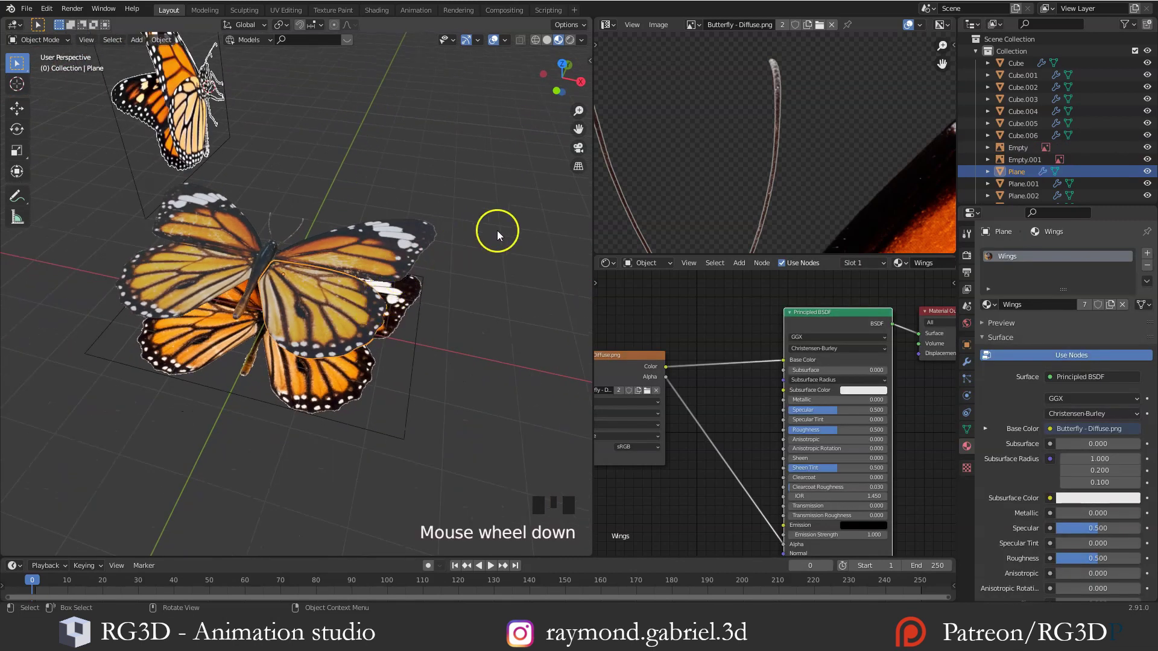
Set the scene's Color Management View Transform to Standard
{"action": "left_click", "coordinate": [967, 256]}
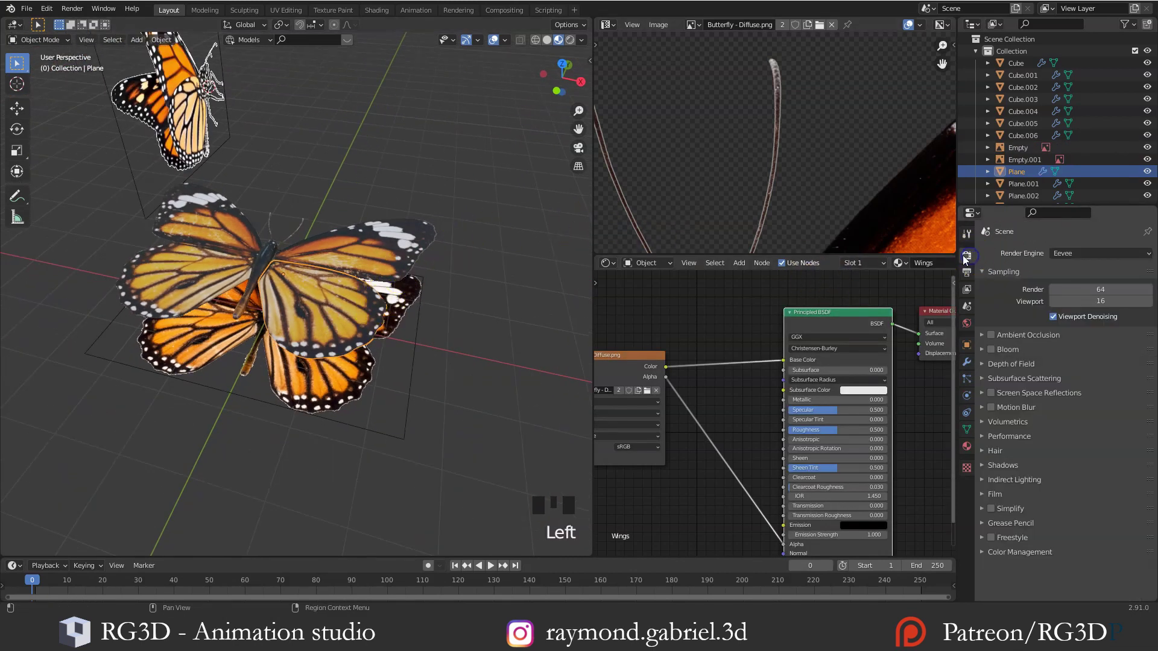
{"action": "left_click", "coordinate": [1001, 553]}
{"action": "scroll", "coordinate": [1037, 543], "scroll_direction": "down", "scroll_amount": 6}
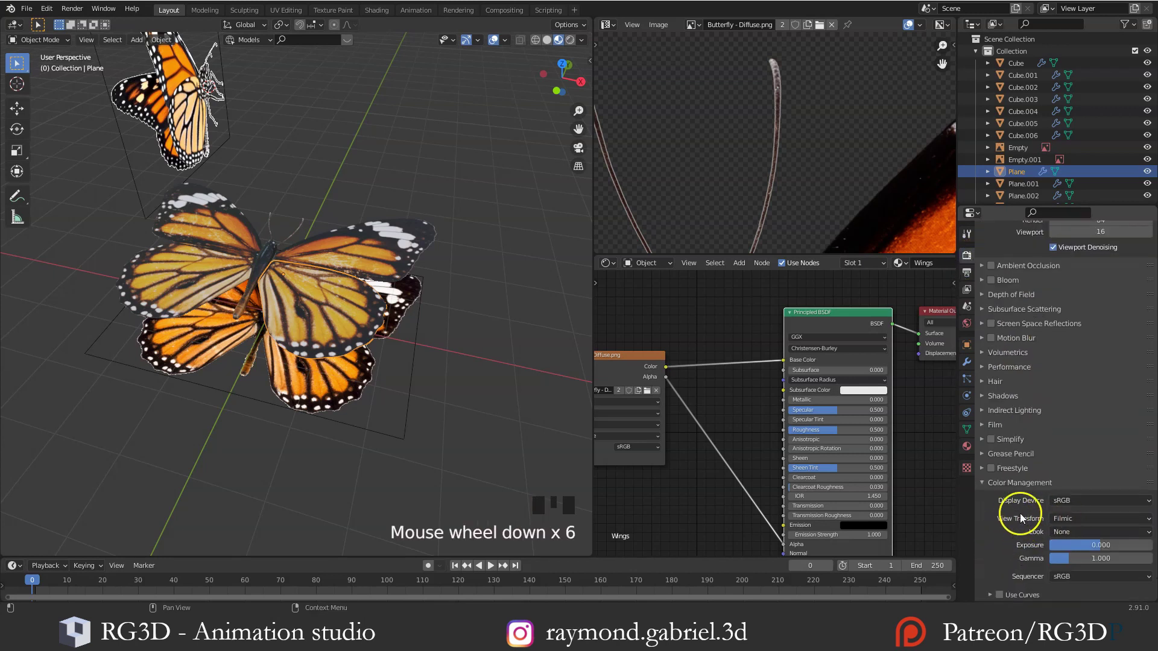
{"action": "left_click", "coordinate": [1068, 518]}
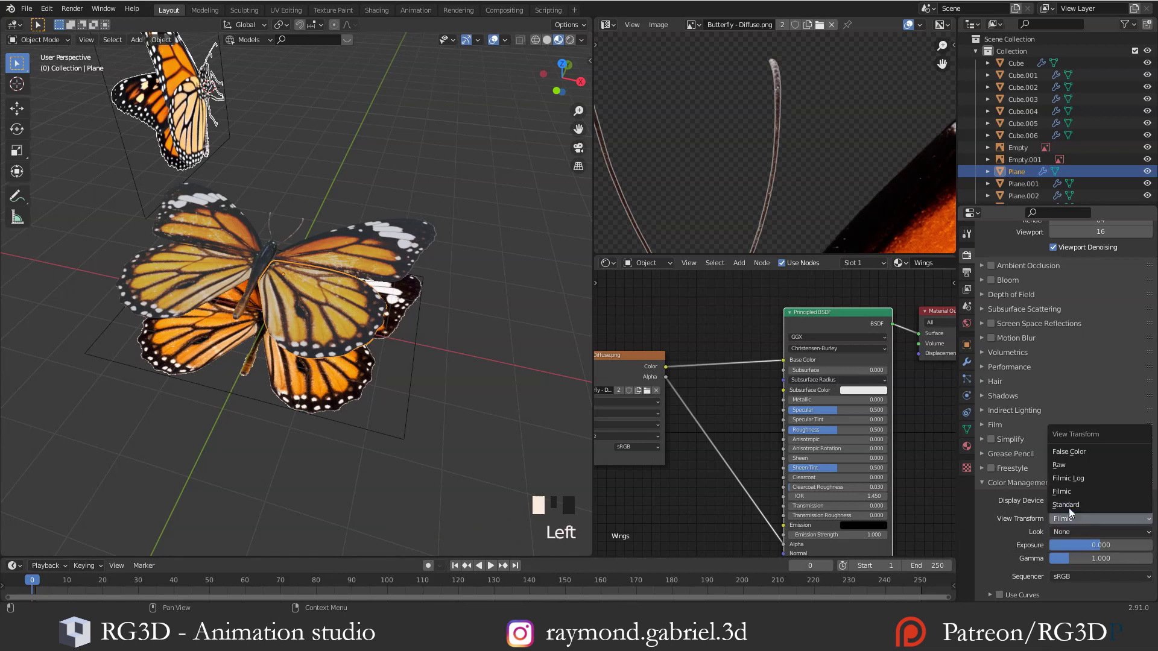
{"action": "left_click", "coordinate": [1069, 504]}
{"action": "middle_click_drag", "start_coordinate": [340, 324], "coordinate": [328, 306]}
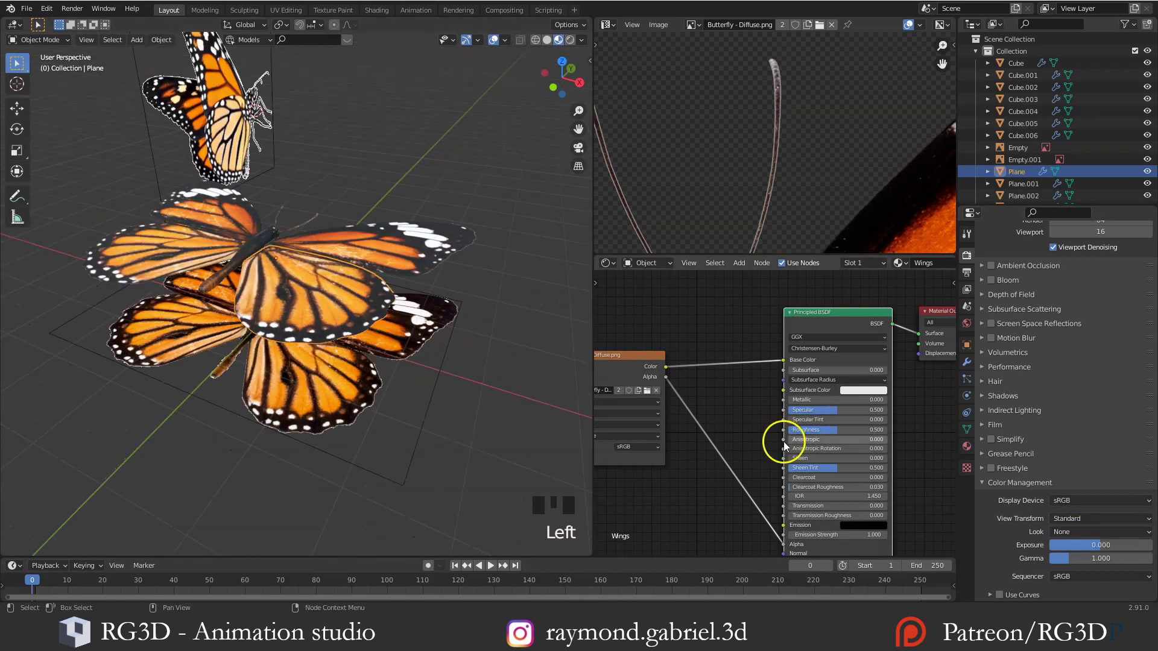
Try different Roughness values on the Wings material while viewing the wings, and set it to 1.000
{"action": "scroll", "coordinate": [832, 432], "scroll_direction": "up", "scroll_amount": 1}
{"action": "left_click_drag", "start_coordinate": [846, 431], "coordinate": [894, 432]}
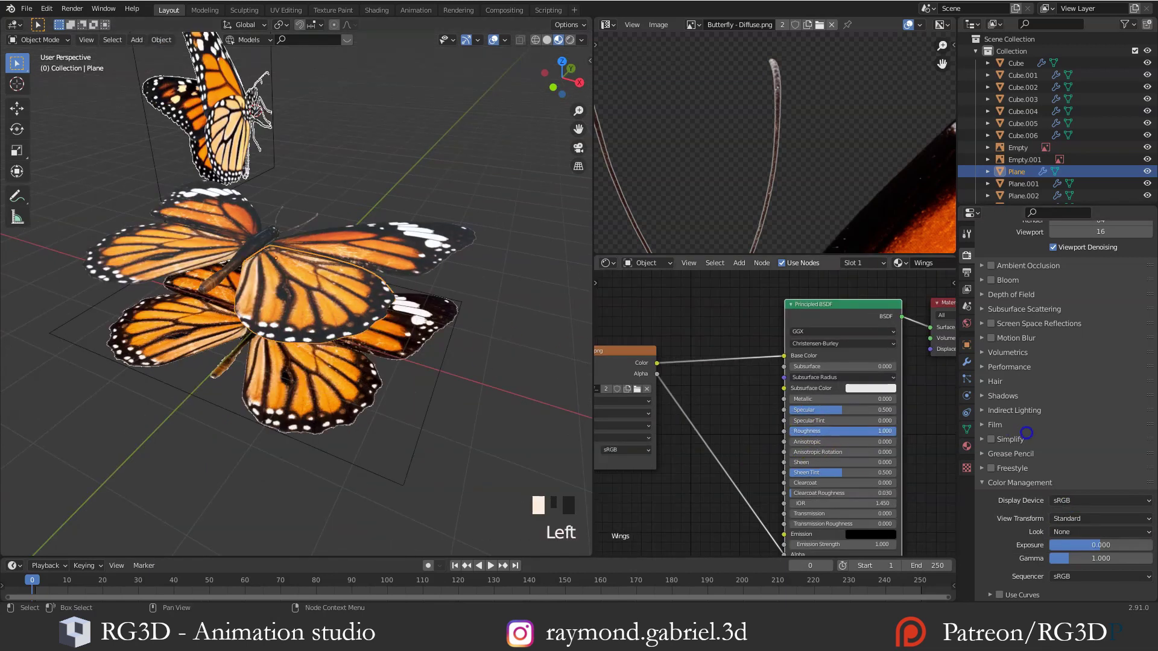
{"action": "scroll", "coordinate": [302, 322], "scroll_direction": "up", "scroll_amount": 2}
{"action": "middle_click_drag", "start_coordinate": [303, 322], "coordinate": [422, 338]}
{"action": "left_click_drag", "start_coordinate": [853, 432], "coordinate": [826, 432]}
{"action": "middle_click_drag", "start_coordinate": [319, 331], "coordinate": [428, 329]}
{"action": "left_click_drag", "start_coordinate": [812, 431], "coordinate": [944, 432]}
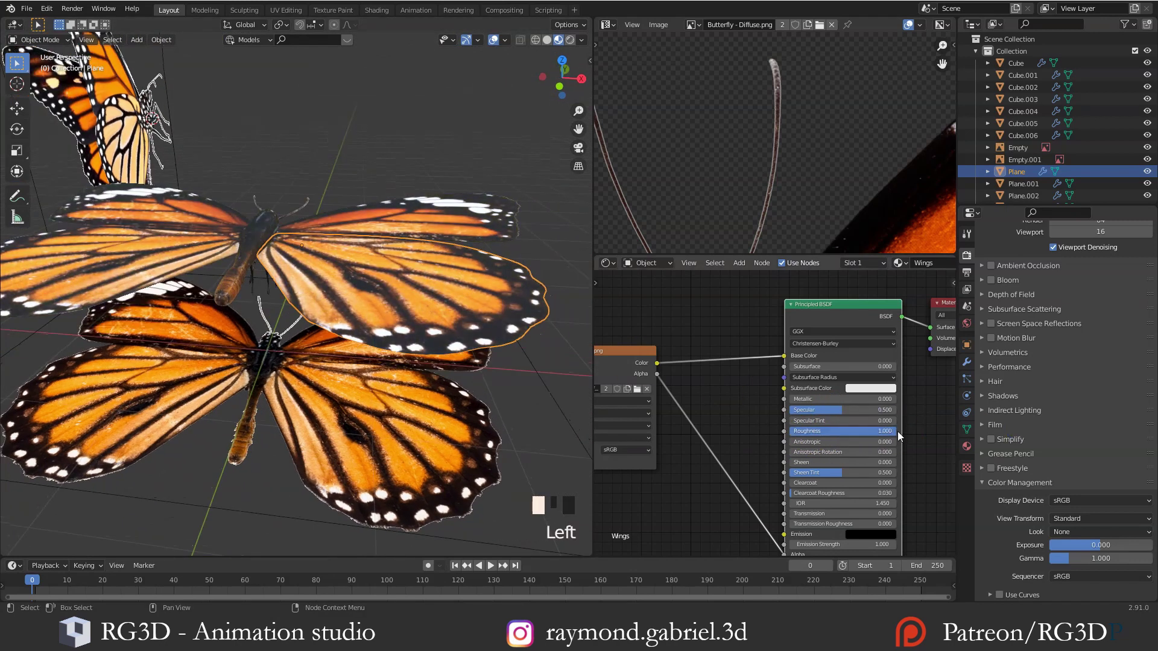
{"action": "mouse_move", "coordinate": [328, 297]}
{"action": "middle_mouse_down"}
{"action": "mouse_move", "coordinate": [270, 283]}
{"action": "mouse_move", "coordinate": [269, 294]}
{"action": "mouse_move", "coordinate": [331, 298]}
{"action": "mouse_move", "coordinate": [336, 285]}
{"action": "middle_mouse_up"}
{"action": "key", "text": "alt+a"}
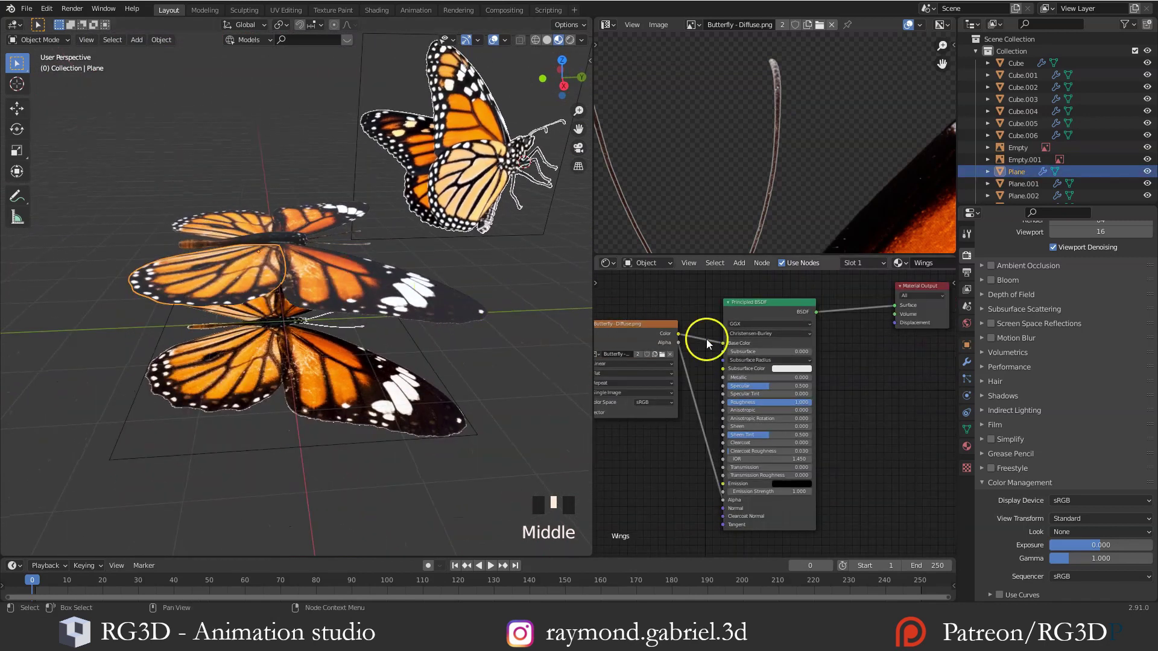
Set the Wings material's Specular to 0.000 and deselect the wing
{"action": "scroll", "coordinate": [736, 382], "scroll_direction": "up", "scroll_amount": 2}
{"action": "middle_click_drag", "start_coordinate": [736, 382], "coordinate": [762, 379]}
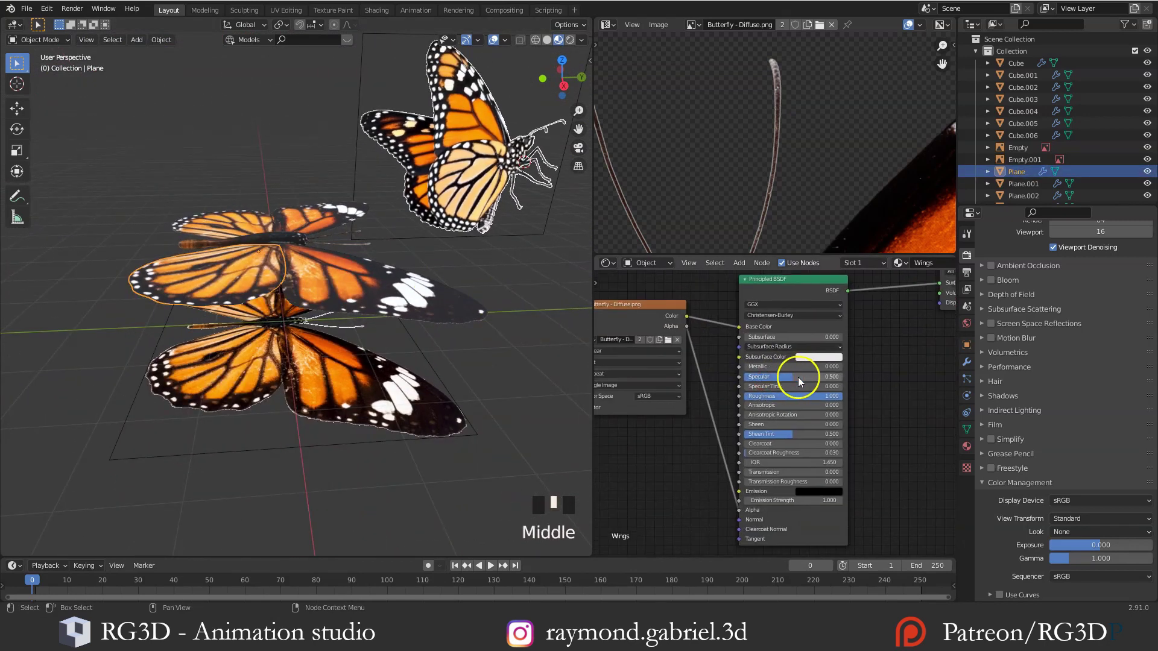
{"action": "left_click_drag", "start_coordinate": [802, 376], "coordinate": [748, 376]}
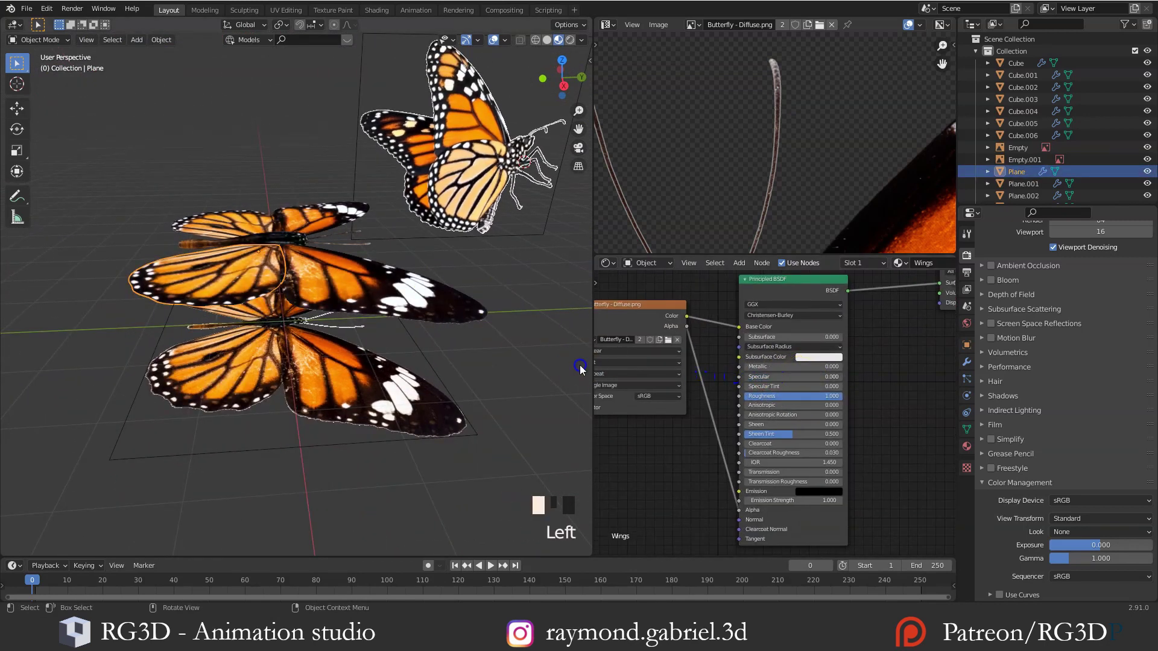
{"action": "middle_click_drag", "start_coordinate": [362, 320], "coordinate": [320, 350]}
{"action": "key", "text": "alt+a"}
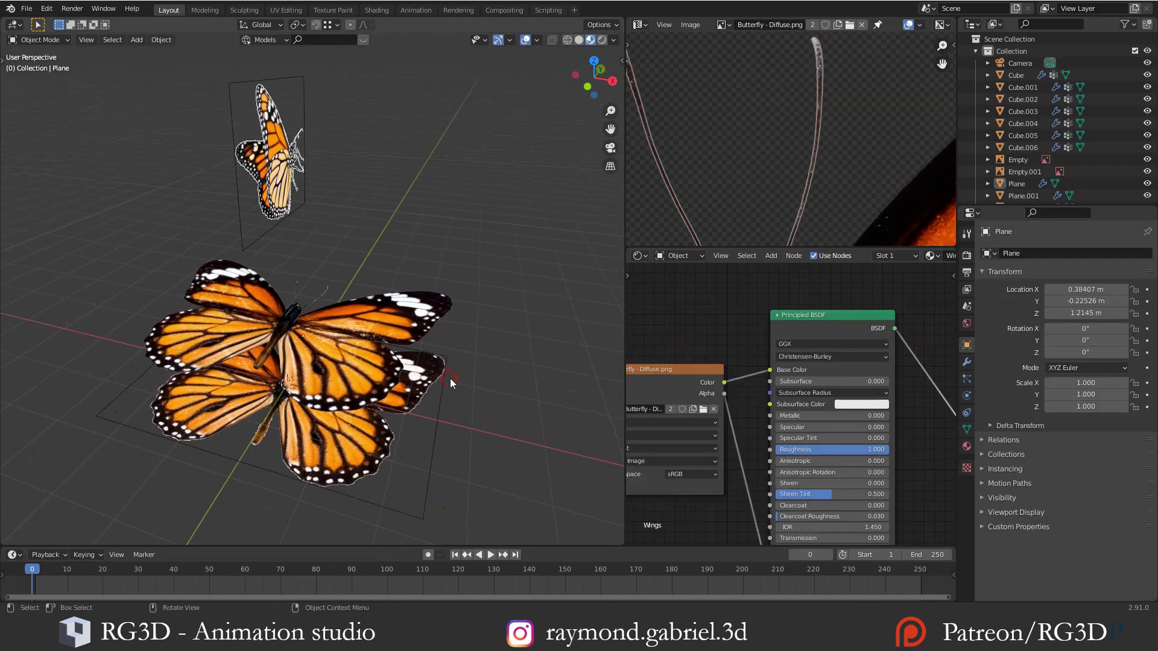
Move the Material Output node farther from the Principled BSDF to make room for more shader nodes
{"action": "scroll", "coordinate": [475, 377], "scroll_direction": "down", "scroll_amount": 2}
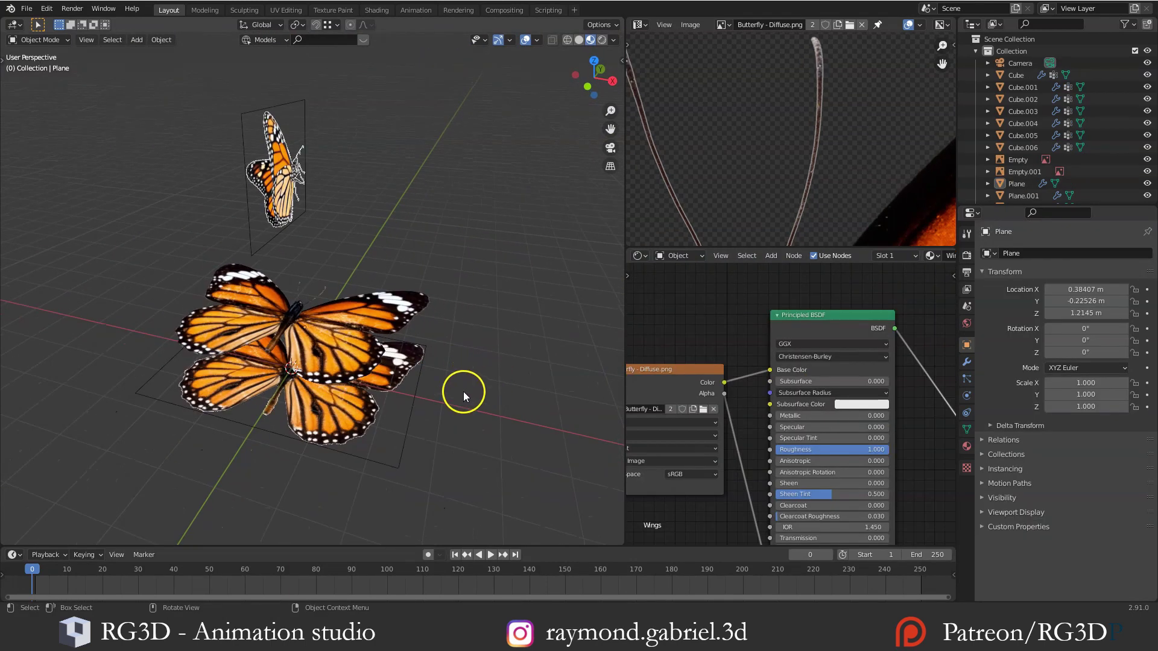
{"action": "mouse_move", "coordinate": [523, 393]}
{"action": "middle_mouse_down"}
{"action": "mouse_move", "coordinate": [499, 388]}
{"action": "mouse_move", "coordinate": [512, 391]}
{"action": "middle_mouse_up"}
{"action": "scroll", "coordinate": [705, 410], "scroll_direction": "down", "scroll_amount": 1}
{"action": "scroll", "coordinate": [706, 413], "scroll_direction": "down", "scroll_amount": 2}
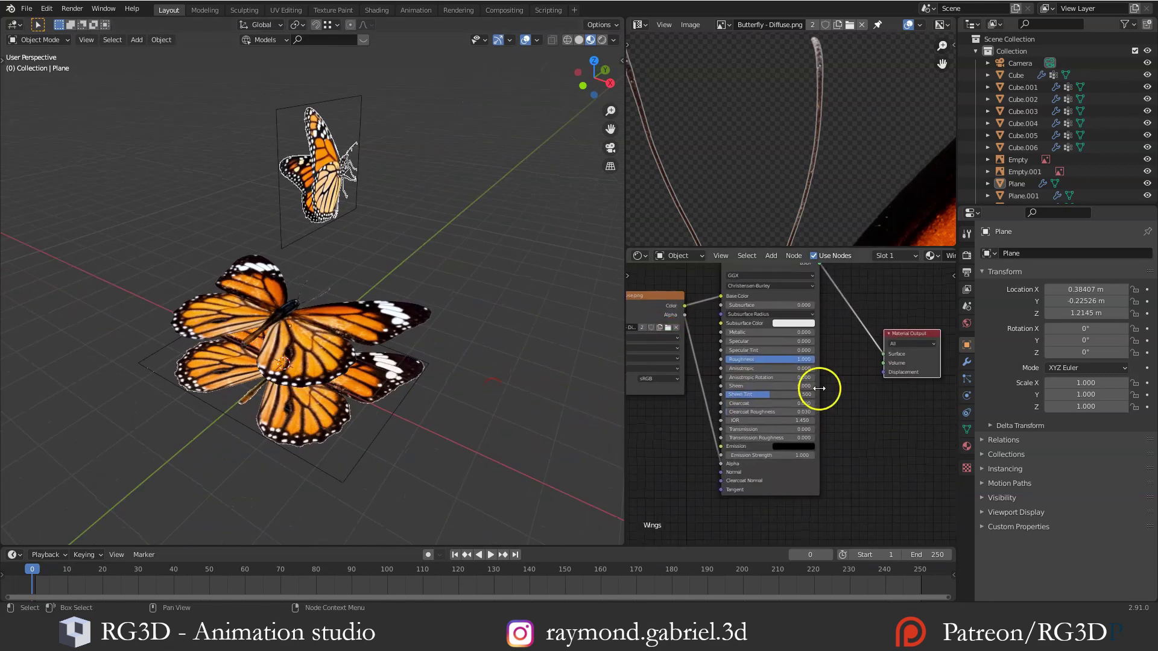
{"action": "middle_click_drag", "start_coordinate": [822, 388], "coordinate": [740, 348]}
{"action": "middle_click_drag", "start_coordinate": [800, 379], "coordinate": [804, 396]}
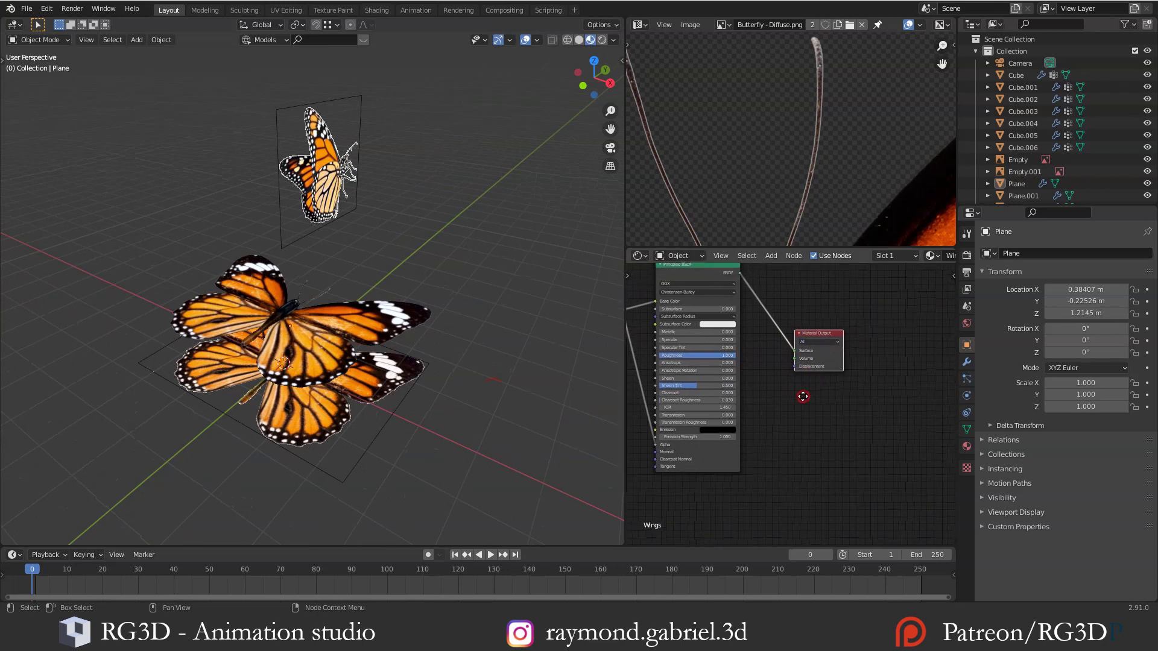
{"action": "scroll", "coordinate": [803, 396], "scroll_direction": "down", "scroll_amount": 1}
{"action": "key", "text": "g"}
{"action": "left_click", "coordinate": [860, 436]}
{"action": "middle_click_drag", "start_coordinate": [862, 439], "coordinate": [834, 405]}
{"action": "key", "text": "g"}
{"action": "left_click", "coordinate": [814, 440]}
{"action": "left_click", "coordinate": [831, 408]}
Bring the butterfly opacity image from the Part2 folder into the Wings node tree and place it below the Principled BSDF
{"action": "mouse_move", "coordinate": [162, 636]}
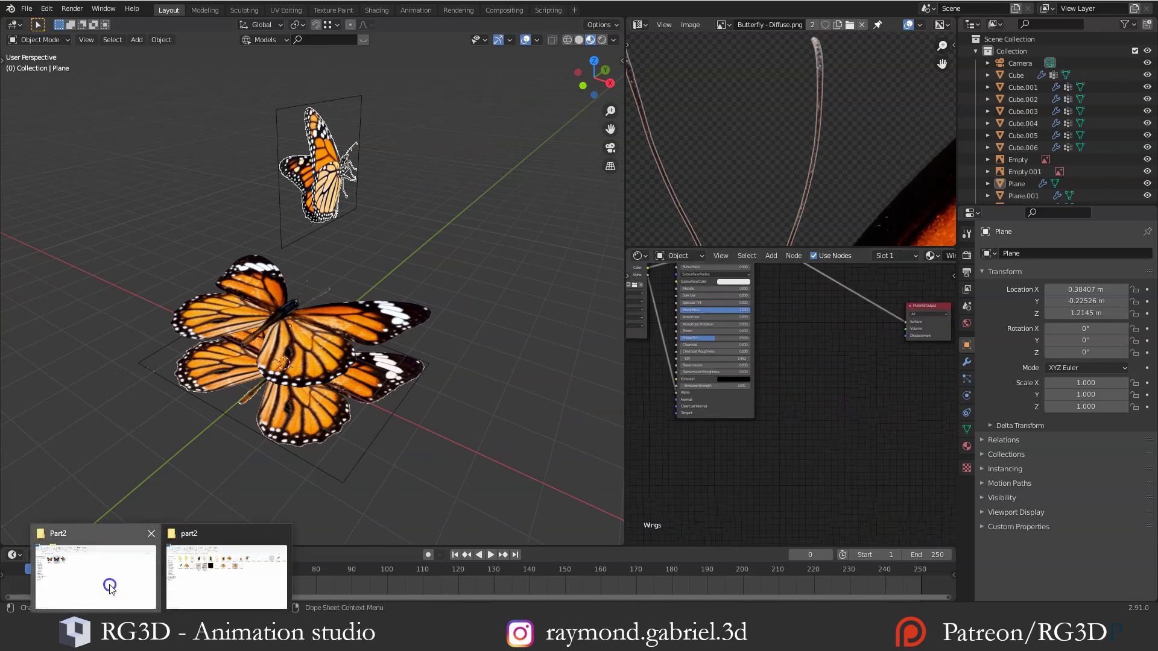
{"action": "left_click", "coordinate": [109, 588]}
{"action": "left_click_drag", "start_coordinate": [196, 151], "coordinate": [733, 479]}
{"action": "middle_click_drag", "start_coordinate": [752, 501], "coordinate": [761, 442]}
{"action": "key", "text": "g"}
{"action": "left_click", "coordinate": [692, 419]}
{"action": "left_click", "coordinate": [766, 423]}
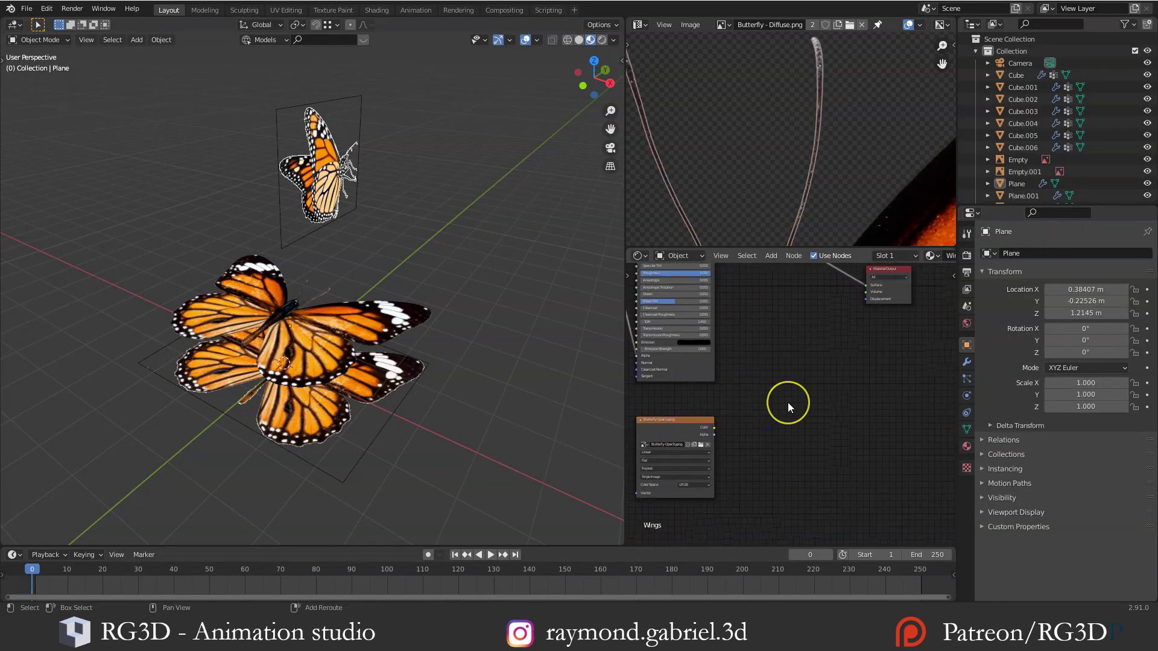
Add a Mix Shader node between the Principled BSDF and the Material Output, leaving it unconnected
{"action": "key", "text": "shift+a"}
{"action": "mouse_move", "coordinate": [758, 447]}
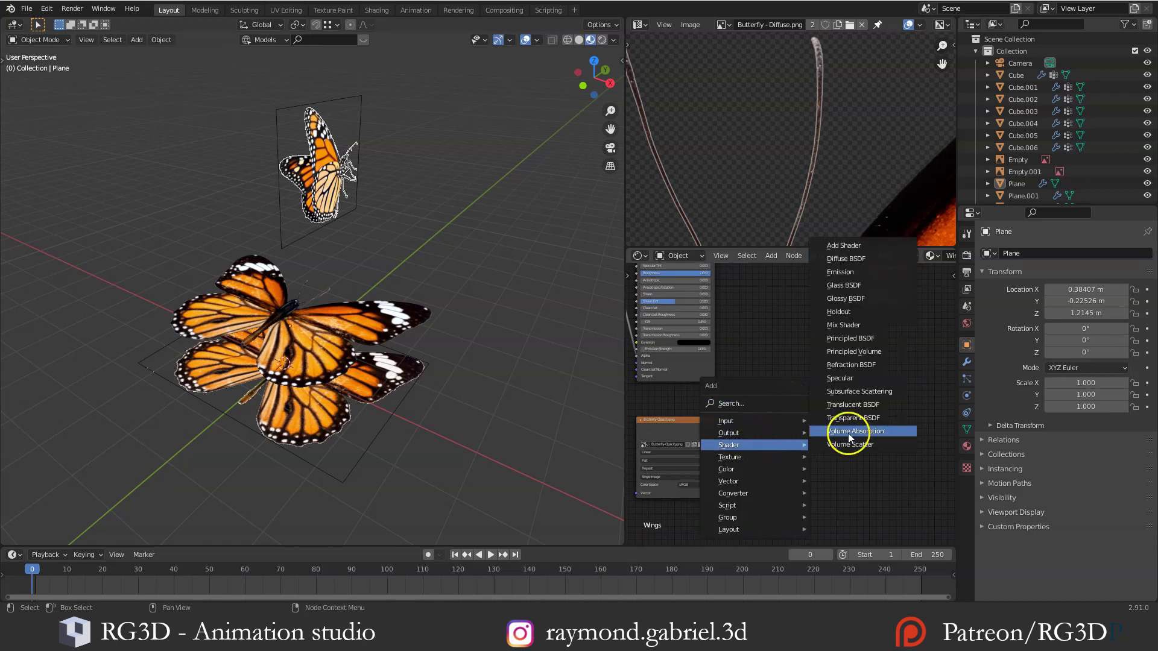
{"action": "left_click", "coordinate": [860, 330]}
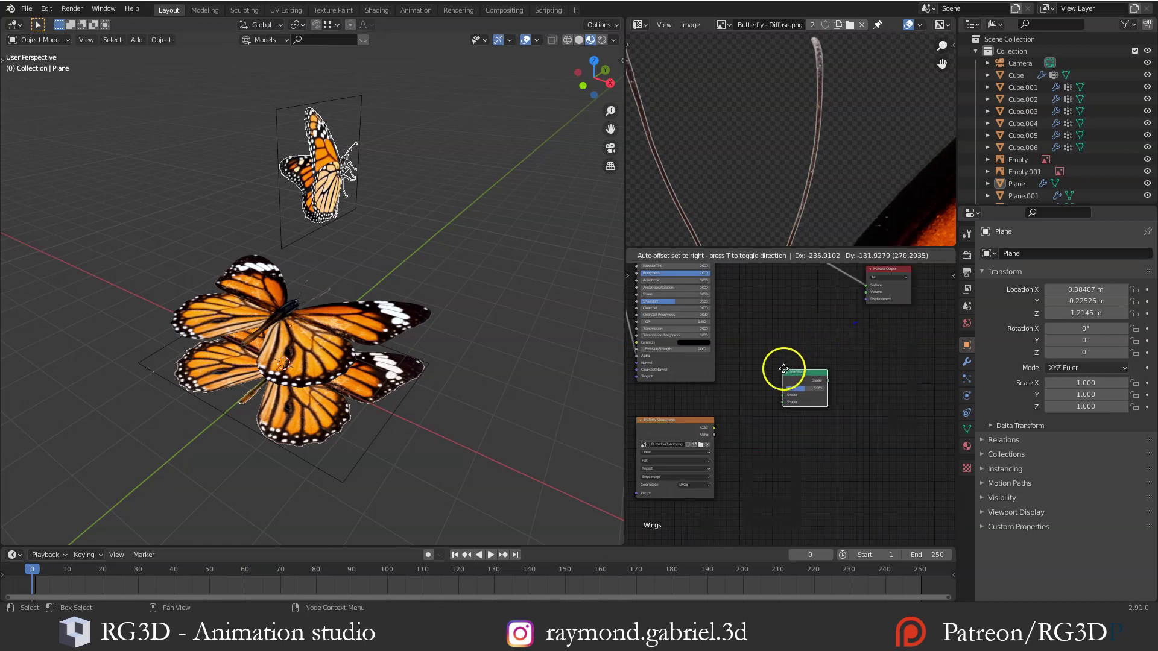
{"action": "left_click", "coordinate": [788, 369]}
Add a Transparent BSDF node beside the opacity image texture and reposition the Mix Shader above it
{"action": "key", "text": "shift+a"}
{"action": "mouse_move", "coordinate": [782, 463]}
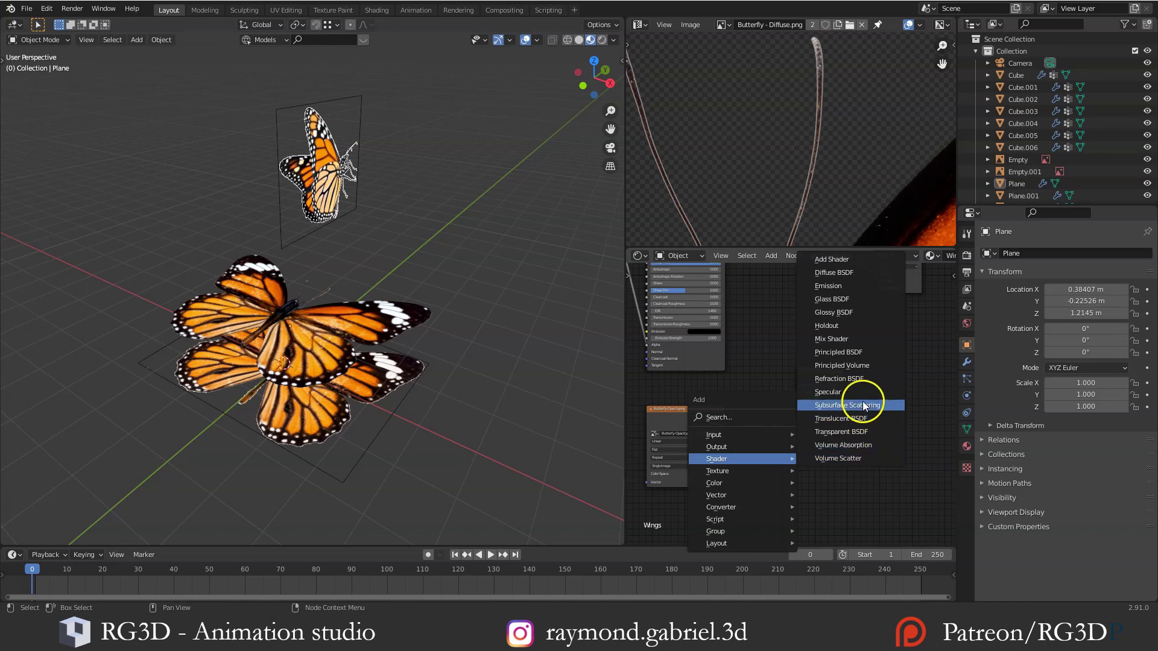
{"action": "left_click", "coordinate": [837, 434]}
{"action": "left_click", "coordinate": [738, 432]}
{"action": "middle_click_drag", "start_coordinate": [766, 401], "coordinate": [740, 405]}
{"action": "left_click_drag", "start_coordinate": [791, 430], "coordinate": [797, 406]}
{"action": "middle_click_drag", "start_coordinate": [764, 381], "coordinate": [777, 405]}
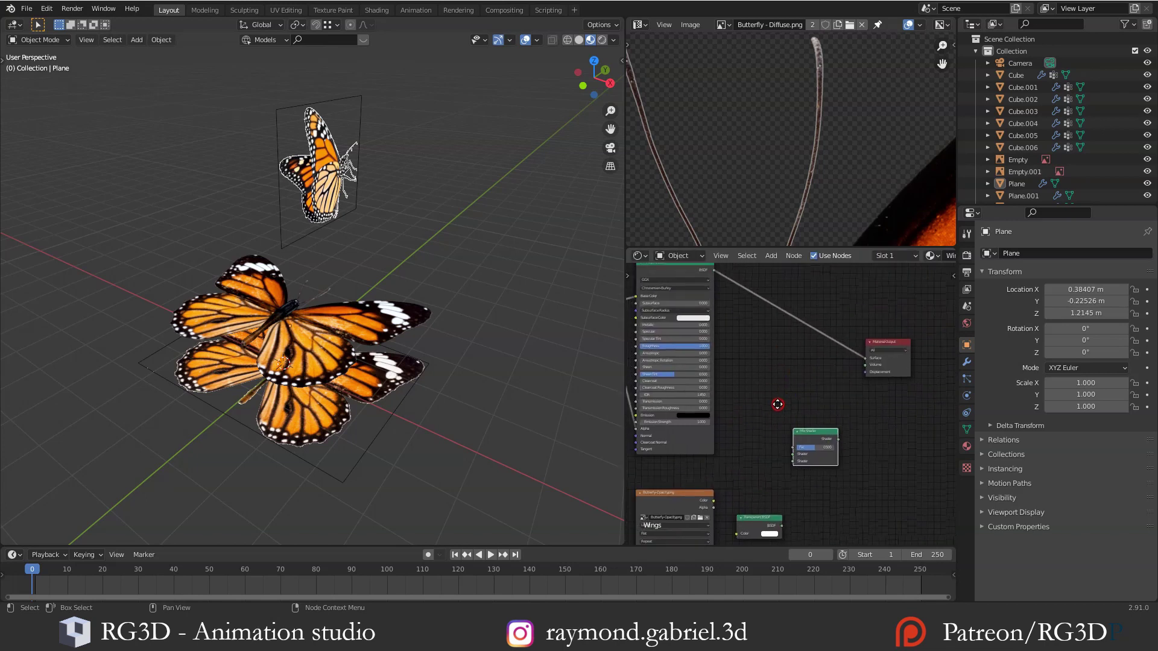
Wire the Principled BSDF and Transparent BSDF into the Mix Shader's two shader inputs and the opacity texture's Color into its Fac
{"action": "left_click_drag", "start_coordinate": [714, 272], "coordinate": [794, 458]}
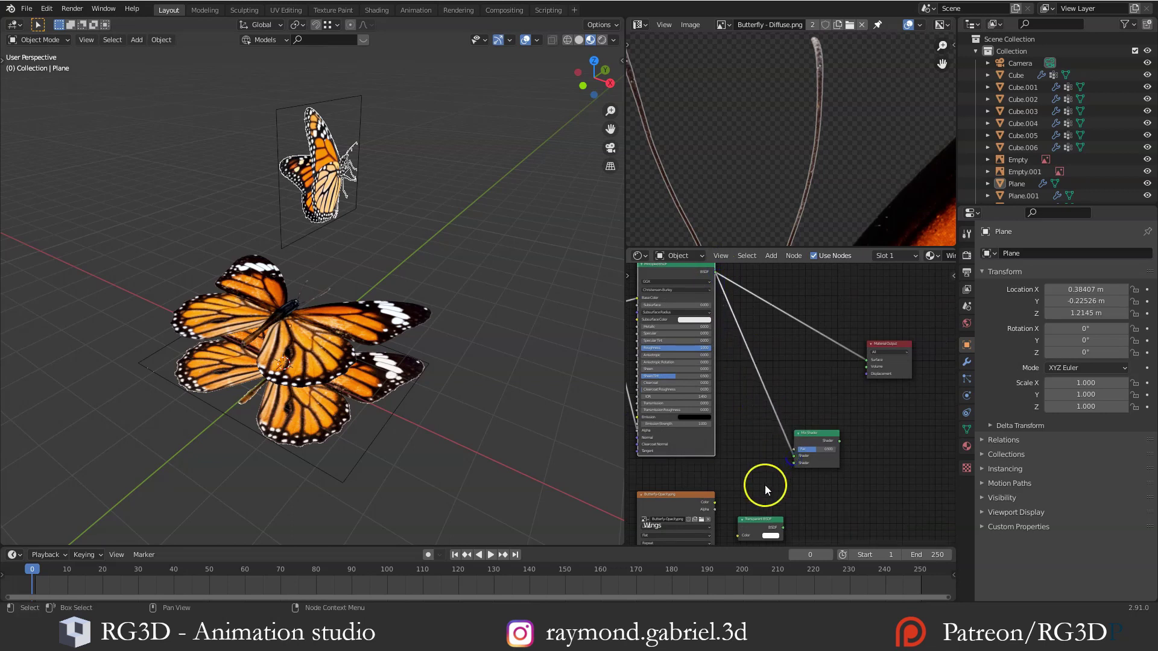
{"action": "scroll", "coordinate": [841, 393], "scroll_direction": "up", "scroll_amount": 4}
{"action": "middle_click_drag", "start_coordinate": [765, 486], "coordinate": [834, 405]}
{"action": "scroll", "coordinate": [835, 405], "scroll_direction": "up", "scroll_amount": 2}
{"action": "left_click_drag", "start_coordinate": [841, 466], "coordinate": [858, 363]}
{"action": "left_click_drag", "start_coordinate": [877, 314], "coordinate": [881, 324]}
{"action": "scroll", "coordinate": [844, 344], "scroll_direction": "down", "scroll_amount": 1}
{"action": "middle_click_drag", "start_coordinate": [808, 361], "coordinate": [828, 352]}
{"action": "left_click_drag", "start_coordinate": [706, 397], "coordinate": [889, 332]}
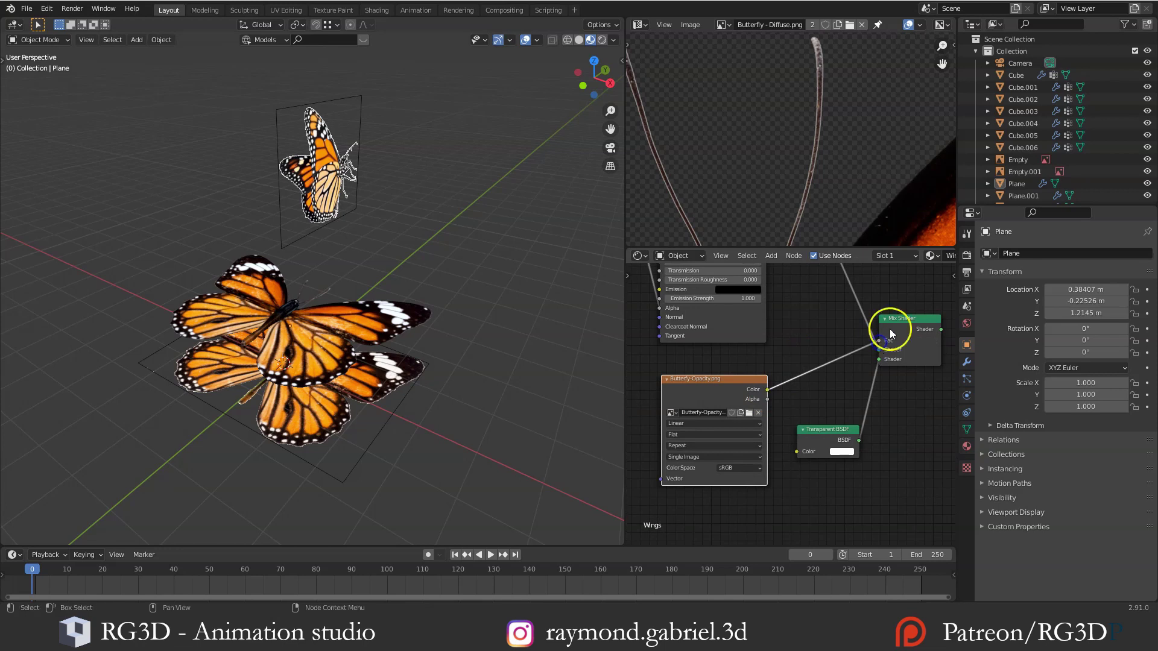
{"action": "scroll", "coordinate": [828, 362], "scroll_direction": "down", "scroll_amount": 2}
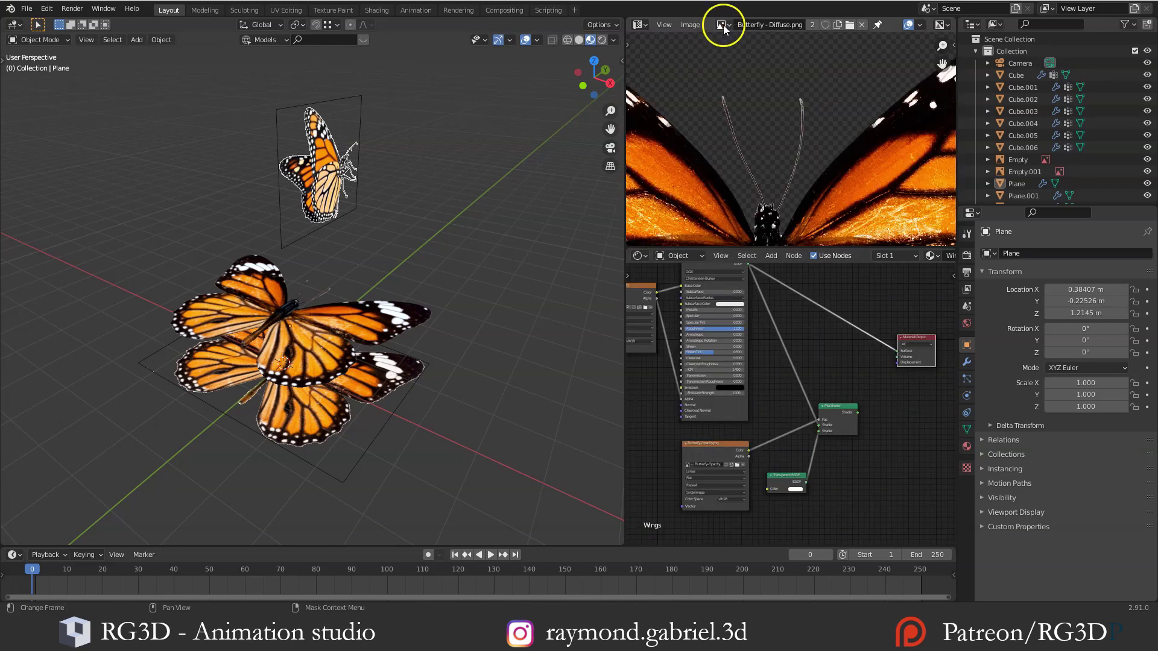
Display Butterfly-Opacity.png in the image editor and fit the whole image in view
{"action": "left_click", "coordinate": [722, 24]}
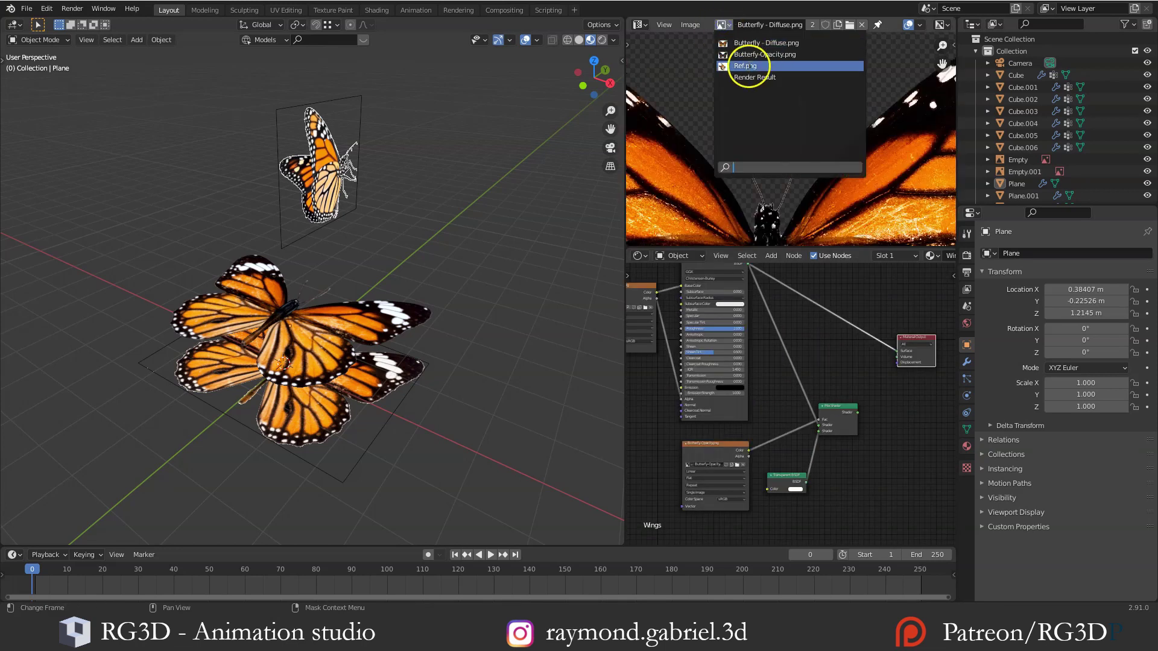
{"action": "left_click", "coordinate": [750, 65]}
{"action": "key", "text": "Home"}
{"action": "scroll", "coordinate": [837, 430], "scroll_direction": "up", "scroll_amount": 1}
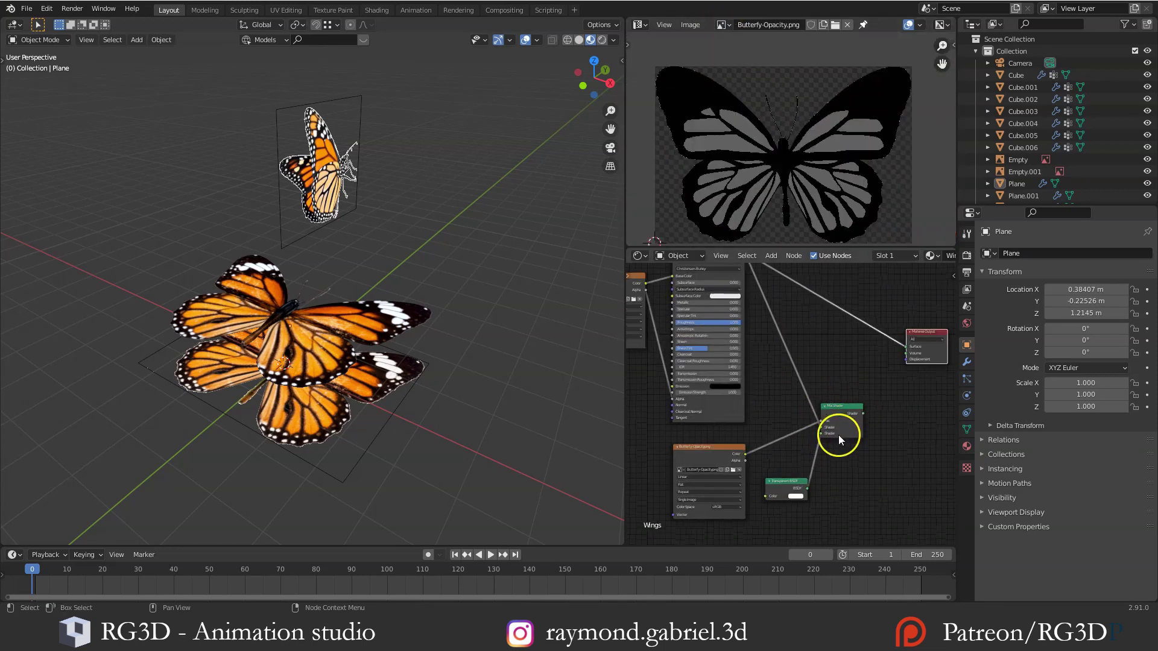
{"action": "scroll", "coordinate": [834, 442], "scroll_direction": "up", "scroll_amount": 1}
{"action": "scroll", "coordinate": [755, 402], "scroll_direction": "down", "scroll_amount": 2}
{"action": "middle_click_drag", "start_coordinate": [754, 400], "coordinate": [788, 404]}
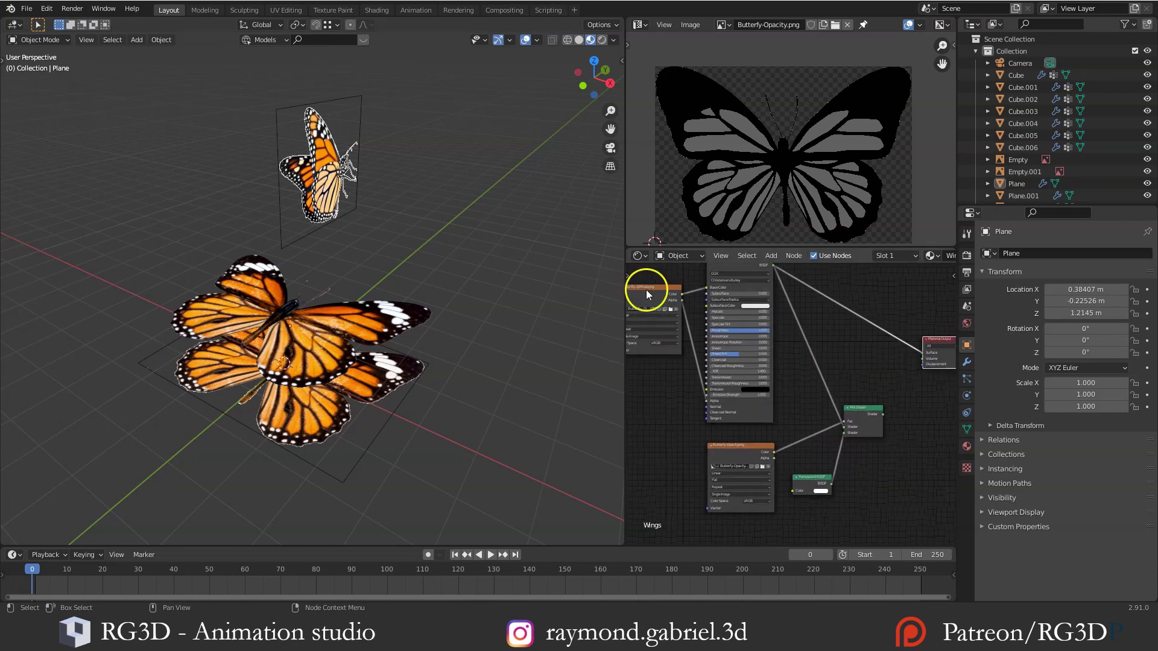
Tidy the Wings node layout by repositioning the Transparent BSDF, the opacity image texture and the diffuse image texture
{"action": "left_click_drag", "start_coordinate": [646, 290], "coordinate": [660, 317]}
{"action": "right_click", "coordinate": [660, 317]}
{"action": "middle_click_drag", "start_coordinate": [666, 368], "coordinate": [672, 367]}
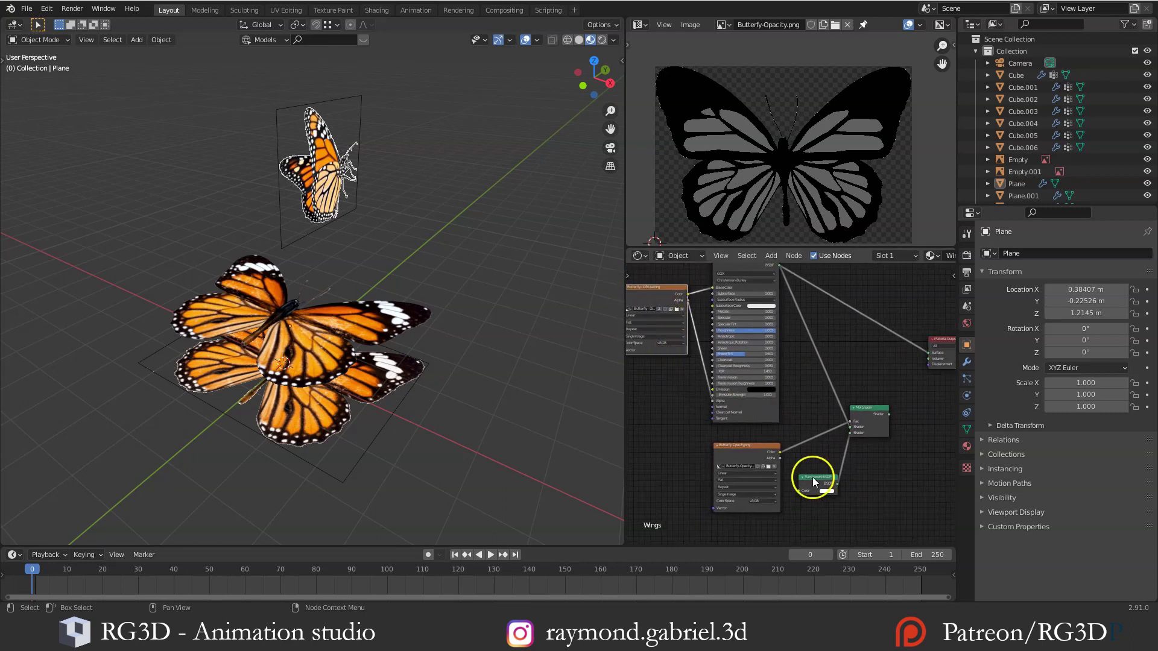
{"action": "left_click_drag", "start_coordinate": [812, 481], "coordinate": [808, 484]}
{"action": "left_click", "coordinate": [743, 459]}
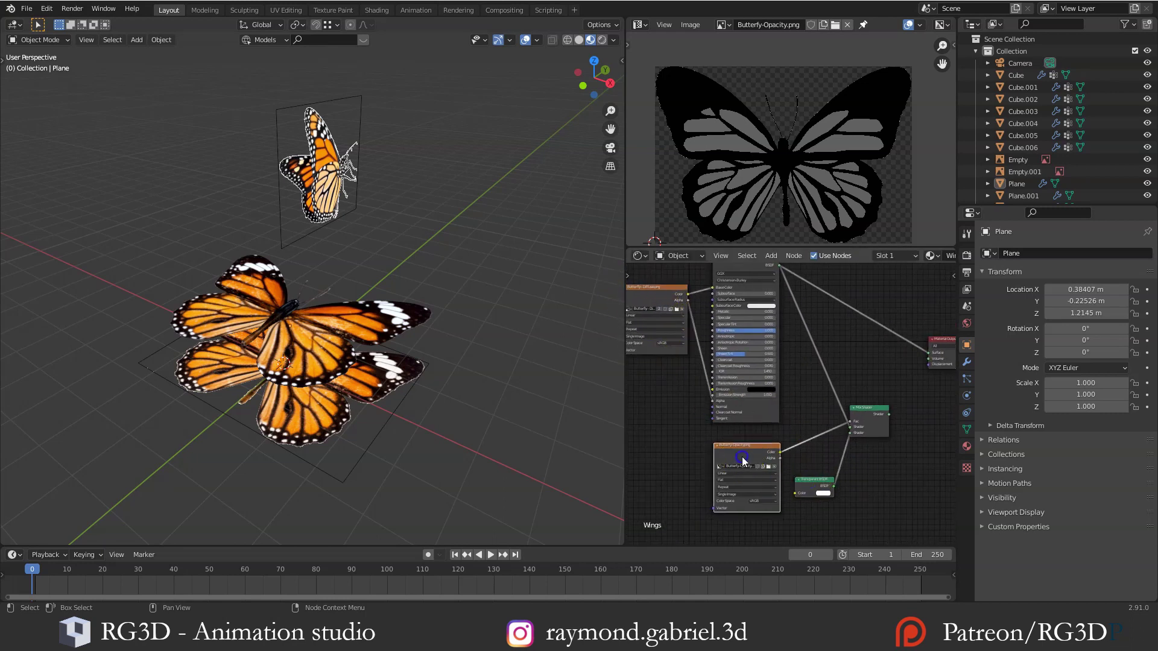
{"action": "left_click_drag", "start_coordinate": [743, 459], "coordinate": [732, 449]}
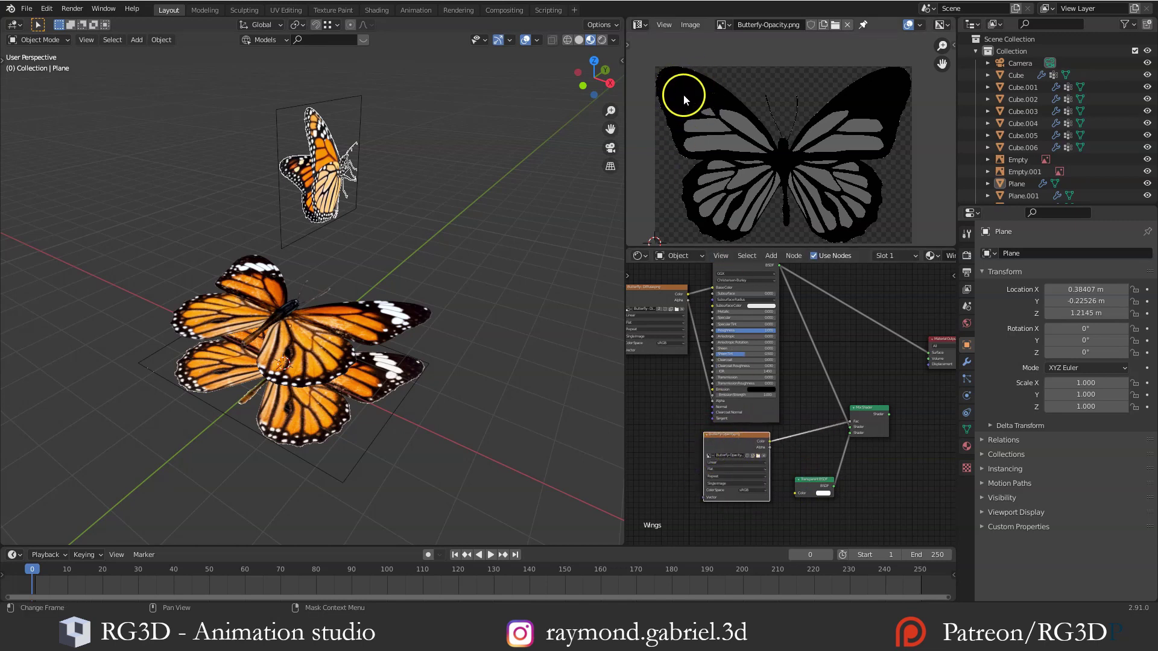
{"action": "middle_click_drag", "start_coordinate": [742, 363], "coordinate": [783, 382]}
{"action": "mouse_move", "coordinate": [694, 331]}
{"action": "left_mouse_down"}
{"action": "mouse_move", "coordinate": [672, 330]}
{"action": "mouse_move", "coordinate": [684, 327]}
{"action": "left_mouse_up"}
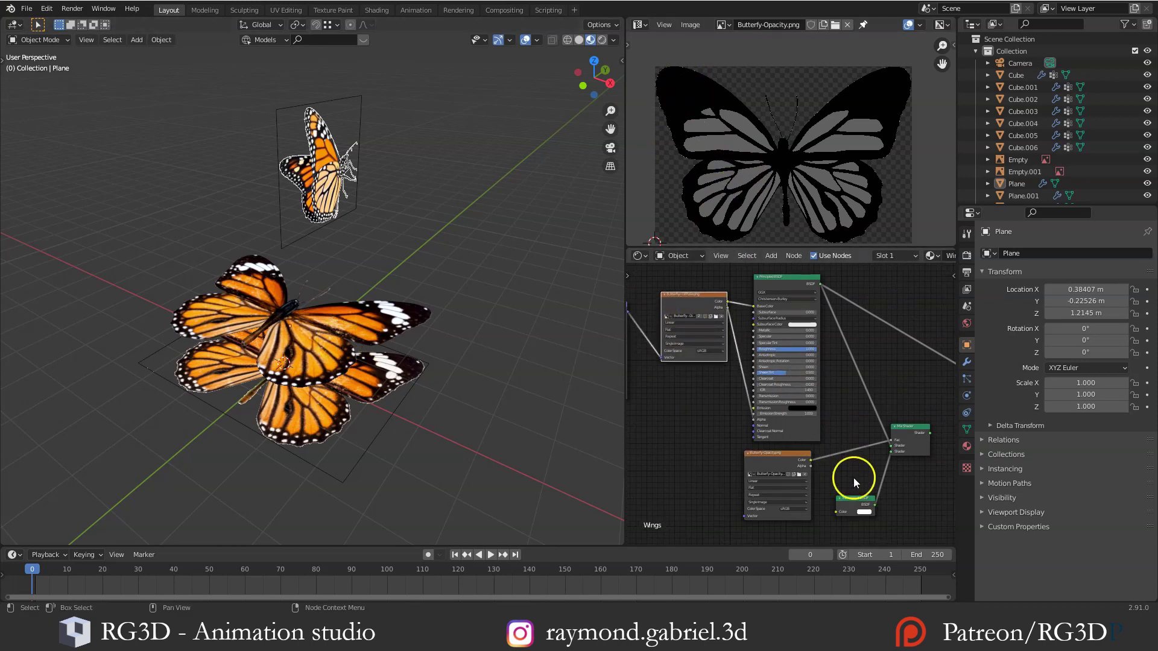
Nudge the Transparent BSDF node and connect the Mix Shader's output to the Material Output's Surface input
{"action": "mouse_move", "coordinate": [844, 500]}
{"action": "left_mouse_down"}
{"action": "mouse_move", "coordinate": [828, 478]}
{"action": "mouse_move", "coordinate": [843, 498]}
{"action": "left_mouse_up"}
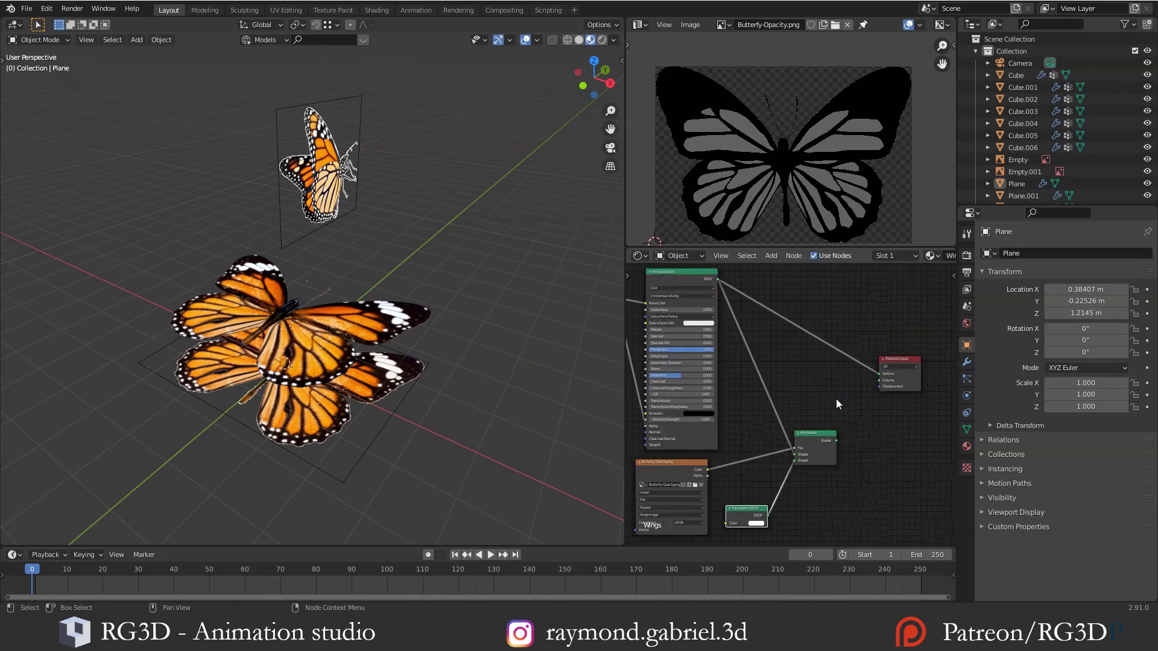
{"action": "left_click_drag", "start_coordinate": [835, 444], "coordinate": [880, 380]}
{"action": "middle_click_drag", "start_coordinate": [362, 368], "coordinate": [335, 338]}
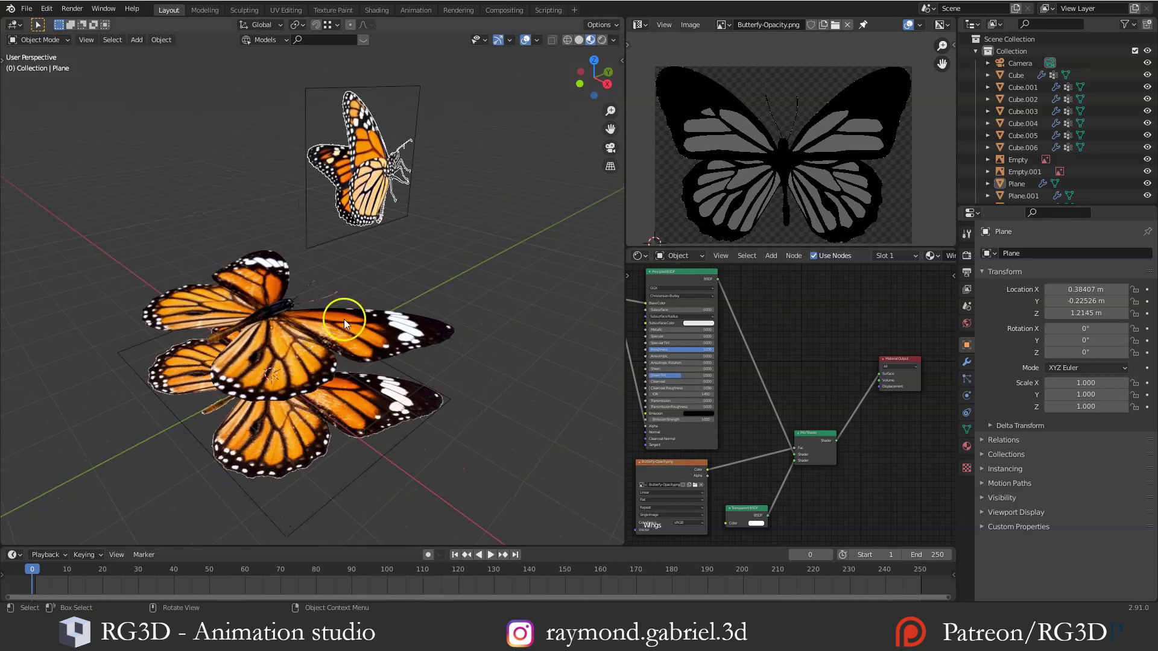
Set the Wings material's blend mode to Alpha Blend and its shadow mode to Alpha Hashed
{"action": "left_click", "coordinate": [389, 329]}
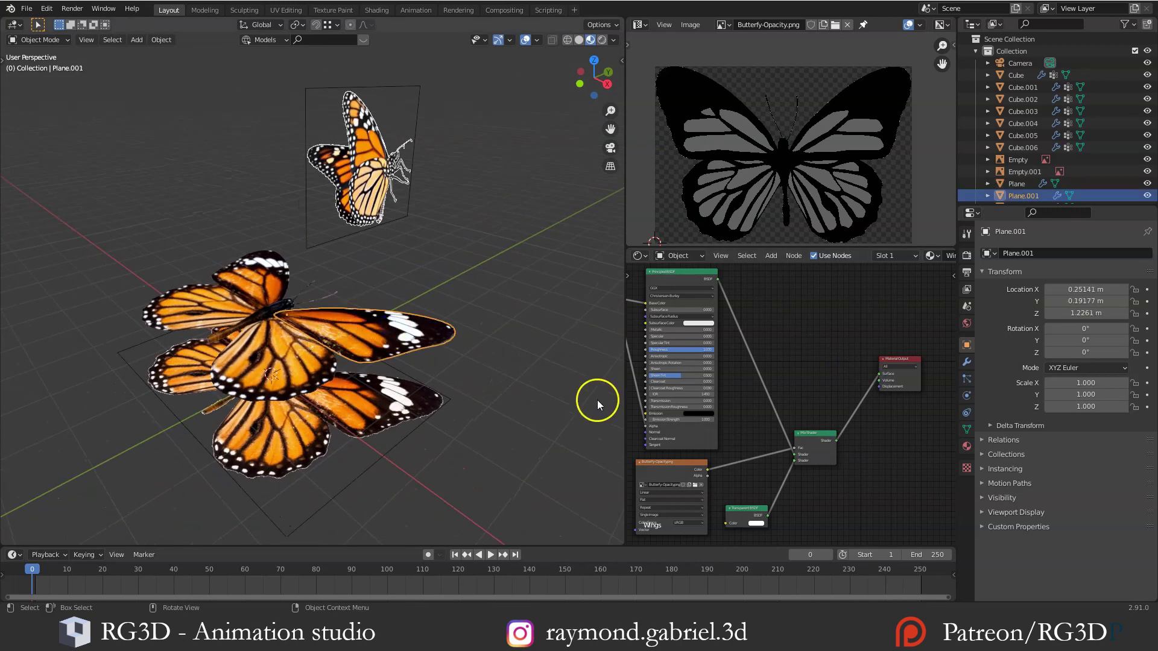
{"action": "left_click", "coordinate": [965, 446]}
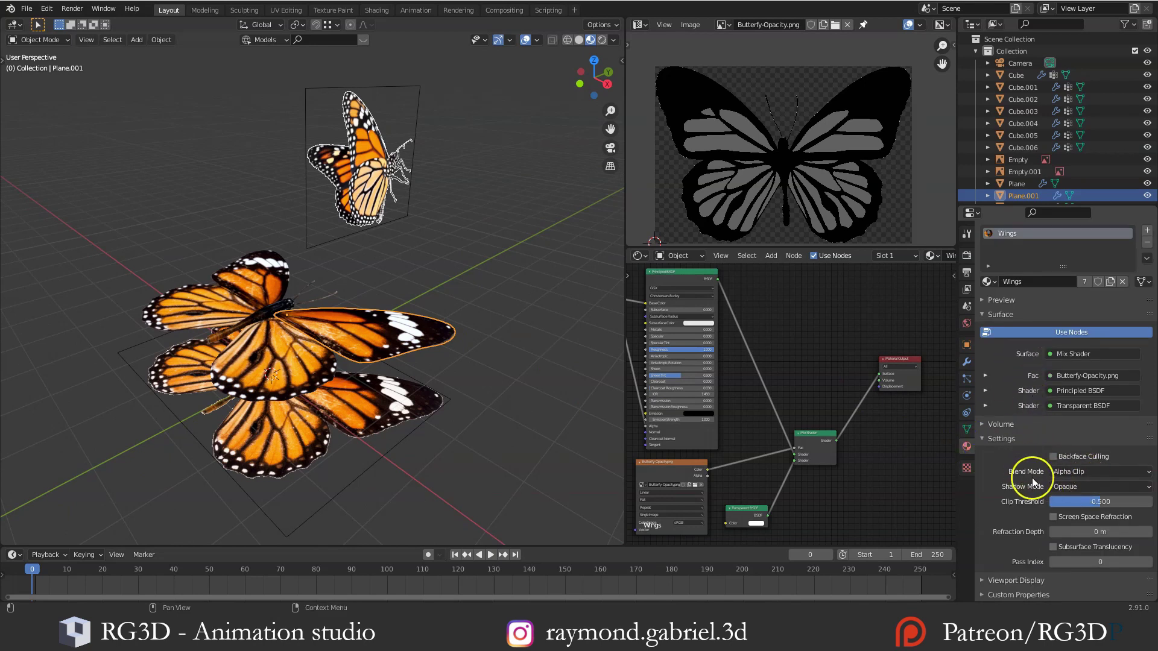
{"action": "left_click", "coordinate": [1085, 471]}
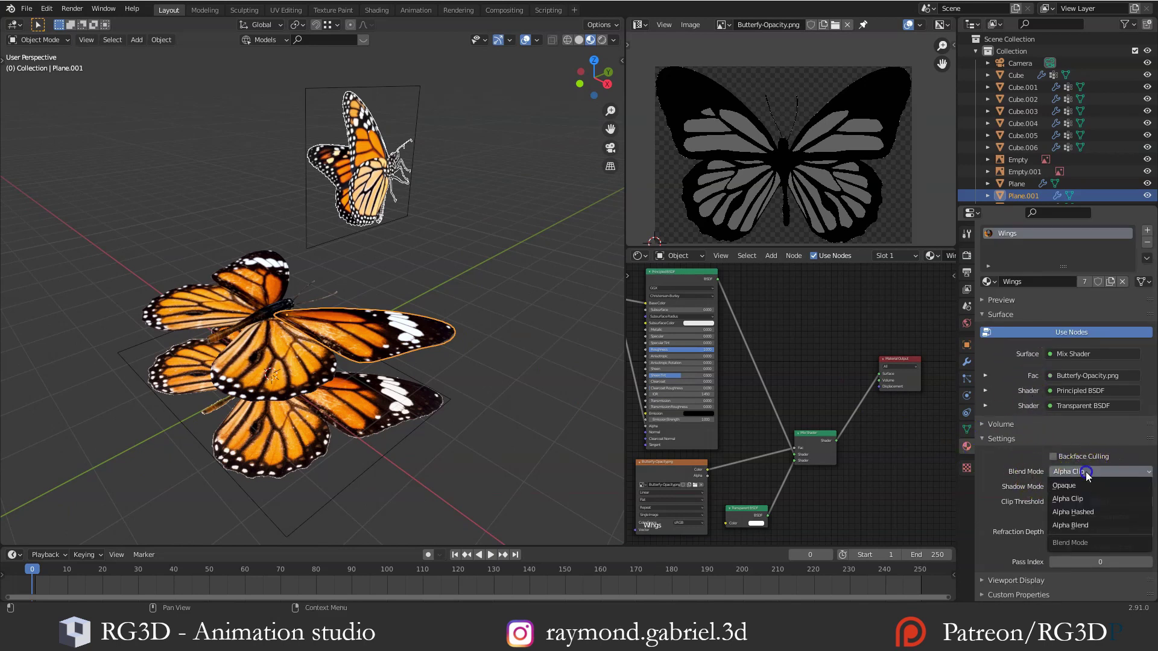
{"action": "left_click", "coordinate": [1079, 526]}
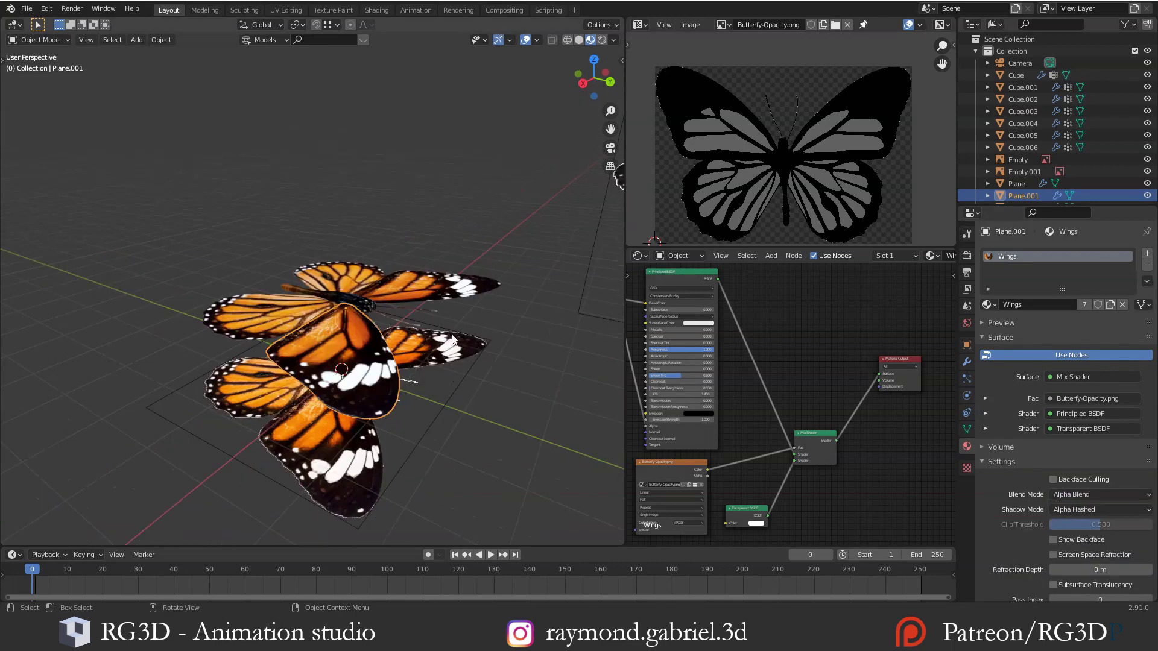
Add a temporary cube and move it beneath the butterfly's wings to check their transparency
{"action": "middle_click_drag", "start_coordinate": [454, 337], "coordinate": [396, 345]}
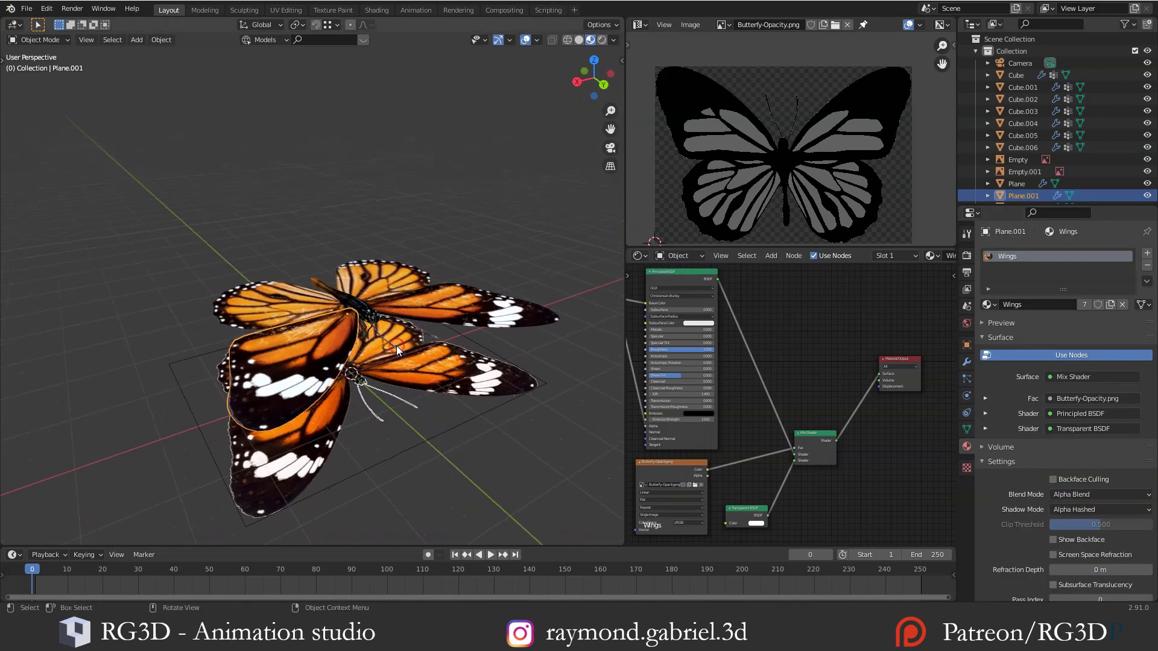
{"action": "key", "text": "shift+a"}
{"action": "mouse_move", "coordinate": [386, 197]}
{"action": "left_click", "coordinate": [449, 209]}
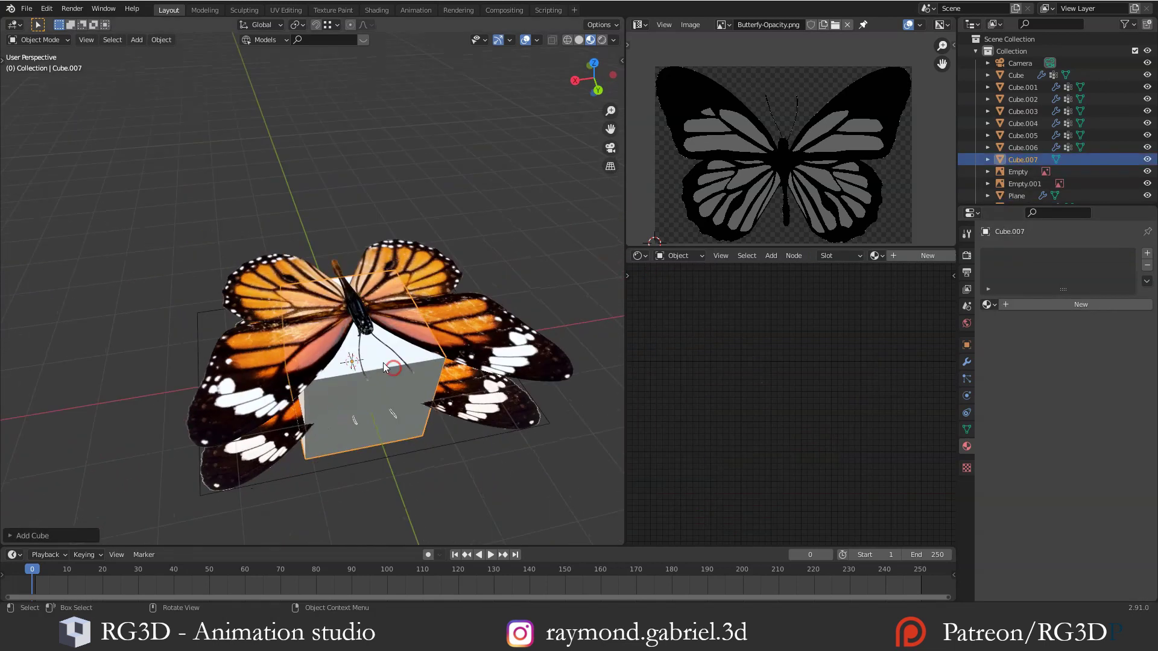
{"action": "key", "text": "g"}
{"action": "left_click", "coordinate": [327, 309]}
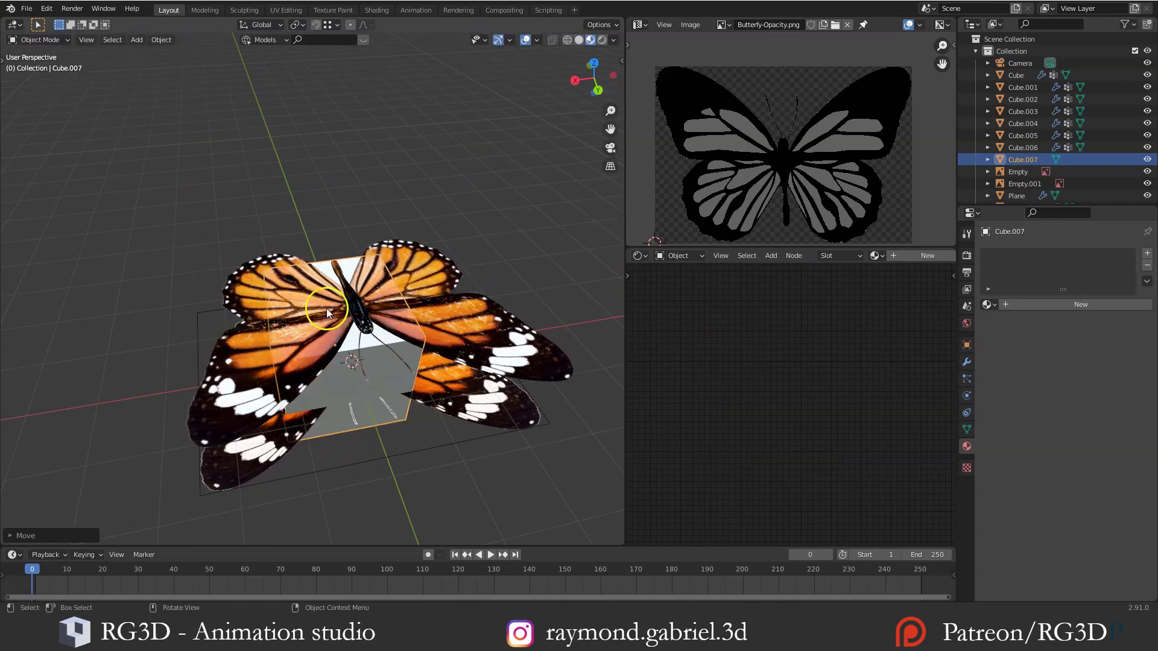
{"action": "scroll", "coordinate": [312, 314], "scroll_direction": "up", "scroll_amount": 2}
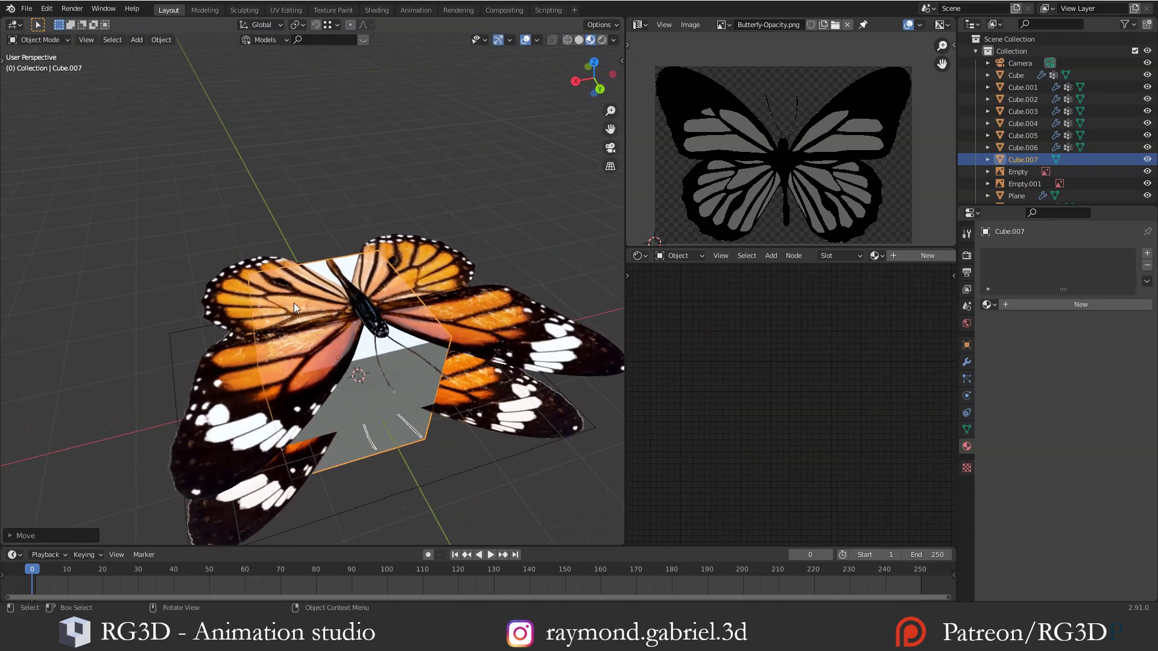
{"action": "middle_click_drag", "start_coordinate": [313, 327], "coordinate": [428, 326]}
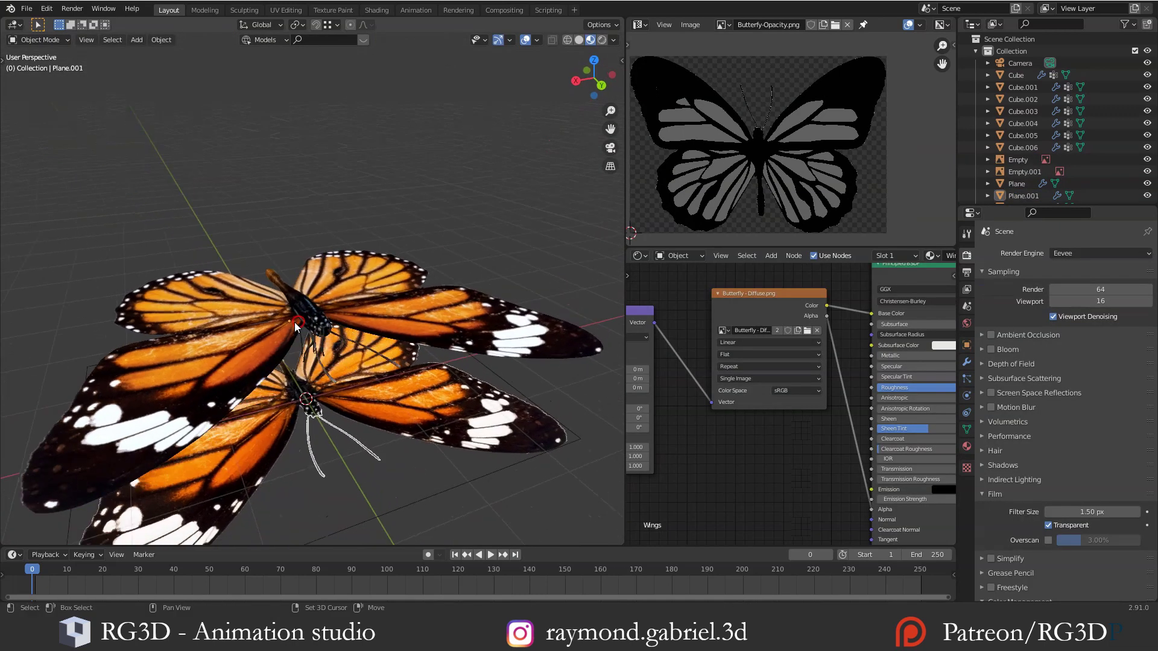
{"action": "scroll", "coordinate": [295, 326], "scroll_direction": "up", "scroll_amount": 2}
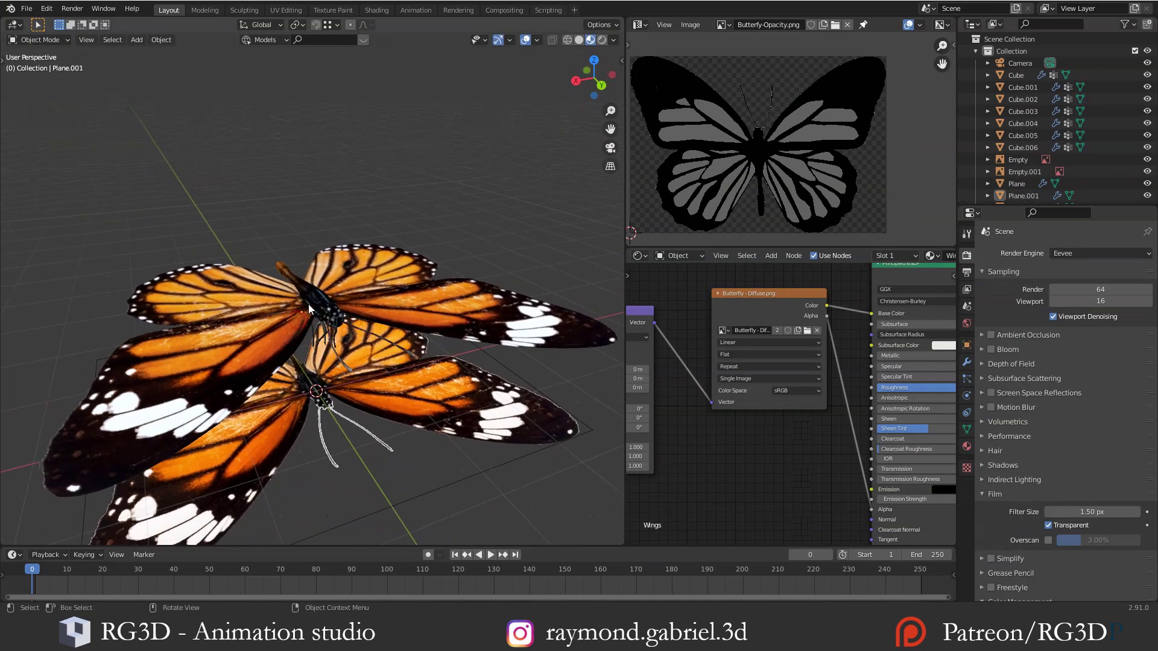
{"action": "scroll", "coordinate": [308, 308], "scroll_direction": "up", "scroll_amount": 1}
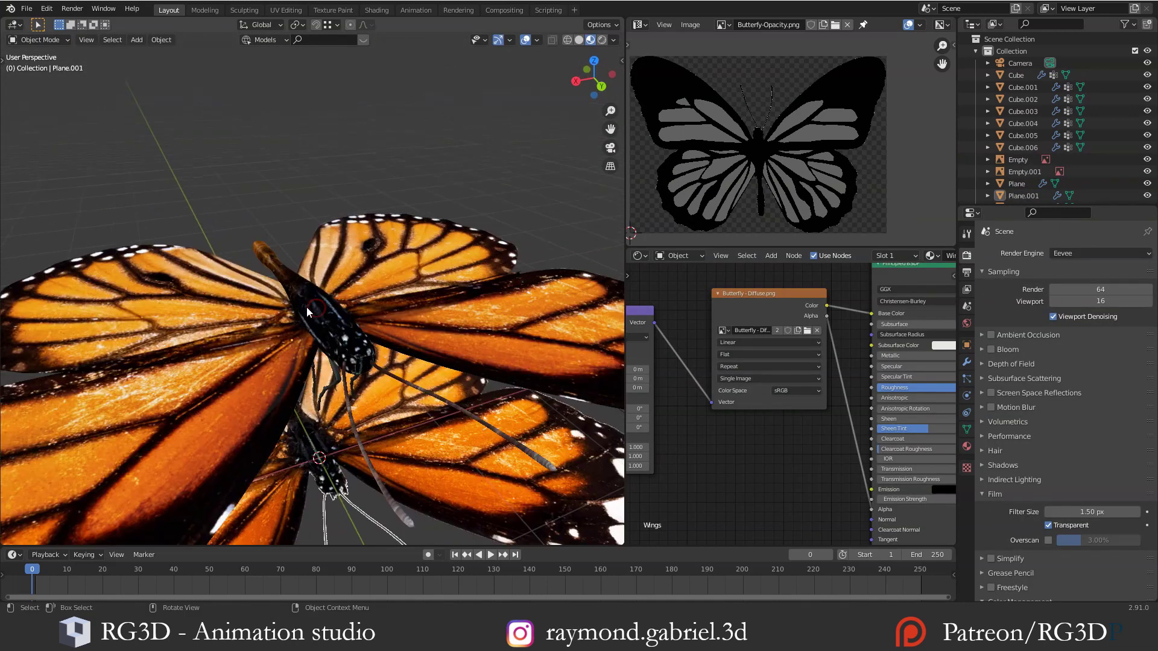
{"action": "left_click", "coordinate": [310, 307]}
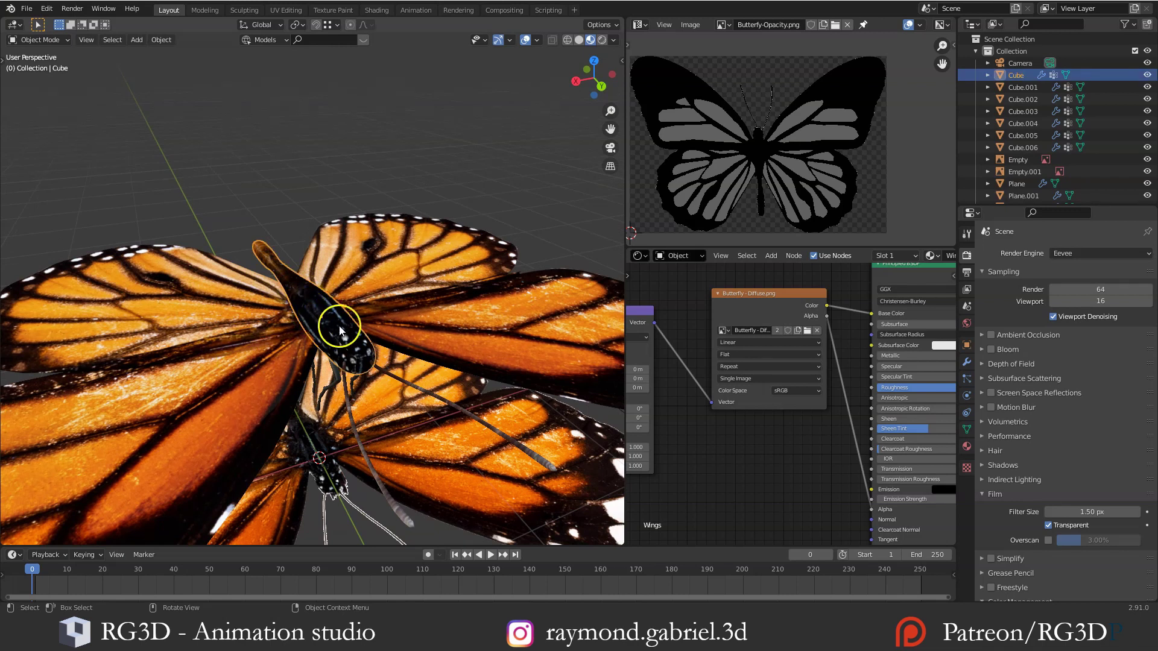
{"action": "scroll", "coordinate": [339, 330], "scroll_direction": "down", "scroll_amount": 1}
{"action": "key", "text": "alt+a"}
Duplicate the Butterfly - Diffuse.png image texture node and place the copy below the original
{"action": "scroll", "coordinate": [726, 461], "scroll_direction": "down", "scroll_amount": 1}
{"action": "middle_click_drag", "start_coordinate": [719, 449], "coordinate": [716, 419]}
{"action": "scroll", "coordinate": [717, 415], "scroll_direction": "down", "scroll_amount": 1}
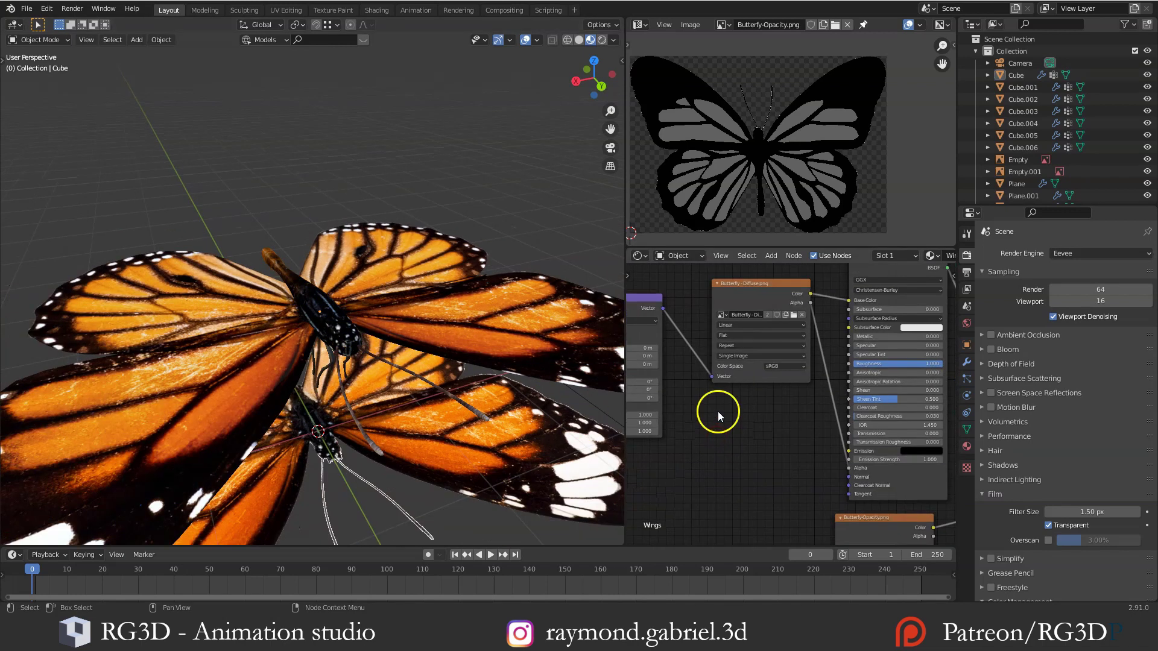
{"action": "left_click", "coordinate": [755, 303]}
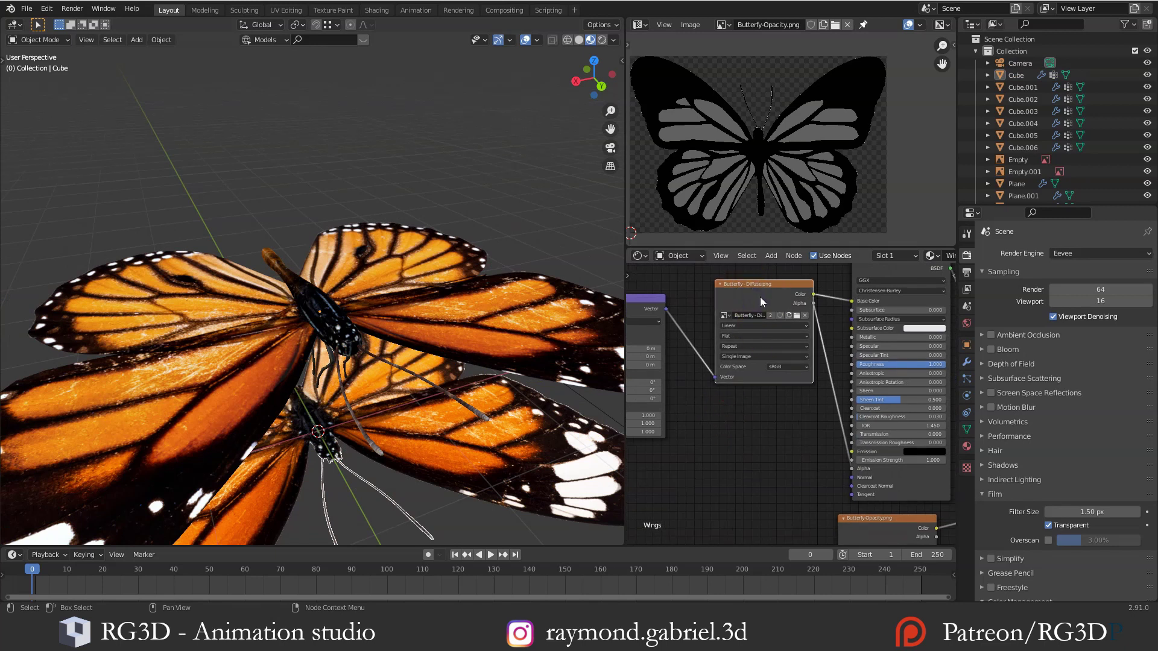
{"action": "middle_click_drag", "start_coordinate": [765, 305], "coordinate": [768, 299]}
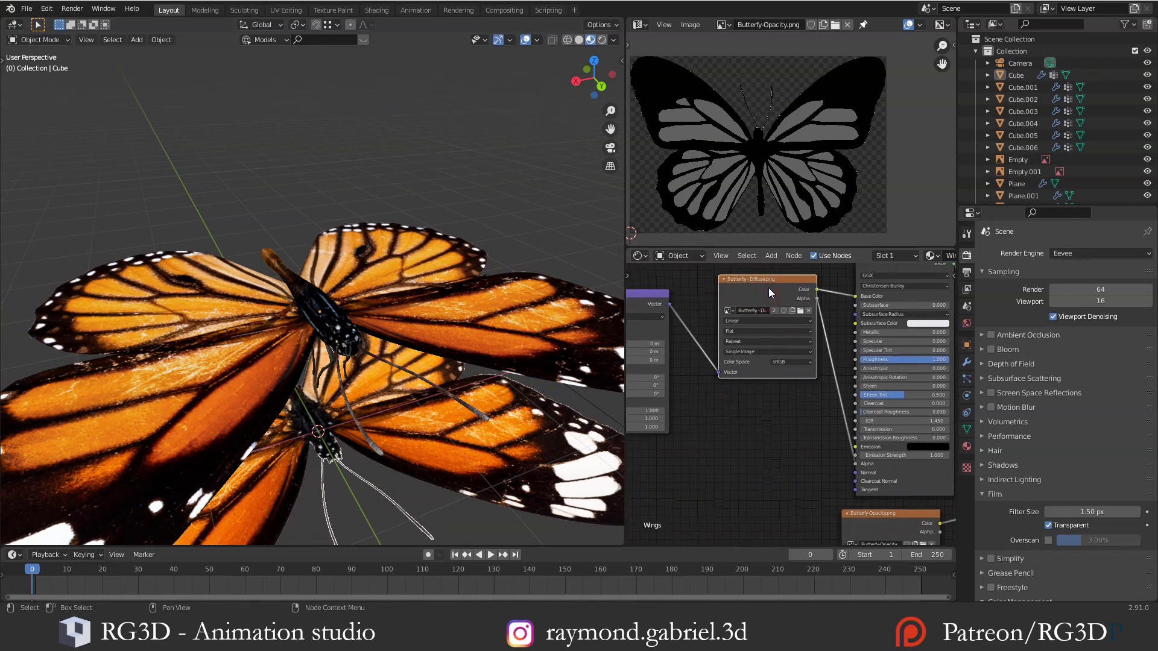
{"action": "key", "text": "shift+d"}
{"action": "left_click", "coordinate": [731, 443]}
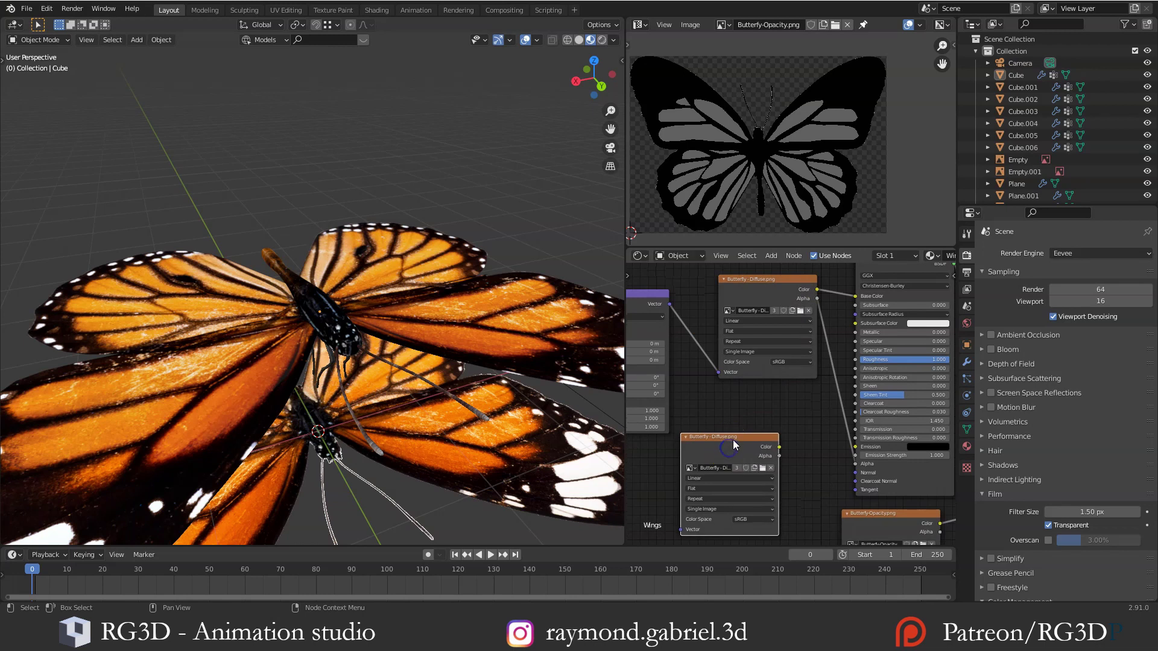
Try the Non-Color color space on the duplicated diffuse texture and return it to sRGB
{"action": "middle_click_drag", "start_coordinate": [733, 440], "coordinate": [749, 424]}
{"action": "scroll", "coordinate": [765, 391], "scroll_direction": "up", "scroll_amount": 2}
{"action": "scroll", "coordinate": [767, 388], "scroll_direction": "down", "scroll_amount": 1}
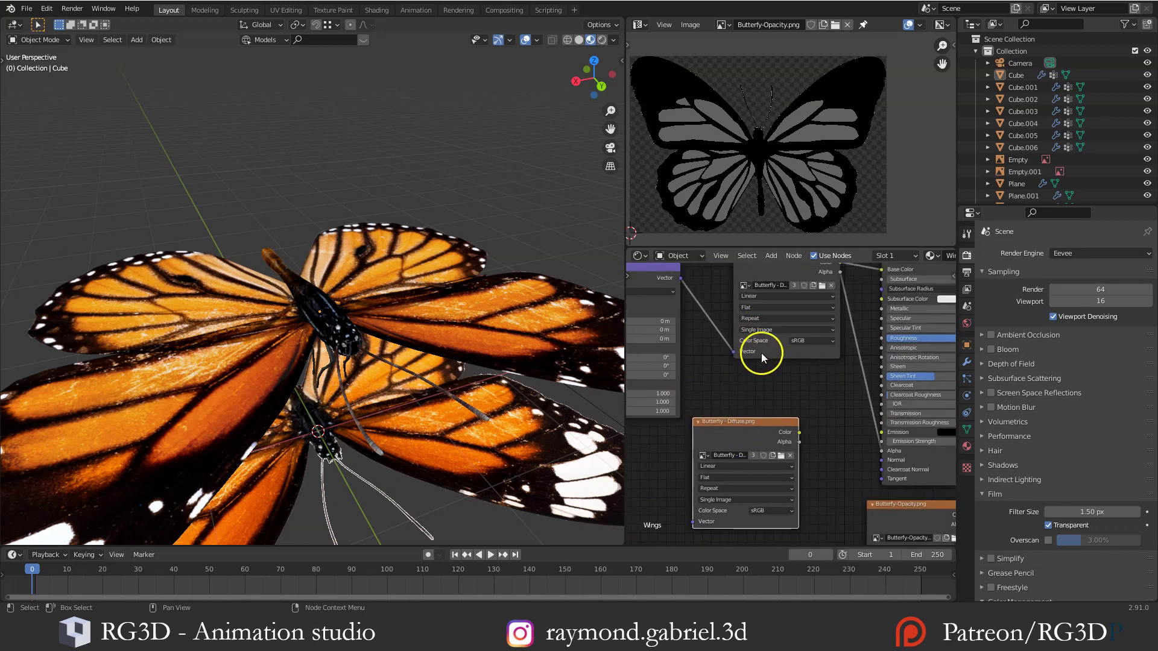
{"action": "scroll", "coordinate": [754, 475], "scroll_direction": "up", "scroll_amount": 2}
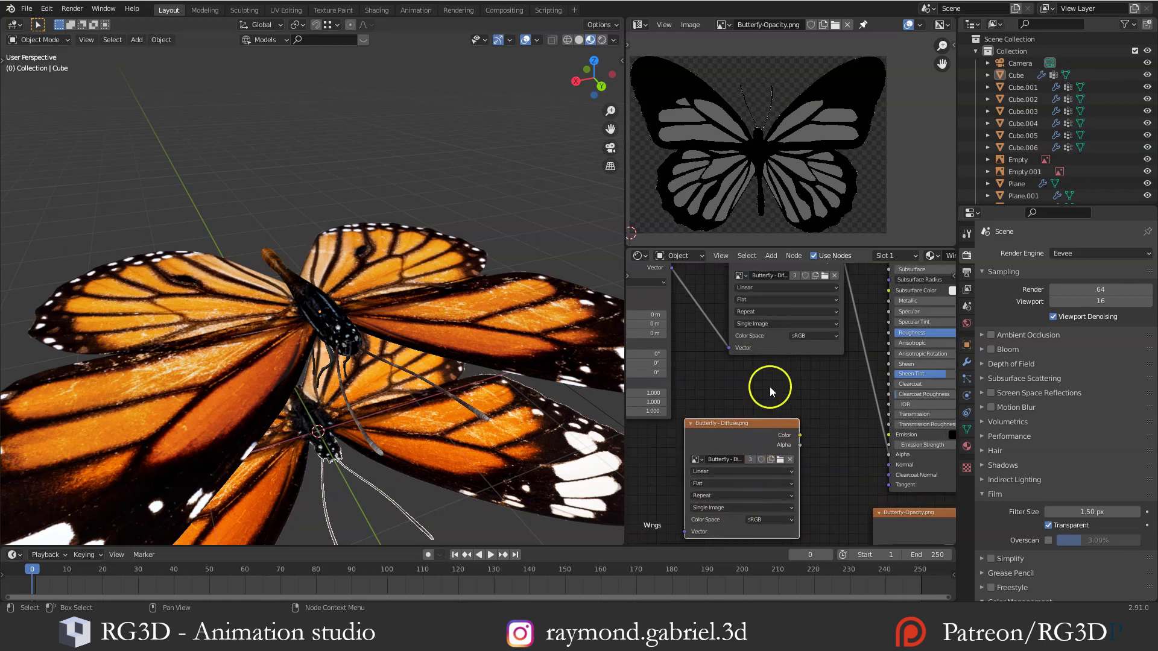
{"action": "middle_click_drag", "start_coordinate": [774, 407], "coordinate": [783, 390]}
{"action": "left_click", "coordinate": [776, 518]}
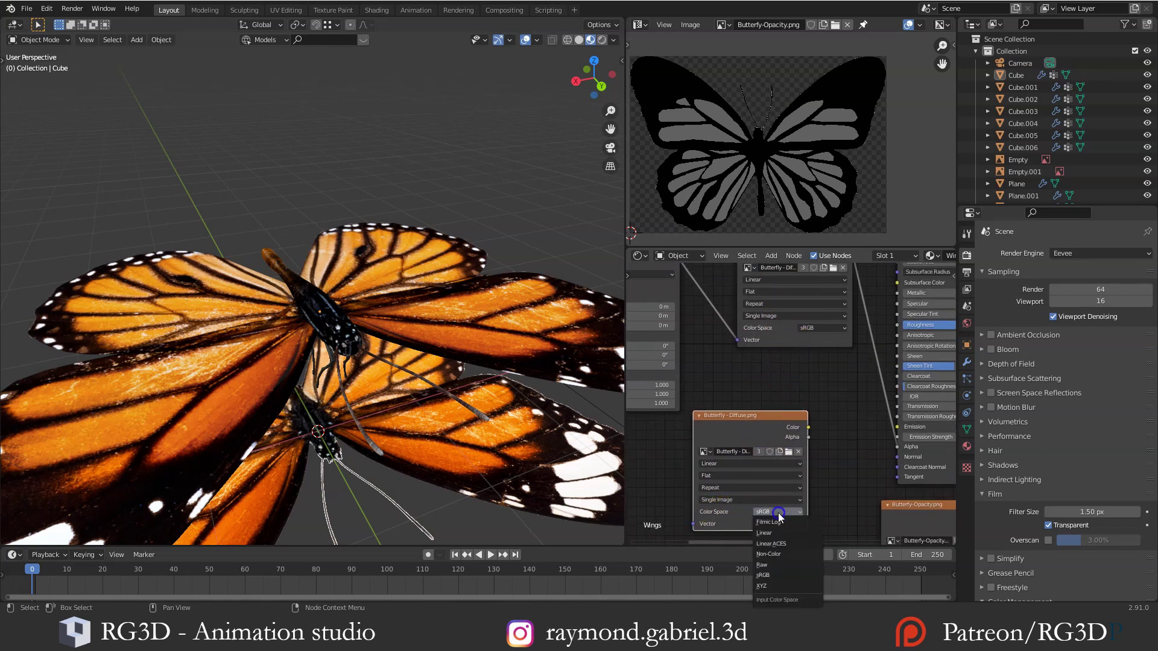
{"action": "left_click", "coordinate": [776, 553]}
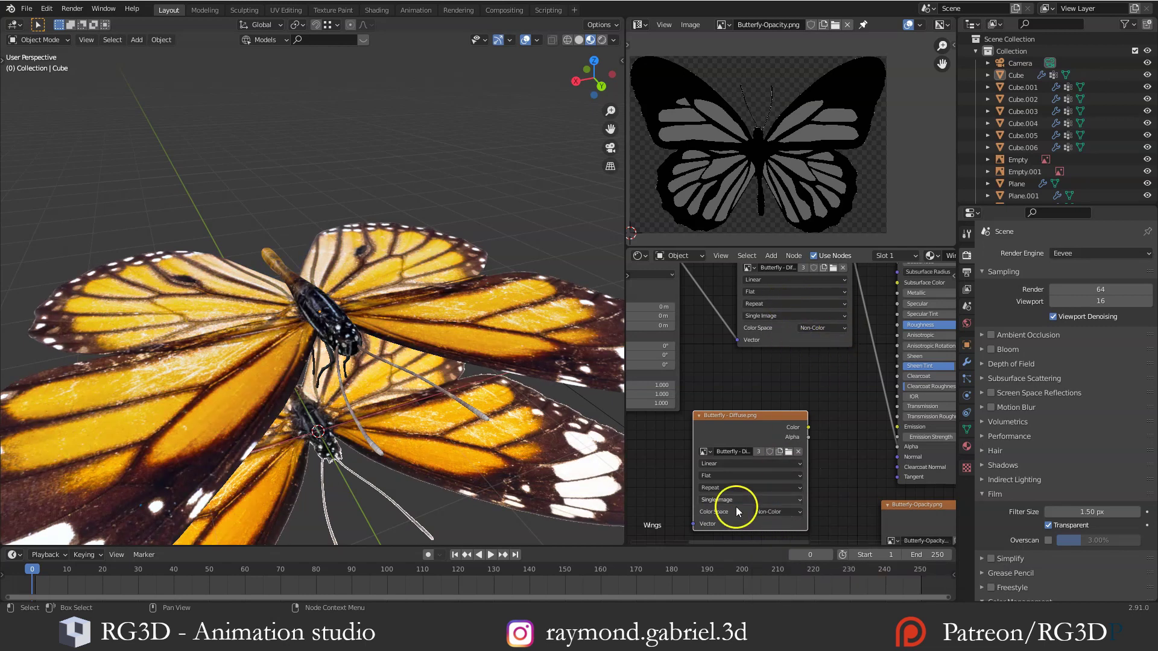
{"action": "left_click", "coordinate": [770, 512]}
{"action": "left_click", "coordinate": [780, 535]}
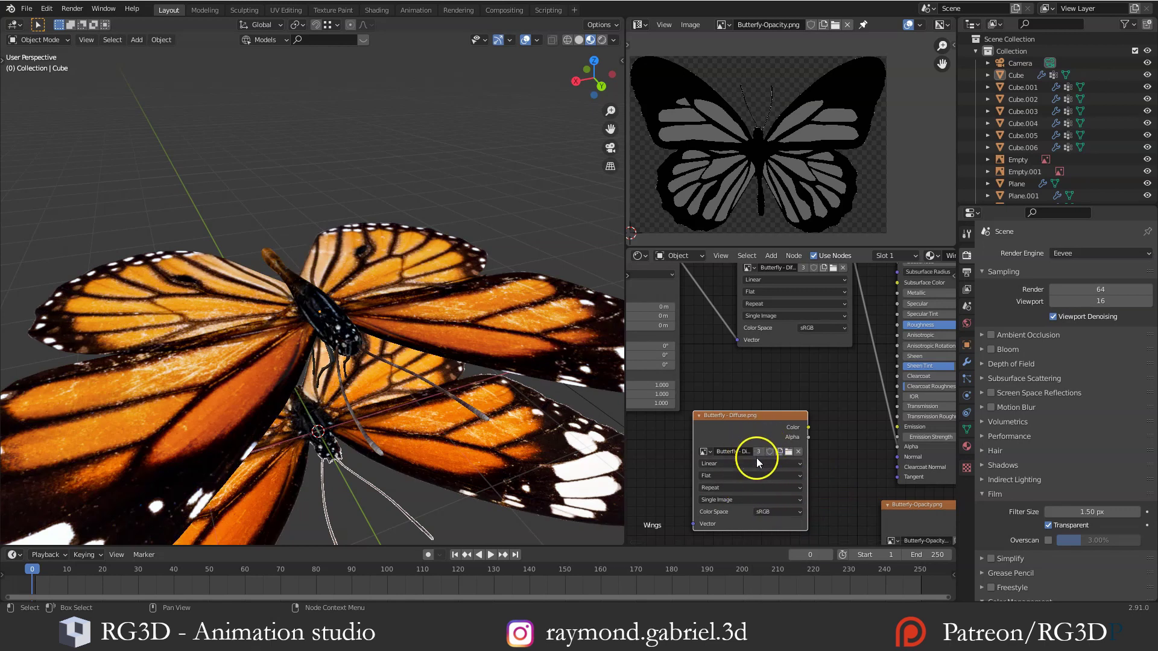
Make the duplicated texture node's diffuse image a single-user copy
{"action": "middle_click_drag", "start_coordinate": [830, 364], "coordinate": [829, 378]}
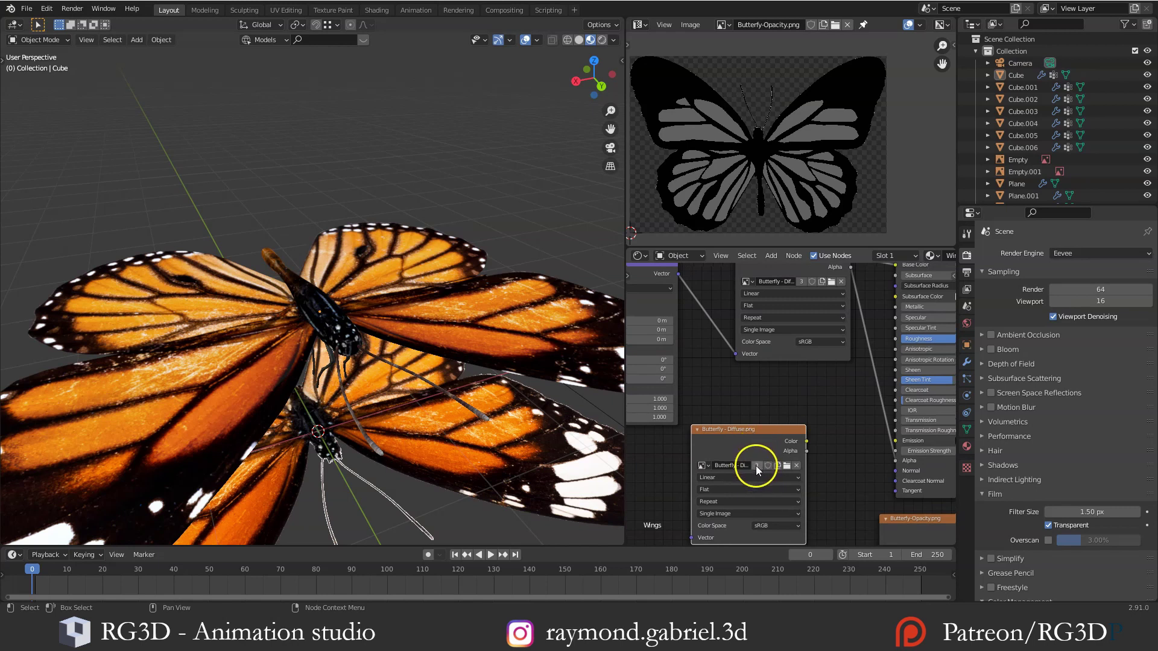
{"action": "left_click", "coordinate": [756, 467]}
{"action": "middle_click_drag", "start_coordinate": [731, 439], "coordinate": [740, 416]}
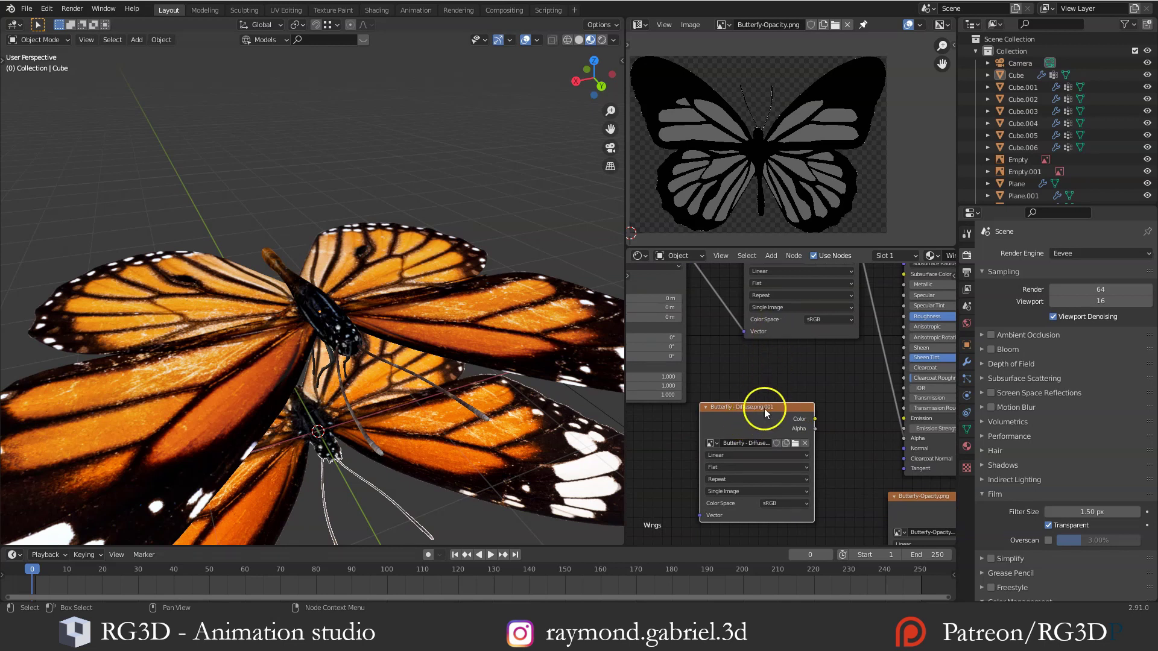
Shift the duplicated Butterfly - Diffuse.png.001 texture node slightly and set its color space to Non-Color
{"action": "mouse_move", "coordinate": [745, 428]}
{"action": "left_mouse_down"}
{"action": "mouse_move", "coordinate": [735, 398]}
{"action": "mouse_move", "coordinate": [744, 412]}
{"action": "left_mouse_up"}
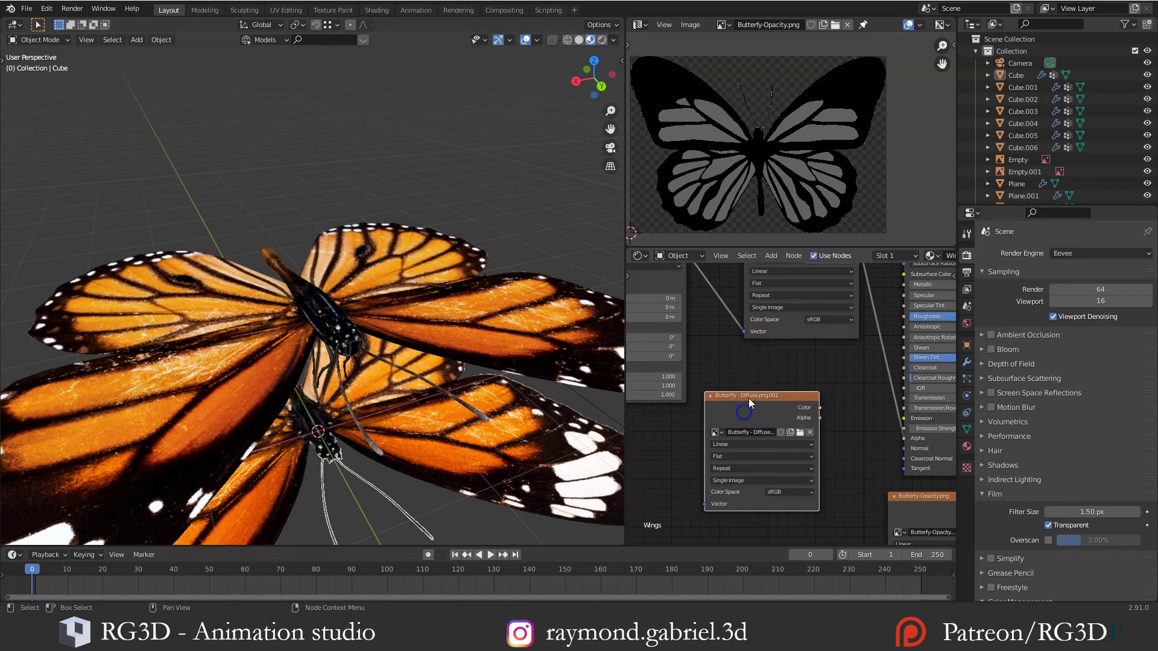
{"action": "left_click", "coordinate": [783, 492]}
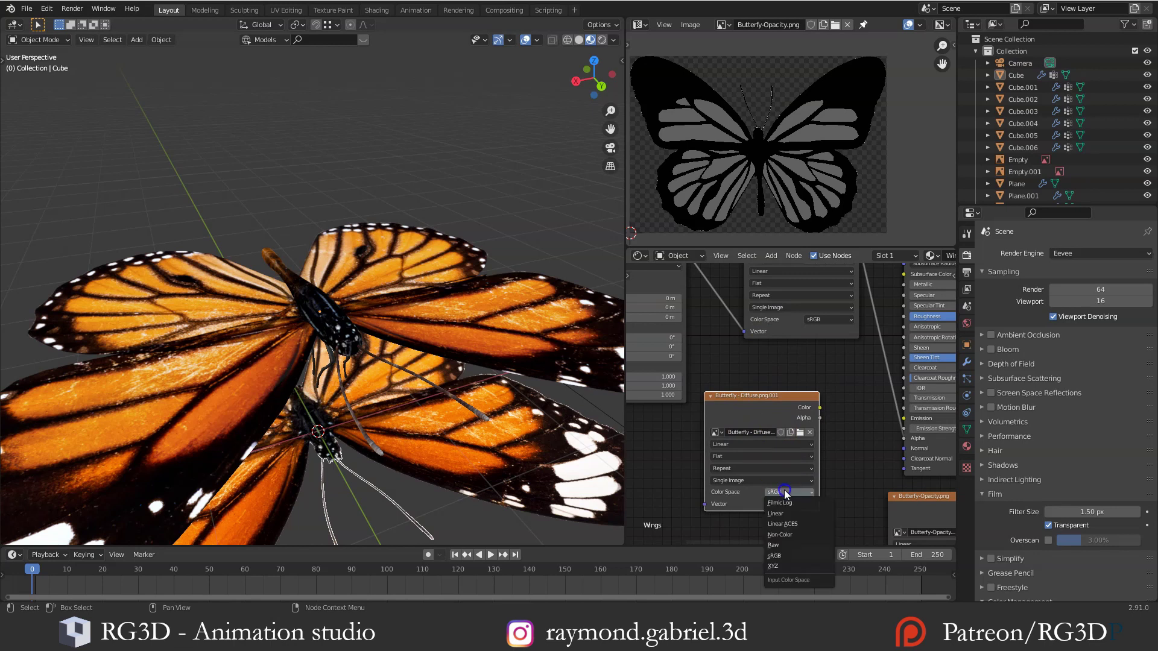
{"action": "left_click", "coordinate": [782, 534]}
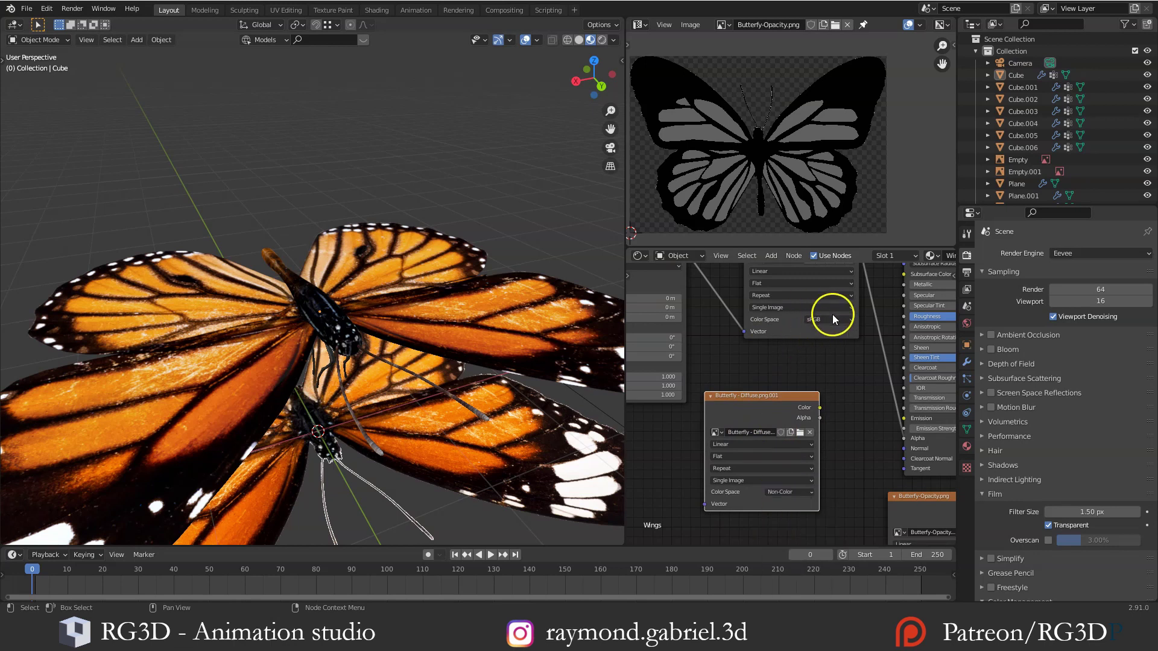
Move the duplicated diffuse texture node further down and left, leaving free space between it and the opacity texture node
{"action": "key", "text": "g"}
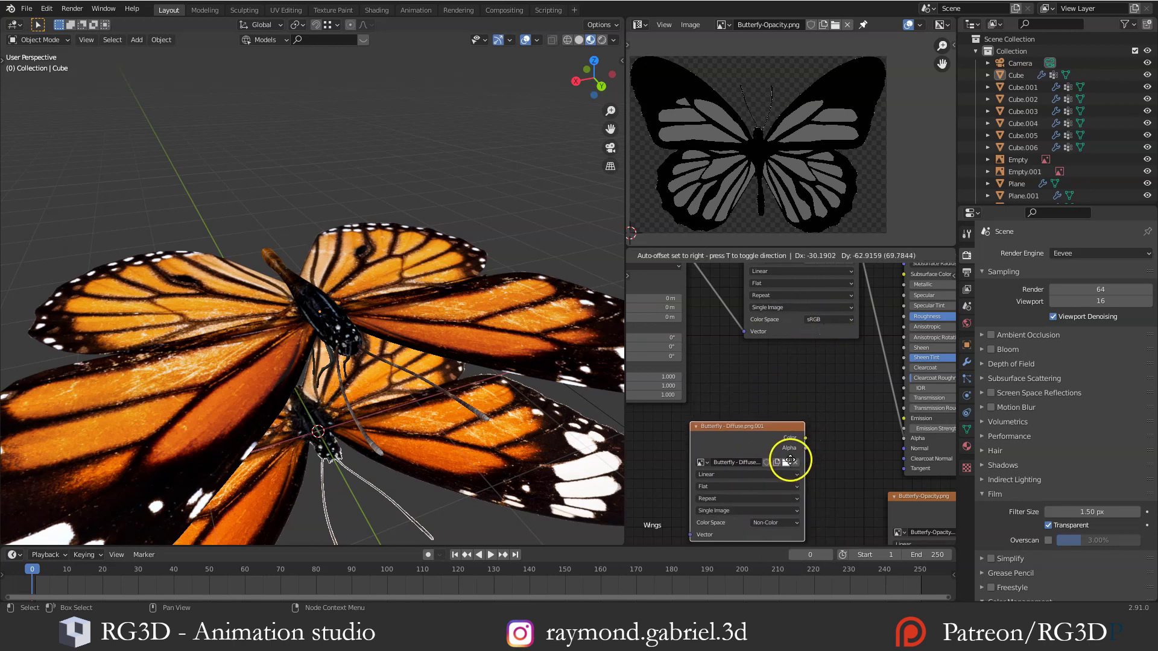
{"action": "left_click", "coordinate": [790, 467]}
{"action": "middle_click_drag", "start_coordinate": [803, 442], "coordinate": [799, 386]}
{"action": "key", "text": "g"}
{"action": "left_click", "coordinate": [780, 374]}
{"action": "key", "text": "g"}
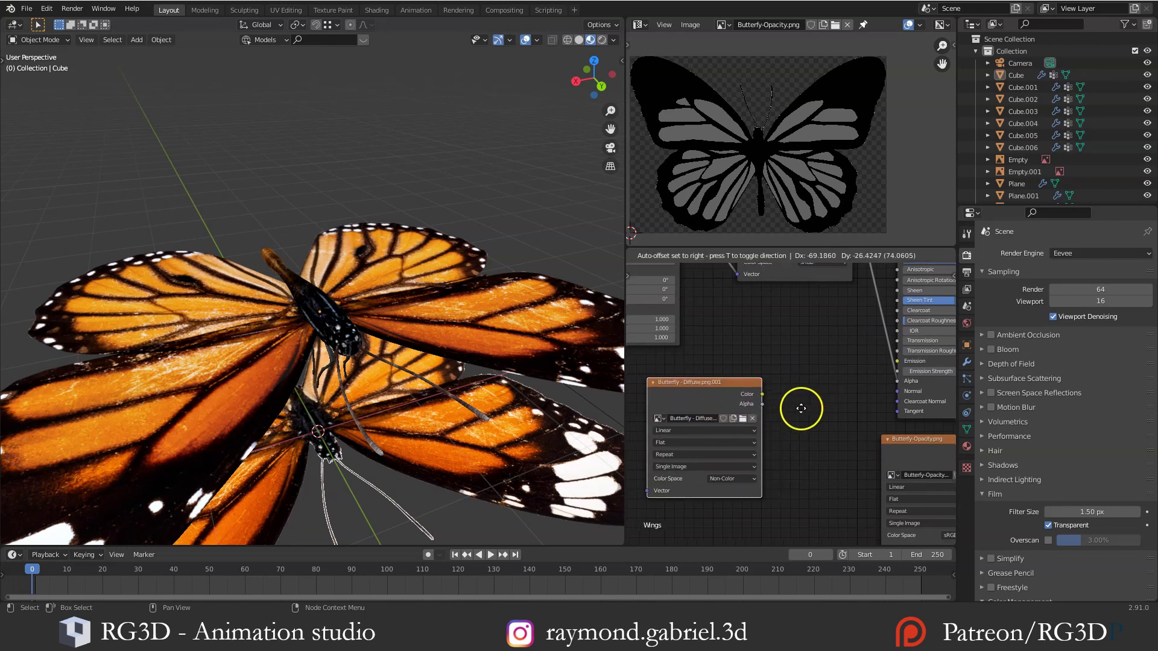
{"action": "left_click", "coordinate": [801, 410]}
{"action": "left_click", "coordinate": [801, 410]}
{"action": "middle_click_drag", "start_coordinate": [816, 435], "coordinate": [821, 414]}
Add a Bump node beside the duplicated diffuse texture and connect the texture's Color output to the Bump's Height input
{"action": "key", "text": "shift+a"}
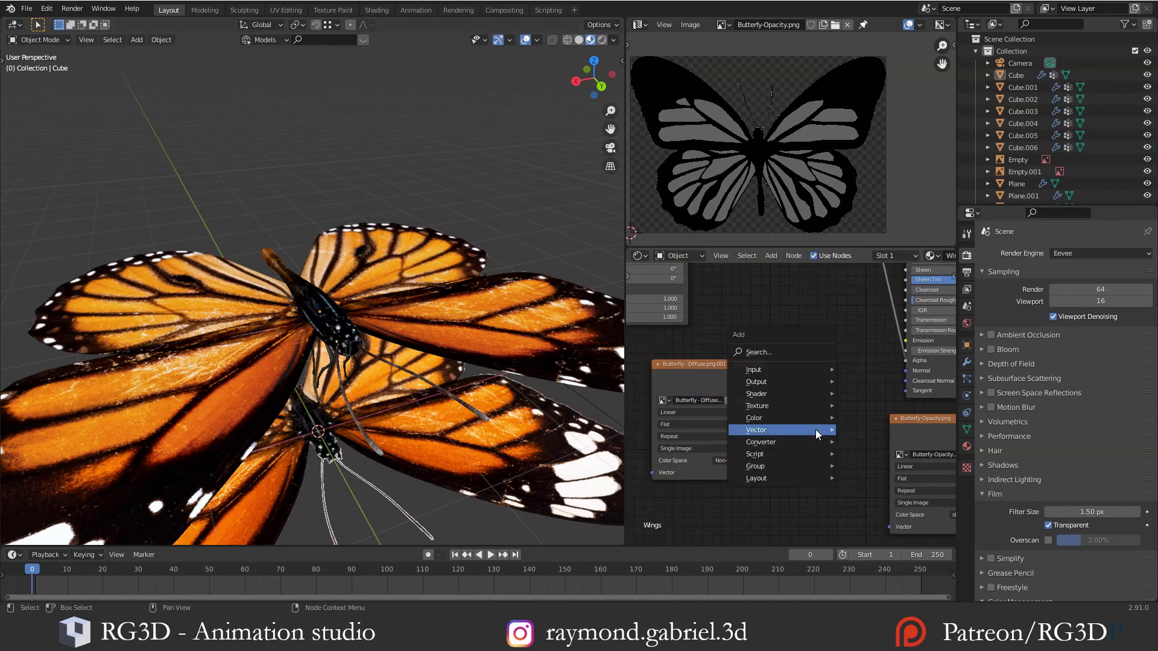
{"action": "mouse_move", "coordinate": [816, 429]}
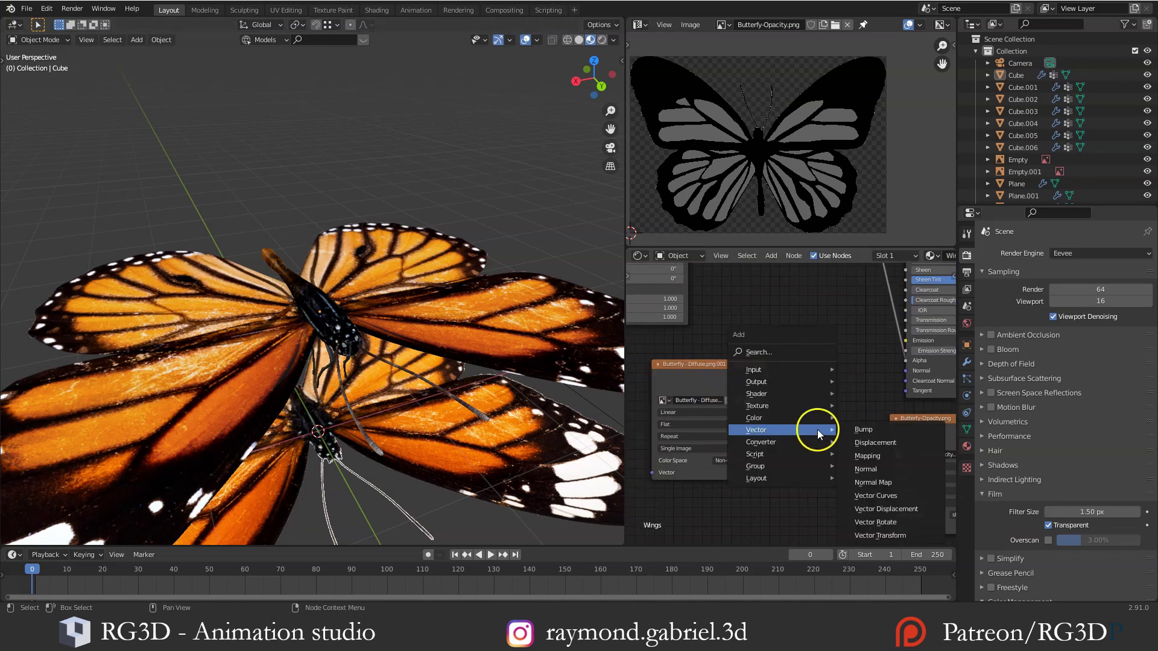
{"action": "left_click", "coordinate": [868, 433]}
{"action": "left_click", "coordinate": [777, 372]}
{"action": "middle_click_drag", "start_coordinate": [771, 372], "coordinate": [742, 344]}
{"action": "left_click_drag", "start_coordinate": [738, 348], "coordinate": [745, 361]}
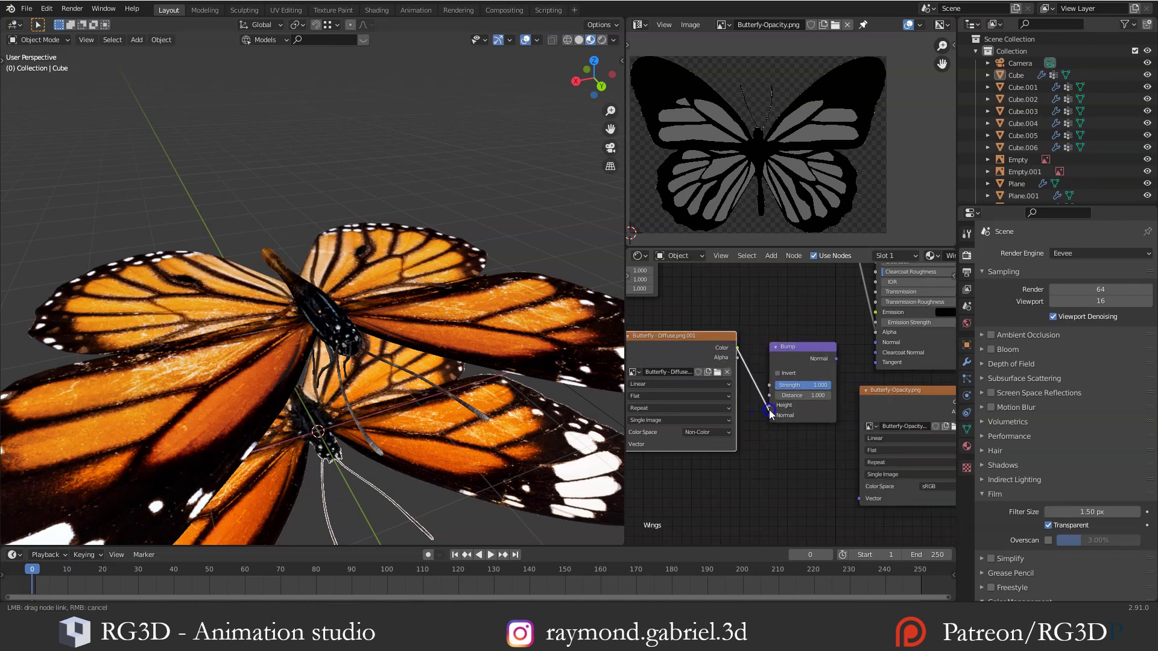
{"action": "left_click_drag", "start_coordinate": [770, 411], "coordinate": [769, 406]}
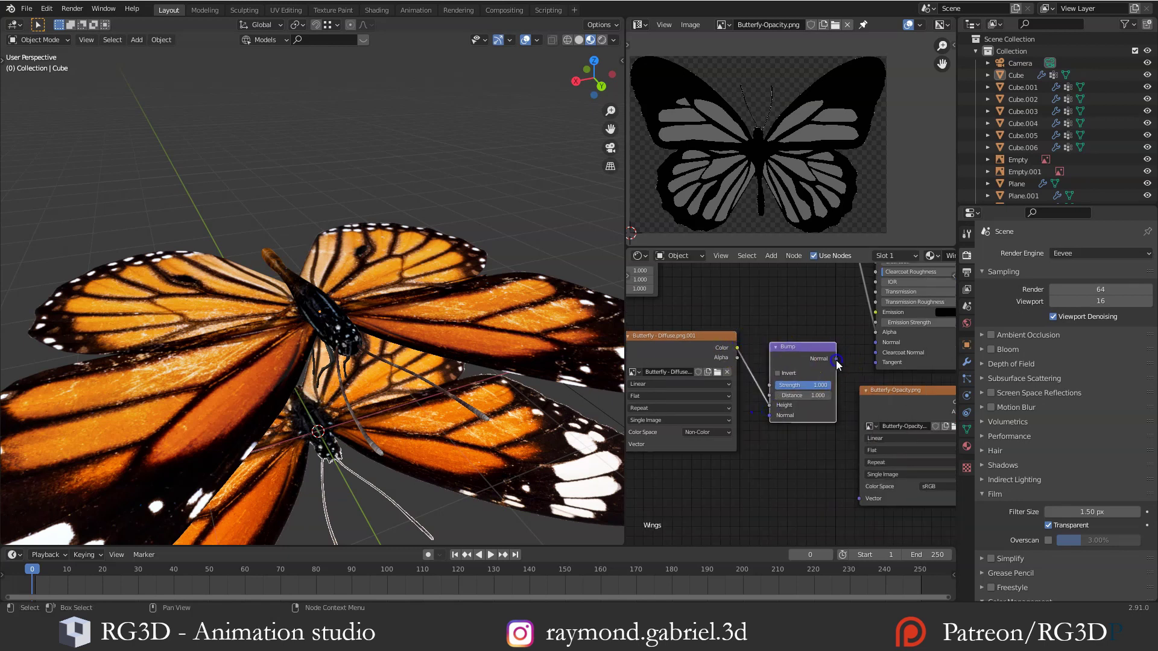
Connect the Bump node's Normal output to the shader's Normal input in the wings material
{"action": "left_click_drag", "start_coordinate": [836, 359], "coordinate": [875, 342]}
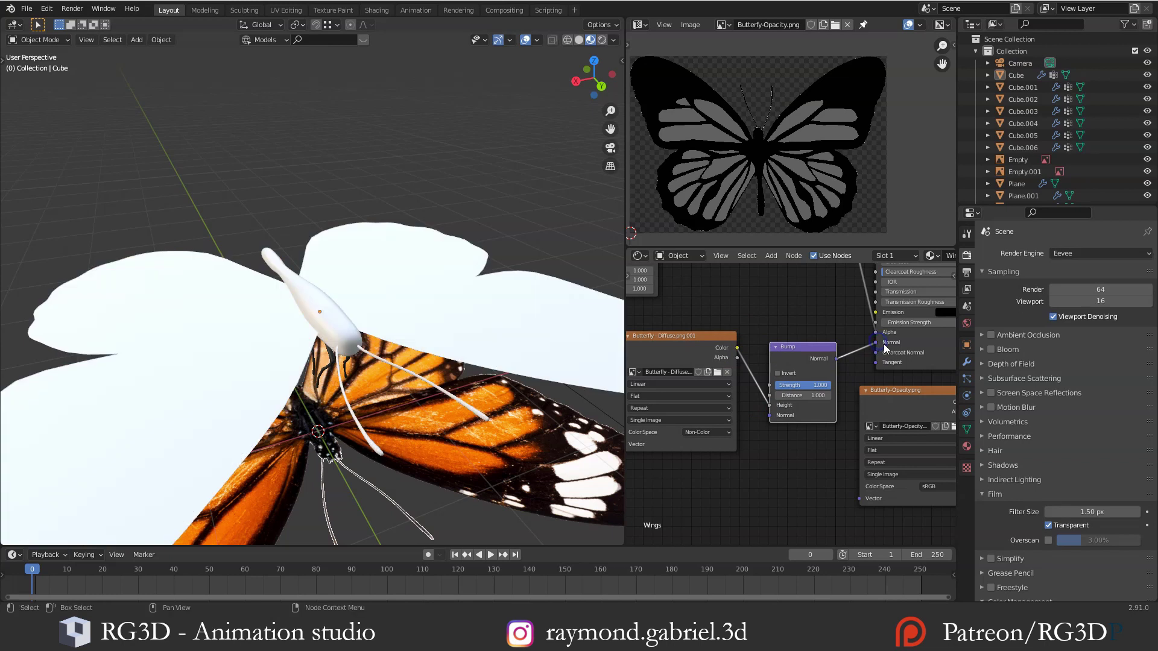
{"action": "scroll", "coordinate": [280, 345], "scroll_direction": "up", "scroll_amount": 3}
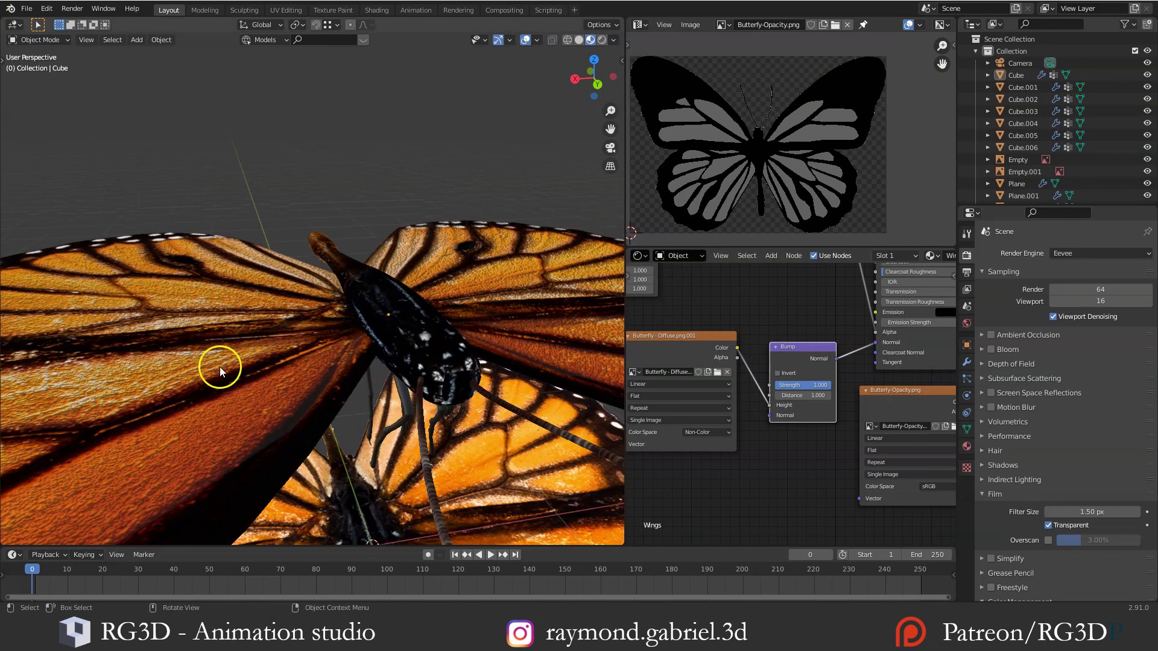
{"action": "middle_click_drag", "start_coordinate": [247, 379], "coordinate": [278, 395]}
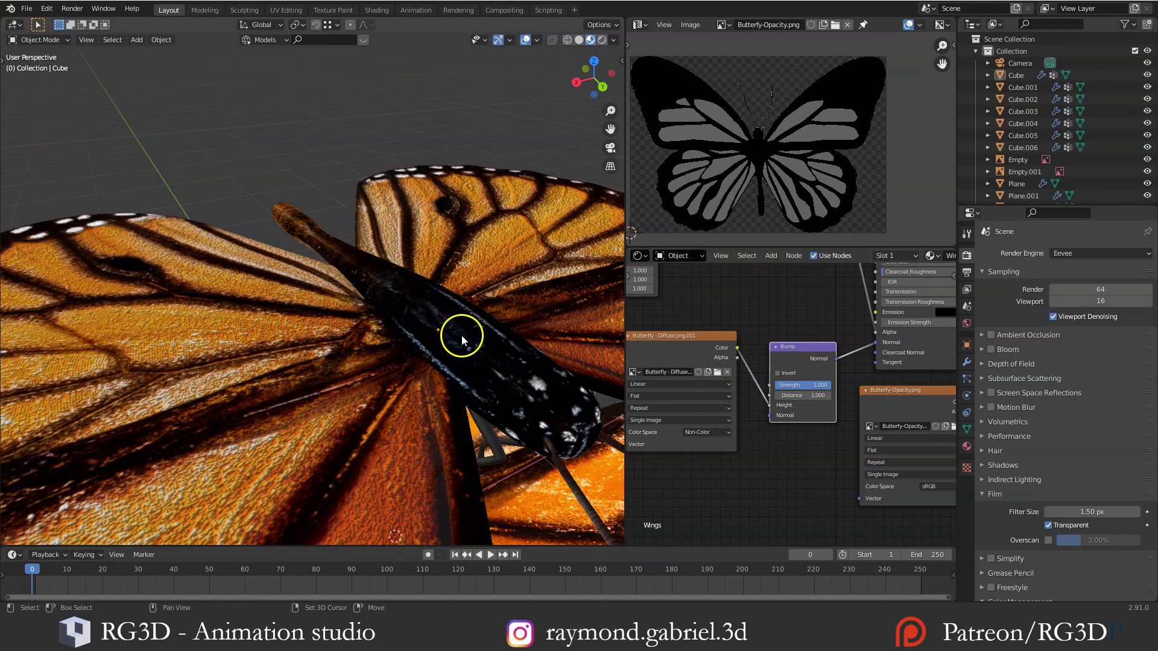
{"action": "middle_click_drag", "start_coordinate": [462, 337], "coordinate": [454, 340]}
Set the Bump node's Strength to 0.3 to soften the relief on the wings and body
{"action": "double_click", "coordinate": [799, 385]}
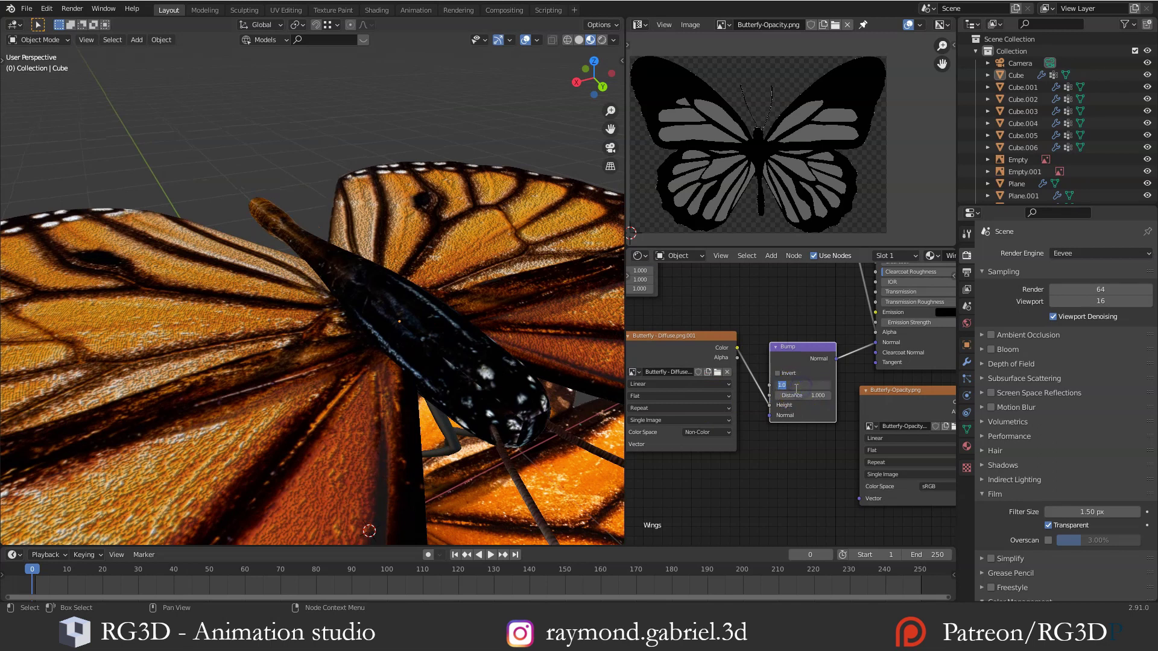
{"action": "type", "text": "0.1"}
{"action": "key", "text": "Return"}
{"action": "scroll", "coordinate": [323, 323], "scroll_direction": "down", "scroll_amount": 2}
{"action": "mouse_move", "coordinate": [323, 324]}
{"action": "middle_mouse_down"}
{"action": "mouse_move", "coordinate": [293, 317]}
{"action": "mouse_move", "coordinate": [315, 317]}
{"action": "middle_mouse_up"}
{"action": "double_click", "coordinate": [794, 385]}
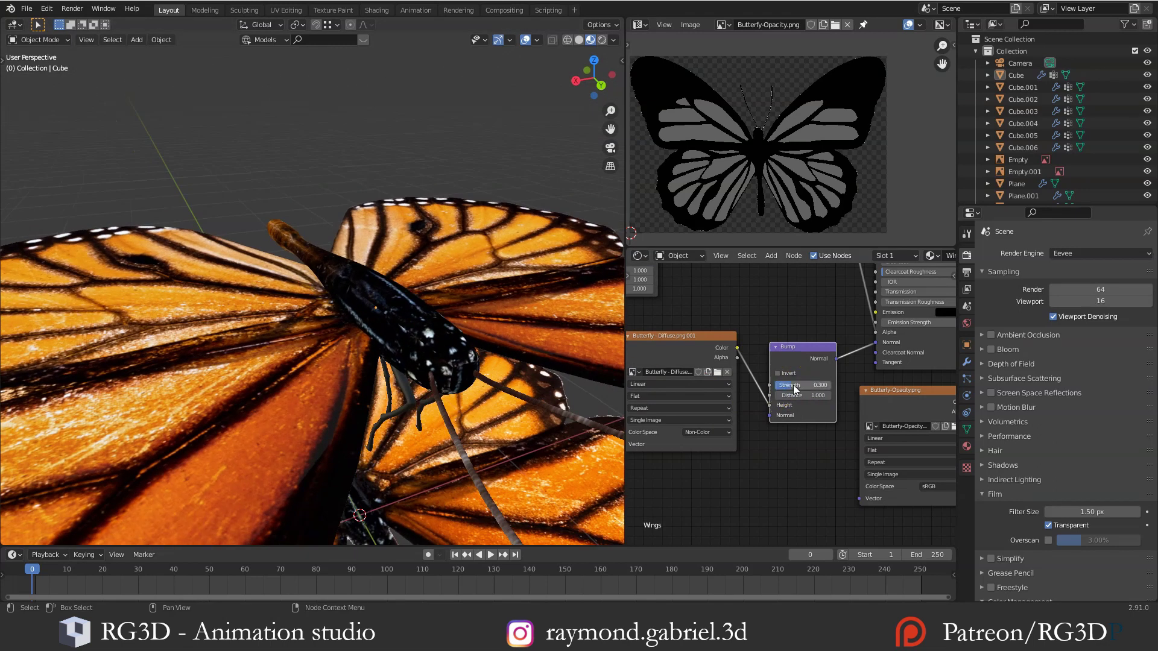
Merge the shader and image editor areas away so the 3D viewport fills their space
{"action": "scroll", "coordinate": [396, 326], "scroll_direction": "down", "scroll_amount": 3}
{"action": "middle_click_drag", "start_coordinate": [396, 326], "coordinate": [336, 254]}
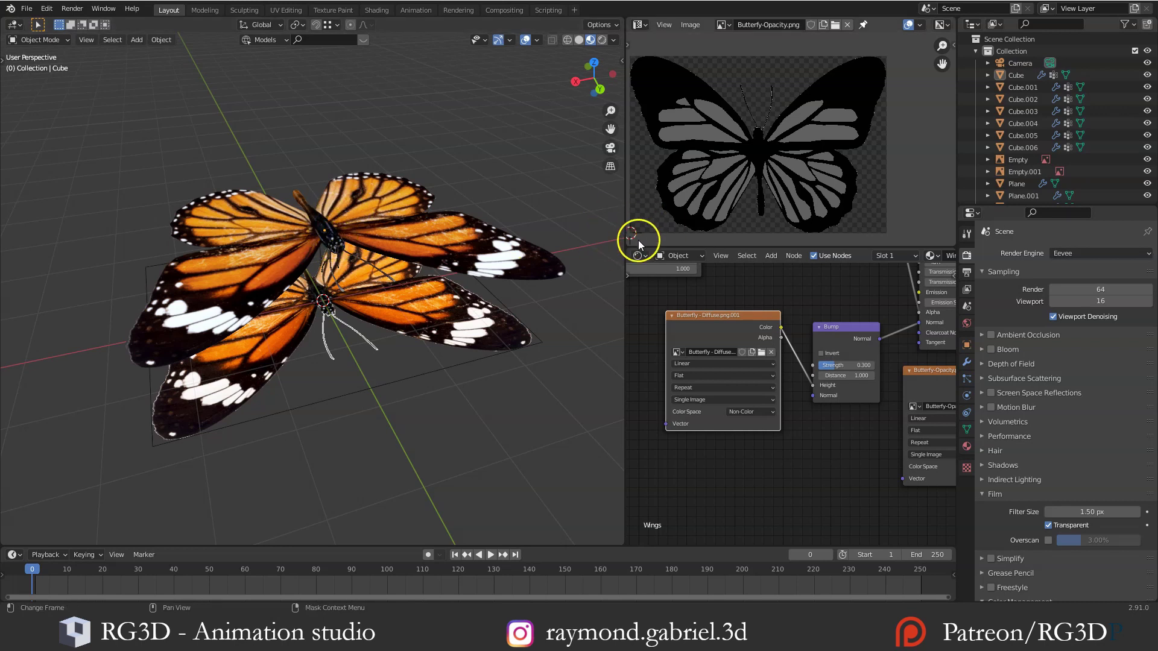
{"action": "left_click_drag", "start_coordinate": [628, 246], "coordinate": [631, 276]}
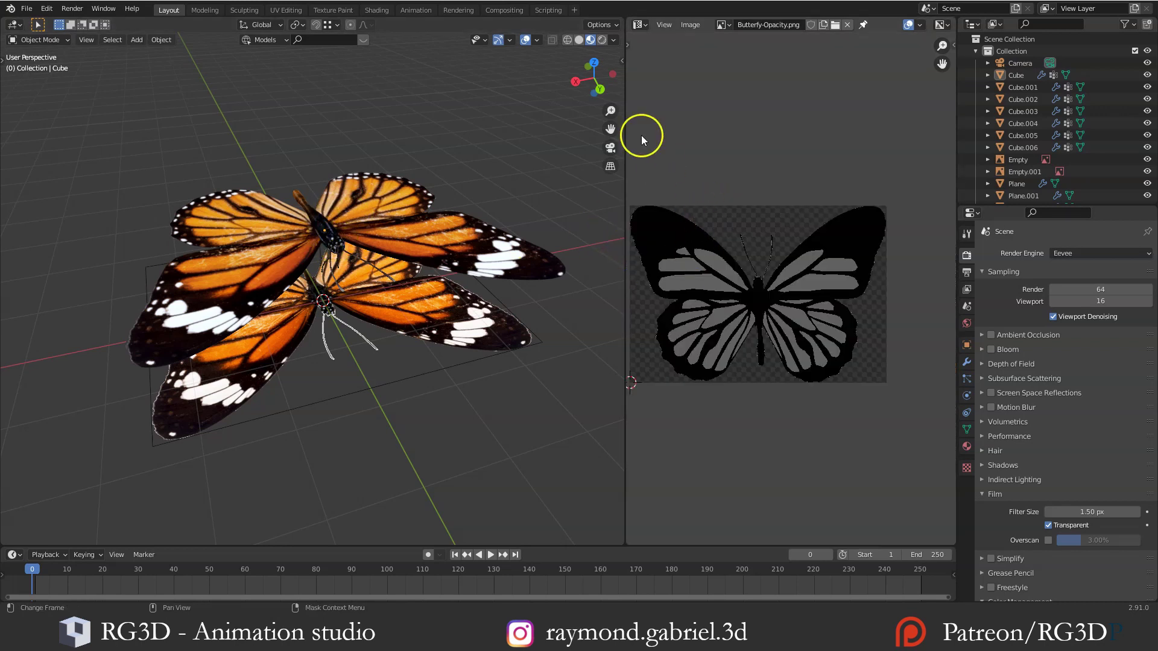
{"action": "left_click_drag", "start_coordinate": [623, 21], "coordinate": [810, 89]}
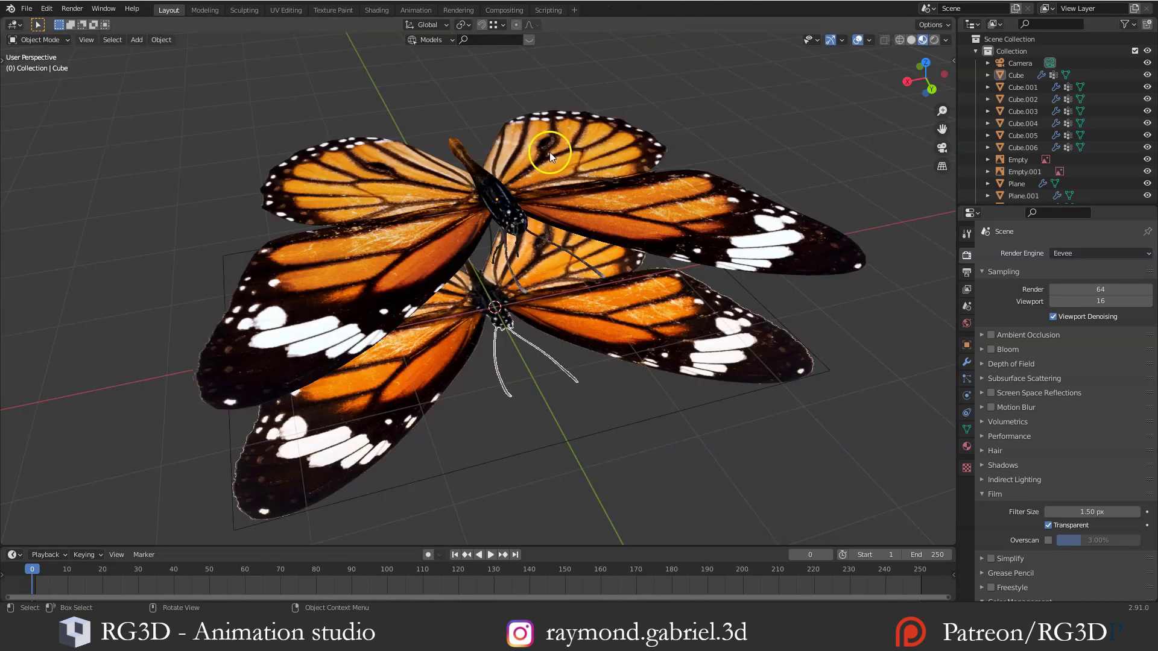
{"action": "middle_click_drag", "start_coordinate": [550, 156], "coordinate": [537, 201]}
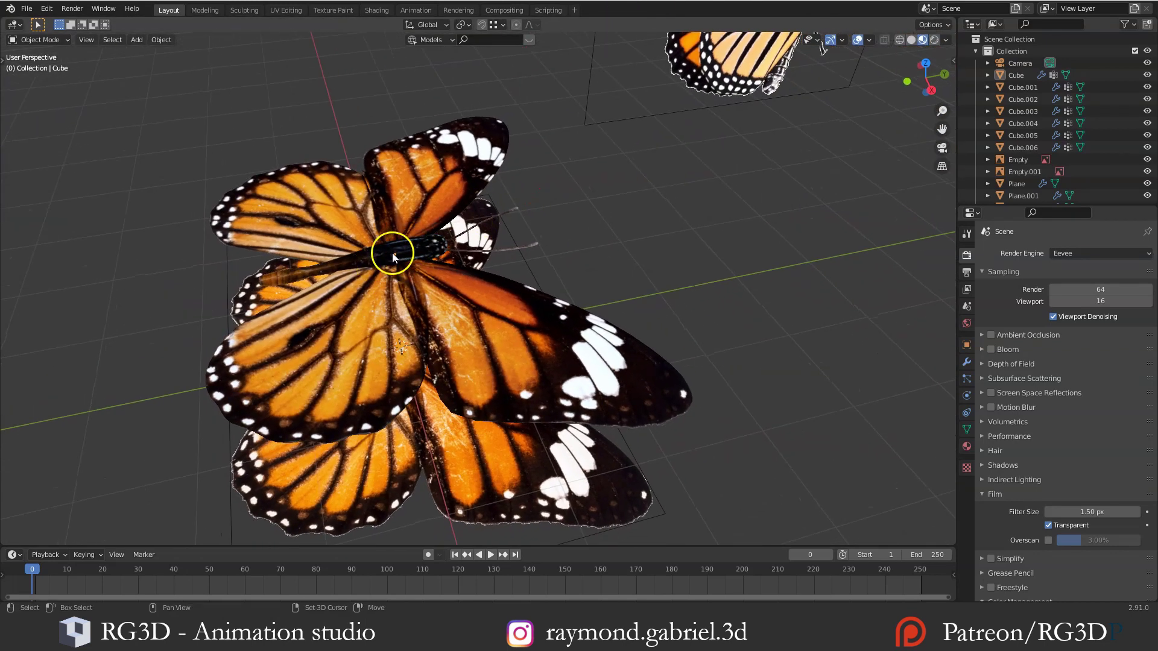
Place the 3D cursor on the middle of the butterfly's body and add a single-bone armature there
{"action": "right_click", "coordinate": [391, 252], "text": "shift"}
{"action": "middle_click_drag", "start_coordinate": [408, 254], "coordinate": [438, 258]}
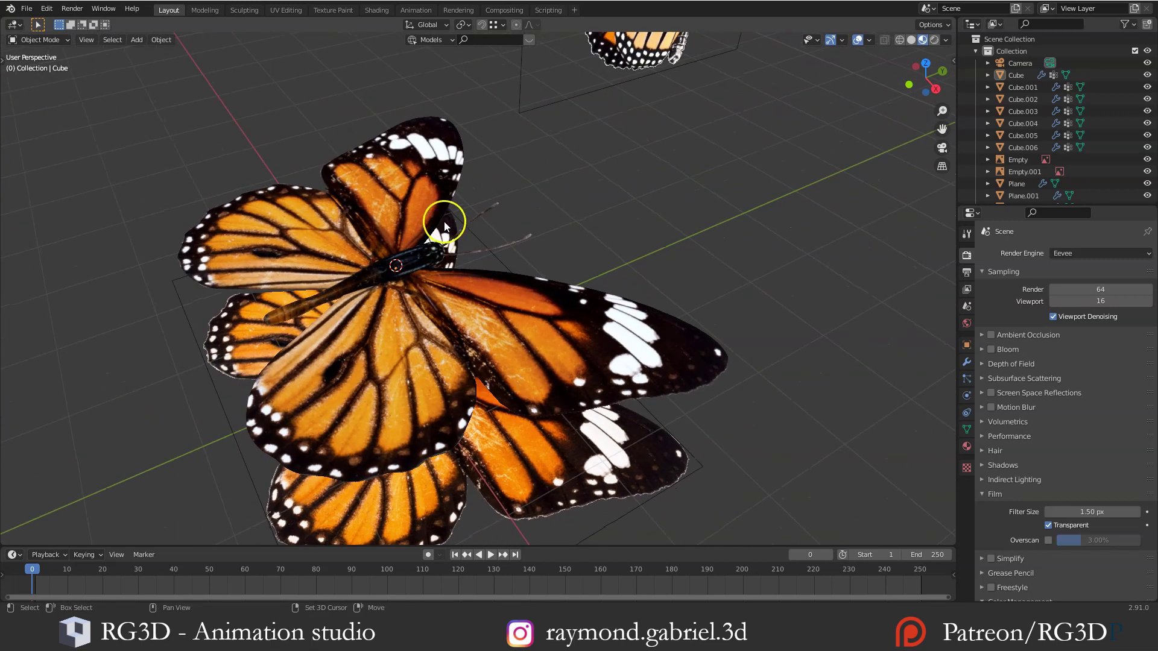
{"action": "key", "text": "shift+a"}
{"action": "mouse_move", "coordinate": [425, 307]}
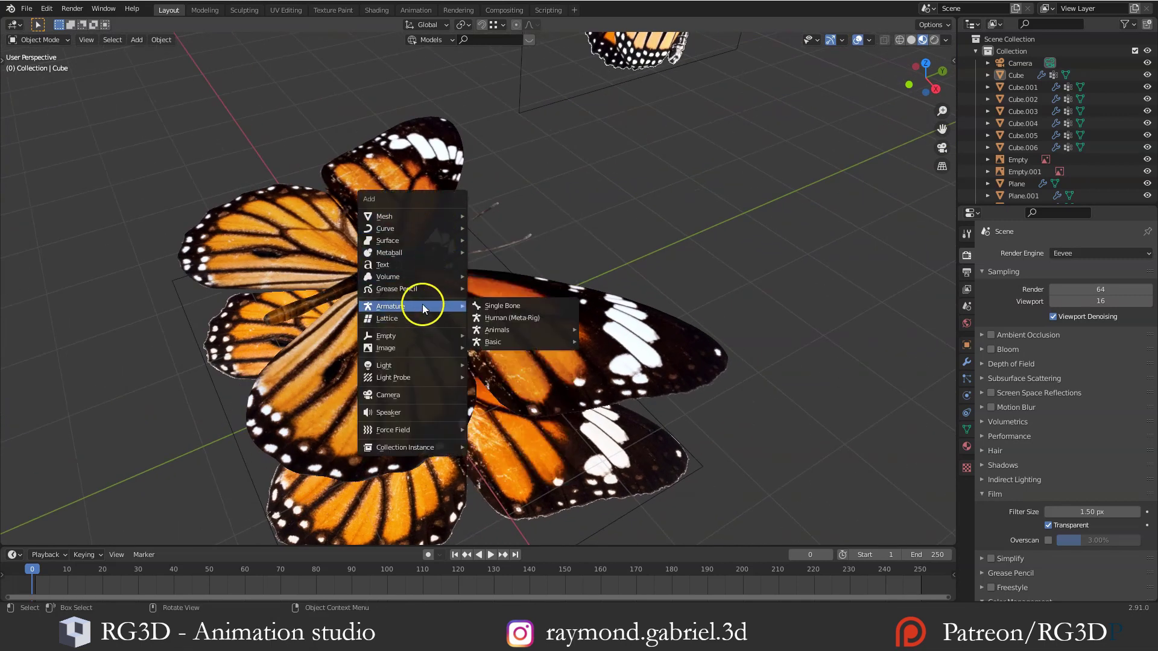
{"action": "left_click", "coordinate": [508, 305]}
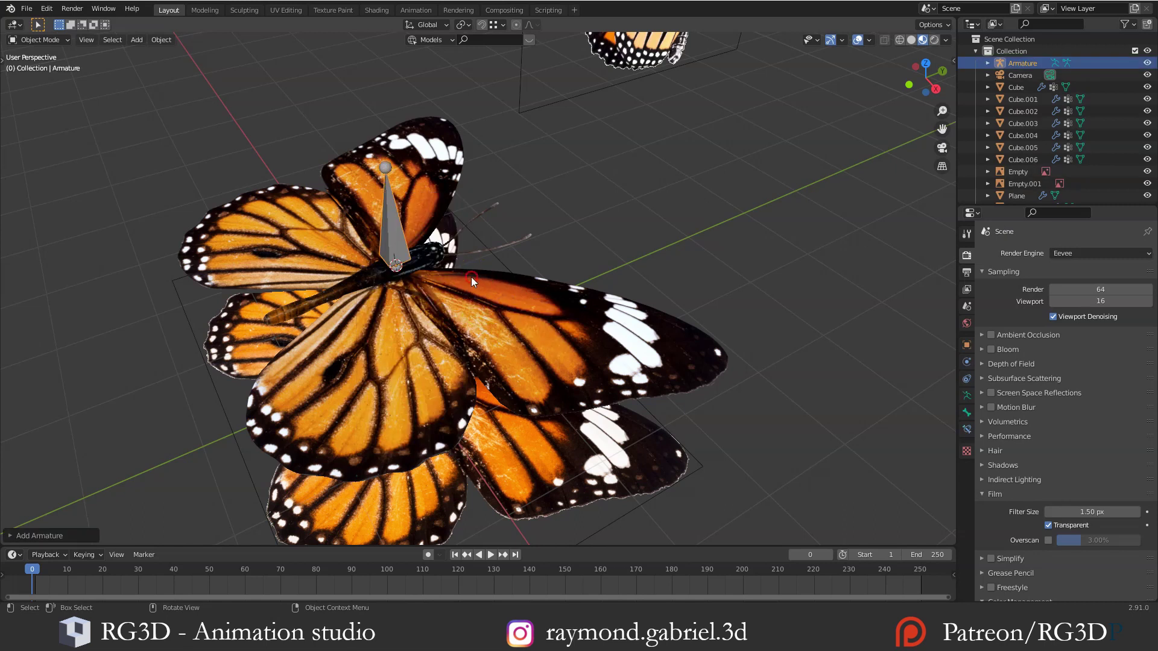
Rotate the armature by -90° in the right side view so the bone points toward the head
{"action": "middle_click_drag", "start_coordinate": [472, 277], "coordinate": [441, 150]}
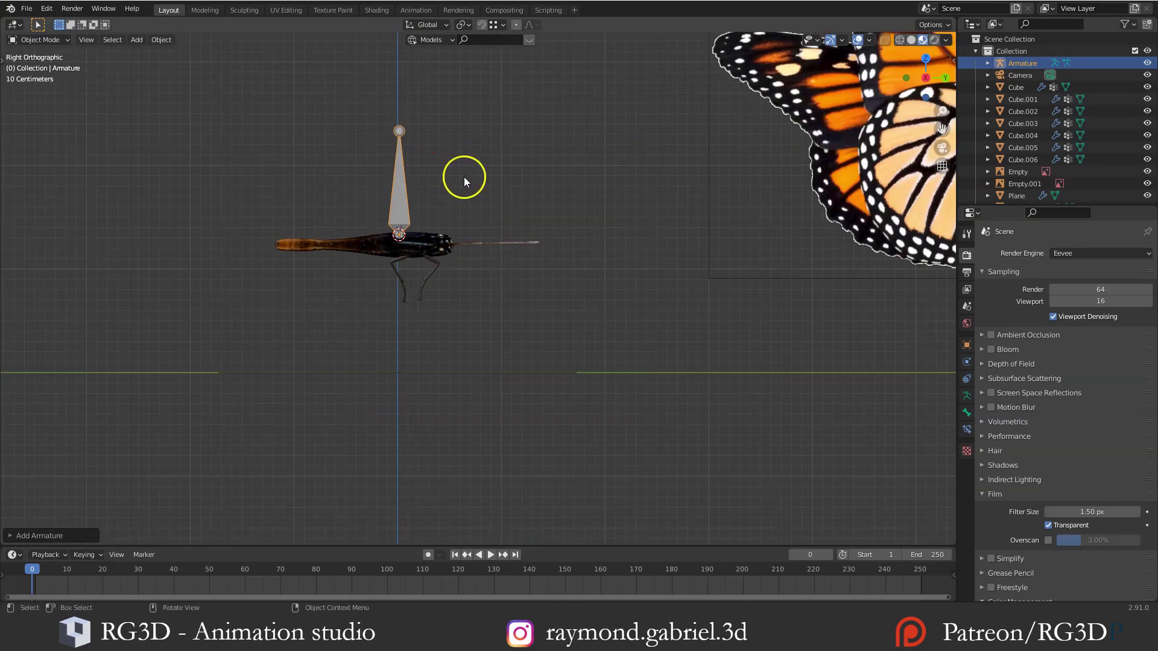
{"action": "scroll", "coordinate": [465, 181], "scroll_direction": "up", "scroll_amount": 1}
{"action": "key", "text": "r"}
{"action": "right_click", "coordinate": [421, 182]}
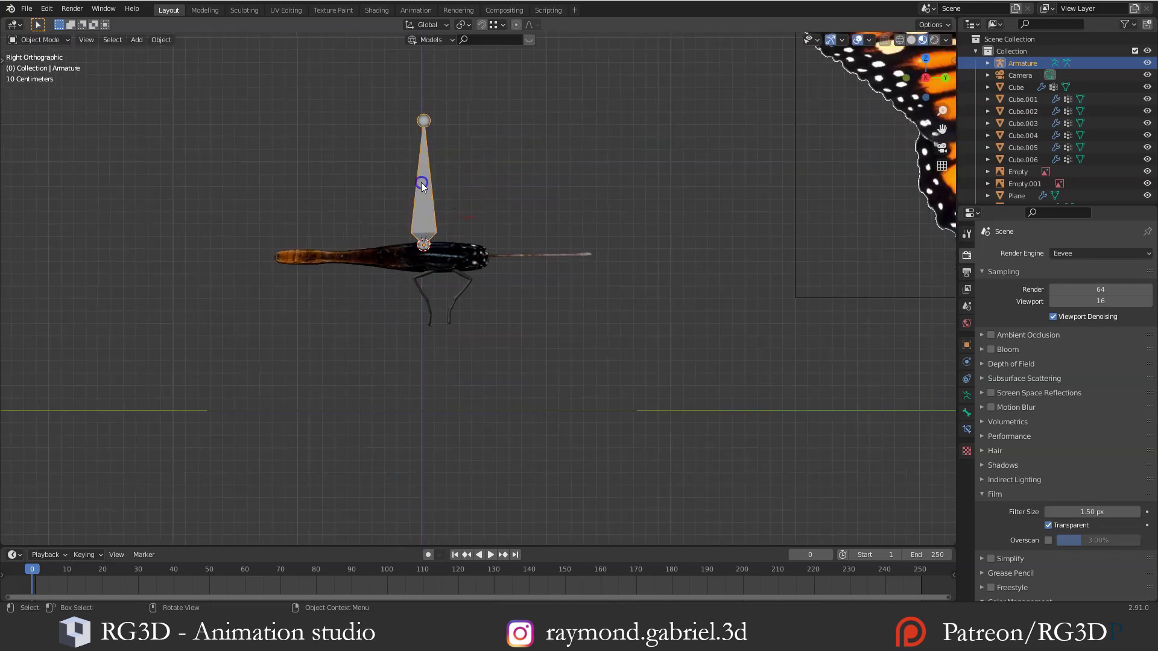
{"action": "key", "text": "r"}
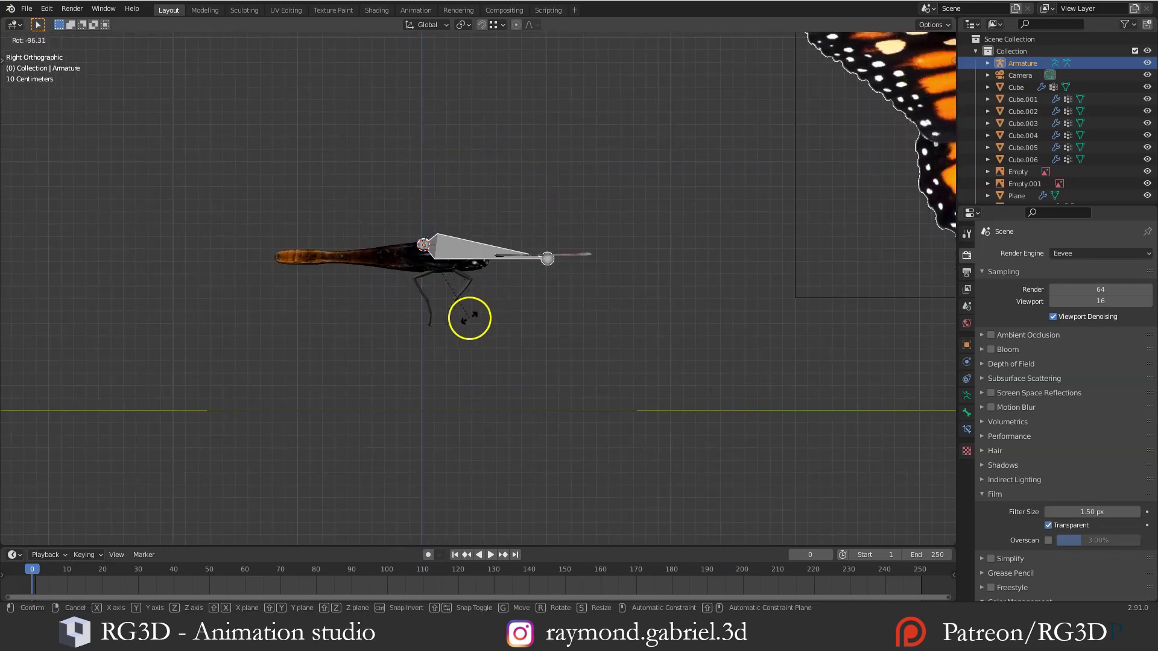
{"action": "key", "text": "9"}
{"action": "key", "text": "0"}
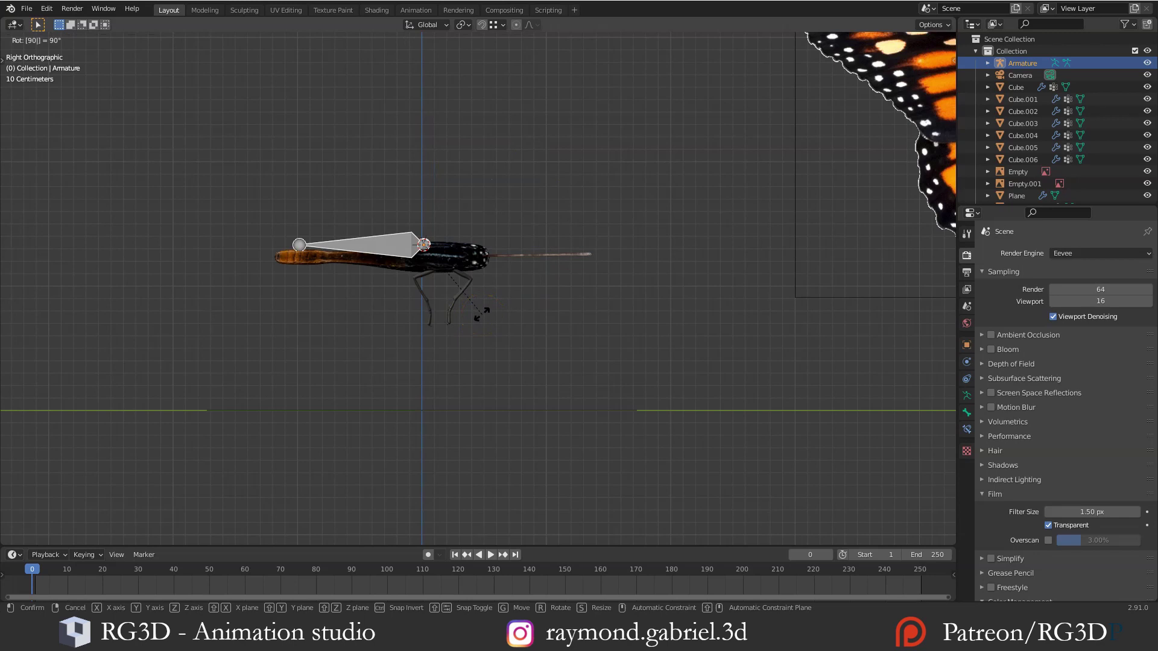
{"action": "key", "text": "minus"}
{"action": "key", "text": "Return"}
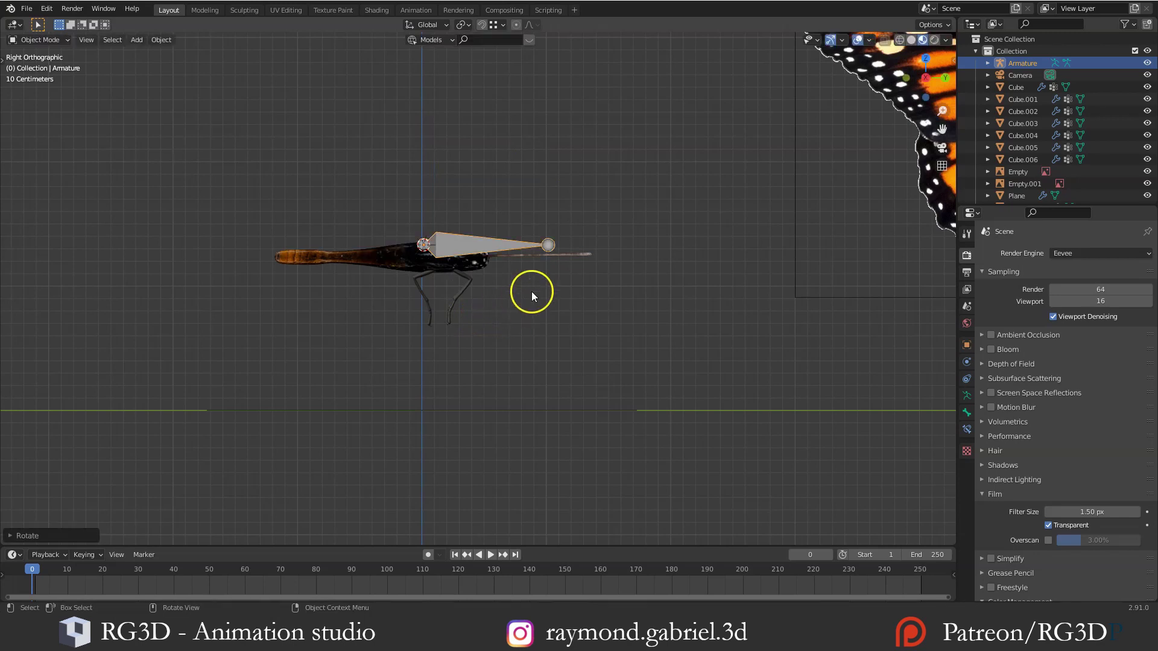
Scale the armature down and move it inside the middle of the butterfly's body
{"action": "key", "text": "g"}
{"action": "left_click", "coordinate": [473, 307]}
{"action": "scroll", "coordinate": [513, 311], "scroll_direction": "up", "scroll_amount": 2}
{"action": "key", "text": "s"}
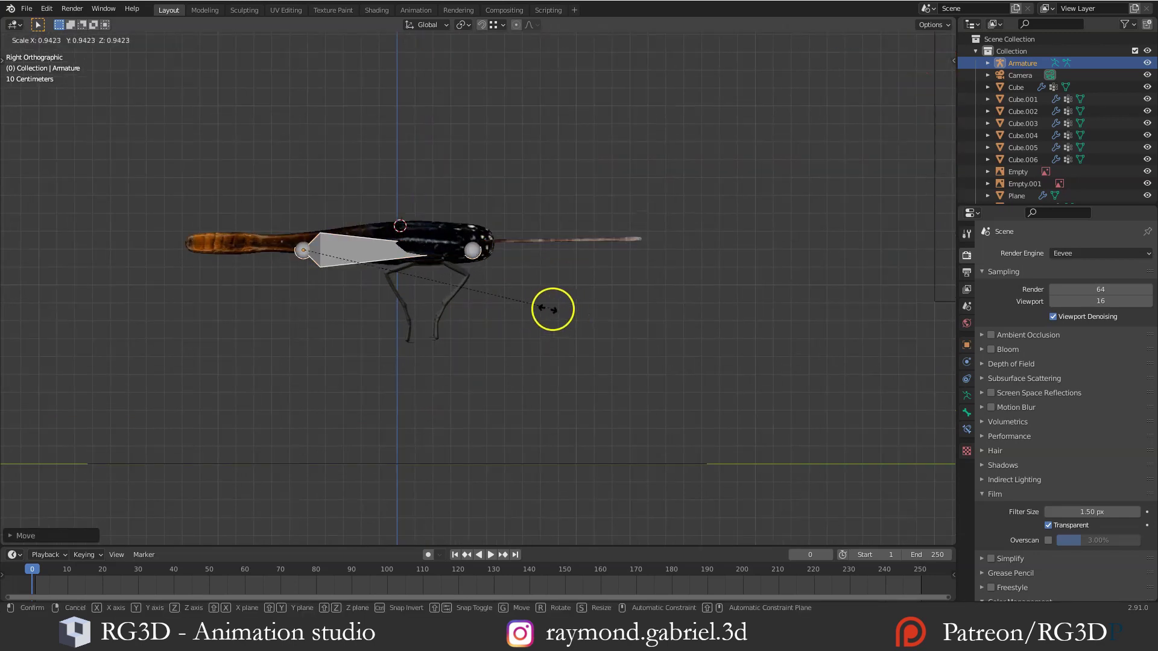
{"action": "left_click", "coordinate": [389, 290]}
{"action": "key", "text": "g"}
{"action": "left_click", "coordinate": [458, 290]}
{"action": "key", "text": "g"}
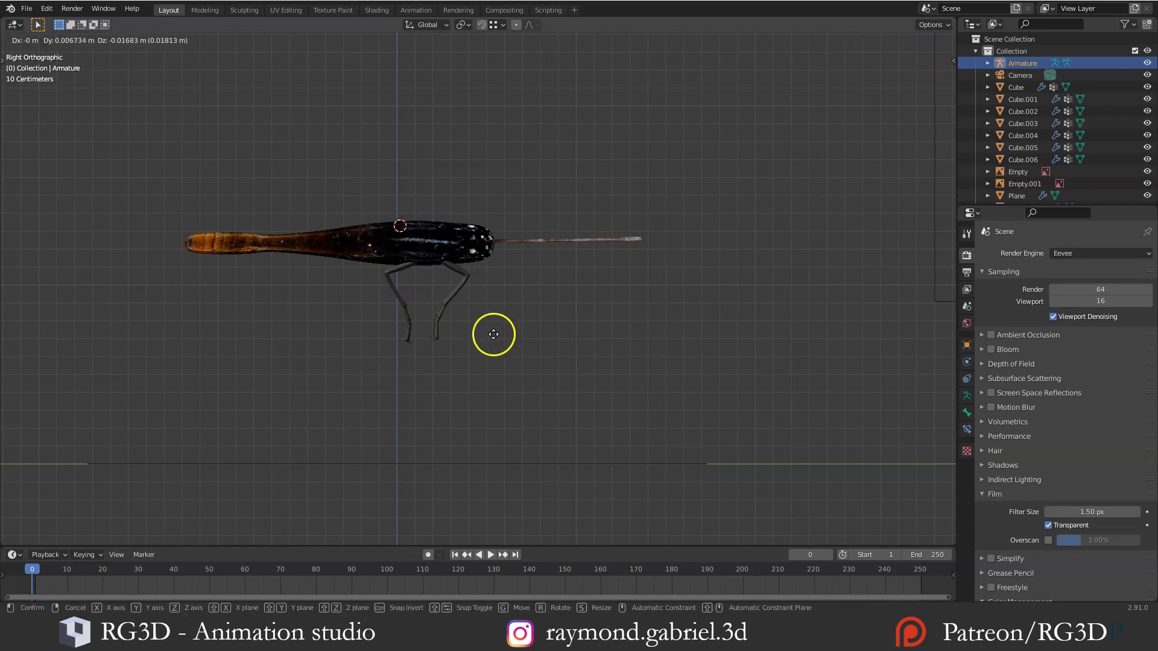
{"action": "left_click", "coordinate": [492, 333]}
{"action": "middle_click_drag", "start_coordinate": [491, 335], "coordinate": [444, 269]}
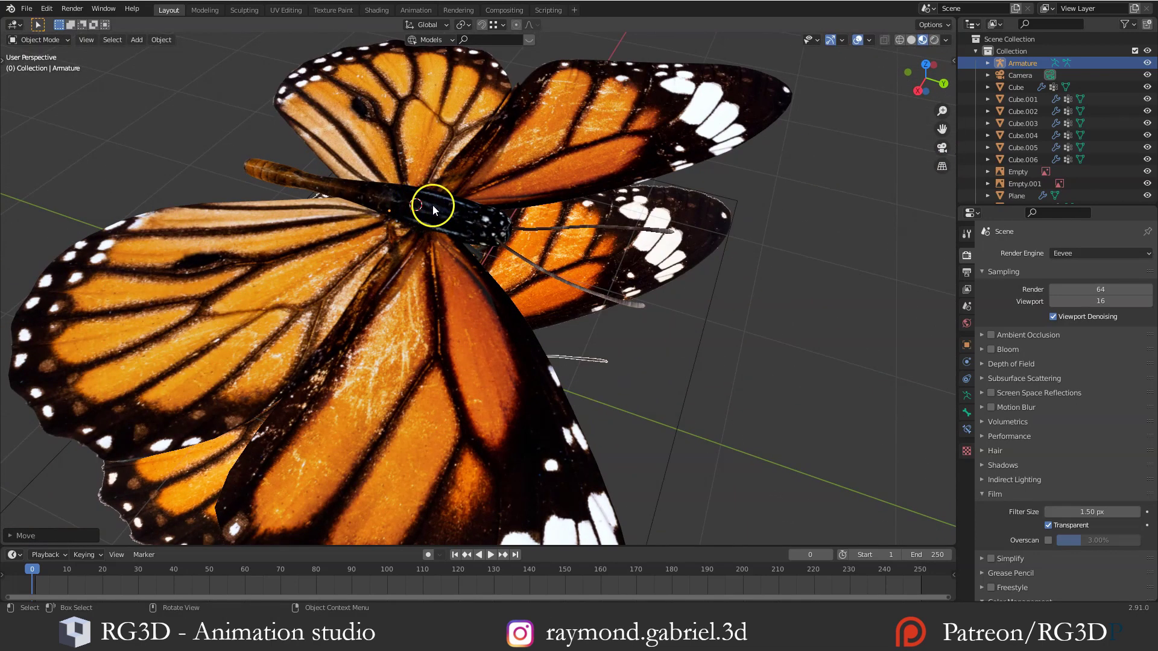
Set the armature's viewport display to In Front so the bone shows through the body
{"action": "left_click", "coordinate": [967, 396]}
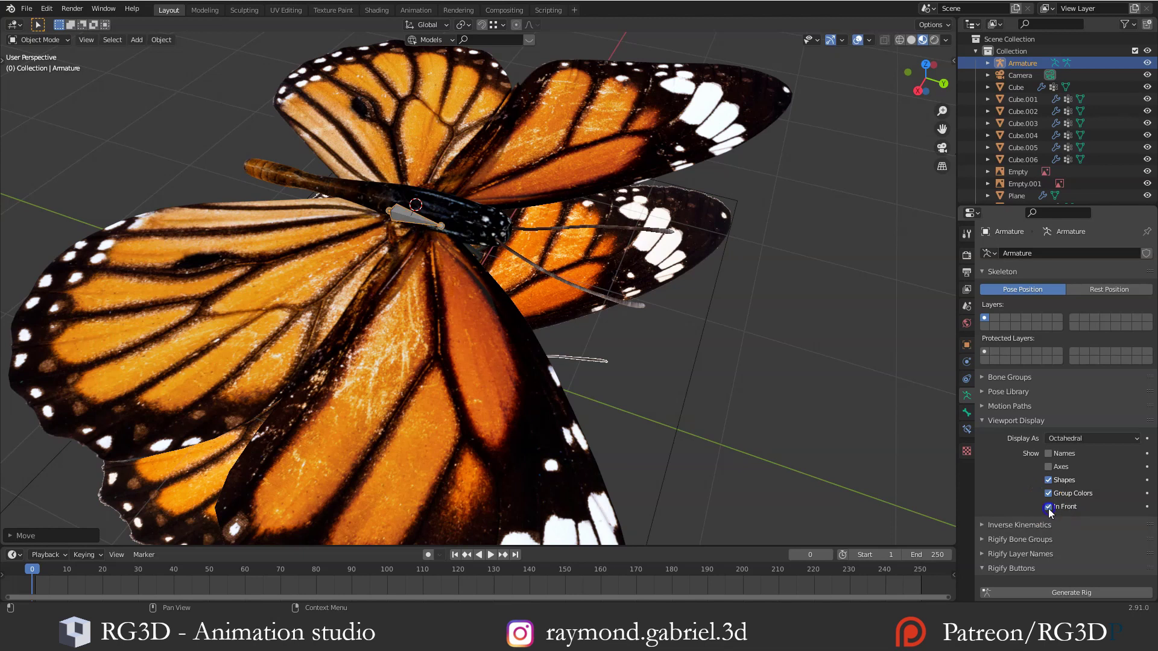
{"action": "scroll", "coordinate": [409, 231], "scroll_direction": "up", "scroll_amount": 1}
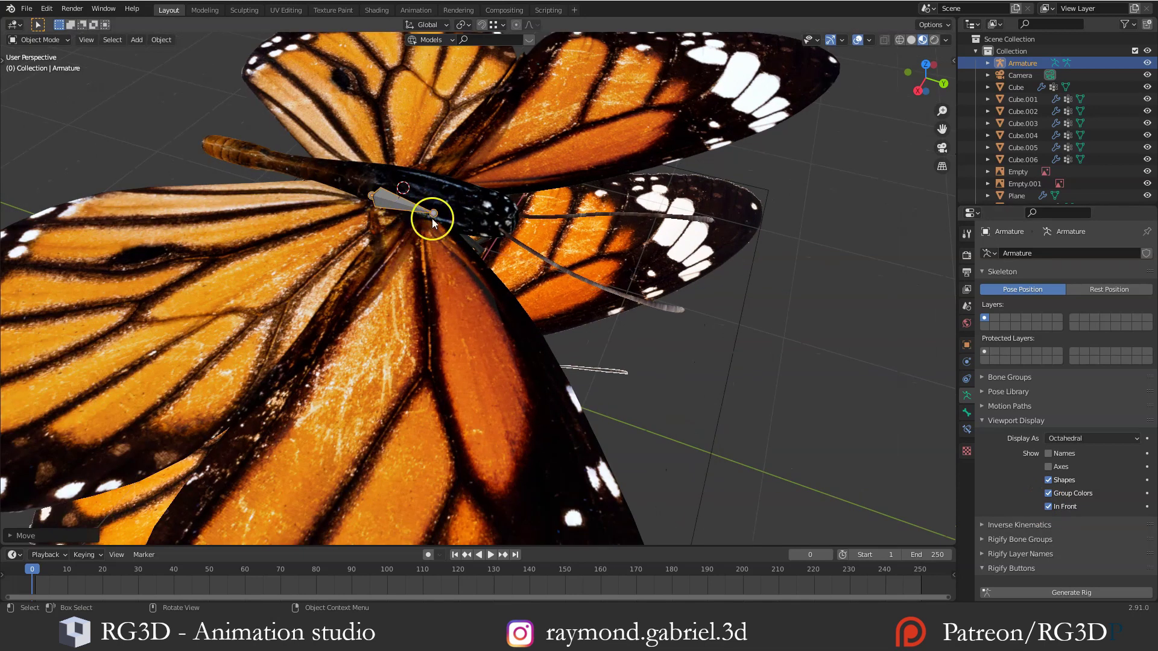
{"action": "scroll", "coordinate": [432, 218], "scroll_direction": "down", "scroll_amount": 1}
Move the armature along the X axis to centre the bone in the butterfly's body
{"action": "middle_click_drag", "start_coordinate": [470, 204], "coordinate": [518, 232]}
{"action": "key", "text": "g"}
{"action": "key", "text": "x"}
{"action": "left_click", "coordinate": [500, 256]}
{"action": "key", "text": "g"}
{"action": "key", "text": "x"}
{"action": "left_click", "coordinate": [495, 268]}
{"action": "key", "text": "g"}
{"action": "key", "text": "y"}
{"action": "right_click", "coordinate": [496, 235]}
In Edit Mode, extrude a second bone along Y from the first bone's tip toward the head and adjust their shared joint along Y
{"action": "key", "text": "Tab"}
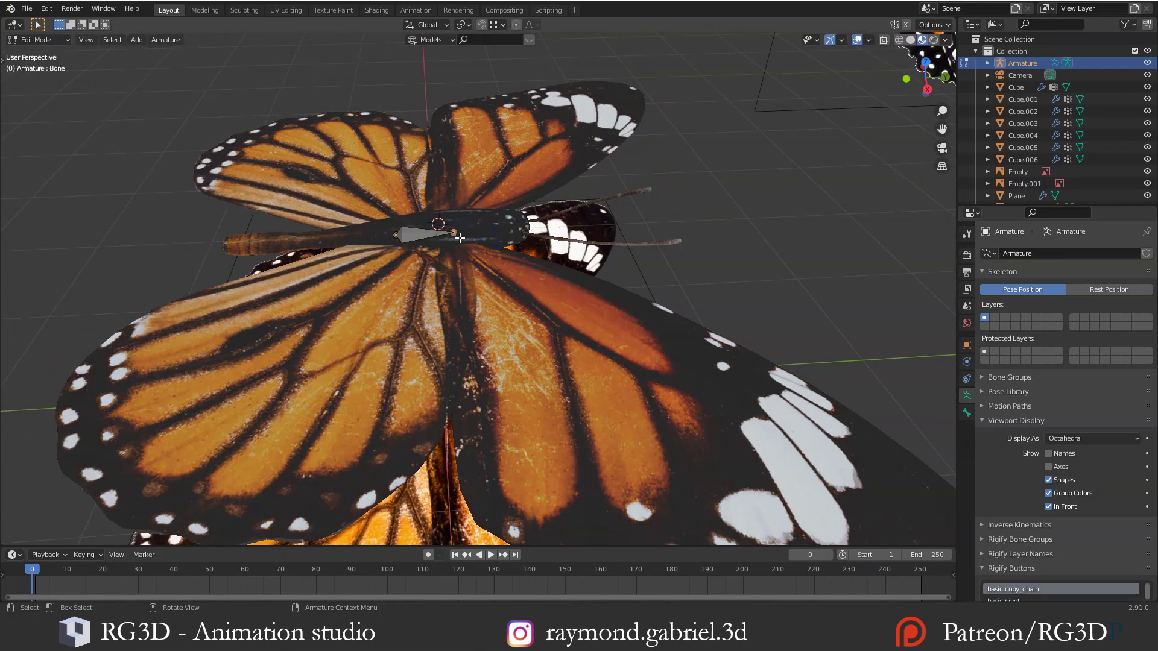
{"action": "left_click", "coordinate": [457, 233]}
{"action": "scroll", "coordinate": [470, 231], "scroll_direction": "up", "scroll_amount": 1}
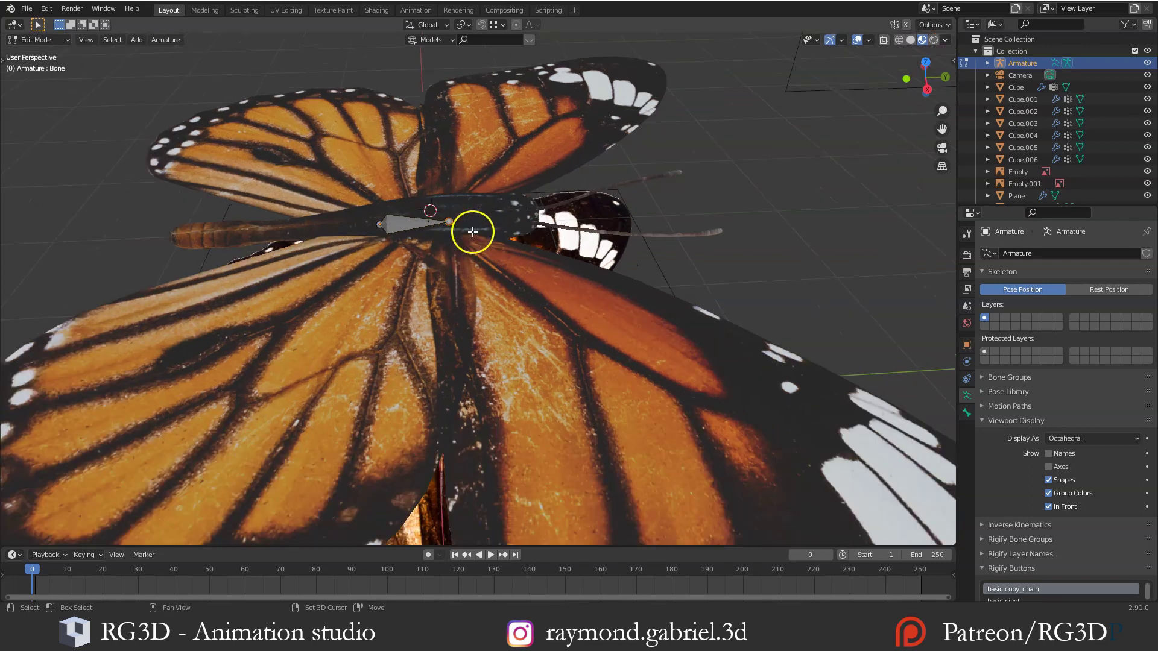
{"action": "middle_click_drag", "start_coordinate": [473, 232], "coordinate": [419, 277], "text": "shift"}
{"action": "middle_click_drag", "start_coordinate": [419, 276], "coordinate": [439, 305]}
{"action": "key", "text": "e"}
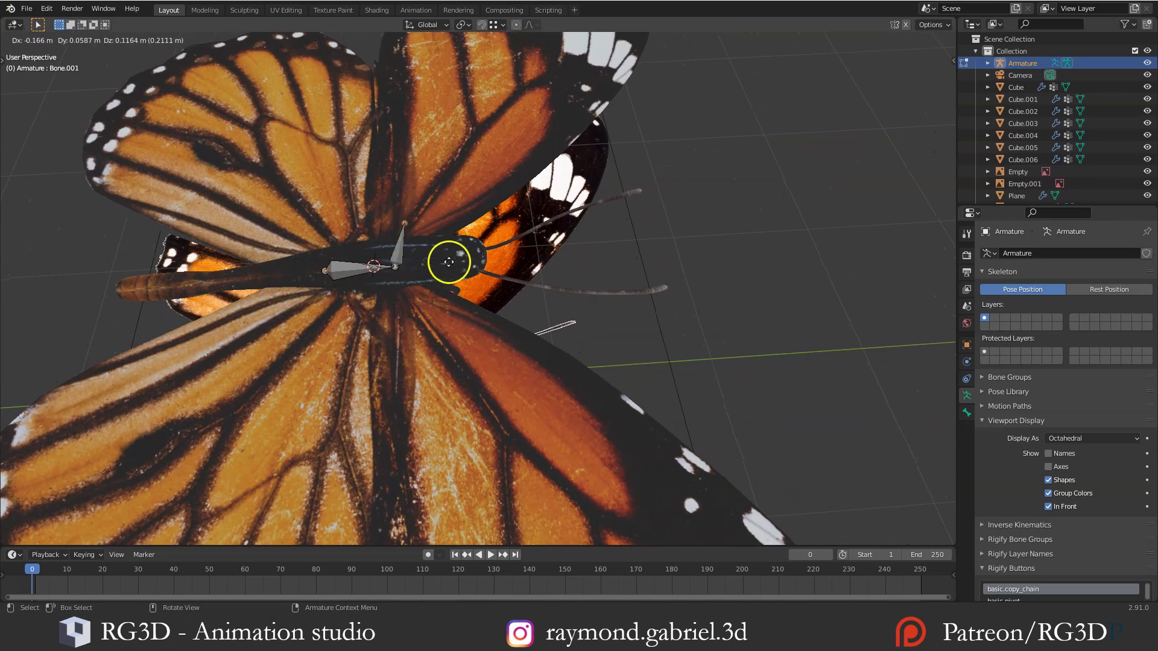
{"action": "left_click_drag", "start_coordinate": [448, 261], "coordinate": [509, 280]}
{"action": "key", "text": "y"}
{"action": "middle_click_drag", "start_coordinate": [509, 280], "coordinate": [522, 323]}
{"action": "left_click", "coordinate": [401, 278]}
{"action": "key", "text": "g"}
{"action": "key", "text": "y"}
{"action": "left_click", "coordinate": [411, 311]}
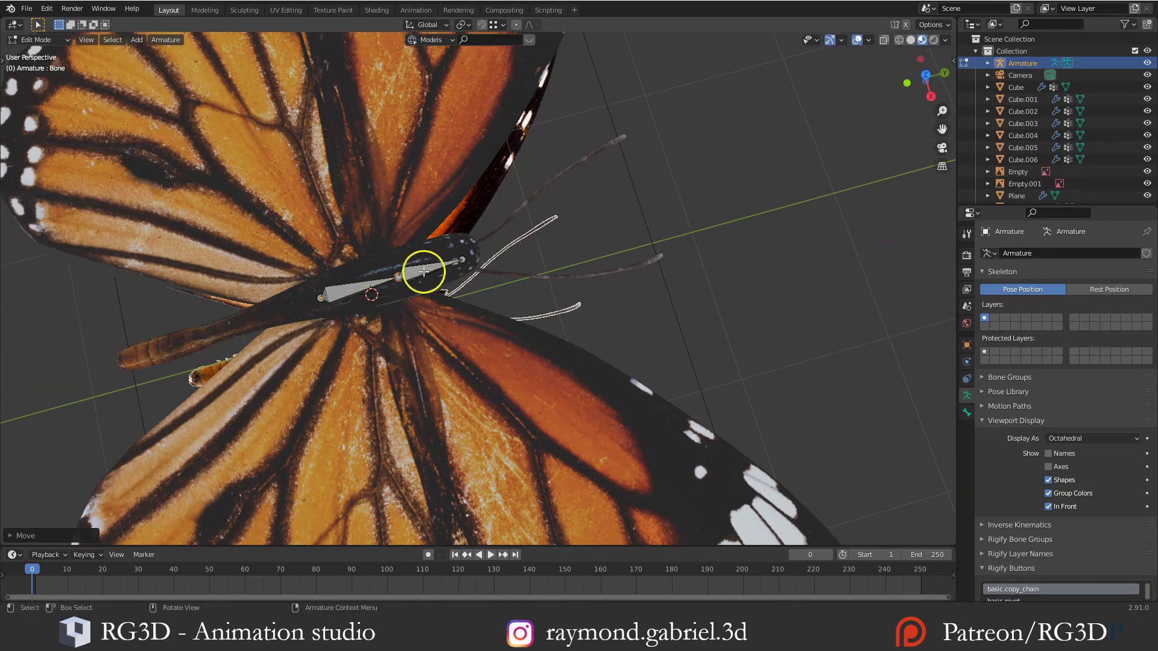
Extrude two bones in a row along Y from the first bone's rear end through the abdomen
{"action": "middle_click_drag", "start_coordinate": [434, 269], "coordinate": [489, 278]}
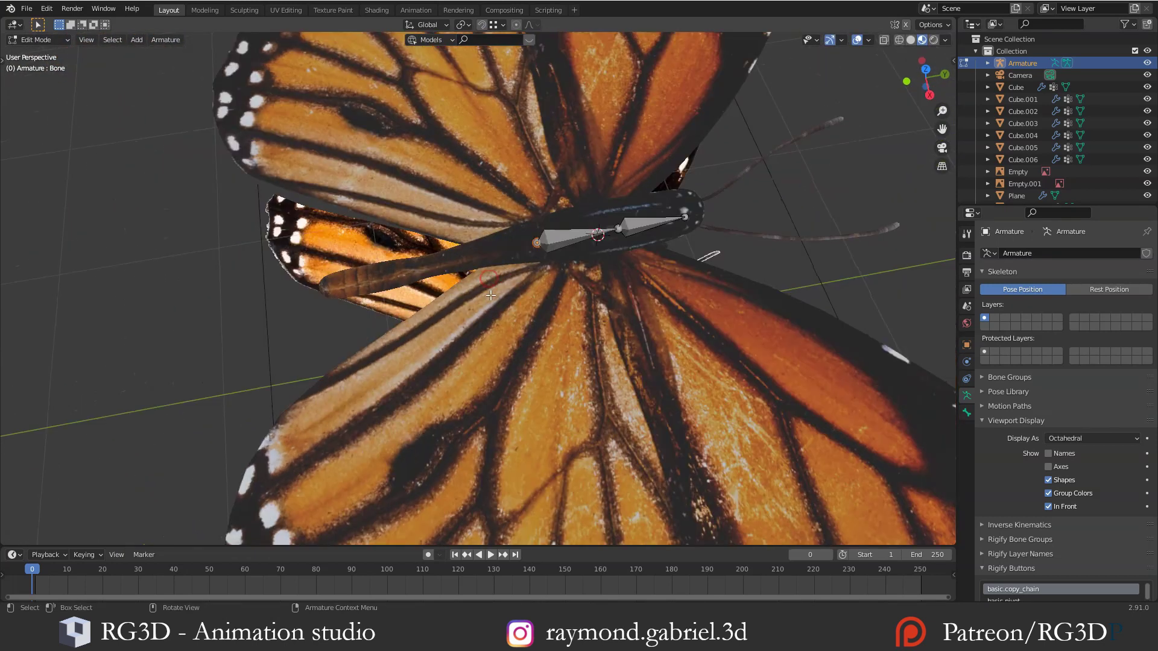
{"action": "key", "text": "e"}
{"action": "key", "text": "y"}
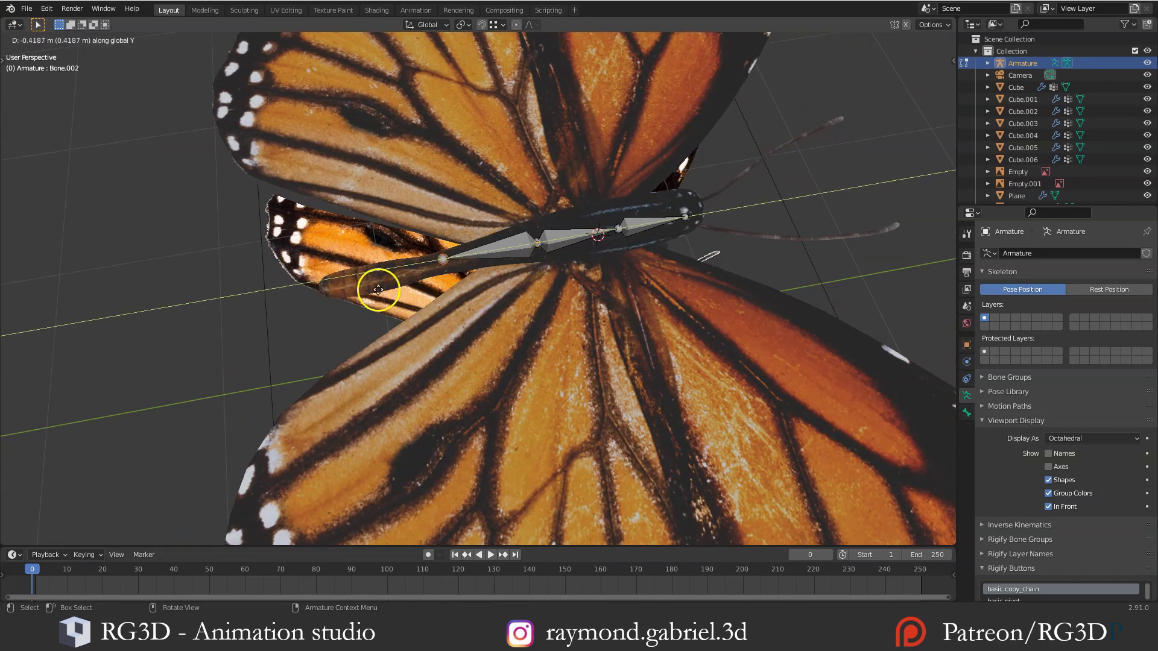
{"action": "left_click", "coordinate": [363, 297]}
{"action": "key", "text": "e"}
{"action": "key", "text": "y"}
{"action": "left_click", "coordinate": [332, 304]}
Move the two abdomen bones' end joints along X to follow the centre of the abdomen
{"action": "middle_click_drag", "start_coordinate": [332, 304], "coordinate": [496, 284]}
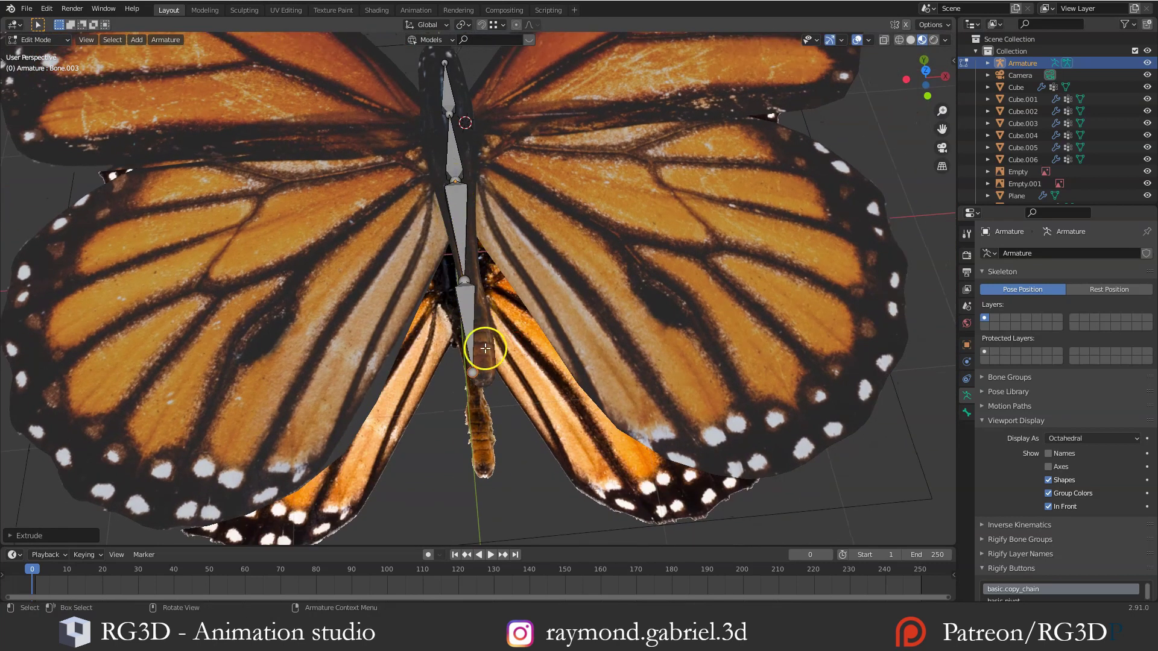
{"action": "middle_click_drag", "start_coordinate": [487, 354], "coordinate": [501, 282]}
{"action": "key", "text": "g"}
{"action": "key", "text": "x"}
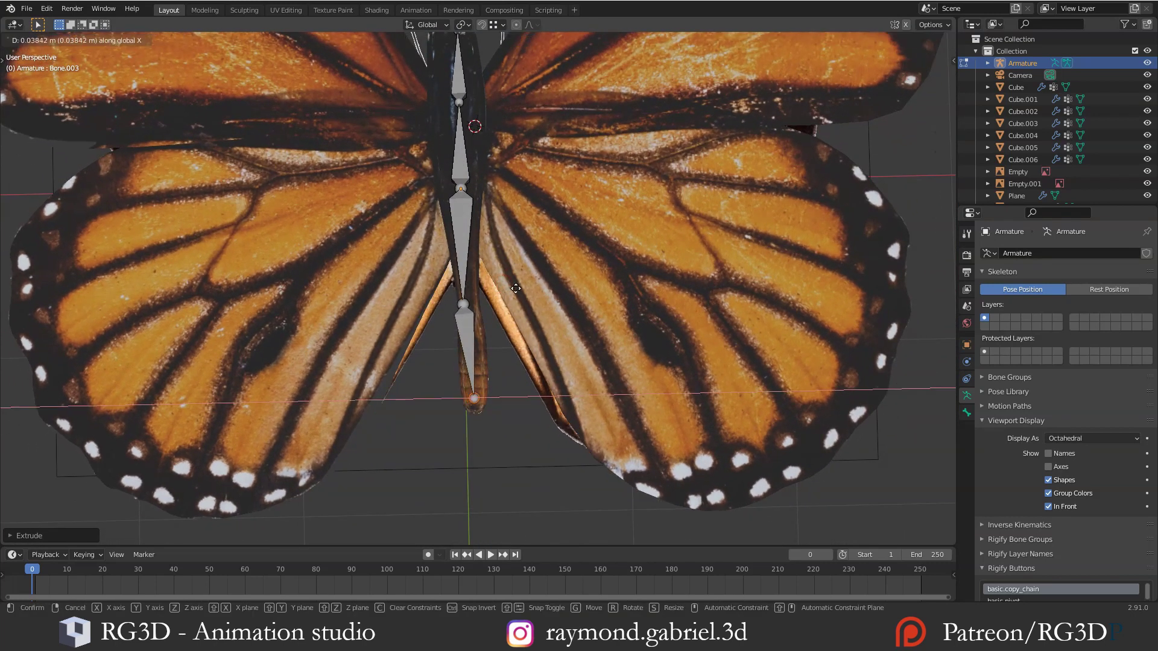
{"action": "left_click", "coordinate": [516, 289]}
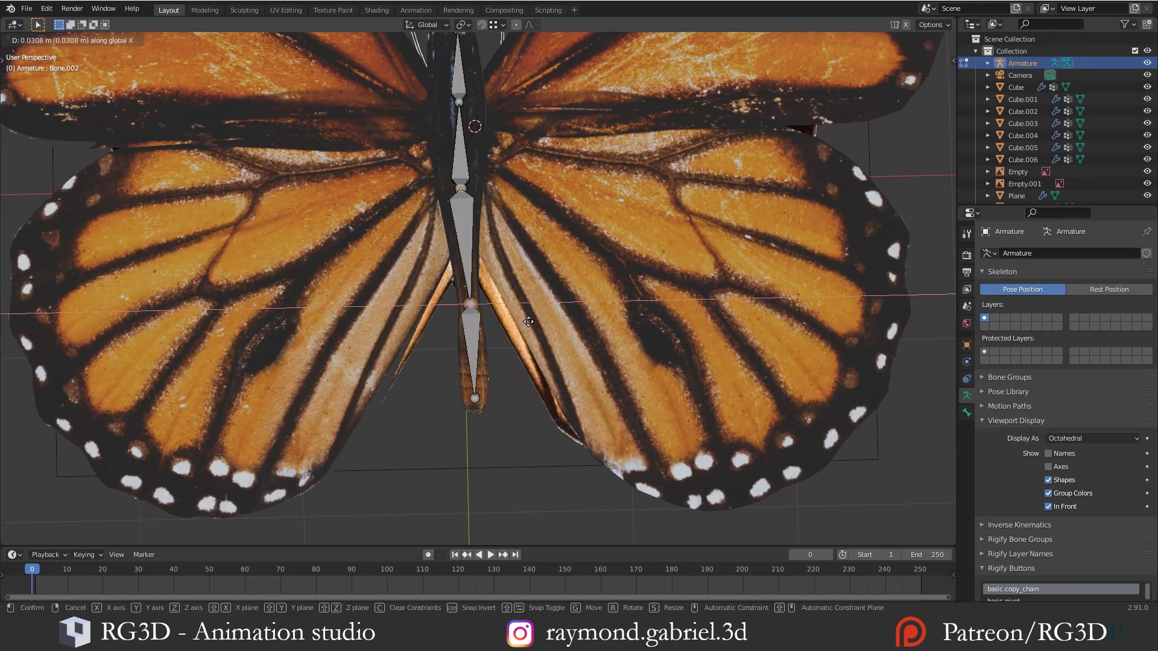
{"action": "scroll", "coordinate": [543, 379], "scroll_direction": "down", "scroll_amount": 3}
Place the 3D cursor just in front of the head at the antennae and add a new bone there
{"action": "middle_click_drag", "start_coordinate": [542, 380], "coordinate": [577, 231]}
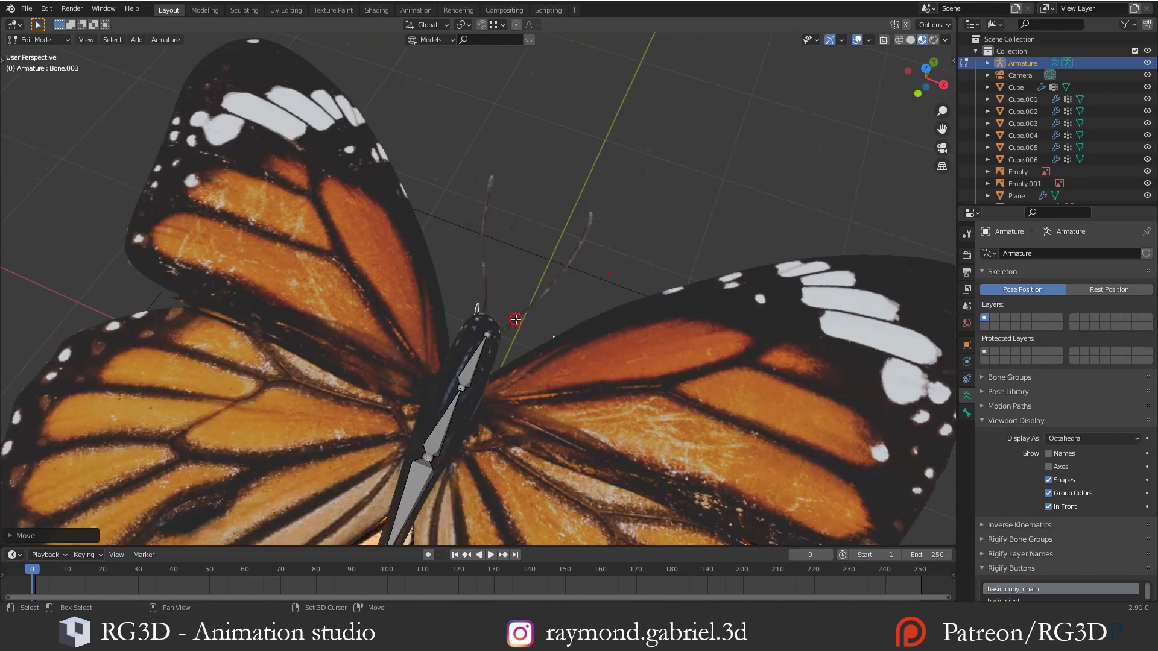
{"action": "middle_click_drag", "start_coordinate": [514, 323], "coordinate": [395, 333]}
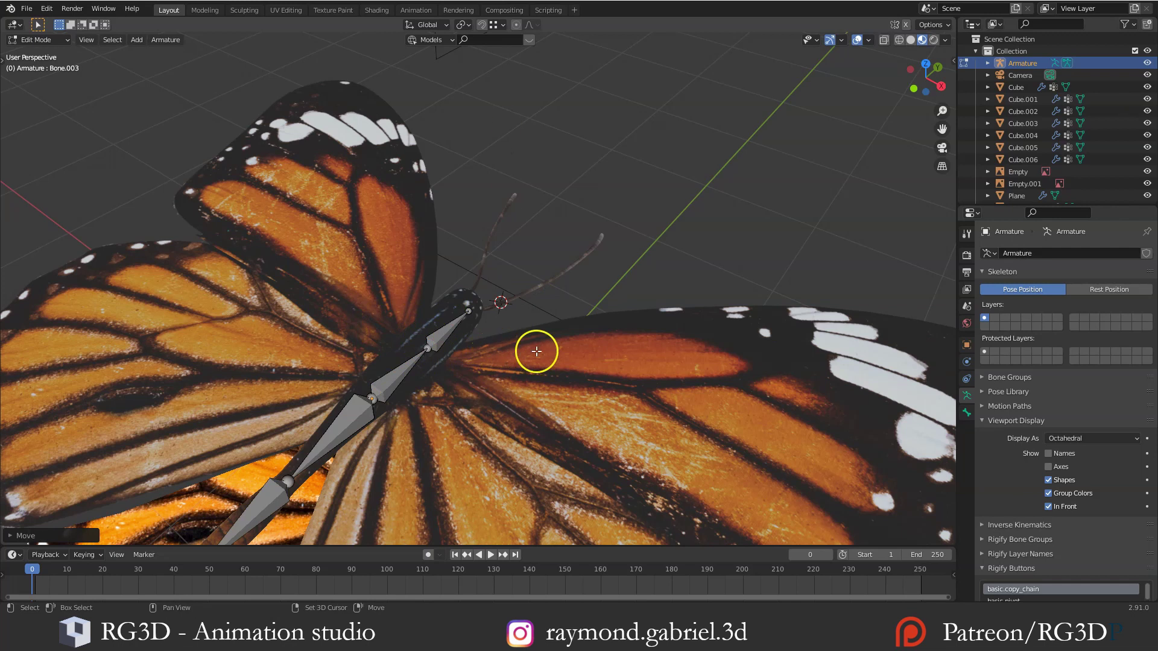
{"action": "key", "text": "shift+a"}
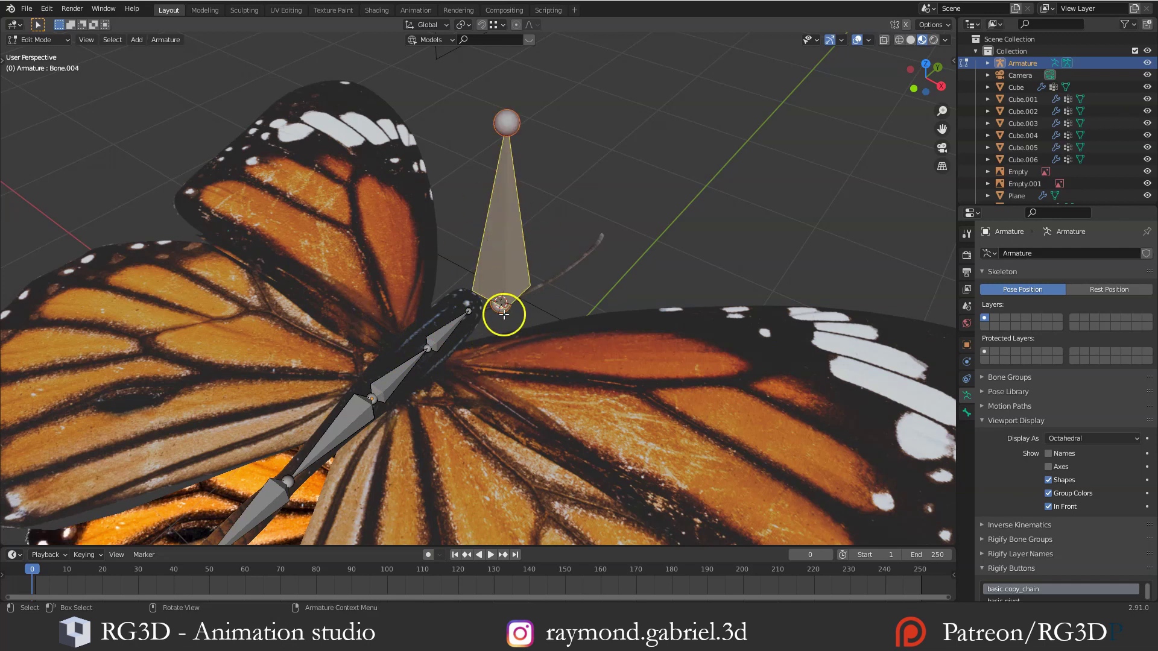
{"action": "key", "text": "KP_3"}
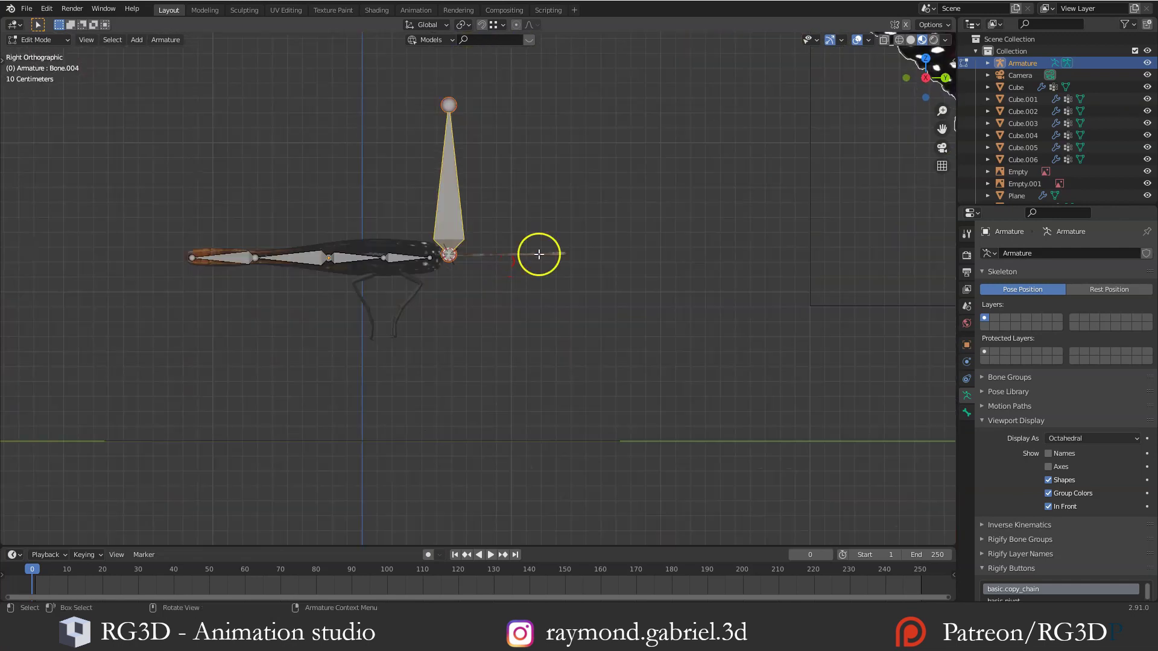
Rotate the new bone to lie horizontally, scale it down and move it to the start of the antennae in the side view
{"action": "key", "text": "r"}
{"action": "left_click", "coordinate": [409, 223]}
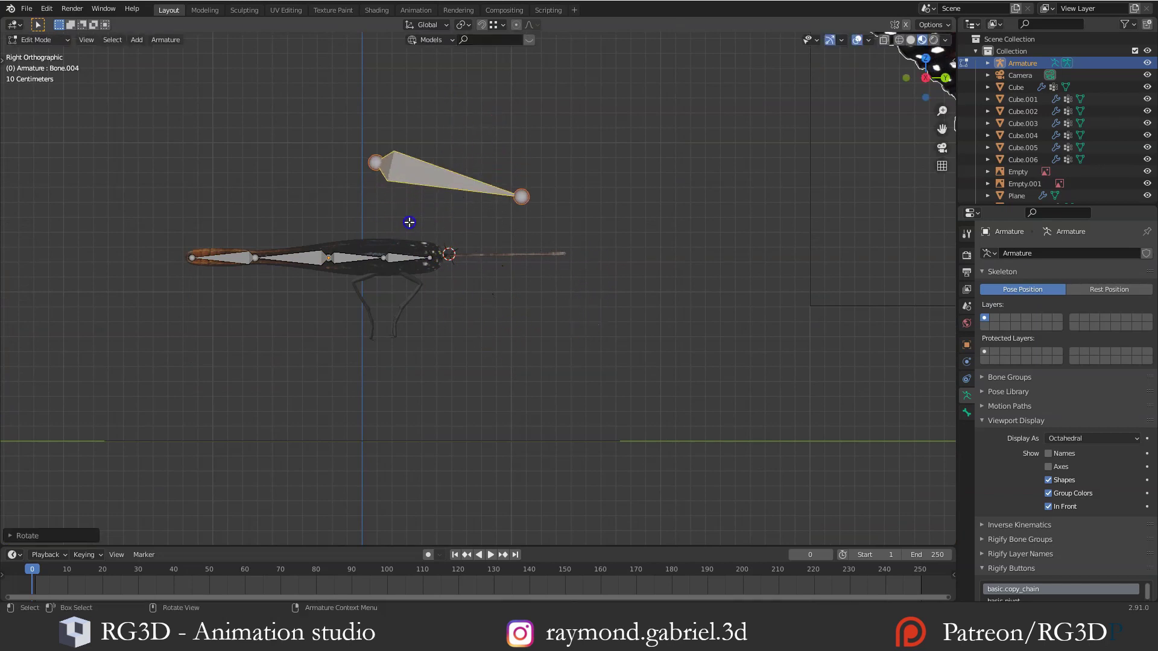
{"action": "key", "text": "g"}
{"action": "left_click", "coordinate": [480, 325]}
{"action": "key", "text": "r"}
{"action": "left_click", "coordinate": [500, 326]}
{"action": "key", "text": "g"}
{"action": "left_click", "coordinate": [495, 299]}
{"action": "key", "text": "s"}
{"action": "middle_click_drag", "start_coordinate": [498, 294], "coordinate": [515, 324]}
Move the bone onto the base of the right antenna and angle it along the antenna's first section in top view
{"action": "key", "text": "r"}
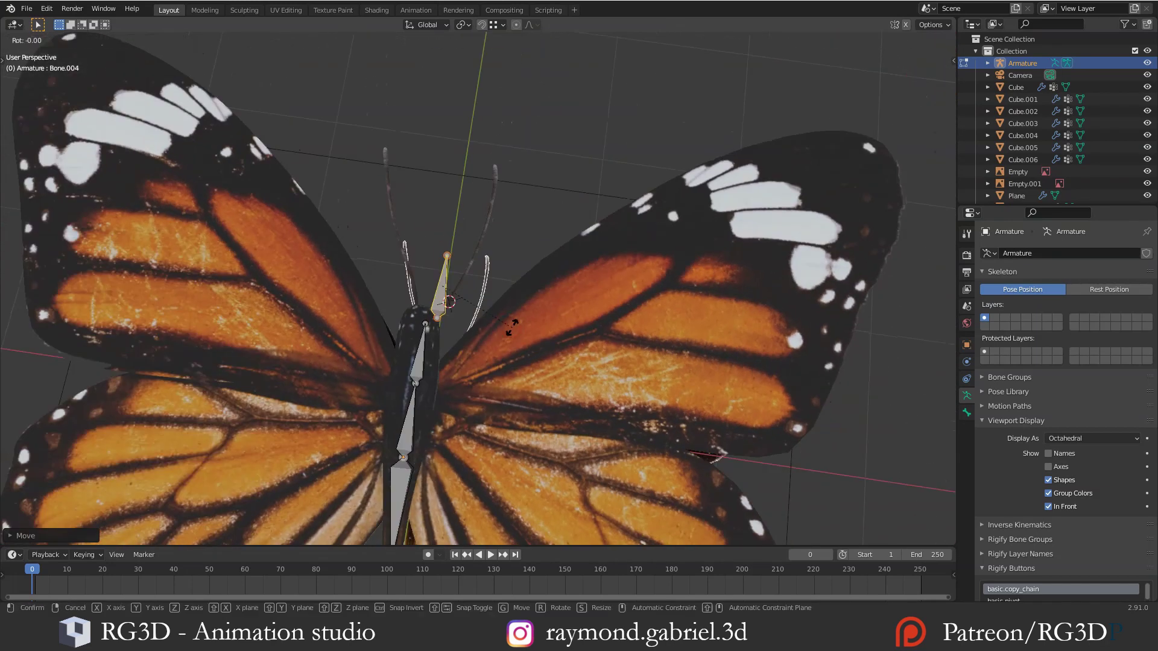
{"action": "key", "text": "g"}
{"action": "left_click", "coordinate": [483, 320]}
{"action": "key", "text": "KP_7"}
{"action": "left_click", "coordinate": [463, 300]}
{"action": "key", "text": "g"}
{"action": "left_click_drag", "start_coordinate": [461, 300], "coordinate": [463, 302]}
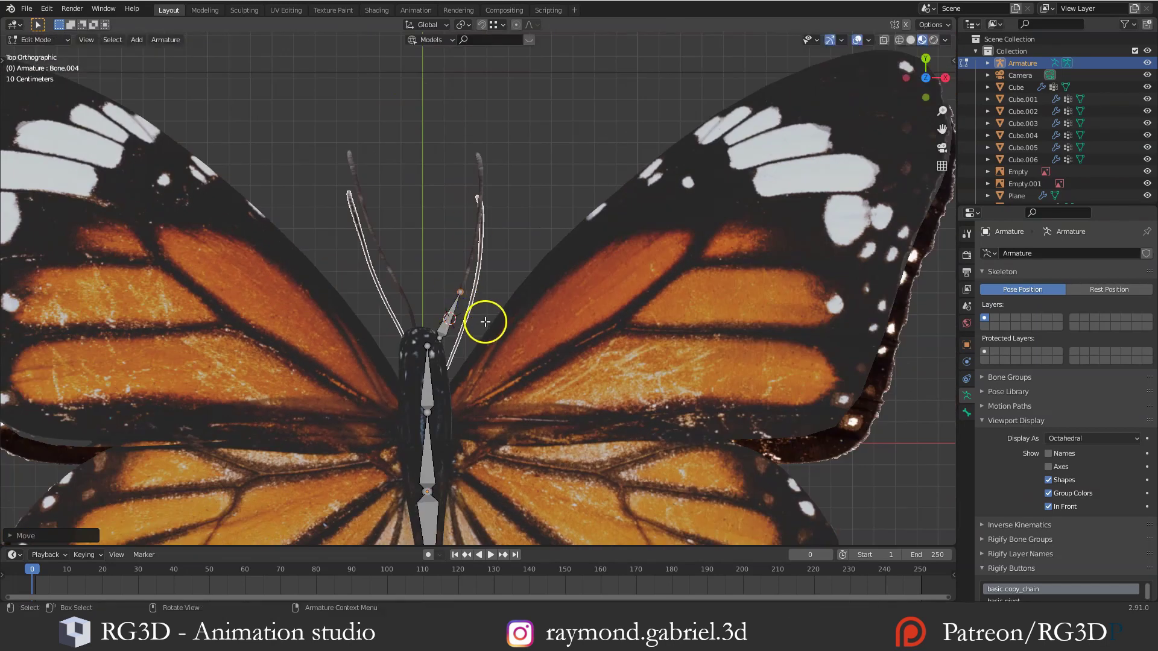
Extrude three more bones along the right antenna up to its tip and adjust the joint below the last bone
{"action": "scroll", "coordinate": [483, 284], "scroll_direction": "up", "scroll_amount": 2}
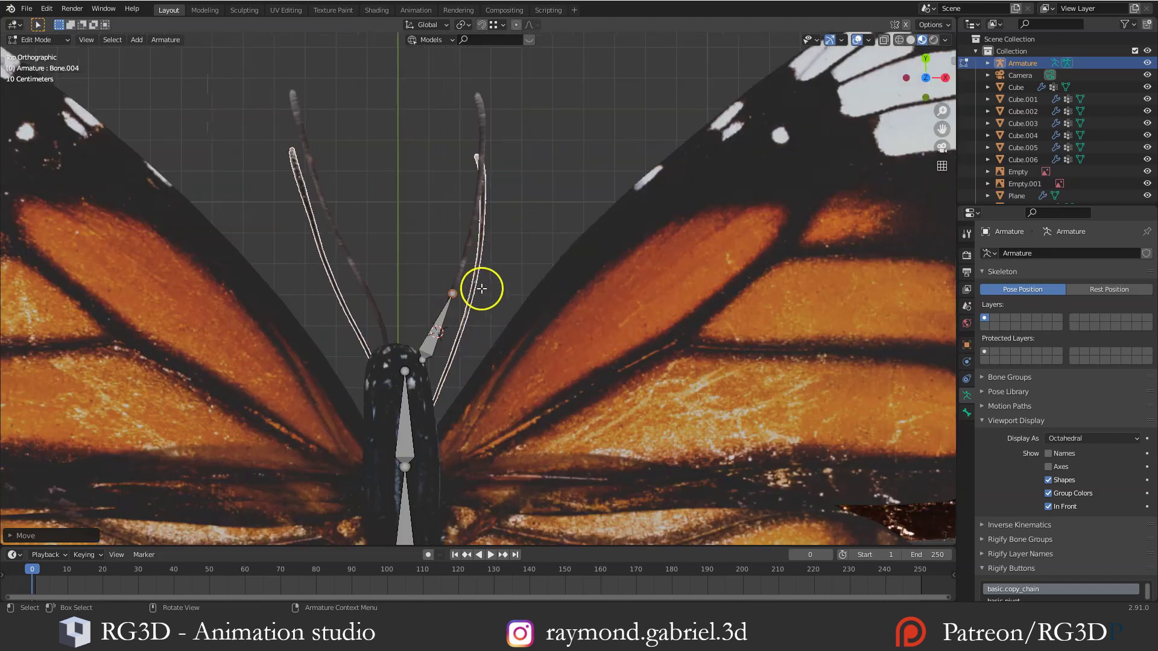
{"action": "middle_click_drag", "start_coordinate": [485, 290], "coordinate": [473, 332], "text": "shift"}
{"action": "key", "text": "e"}
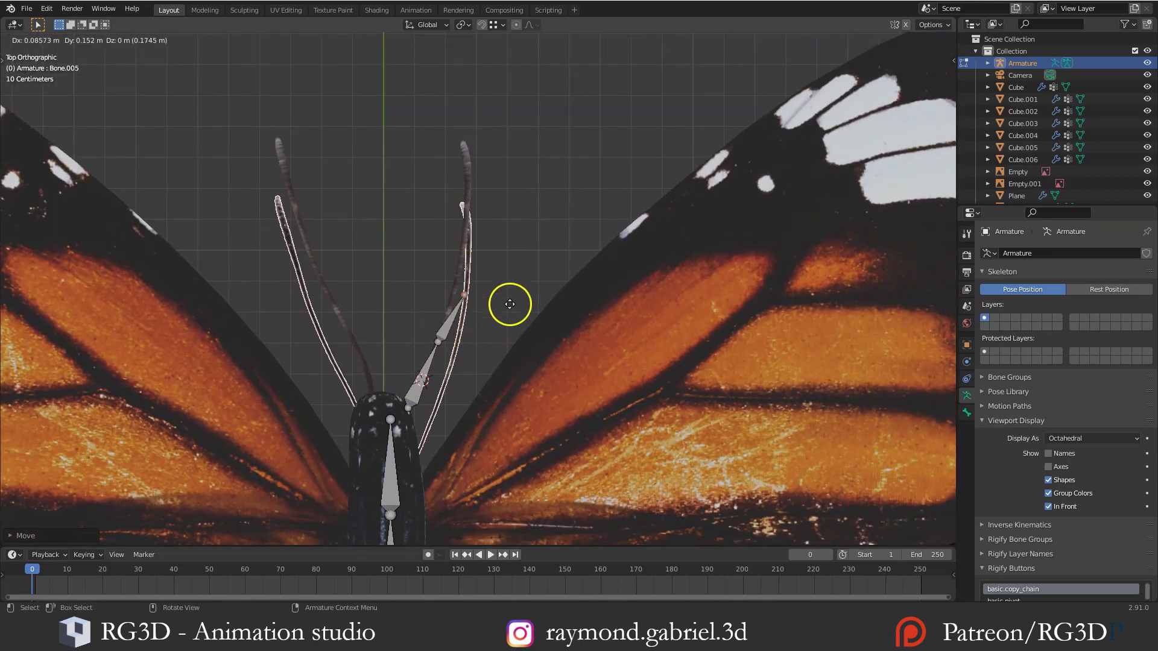
{"action": "left_click", "coordinate": [503, 287]}
{"action": "key", "text": "e"}
{"action": "left_click", "coordinate": [520, 217]}
{"action": "key", "text": "e"}
{"action": "left_click", "coordinate": [512, 149]}
{"action": "left_click_drag", "start_coordinate": [469, 220], "coordinate": [472, 217]}
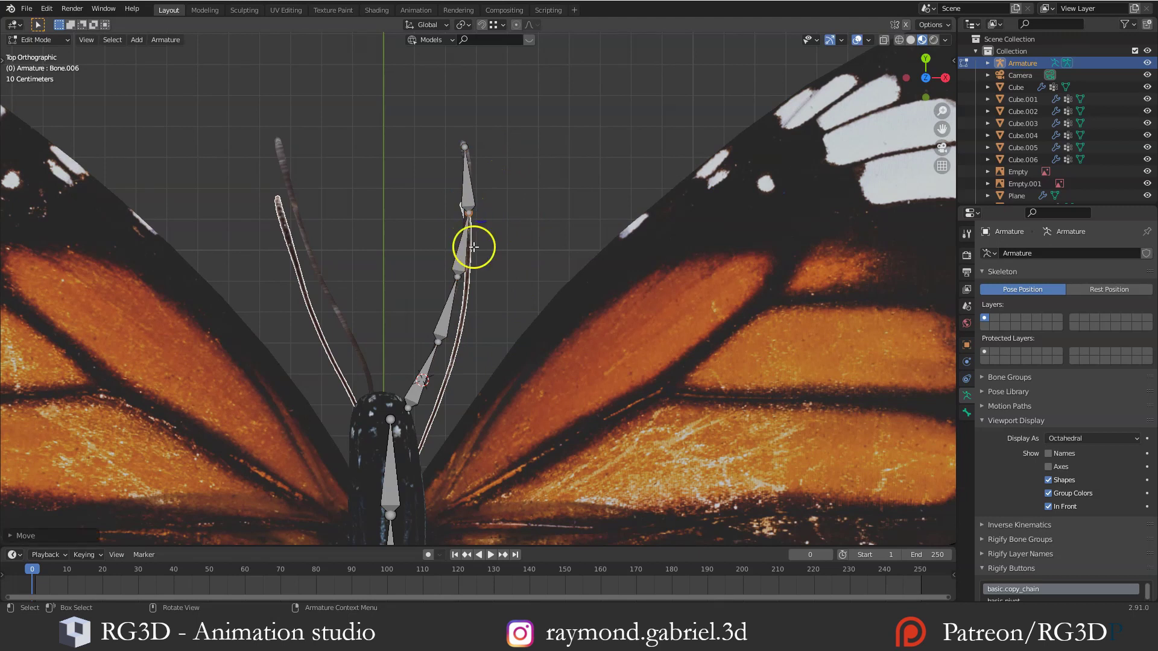
{"action": "left_click", "coordinate": [483, 215]}
{"action": "middle_click_drag", "start_coordinate": [482, 216], "coordinate": [481, 209], "text": "shift"}
Select all four right antenna bones and duplicate them toward the left antenna
{"action": "left_click", "coordinate": [463, 182]}
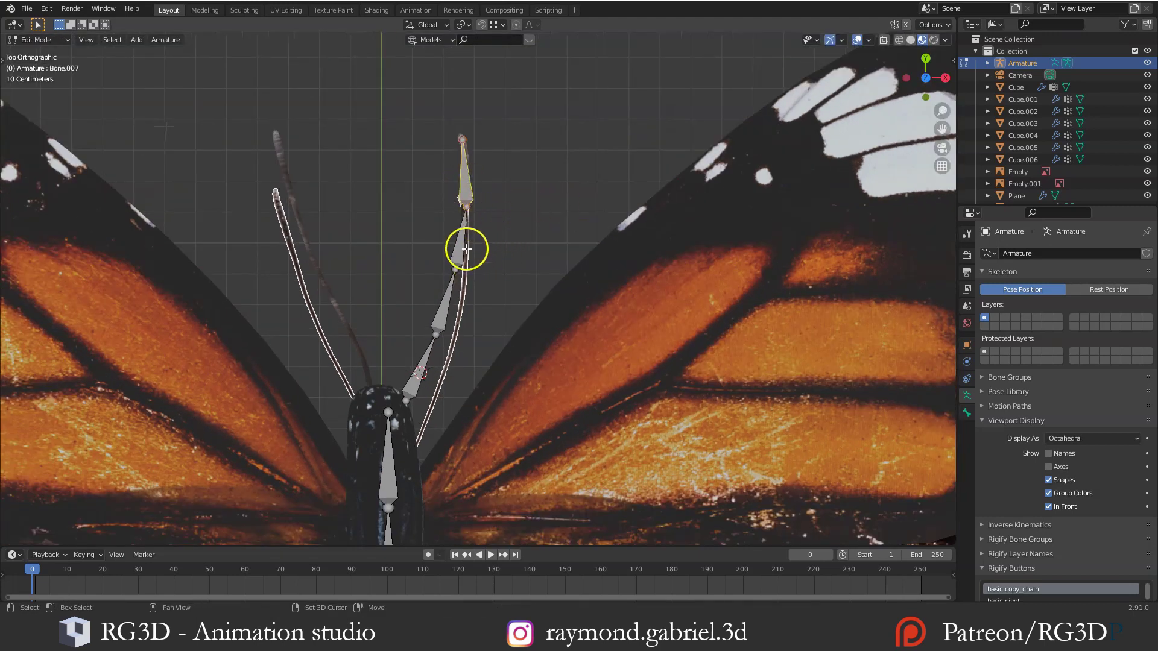
{"action": "left_click", "coordinate": [449, 299], "text": "shift"}
{"action": "left_click", "coordinate": [414, 383], "text": "shift"}
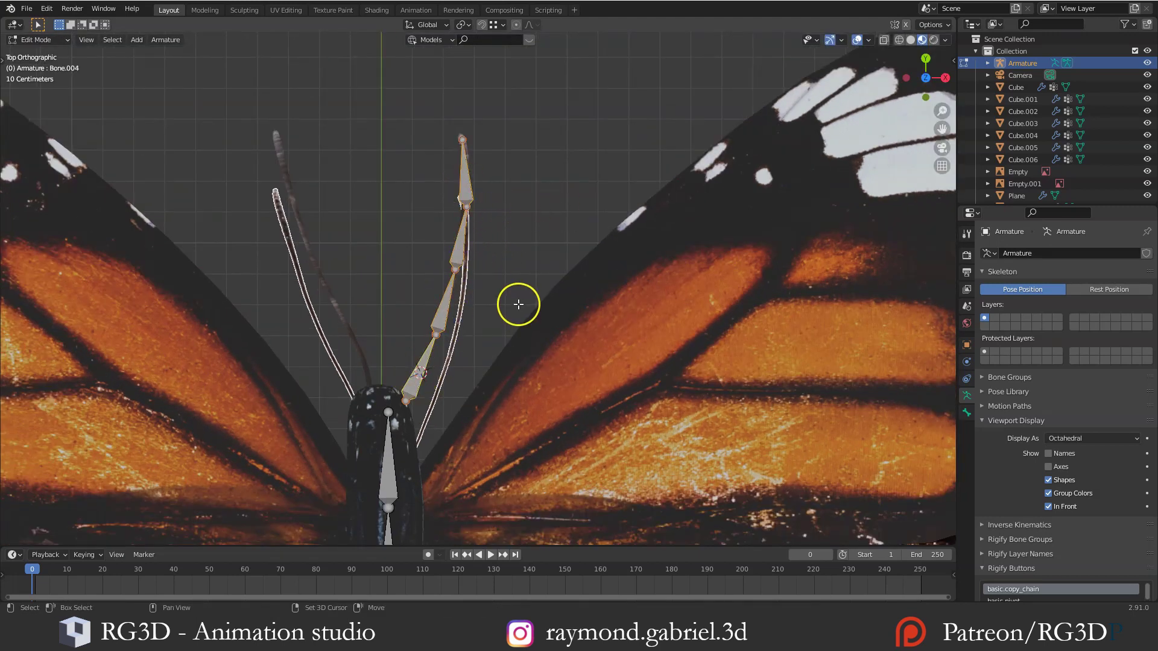
{"action": "key", "text": "shift+d"}
{"action": "left_click", "coordinate": [431, 295]}
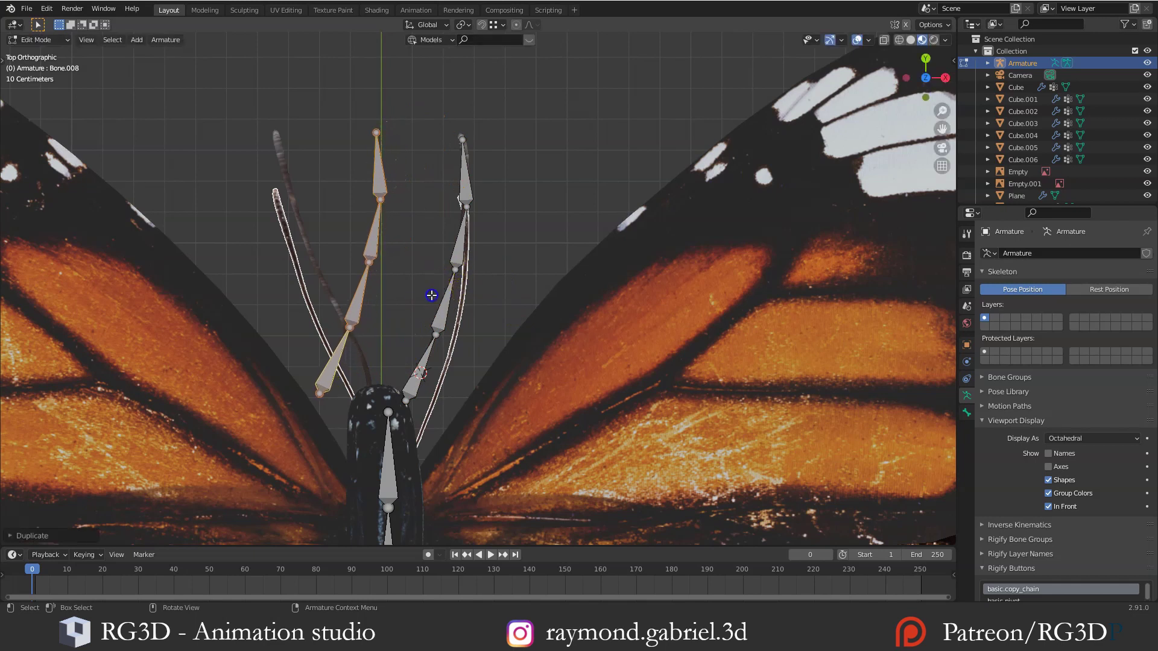
Move each joint of the duplicated chain, from base to tip, to follow the curve of the left antenna
{"action": "left_click", "coordinate": [319, 393]}
{"action": "left_click_drag", "start_coordinate": [370, 416], "coordinate": [394, 416]}
{"action": "left_click_drag", "start_coordinate": [348, 327], "coordinate": [352, 334]}
{"action": "left_click_drag", "start_coordinate": [369, 263], "coordinate": [316, 273]}
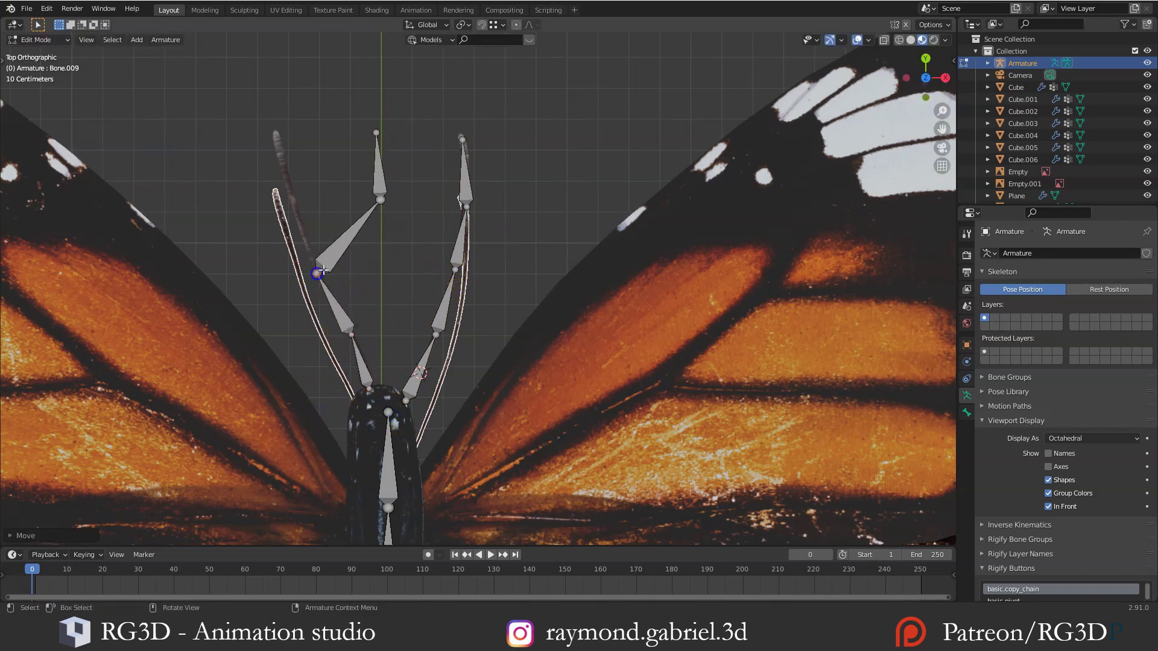
{"action": "left_click_drag", "start_coordinate": [381, 202], "coordinate": [297, 215]}
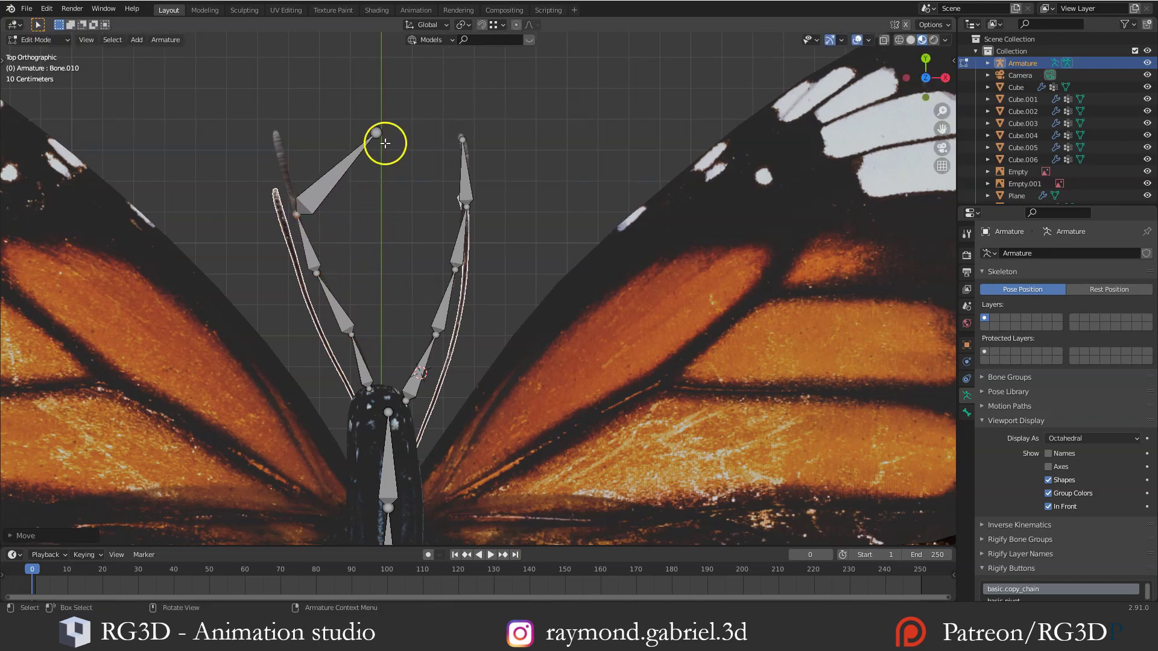
{"action": "left_click_drag", "start_coordinate": [386, 136], "coordinate": [279, 140]}
Place the 3D cursor at the top of the right front leg and add a new bone there
{"action": "middle_click_drag", "start_coordinate": [432, 269], "coordinate": [400, 175]}
{"action": "scroll", "coordinate": [410, 223], "scroll_direction": "down", "scroll_amount": 3}
{"action": "left_click", "coordinate": [416, 222]}
{"action": "scroll", "coordinate": [332, 225], "scroll_direction": "up", "scroll_amount": 5}
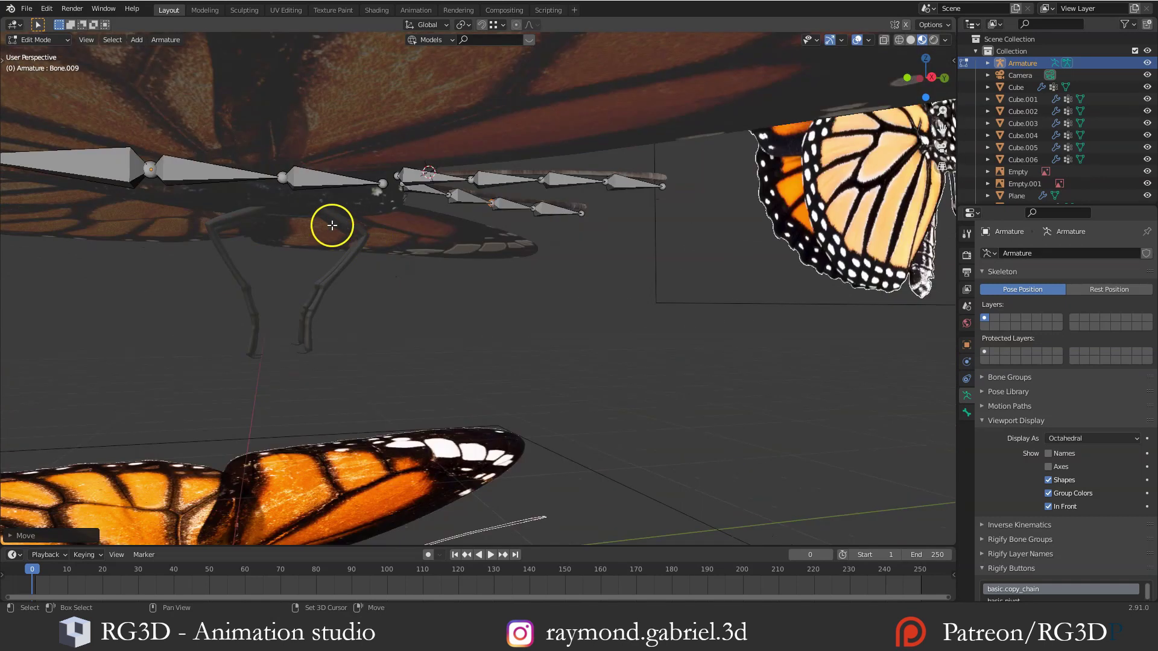
{"action": "middle_click_drag", "start_coordinate": [400, 245], "coordinate": [439, 258]}
{"action": "key", "text": "shift+a"}
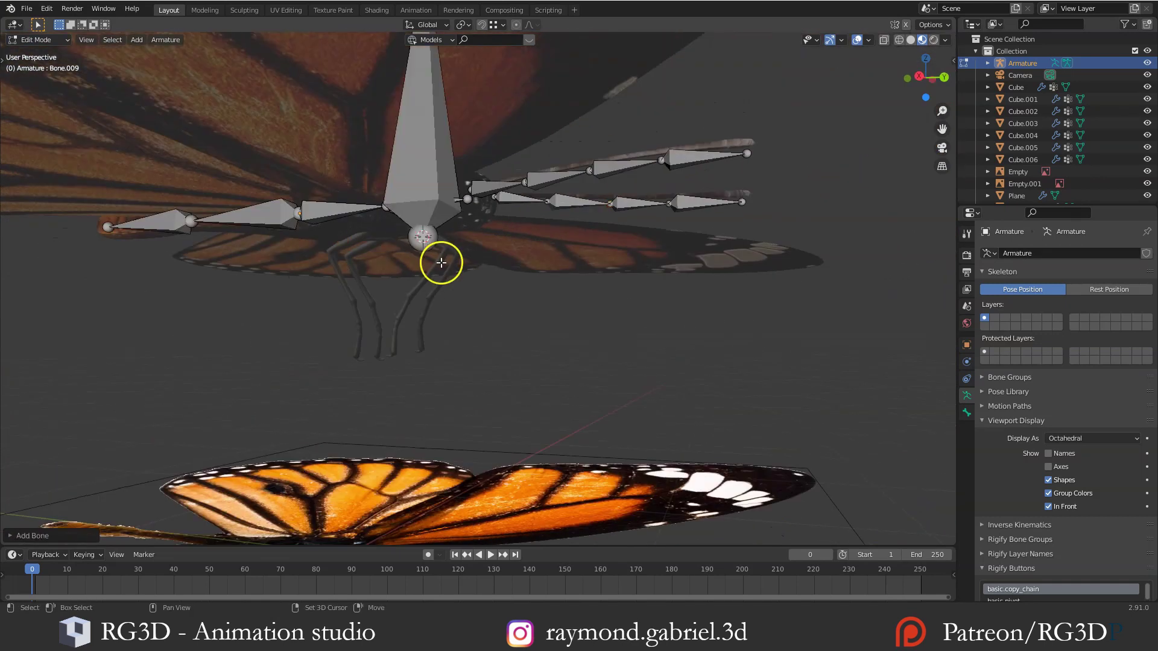
In the right side view, rotate, scale and move the new bone to fit the front leg's upper segment
{"action": "key", "text": "KP_3"}
{"action": "key", "text": "r"}
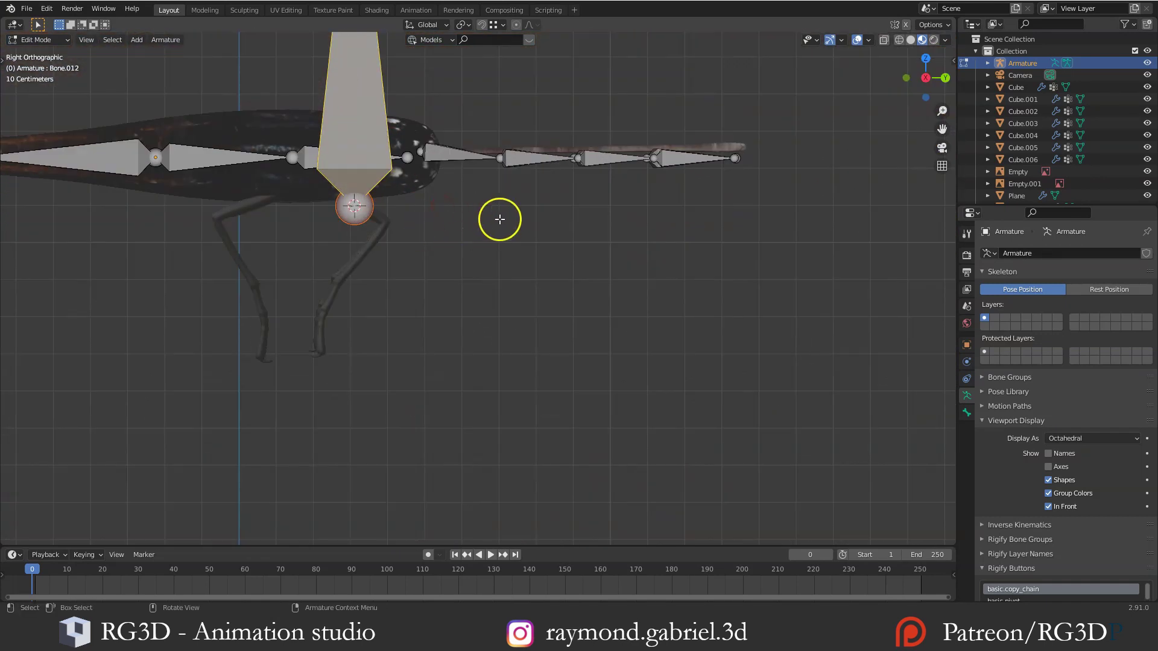
{"action": "left_click", "coordinate": [462, 238]}
{"action": "key", "text": "g"}
{"action": "key", "text": "r"}
{"action": "left_click", "coordinate": [455, 264]}
{"action": "key", "text": "s"}
{"action": "left_click", "coordinate": [443, 277]}
{"action": "key", "text": "g"}
{"action": "left_click", "coordinate": [405, 252]}
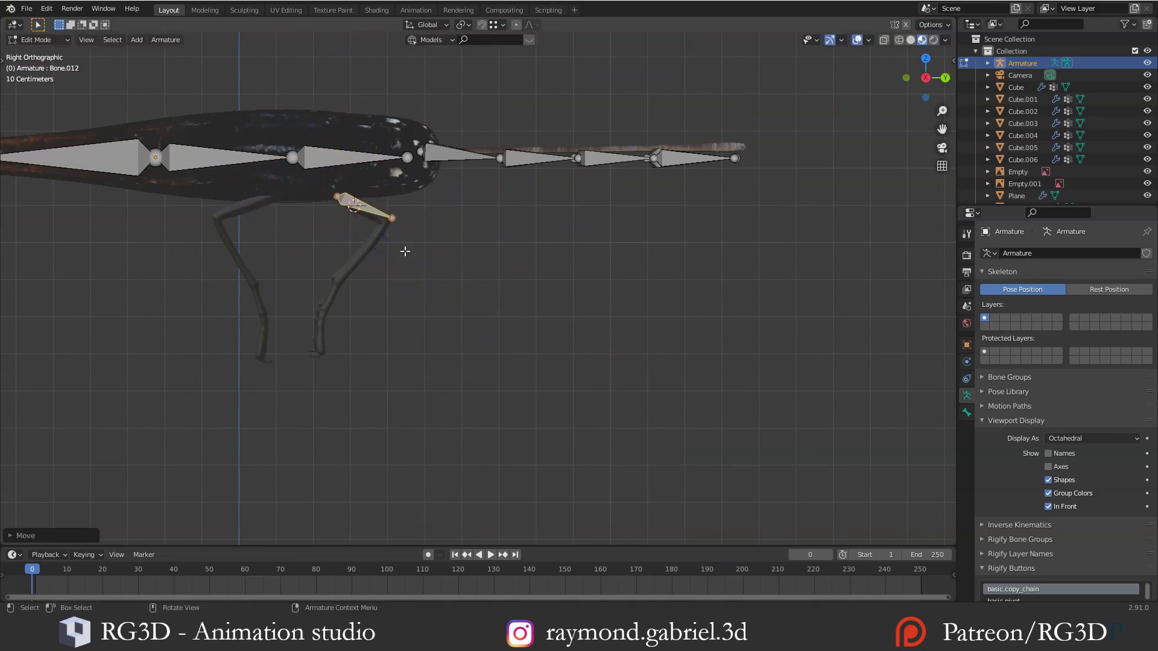
Move the upper leg bone's tip to the centre of the right front leg's knee
{"action": "middle_click_drag", "start_coordinate": [476, 147], "coordinate": [476, 173]}
{"action": "middle_click_drag", "start_coordinate": [523, 203], "coordinate": [576, 330]}
{"action": "scroll", "coordinate": [509, 279], "scroll_direction": "up", "scroll_amount": 4}
{"action": "left_click", "coordinate": [607, 284]}
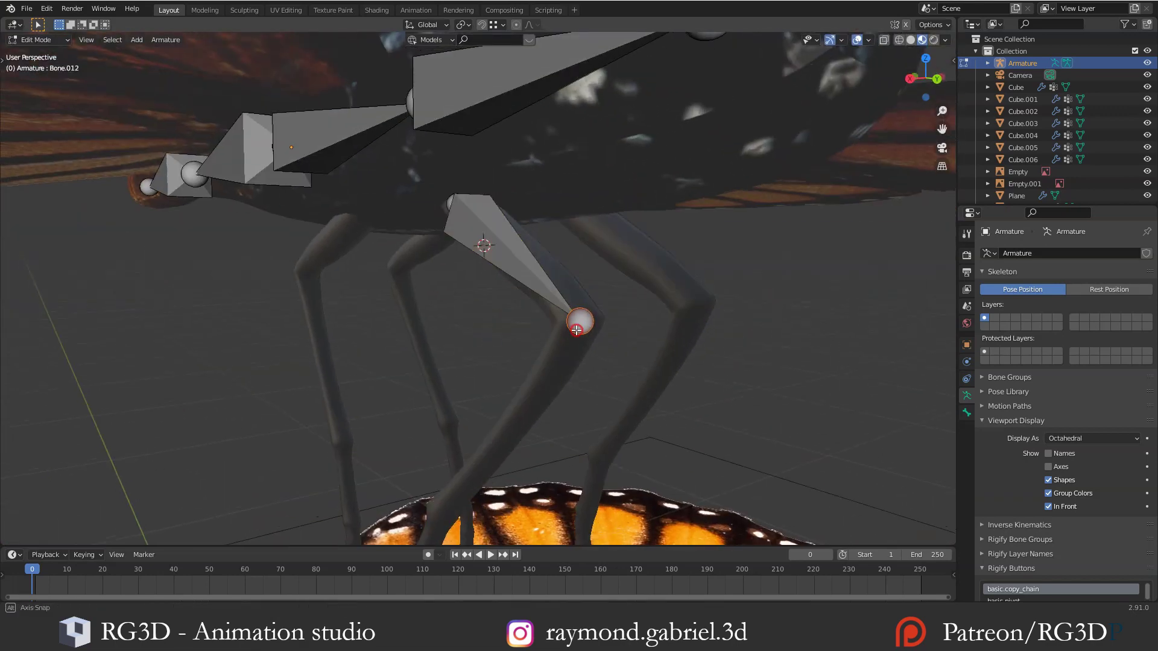
{"action": "key", "text": "KP_3"}
{"action": "key", "text": "g"}
{"action": "left_click", "coordinate": [597, 336]}
Extrude a second bone from the knee down to the next joint of the right front leg
{"action": "key", "text": "e"}
{"action": "middle_click_drag", "start_coordinate": [494, 458], "coordinate": [583, 164]}
{"action": "key", "text": "g"}
{"action": "left_click", "coordinate": [509, 256]}
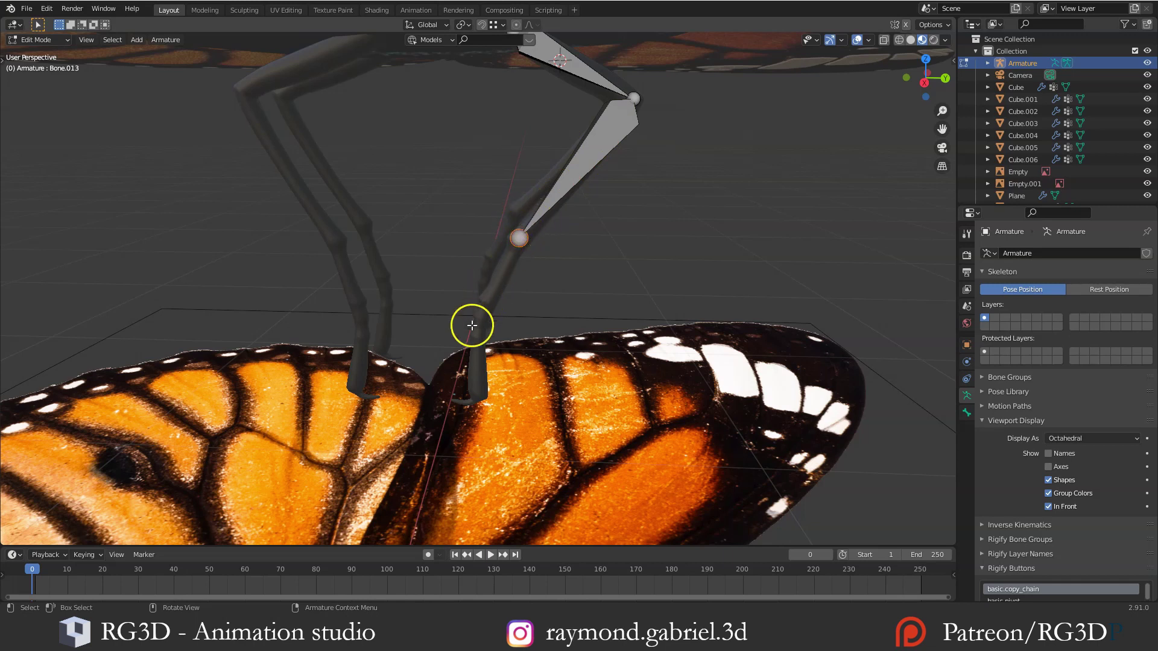
With the armature's In Front display temporarily off, move the second leg bone's end along X to centre it inside the leg
{"action": "middle_click_drag", "start_coordinate": [472, 408], "coordinate": [536, 220]}
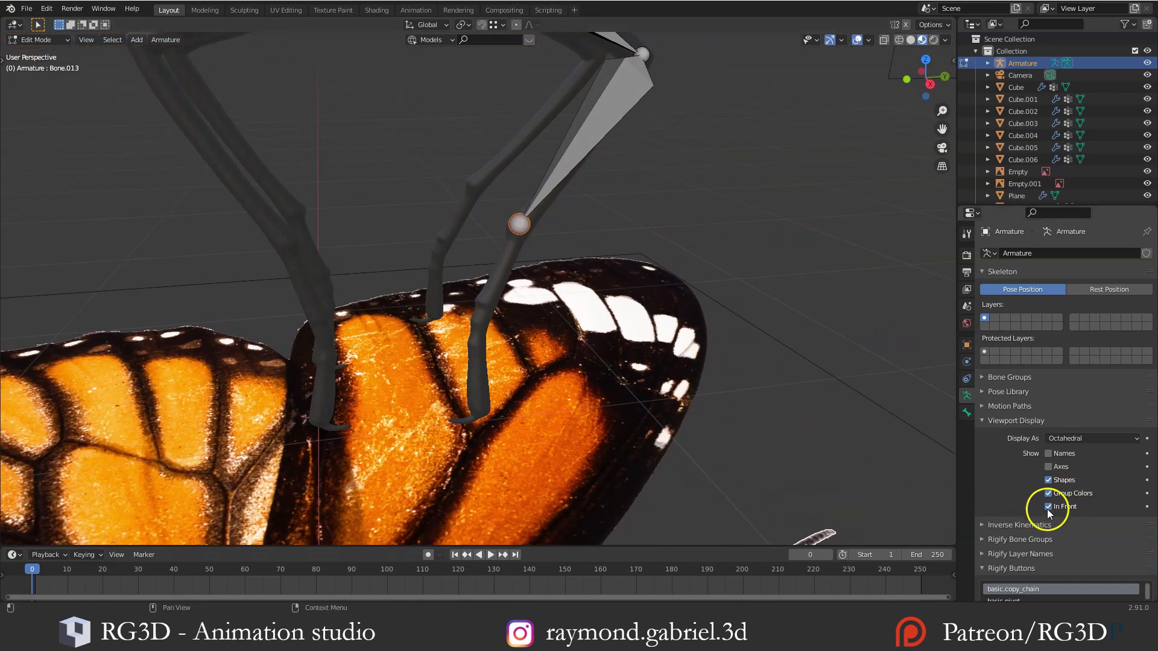
{"action": "middle_click_drag", "start_coordinate": [633, 226], "coordinate": [462, 192]}
{"action": "key", "text": "g"}
{"action": "key", "text": "x"}
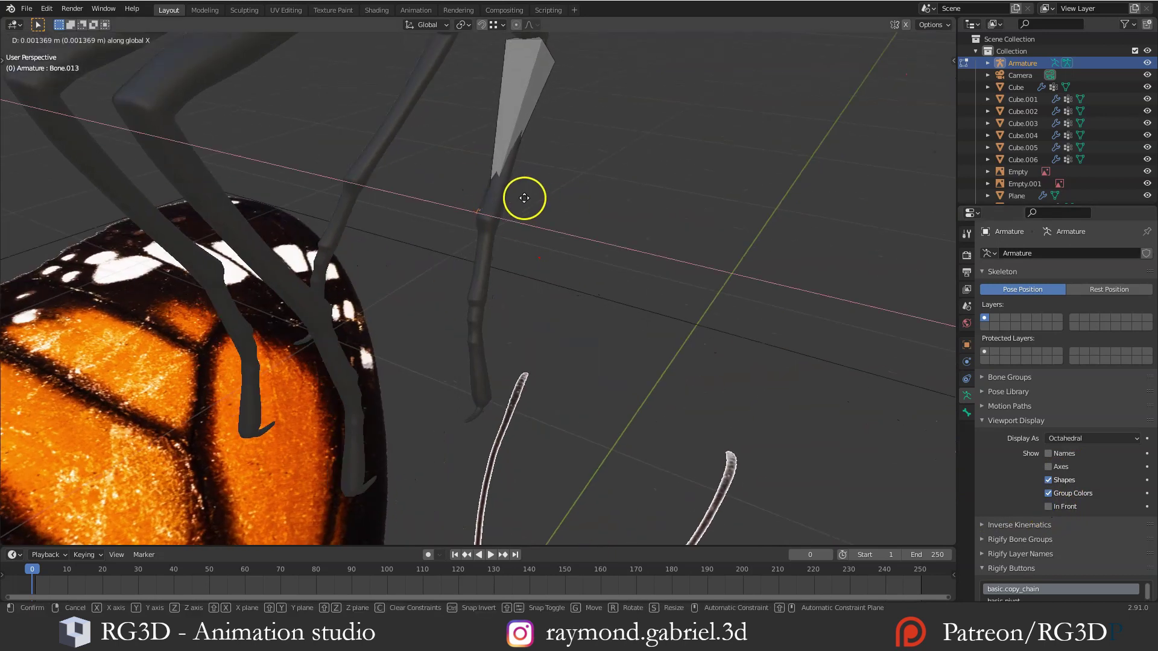
{"action": "left_click", "coordinate": [524, 200]}
{"action": "middle_click_drag", "start_coordinate": [528, 172], "coordinate": [550, 155]}
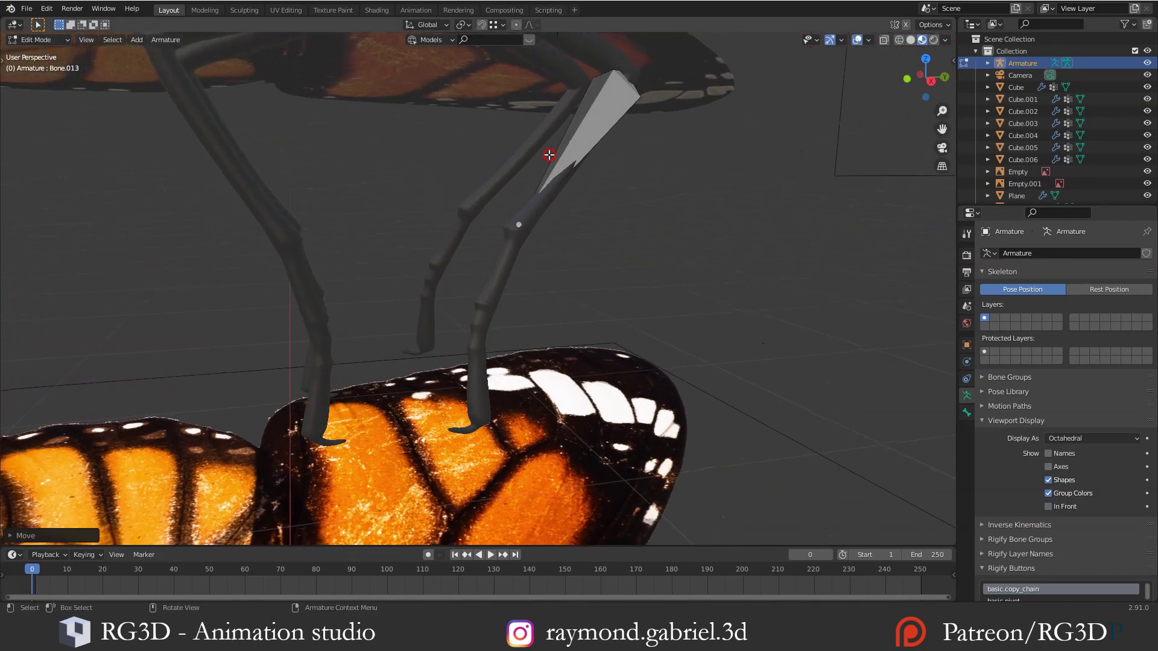
{"action": "left_click", "coordinate": [1047, 507]}
{"action": "middle_click_drag", "start_coordinate": [649, 298], "coordinate": [506, 284]}
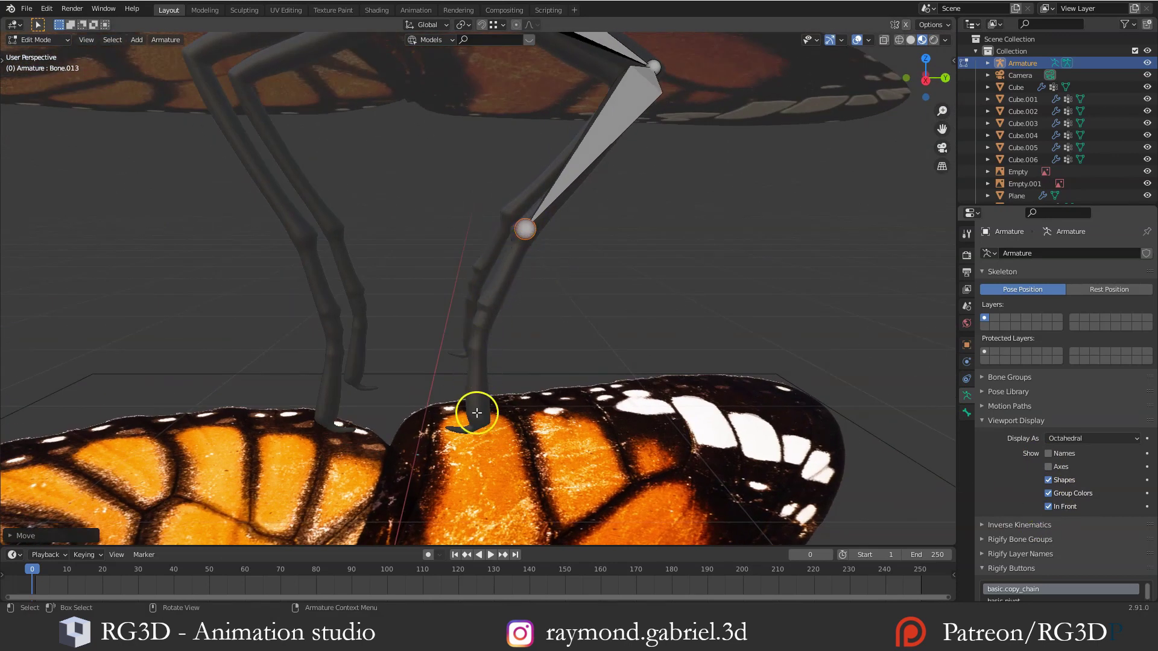
In the right side view, extrude two more bones down the right front leg to its foot
{"action": "middle_click_drag", "start_coordinate": [538, 349], "coordinate": [545, 305]}
{"action": "key", "text": "KP_3"}
{"action": "key", "text": "e"}
{"action": "left_click", "coordinate": [525, 385]}
{"action": "key", "text": "e"}
{"action": "left_click", "coordinate": [511, 404]}
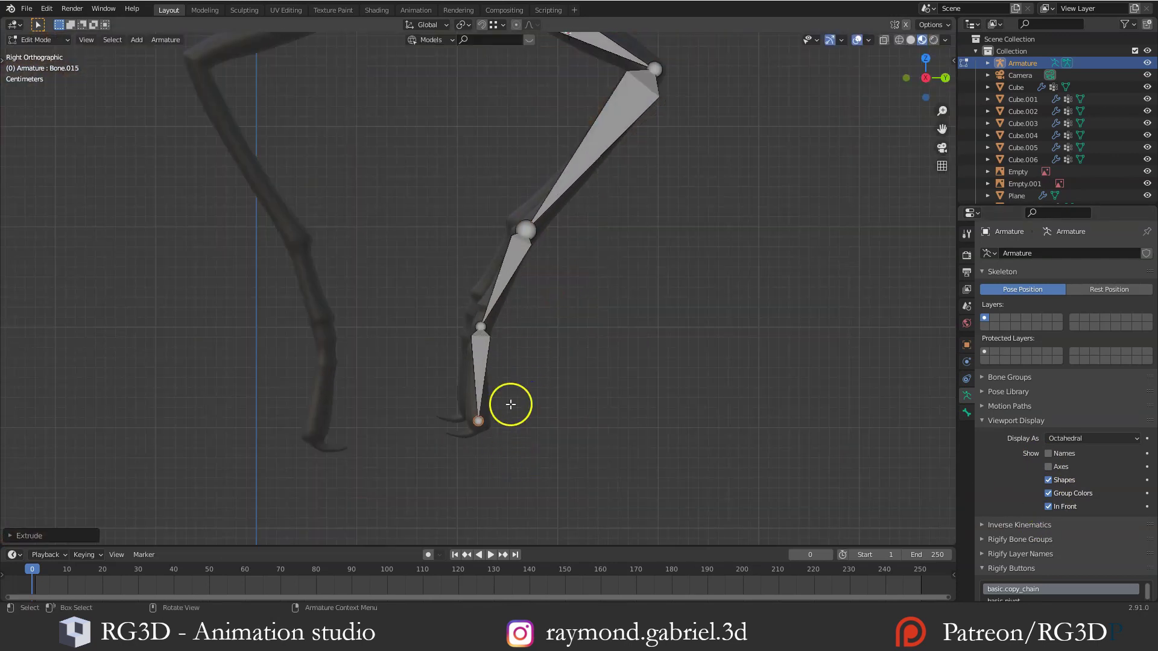
Adjust the lower joints of the right front leg's bones, including along X, to follow the leg's centre
{"action": "key", "text": "g"}
{"action": "left_click", "coordinate": [470, 320]}
{"action": "middle_click_drag", "start_coordinate": [511, 404], "coordinate": [526, 310]}
{"action": "key", "text": "g"}
{"action": "key", "text": "x"}
{"action": "left_click", "coordinate": [523, 129]}
Select the right front leg's bones and duplicate them along X toward the left front leg
{"action": "left_click", "coordinate": [527, 209], "text": "shift"}
{"action": "left_click", "coordinate": [494, 284], "text": "shift"}
{"action": "left_click", "coordinate": [481, 333], "text": "shift"}
{"action": "key", "text": "shift+d"}
{"action": "key", "text": "x"}
{"action": "left_click", "coordinate": [639, 323]}
Try to mirror the duplicated leg bones along X and move them onto the left front leg
{"action": "key", "text": "ctrl+m"}
{"action": "key", "text": "x"}
{"action": "key", "text": "Return"}
{"action": "key", "text": "g"}
{"action": "key", "text": "x"}
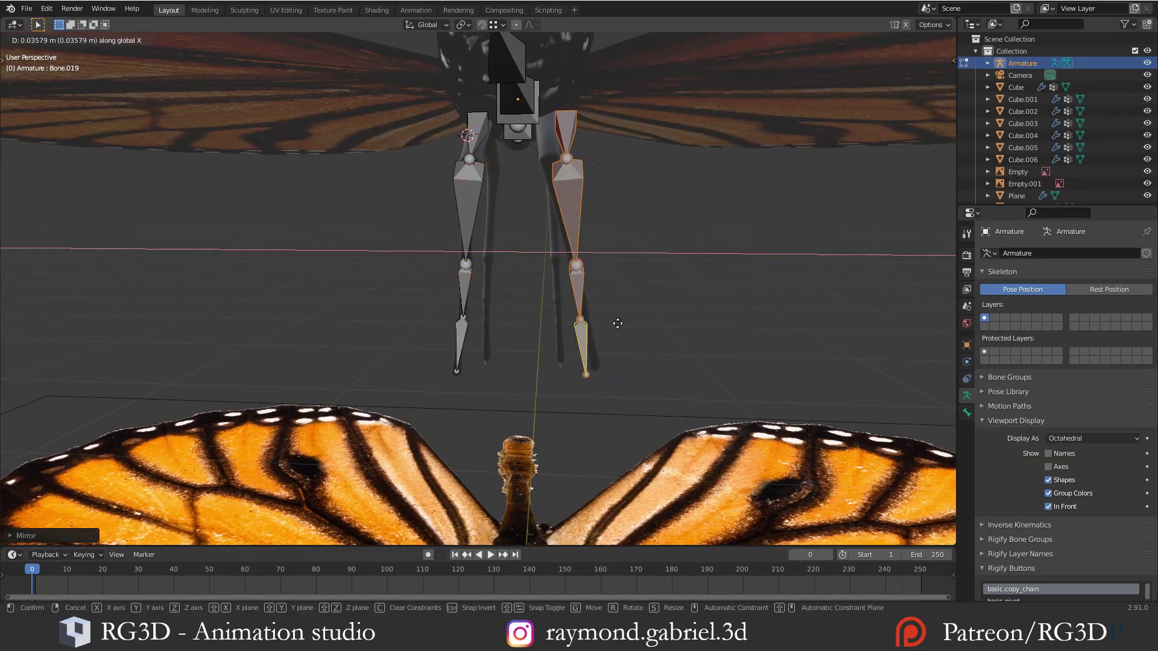
{"action": "left_click", "coordinate": [617, 323]}
{"action": "middle_click_drag", "start_coordinate": [618, 323], "coordinate": [618, 313]}
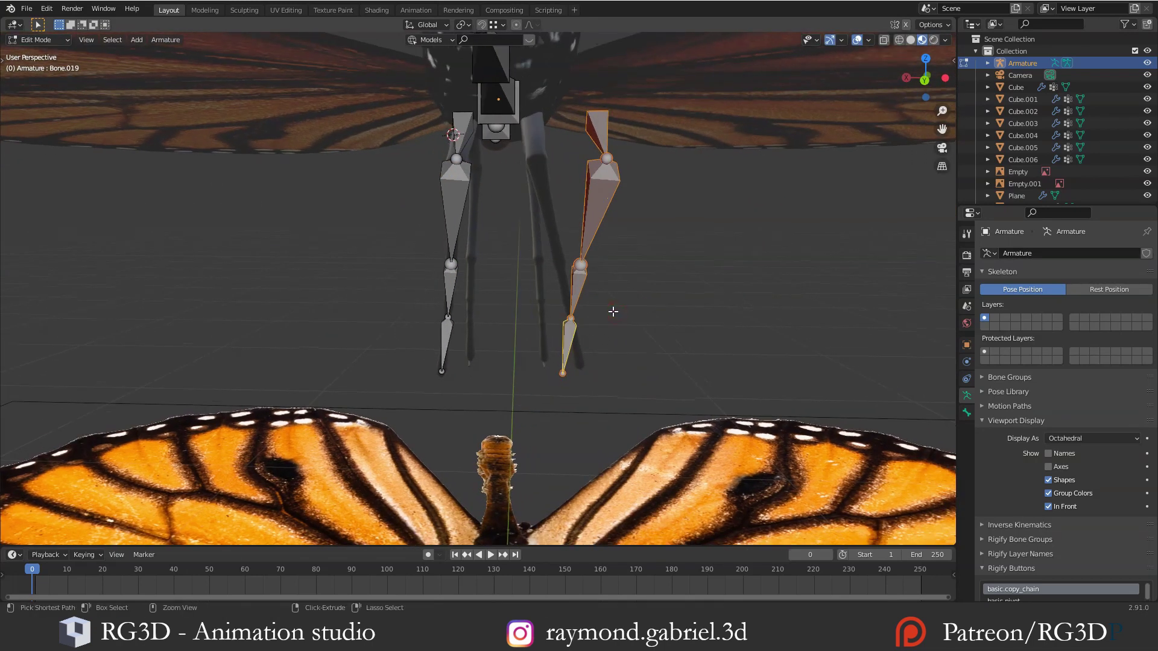
Mirror the duplicated leg bones along X and move them along X to the left front leg in the back view
{"action": "key", "text": "ctrl+m"}
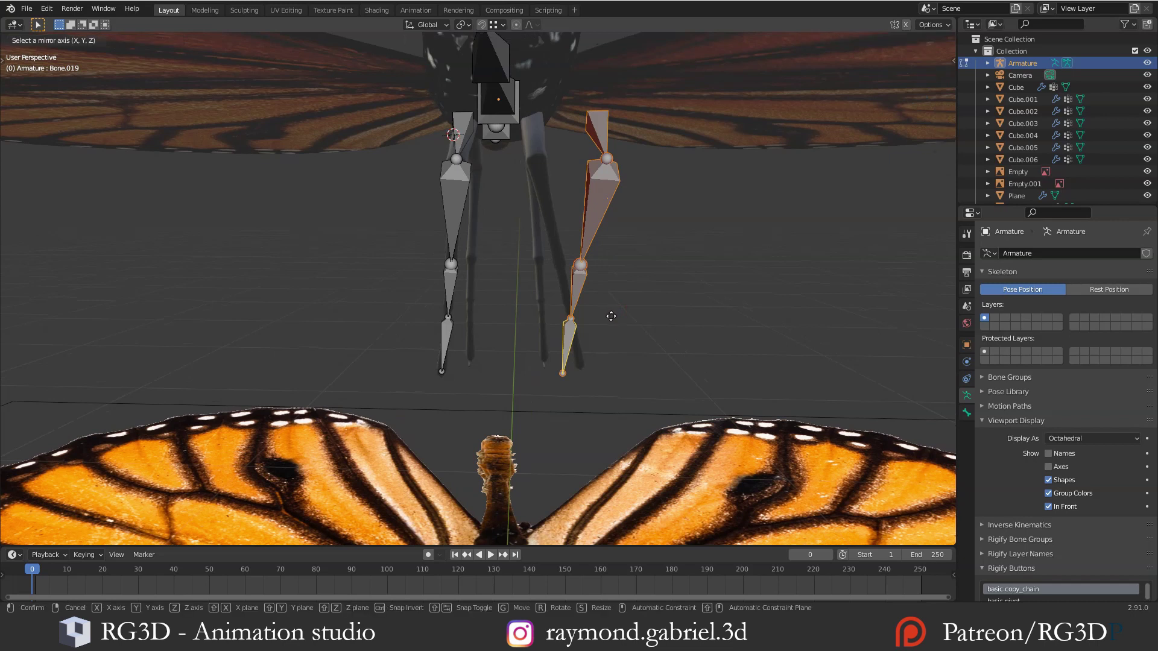
{"action": "key", "text": "x"}
{"action": "left_click", "coordinate": [611, 316]}
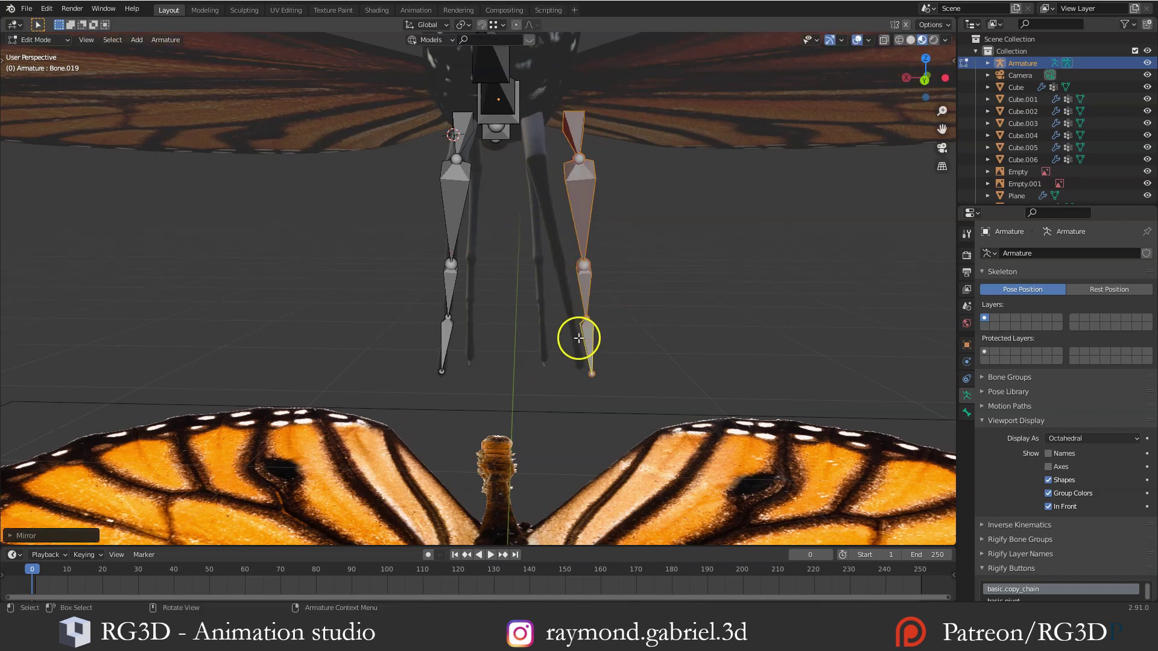
{"action": "middle_click_drag", "start_coordinate": [602, 305], "coordinate": [557, 292]}
{"action": "key", "text": "ctrl+KP_1"}
{"action": "key", "text": "g"}
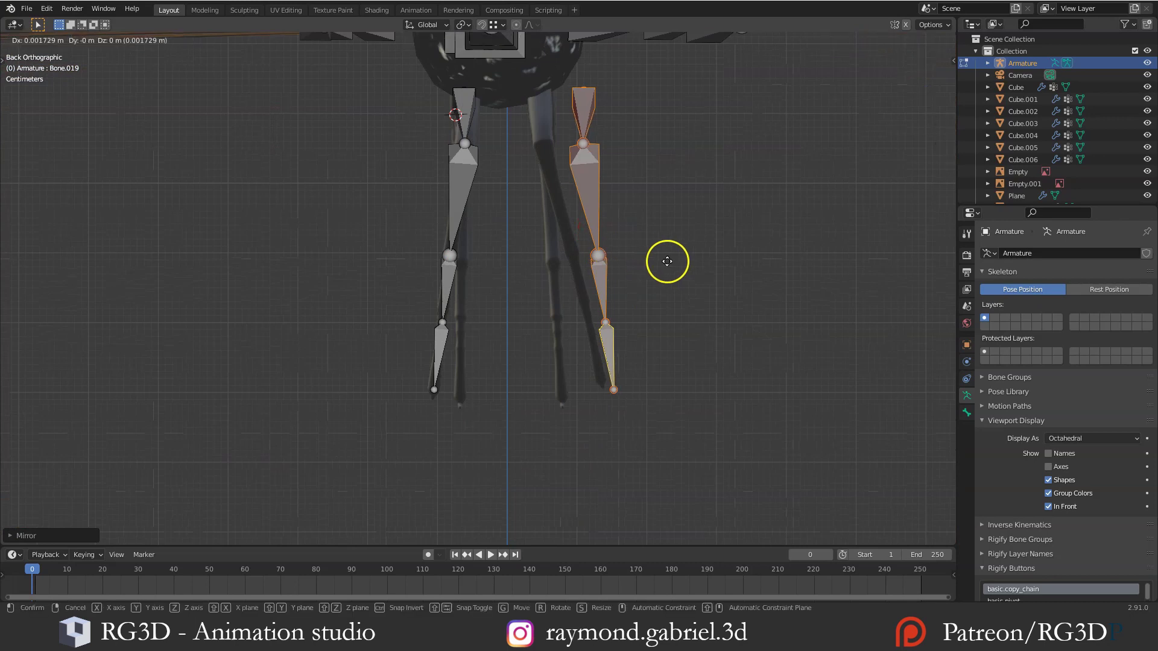
{"action": "key", "text": "x"}
{"action": "left_click", "coordinate": [654, 261]}
Move individual joints of the mirrored chain along X to follow the left front leg
{"action": "left_click", "coordinate": [569, 144]}
{"action": "key", "text": "g"}
{"action": "key", "text": "x"}
{"action": "left_click", "coordinate": [636, 331]}
{"action": "middle_click_drag", "start_coordinate": [614, 269], "coordinate": [564, 380], "text": "shift"}
{"action": "left_click", "coordinate": [545, 159]}
{"action": "key", "text": "g"}
{"action": "key", "text": "x"}
{"action": "left_click", "coordinate": [526, 189]}
Duplicate the linked left front leg bones along Y to the left hind leg and mirror the copy along Y
{"action": "middle_click_drag", "start_coordinate": [525, 188], "coordinate": [663, 253]}
{"action": "key", "text": "l"}
{"action": "key", "text": "shift+d"}
{"action": "key", "text": "y"}
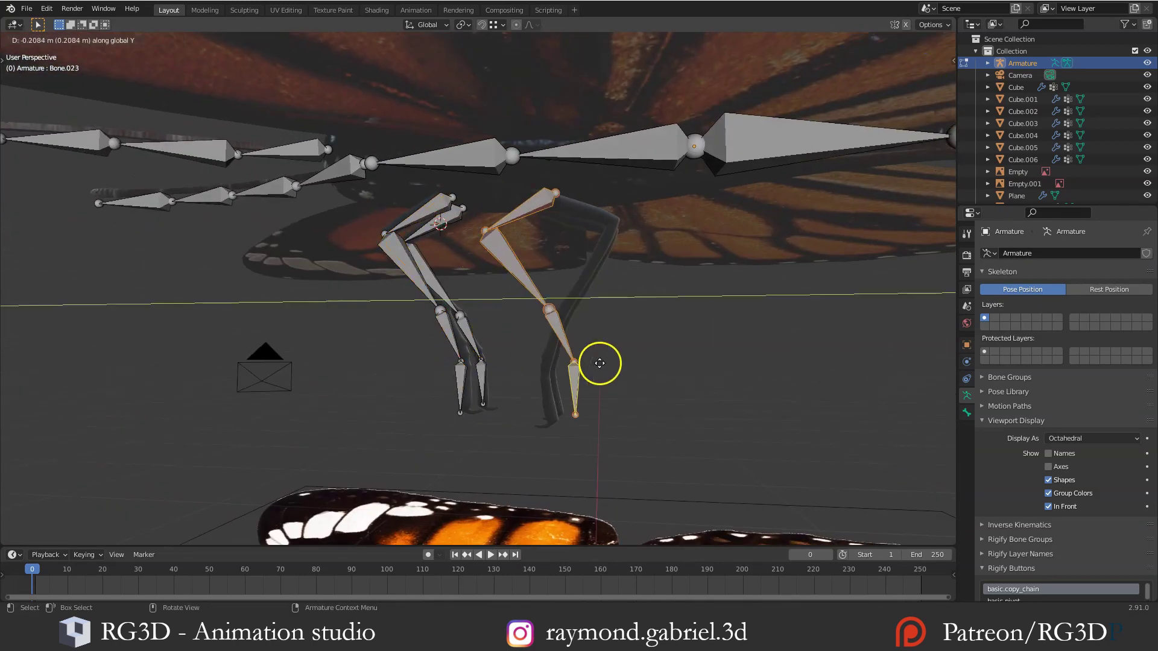
{"action": "left_click", "coordinate": [599, 361]}
{"action": "key", "text": "ctrl+m"}
{"action": "key", "text": "y"}
{"action": "key", "text": "Return"}
In the left side view, move the hind chain's knee and the joint below it to follow the left hind leg
{"action": "middle_click_drag", "start_coordinate": [599, 362], "coordinate": [500, 290]}
{"action": "left_click", "coordinate": [613, 238]}
{"action": "key", "text": "ctrl+KP_3"}
{"action": "key", "text": "g"}
{"action": "left_click", "coordinate": [609, 360]}
{"action": "key", "text": "g"}
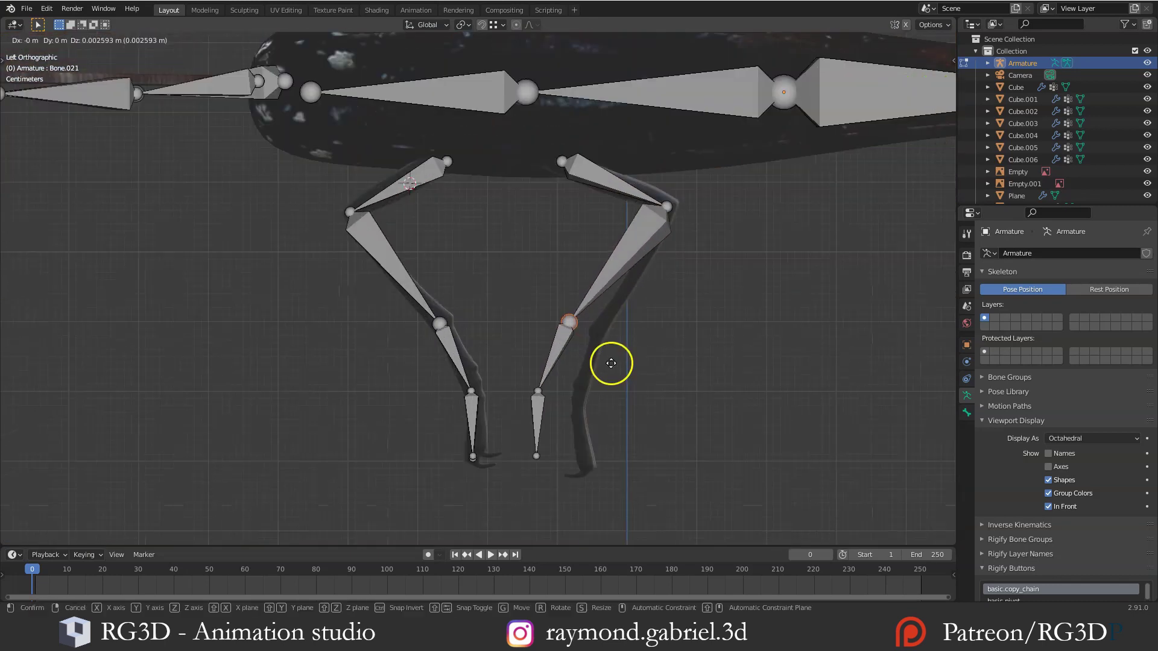
{"action": "left_click", "coordinate": [580, 416]}
Move the hind chain's ankle joint and foot tip along Y onto the left hind leg
{"action": "key", "text": "g"}
{"action": "key", "text": "y"}
{"action": "left_click", "coordinate": [624, 416]}
{"action": "left_click", "coordinate": [536, 457]}
{"action": "key", "text": "g"}
{"action": "key", "text": "y"}
{"action": "left_click", "coordinate": [588, 457]}
Move the joint above the foot along X to centre it in the left hind leg
{"action": "middle_click_drag", "start_coordinate": [609, 452], "coordinate": [561, 434]}
{"action": "key", "text": "g"}
{"action": "key", "text": "x"}
{"action": "left_click", "coordinate": [560, 434]}
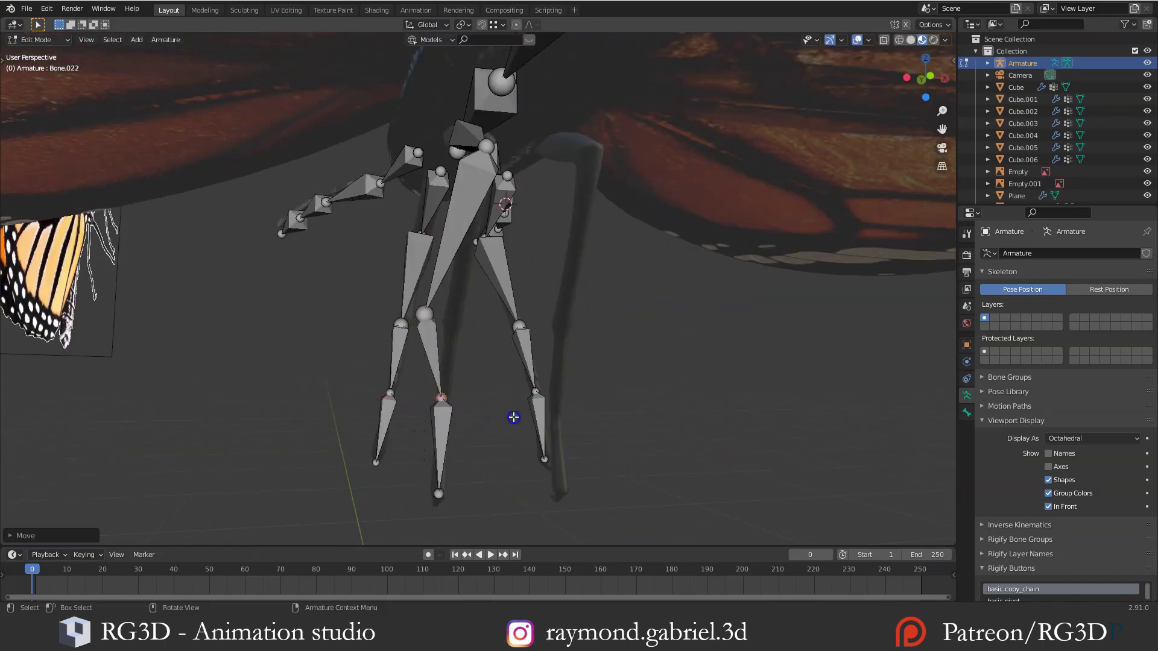
Duplicate the left hind leg's linked bones and move the copy along X to the right hind leg
{"action": "middle_click_drag", "start_coordinate": [512, 367], "coordinate": [514, 291]}
{"action": "key", "text": "ctrl+l"}
{"action": "key", "text": "shift+d"}
{"action": "right_click", "coordinate": [566, 338]}
{"action": "key", "text": "g"}
{"action": "key", "text": "x"}
{"action": "left_click", "coordinate": [480, 222]}
Adjust the foot tip and lower joints of the duplicated chain to follow the right hind leg
{"action": "middle_click_drag", "start_coordinate": [478, 219], "coordinate": [500, 326]}
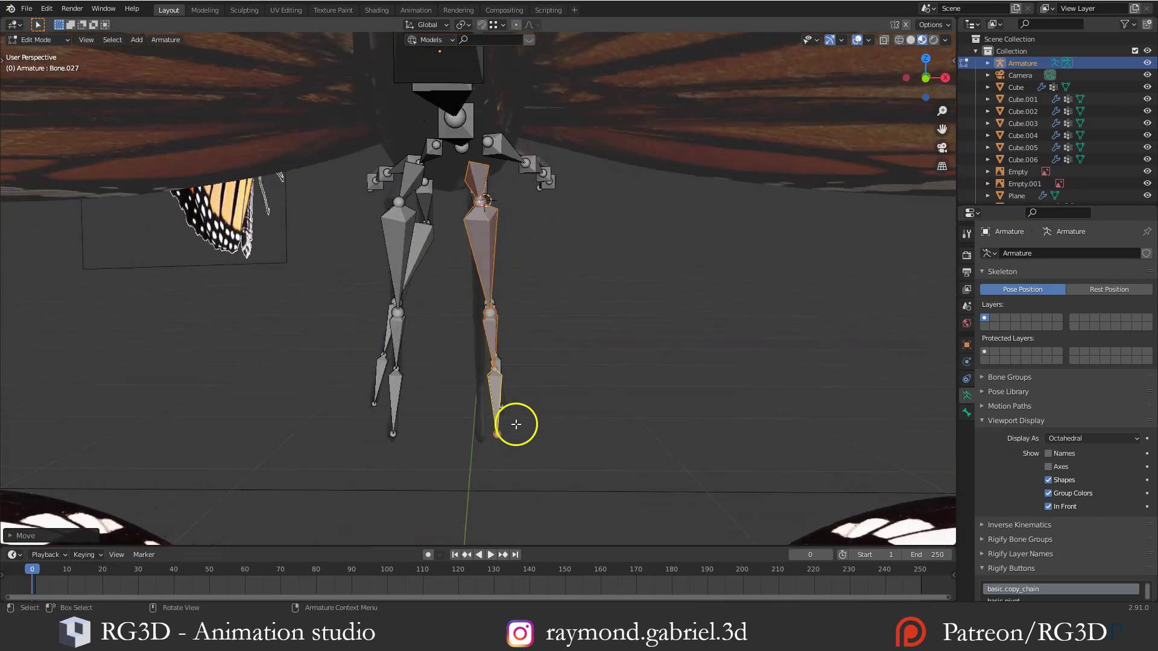
{"action": "left_click", "coordinate": [498, 433]}
{"action": "middle_click_drag", "start_coordinate": [498, 432], "coordinate": [557, 358]}
{"action": "left_click", "coordinate": [484, 346]}
{"action": "left_click", "coordinate": [490, 258]}
{"action": "middle_click_drag", "start_coordinate": [501, 272], "coordinate": [517, 234]}
Add a single bone to the armature, scale it down and move it onto the thorax at the upper wings
{"action": "scroll", "coordinate": [486, 298], "scroll_direction": "down", "scroll_amount": 4}
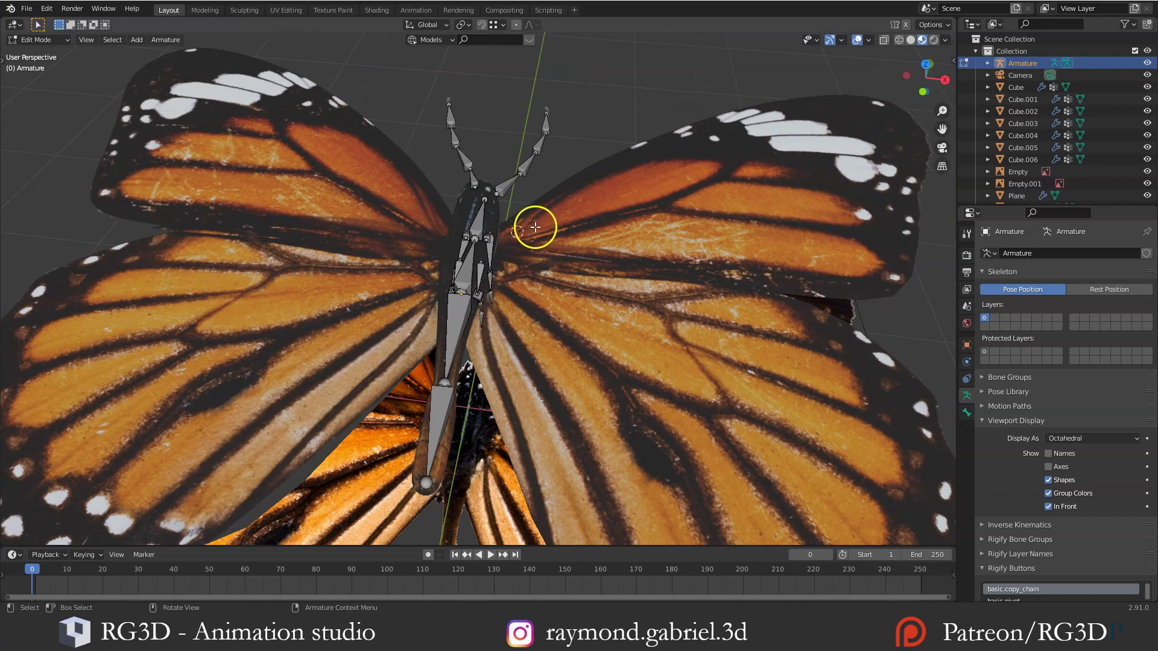
{"action": "key", "text": "shift+a"}
{"action": "left_click", "coordinate": [523, 193]}
{"action": "middle_click_drag", "start_coordinate": [651, 238], "coordinate": [532, 199]}
{"action": "key", "text": "s"}
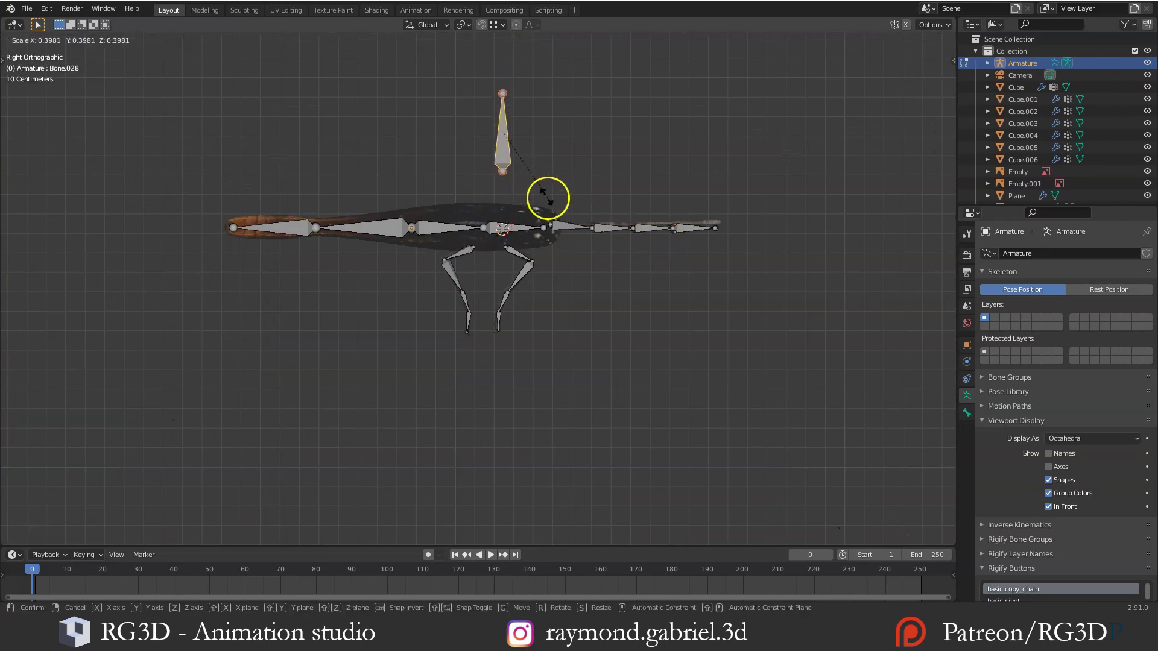
{"action": "left_click", "coordinate": [540, 192]}
{"action": "key", "text": "g"}
{"action": "left_click", "coordinate": [533, 247]}
Move the new bone along X and Z to the root of the right upper wing
{"action": "middle_click_drag", "start_coordinate": [519, 246], "coordinate": [478, 296]}
{"action": "key", "text": "g"}
{"action": "key", "text": "x"}
{"action": "left_click", "coordinate": [593, 297]}
{"action": "key", "text": "g"}
{"action": "key", "text": "z"}
{"action": "left_click", "coordinate": [561, 226]}
{"action": "scroll", "coordinate": [527, 260], "scroll_direction": "up", "scroll_amount": 2}
{"action": "left_click", "coordinate": [517, 184]}
{"action": "left_click", "coordinate": [517, 183]}
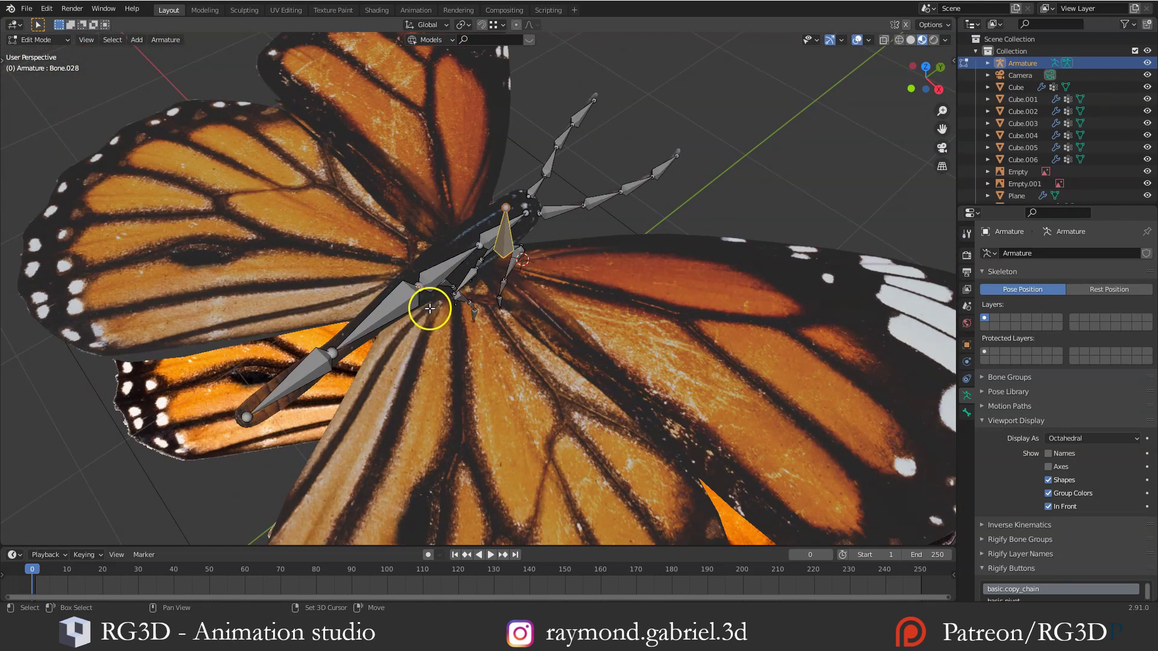
Duplicate the upper wing bone and move the copy along Y to the root of the right lower wing
{"action": "key", "text": "shift+d"}
{"action": "key", "text": "y"}
{"action": "left_click", "coordinate": [321, 332]}
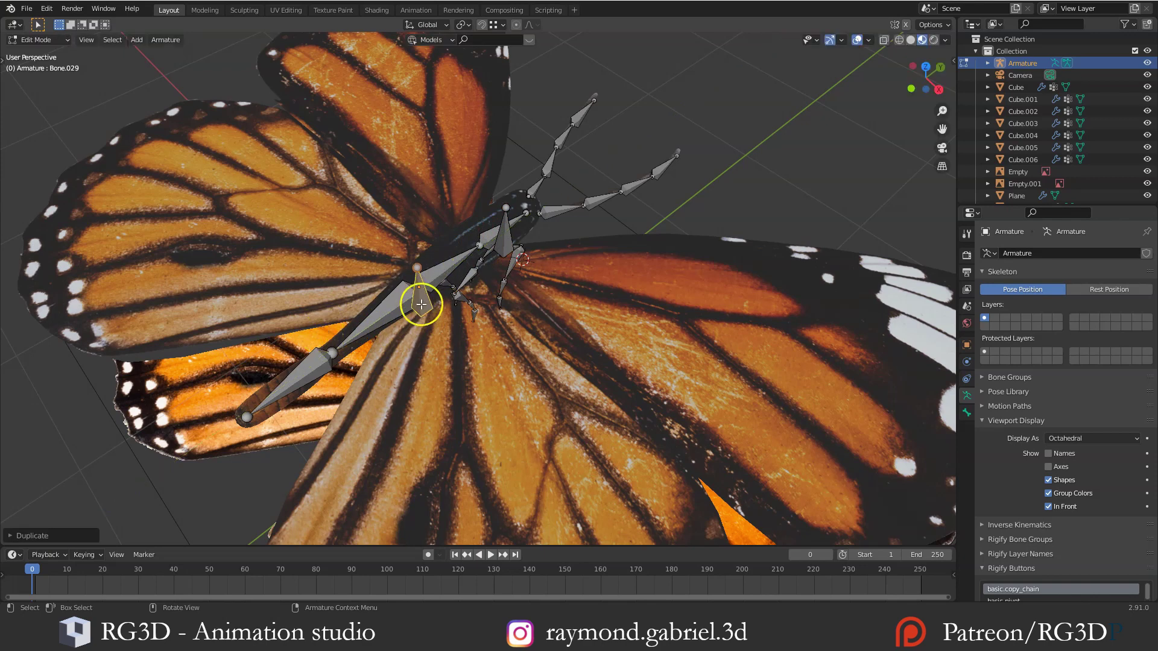
{"action": "middle_click_drag", "start_coordinate": [422, 302], "coordinate": [510, 268]}
{"action": "key", "text": "g"}
{"action": "key", "text": "y"}
{"action": "left_click", "coordinate": [436, 269]}
{"action": "scroll", "coordinate": [497, 196], "scroll_direction": "up", "scroll_amount": 2}
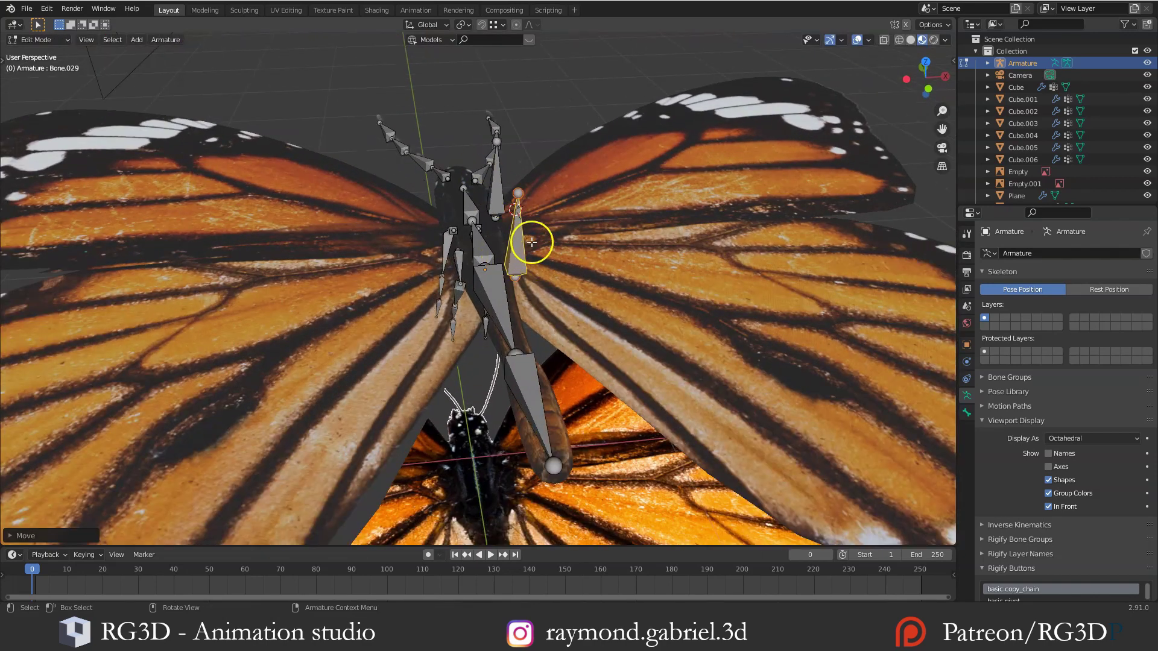
{"action": "scroll", "coordinate": [512, 227], "scroll_direction": "down", "scroll_amount": 3}
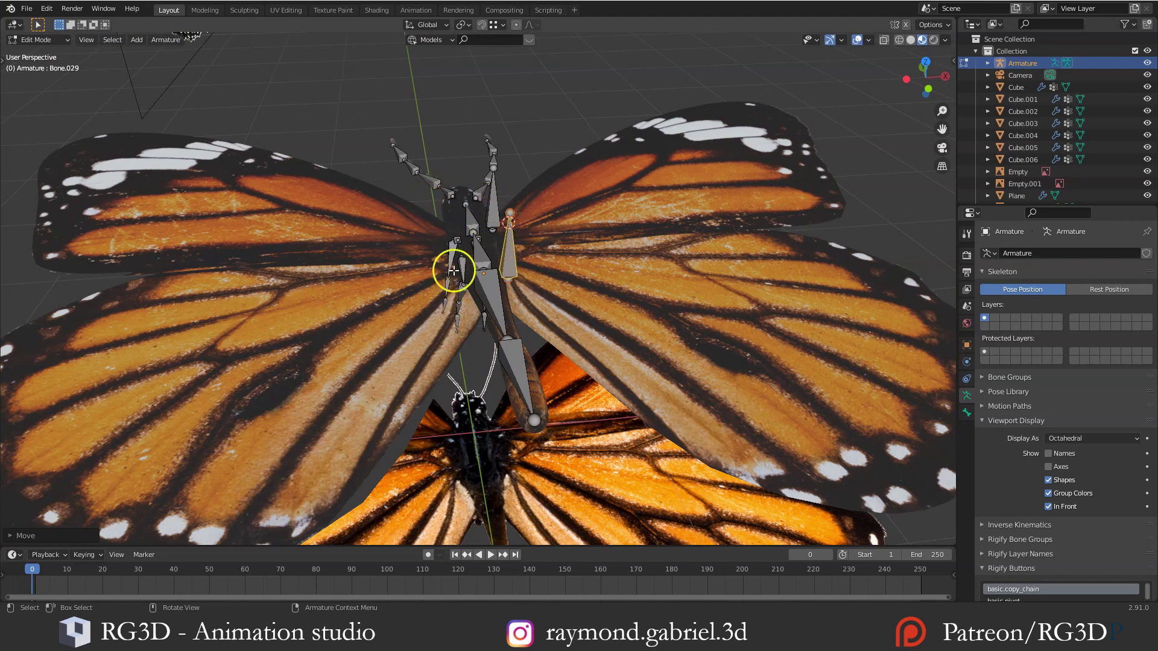
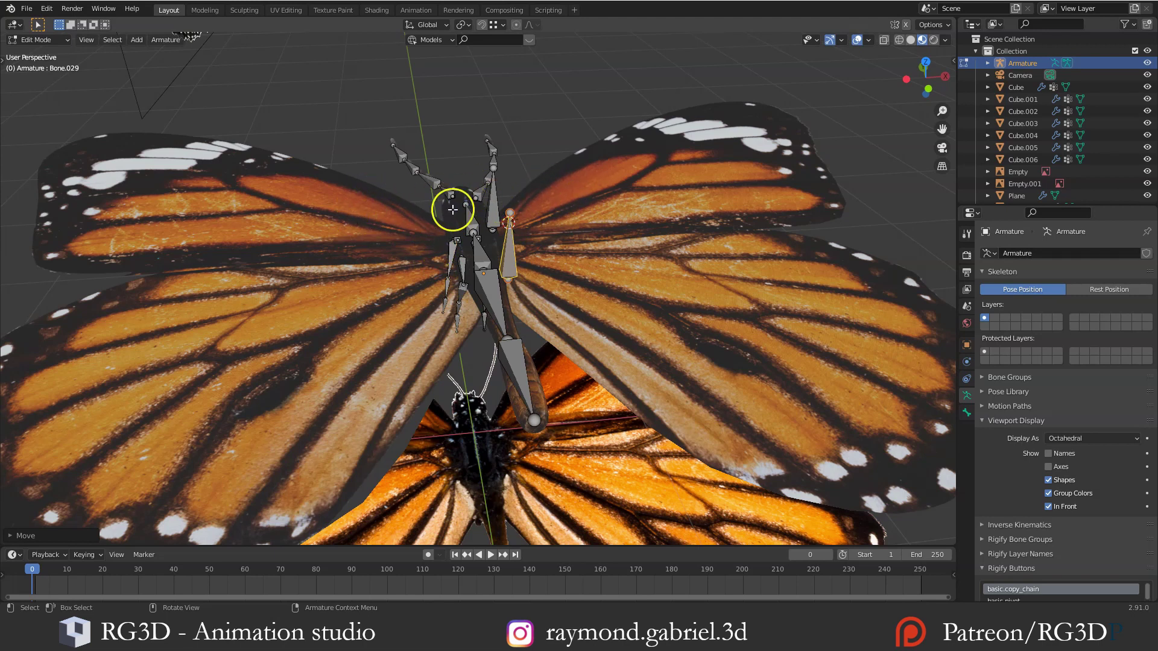
Rename the right upper wing's bone as Upperwind.R
{"action": "middle_click_drag", "start_coordinate": [432, 213], "coordinate": [491, 195]}
{"action": "left_click", "coordinate": [493, 201]}
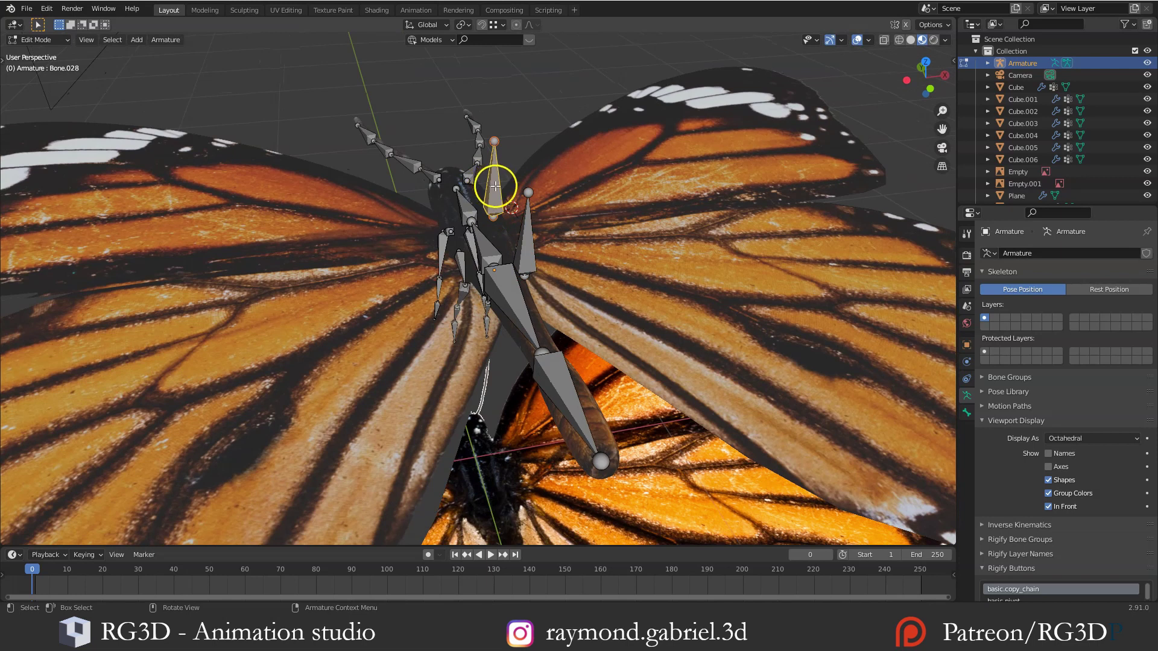
{"action": "left_click", "coordinate": [964, 413]}
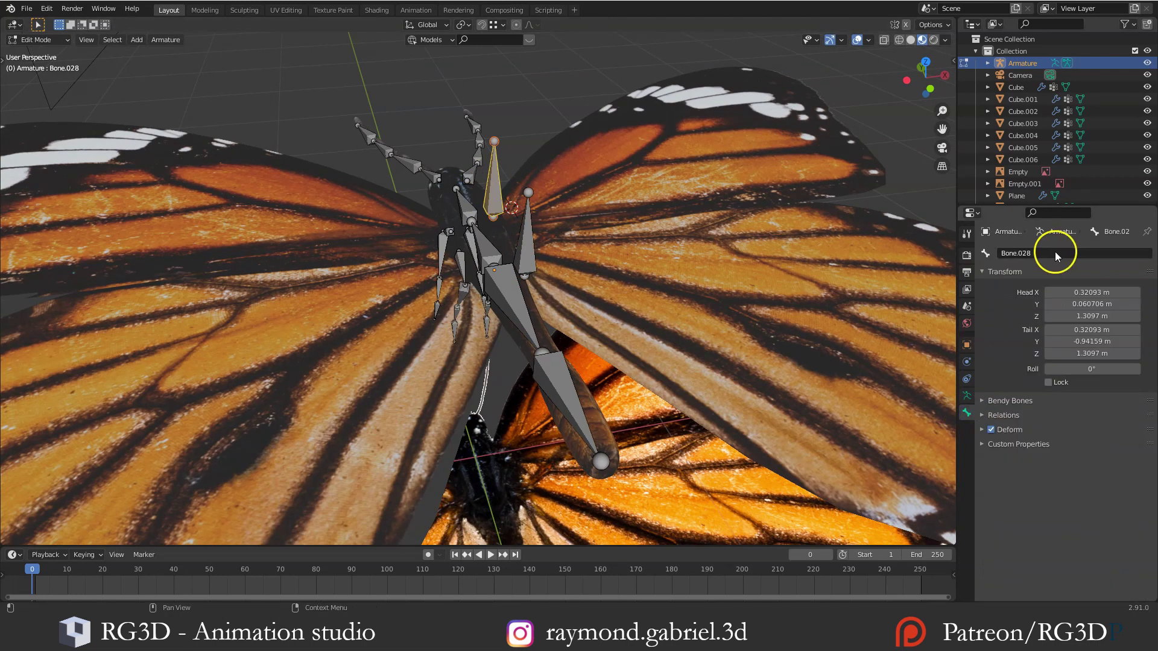
{"action": "left_click", "coordinate": [1055, 252]}
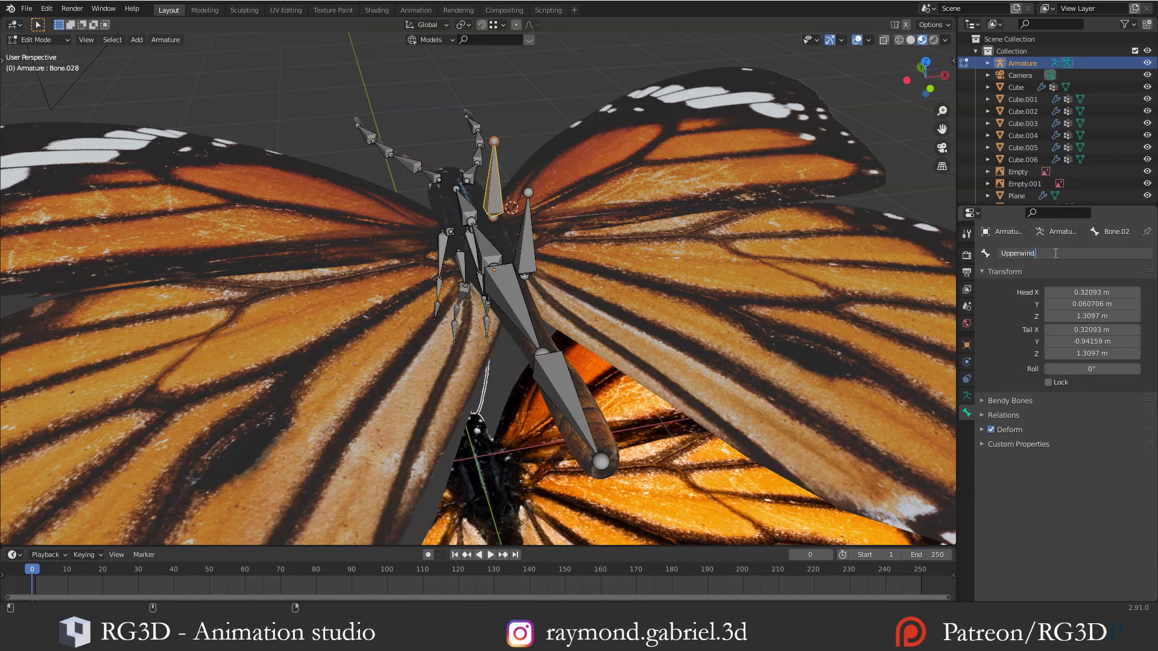
{"action": "type", "text": "Upperwind.R"}
{"action": "key", "text": "Return"}
Rename the right lower wing's bone as Lowerwing.R
{"action": "left_click", "coordinate": [525, 240]}
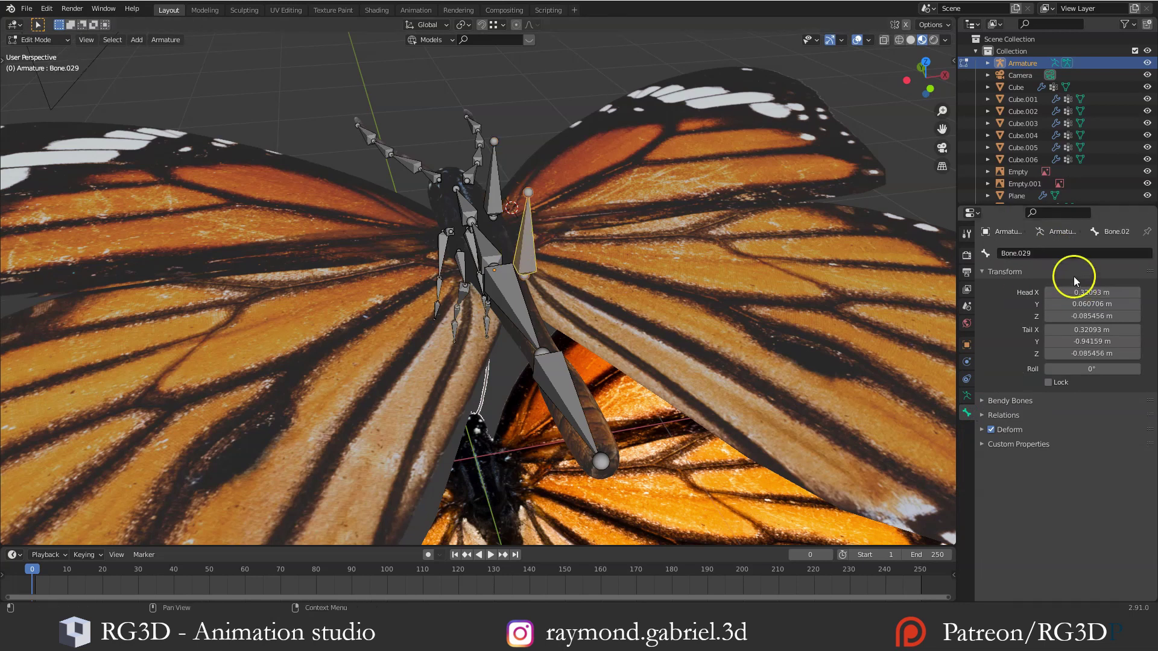
{"action": "left_click", "coordinate": [1050, 255]}
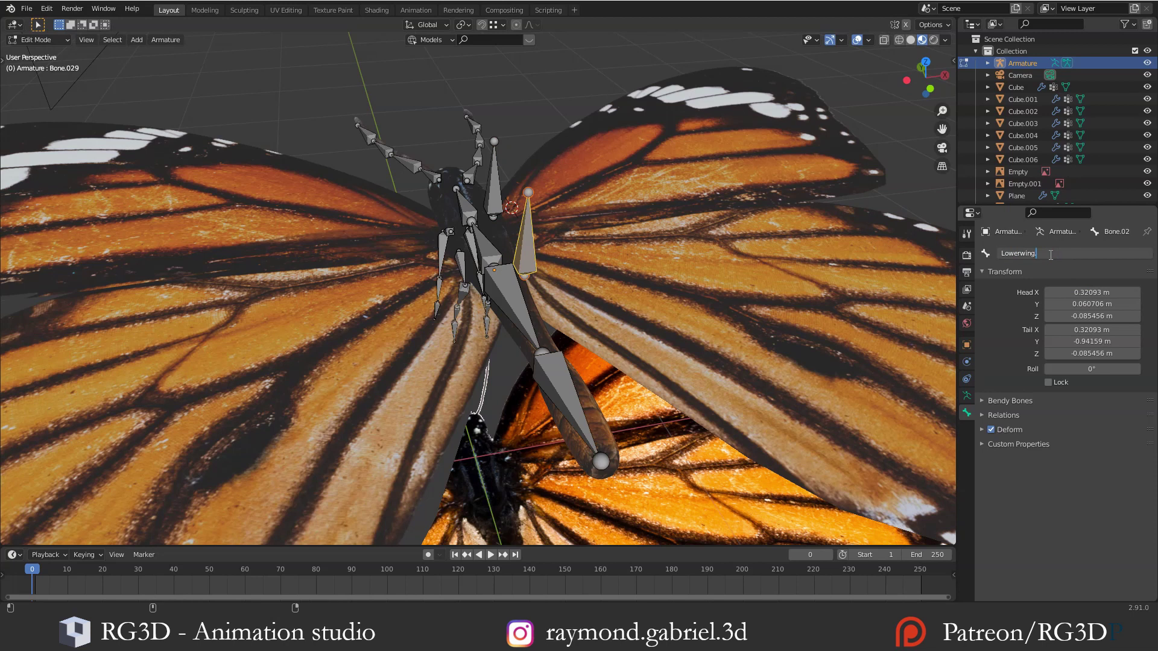
{"action": "type", "text": "Lowerwing.R"}
{"action": "key", "text": "Return"}
Symmetrize both right wing bones to the left side and check the names of the mirrored bones
{"action": "left_click", "coordinate": [491, 199], "text": "shift"}
{"action": "left_click", "coordinate": [525, 257], "text": "shift"}
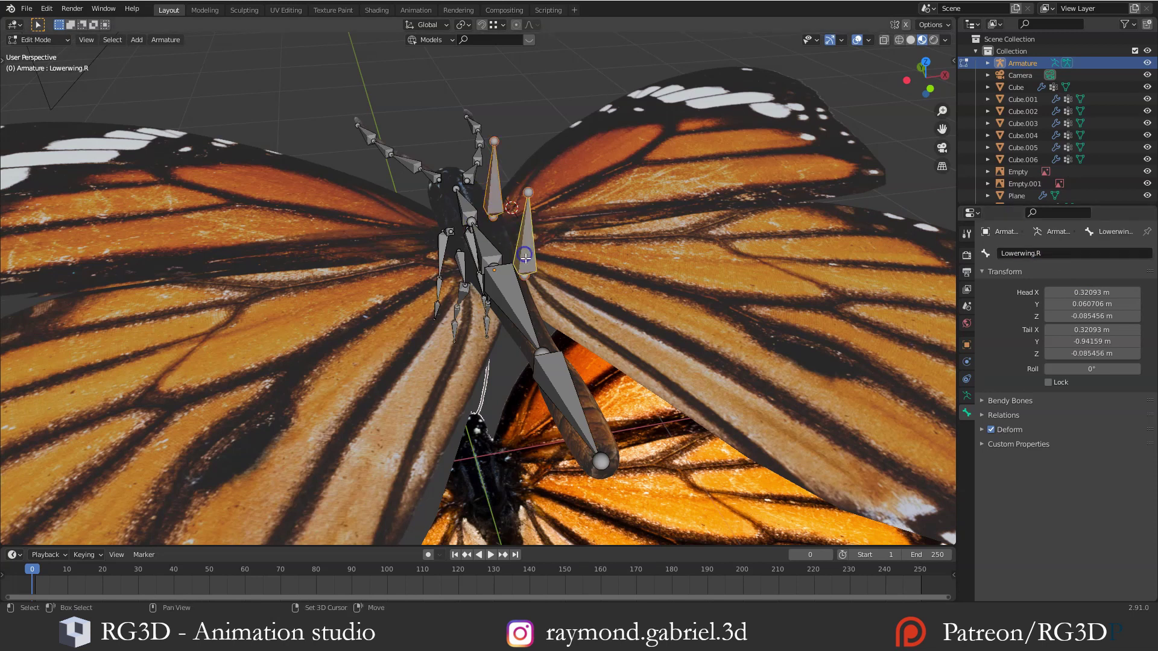
{"action": "right_click", "coordinate": [569, 202]}
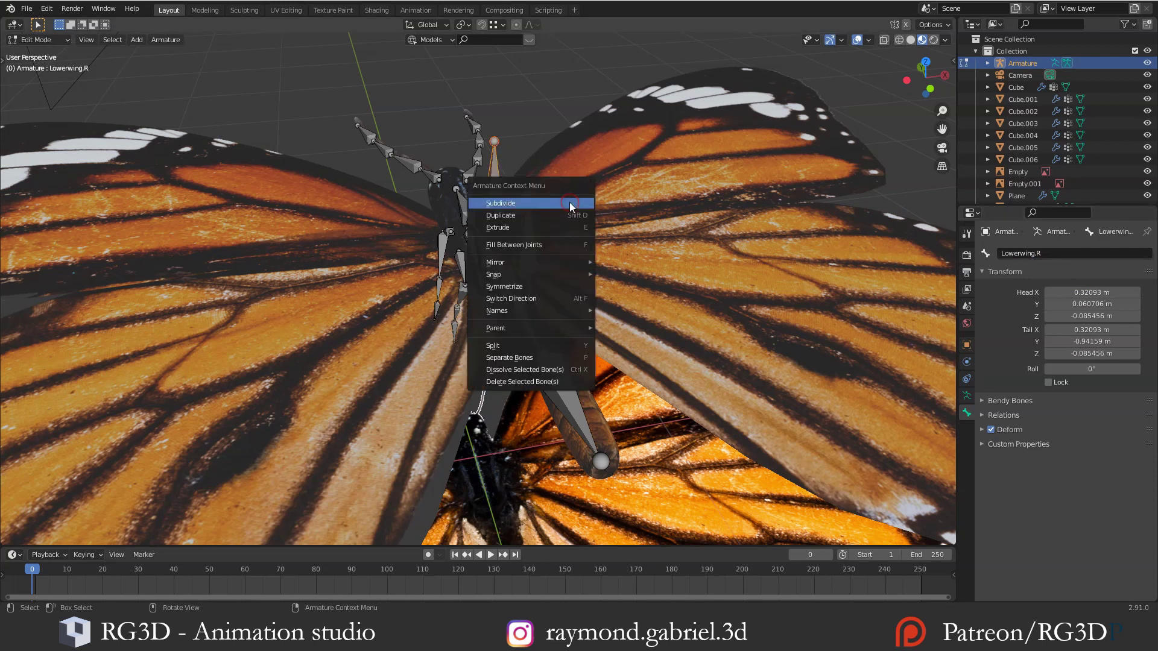
{"action": "left_click", "coordinate": [530, 284]}
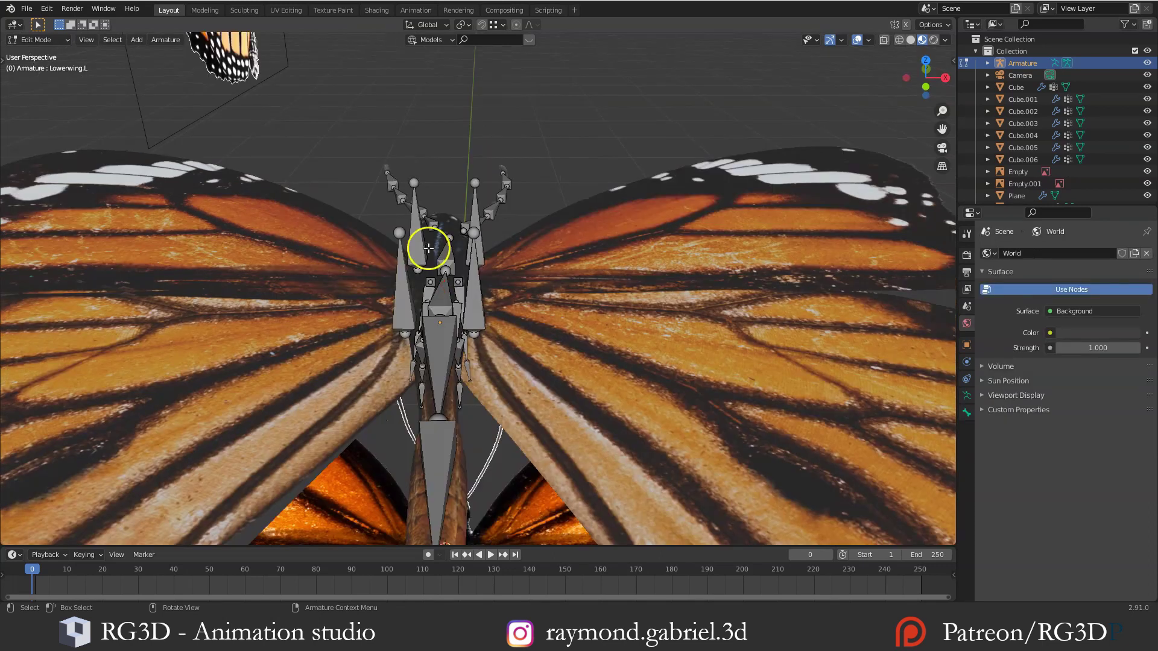
{"action": "left_click", "coordinate": [395, 300]}
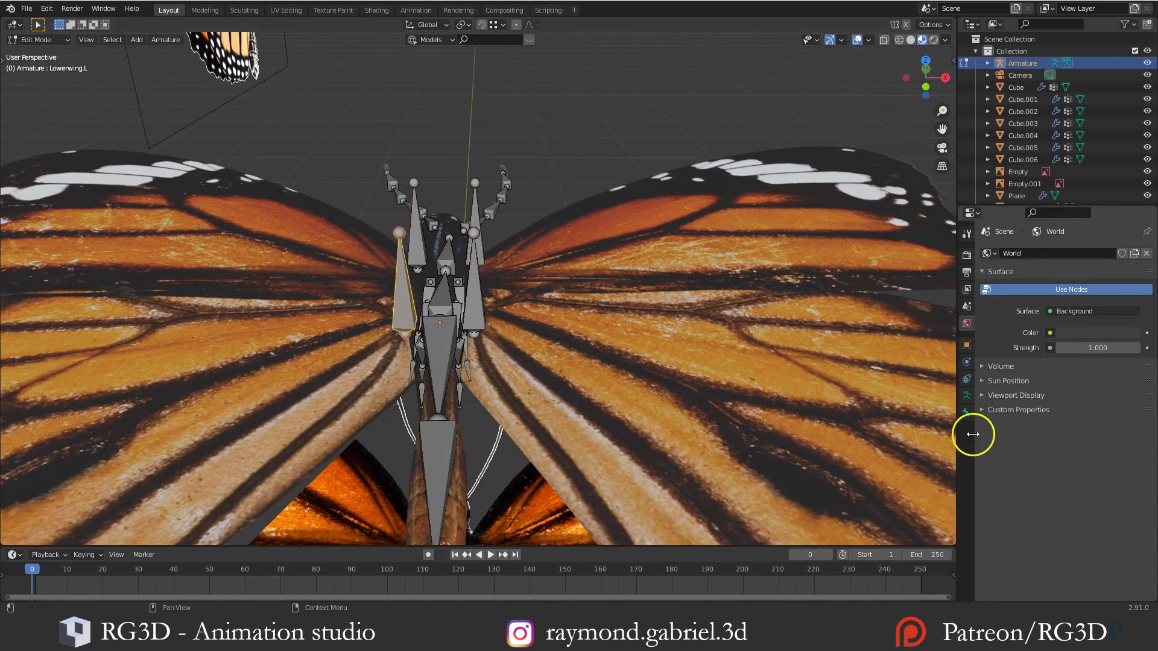
{"action": "left_click", "coordinate": [967, 413]}
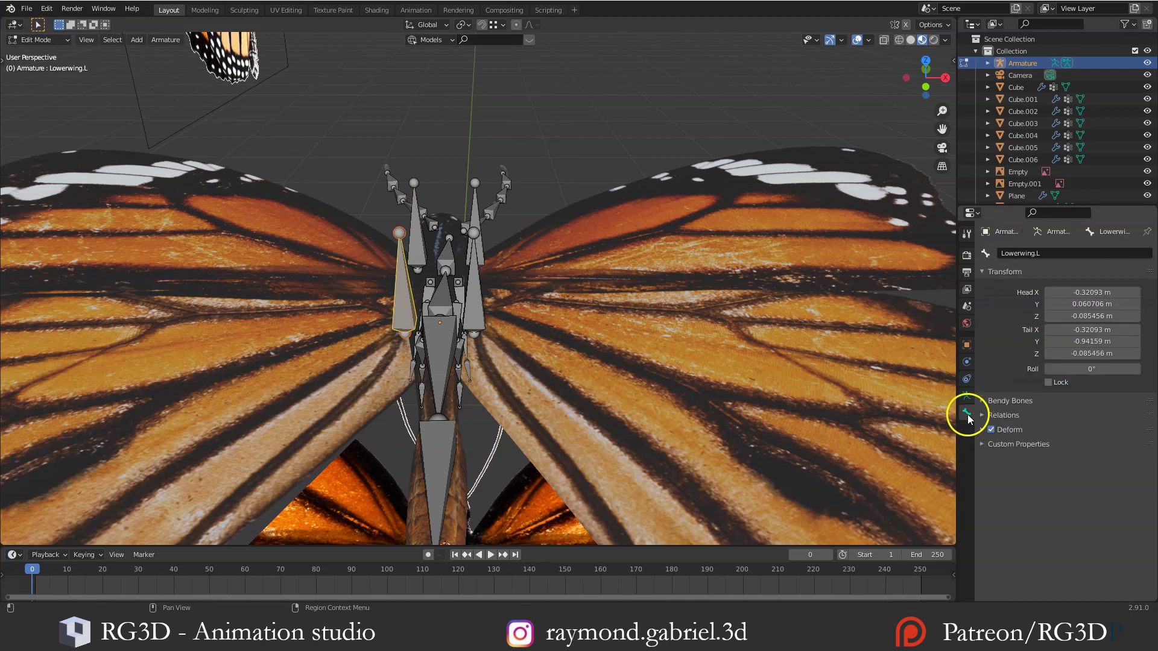
{"action": "left_click", "coordinate": [1037, 254]}
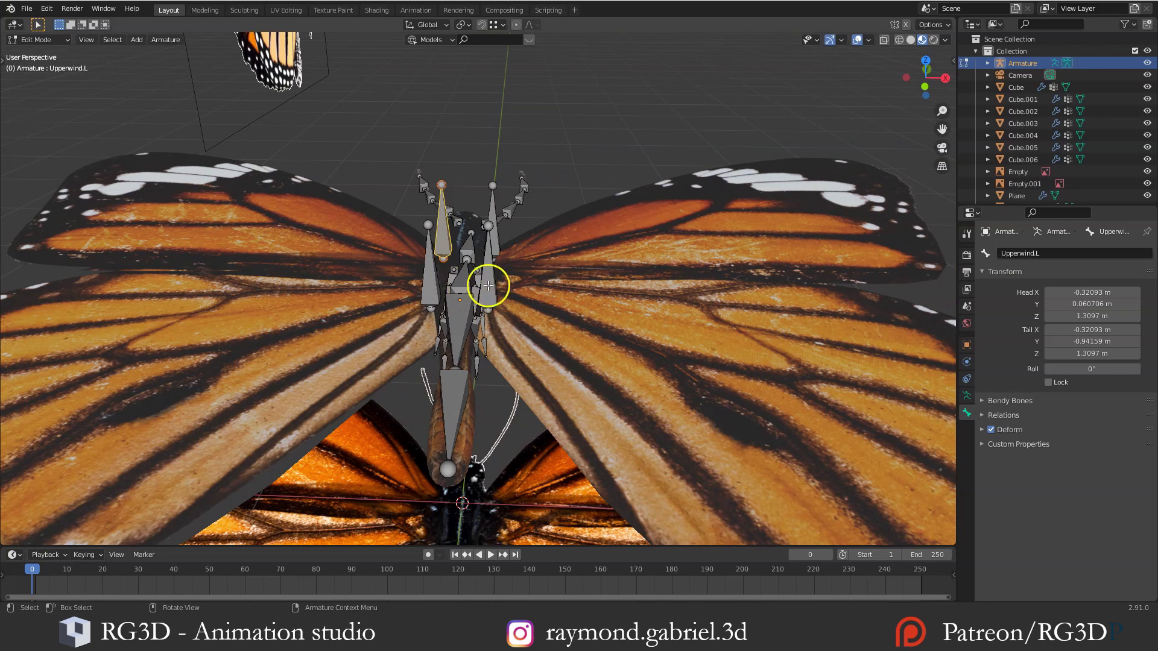
{"action": "middle_click_drag", "start_coordinate": [488, 285], "coordinate": [394, 341]}
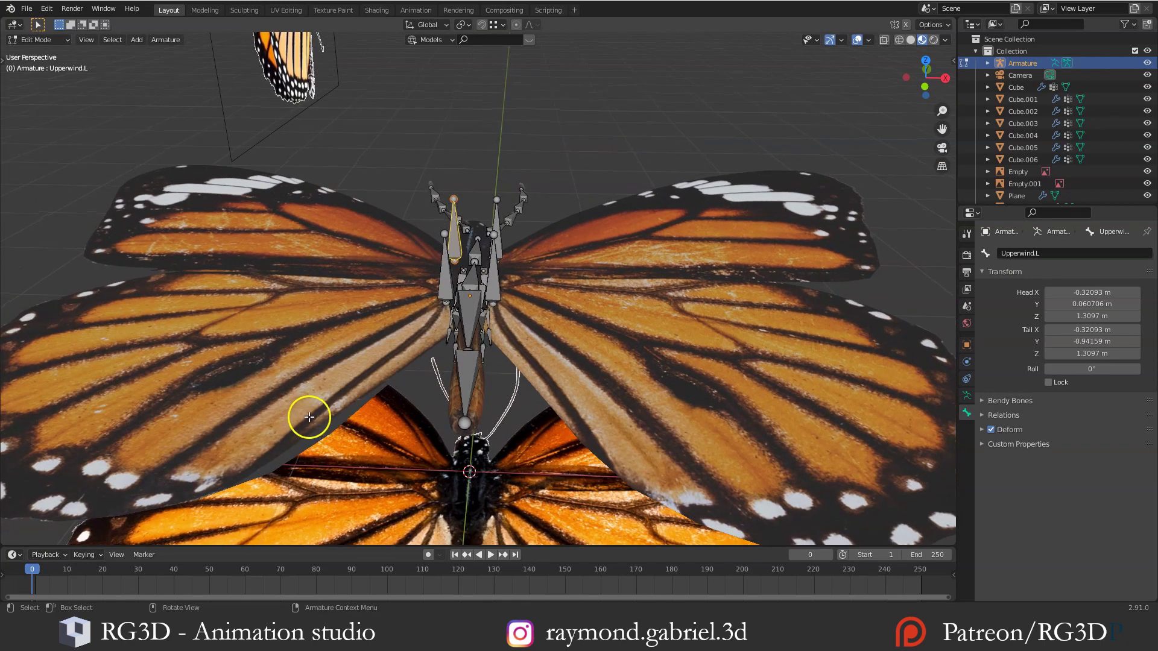
Try the Alpha Clip blend mode on the left lower wing's Wings material and return it to Alpha Blend
{"action": "key", "text": "Tab"}
{"action": "left_click", "coordinate": [287, 416]}
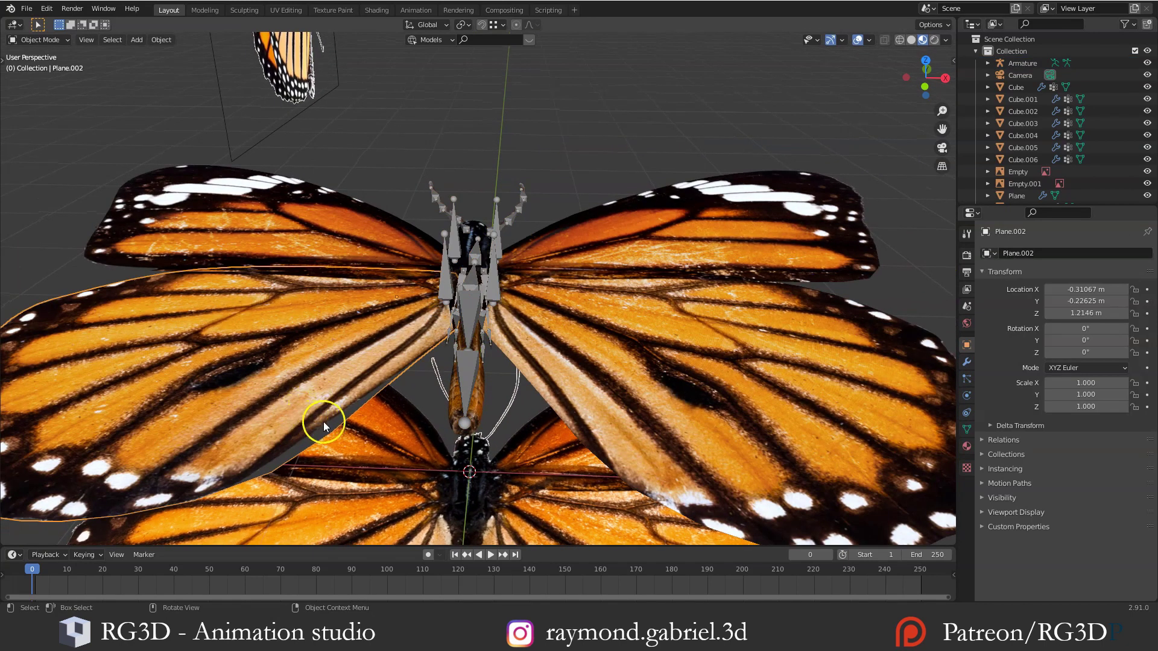
{"action": "middle_click_drag", "start_coordinate": [324, 426], "coordinate": [419, 334]}
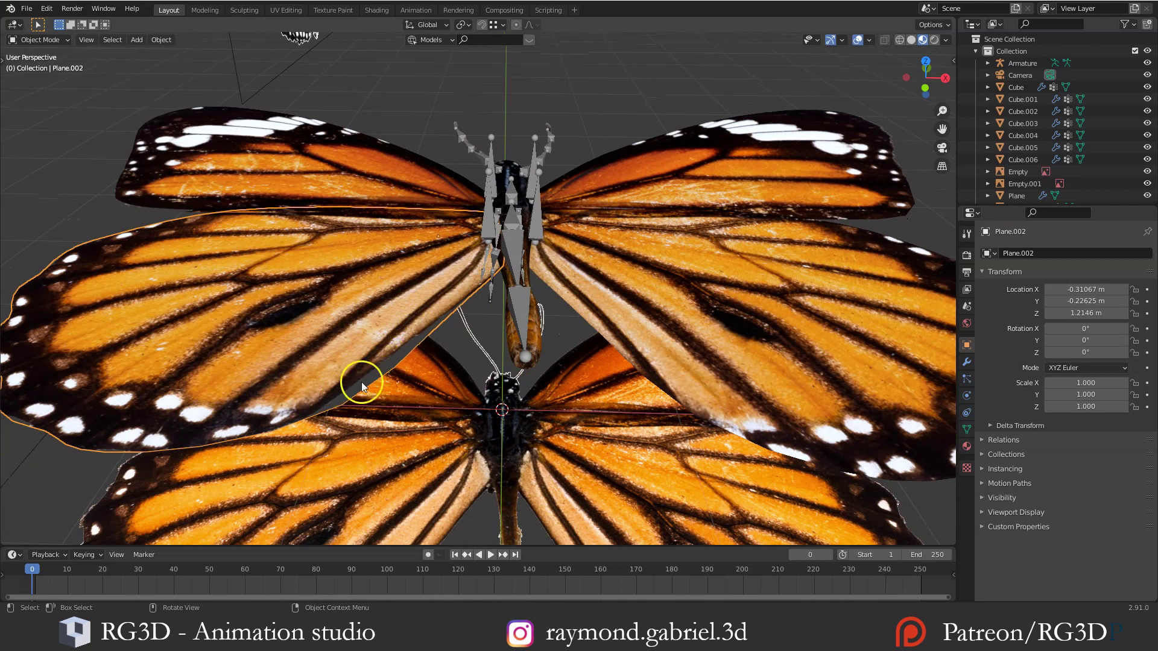
{"action": "left_click", "coordinate": [966, 446]}
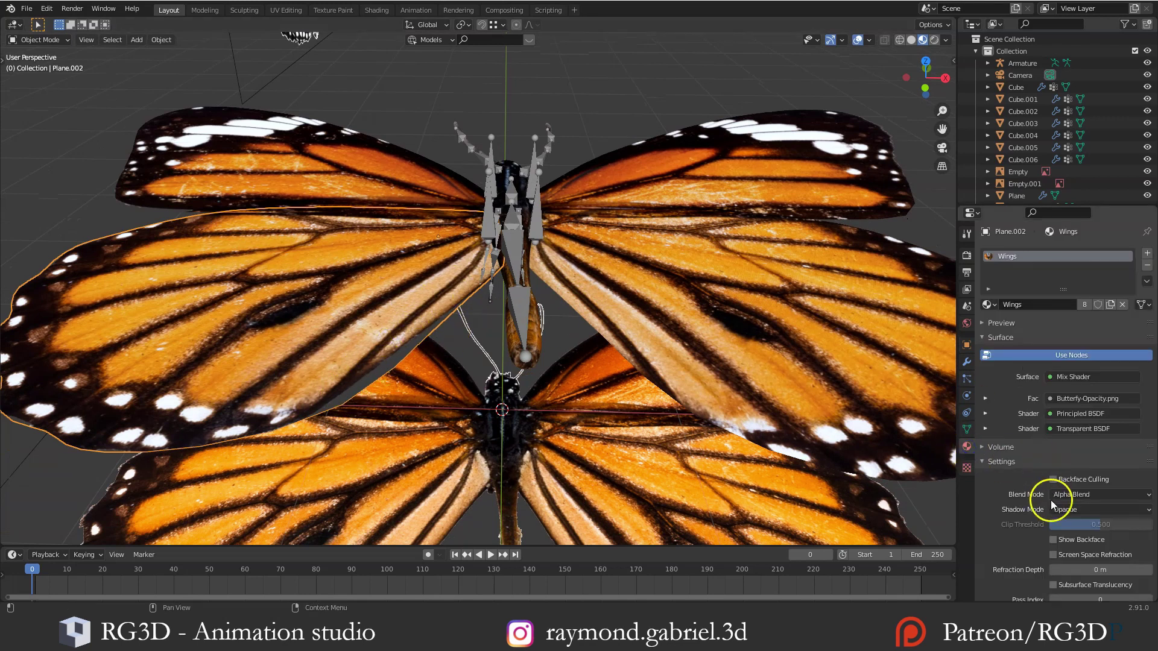
{"action": "left_click", "coordinate": [1083, 496]}
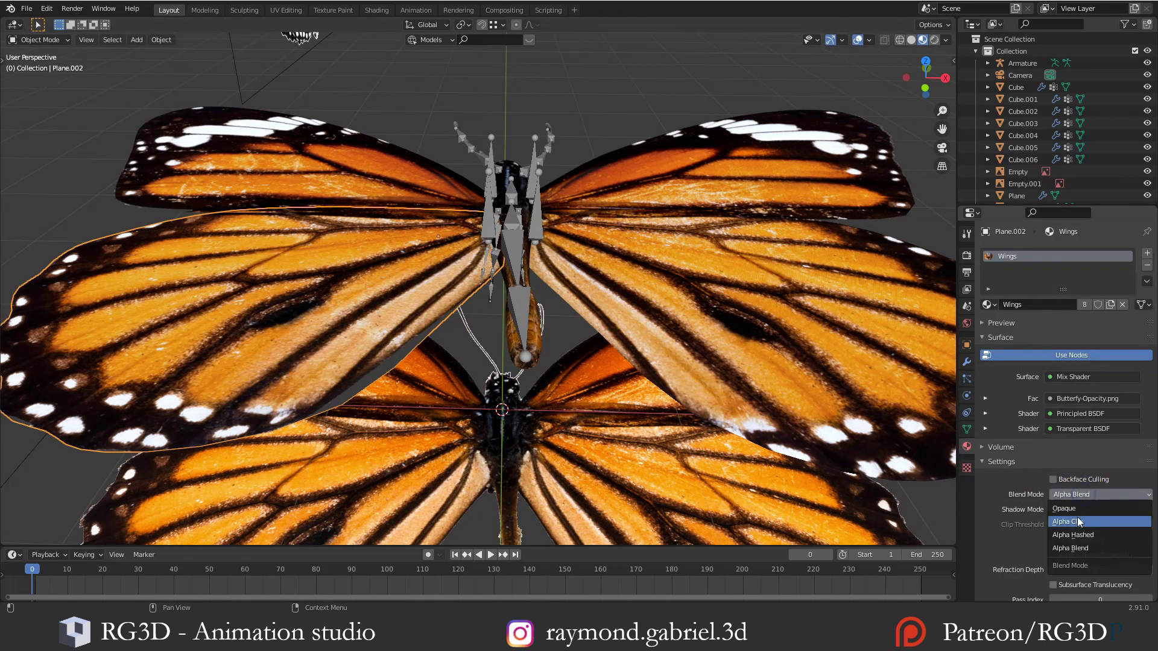
{"action": "left_click", "coordinate": [1078, 523]}
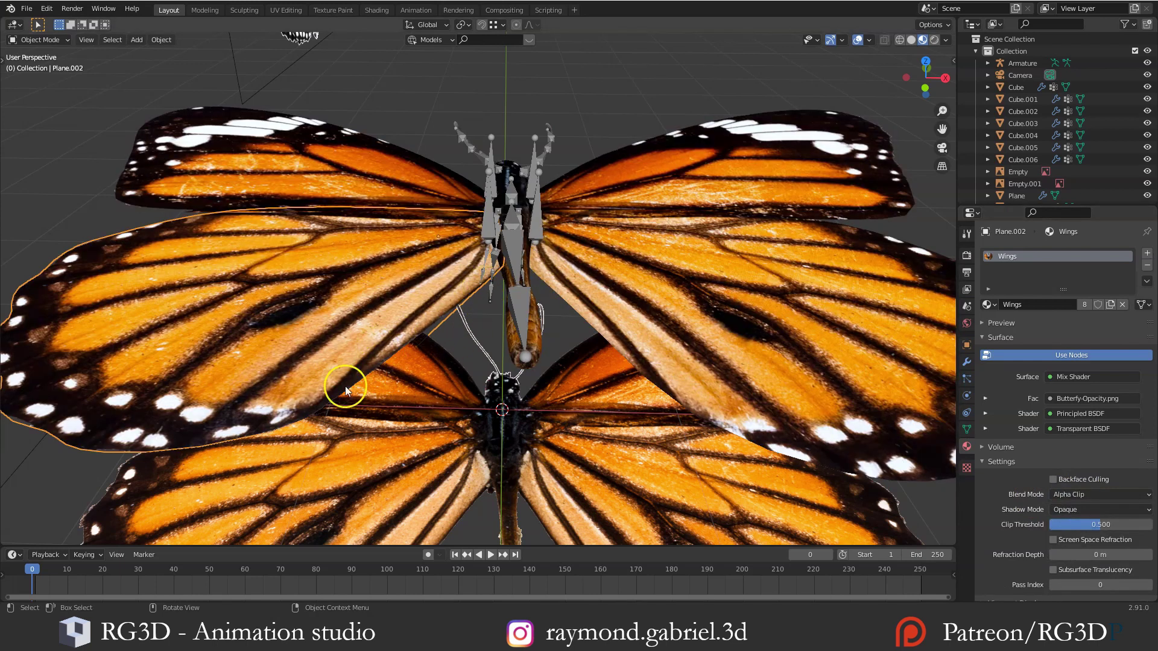
{"action": "left_click", "coordinate": [1099, 494]}
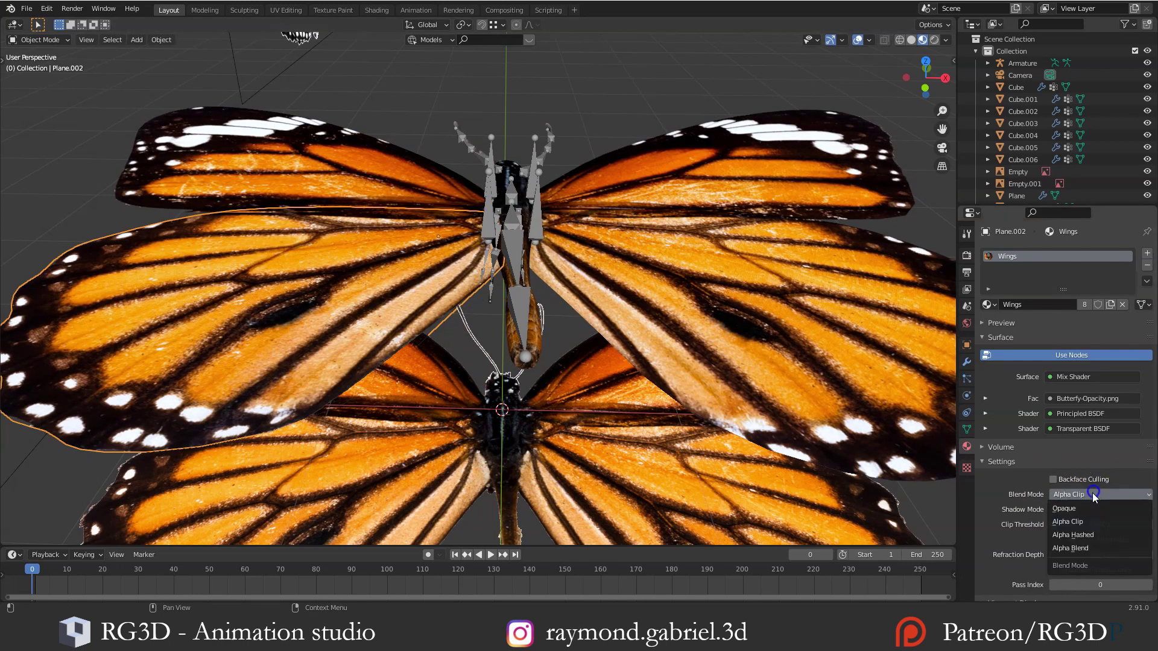
{"action": "left_click", "coordinate": [1085, 522]}
{"action": "middle_click_drag", "start_coordinate": [456, 343], "coordinate": [535, 291]}
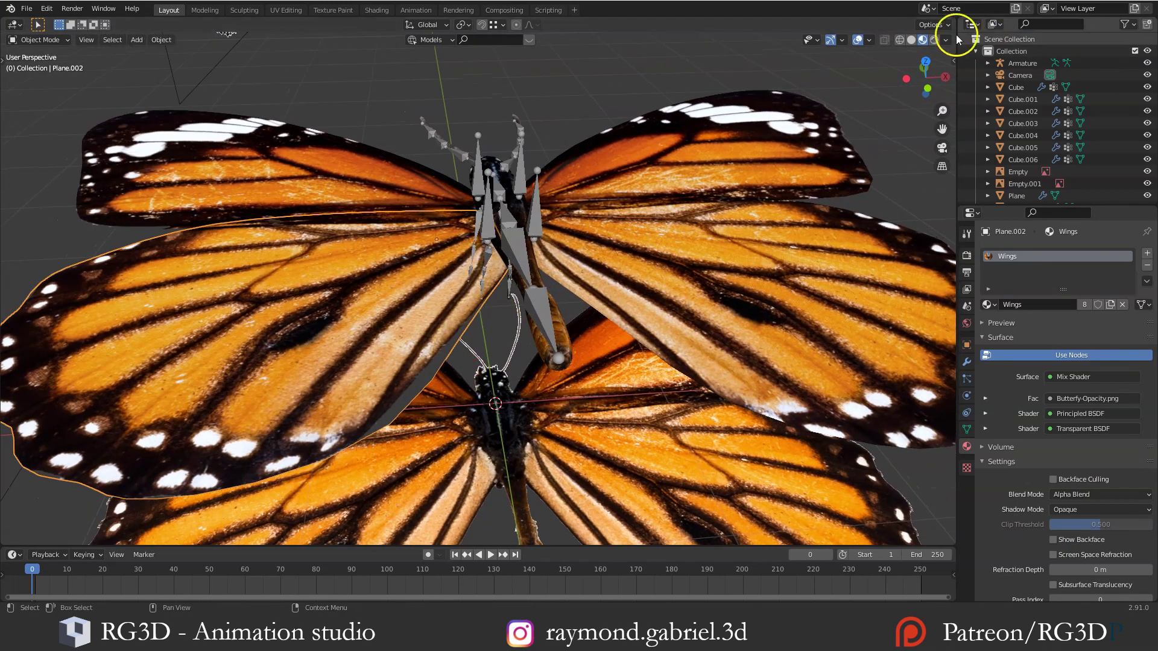
Split the 3D viewport vertically and turn the new area into a UV Editor
{"action": "left_click_drag", "start_coordinate": [956, 25], "coordinate": [686, 30]}
{"action": "left_click", "coordinate": [702, 24]}
{"action": "left_click", "coordinate": [721, 84]}
Open the left lower wing mesh in Edit Mode and display Butterfly - Diffuse.png behind its UVs
{"action": "left_click", "coordinate": [292, 364]}
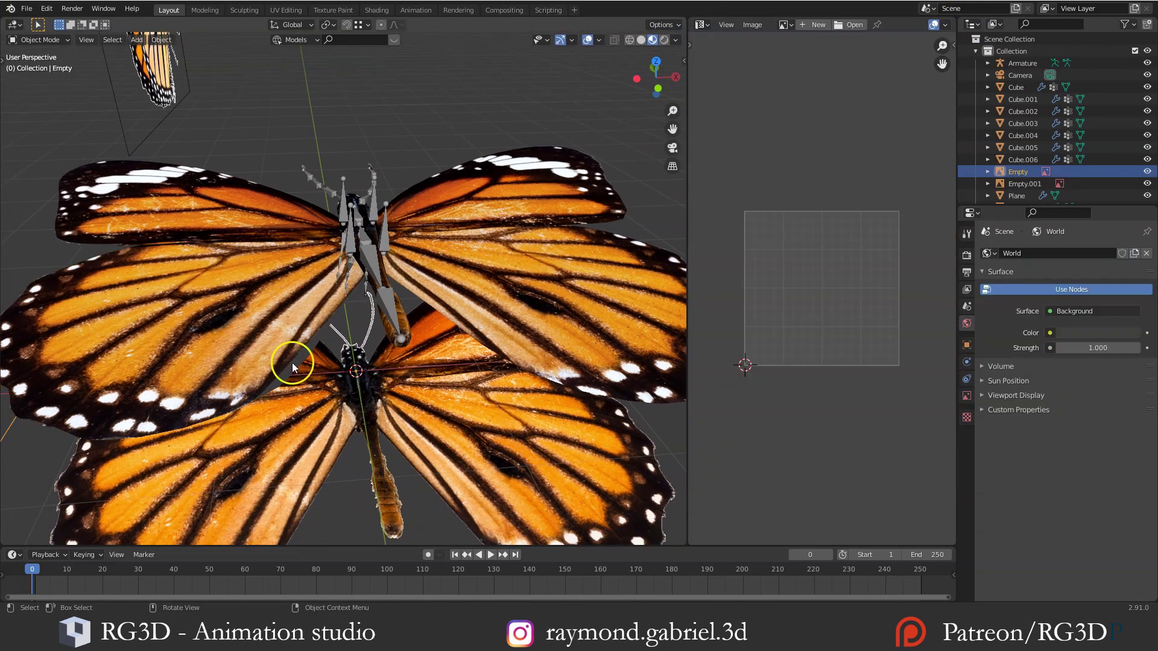
{"action": "left_click", "coordinate": [222, 354]}
{"action": "key", "text": "Tab"}
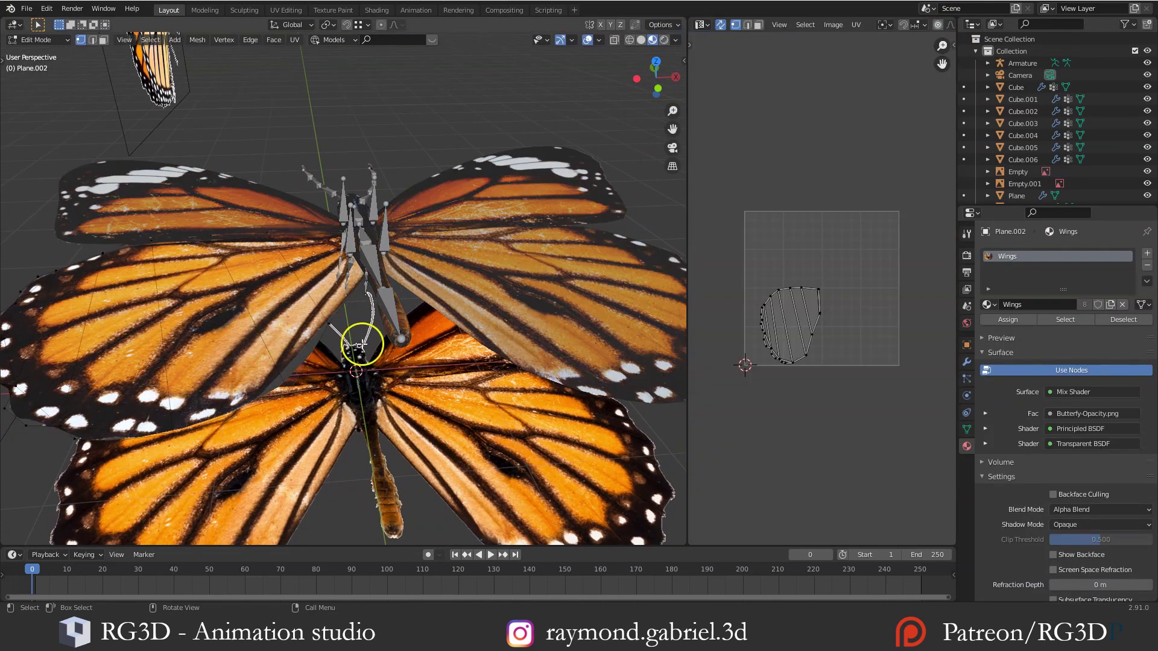
{"action": "scroll", "coordinate": [841, 379], "scroll_direction": "up", "scroll_amount": 1}
{"action": "scroll", "coordinate": [878, 27], "scroll_direction": "down", "scroll_amount": 5}
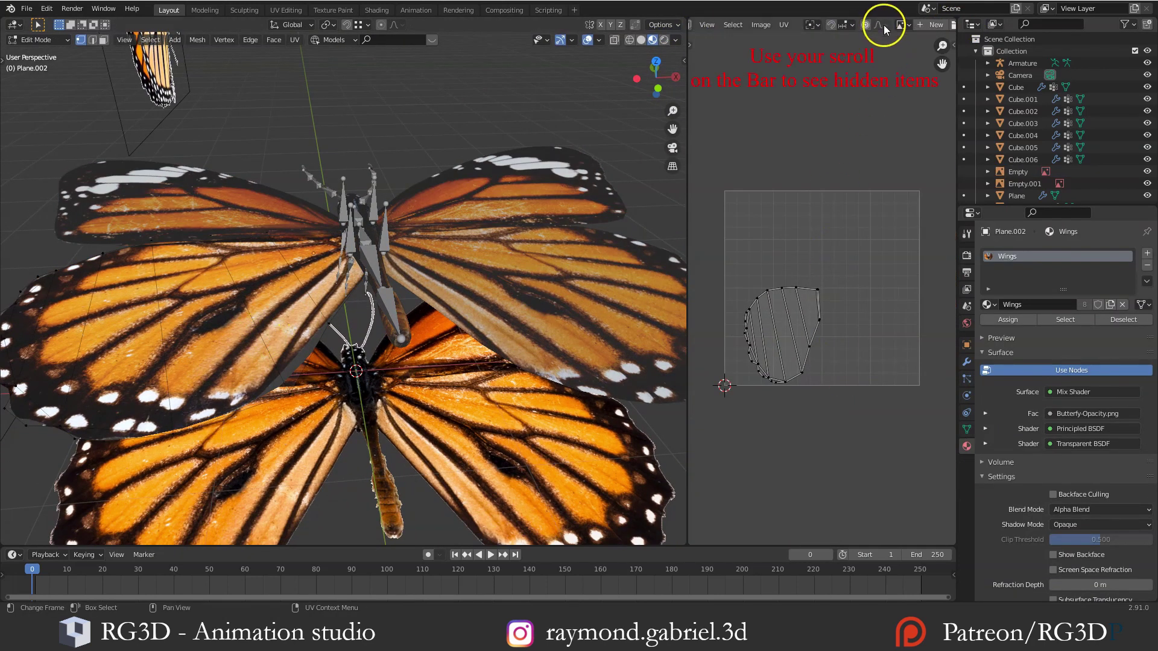
{"action": "left_click", "coordinate": [853, 25]}
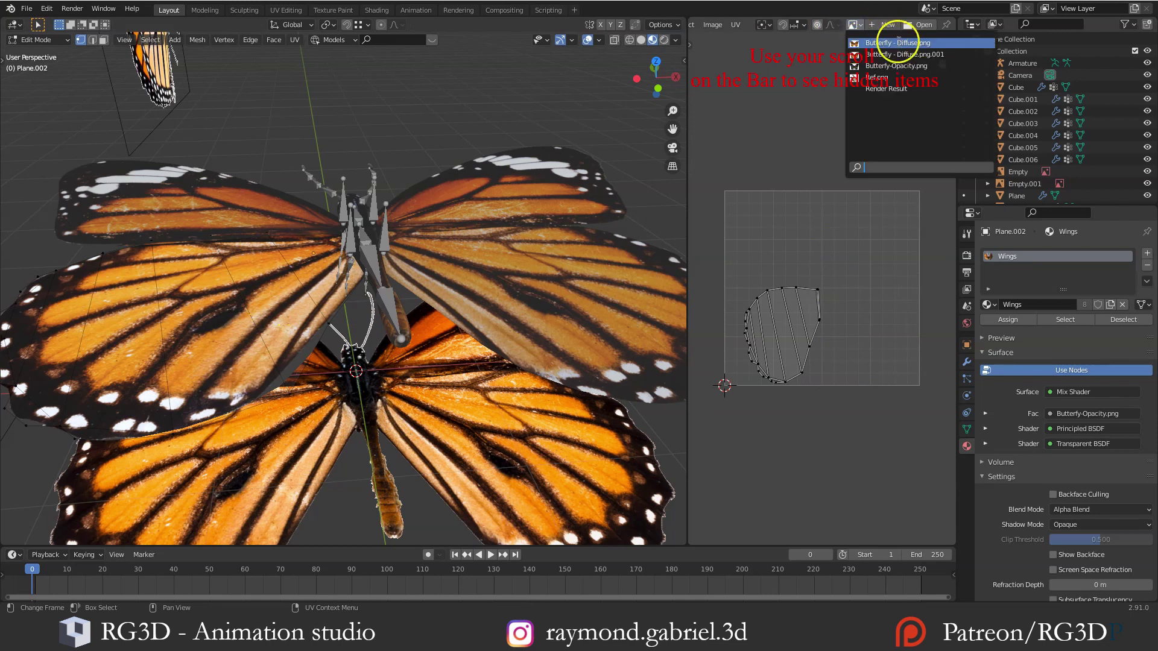
{"action": "left_click", "coordinate": [899, 42]}
Move the UV vertex at the lower wing's bottom inner corner closer to the wing's edge in the texture
{"action": "scroll", "coordinate": [820, 375], "scroll_direction": "up", "scroll_amount": 5}
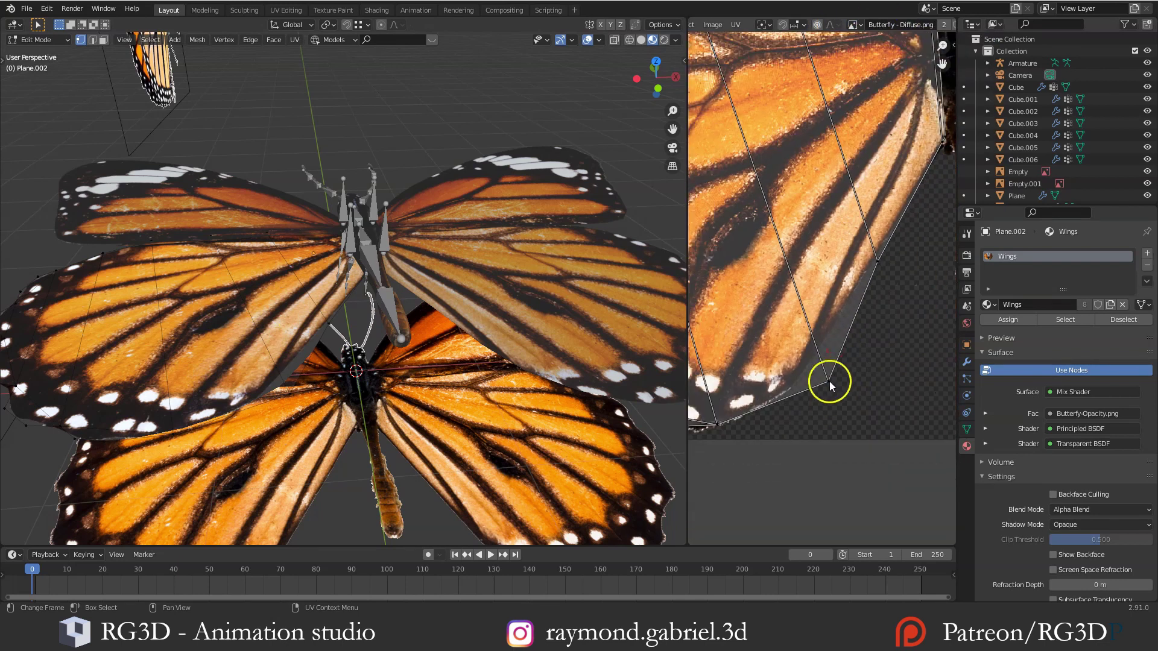
{"action": "left_click", "coordinate": [830, 381]}
{"action": "key", "text": "g"}
{"action": "left_click", "coordinate": [817, 397]}
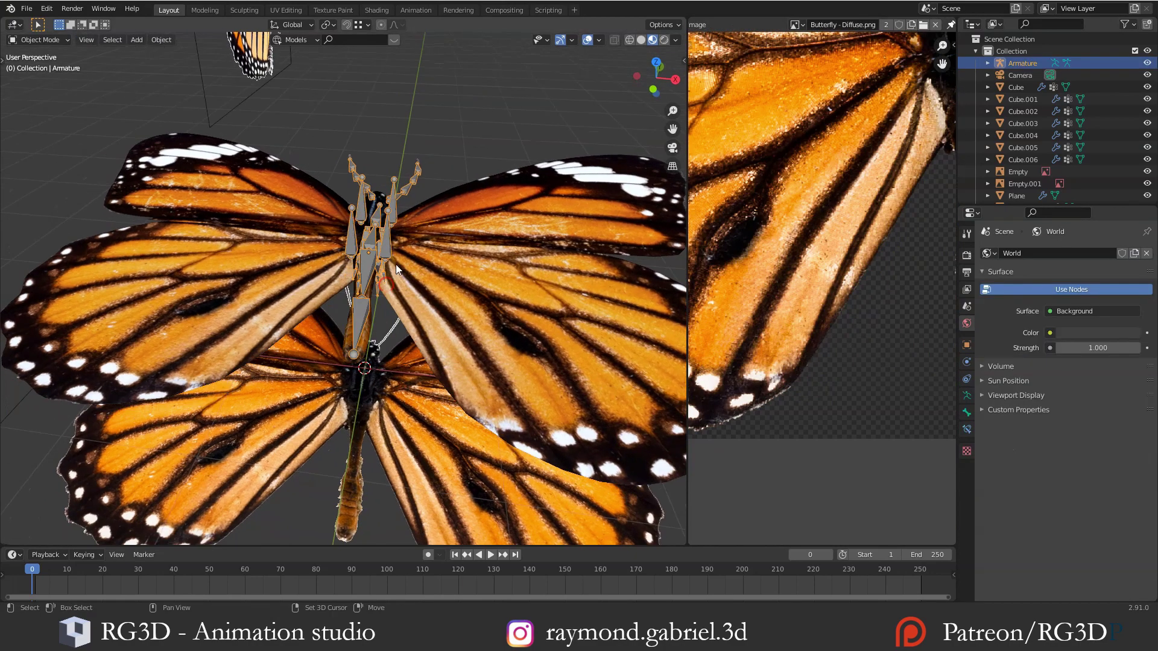
In the armature's Edit Mode, move the two outer intermediate joints of the nearer antenna's bone chain along Z to follow the antenna mesh
{"action": "middle_click_drag", "start_coordinate": [396, 270], "coordinate": [362, 304]}
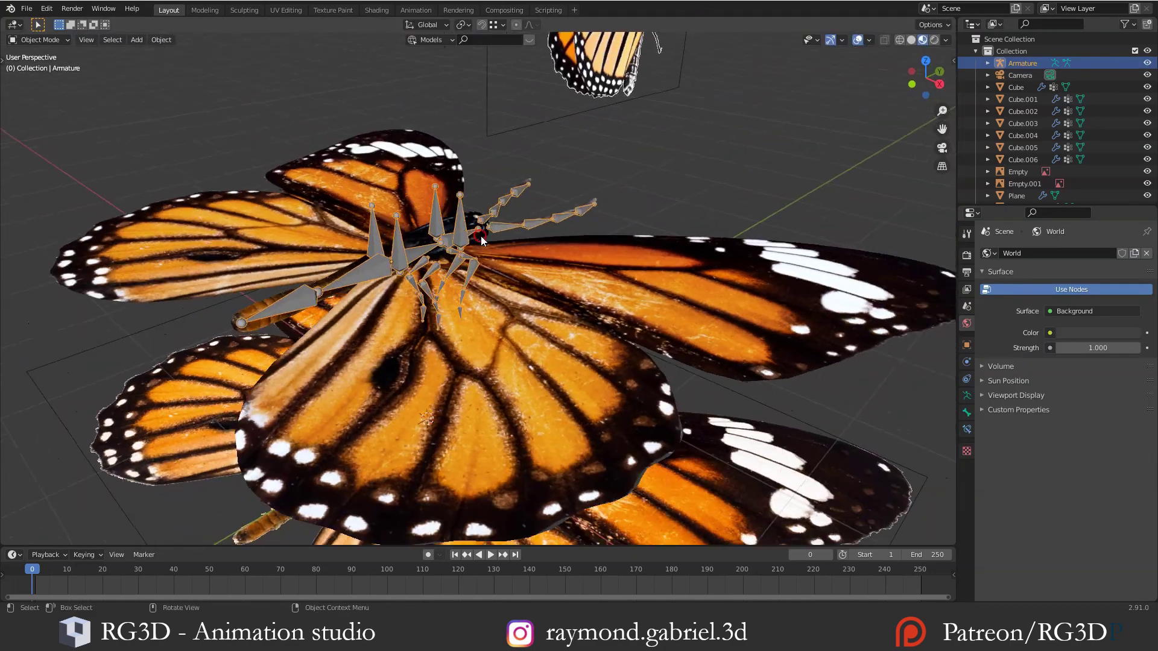
{"action": "middle_click_drag", "start_coordinate": [480, 236], "coordinate": [505, 293]}
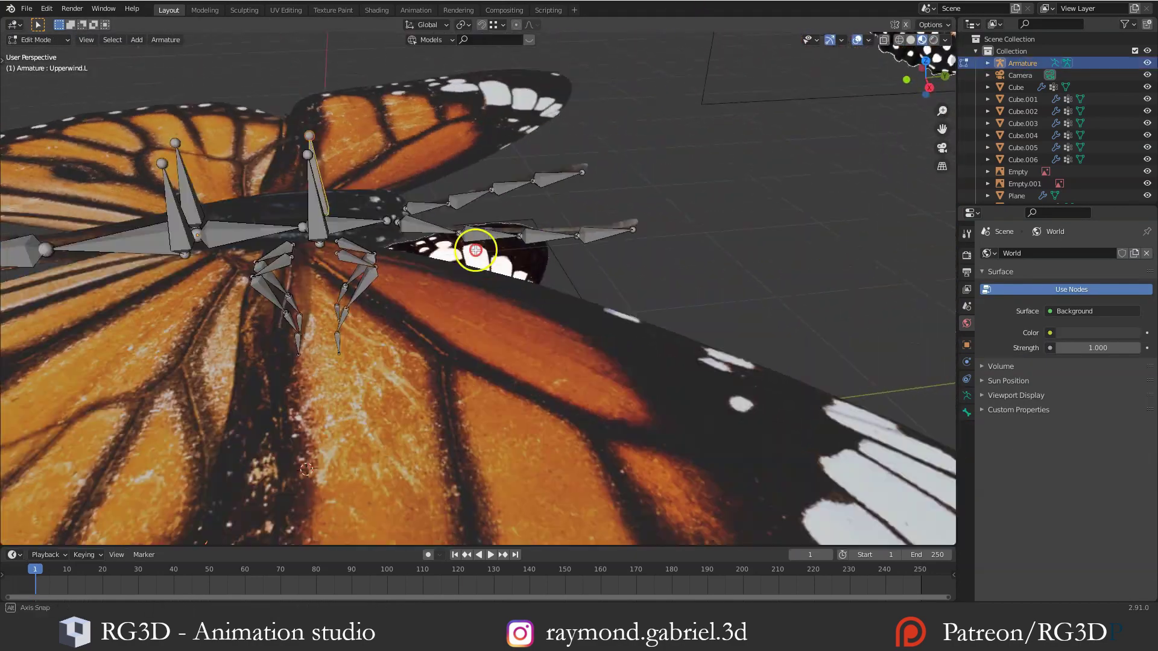
{"action": "scroll", "coordinate": [473, 251], "scroll_direction": "up", "scroll_amount": 2}
{"action": "key", "text": "g"}
{"action": "left_click", "coordinate": [612, 290]}
{"action": "left_click", "coordinate": [576, 255]}
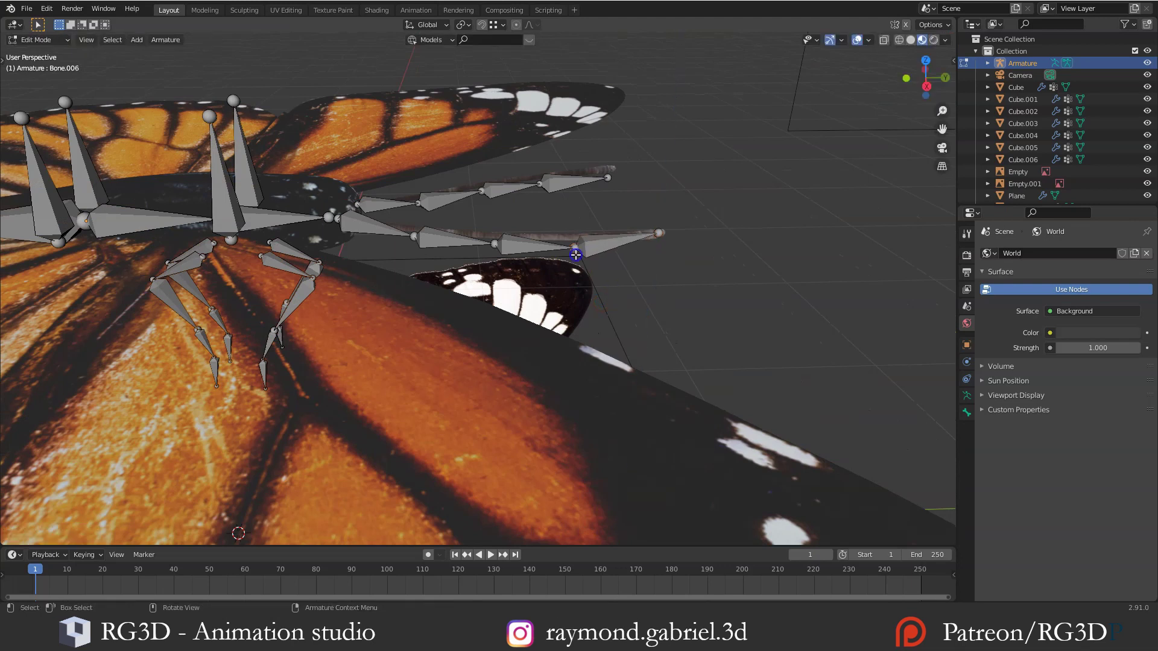
{"action": "key", "text": "g"}
{"action": "key", "text": "z"}
{"action": "left_click", "coordinate": [571, 246]}
{"action": "left_click", "coordinate": [495, 246]}
{"action": "key", "text": "g"}
{"action": "key", "text": "z"}
{"action": "left_click", "coordinate": [494, 240]}
{"action": "left_click", "coordinate": [415, 237]}
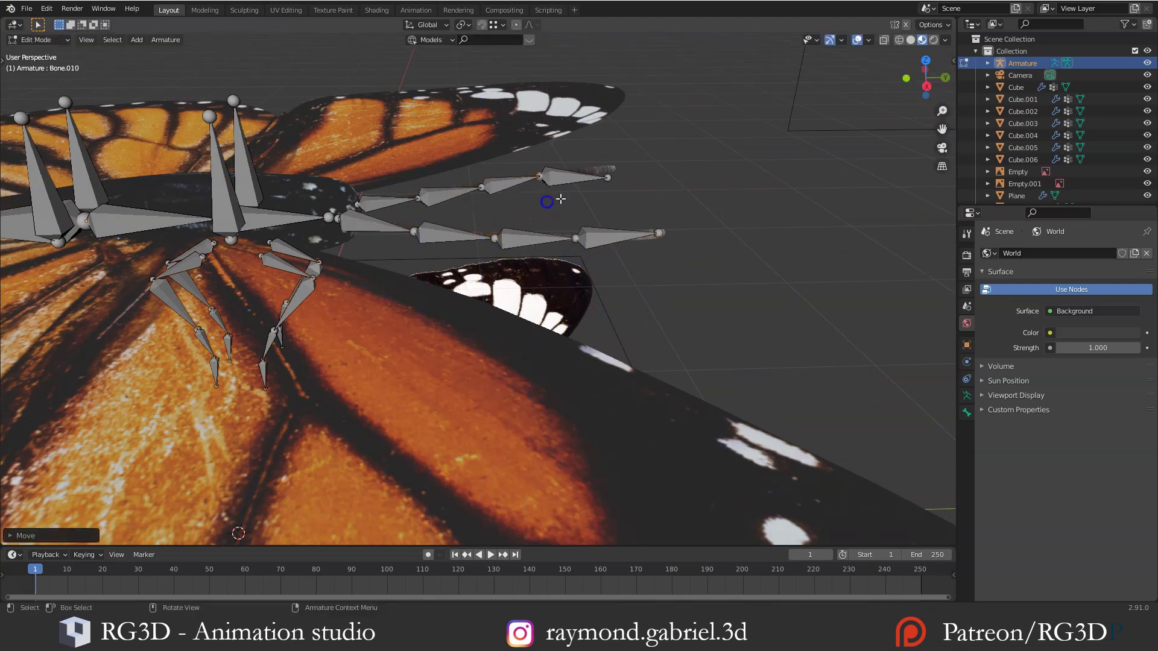
Move the tip of the farther antenna's bone chain along Z onto the antenna mesh and return to Object Mode
{"action": "left_click", "coordinate": [608, 177]}
{"action": "key", "text": "g"}
{"action": "key", "text": "z"}
{"action": "left_click", "coordinate": [609, 168]}
{"action": "scroll", "coordinate": [586, 218], "scroll_direction": "down", "scroll_amount": 3}
{"action": "middle_click_drag", "start_coordinate": [386, 232], "coordinate": [472, 263]}
{"action": "scroll", "coordinate": [431, 253], "scroll_direction": "down", "scroll_amount": 1}
{"action": "key", "text": "Tab"}
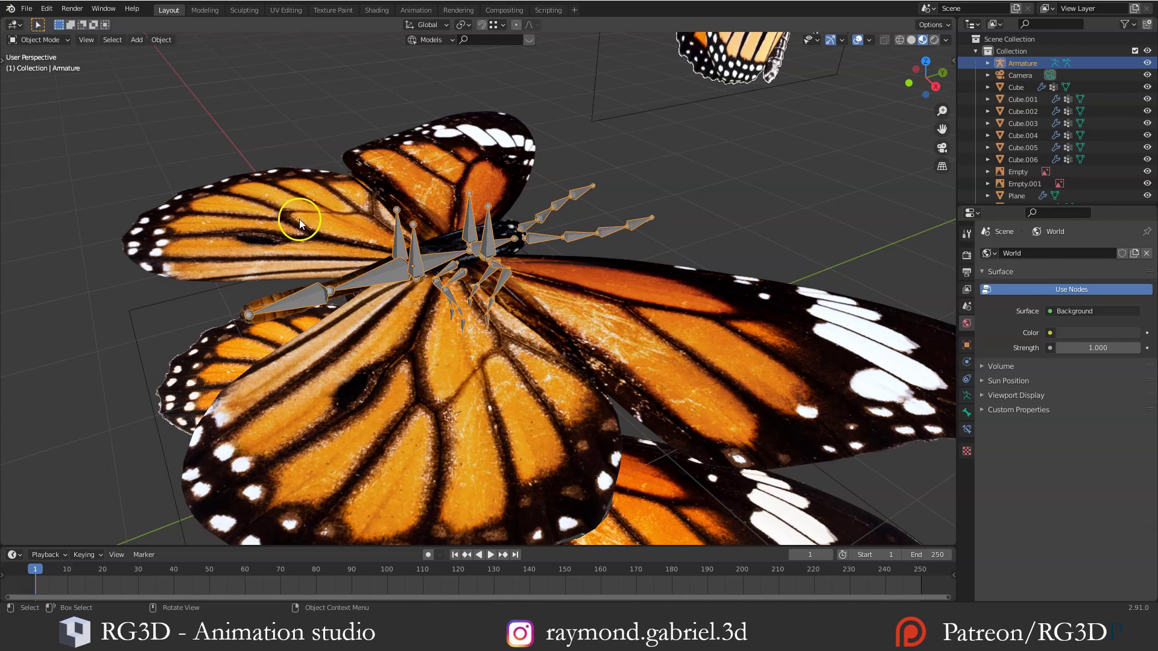
Select the armature and hide it so that only the butterfly meshes remain selectable
{"action": "middle_click_drag", "start_coordinate": [461, 218], "coordinate": [502, 256]}
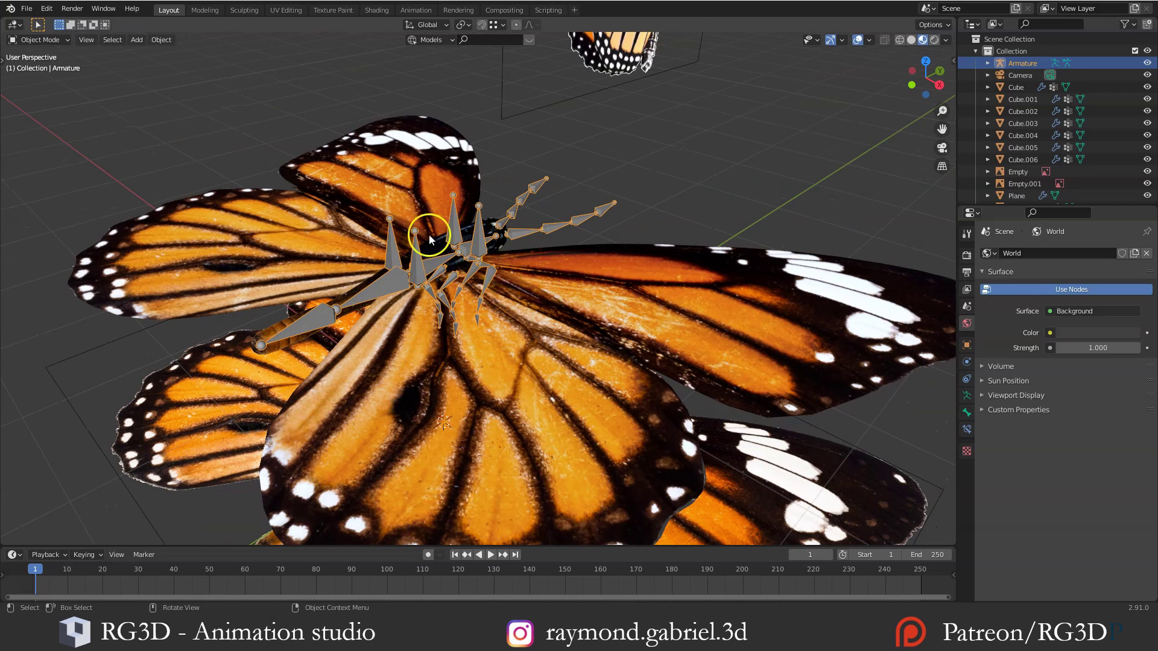
{"action": "left_click", "coordinate": [437, 258]}
{"action": "left_click", "coordinate": [437, 258]}
{"action": "key", "text": "h"}
Apply Rotation & Scale to all of the butterfly's wing, body, antenna and leg meshes and inspect the resulting object transforms
{"action": "left_click", "coordinate": [486, 274]}
{"action": "middle_click_drag", "start_coordinate": [486, 274], "coordinate": [429, 310]}
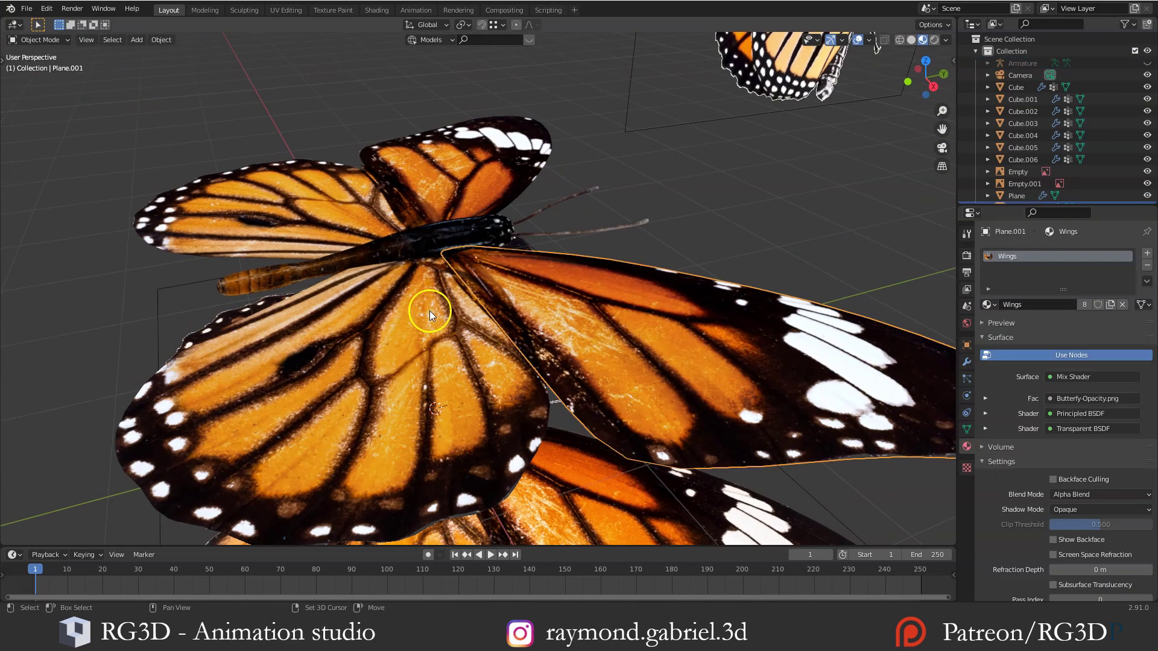
{"action": "left_click", "coordinate": [430, 310], "text": "shift"}
{"action": "left_click", "coordinate": [350, 204], "text": "shift"}
{"action": "left_click", "coordinate": [526, 205], "text": "shift"}
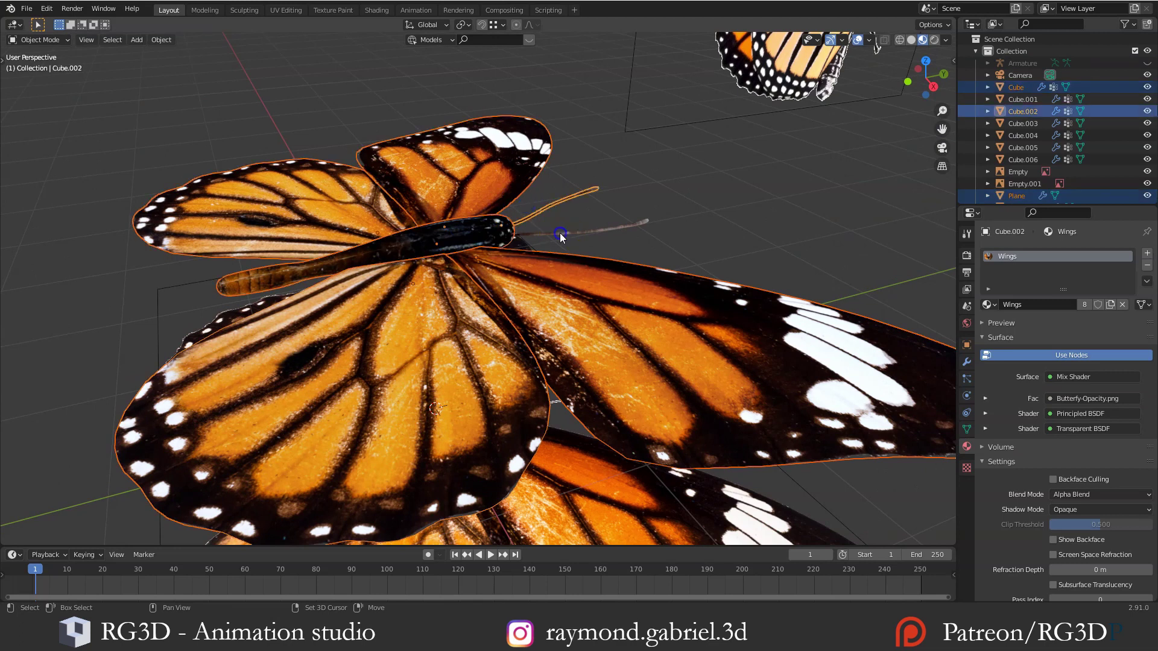
{"action": "left_click", "coordinate": [560, 234], "text": "shift"}
{"action": "middle_click_drag", "start_coordinate": [521, 286], "coordinate": [517, 228]}
{"action": "left_click", "coordinate": [485, 303], "text": "shift"}
{"action": "left_click", "coordinate": [473, 313], "text": "shift"}
{"action": "left_click", "coordinate": [444, 319], "text": "shift"}
{"action": "left_click", "coordinate": [431, 316], "text": "shift"}
{"action": "middle_click_drag", "start_coordinate": [467, 279], "coordinate": [472, 292]}
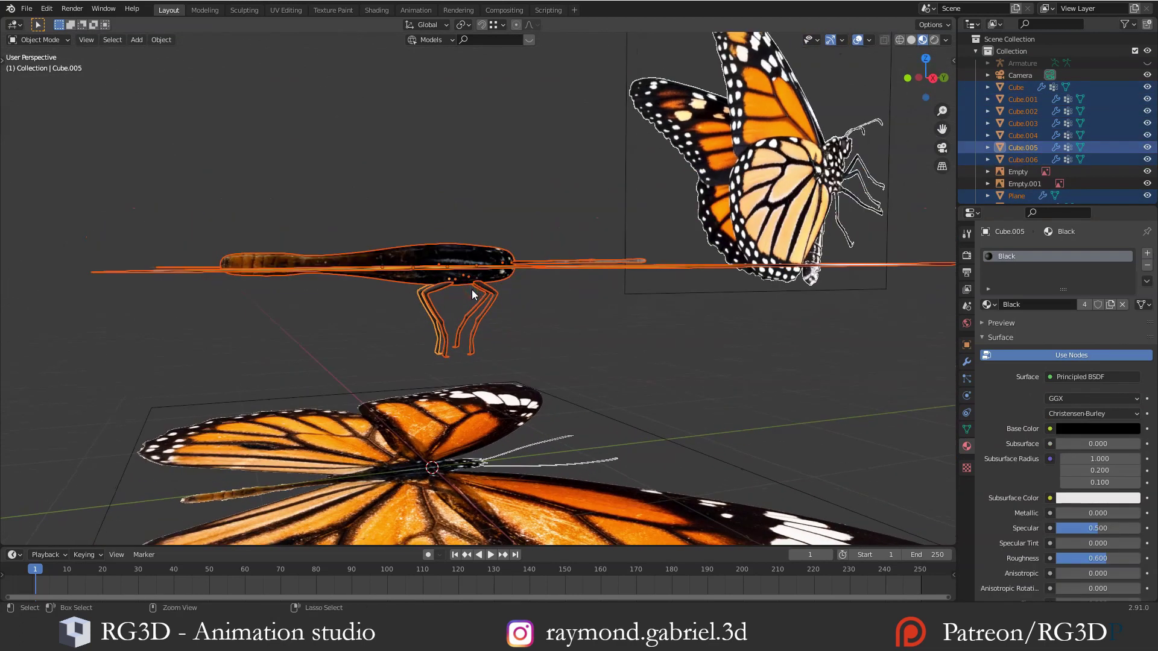
{"action": "key", "text": "ctrl+a"}
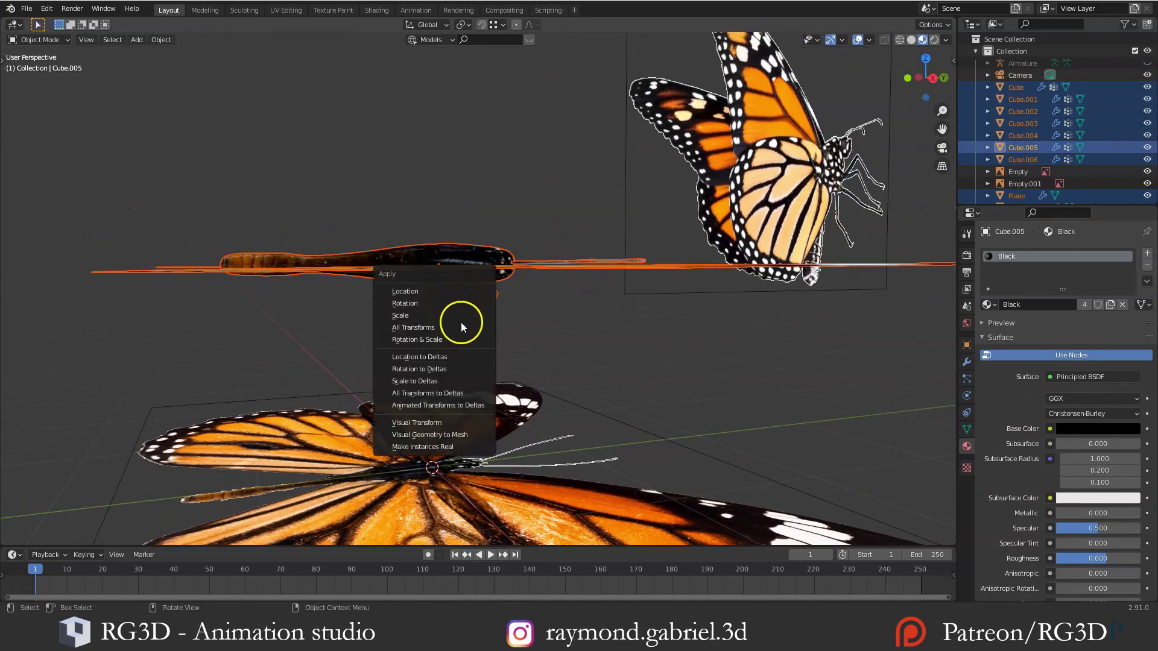
{"action": "left_click", "coordinate": [415, 340]}
{"action": "left_click", "coordinate": [966, 345]}
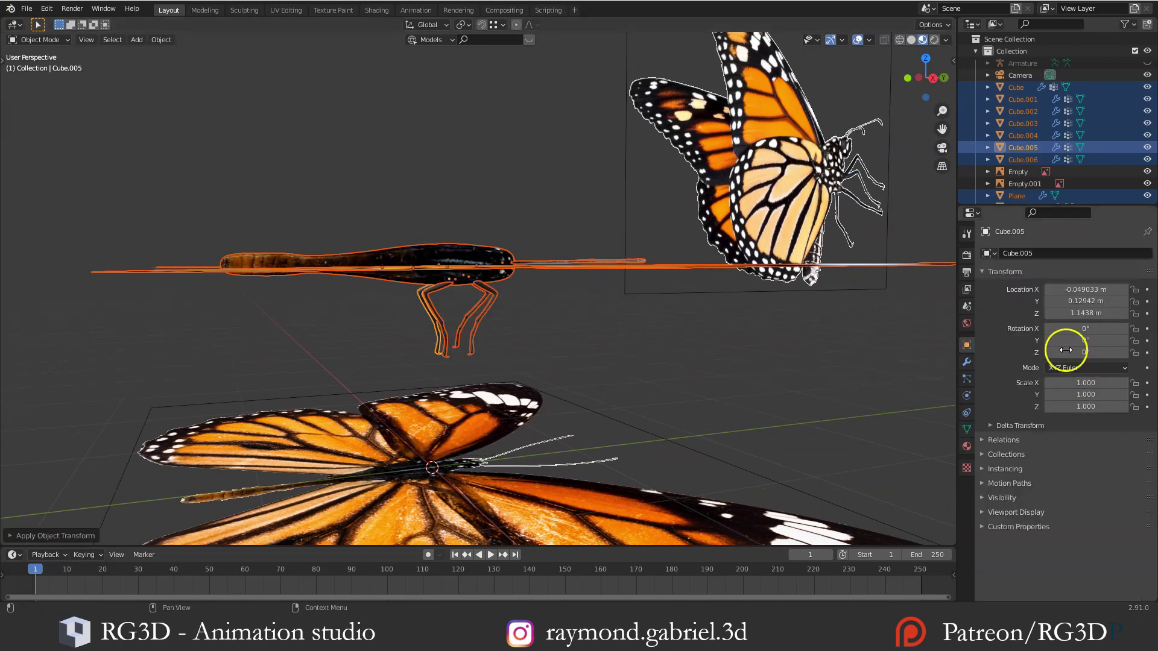
Clear the mesh selection and unhide the armature
{"action": "middle_click_drag", "start_coordinate": [527, 263], "coordinate": [513, 288]}
{"action": "key", "text": "alt+a"}
{"action": "key", "text": "alt+h"}
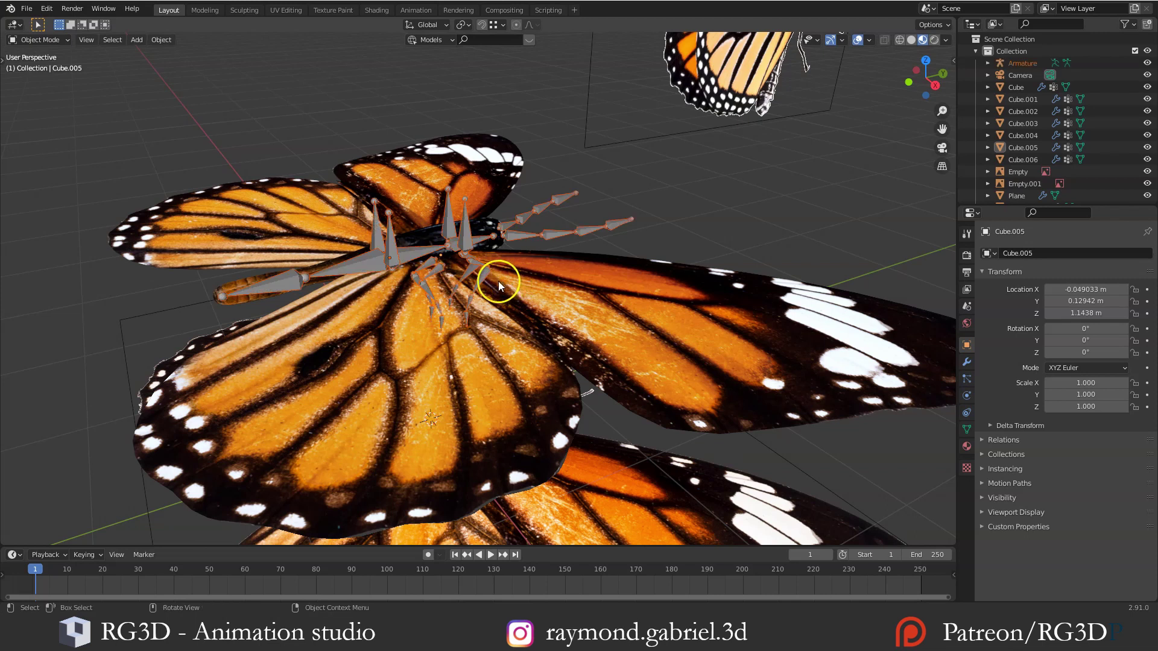
Select the armature and switch it to Pose Mode
{"action": "left_click", "coordinate": [426, 251]}
{"action": "middle_click_drag", "start_coordinate": [421, 256], "coordinate": [479, 288]}
{"action": "left_click", "coordinate": [401, 352]}
{"action": "left_click", "coordinate": [471, 275]}
{"action": "scroll", "coordinate": [479, 287], "scroll_direction": "up", "scroll_amount": 1}
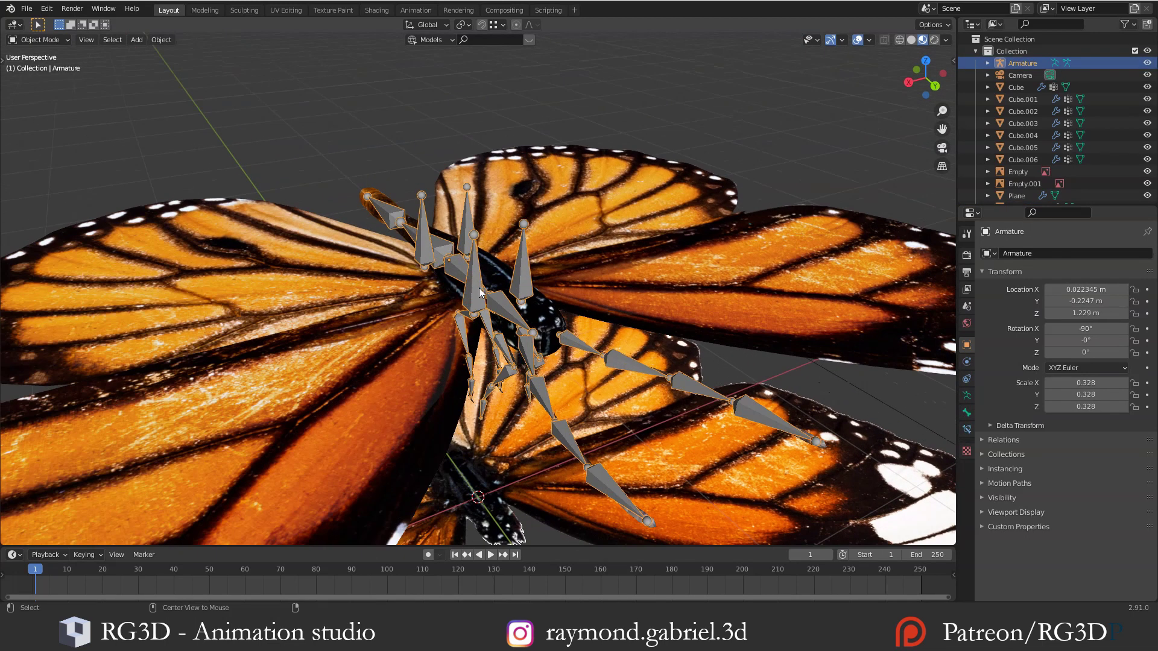
{"action": "left_click", "coordinate": [480, 288]}
{"action": "left_click", "coordinate": [479, 288]}
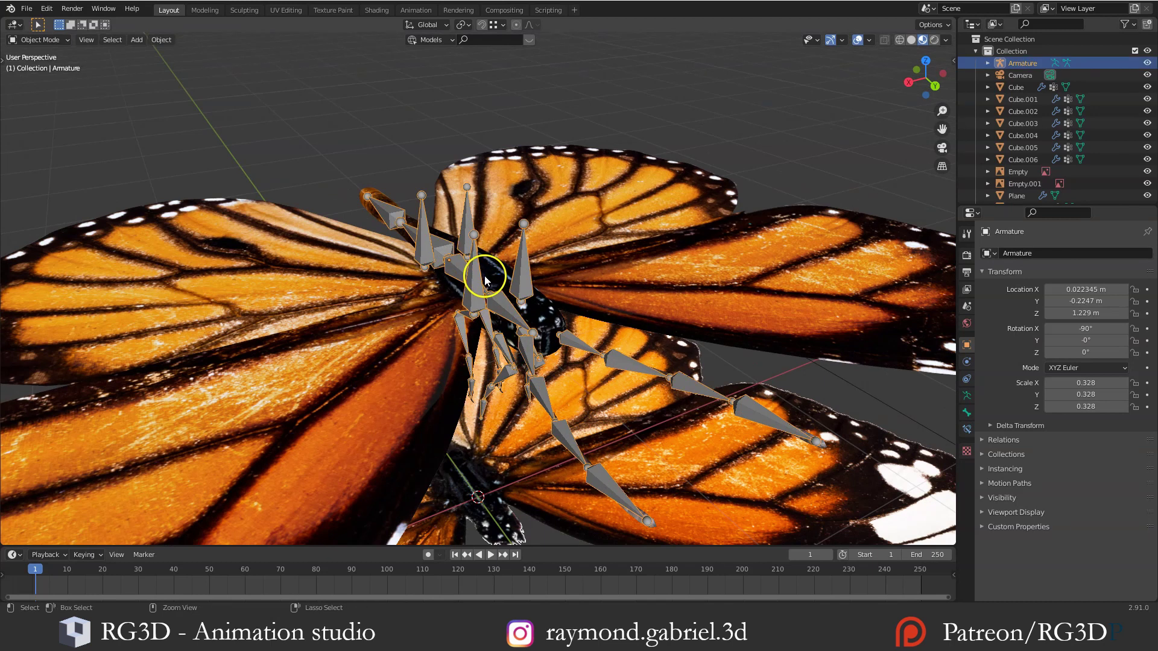
{"action": "key", "text": "ctrl+Tab"}
{"action": "key", "text": "ctrl+Tab"}
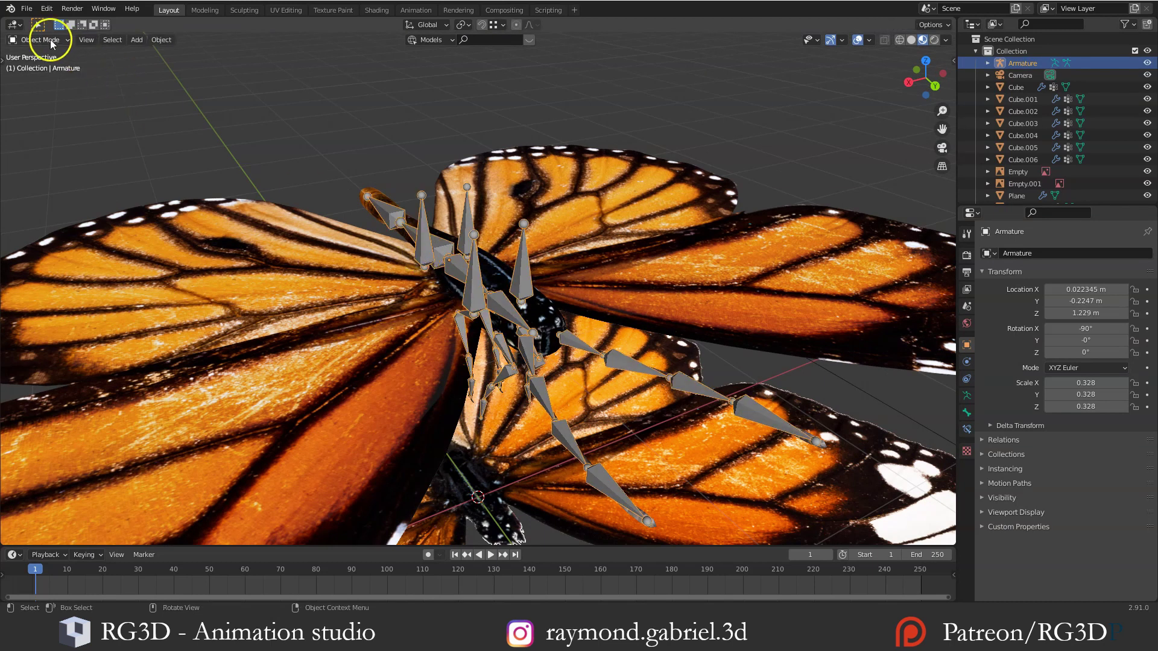
{"action": "left_click", "coordinate": [38, 39]}
{"action": "left_click", "coordinate": [53, 84]}
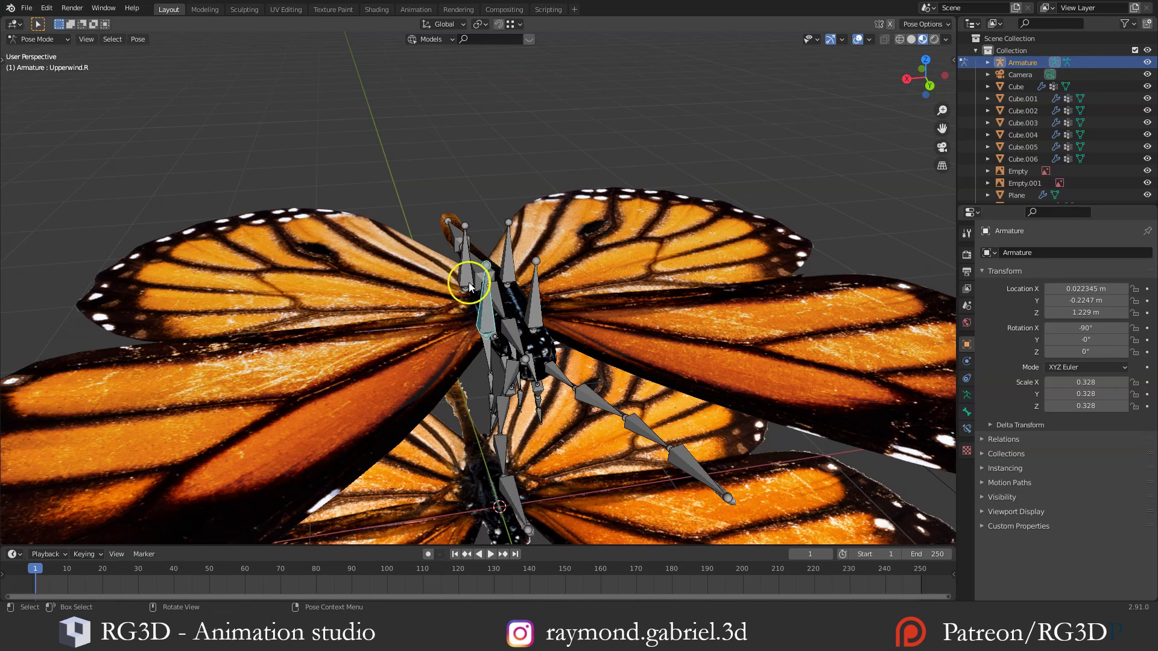
Return the armature to Object Mode and select each of the four wings in turn
{"action": "left_click", "coordinate": [46, 7]}
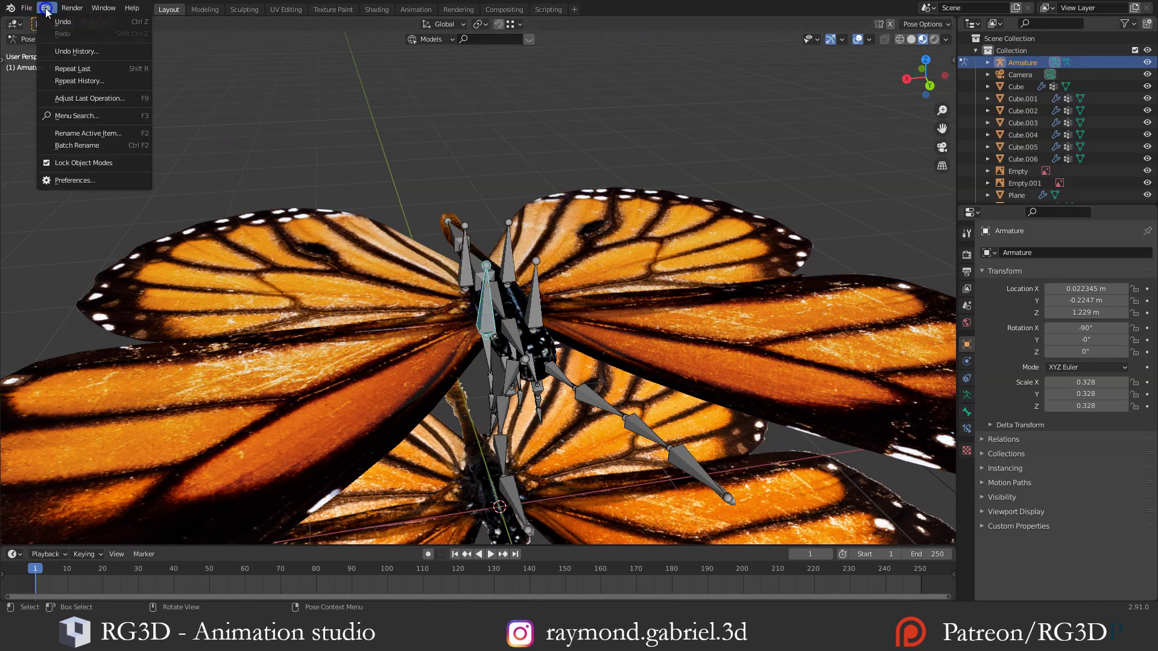
{"action": "left_click", "coordinate": [77, 162]}
{"action": "key", "text": "ctrl+Tab"}
{"action": "left_click", "coordinate": [379, 369]}
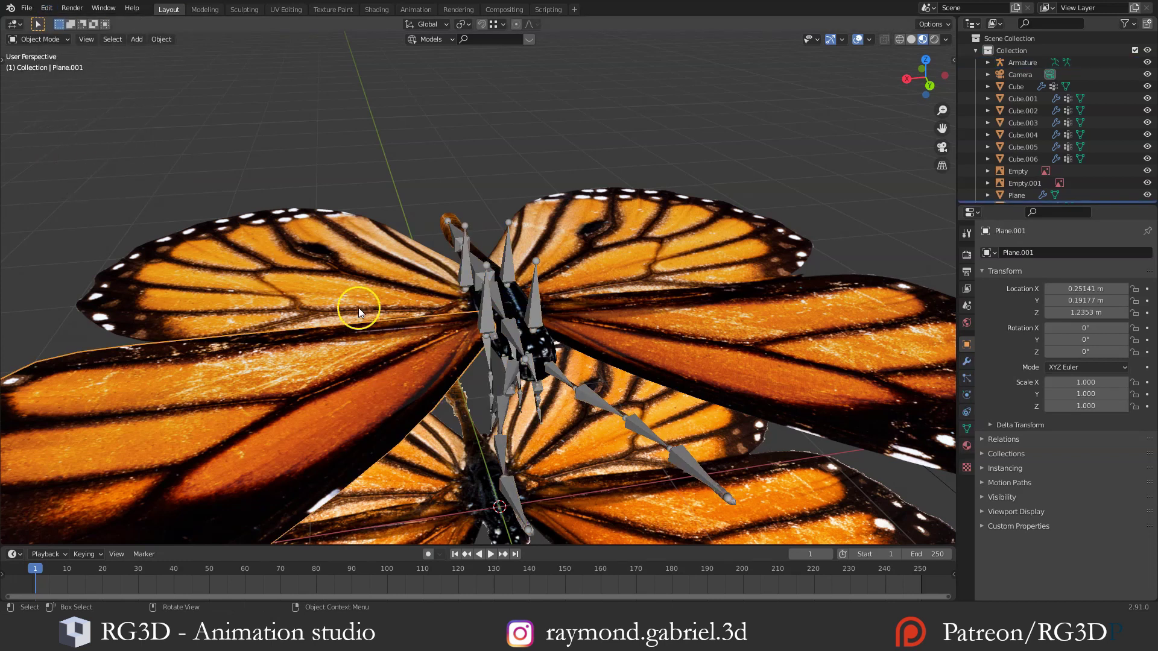
{"action": "left_click", "coordinate": [358, 308]}
{"action": "left_click", "coordinate": [581, 258]}
{"action": "left_click", "coordinate": [636, 331]}
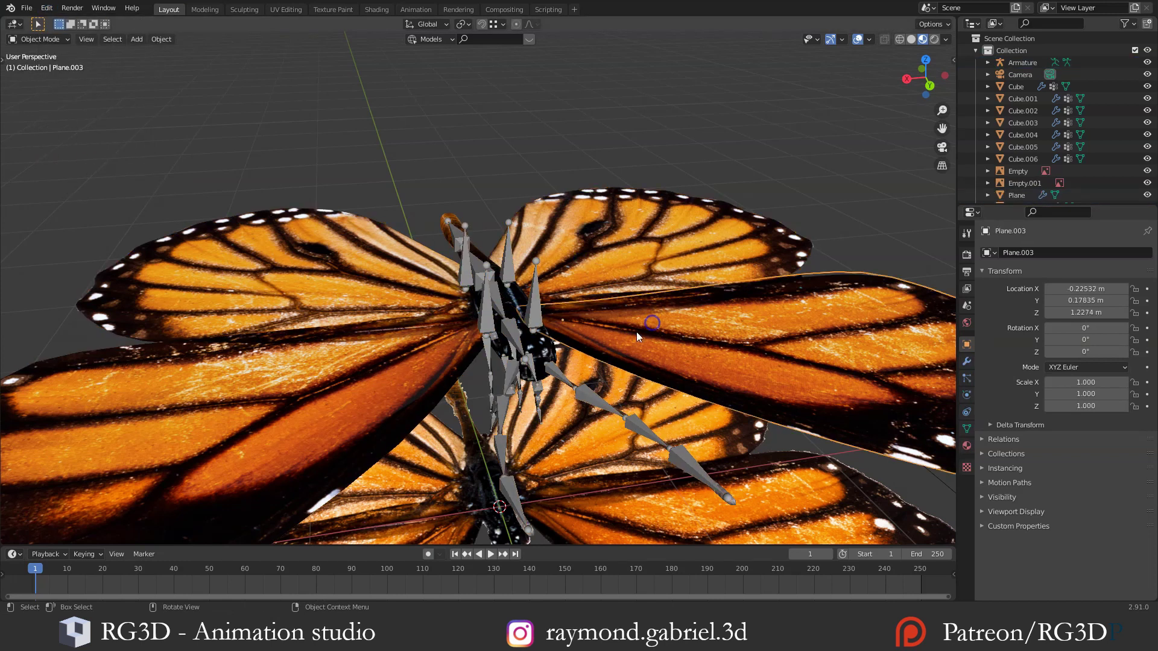
Put the armature in Pose Mode and turn off Lock Object Modes
{"action": "left_click", "coordinate": [488, 314]}
{"action": "key", "text": "ctrl+Tab"}
{"action": "left_click", "coordinate": [45, 9]}
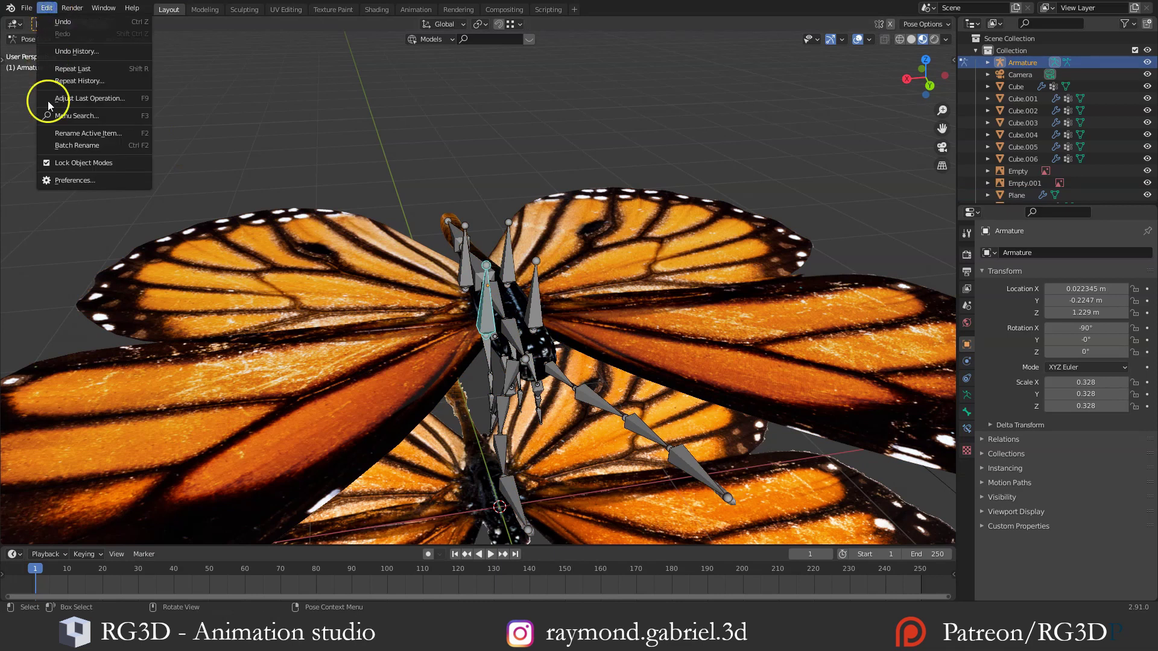
{"action": "left_click", "coordinate": [46, 164]}
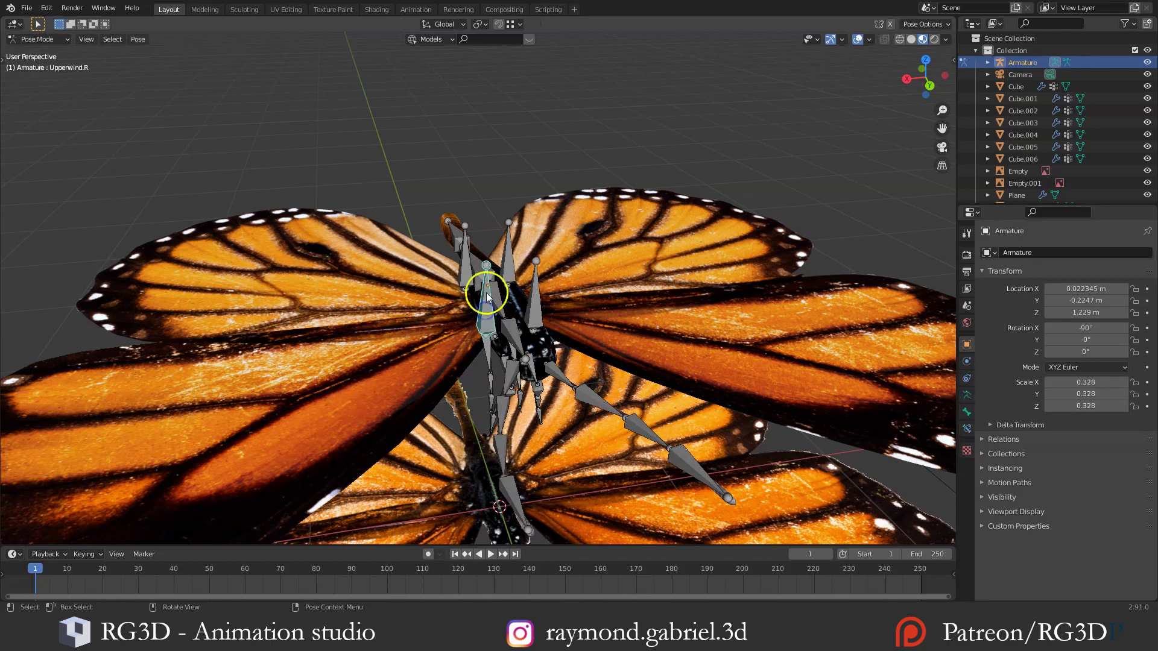
Switch the armature to Object Mode and apply its Rotation & Scale
{"action": "middle_click_drag", "start_coordinate": [485, 312], "coordinate": [424, 303], "text": "shift"}
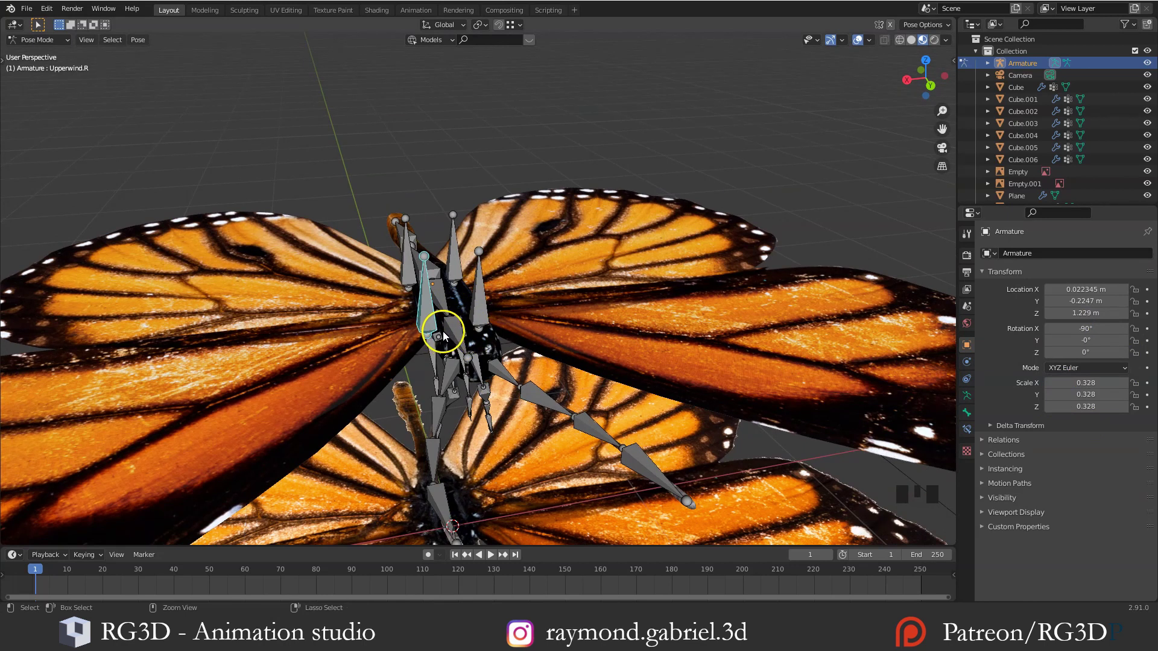
{"action": "key", "text": "ctrl+Tab"}
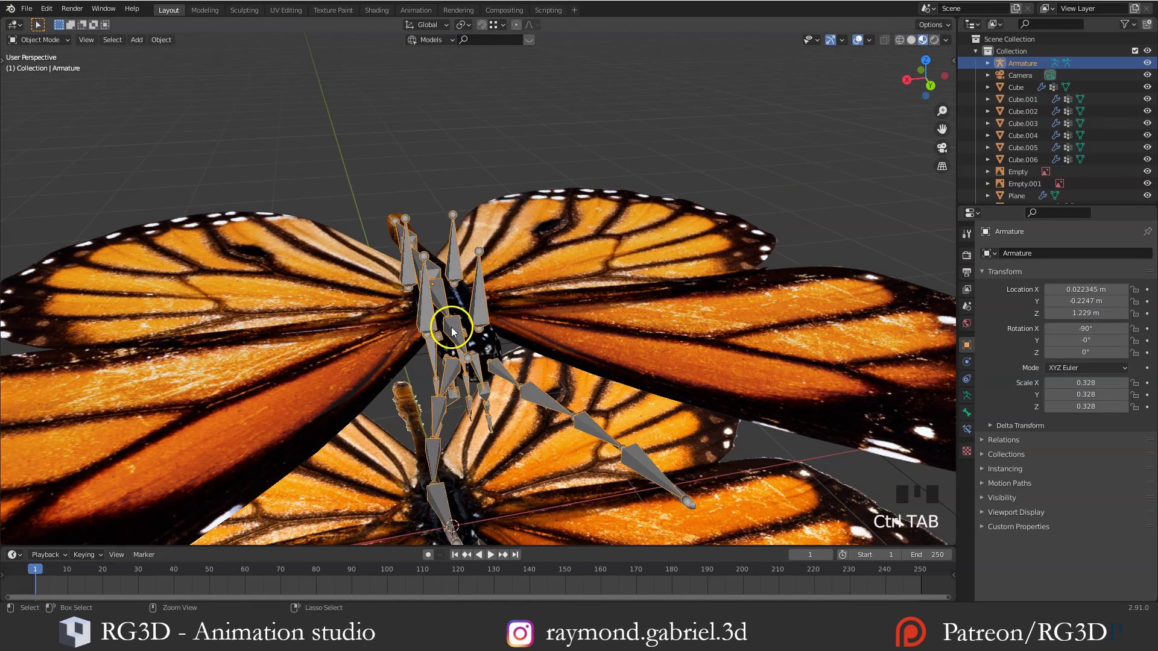
{"action": "key", "text": "ctrl+a"}
{"action": "left_click", "coordinate": [434, 328]}
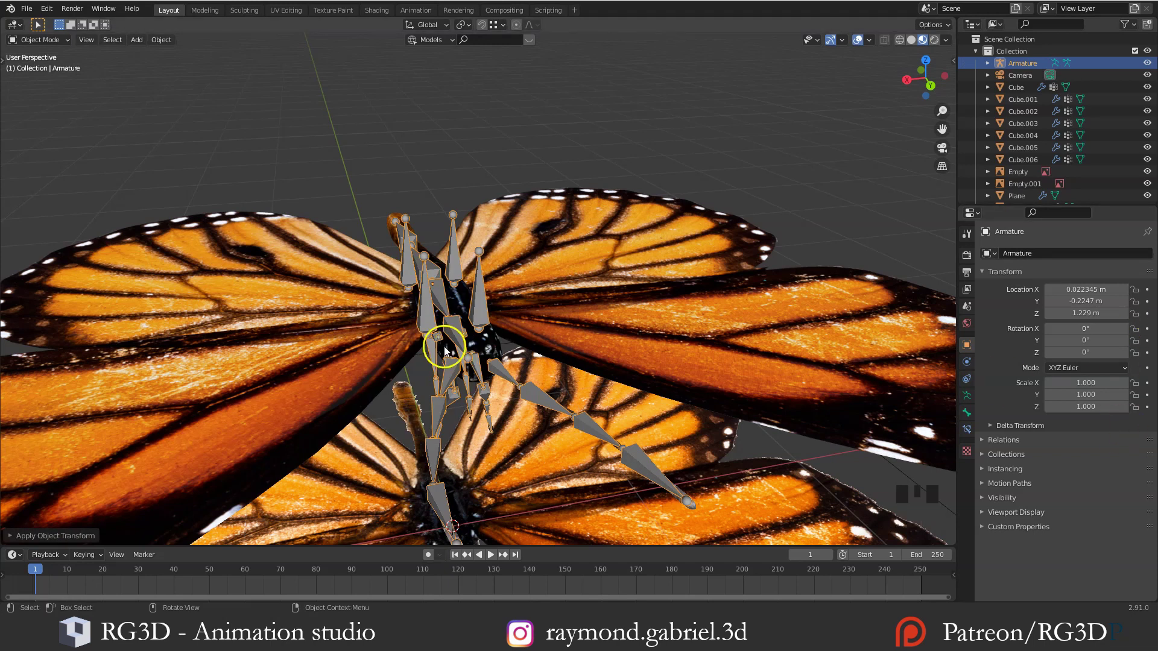
In Pose Mode, parent the upper wing Plane.001 to the Upperwind.R bone using the Bone option
{"action": "key", "text": "ctrl+Tab"}
{"action": "left_click", "coordinate": [427, 311]}
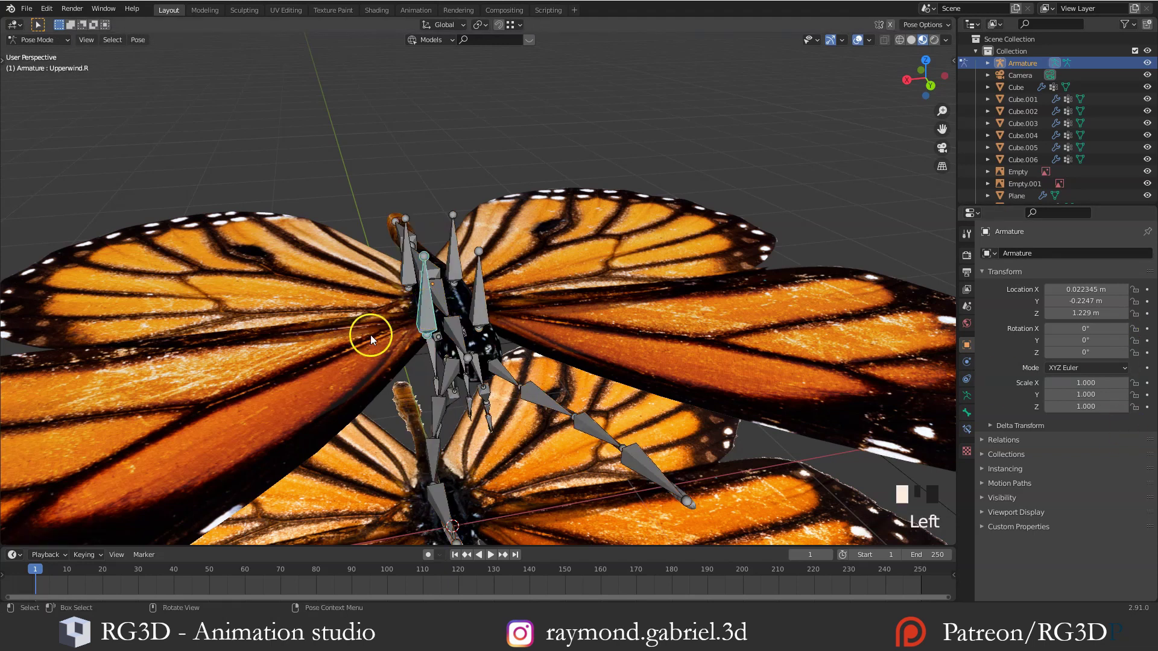
{"action": "left_click", "coordinate": [316, 369]}
{"action": "left_click", "coordinate": [427, 314], "text": "shift"}
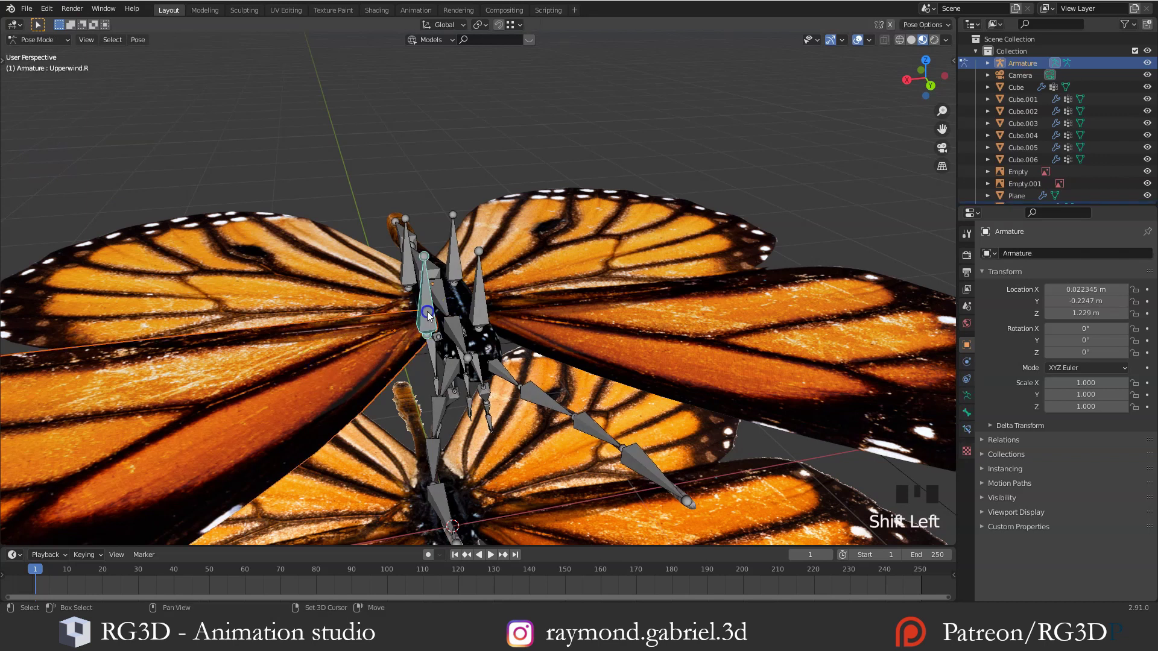
{"action": "key", "text": "ctrl+p"}
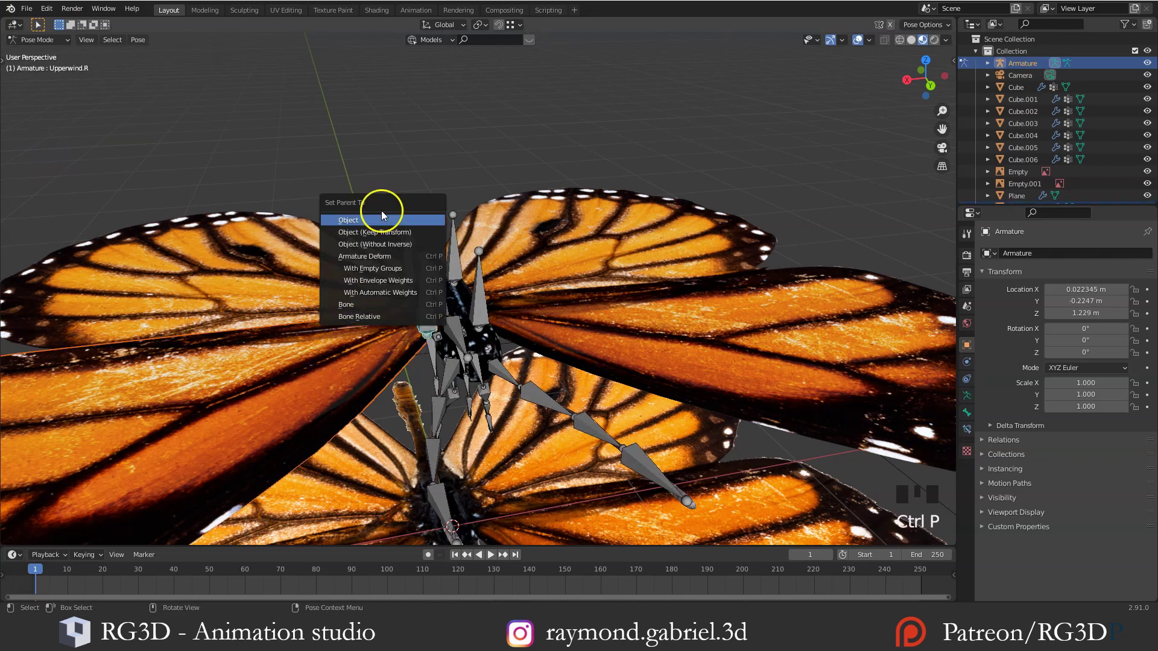
{"action": "left_click", "coordinate": [359, 305]}
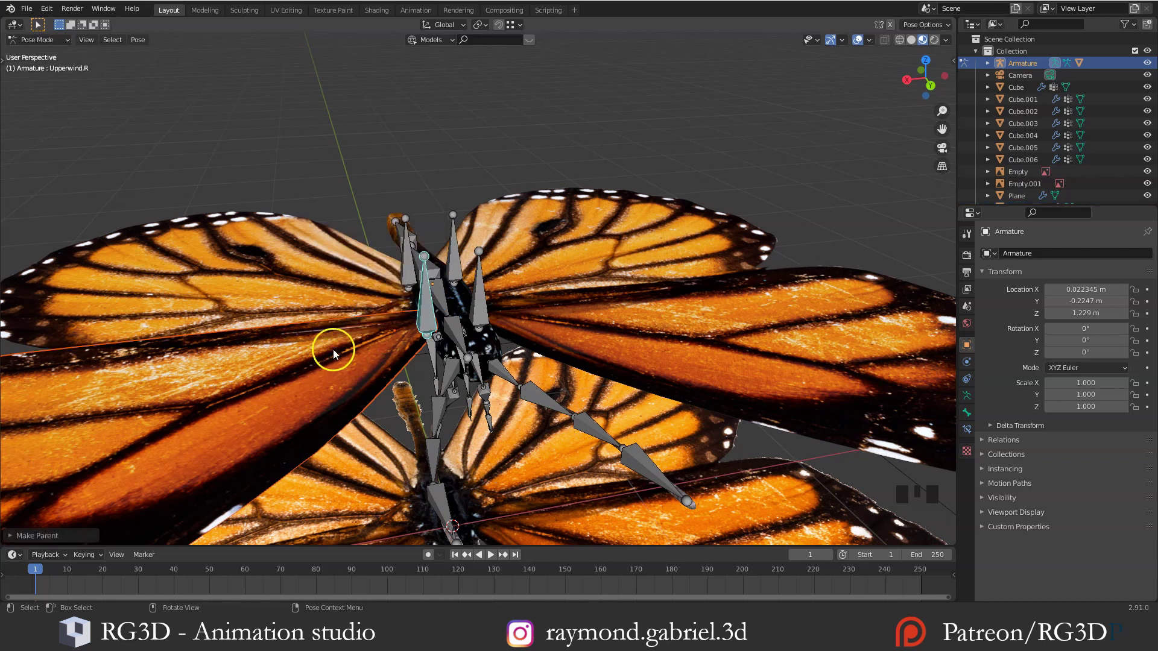
Rotate the Upperwind.R bone slightly to test how it drives the upper wing
{"action": "left_click", "coordinate": [426, 321]}
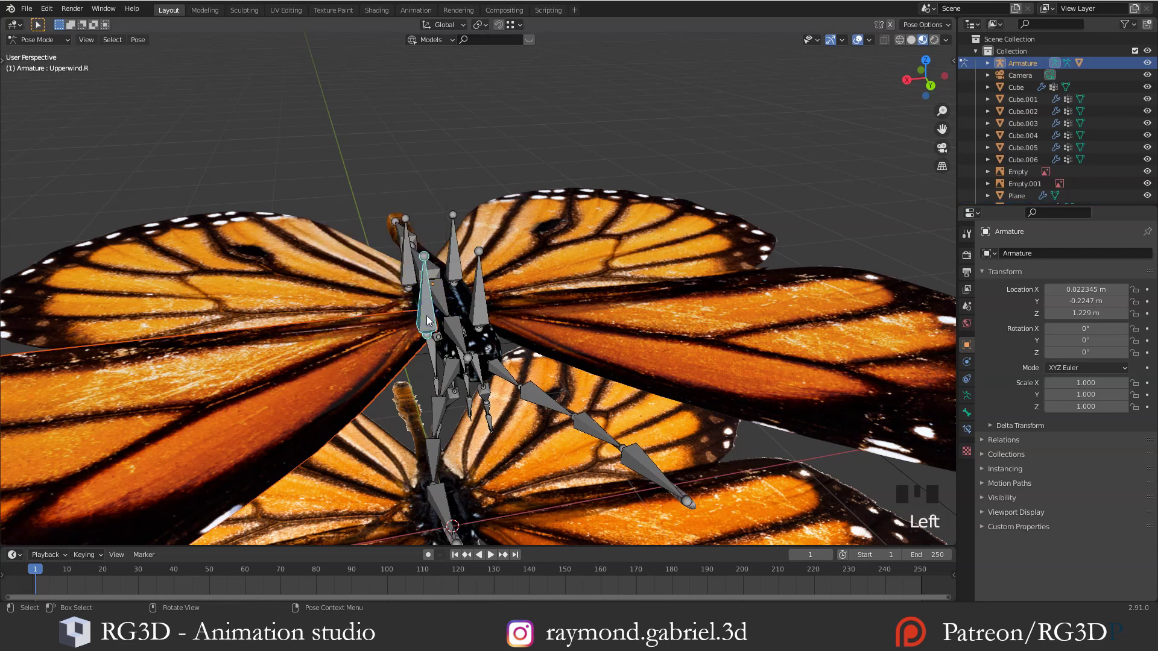
{"action": "key", "text": "r"}
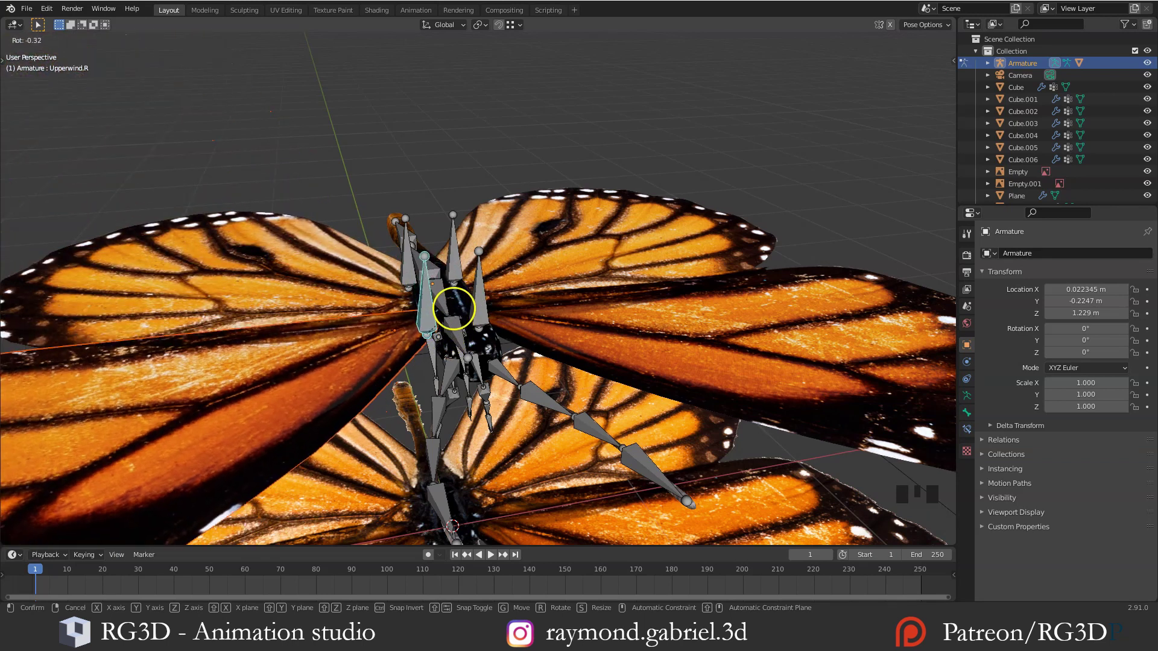
{"action": "left_click", "coordinate": [453, 309]}
Parent the lower wing Plane to the Lowerwing.R bone using the Bone option
{"action": "double_click", "coordinate": [563, 321]}
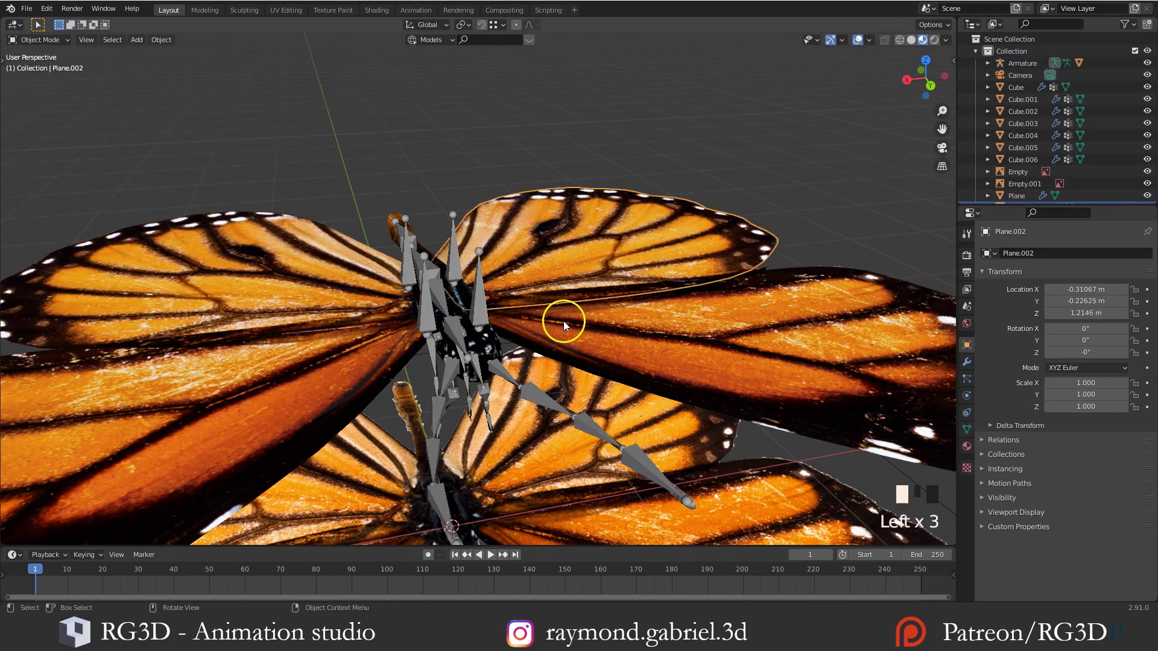
{"action": "left_click", "coordinate": [310, 276]}
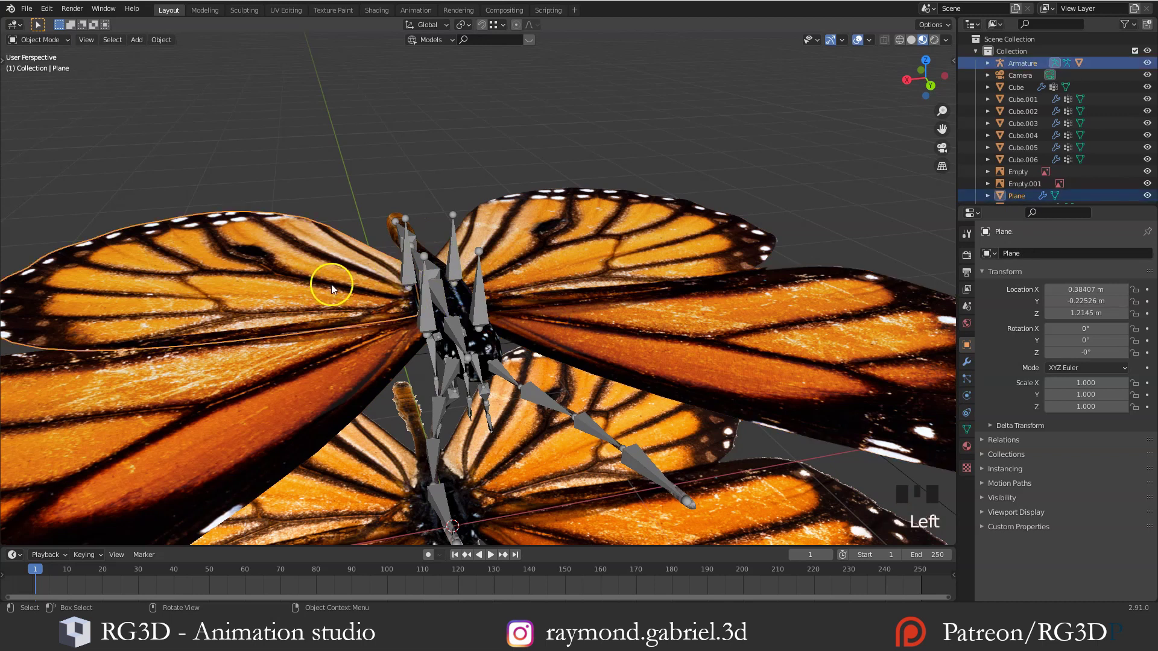
{"action": "left_click", "coordinate": [406, 264], "text": "shift"}
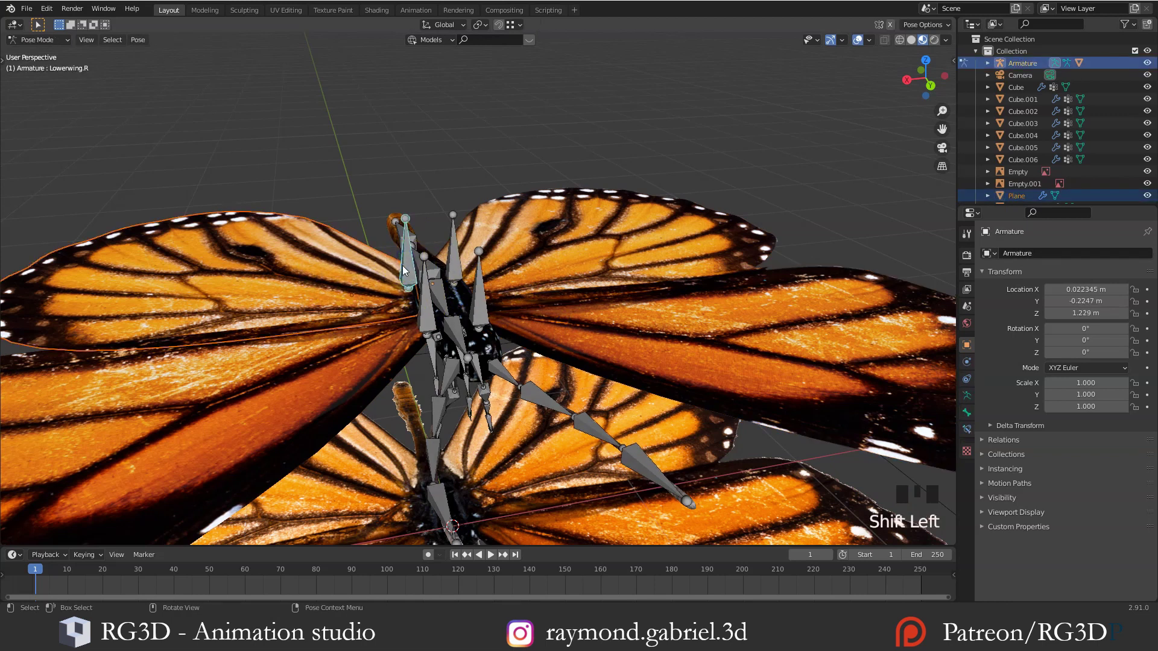
{"action": "key", "text": "ctrl+p"}
{"action": "left_click", "coordinate": [384, 262]}
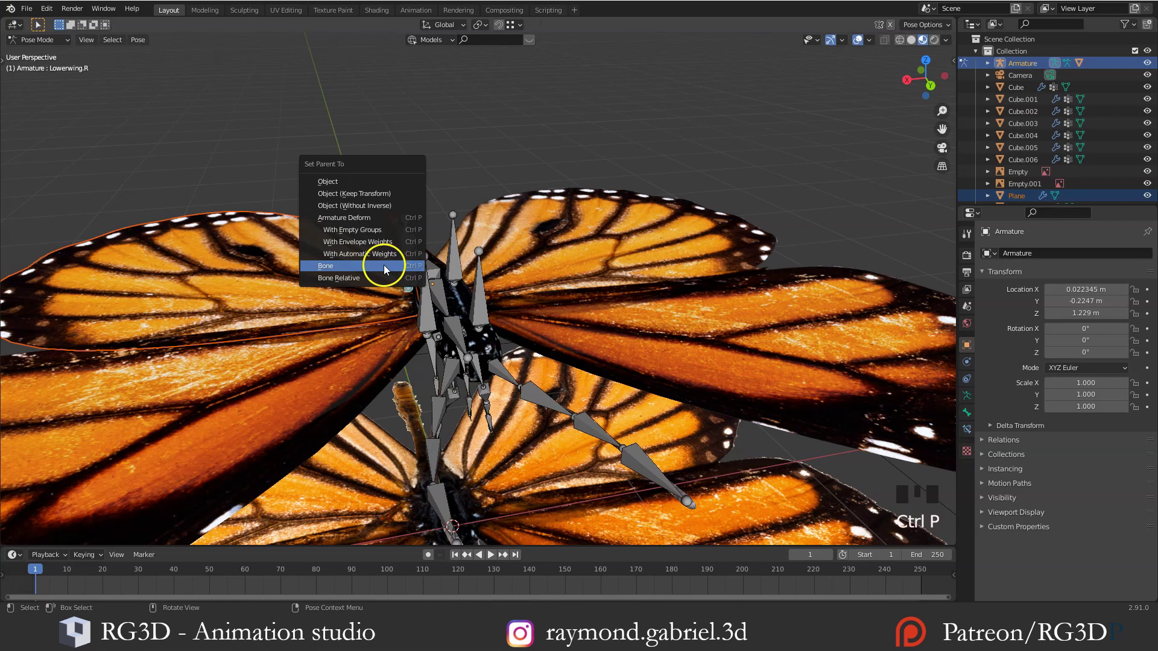
{"action": "key", "text": "ctrl+z"}
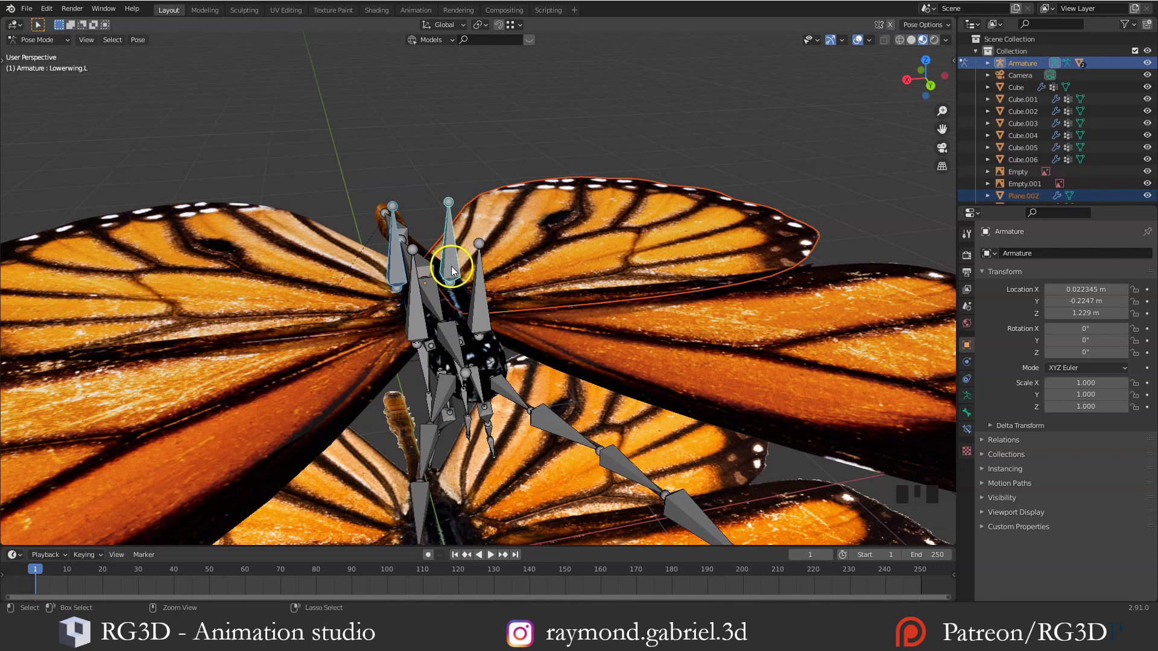
Parent the lower wing Plane.002 to the Lowerwing.L bone and the upper wing on the same side to the Upperwind.L bone, using the Bone option
{"action": "key", "text": "ctrl+p"}
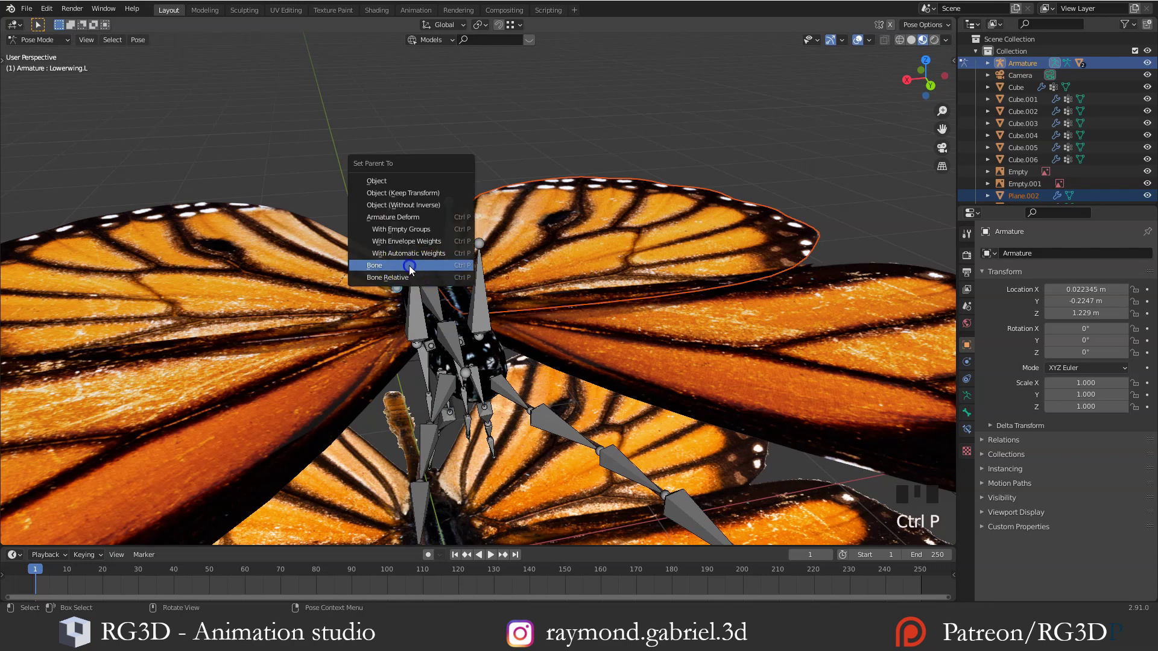
{"action": "left_click", "coordinate": [410, 266]}
{"action": "left_click", "coordinate": [606, 342]}
{"action": "left_click", "coordinate": [472, 313], "text": "shift"}
{"action": "key", "text": "ctrl+p"}
{"action": "left_click", "coordinate": [467, 310]}
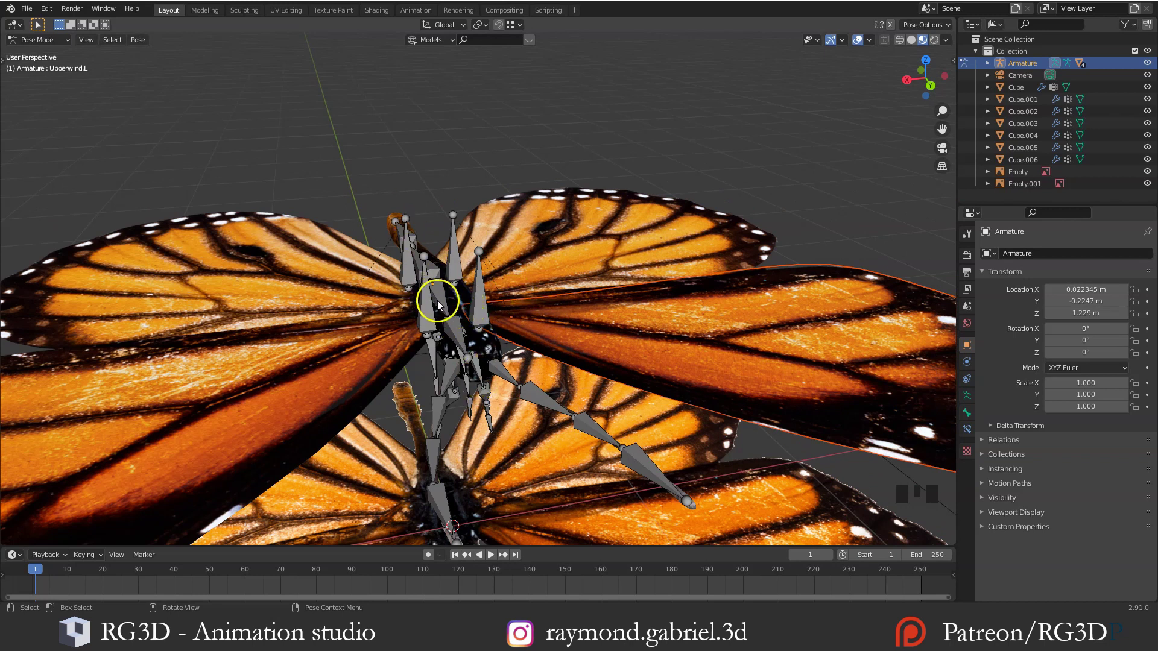
{"action": "scroll", "coordinate": [460, 307], "scroll_direction": "down", "scroll_amount": 3}
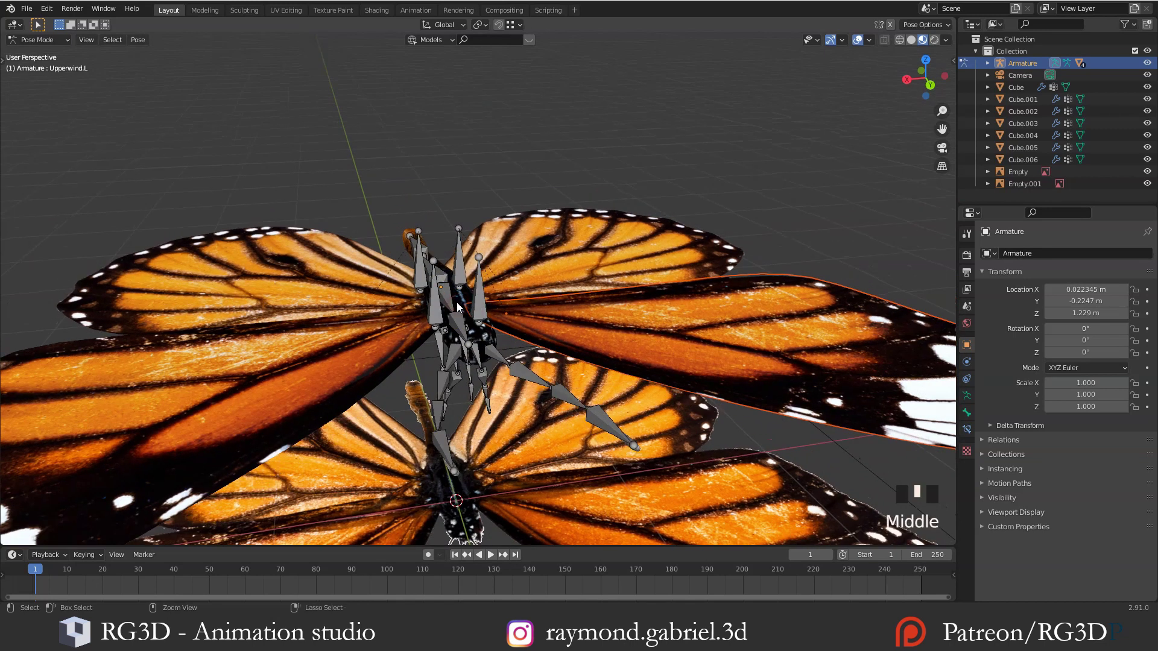
{"action": "key", "text": "ctrl+Tab"}
{"action": "middle_click_drag", "start_coordinate": [460, 266], "coordinate": [482, 342]}
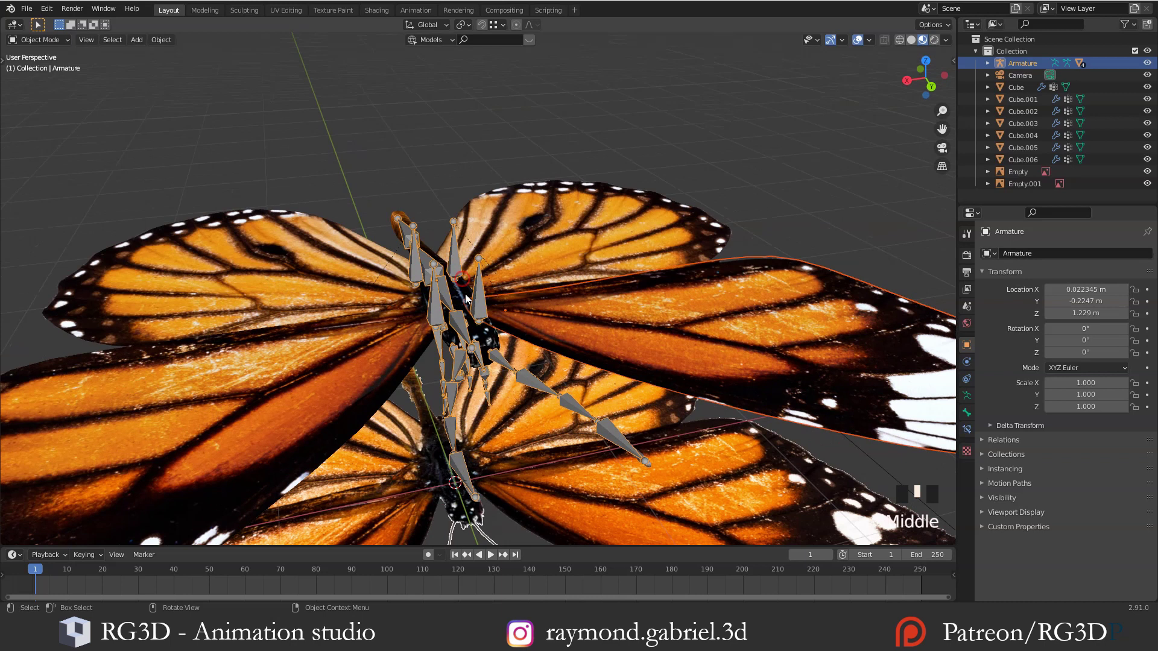
{"action": "left_click", "coordinate": [482, 342]}
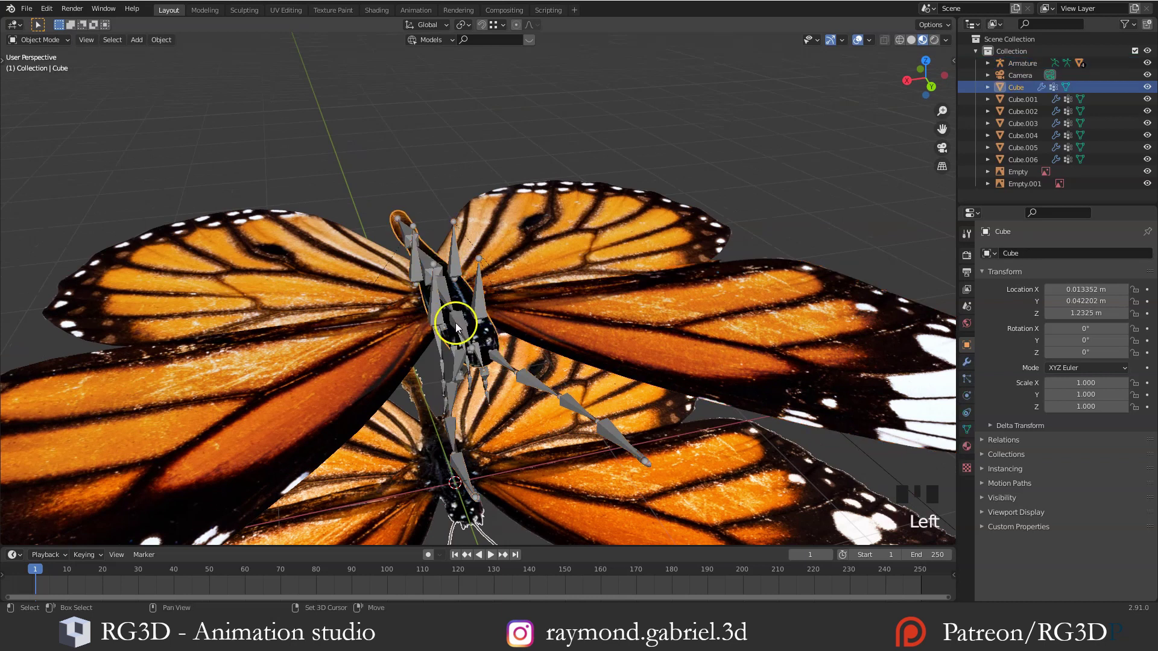
{"action": "left_click", "coordinate": [456, 327], "text": "shift"}
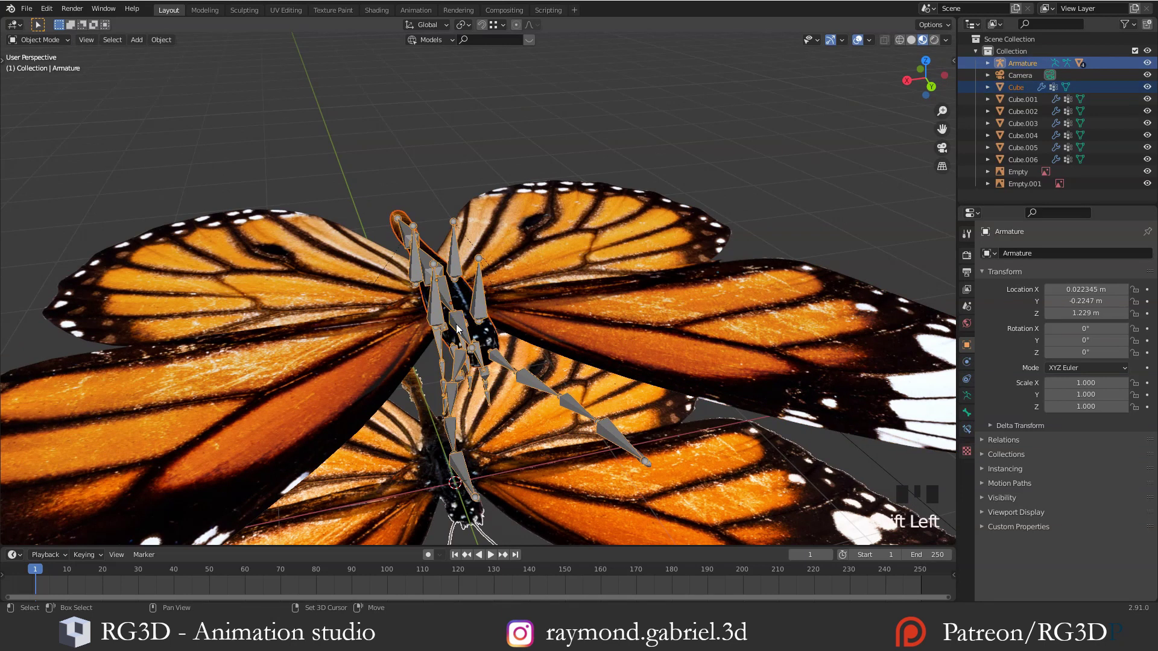
{"action": "middle_click_drag", "start_coordinate": [456, 328], "coordinate": [422, 284], "text": "shift"}
{"action": "middle_click_drag", "start_coordinate": [457, 326], "coordinate": [486, 323]}
{"action": "scroll", "coordinate": [505, 354], "scroll_direction": "down", "scroll_amount": 1}
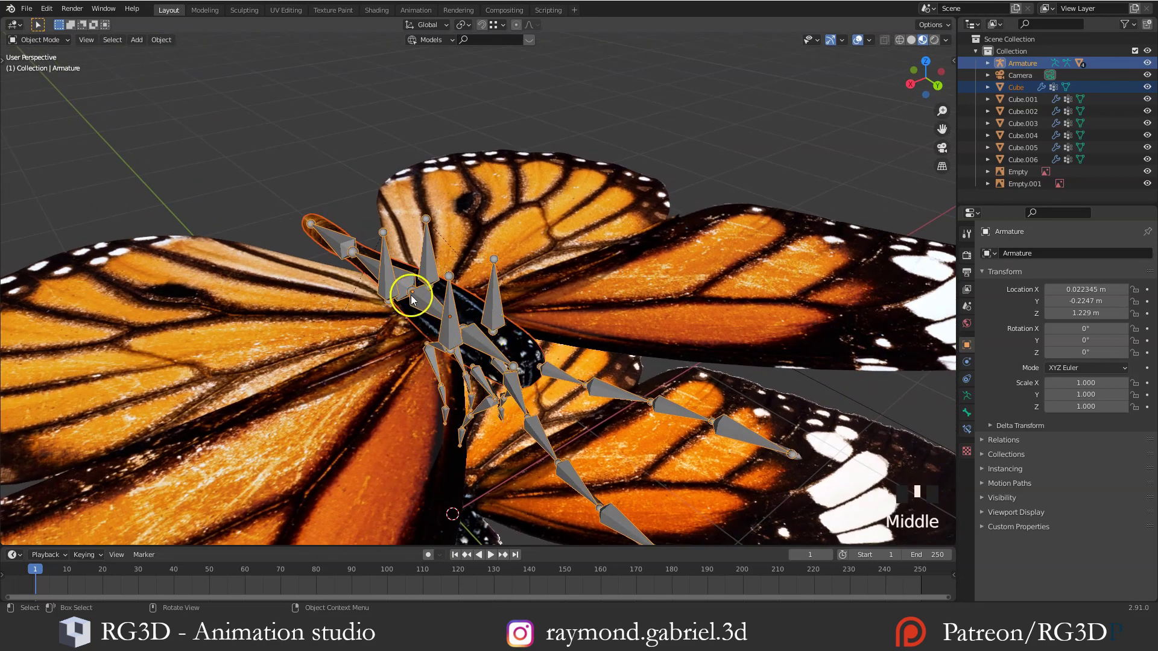
{"action": "scroll", "coordinate": [472, 315], "scroll_direction": "up", "scroll_amount": 1}
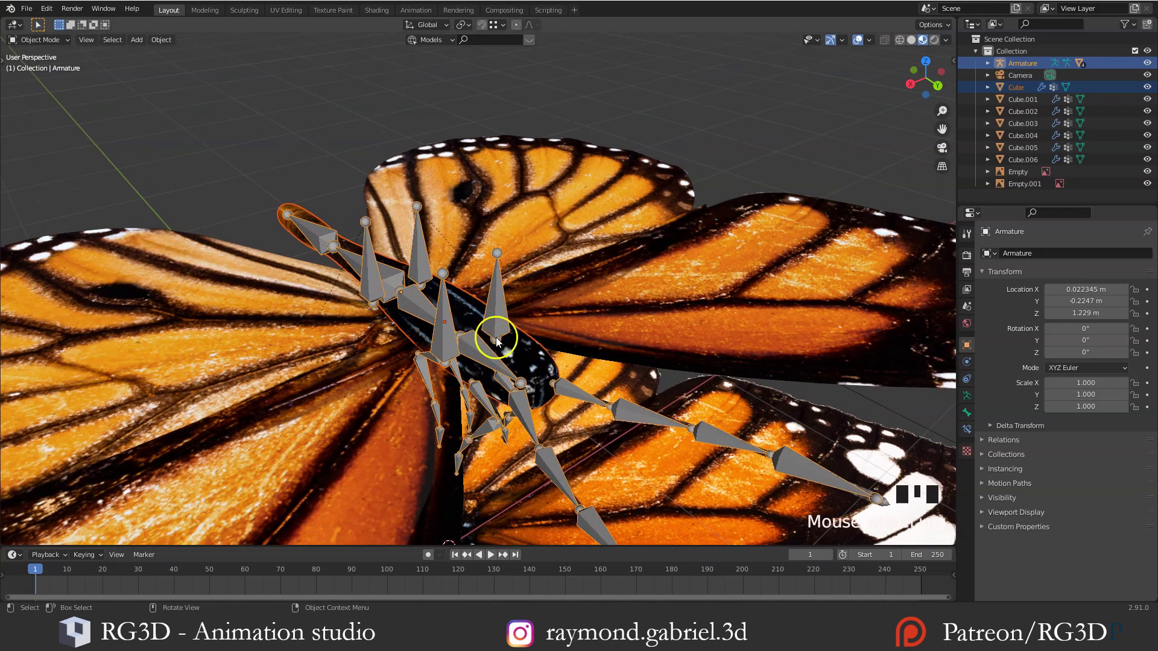
{"action": "key", "text": "ctrl+p"}
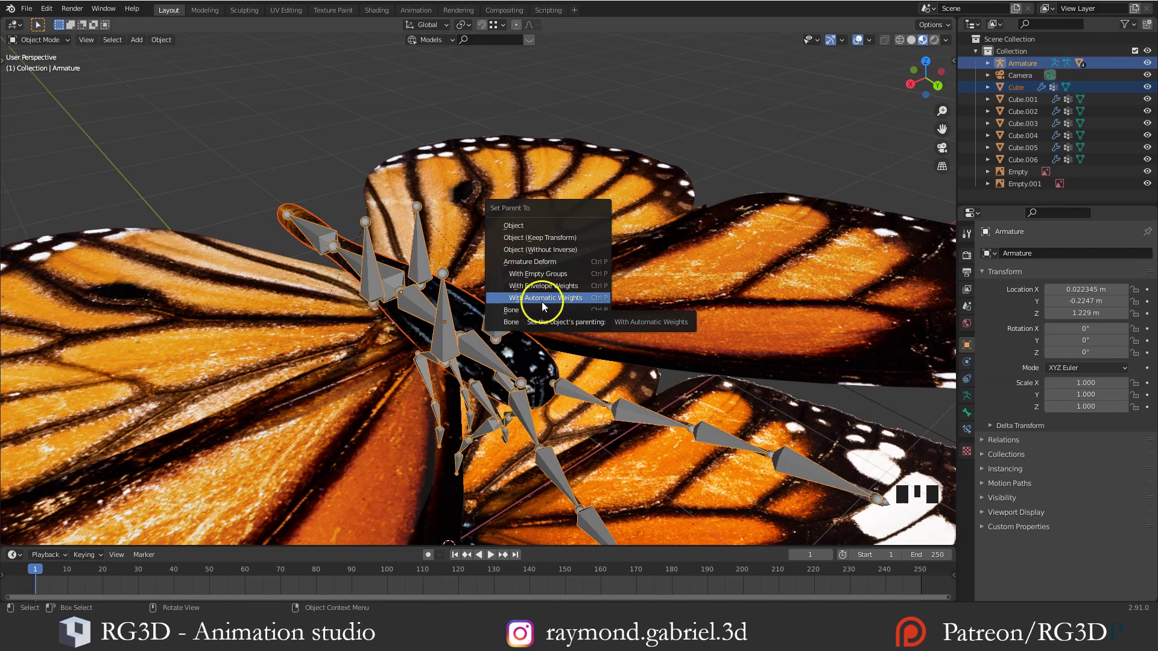
{"action": "left_click", "coordinate": [542, 299]}
{"action": "middle_click_drag", "start_coordinate": [542, 304], "coordinate": [374, 278]}
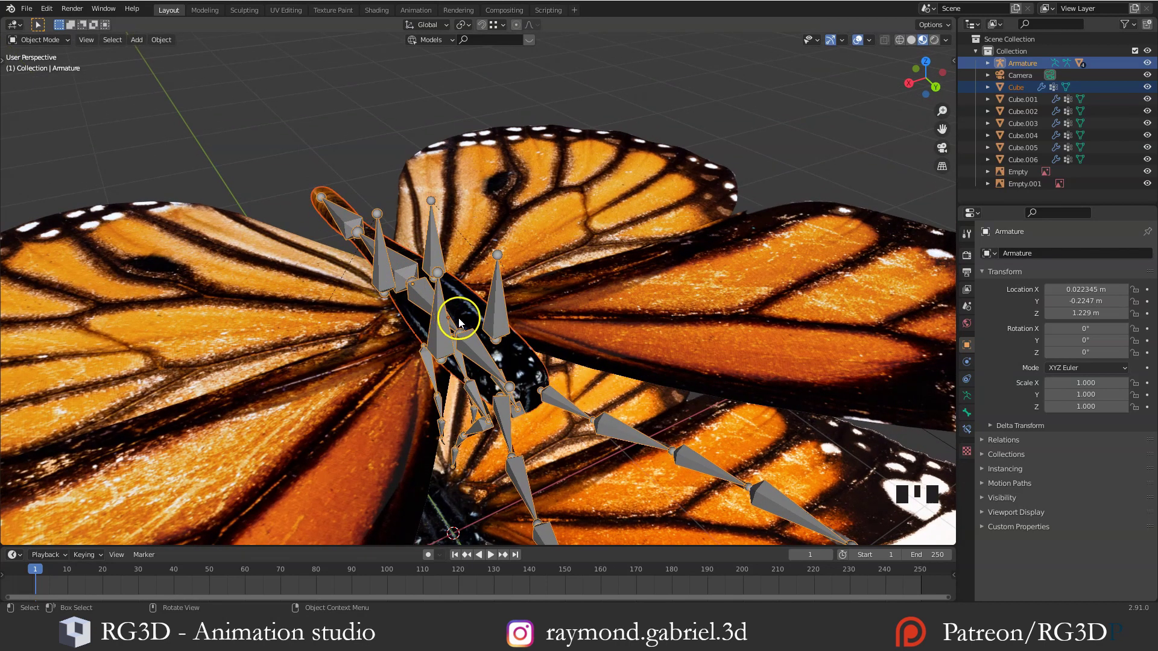
{"action": "middle_click_drag", "start_coordinate": [470, 317], "coordinate": [454, 326]}
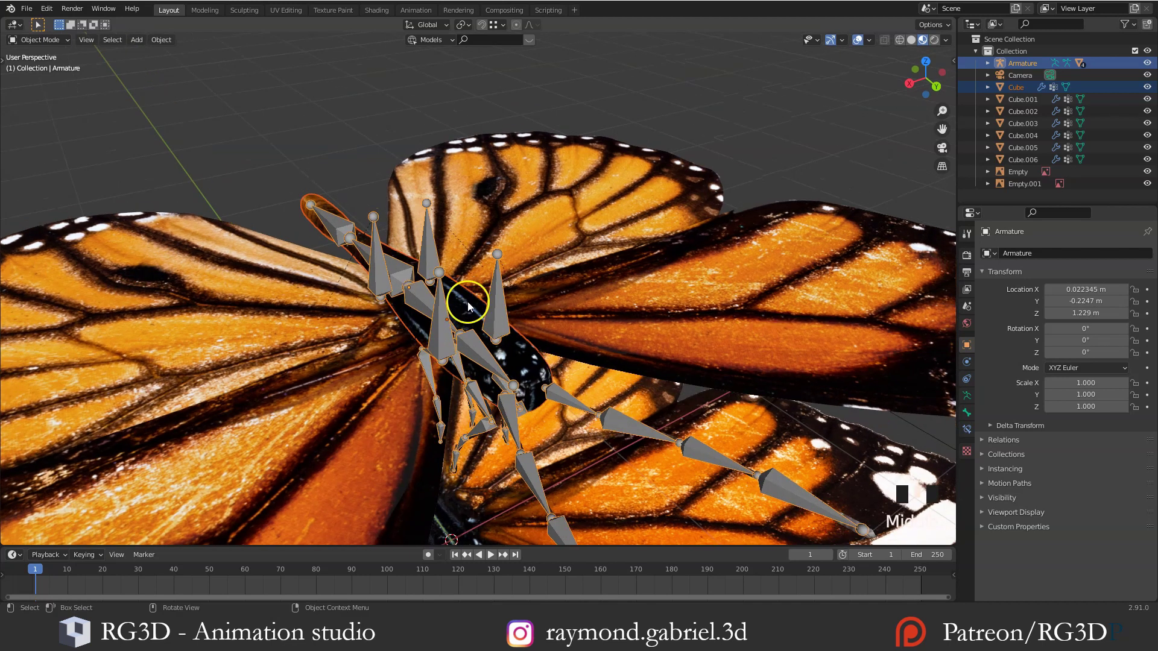
Enter Edit Mode on the armature and turn off Deform in the bone properties of Upperwind.R
{"action": "left_click", "coordinate": [441, 316]}
{"action": "left_click", "coordinate": [441, 316]}
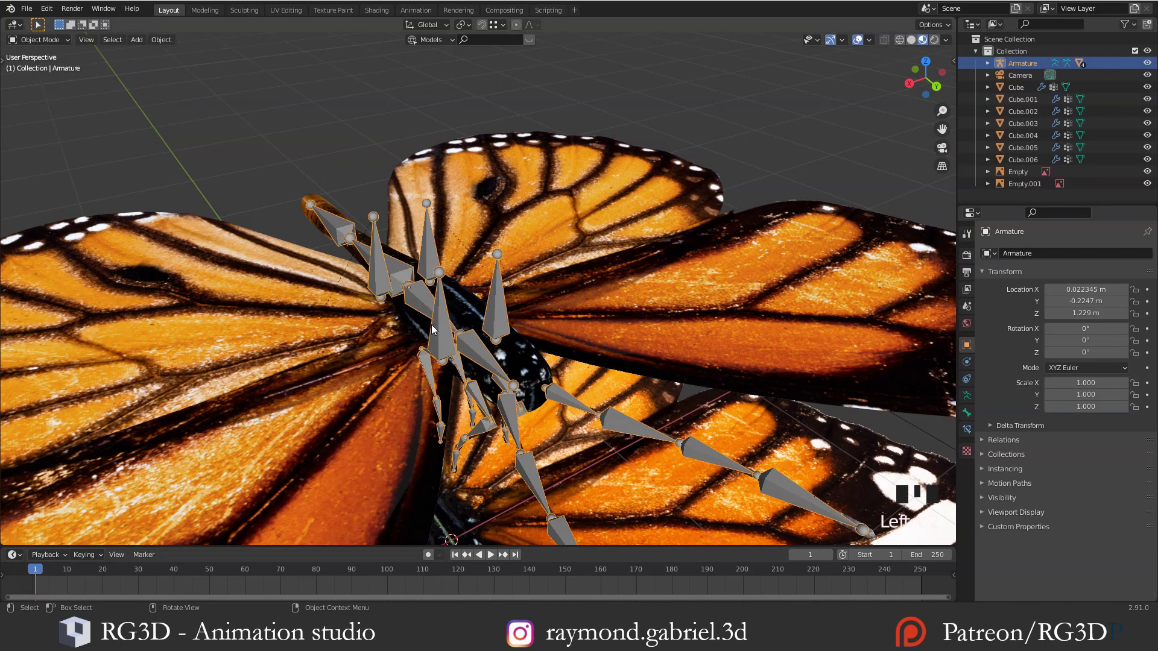
{"action": "key", "text": "Tab"}
{"action": "left_click", "coordinate": [438, 327]}
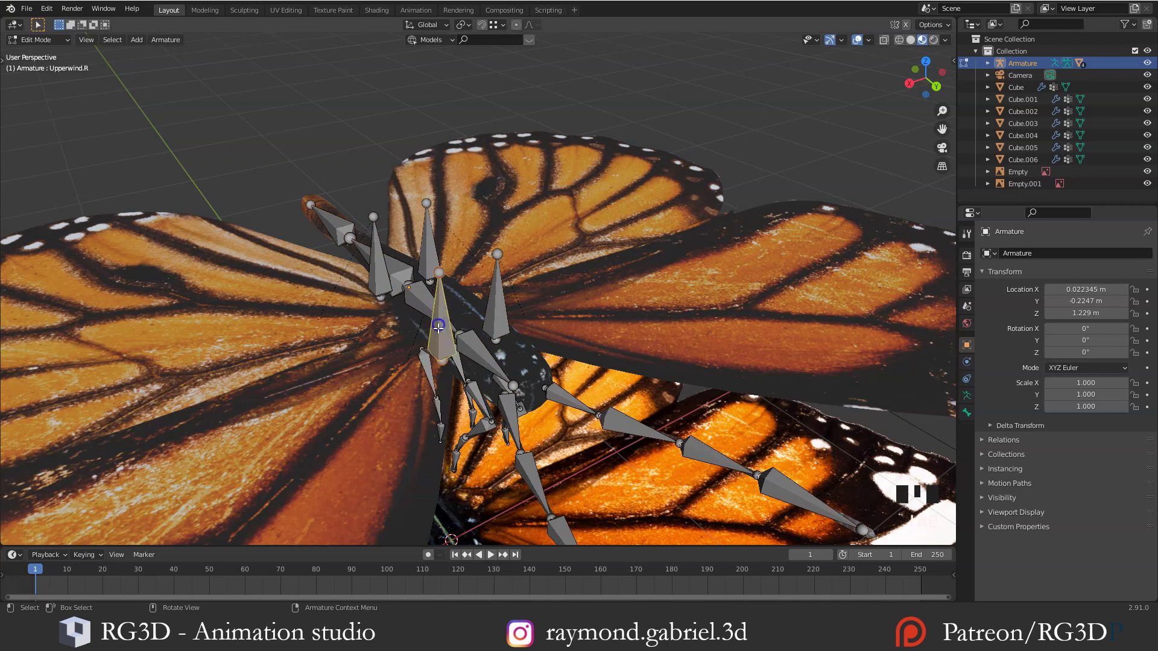
{"action": "left_click", "coordinate": [968, 416]}
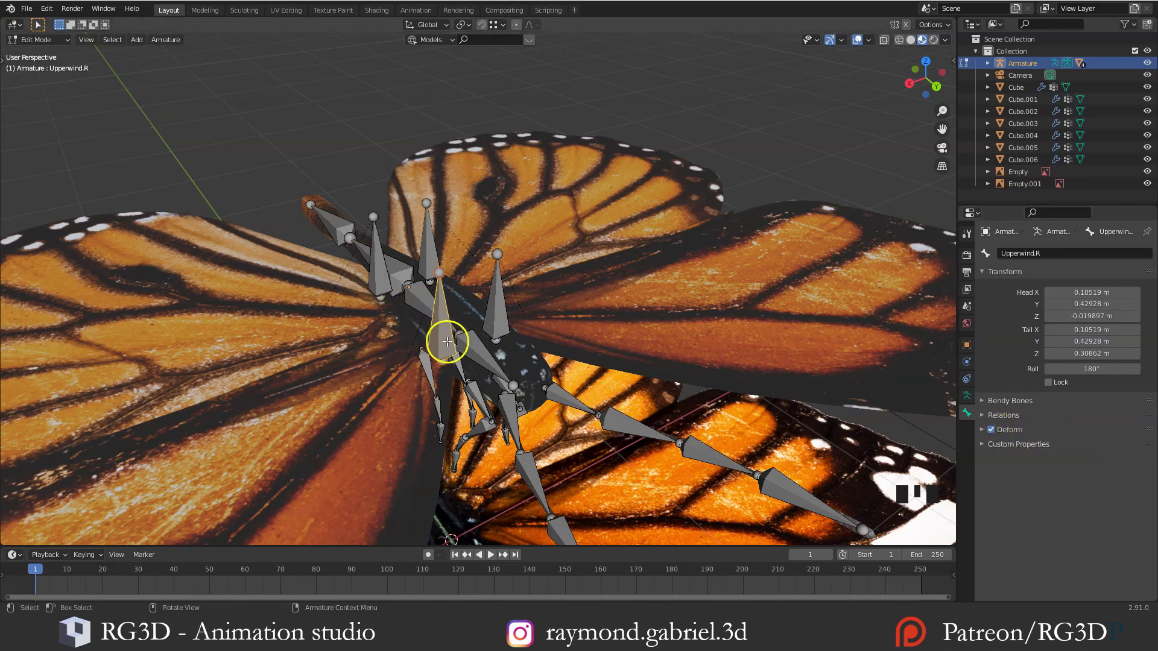
{"action": "left_click", "coordinate": [489, 308]}
{"action": "left_click", "coordinate": [424, 242]}
{"action": "left_click", "coordinate": [379, 260]}
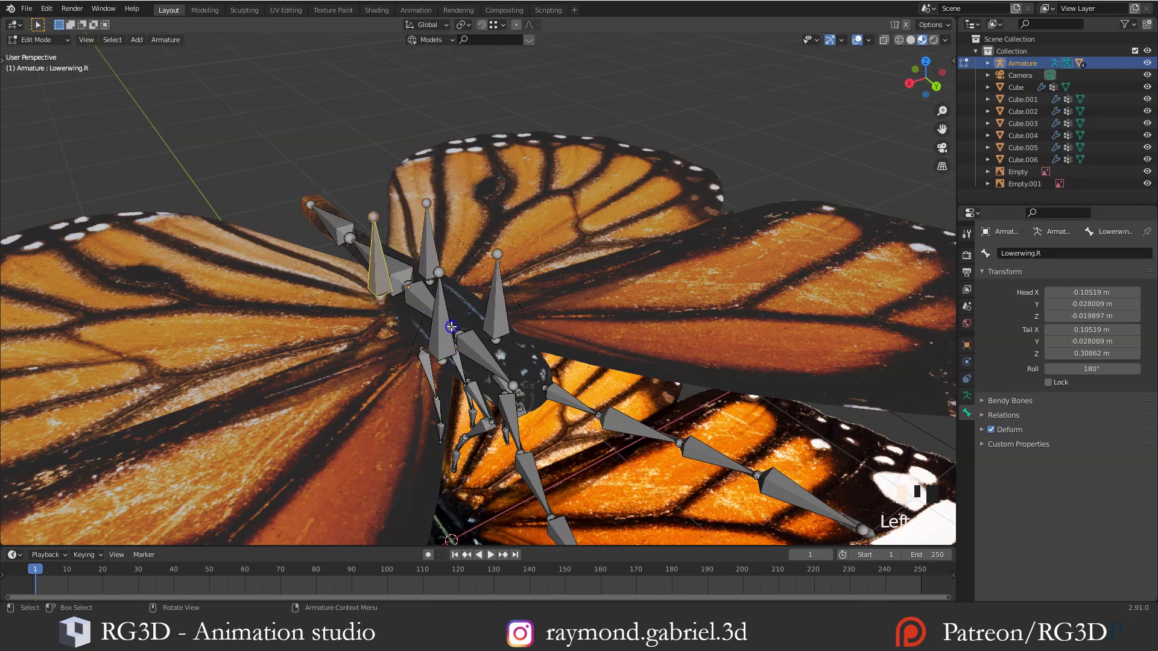
{"action": "left_click", "coordinate": [440, 320]}
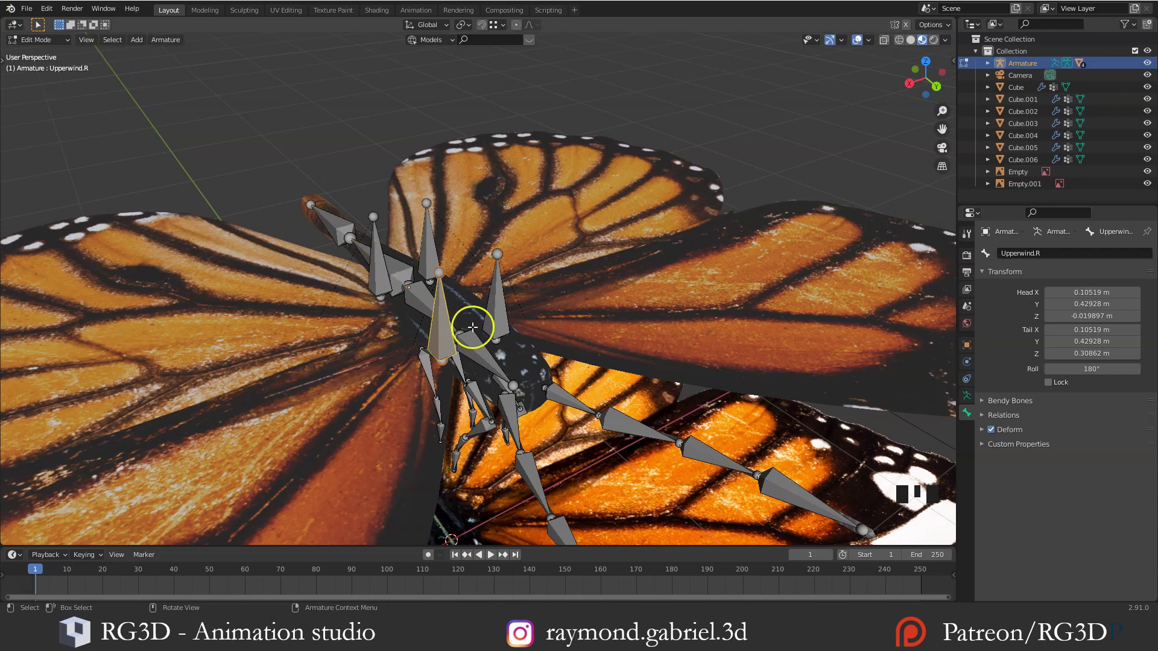
{"action": "middle_click_drag", "start_coordinate": [504, 400], "coordinate": [467, 369]}
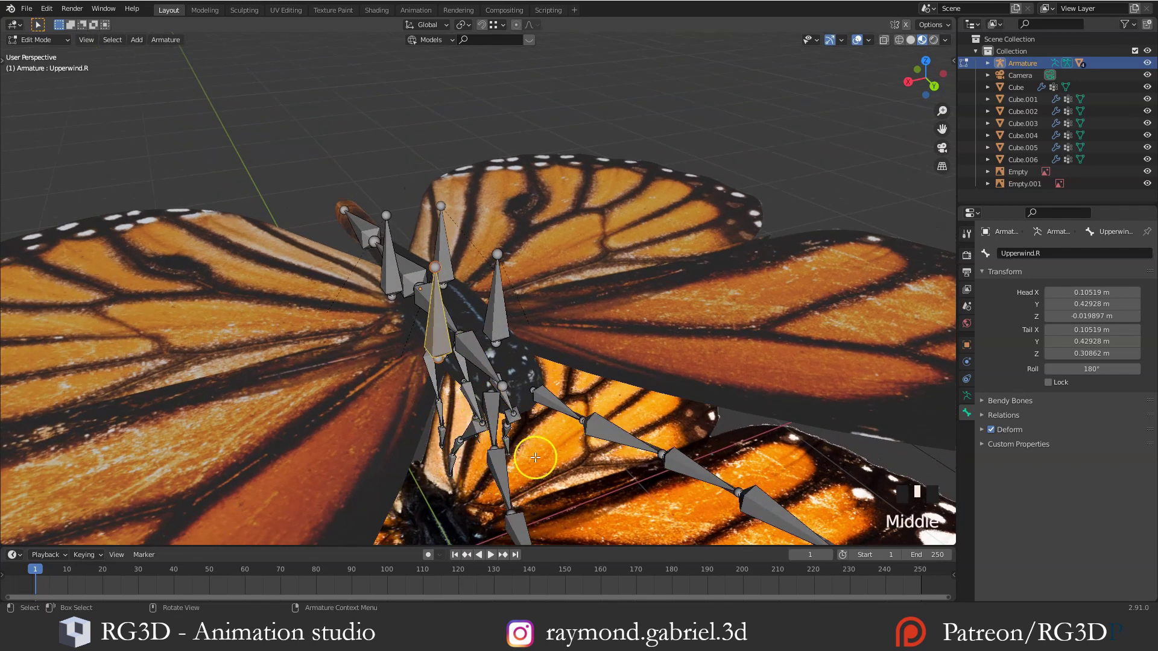
{"action": "middle_click_drag", "start_coordinate": [551, 339], "coordinate": [542, 343]}
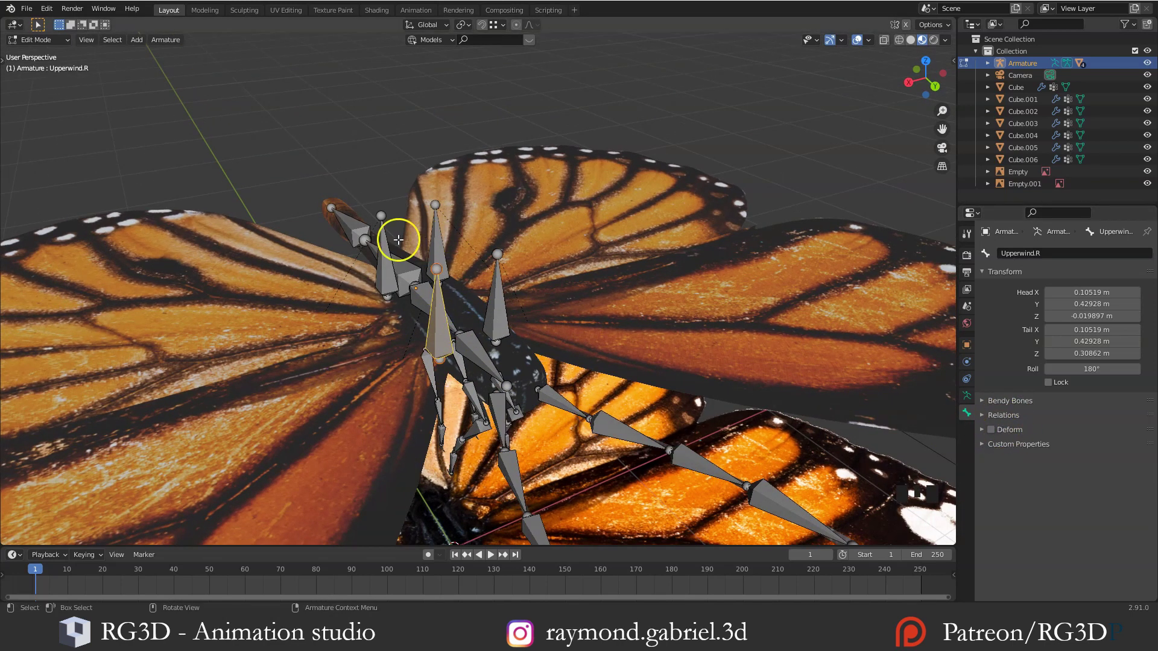
Turn off Deform for the Upperwind.L, Lowerwing.L and Lowerwing.R bones, checking each one
{"action": "left_click", "coordinate": [497, 313]}
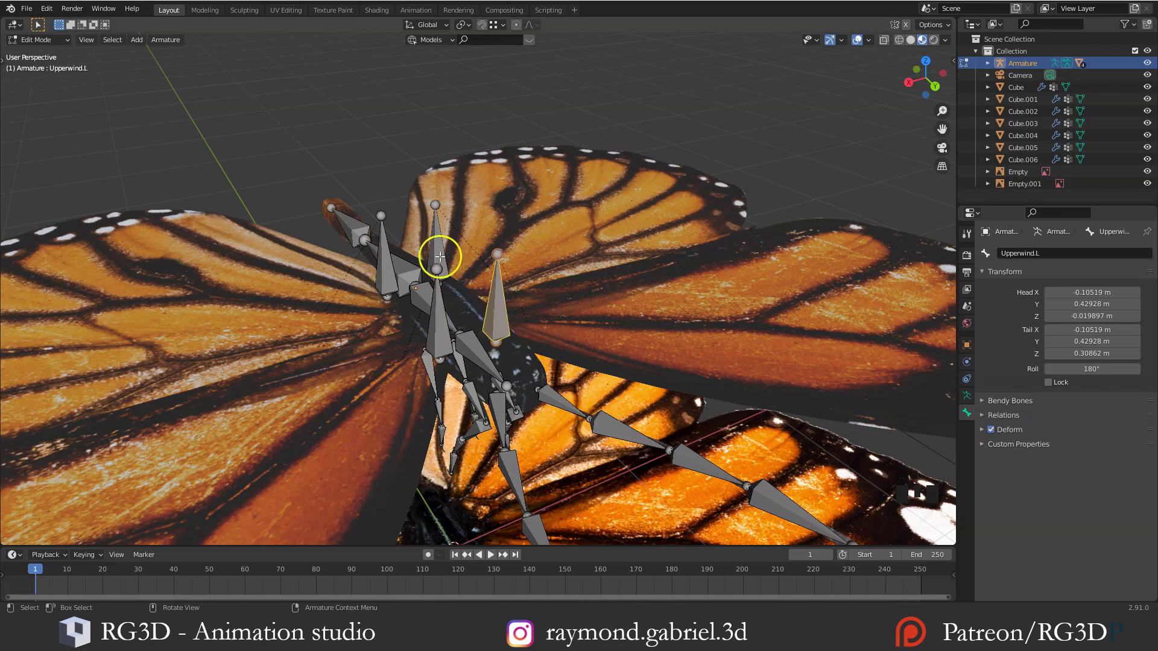
{"action": "left_click", "coordinate": [439, 251], "text": "shift"}
{"action": "left_click", "coordinate": [392, 261], "text": "shift"}
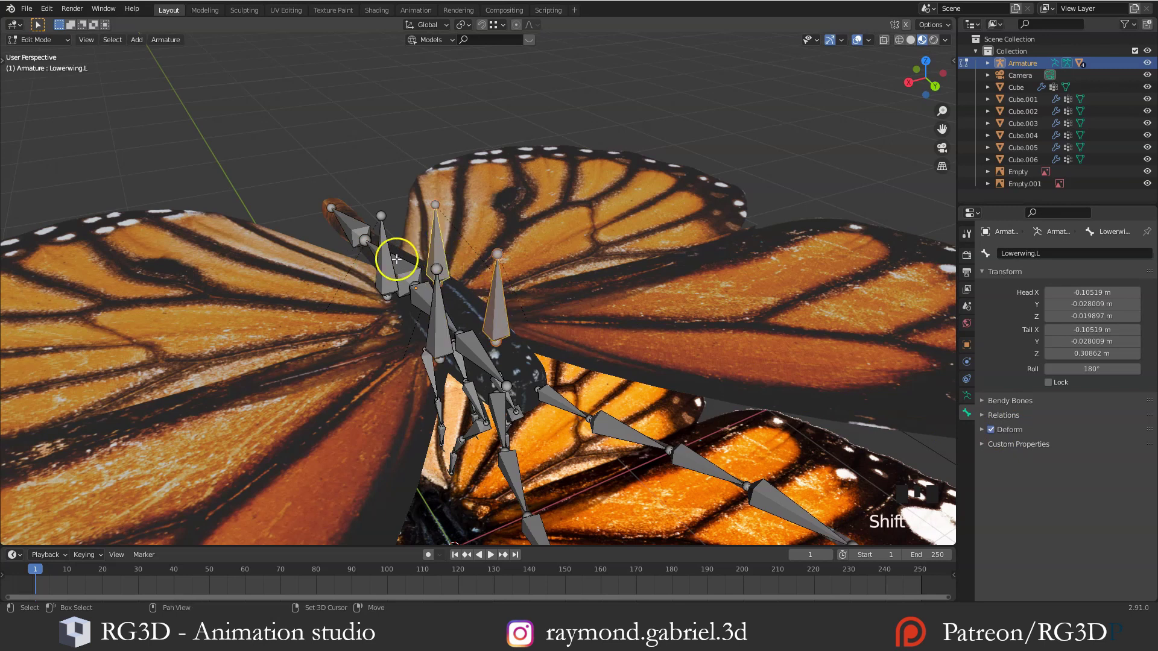
{"action": "left_click", "coordinate": [991, 429]}
{"action": "left_click", "coordinate": [495, 307]}
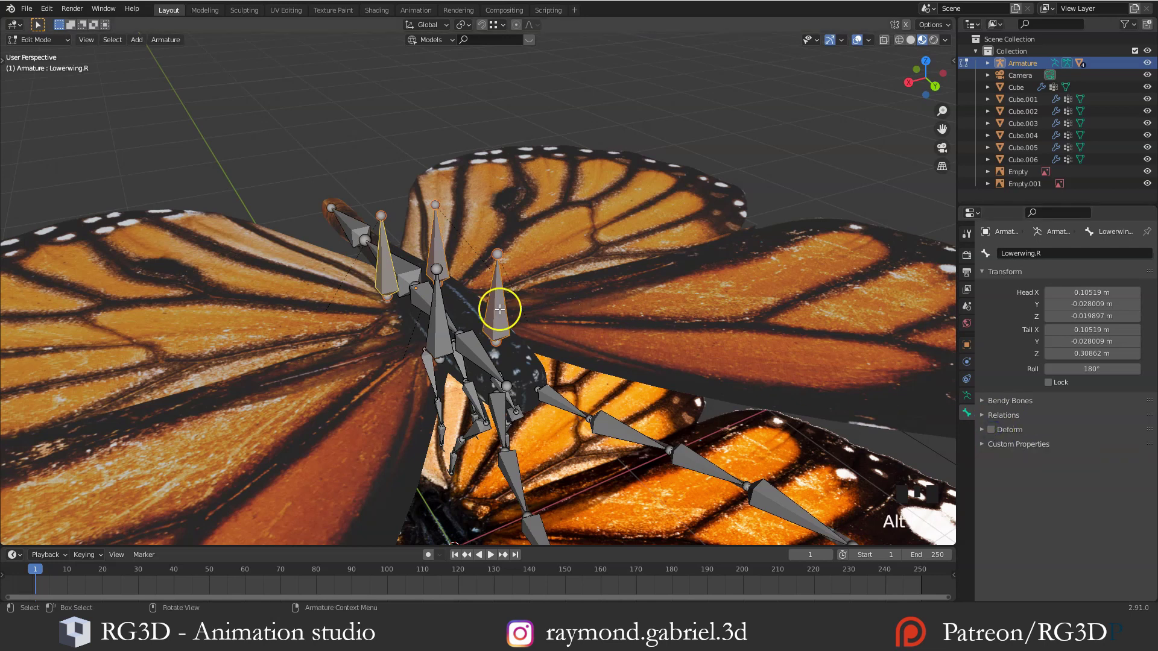
{"action": "left_click", "coordinate": [429, 236]}
{"action": "left_click", "coordinate": [382, 262]}
{"action": "middle_click_drag", "start_coordinate": [381, 263], "coordinate": [457, 309]}
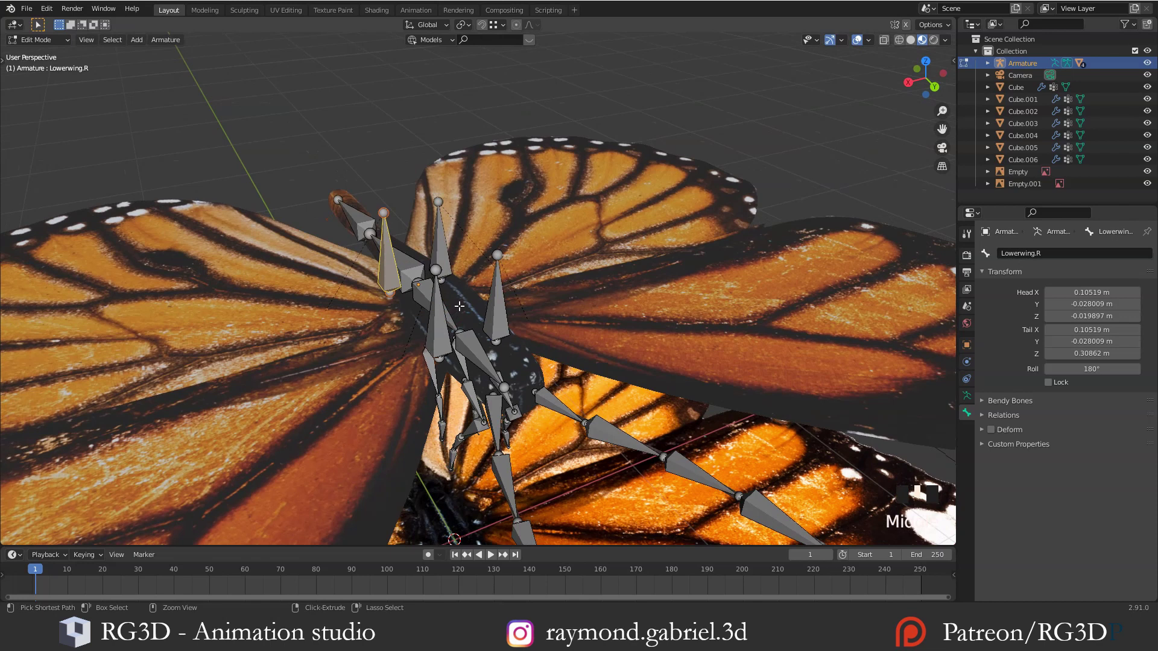
In Object Mode, parent the body mesh Cube to the armature with Automatic Weights
{"action": "key", "text": "ctrl+Tab"}
{"action": "left_click", "coordinate": [362, 307]}
{"action": "left_click", "coordinate": [463, 306]}
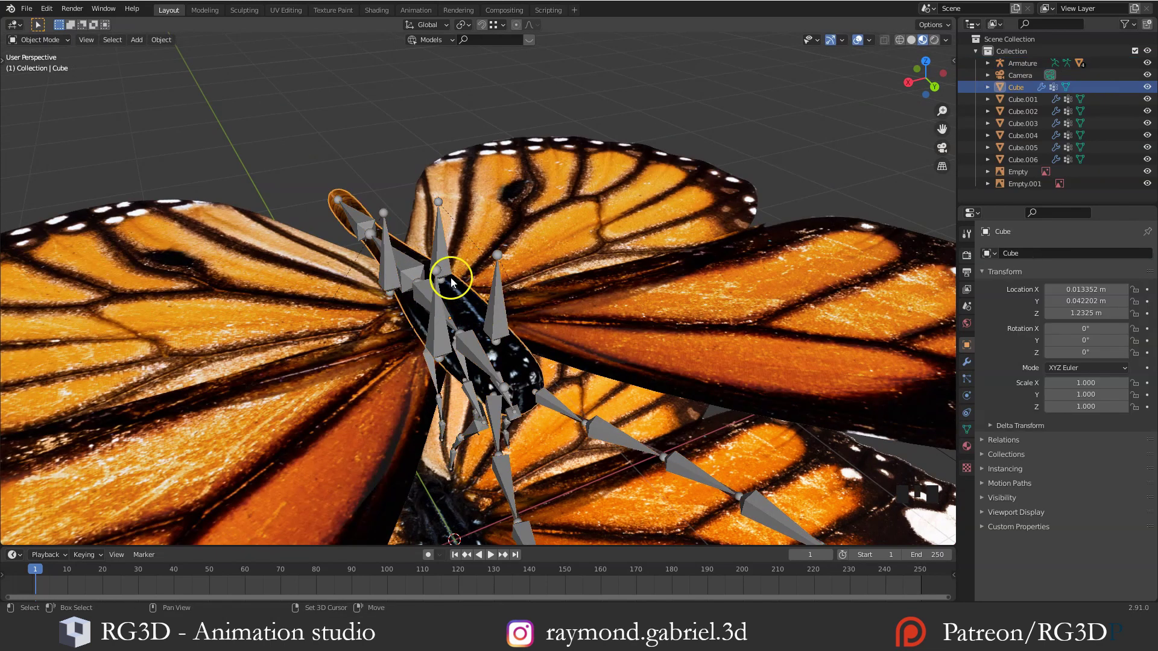
{"action": "left_click", "coordinate": [440, 250], "text": "shift"}
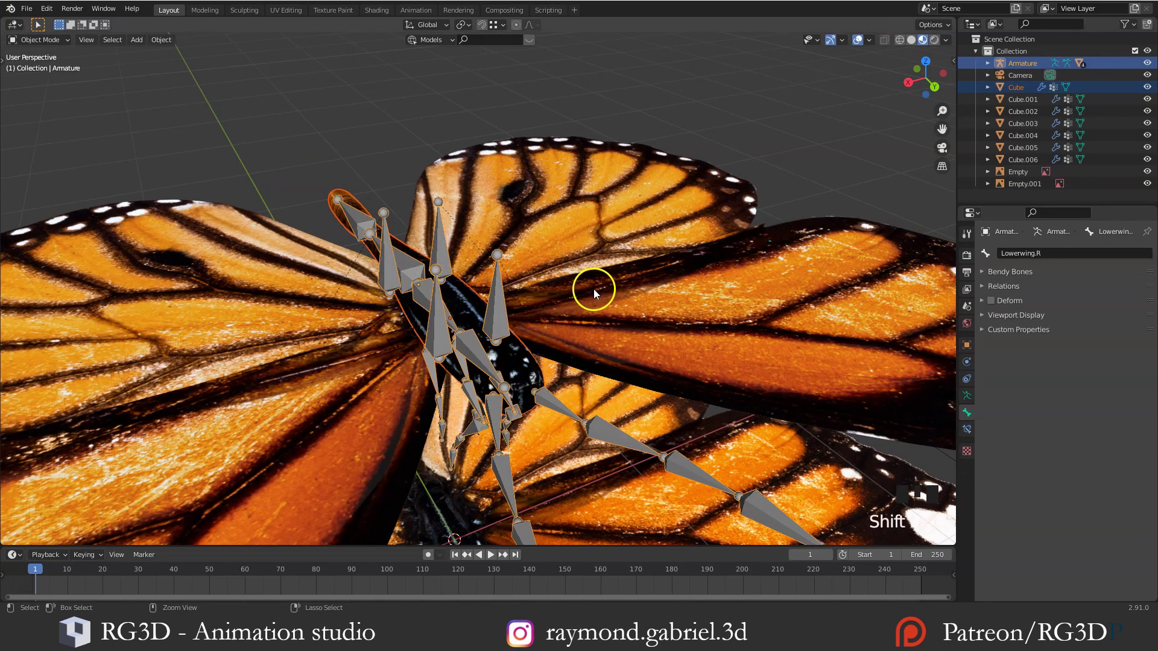
{"action": "key", "text": "ctrl+p"}
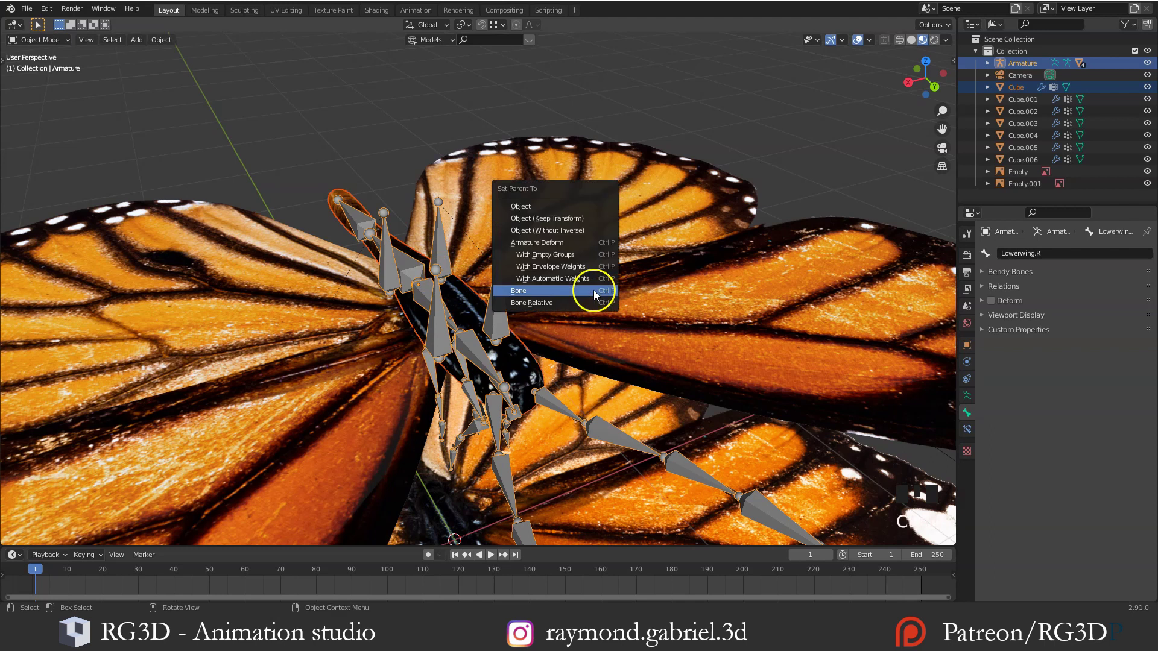
{"action": "left_click", "coordinate": [559, 279]}
Test the body's deformation by rotating Bone.001 in Pose Mode, then cancel the rotation
{"action": "left_click", "coordinate": [469, 346]}
{"action": "left_click", "coordinate": [469, 346]}
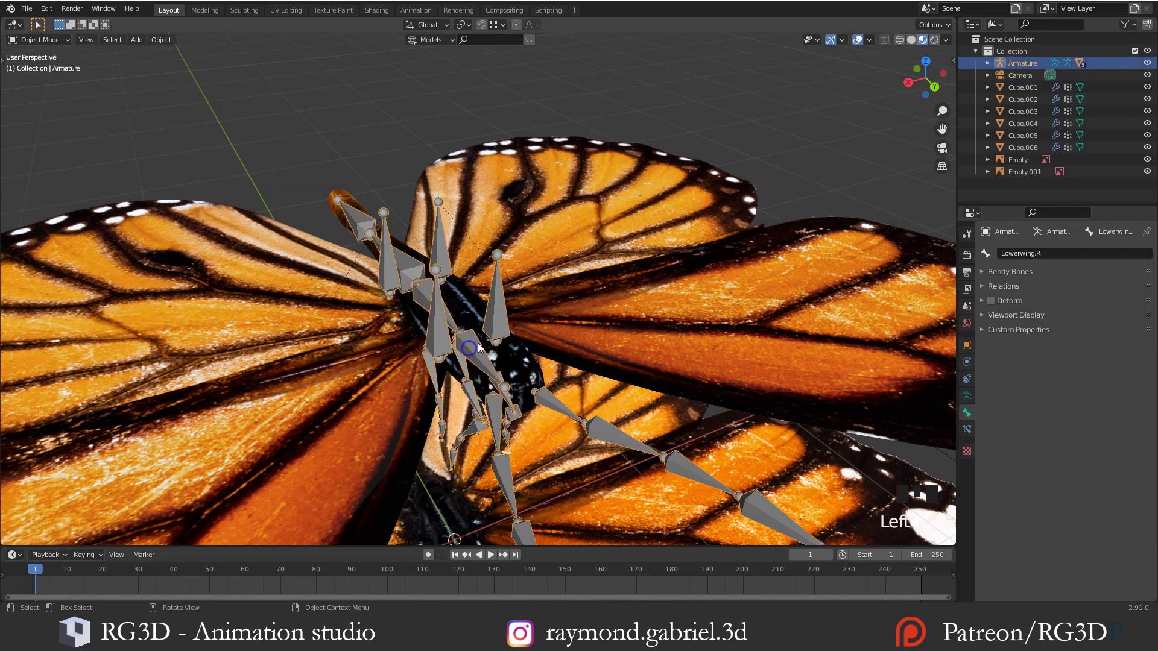
{"action": "key", "text": "ctrl+Tab"}
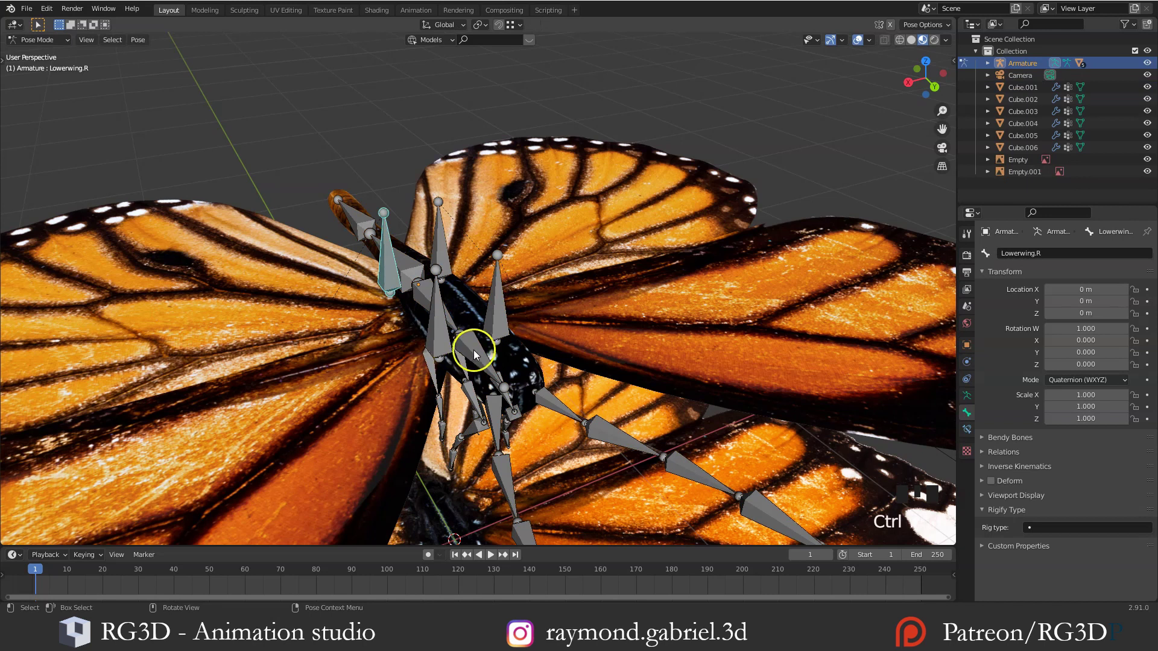
{"action": "left_click", "coordinate": [473, 351]}
{"action": "middle_click_drag", "start_coordinate": [473, 350], "coordinate": [627, 341]}
{"action": "key", "text": "r"}
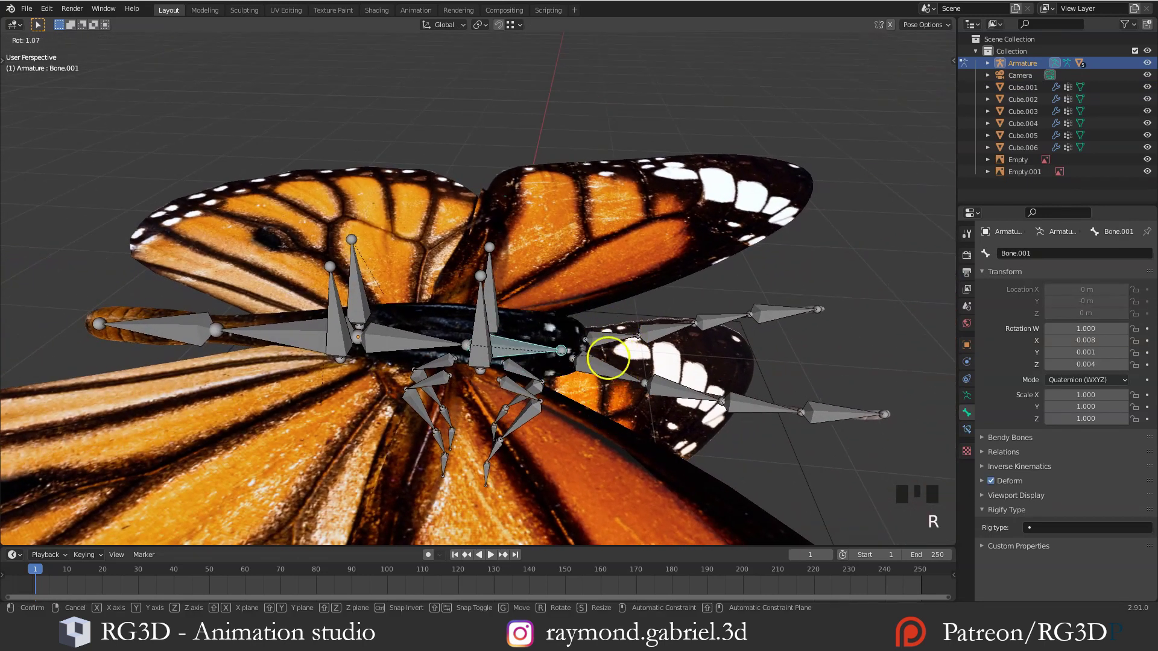
{"action": "middle_click_drag", "start_coordinate": [610, 400], "coordinate": [615, 331]}
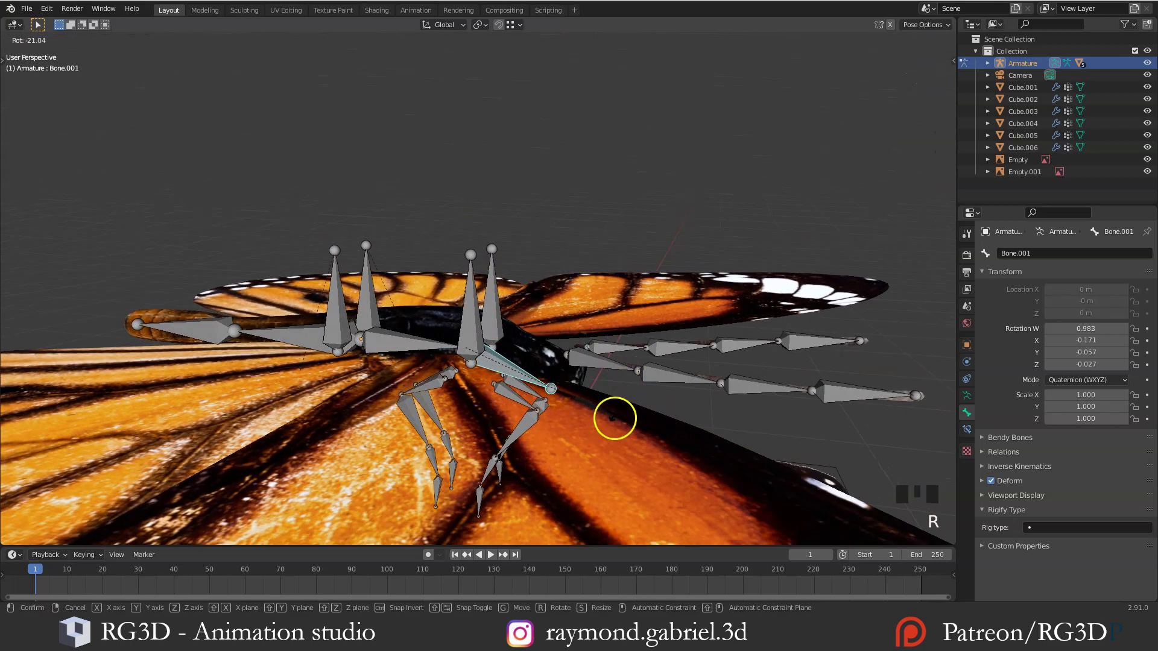
{"action": "right_click", "coordinate": [611, 295]}
In the armature's Edit Mode, parent the antenna root bones Bone.008 and Bone.004 to Bone.001 with Keep Offset
{"action": "middle_click_drag", "start_coordinate": [611, 295], "coordinate": [622, 364]}
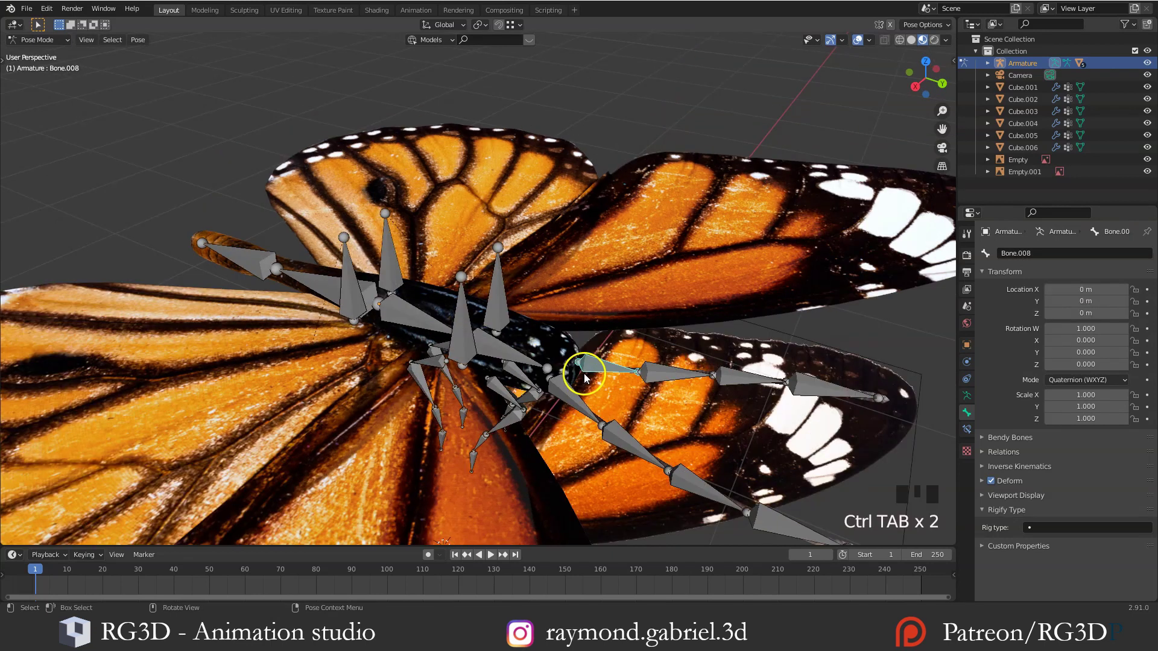
{"action": "key", "text": "ctrl+Tab"}
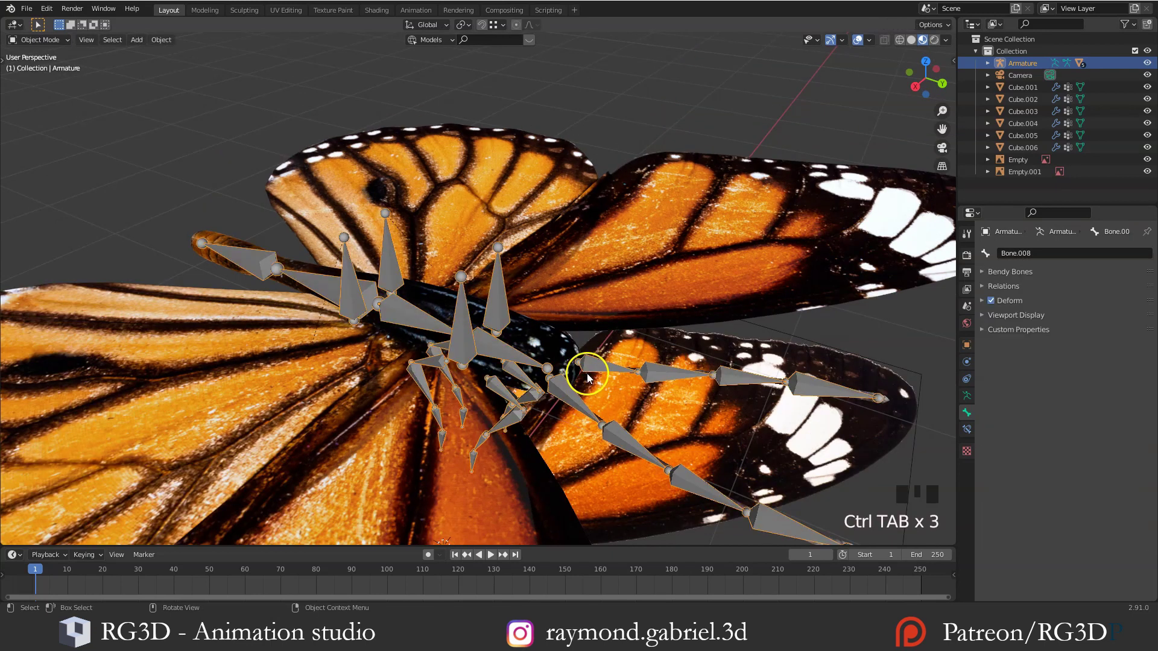
{"action": "key", "text": "Tab"}
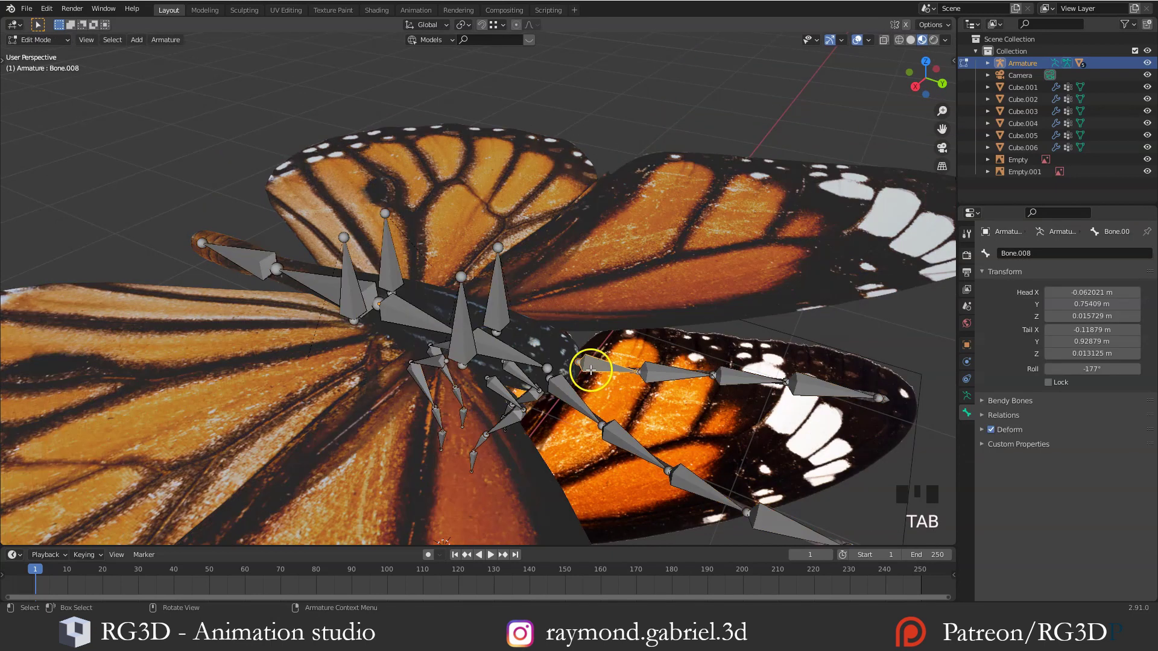
{"action": "left_click", "coordinate": [561, 388], "text": "shift"}
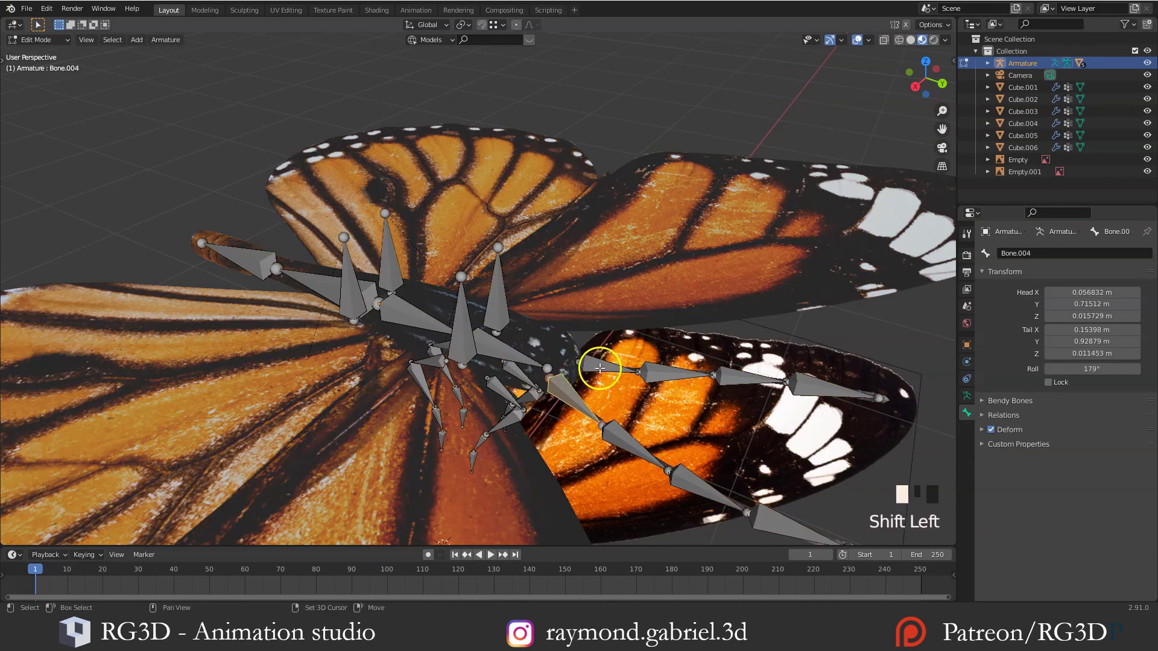
{"action": "left_click", "coordinate": [506, 357], "text": "shift"}
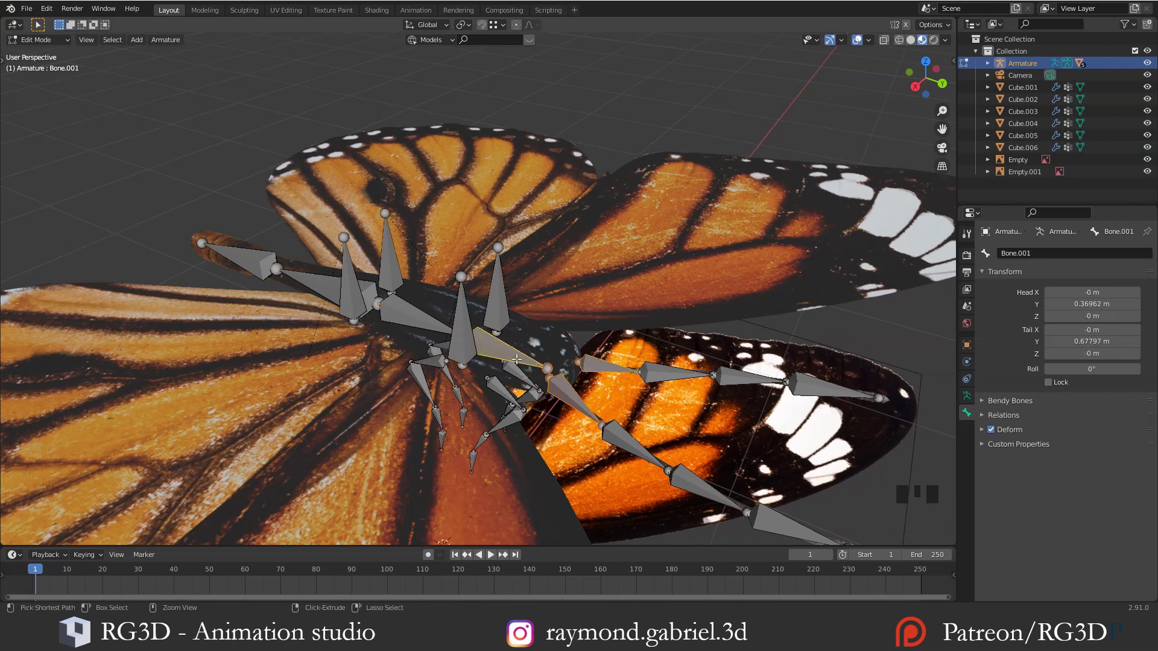
{"action": "key", "text": "ctrl+p"}
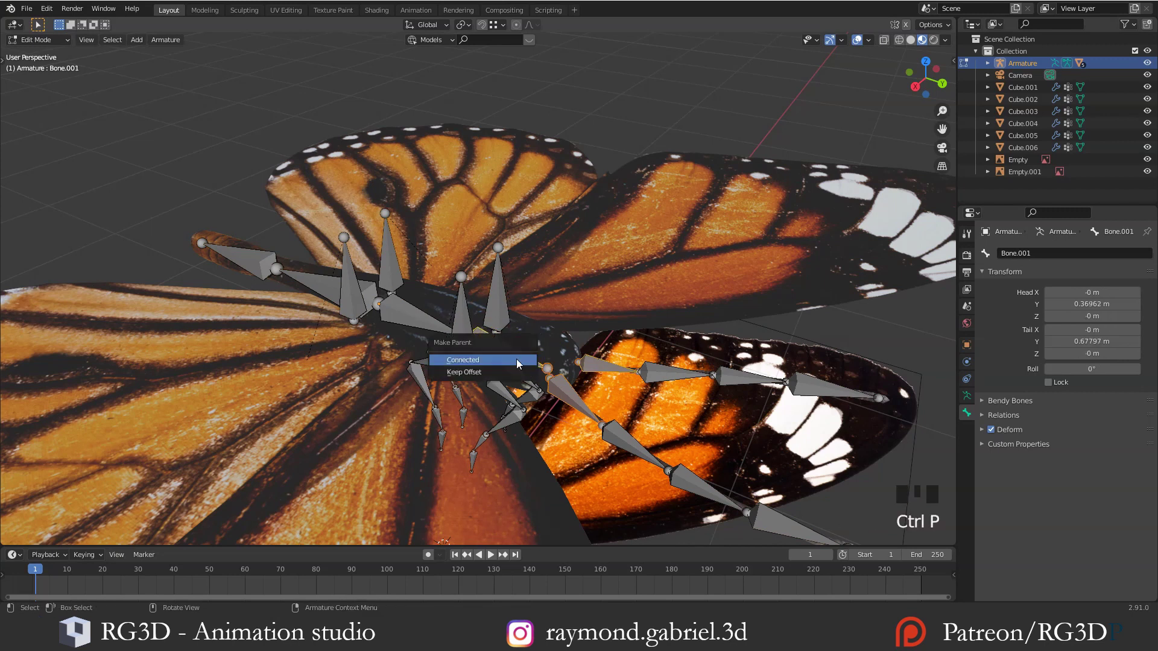
{"action": "left_click", "coordinate": [477, 361]}
Check the new antenna parenting by rotating Bone.001 in Pose Mode, then cancel the rotation
{"action": "left_click", "coordinate": [522, 366]}
{"action": "left_click", "coordinate": [533, 377]}
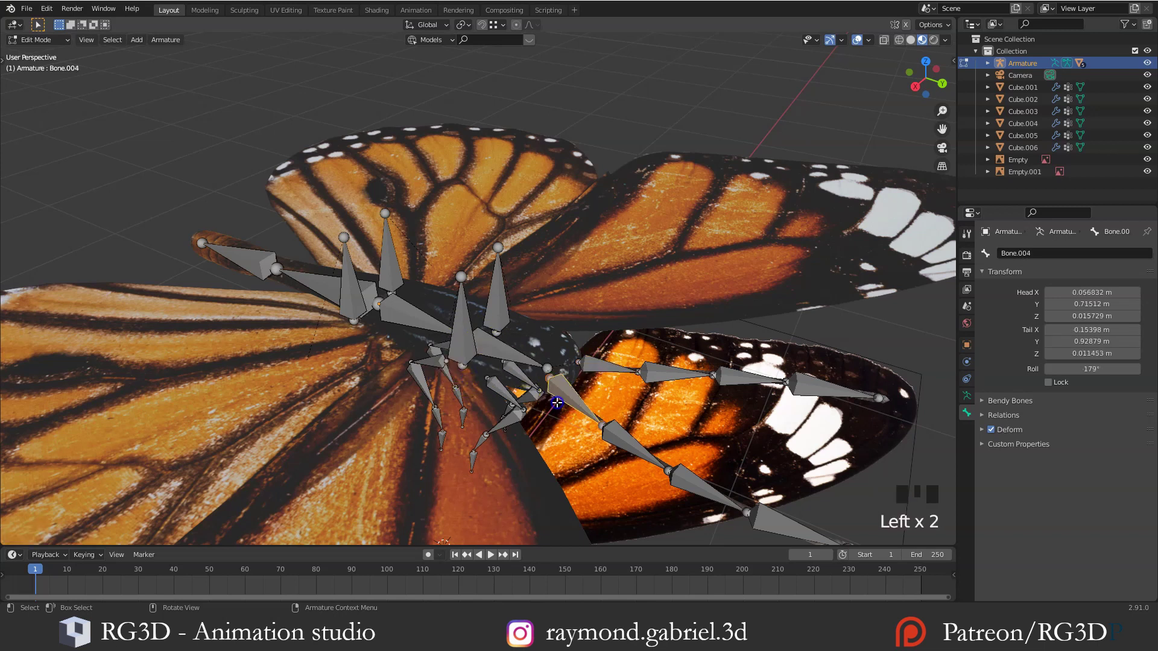
{"action": "left_click", "coordinate": [548, 368]}
{"action": "left_click", "coordinate": [511, 360]}
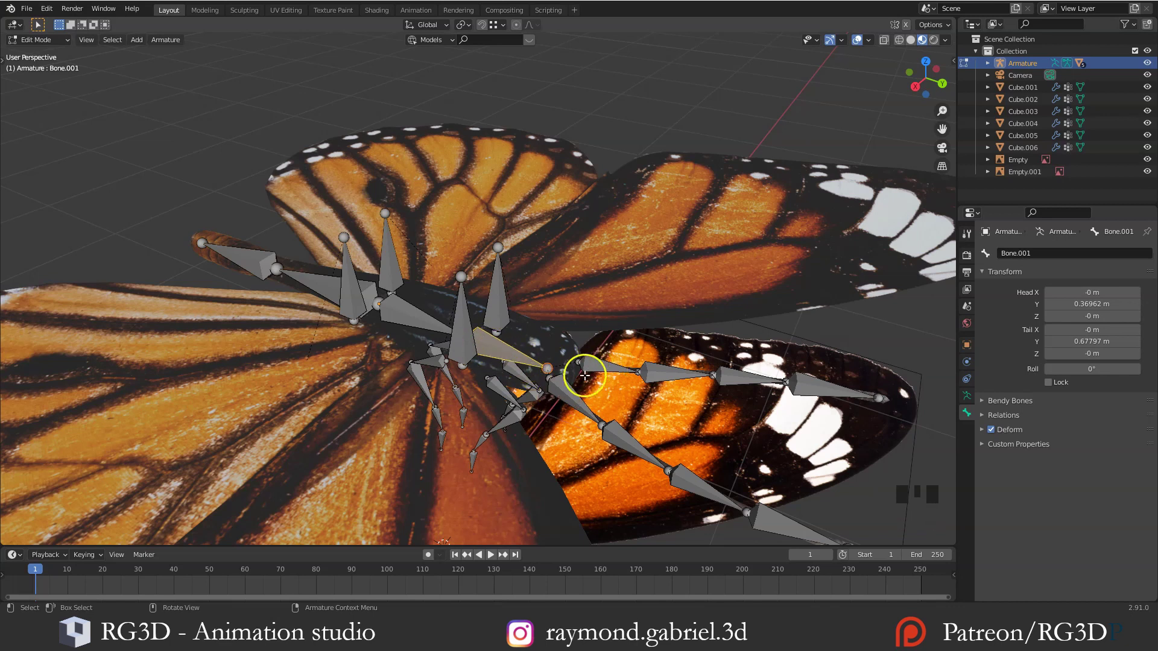
{"action": "key", "text": "ctrl"}
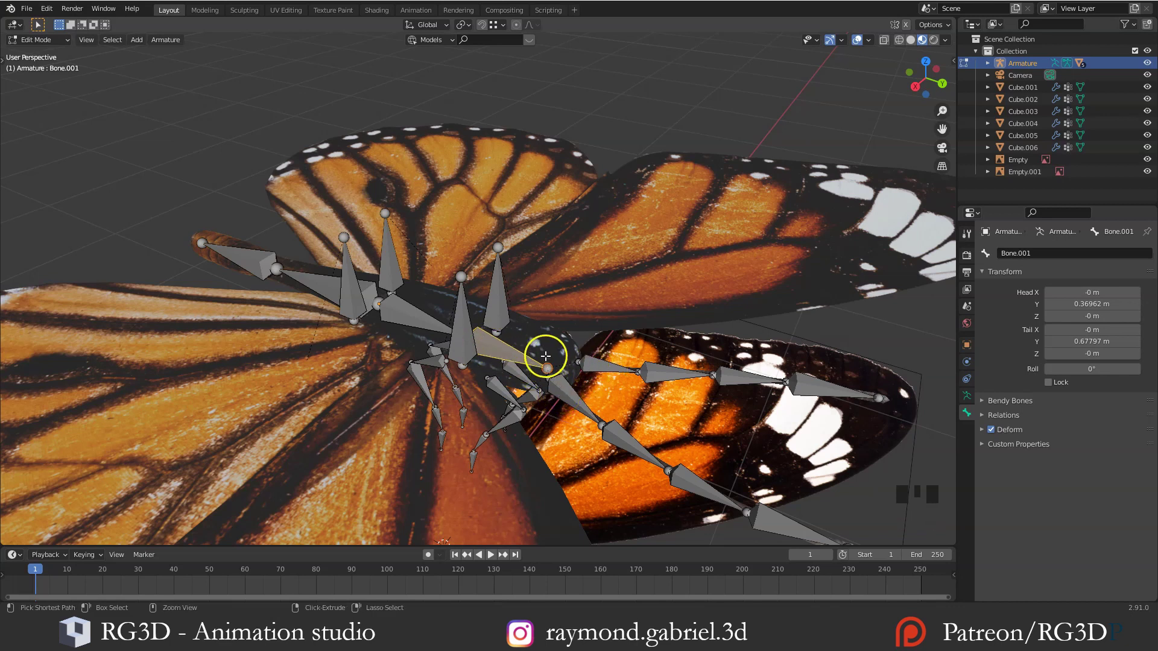
{"action": "key", "text": "ctrl+Tab"}
{"action": "middle_click_drag", "start_coordinate": [544, 411], "coordinate": [600, 310]}
{"action": "key", "text": "r"}
{"action": "right_click", "coordinate": [628, 363]}
In Object Mode, parent the antenna mesh Cube.002 to the armature with Automatic Weights
{"action": "left_click", "coordinate": [593, 333]}
{"action": "left_click", "coordinate": [600, 413]}
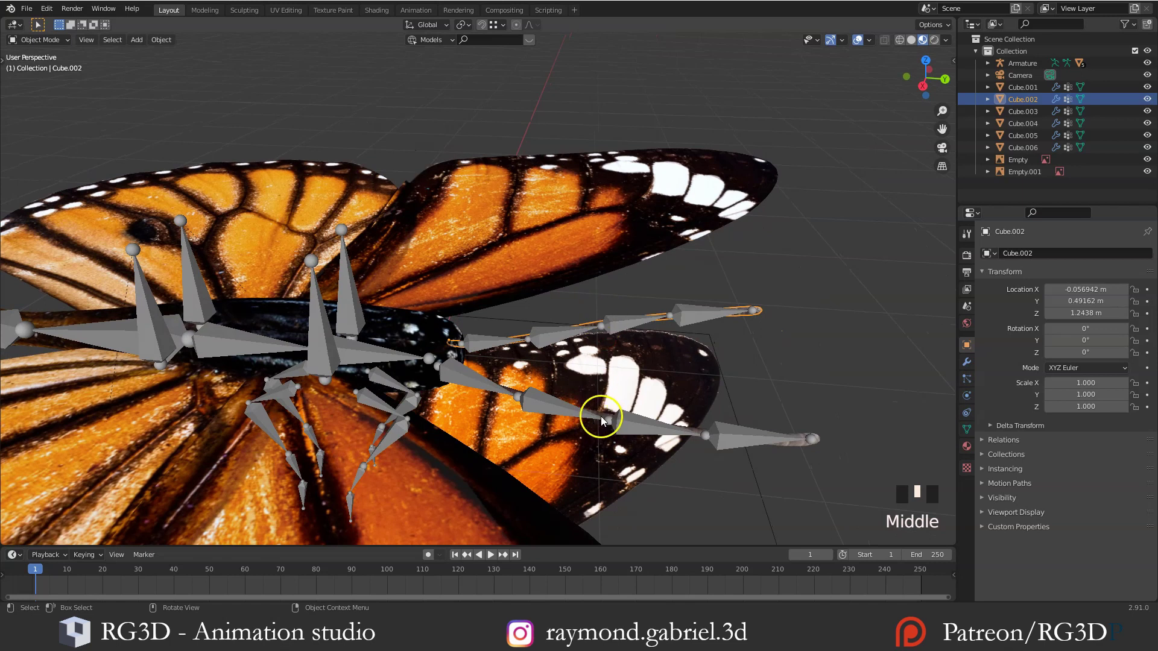
{"action": "left_click", "coordinate": [597, 351]}
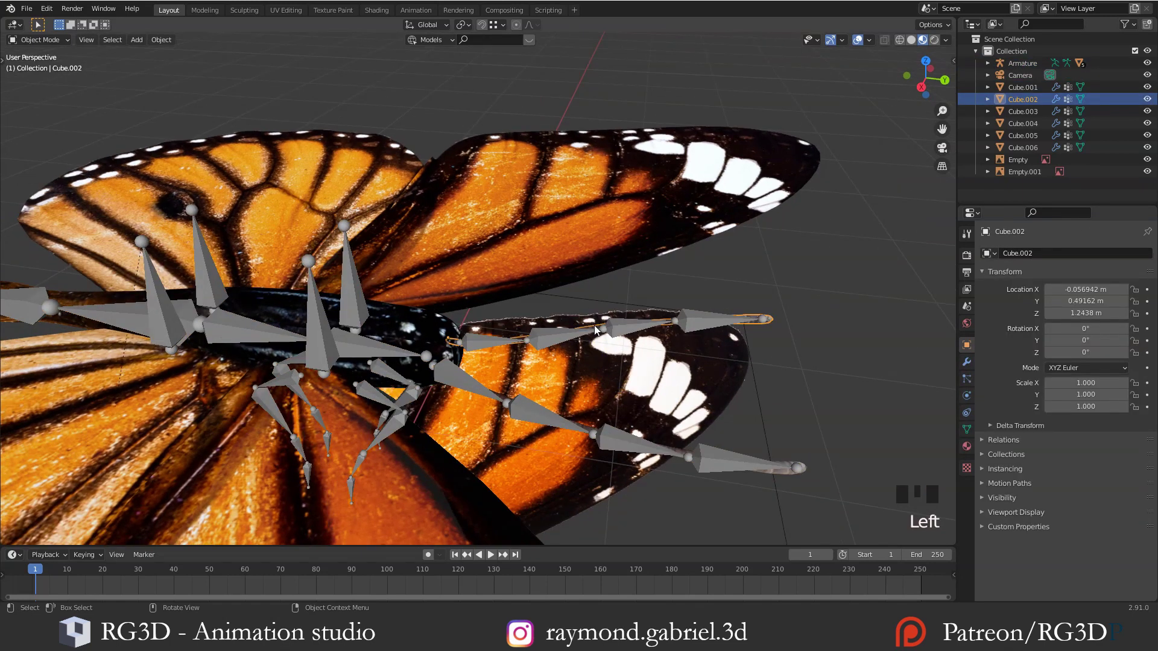
{"action": "left_click", "coordinate": [562, 344]}
{"action": "left_click", "coordinate": [554, 342], "text": "shift"}
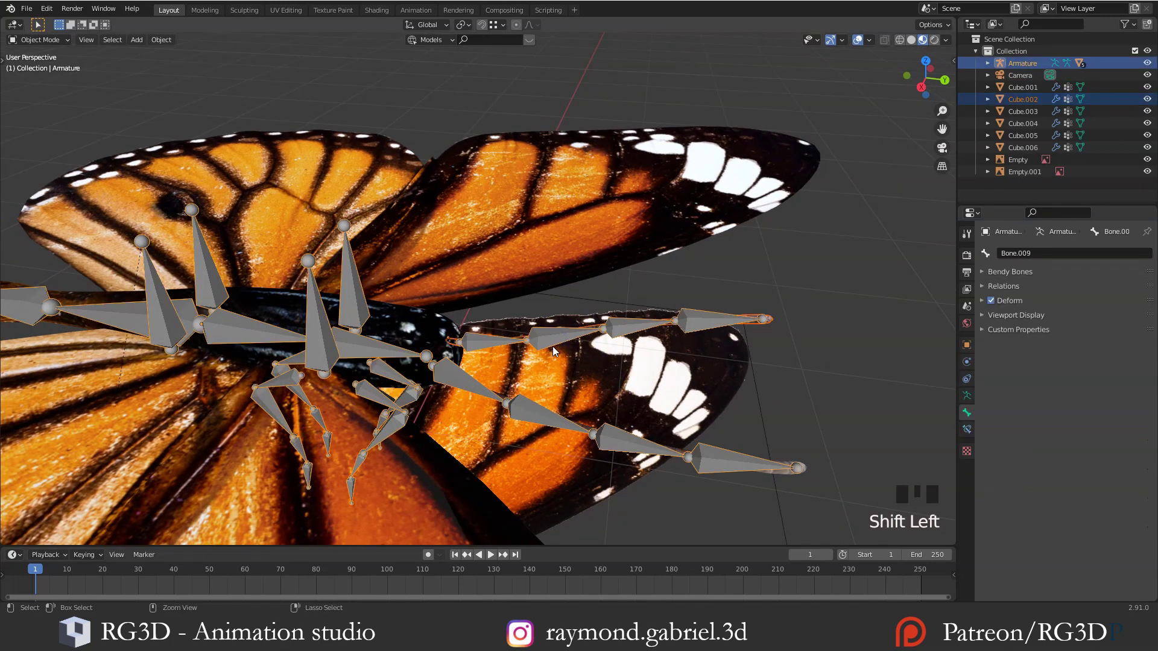
{"action": "key", "text": "ctrl+p"}
{"action": "left_click", "coordinate": [553, 350]}
Test the antenna's deformation in Pose Mode by rotating Bone.011 and its preceding bones, cancelling each rotation
{"action": "left_click", "coordinate": [604, 347]}
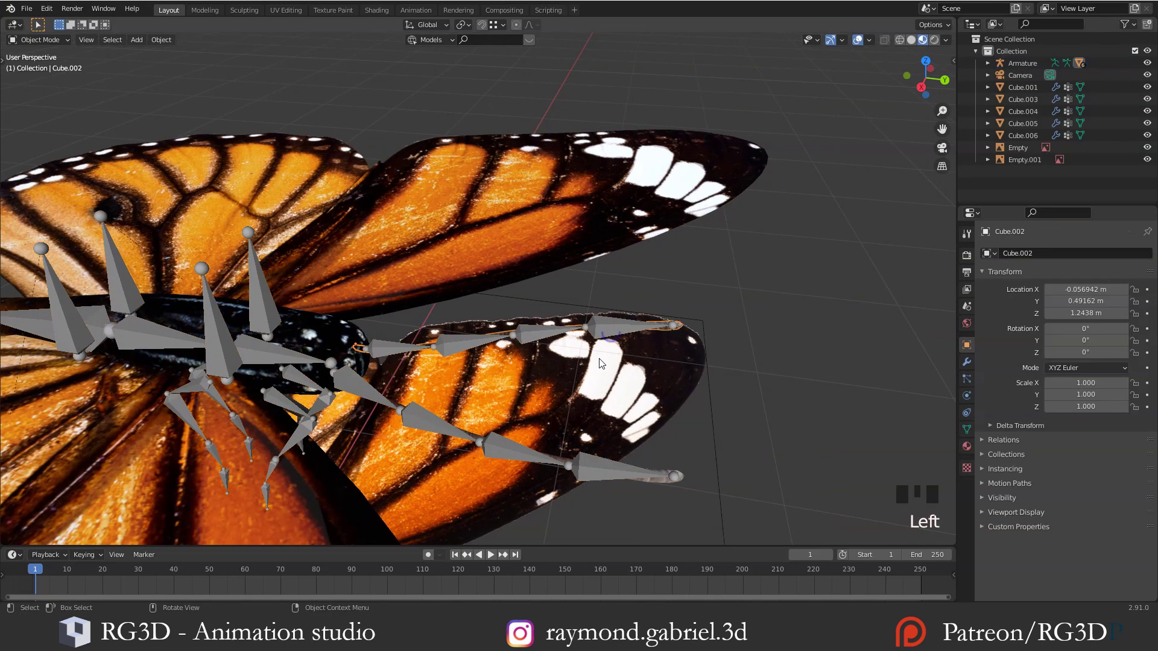
{"action": "left_click", "coordinate": [604, 348]}
{"action": "key", "text": "ctrl+Tab"}
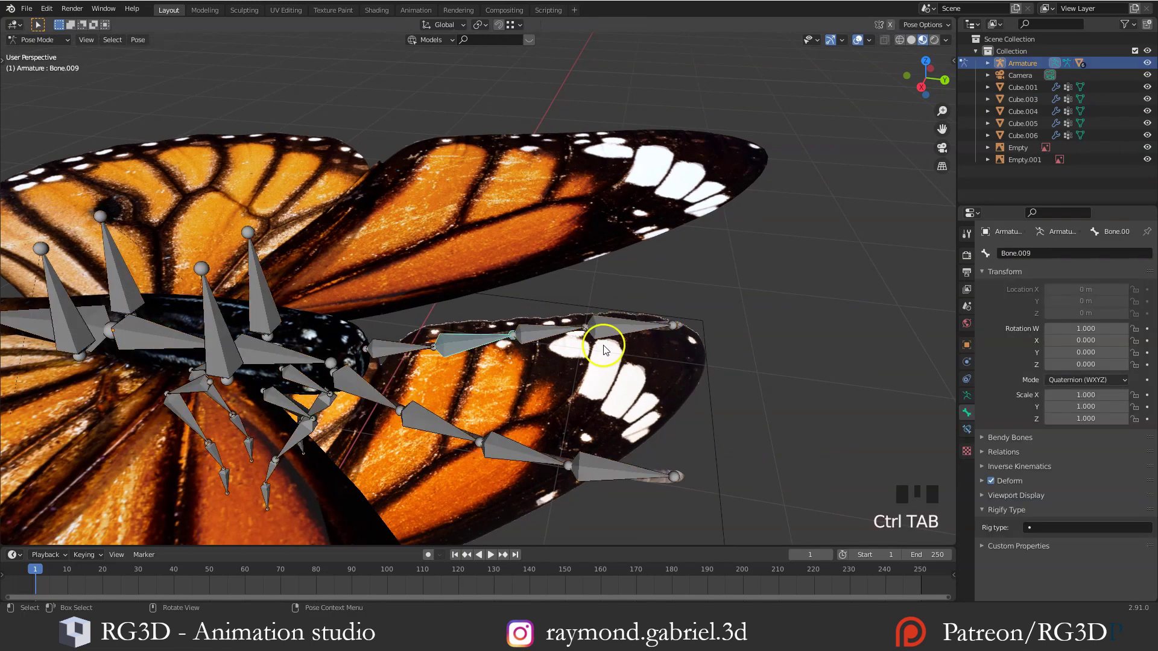
{"action": "left_click", "coordinate": [608, 334]}
{"action": "middle_click_drag", "start_coordinate": [609, 333], "coordinate": [615, 325]}
{"action": "key", "text": "r"}
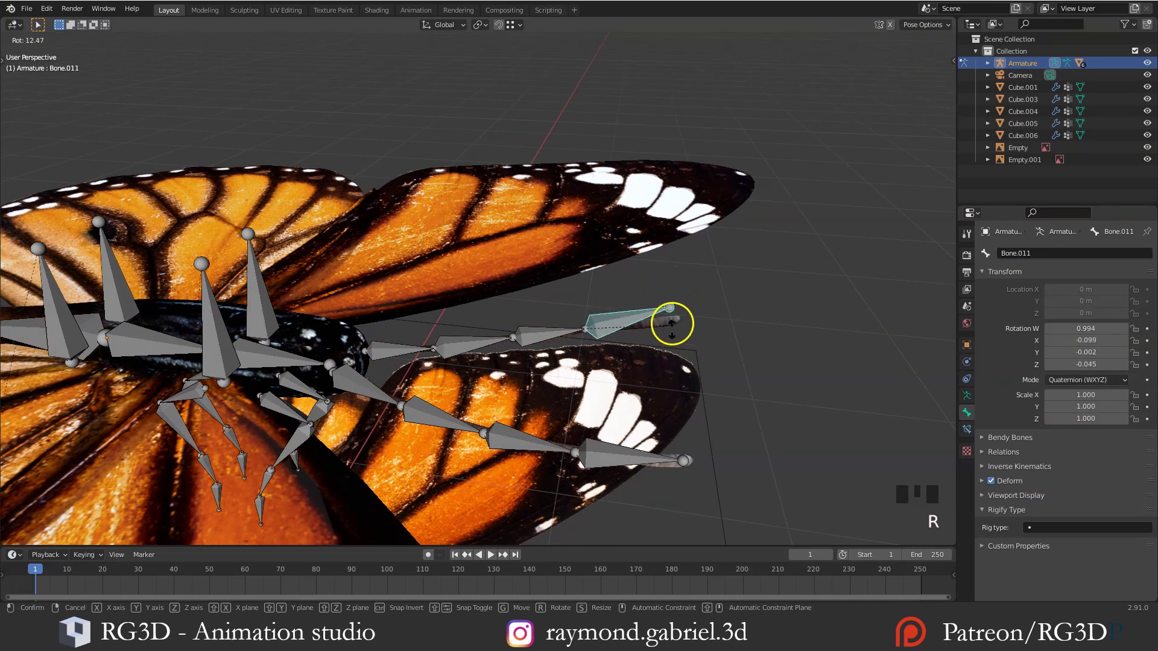
{"action": "right_click", "coordinate": [669, 325]}
{"action": "left_click", "coordinate": [556, 336]}
{"action": "key", "text": "r"}
{"action": "right_click", "coordinate": [570, 323]}
{"action": "left_click", "coordinate": [464, 346]}
{"action": "key", "text": "r"}
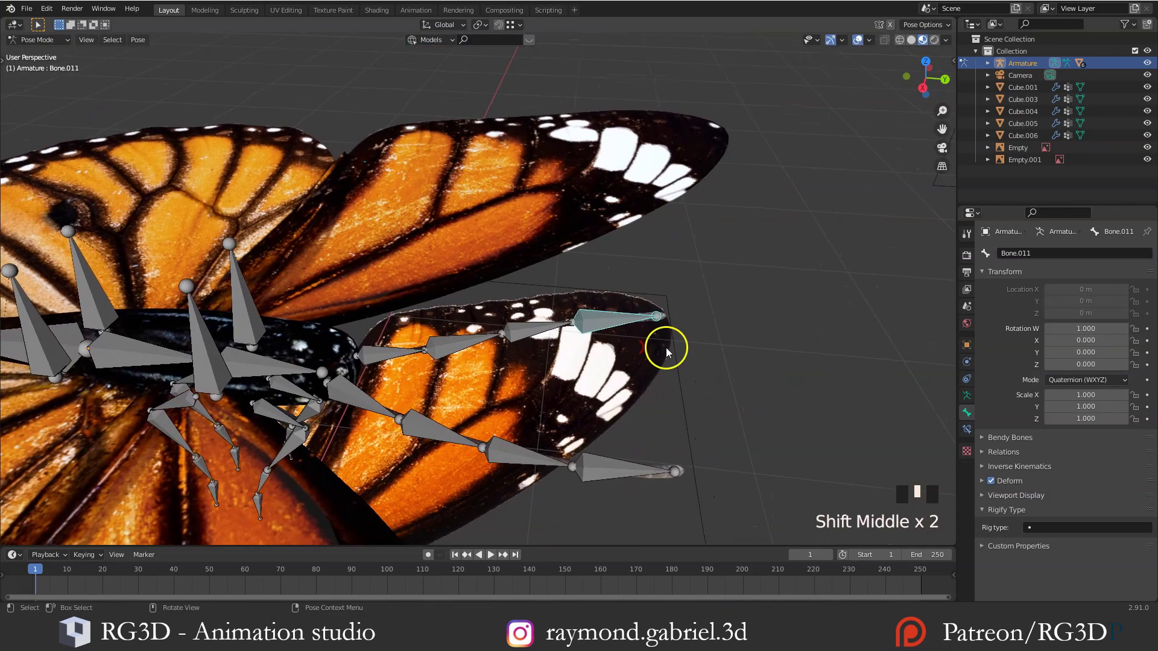
Rotate the antenna's tip bone Bone.011 by about 40° and return to Object Mode to inspect the mesh
{"action": "key", "text": "r"}
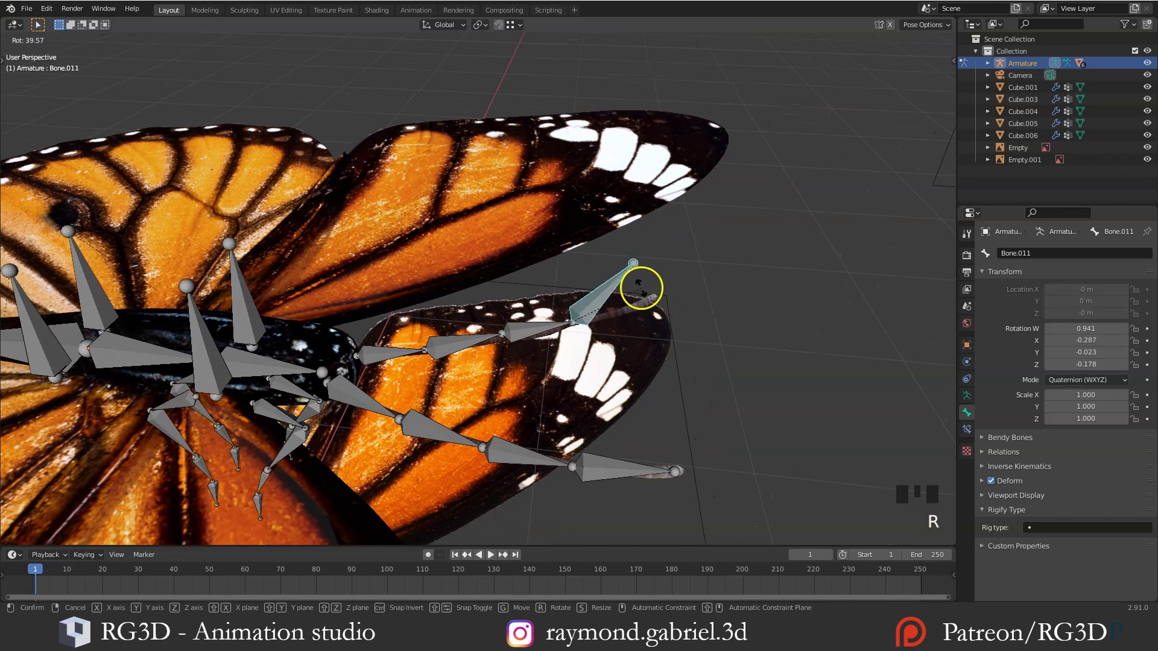
{"action": "left_click", "coordinate": [533, 363]}
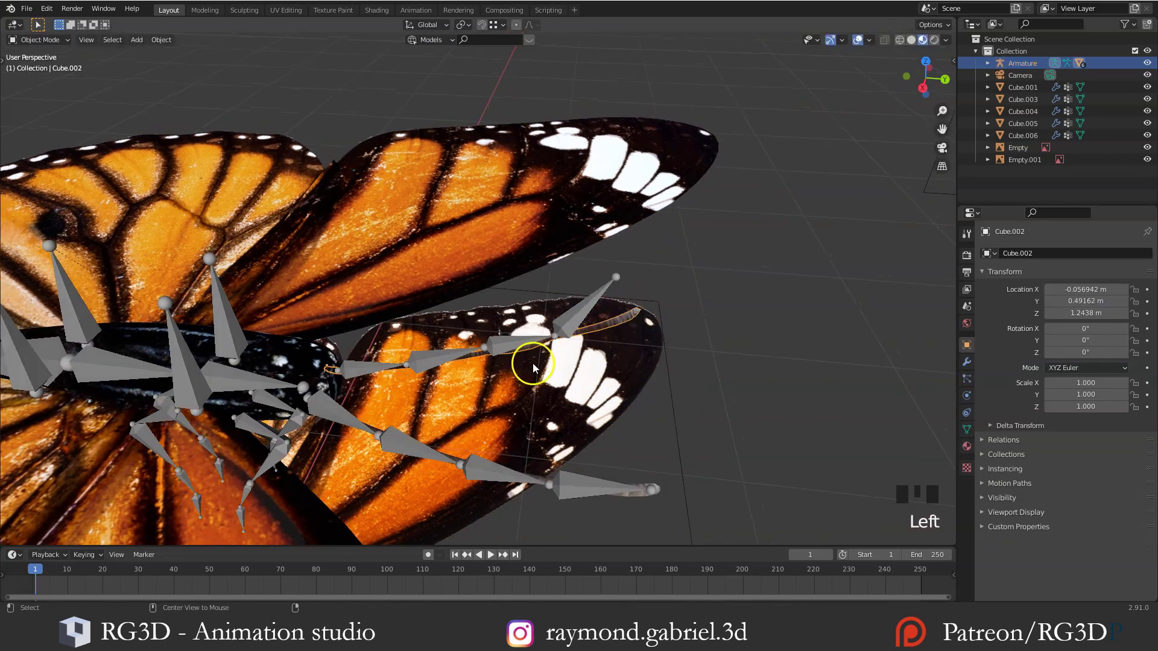
{"action": "scroll", "coordinate": [600, 339], "scroll_direction": "up", "scroll_amount": 2}
{"action": "middle_click_drag", "start_coordinate": [599, 339], "coordinate": [573, 316]}
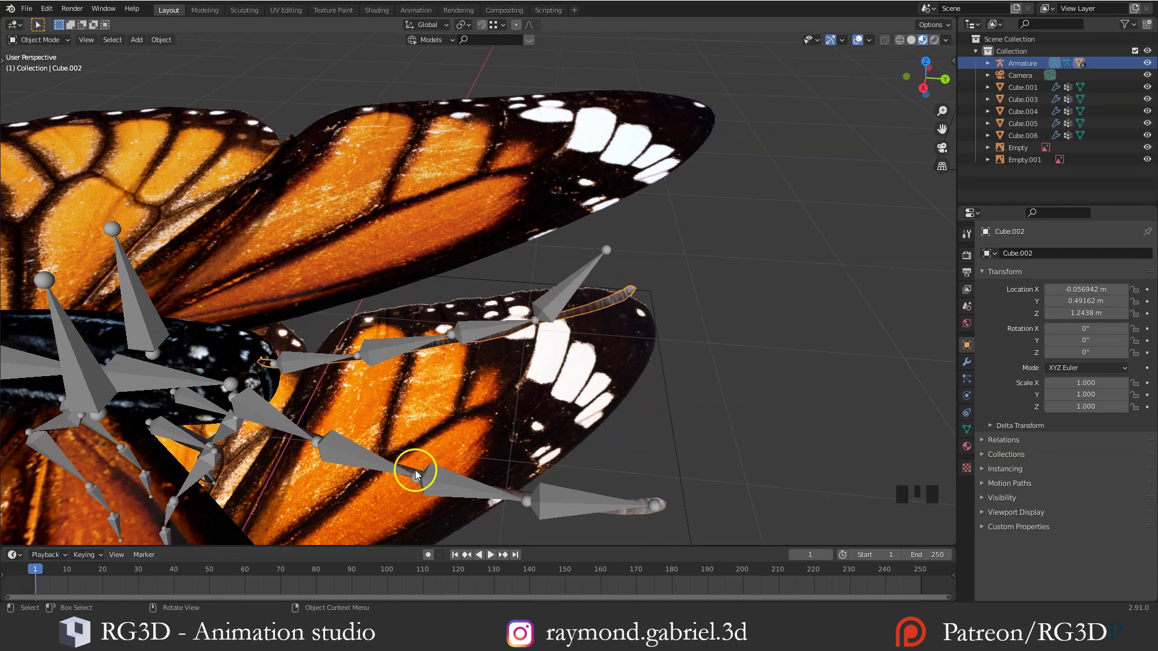
Recalculate the normals of the whole antenna mesh Cube.002 in Edit Mode and open the operation's options
{"action": "left_click", "coordinate": [415, 470]}
{"action": "left_click", "coordinate": [415, 470]}
{"action": "left_click", "coordinate": [587, 313]}
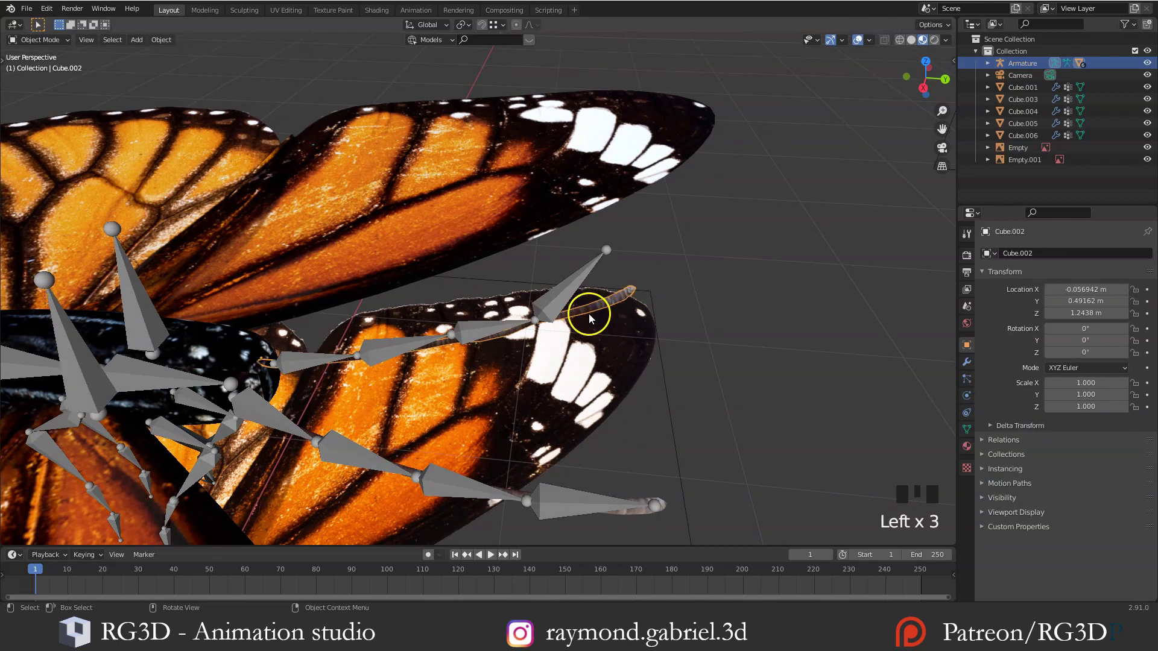
{"action": "key", "text": "Tab"}
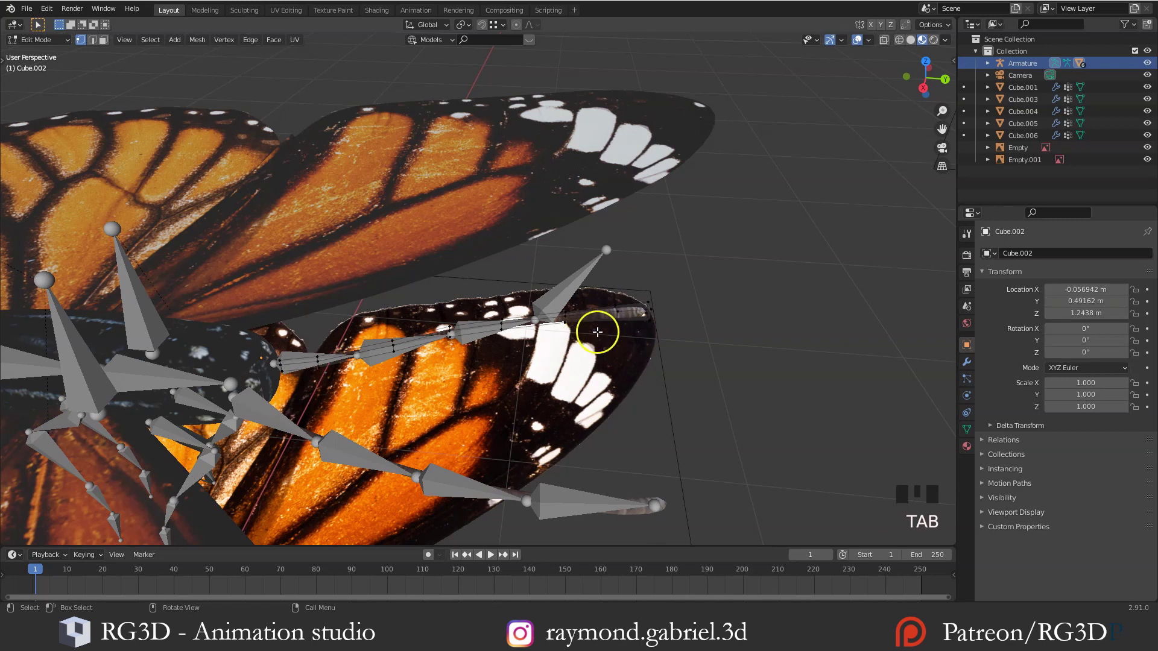
{"action": "key", "text": "a"}
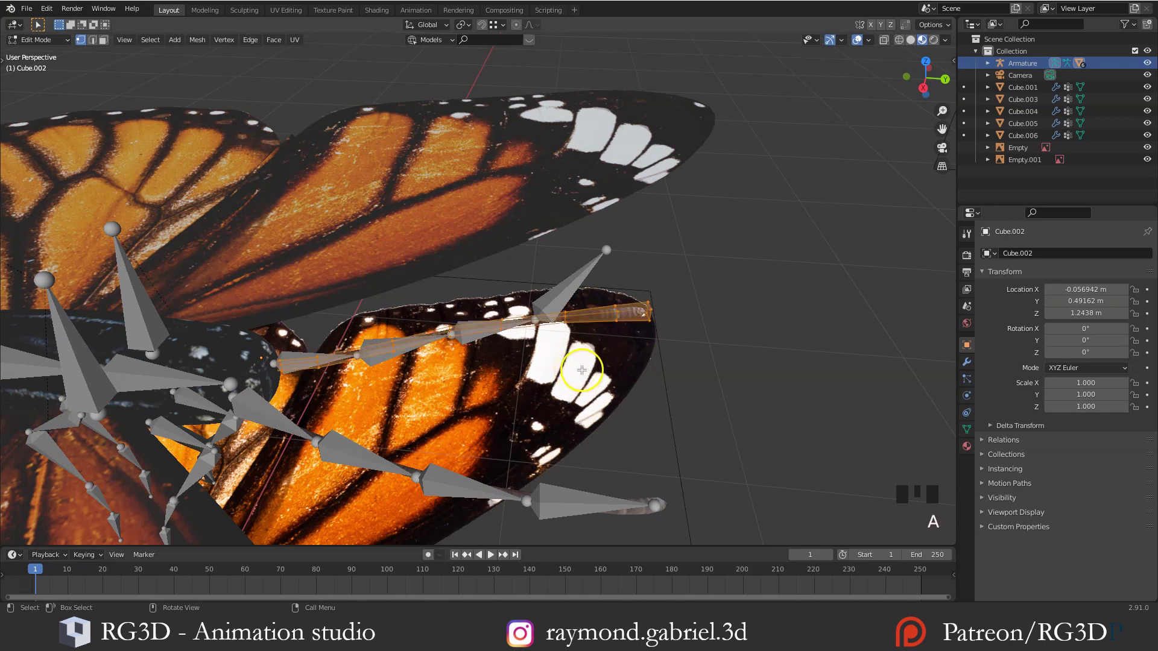
{"action": "key", "text": "shift+n"}
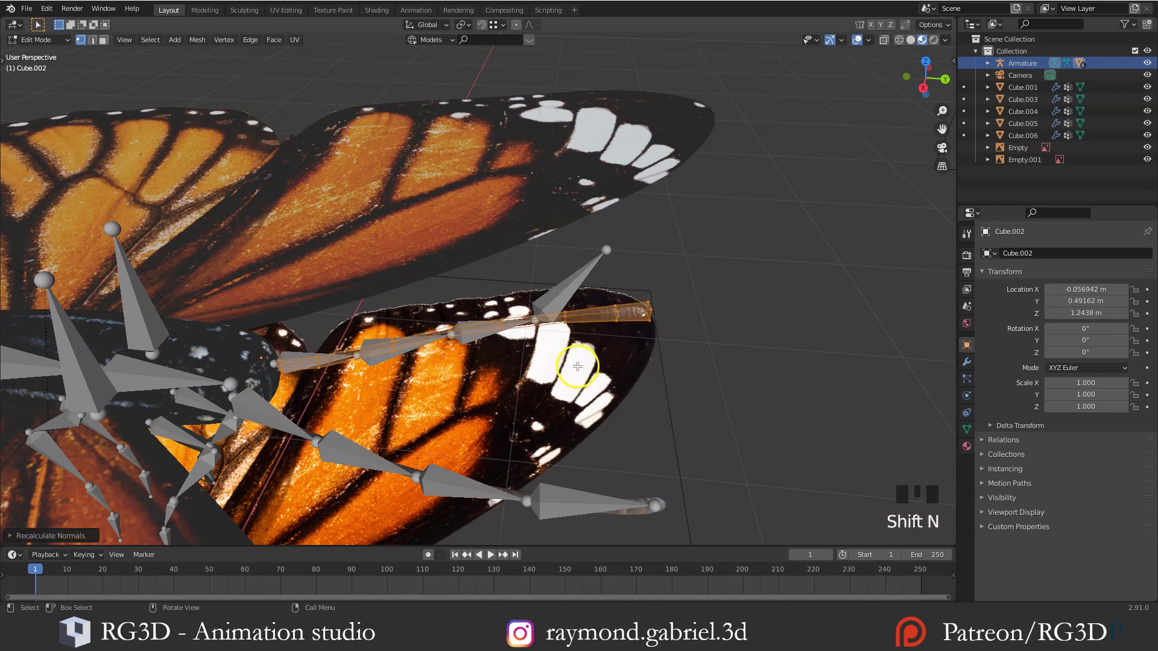
{"action": "left_click", "coordinate": [48, 514]}
Turn on the face normals display in the viewport overlays and inspect the normals around the antenna
{"action": "scroll", "coordinate": [627, 336], "scroll_direction": "up", "scroll_amount": 2}
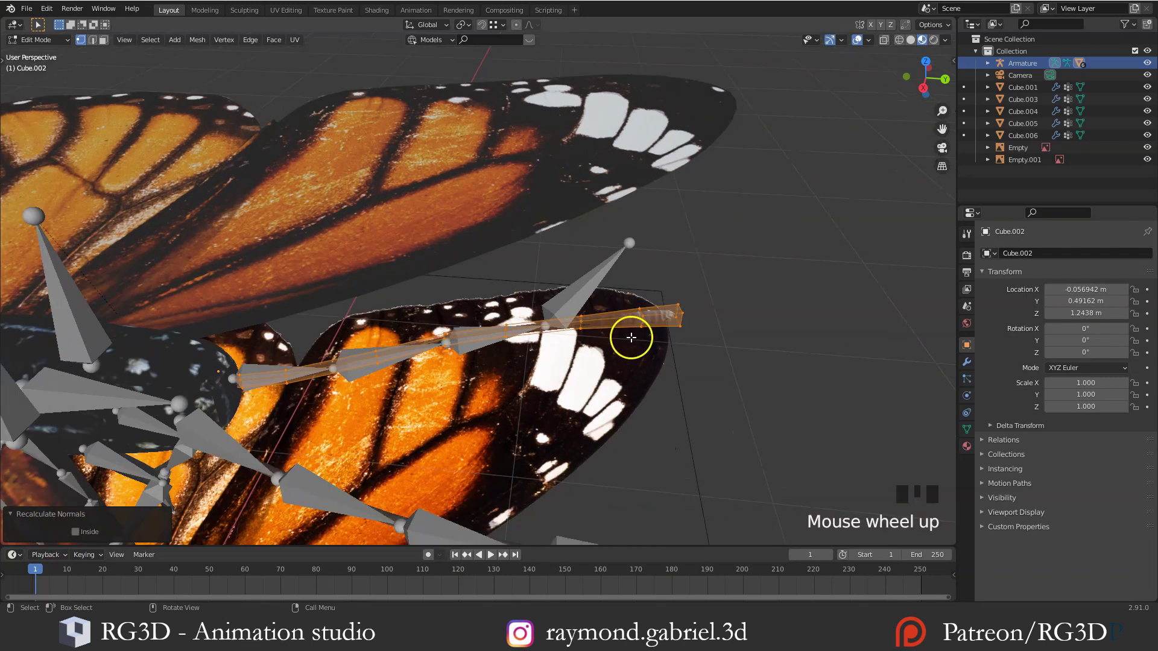
{"action": "mouse_move", "coordinate": [627, 335]}
{"action": "middle_mouse_down"}
{"action": "mouse_move", "coordinate": [599, 320]}
{"action": "mouse_move", "coordinate": [678, 344]}
{"action": "mouse_move", "coordinate": [633, 322]}
{"action": "middle_mouse_up"}
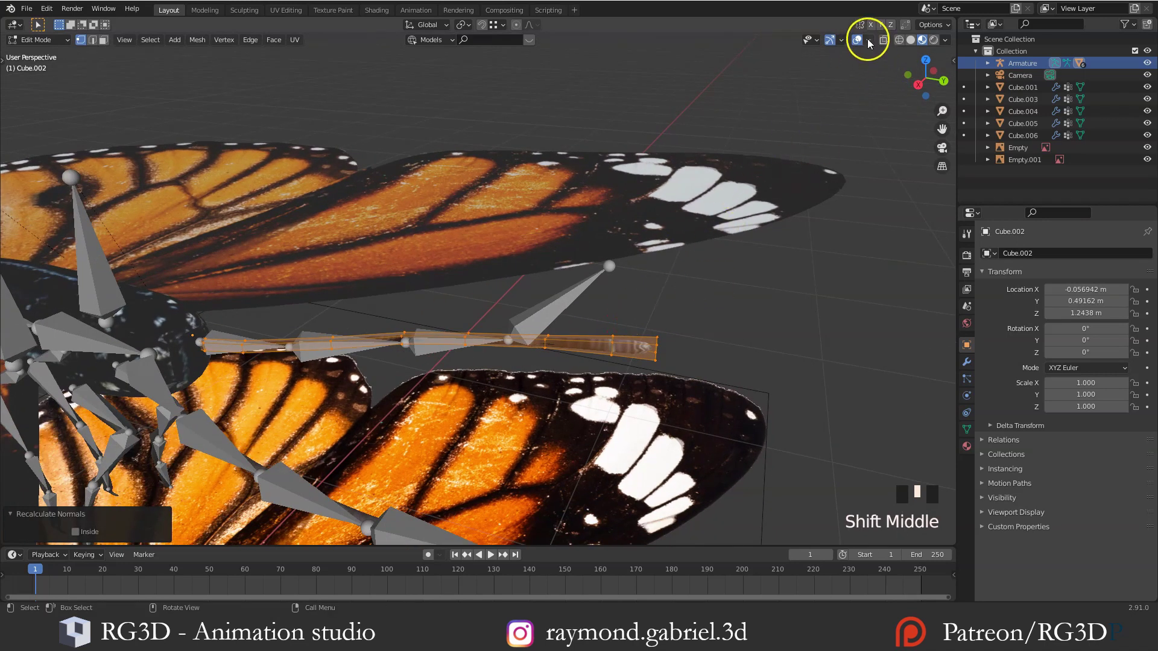
{"action": "left_click", "coordinate": [869, 40]}
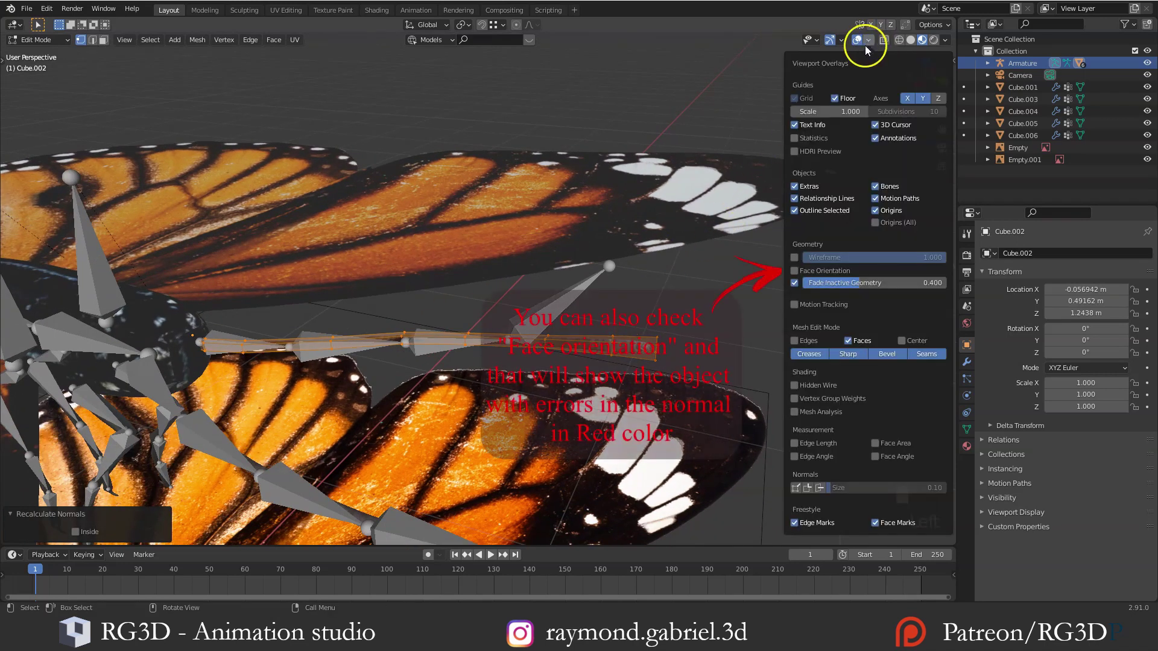
{"action": "left_click", "coordinate": [819, 488]}
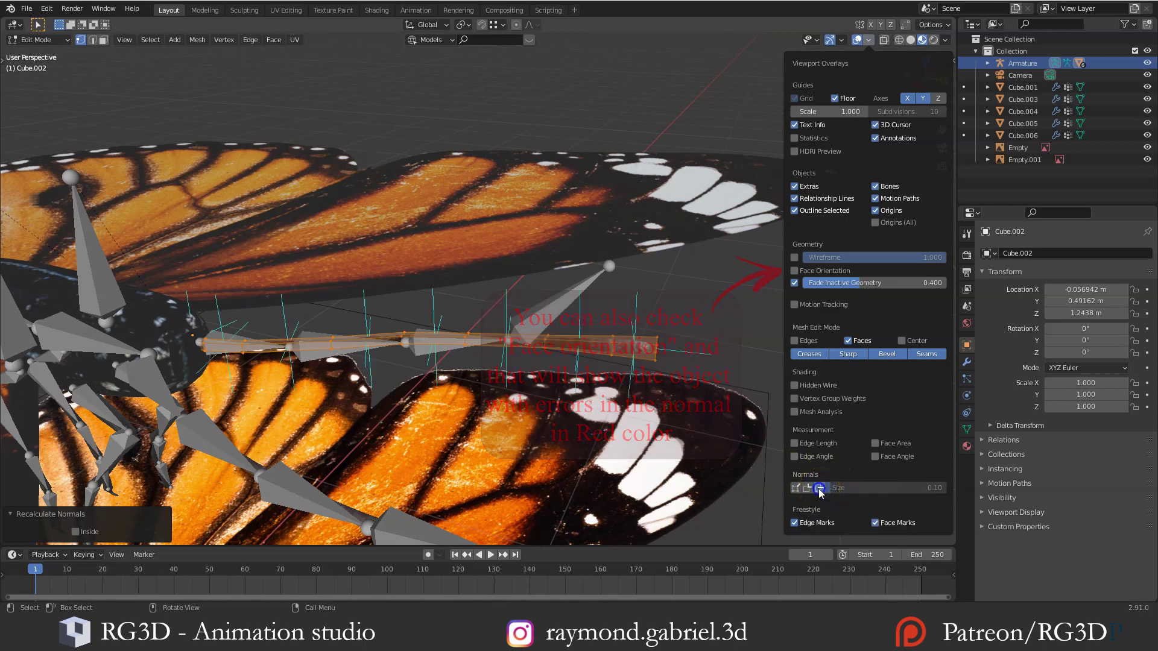
{"action": "middle_click_drag", "start_coordinate": [627, 395], "coordinate": [462, 296]}
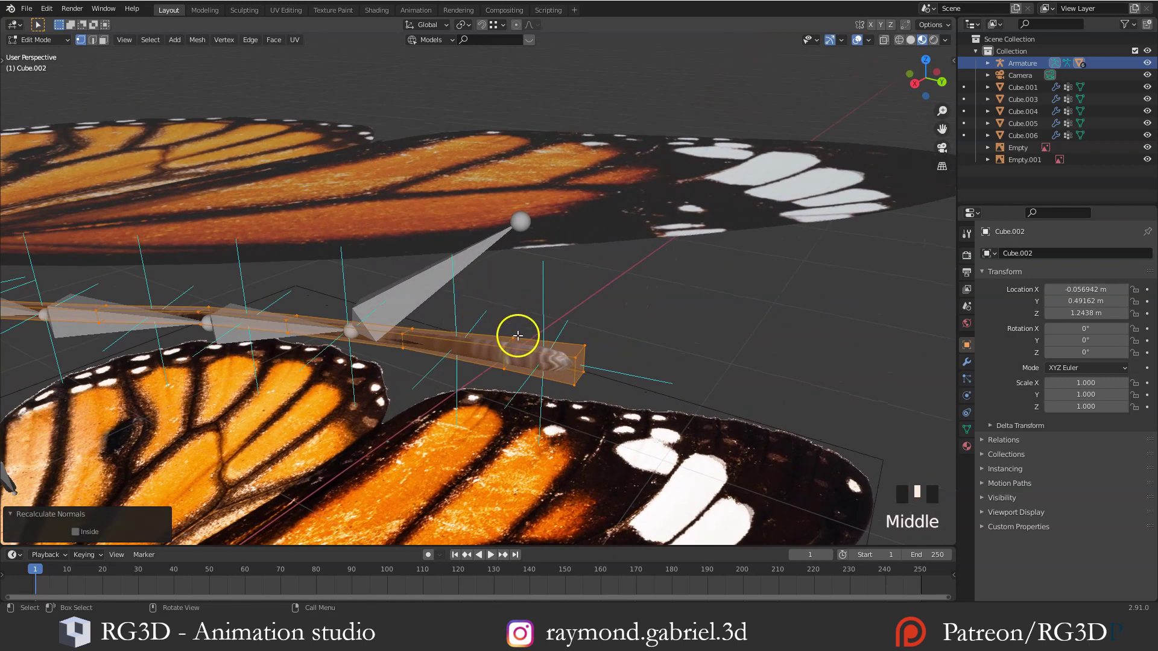
{"action": "middle_click_drag", "start_coordinate": [538, 347], "coordinate": [531, 335]}
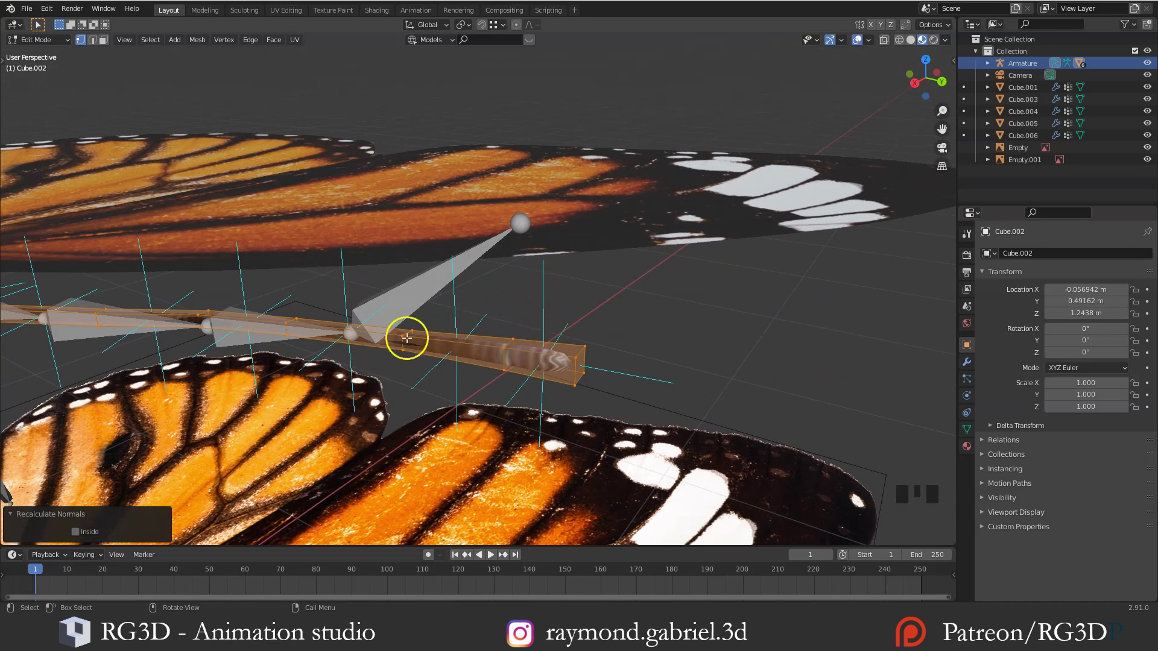
Compare the antenna's recalculated normals with Inside on and off, leave Inside off, and return to Object Mode
{"action": "left_click", "coordinate": [77, 534]}
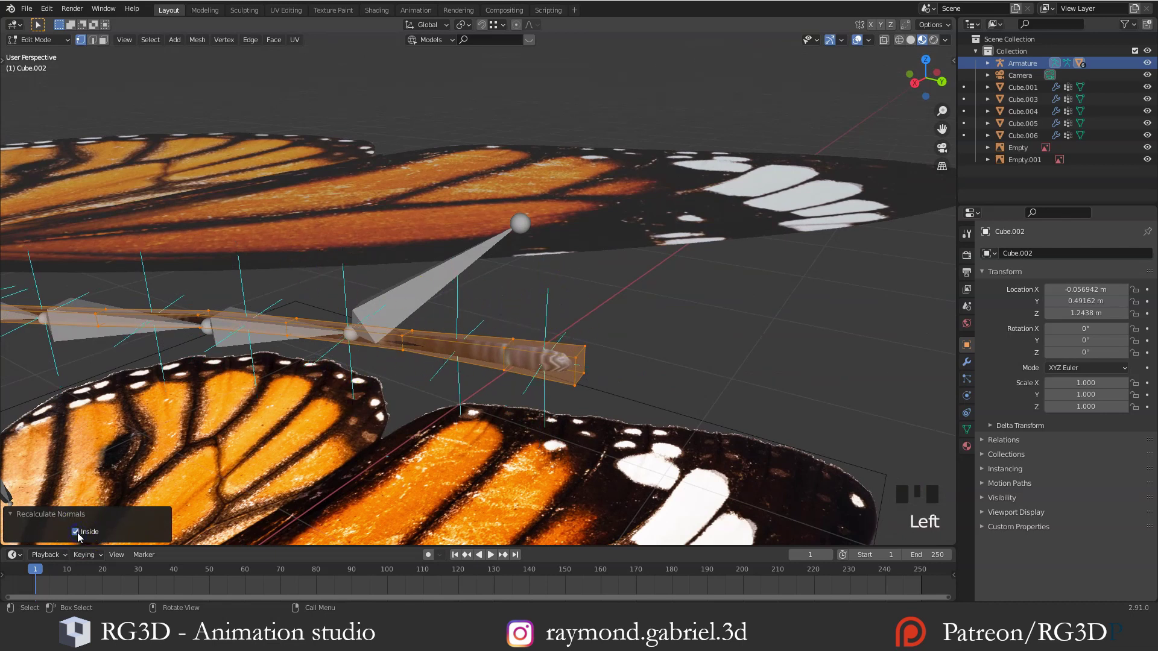
{"action": "left_click", "coordinate": [76, 533]}
{"action": "left_click", "coordinate": [76, 533]}
{"action": "left_click", "coordinate": [76, 532]}
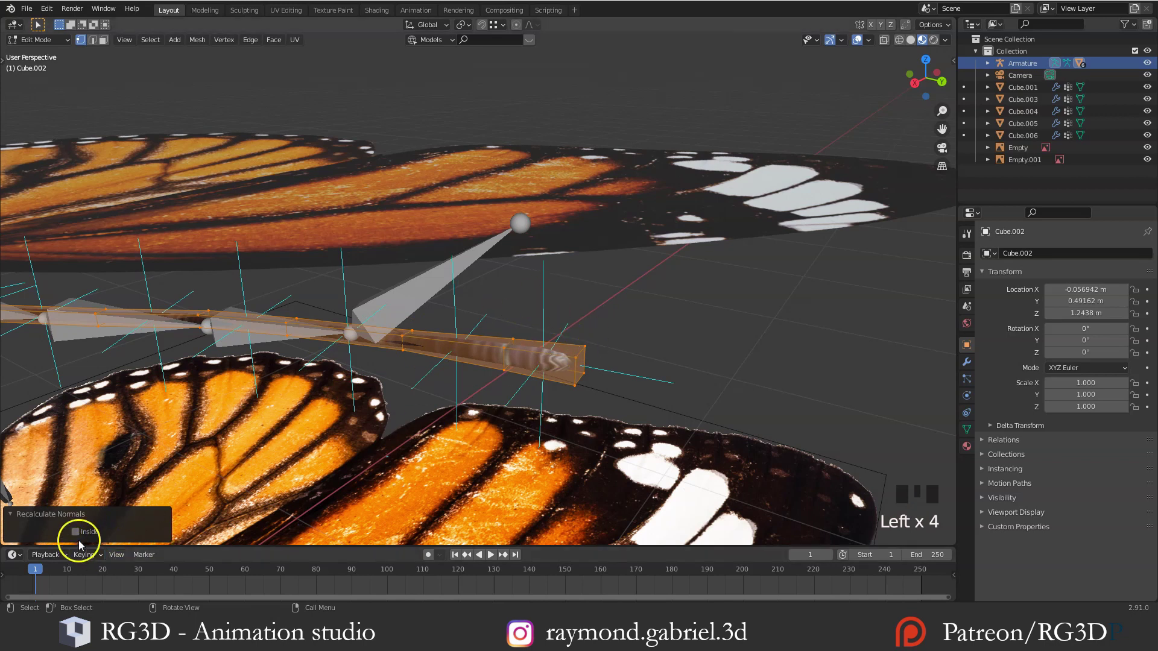
{"action": "left_click", "coordinate": [79, 539]}
{"action": "left_click", "coordinate": [80, 538]}
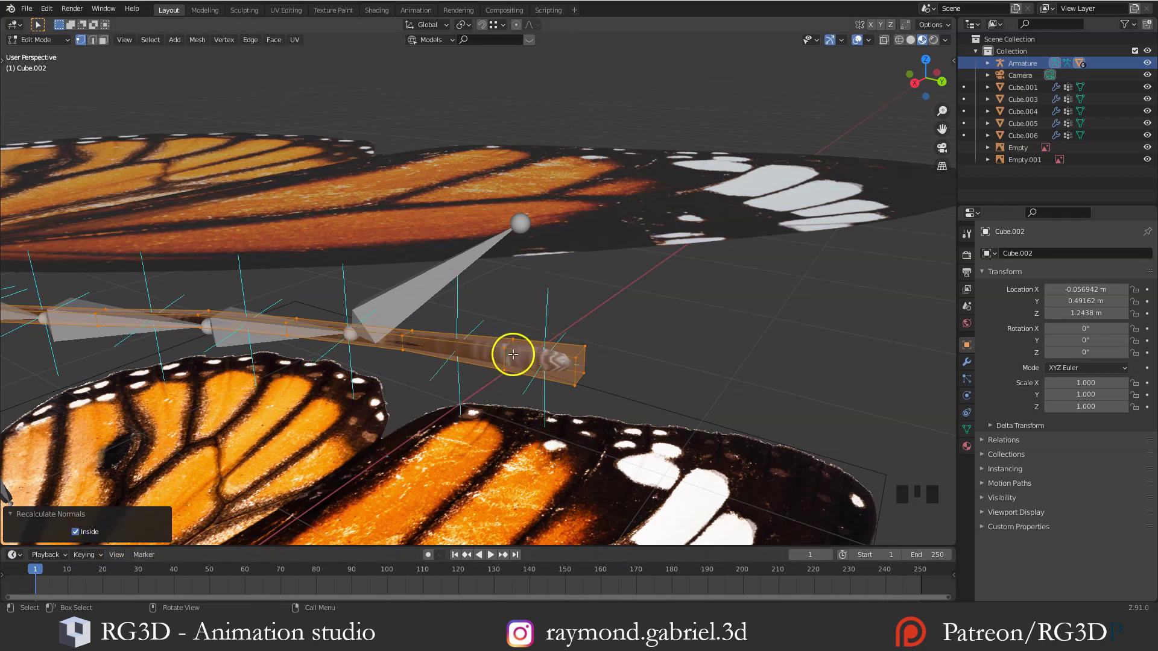
{"action": "middle_click_drag", "start_coordinate": [514, 353], "coordinate": [482, 356]}
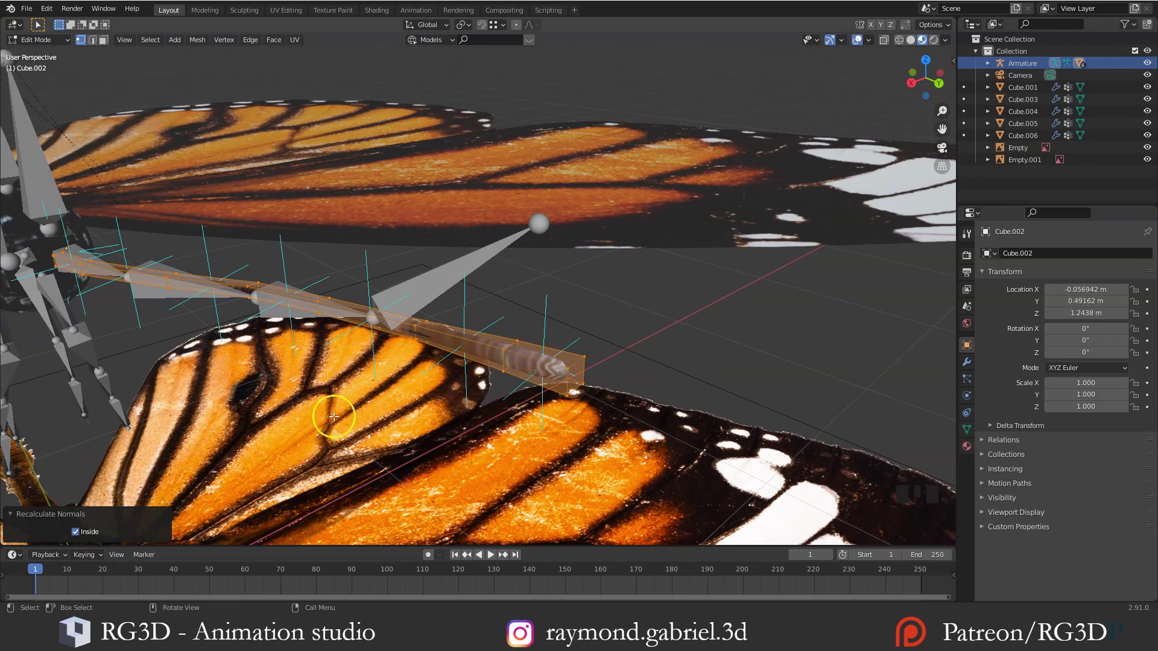
{"action": "left_click", "coordinate": [75, 531]}
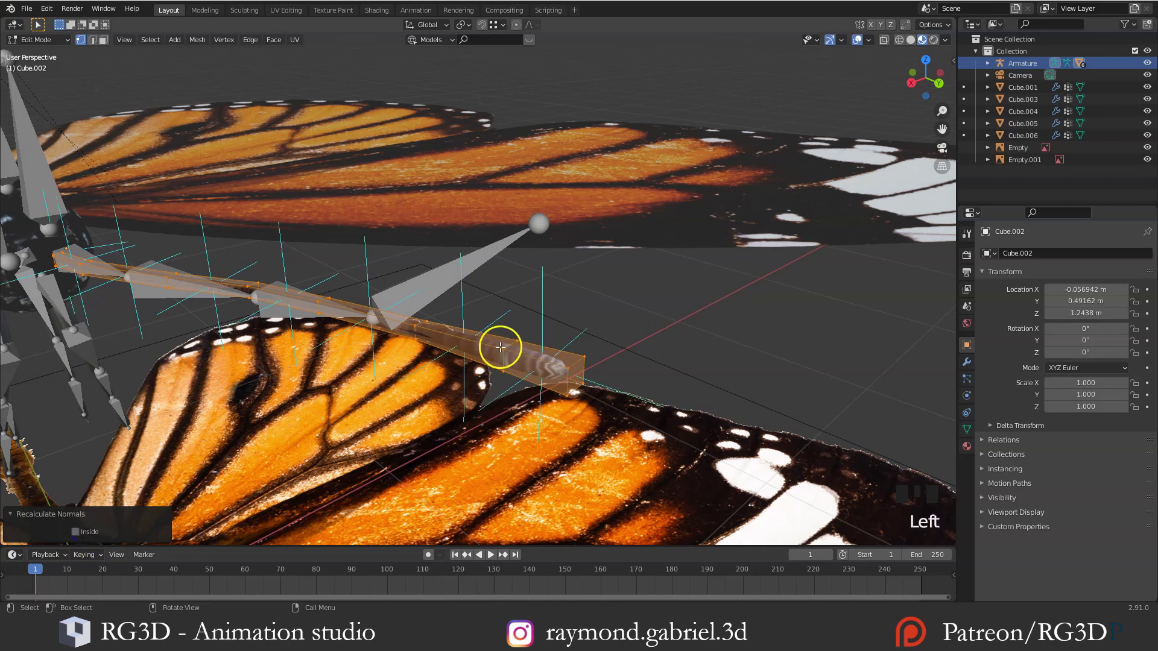
{"action": "key", "text": "Tab"}
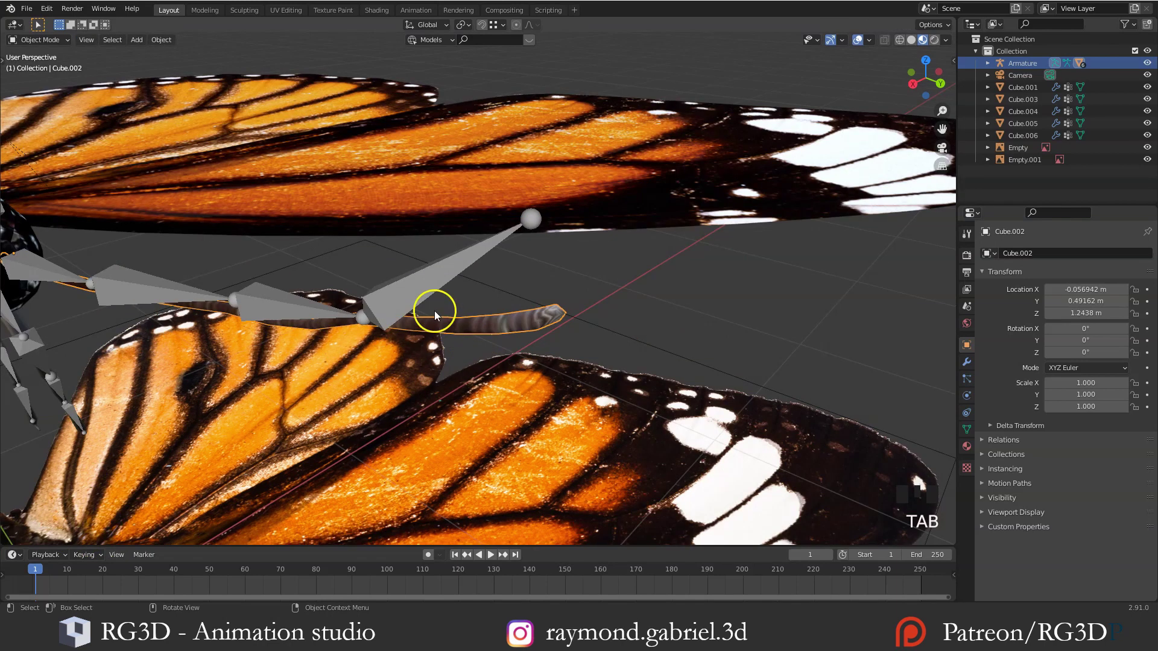
Select the armature in Pose Mode and clear the rotation of all its bones
{"action": "left_click", "coordinate": [418, 313]}
{"action": "scroll", "coordinate": [418, 313], "scroll_direction": "down", "scroll_amount": 3}
{"action": "middle_click_drag", "start_coordinate": [417, 317], "coordinate": [487, 335], "text": "shift"}
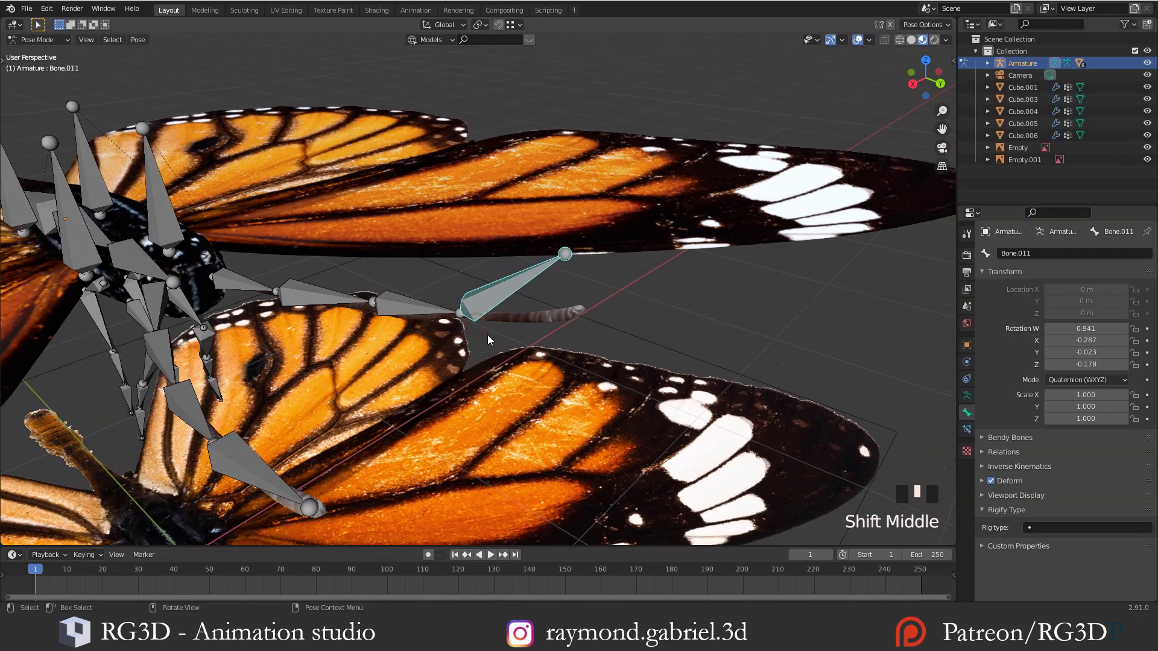
{"action": "key", "text": "a"}
{"action": "key", "text": "alt+r"}
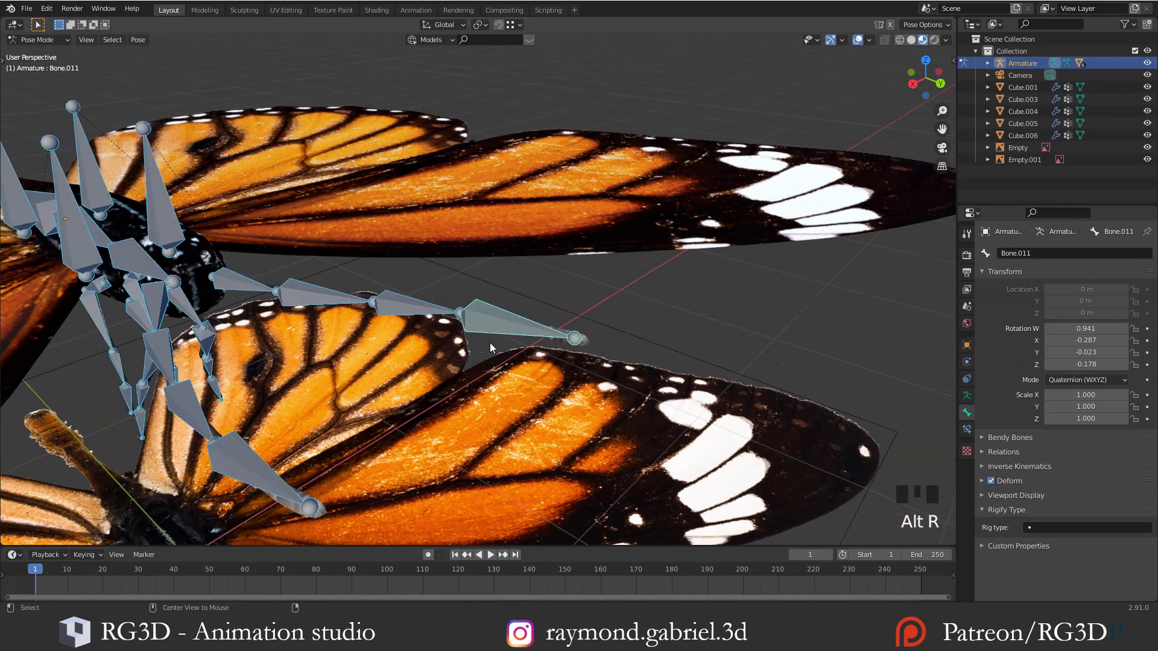
Return to Object Mode and parent the antenna mesh Cube.002 to the armature with automatic weights
{"action": "mouse_move", "coordinate": [509, 314]}
{"action": "middle_mouse_down"}
{"action": "mouse_move", "coordinate": [523, 334]}
{"action": "mouse_move", "coordinate": [501, 317]}
{"action": "middle_mouse_up"}
{"action": "key", "text": "ctrl+Tab"}
{"action": "left_click", "coordinate": [548, 336]}
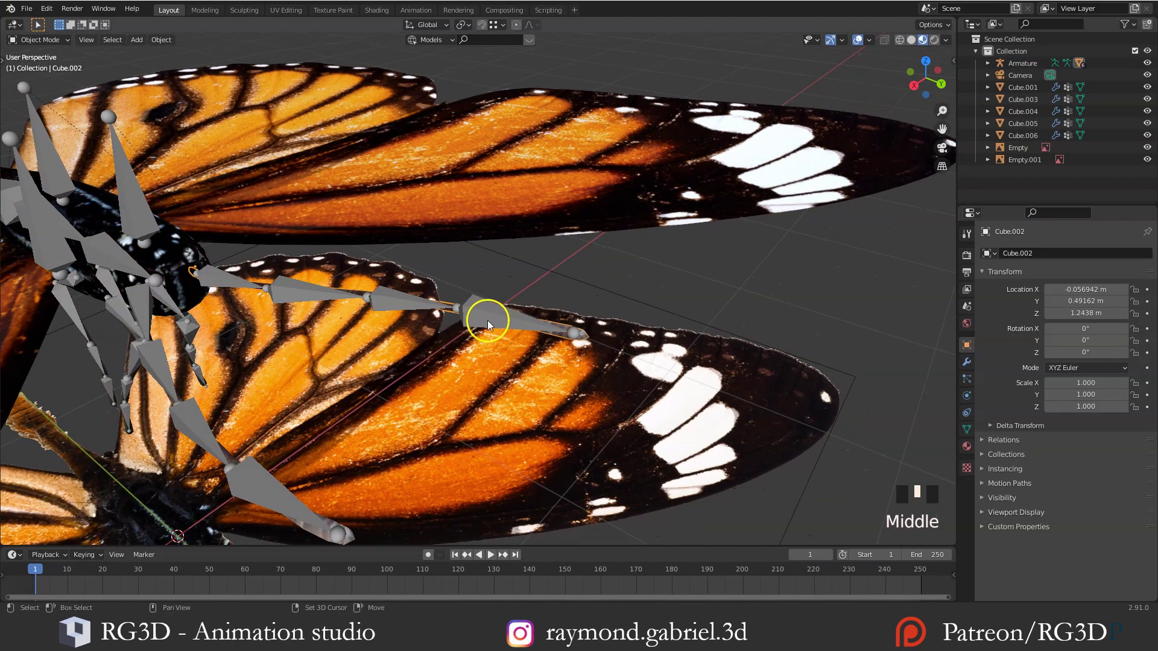
{"action": "left_click", "coordinate": [485, 323], "text": "shift"}
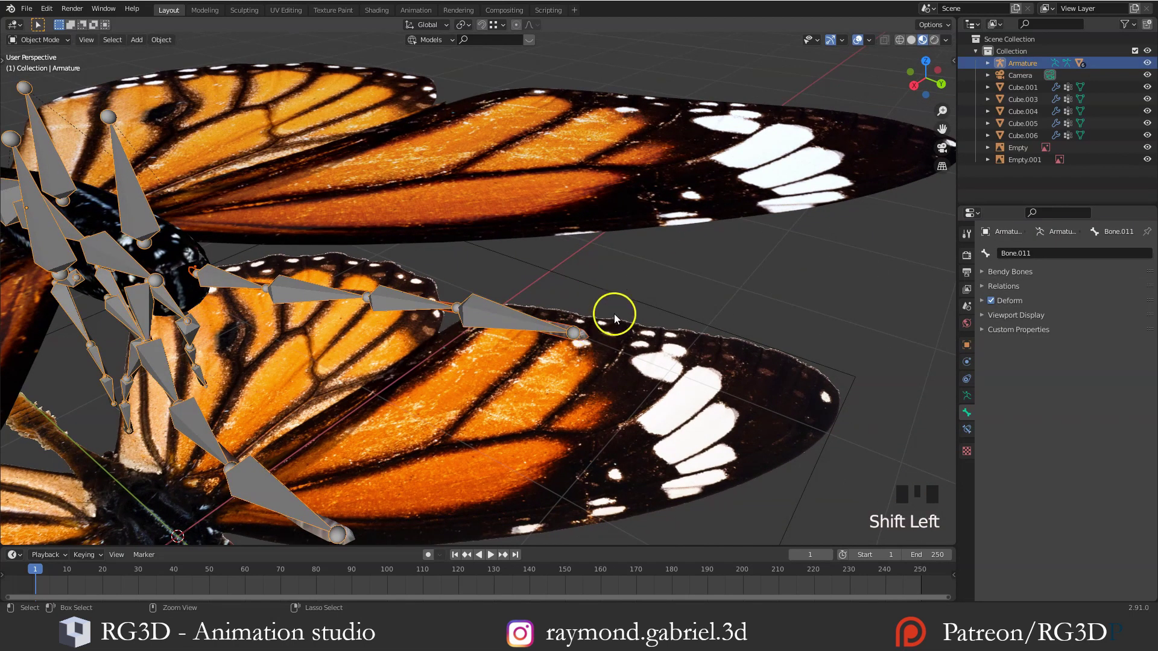
{"action": "key", "text": "ctrl+p"}
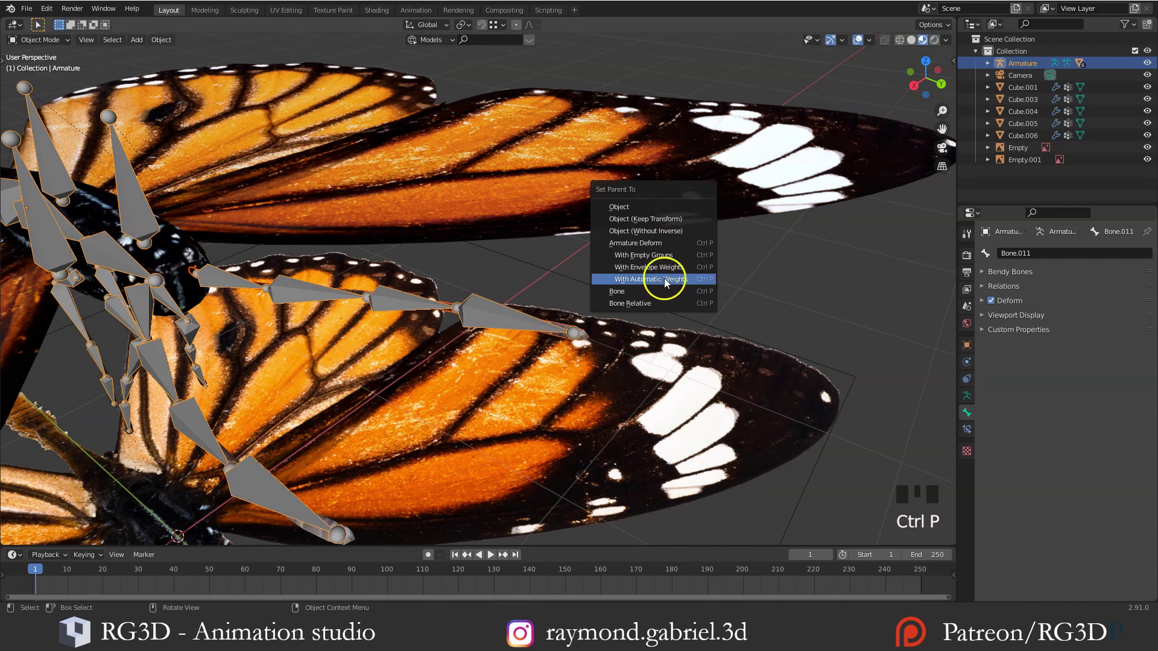
{"action": "left_click", "coordinate": [665, 281]}
Test the antenna's deformation in Pose Mode by rotating its tip bone and the bone before it, cancelling each rotation
{"action": "left_click", "coordinate": [485, 324]}
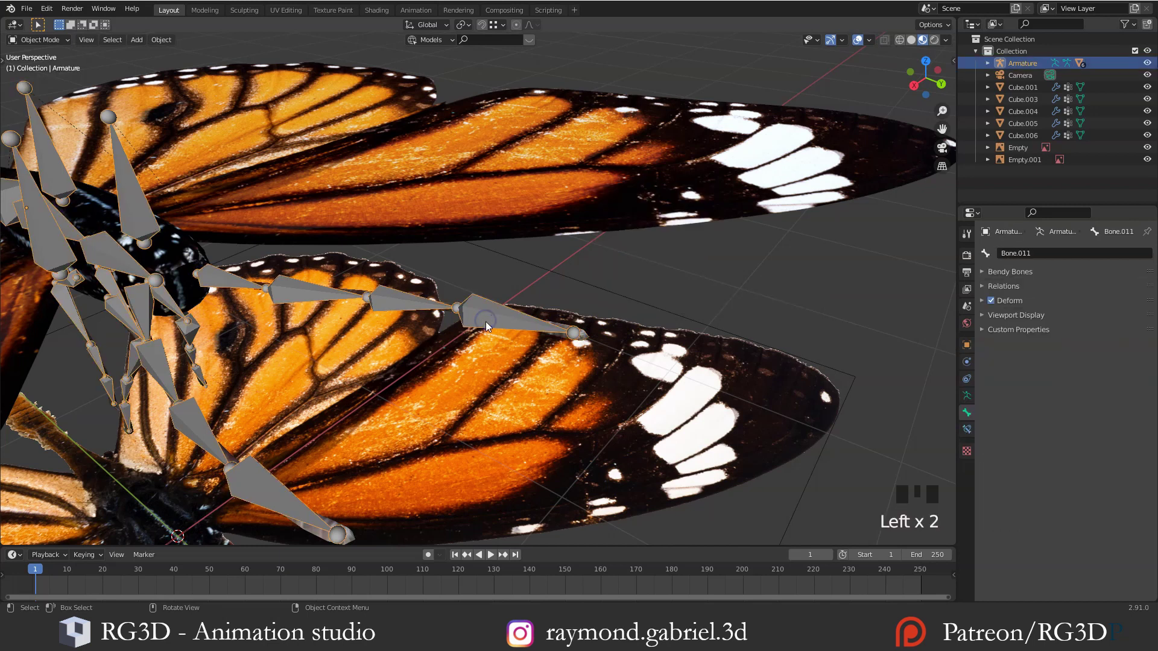
{"action": "key", "text": "ctrl+Tab"}
{"action": "middle_click_drag", "start_coordinate": [491, 310], "coordinate": [612, 344]}
{"action": "key", "text": "r"}
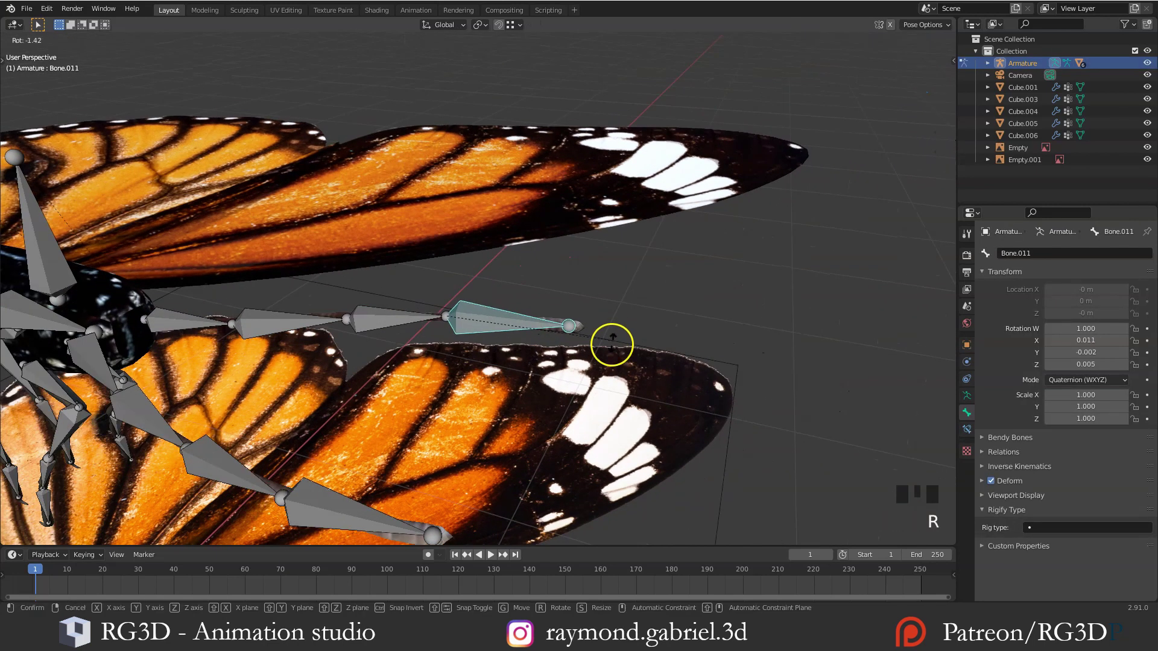
{"action": "key", "text": "Escape"}
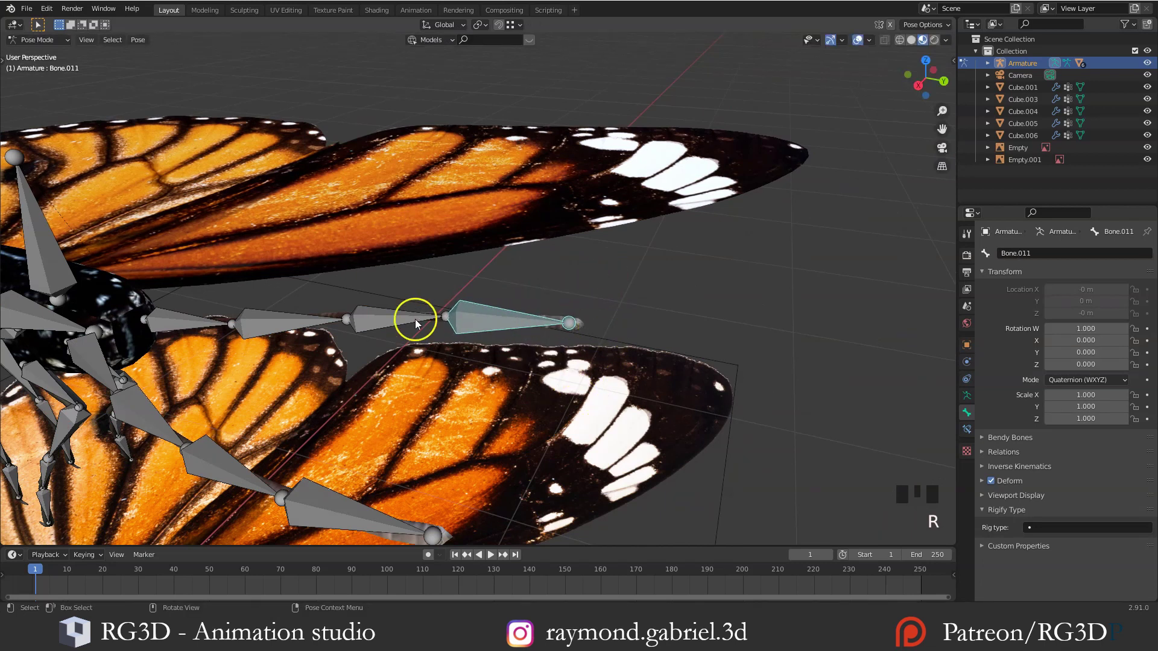
{"action": "left_click", "coordinate": [415, 320]}
{"action": "key", "text": "r"}
{"action": "right_click", "coordinate": [491, 353]}
{"action": "left_click", "coordinate": [327, 324]}
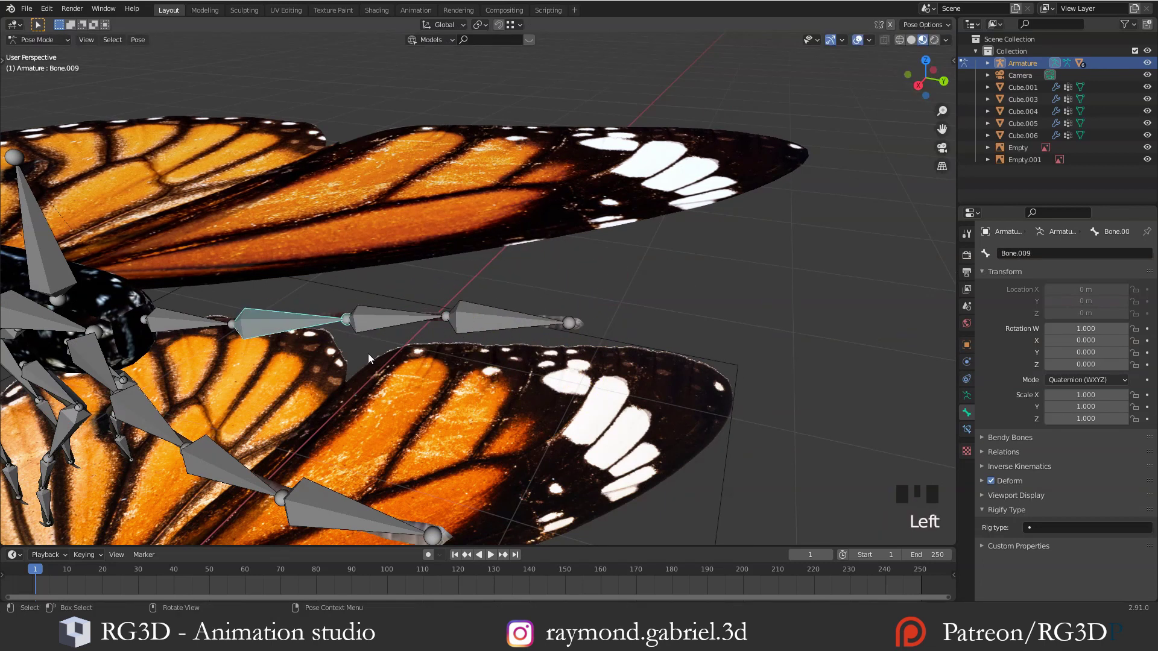
Parent the second antenna's mesh to the armature with automatic weights in Object Mode
{"action": "middle_click_drag", "start_coordinate": [368, 353], "coordinate": [425, 357]}
{"action": "left_click", "coordinate": [401, 385]}
{"action": "left_click", "coordinate": [403, 387]}
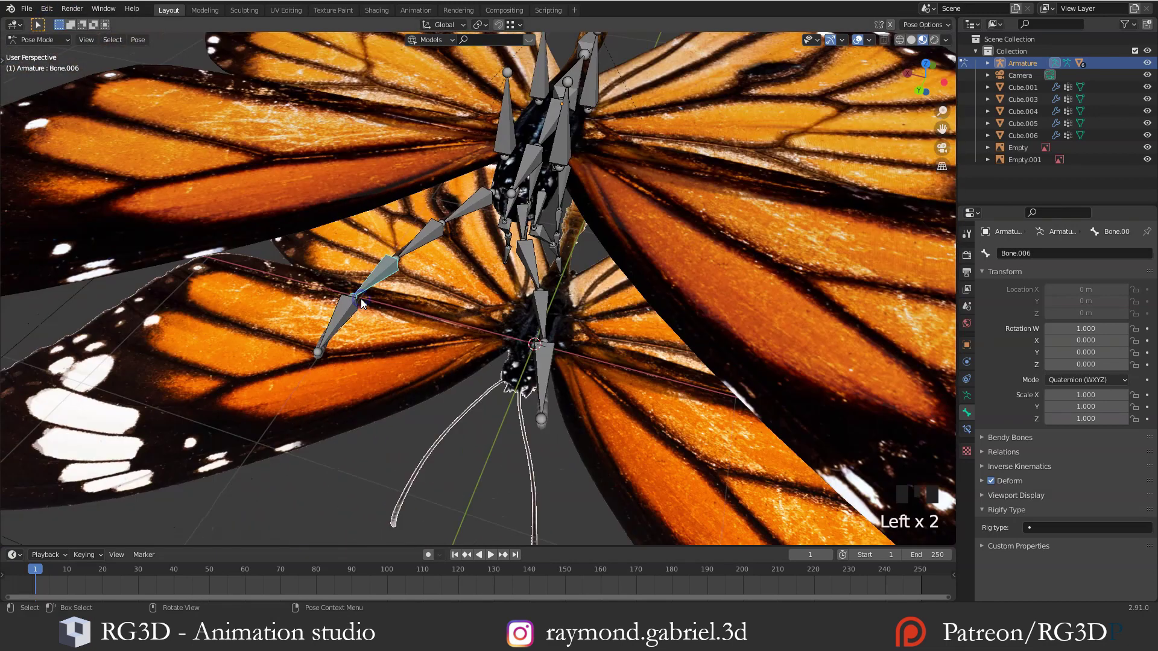
{"action": "key", "text": "ctrl+Tab"}
{"action": "left_click", "coordinate": [403, 320], "text": "shift"}
{"action": "key", "text": "ctrl+p"}
{"action": "left_click", "coordinate": [404, 323]}
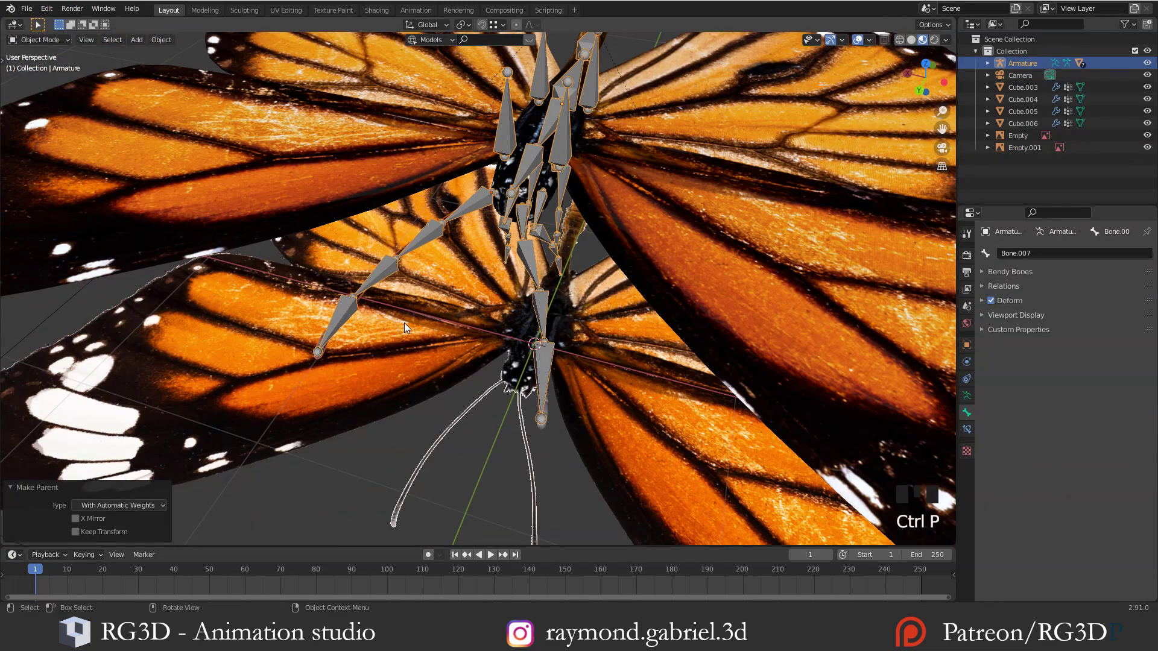
Test the second antenna's deformation in Pose Mode with a trial bone rotation and cancel it
{"action": "key", "text": "ctrl+Tab"}
{"action": "left_click", "coordinate": [344, 304]}
{"action": "key", "text": "r"}
{"action": "right_click", "coordinate": [420, 303]}
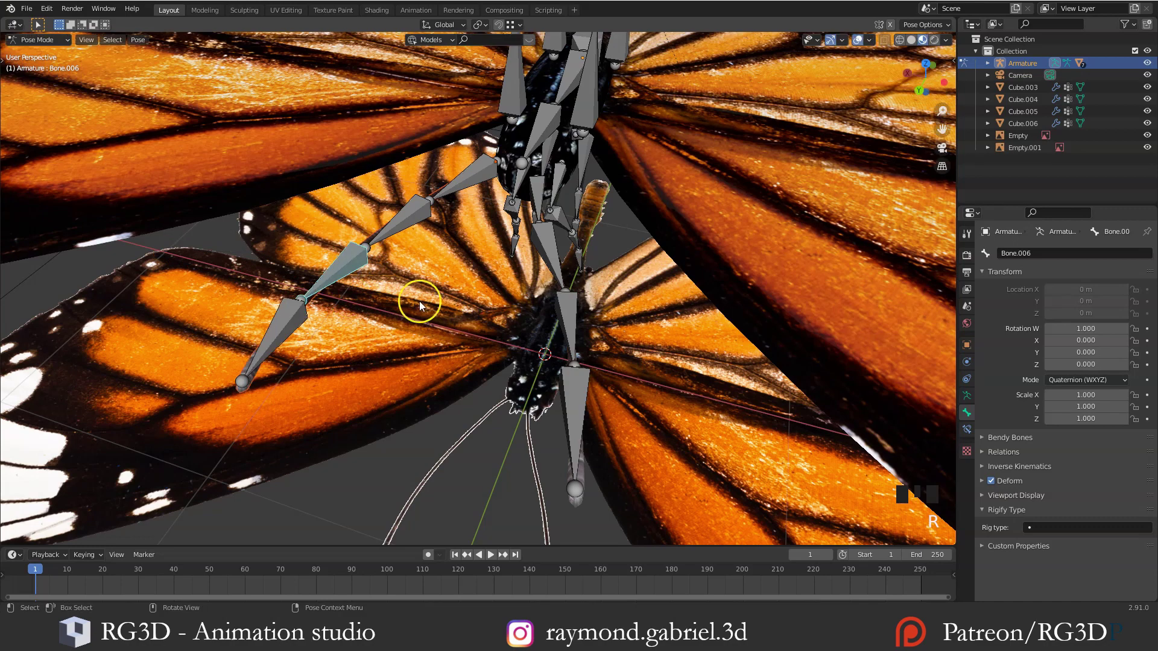
Return to Object Mode, frame the legs and hide the armature
{"action": "key", "text": "ctrl+Tab"}
{"action": "middle_click_drag", "start_coordinate": [421, 302], "coordinate": [457, 276]}
{"action": "scroll", "coordinate": [470, 218], "scroll_direction": "up", "scroll_amount": 2}
{"action": "left_click", "coordinate": [468, 184]}
{"action": "key", "text": "KP_Decimal"}
{"action": "left_click", "coordinate": [523, 204], "text": "shift"}
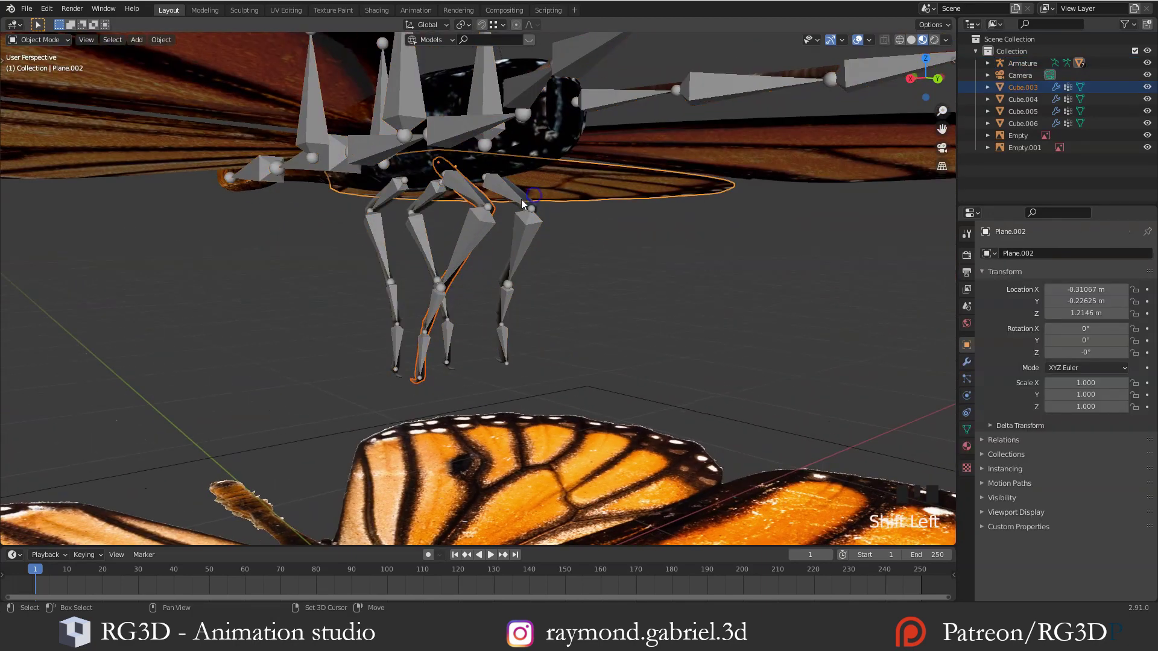
{"action": "scroll", "coordinate": [477, 260], "scroll_direction": "up", "scroll_amount": 2}
{"action": "left_click", "coordinate": [379, 251]}
{"action": "key", "text": "h"}
Recalculate the normals of the four leg meshes Cube.003 to Cube.006 together in Edit Mode
{"action": "left_click", "coordinate": [455, 259]}
{"action": "left_click", "coordinate": [388, 265], "text": "shift"}
{"action": "left_click", "coordinate": [318, 279], "text": "shift"}
{"action": "key", "text": "Tab"}
{"action": "key", "text": "a"}
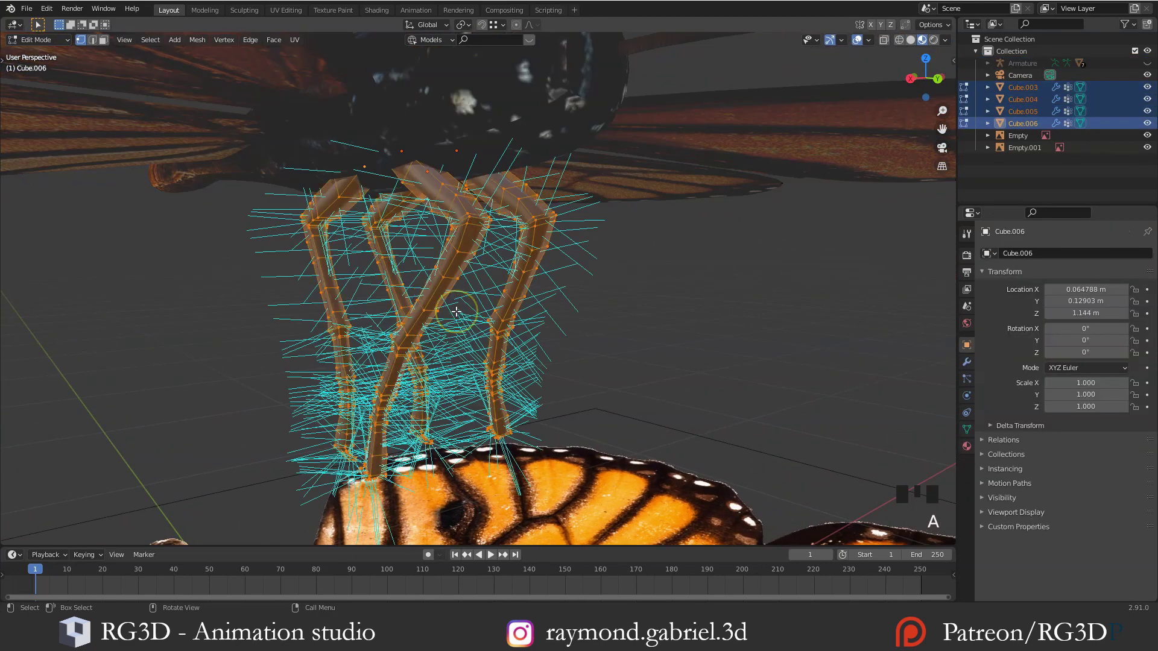
{"action": "key", "text": "shift+n"}
{"action": "key", "text": "Tab"}
Parent the four leg meshes Cube.003 to Cube.006 to the armature with automatic weights
{"action": "left_click", "coordinate": [473, 206]}
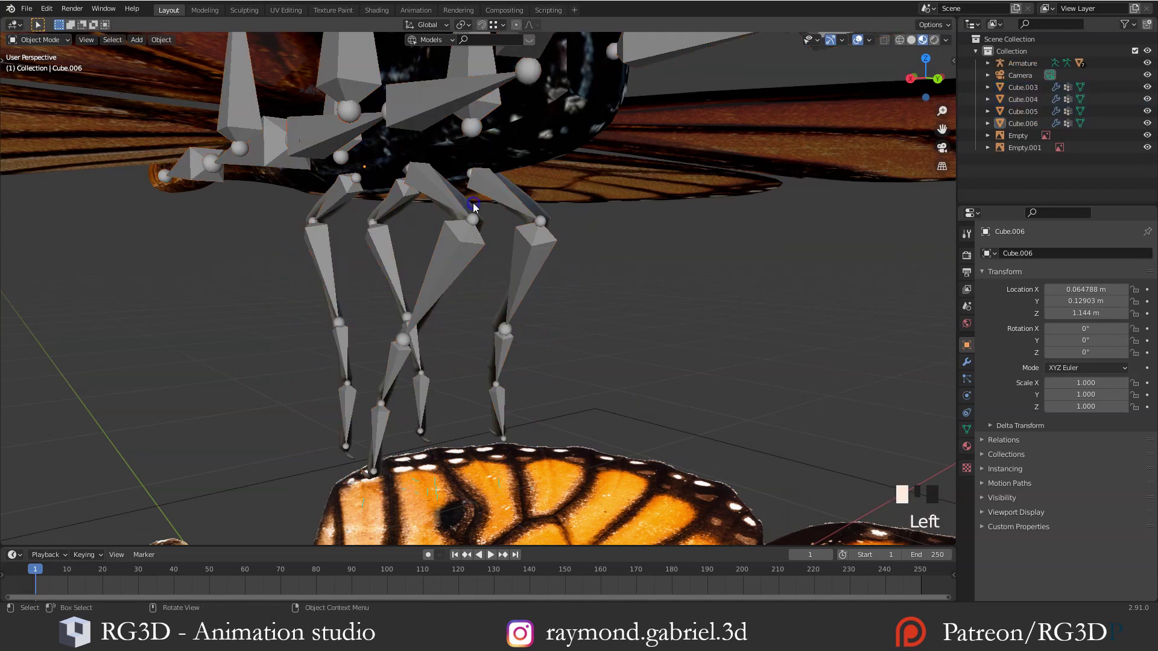
{"action": "left_click", "coordinate": [530, 202], "text": "shift"}
{"action": "left_click", "coordinate": [532, 203]}
{"action": "left_click", "coordinate": [469, 198]}
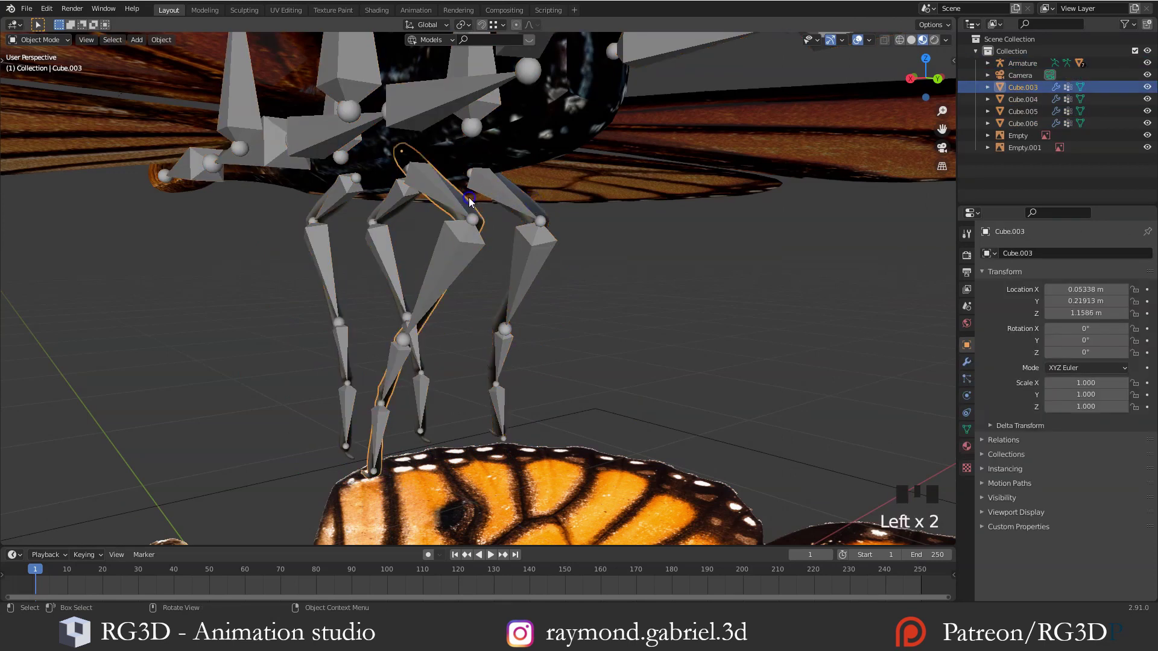
{"action": "left_click", "coordinate": [522, 210]}
{"action": "left_click", "coordinate": [464, 208], "text": "shift"}
{"action": "left_click", "coordinate": [389, 211], "text": "shift"}
{"action": "left_click", "coordinate": [313, 208], "text": "shift"}
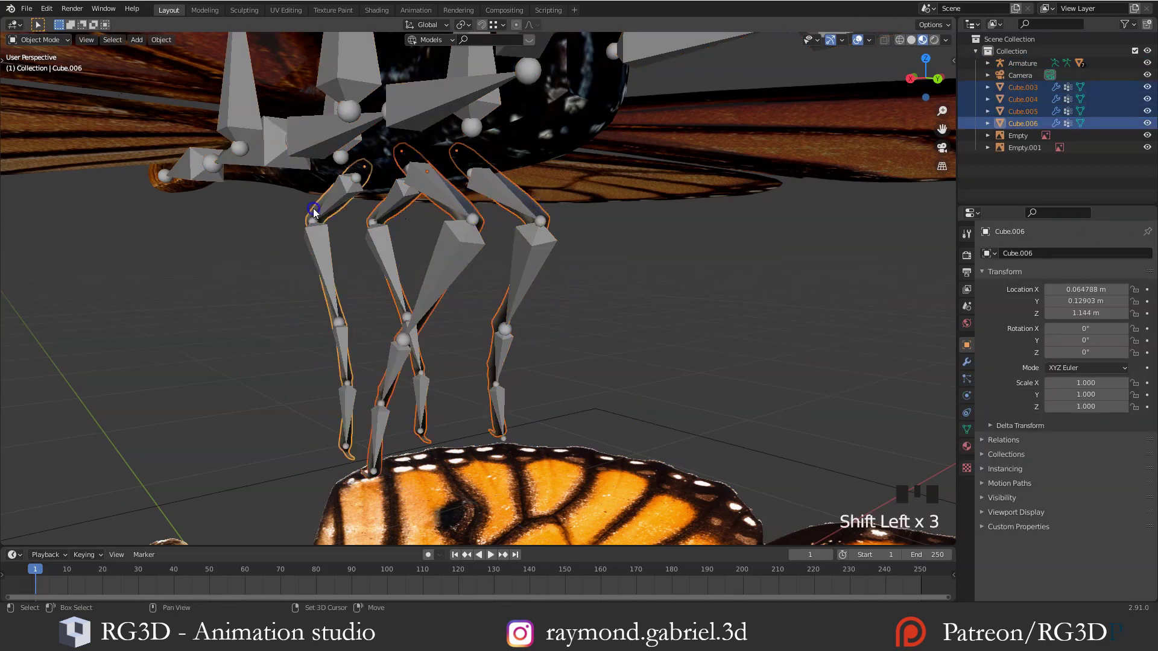
{"action": "left_click", "coordinate": [438, 200], "text": "shift"}
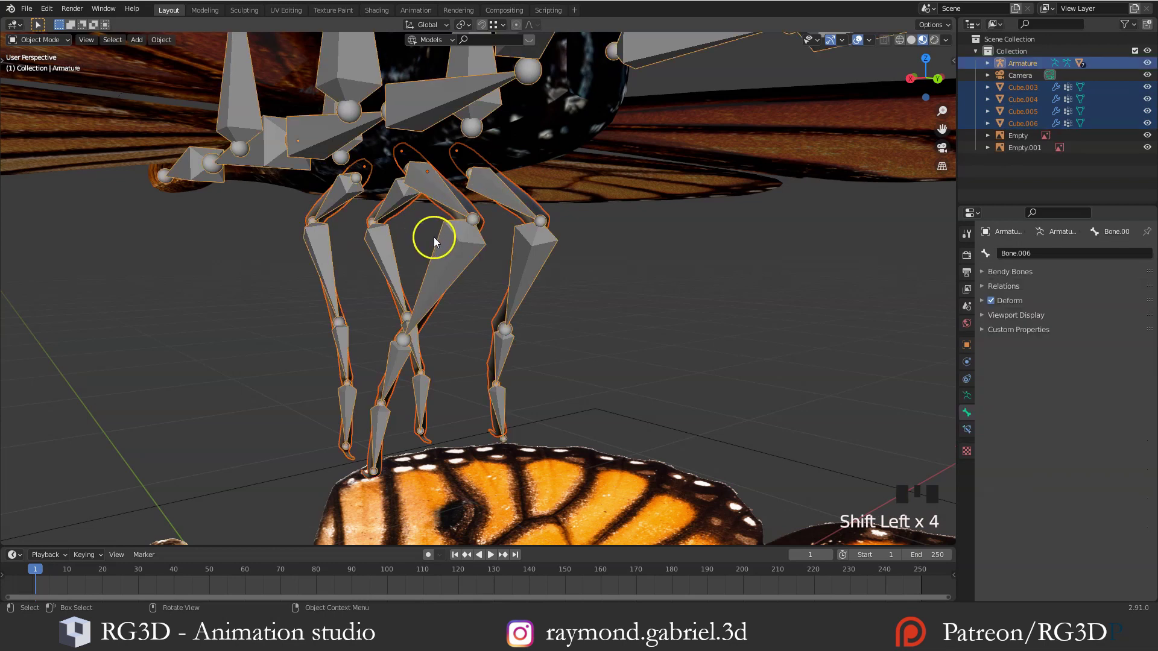
{"action": "key", "text": "ctrl+p"}
{"action": "left_click", "coordinate": [395, 239]}
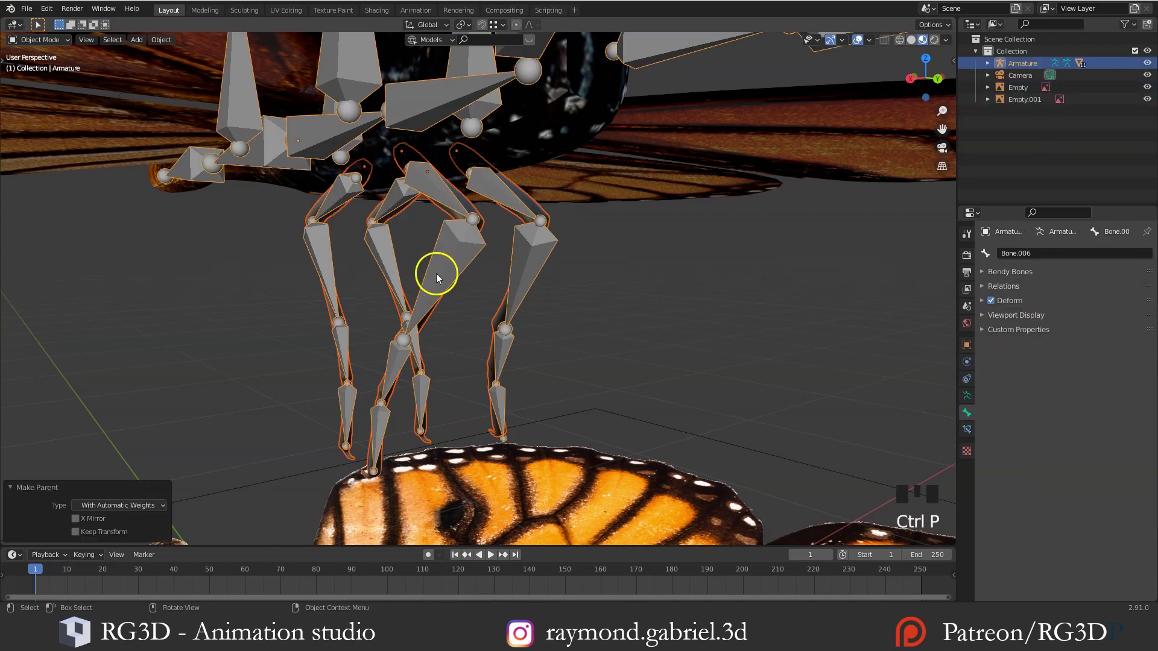
Switch the armature to Pose Mode and select bones in several legs to check the rig
{"action": "key", "text": "ctrl+Tab"}
{"action": "left_click", "coordinate": [436, 273]}
{"action": "middle_click_drag", "start_coordinate": [436, 273], "coordinate": [464, 270]}
{"action": "left_click", "coordinate": [569, 281]}
{"action": "left_click", "coordinate": [313, 277]}
Inspect the whole rigged butterfly from several angles and distances
{"action": "scroll", "coordinate": [472, 263], "scroll_direction": "down", "scroll_amount": 4}
{"action": "scroll", "coordinate": [476, 265], "scroll_direction": "down", "scroll_amount": 3}
{"action": "scroll", "coordinate": [473, 309], "scroll_direction": "up", "scroll_amount": 1}
{"action": "middle_click_drag", "start_coordinate": [464, 270], "coordinate": [427, 287], "text": "shift"}
{"action": "scroll", "coordinate": [503, 263], "scroll_direction": "down", "scroll_amount": 2}
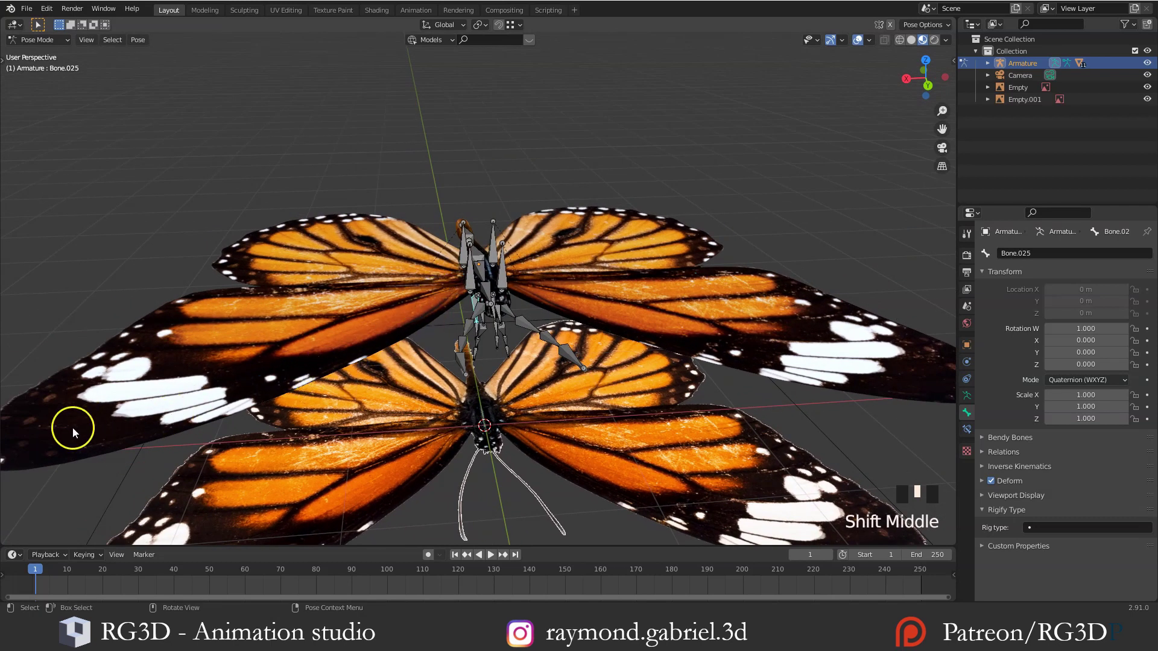
{"action": "middle_click_drag", "start_coordinate": [580, 287], "coordinate": [451, 288], "text": "shift"}
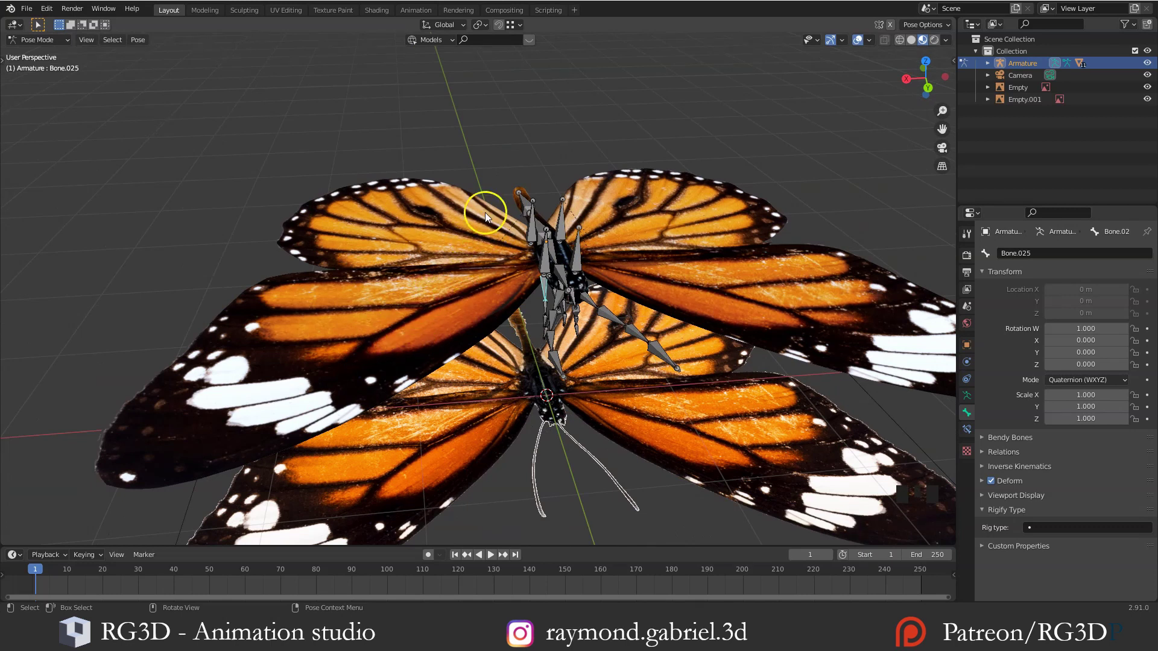
{"action": "middle_click_drag", "start_coordinate": [469, 211], "coordinate": [406, 301]}
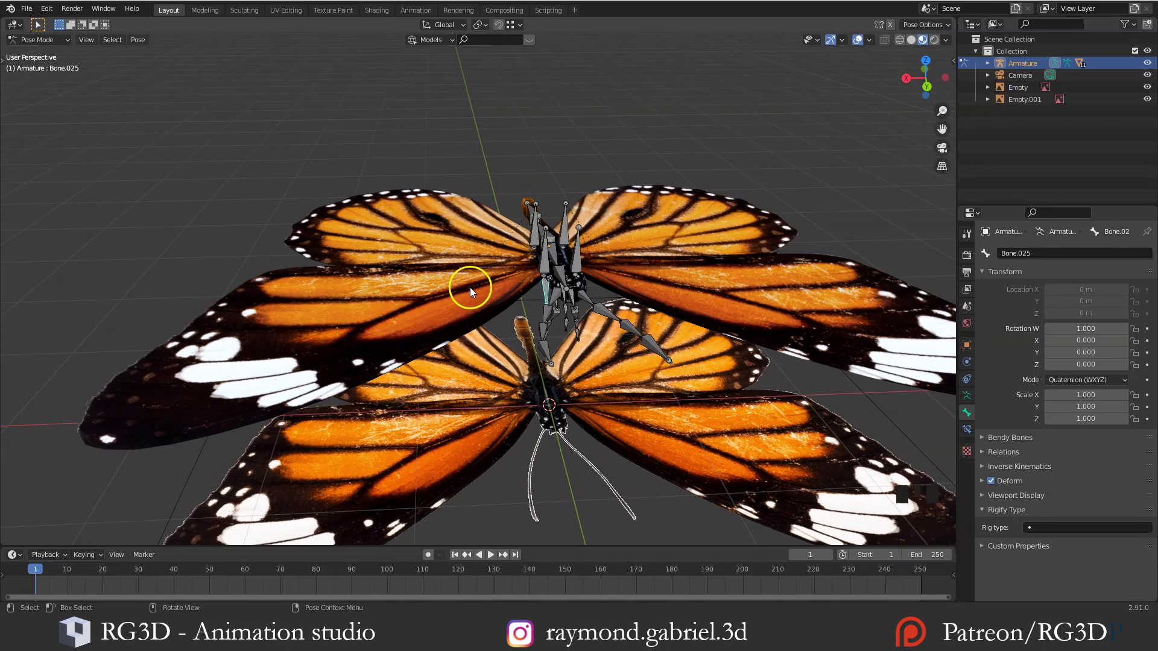
{"action": "middle_click_drag", "start_coordinate": [469, 287], "coordinate": [463, 291]}
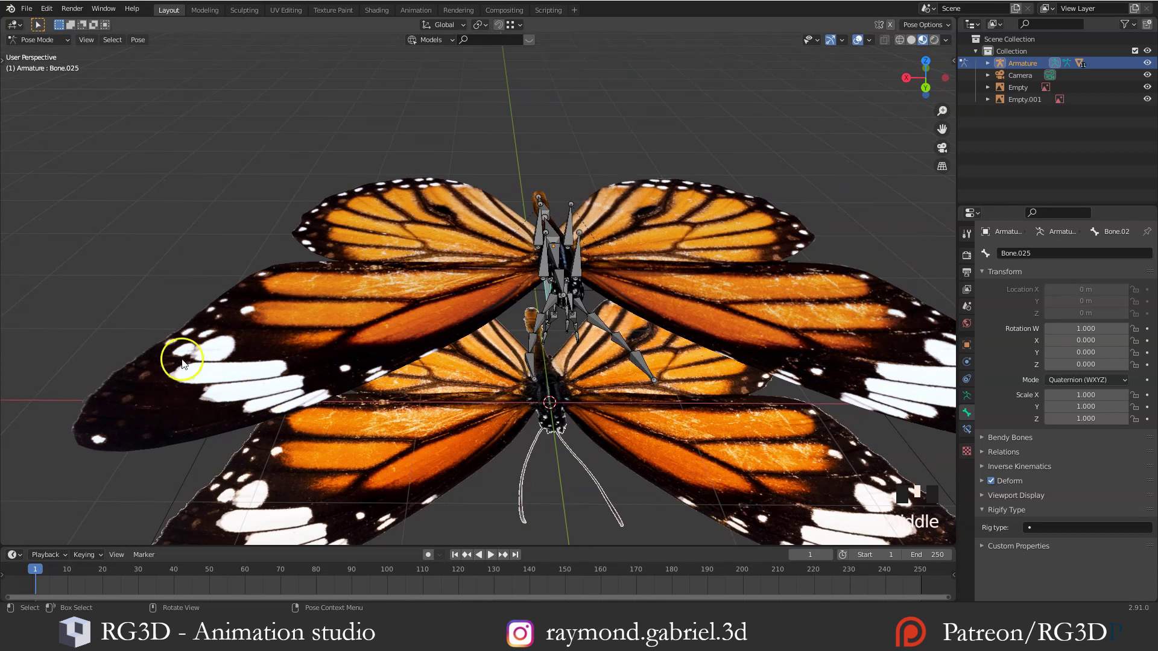
{"action": "middle_click_drag", "start_coordinate": [384, 270], "coordinate": [461, 277]}
{"action": "scroll", "coordinate": [465, 273], "scroll_direction": "up", "scroll_amount": 2}
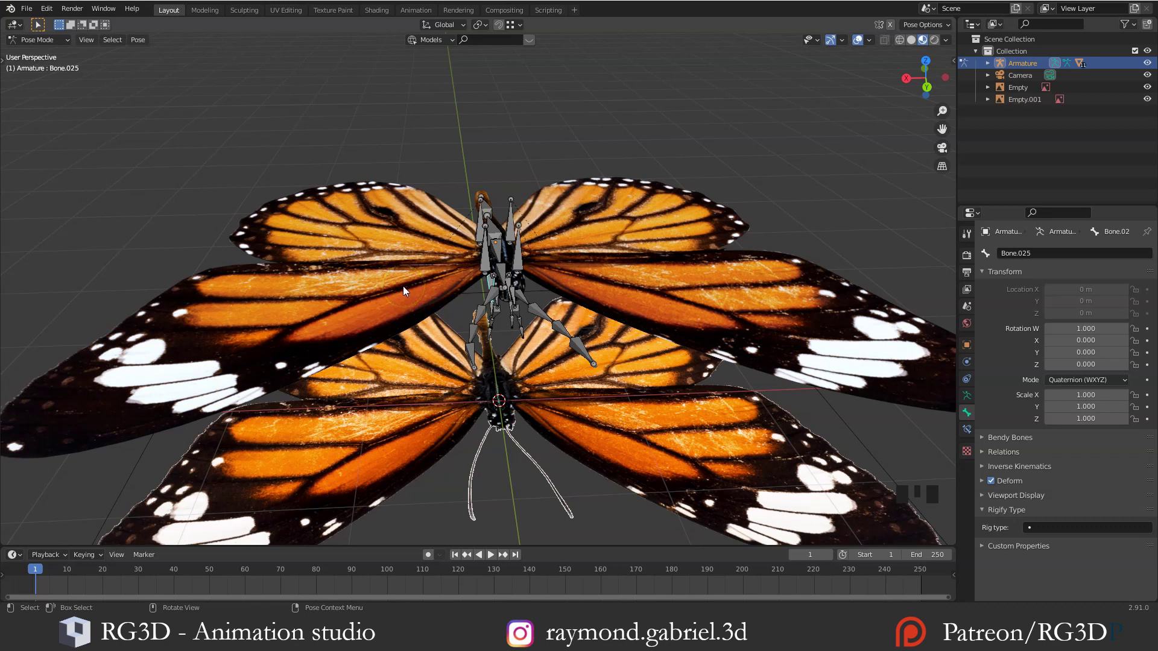
{"action": "scroll", "coordinate": [403, 286], "scroll_direction": "down", "scroll_amount": 2}
{"action": "scroll", "coordinate": [447, 277], "scroll_direction": "up", "scroll_amount": 2}
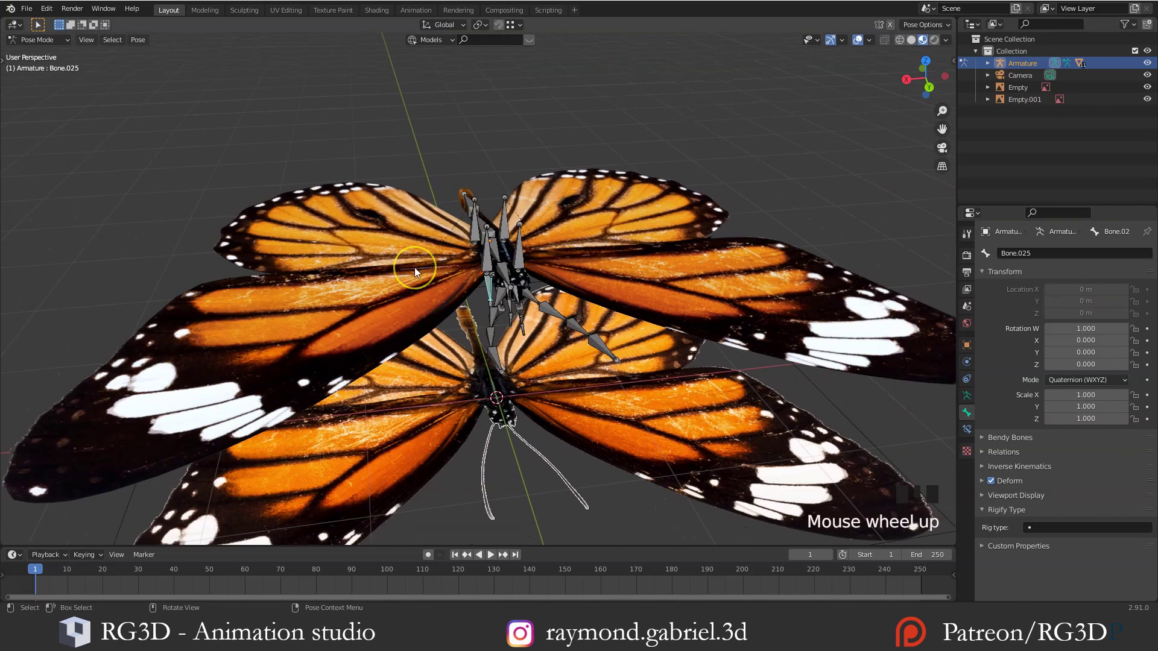
{"action": "middle_click_drag", "start_coordinate": [414, 266], "coordinate": [433, 312]}
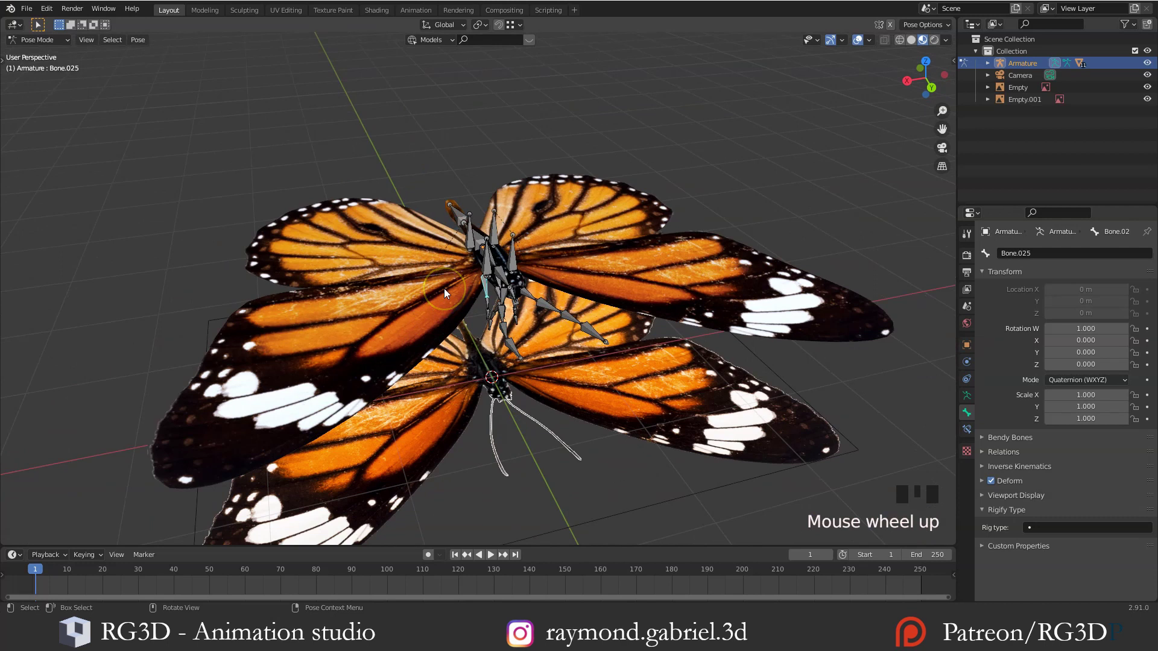
{"action": "middle_click_drag", "start_coordinate": [429, 298], "coordinate": [484, 272]}
{"action": "scroll", "coordinate": [453, 288], "scroll_direction": "up", "scroll_amount": 2}
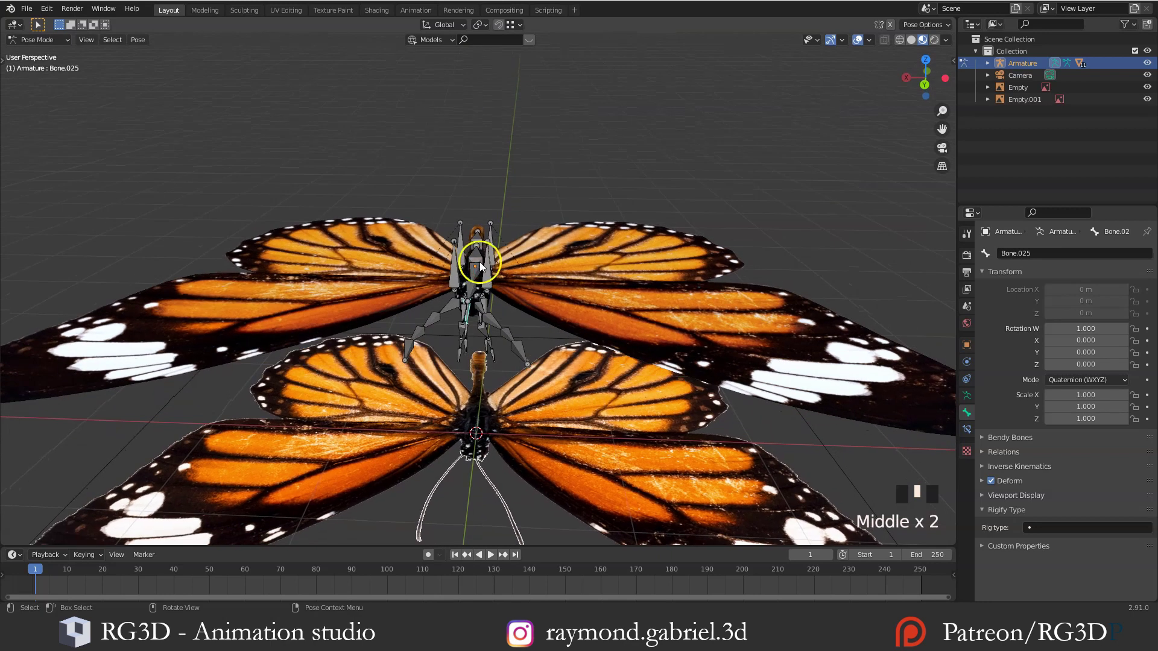
{"action": "scroll", "coordinate": [478, 277], "scroll_direction": "down", "scroll_amount": 1}
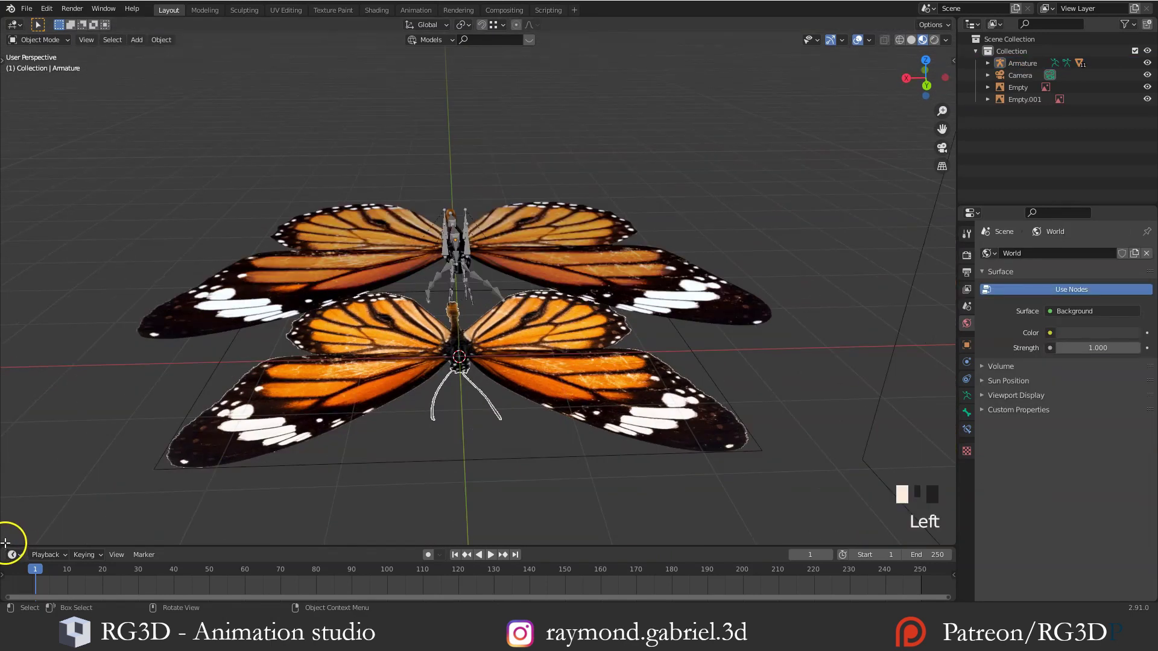
Split a new area off the lower part of the 3D viewport and make it a Dope Sheet
{"action": "left_click_drag", "start_coordinate": [5, 543], "coordinate": [24, 433]}
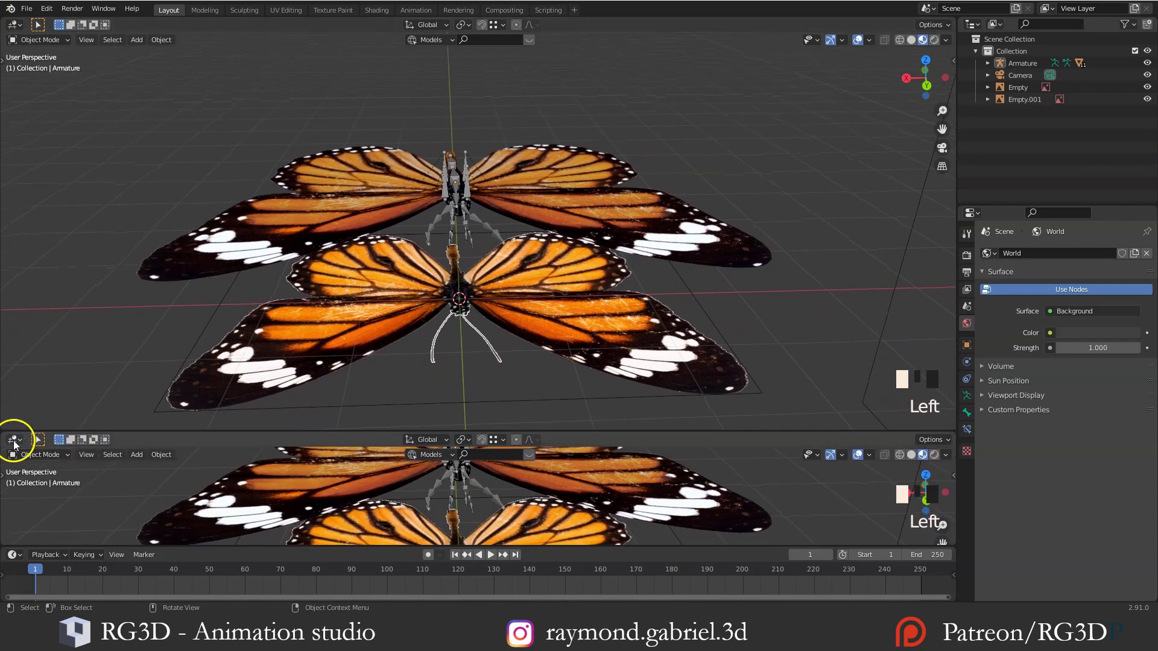
{"action": "left_click", "coordinate": [14, 440]}
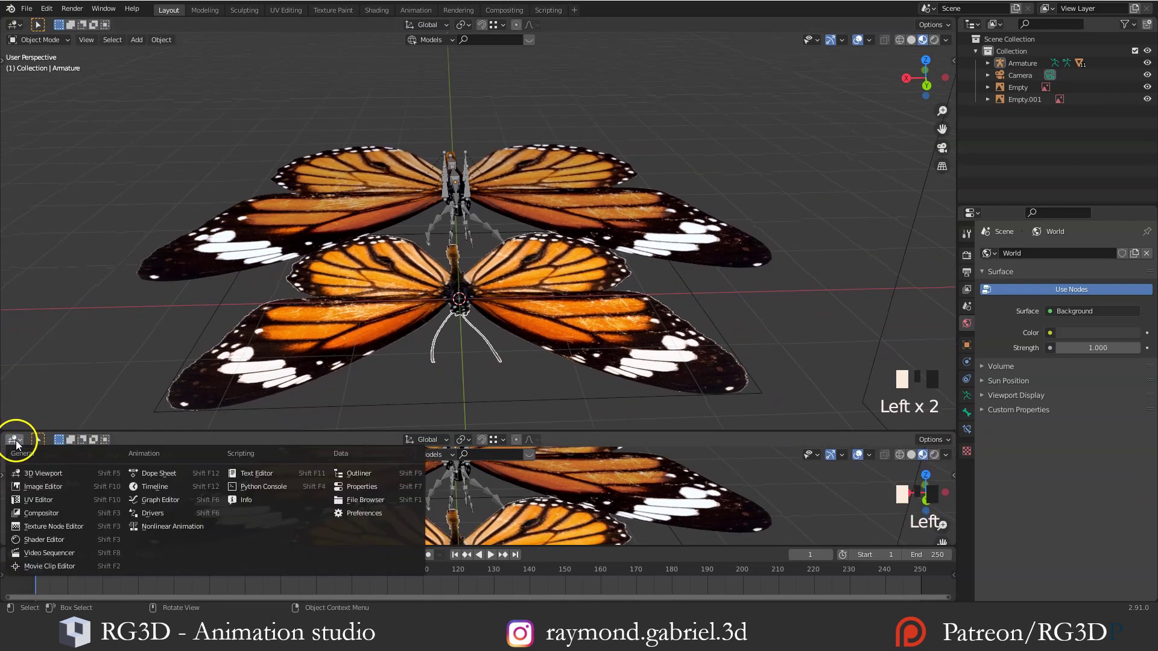
{"action": "left_click", "coordinate": [158, 474]}
Hide the two butterfly reference images, Empty and Empty.001
{"action": "left_click", "coordinate": [472, 279]}
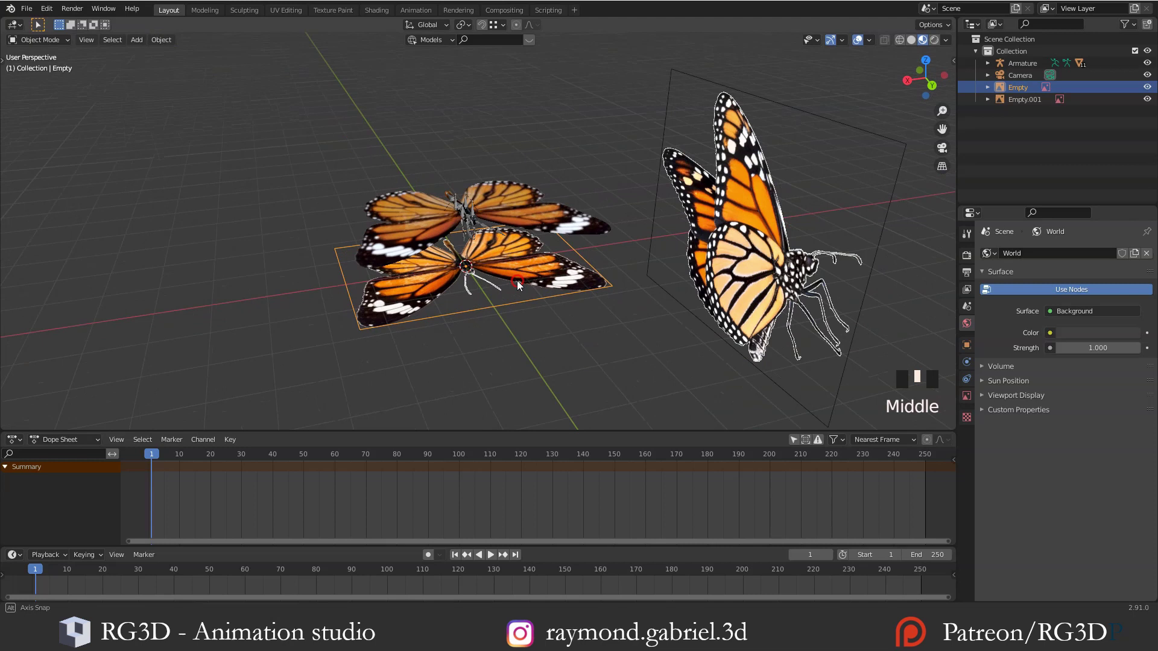
{"action": "scroll", "coordinate": [519, 283], "scroll_direction": "up", "scroll_amount": 2}
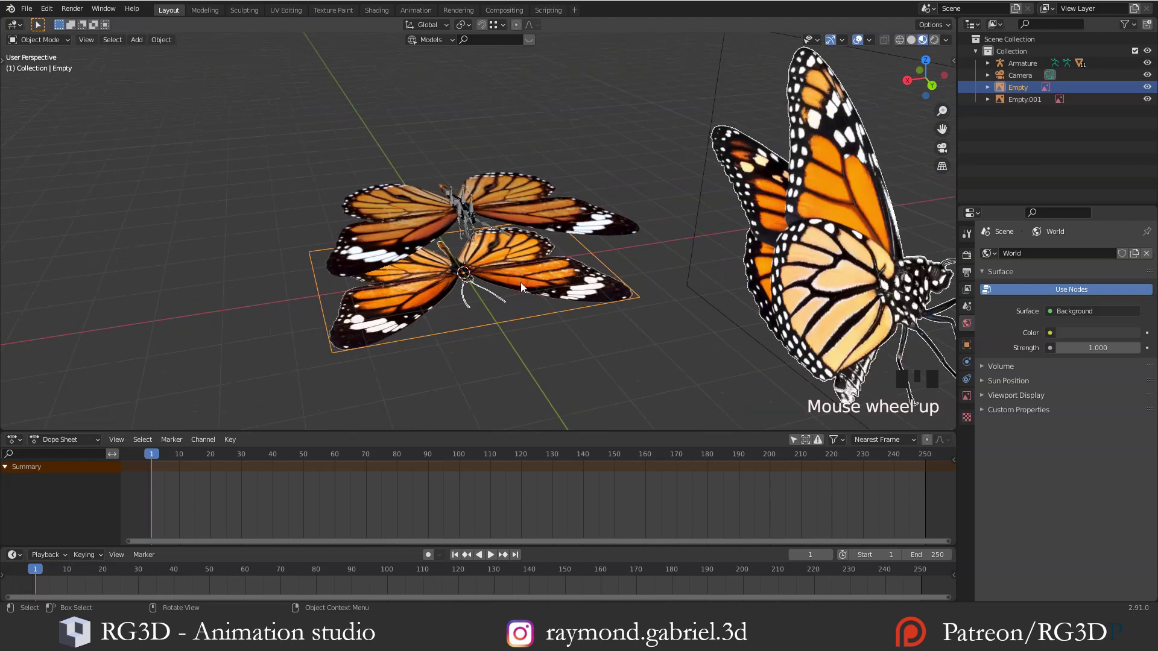
{"action": "middle_click_drag", "start_coordinate": [520, 282], "coordinate": [529, 279]}
{"action": "scroll", "coordinate": [530, 277], "scroll_direction": "down", "scroll_amount": 2}
{"action": "left_click", "coordinate": [714, 271], "text": "shift"}
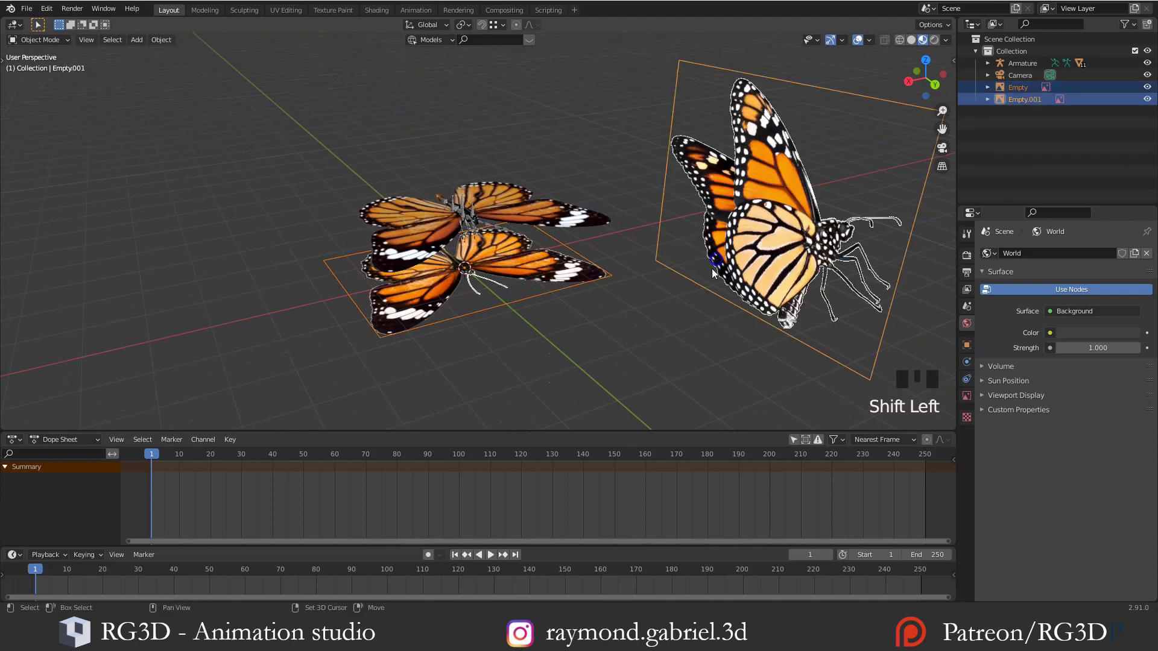
{"action": "key", "text": "h"}
Select the butterfly's armature and rotate it about 27° in the right side view so its head points upward
{"action": "left_click", "coordinate": [473, 236]}
{"action": "scroll", "coordinate": [479, 248], "scroll_direction": "up", "scroll_amount": 3}
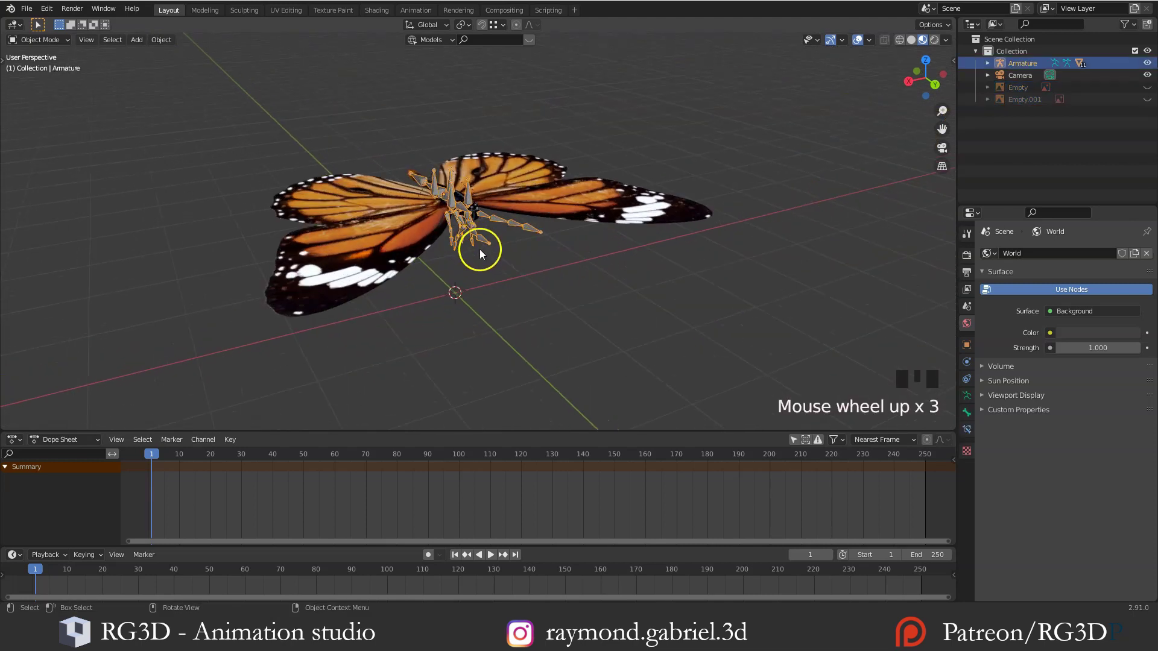
{"action": "middle_click_drag", "start_coordinate": [476, 236], "coordinate": [565, 226]}
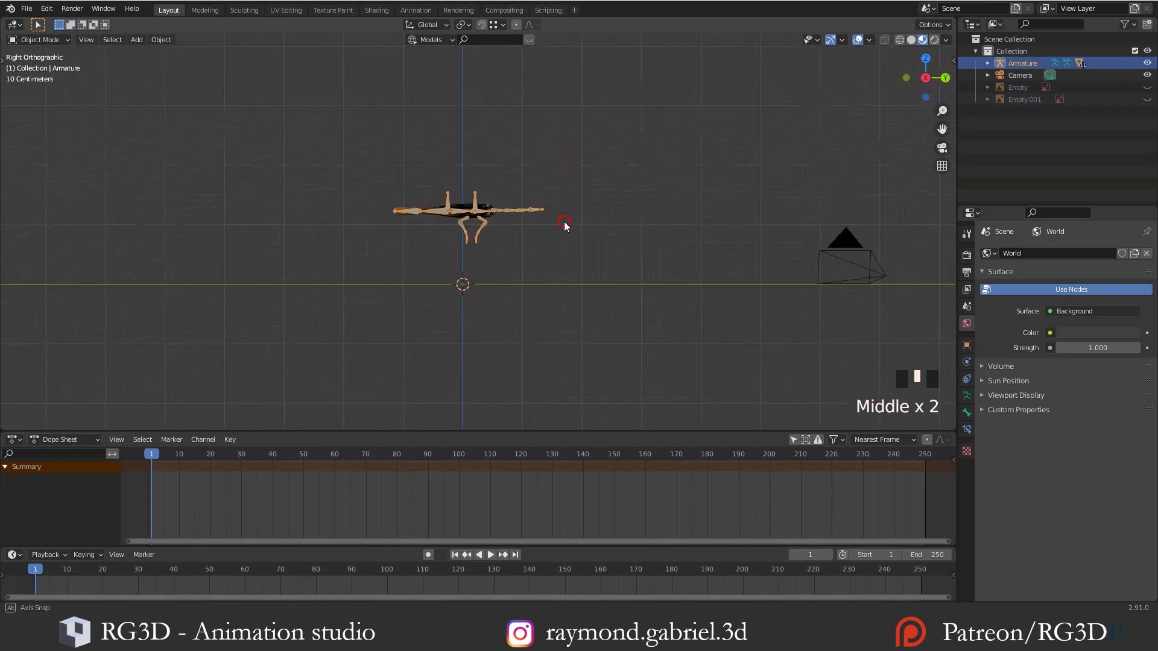
{"action": "scroll", "coordinate": [484, 212], "scroll_direction": "up", "scroll_amount": 3}
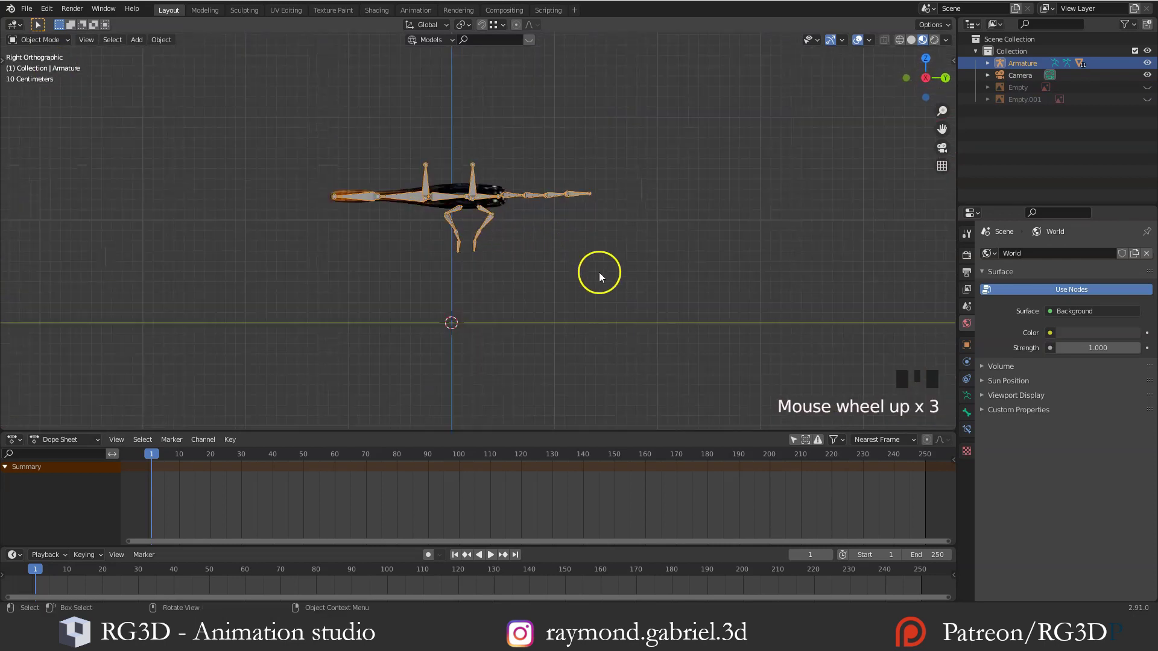
{"action": "key", "text": "r"}
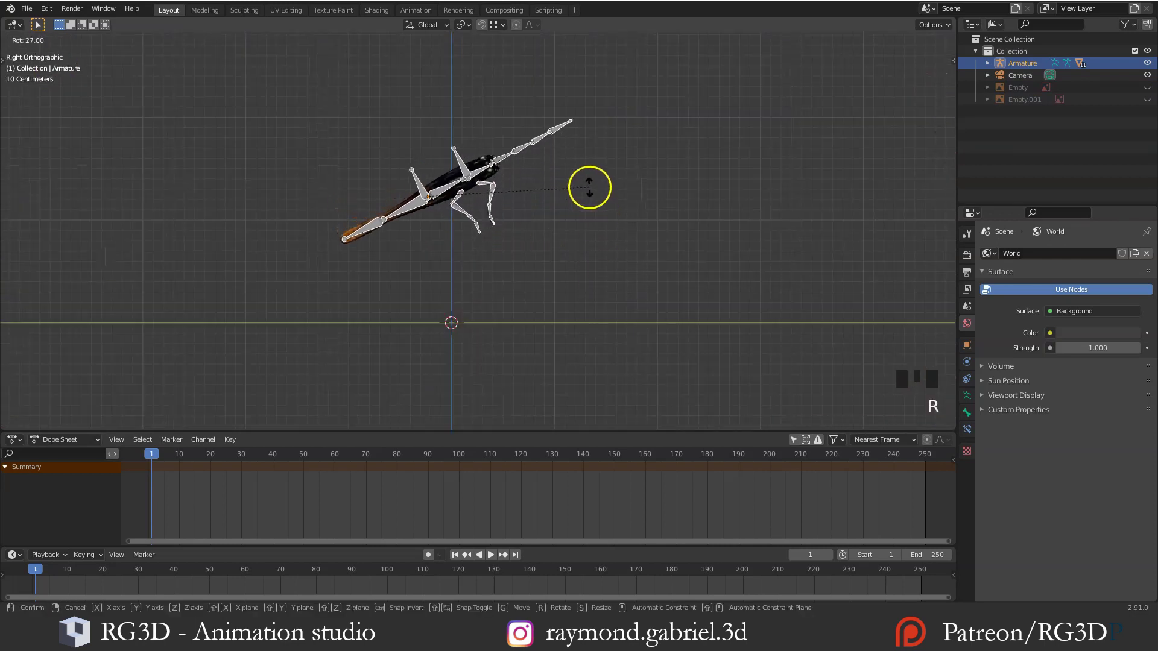
{"action": "left_click", "coordinate": [589, 187]}
Switch the armature to Pose Mode, select the right upper and lower wing bones and enable X-axis mirroring
{"action": "middle_click_drag", "start_coordinate": [588, 190], "coordinate": [436, 179]}
{"action": "scroll", "coordinate": [535, 225], "scroll_direction": "down", "scroll_amount": 1}
{"action": "key", "text": "ctrl+Tab"}
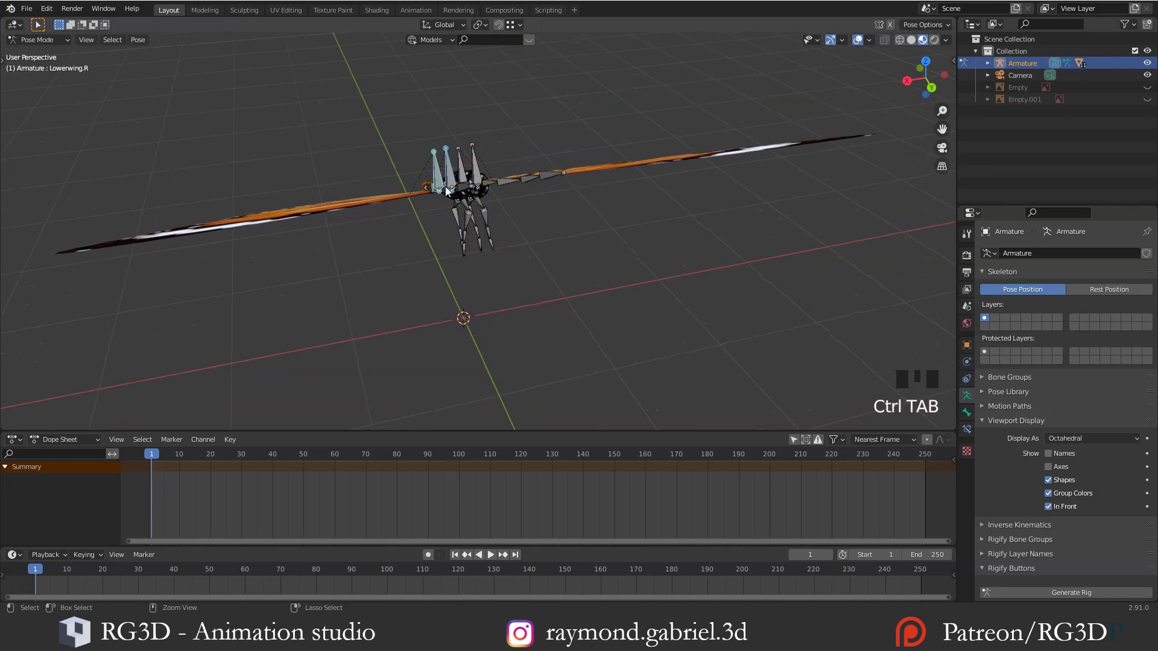
{"action": "left_click", "coordinate": [437, 175]}
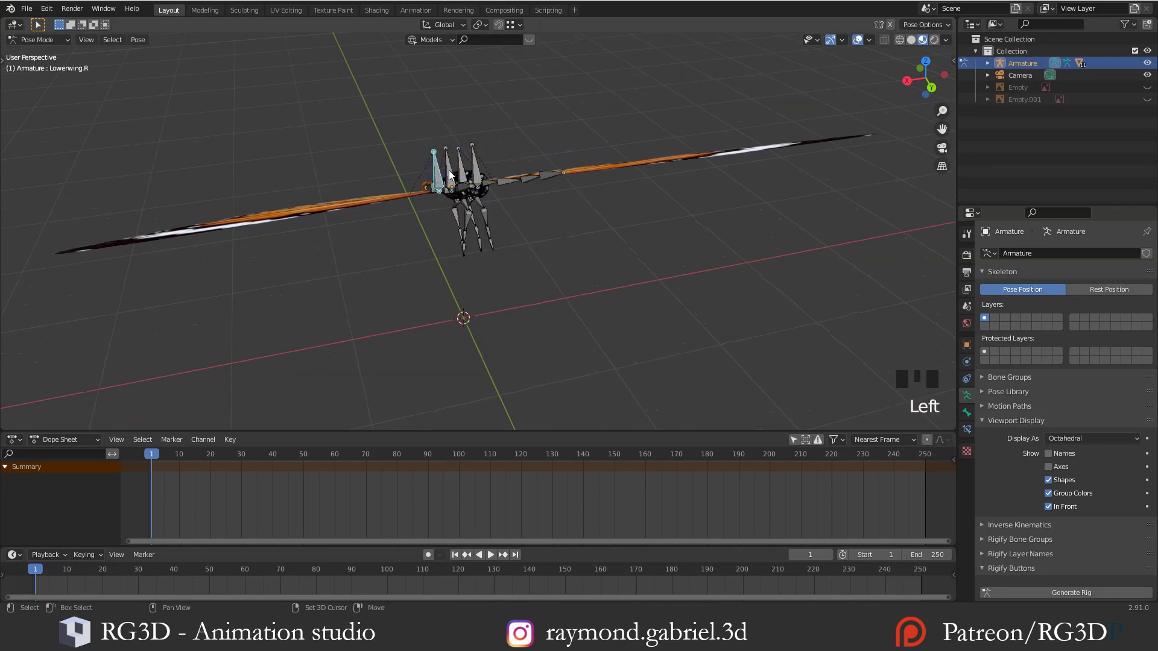
{"action": "middle_click_drag", "start_coordinate": [454, 172], "coordinate": [888, 33]}
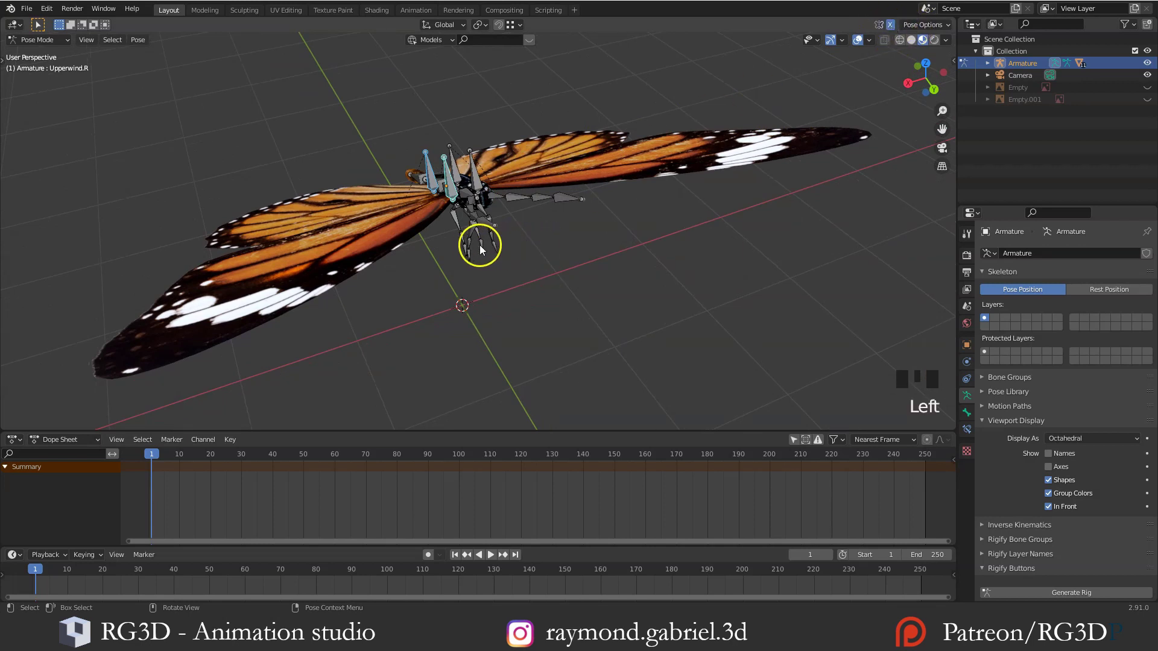
{"action": "key", "text": "r"}
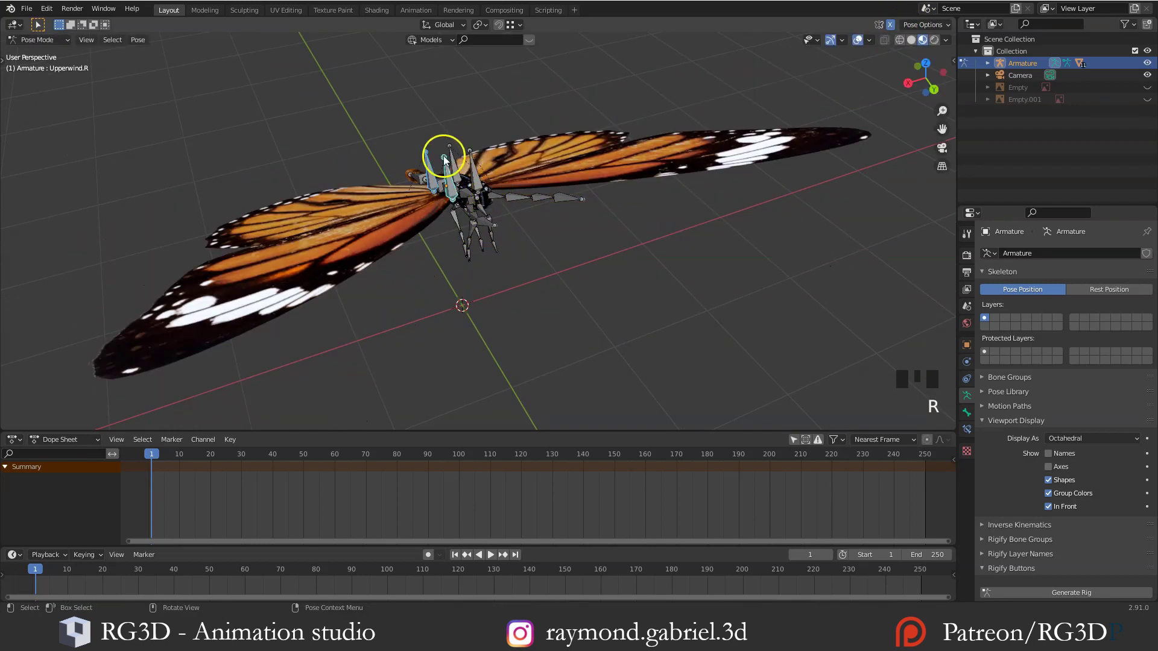
{"action": "key", "text": "r"}
{"action": "right_click", "coordinate": [523, 252]}
{"action": "middle_click_drag", "start_coordinate": [515, 266], "coordinate": [513, 253]}
{"action": "middle_click_drag", "start_coordinate": [513, 252], "coordinate": [536, 274]}
{"action": "key", "text": "r"}
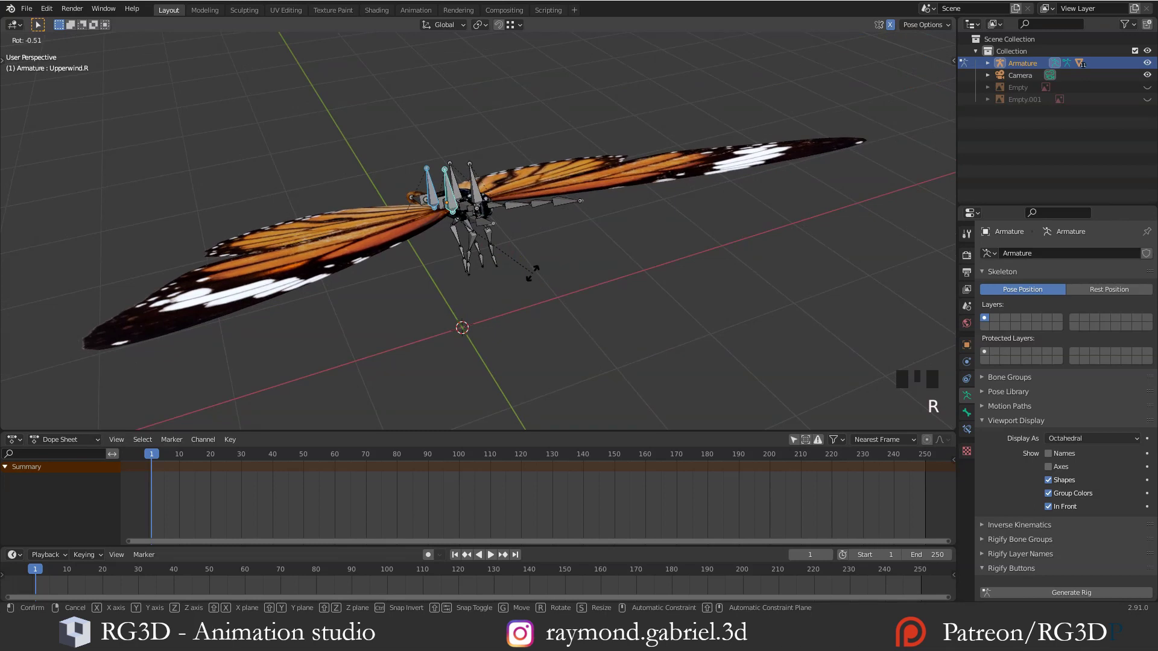
{"action": "key", "text": "z"}
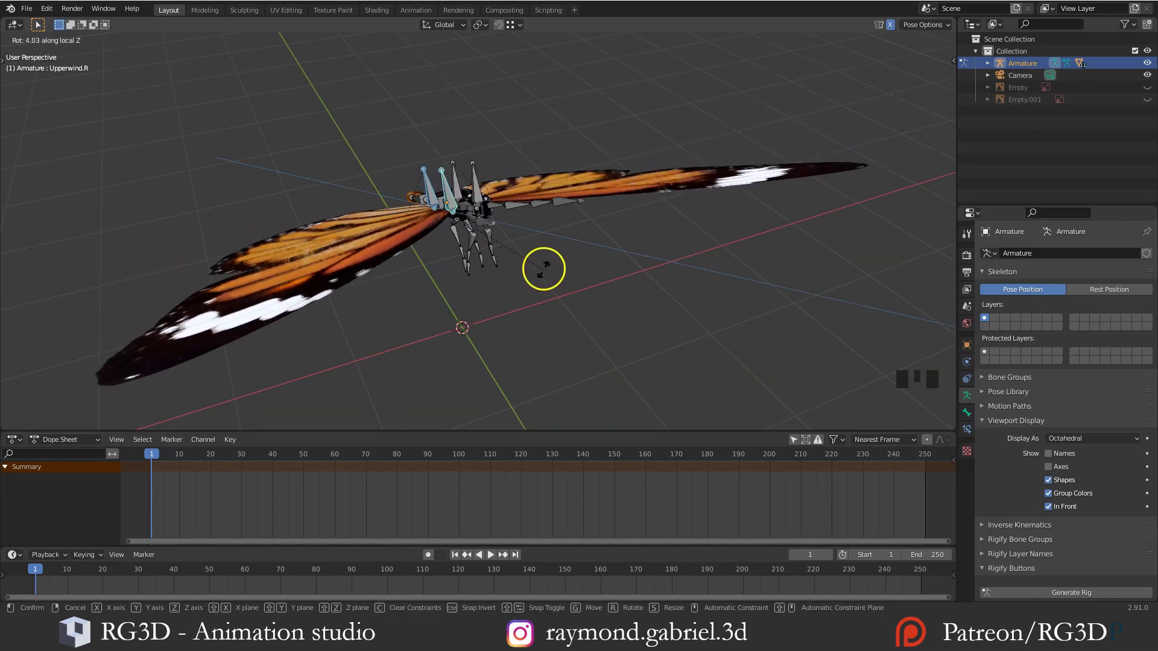
{"action": "key", "text": "z"}
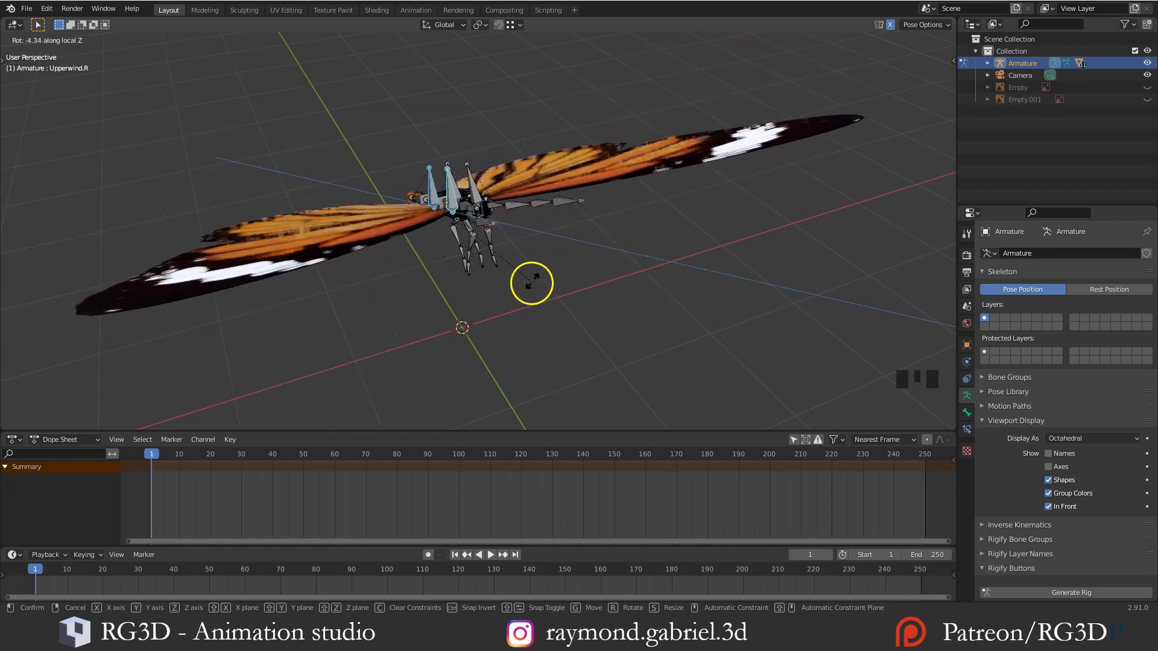
{"action": "right_click", "coordinate": [545, 251]}
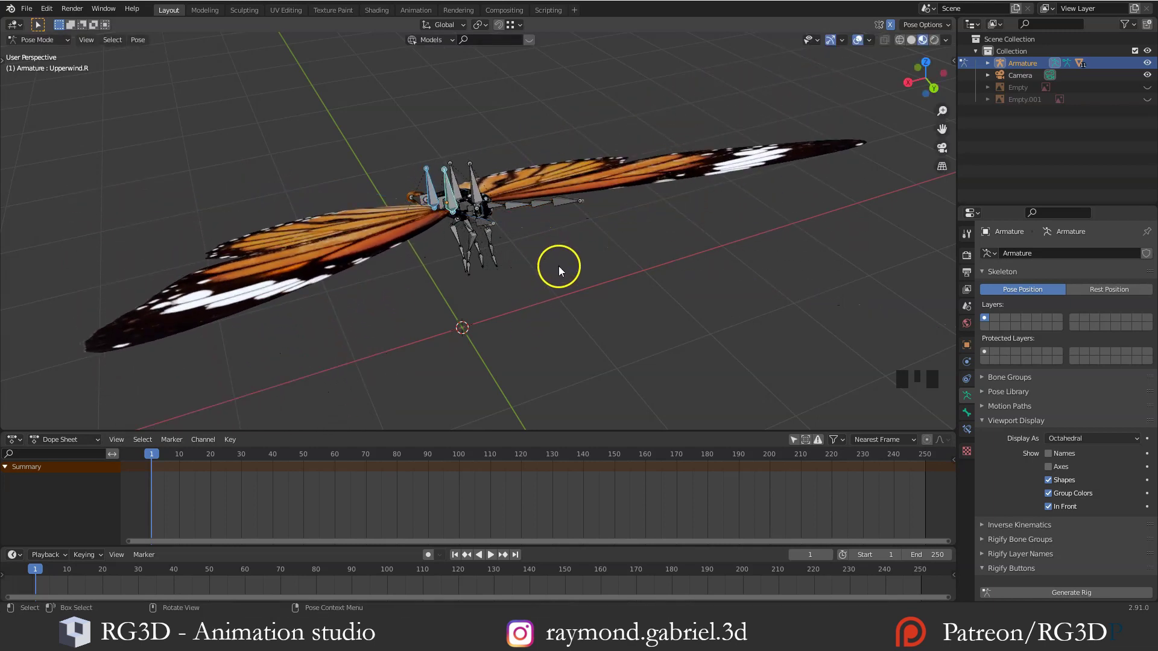
Raise both pairs of wings by rotating the selected right wing bones about -73.7° around their local Z axis
{"action": "key", "text": "r"}
{"action": "key", "text": "y"}
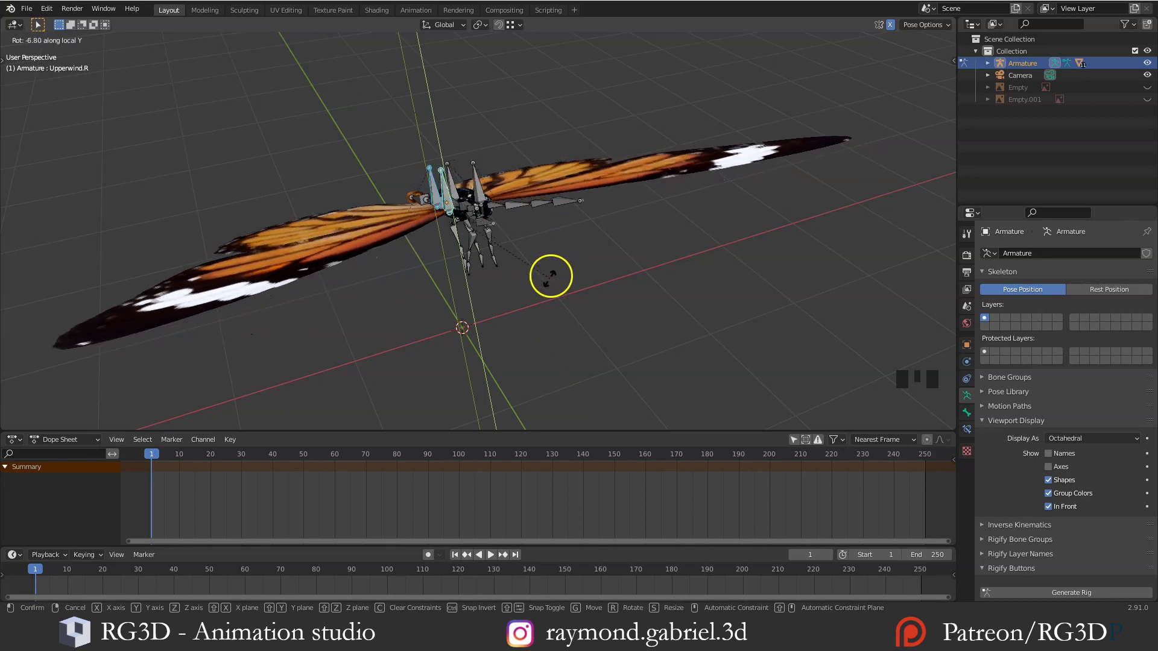
{"action": "key", "text": "z"}
{"action": "key", "text": "z"}
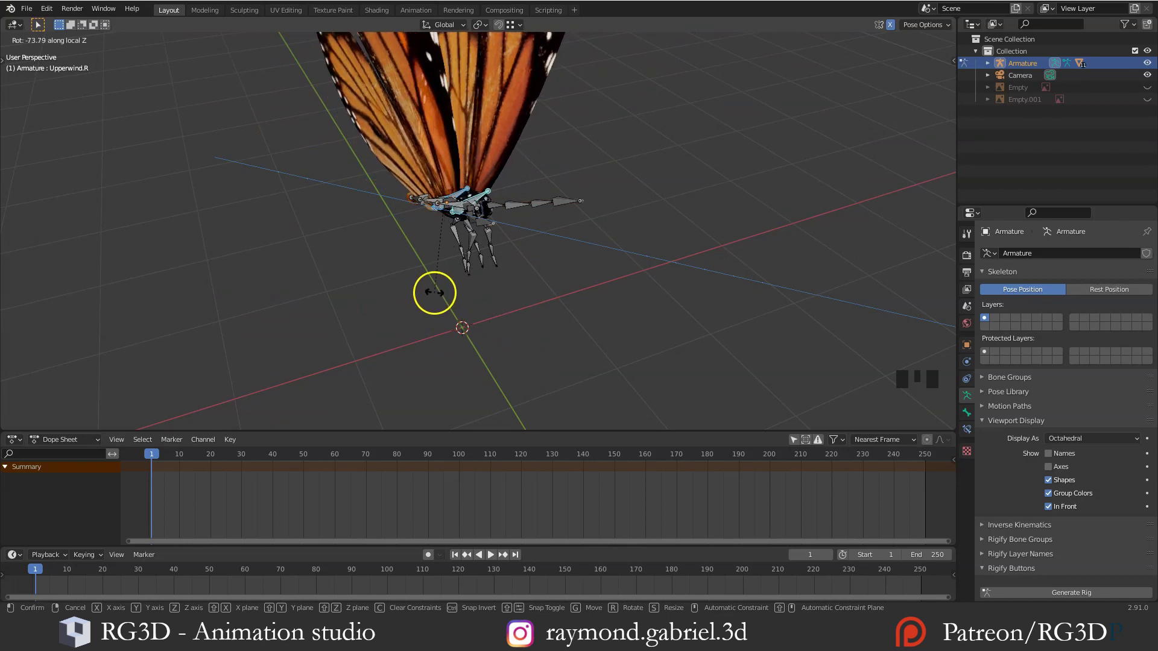
{"action": "left_click", "coordinate": [434, 284]}
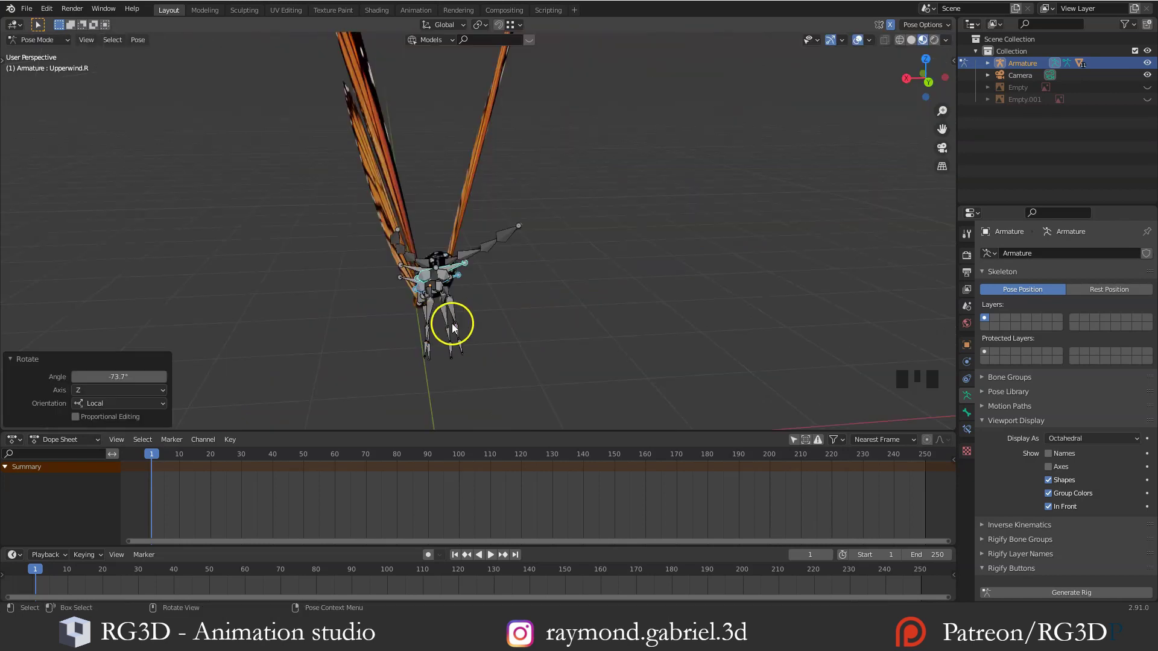
Insert Location, Rotation & Scale keyframes at frame 1 for the right wing bones and the left wing bones
{"action": "key", "text": "i"}
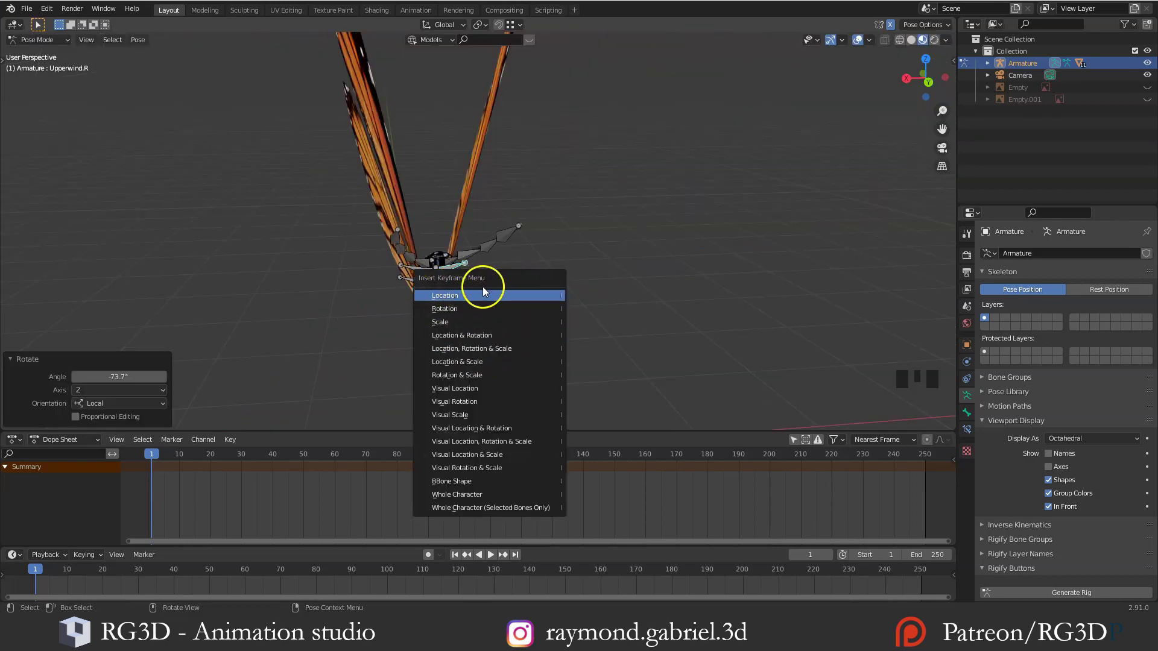
{"action": "left_click", "coordinate": [467, 349]}
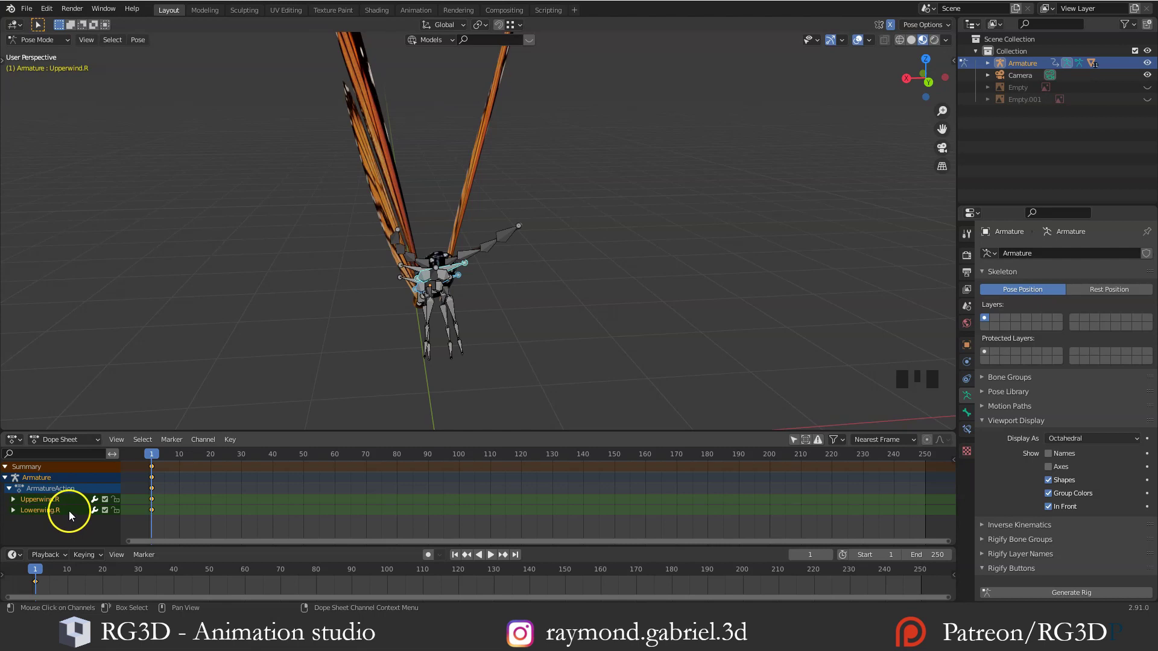
{"action": "middle_click_drag", "start_coordinate": [368, 290], "coordinate": [390, 273]}
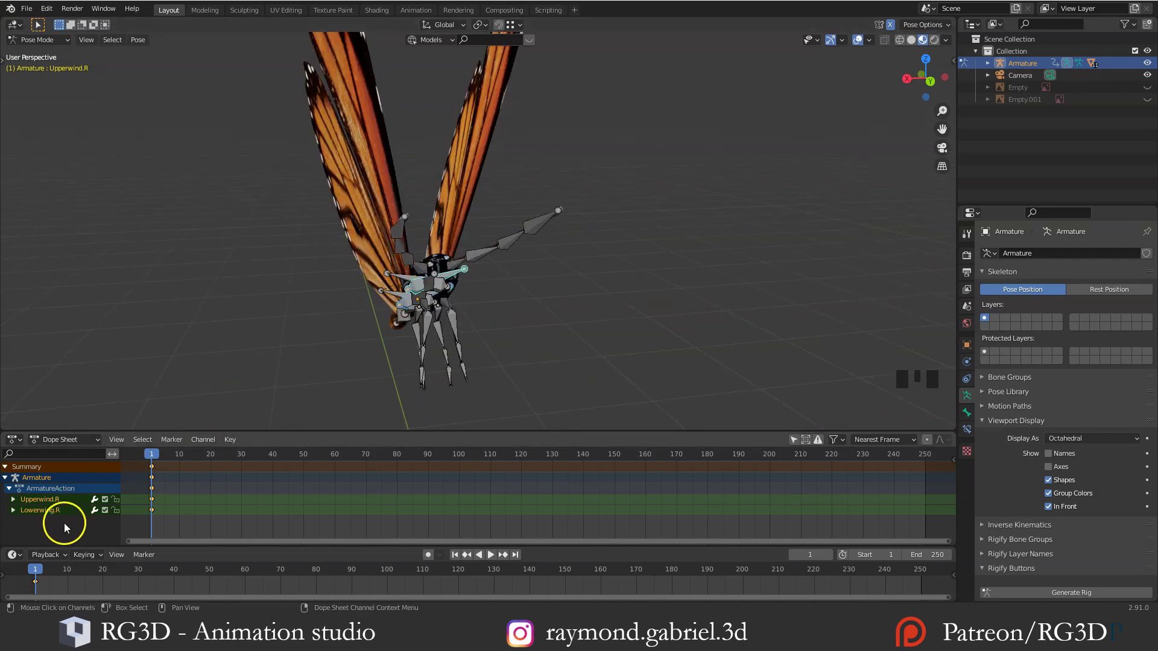
{"action": "left_click", "coordinate": [393, 293]}
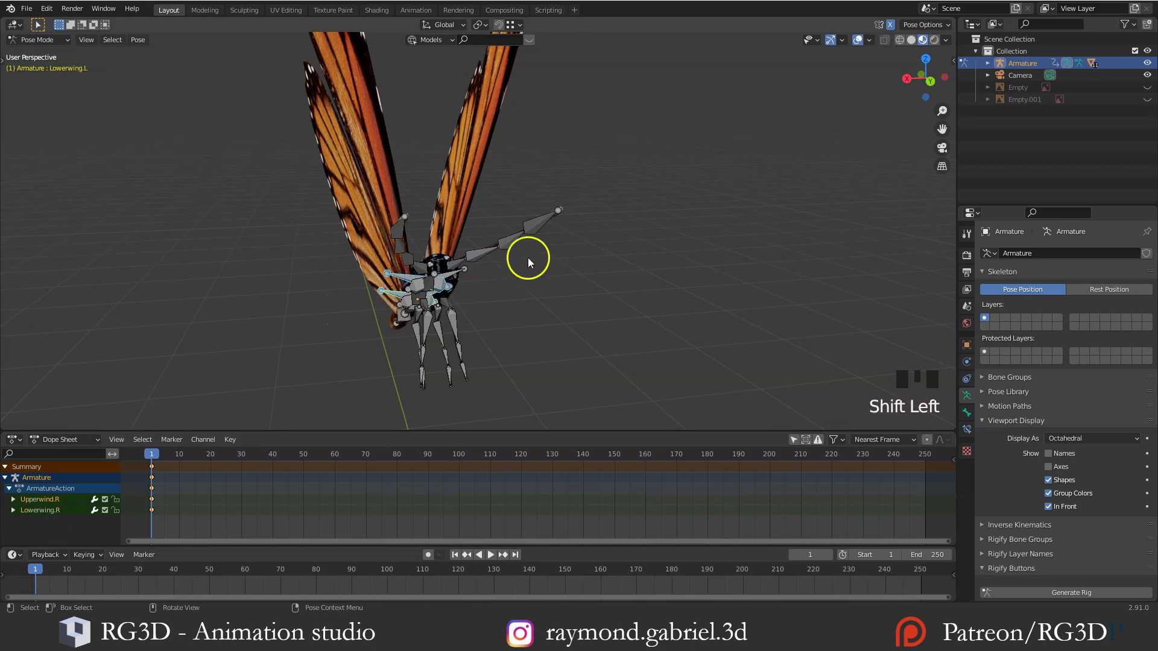
{"action": "key", "text": "i"}
{"action": "left_click", "coordinate": [498, 248]}
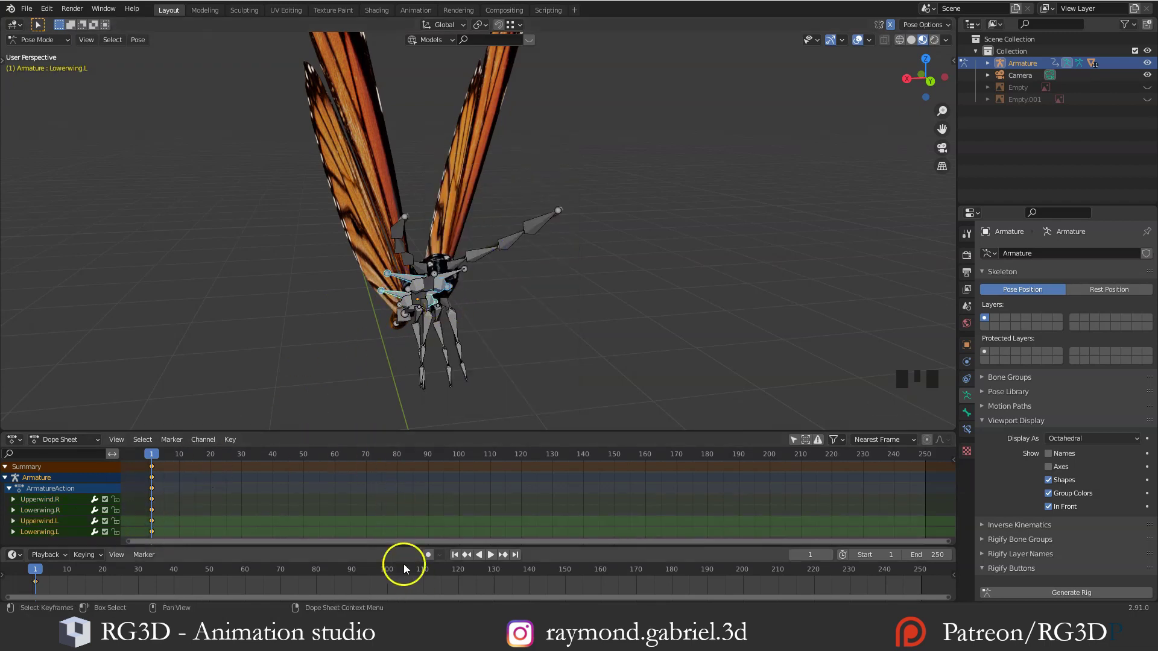
With auto keying on, rotate the right wing bones about 157° around local Z at frame 13 and keyframe Location, Rotation & Scale
{"action": "left_click", "coordinate": [428, 555]}
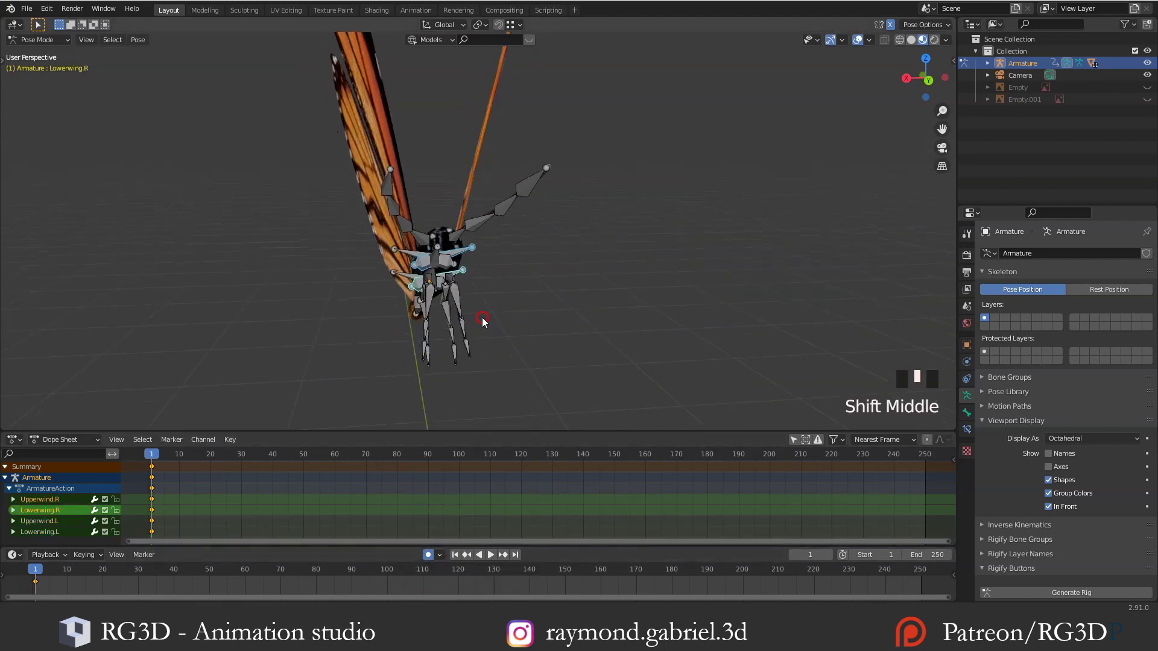
{"action": "scroll", "coordinate": [484, 311], "scroll_direction": "down", "scroll_amount": 1}
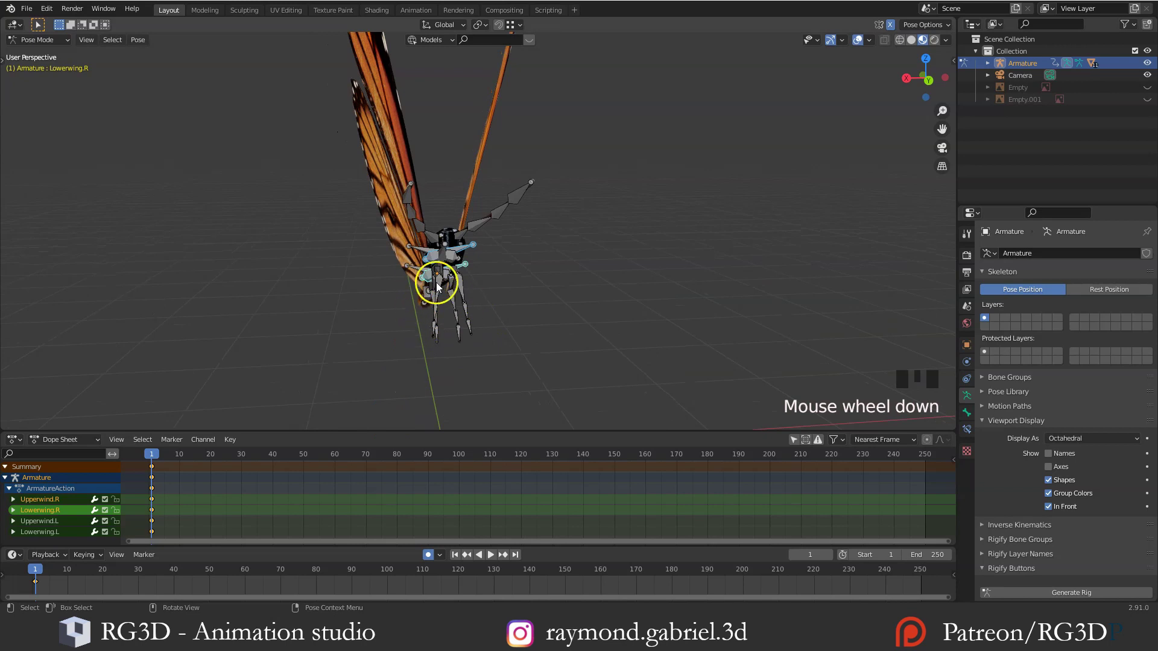
{"action": "left_click", "coordinate": [183, 460]}
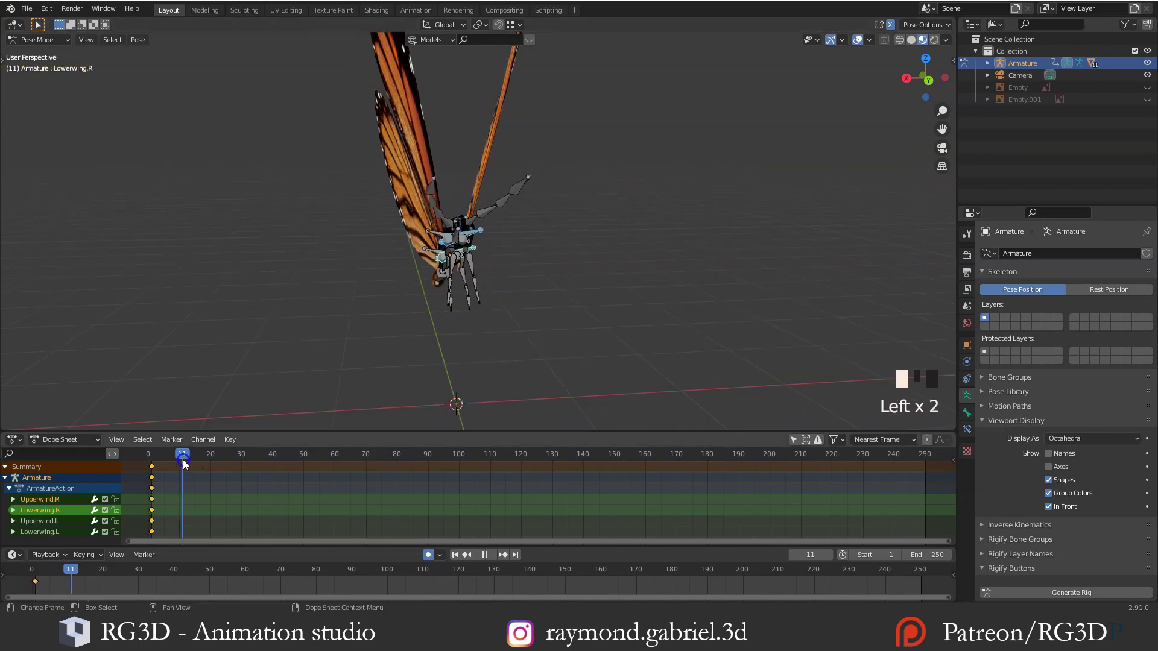
{"action": "middle_click_drag", "start_coordinate": [529, 333], "coordinate": [533, 331]}
{"action": "key", "text": "r"}
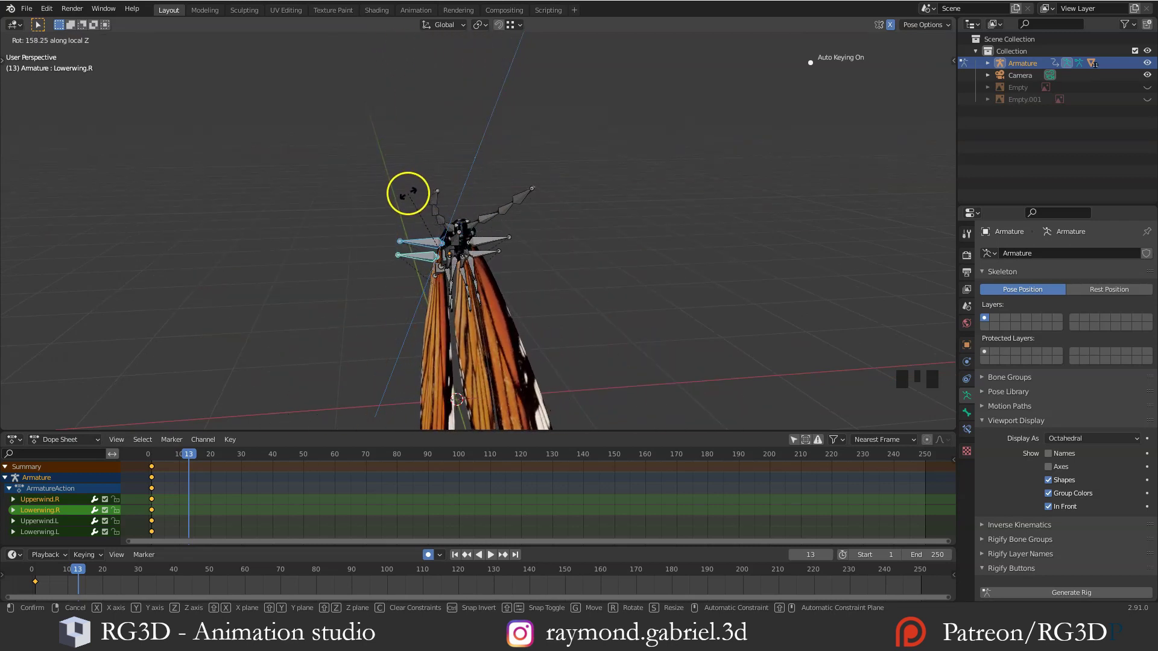
{"action": "left_click", "coordinate": [409, 193]}
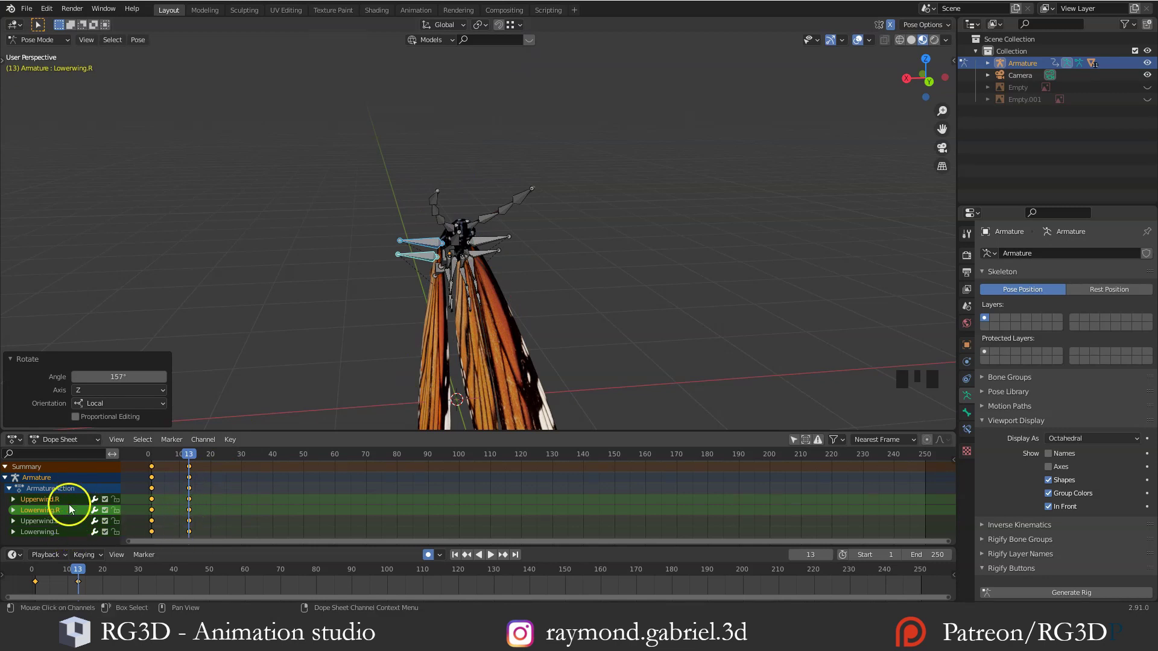
{"action": "key", "text": "i"}
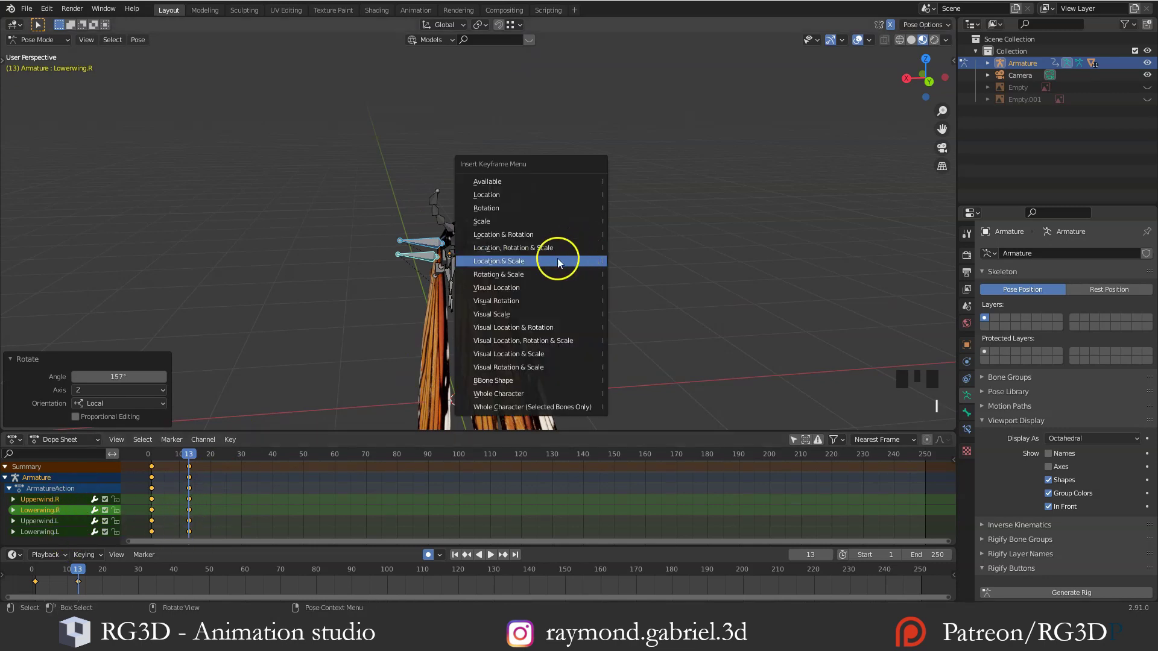
{"action": "left_click", "coordinate": [534, 252]}
Duplicate the frame 1 wing keyframes to frame 25 and set the animation's end frame to 24
{"action": "middle_click_drag", "start_coordinate": [535, 335], "coordinate": [517, 331]}
{"action": "left_click", "coordinate": [189, 457]}
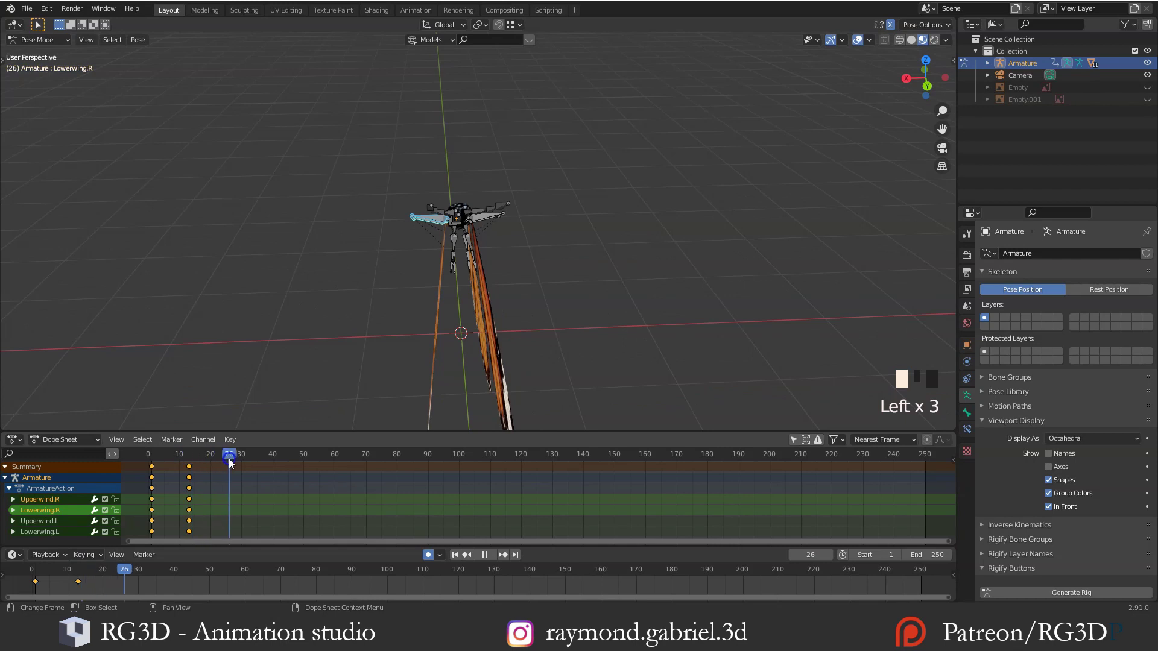
{"action": "left_click", "coordinate": [151, 476]}
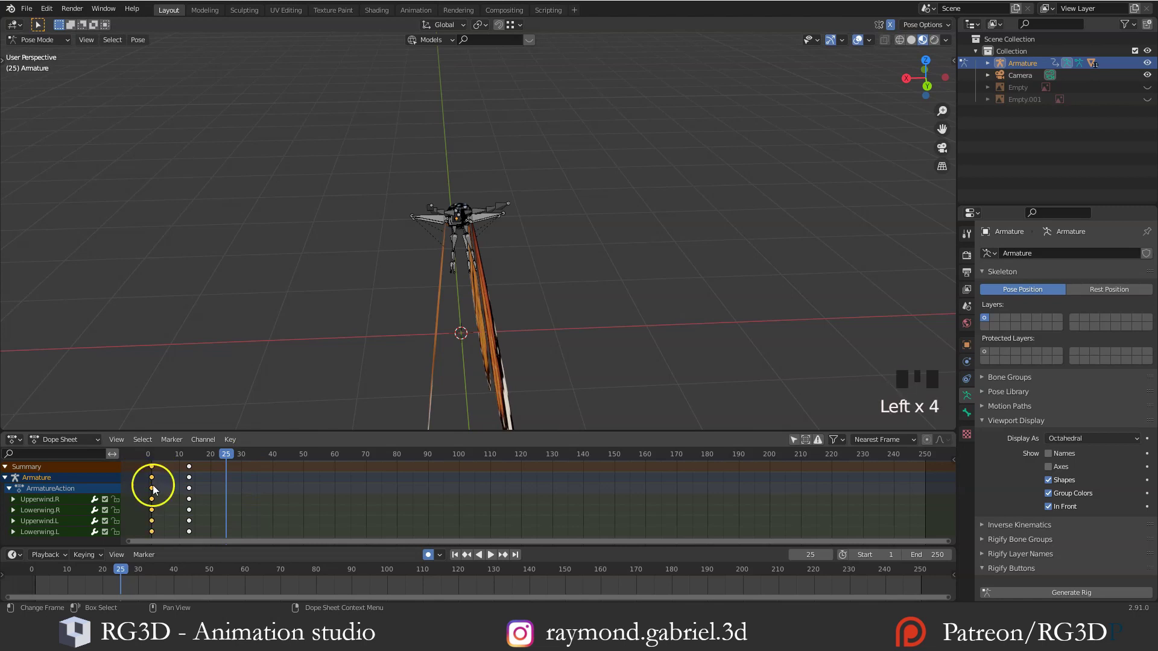
{"action": "key", "text": "shift+d"}
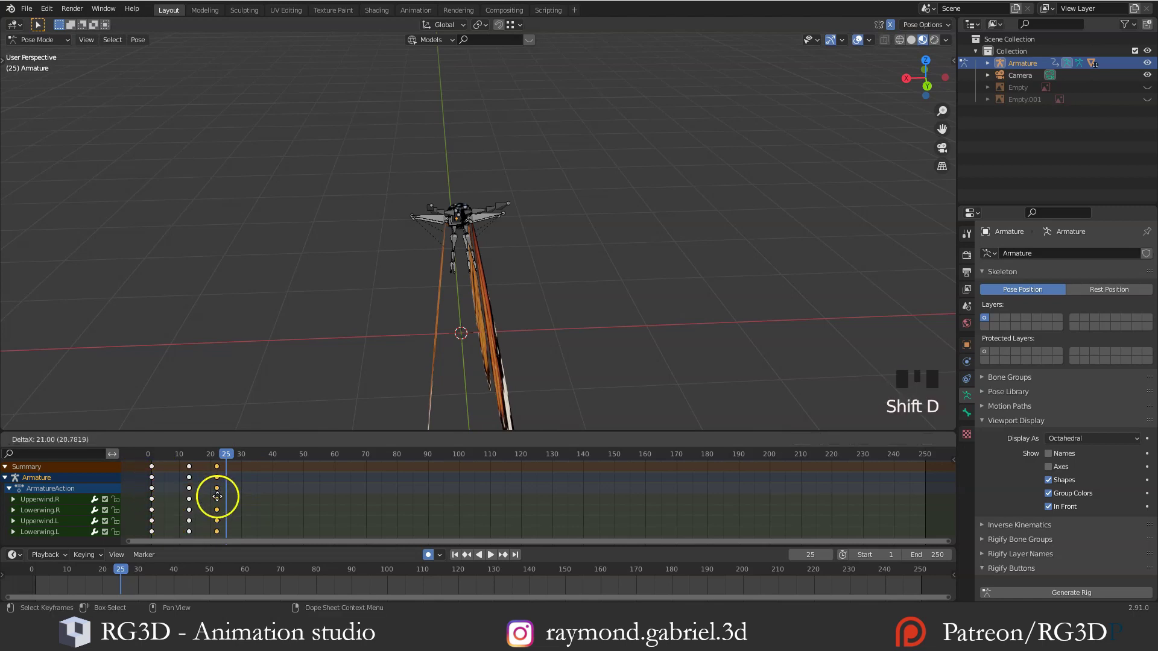
{"action": "left_click", "coordinate": [223, 496]}
{"action": "left_click_drag", "start_coordinate": [157, 457], "coordinate": [226, 461]}
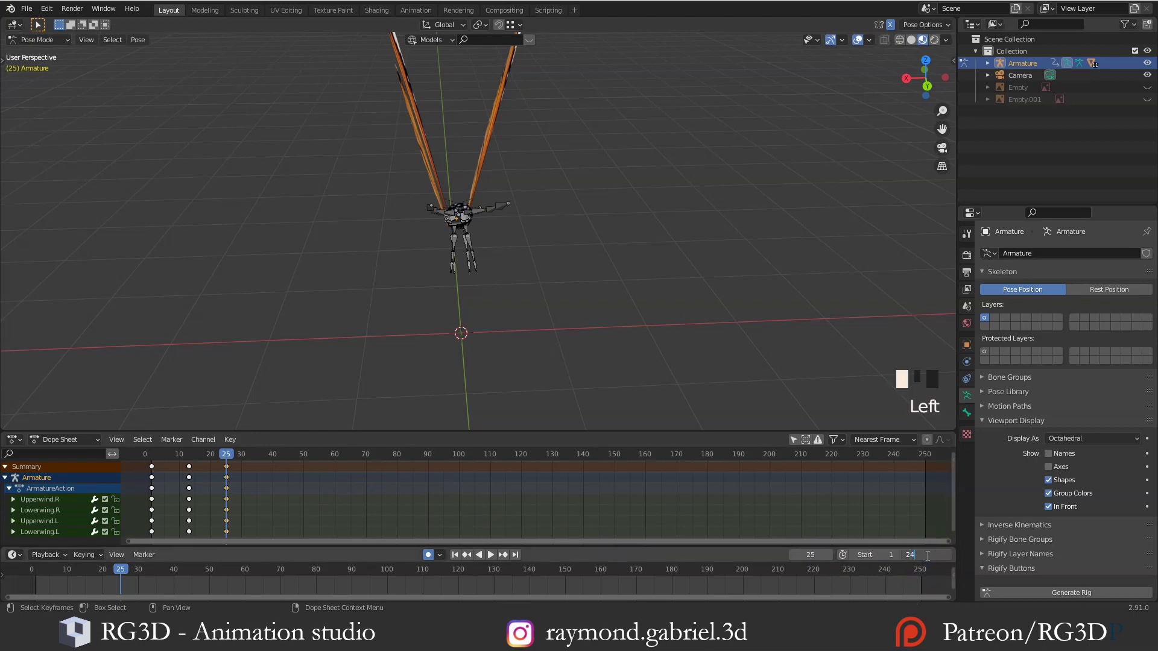
{"action": "key", "text": "Return"}
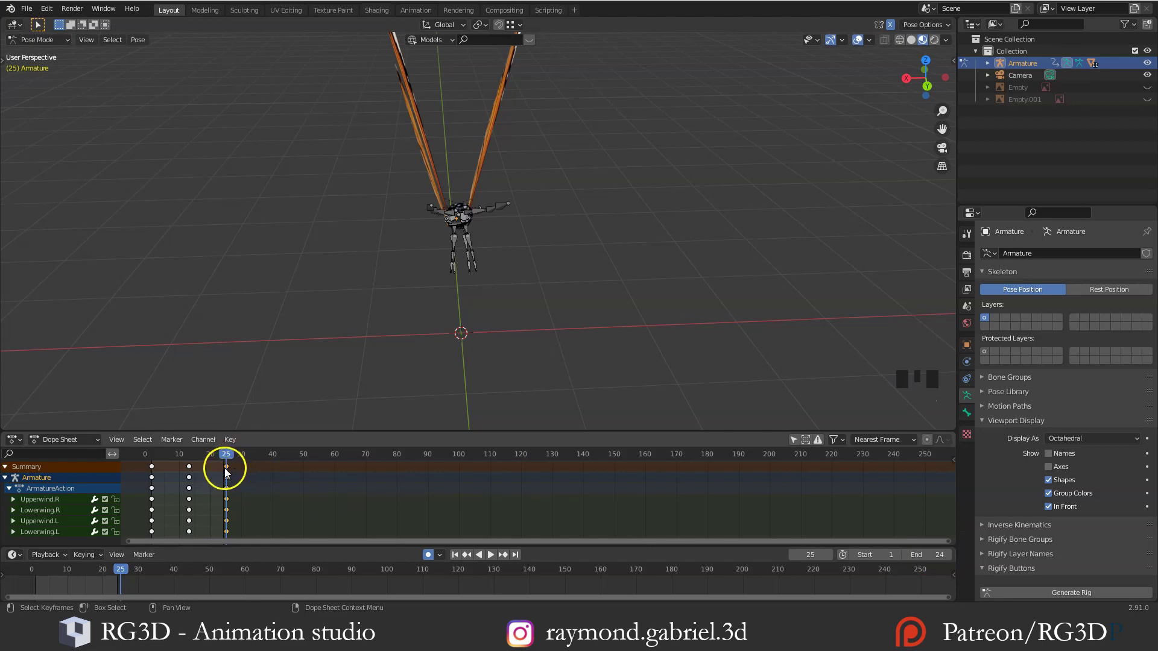
Play the wing-flapping loop and inspect the butterfly's motion from several angles
{"action": "key", "text": "space"}
{"action": "left_click_drag", "start_coordinate": [206, 461], "coordinate": [226, 478]}
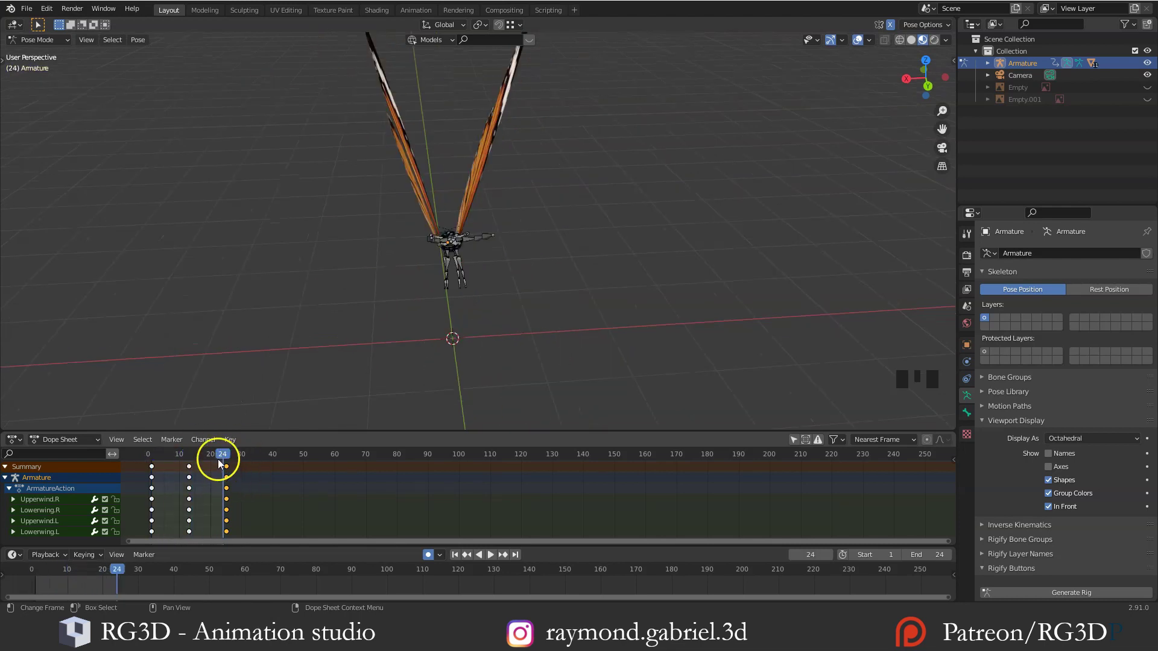
{"action": "scroll", "coordinate": [470, 366], "scroll_direction": "up", "scroll_amount": 1}
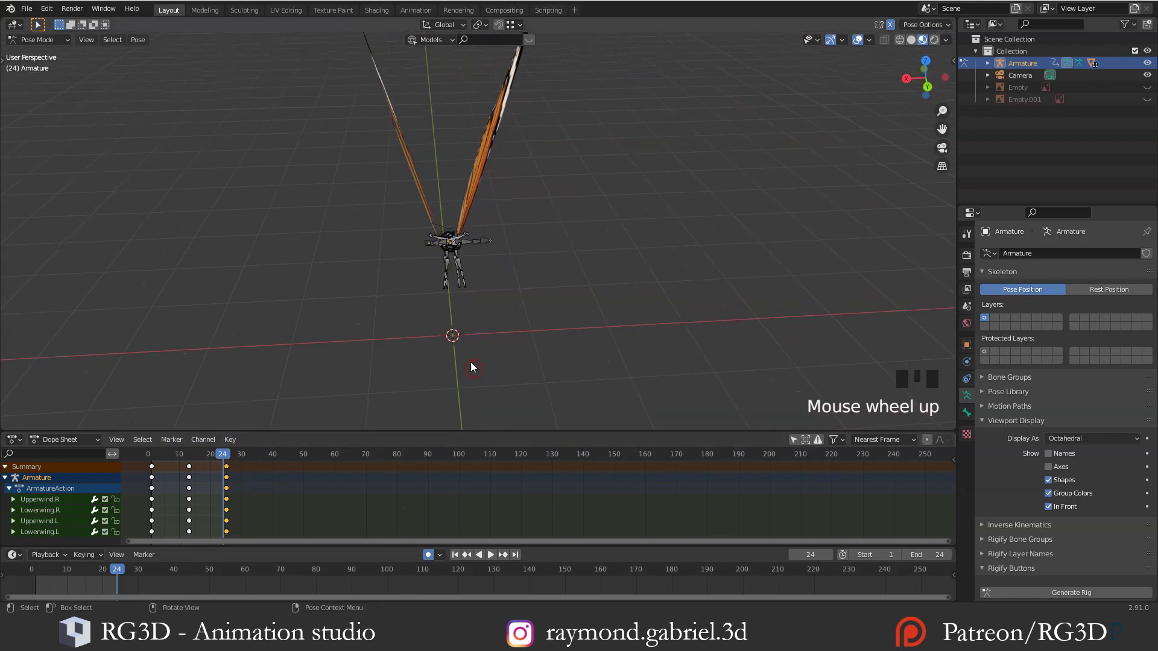
{"action": "middle_click_drag", "start_coordinate": [471, 366], "coordinate": [470, 338]}
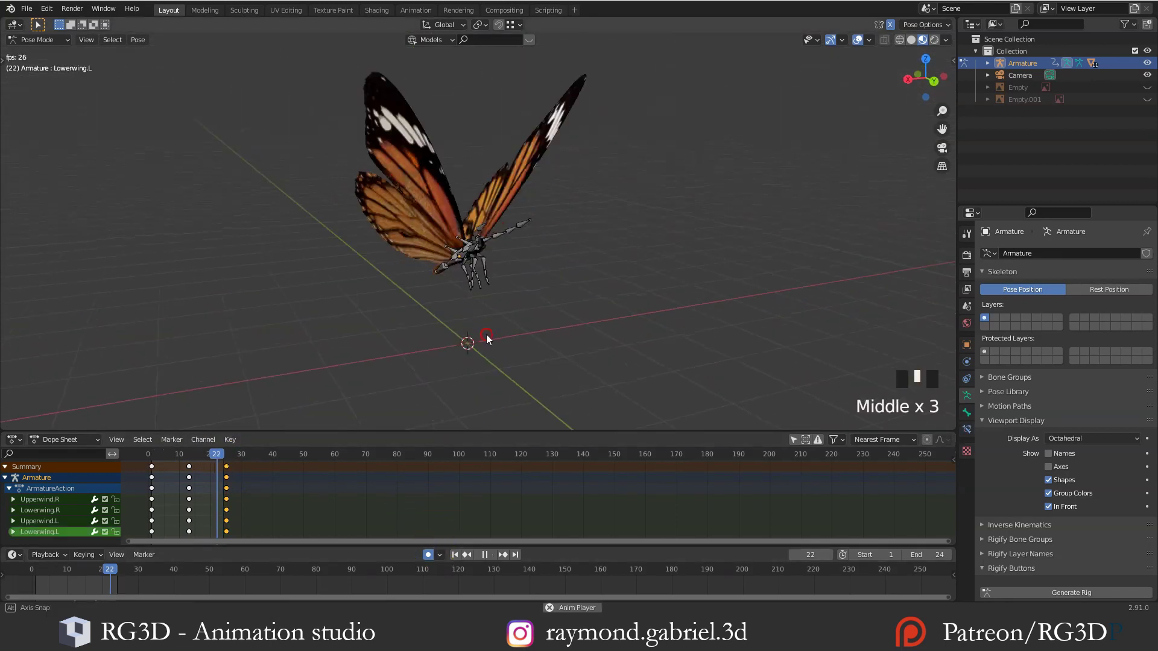
{"action": "middle_click_drag", "start_coordinate": [486, 338], "coordinate": [450, 333]}
{"action": "middle_click_drag", "start_coordinate": [450, 333], "coordinate": [440, 335]}
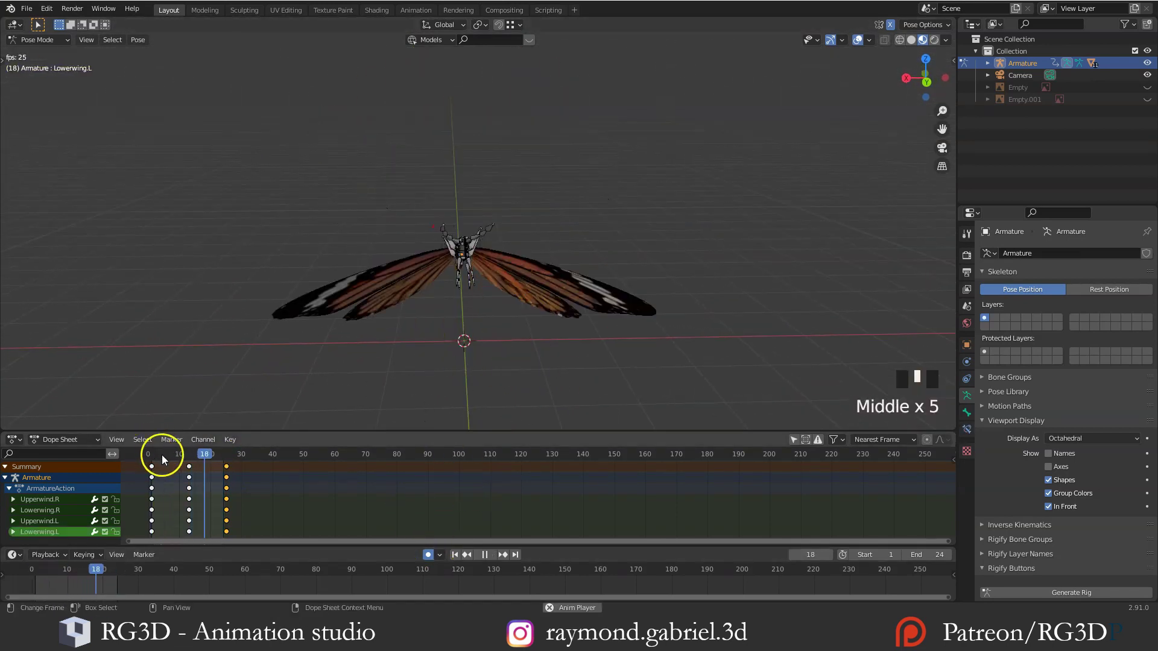
Bring the wings closer together at frame 1 by rotating the upper and lower left wing bones around local Z
{"action": "scroll", "coordinate": [445, 177], "scroll_direction": "up", "scroll_amount": 1}
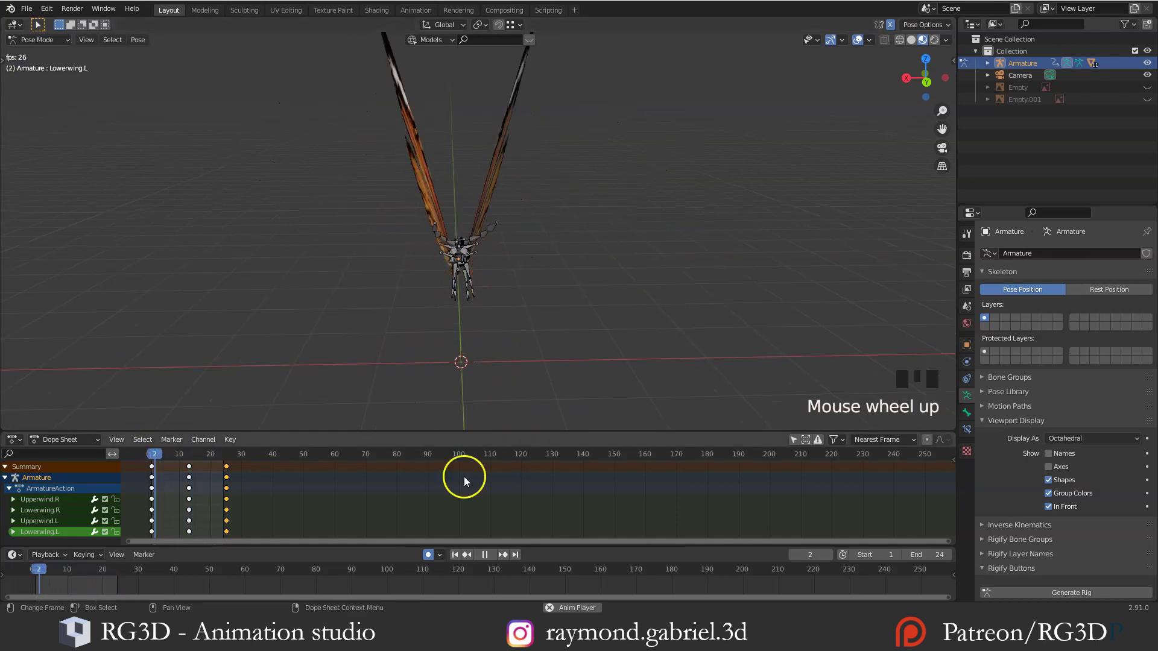
{"action": "double_click", "coordinate": [157, 458]}
{"action": "left_click_drag", "start_coordinate": [157, 458], "coordinate": [153, 462]}
{"action": "left_click", "coordinate": [419, 273]}
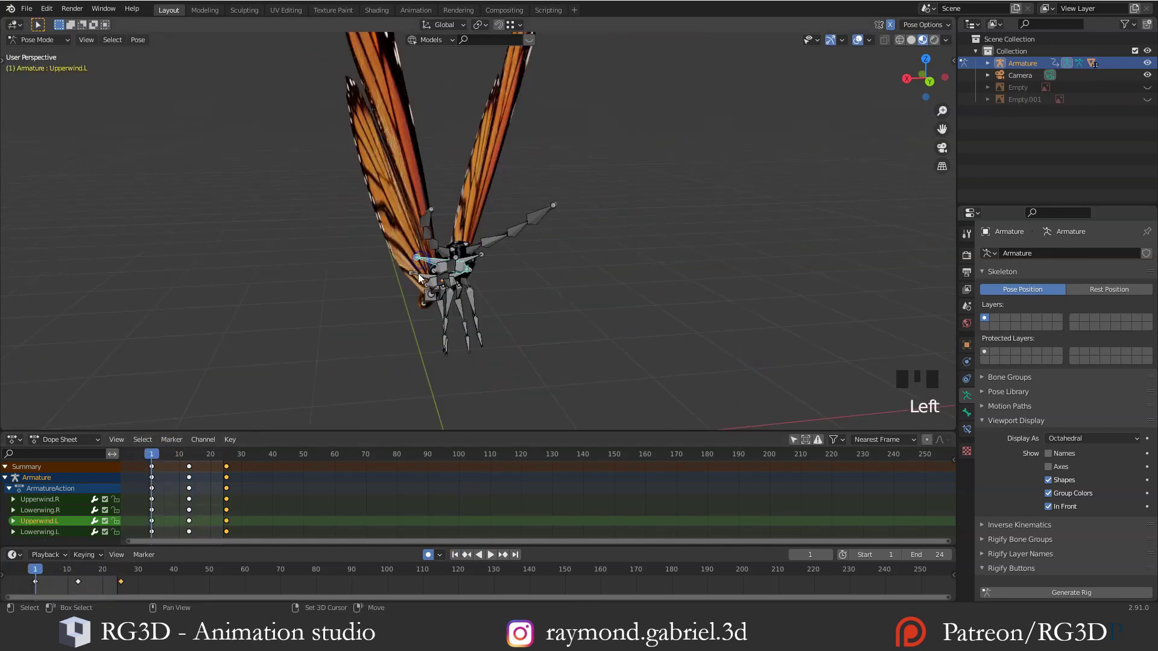
{"action": "left_click", "coordinate": [420, 282], "text": "shift"}
{"action": "middle_click_drag", "start_coordinate": [453, 315], "coordinate": [461, 296], "text": "shift"}
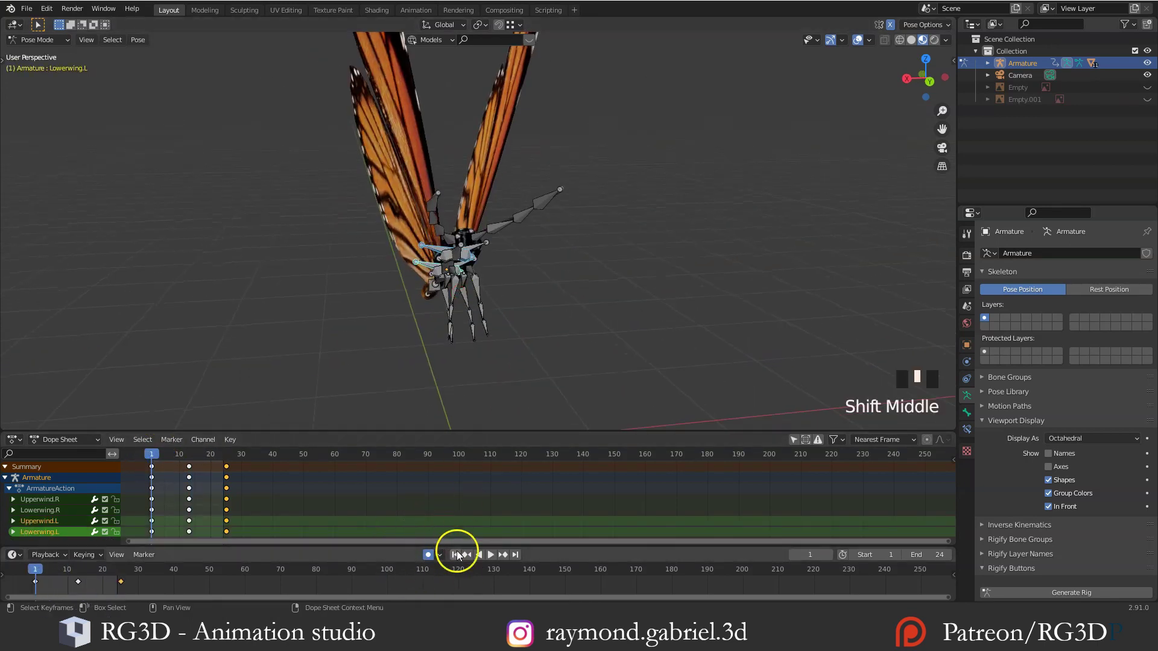
{"action": "key", "text": "r"}
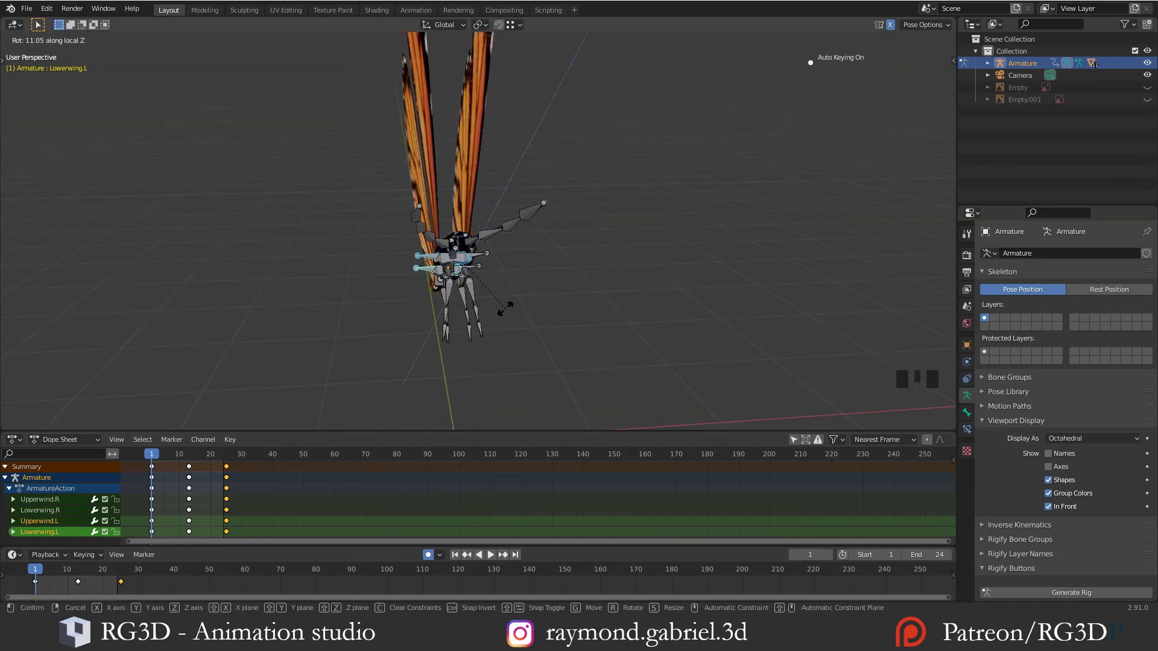
Duplicate the adjusted frame 1 wing keyframes onto frame 25
{"action": "left_click", "coordinate": [155, 469]}
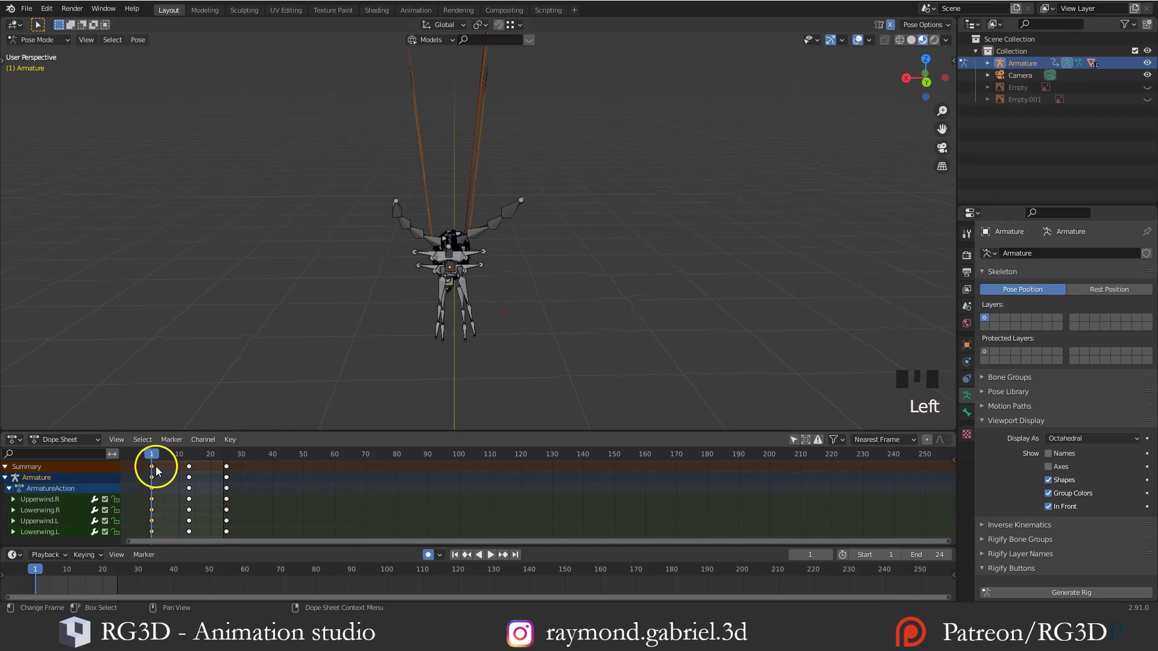
{"action": "key", "text": "shift+d"}
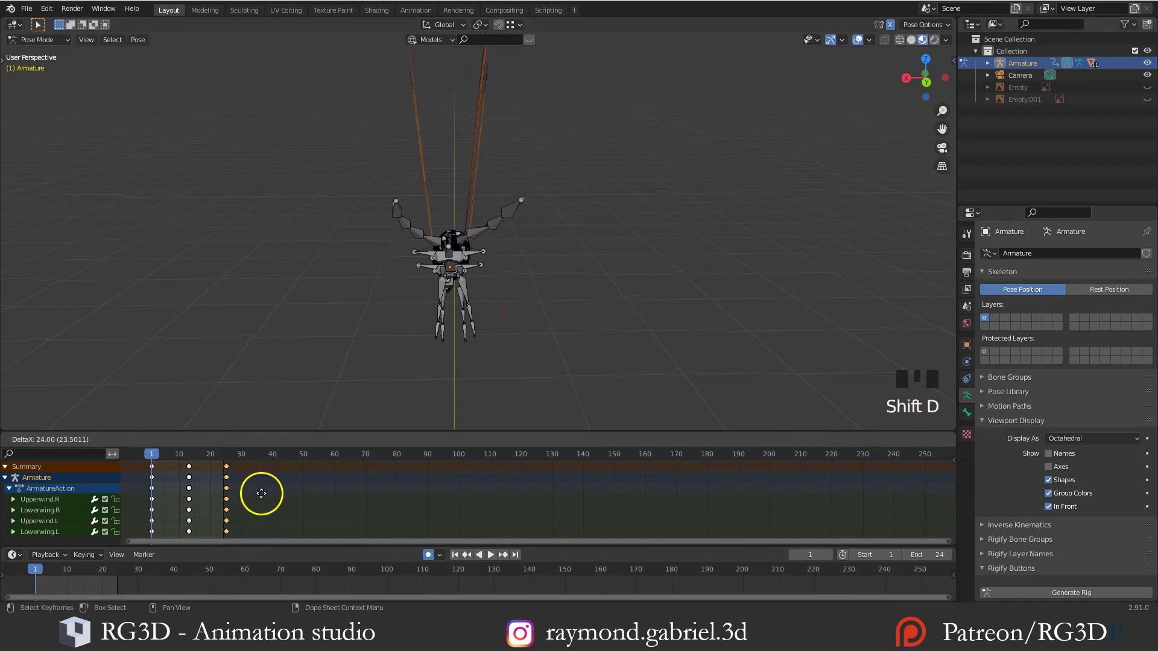
{"action": "left_click", "coordinate": [261, 493]}
At frame 13, rotate the front body bone slightly downward in the right orthographic view
{"action": "middle_click_drag", "start_coordinate": [422, 338], "coordinate": [489, 265]}
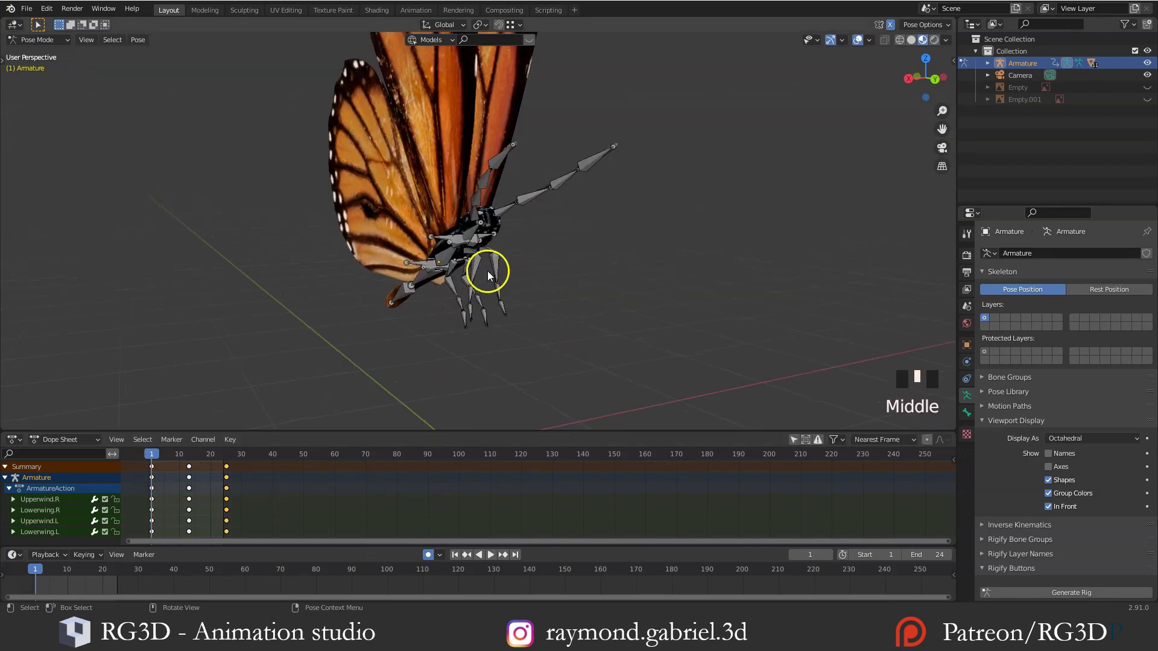
{"action": "middle_click_drag", "start_coordinate": [413, 328], "coordinate": [553, 274]}
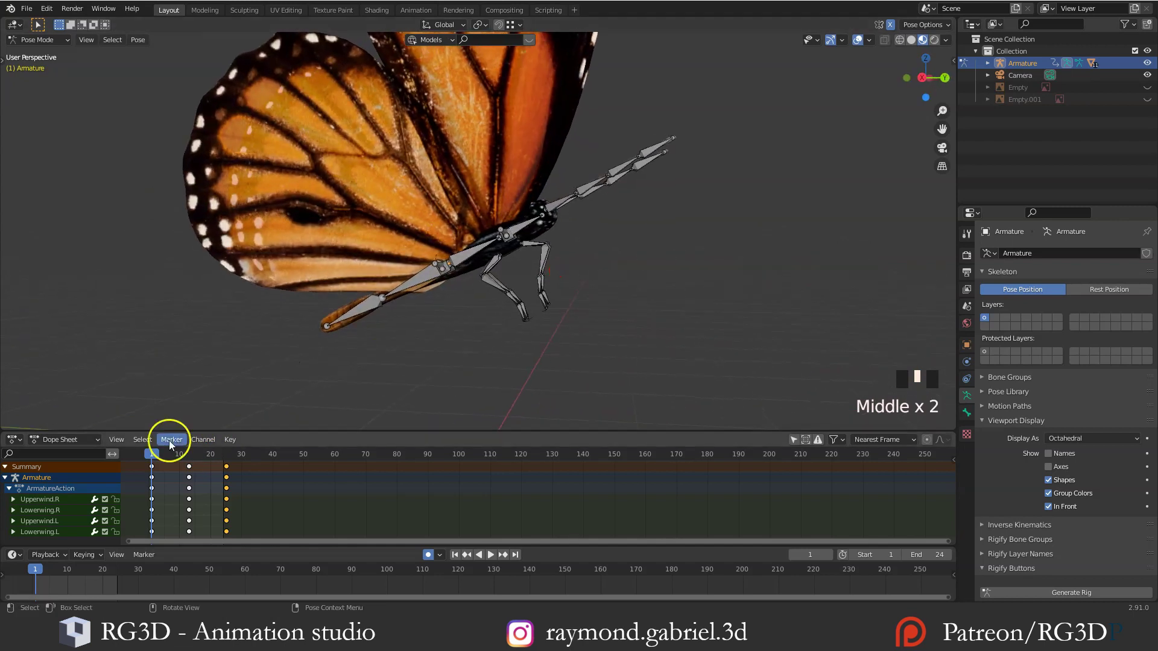
{"action": "left_click", "coordinate": [188, 454]}
{"action": "left_click", "coordinate": [523, 232]}
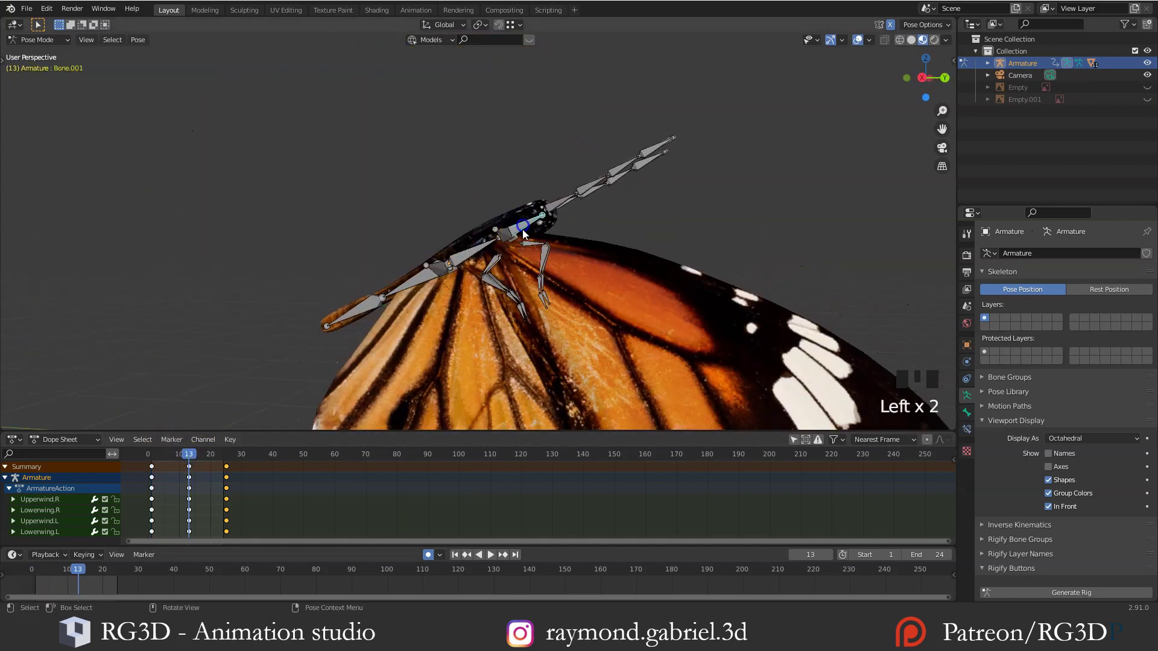
{"action": "middle_click_drag", "start_coordinate": [523, 231], "coordinate": [533, 250]}
{"action": "middle_click_drag", "start_coordinate": [510, 210], "coordinate": [324, 220]}
{"action": "scroll", "coordinate": [528, 234], "scroll_direction": "up", "scroll_amount": 3}
{"action": "key", "text": "r"}
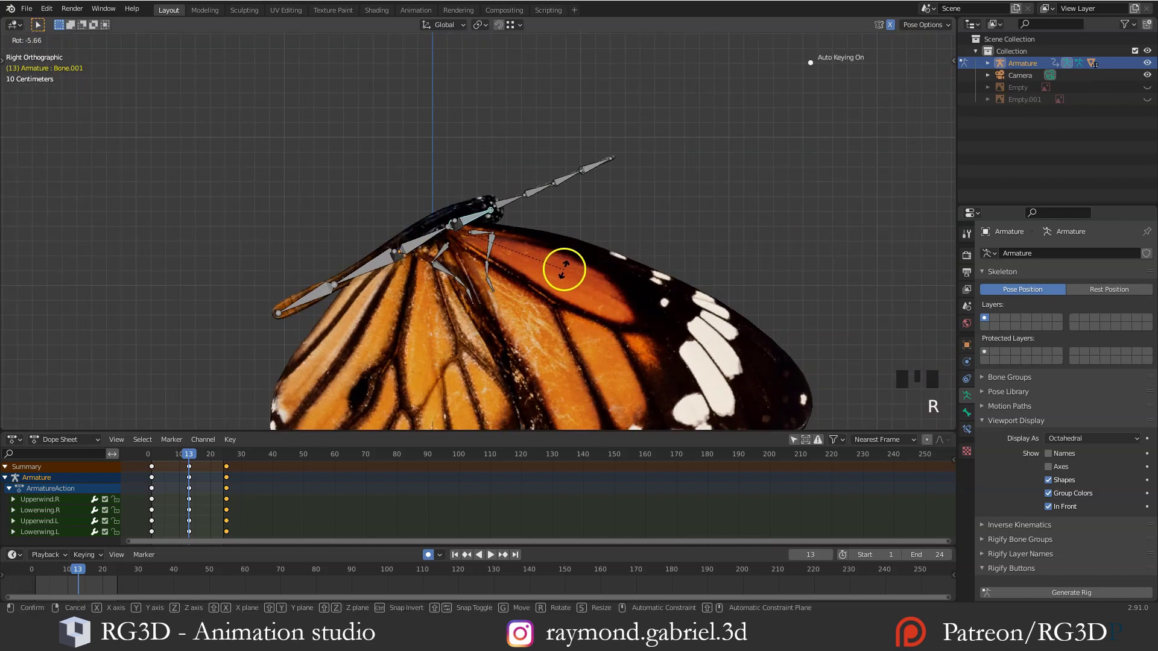
{"action": "left_click", "coordinate": [551, 286]}
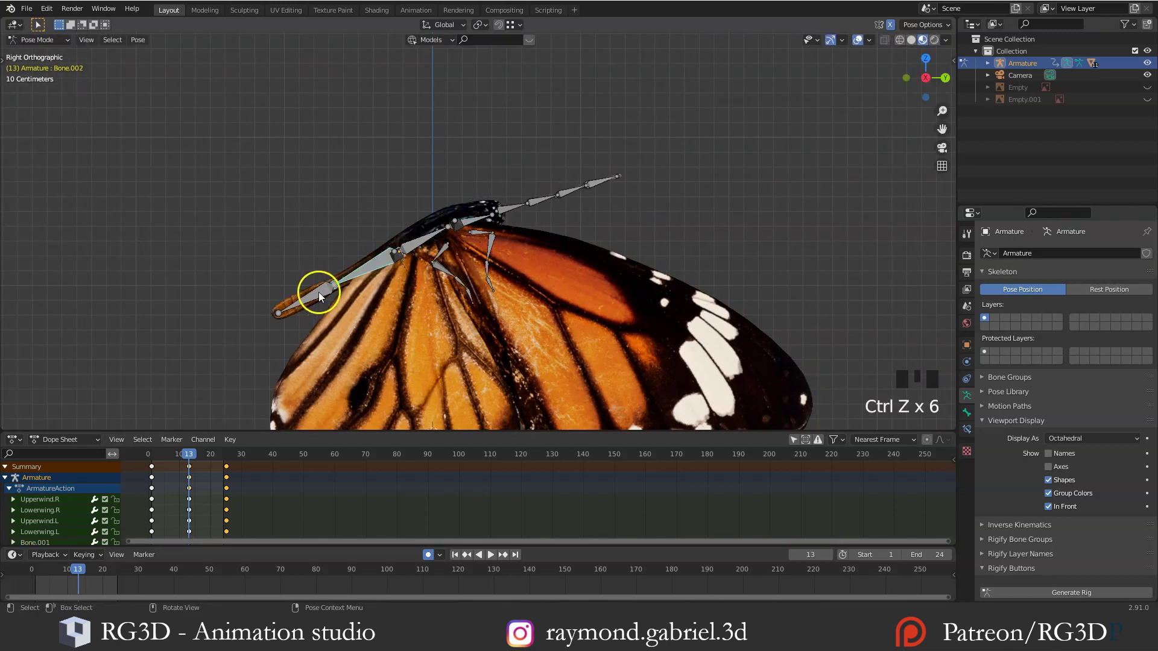
Bend the abdomen downward at frame 13 by rotating its middle bone and its tail bone
{"action": "left_click", "coordinate": [361, 276]}
{"action": "left_click", "coordinate": [361, 276]}
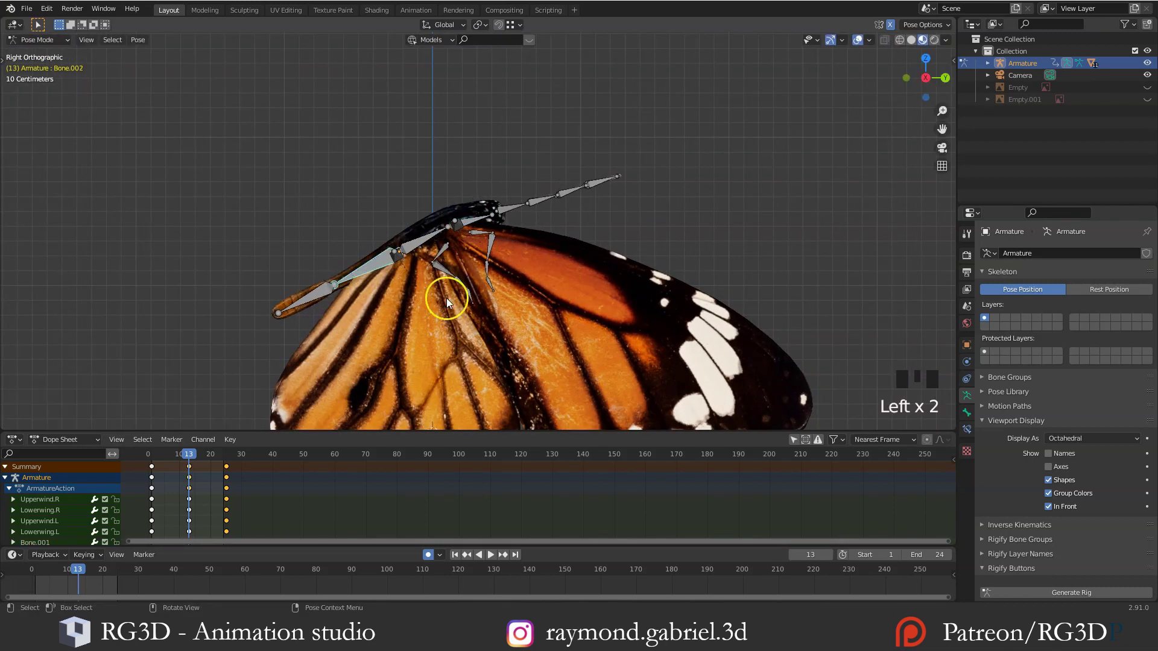
{"action": "key", "text": "r"}
{"action": "left_click", "coordinate": [474, 297]}
{"action": "left_click", "coordinate": [328, 310]}
{"action": "key", "text": "r"}
{"action": "left_click", "coordinate": [401, 325]}
Curl both antennae downward at frame 13 segment by segment, rotating the second segments about -11.4° and the tips about -10.2°
{"action": "middle_click_drag", "start_coordinate": [534, 205], "coordinate": [571, 217]}
{"action": "left_click", "coordinate": [503, 234]}
{"action": "left_click", "coordinate": [511, 221], "text": "shift"}
{"action": "key", "text": "r"}
{"action": "left_click", "coordinate": [566, 261]}
{"action": "left_click", "coordinate": [547, 221]}
{"action": "left_click", "coordinate": [545, 215], "text": "shift"}
{"action": "key", "text": "r"}
{"action": "left_click", "coordinate": [571, 266]}
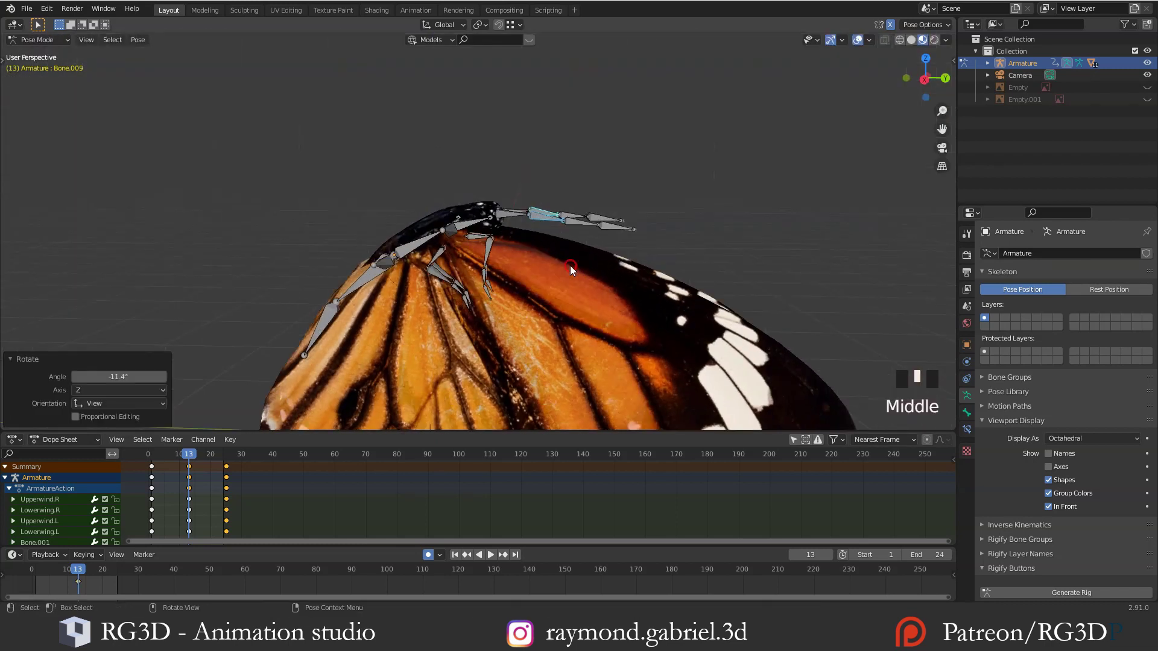
{"action": "key", "text": "r"}
{"action": "left_click", "coordinate": [607, 240]}
{"action": "key", "text": "r"}
{"action": "left_click", "coordinate": [625, 269]}
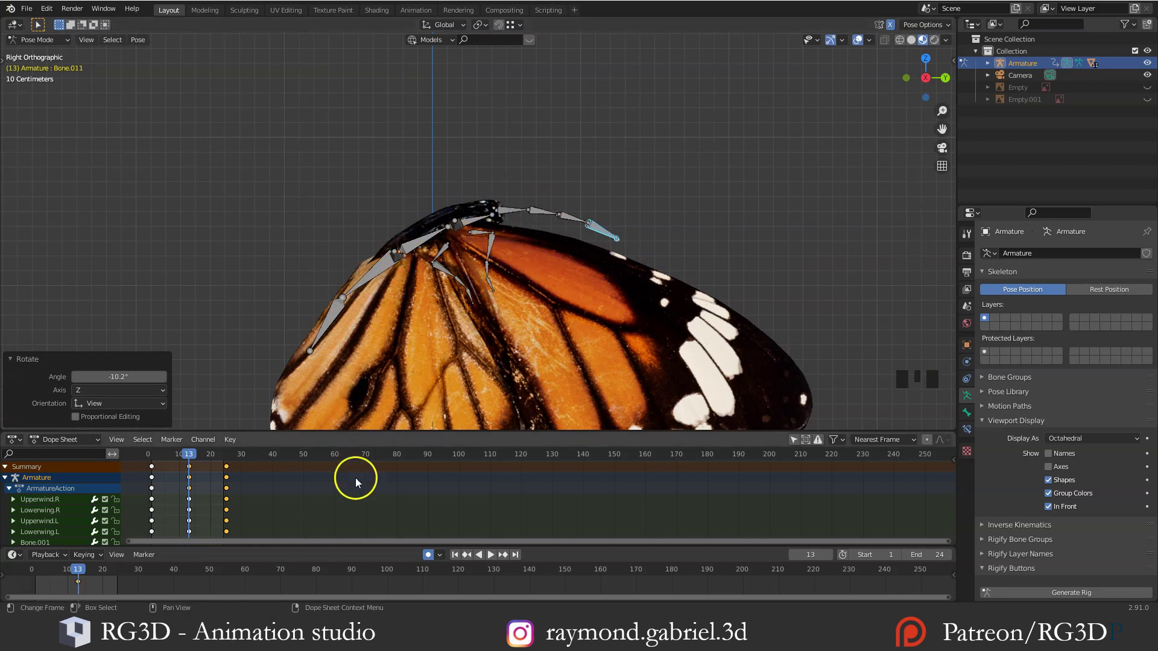
At frame 1, curl both antennae upward by rotating their bone segments in the right orthographic view
{"action": "middle_click_drag", "start_coordinate": [196, 486], "coordinate": [221, 505]}
{"action": "left_click", "coordinate": [217, 464]}
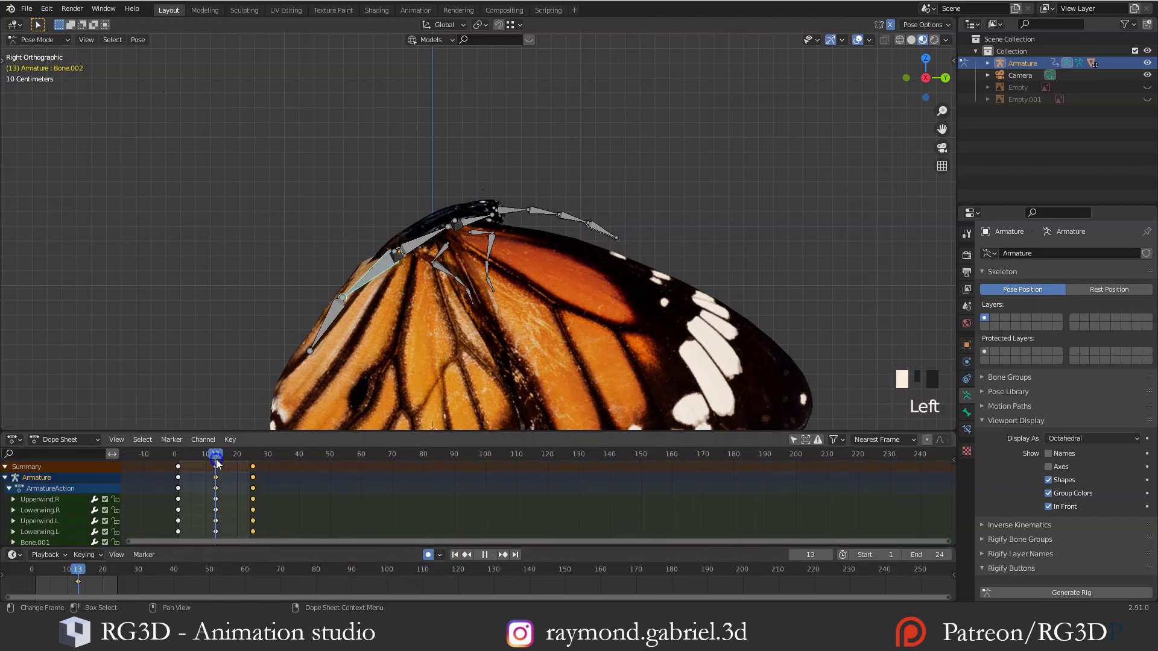
{"action": "left_click_drag", "start_coordinate": [217, 458], "coordinate": [178, 461]}
{"action": "left_click", "coordinate": [506, 208]}
{"action": "middle_click_drag", "start_coordinate": [506, 208], "coordinate": [477, 264]}
{"action": "key", "text": "KP_3"}
{"action": "key", "text": "r"}
{"action": "left_click", "coordinate": [559, 248]}
{"action": "middle_click_drag", "start_coordinate": [559, 248], "coordinate": [543, 265]}
{"action": "key", "text": "r"}
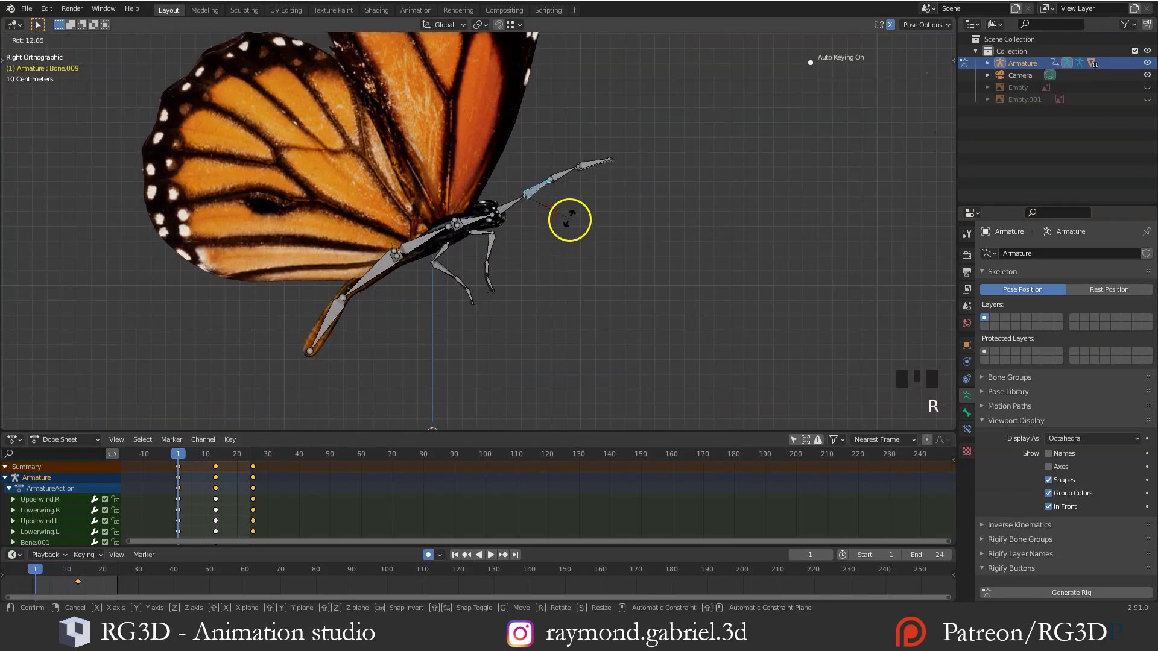
{"action": "left_click", "coordinate": [573, 208]}
{"action": "middle_click_drag", "start_coordinate": [582, 193], "coordinate": [595, 181]}
{"action": "key", "text": "r"}
{"action": "left_click", "coordinate": [610, 145]}
Lift the abdomen at frame 1 by rotating the tail bone and the middle abdomen bone upward
{"action": "left_click", "coordinate": [327, 324]}
{"action": "key", "text": "r"}
{"action": "left_click", "coordinate": [414, 324]}
{"action": "left_click", "coordinate": [369, 277]}
{"action": "key", "text": "r"}
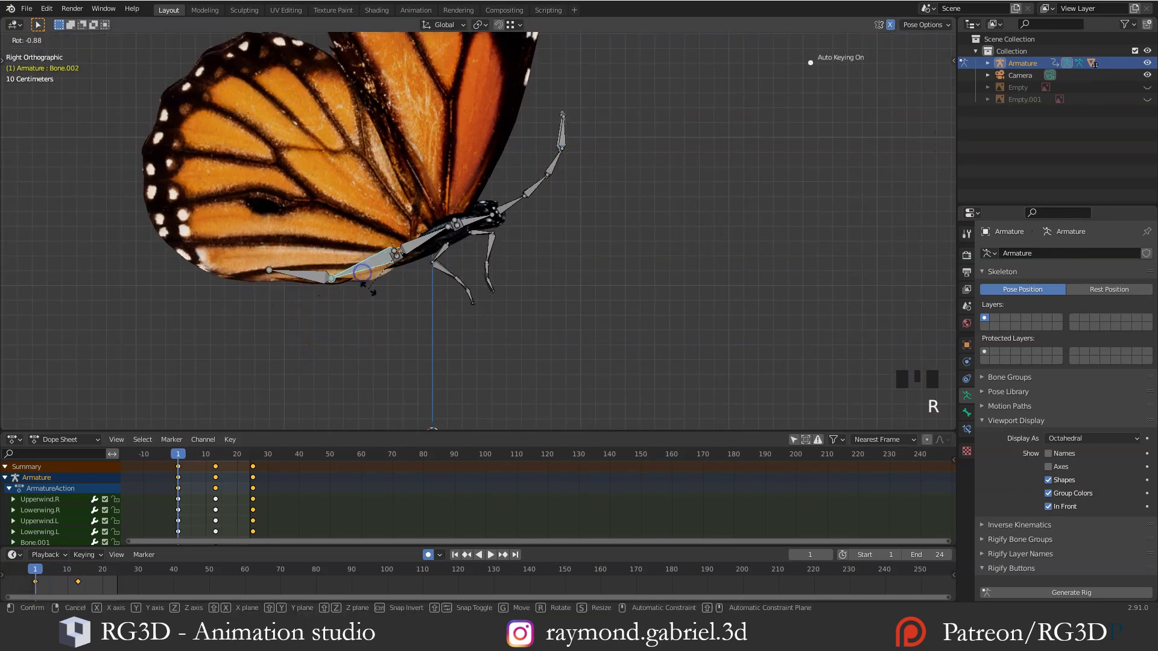
{"action": "middle_click_drag", "start_coordinate": [422, 271], "coordinate": [455, 297]}
{"action": "key", "text": "KP_3"}
{"action": "key", "text": "r"}
{"action": "left_click", "coordinate": [440, 296]}
{"action": "key", "text": "r"}
{"action": "left_click", "coordinate": [392, 276]}
Rotate the front body bone upward at frame 1 so the head and antennae tilt back
{"action": "key", "text": "r"}
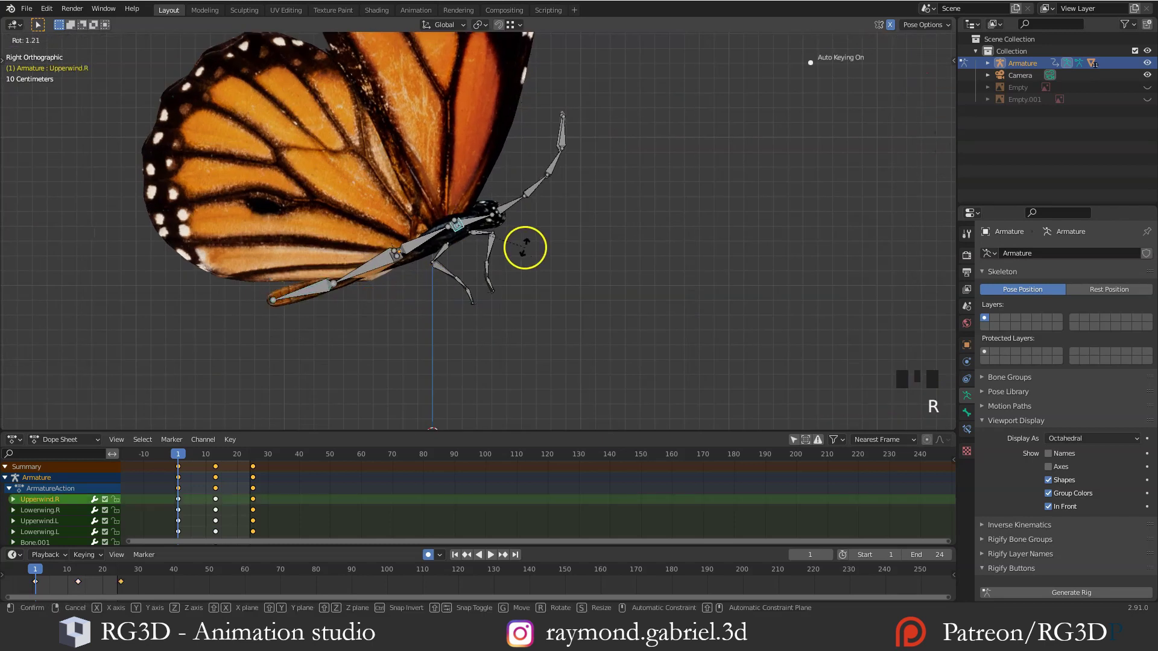
{"action": "left_click", "coordinate": [471, 218]}
{"action": "key", "text": "r"}
{"action": "left_click", "coordinate": [468, 319]}
Duplicate all frame 1 keyframes onto frame 25 and play back the body and antenna motion
{"action": "left_click", "coordinate": [180, 467]}
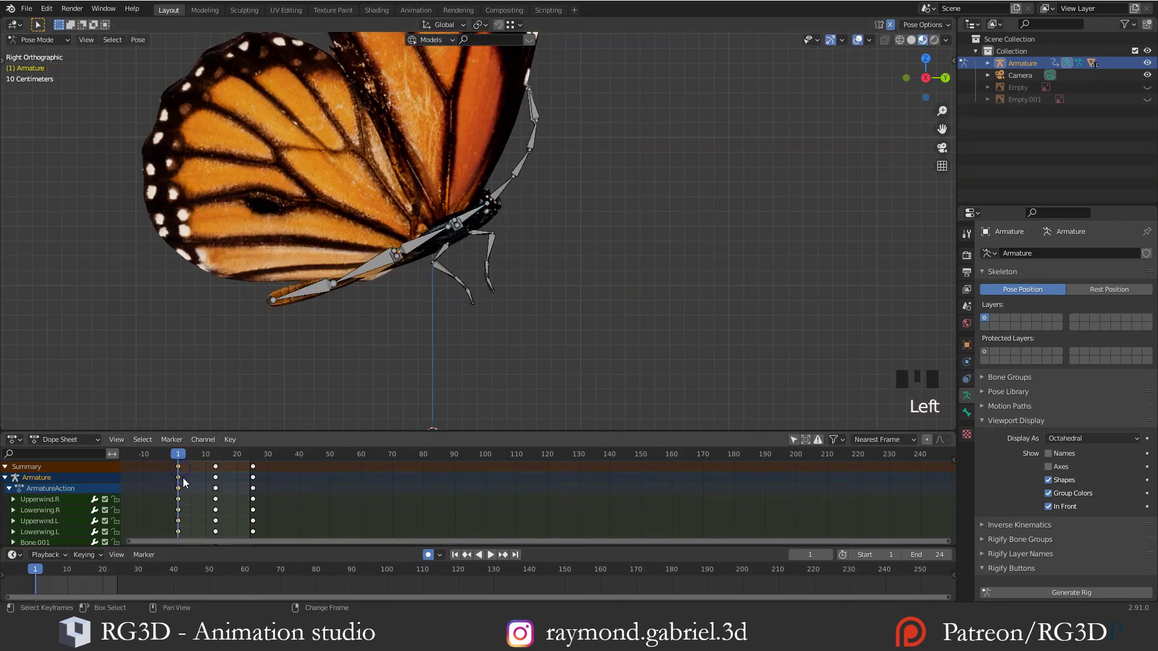
{"action": "key", "text": "shift+d"}
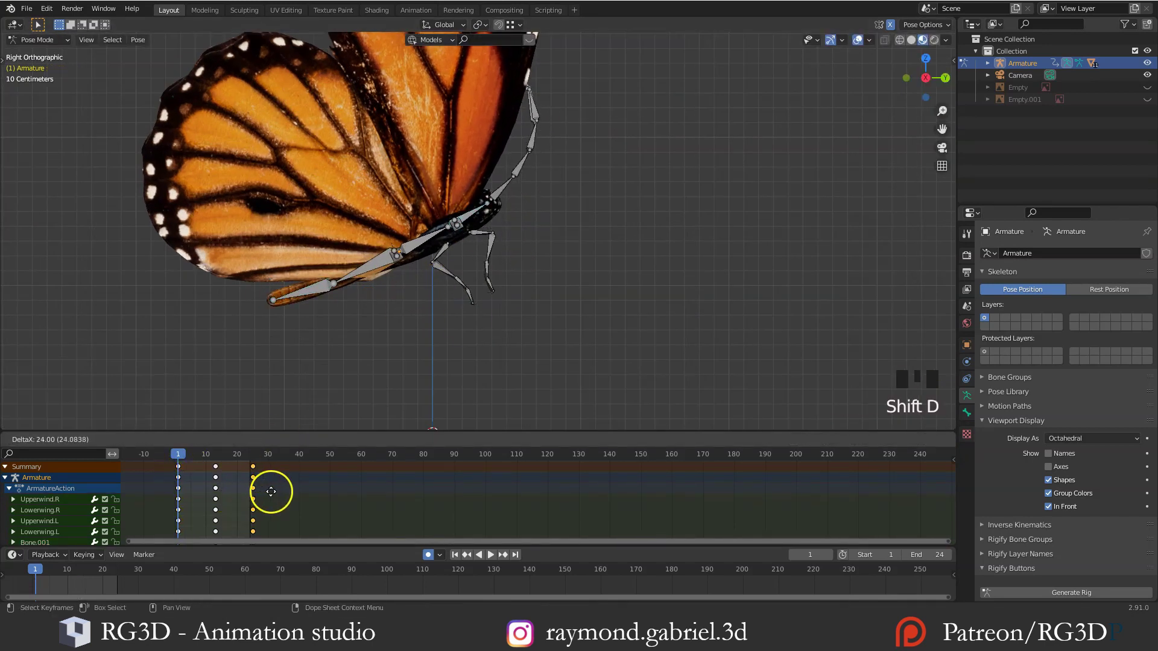
{"action": "left_click", "coordinate": [271, 491]}
{"action": "scroll", "coordinate": [522, 323], "scroll_direction": "down", "scroll_amount": 2}
{"action": "middle_click_drag", "start_coordinate": [522, 323], "coordinate": [491, 336]}
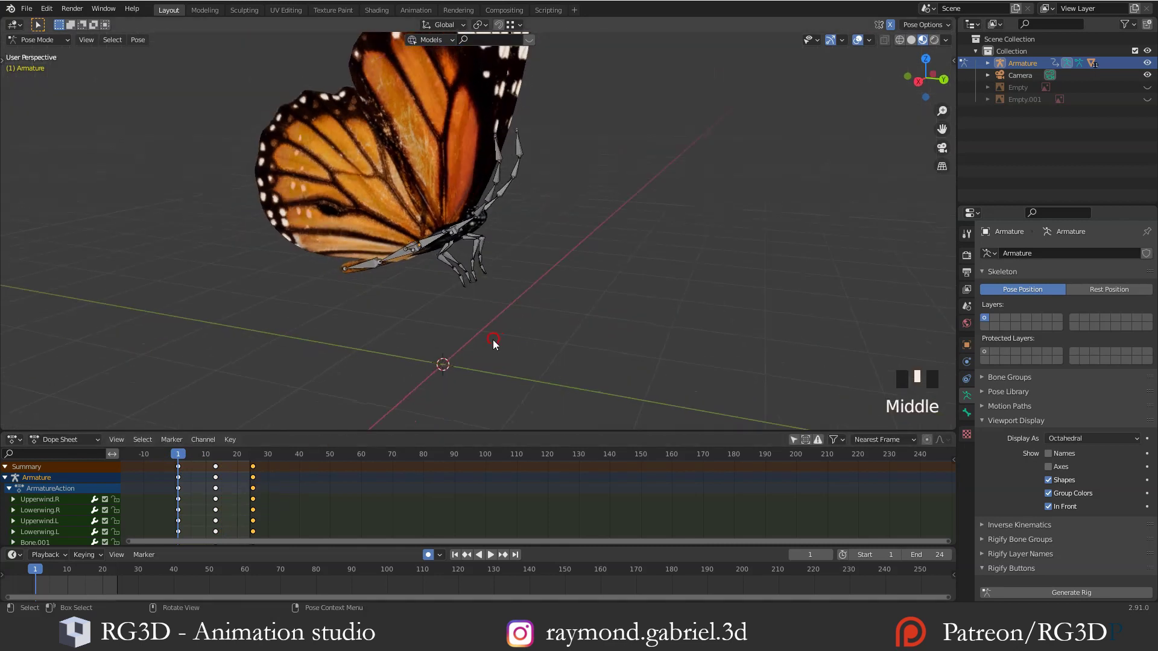
{"action": "left_click", "coordinate": [490, 558]}
{"action": "middle_click_drag", "start_coordinate": [523, 392], "coordinate": [493, 373]}
{"action": "left_click", "coordinate": [487, 555]}
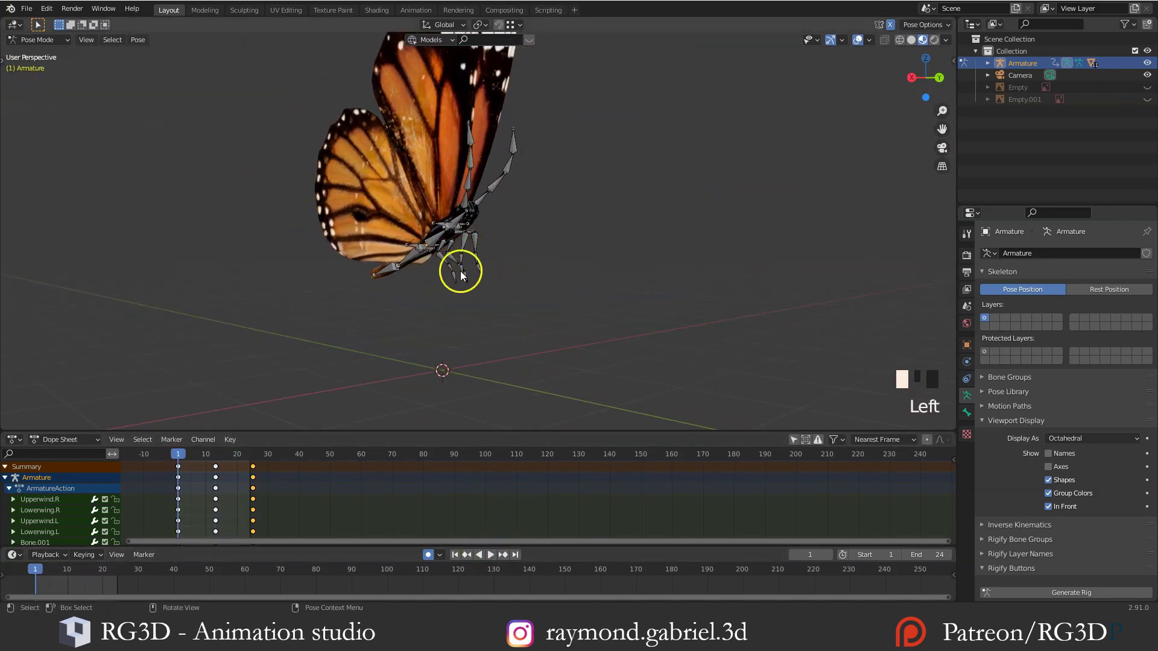
Select the four upper leg bones and insert Location, Rotation & Scale keyframes at frame 1
{"action": "scroll", "coordinate": [460, 270], "scroll_direction": "up", "scroll_amount": 4}
{"action": "middle_click_drag", "start_coordinate": [455, 263], "coordinate": [432, 300]}
{"action": "scroll", "coordinate": [454, 275], "scroll_direction": "up", "scroll_amount": 1}
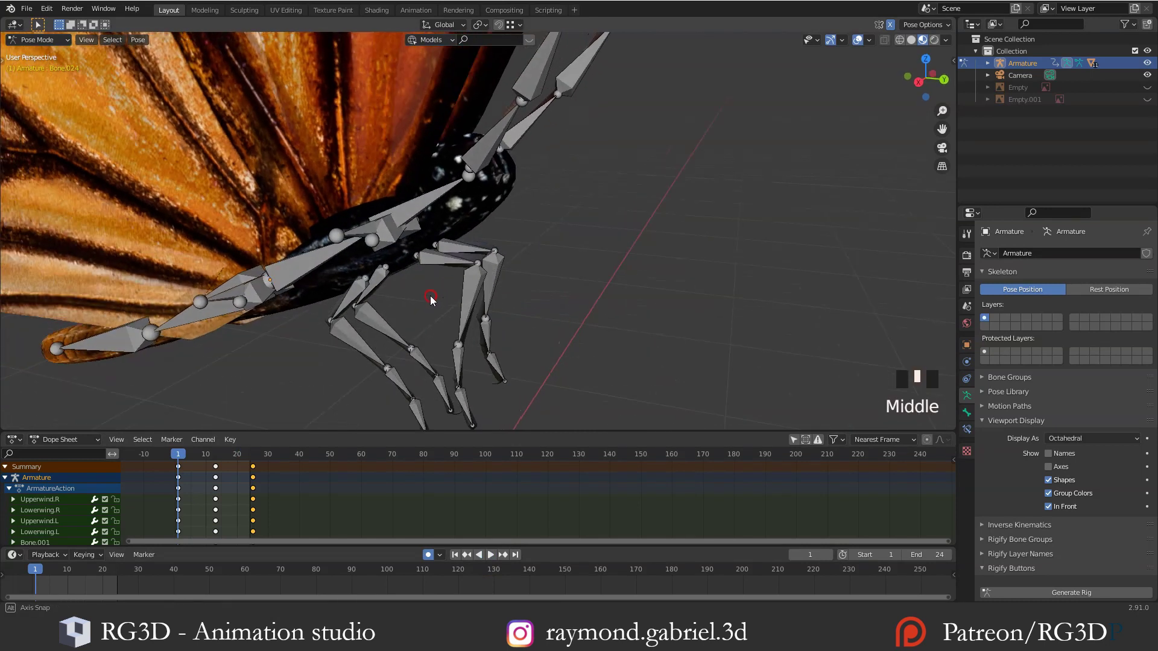
{"action": "left_click", "coordinate": [442, 256]}
{"action": "left_click", "coordinate": [350, 297], "text": "shift"}
{"action": "left_click", "coordinate": [371, 287], "text": "shift"}
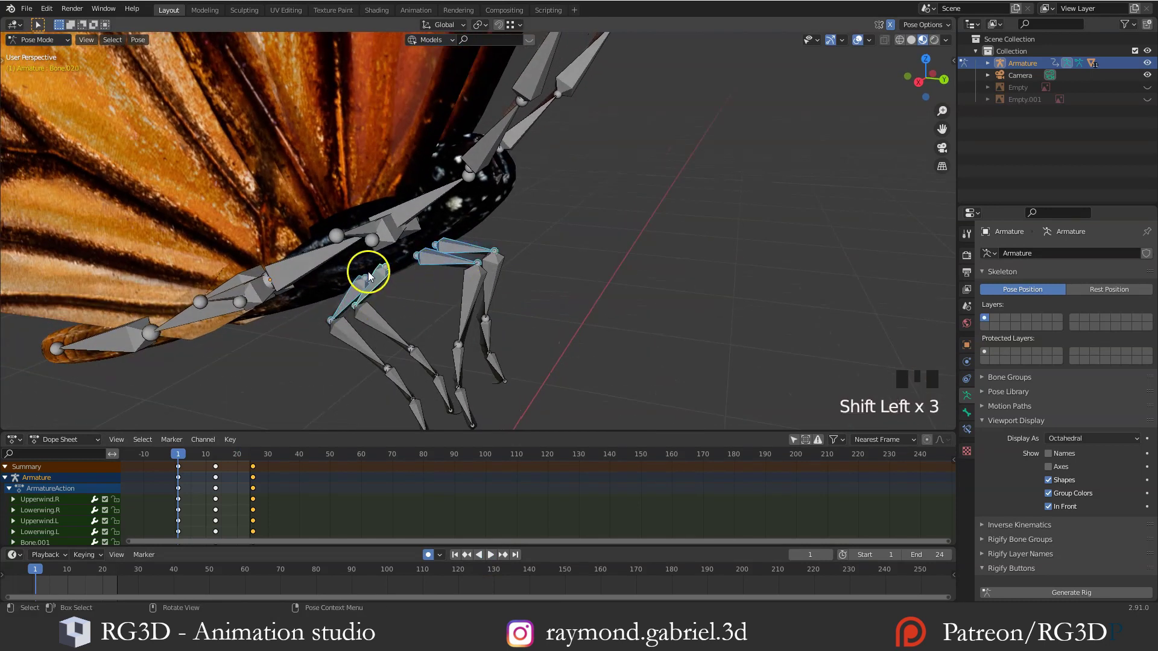
{"action": "key", "text": "i"}
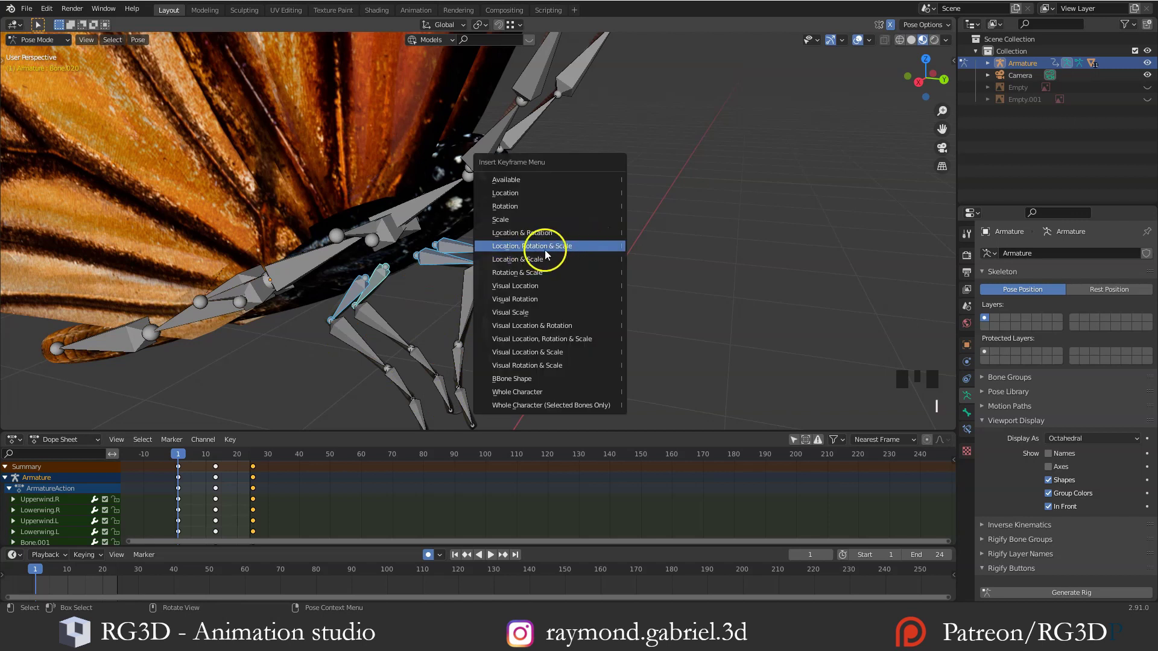
{"action": "left_click", "coordinate": [545, 247]}
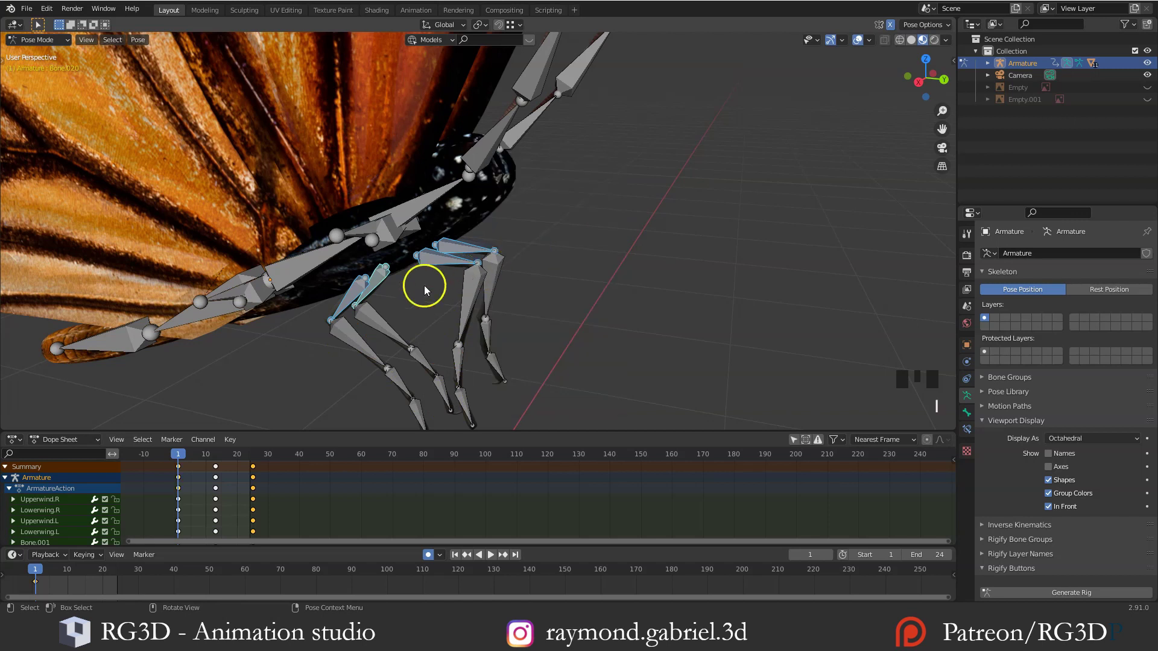
At frame 13, rotate both front upper leg bones about -22° in the right orthographic view
{"action": "middle_click_drag", "start_coordinate": [410, 325], "coordinate": [425, 320]}
{"action": "left_click_drag", "start_coordinate": [210, 454], "coordinate": [216, 460]}
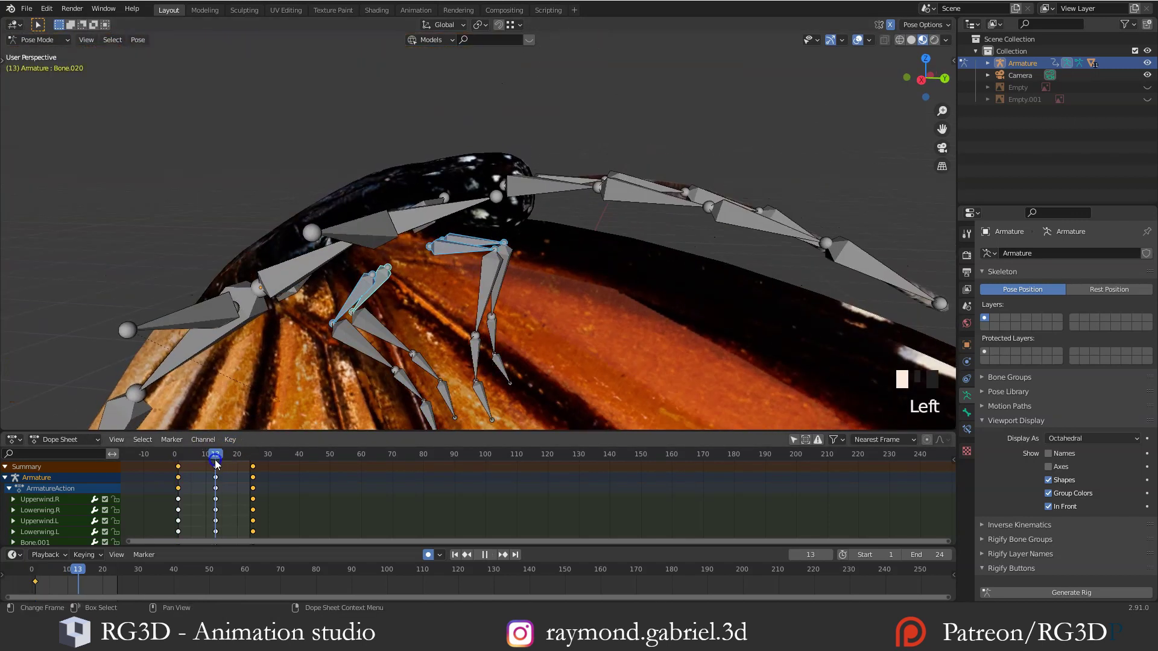
{"action": "mouse_move", "coordinate": [403, 326]}
{"action": "middle_mouse_down"}
{"action": "mouse_move", "coordinate": [408, 317]}
{"action": "mouse_move", "coordinate": [389, 322]}
{"action": "middle_mouse_up"}
{"action": "left_click", "coordinate": [445, 247]}
{"action": "left_click", "coordinate": [462, 241], "text": "shift"}
{"action": "middle_click_drag", "start_coordinate": [462, 243], "coordinate": [476, 265], "text": "alt"}
{"action": "key", "text": "r"}
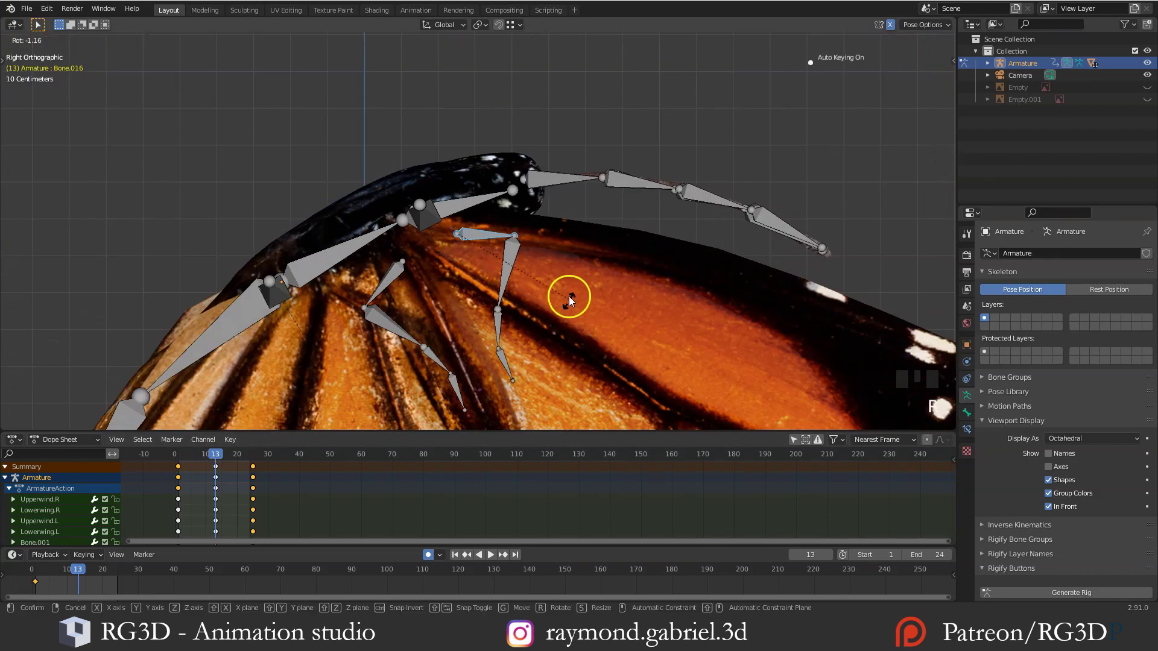
{"action": "left_click", "coordinate": [537, 330]}
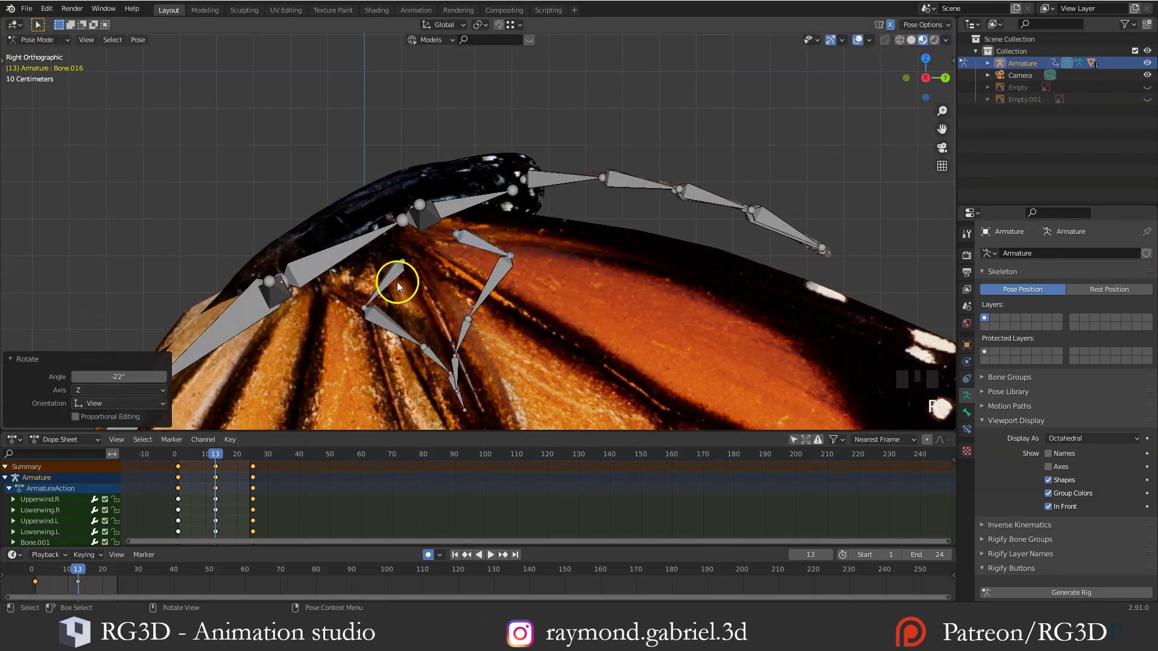
Rotate both rear upper leg bones forward at frame 13 in the right orthographic view
{"action": "middle_click_drag", "start_coordinate": [397, 281], "coordinate": [422, 289]}
{"action": "left_click", "coordinate": [381, 275], "text": "shift"}
{"action": "key", "text": "r"}
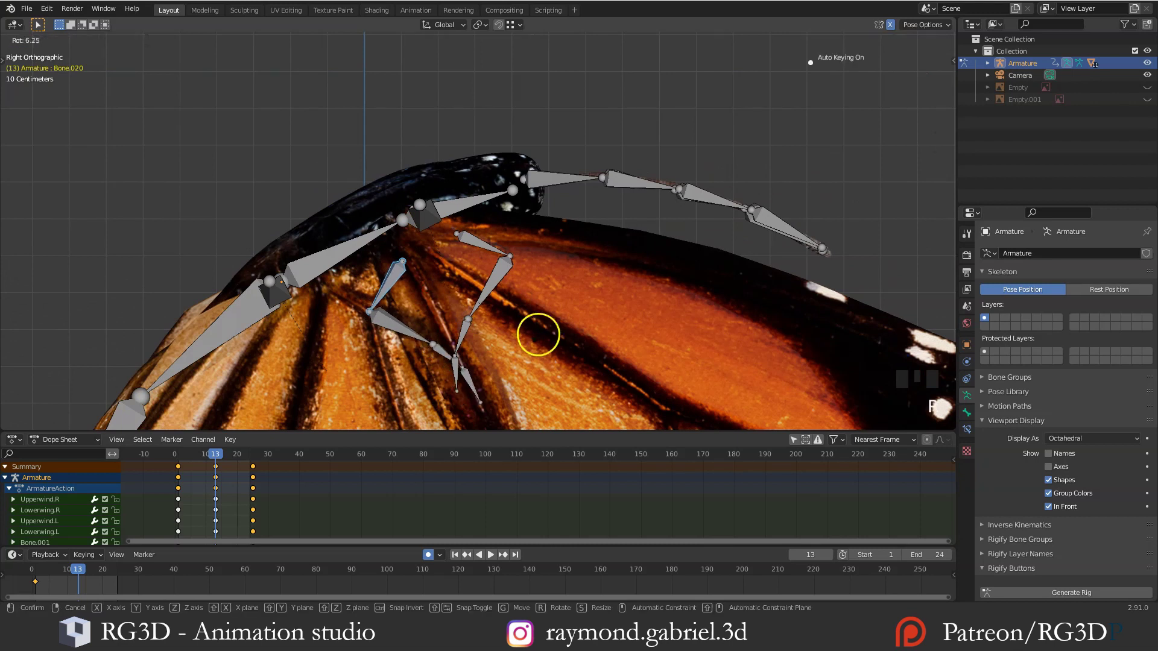
{"action": "left_click", "coordinate": [567, 311]}
{"action": "middle_click_drag", "start_coordinate": [563, 312], "coordinate": [500, 337]}
Duplicate the frame 1 keyframes, including the leg bones, onto frame 25
{"action": "left_click", "coordinate": [240, 486]}
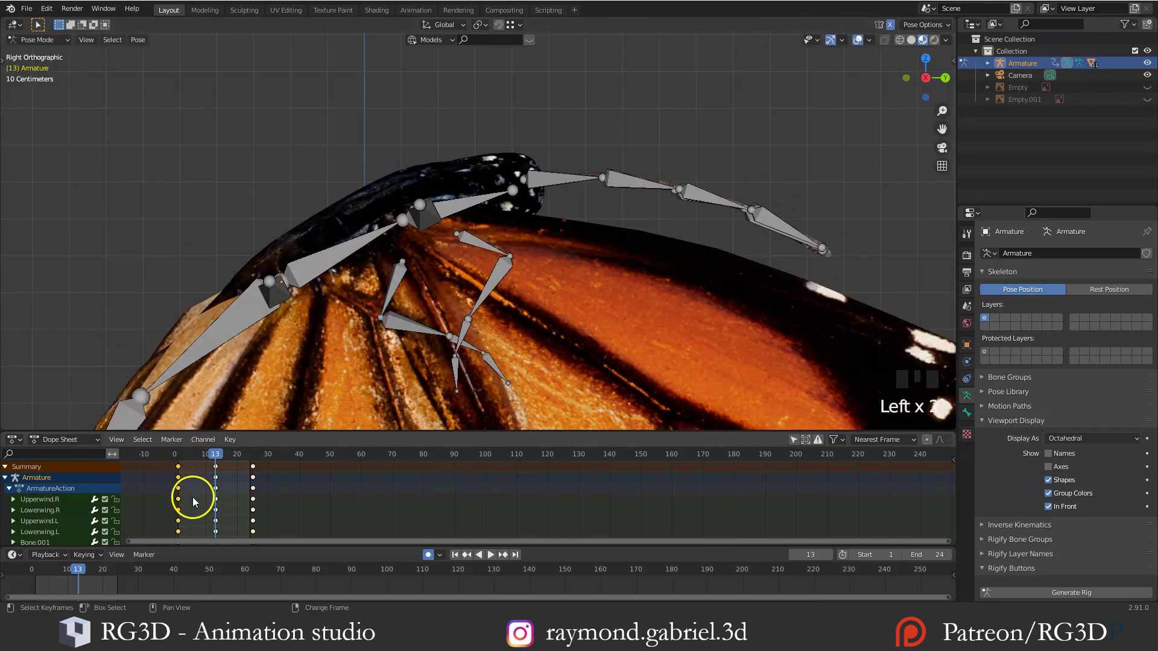
{"action": "key", "text": "shift+d"}
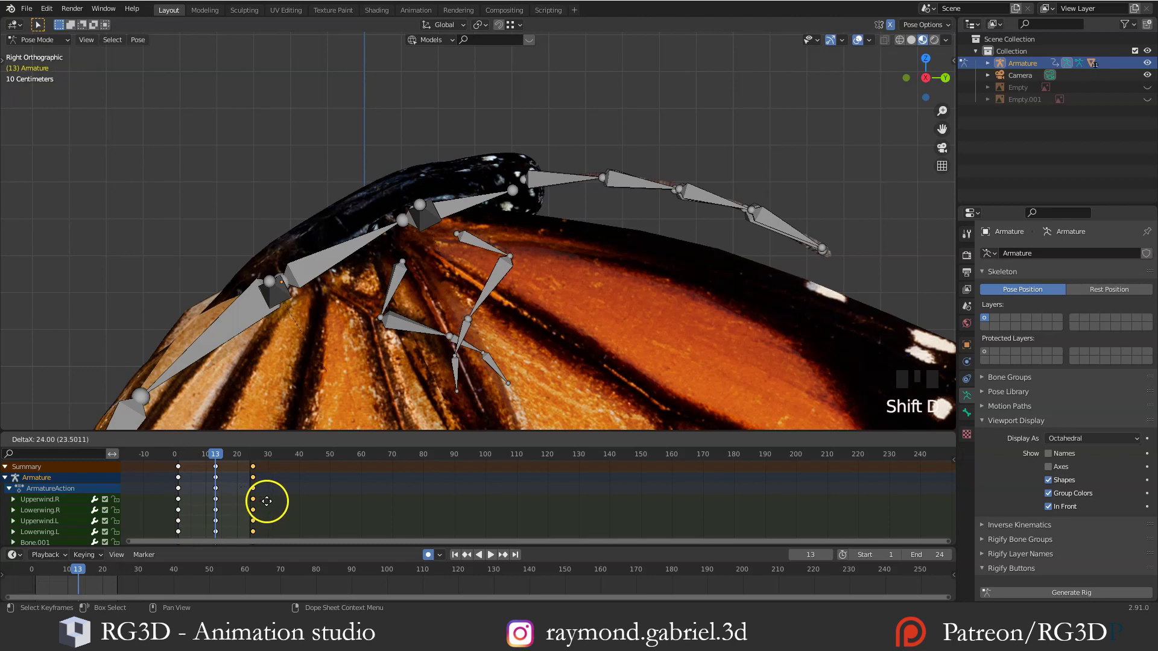
{"action": "left_click", "coordinate": [266, 501]}
Play the full flapping loop and examine the wing, body, antenna and leg motion from a distance
{"action": "key", "text": "space"}
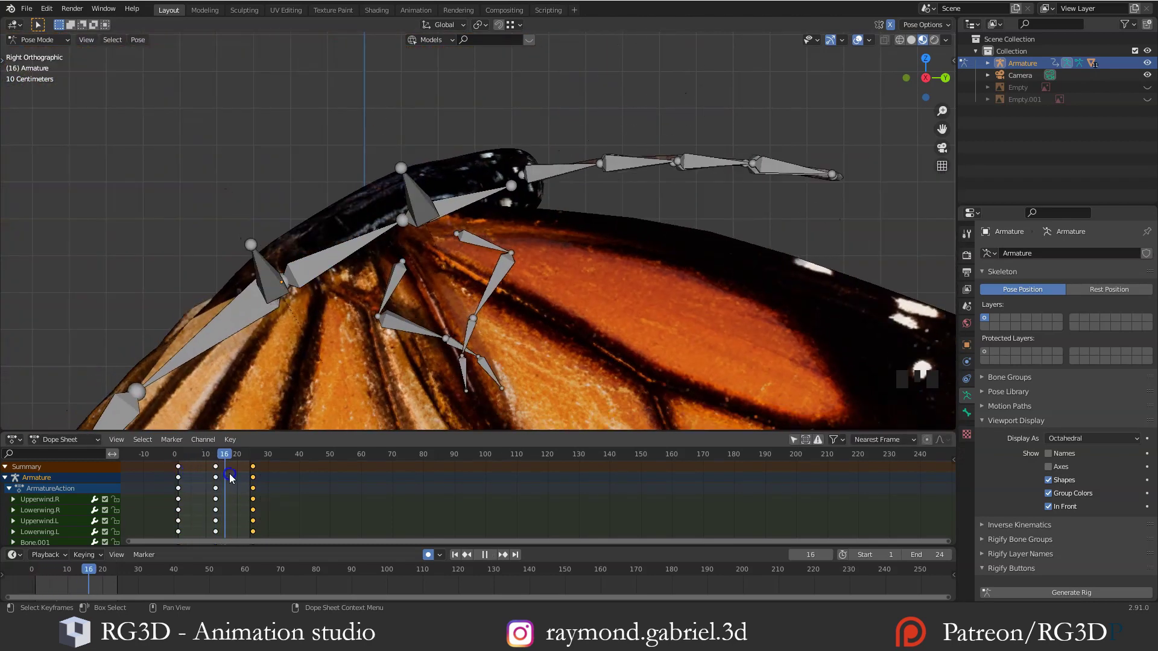
{"action": "key", "text": "space"}
{"action": "scroll", "coordinate": [582, 265], "scroll_direction": "down", "scroll_amount": 4}
{"action": "middle_click_drag", "start_coordinate": [588, 266], "coordinate": [533, 265]}
{"action": "middle_click_drag", "start_coordinate": [533, 265], "coordinate": [422, 334], "text": "shift"}
{"action": "scroll", "coordinate": [452, 326], "scroll_direction": "down", "scroll_amount": 1}
{"action": "key", "text": "space"}
{"action": "scroll", "coordinate": [439, 324], "scroll_direction": "up", "scroll_amount": 1}
{"action": "scroll", "coordinate": [457, 343], "scroll_direction": "up", "scroll_amount": 1}
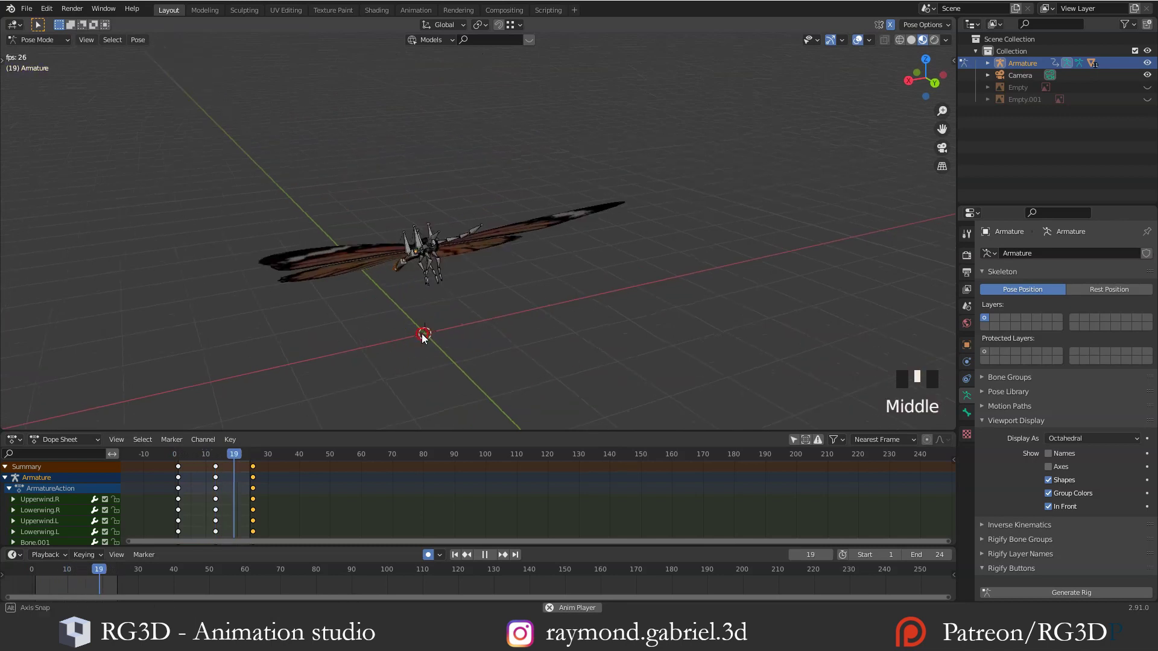
Return the armature to Object Mode and add a Sun light to the scene
{"action": "key", "text": "ctrl+Tab"}
{"action": "key", "text": "ctrl+Tab"}
{"action": "middle_click_drag", "start_coordinate": [486, 258], "coordinate": [497, 278]}
{"action": "key", "text": "ctrl+Tab"}
{"action": "middle_click_drag", "start_coordinate": [439, 212], "coordinate": [542, 283], "text": "shift"}
{"action": "key", "text": "shift+a"}
{"action": "mouse_move", "coordinate": [556, 293]}
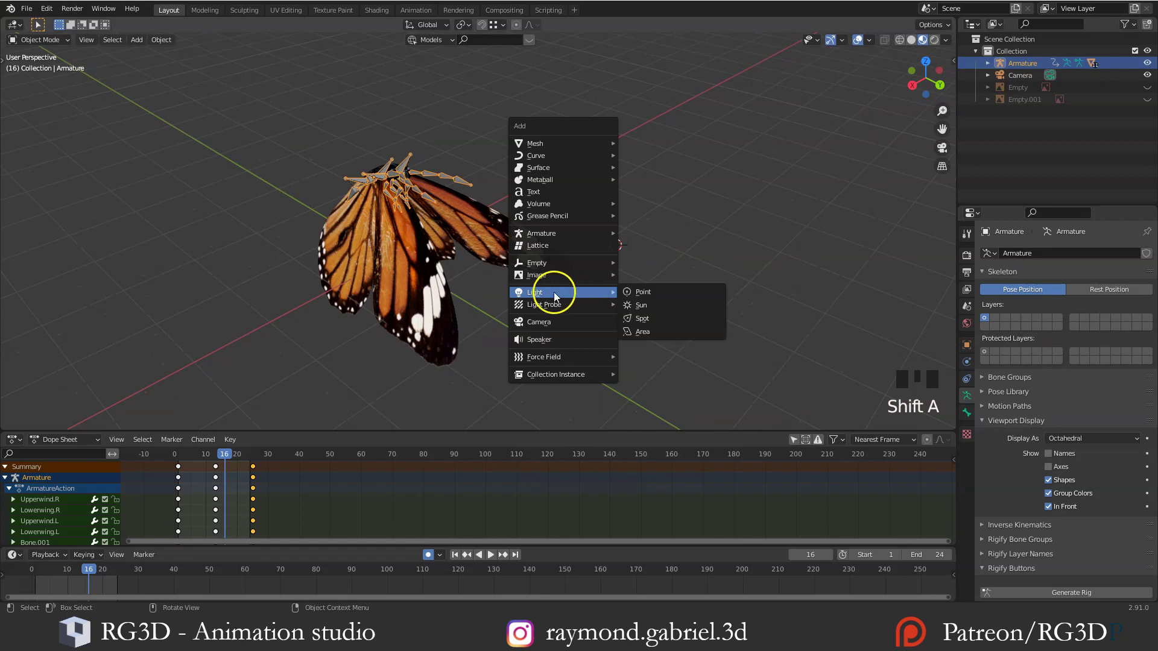
{"action": "left_click", "coordinate": [644, 305]}
Move the sun light above the butterfly, raising it about 2.26 m
{"action": "scroll", "coordinate": [460, 265], "scroll_direction": "down", "scroll_amount": 4}
{"action": "key", "text": "g"}
{"action": "left_click", "coordinate": [440, 258]}
{"action": "scroll", "coordinate": [478, 362], "scroll_direction": "up", "scroll_amount": 5}
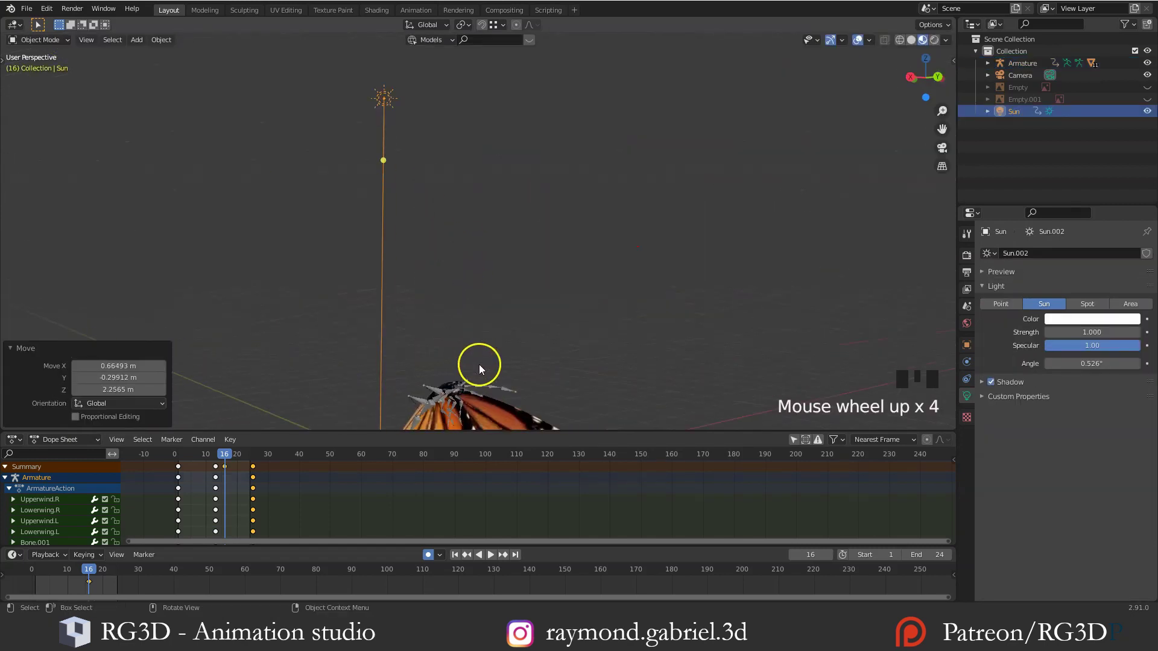
{"action": "scroll", "coordinate": [475, 247], "scroll_direction": "up", "scroll_amount": 1}
{"action": "left_click", "coordinate": [475, 247]}
{"action": "key", "text": "ctrl+z"}
{"action": "scroll", "coordinate": [482, 247], "scroll_direction": "down", "scroll_amount": 3}
{"action": "middle_click_drag", "start_coordinate": [645, 241], "coordinate": [615, 258], "text": "shift"}
Switch the viewport to Rendered shading
{"action": "key", "text": "z"}
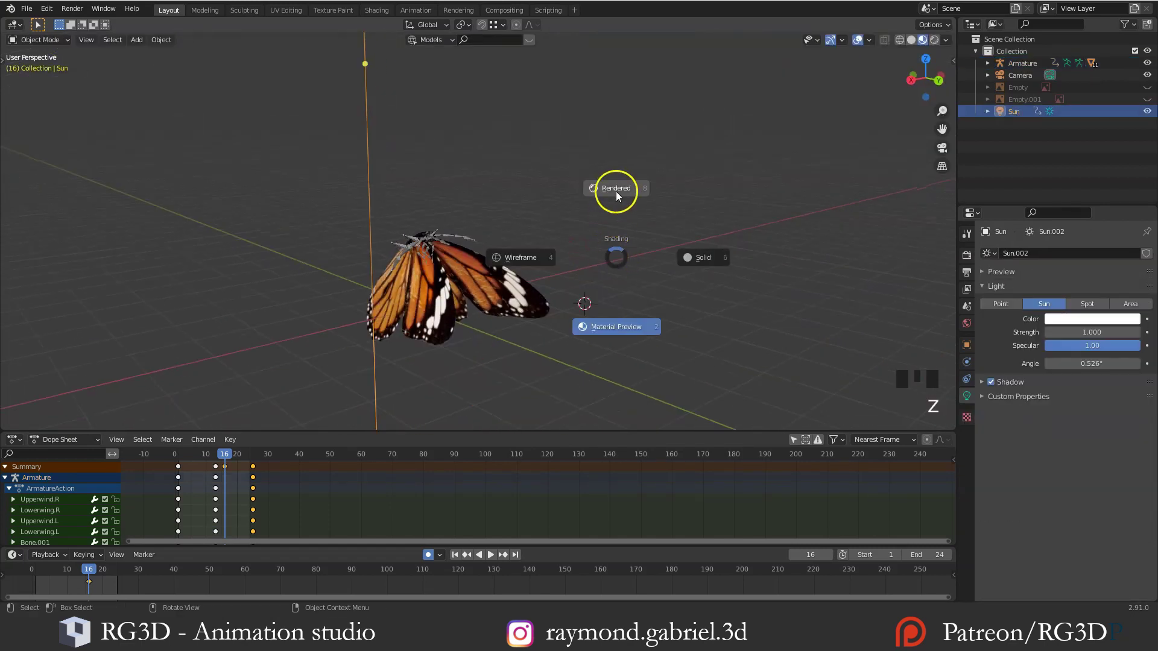
{"action": "left_click", "coordinate": [615, 190]}
{"action": "middle_click_drag", "start_coordinate": [614, 190], "coordinate": [884, 351]}
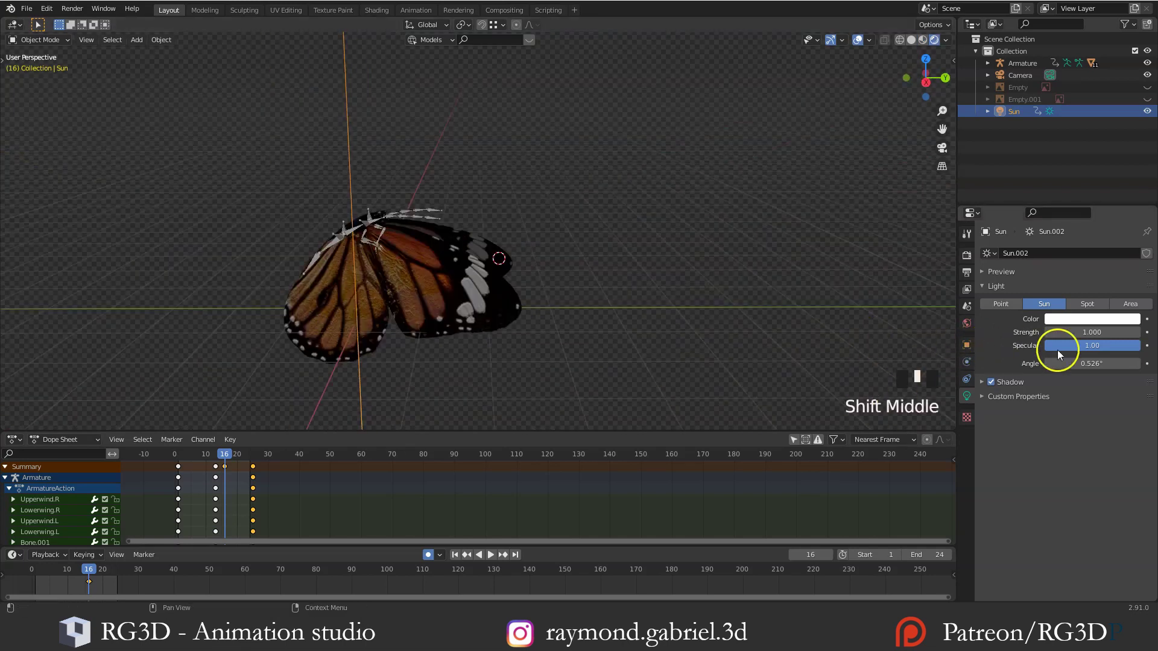
Set the sun light's strength to 5 and check how it lights the wings
{"action": "left_click", "coordinate": [1078, 333]}
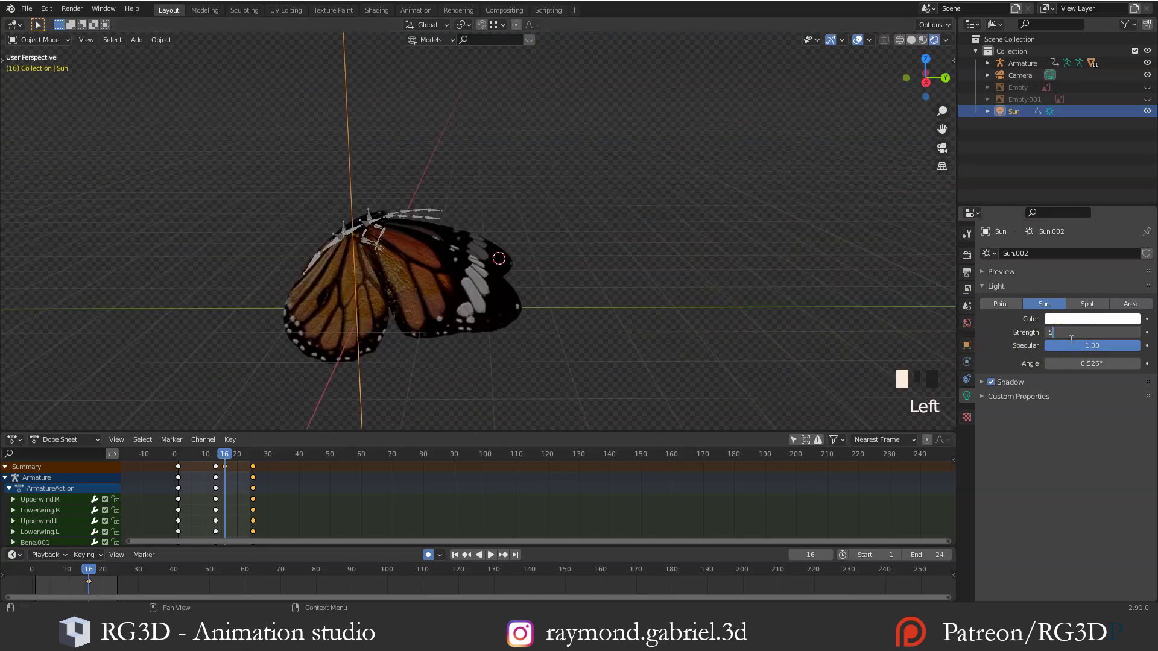
{"action": "key", "text": "Return"}
{"action": "middle_click_drag", "start_coordinate": [609, 232], "coordinate": [564, 226]}
{"action": "scroll", "coordinate": [572, 238], "scroll_direction": "down", "scroll_amount": 1}
{"action": "scroll", "coordinate": [564, 230], "scroll_direction": "down", "scroll_amount": 1}
{"action": "middle_click_drag", "start_coordinate": [564, 230], "coordinate": [558, 239]}
{"action": "middle_click_drag", "start_coordinate": [446, 265], "coordinate": [457, 265], "text": "shift"}
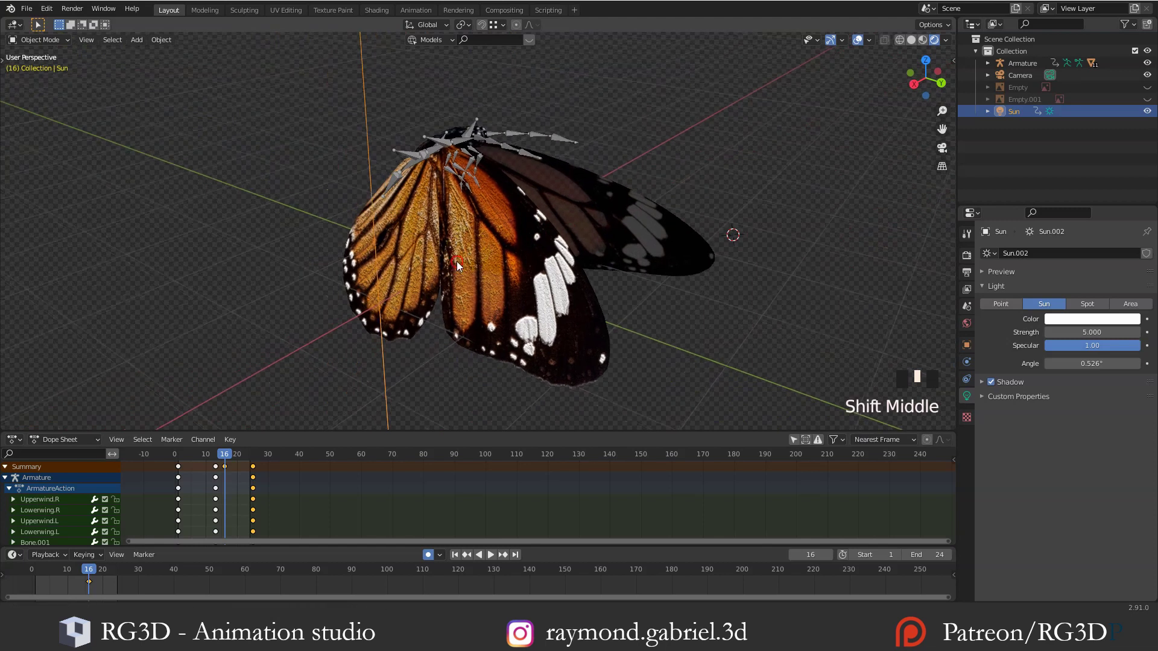
{"action": "scroll", "coordinate": [493, 245], "scroll_direction": "up", "scroll_amount": 4}
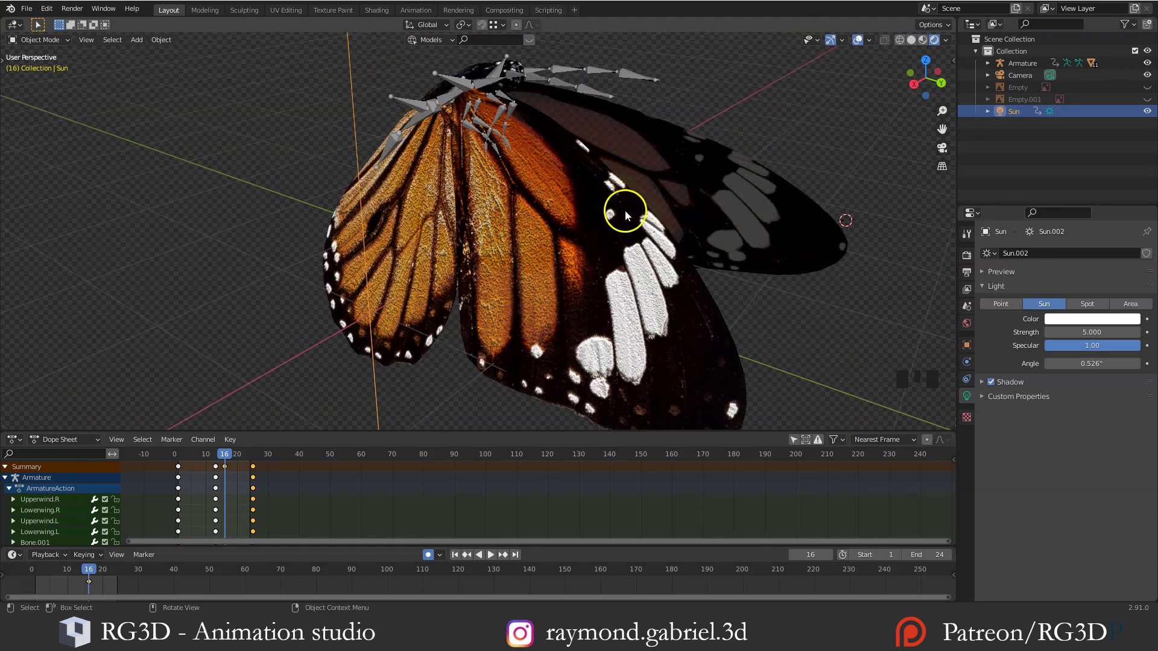
Examine the front wing's material nodes in a Shader Editor opened beside the 3D viewport
{"action": "left_click_drag", "start_coordinate": [899, 22], "coordinate": [717, 181]}
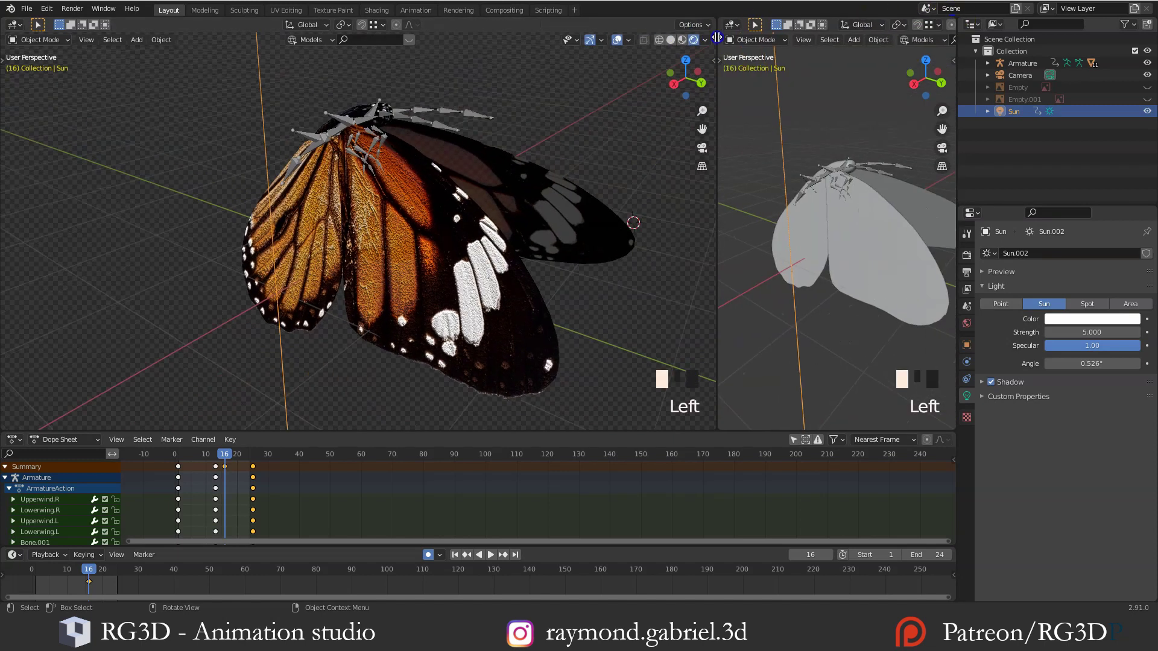
{"action": "left_click", "coordinate": [731, 24]}
{"action": "left_click", "coordinate": [362, 125]}
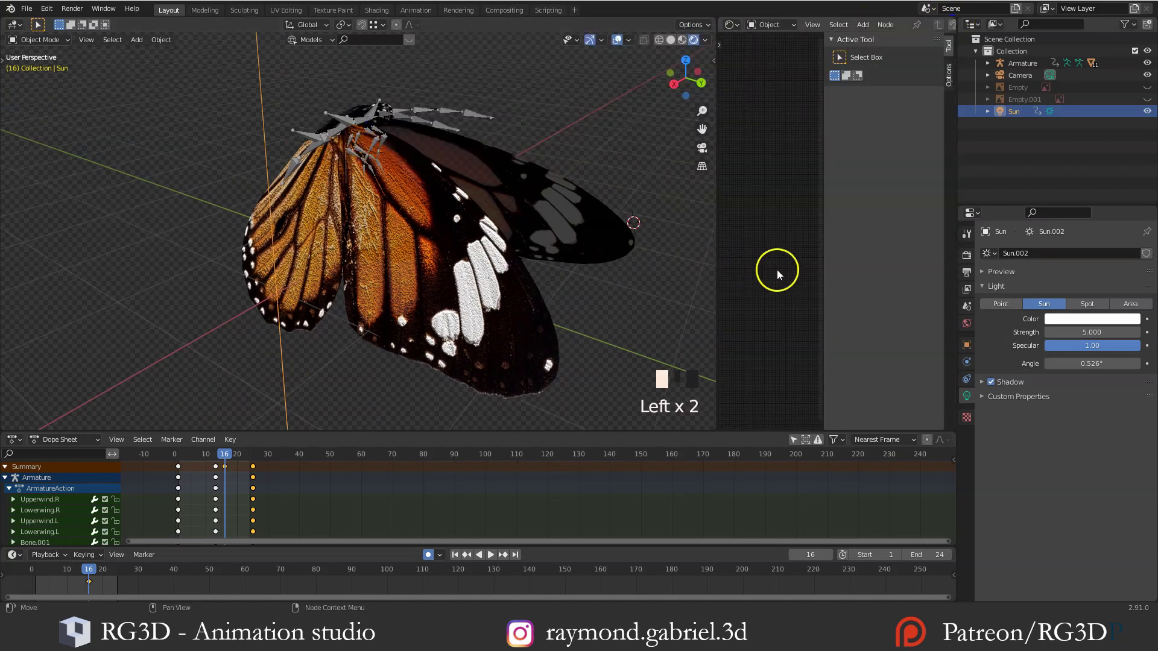
{"action": "key", "text": "n"}
{"action": "left_click", "coordinate": [501, 305]}
{"action": "middle_click_drag", "start_coordinate": [766, 283], "coordinate": [784, 291]}
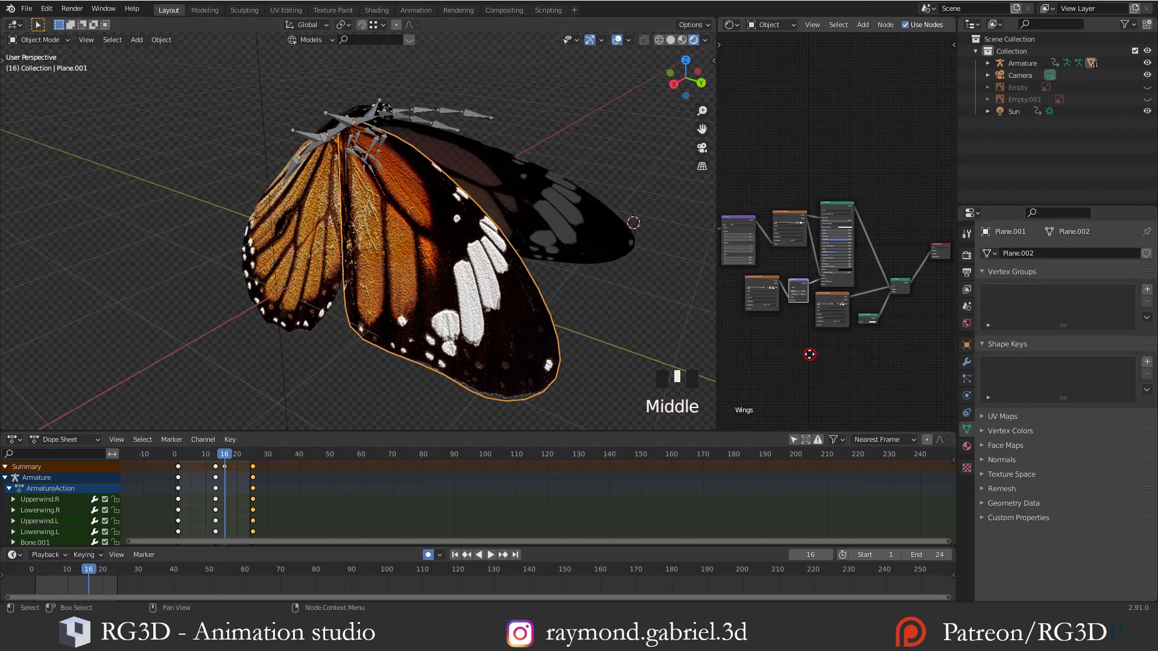
{"action": "scroll", "coordinate": [784, 291], "scroll_direction": "up", "scroll_amount": 8}
{"action": "scroll", "coordinate": [824, 288], "scroll_direction": "up", "scroll_amount": 4}
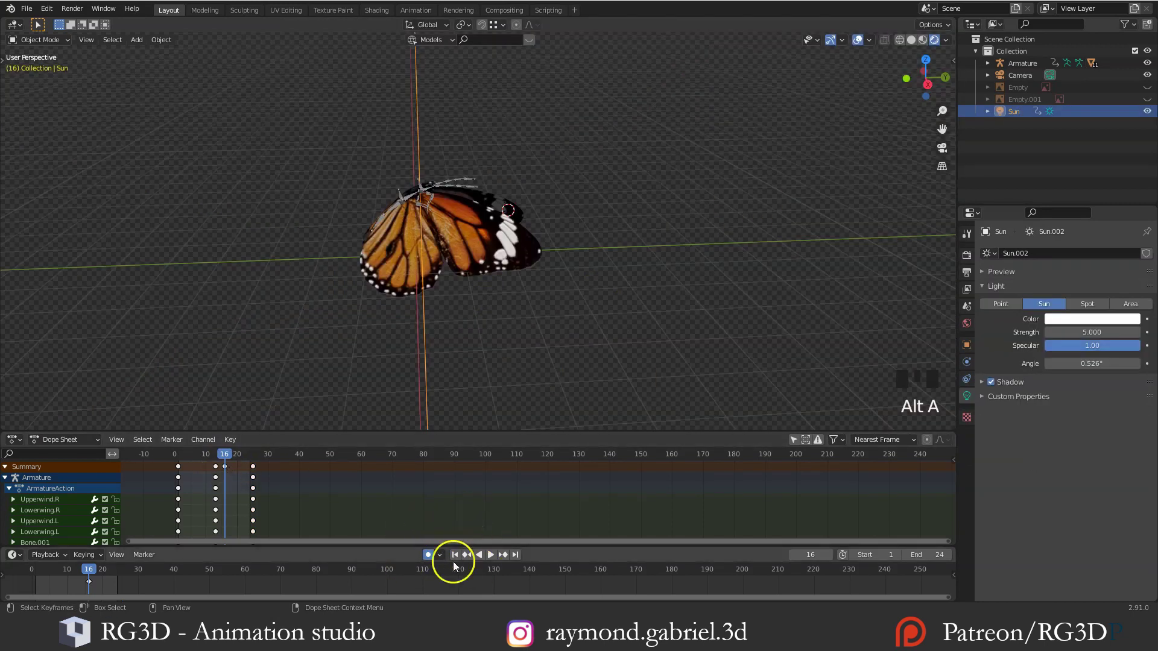
Turn off automatic keyframing and delete the sun's keyframe at frame 16
{"action": "scroll", "coordinate": [446, 347], "scroll_direction": "up", "scroll_amount": 2}
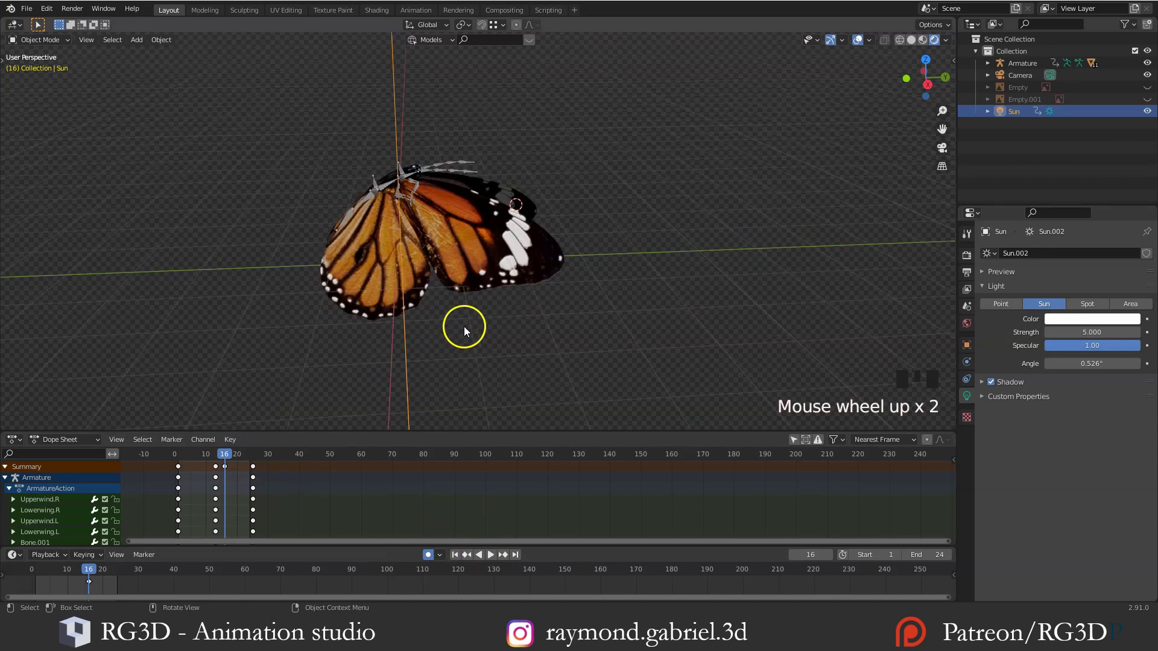
{"action": "middle_click_drag", "start_coordinate": [465, 327], "coordinate": [439, 153]}
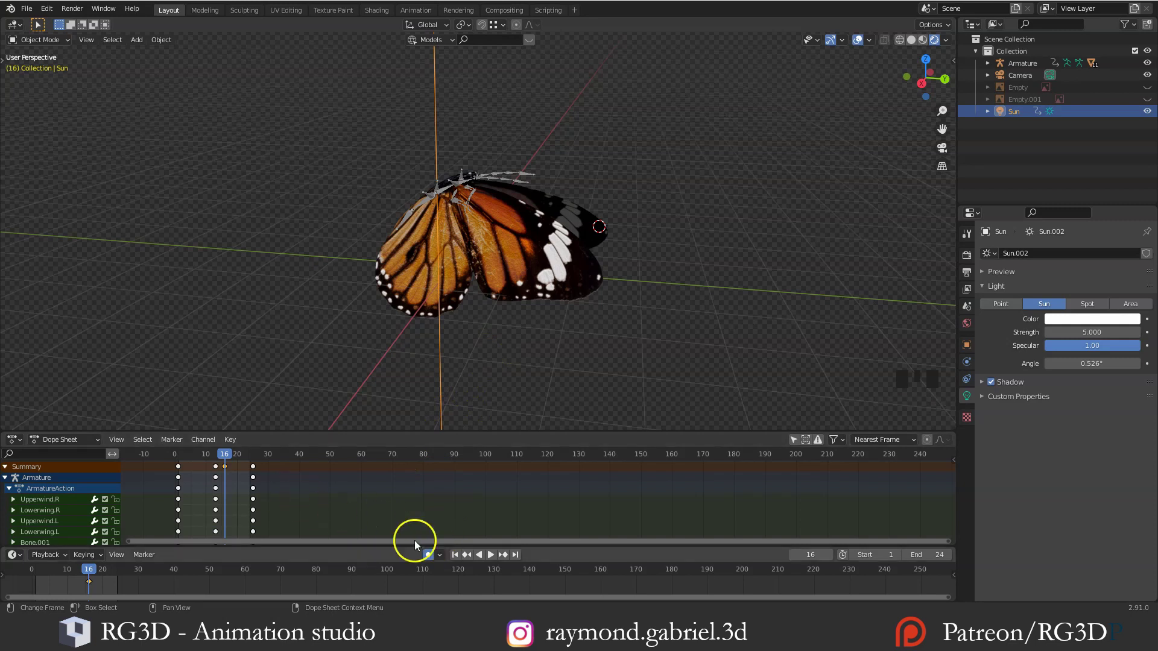
{"action": "left_click", "coordinate": [428, 555]}
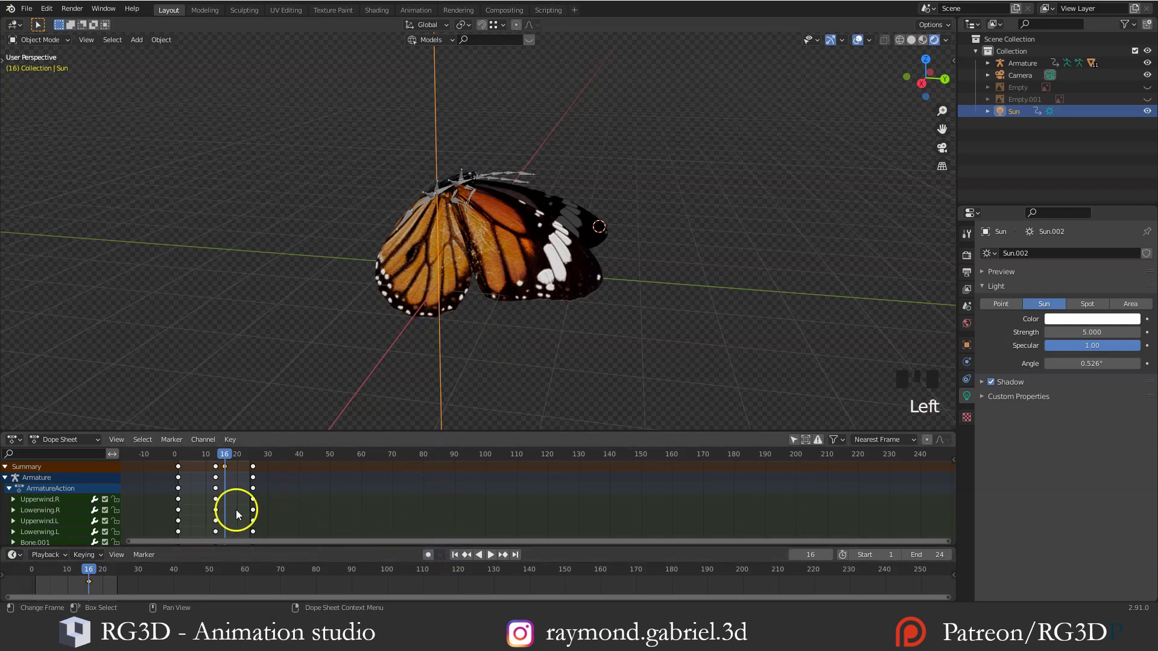
{"action": "right_click", "coordinate": [226, 468]}
{"action": "left_click", "coordinate": [229, 468]}
{"action": "key", "text": "x"}
{"action": "left_click", "coordinate": [225, 469]}
{"action": "middle_click_drag", "start_coordinate": [464, 327], "coordinate": [511, 273]}
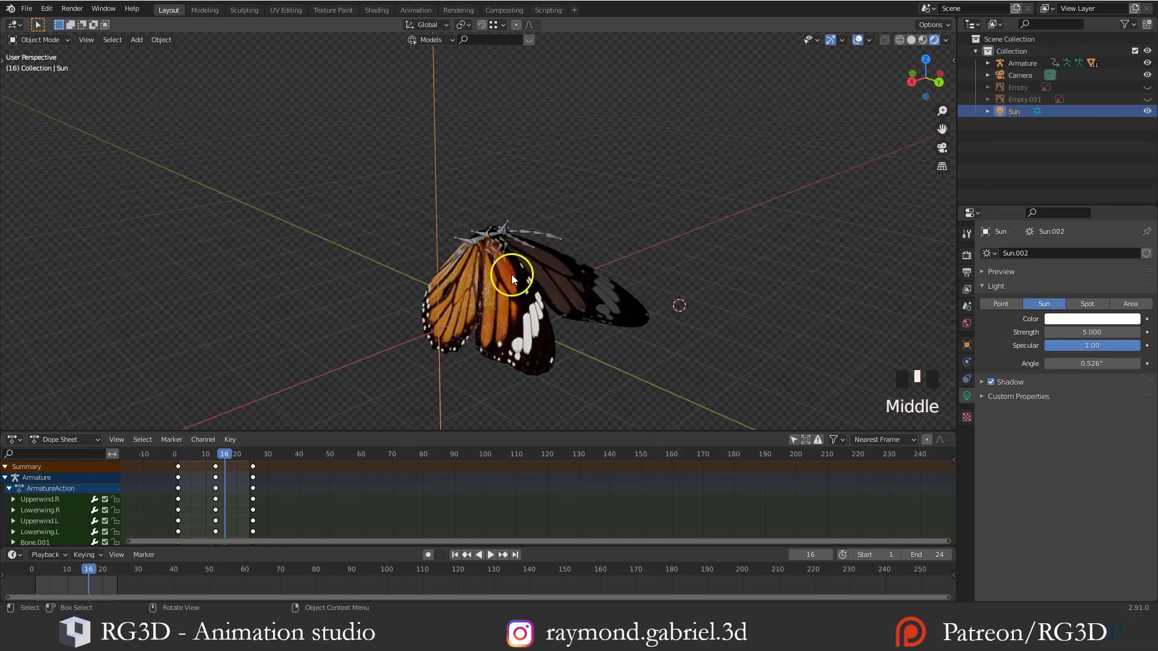
Set the sun light's strength to 10
{"action": "left_click", "coordinate": [1072, 333]}
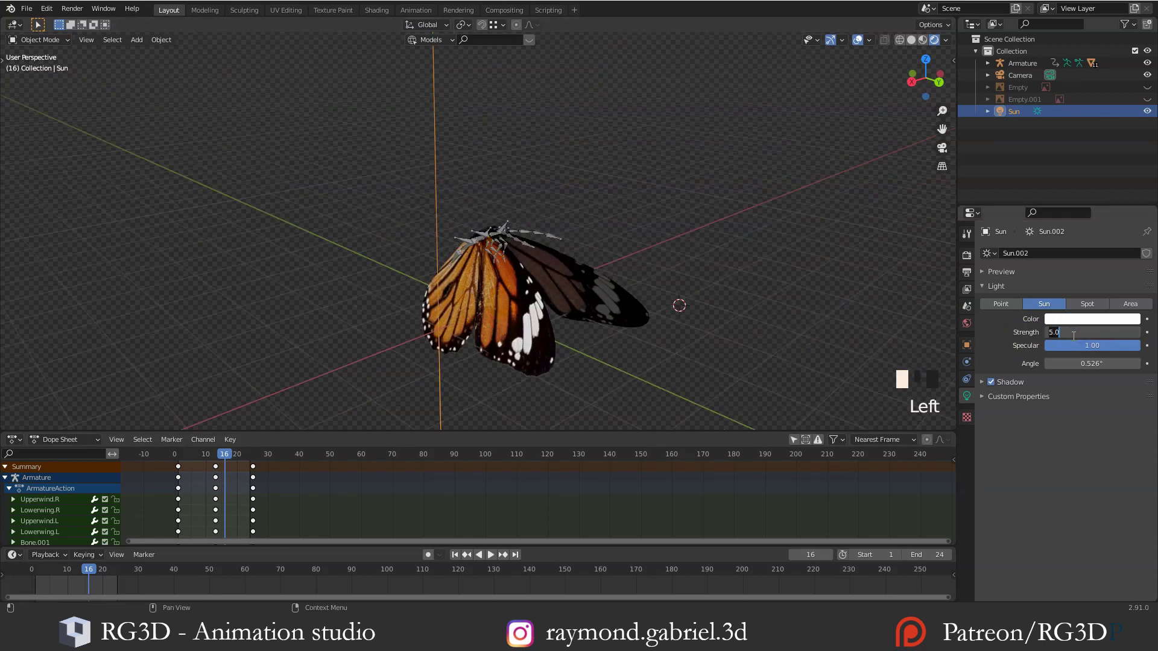
{"action": "key", "text": "Return"}
{"action": "scroll", "coordinate": [551, 259], "scroll_direction": "down", "scroll_amount": 2}
{"action": "middle_click_drag", "start_coordinate": [570, 253], "coordinate": [581, 289]}
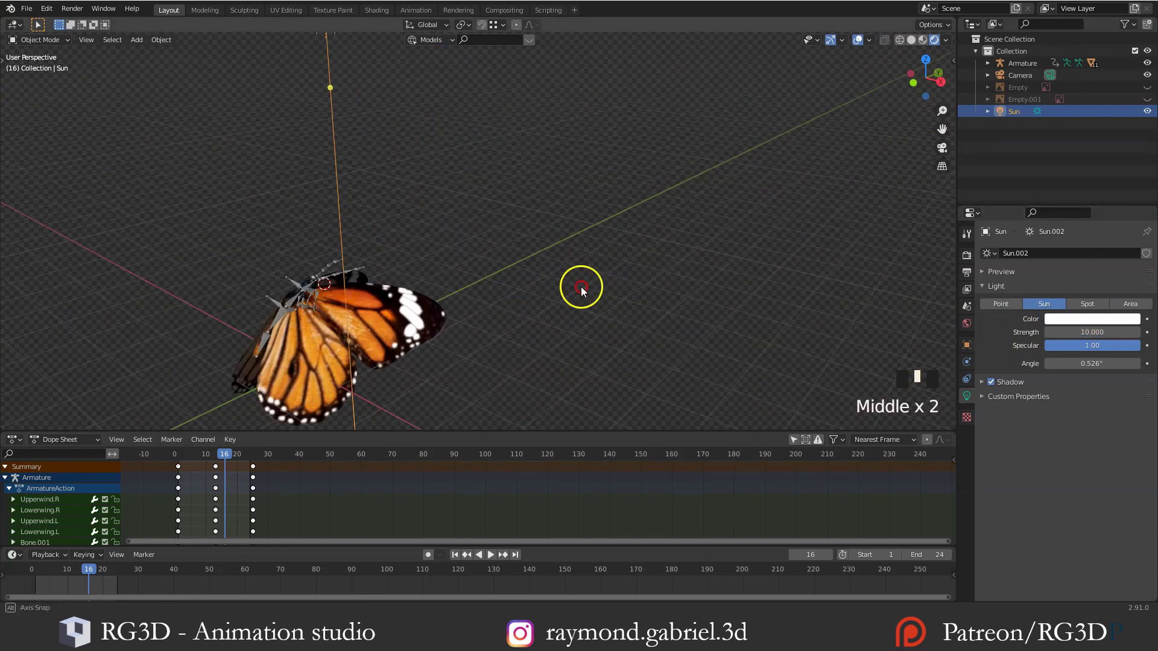
Delete the existing camera and add a new one
{"action": "middle_click_drag", "start_coordinate": [564, 310], "coordinate": [583, 315]}
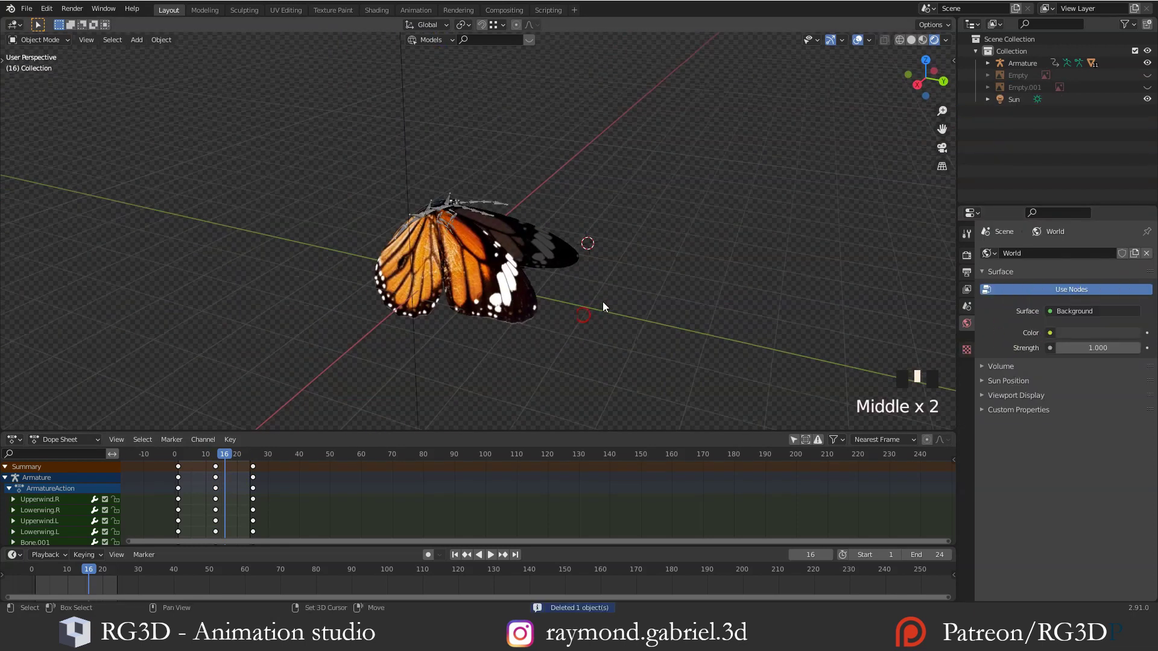
{"action": "key", "text": "shift+a"}
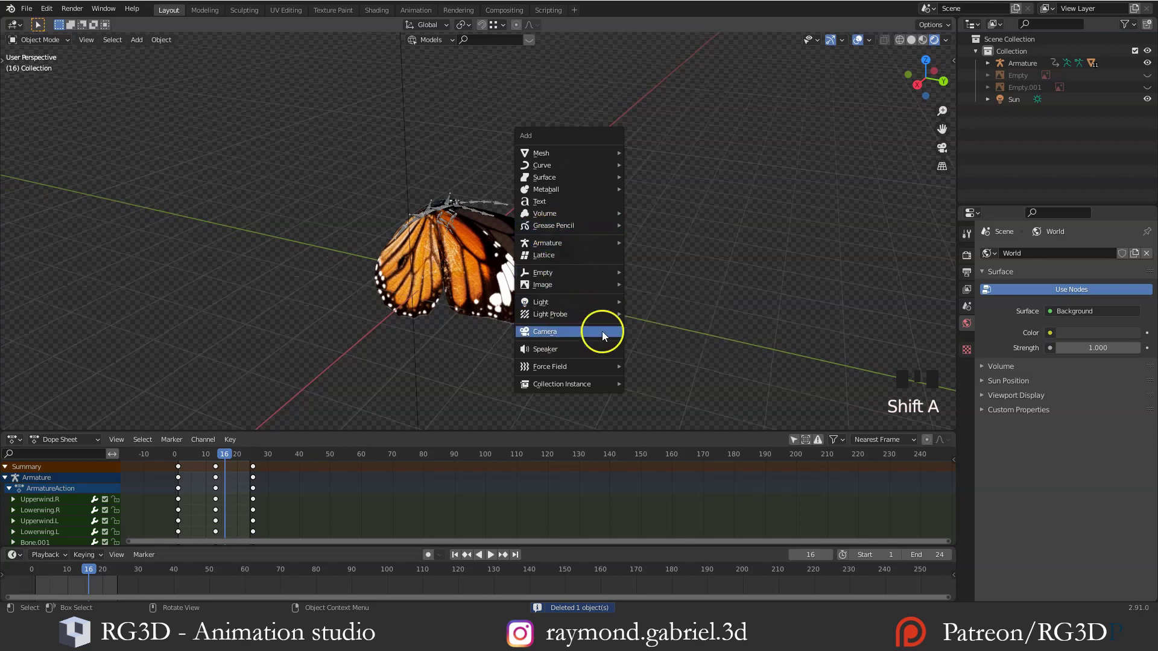
{"action": "left_click", "coordinate": [575, 331]}
{"action": "scroll", "coordinate": [698, 292], "scroll_direction": "down", "scroll_amount": 3}
{"action": "middle_click_drag", "start_coordinate": [628, 300], "coordinate": [677, 319]}
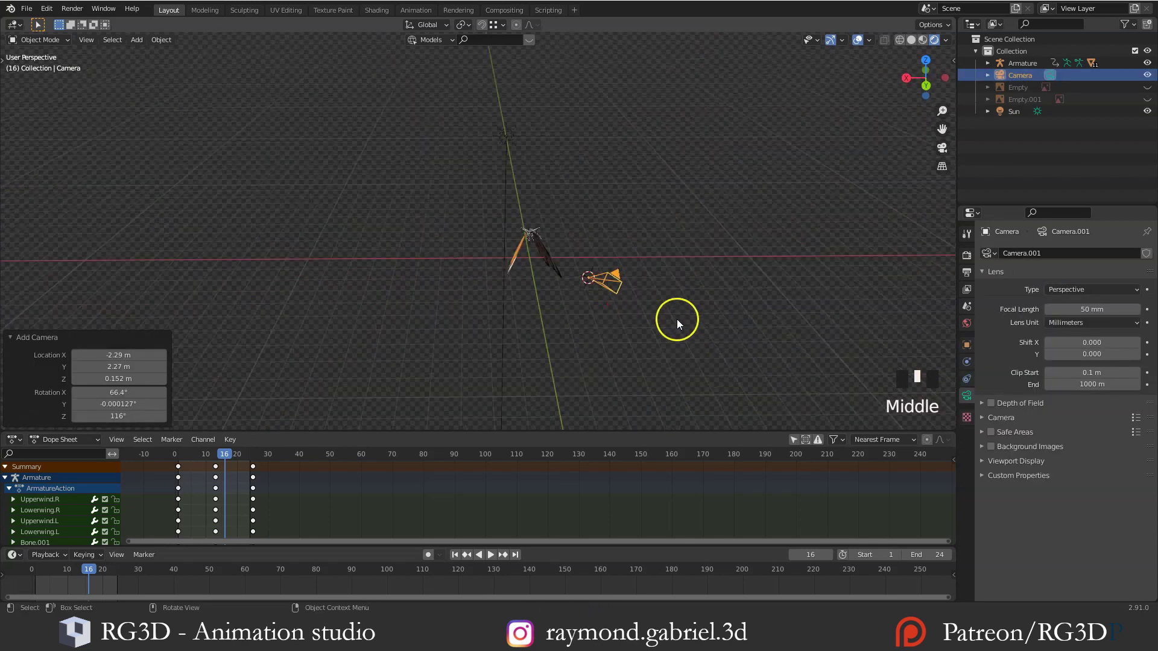
Move the new camera in front of the butterfly and look through it as the active camera
{"action": "key", "text": "g"}
{"action": "left_click", "coordinate": [512, 294]}
{"action": "middle_click_drag", "start_coordinate": [511, 294], "coordinate": [458, 260]}
{"action": "key", "text": "g"}
{"action": "left_click", "coordinate": [411, 260]}
{"action": "key", "text": "KP_0"}
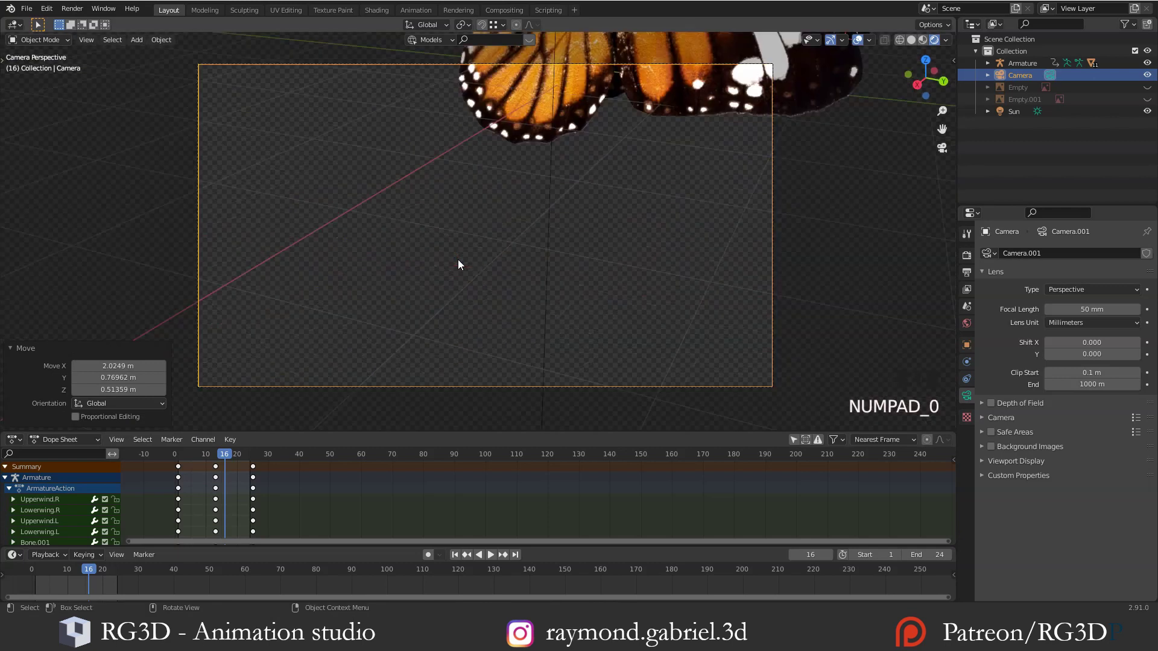
{"action": "left_click", "coordinate": [86, 40]}
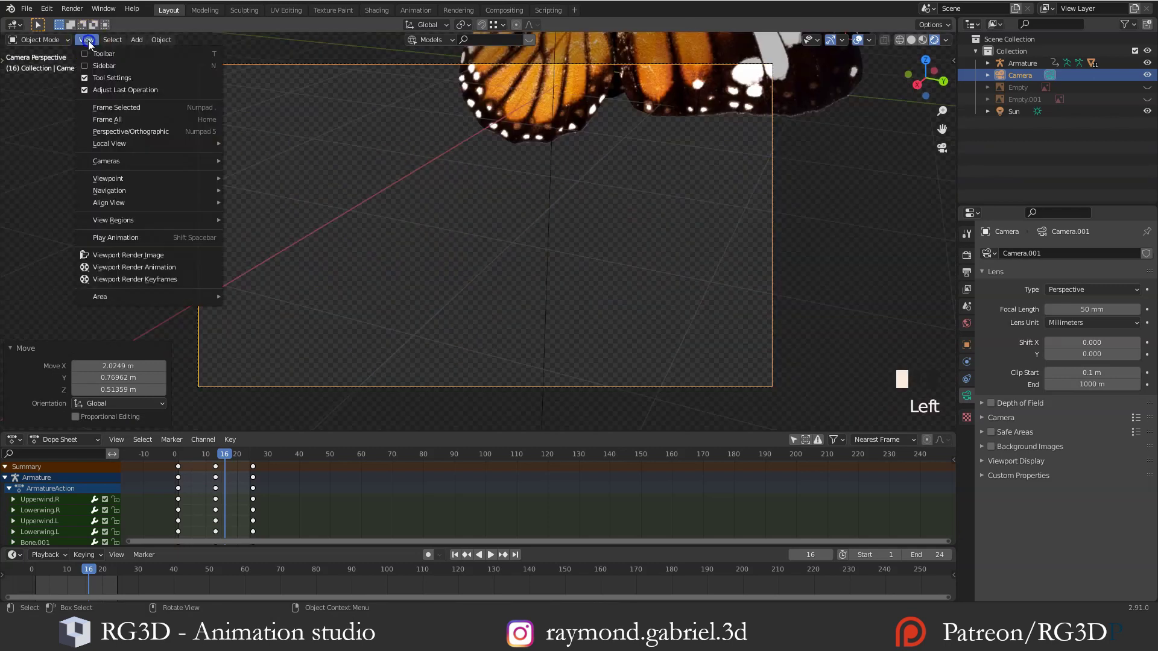
{"action": "mouse_move", "coordinate": [123, 160]}
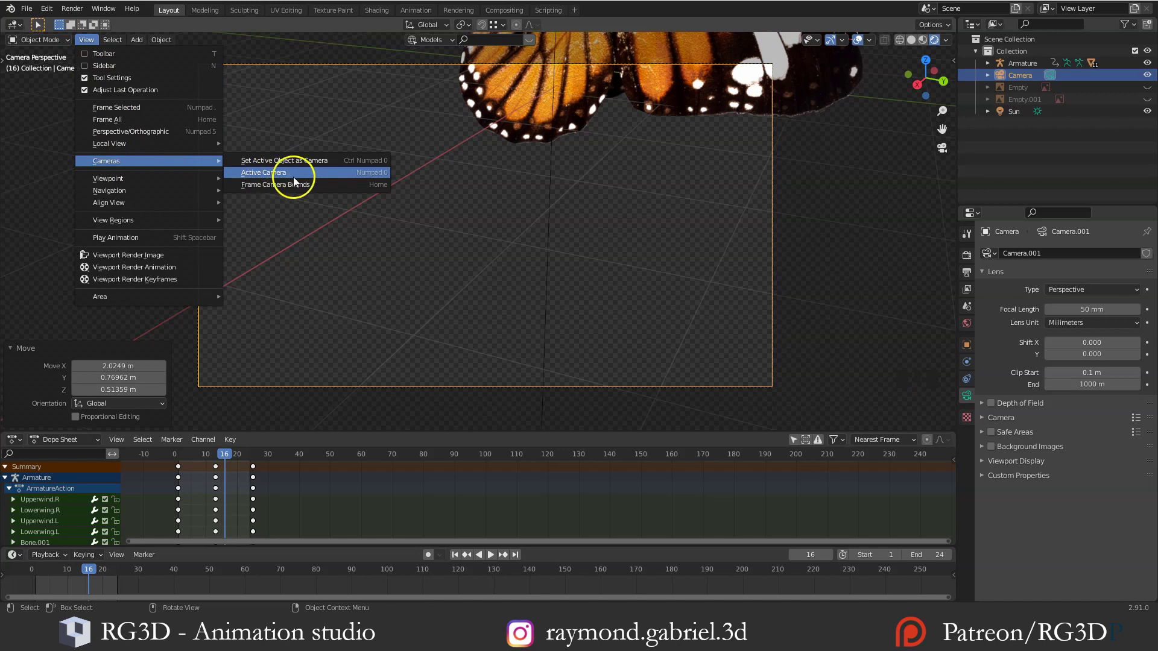
{"action": "left_click", "coordinate": [276, 175]}
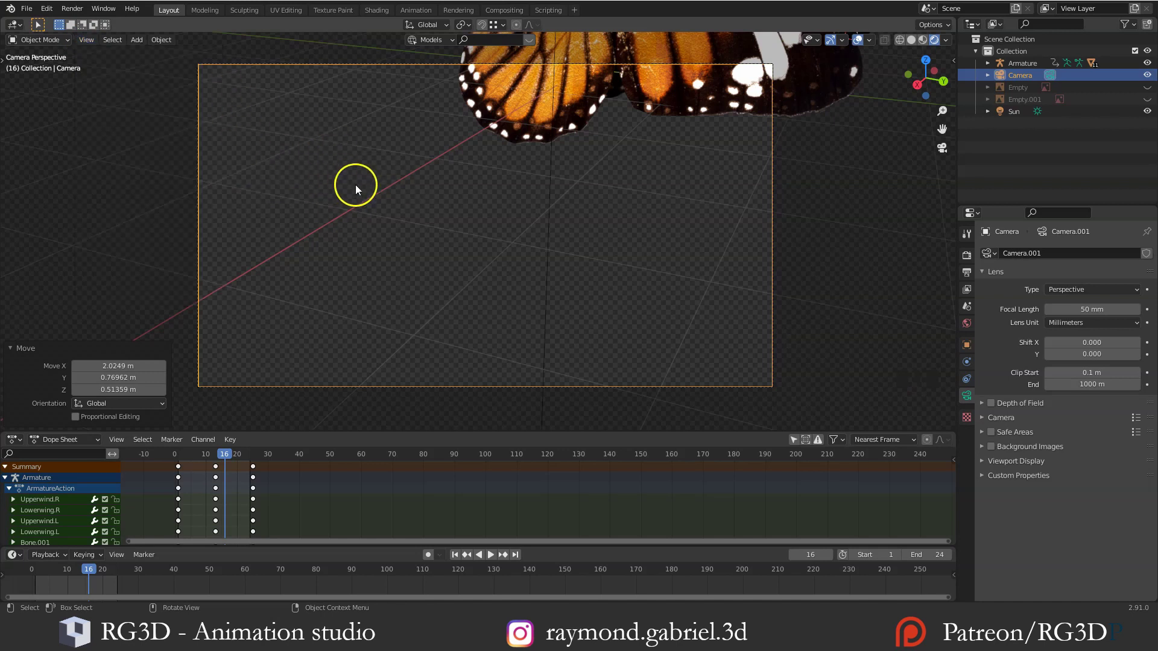
Enable Camera to View and reframe the shot so the whole butterfly fits inside the camera frame
{"action": "scroll", "coordinate": [422, 216], "scroll_direction": "down", "scroll_amount": 1}
{"action": "key", "text": "n"}
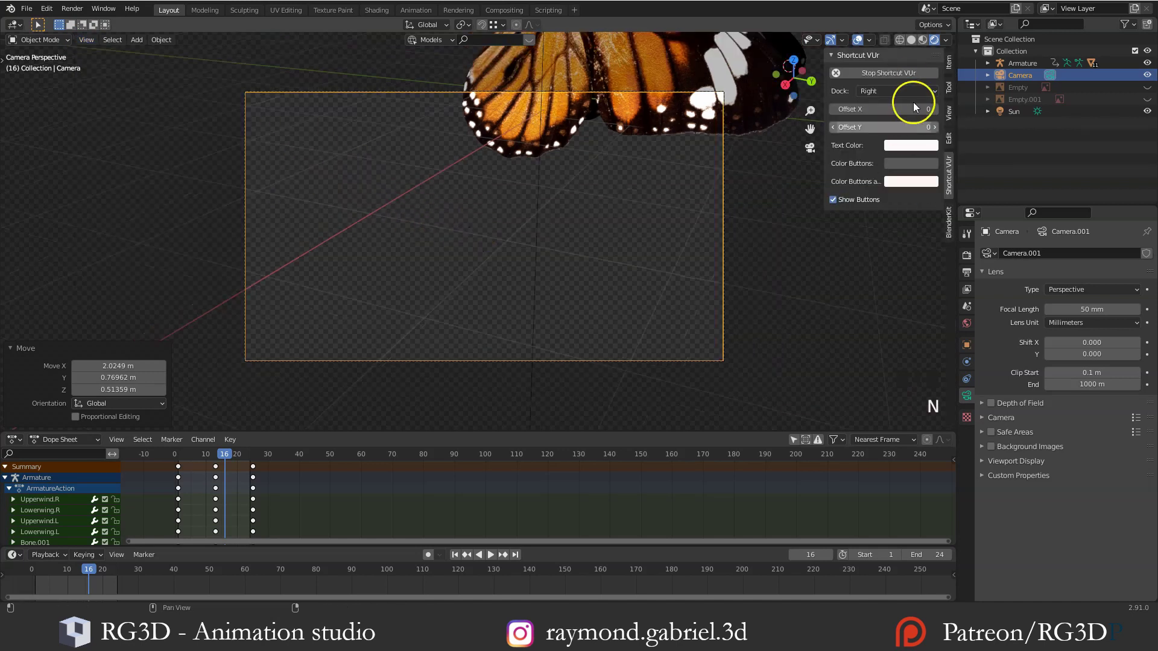
{"action": "left_click", "coordinate": [949, 113]}
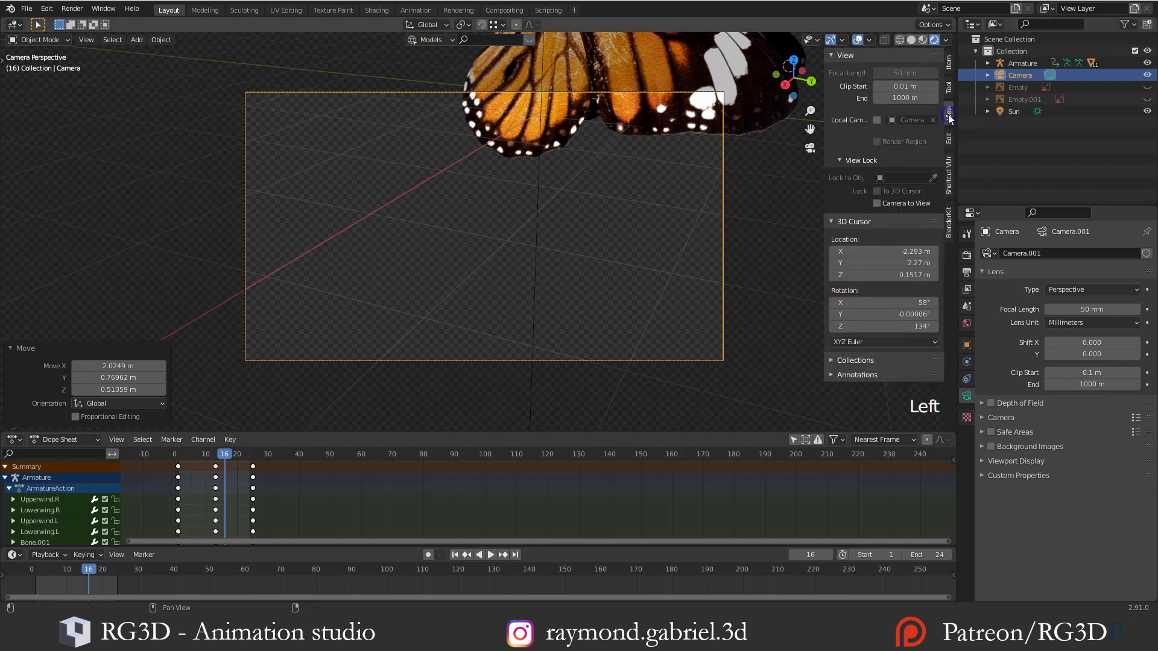
{"action": "left_click", "coordinate": [875, 204]}
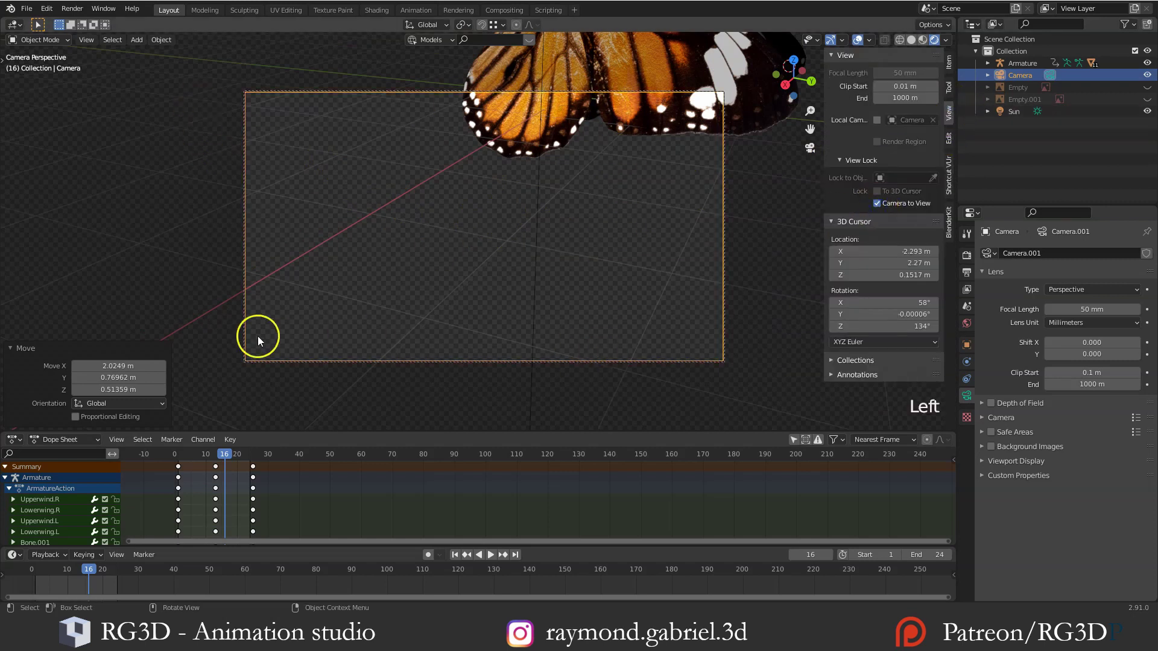
{"action": "key", "text": "n"}
{"action": "middle_click_drag", "start_coordinate": [421, 220], "coordinate": [489, 294], "text": "shift"}
{"action": "scroll", "coordinate": [519, 236], "scroll_direction": "down", "scroll_amount": 2}
{"action": "scroll", "coordinate": [512, 254], "scroll_direction": "up", "scroll_amount": 1}
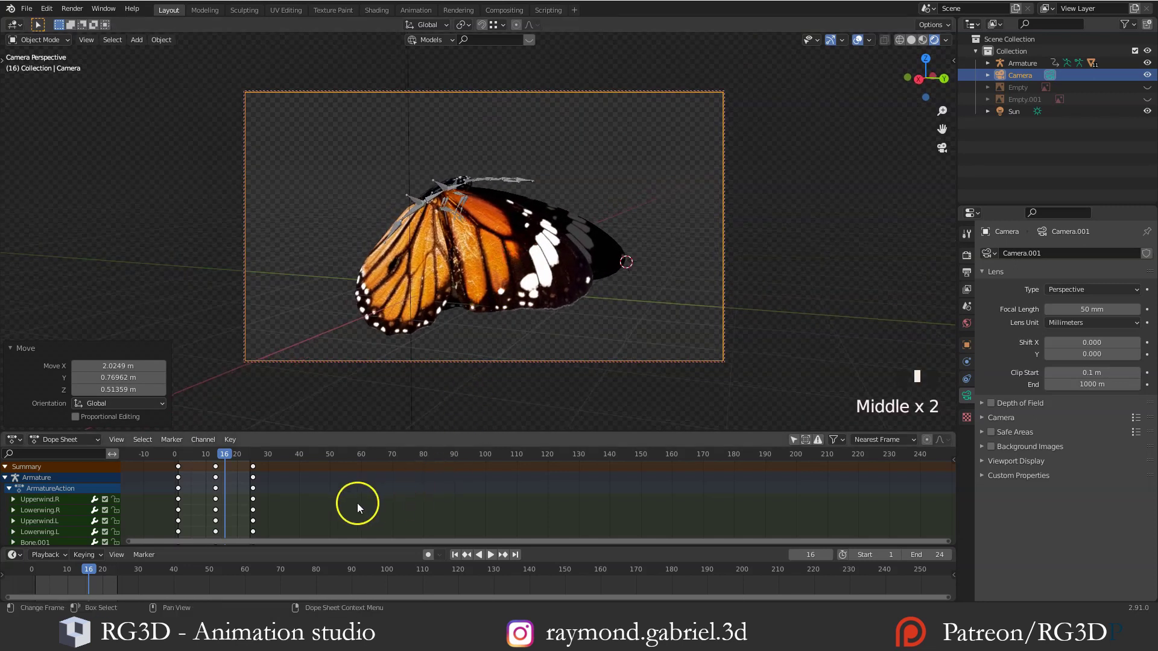
Play the flapping loop through the camera and adjust the camera distance around the raised wings
{"action": "left_click", "coordinate": [483, 553]}
{"action": "left_click", "coordinate": [488, 554]}
{"action": "left_click", "coordinate": [491, 555]}
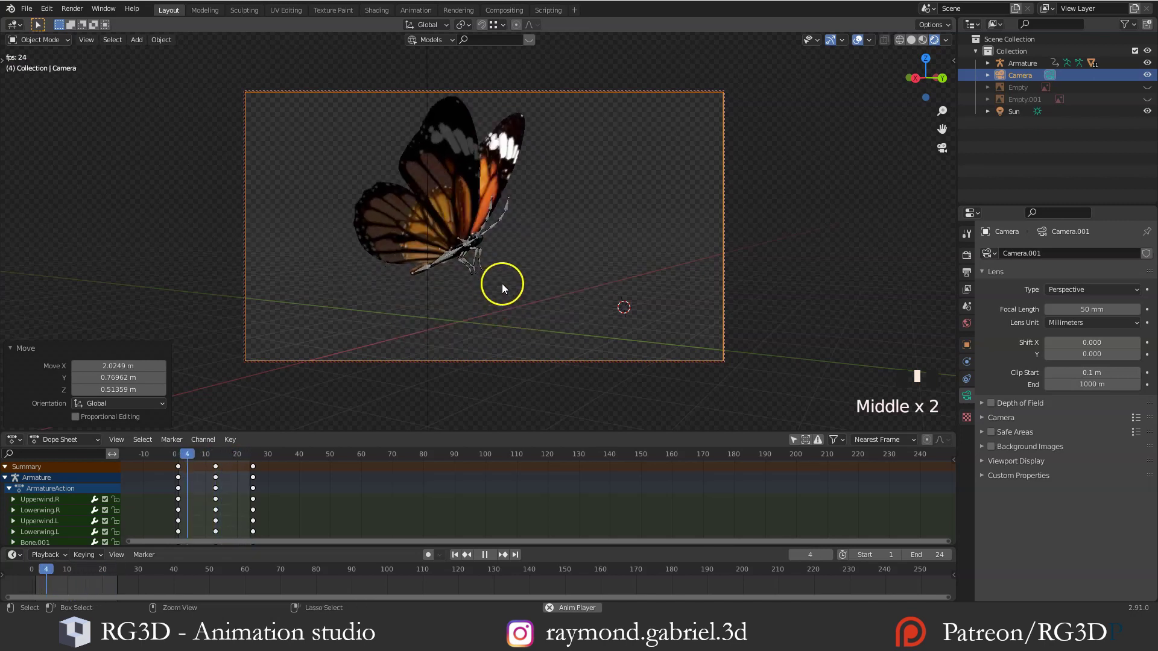
{"action": "middle_click_drag", "start_coordinate": [502, 283], "coordinate": [505, 291], "text": "ctrl"}
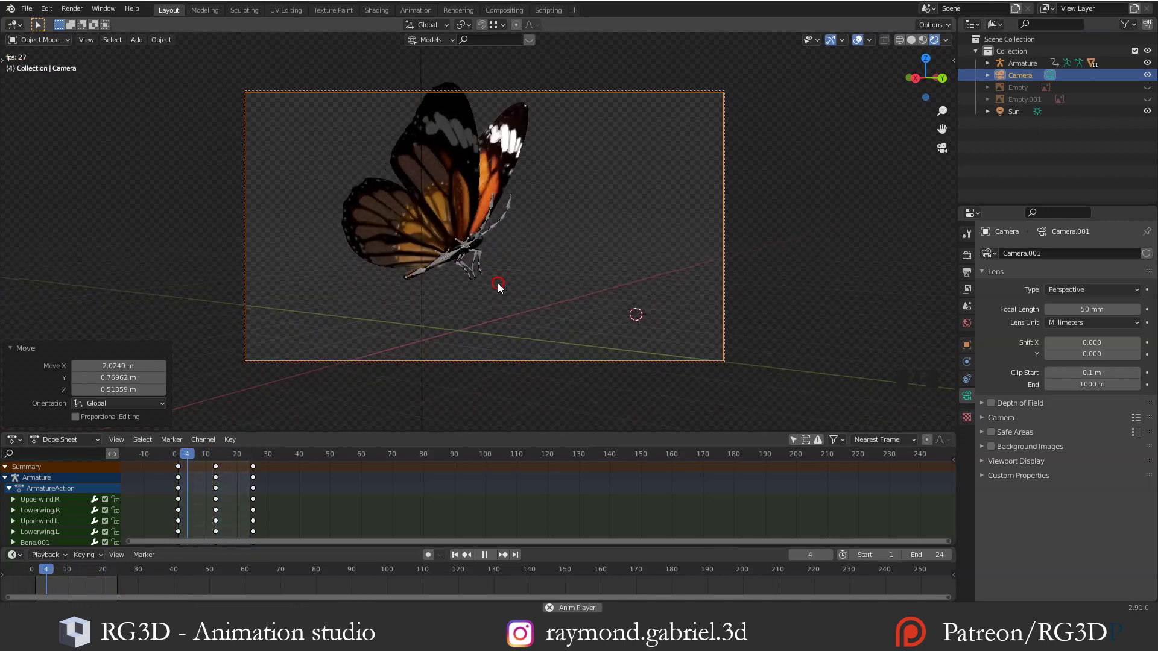
{"action": "left_click", "coordinate": [497, 279]}
{"action": "key", "text": "space"}
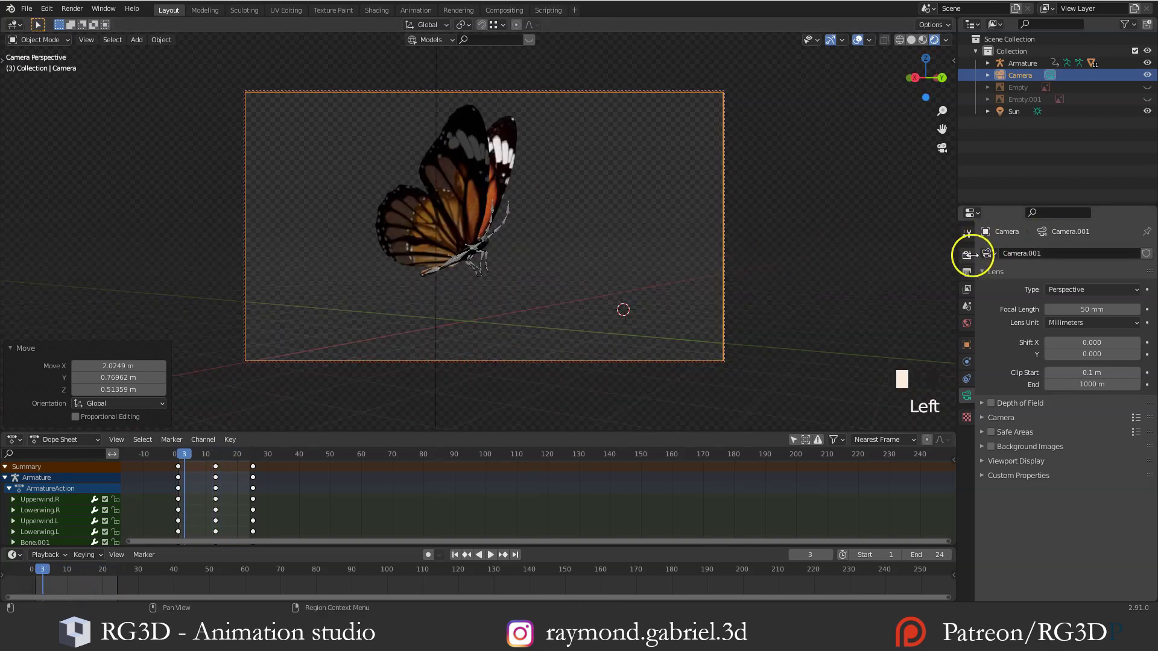
Turn the film's Transparent render setting off and back on to compare the backgrounds
{"action": "left_click", "coordinate": [966, 255]}
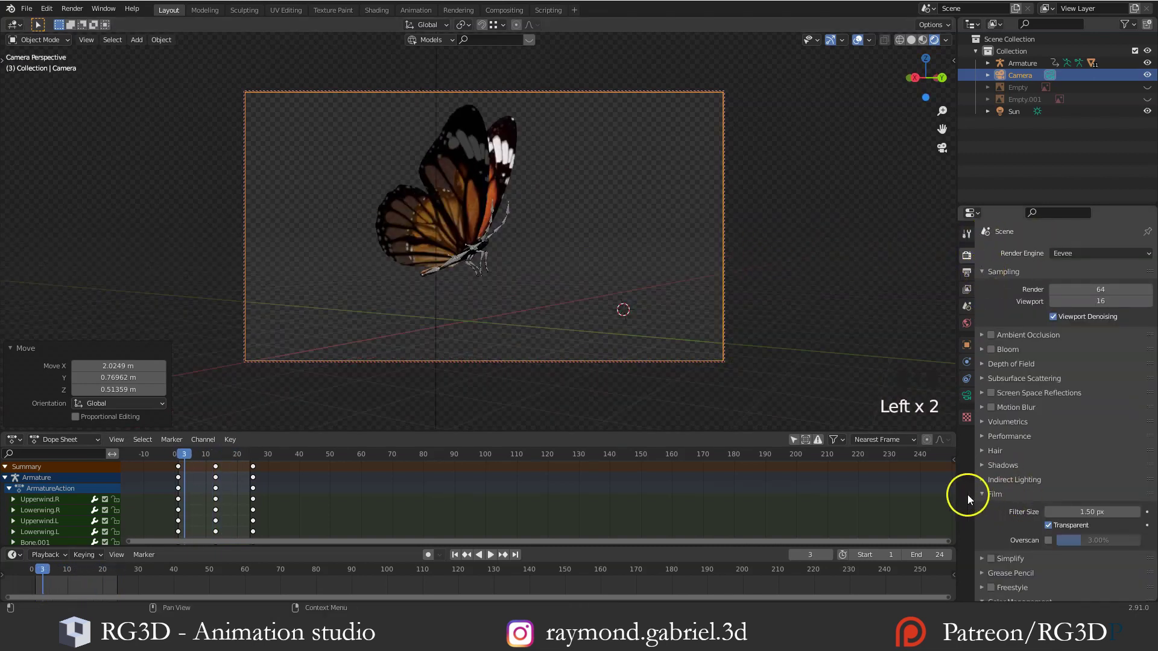
{"action": "scroll", "coordinate": [977, 446], "scroll_direction": "down", "scroll_amount": 2}
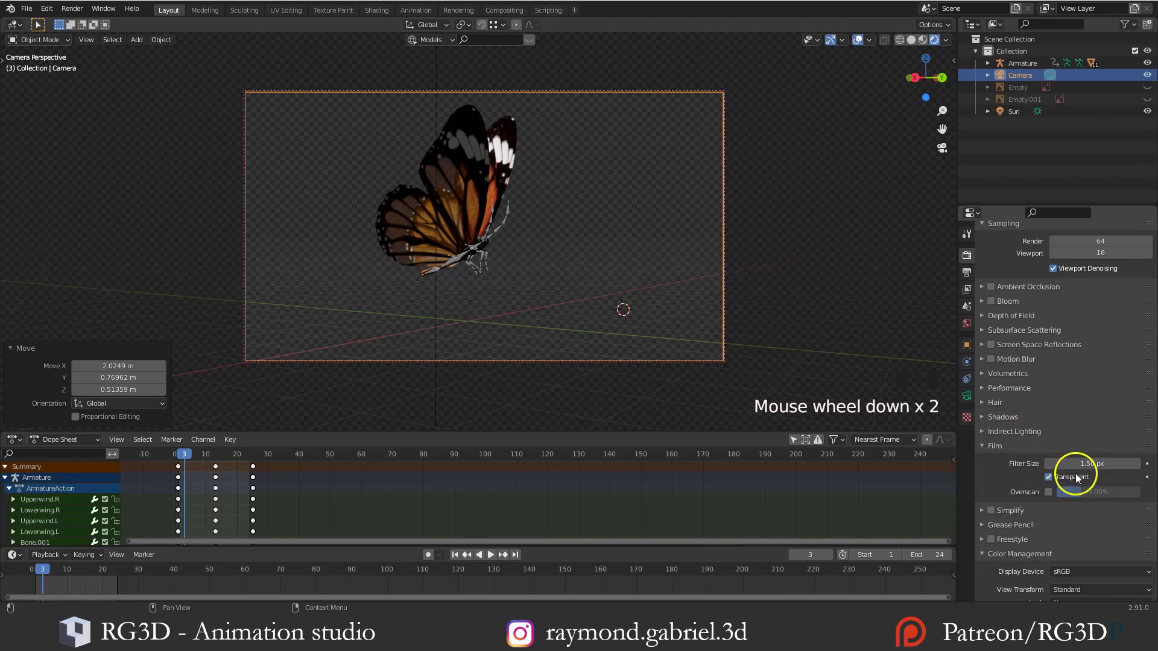
{"action": "left_click", "coordinate": [1048, 477]}
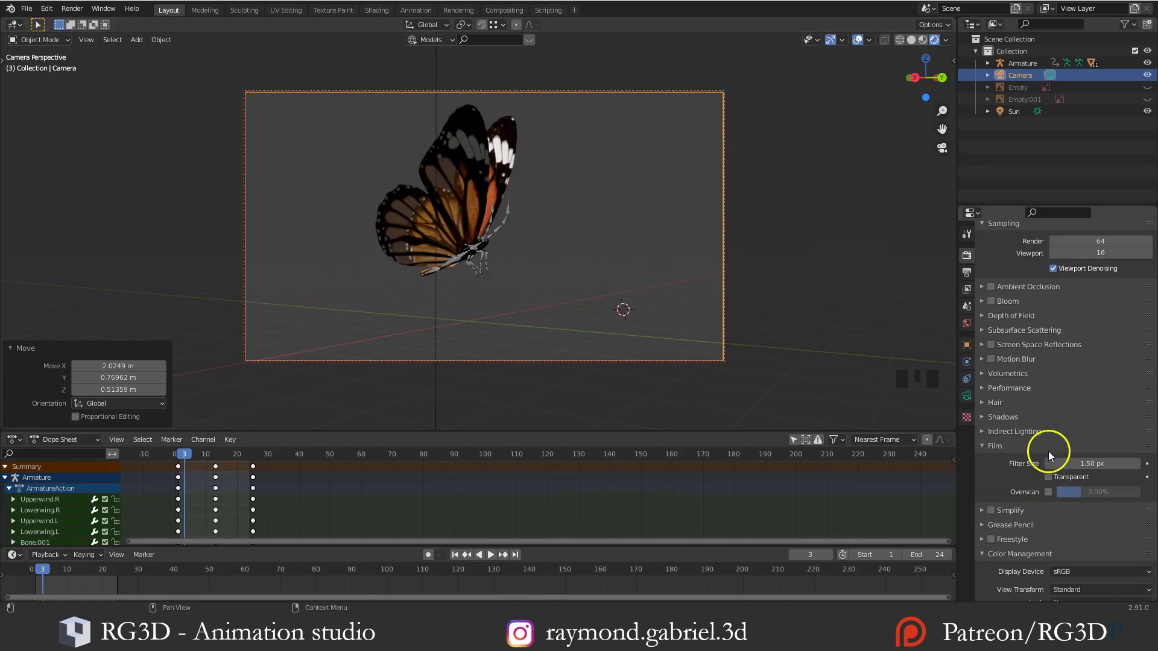
{"action": "left_click", "coordinate": [1048, 477]}
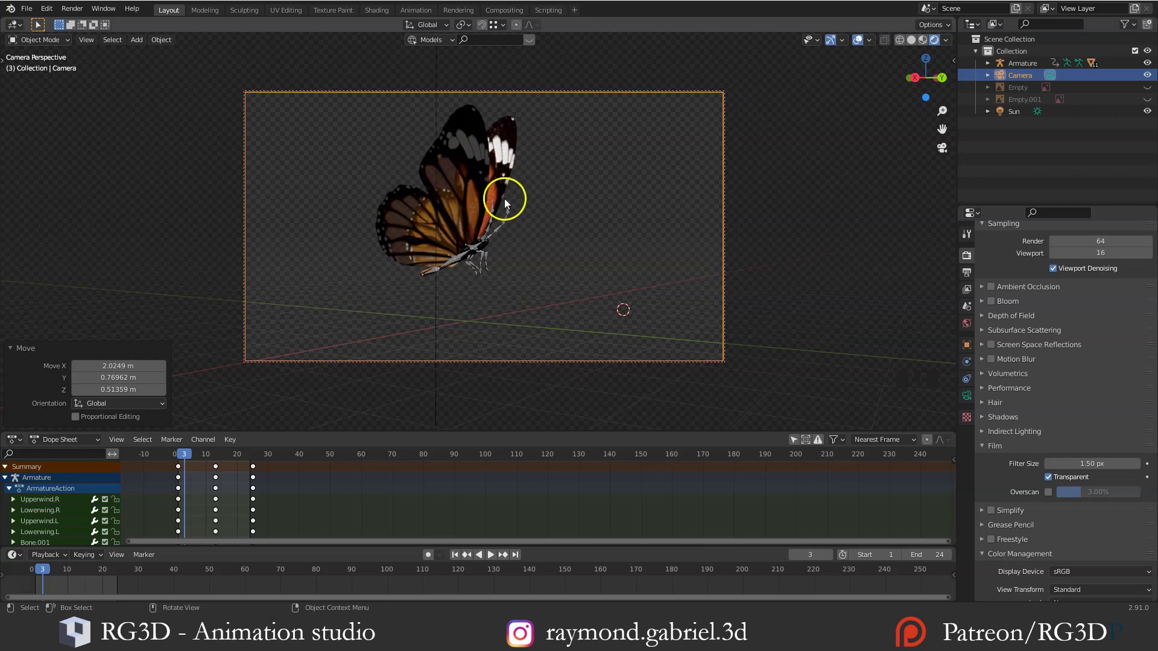
Create a folder named Frames inside the Part2 folder and set it as the render output location
{"action": "scroll", "coordinate": [1003, 304], "scroll_direction": "up", "scroll_amount": 4}
{"action": "left_click", "coordinate": [966, 276]}
{"action": "left_click", "coordinate": [967, 288]}
{"action": "left_click", "coordinate": [966, 279]}
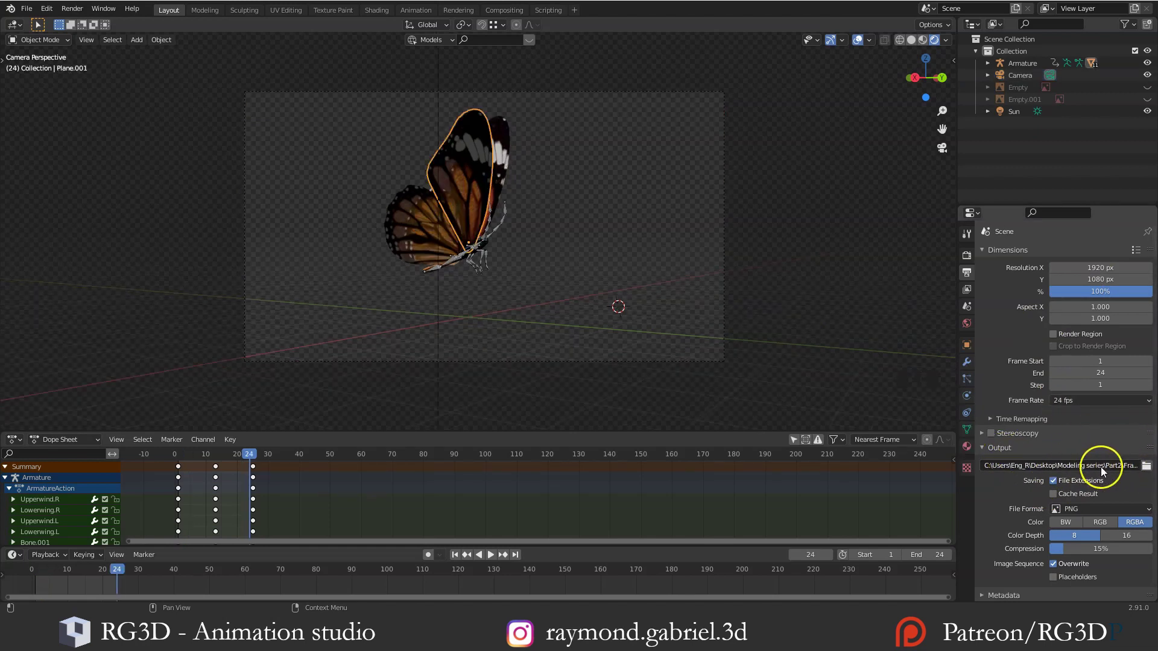
{"action": "left_click", "coordinate": [1145, 466]}
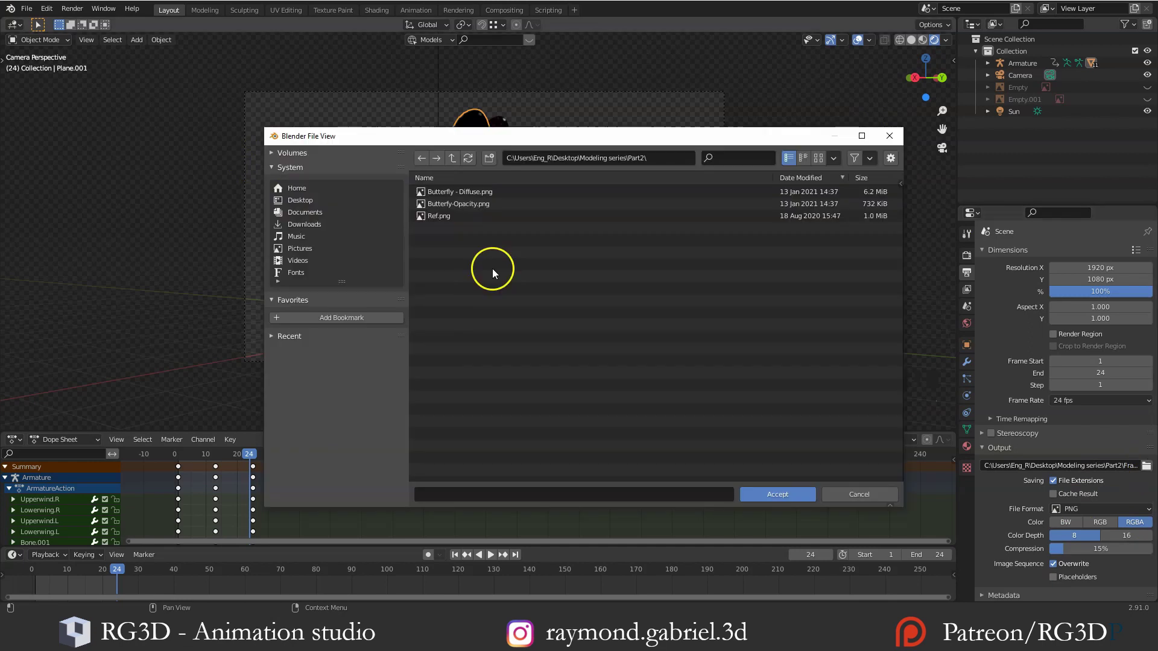
{"action": "left_click", "coordinate": [489, 157]}
{"action": "type", "text": "Frames"}
{"action": "key", "text": "Return"}
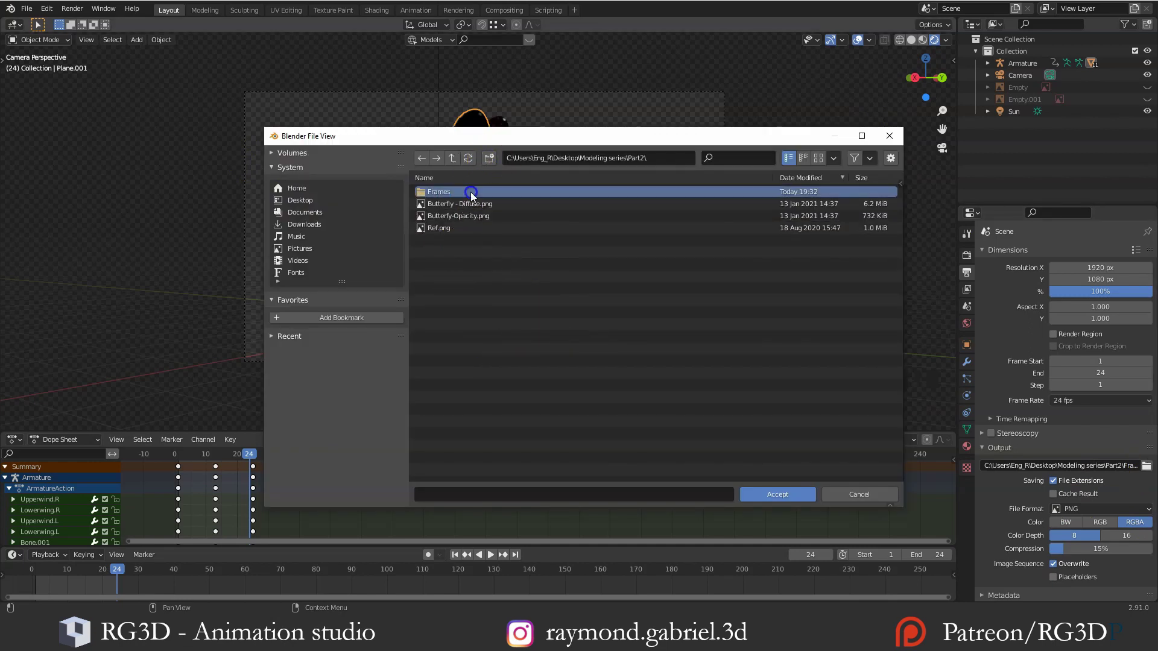
{"action": "double_click", "coordinate": [470, 192]}
{"action": "left_click", "coordinate": [781, 498]}
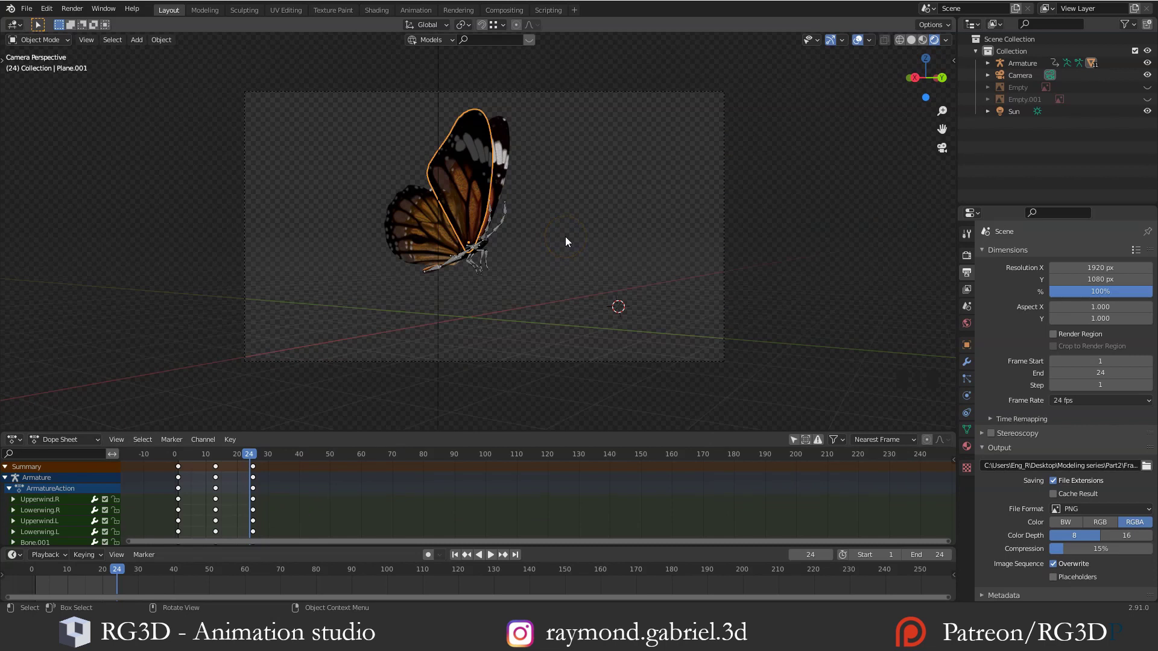
Render the full animation, then switch to File Explorer and open the Frames folder inside Part2
{"action": "left_click", "coordinate": [72, 9]}
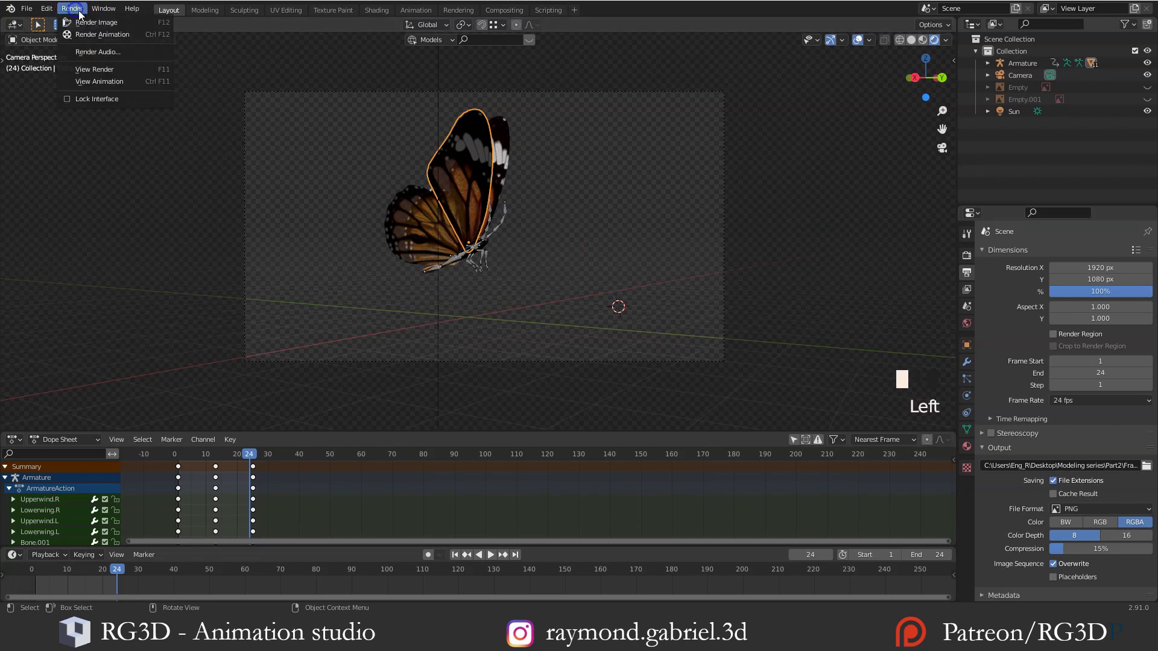
{"action": "left_click", "coordinate": [111, 35]}
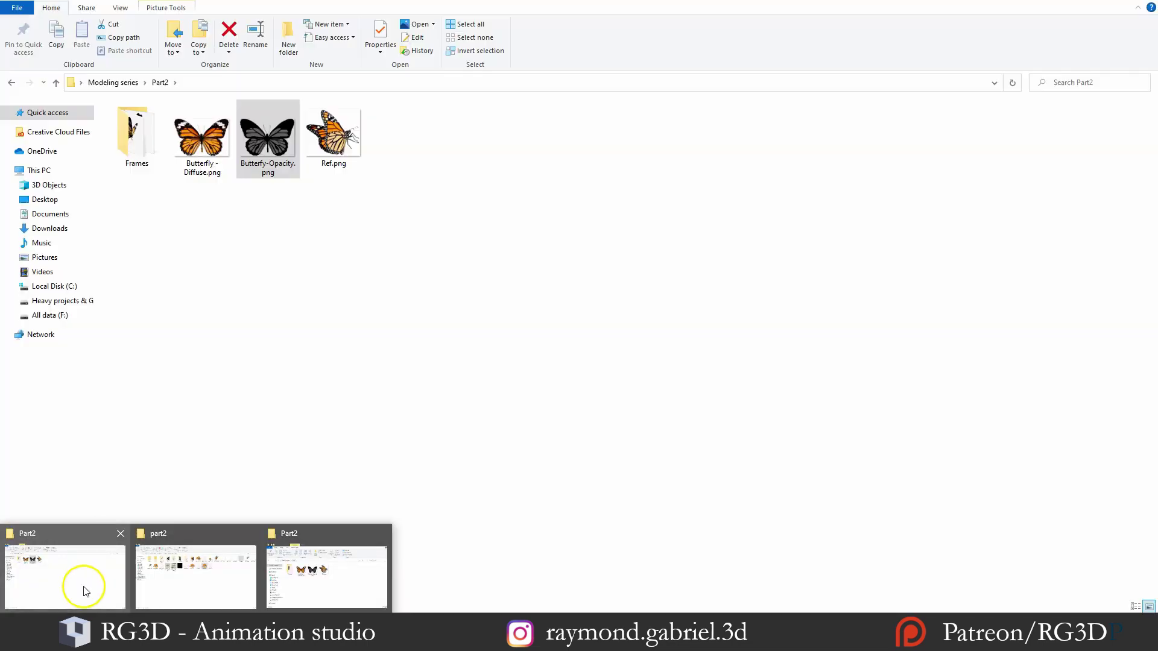
{"action": "left_click", "coordinate": [85, 589]}
{"action": "double_click", "coordinate": [137, 134]}
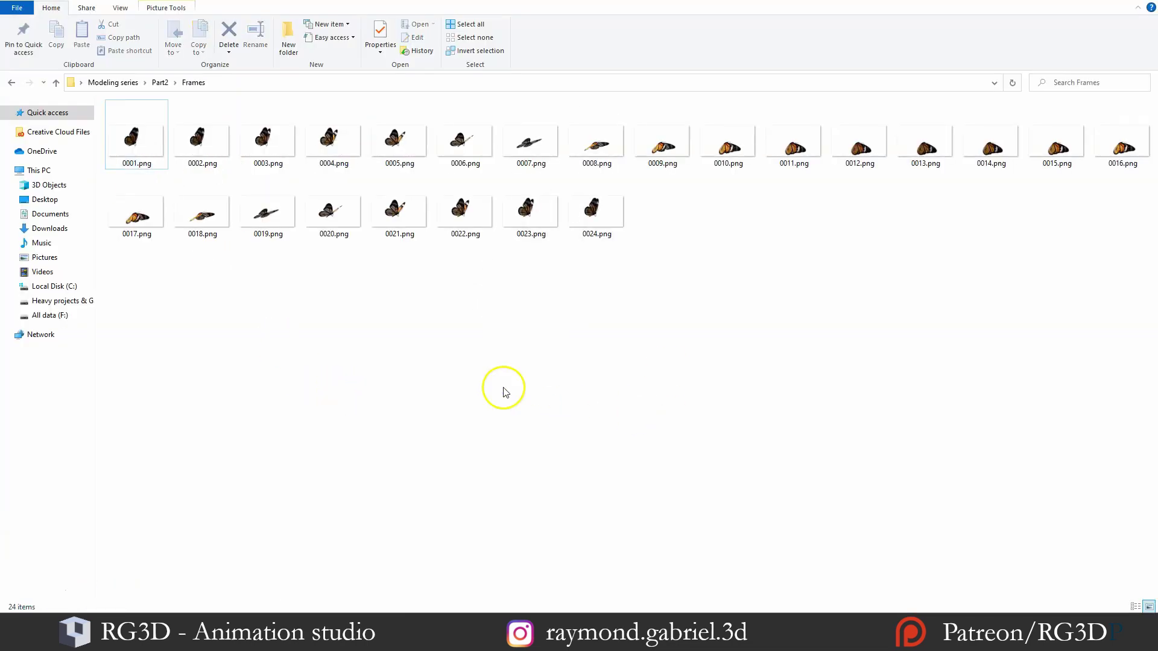
Open 0001.png in Photos and browse forward and back through the rendered frames to examine the flapping and transparency
{"action": "double_click", "coordinate": [137, 141]}
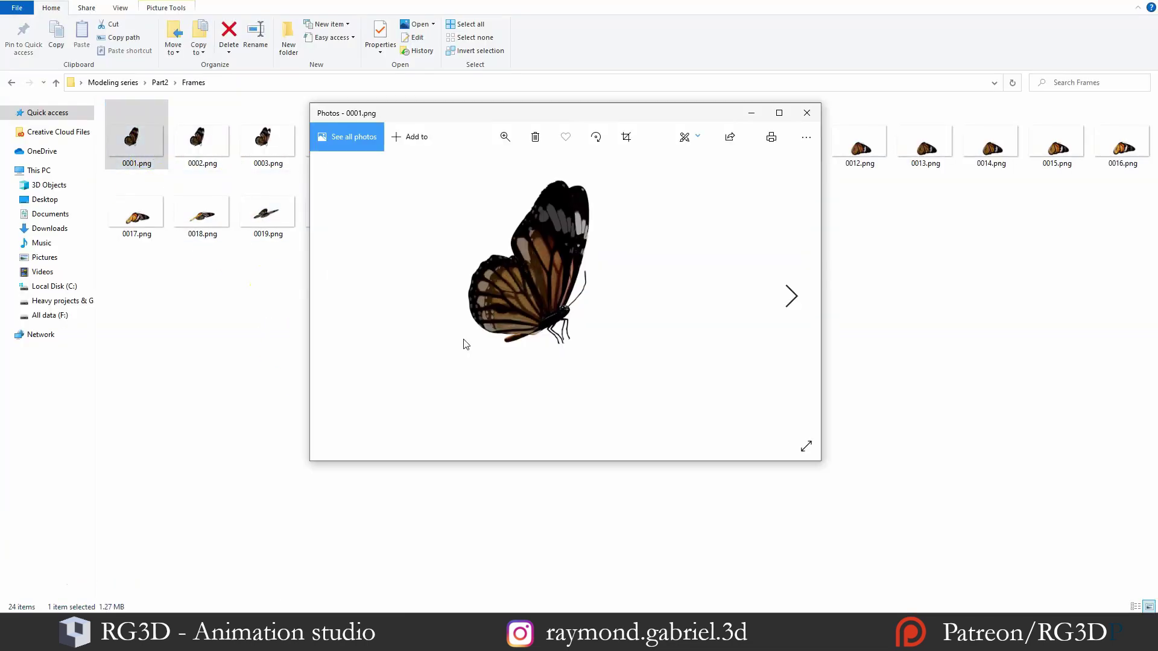
{"action": "key", "text": "Right"}
{"action": "key", "text": "Right"}
{"action": "key", "text": "Right"}
{"action": "key", "text": "Right"}
{"action": "key", "text": "Right"}
{"action": "key", "text": "Right"}
{"action": "key", "text": "Right"}
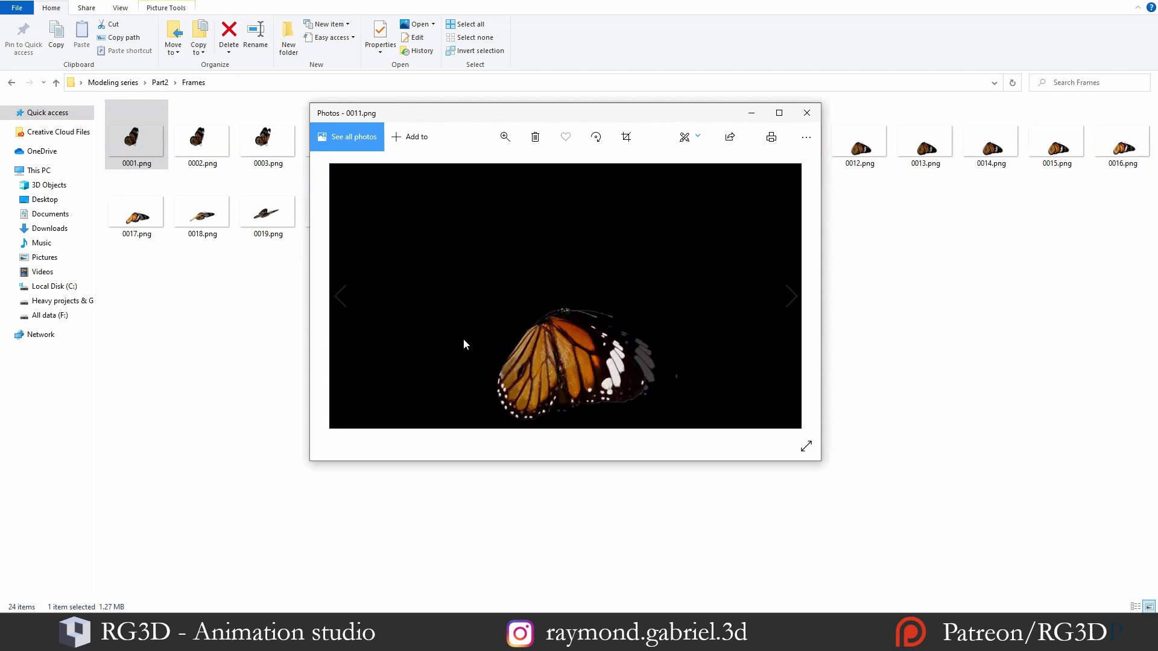
{"action": "key", "text": "Left"}
{"action": "key", "text": "Left"}
{"action": "key", "text": "Left"}
{"action": "key", "text": "Left"}
{"action": "key", "text": "Left"}
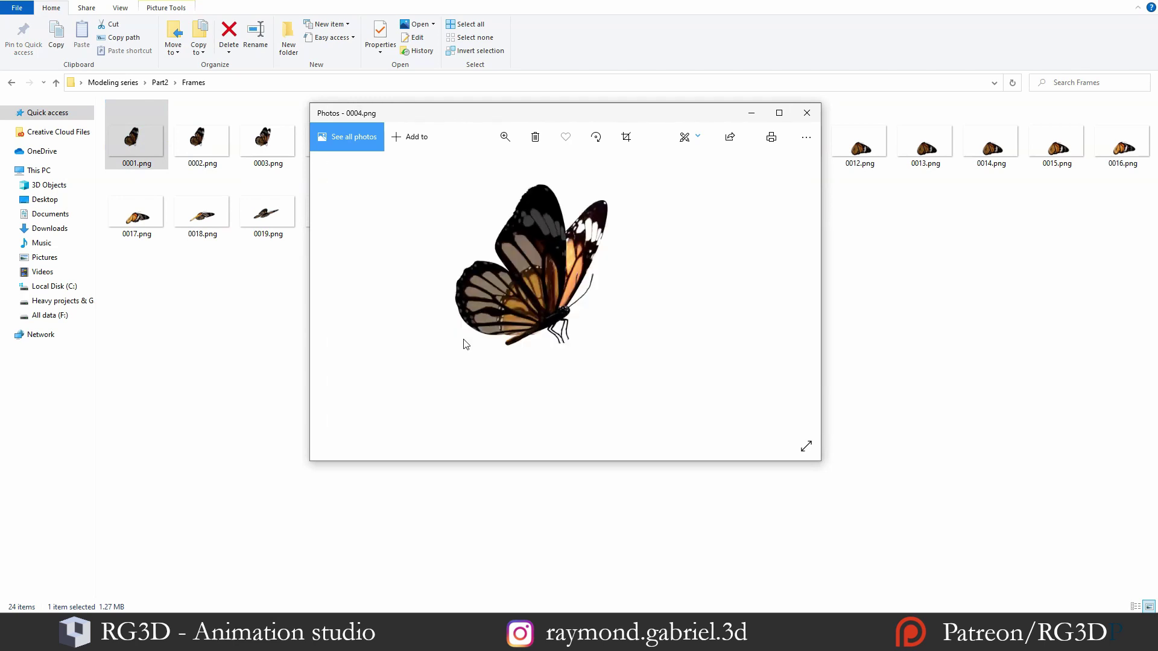
{"action": "key", "text": "Right"}
{"action": "key", "text": "Right"}
{"action": "key", "text": "Right"}
{"action": "key", "text": "Right"}
{"action": "key", "text": "Right"}
{"action": "key", "text": "Right"}
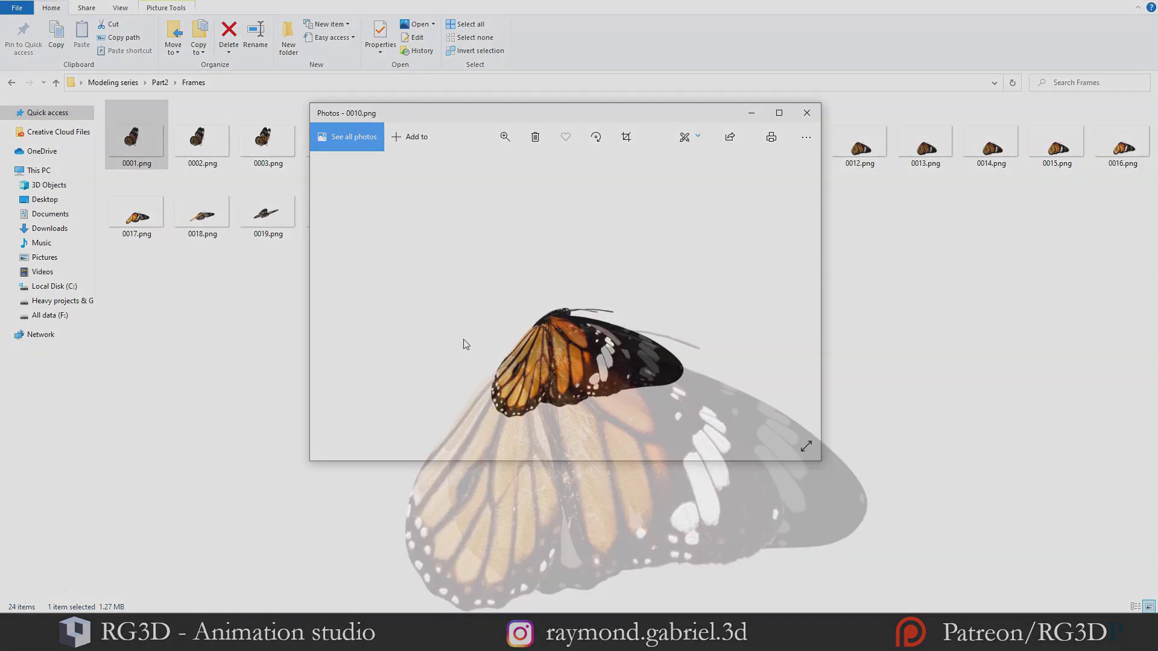